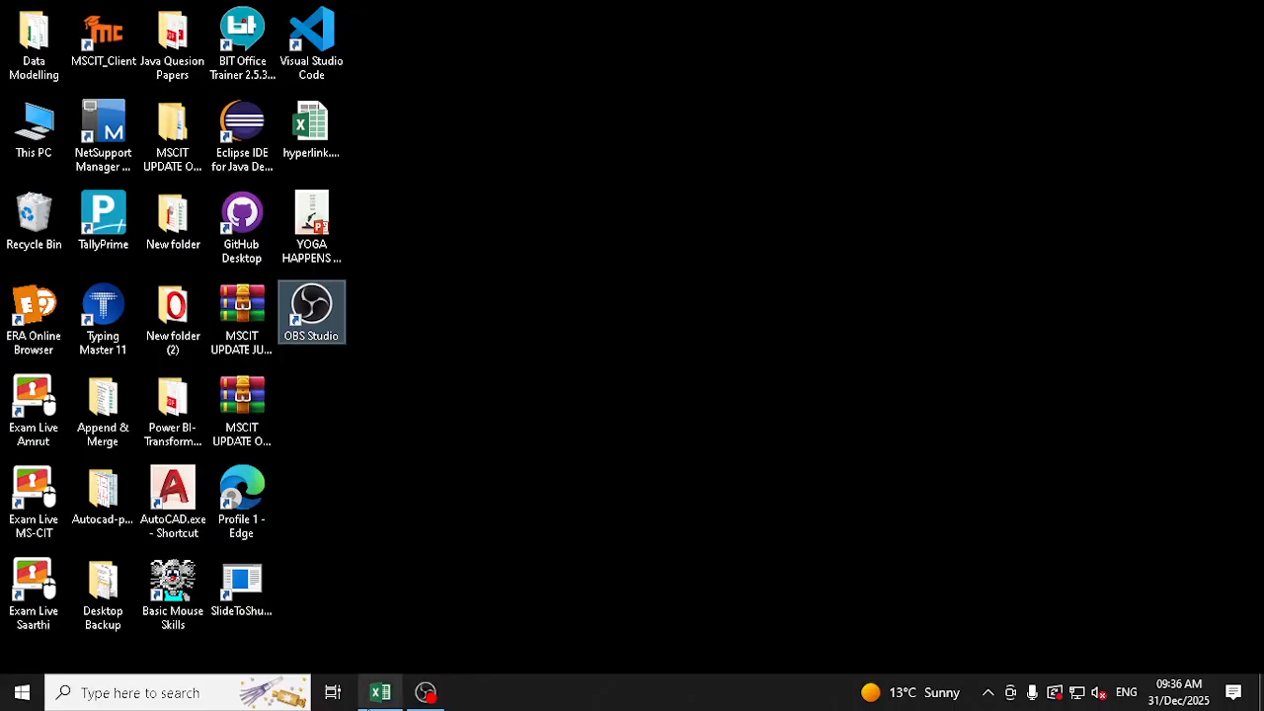
Bring up the blank Excel workbook and open a new, maximized Notepad window over it
{"action": "left_click", "coordinate": [388, 696]}
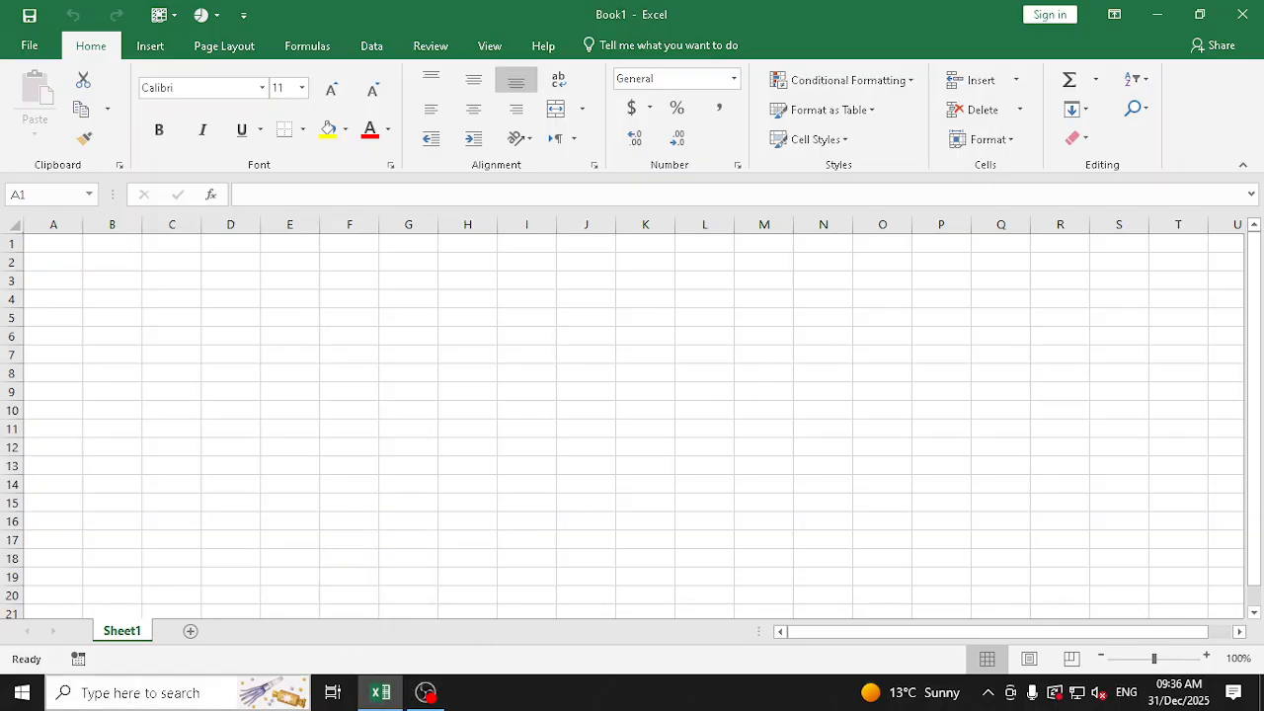
{"action": "left_click", "coordinate": [5, 699]}
{"action": "type", "text": "not"}
{"action": "key", "text": "Return"}
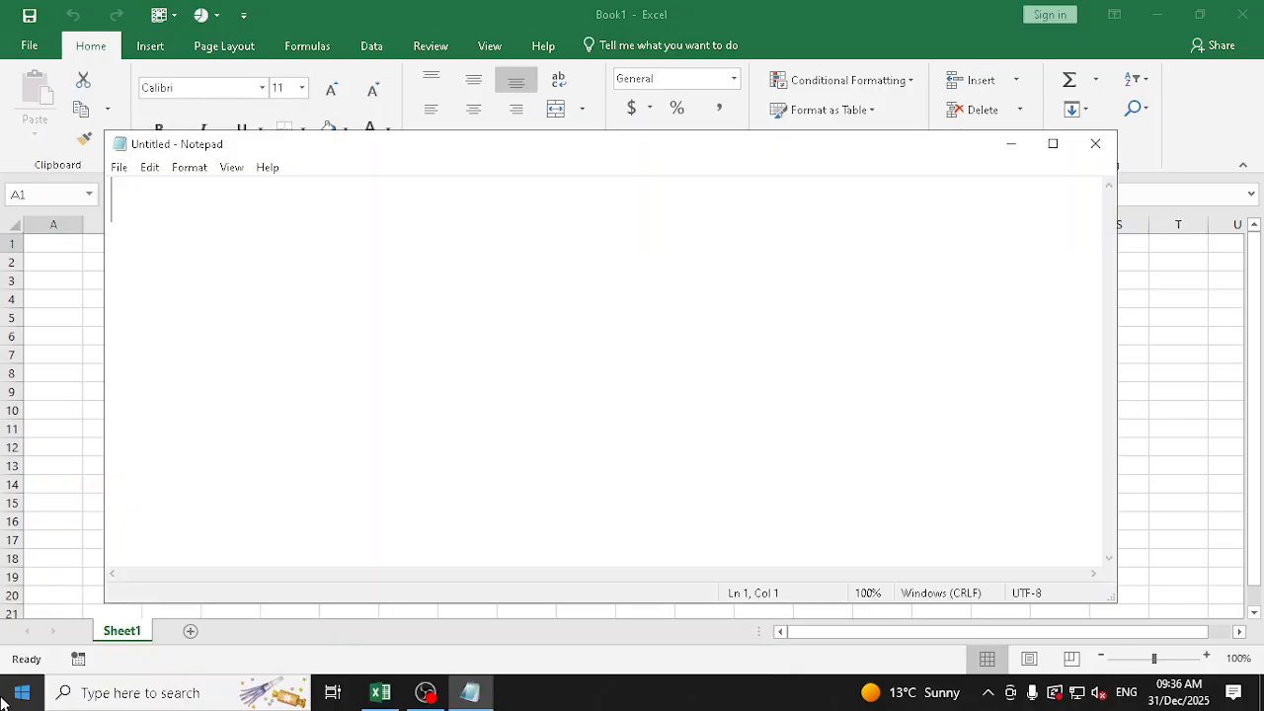
{"action": "left_click", "coordinate": [1052, 144]}
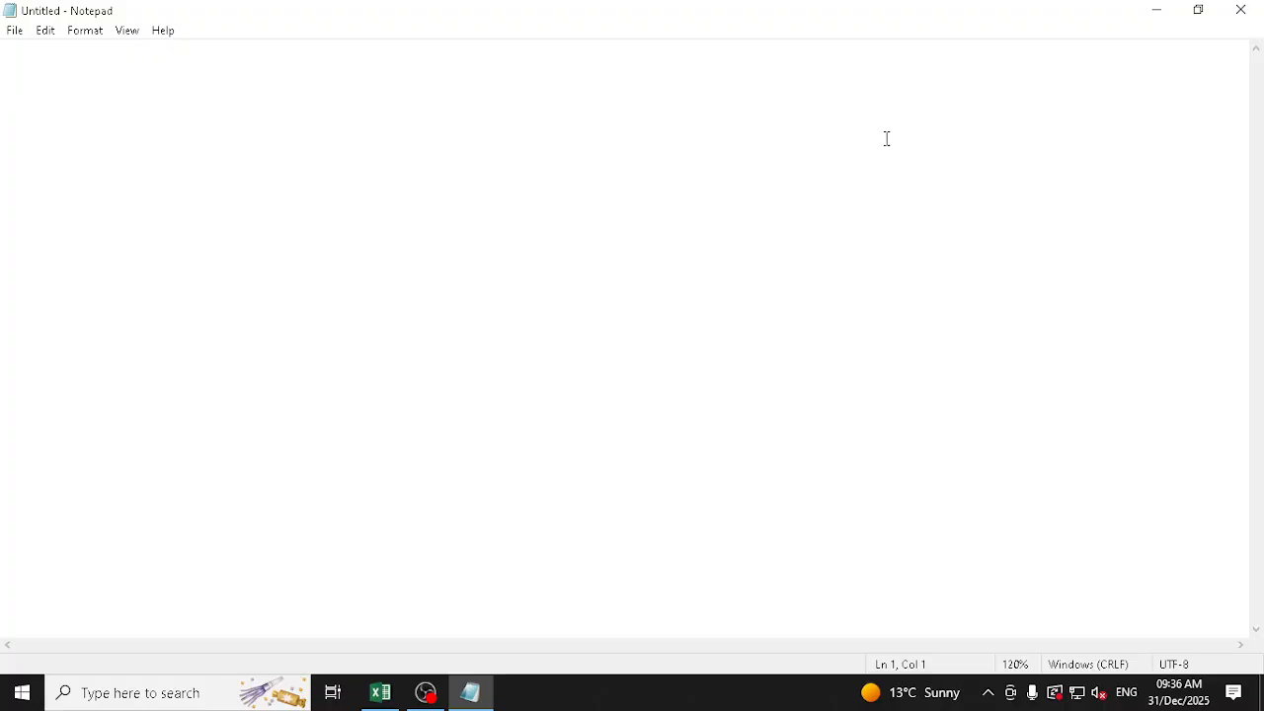
Write "Spreadsheet Application" as the first line of the blank note
{"action": "type", "text": "Spreadhs"}
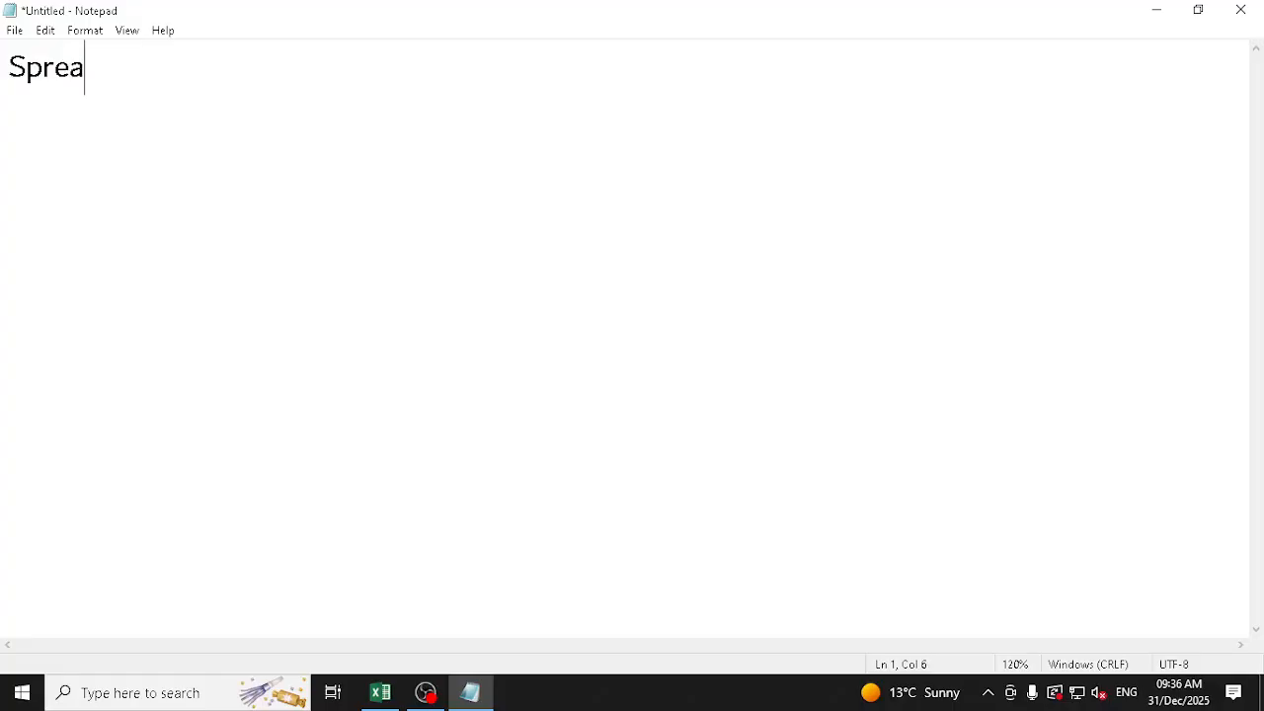
{"action": "key", "text": "BackSpace"}
{"action": "key", "text": "BackSpace"}
{"action": "type", "text": "she"}
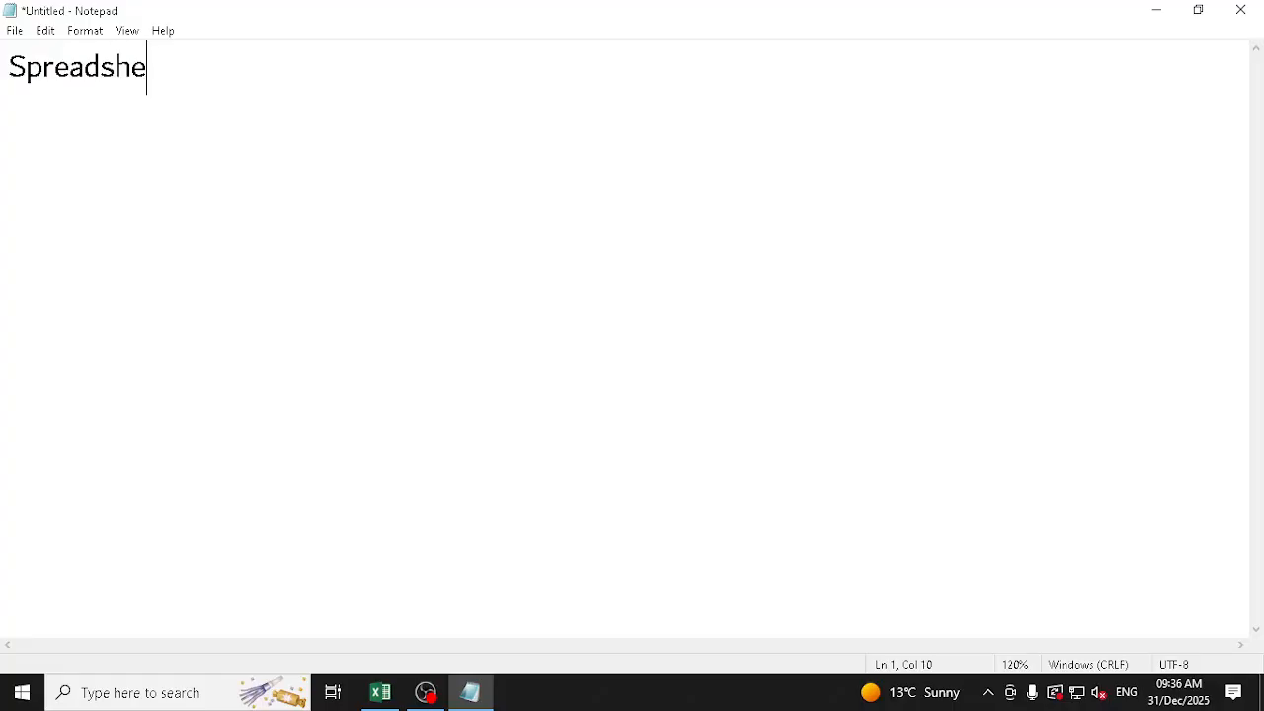
{"action": "type", "text": "et Applicatiom"}
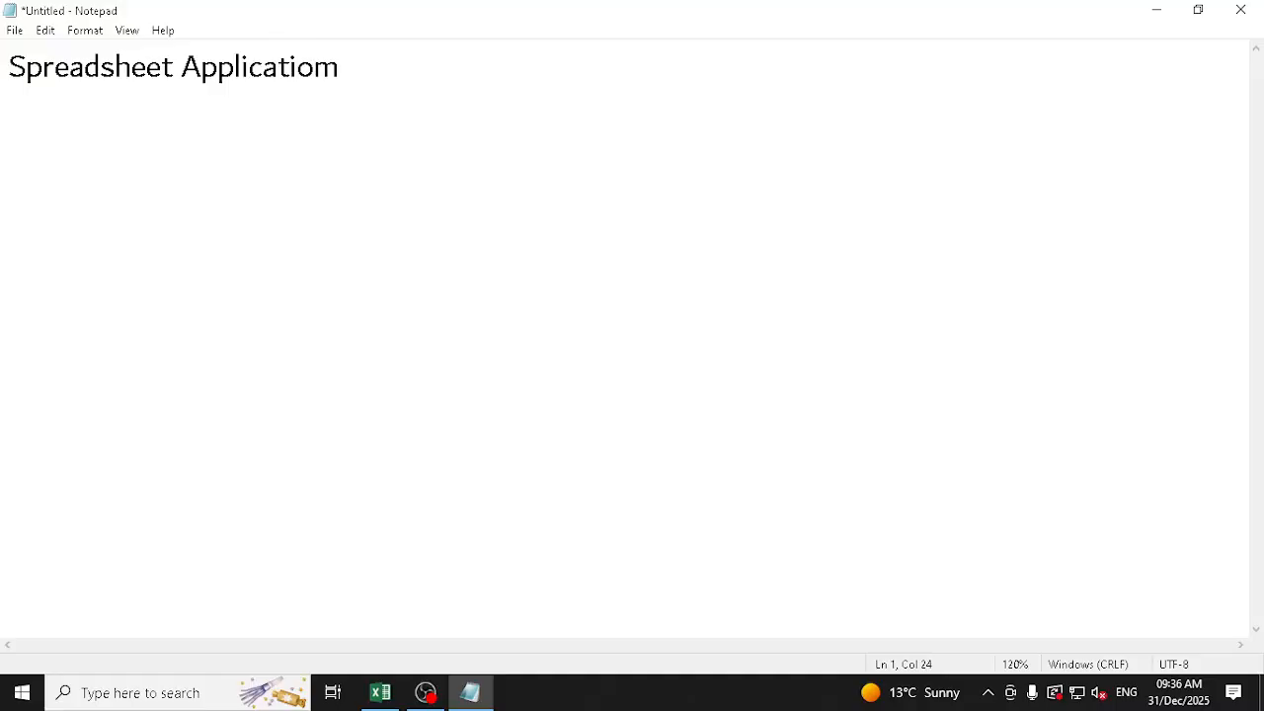
{"action": "key", "text": "BackSpace"}
{"action": "type", "text": "n "}
{"action": "type", "text": "google Sheet"}
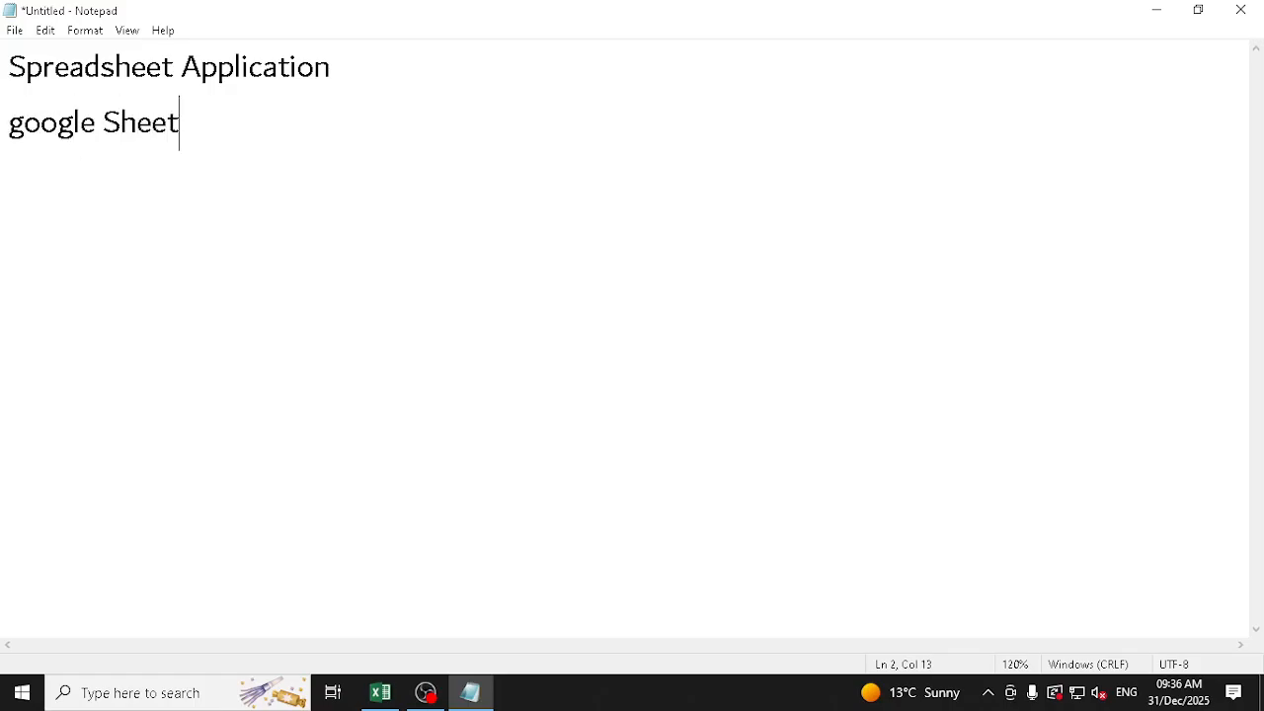
Add a second line reading "Google Sheet <--> Excel", with Google capitalized
{"action": "key", "text": "Home"}
{"action": "key", "text": "Delete"}
{"action": "type", "text": "G"}
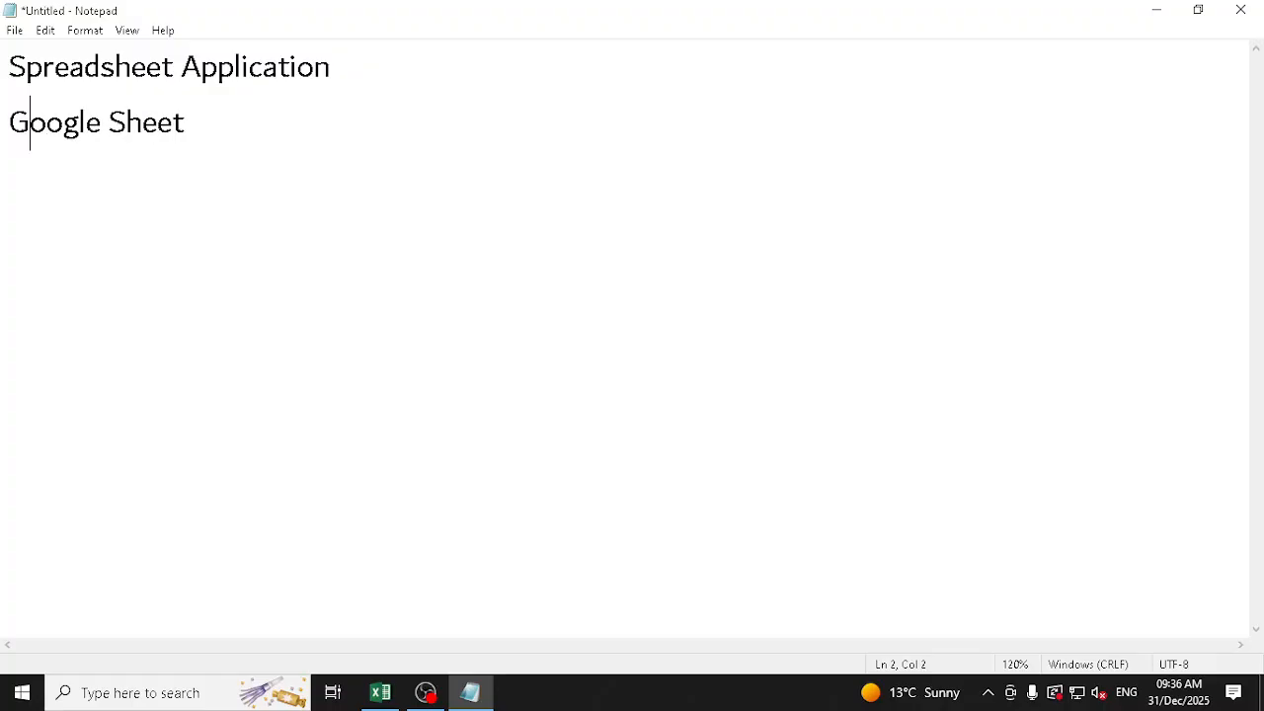
{"action": "key", "text": "End"}
{"action": "type", "text": "<---> Excel"}
{"action": "key", "text": "shift+Home"}
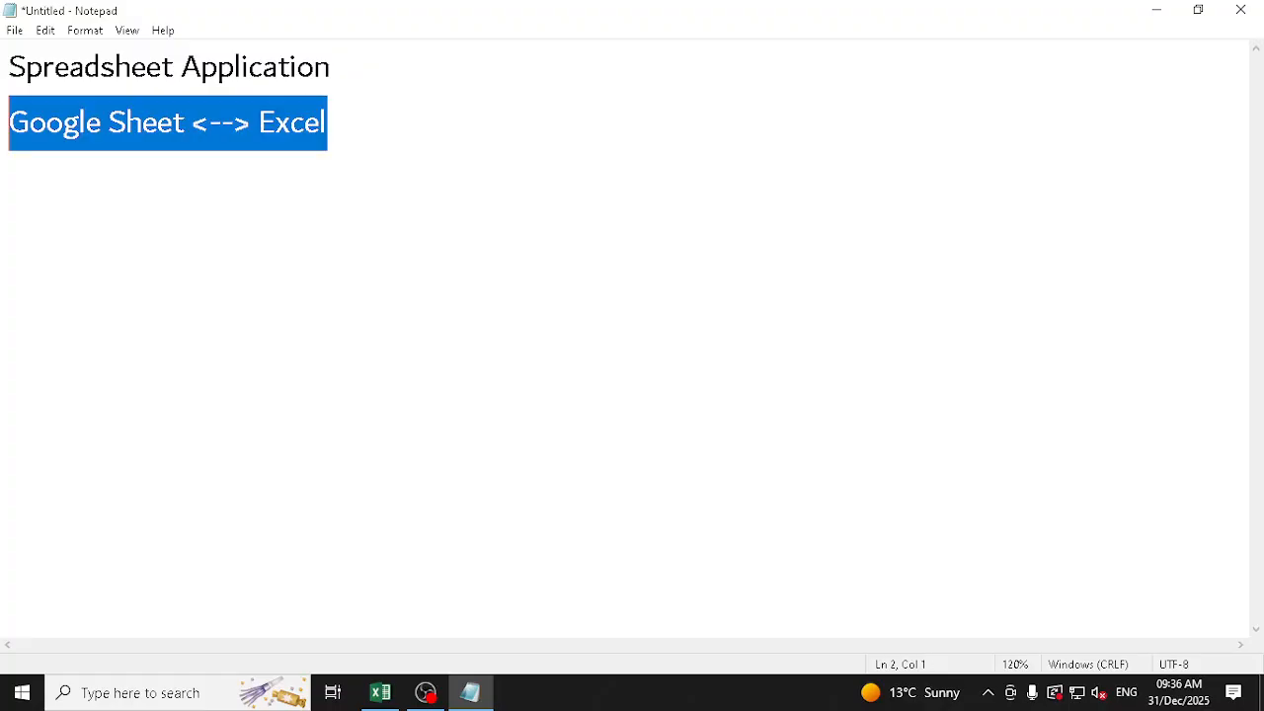
{"action": "key", "text": "End"}
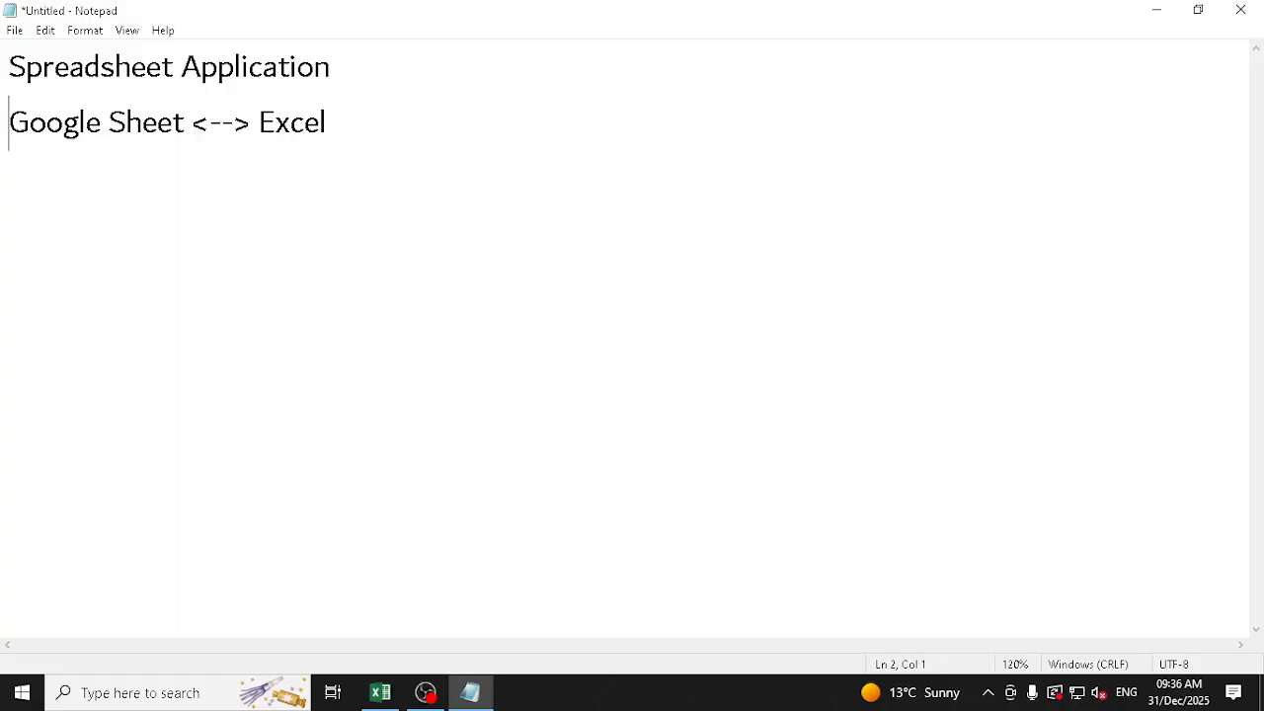
{"action": "key", "text": "shift+Right"}
{"action": "key", "text": "shift+Right"}
{"action": "key", "text": "shift+Right"}
{"action": "key", "text": "shift+Right"}
{"action": "key", "text": "shift+Right"}
{"action": "key", "text": "shift+Right"}
{"action": "key", "text": "shift+Right"}
{"action": "key", "text": "shift+Right"}
{"action": "key", "text": "shift+Right"}
{"action": "key", "text": "shift+Right"}
{"action": "key", "text": "shift+Right"}
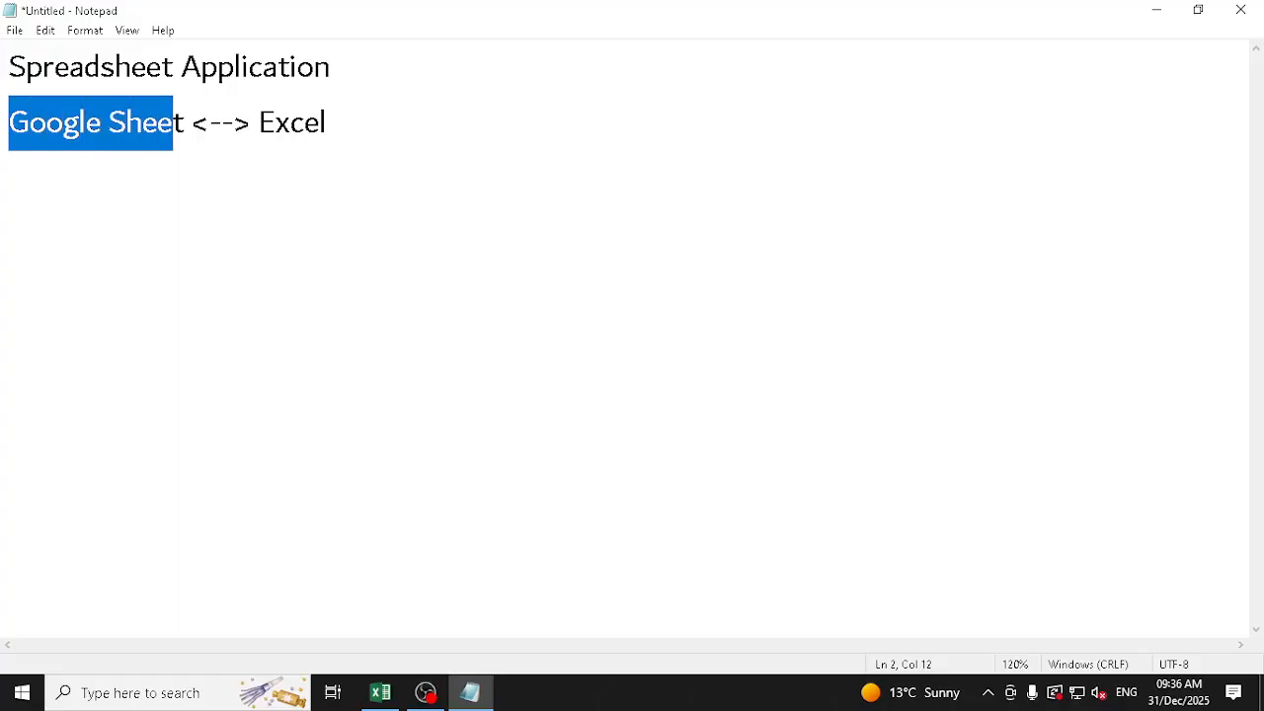
{"action": "key", "text": "End"}
{"action": "key", "text": "shift+Left"}
{"action": "key", "text": "shift+Left"}
{"action": "key", "text": "shift+Left"}
{"action": "key", "text": "shift+Left"}
{"action": "key", "text": "shift+Left"}
{"action": "key", "text": "shift+Left"}
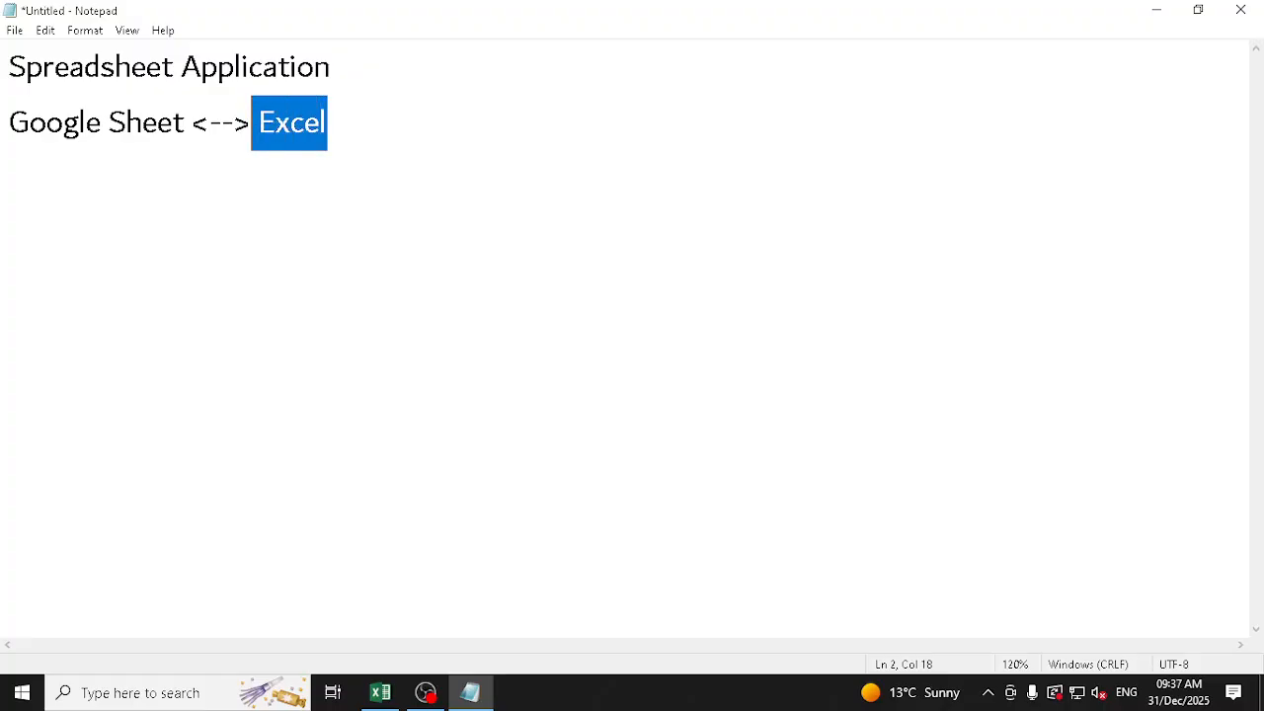
{"action": "key", "text": "End"}
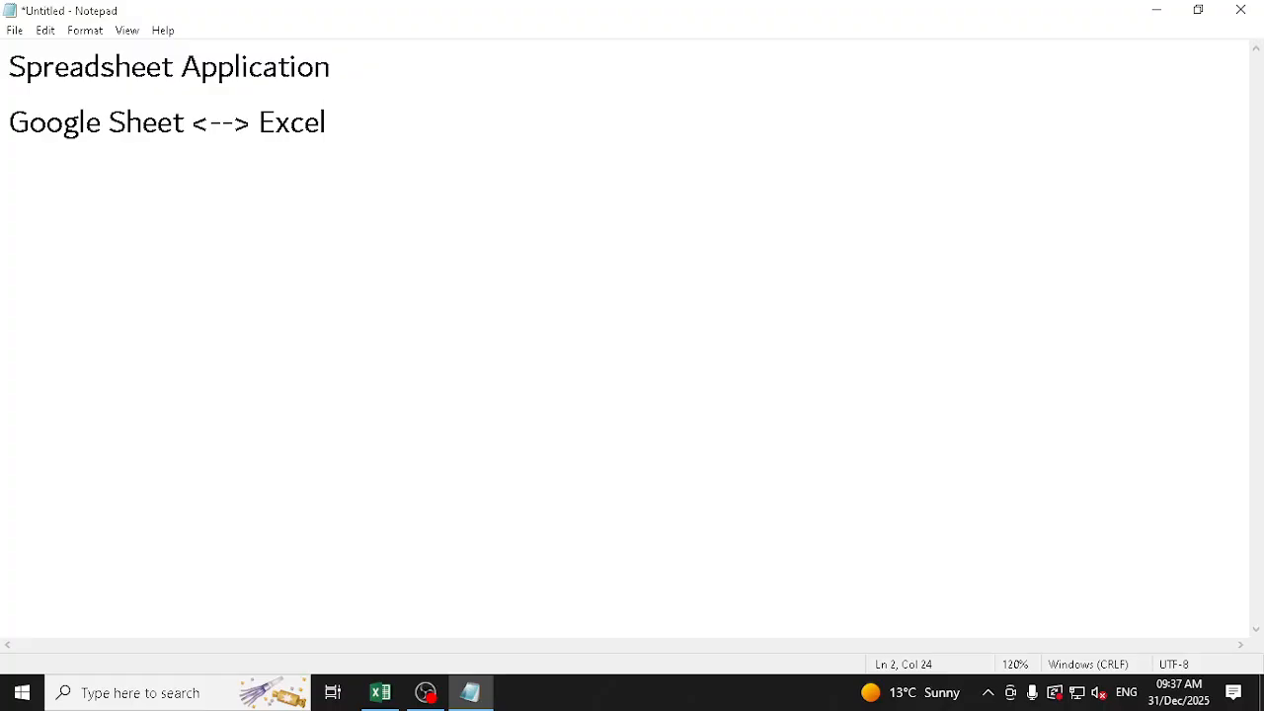
Insert "(translation)" after "Google Sheet" in the second line, before the arrow
{"action": "key", "text": "Left"}
{"action": "key", "text": "Left"}
{"action": "key", "text": "Left"}
{"action": "key", "text": "Left"}
{"action": "key", "text": "Left"}
{"action": "key", "text": "Left"}
{"action": "key", "text": "Left"}
{"action": "key", "text": "Left"}
{"action": "key", "text": "Left"}
{"action": "key", "text": "Left"}
{"action": "key", "text": "Left"}
{"action": "type", "text": "(tra"}
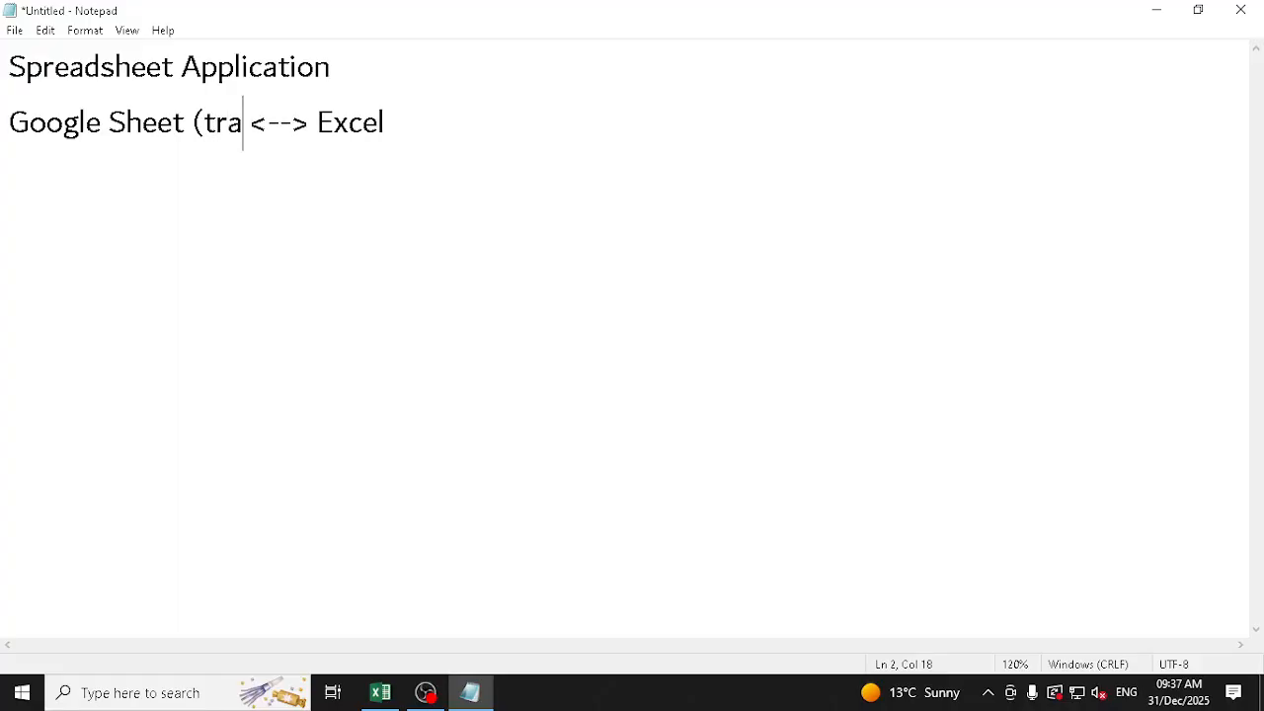
{"action": "type", "text": "nslation"}
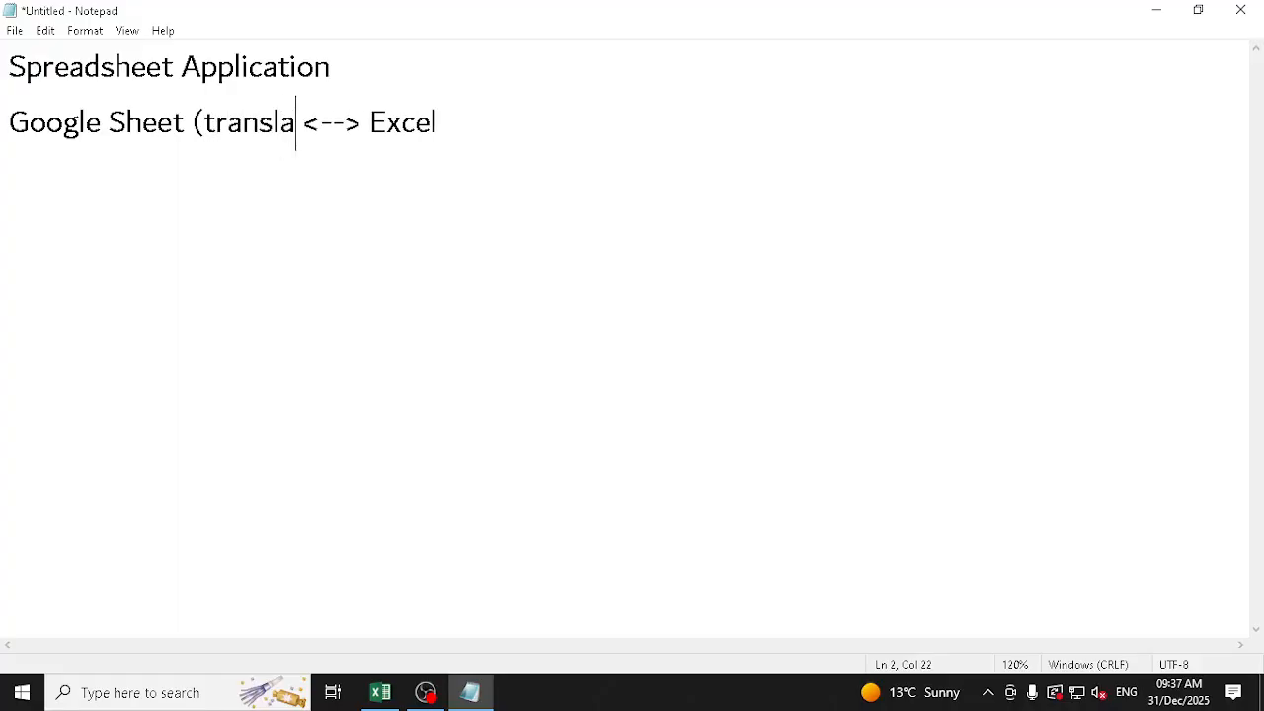
{"action": "type", "text": ")"}
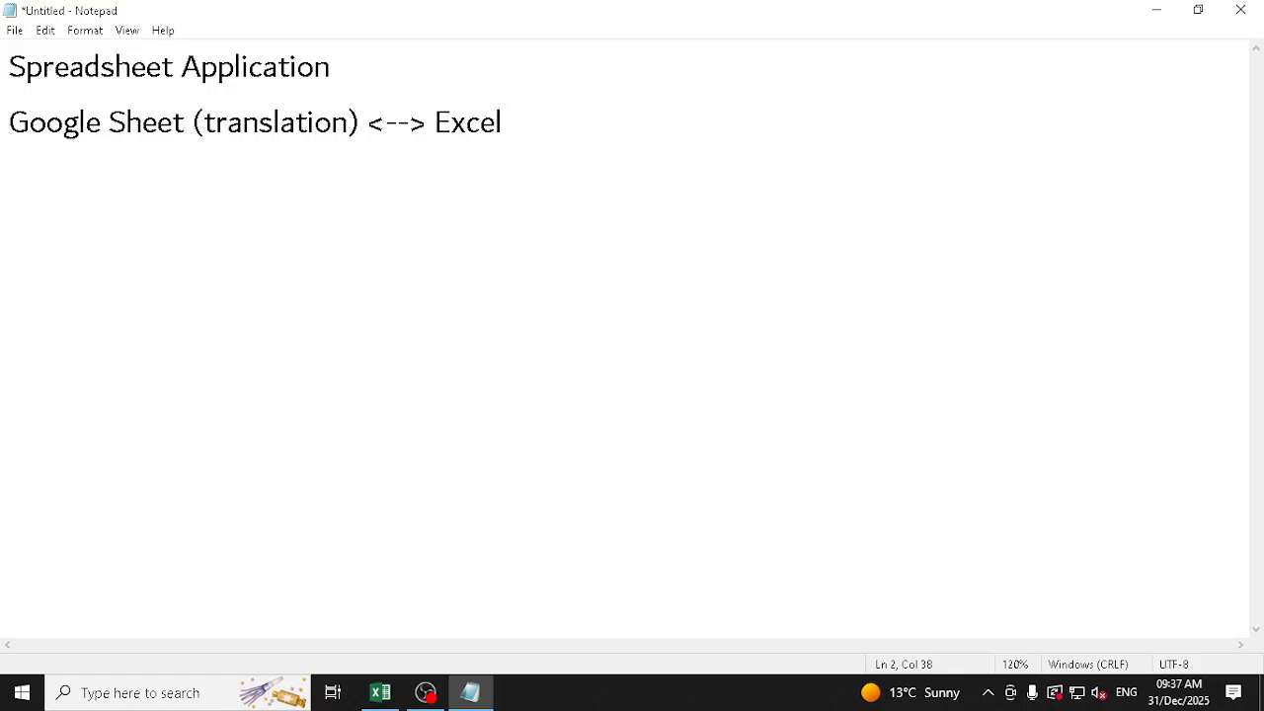
{"action": "key", "text": "shift+Right"}
{"action": "key", "text": "shift+Right"}
{"action": "key", "text": "shift+Right"}
{"action": "key", "text": "shift+Right"}
{"action": "key", "text": "shift+Right"}
{"action": "key", "text": "shift+Right"}
{"action": "key", "text": "shift+Right"}
{"action": "key", "text": "shift+Right"}
{"action": "key", "text": "shift+Right"}
{"action": "key", "text": "shift+Right"}
{"action": "key", "text": "shift+Right"}
{"action": "key", "text": "shift+Right"}
{"action": "key", "text": "shift+Right"}
{"action": "key", "text": "shift+Right"}
{"action": "key", "text": "shift+Right"}
{"action": "key", "text": "shift+Right"}
{"action": "key", "text": "shift+Right"}
{"action": "key", "text": "shift+Right"}
{"action": "key", "text": "shift+Right"}
{"action": "key", "text": "shift+Right"}
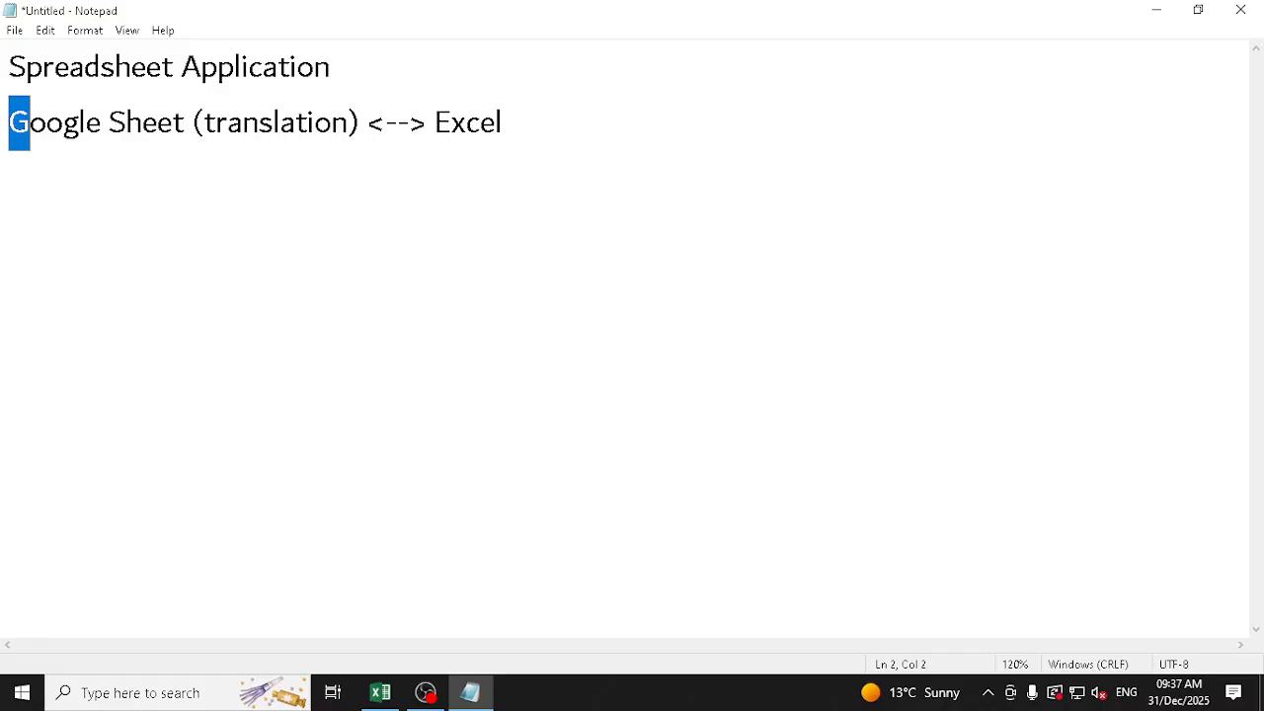
{"action": "key", "text": "End"}
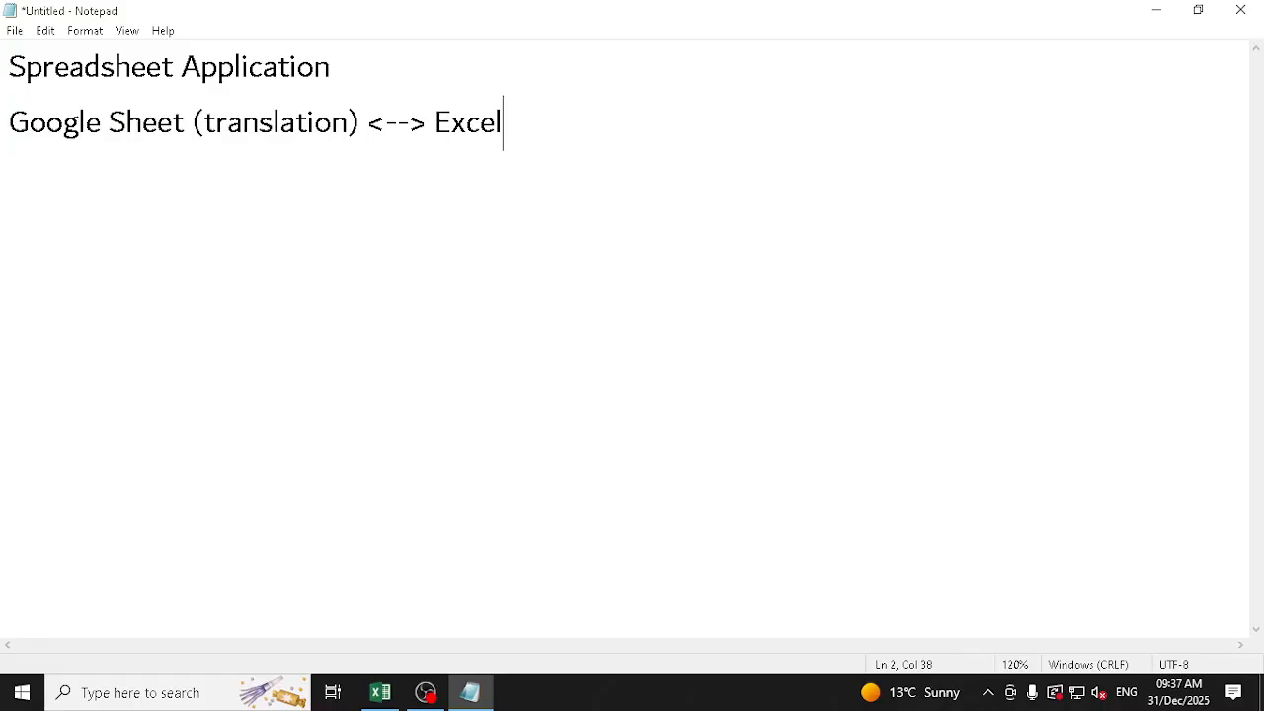
{"action": "key", "text": "shift+Left"}
{"action": "key", "text": "shift+Left"}
{"action": "key", "text": "shift+Left"}
{"action": "key", "text": "shift+Left"}
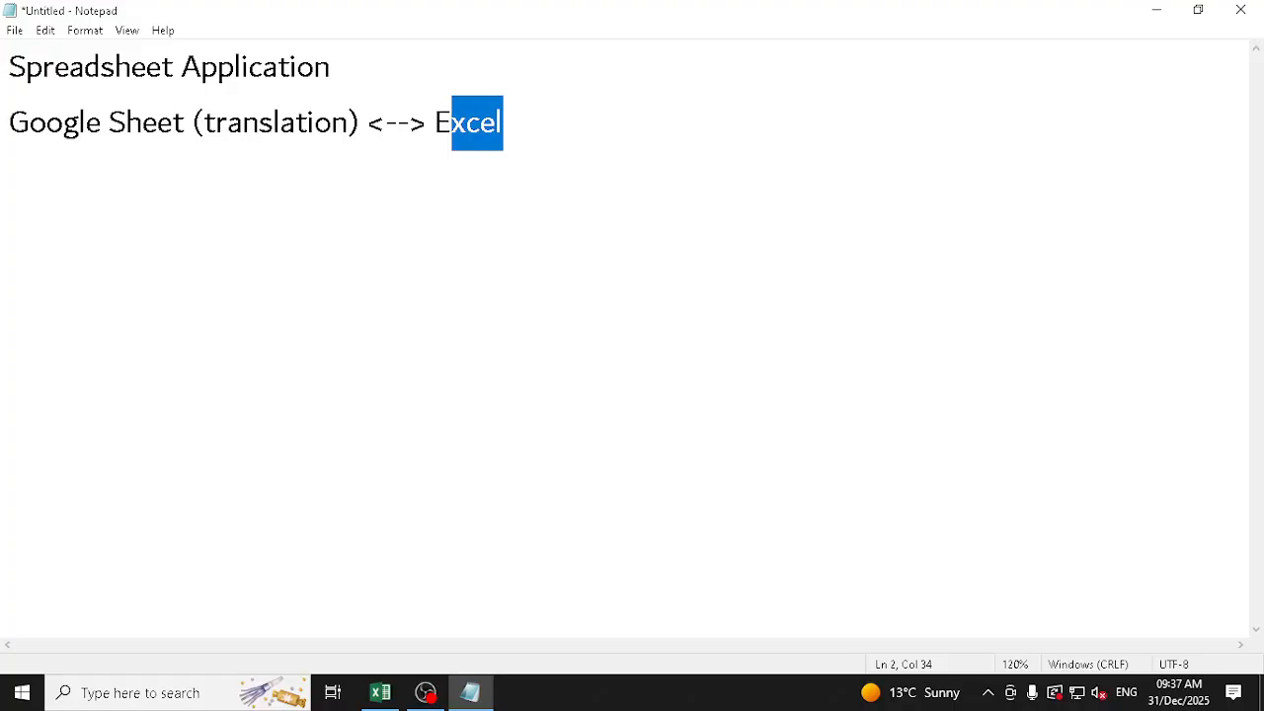
Add "Essentials", "Columns" and "Rows" on separate lines below the Google Sheet and Excel line
{"action": "key", "text": "End"}
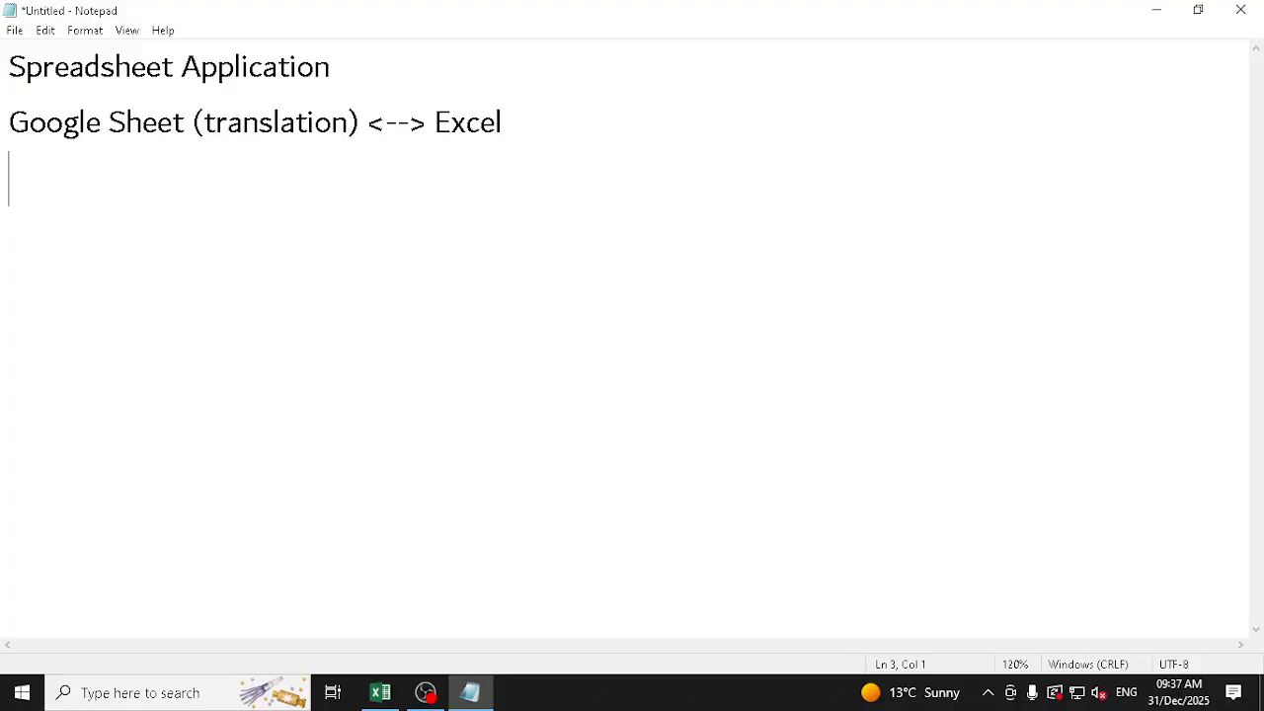
{"action": "type", "text": "Essentials"}
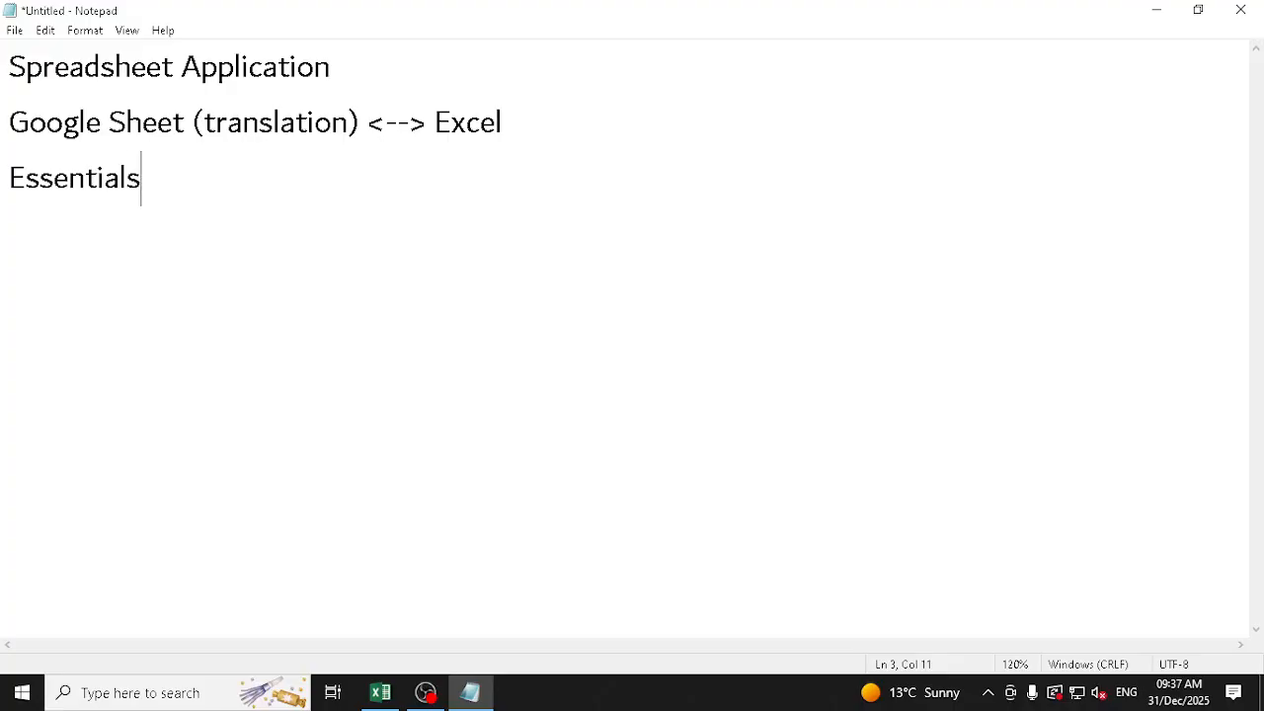
{"action": "key", "text": "Return"}
{"action": "type", "text": "Columns Rows"}
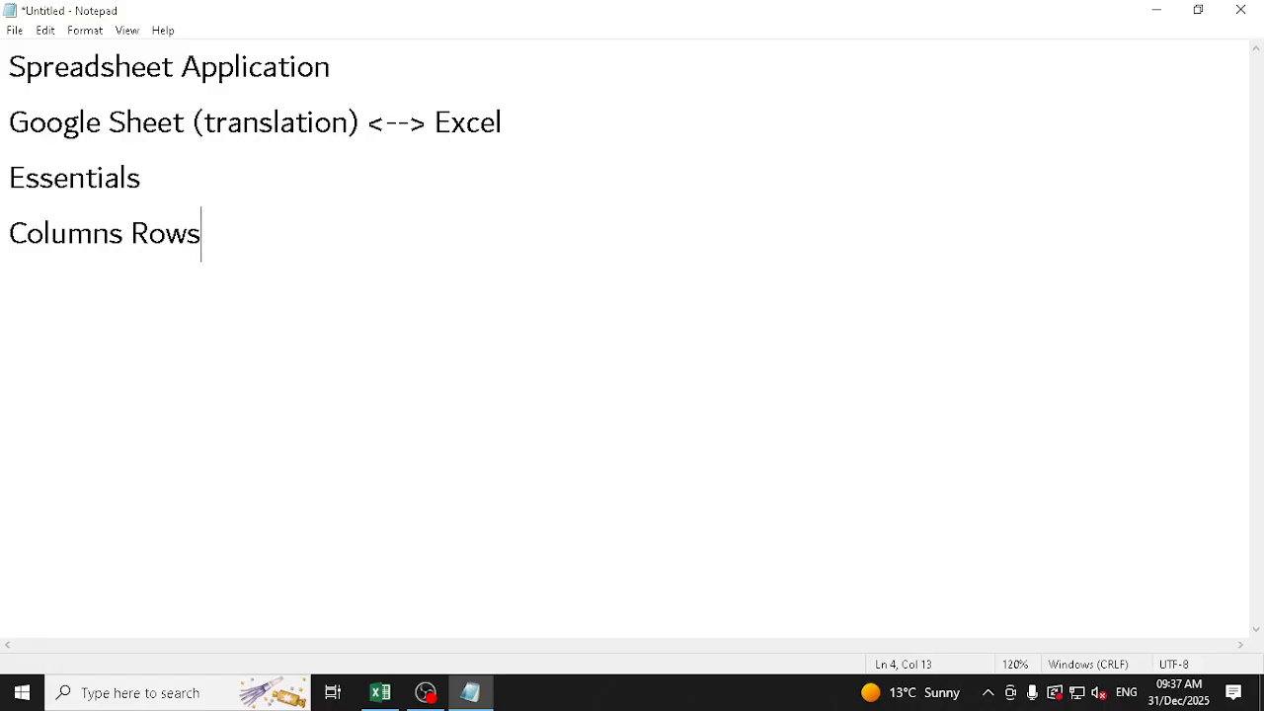
{"action": "key", "text": "Left"}
{"action": "key", "text": "Left"}
{"action": "key", "text": "Left"}
{"action": "key", "text": "Left"}
{"action": "key", "text": "Return"}
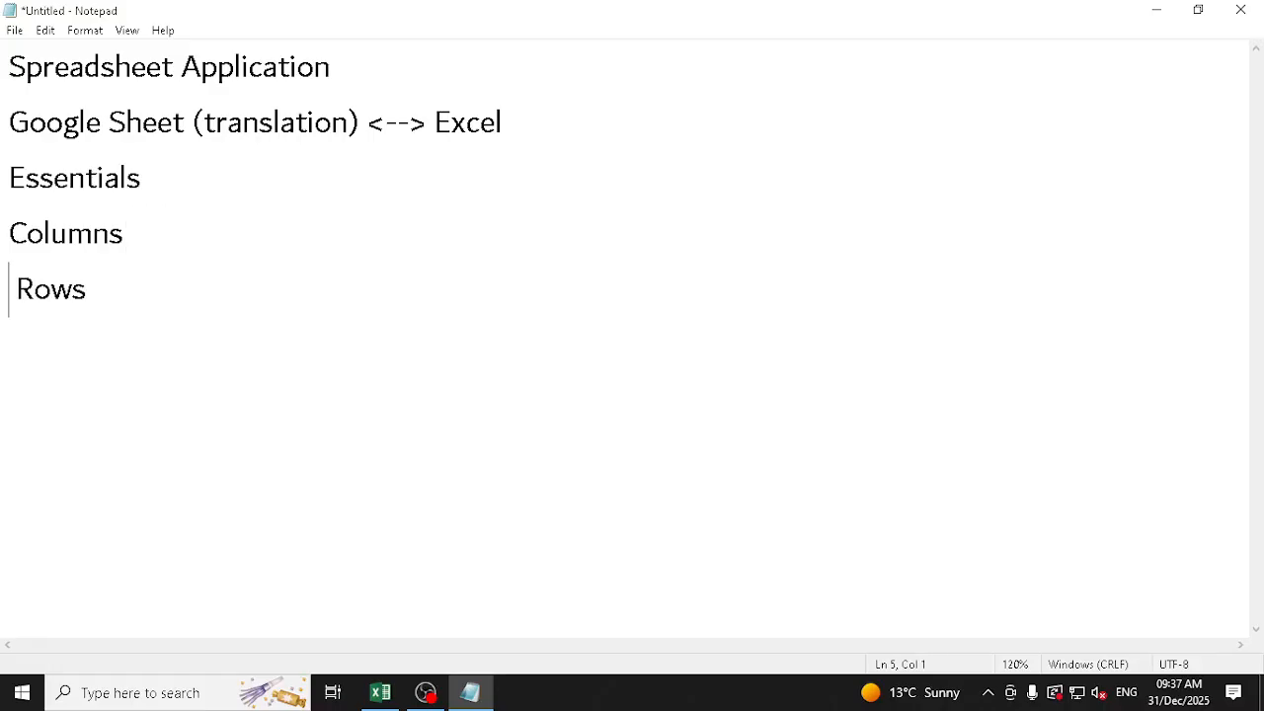
Add a "Cells" line below "Rows", remove the leading space before "Rows", and start a new line at the end
{"action": "key", "text": "Return"}
{"action": "type", "text": "Cells"}
{"action": "key", "text": "Up"}
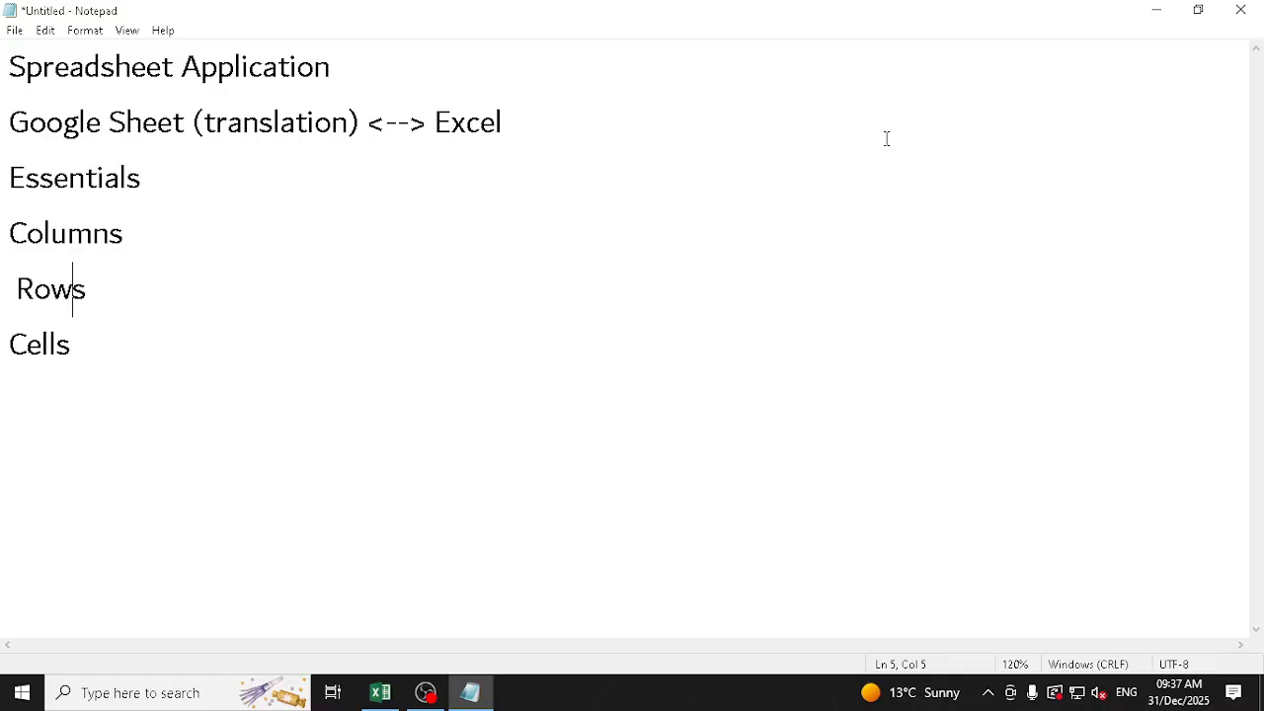
{"action": "key", "text": "Left"}
{"action": "key", "text": "Left"}
{"action": "key", "text": "Delete"}
{"action": "key", "text": "End"}
{"action": "key", "text": "Down"}
{"action": "key", "text": "Return"}
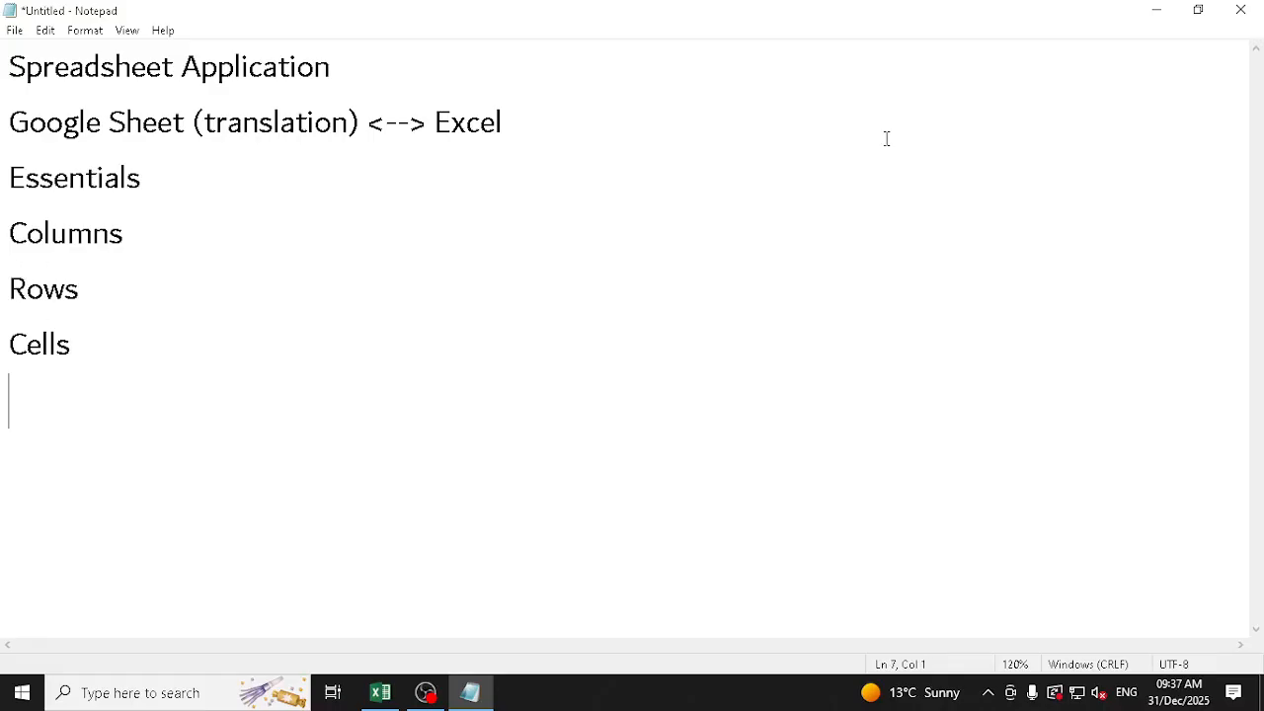
Add the heading "Important Keys" with the line "Arrow, Enter, tab, Esc, F2" beneath it
{"action": "type", "text": "Important "}
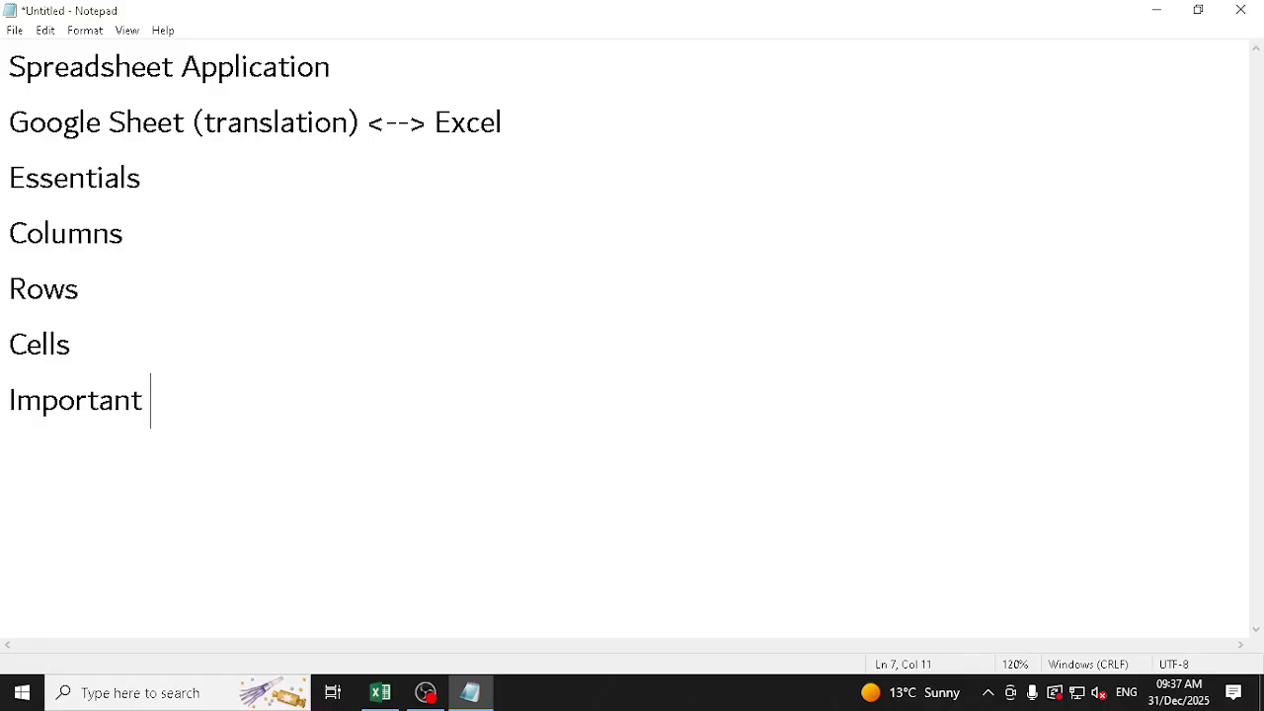
{"action": "type", "text": "Keys"}
{"action": "key", "text": "Return"}
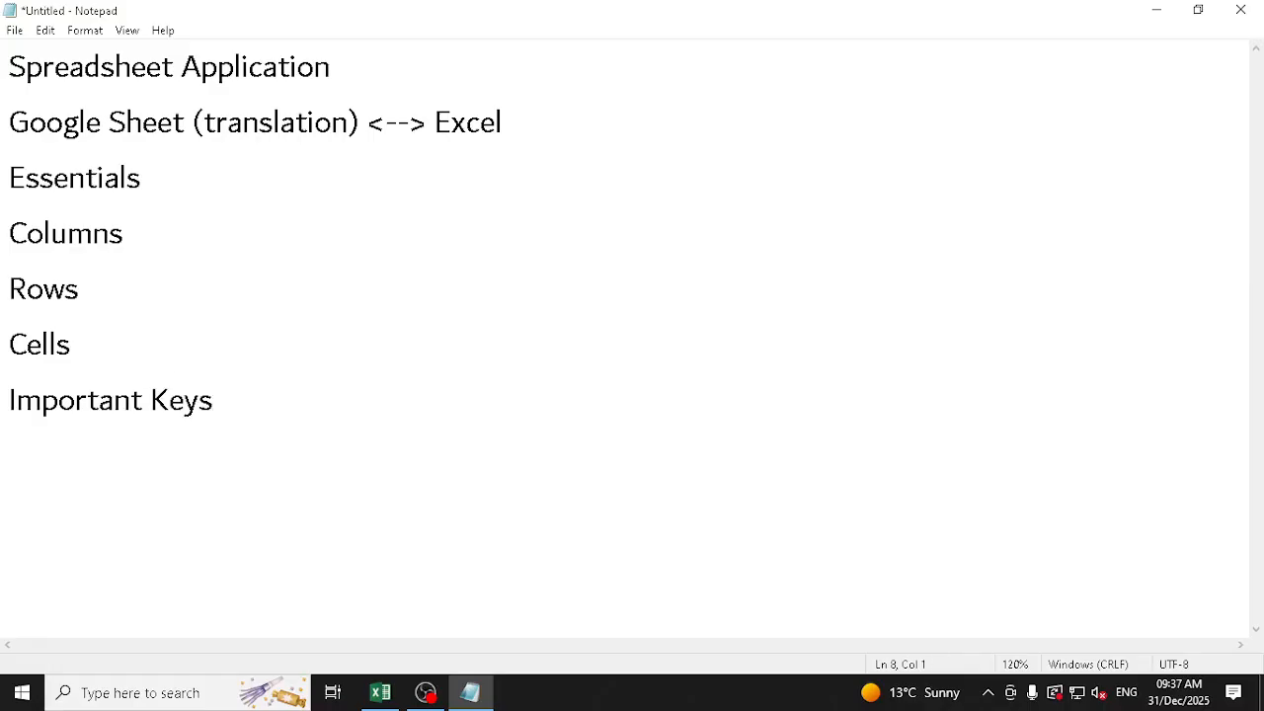
{"action": "type", "text": "Arrow,"}
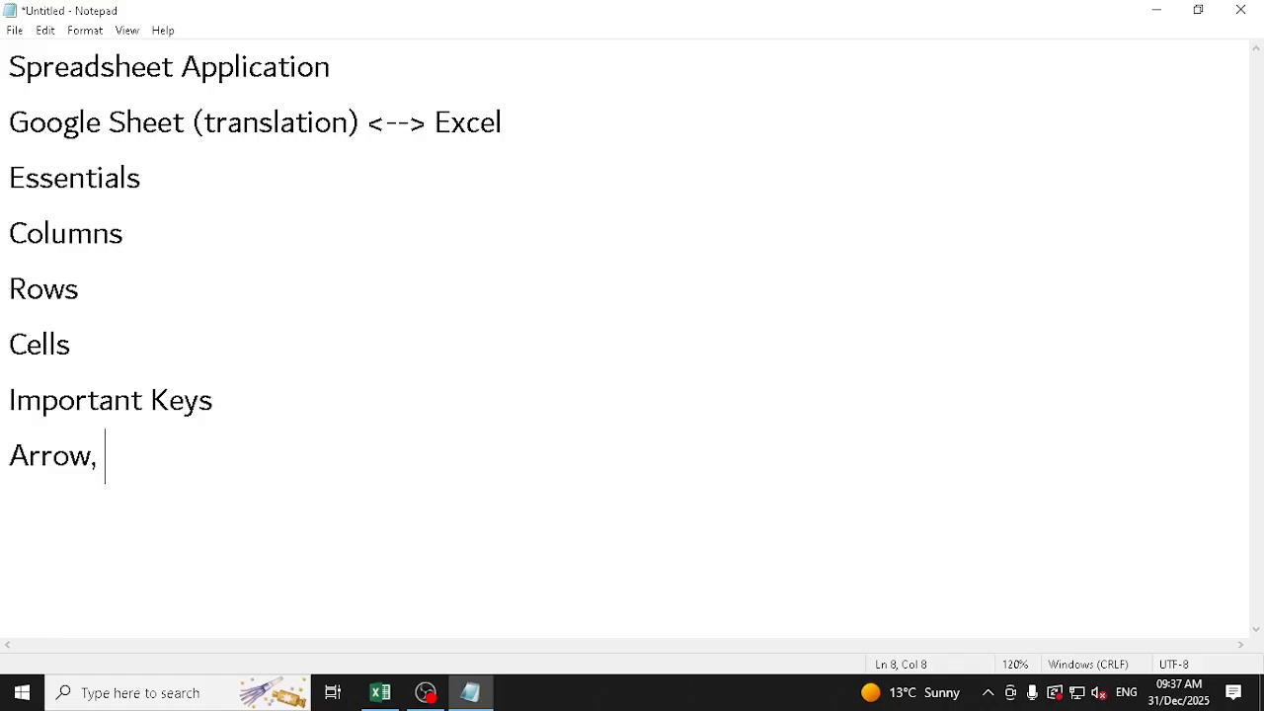
{"action": "type", "text": " Enter, "}
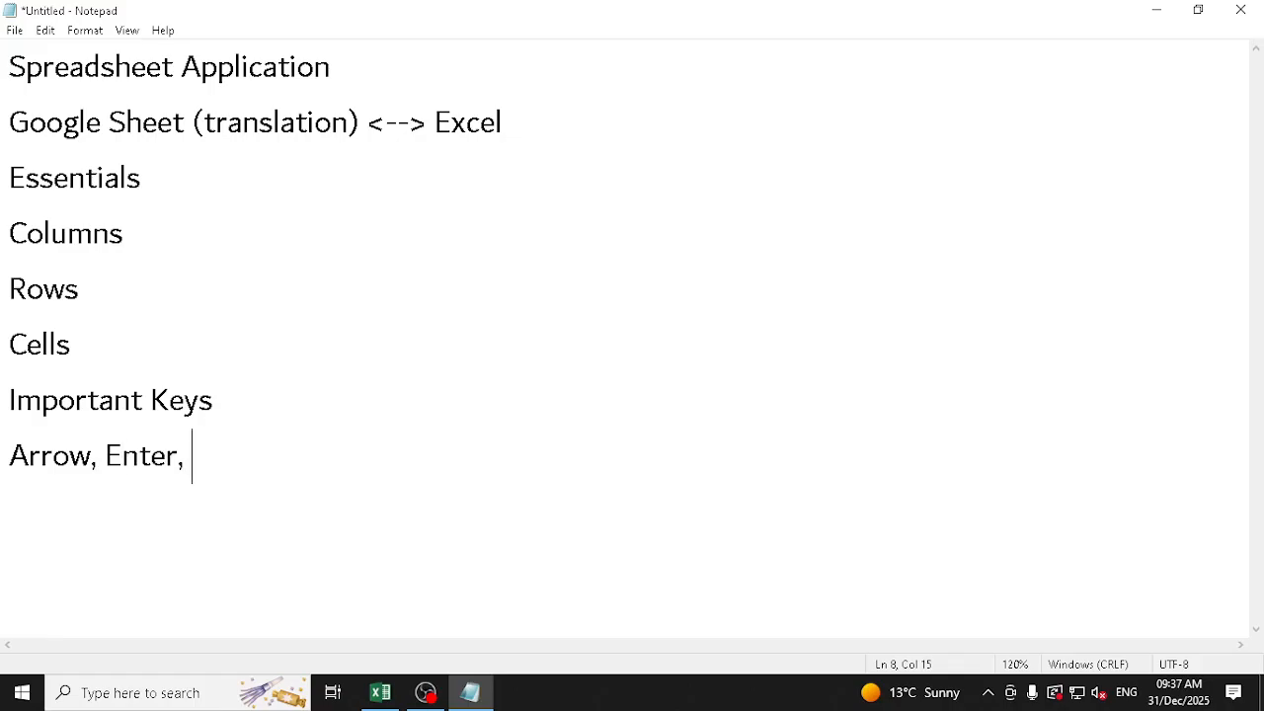
{"action": "type", "text": "tab, Esc, F2 "}
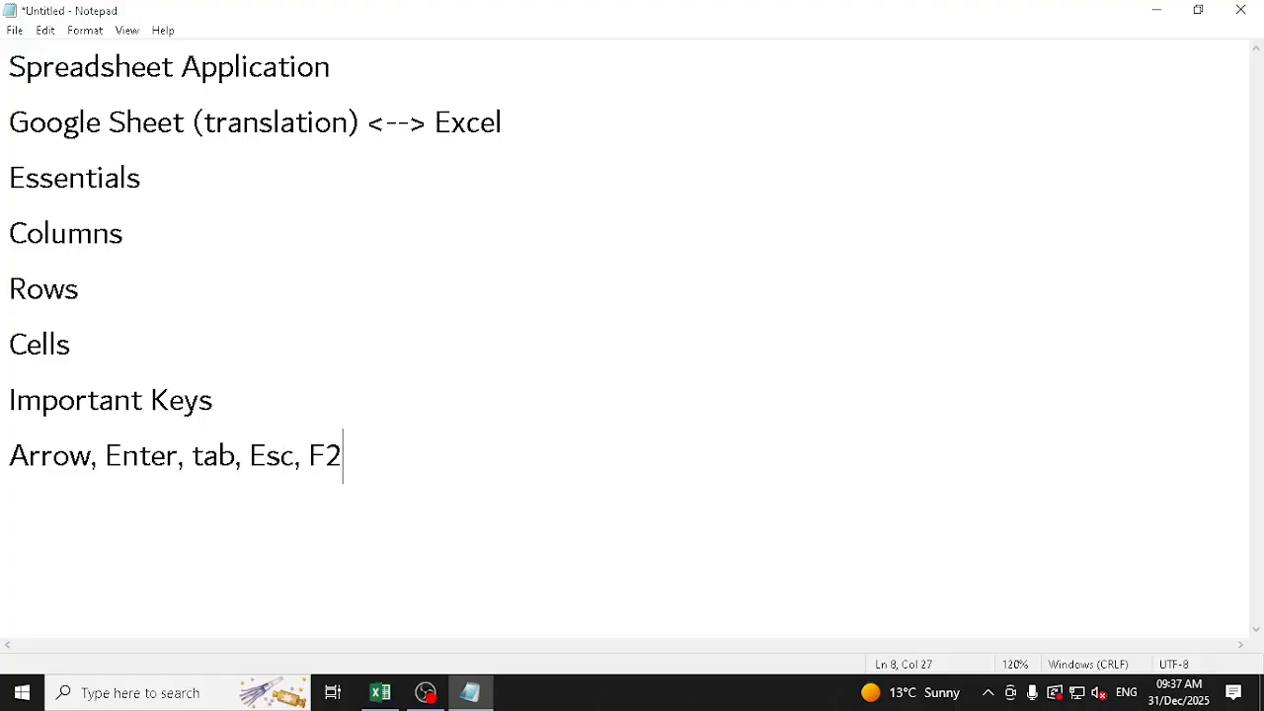
{"action": "type", "text": "ctrl+shif"}
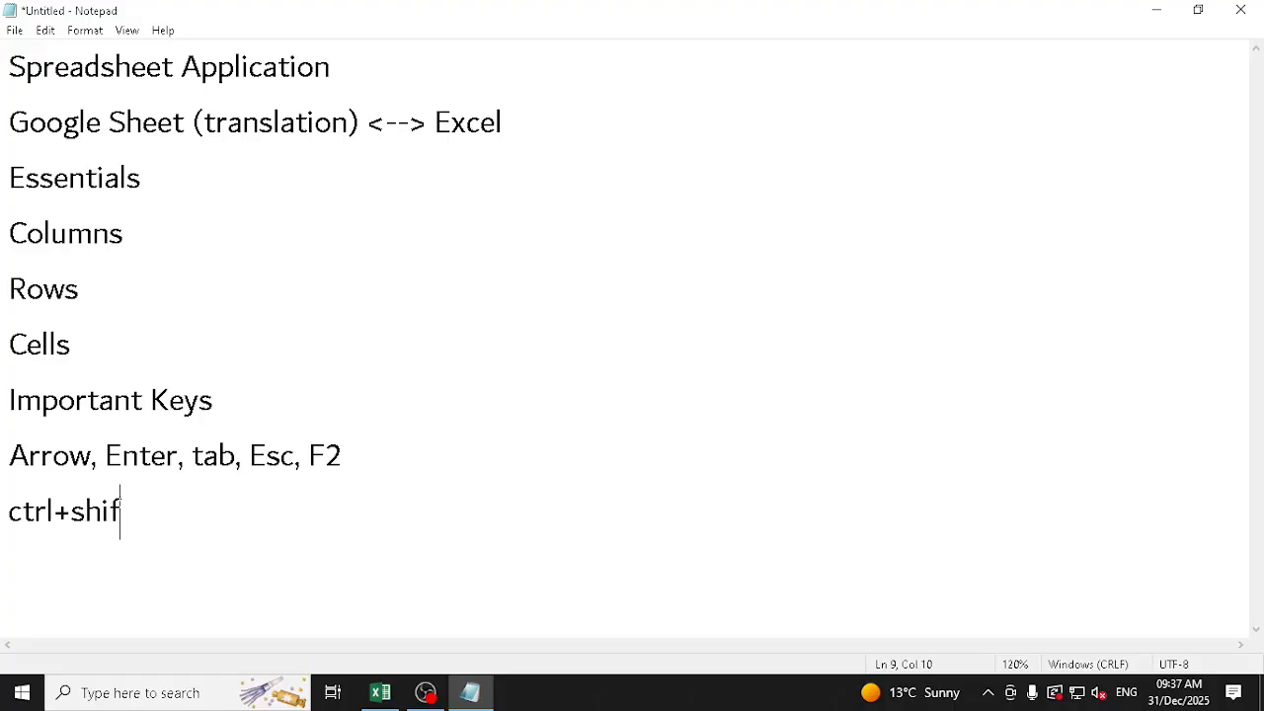
{"action": "type", "text": "t+end"}
List the shortcuts "ctrl+shift+end" and "ctrl+shift+Arrow" on separate lines under the important keys
{"action": "key", "text": "Return"}
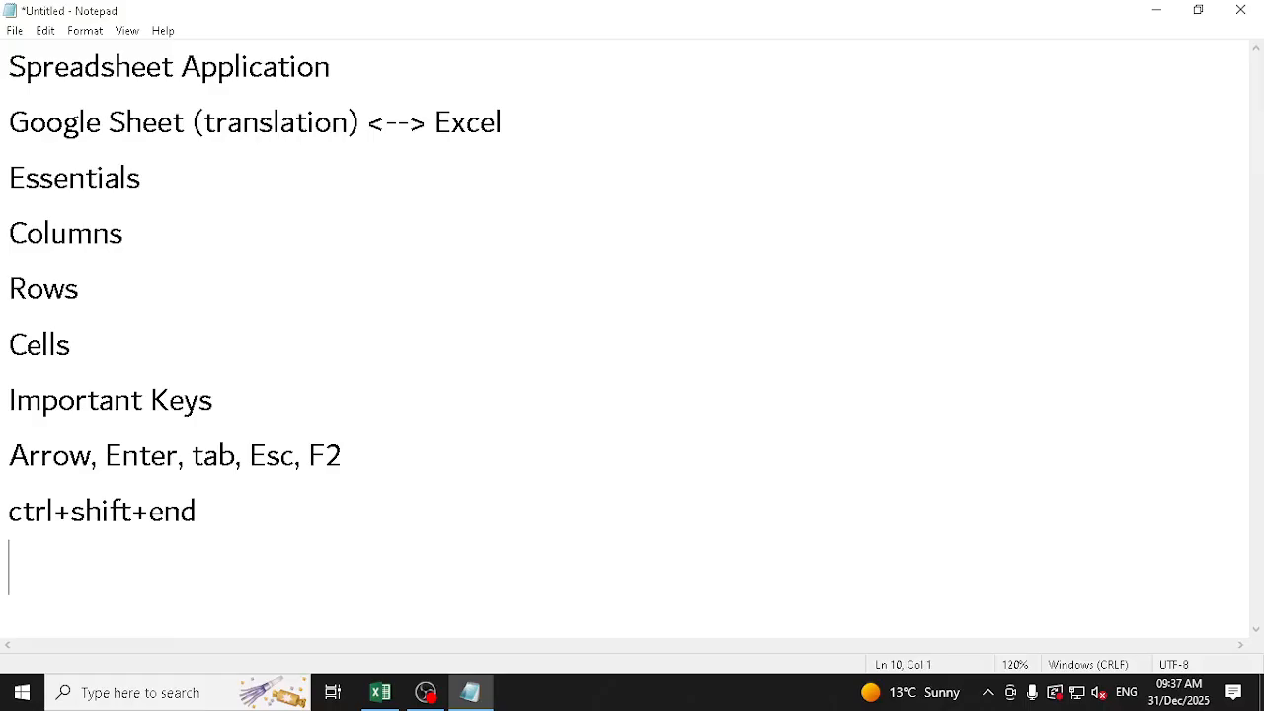
{"action": "type", "text": "ctrl+shif"}
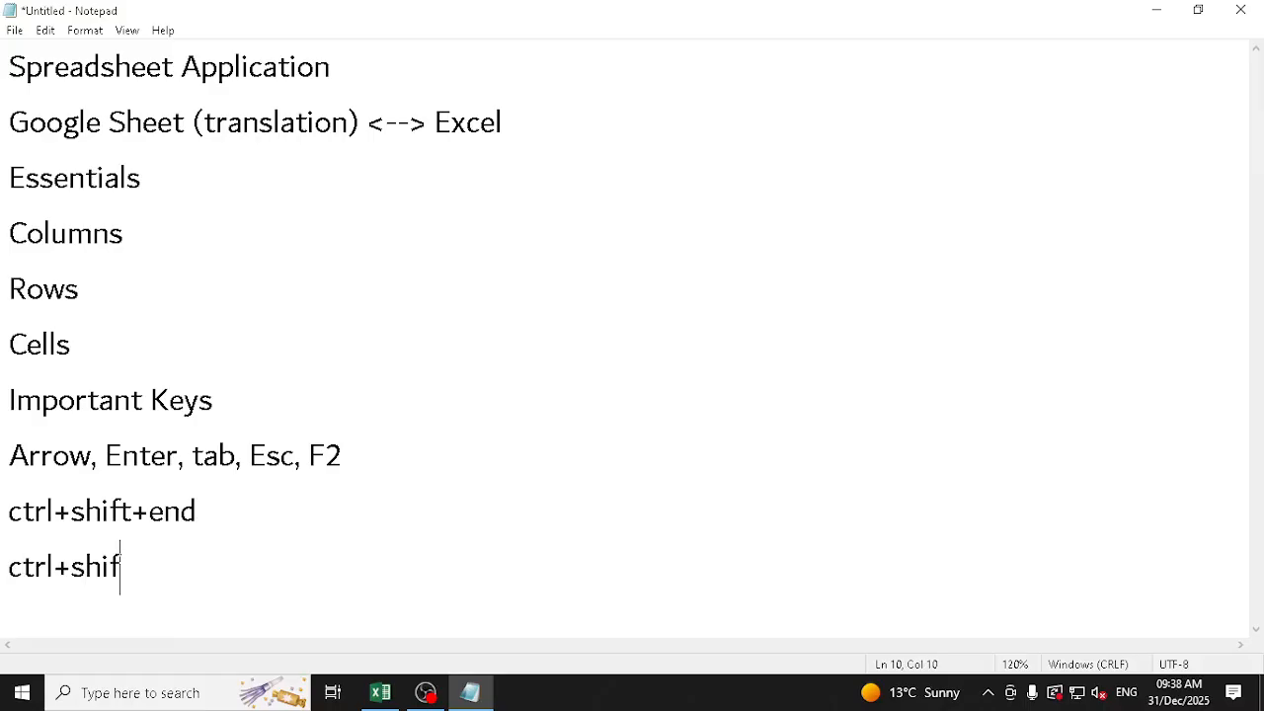
{"action": "type", "text": "t+Arrow"}
{"action": "key", "text": "Return"}
Add the shortcut "ctrl+shift+Home" below "ctrl+shift+Arrow" and start a new line after it
{"action": "type", "text": "ctr"}
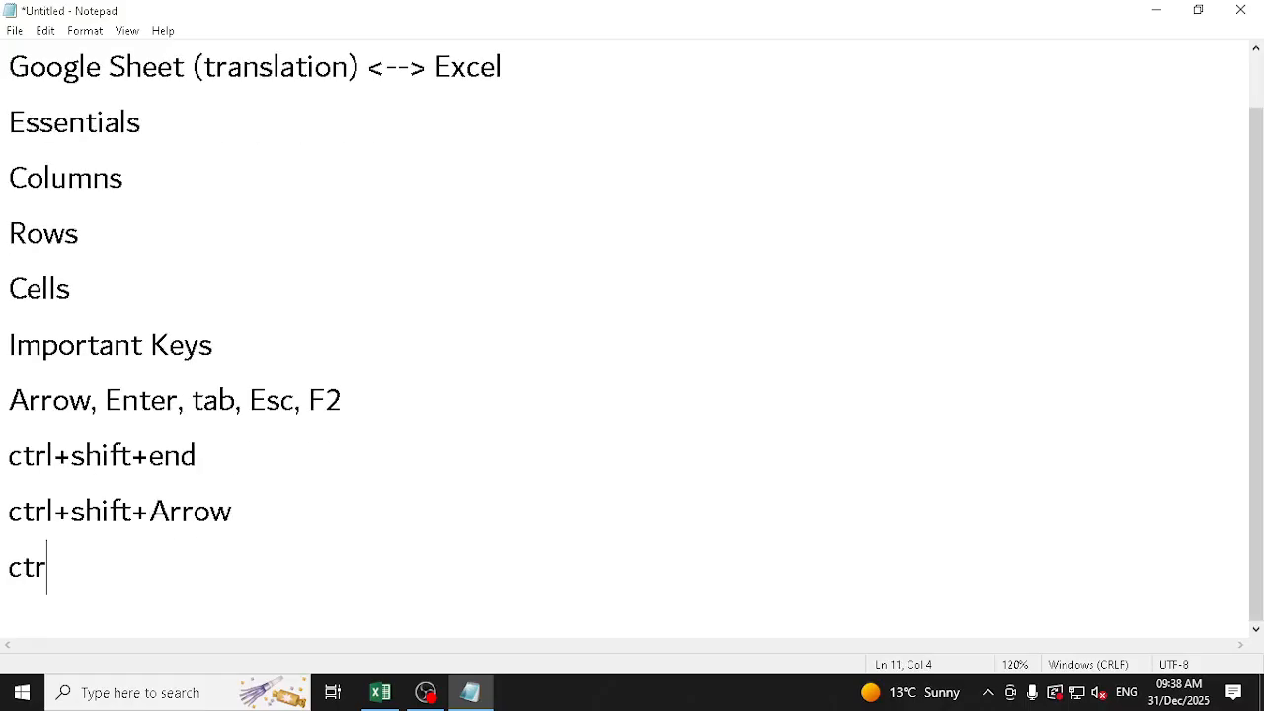
{"action": "type", "text": "l+shift"}
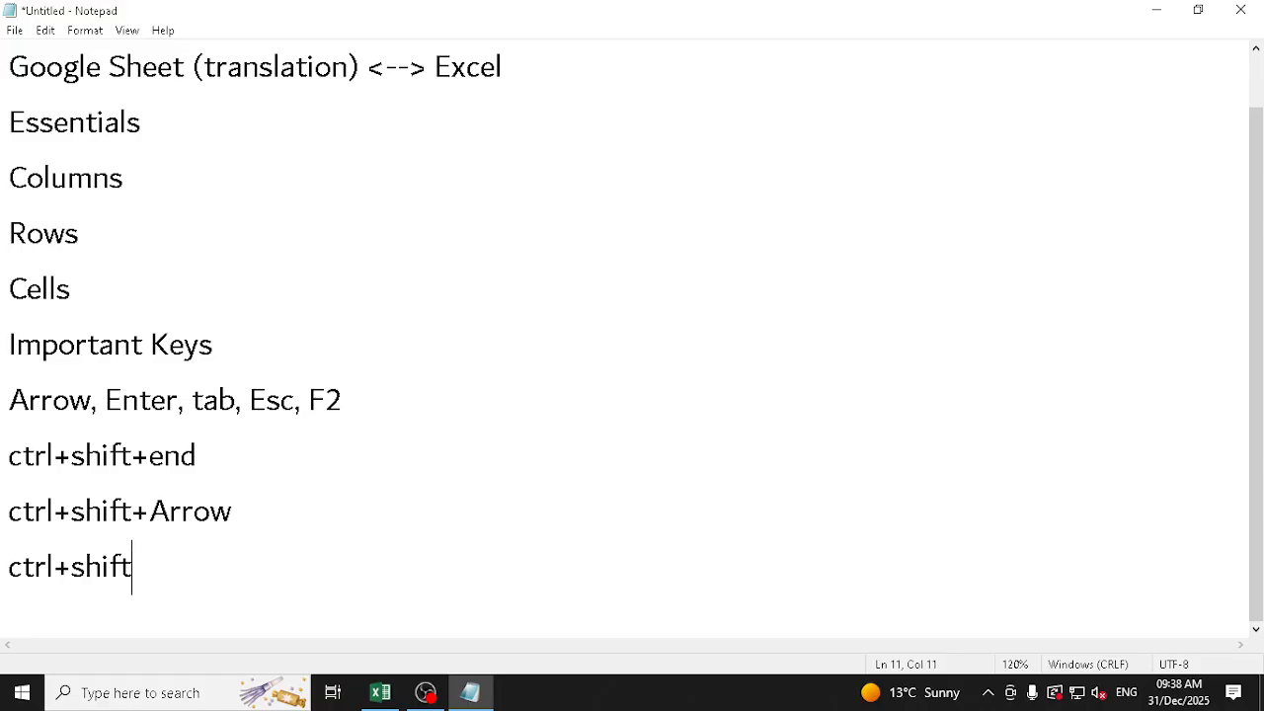
{"action": "type", "text": "+Home"}
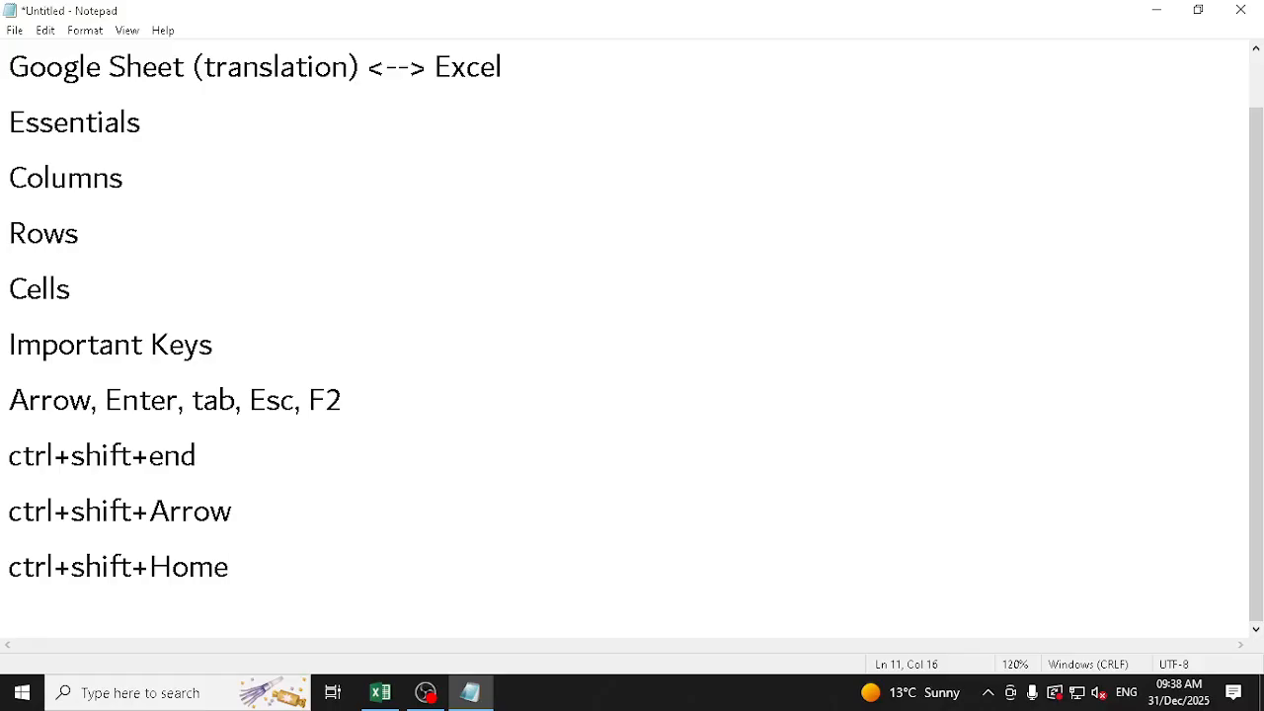
{"action": "key", "text": "Return"}
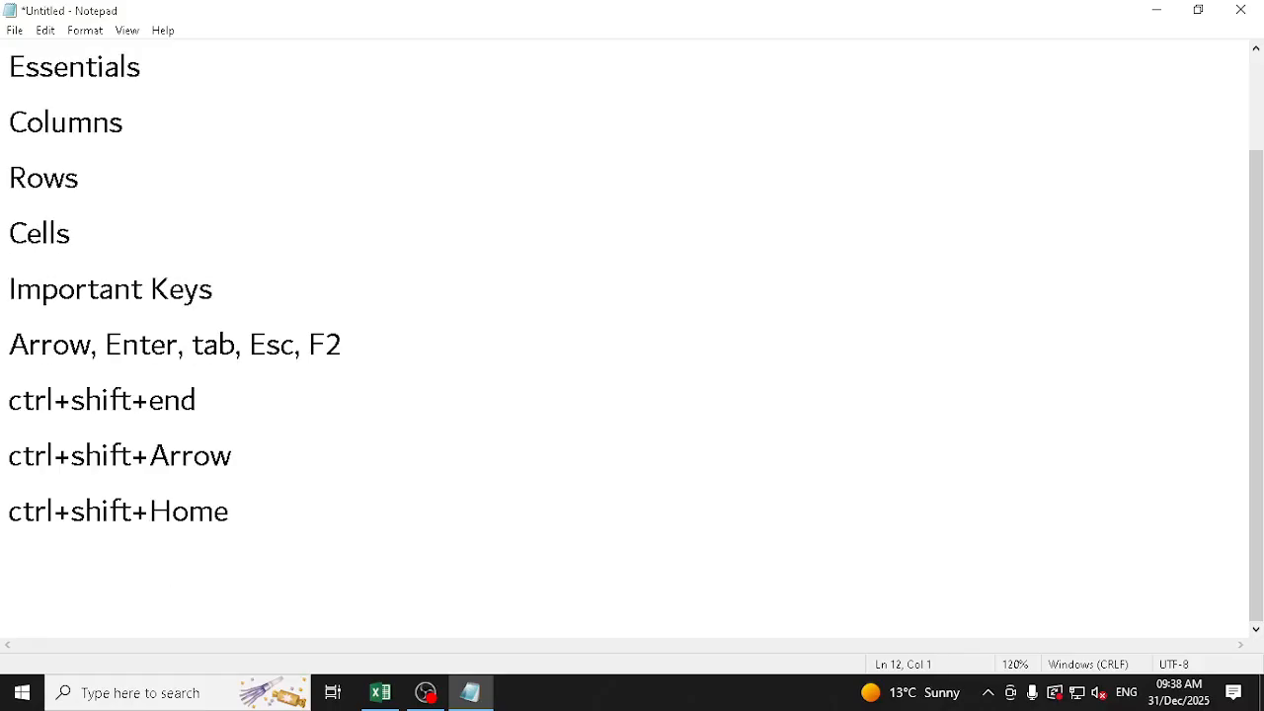
Add "Autofill" and "Patterns" on separate lines below the shortcuts, followed by a new line
{"action": "key", "text": "shift+Up"}
{"action": "key", "text": "shift+Up"}
{"action": "key", "text": "Down"}
{"action": "type", "text": "Autofill"}
{"action": "key", "text": "Return"}
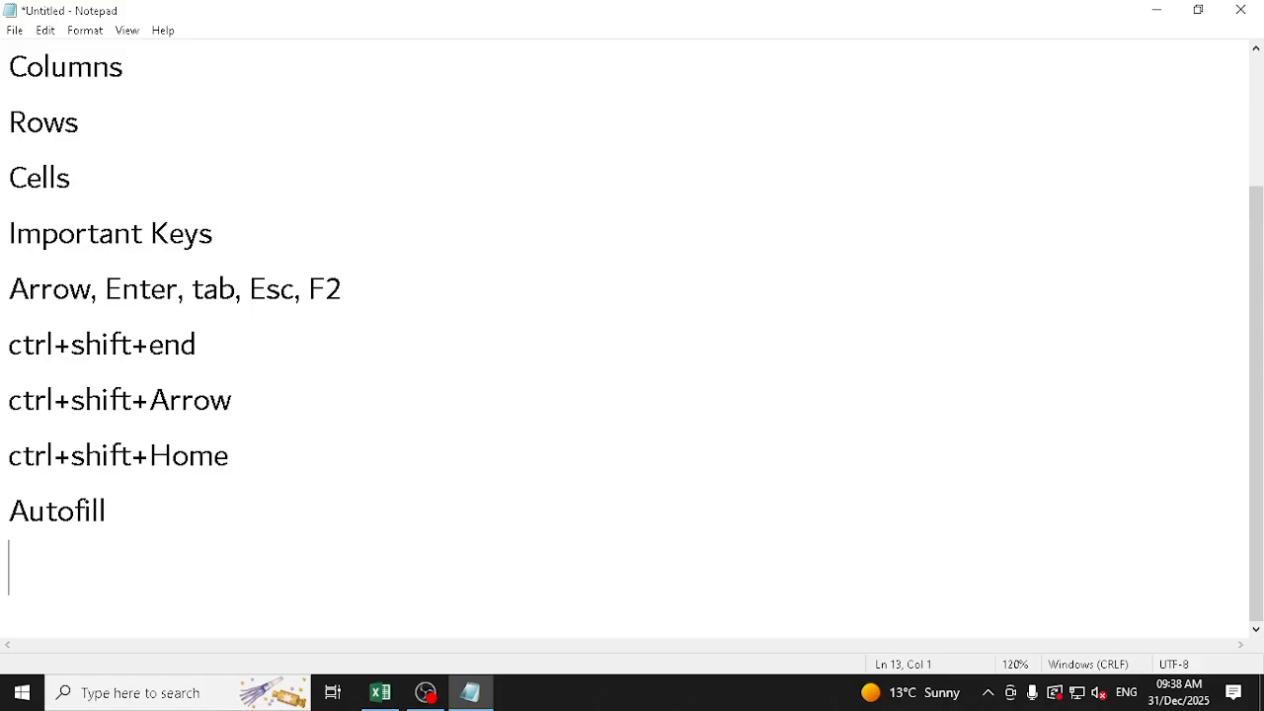
{"action": "type", "text": "Patterns"}
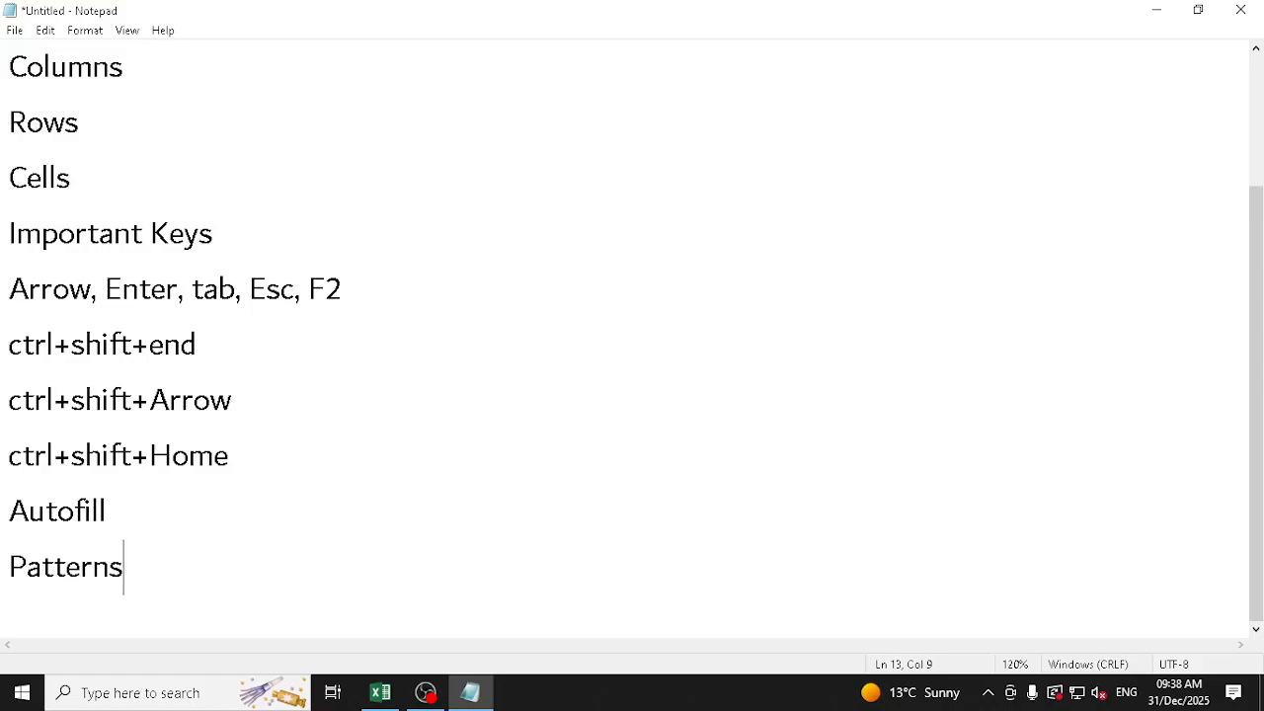
{"action": "key", "text": "Return"}
{"action": "type", "text": "25"}
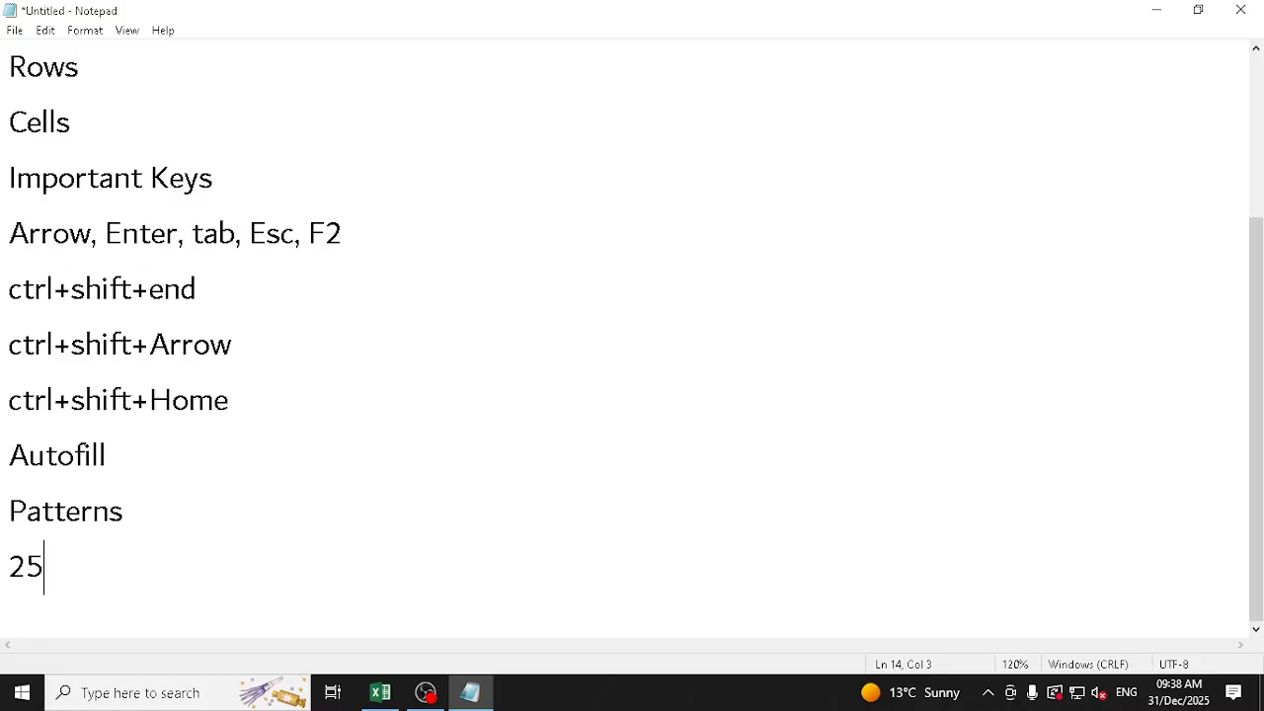
{"action": "key", "text": "Return"}
{"action": "type", "text": "50"}
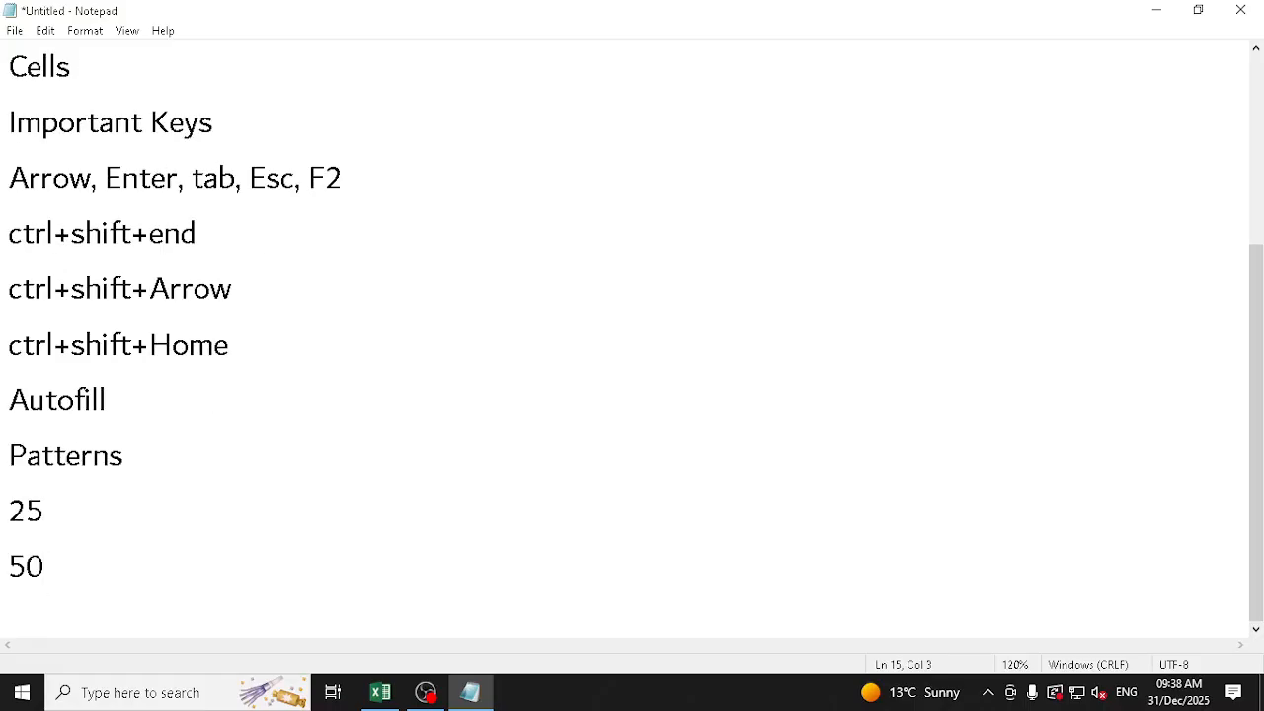
{"action": "key", "text": "shift+Up"}
{"action": "key", "text": "shift+Left"}
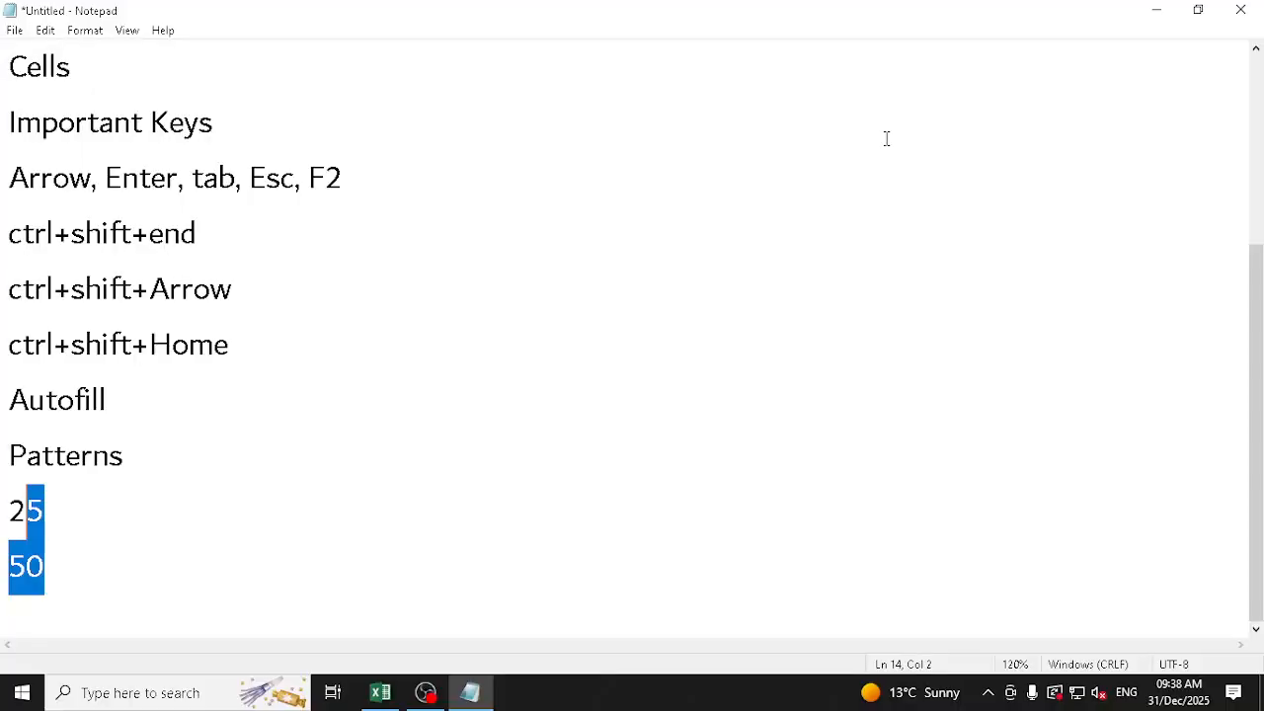
{"action": "key", "text": "shift+Left"}
{"action": "key", "text": "BackSpace"}
List "Serial", "Format" and "Flash Fill" on separate lines below "Patterns"
{"action": "type", "text": "Serial"}
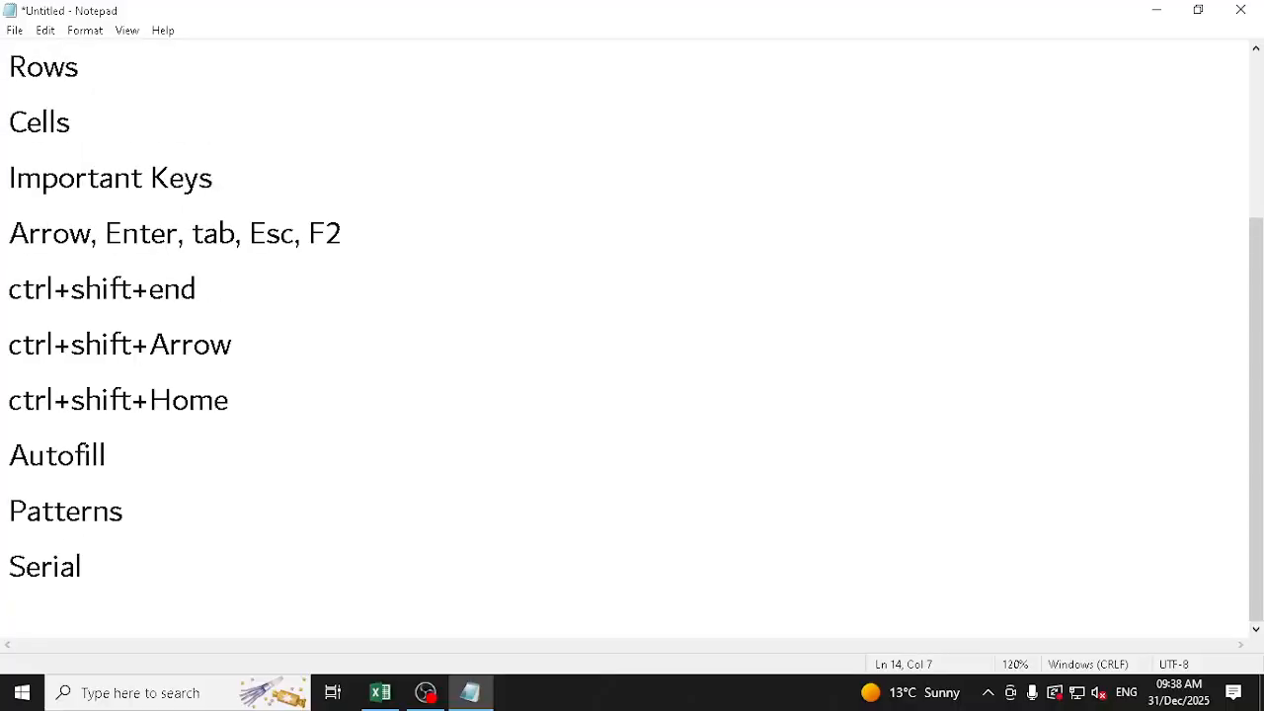
{"action": "key", "text": "Return"}
{"action": "type", "text": "Formatt"}
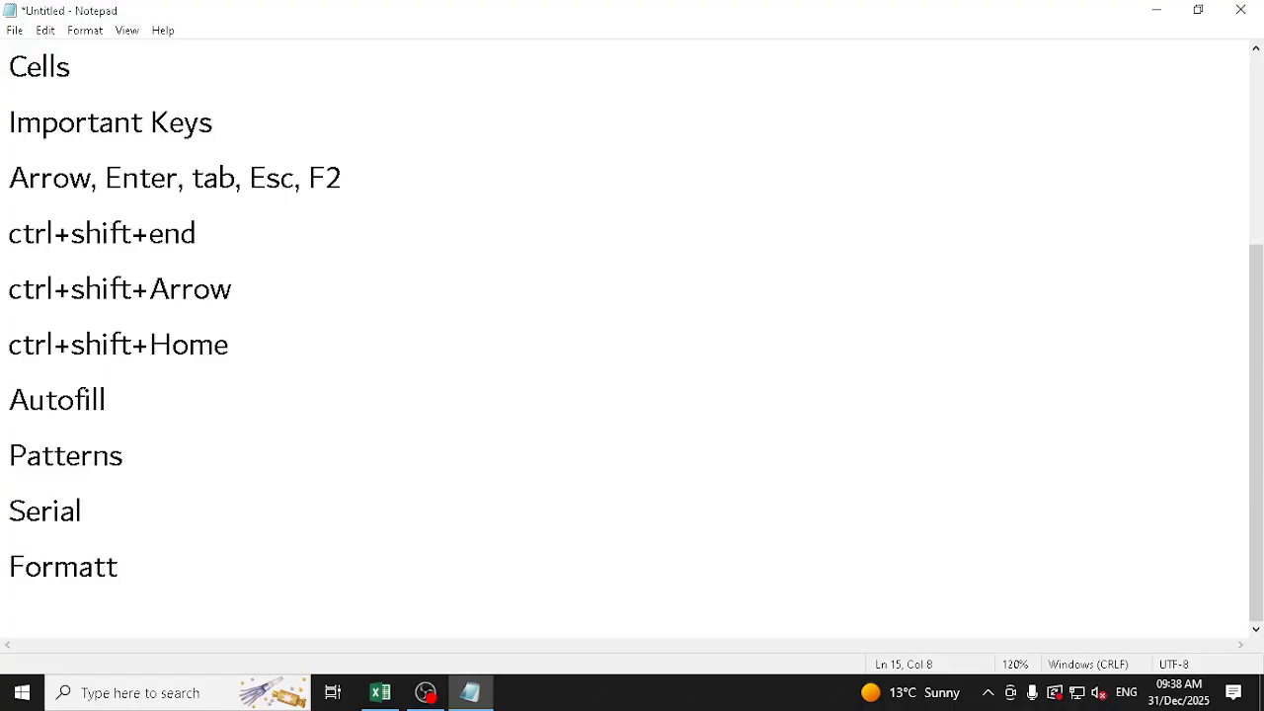
{"action": "key", "text": "BackSpace"}
{"action": "key", "text": "Return"}
{"action": "type", "text": "Flash Fill"}
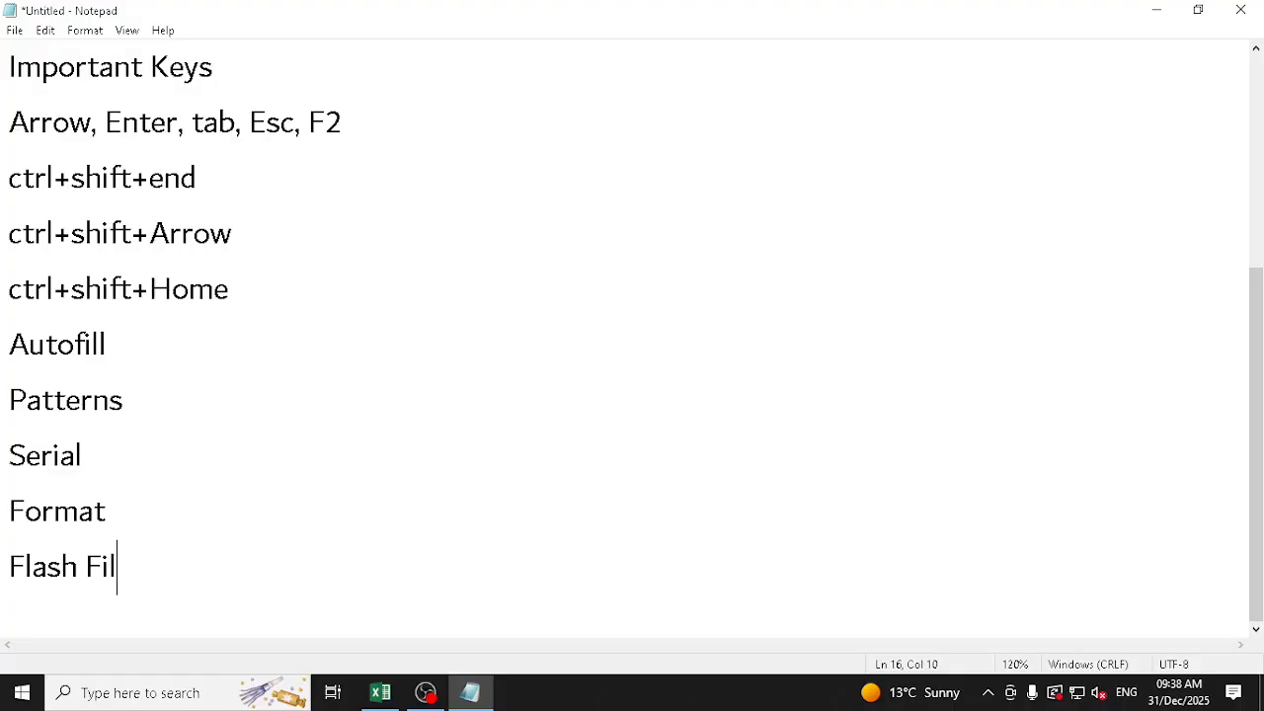
{"action": "key", "text": "shift+Up"}
{"action": "key", "text": "shift+Up"}
{"action": "key", "text": "shift+Up"}
{"action": "key", "text": "shift+Up"}
{"action": "key", "text": "shift+Up"}
{"action": "key", "text": "shift+Up"}
{"action": "key", "text": "shift+Up"}
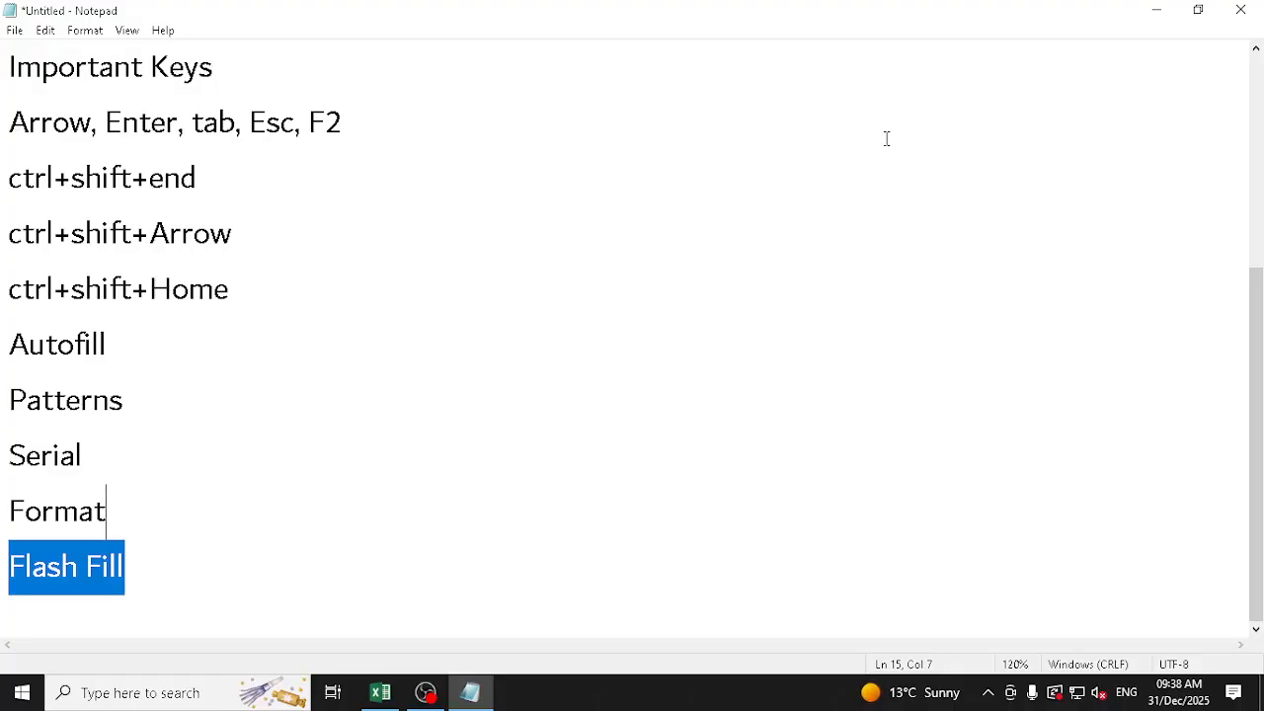
{"action": "key", "text": "Down"}
{"action": "key", "text": "Down"}
{"action": "key", "text": "Down"}
{"action": "key", "text": "Down"}
{"action": "key", "text": "Down"}
{"action": "key", "text": "Down"}
{"action": "key", "text": "Down"}
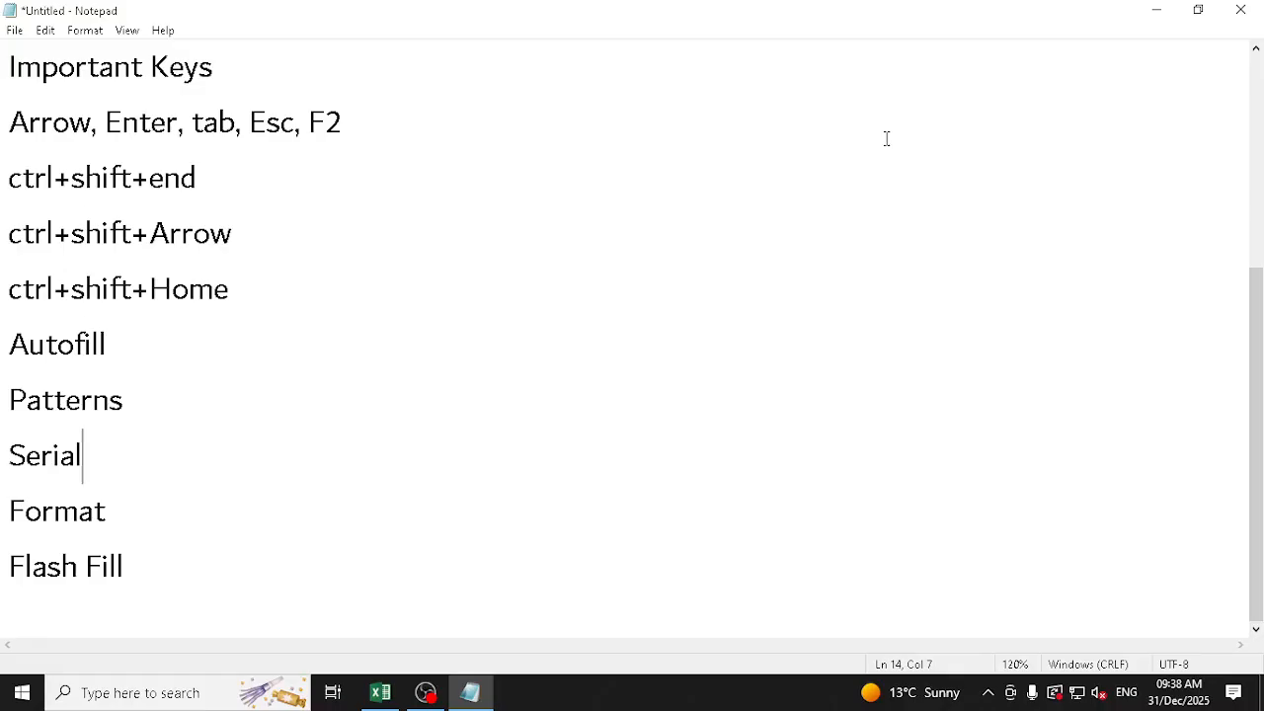
Add the lines "Excel --> Options", "Custom List" and "Customize Ribbon" below "Flash Fill"
{"action": "key", "text": "End"}
{"action": "key", "text": "Return"}
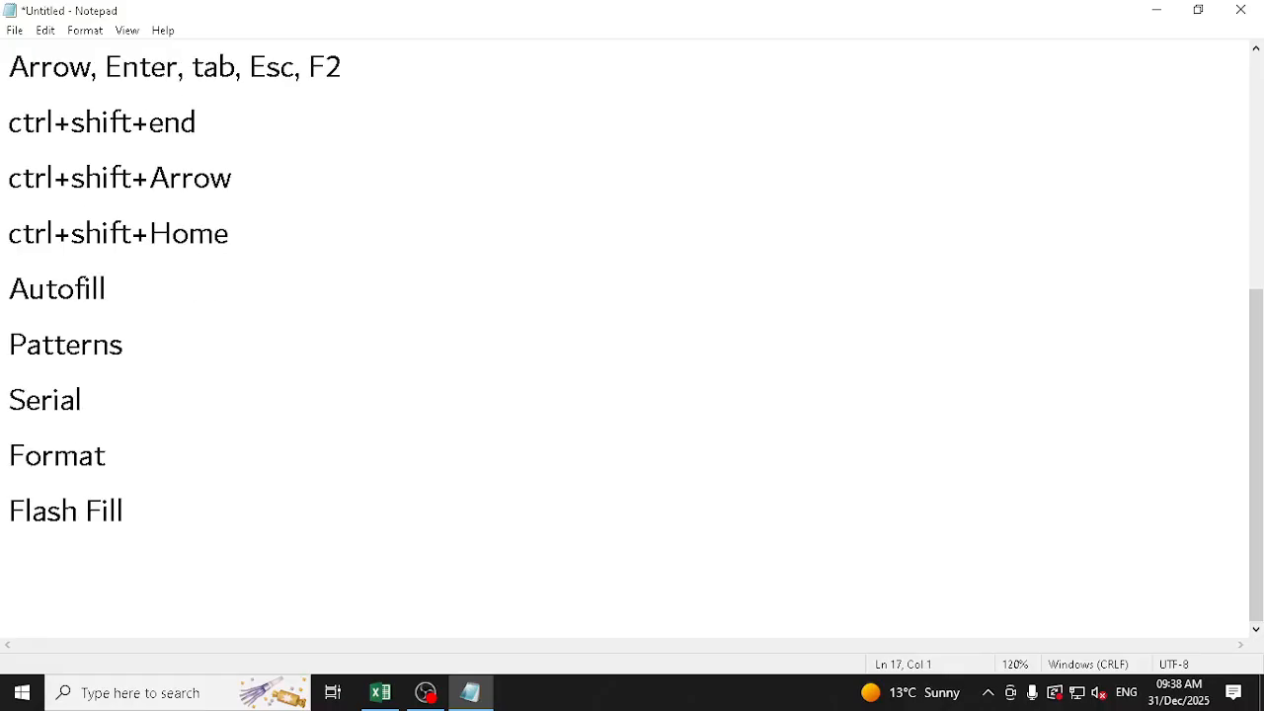
{"action": "type", "text": "Excel  --> Options"}
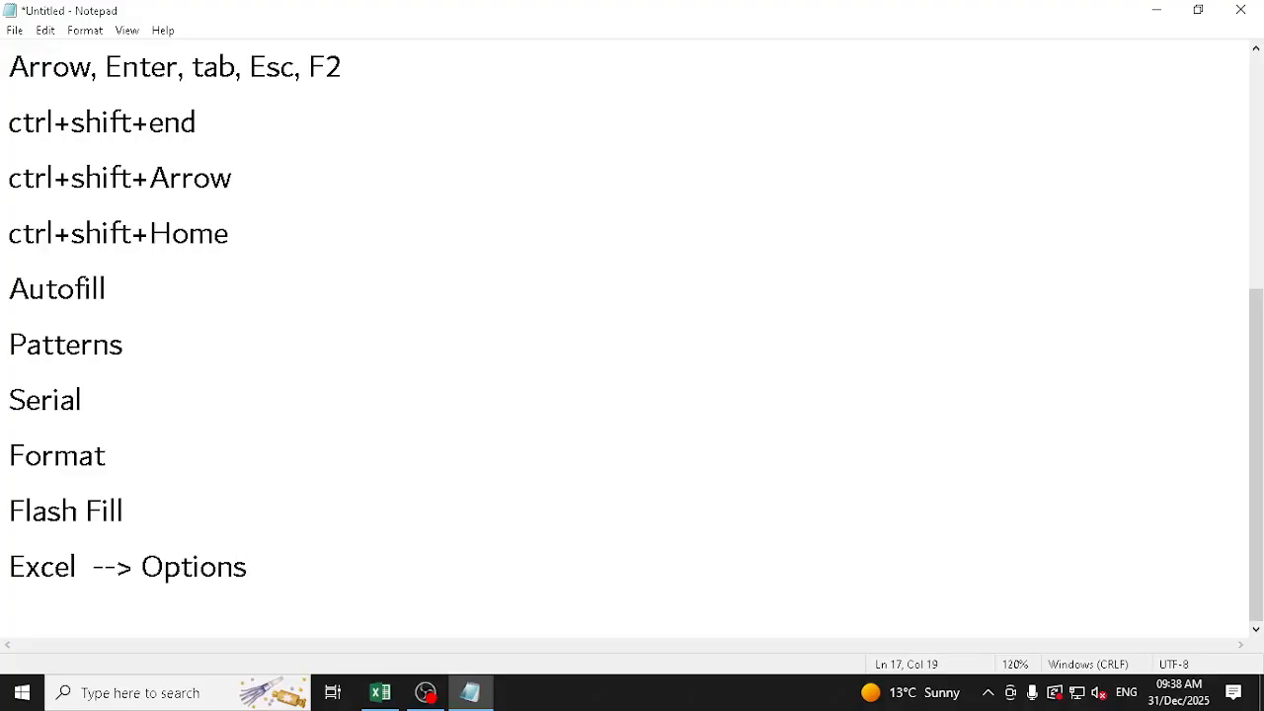
{"action": "key", "text": "Return"}
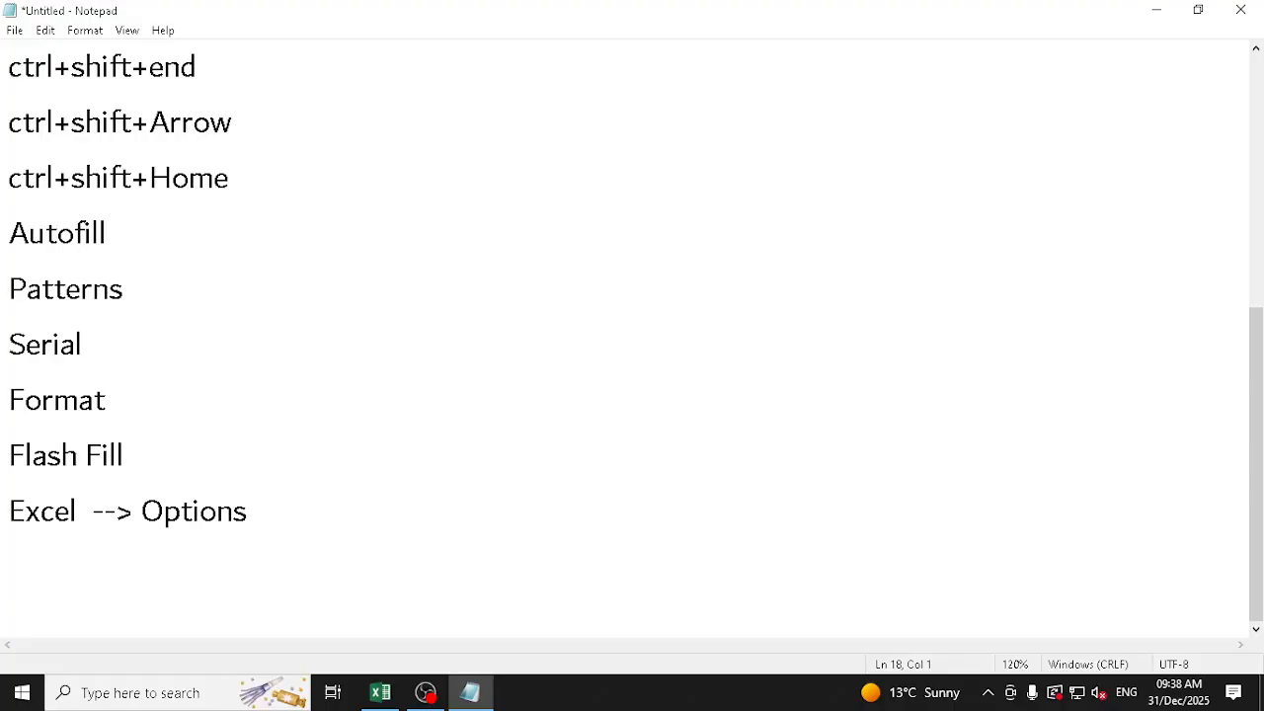
{"action": "type", "text": "Custom List"}
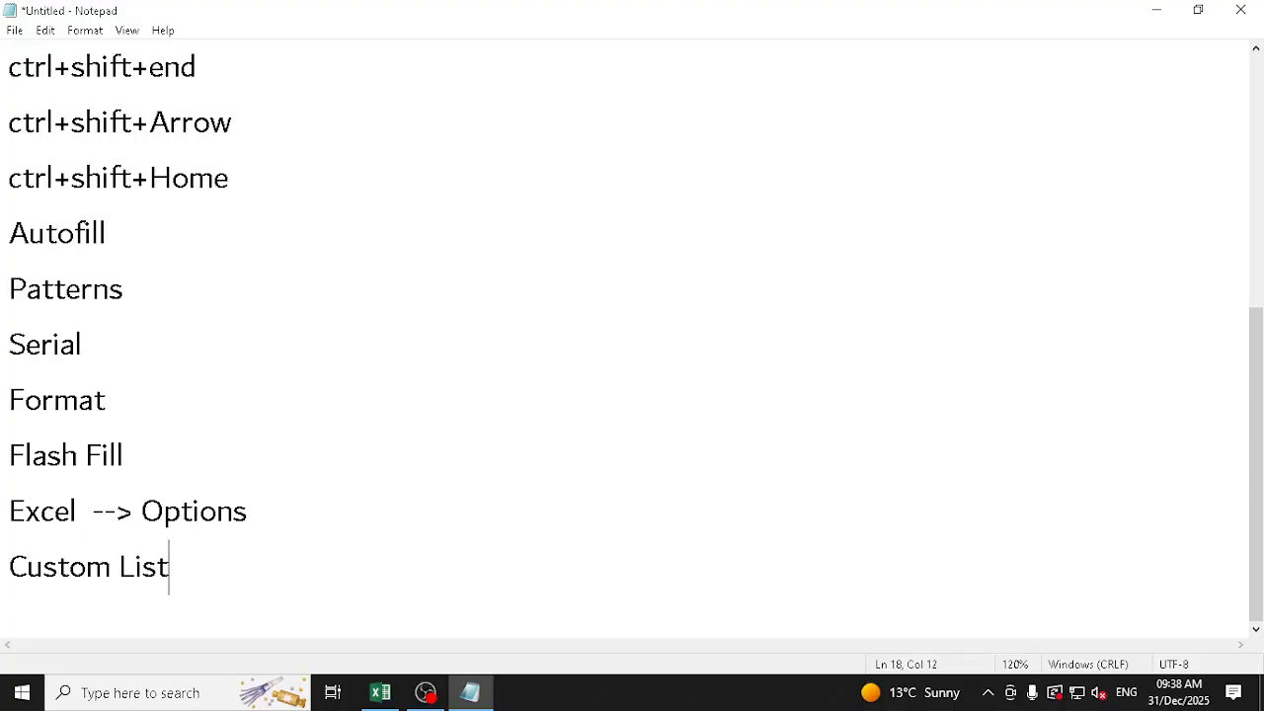
{"action": "key", "text": "Return"}
{"action": "type", "text": "Customi"}
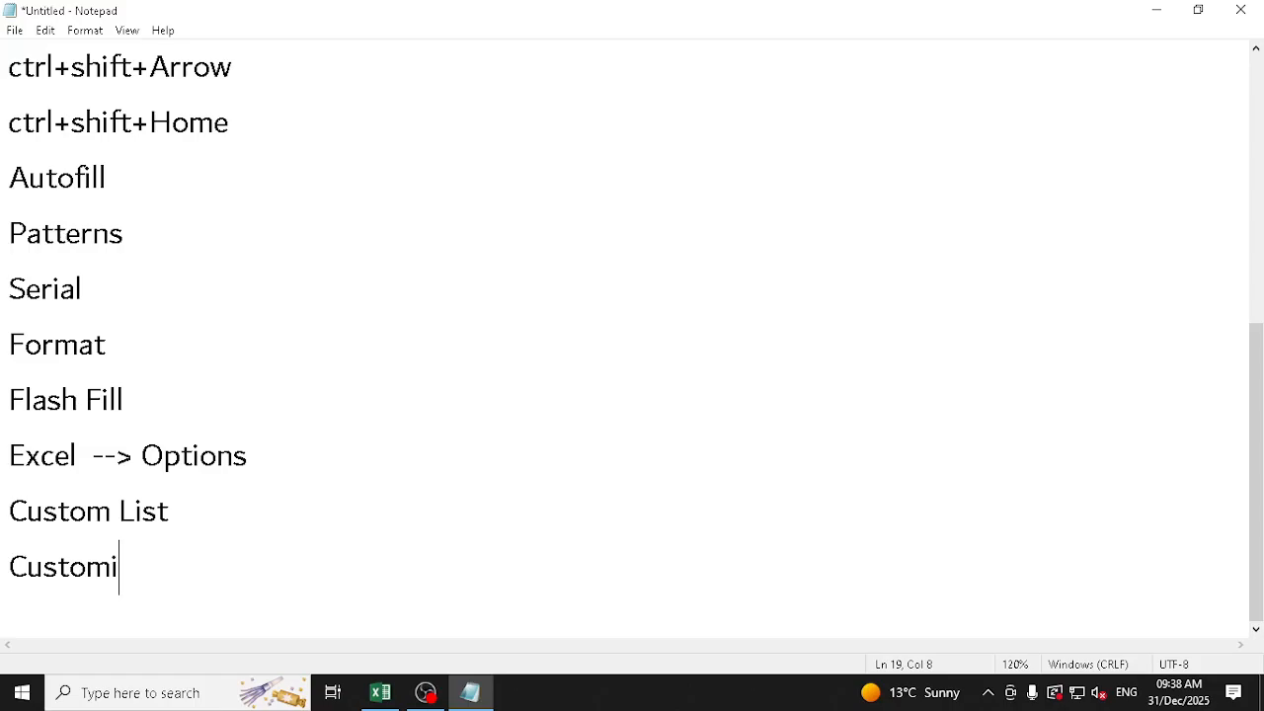
{"action": "type", "text": "ze Ribbon"}
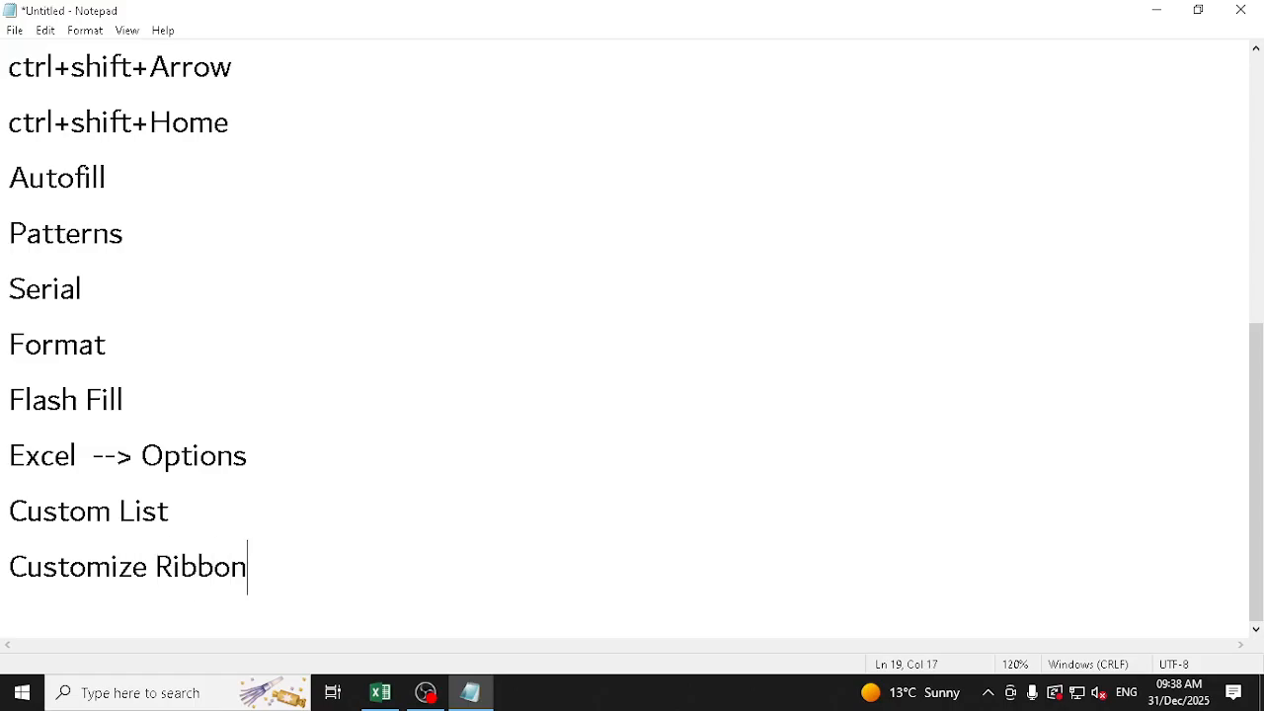
Switch to Excel and open the Customize Ribbon page of Excel Options
{"action": "left_click", "coordinate": [380, 692]}
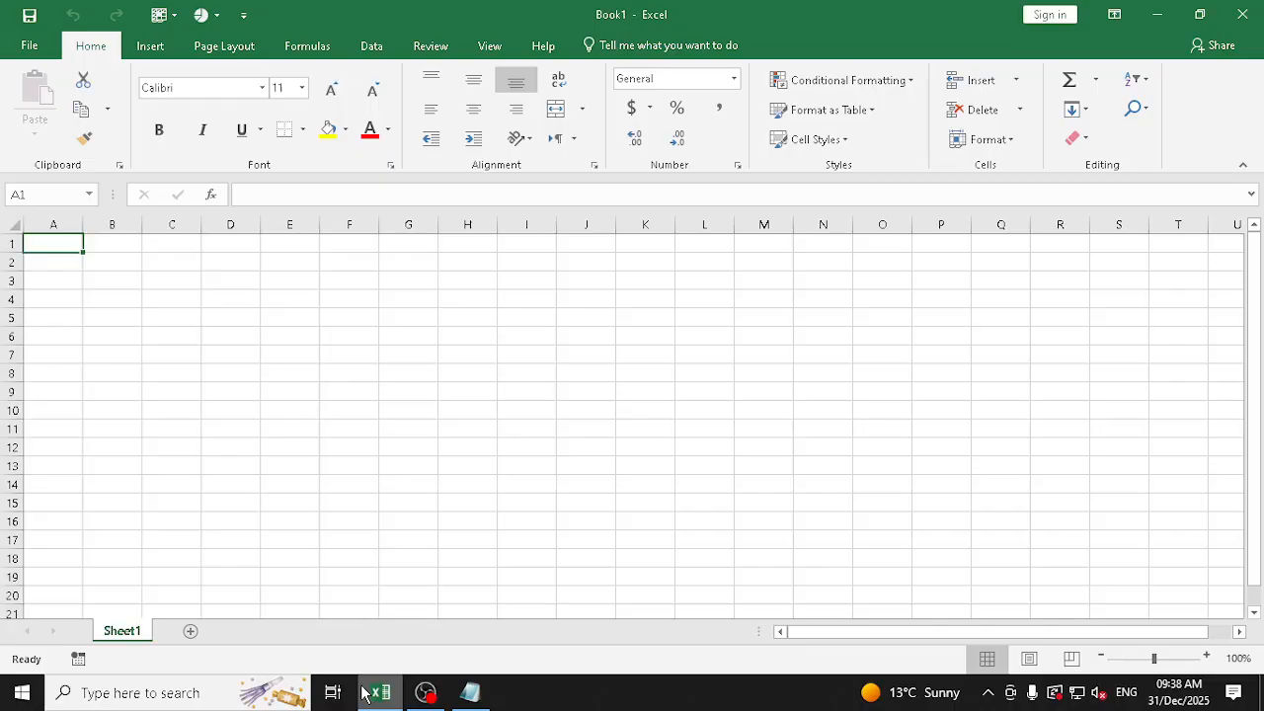
{"action": "left_click", "coordinate": [48, 51]}
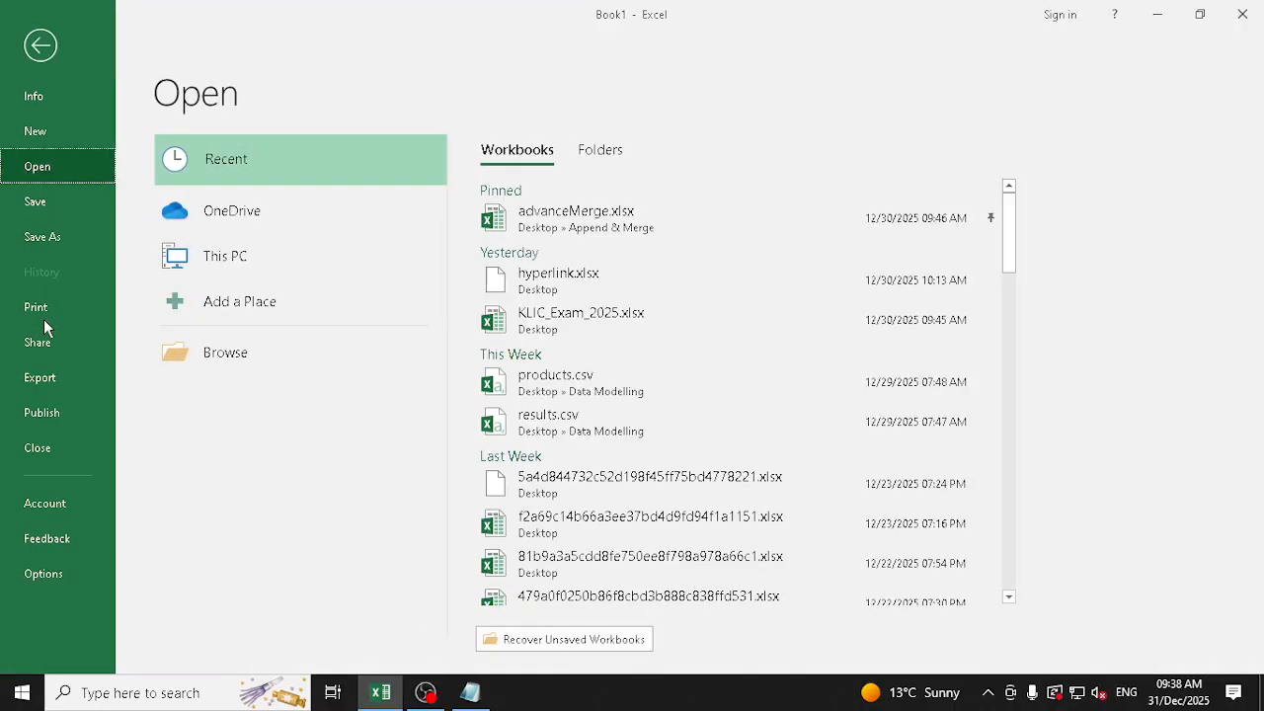
{"action": "left_click", "coordinate": [43, 572]}
{"action": "left_click", "coordinate": [312, 271]}
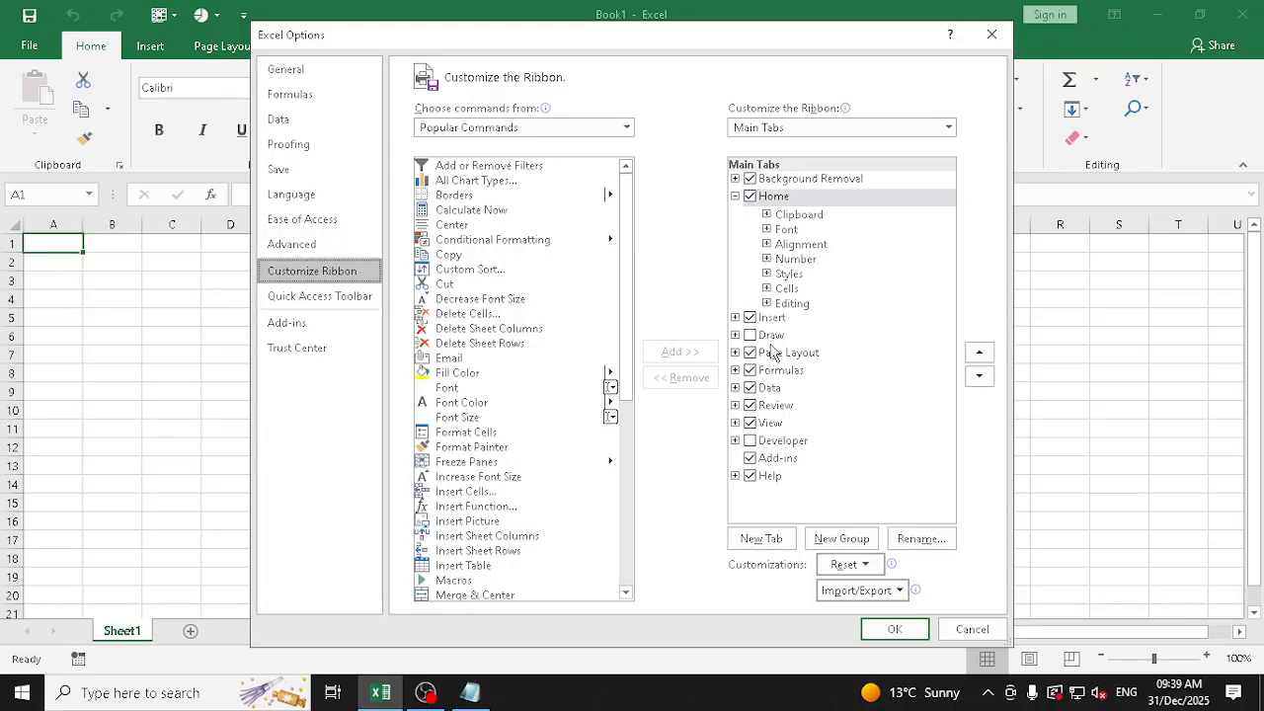
Locate the custom lists setting in the General section of the Advanced options, and close Excel Options without saving
{"action": "left_click", "coordinate": [330, 245]}
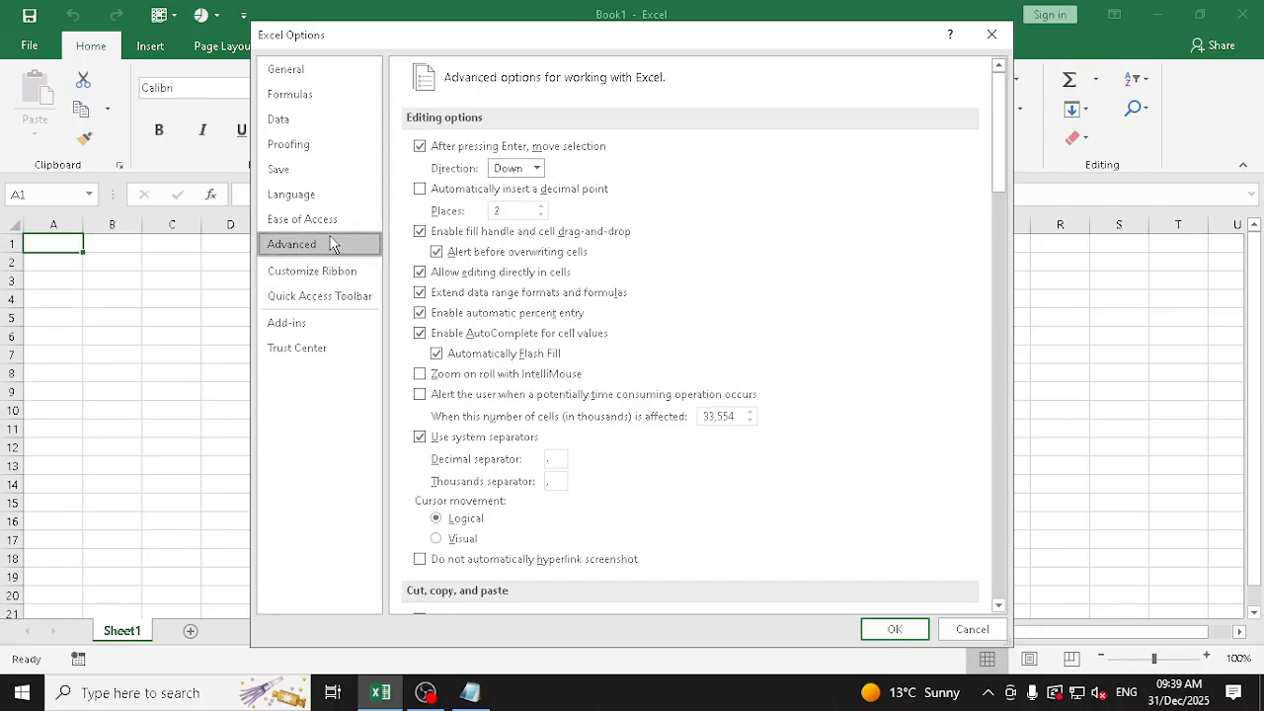
{"action": "left_click_drag", "start_coordinate": [1003, 176], "coordinate": [997, 573]}
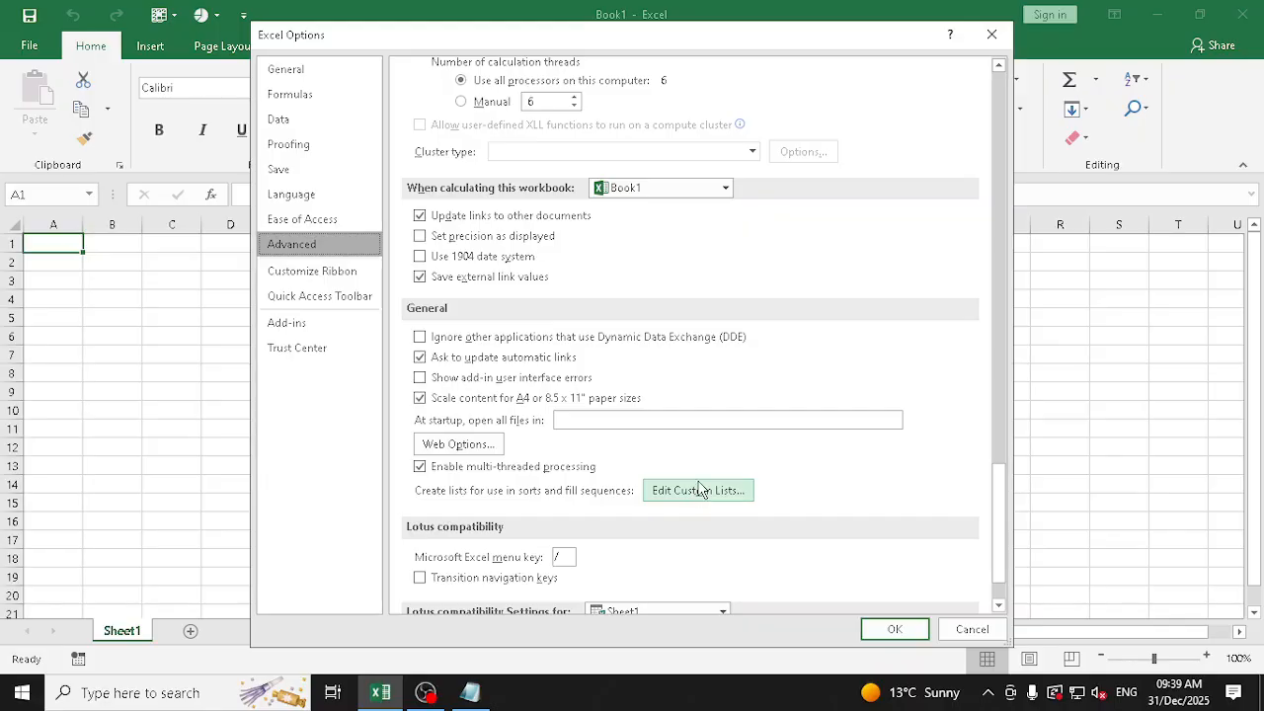
{"action": "left_click", "coordinate": [968, 628]}
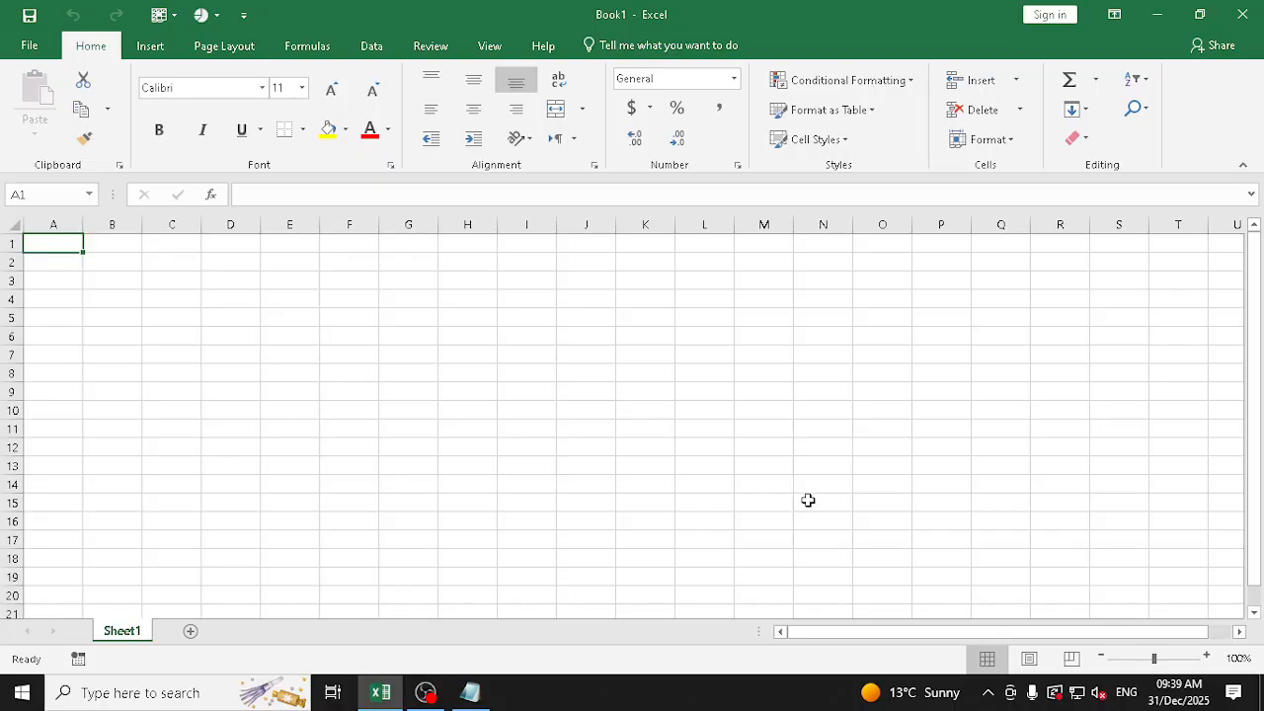
Switch back to Notepad and add the heading "Basic Formatting" below "Customize Ribbon", leaving one blank line between them
{"action": "left_click", "coordinate": [470, 692]}
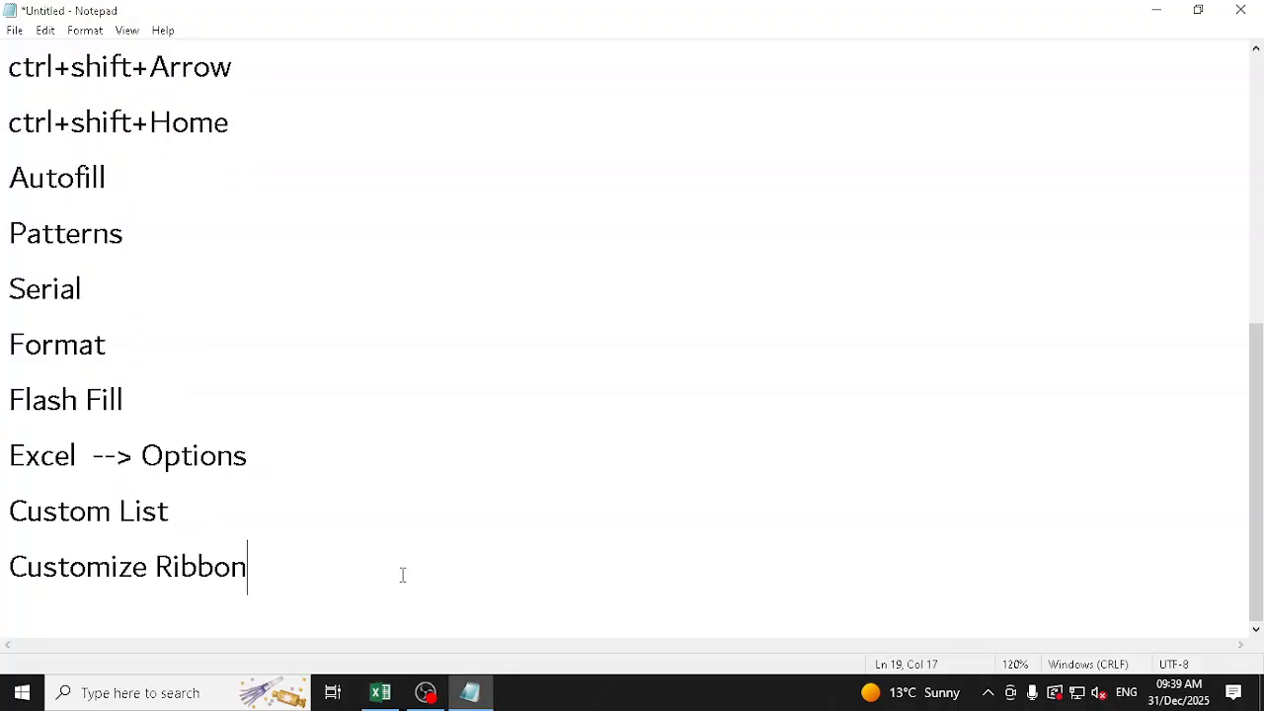
{"action": "key", "text": "Return"}
{"action": "key", "text": "Return"}
{"action": "key", "text": "Return"}
{"action": "key", "text": "Return"}
{"action": "key", "text": "Return"}
{"action": "key", "text": "Return"}
{"action": "key", "text": "Return"}
{"action": "key", "text": "Return"}
{"action": "key", "text": "Return"}
{"action": "key", "text": "Return"}
{"action": "key", "text": "Return"}
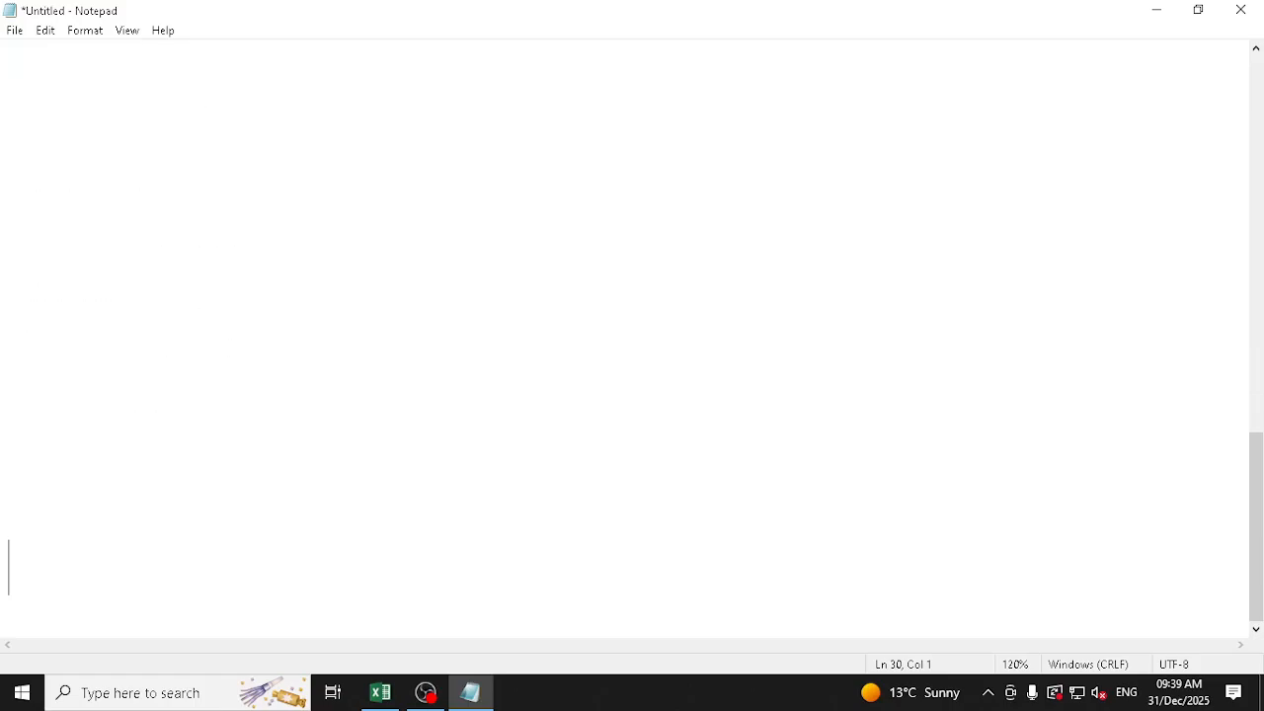
{"action": "key", "text": "Up"}
{"action": "key", "text": "Up"}
{"action": "key", "text": "Up"}
{"action": "key", "text": "Up"}
{"action": "key", "text": "Up"}
{"action": "key", "text": "Up"}
{"action": "key", "text": "Up"}
{"action": "key", "text": "Up"}
{"action": "key", "text": "Up"}
{"action": "scroll", "coordinate": [347, 575], "scroll_direction": "up", "scroll_amount": 1}
{"action": "type", "text": "Basic Formatti"}
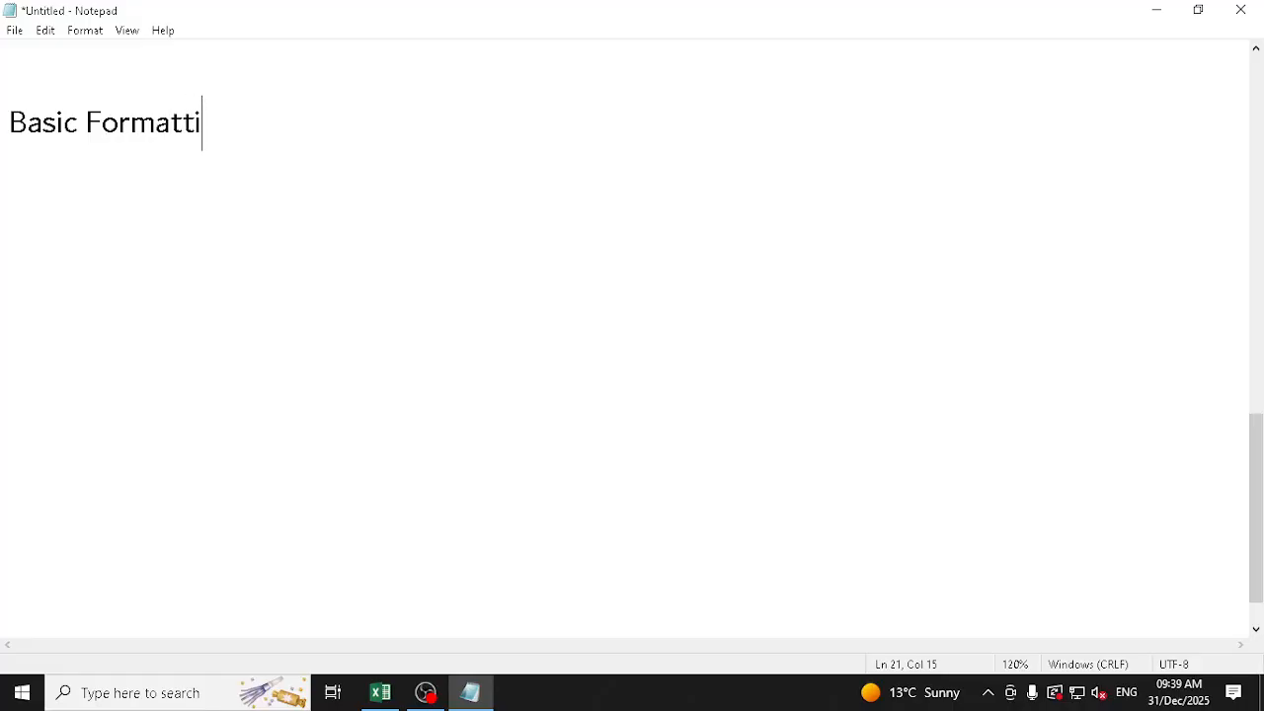
{"action": "type", "text": "ng"}
Add the lines "Numebr Formats" and "Alignment" below the "Basic Formatting" heading
{"action": "key", "text": "Return"}
{"action": "type", "text": "Numebr"}
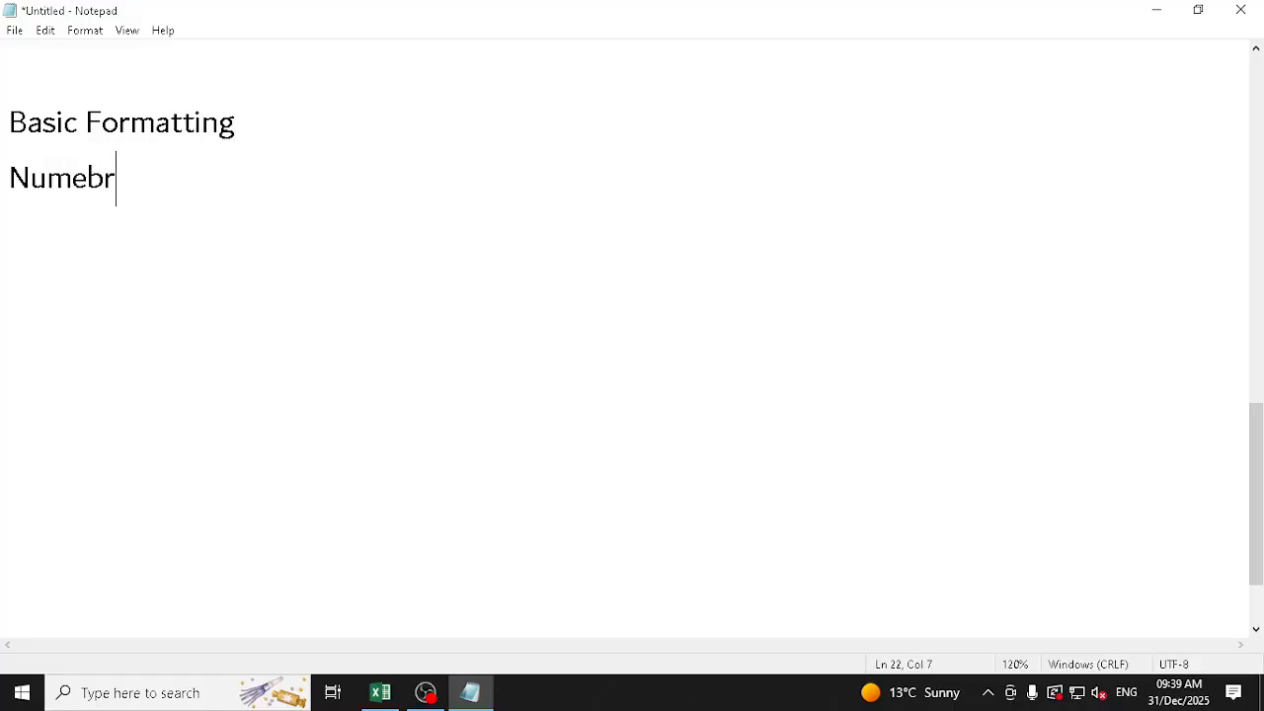
{"action": "type", "text": " Foramts"}
{"action": "key", "text": "Return"}
{"action": "key", "text": "BackSpace"}
{"action": "key", "text": "BackSpace"}
{"action": "key", "text": "BackSpace"}
{"action": "key", "text": "BackSpace"}
{"action": "key", "text": "BackSpace"}
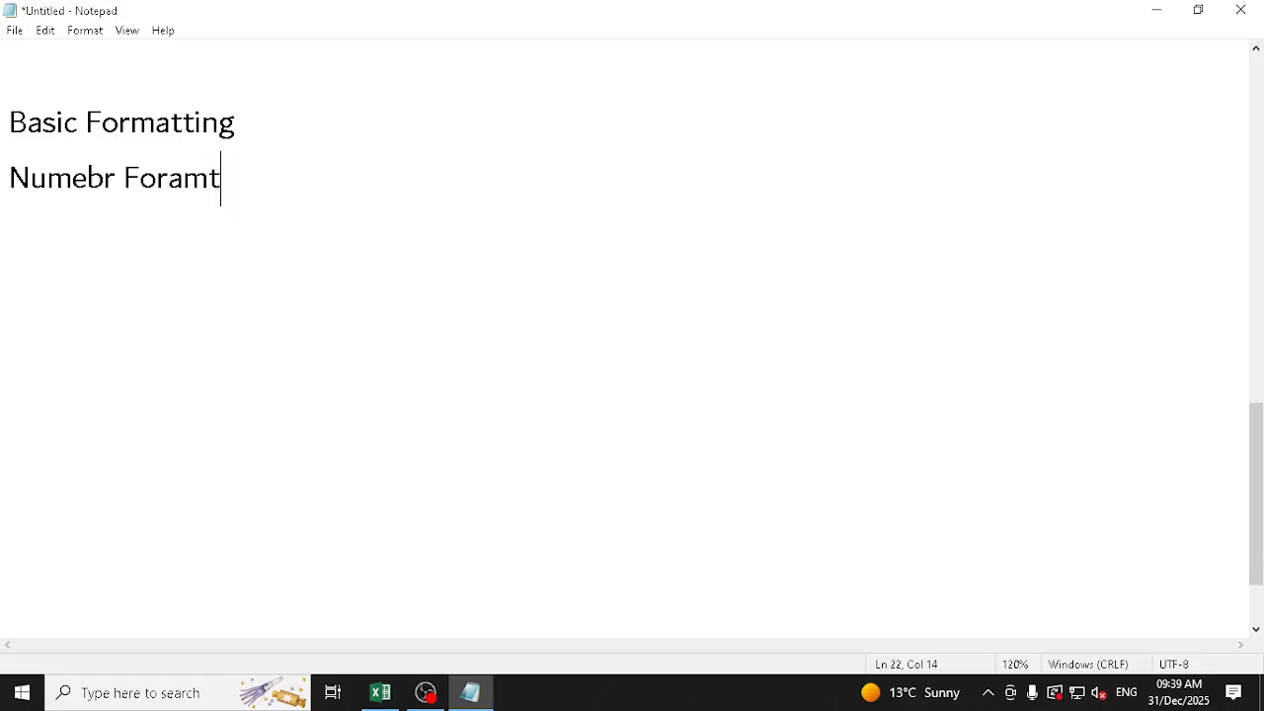
{"action": "type", "text": "mats"}
{"action": "key", "text": "Return"}
{"action": "type", "text": "A"}
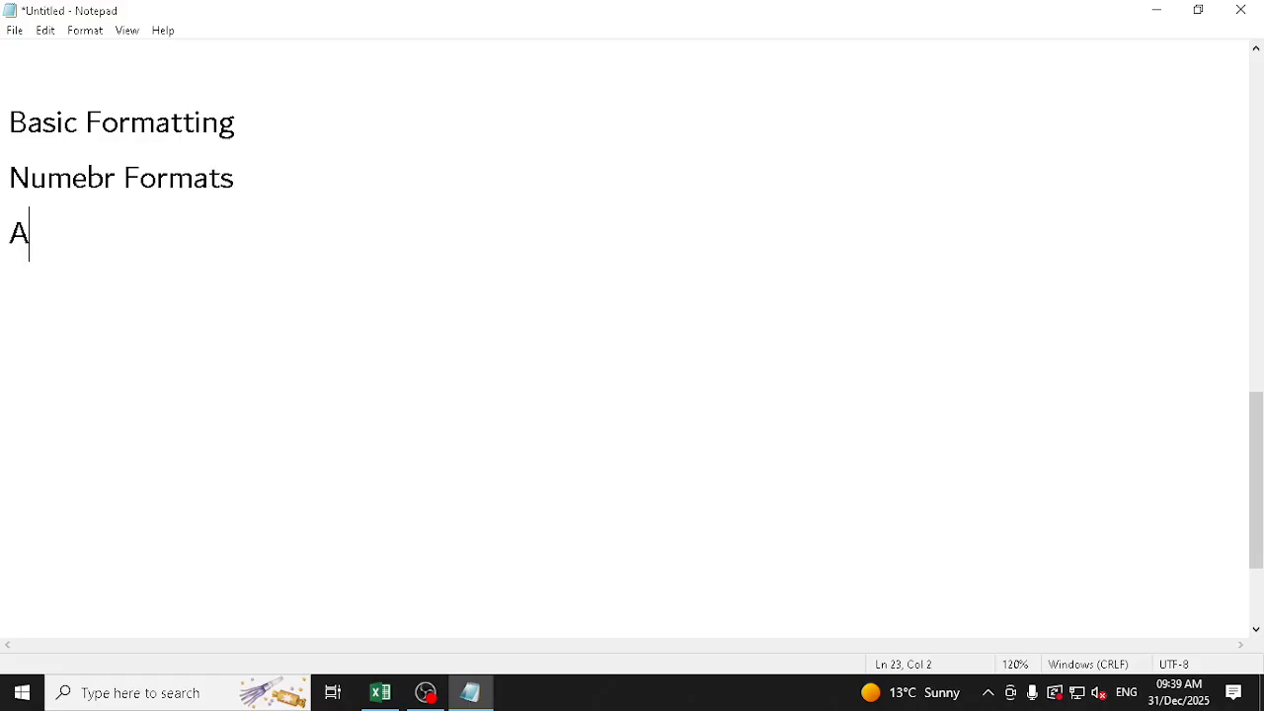
{"action": "type", "text": "lignment"}
Correct the misspelled word "Numebr" to "Number" in the formats line
{"action": "key", "text": "Up"}
{"action": "key", "text": "Left"}
{"action": "key", "text": "Left"}
{"action": "key", "text": "Left"}
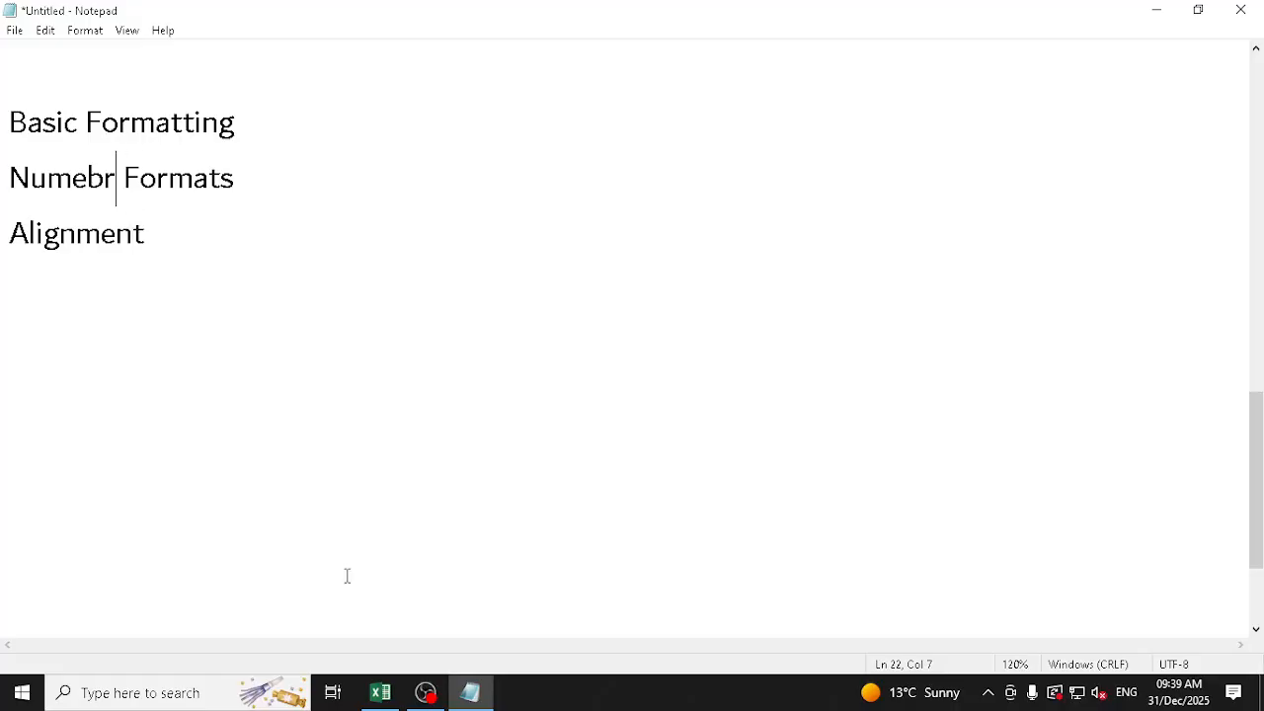
{"action": "key", "text": "Left"}
{"action": "key", "text": "Delete"}
{"action": "key", "text": "Right"}
{"action": "type", "text": "e"}
Make the alignment line read "Alignments" and add "Conditional Formatting" on a new line beneath it
{"action": "key", "text": "Down"}
{"action": "key", "text": "End"}
{"action": "type", "text": "s"}
{"action": "key", "text": "Return"}
{"action": "type", "text": "Conditi"}
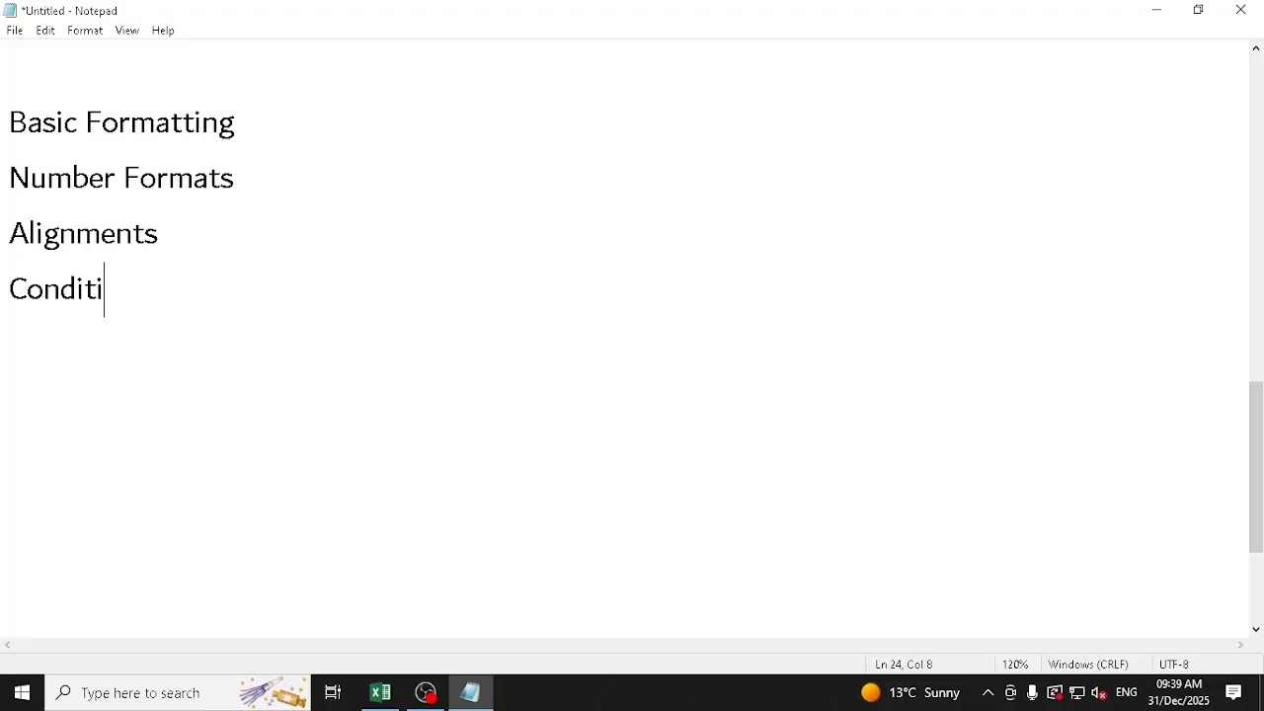
{"action": "type", "text": "onal Formatting"}
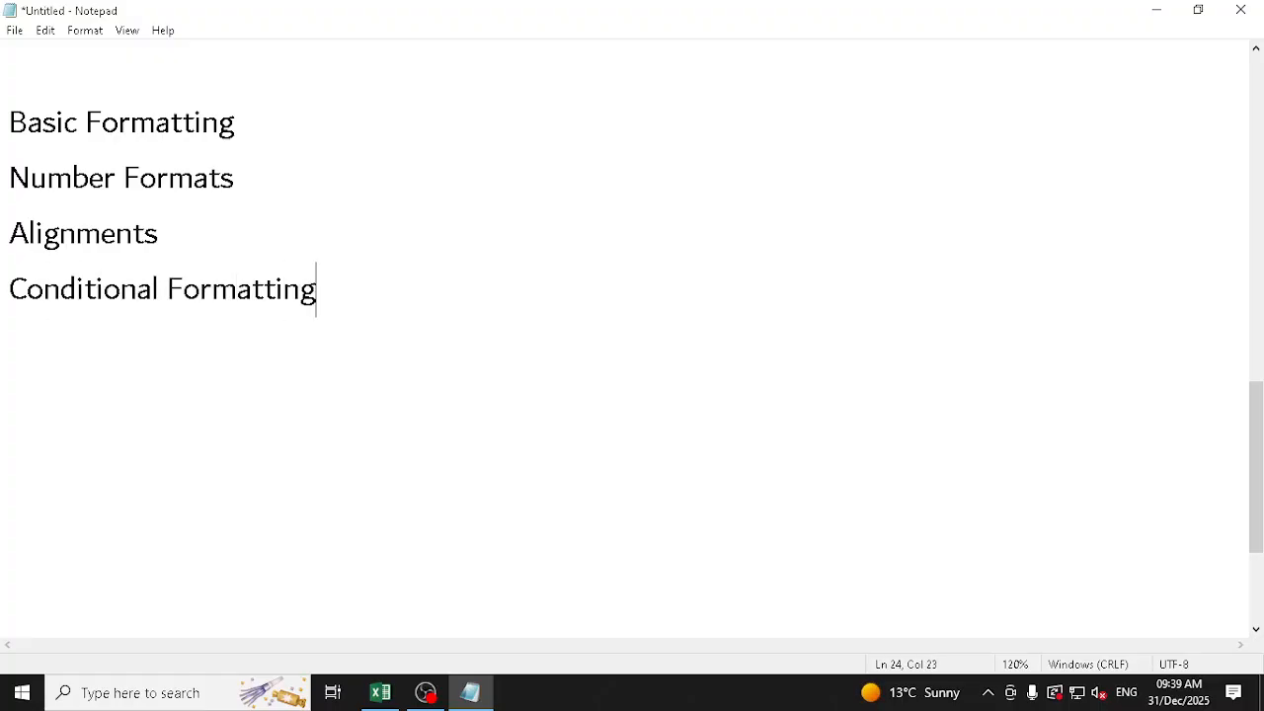
Add the line "Styles" below "Conditional Formatting" and select the text from there up into the "Basic Formatting" heading
{"action": "key", "text": "Return"}
{"action": "type", "text": "yles"}
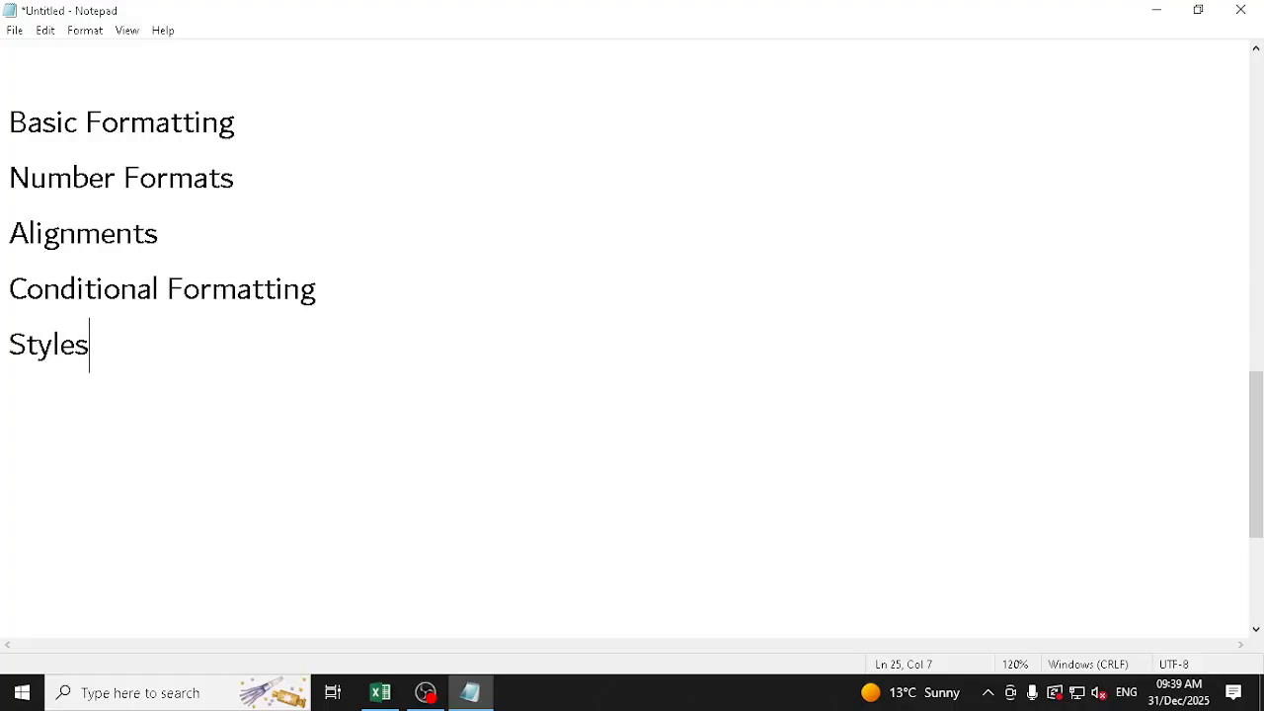
{"action": "key", "text": "shift+Up"}
{"action": "key", "text": "shift+Up"}
{"action": "key", "text": "shift+Up"}
{"action": "key", "text": "shift+Up"}
{"action": "key", "text": "shift+Up"}
{"action": "key", "text": "shift+Up"}
{"action": "key", "text": "shift+Up"}
{"action": "key", "text": "shift+Up"}
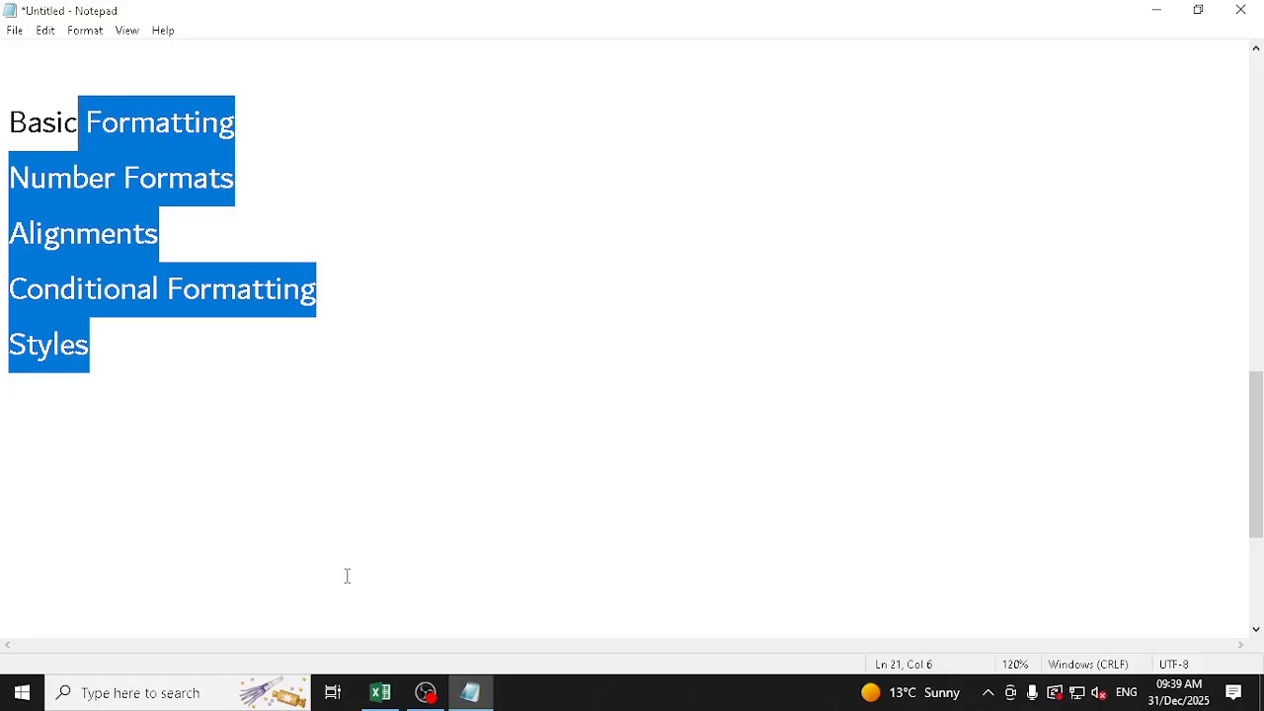
{"action": "key", "text": "shift+Up"}
Switch to the blank Excel workbook and enter the title "ABC Stationary Store" in cell A1
{"action": "key", "text": "alt+Tab"}
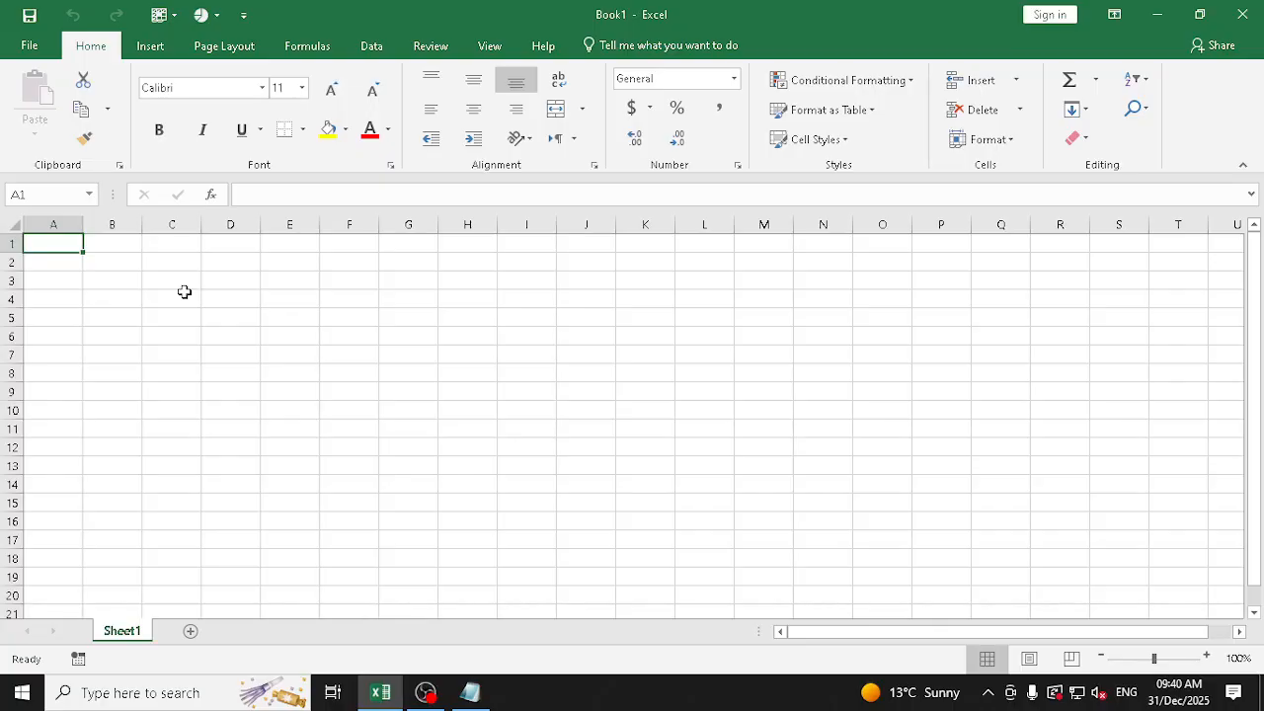
{"action": "type", "text": "St"}
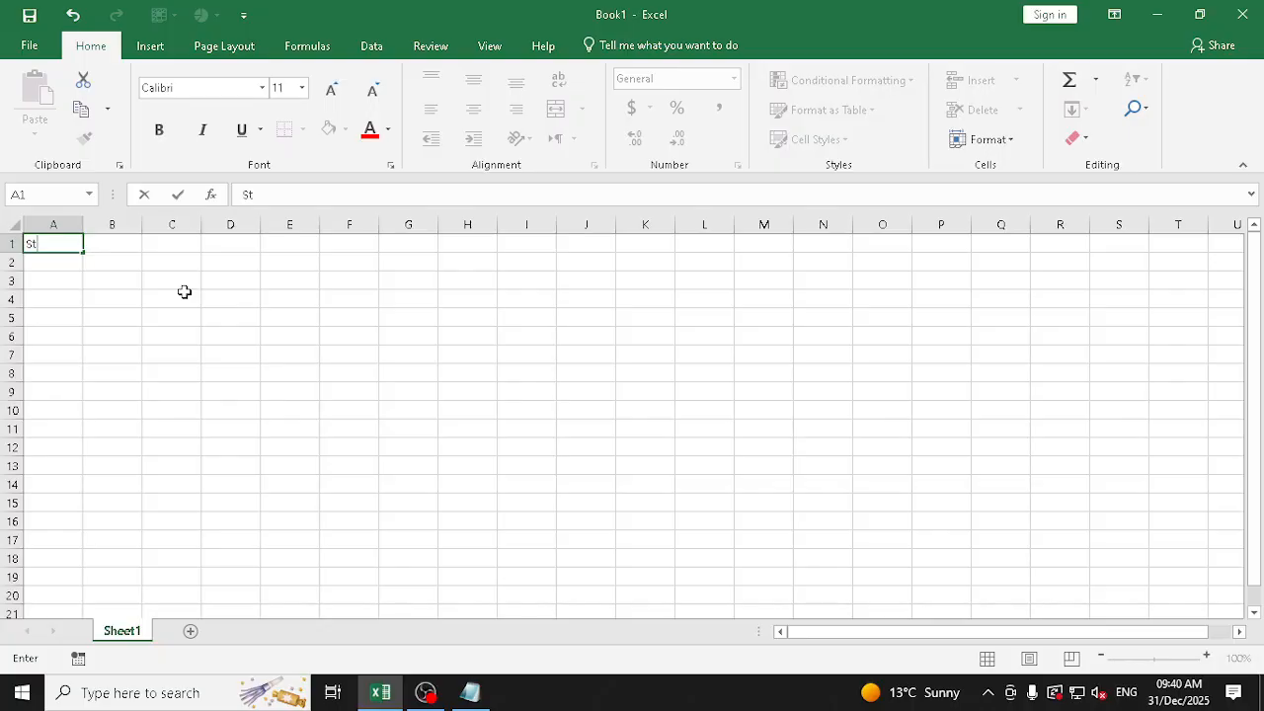
{"action": "type", "text": "ationary"}
{"action": "key", "text": "ctrl+Return"}
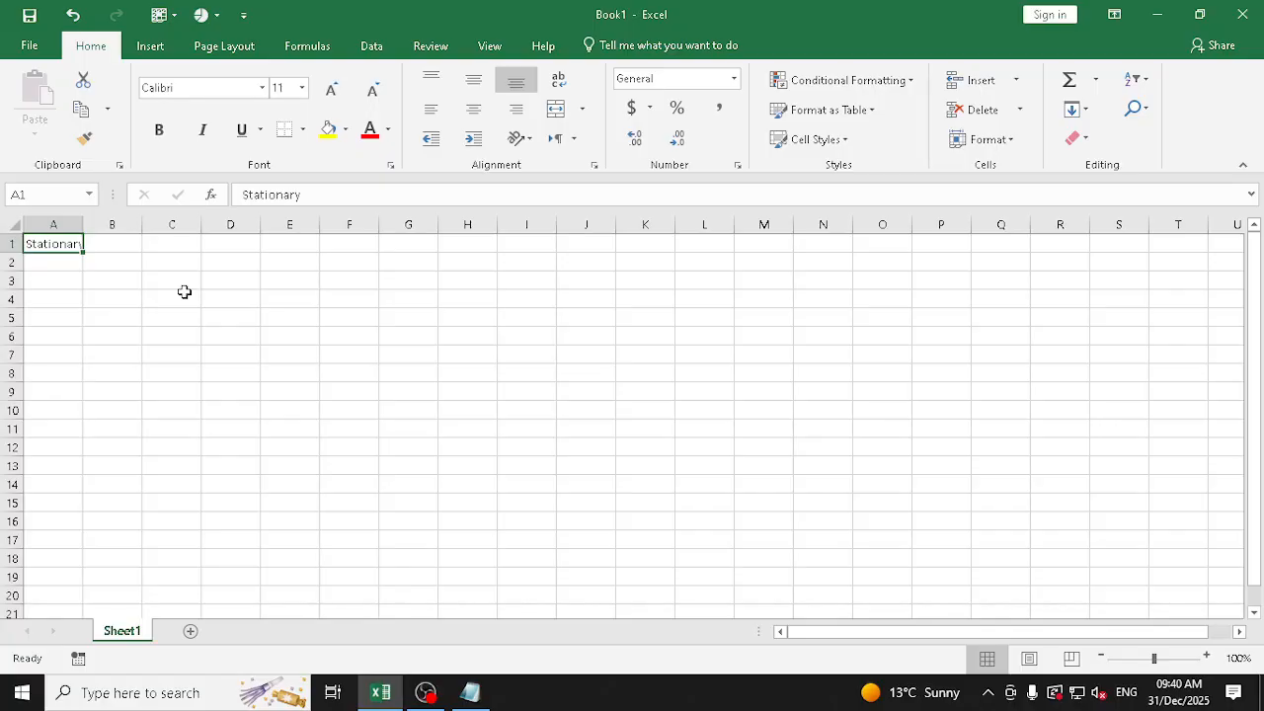
{"action": "key", "text": "F2"}
{"action": "key", "text": "Home"}
{"action": "type", "text": "ABC Stationary"}
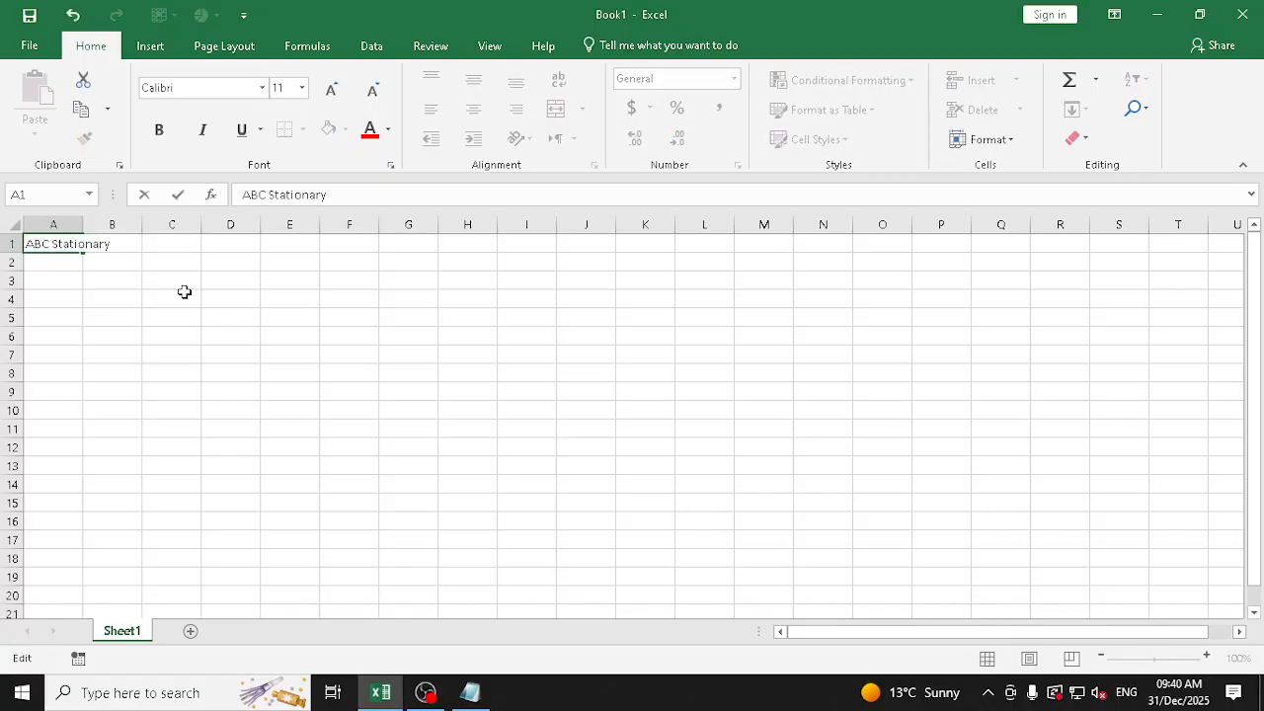
{"action": "type", "text": " Store"}
{"action": "key", "text": "ctrl+Return"}
Enter the column heading "Sr. No." in cell A3
{"action": "key", "text": "Down"}
{"action": "key", "text": "Down"}
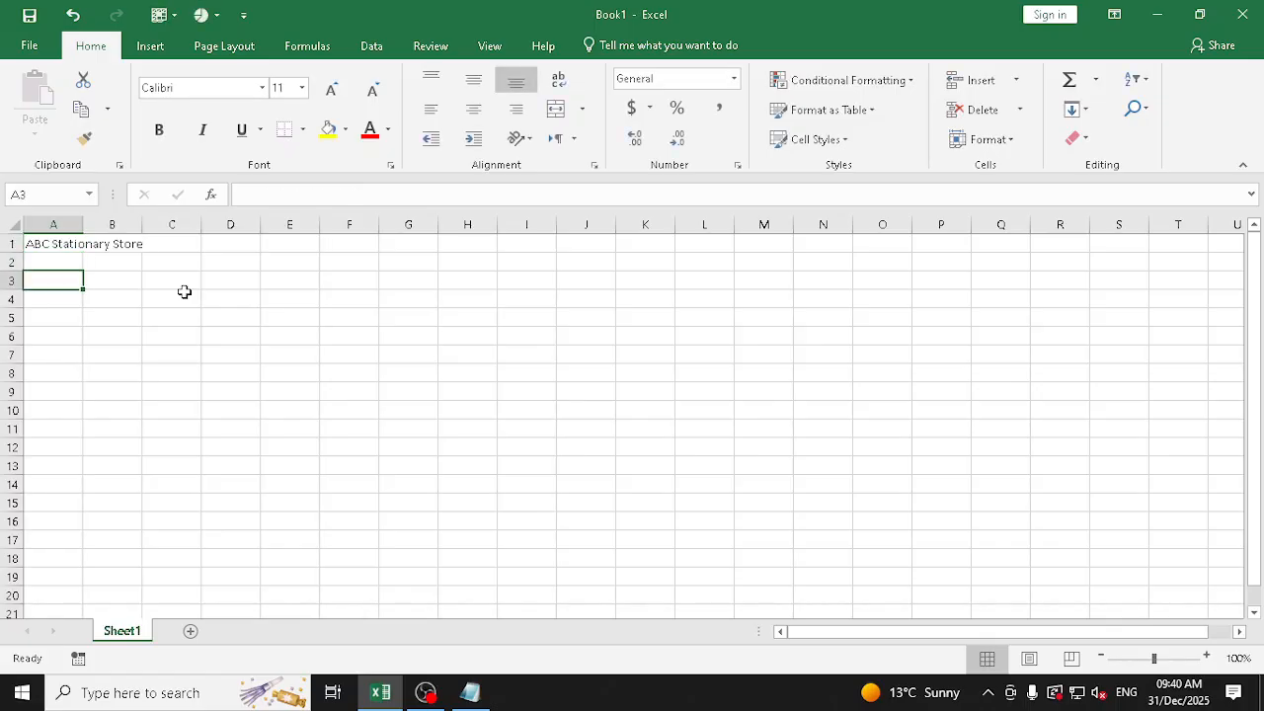
{"action": "type", "text": "Se"}
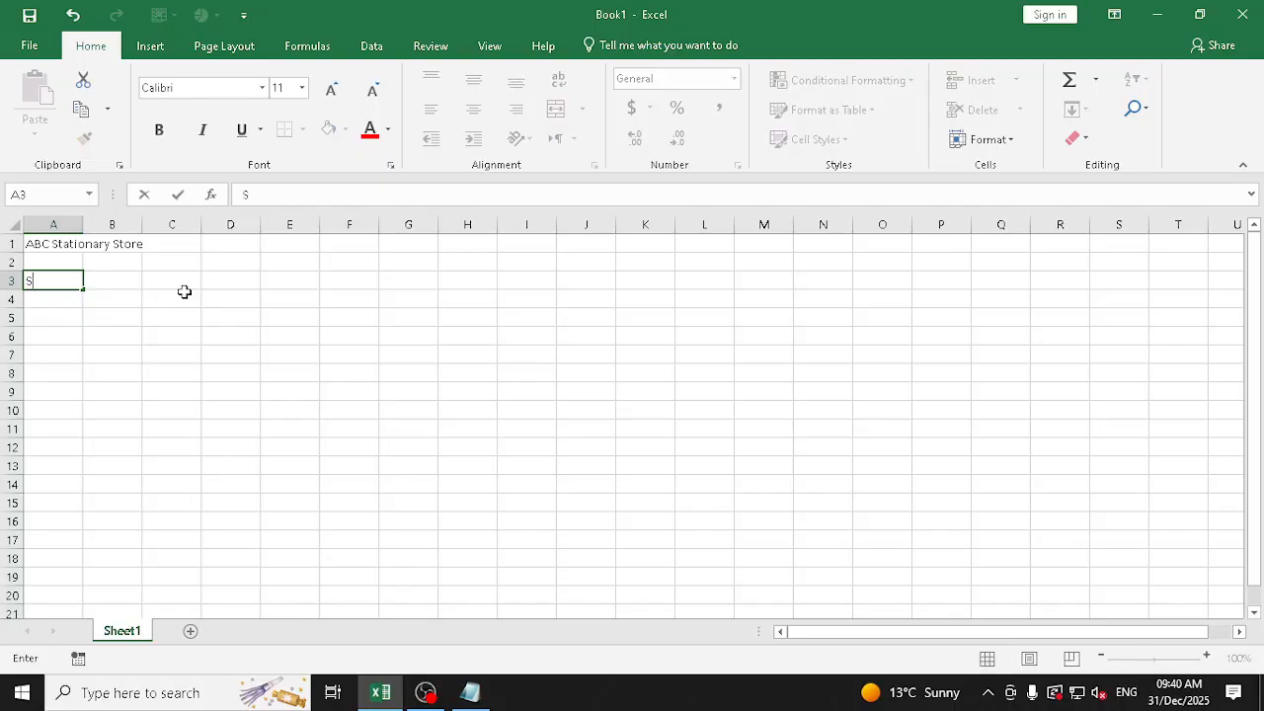
{"action": "key", "text": "BackSpace"}
{"action": "type", "text": "r. no."}
{"action": "key", "text": "BackSpace"}
{"action": "key", "text": "BackSpace"}
{"action": "key", "text": "BackSpace"}
{"action": "type", "text": "No."}
{"action": "key", "text": "Tab"}
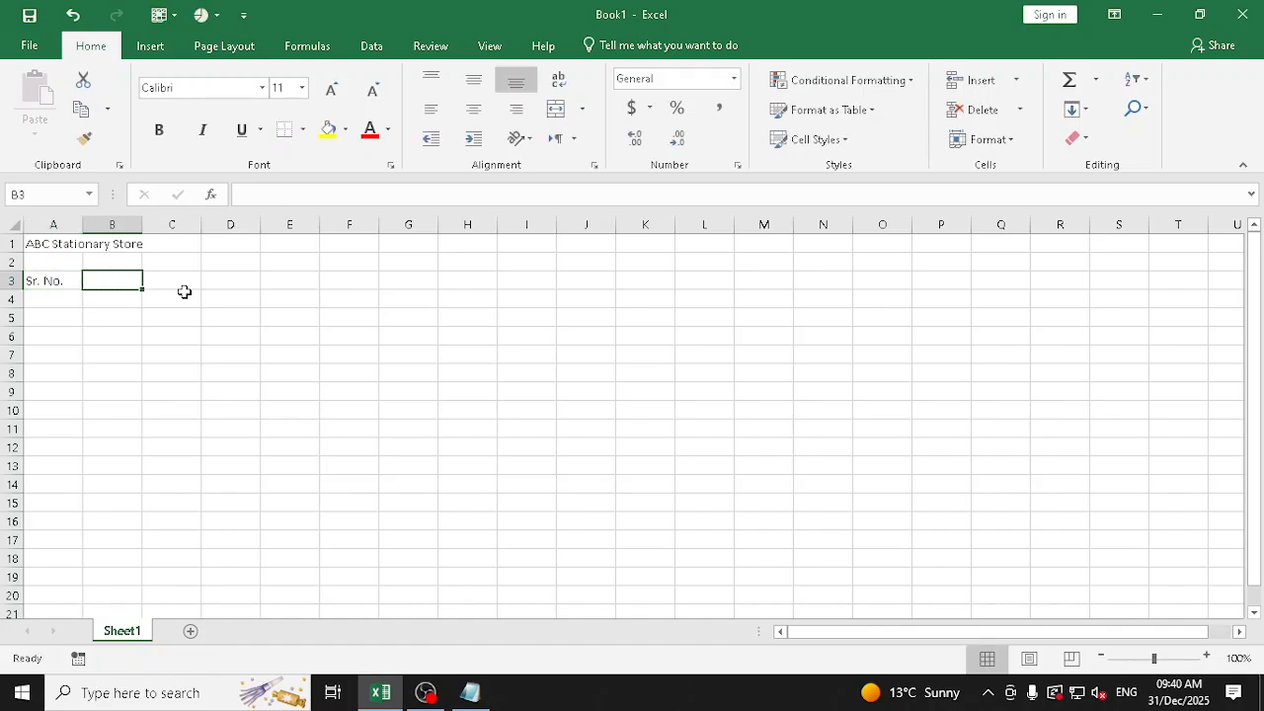
Enter the headings "Products", "Price" and "Qty" in cells B3 to D3
{"action": "type", "text": "Products"}
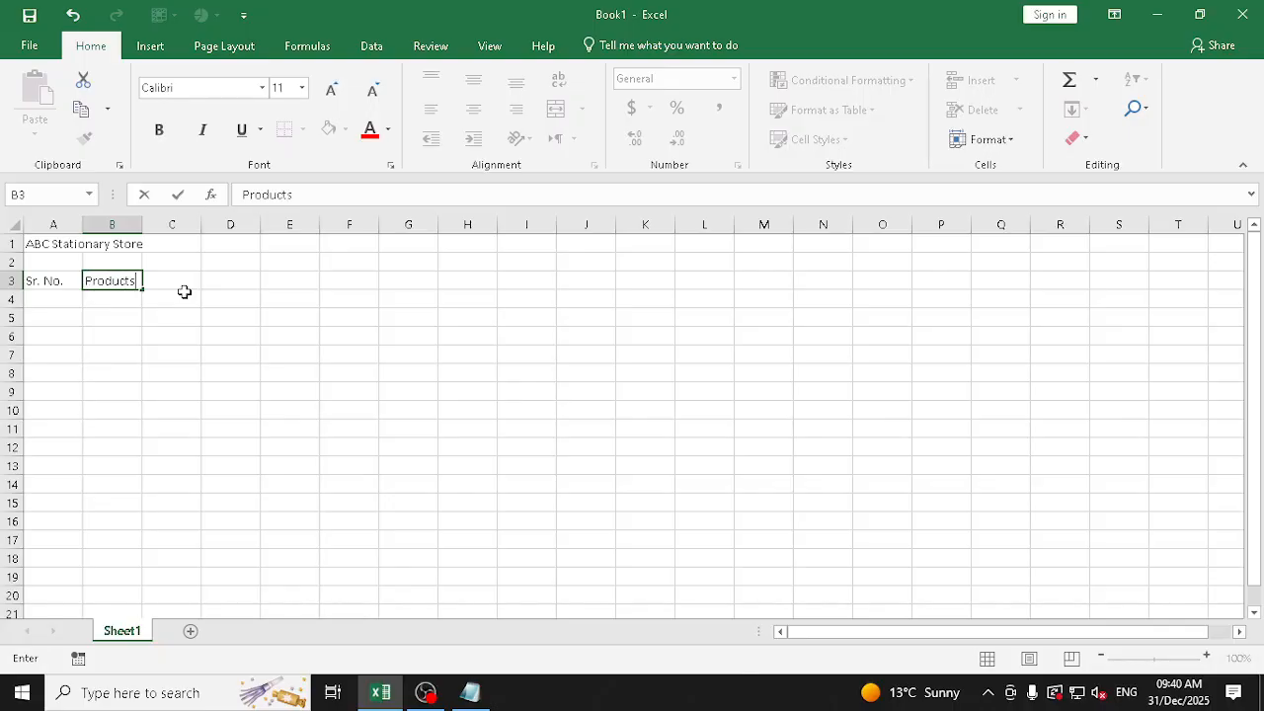
{"action": "key", "text": "Tab"}
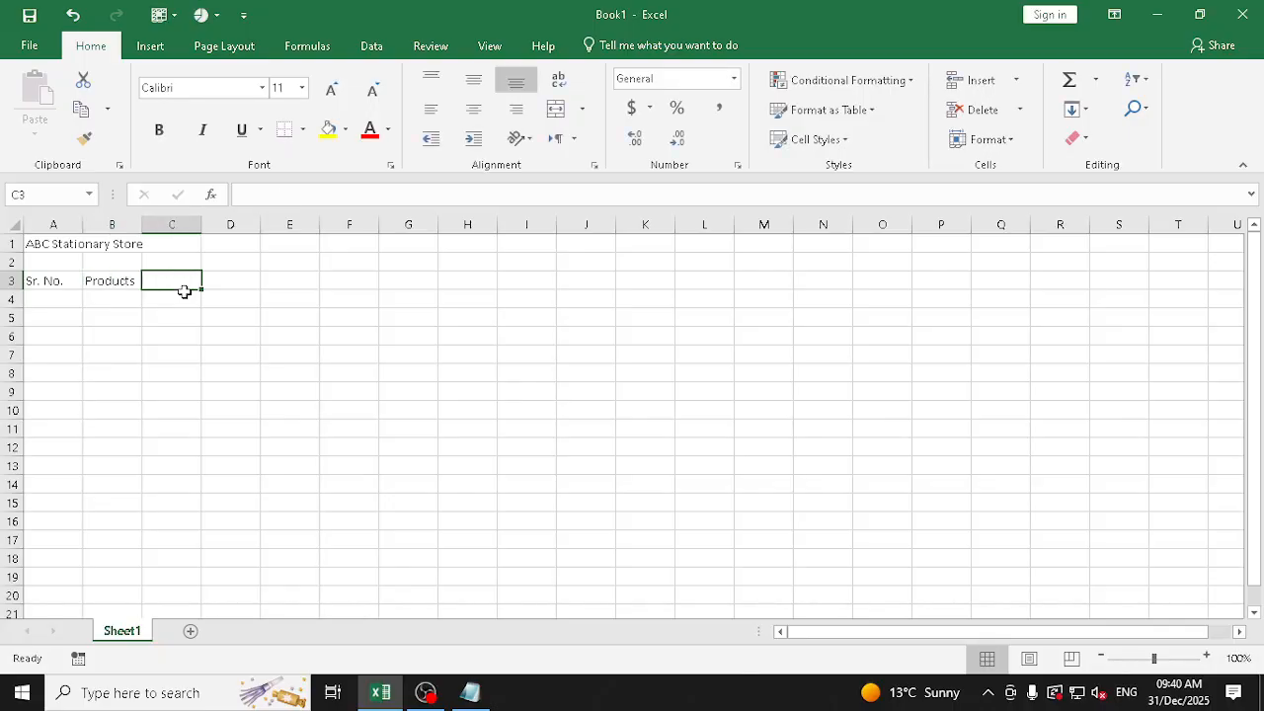
{"action": "type", "text": "Price"}
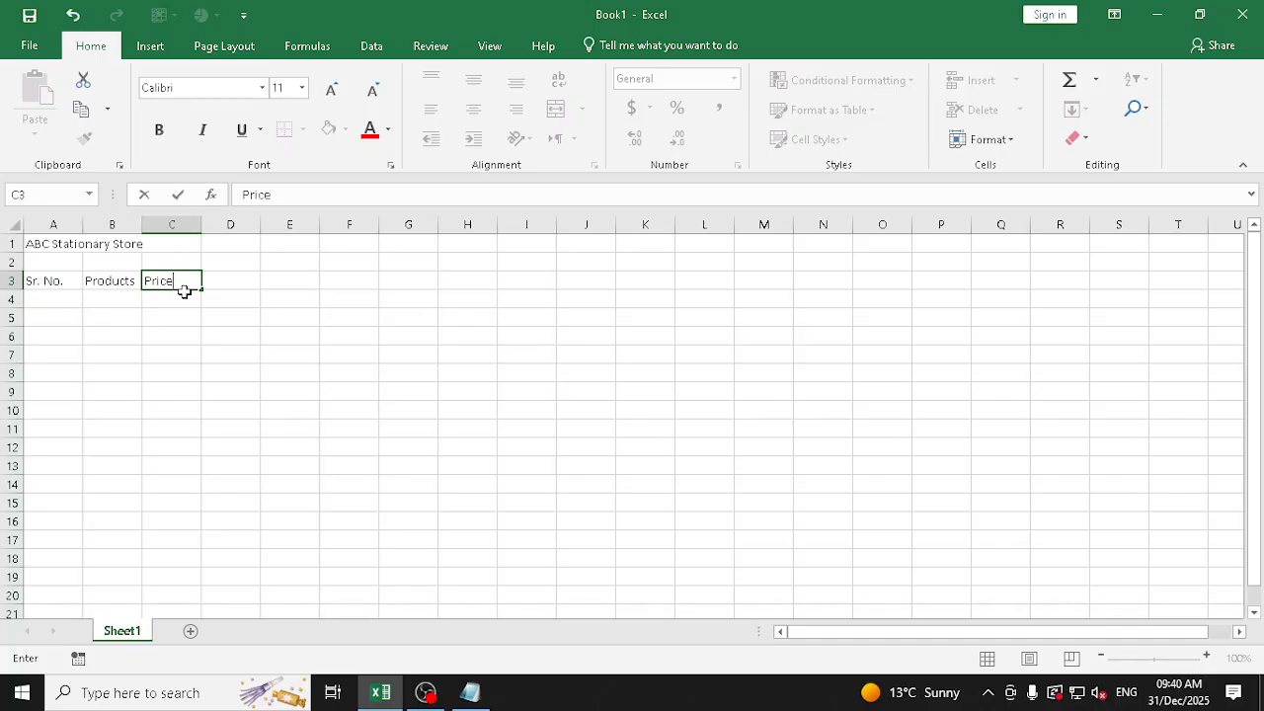
{"action": "key", "text": "Tab"}
{"action": "type", "text": "Qt"}
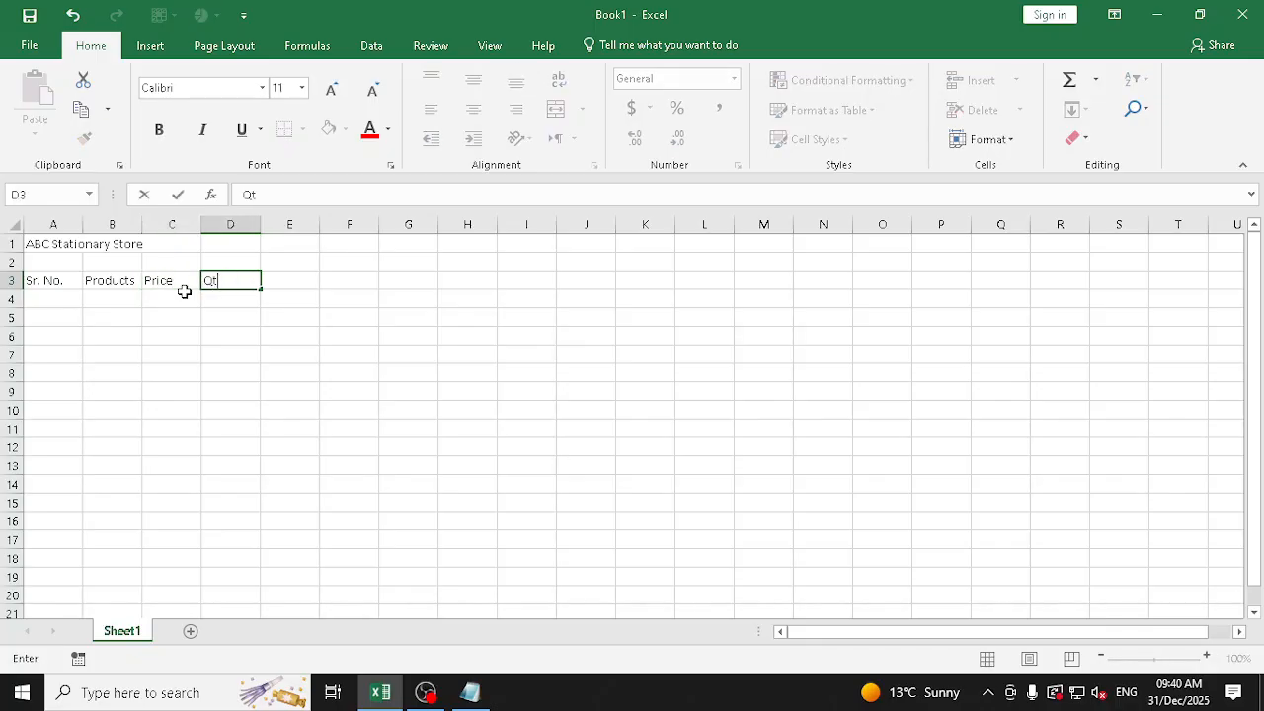
{"action": "type", "text": "y"}
{"action": "key", "text": "Tab"}
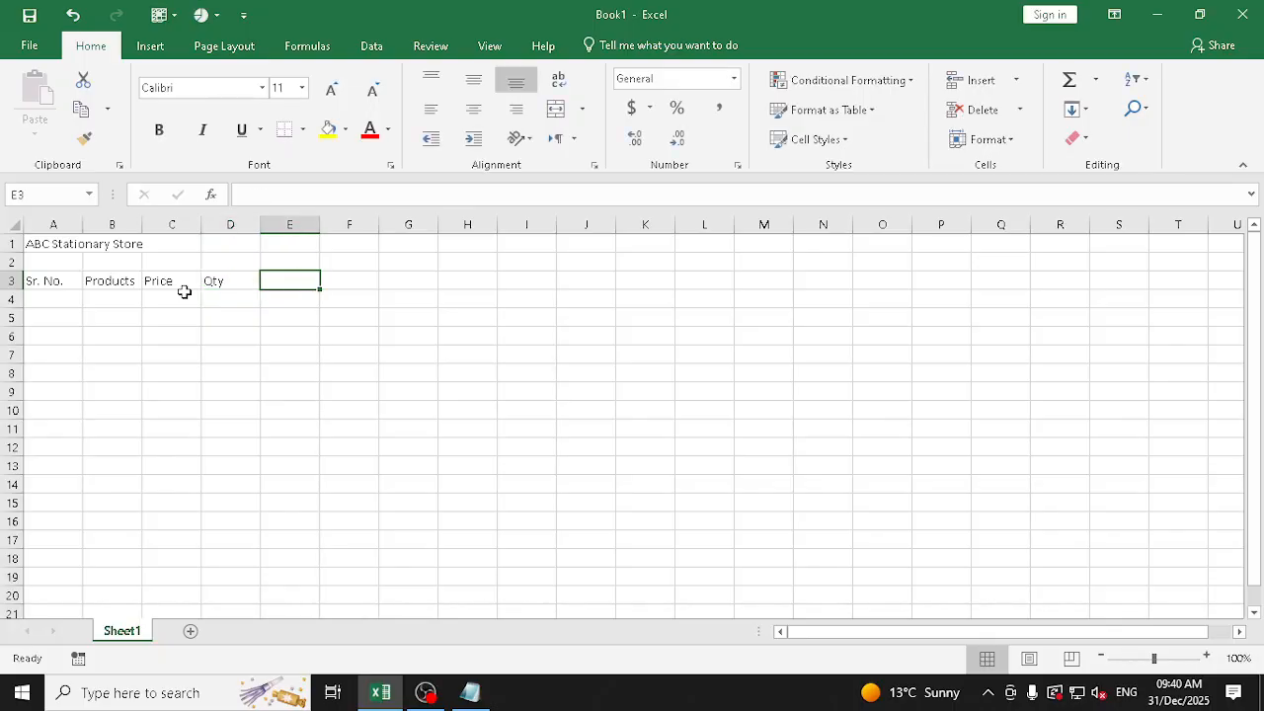
Complete the heading row with "Amount", "Date", "Time" and "Remark" in cells E3 to H3
{"action": "type", "text": "Amoun"}
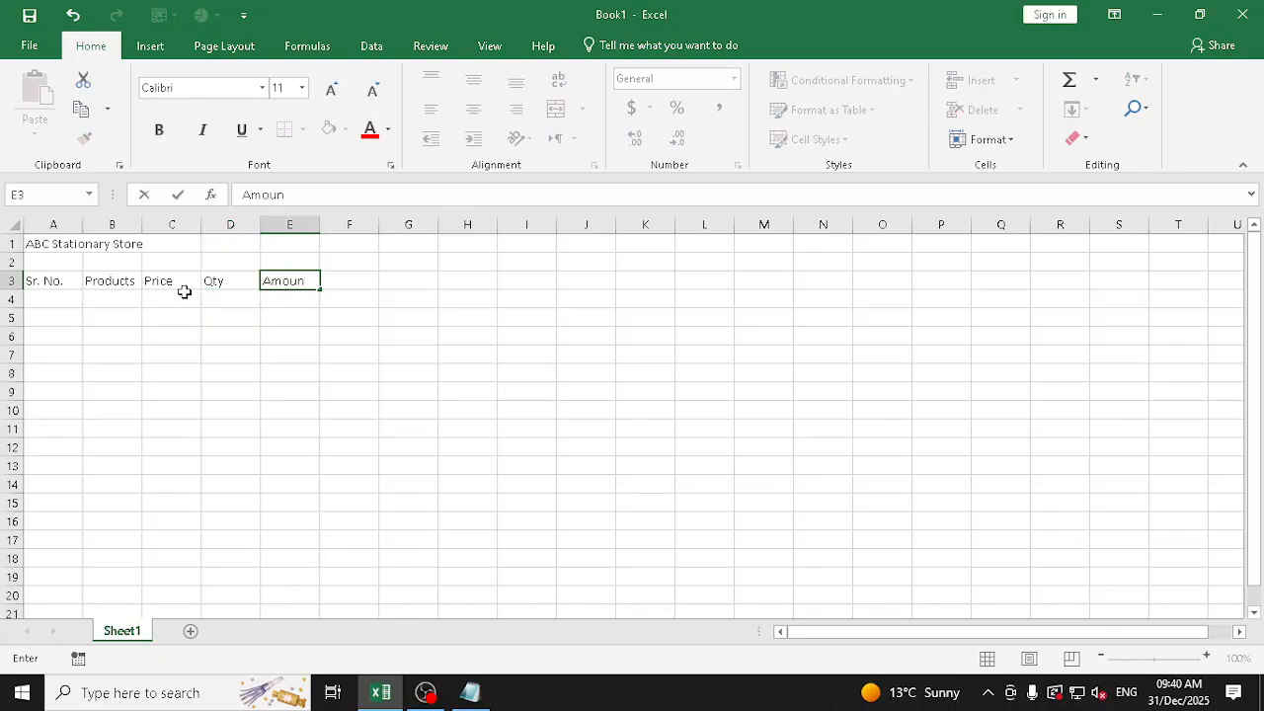
{"action": "type", "text": "t"}
{"action": "key", "text": "Tab"}
{"action": "type", "text": "Date"}
{"action": "key", "text": "Tab"}
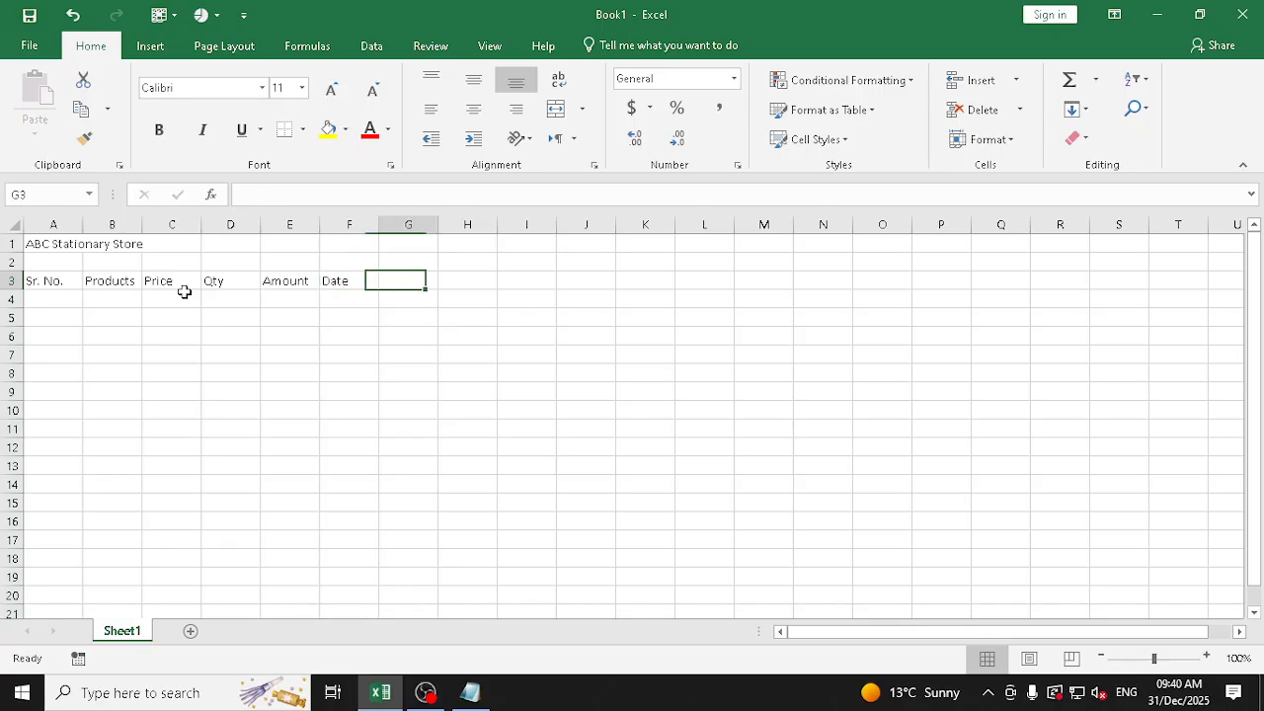
{"action": "type", "text": "Time"}
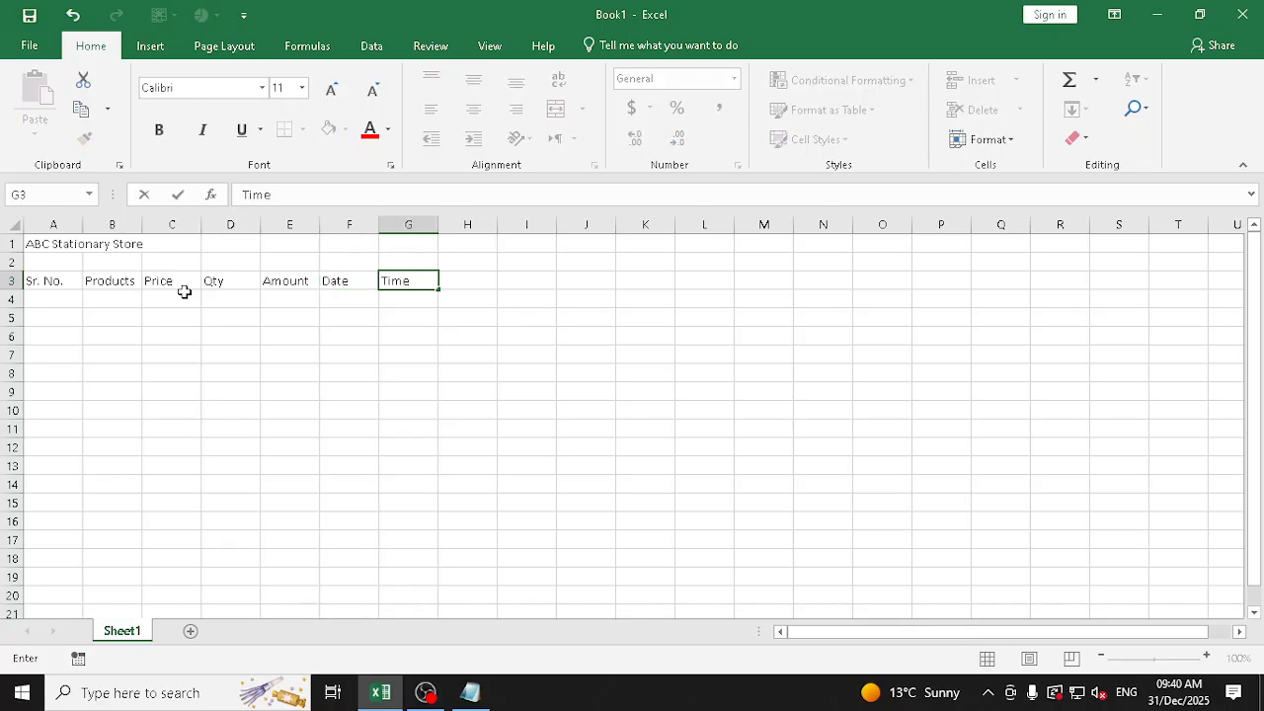
{"action": "key", "text": "Tab"}
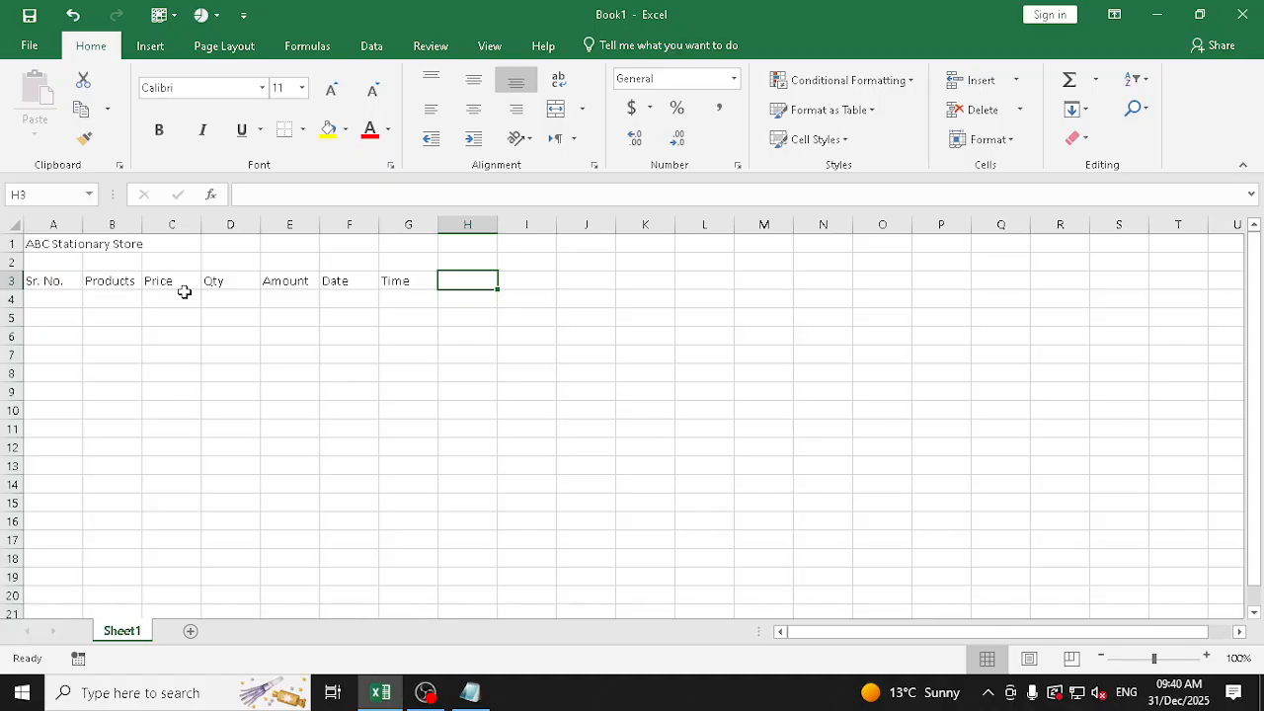
{"action": "type", "text": "Remark"}
{"action": "key", "text": "Return"}
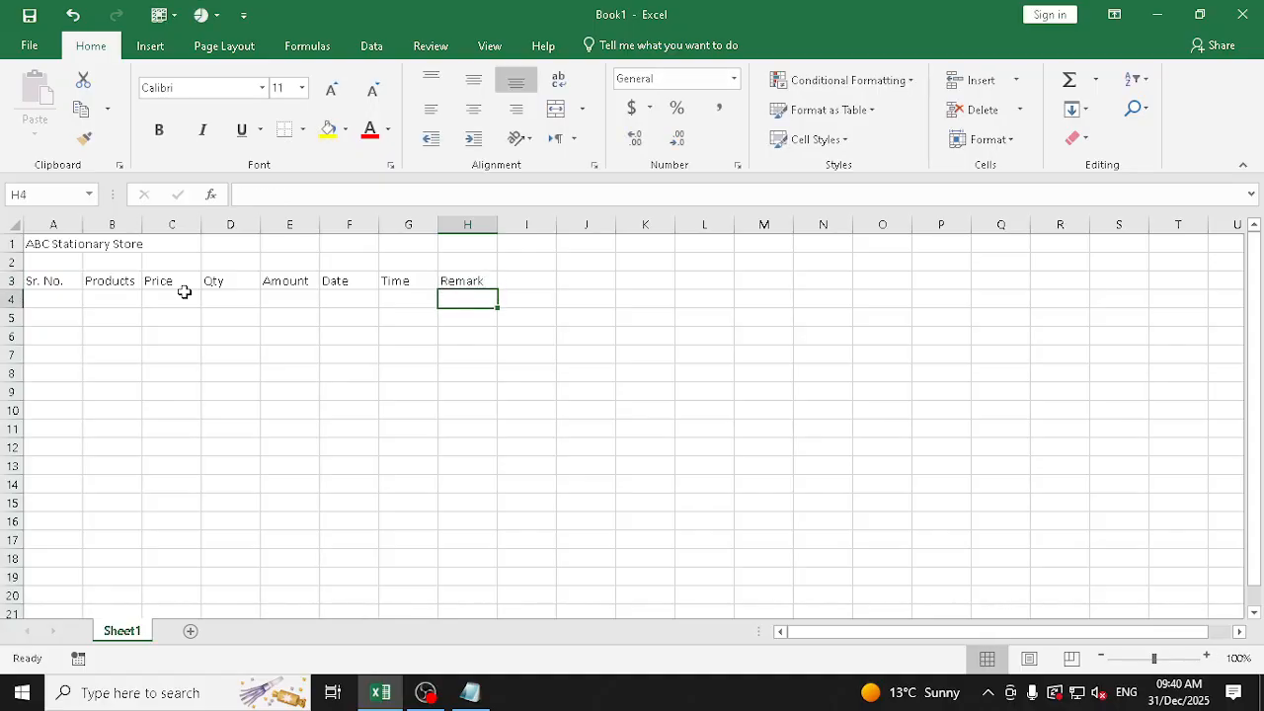
Enter 1 as the first serial number in cell A4, under the "Sr. No." heading
{"action": "key", "text": "Up"}
{"action": "key", "text": "Left"}
{"action": "key", "text": "Left"}
{"action": "key", "text": "Left"}
{"action": "key", "text": "Left"}
{"action": "key", "text": "Left"}
{"action": "key", "text": "Left"}
{"action": "key", "text": "Left"}
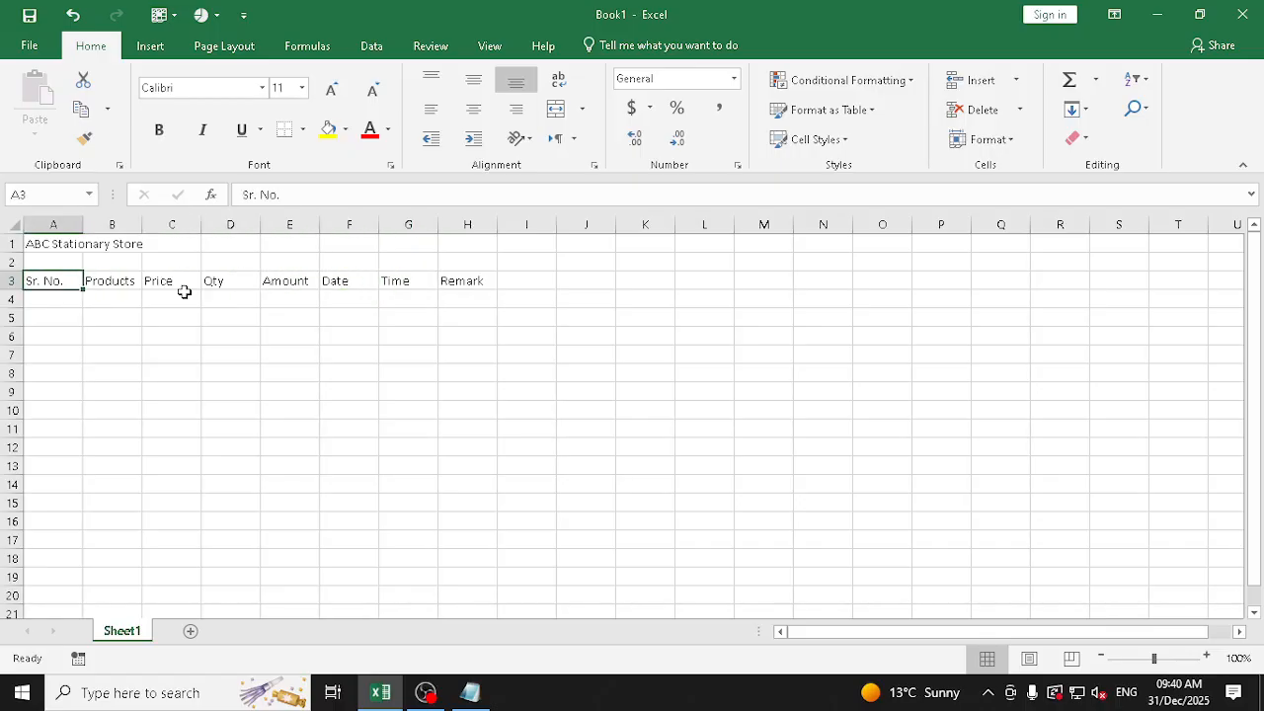
{"action": "key", "text": "shift+Right"}
{"action": "key", "text": "shift+Right"}
{"action": "key", "text": "shift+Right"}
{"action": "key", "text": "shift+Right"}
{"action": "key", "text": "shift+Right"}
{"action": "key", "text": "shift+Right"}
{"action": "key", "text": "shift+Right"}
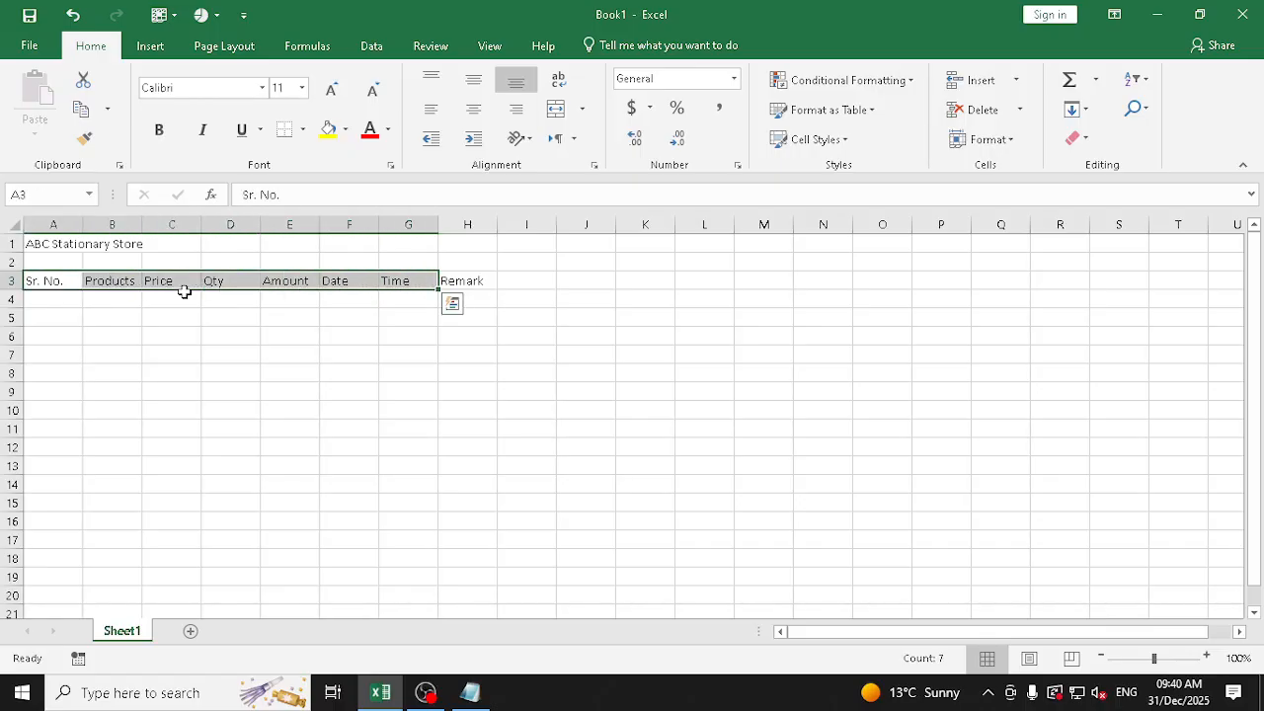
{"action": "key", "text": "Left"}
{"action": "key", "text": "Down"}
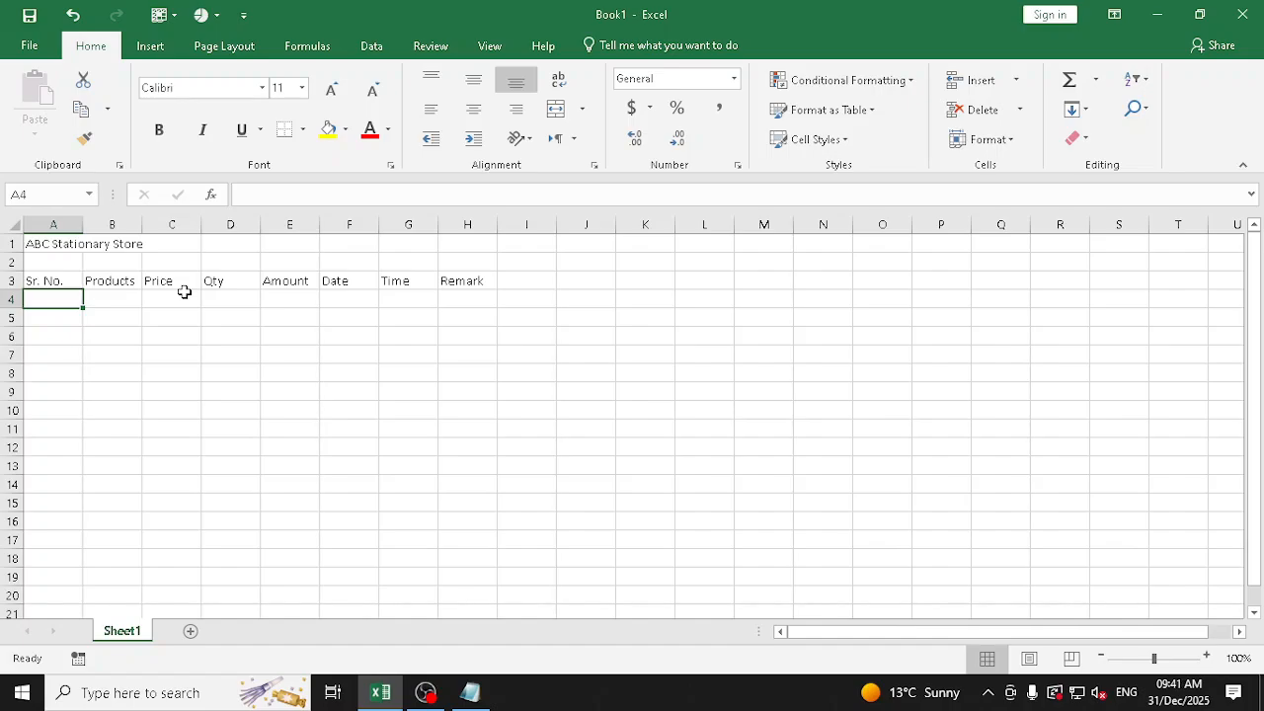
{"action": "type", "text": "1"}
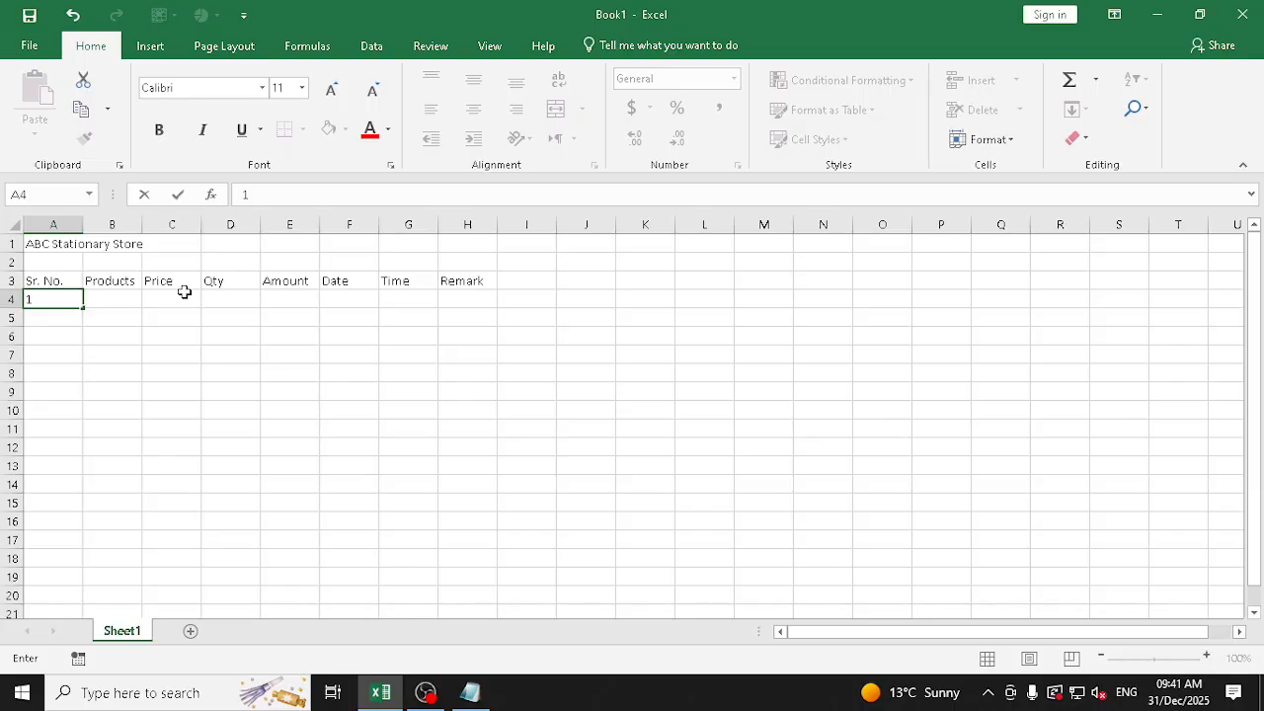
Try autofilling the serial numbers from A4 down to A47 as an increasing series, and undo the fill
{"action": "left_click_drag", "start_coordinate": [83, 307], "coordinate": [100, 658]}
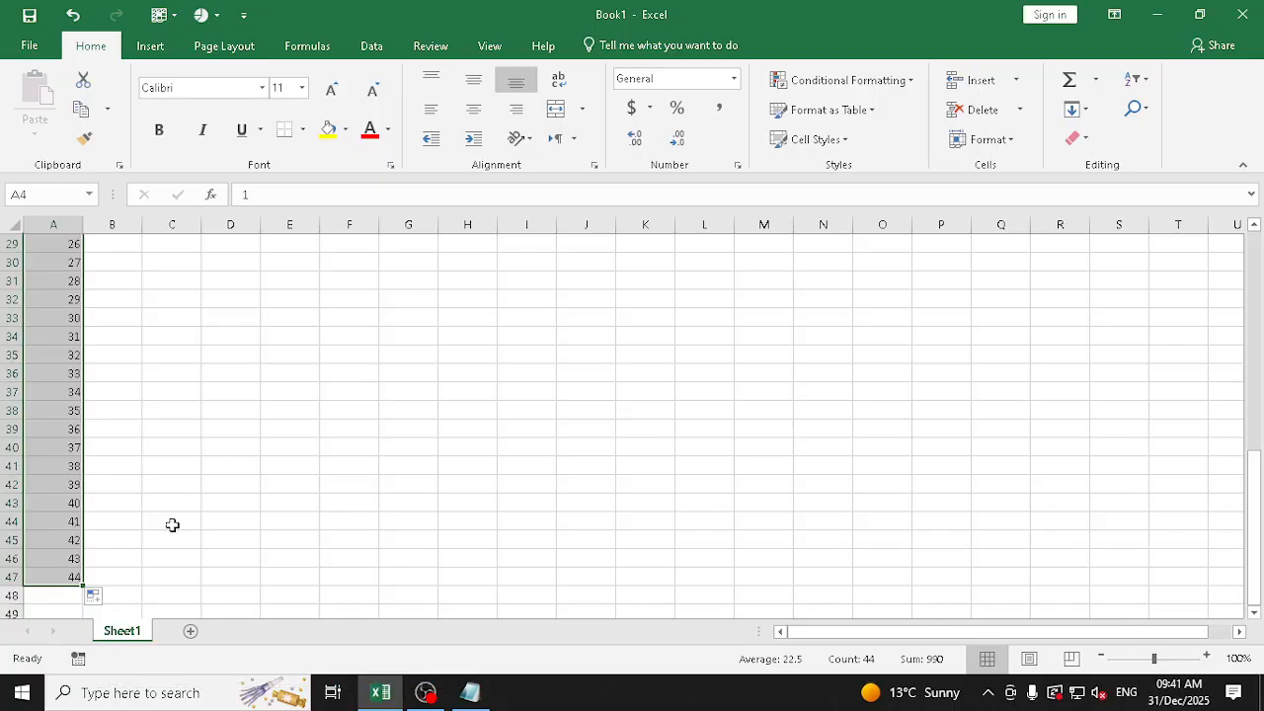
{"action": "key", "text": "ctrl+z"}
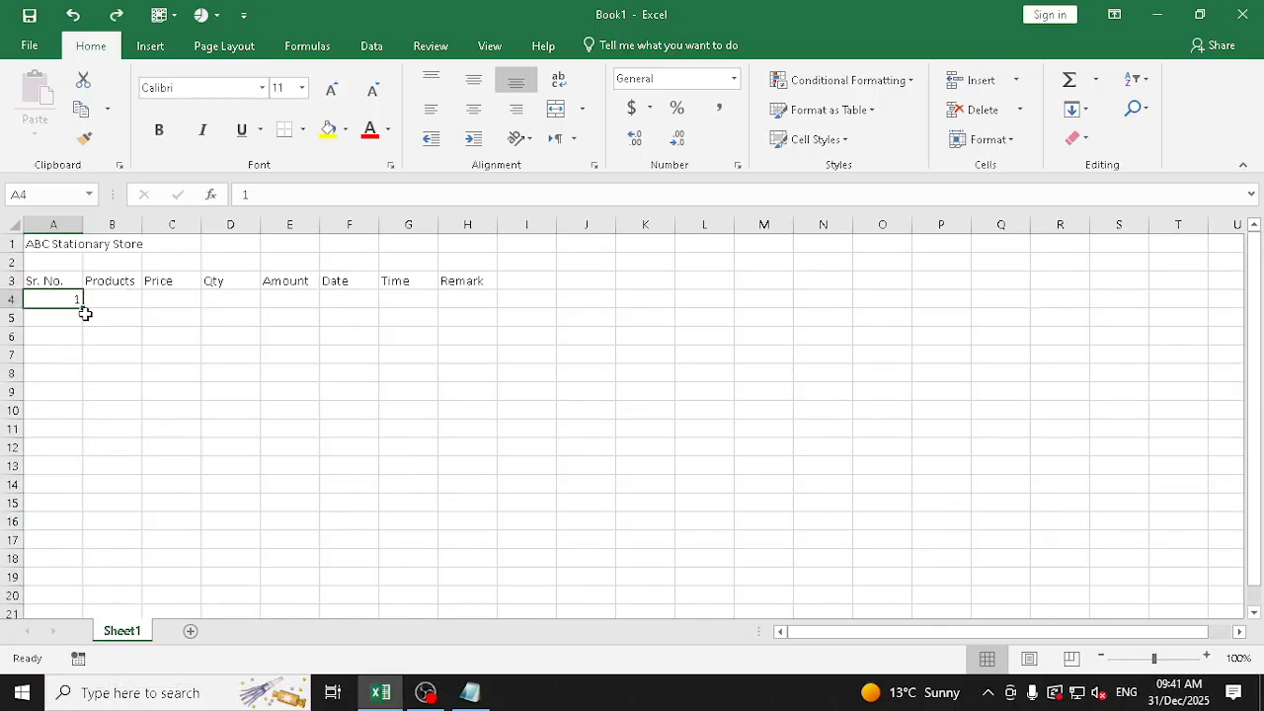
Try autofilling A4 down to A36 and converting the copied values with the Fill Series option, and undo the fill
{"action": "left_click_drag", "start_coordinate": [85, 306], "coordinate": [105, 595]}
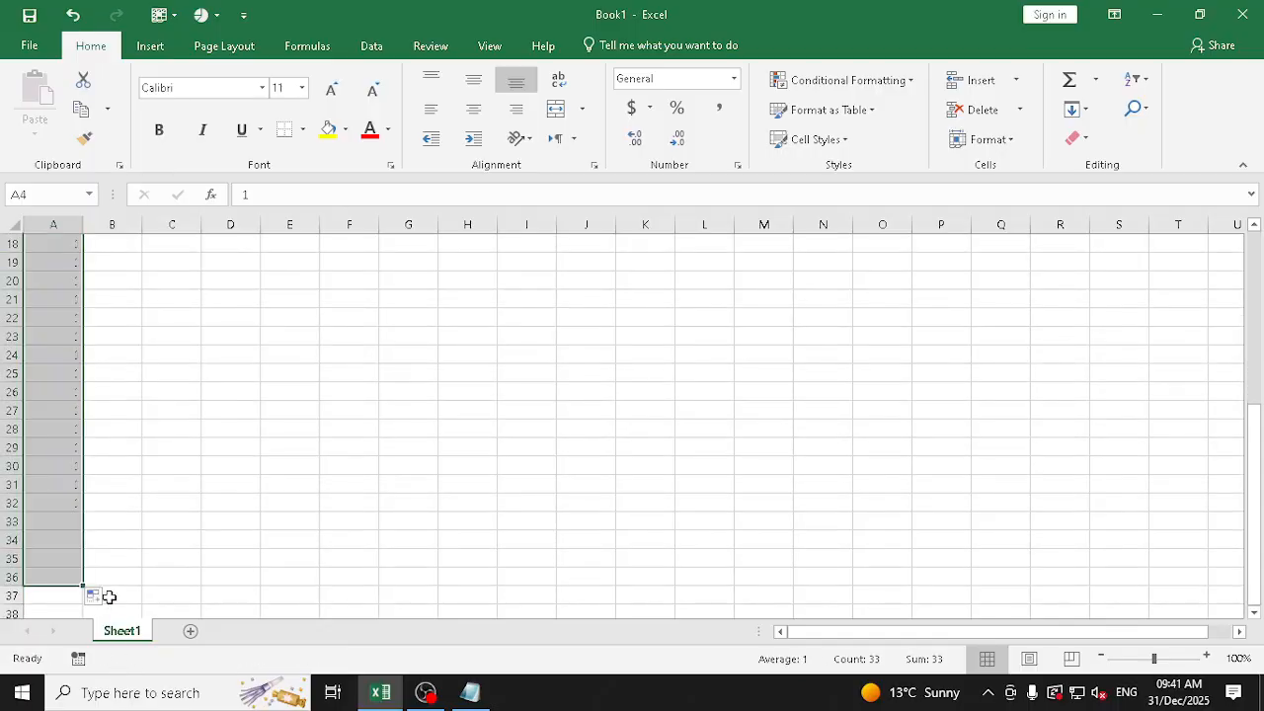
{"action": "left_click", "coordinate": [102, 596]}
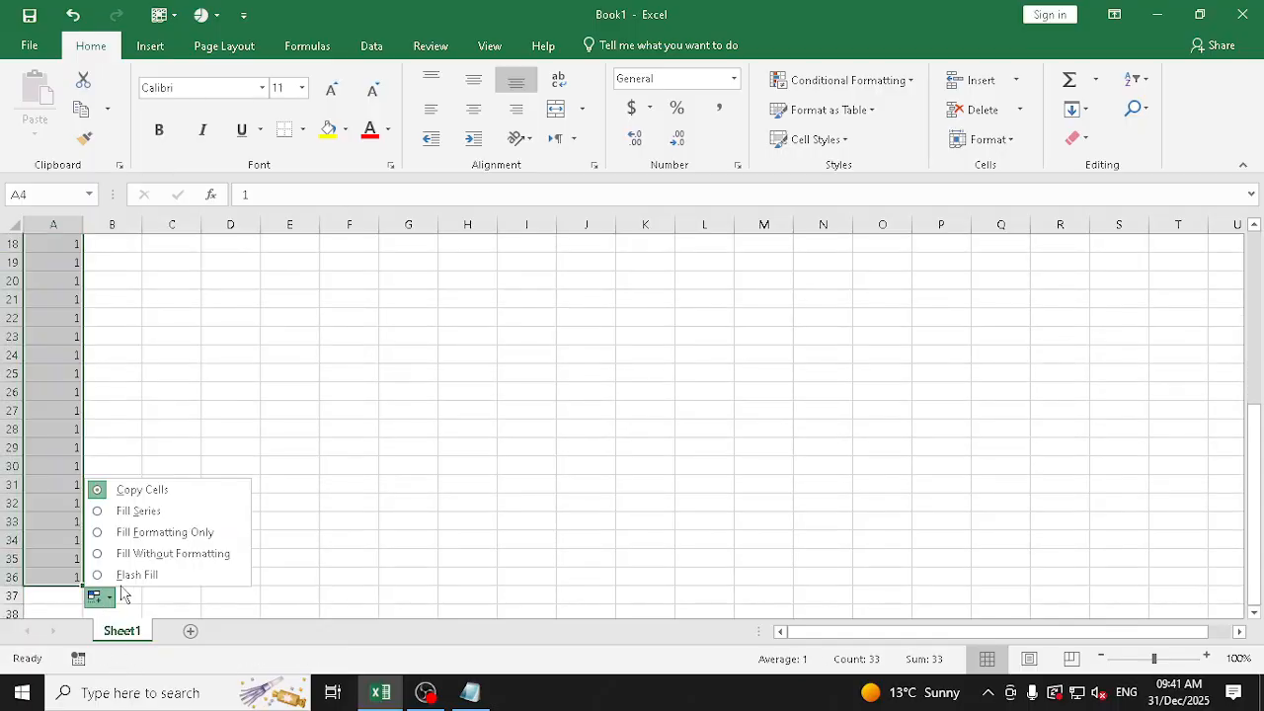
{"action": "left_click", "coordinate": [140, 511]}
{"action": "scroll", "coordinate": [172, 465], "scroll_direction": "up", "scroll_amount": 1}
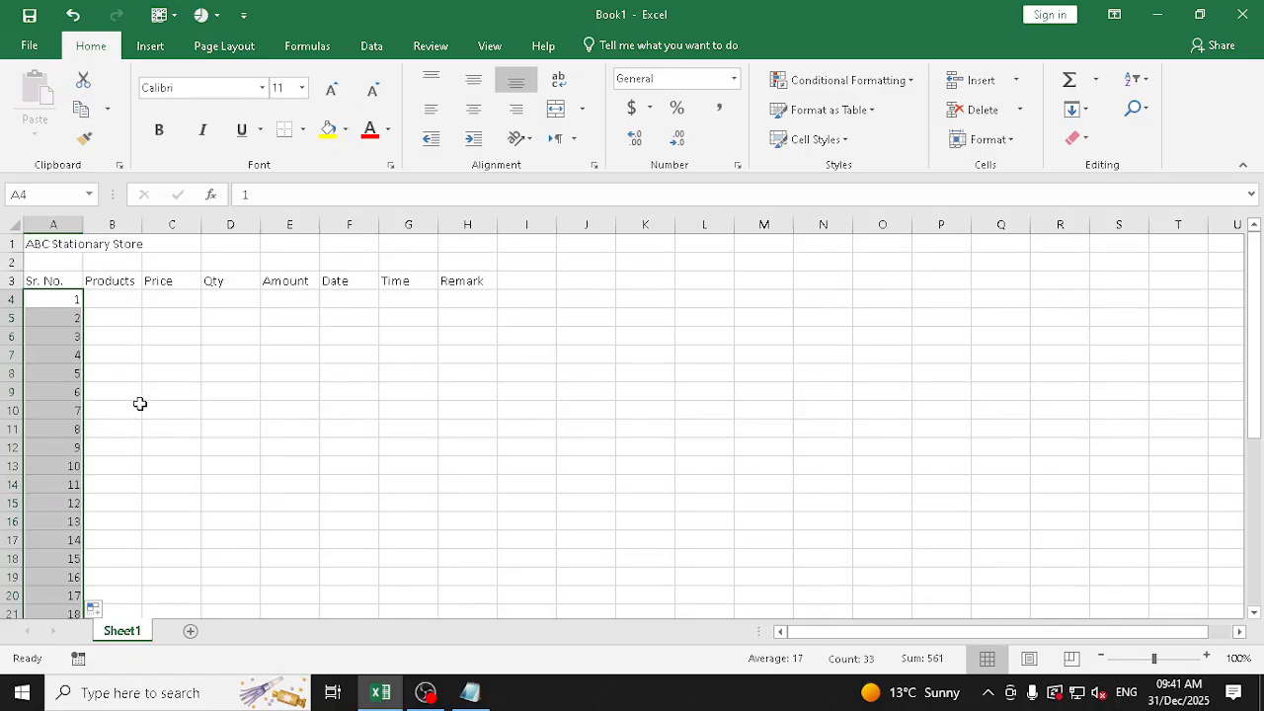
{"action": "key", "text": "ctrl+z"}
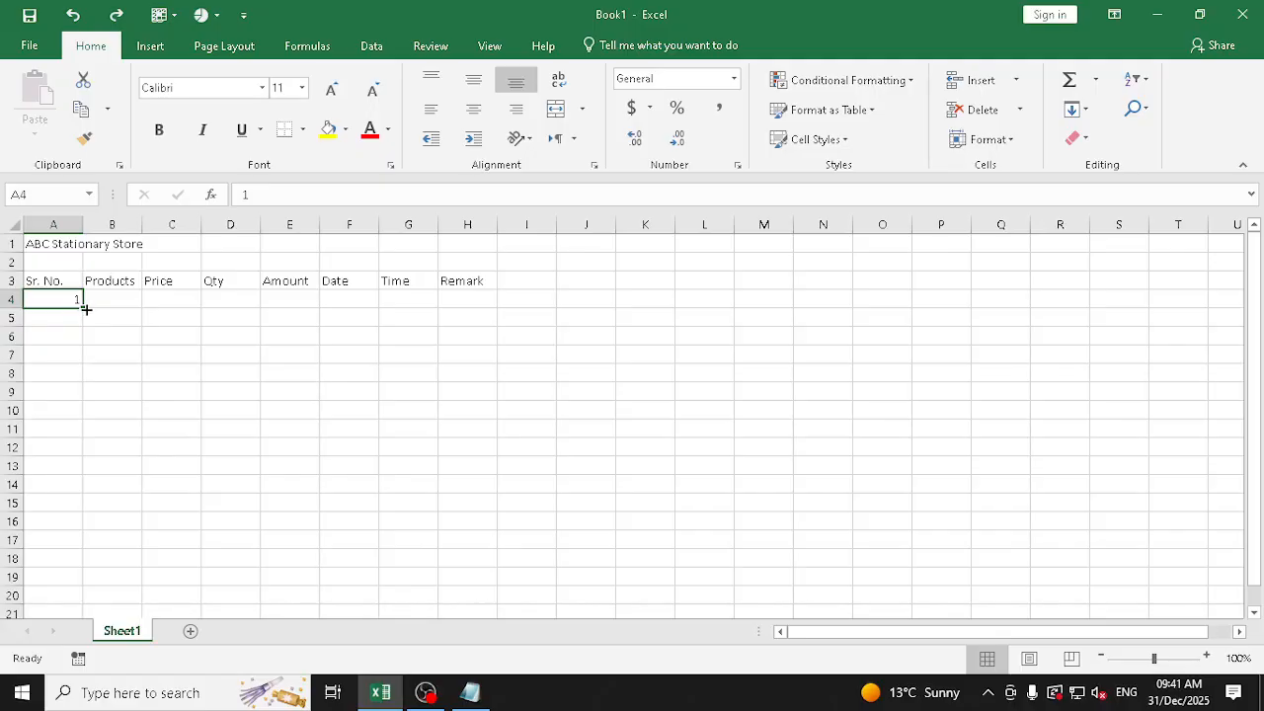
Fill a linear series down the column from A4 with the Series command, using step value 1 and stop value 50
{"action": "left_click", "coordinate": [237, 335]}
{"action": "left_click", "coordinate": [57, 299]}
{"action": "left_click", "coordinate": [1084, 110]}
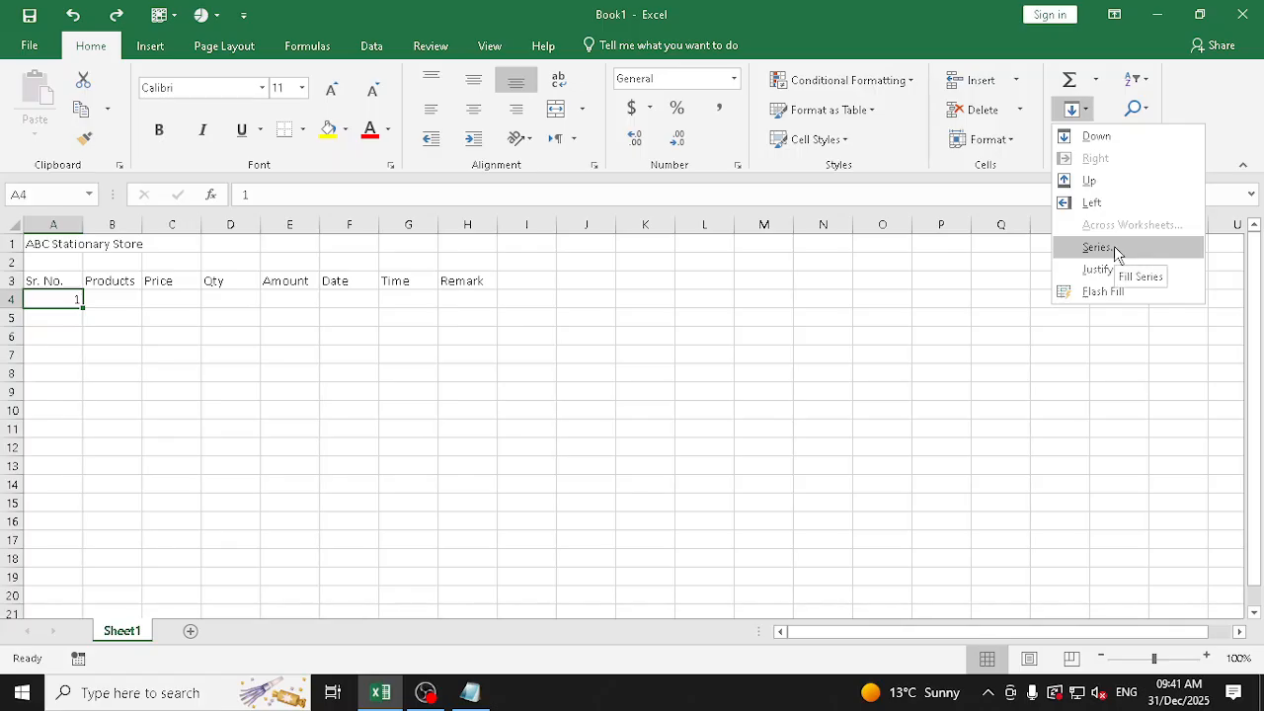
{"action": "left_click", "coordinate": [1096, 247]}
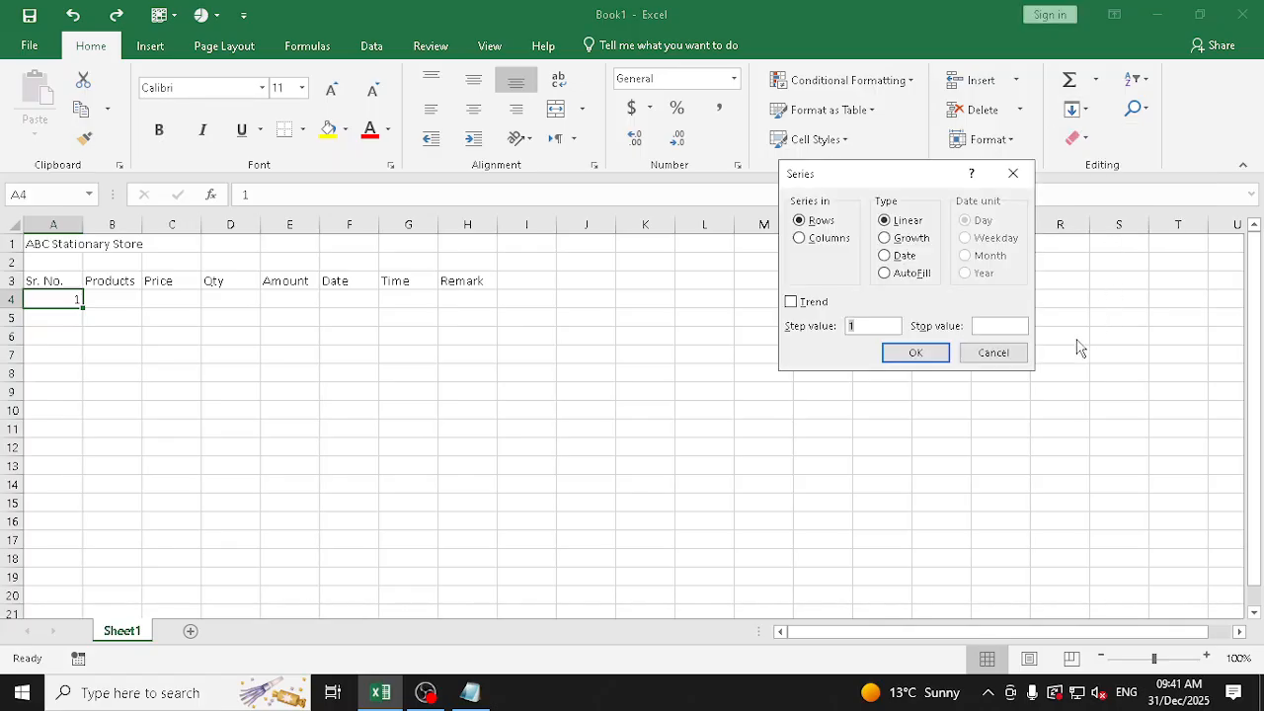
{"action": "left_click", "coordinate": [822, 226]}
{"action": "left_click", "coordinate": [829, 242]}
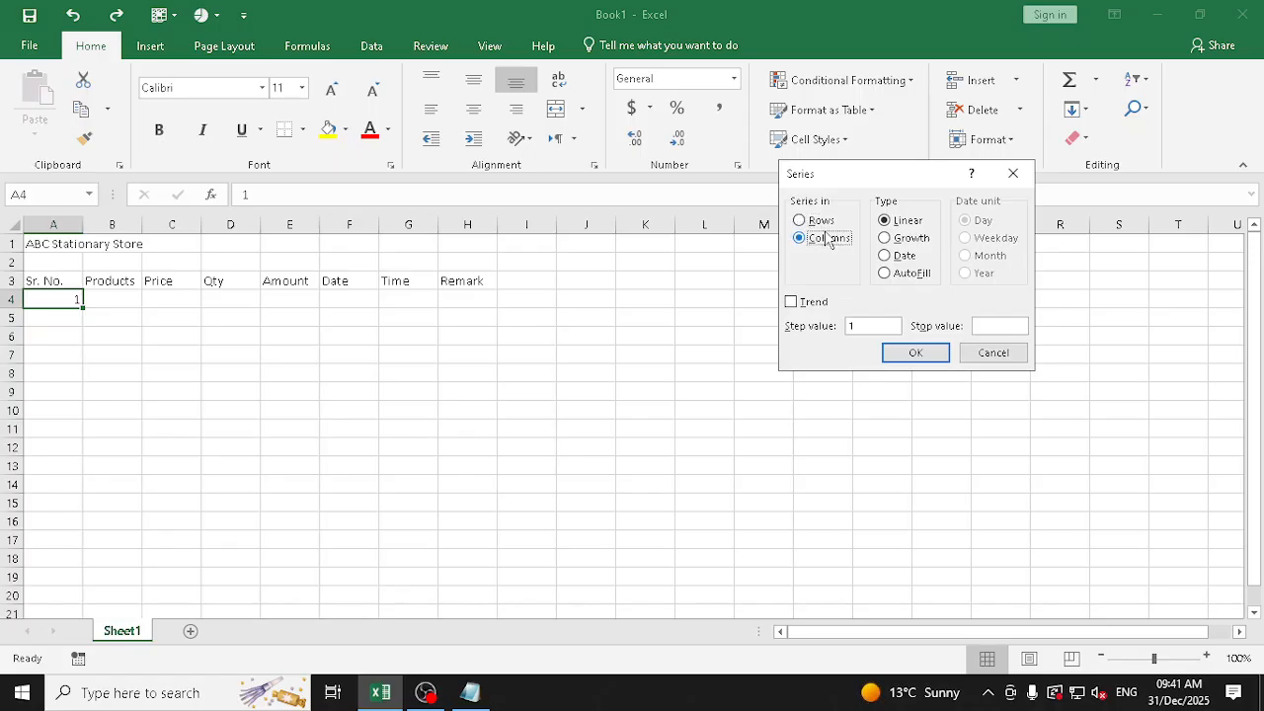
{"action": "left_click", "coordinate": [1001, 324]}
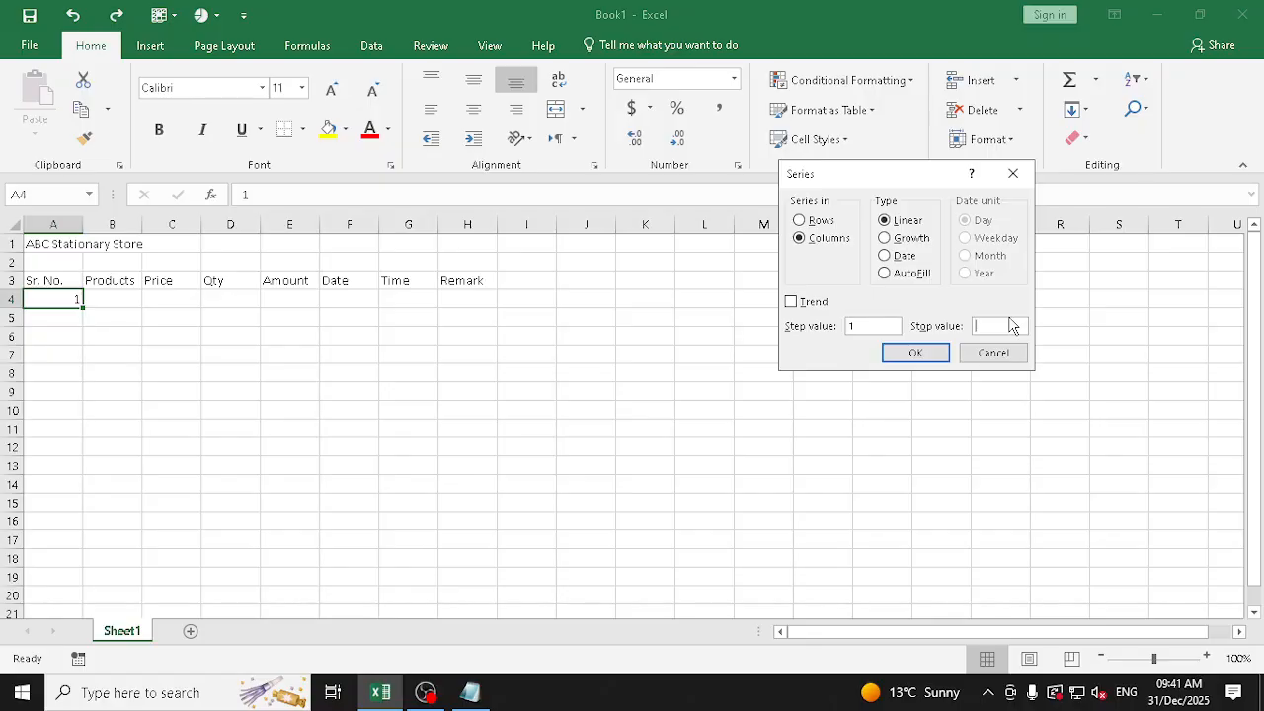
{"action": "type", "text": "50"}
{"action": "left_click", "coordinate": [935, 360]}
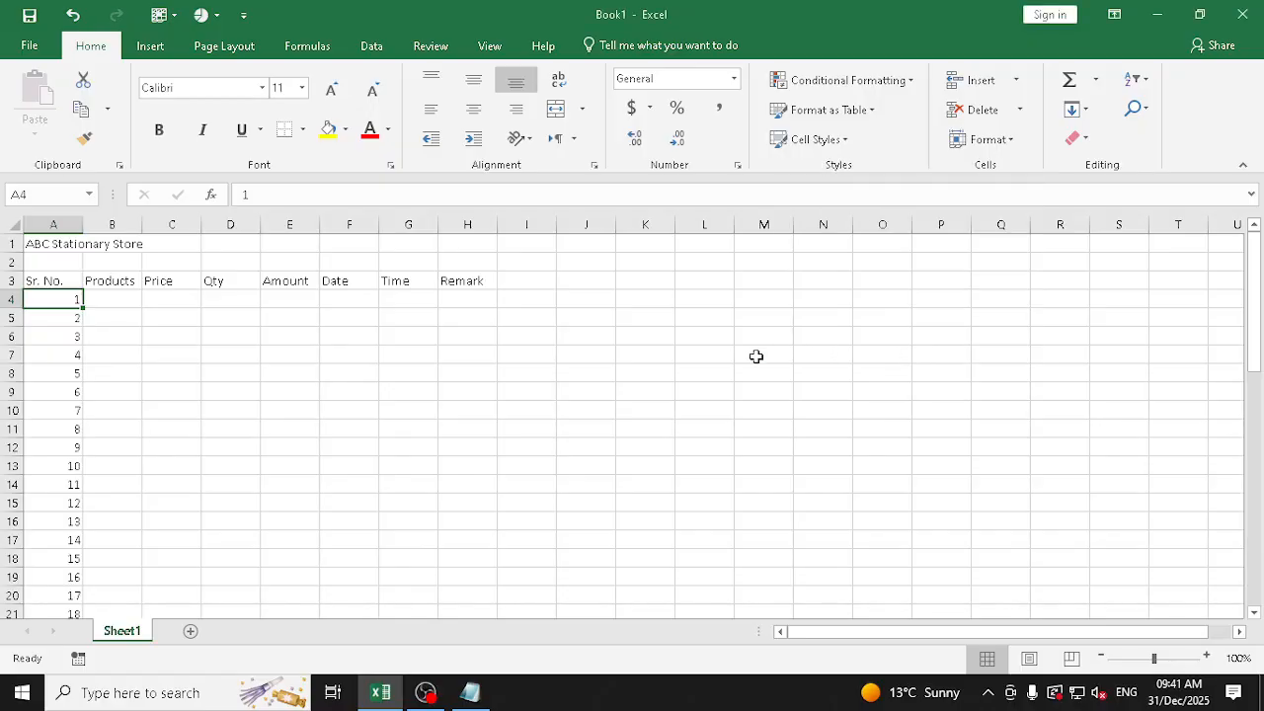
Undo the fill down to 50 and enter 1025 in cell A4 as the starting number
{"action": "scroll", "coordinate": [98, 400], "scroll_direction": "down", "scroll_amount": 16}
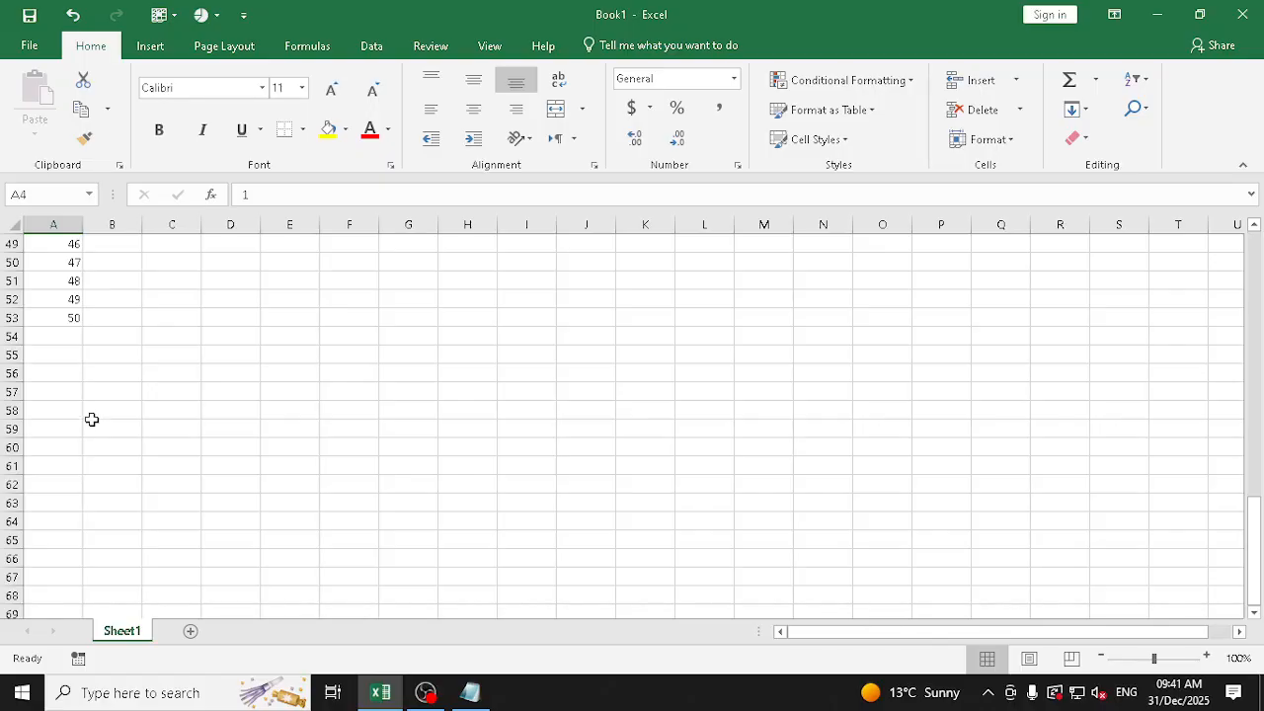
{"action": "scroll", "coordinate": [91, 336], "scroll_direction": "up", "scroll_amount": 16}
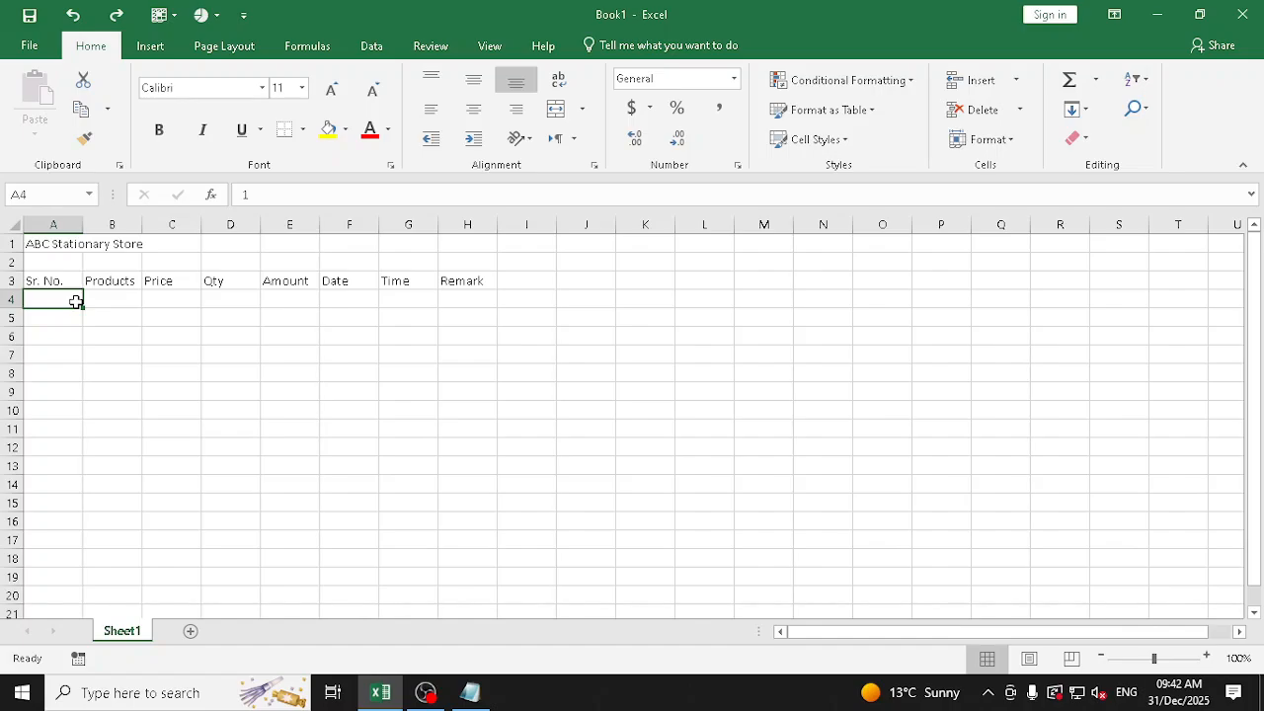
{"action": "type", "text": "1025"}
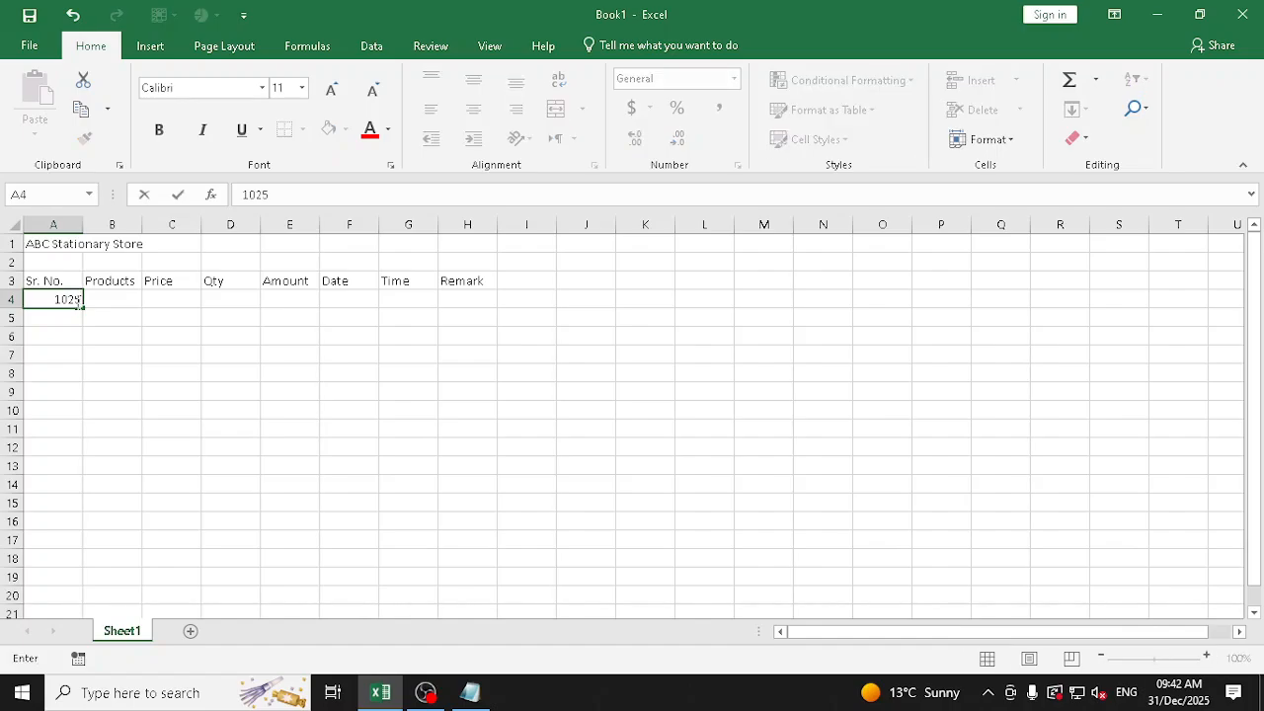
{"action": "key", "text": "Return"}
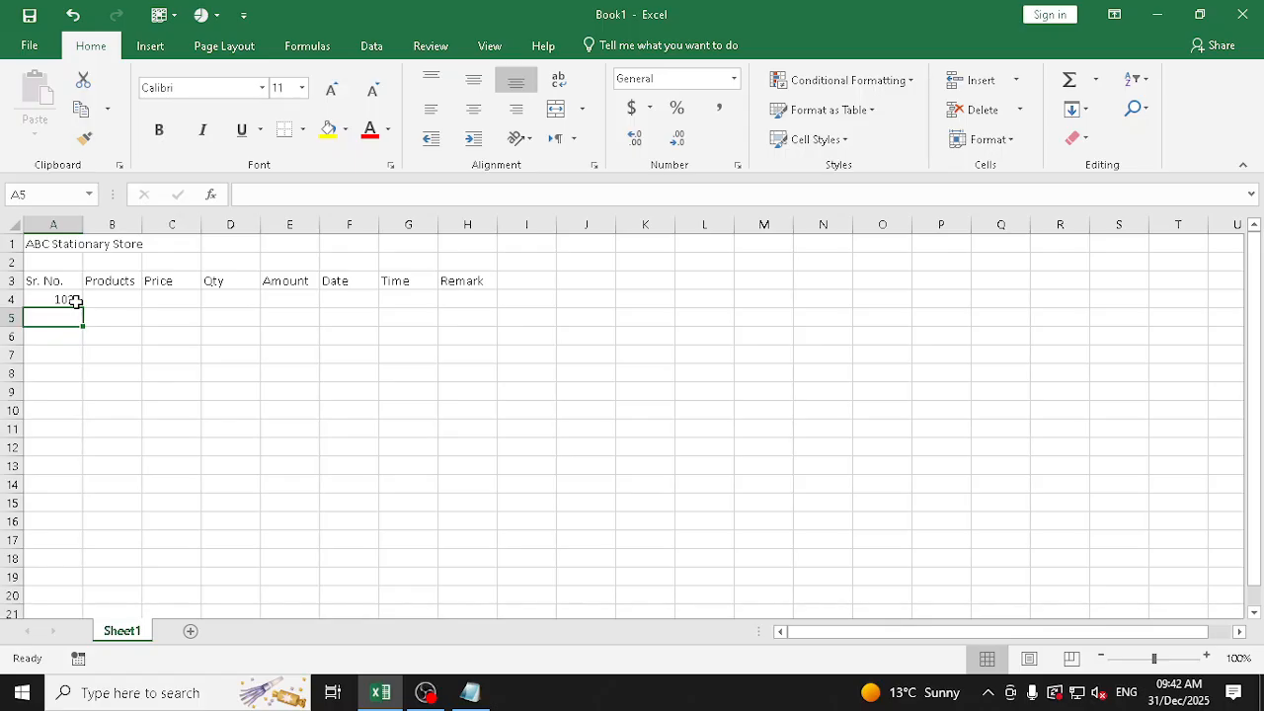
Try filling a linear series down the column from A4 with the Series command, using stop value 1050, and undo the fill
{"action": "left_click", "coordinate": [75, 300]}
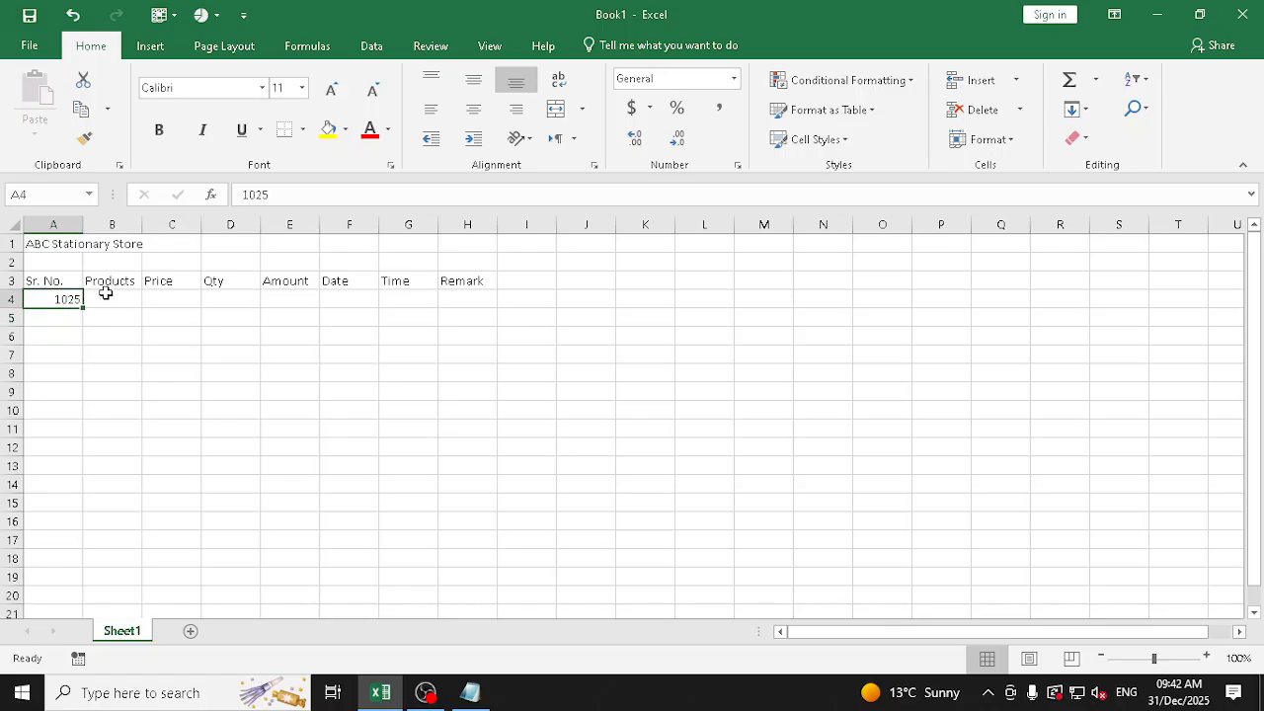
{"action": "left_click", "coordinate": [164, 376]}
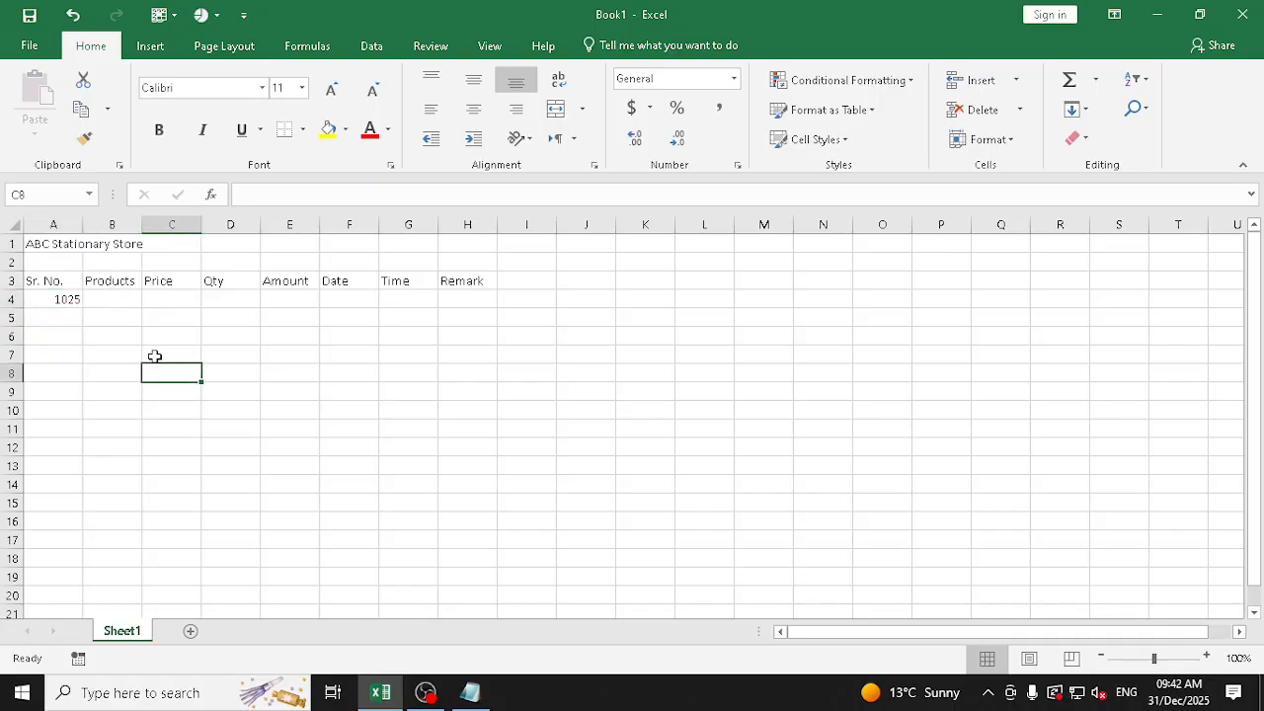
{"action": "left_click", "coordinate": [62, 296]}
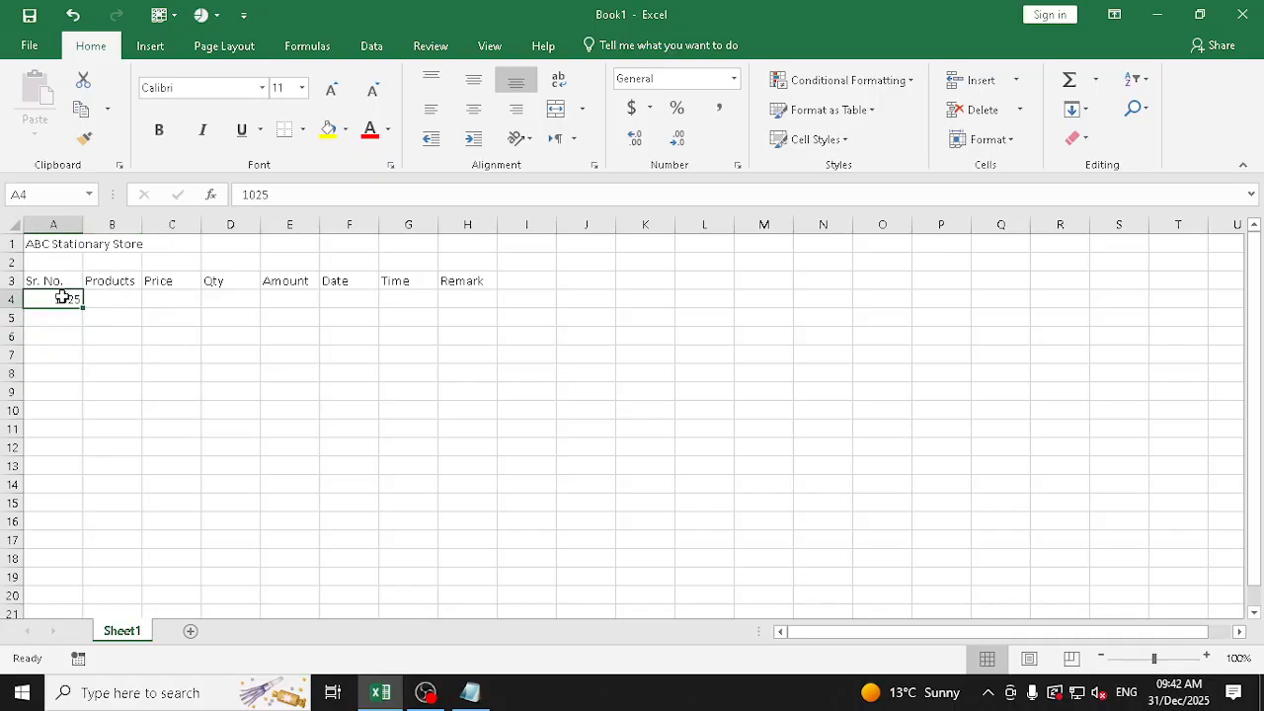
{"action": "left_click", "coordinate": [1088, 110]}
{"action": "left_click", "coordinate": [1099, 247]}
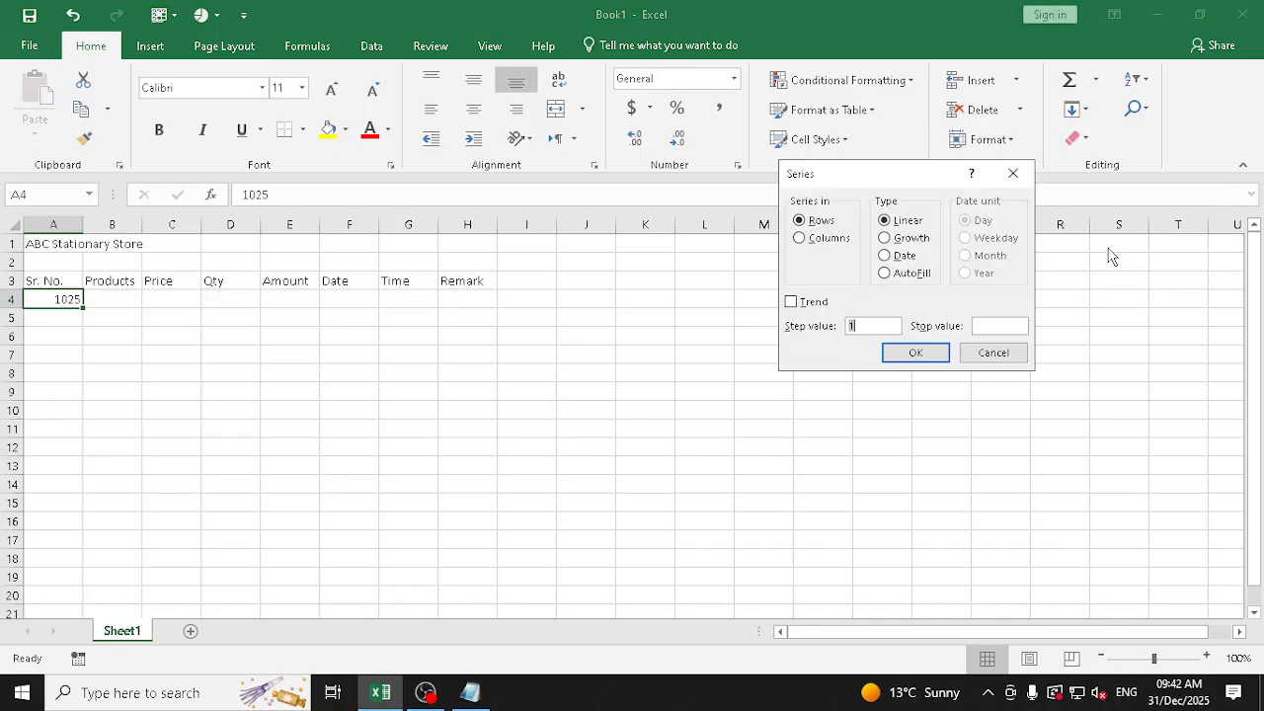
{"action": "left_click", "coordinate": [1002, 326]}
{"action": "type", "text": "1050"}
{"action": "left_click", "coordinate": [820, 220]}
{"action": "left_click", "coordinate": [800, 243]}
{"action": "left_click", "coordinate": [899, 352]}
{"action": "scroll", "coordinate": [98, 359], "scroll_direction": "down", "scroll_amount": 6}
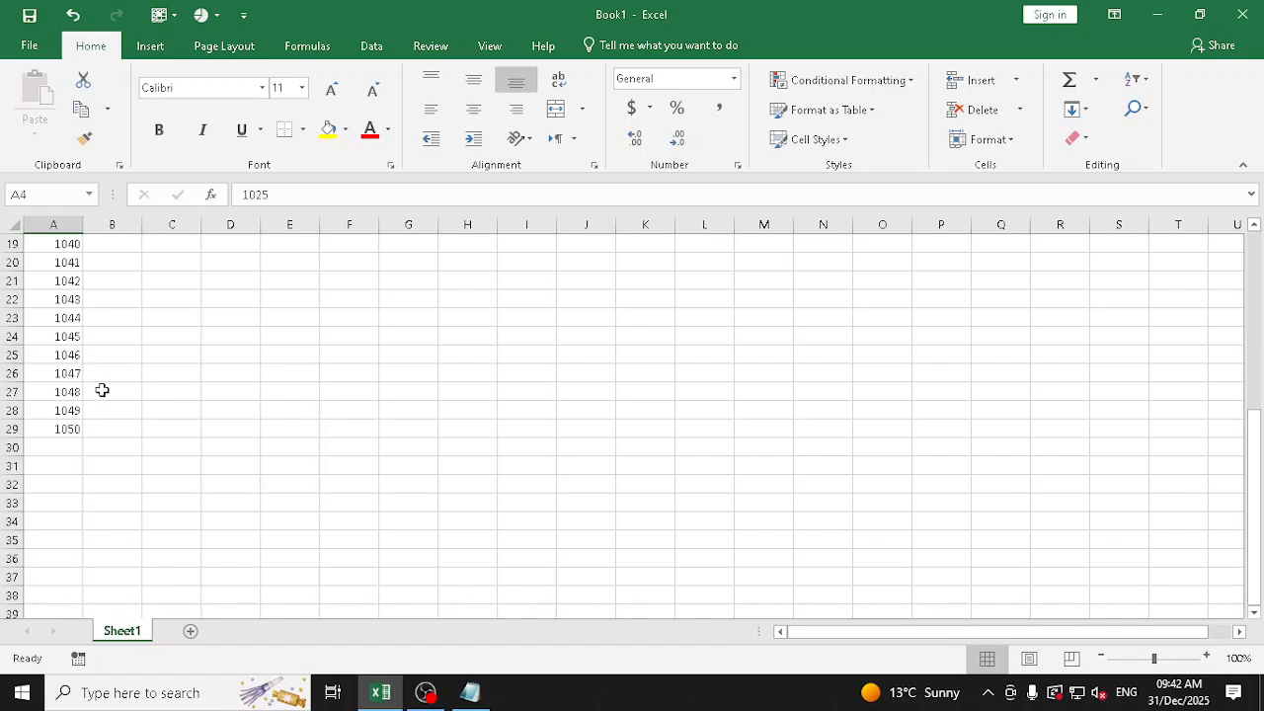
{"action": "scroll", "coordinate": [102, 390], "scroll_direction": "up", "scroll_amount": 4}
{"action": "key", "text": "ctrl+z"}
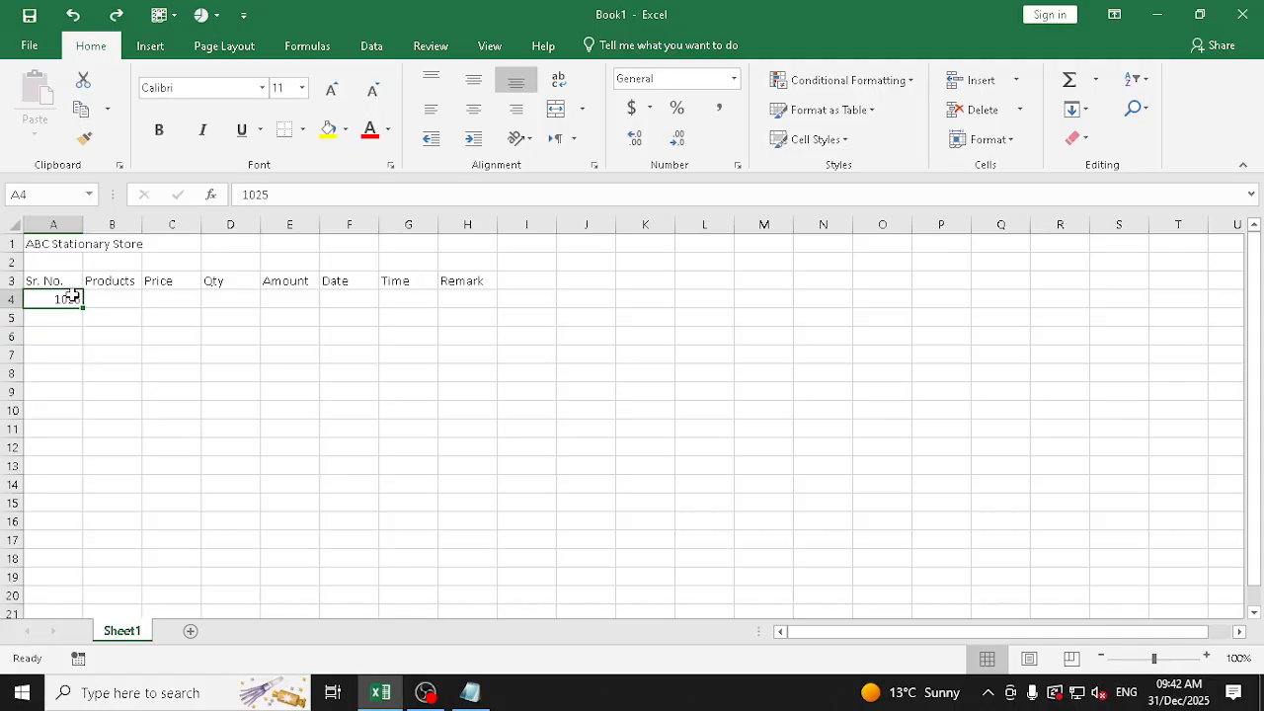
Enter 1 in cell A4 and fill a linear series down the column with the Series command, using step value 1
{"action": "type", "text": "1"}
{"action": "key", "text": "Return"}
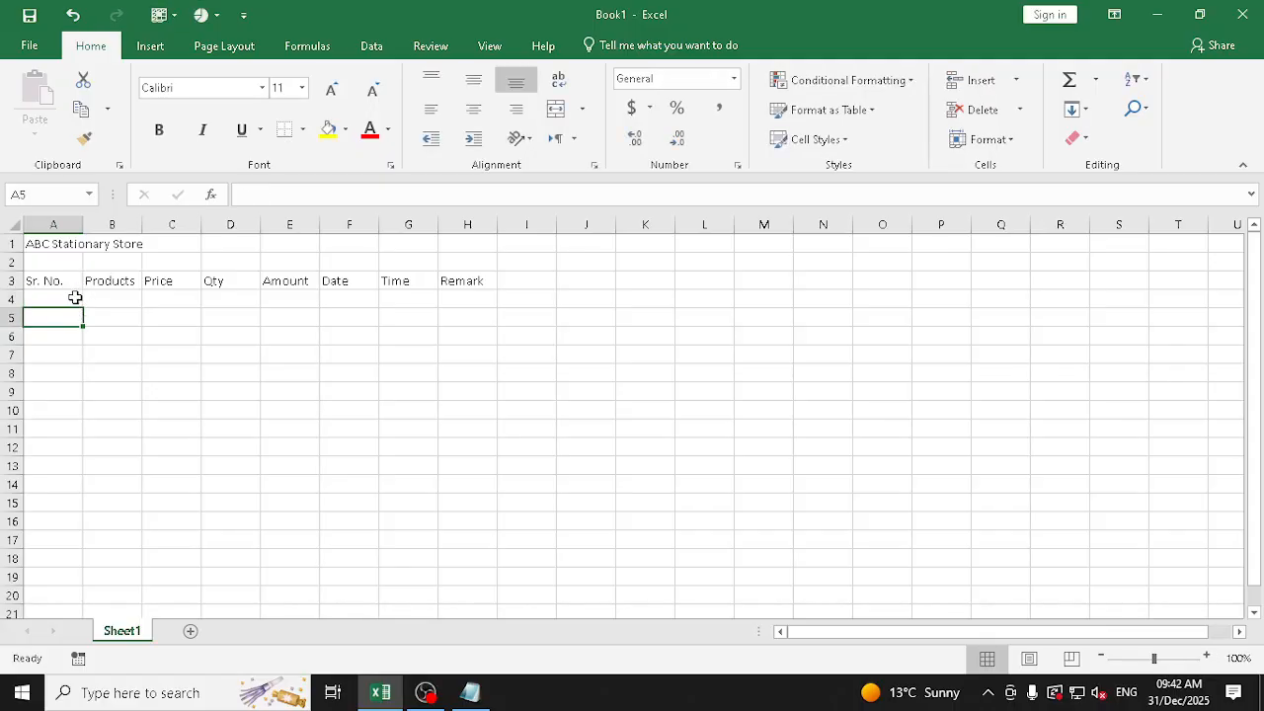
{"action": "left_click", "coordinate": [74, 296]}
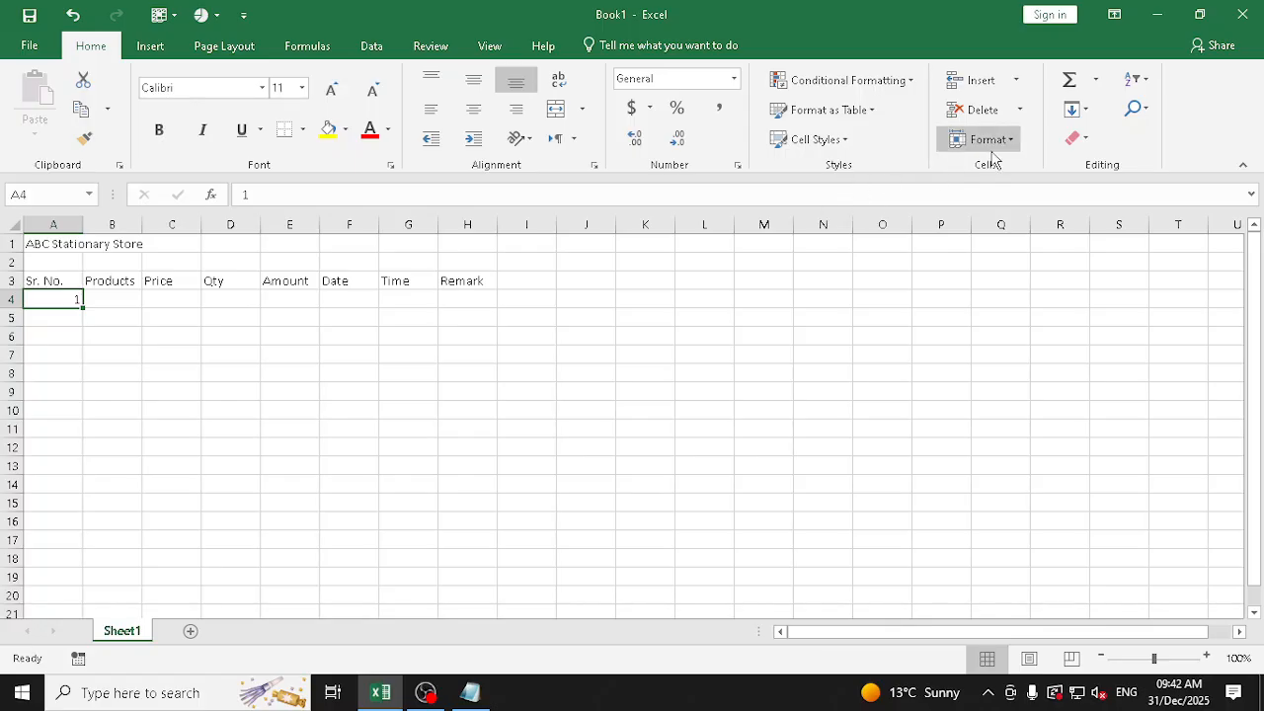
{"action": "left_click", "coordinate": [1073, 108]}
{"action": "left_click", "coordinate": [1099, 246]}
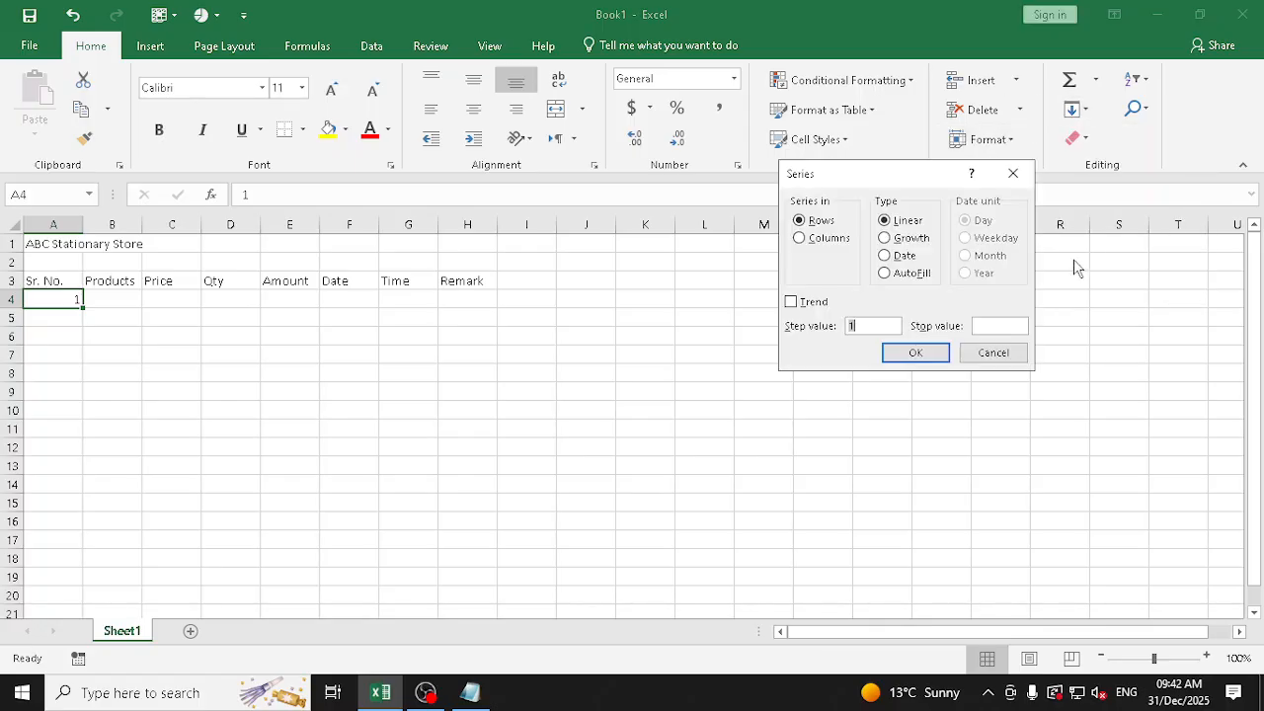
{"action": "left_click", "coordinate": [978, 325]}
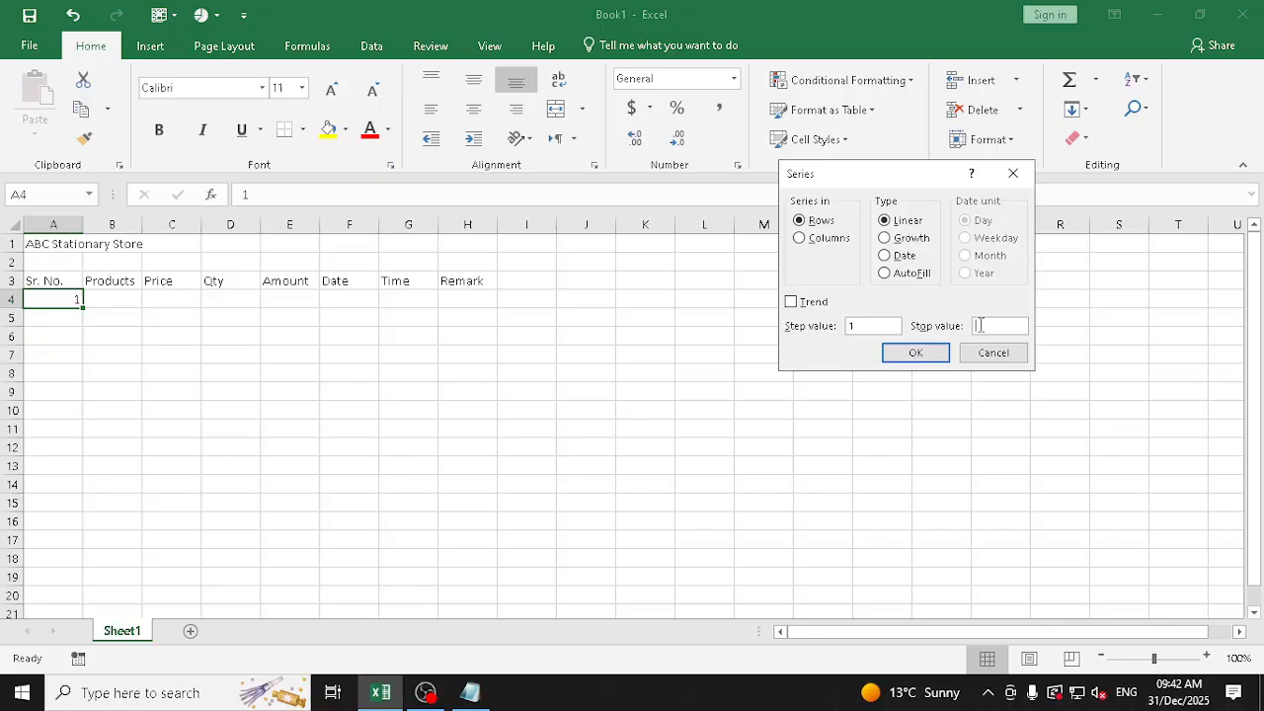
{"action": "left_click", "coordinate": [822, 238]}
{"action": "left_click", "coordinate": [915, 352]}
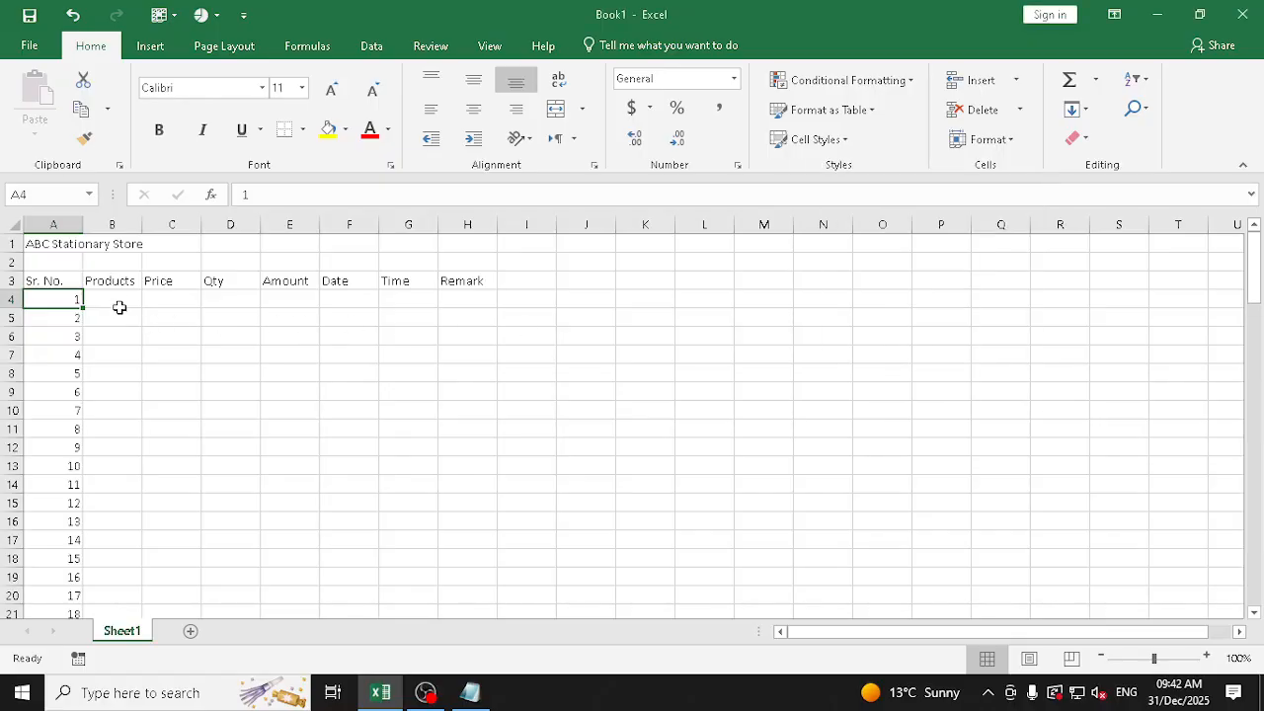
Enter Pencil as the first product in cell B4, under the "Products" heading
{"action": "left_click", "coordinate": [124, 297]}
{"action": "mouse_move", "coordinate": [123, 294]}
{"action": "left_mouse_down"}
{"action": "mouse_move", "coordinate": [105, 500]}
{"action": "mouse_move", "coordinate": [119, 298]}
{"action": "left_mouse_up"}
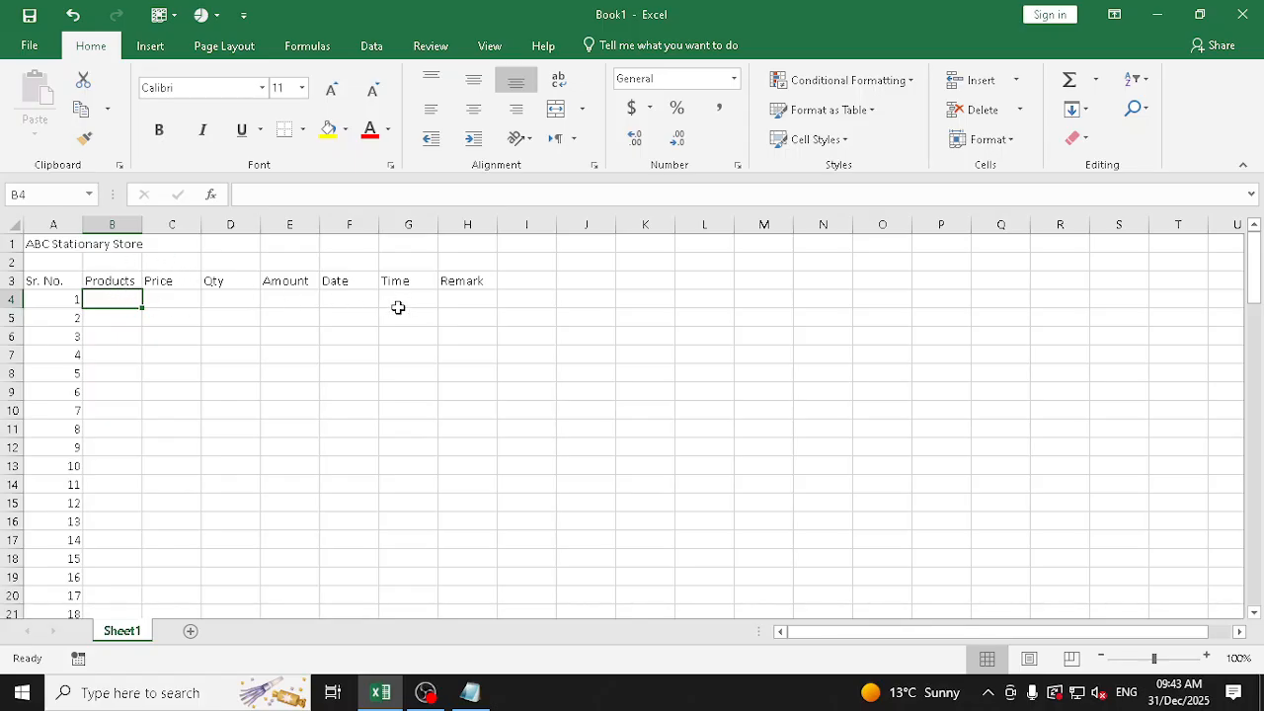
{"action": "type", "text": "Penci"}
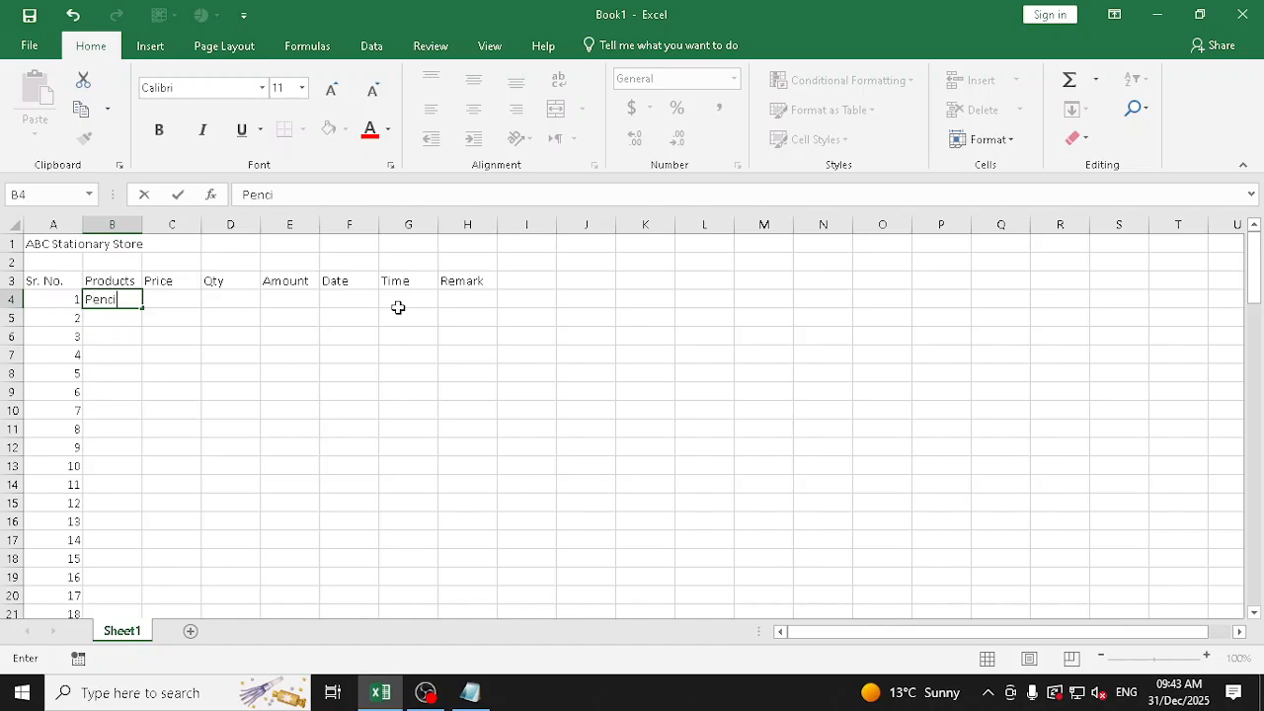
{"action": "type", "text": "l"}
{"action": "key", "text": "Return"}
Enter Pen as the second product in cell B5, without accepting the suggested completion
{"action": "type", "text": "P"}
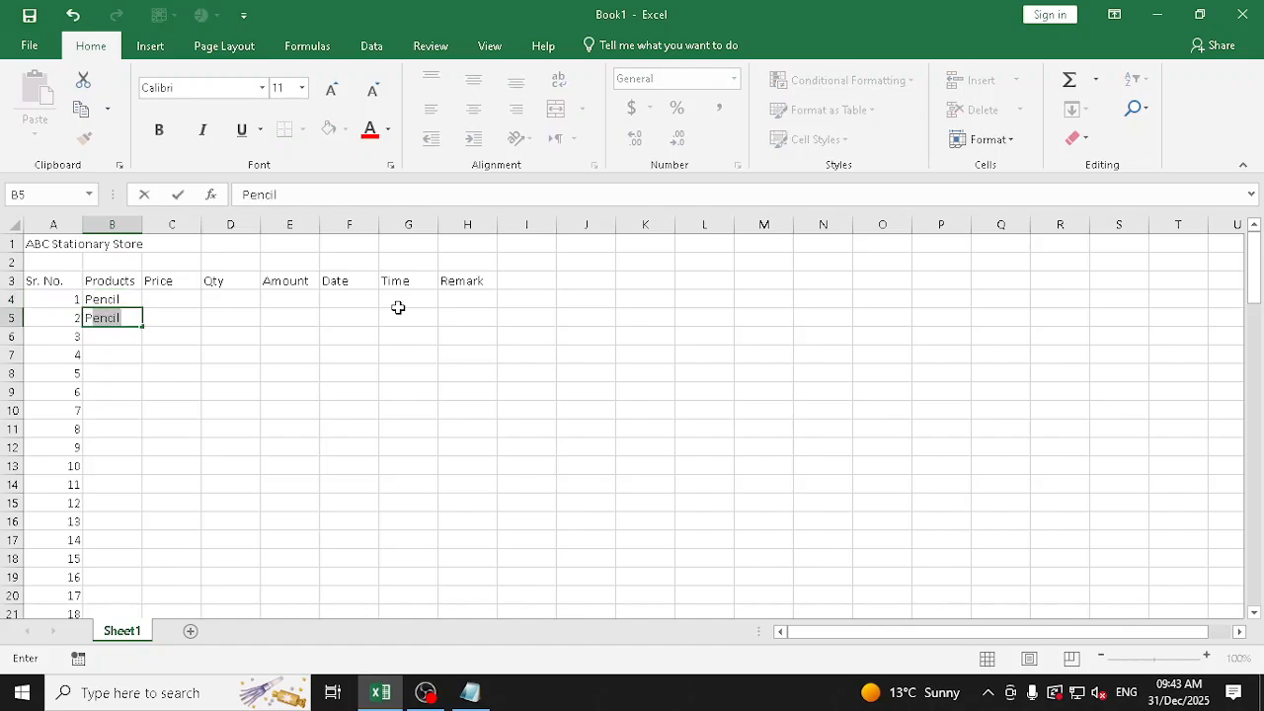
{"action": "key", "text": "Escape"}
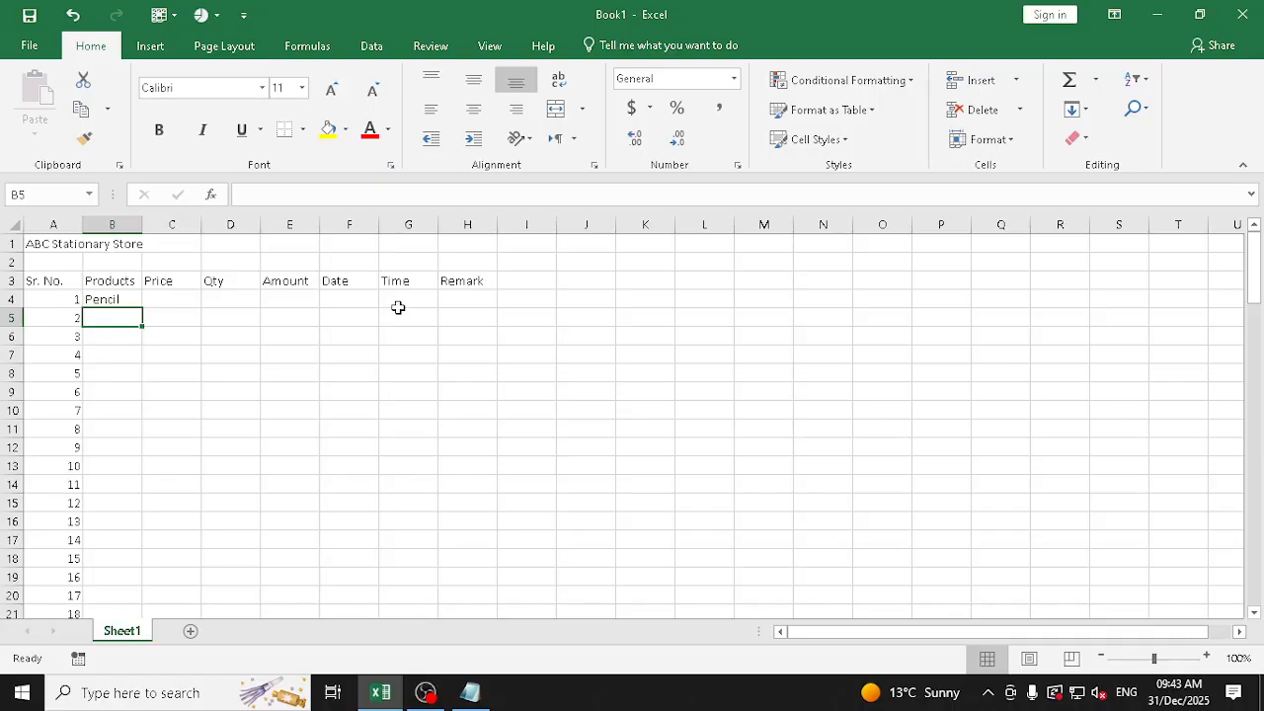
{"action": "type", "text": "P"}
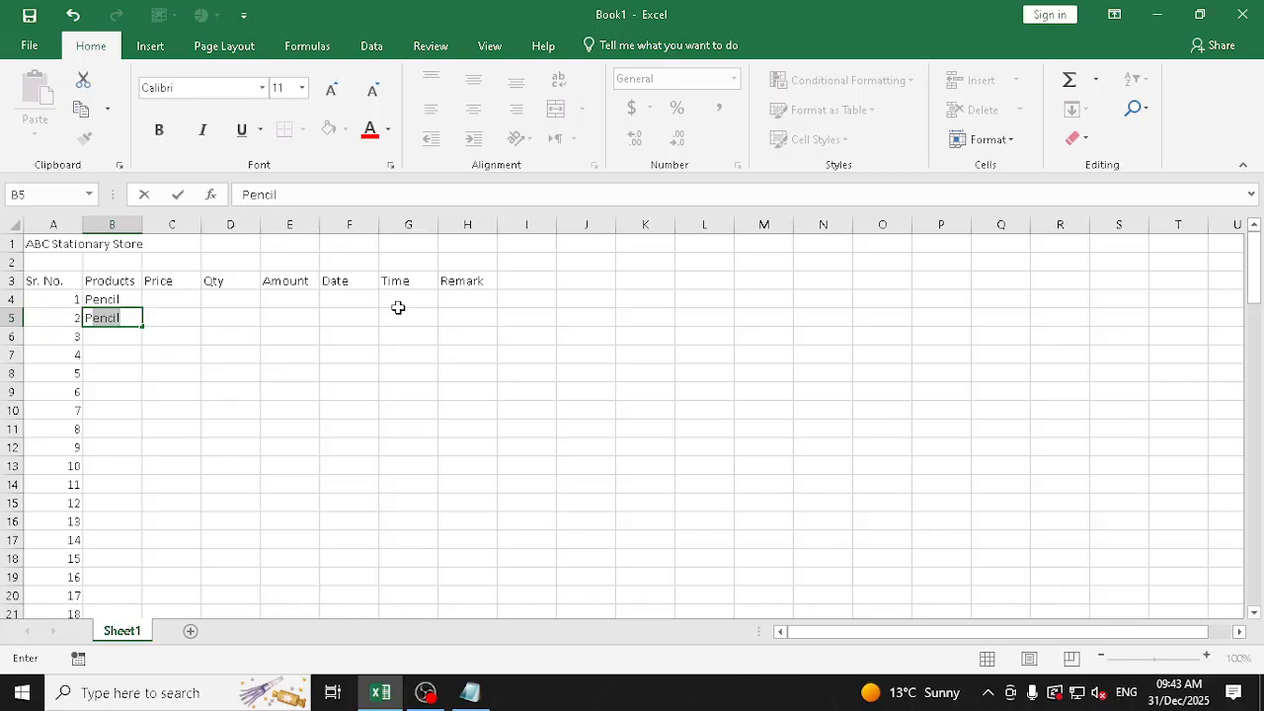
{"action": "type", "text": "enci"}
{"action": "key", "text": "BackSpace"}
{"action": "key", "text": "BackSpace"}
{"action": "key", "text": "Return"}
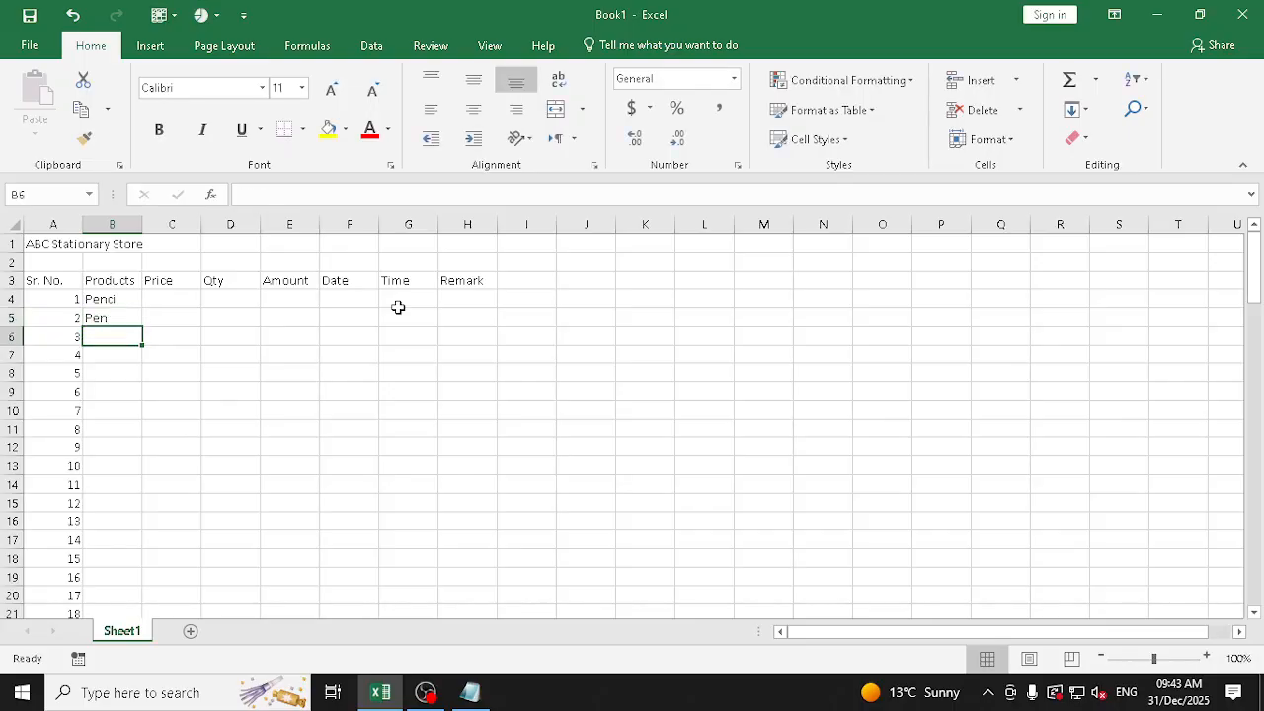
Enter Eraser as the third product in cell B6
{"action": "type", "text": "Pe"}
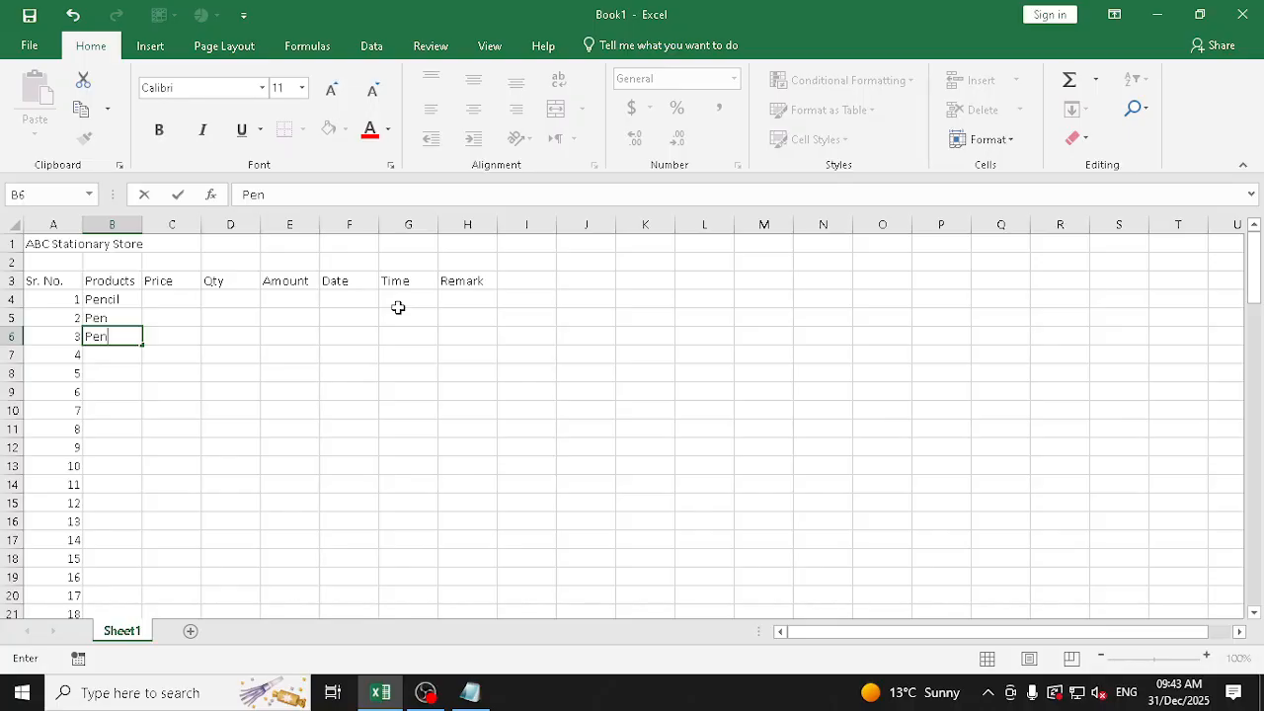
{"action": "type", "text": "ncil"}
{"action": "key", "text": "Escape"}
{"action": "type", "text": "Eraser"}
{"action": "key", "text": "Return"}
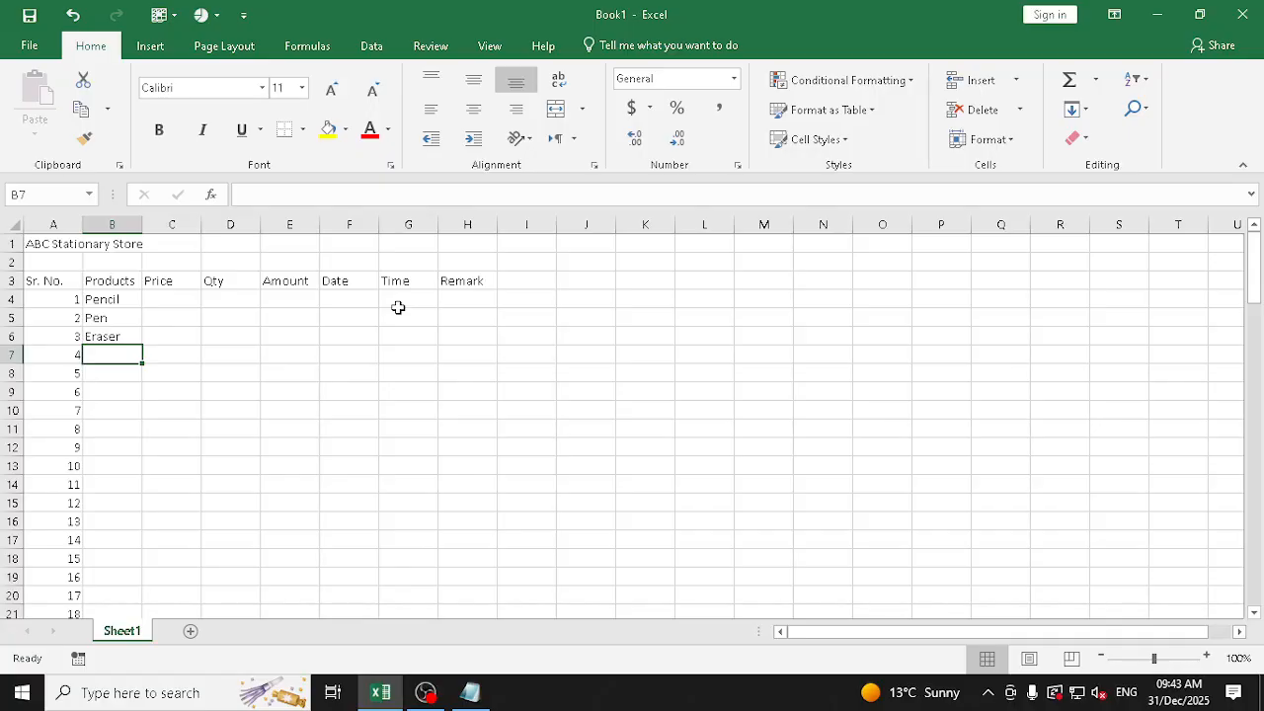
Enter Sharpner in cell B7 and Scale in cell B8 of the Products column
{"action": "type", "text": "Sharpner"}
{"action": "key", "text": "Return"}
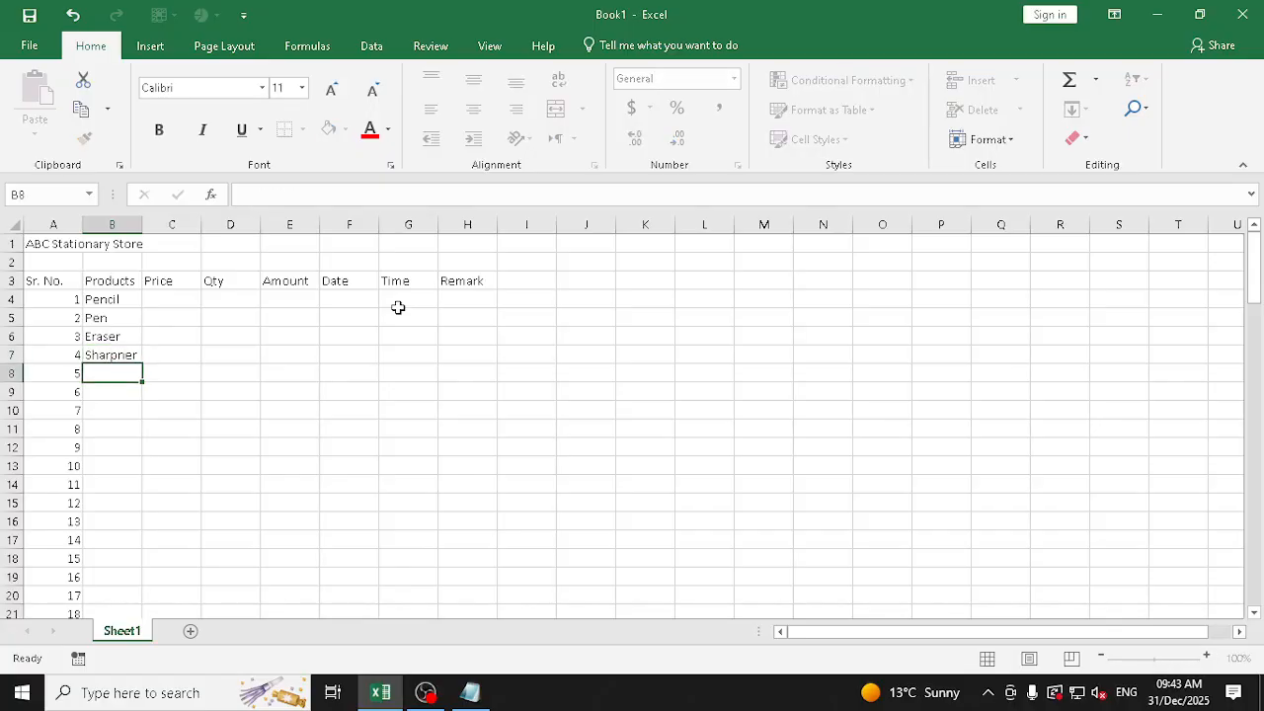
{"action": "type", "text": "Scale"}
{"action": "key", "text": "Return"}
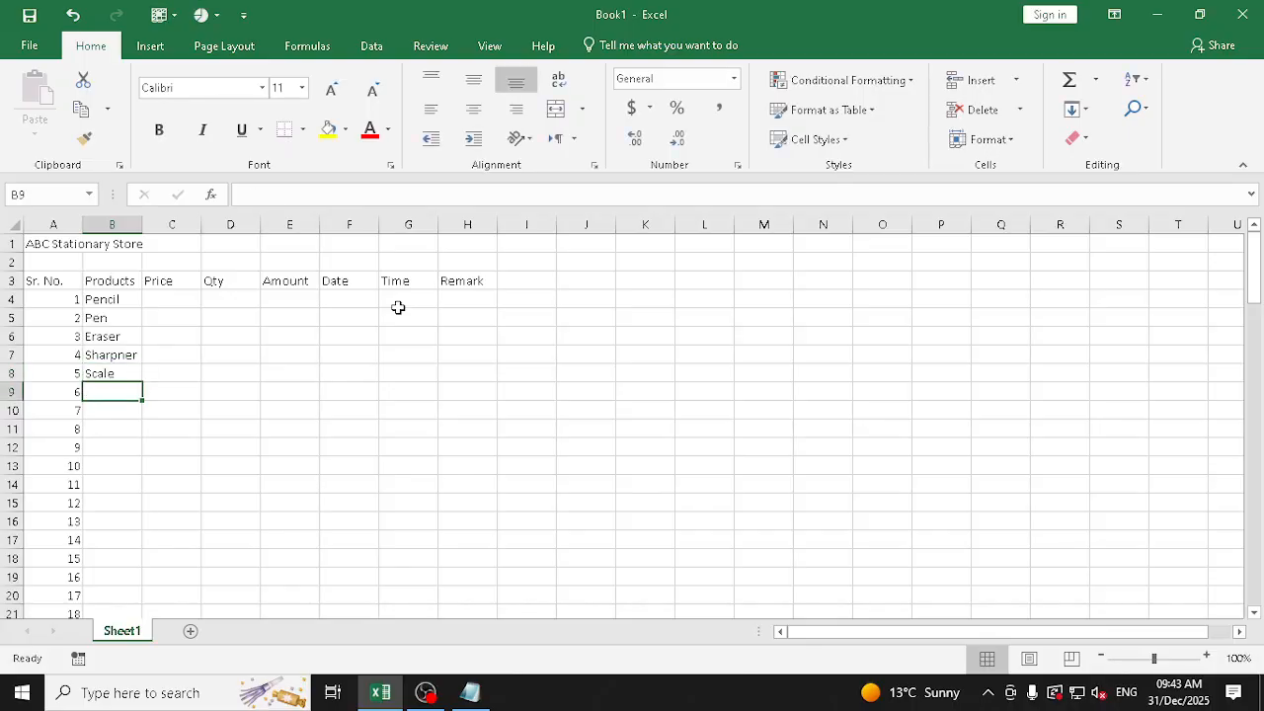
Enter Compass in cell B9 and School Bag in cell B10 of the Products column
{"action": "type", "text": "Com"}
{"action": "type", "text": "pa"}
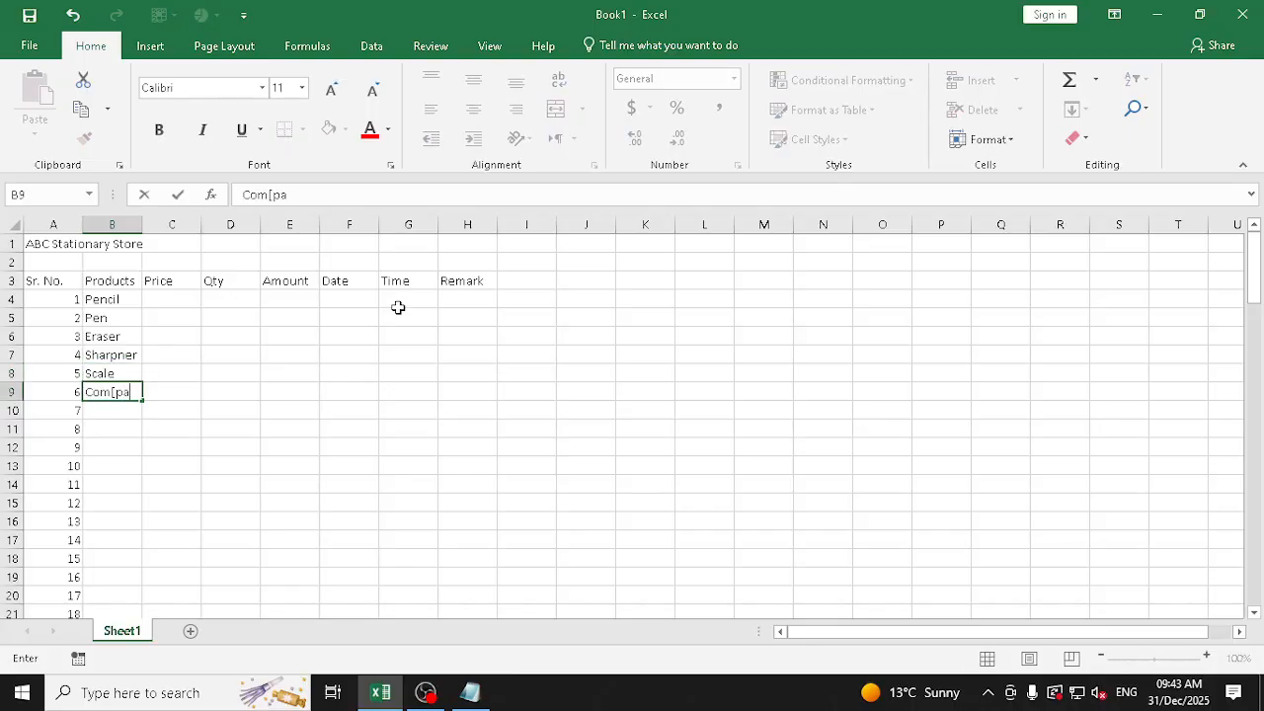
{"action": "key", "text": "BackSpace"}
{"action": "key", "text": "BackSpace"}
{"action": "type", "text": "pass"}
{"action": "key", "text": "Return"}
{"action": "type", "text": "Schoo"}
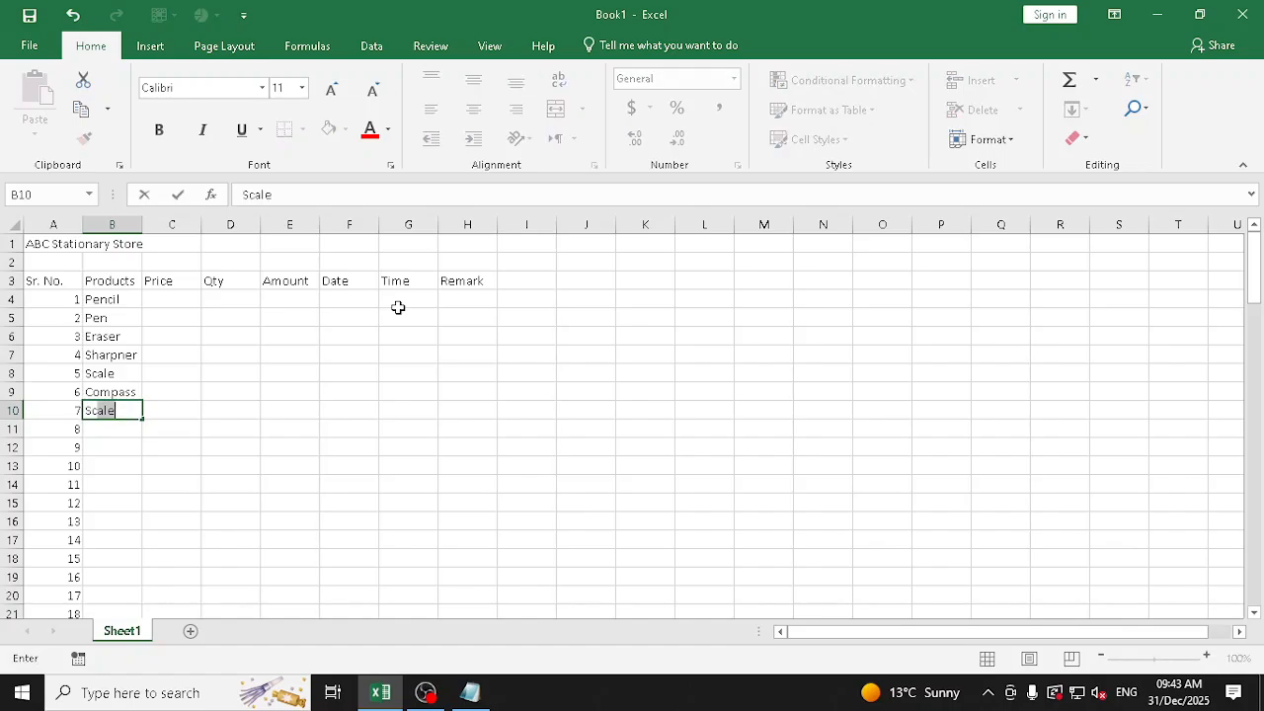
{"action": "type", "text": "l Bag"}
{"action": "key", "text": "Return"}
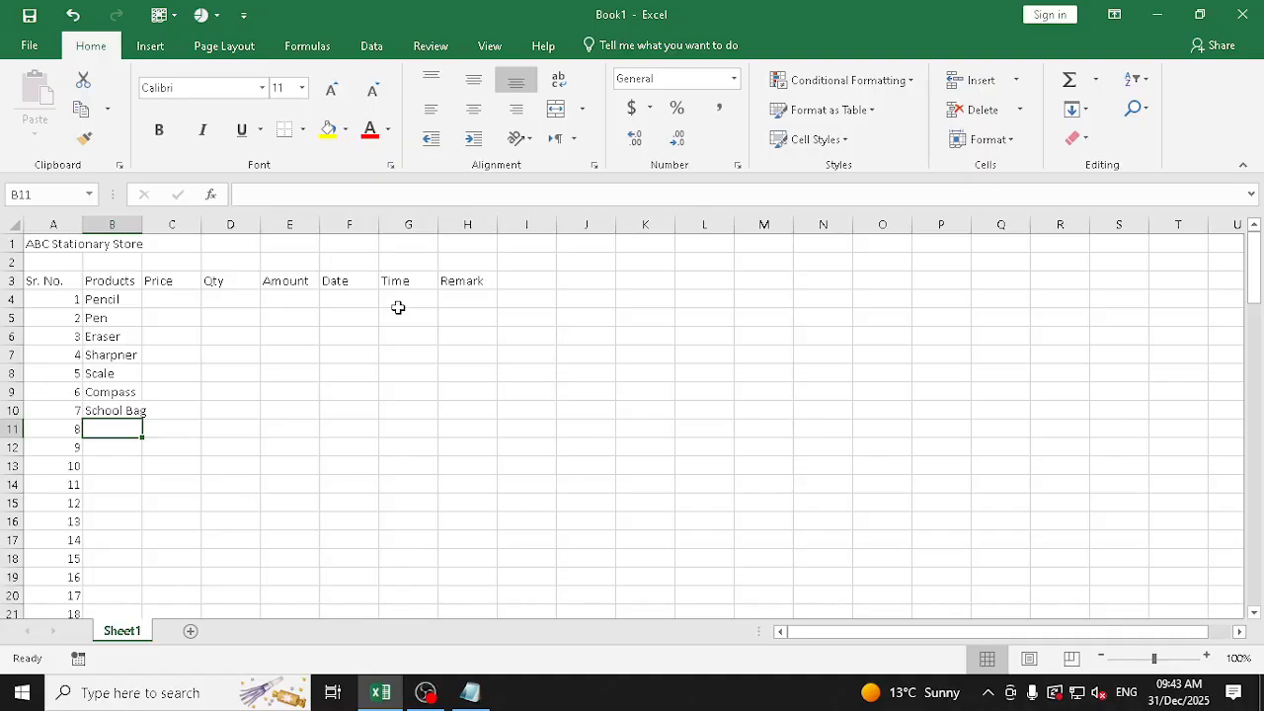
Enter Water Bottle as the eighth product in cell B11
{"action": "type", "text": "Water Boitt"}
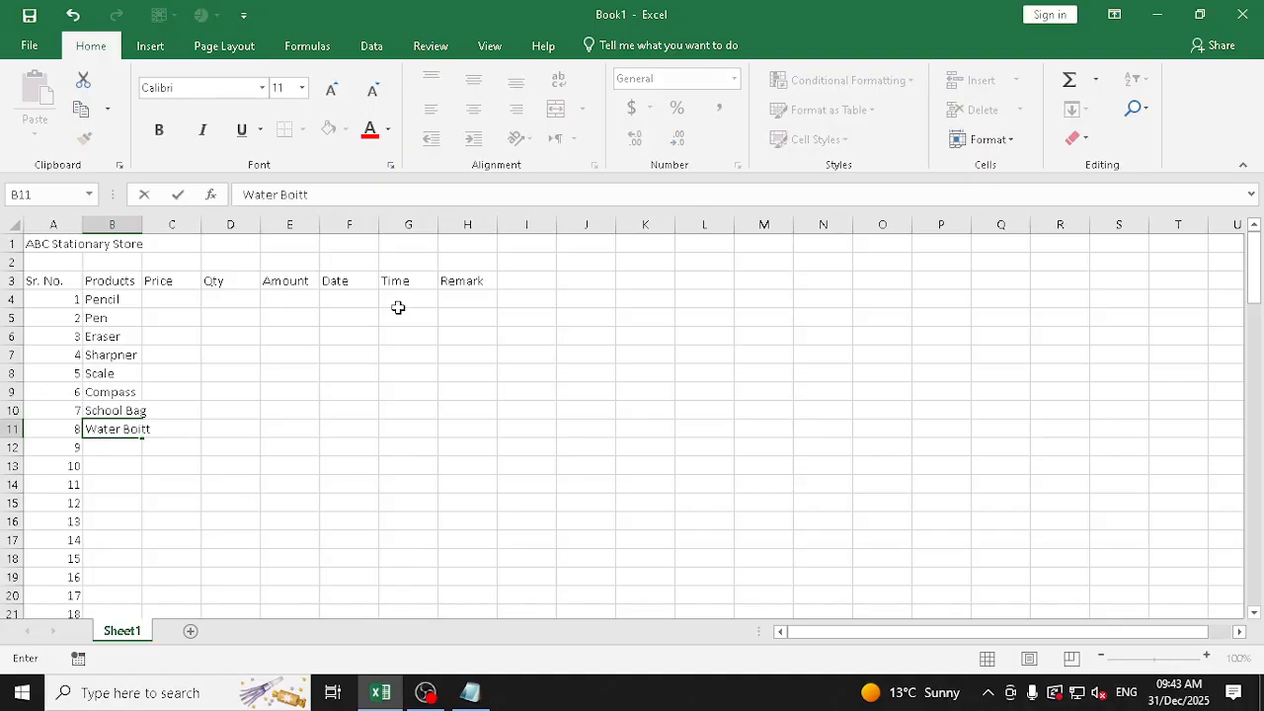
{"action": "key", "text": "BackSpace"}
{"action": "key", "text": "BackSpace"}
{"action": "key", "text": "BackSpace"}
{"action": "type", "text": "ottle"}
{"action": "key", "text": "Return"}
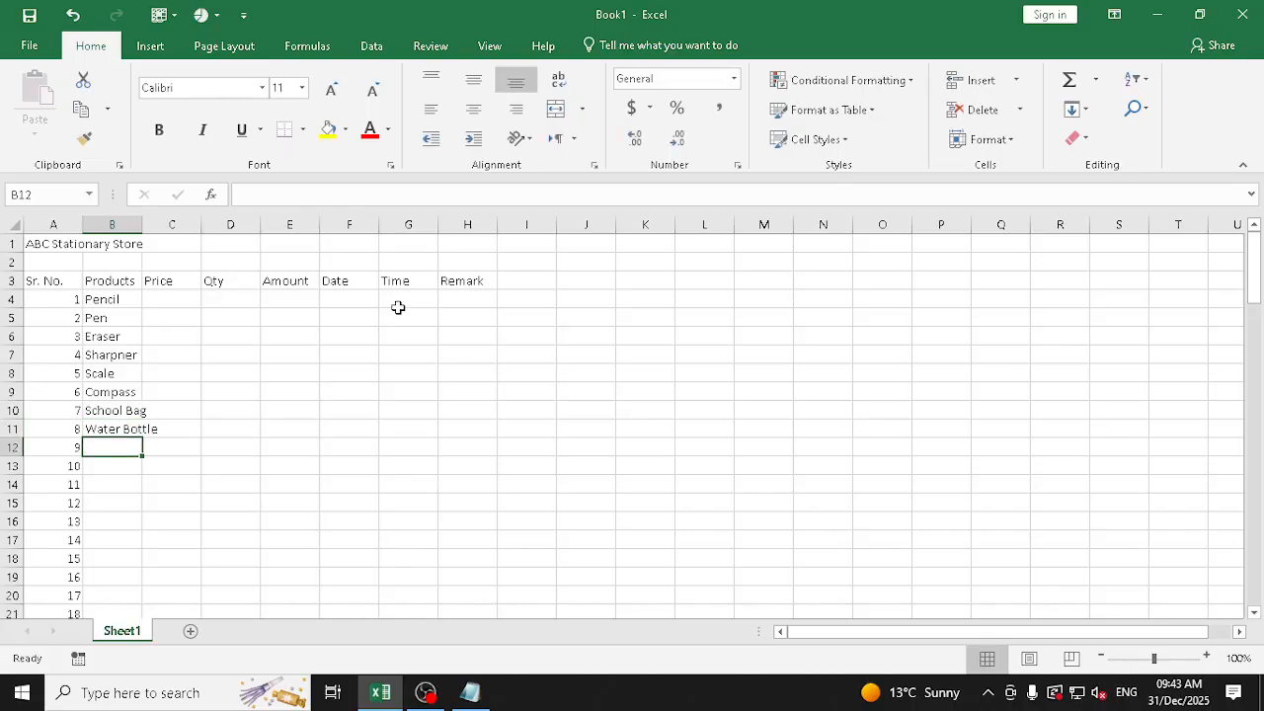
Enter Water Colour in cell B12 and Pastel Colour in cell B13 of the Products column
{"action": "type", "text": "Water Colo"}
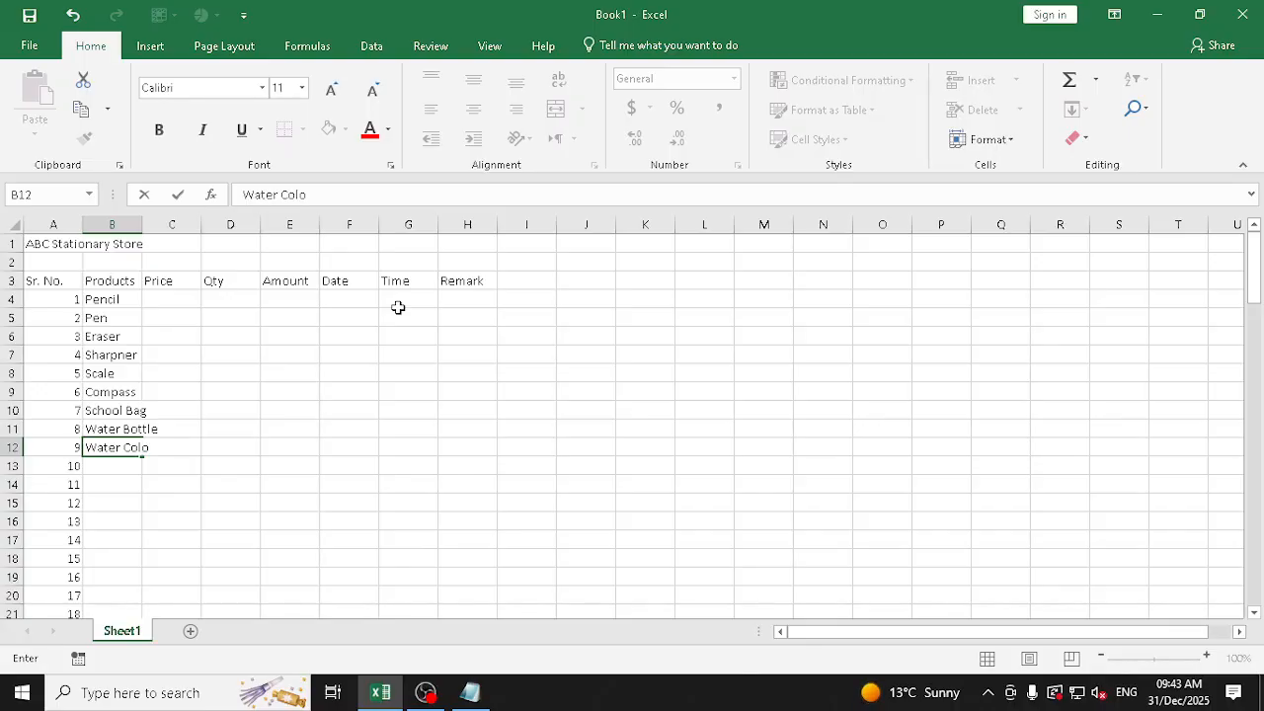
{"action": "type", "text": "ur"}
{"action": "key", "text": "Return"}
{"action": "type", "text": "Paste"}
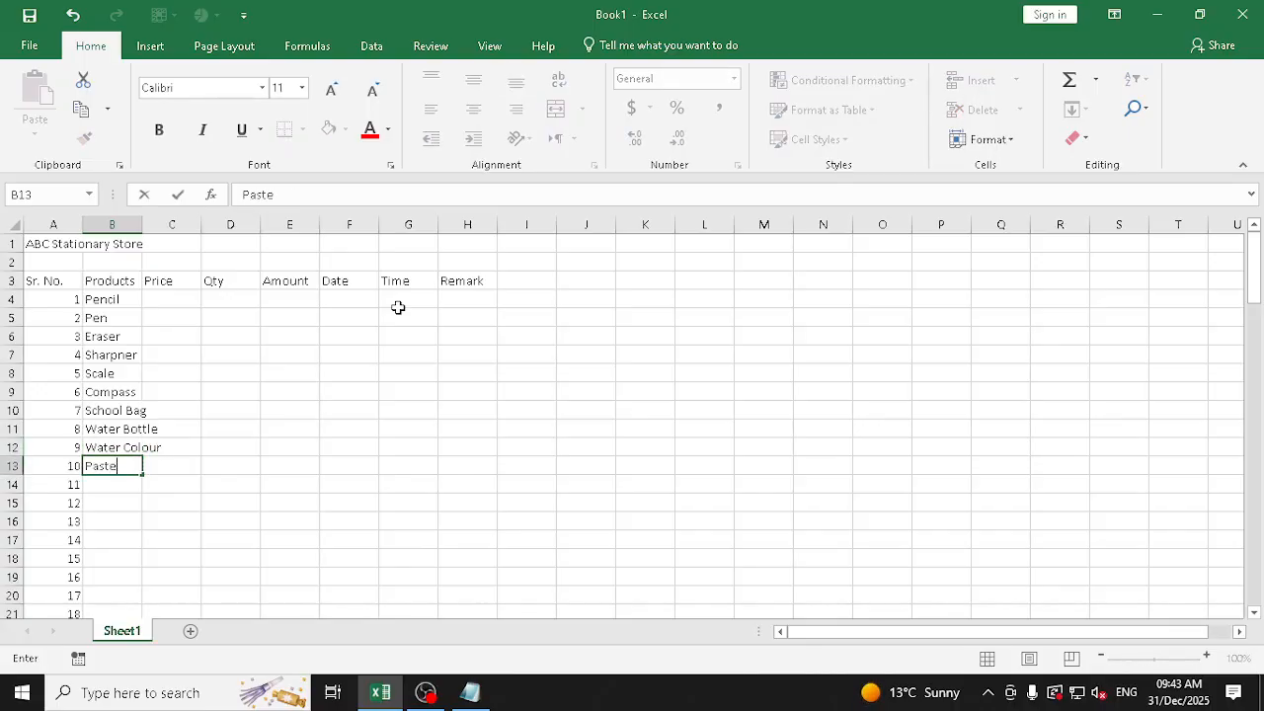
{"action": "type", "text": "l Colour"}
{"action": "key", "text": "Return"}
Enter Drawing Book as the eleventh product in cell B14, and return to the first product in B4
{"action": "type", "text": "D"}
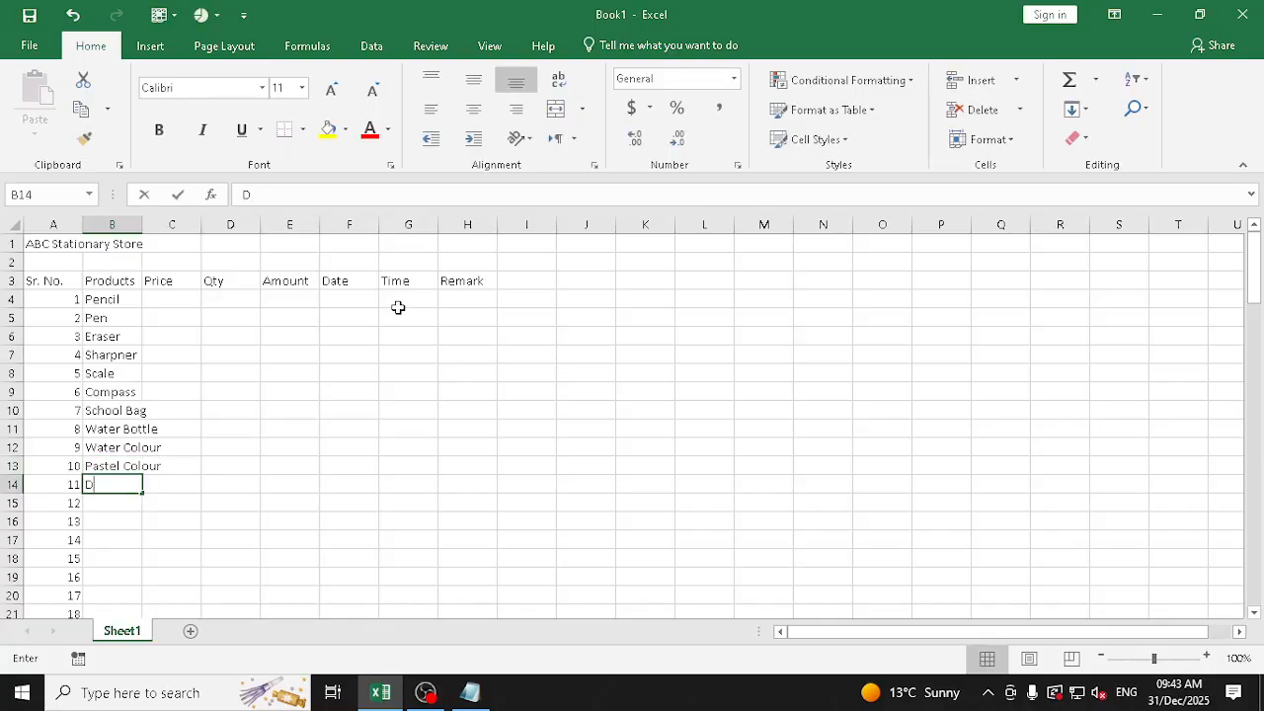
{"action": "type", "text": "rawing Book"}
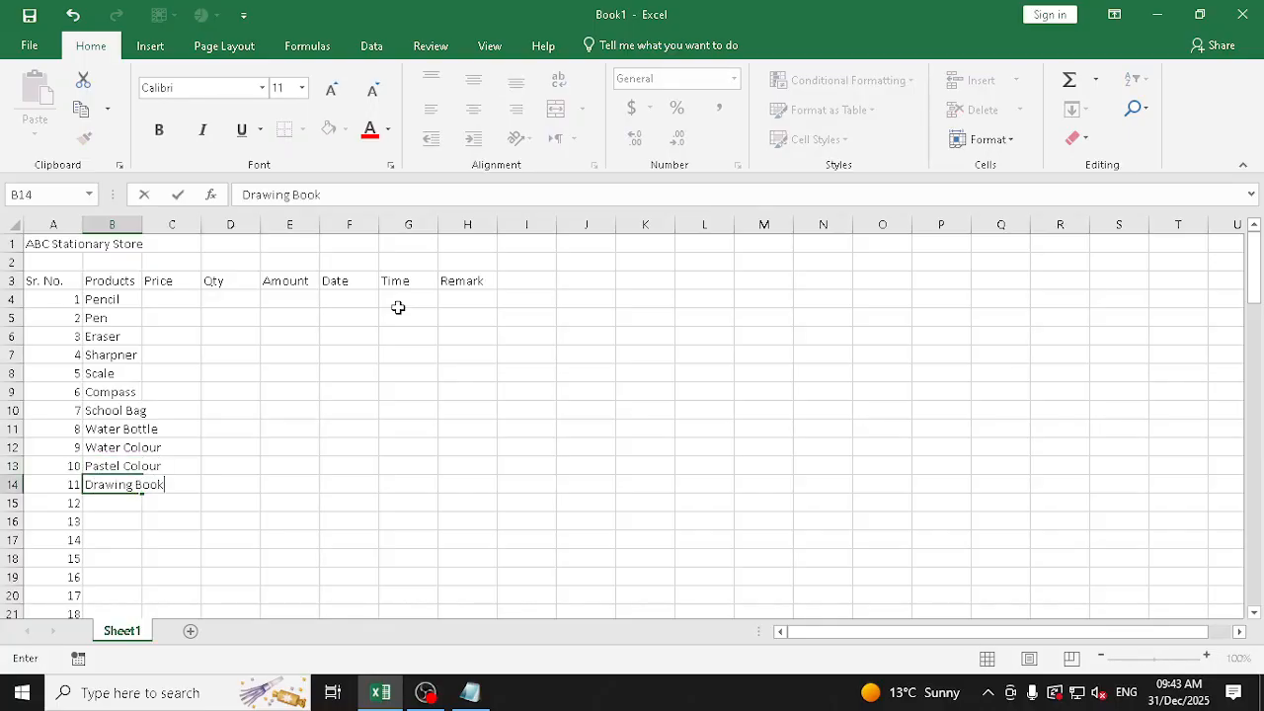
{"action": "key", "text": "Return"}
{"action": "key", "text": "Up"}
{"action": "key", "text": "Up"}
{"action": "key", "text": "Up"}
{"action": "key", "text": "Up"}
{"action": "key", "text": "Up"}
{"action": "key", "text": "Up"}
{"action": "key", "text": "Up"}
{"action": "key", "text": "Up"}
{"action": "key", "text": "Up"}
{"action": "key", "text": "Up"}
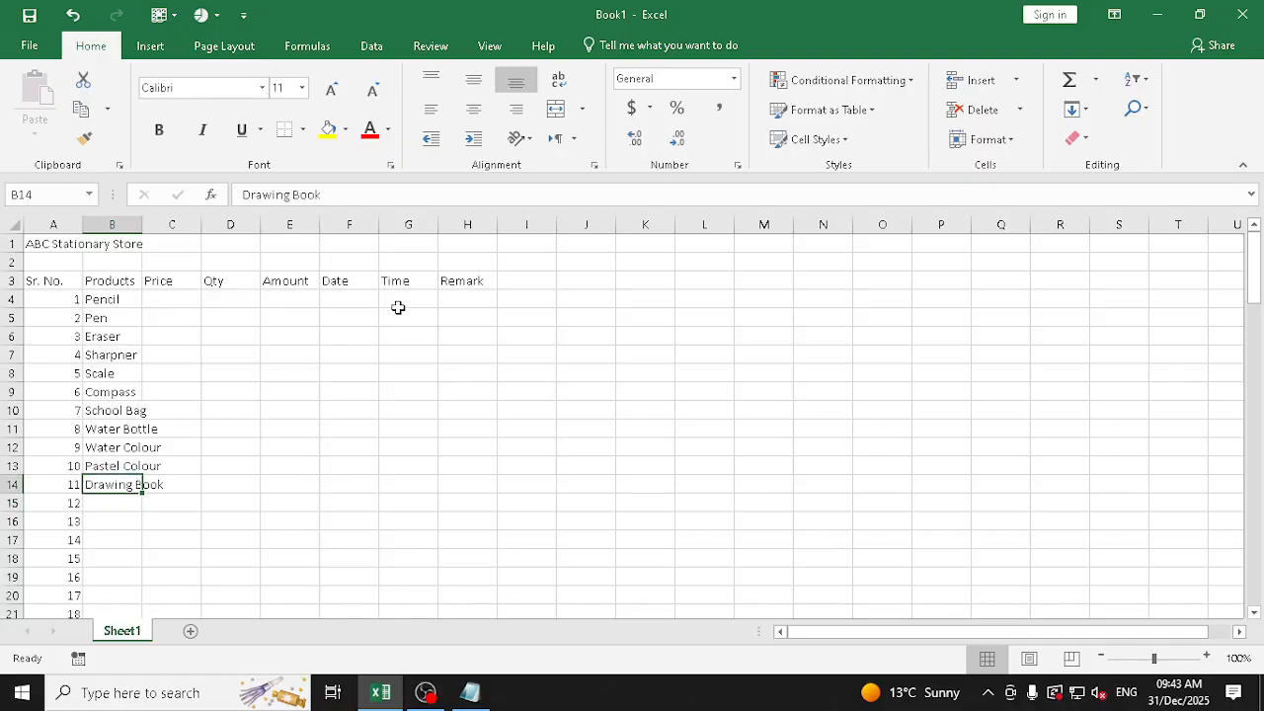
{"action": "key", "text": "Up"}
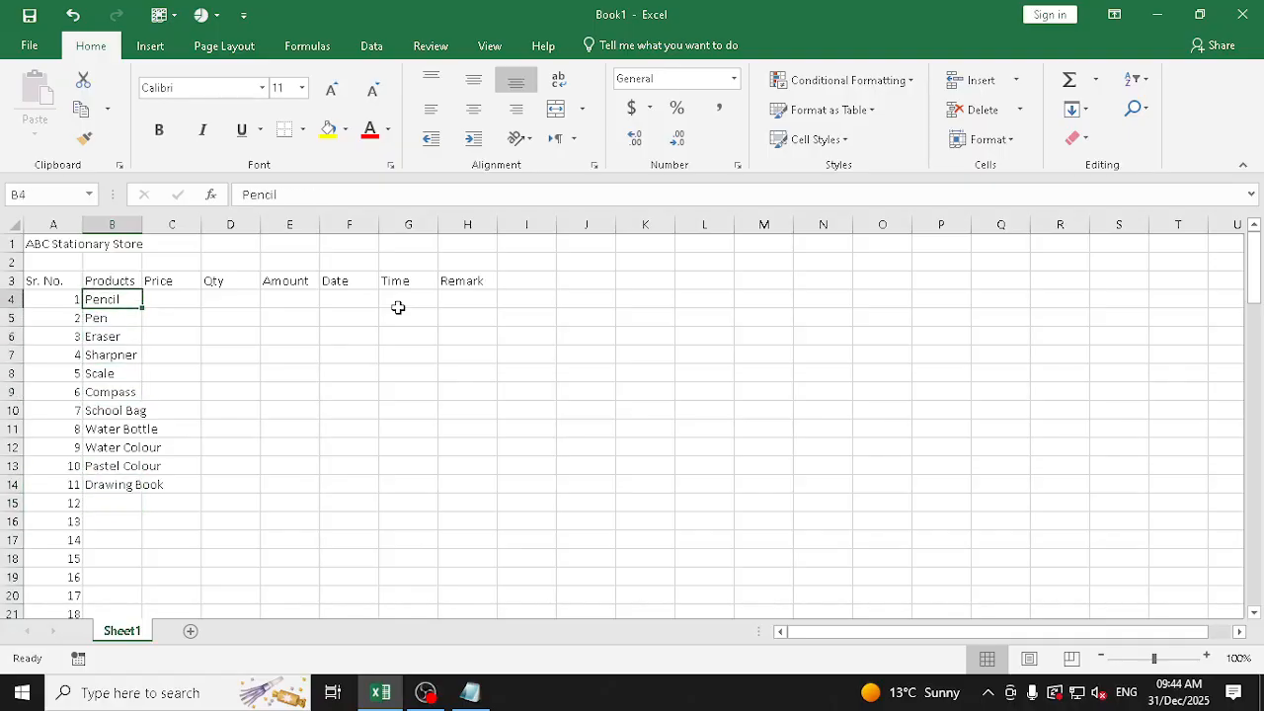
Fill the eleven product names from B4:B14 down alongside all the serial numbers, and undo the fill
{"action": "key", "text": "shift+Down"}
{"action": "key", "text": "shift+Down"}
{"action": "key", "text": "shift+Down"}
{"action": "key", "text": "shift+Down"}
{"action": "key", "text": "shift+Down"}
{"action": "key", "text": "shift+Down"}
{"action": "key", "text": "shift+Down"}
{"action": "key", "text": "shift+Down"}
{"action": "key", "text": "shift+Down"}
{"action": "key", "text": "shift+Down"}
{"action": "key", "text": "shift+Down"}
{"action": "key", "text": "shift+Up"}
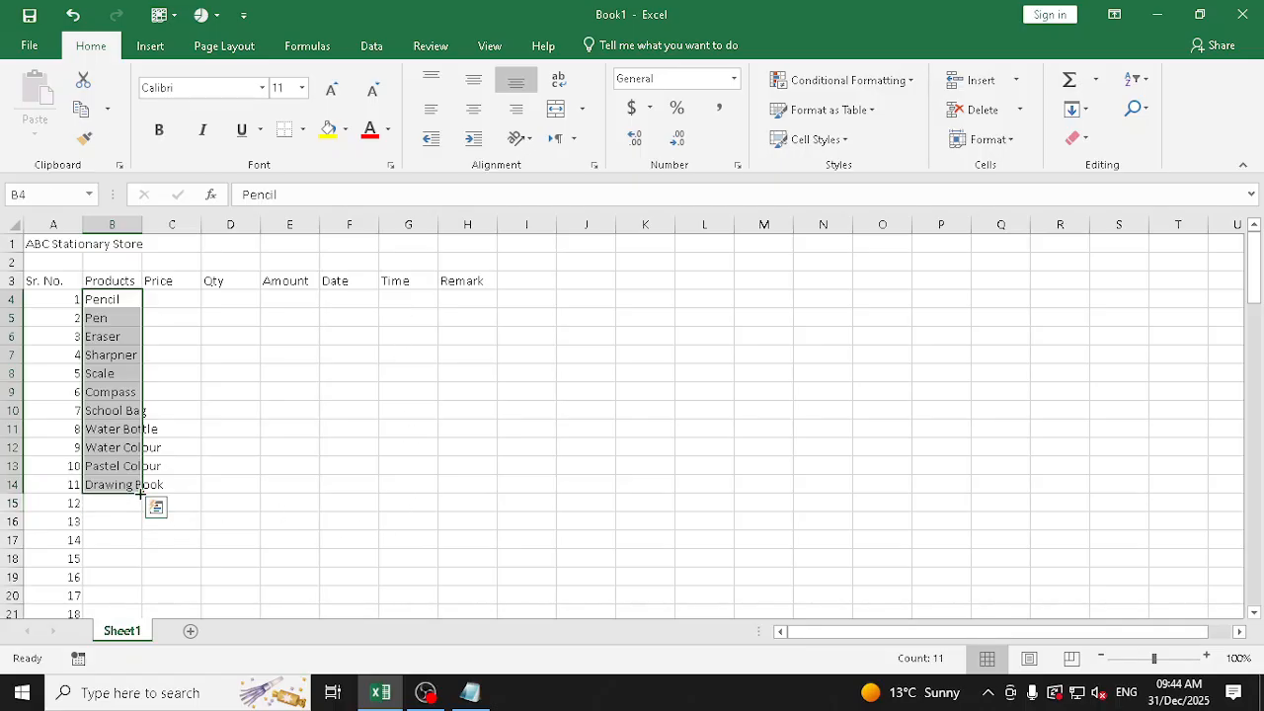
{"action": "left_click_drag", "start_coordinate": [143, 493], "coordinate": [154, 604]}
{"action": "scroll", "coordinate": [234, 408], "scroll_direction": "up", "scroll_amount": 8}
{"action": "scroll", "coordinate": [172, 302], "scroll_direction": "up", "scroll_amount": 15}
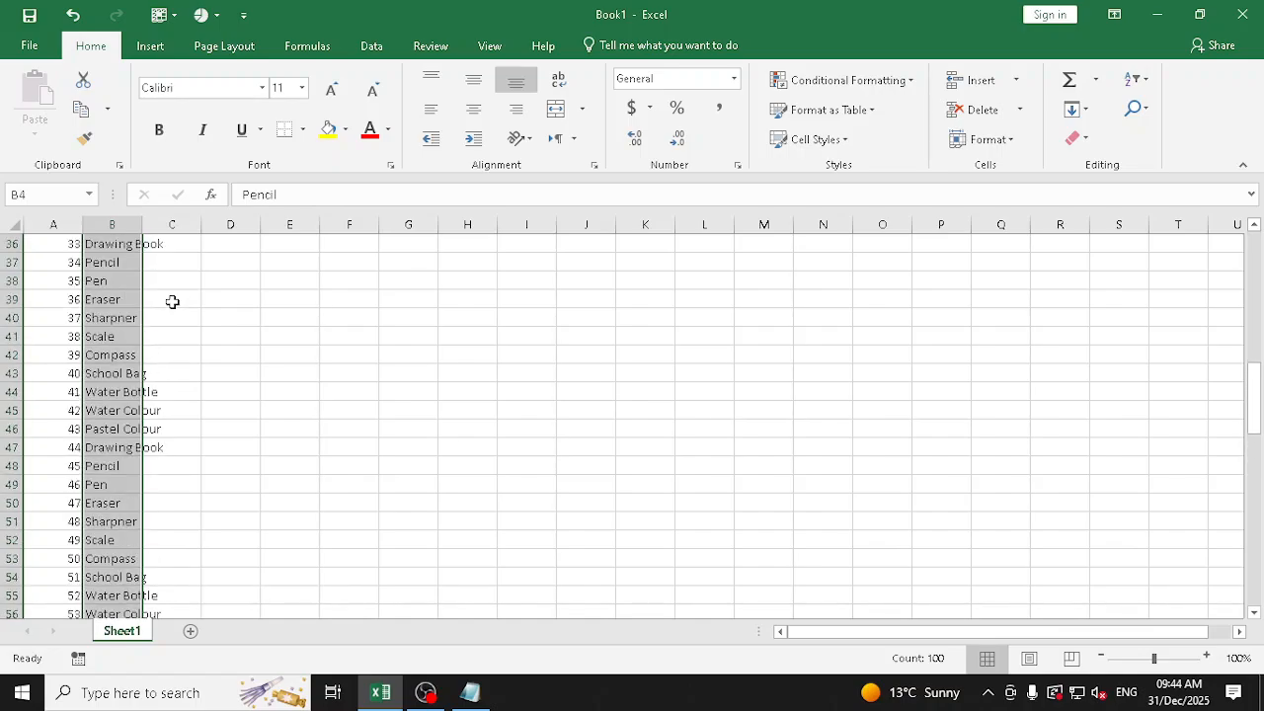
{"action": "scroll", "coordinate": [149, 273], "scroll_direction": "up", "scroll_amount": 5}
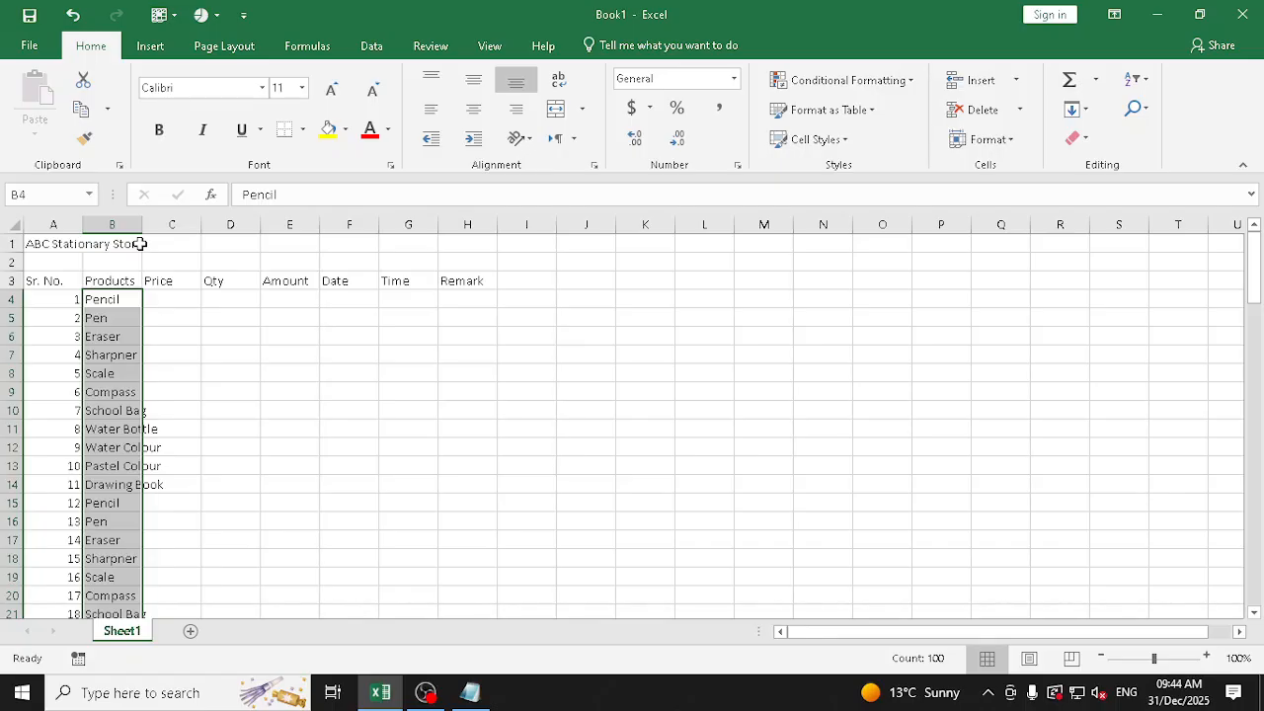
{"action": "key", "text": "ctrl+z"}
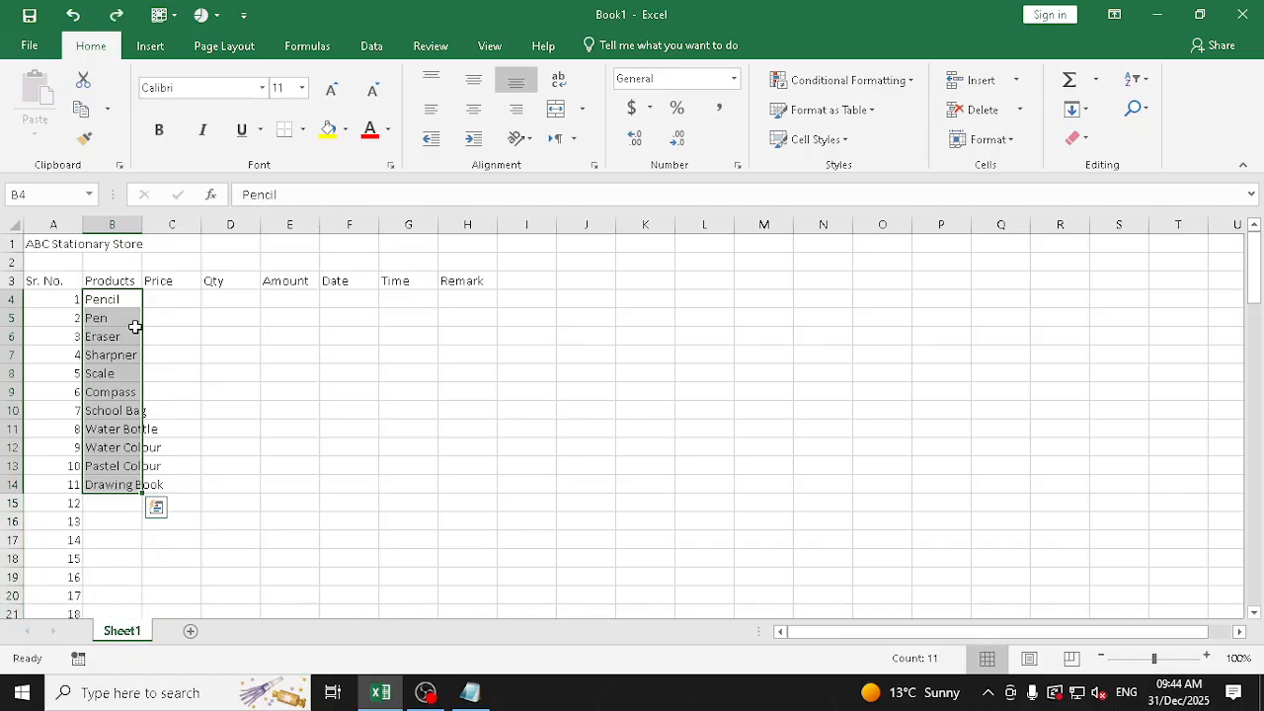
Fill the product list down column B again and widen the column by hand, and undo both changes
{"action": "mouse_move", "coordinate": [130, 299]}
{"action": "left_mouse_down"}
{"action": "mouse_move", "coordinate": [130, 484]}
{"action": "mouse_move", "coordinate": [146, 492]}
{"action": "mouse_move", "coordinate": [148, 577]}
{"action": "mouse_move", "coordinate": [151, 494]}
{"action": "mouse_move", "coordinate": [141, 707]}
{"action": "mouse_move", "coordinate": [142, 593]}
{"action": "left_mouse_up"}
{"action": "scroll", "coordinate": [161, 417], "scroll_direction": "up", "scroll_amount": 18}
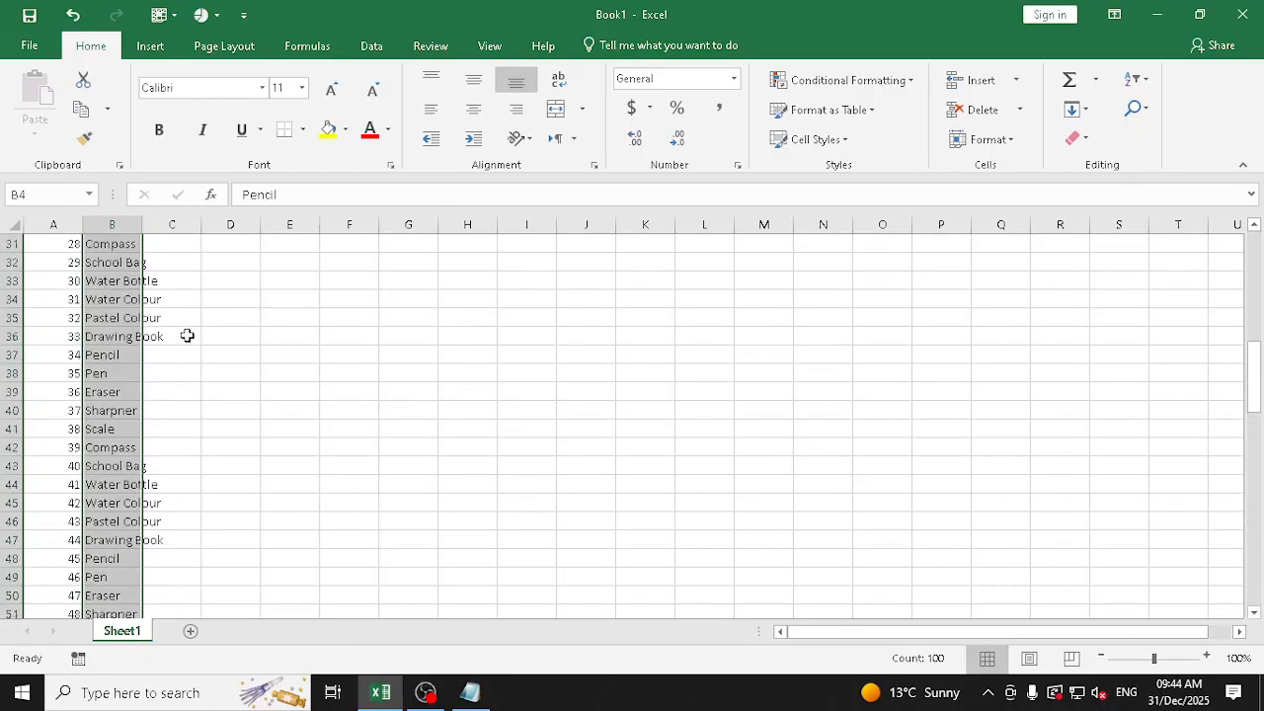
{"action": "scroll", "coordinate": [183, 328], "scroll_direction": "up", "scroll_amount": 10}
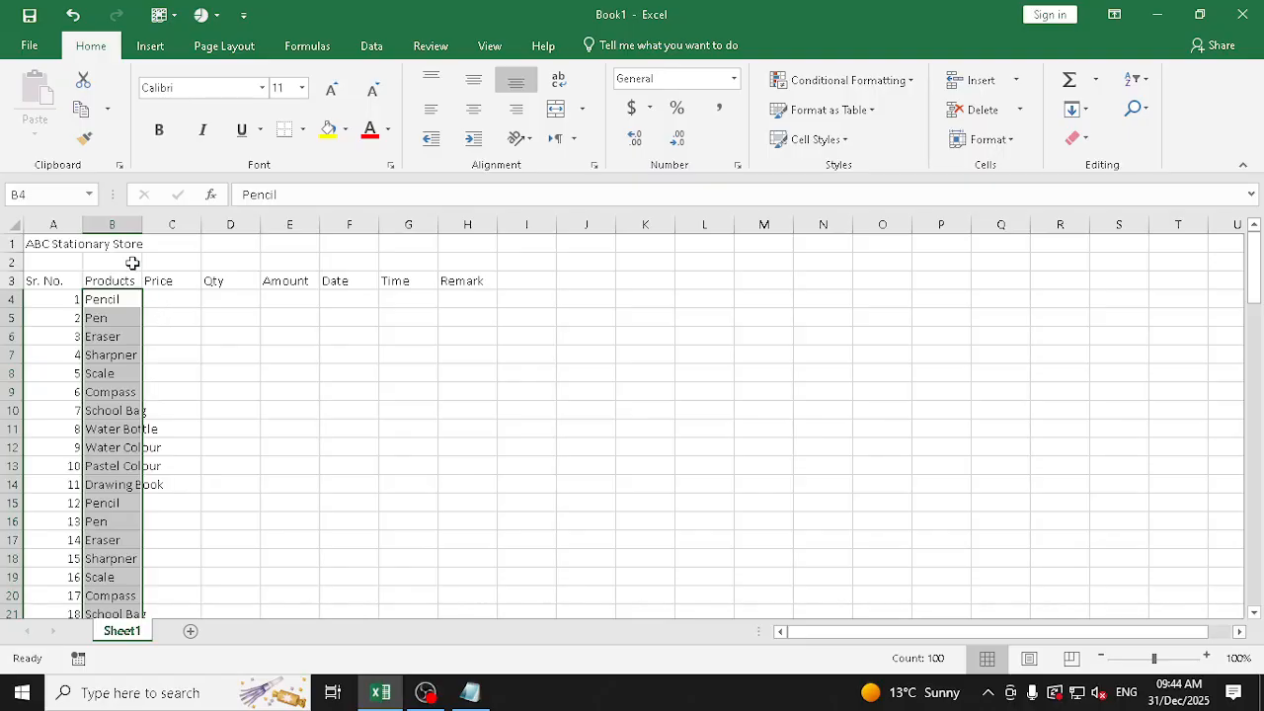
{"action": "left_click_drag", "start_coordinate": [144, 223], "coordinate": [181, 224]}
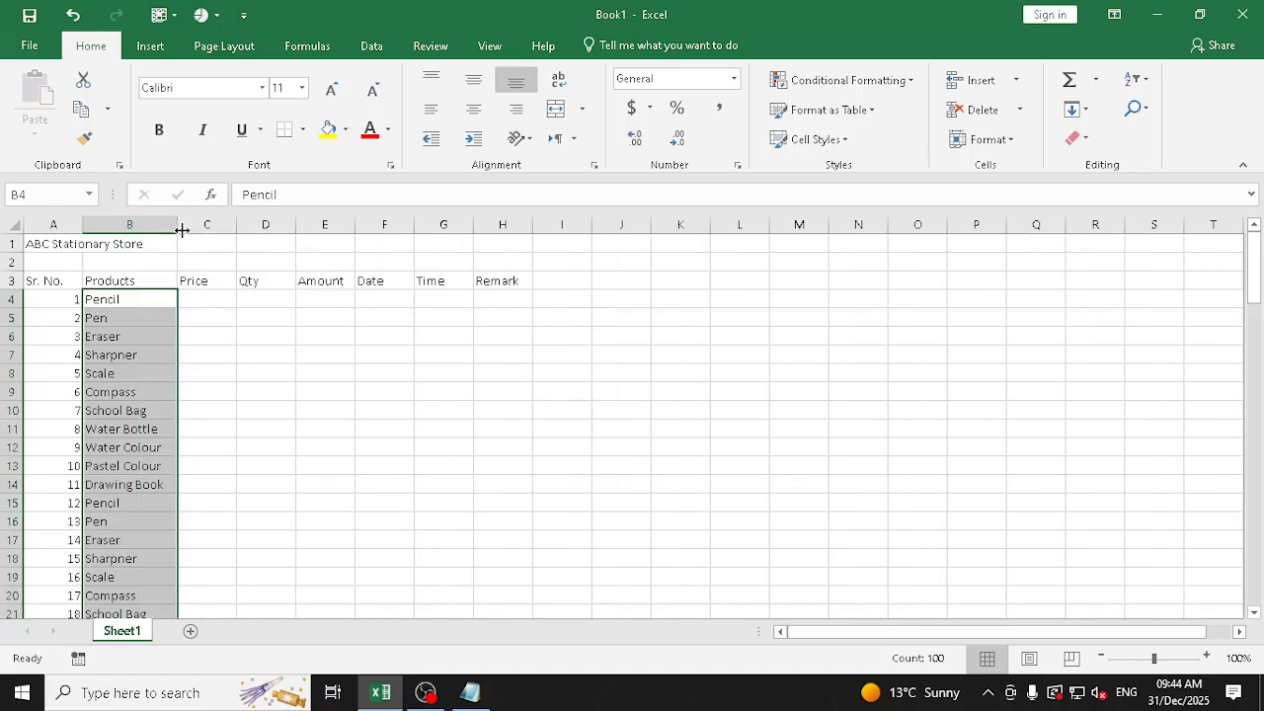
{"action": "key", "text": "ctrl+z"}
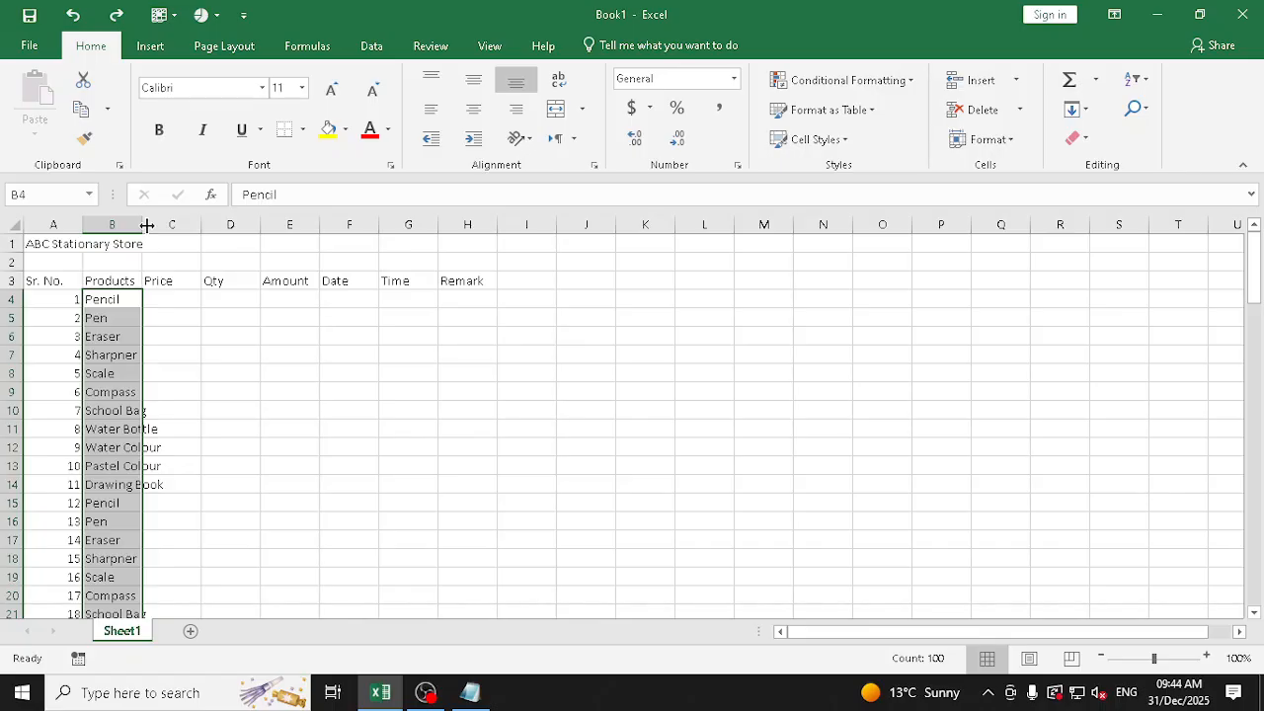
{"action": "key", "text": "ctrl+z"}
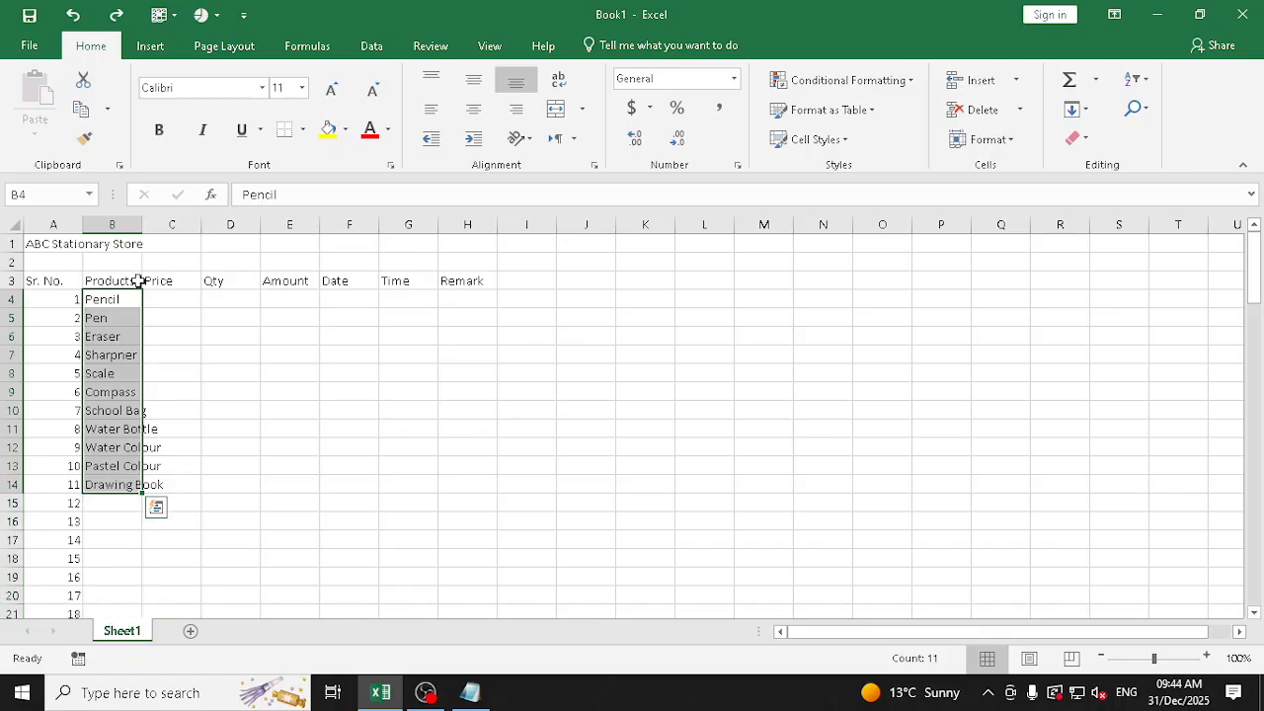
Copy Pencil alone from B4 down to B17, view its fill options, and undo back to the full product list
{"action": "left_click_drag", "start_coordinate": [133, 299], "coordinate": [145, 495]}
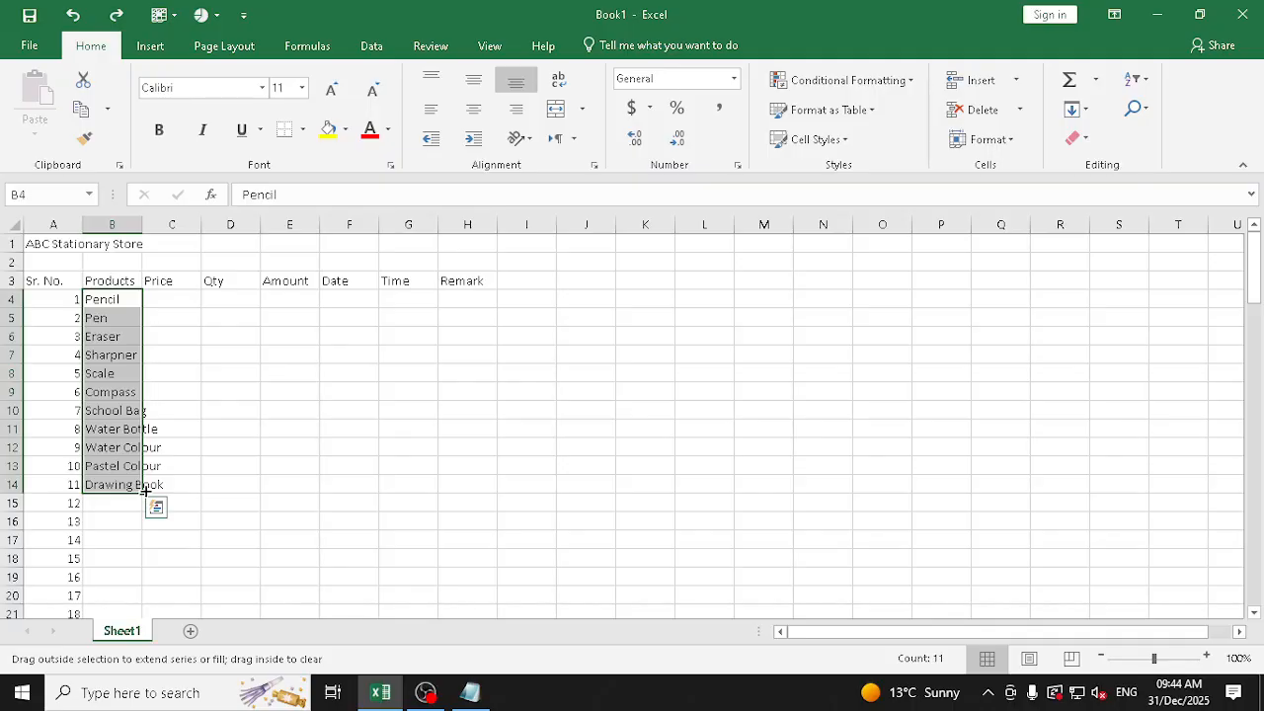
{"action": "mouse_move", "coordinate": [144, 490]}
{"action": "left_mouse_down"}
{"action": "mouse_move", "coordinate": [140, 308]}
{"action": "mouse_move", "coordinate": [144, 553]}
{"action": "left_mouse_up"}
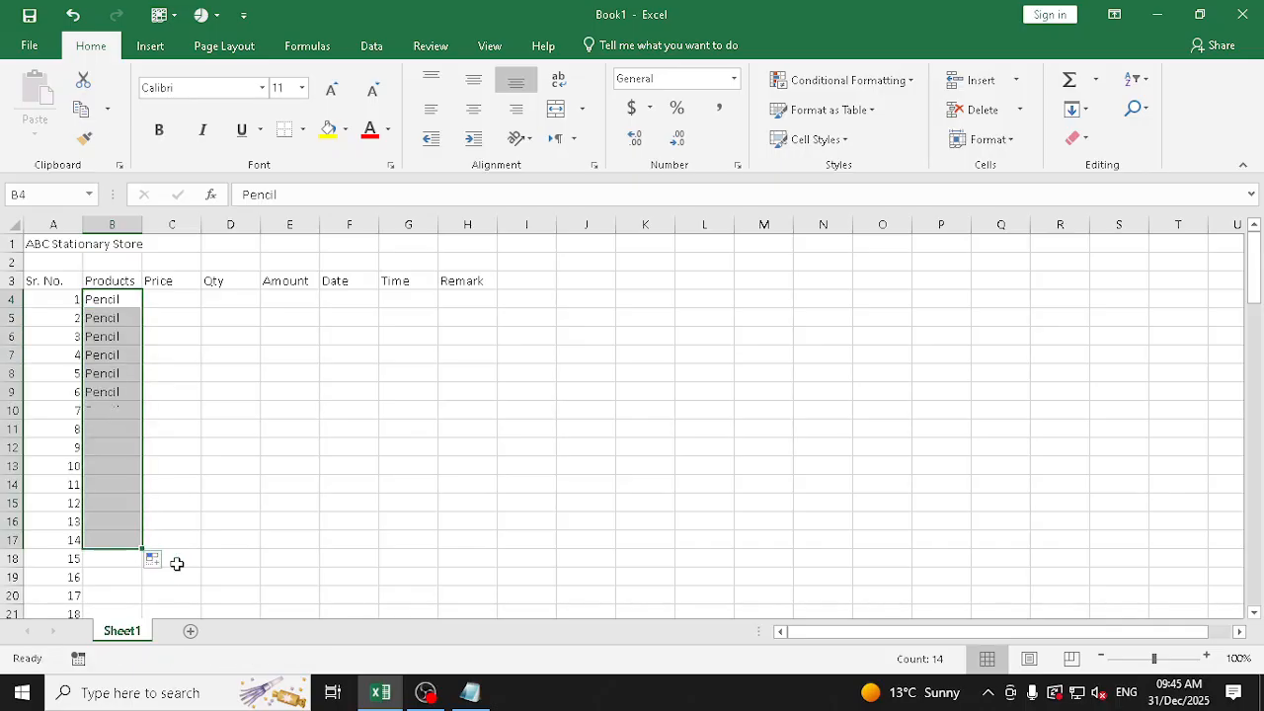
{"action": "left_click", "coordinate": [153, 561]}
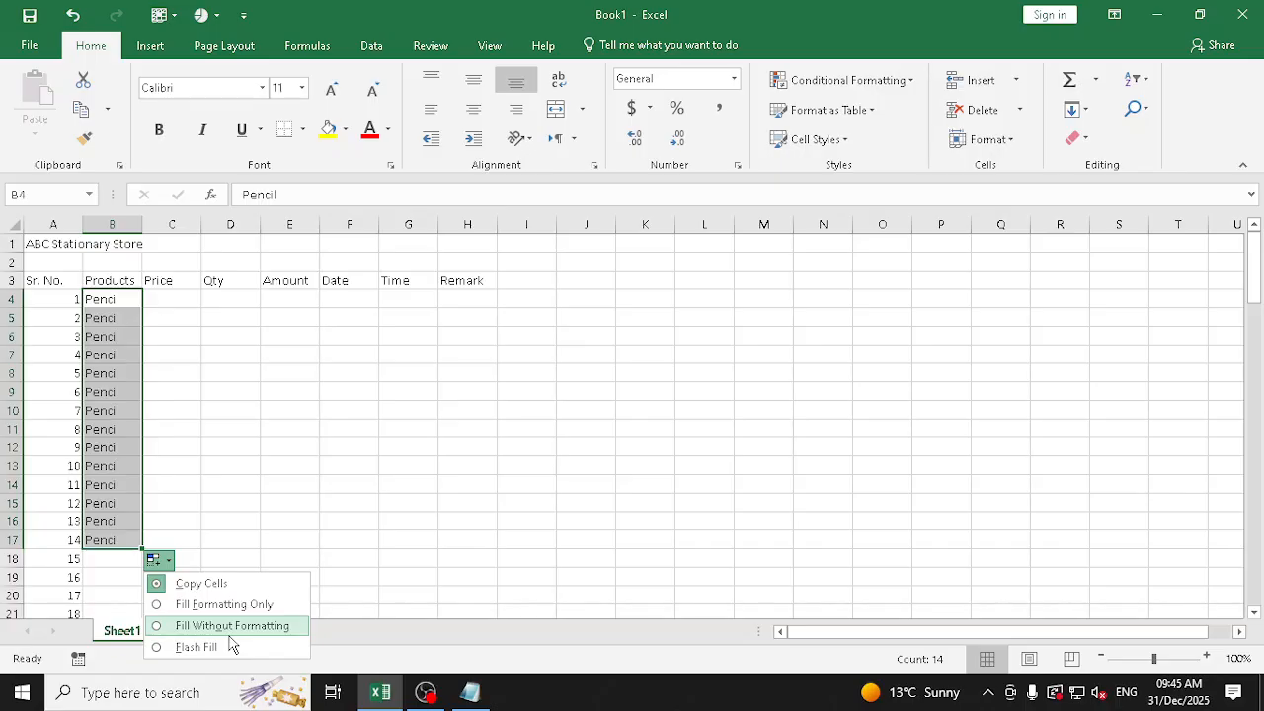
{"action": "key", "text": "ctrl+z"}
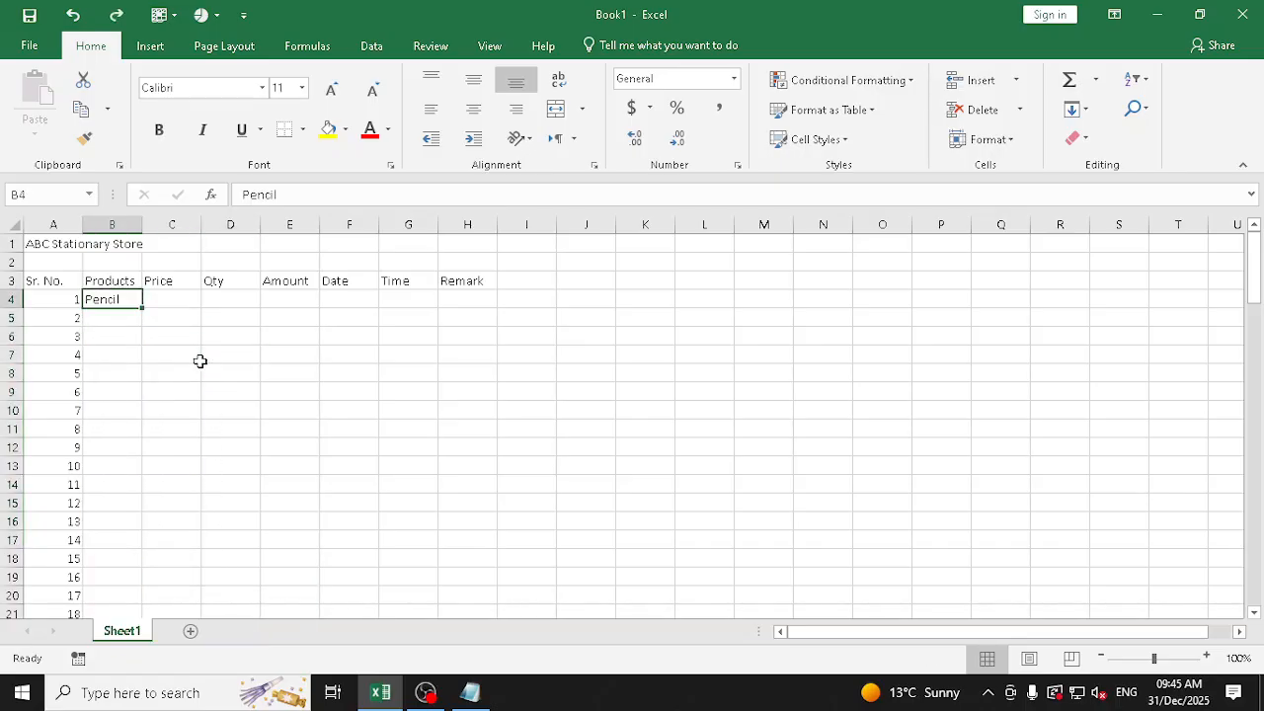
{"action": "key", "text": "ctrl+z"}
Fill the product names from B4:B14 down the Products column to the last serial number
{"action": "left_click_drag", "start_coordinate": [120, 299], "coordinate": [122, 473]}
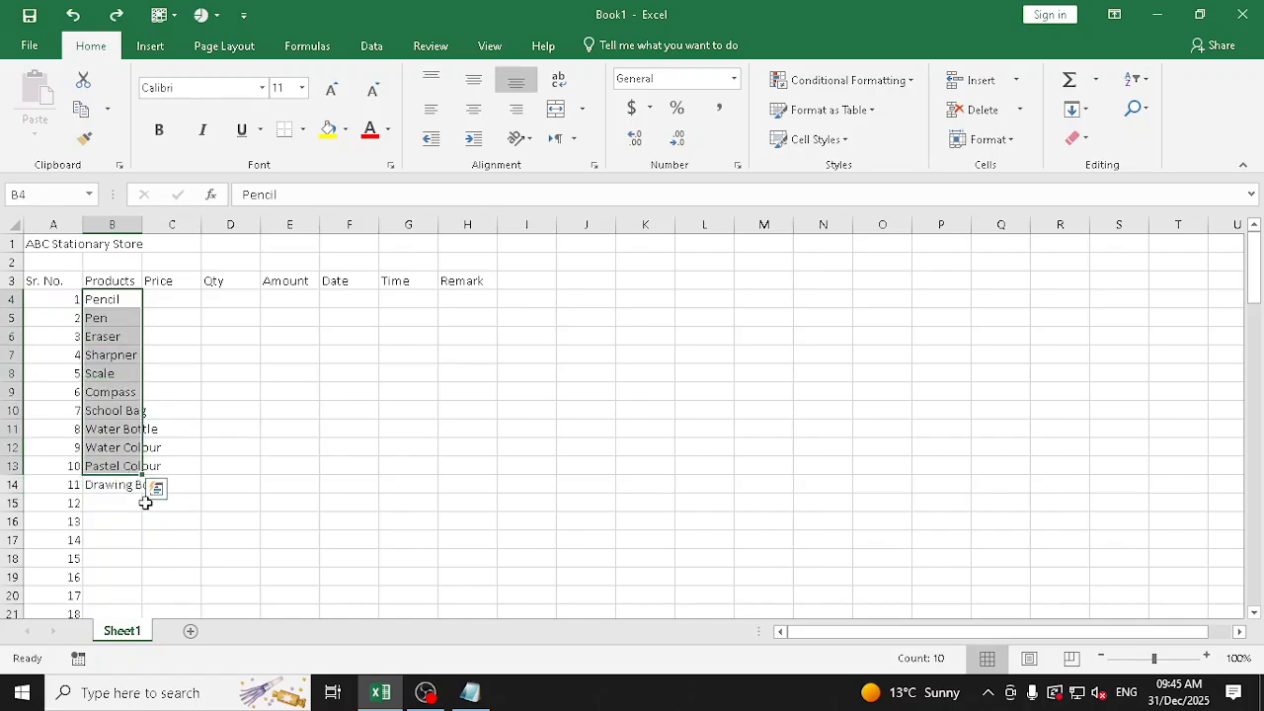
{"action": "mouse_move", "coordinate": [108, 299]}
{"action": "left_mouse_down"}
{"action": "mouse_move", "coordinate": [115, 489]}
{"action": "mouse_move", "coordinate": [147, 499]}
{"action": "mouse_move", "coordinate": [148, 683]}
{"action": "mouse_move", "coordinate": [148, 597]}
{"action": "left_mouse_up"}
{"action": "scroll", "coordinate": [213, 456], "scroll_direction": "up", "scroll_amount": 3}
{"action": "scroll", "coordinate": [213, 456], "scroll_direction": "up", "scroll_amount": 20}
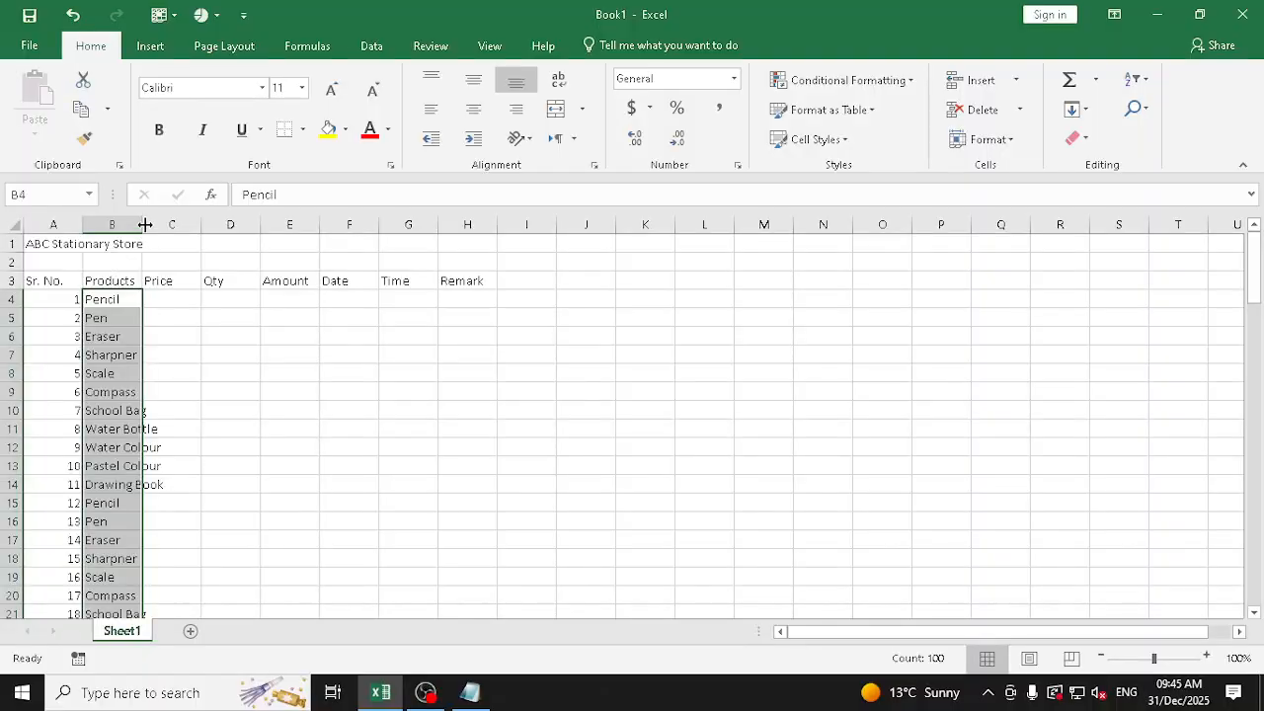
AutoFit the width of column B to its product names
{"action": "left_click", "coordinate": [112, 225]}
{"action": "right_click", "coordinate": [116, 228]}
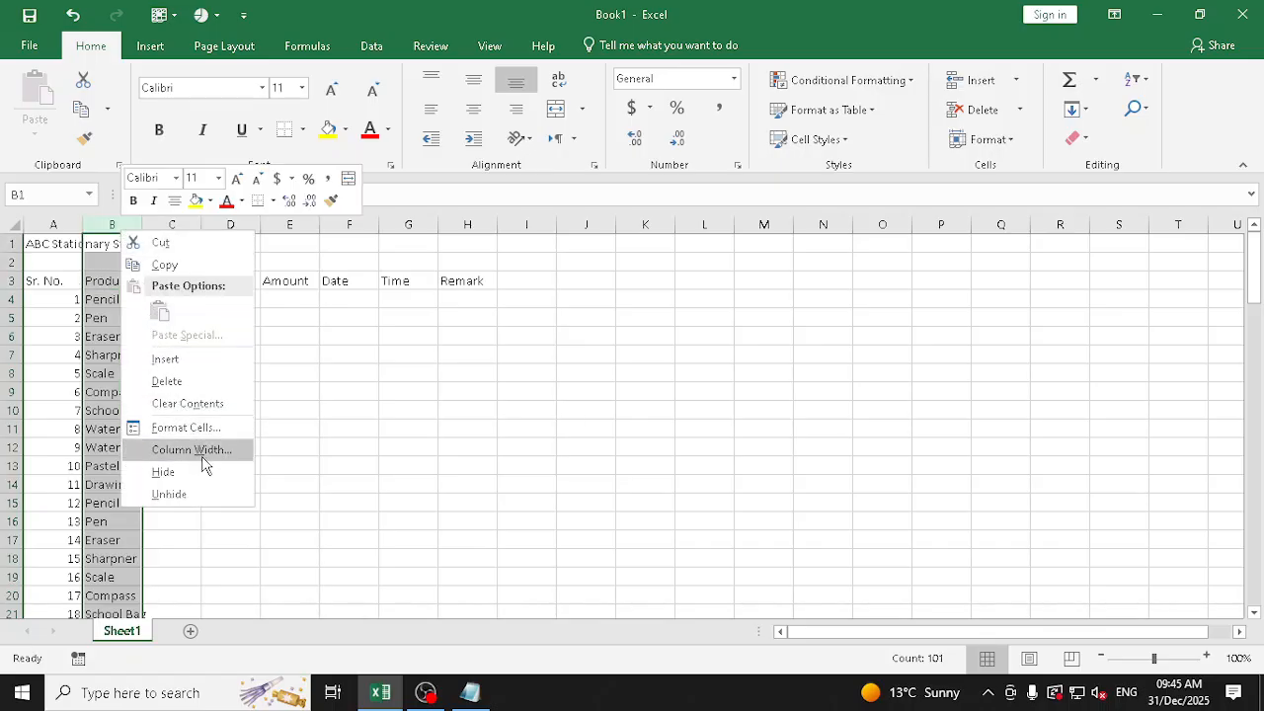
{"action": "key", "text": "Escape"}
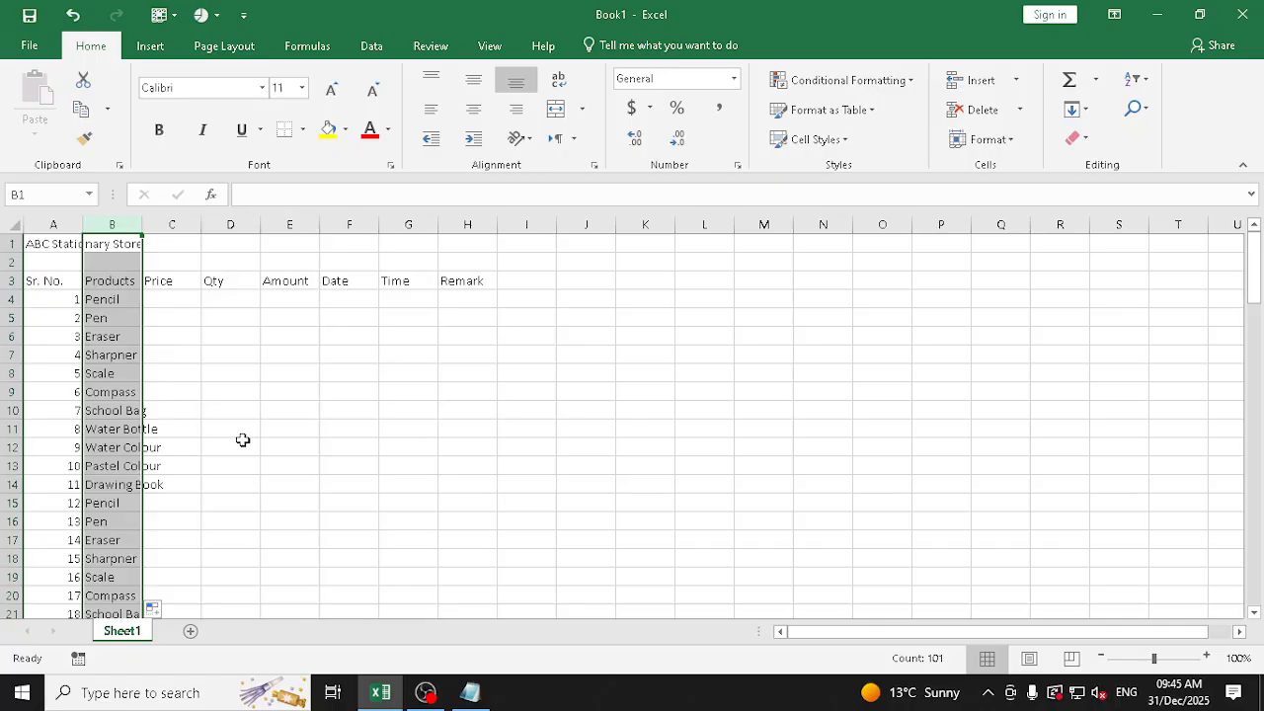
{"action": "left_click", "coordinate": [1015, 143]}
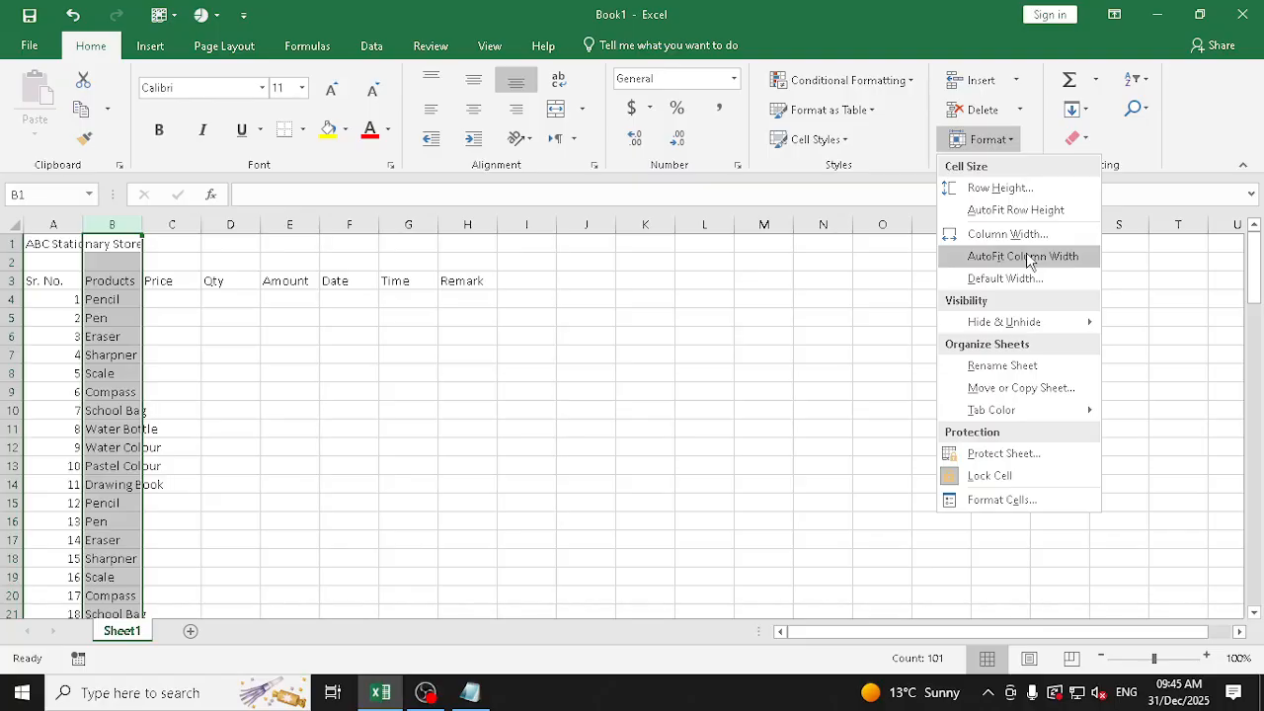
{"action": "left_click", "coordinate": [1027, 257]}
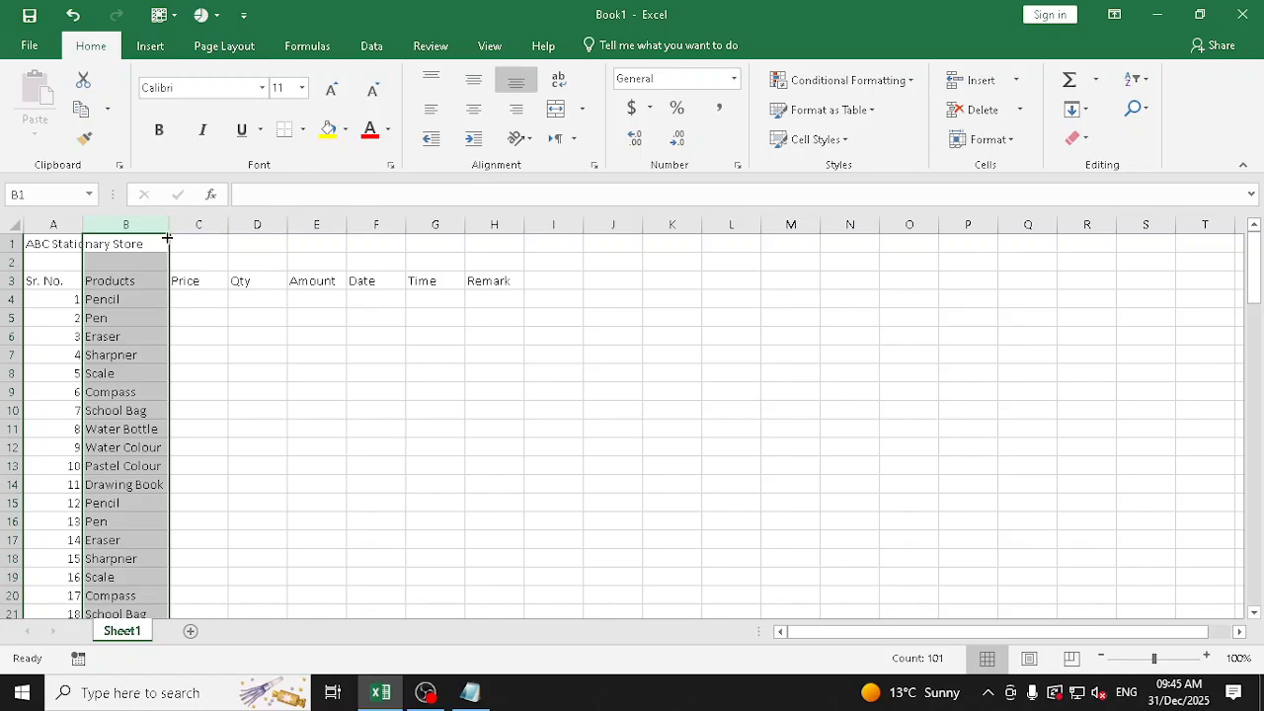
Narrow column B by hand and AutoFit it again, and repeat this on columns B to I together
{"action": "left_click_drag", "start_coordinate": [169, 225], "coordinate": [136, 229]}
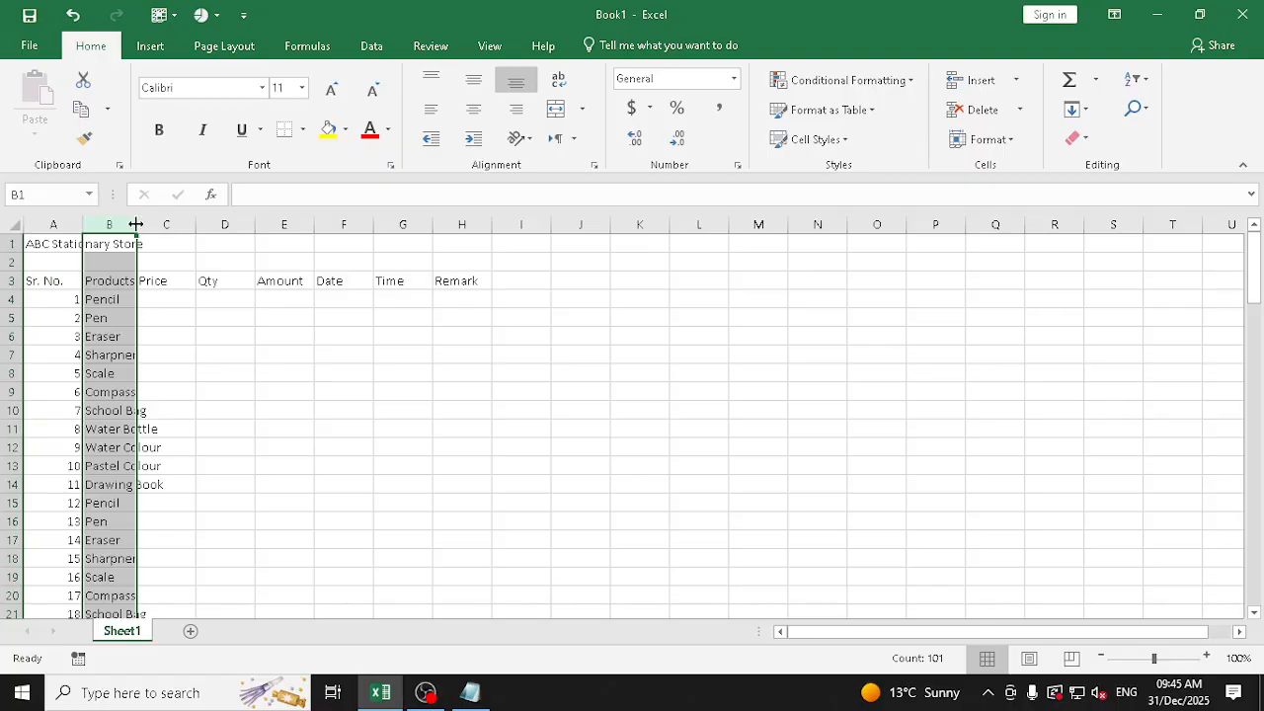
{"action": "double_click", "coordinate": [136, 224]}
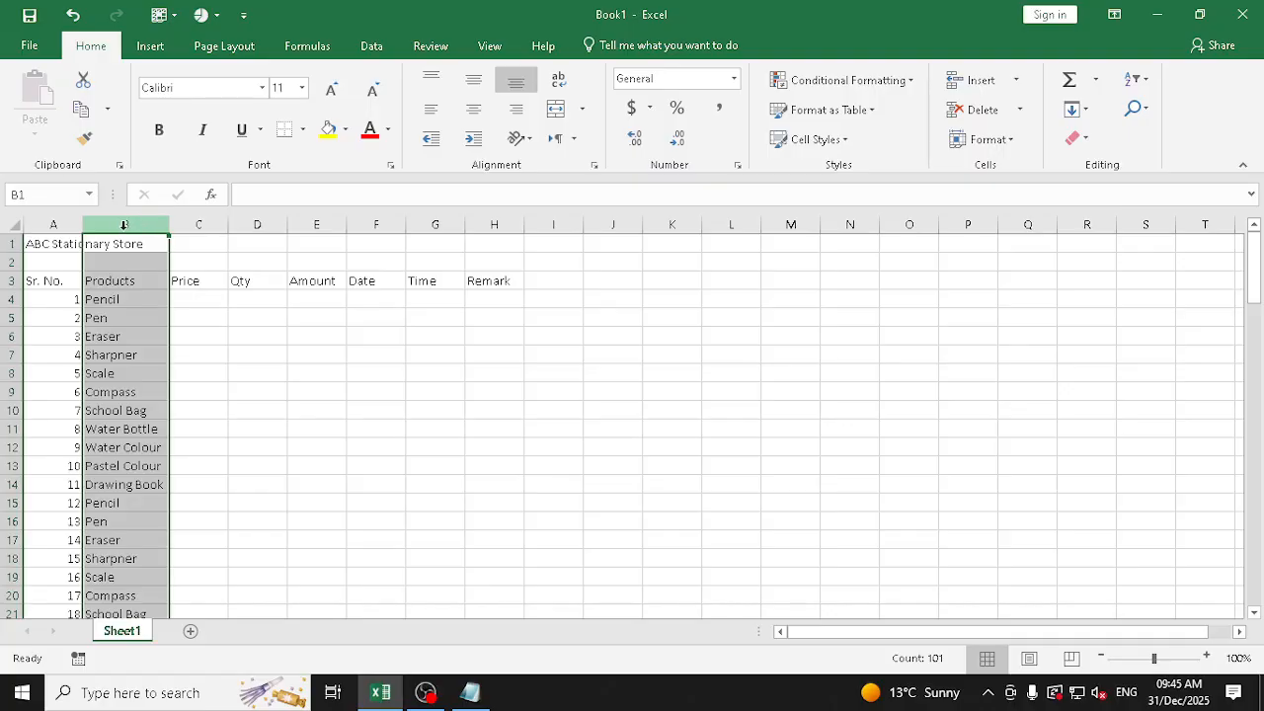
{"action": "left_click_drag", "start_coordinate": [124, 225], "coordinate": [506, 225]}
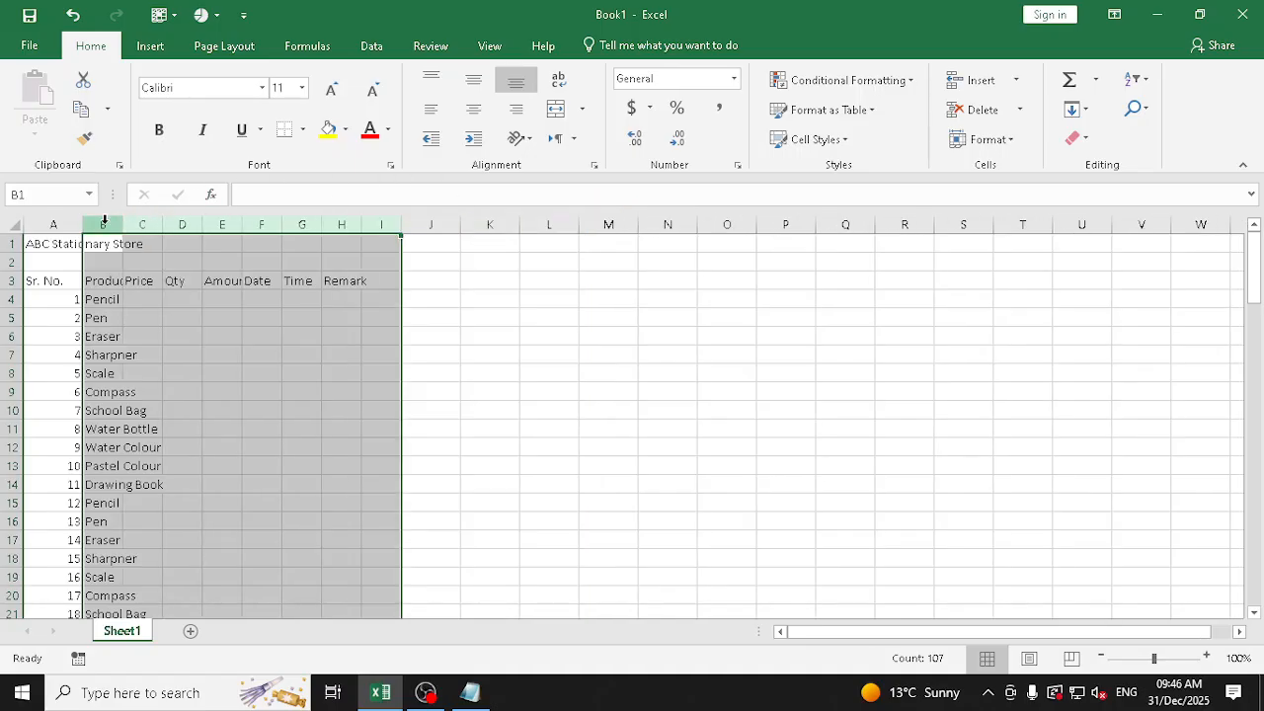
{"action": "double_click", "coordinate": [361, 224]}
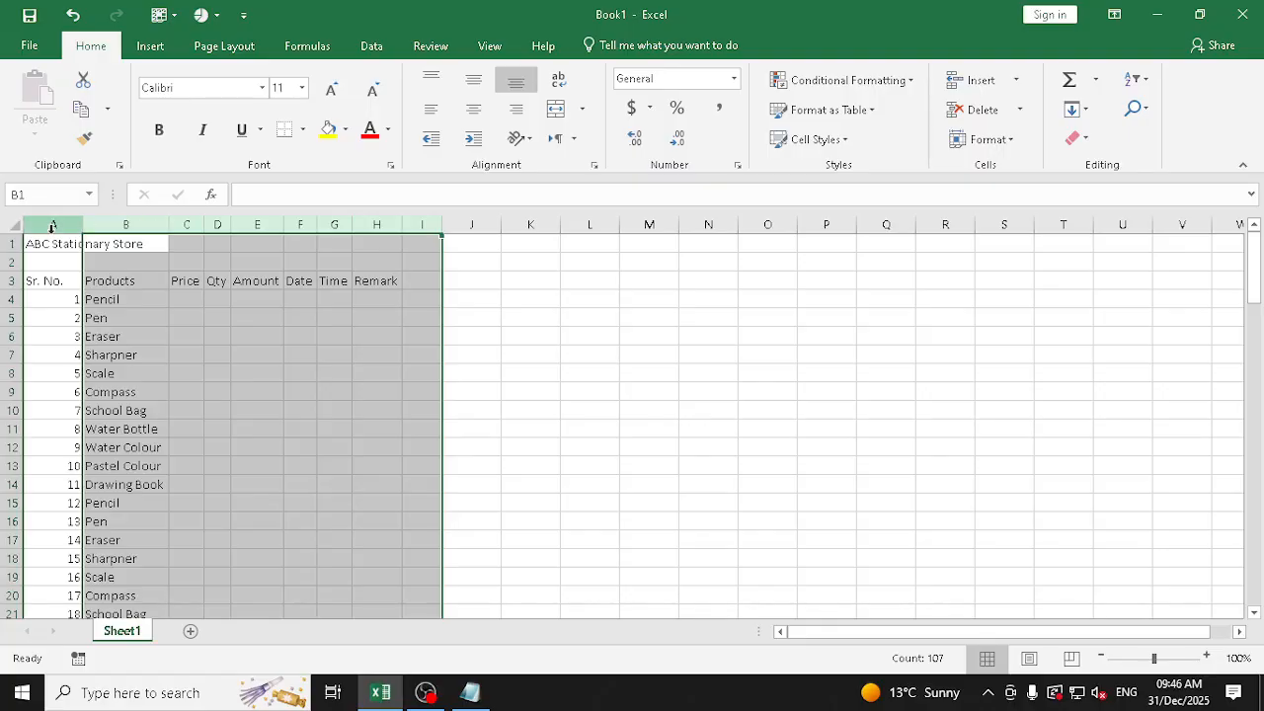
Set columns A to H to the same standard width, and widen column B by hand to fit the product names
{"action": "left_click_drag", "start_coordinate": [60, 225], "coordinate": [742, 247]}
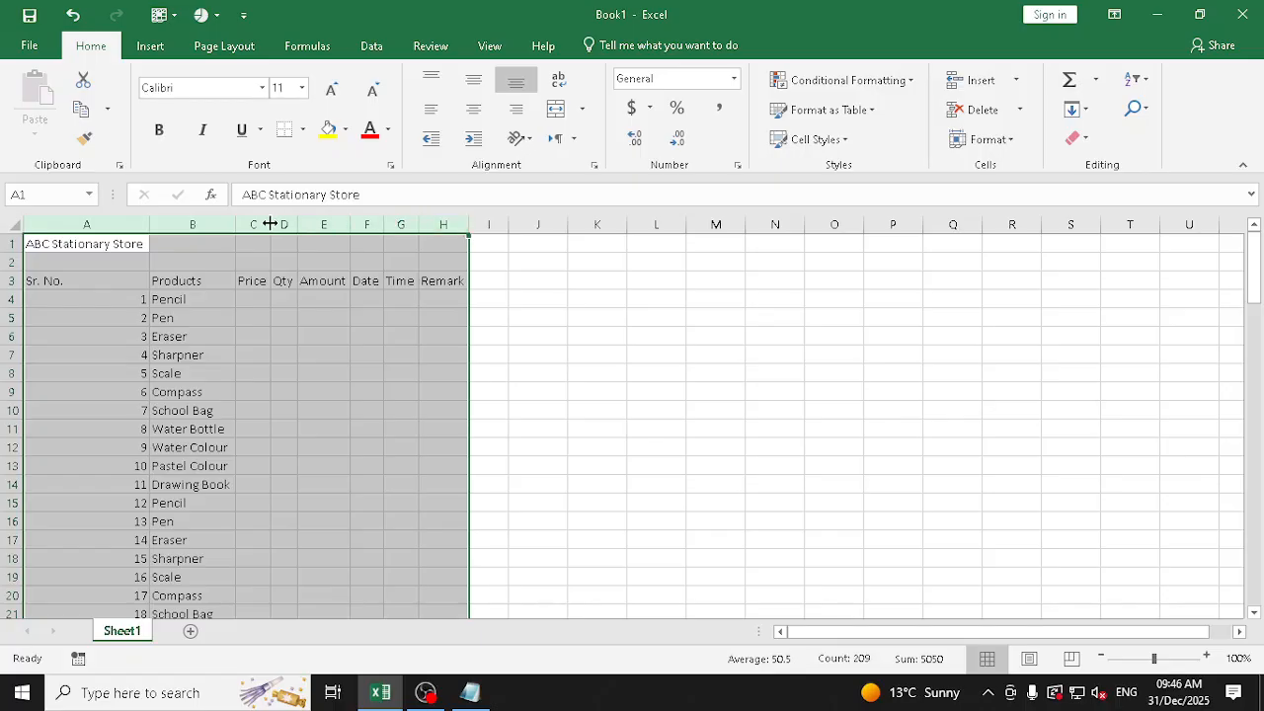
{"action": "left_click", "coordinate": [1012, 144]}
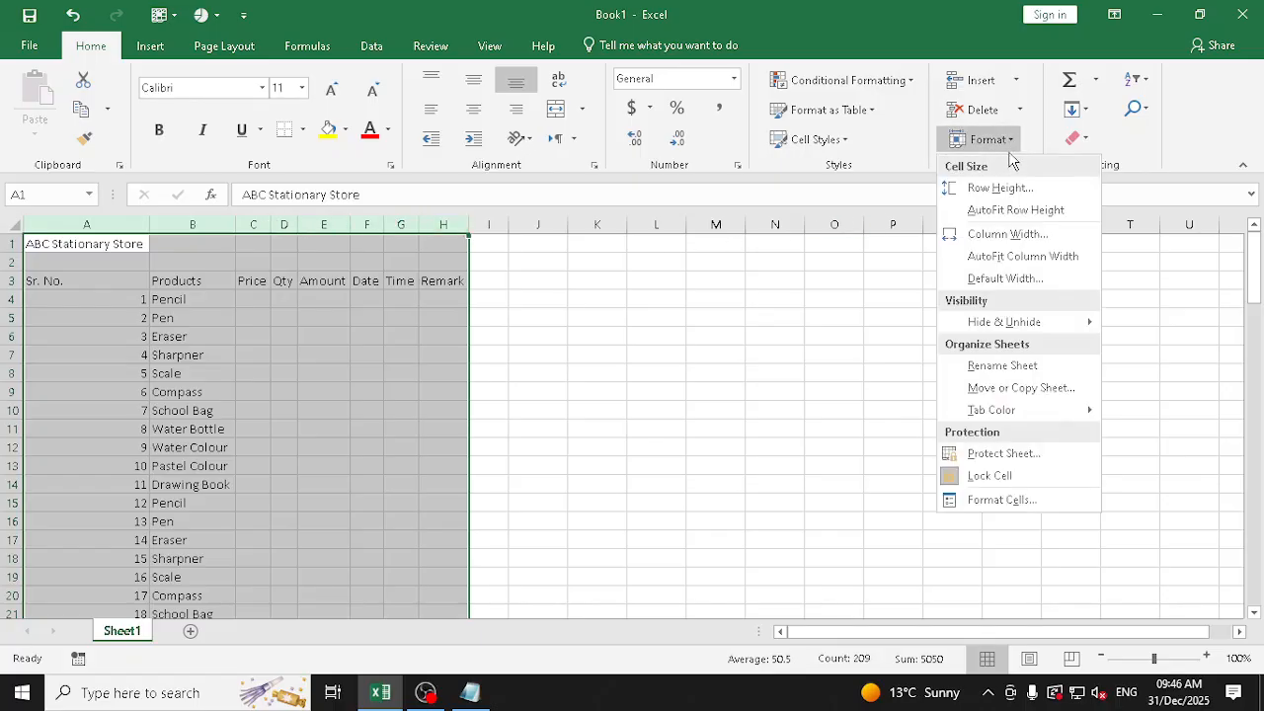
{"action": "left_click", "coordinate": [1004, 233]}
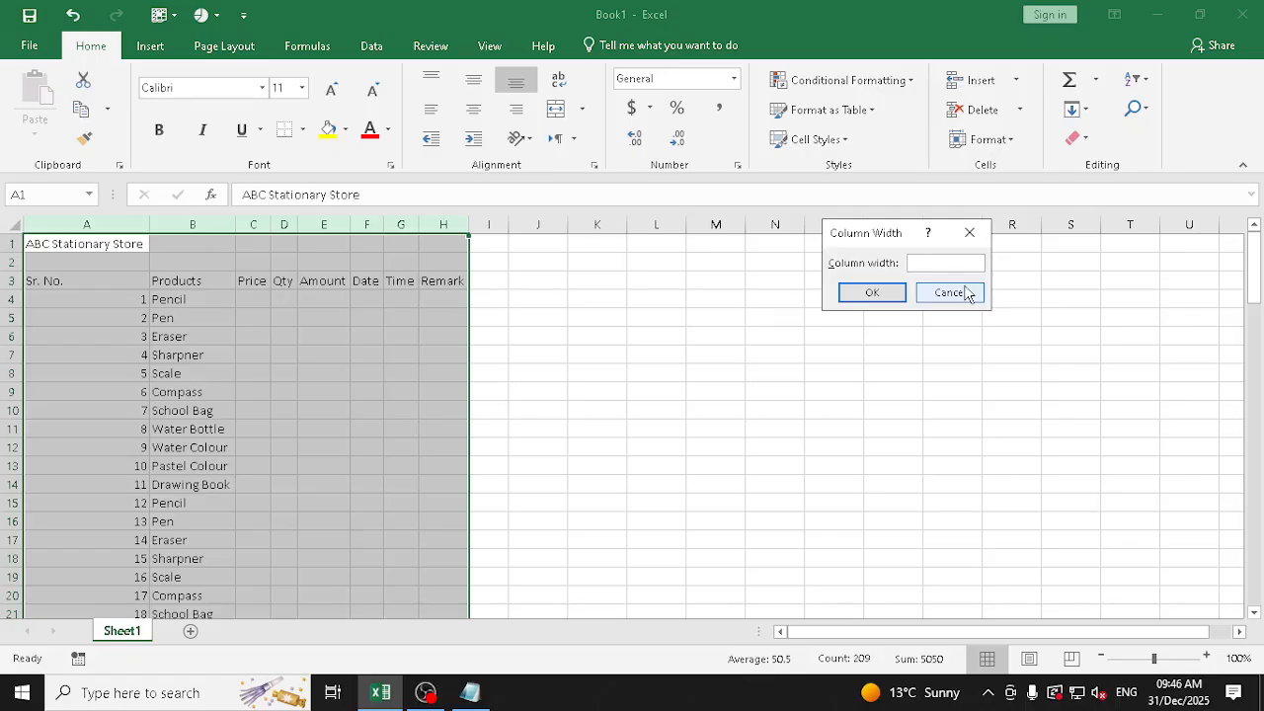
{"action": "key", "text": "Return"}
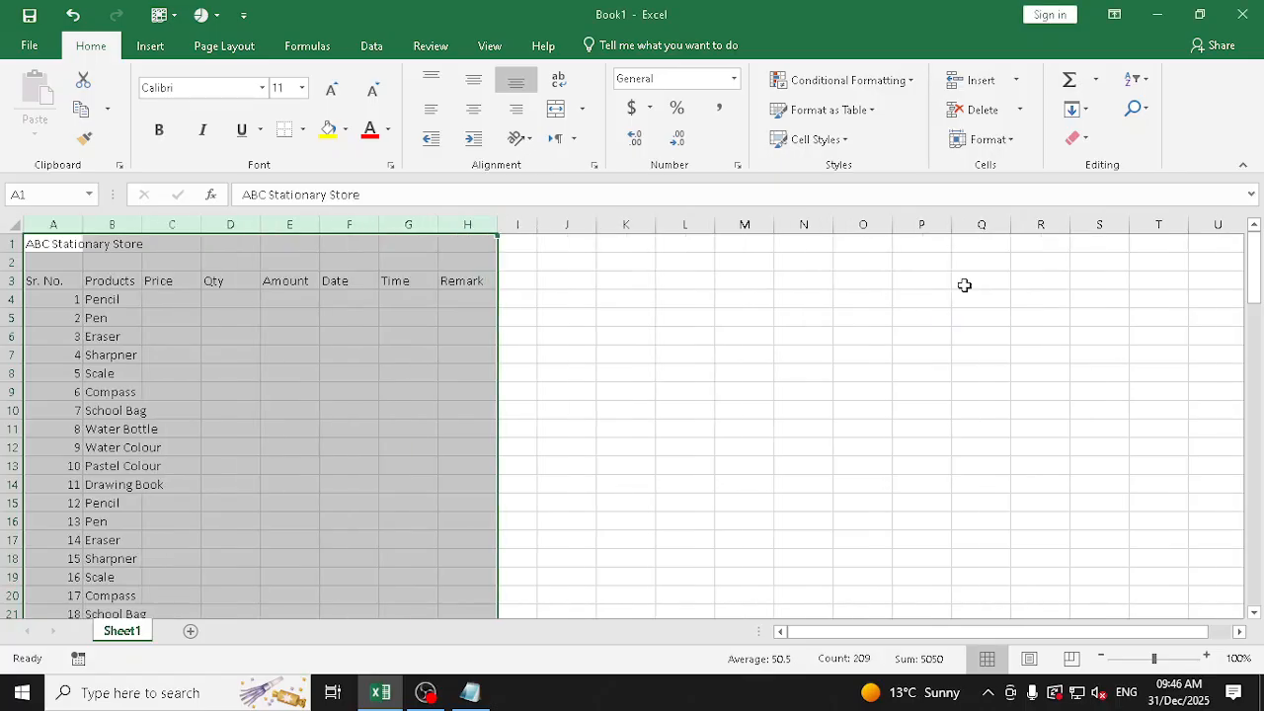
{"action": "left_click", "coordinate": [841, 397]}
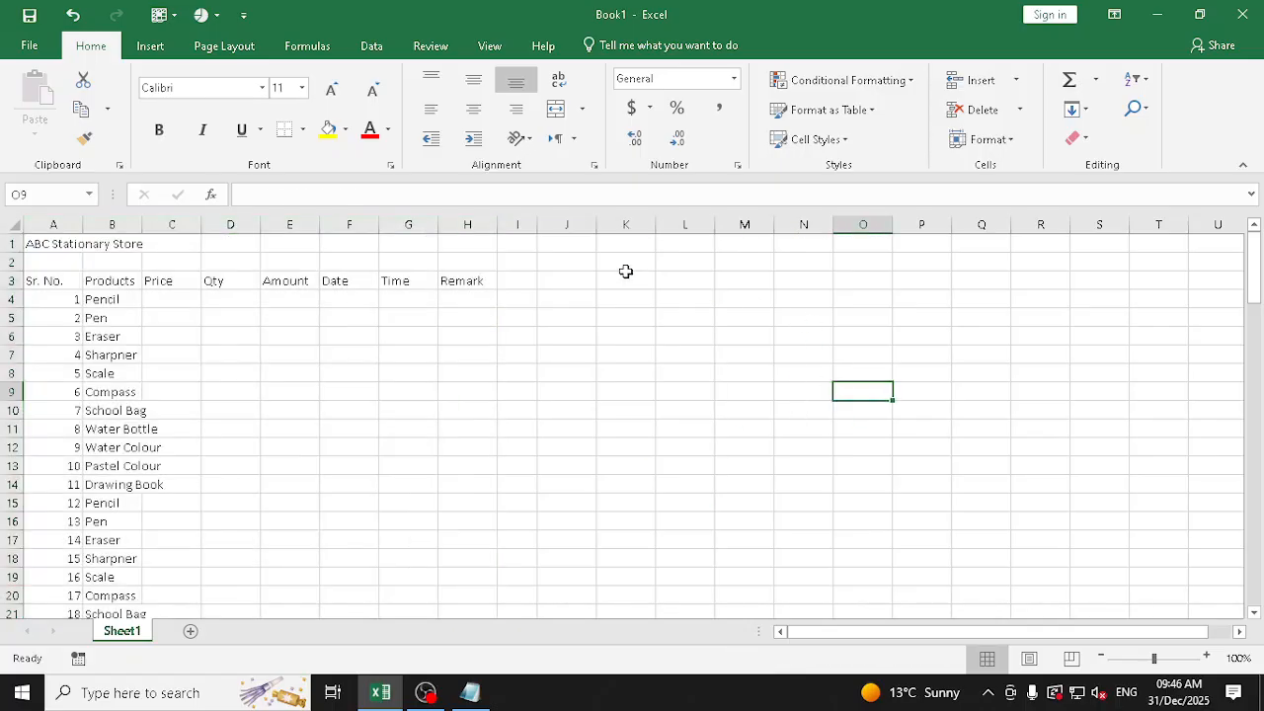
{"action": "left_click_drag", "start_coordinate": [143, 228], "coordinate": [169, 228]}
Enter the prices 5 for Pencil, 10 for Pen, 5 for Eraser and 10 for Sharpner in C4:C7
{"action": "left_click", "coordinate": [209, 299]}
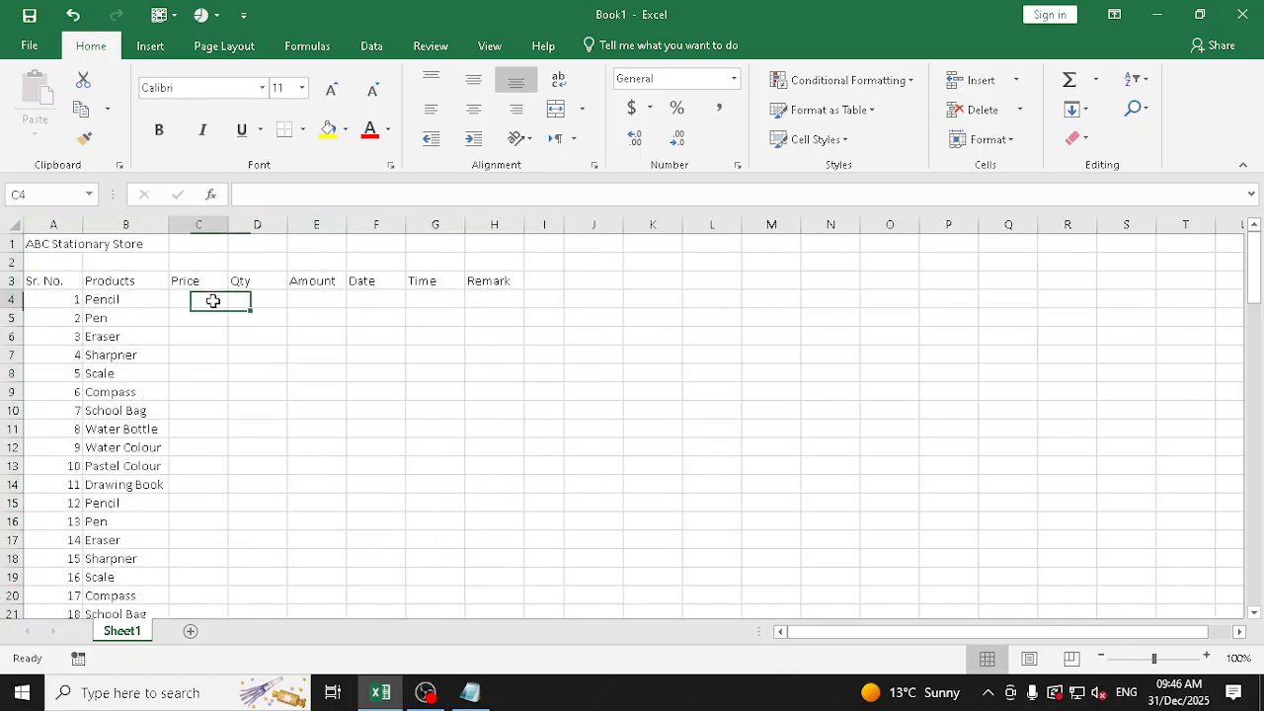
{"action": "type", "text": "5"}
{"action": "key", "text": "Return"}
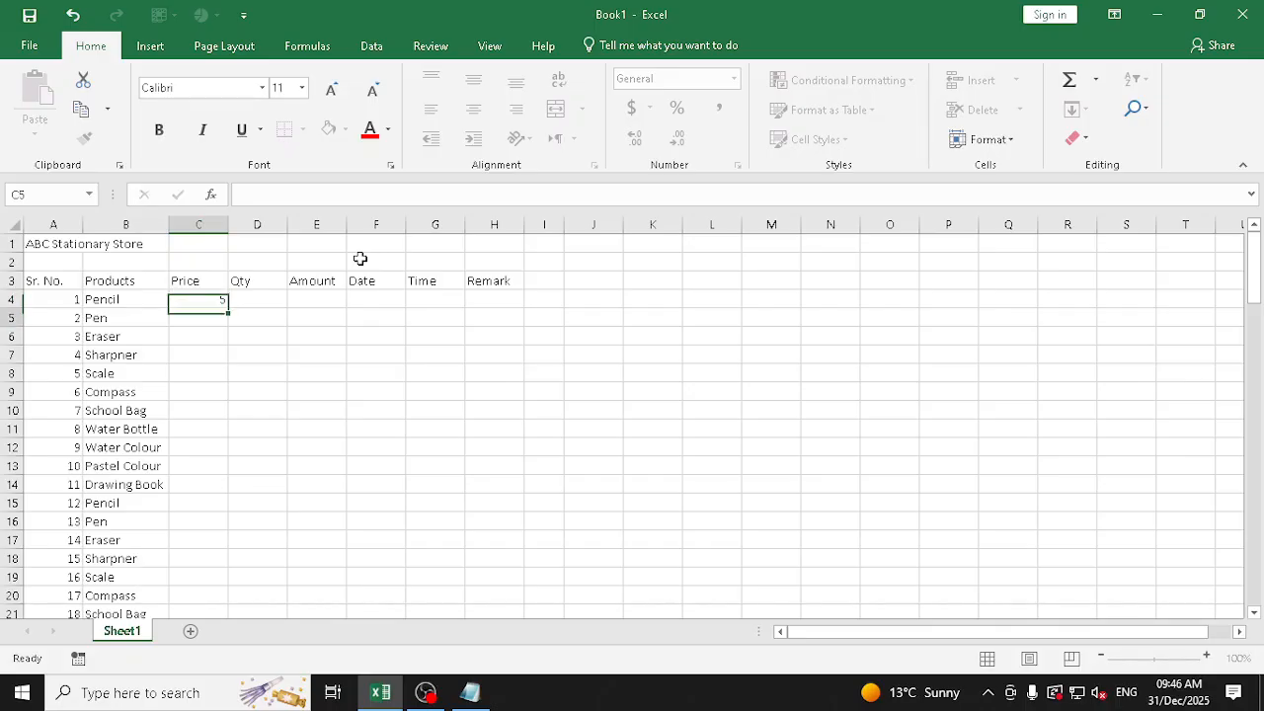
{"action": "type", "text": "10"}
{"action": "key", "text": "Return"}
{"action": "type", "text": "5"}
{"action": "key", "text": "Return"}
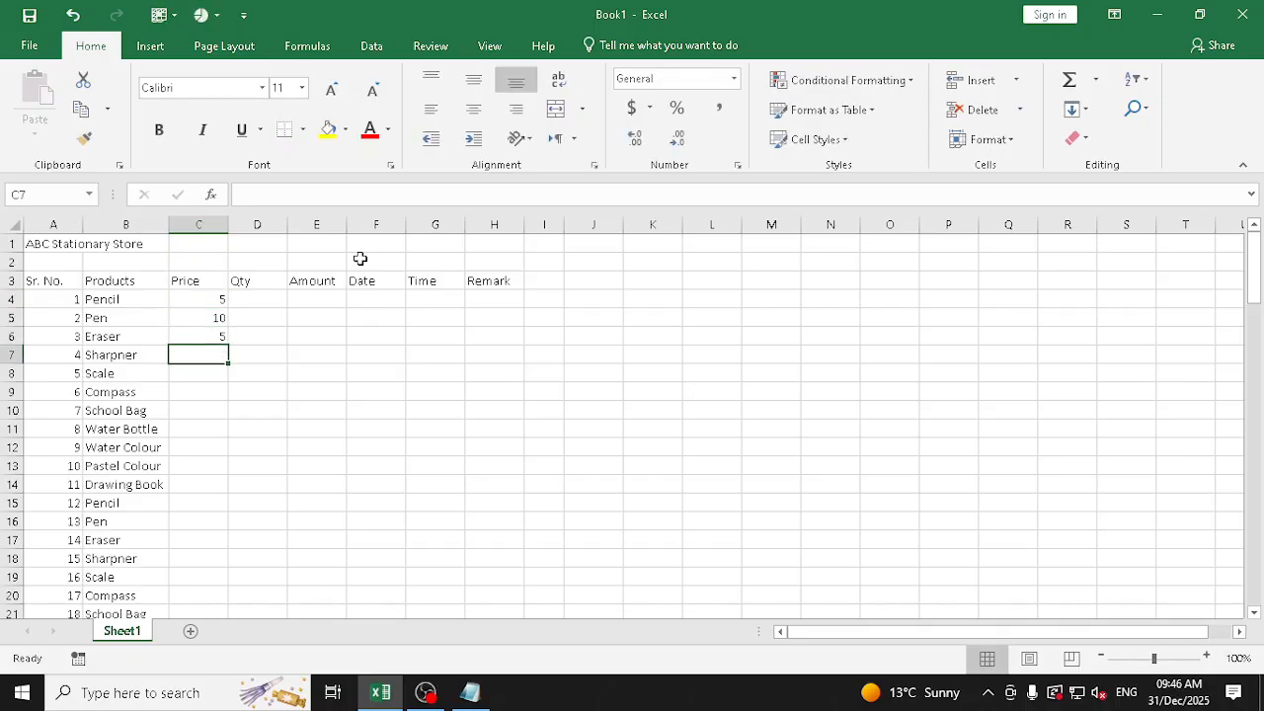
{"action": "type", "text": "10"}
{"action": "key", "text": "Return"}
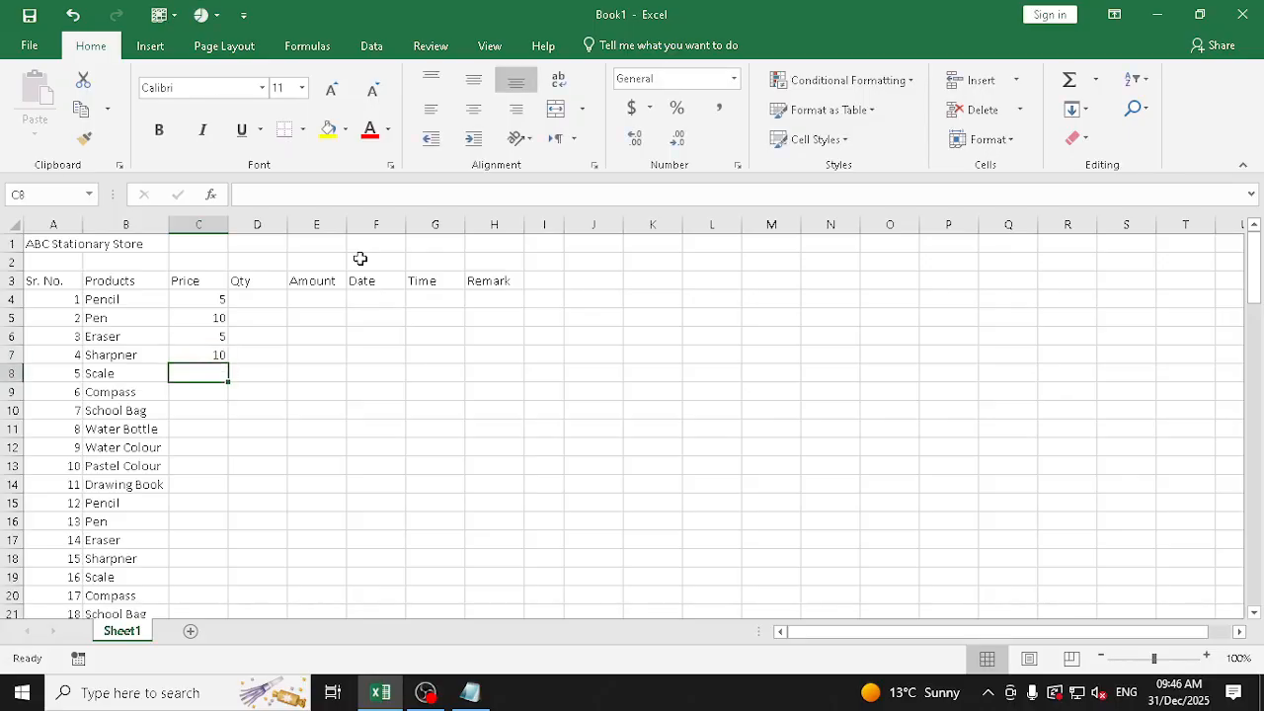
Enter the prices 10 for Scale, 50 for Compass, 300 for School Bag and 100 for Water Bottle in C8:C11
{"action": "type", "text": "10"}
{"action": "key", "text": "Return"}
{"action": "type", "text": "50"}
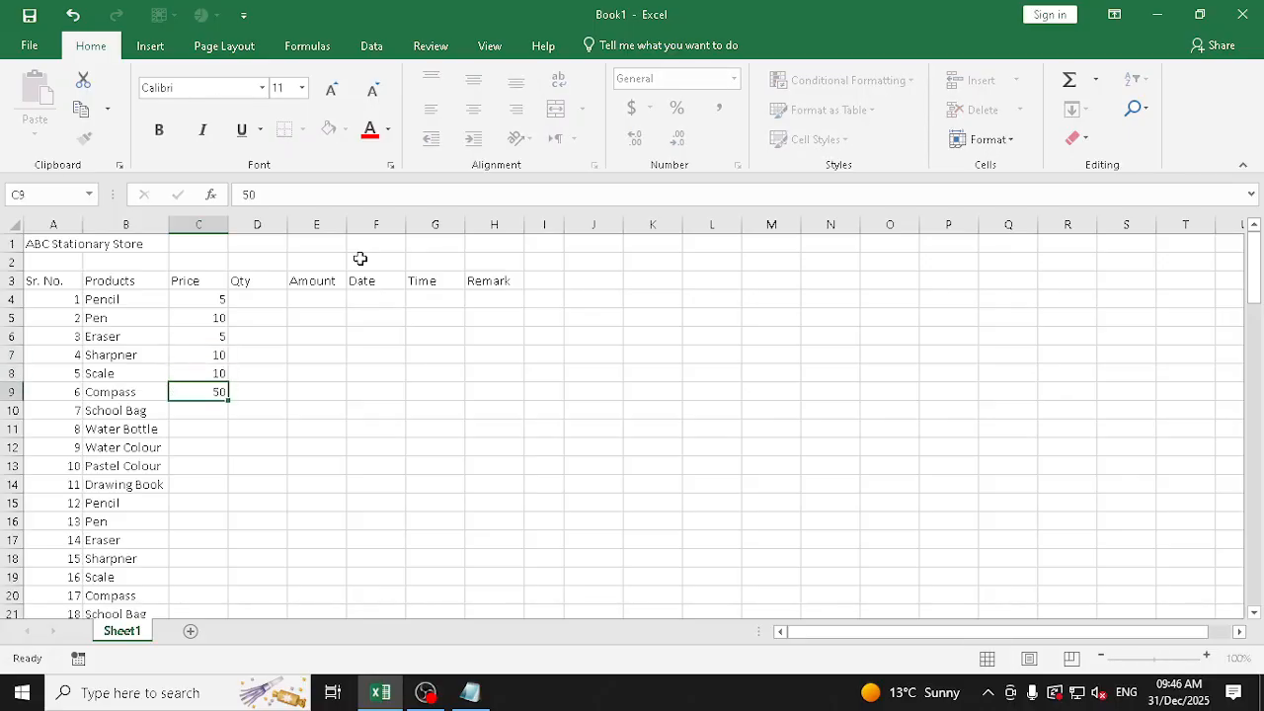
{"action": "key", "text": "Return"}
{"action": "type", "text": "300"}
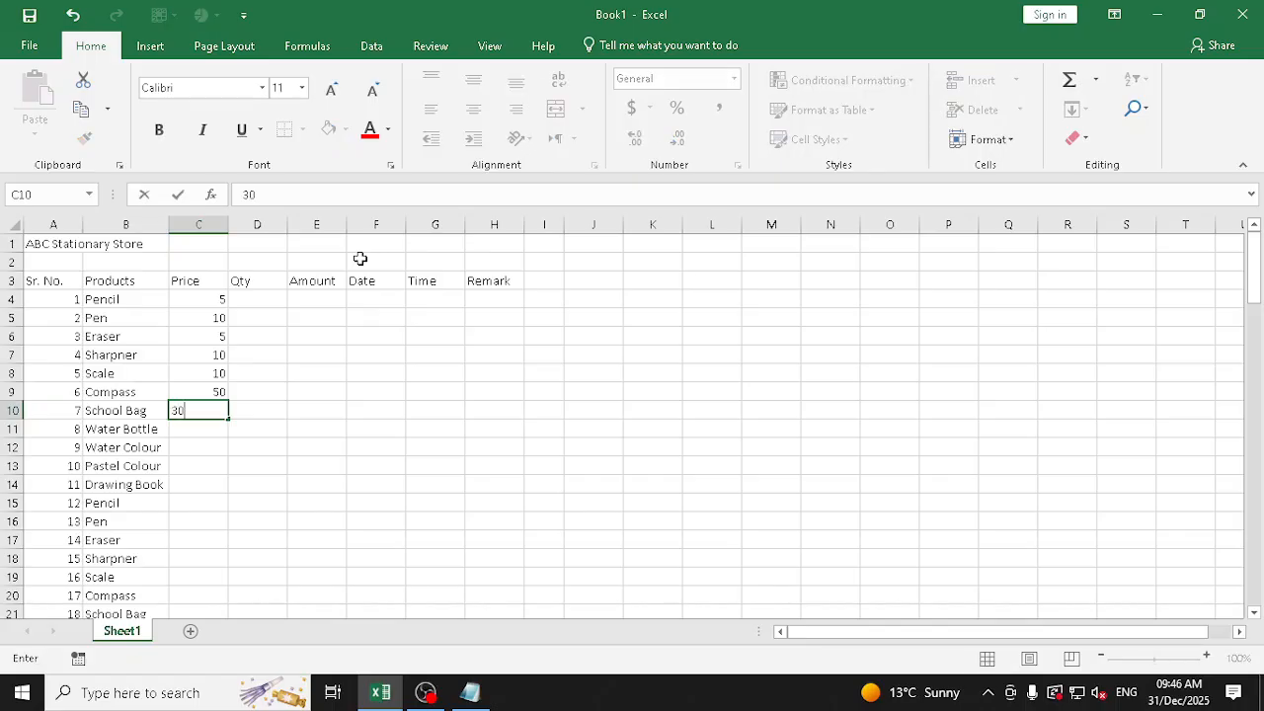
{"action": "key", "text": "Return"}
{"action": "type", "text": "100"}
{"action": "key", "text": "Return"}
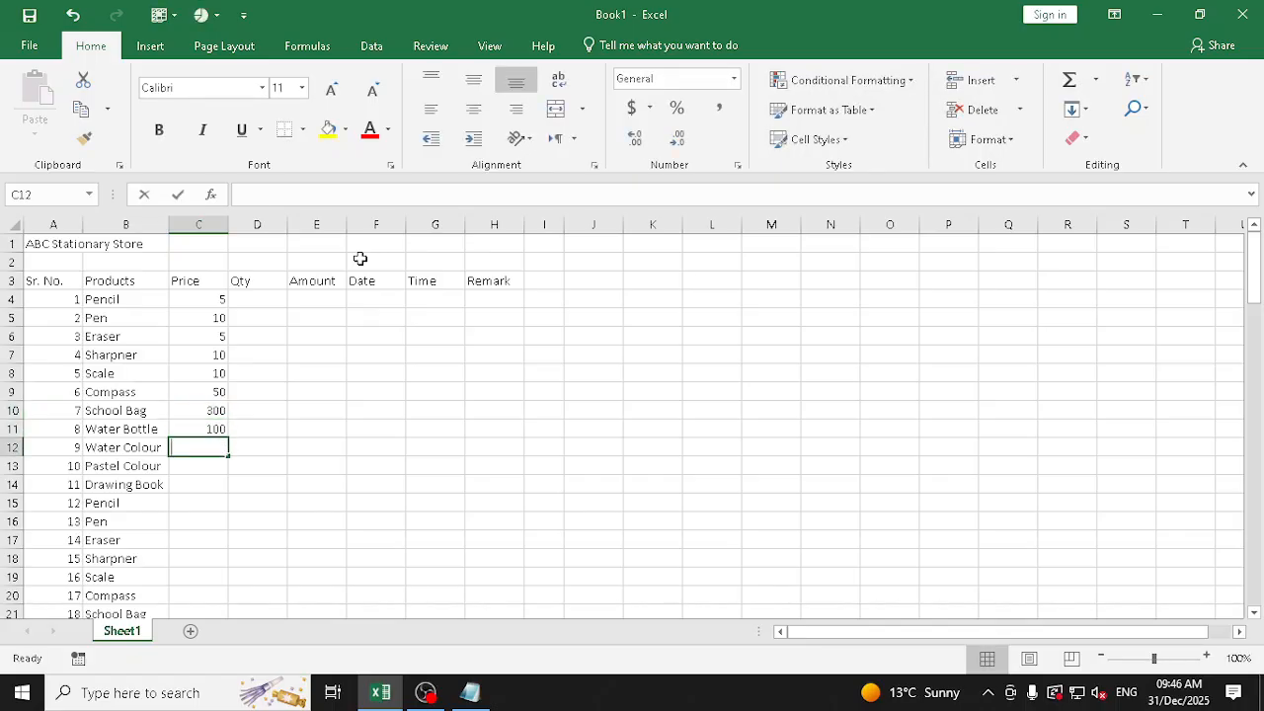
Enter the prices 125 for Water Colour, 50 for Pastel Colour and 30 for Drawing Book in C12:C14
{"action": "type", "text": "125"}
{"action": "key", "text": "Return"}
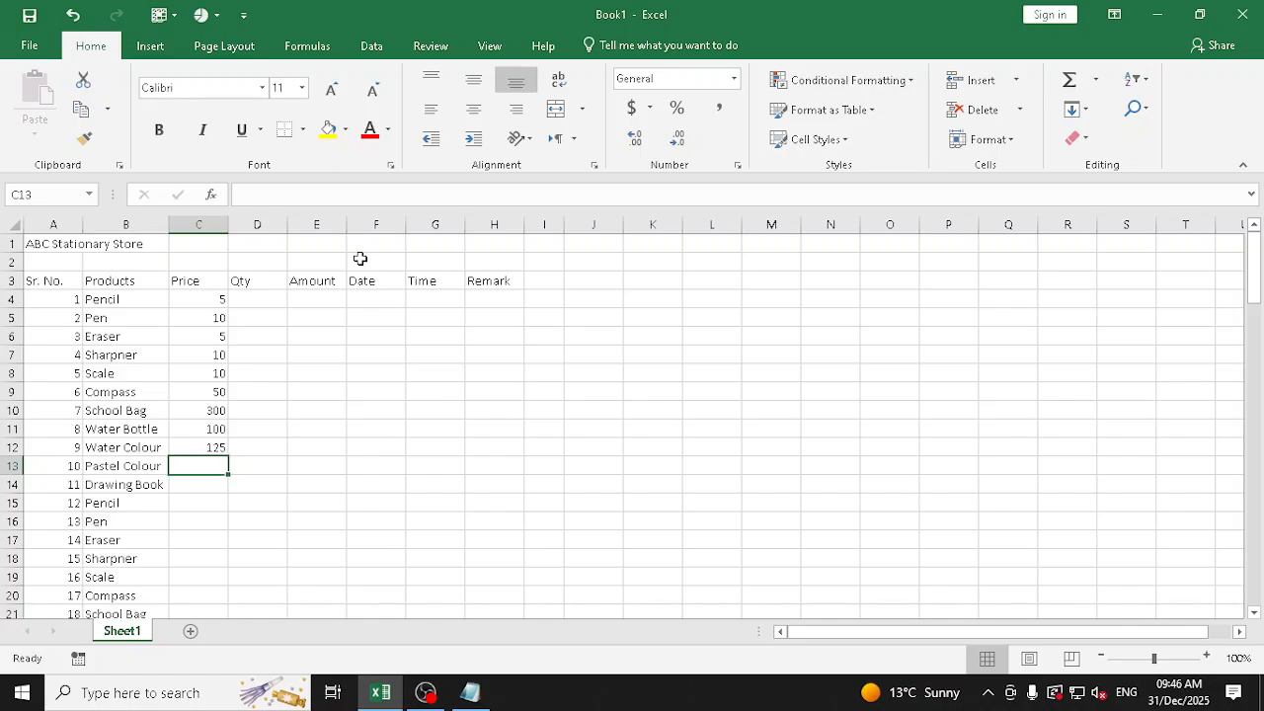
{"action": "type", "text": "50"}
{"action": "key", "text": "Return"}
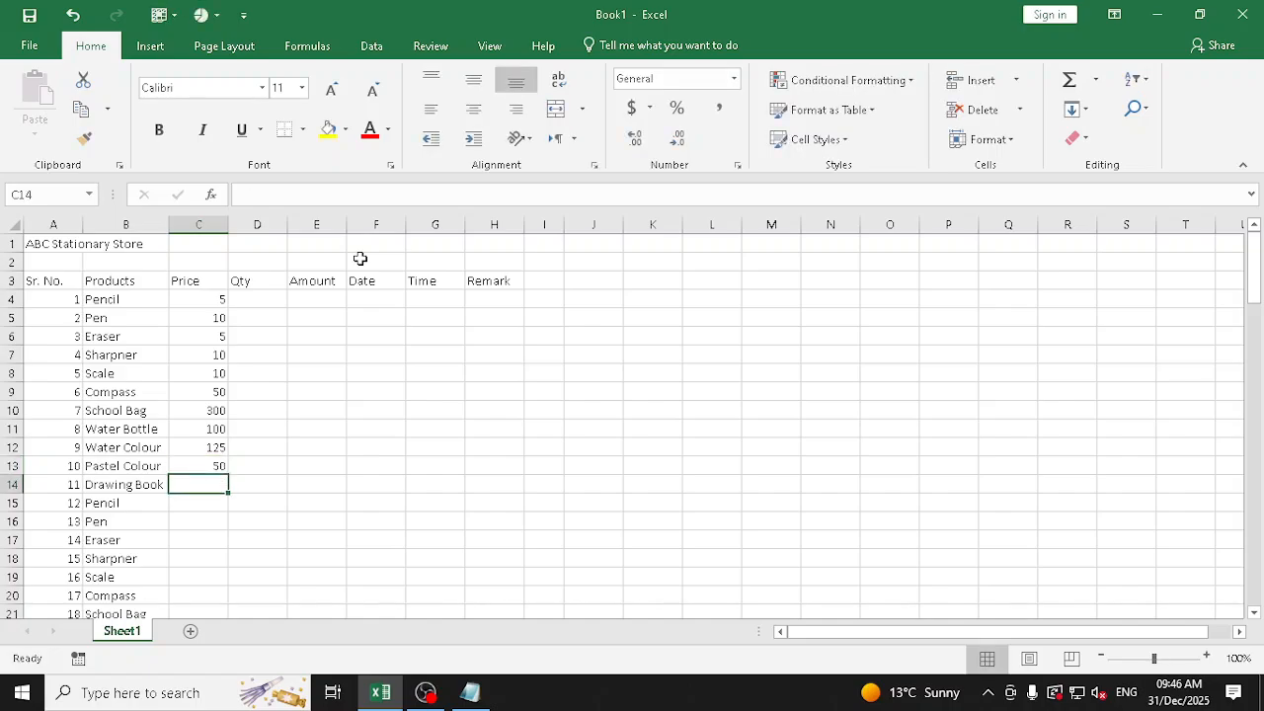
{"action": "type", "text": "30"}
{"action": "key", "text": "Return"}
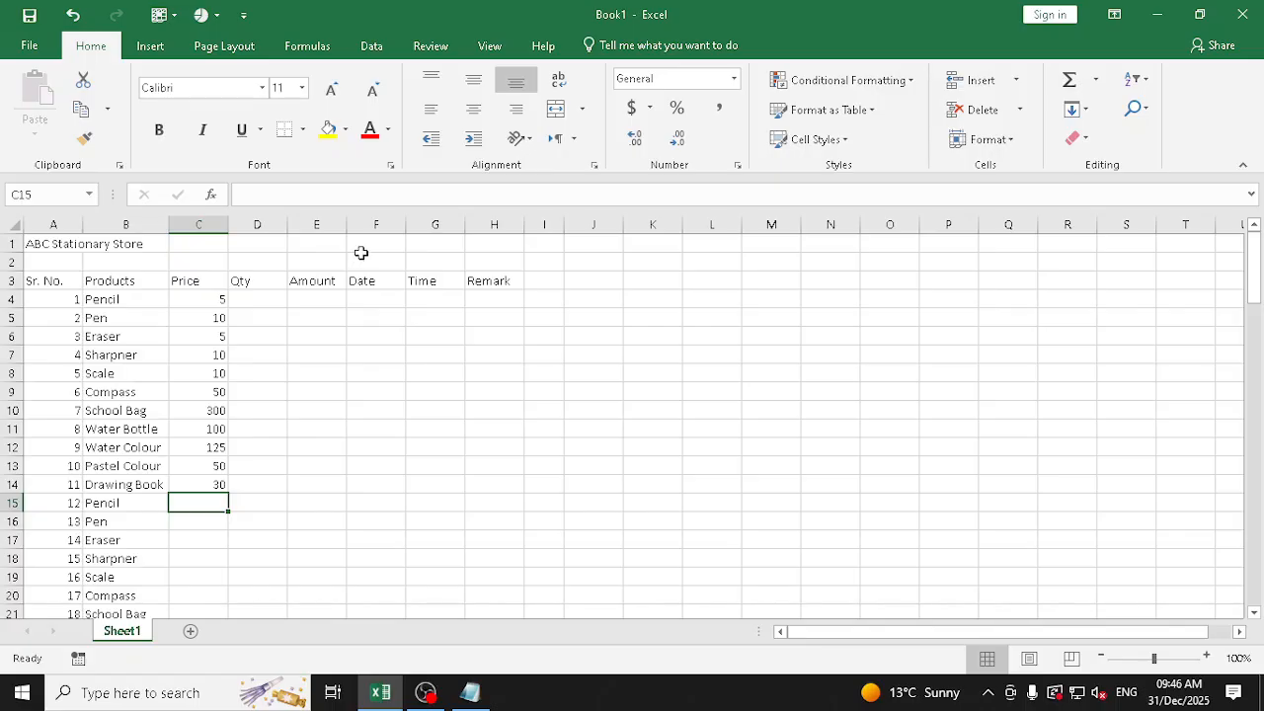
Try to extend the prices in C4:C14 down the Price column with a series fill, and undo the fill
{"action": "left_click_drag", "start_coordinate": [214, 301], "coordinate": [194, 481]}
{"action": "left_click_drag", "start_coordinate": [215, 306], "coordinate": [227, 592]}
{"action": "scroll", "coordinate": [316, 484], "scroll_direction": "up", "scroll_amount": 2}
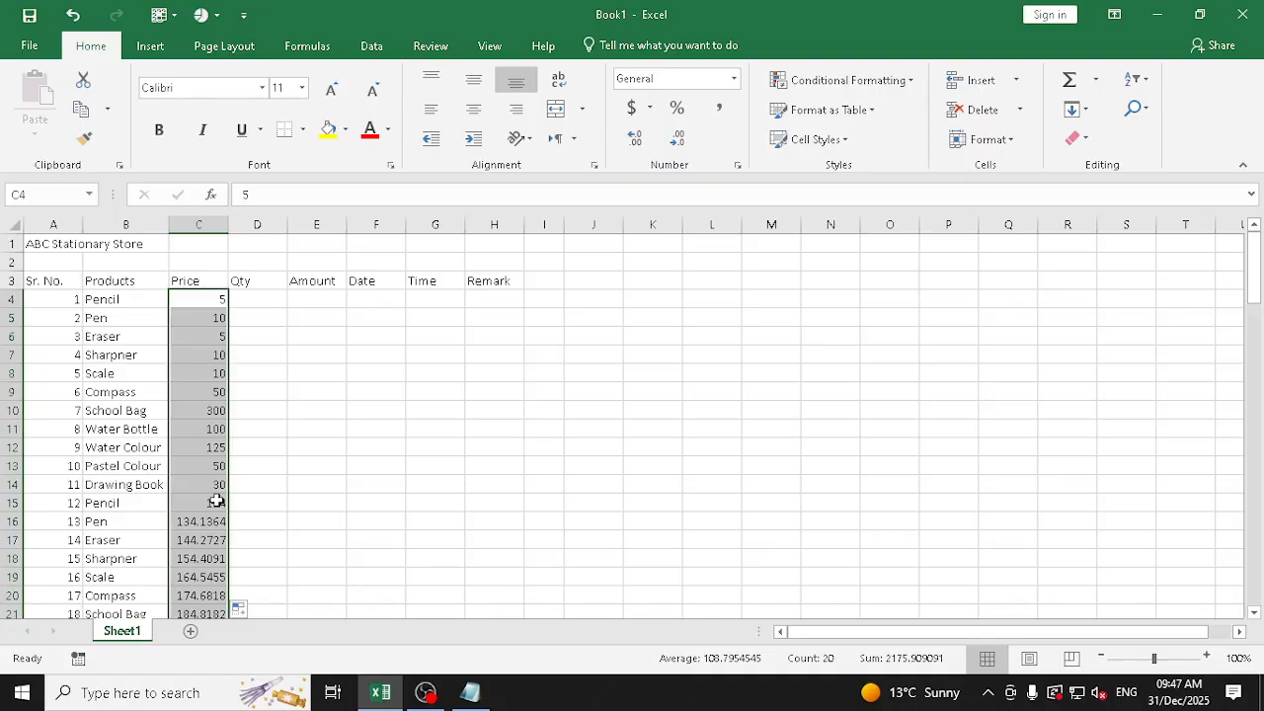
{"action": "left_click_drag", "start_coordinate": [209, 308], "coordinate": [215, 488]}
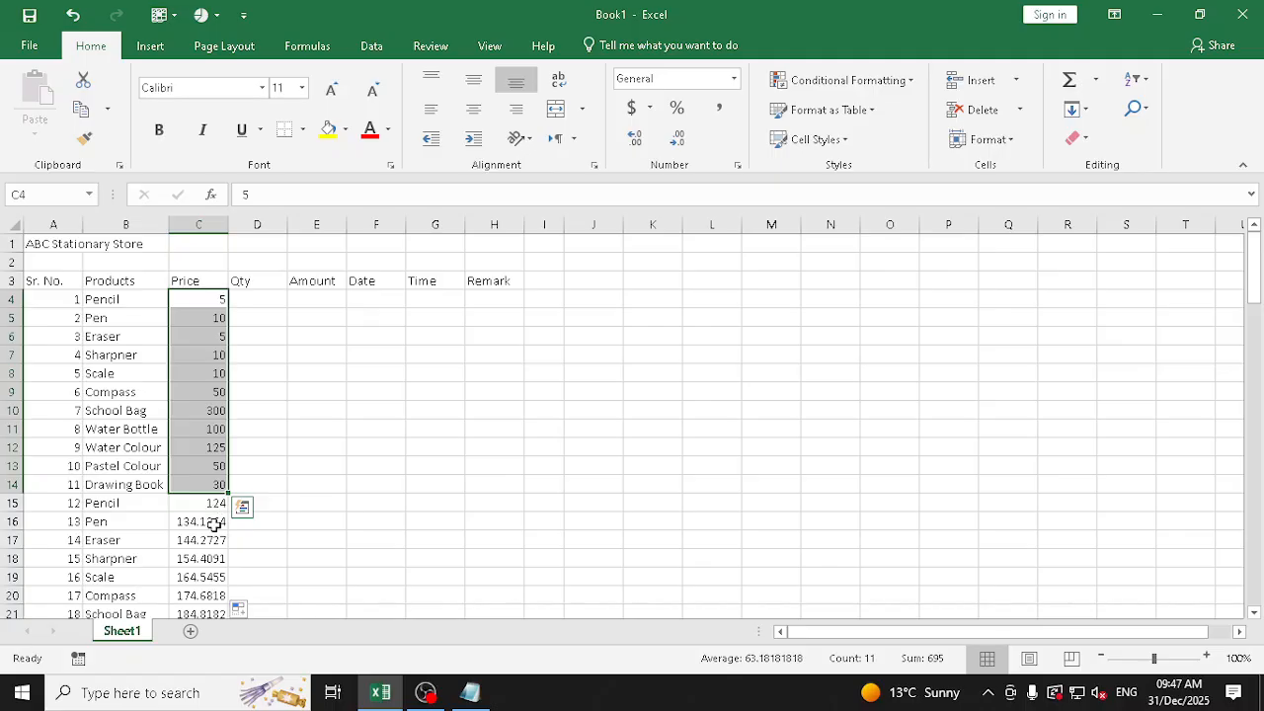
{"action": "key", "text": "ctrl+z"}
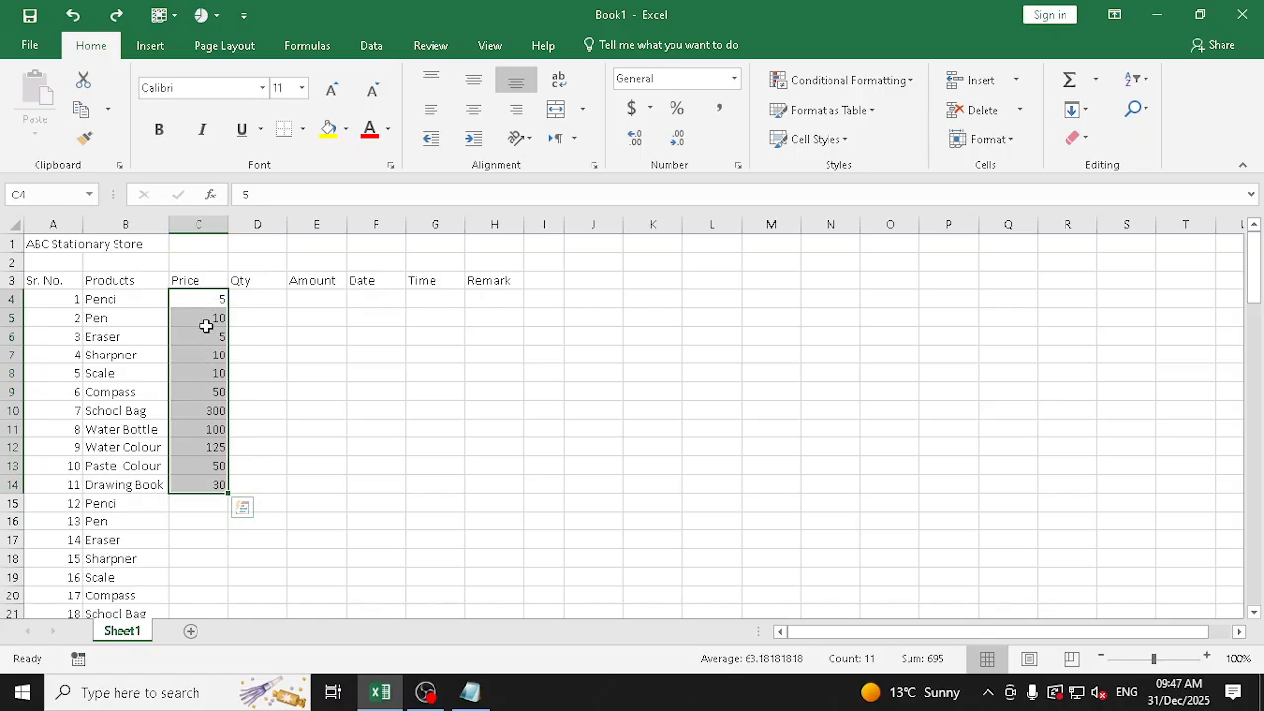
Copy the prices in C4:C14, paste them over the selected range C15:C103, and check the pasted rows
{"action": "left_click", "coordinate": [79, 111]}
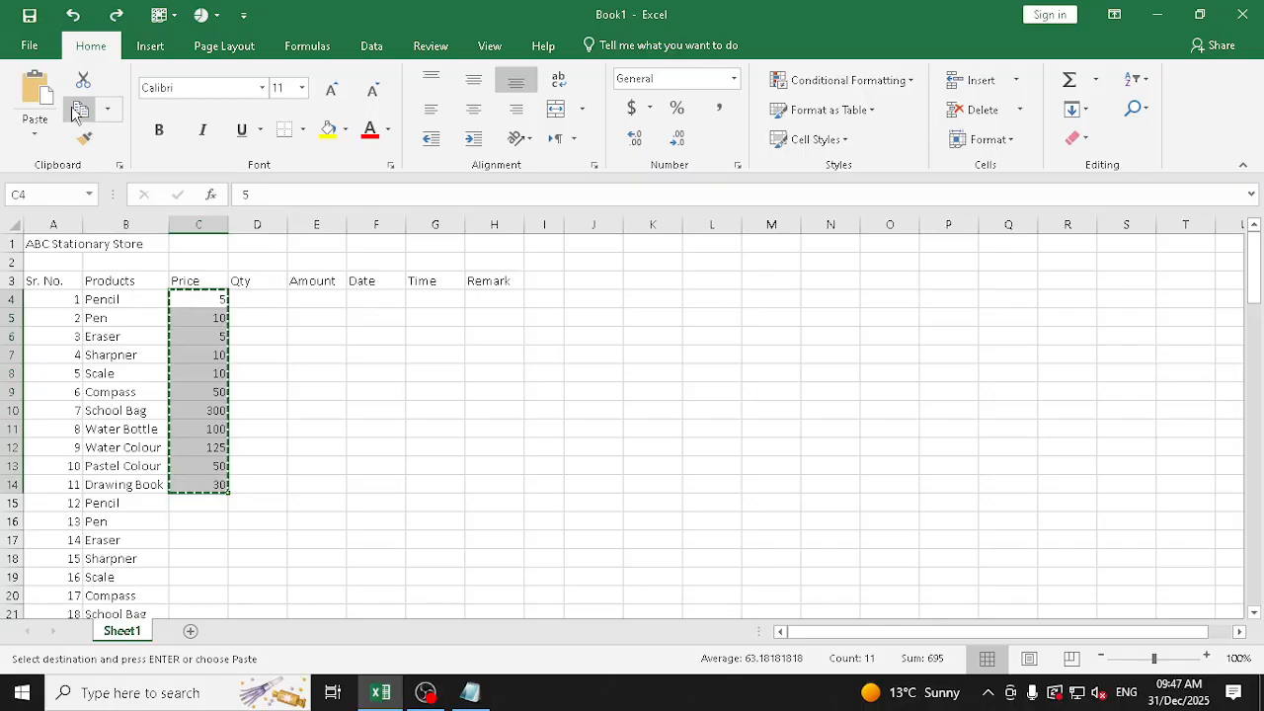
{"action": "scroll", "coordinate": [178, 345], "scroll_direction": "down", "scroll_amount": 2}
{"action": "left_click_drag", "start_coordinate": [221, 456], "coordinate": [211, 576]}
{"action": "left_click", "coordinate": [90, 45]}
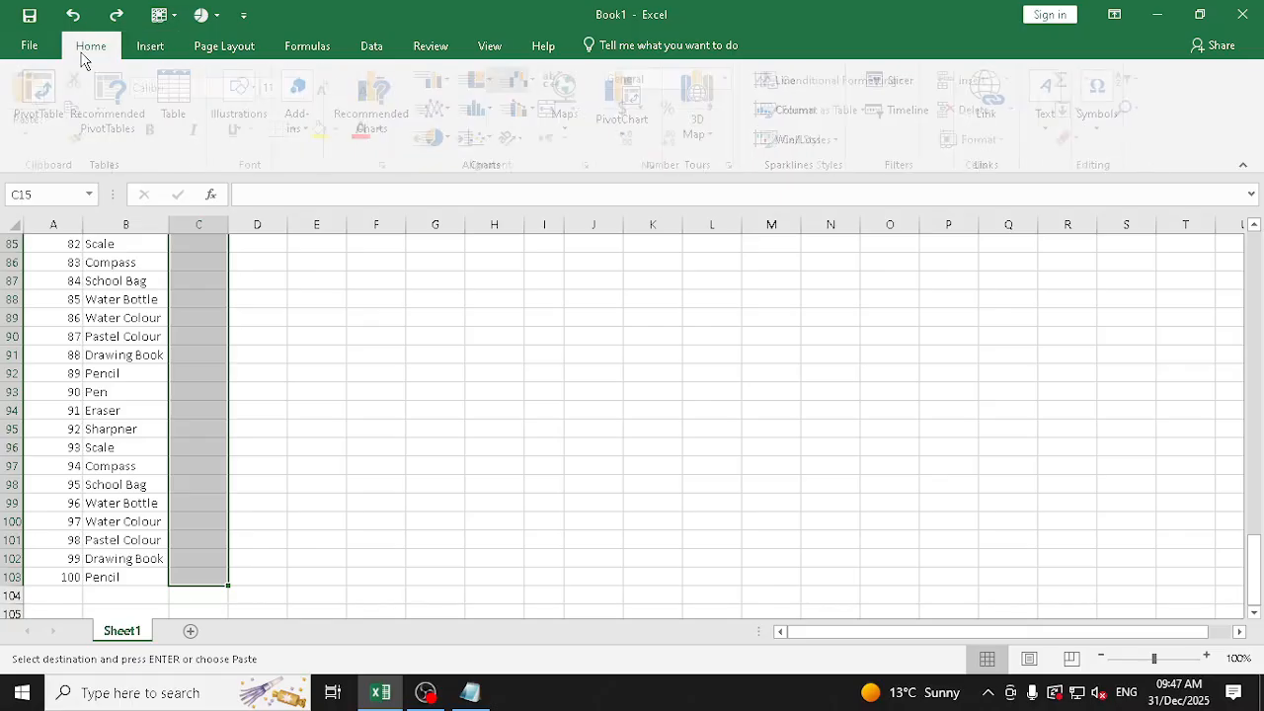
{"action": "left_click", "coordinate": [35, 98]}
{"action": "scroll", "coordinate": [197, 395], "scroll_direction": "down", "scroll_amount": 4}
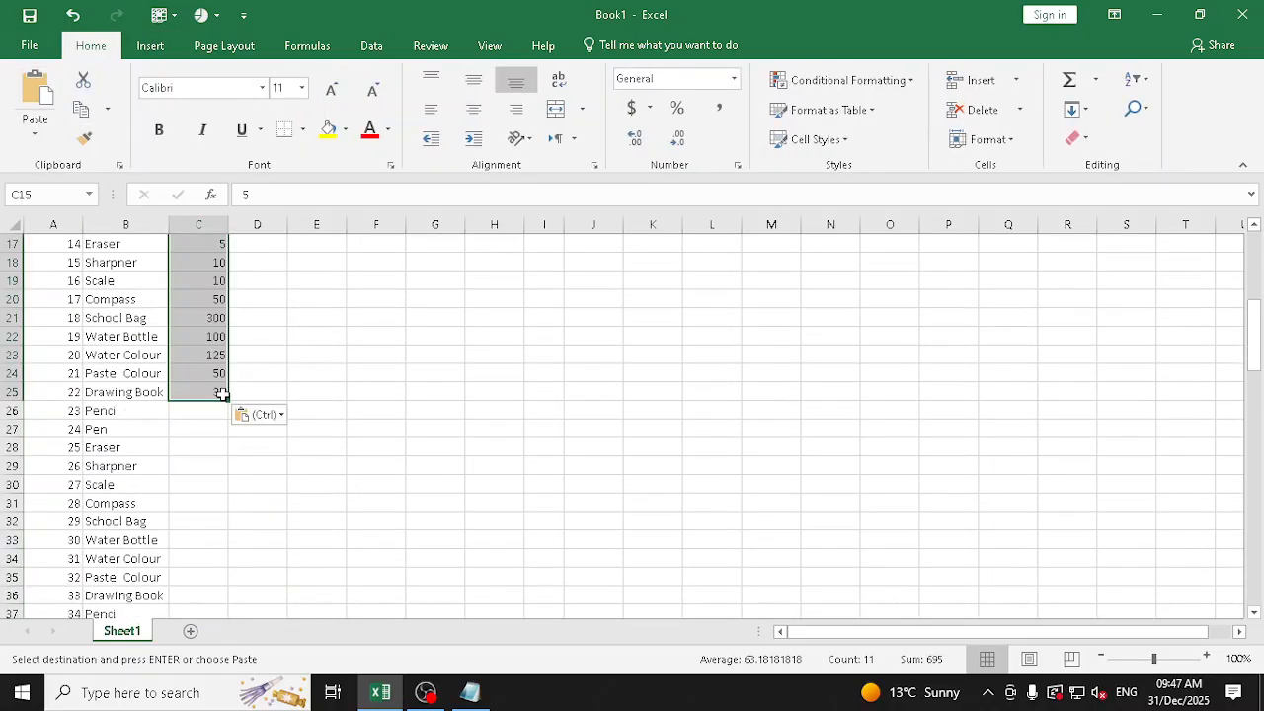
{"action": "scroll", "coordinate": [226, 366], "scroll_direction": "up", "scroll_amount": 5}
{"action": "scroll", "coordinate": [232, 353], "scroll_direction": "down", "scroll_amount": 4}
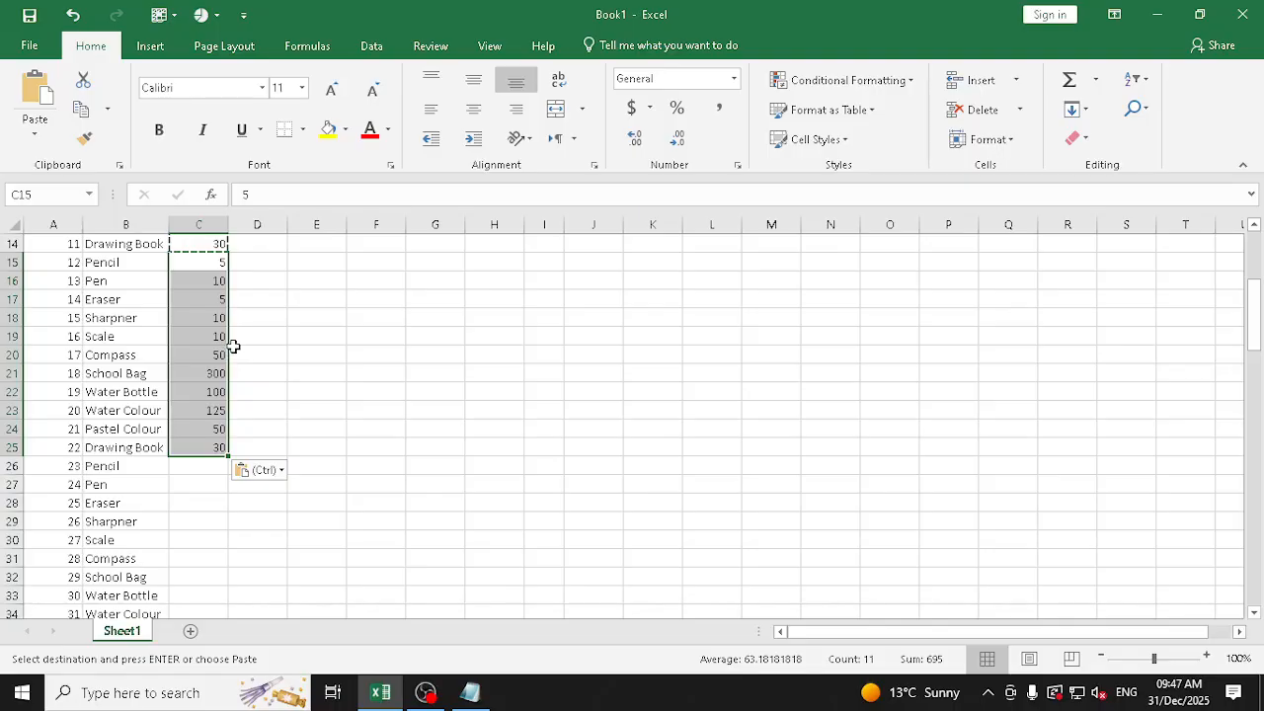
{"action": "scroll", "coordinate": [222, 318], "scroll_direction": "up", "scroll_amount": 2}
{"action": "scroll", "coordinate": [204, 297], "scroll_direction": "up", "scroll_amount": 2}
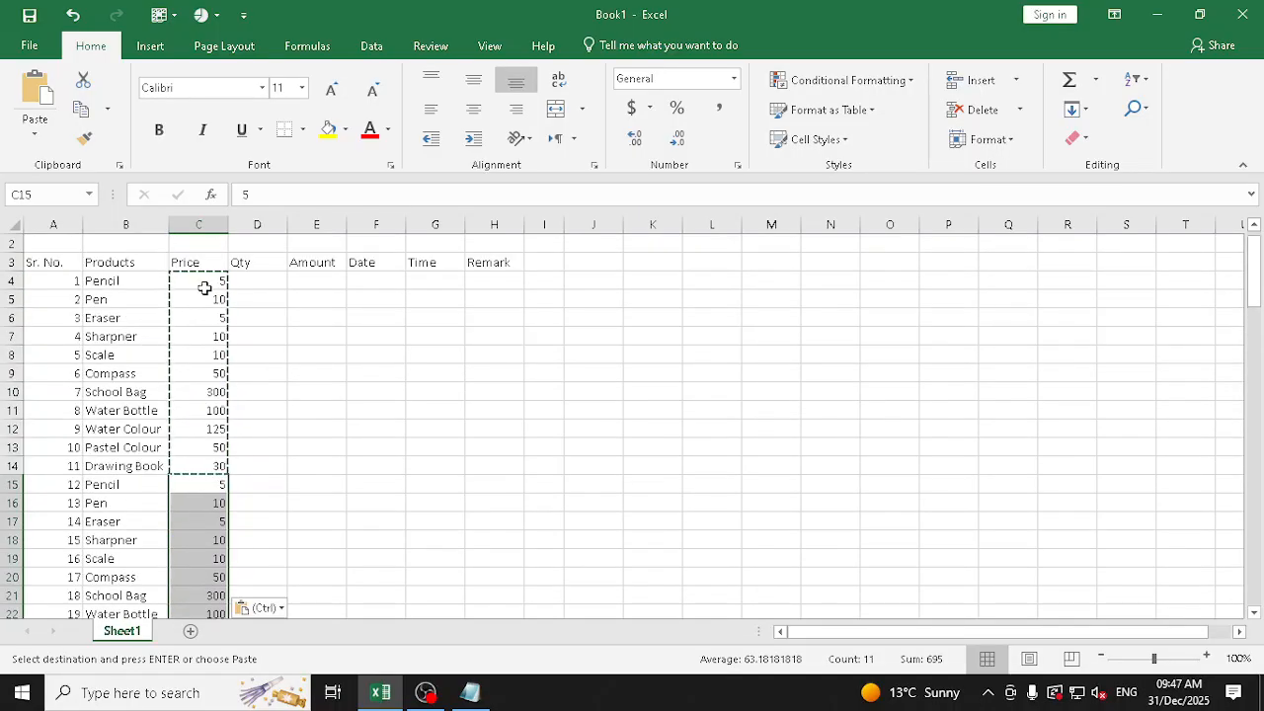
{"action": "scroll", "coordinate": [210, 457], "scroll_direction": "down", "scroll_amount": 1}
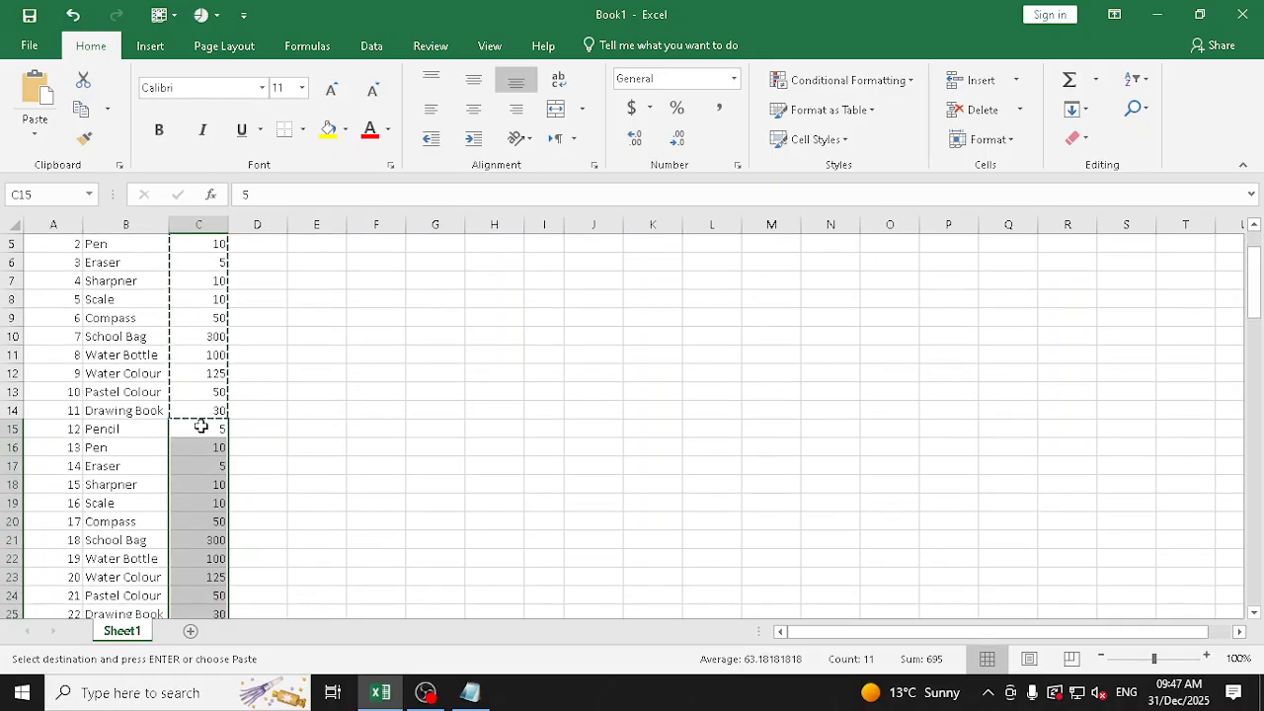
{"action": "scroll", "coordinate": [201, 450], "scroll_direction": "down", "scroll_amount": 1}
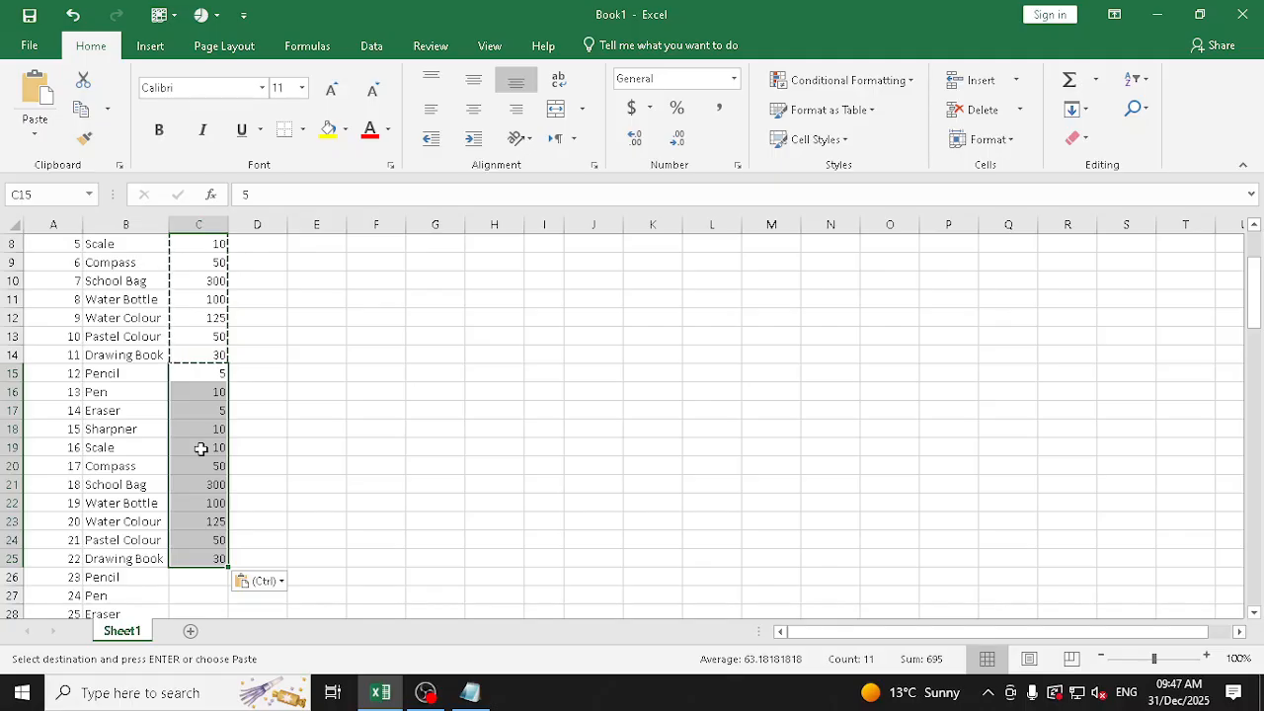
Undo the paste of the prices below C14 and end the copy mode
{"action": "key", "text": "Escape"}
{"action": "scroll", "coordinate": [206, 417], "scroll_direction": "up", "scroll_amount": 2}
{"action": "left_click_drag", "start_coordinate": [203, 299], "coordinate": [203, 556]}
{"action": "key", "text": "ctrl+z"}
{"action": "key", "text": "Escape"}
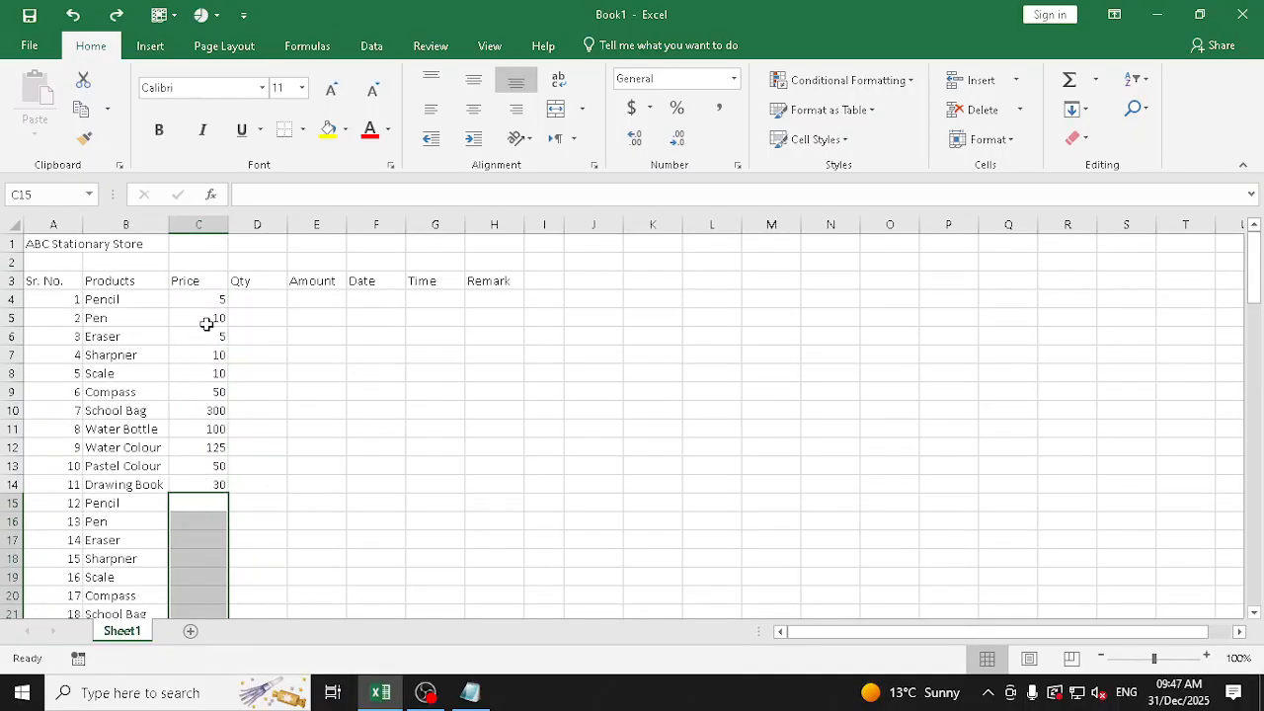
Copy the prices in C4:C14 and paste the block at C15 and again at C26
{"action": "left_click_drag", "start_coordinate": [208, 301], "coordinate": [206, 484]}
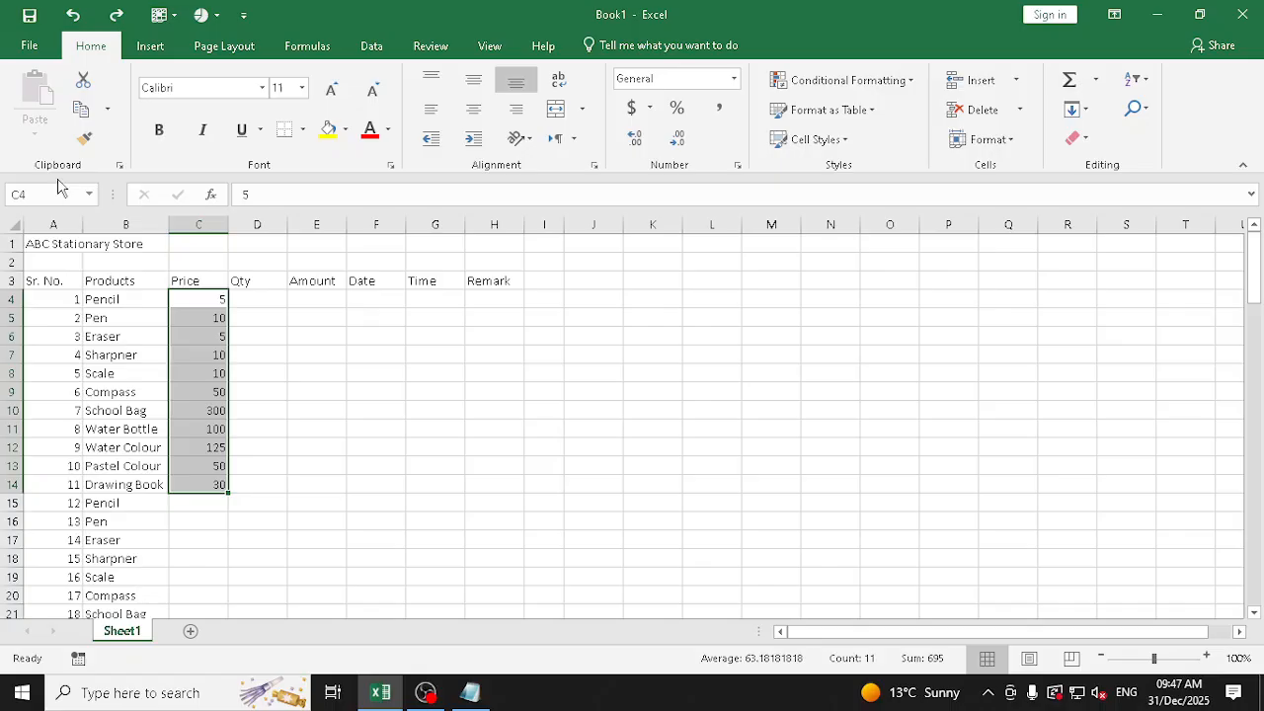
{"action": "left_click", "coordinate": [81, 109]}
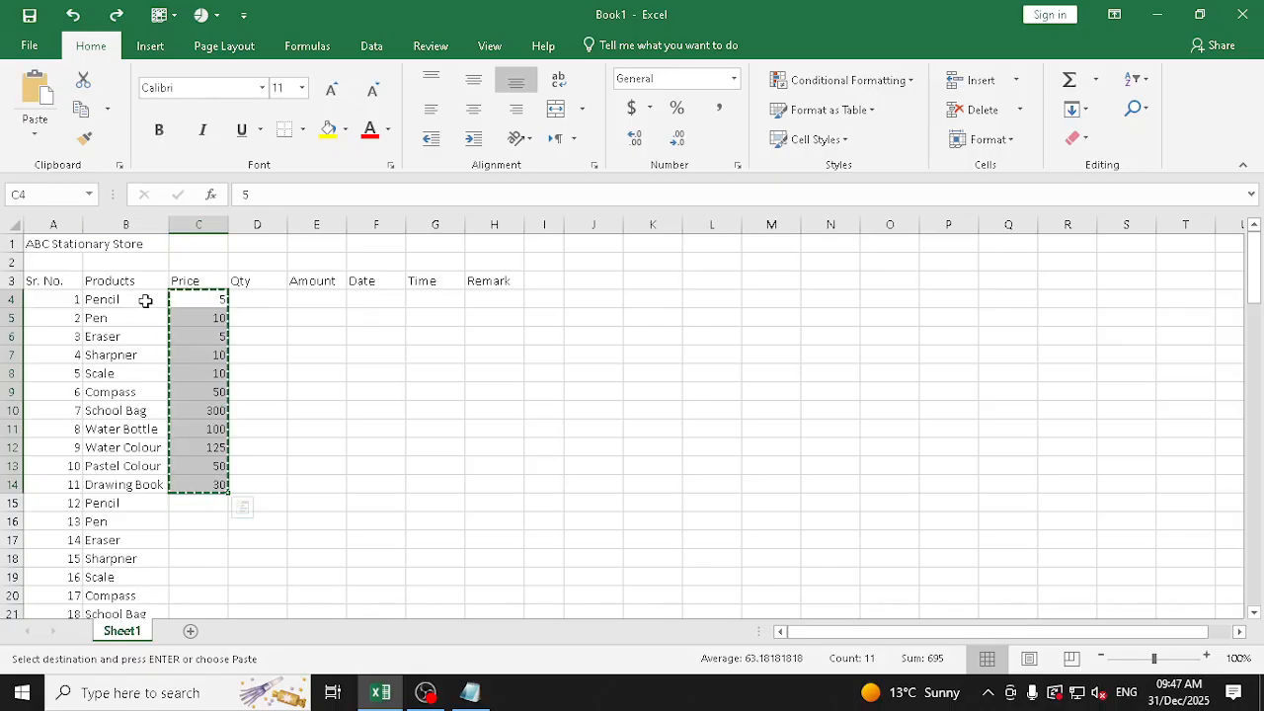
{"action": "left_click", "coordinate": [215, 501]}
{"action": "key", "text": "ctrl+v"}
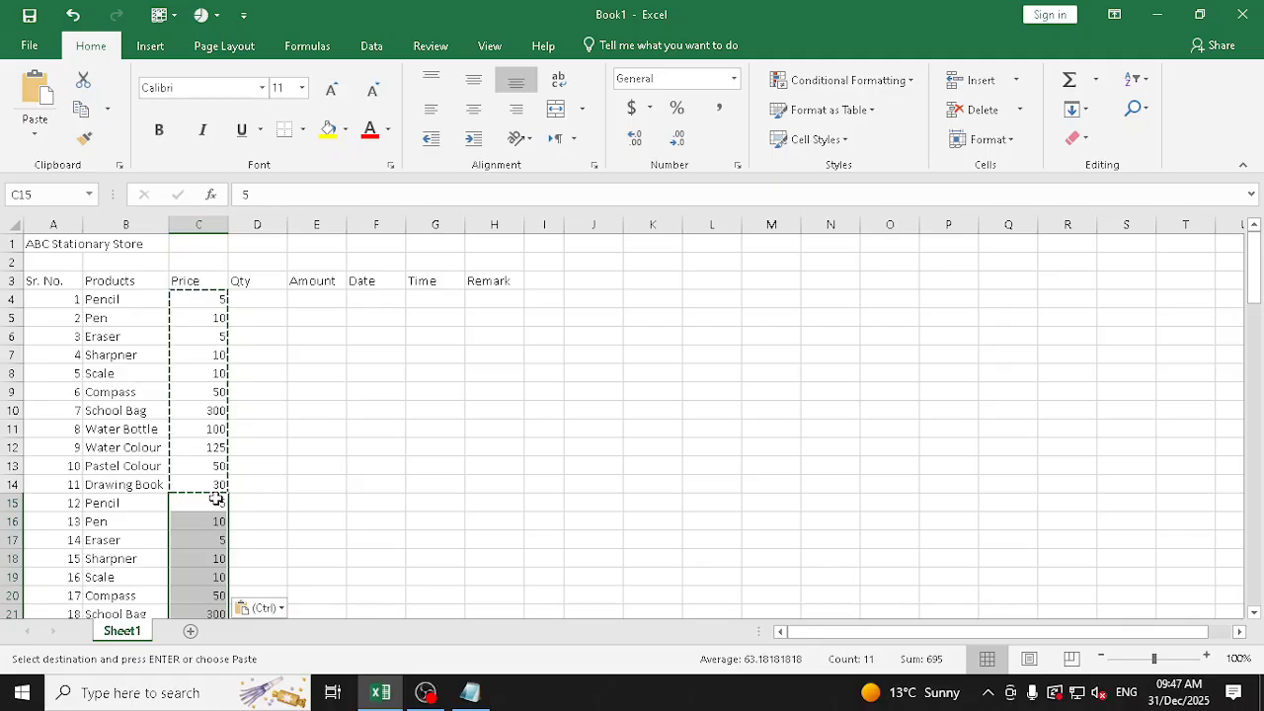
{"action": "key", "text": "Down"}
Paste the copied price block at the next Pencil rows, C37 and C48
{"action": "key", "text": "Down"}
{"action": "key", "text": "Down"}
{"action": "key", "text": "Down"}
{"action": "key", "text": "Down"}
{"action": "key", "text": "Down"}
{"action": "key", "text": "Down"}
{"action": "key", "text": "Down"}
{"action": "key", "text": "Down"}
{"action": "key", "text": "Down"}
{"action": "key", "text": "Down"}
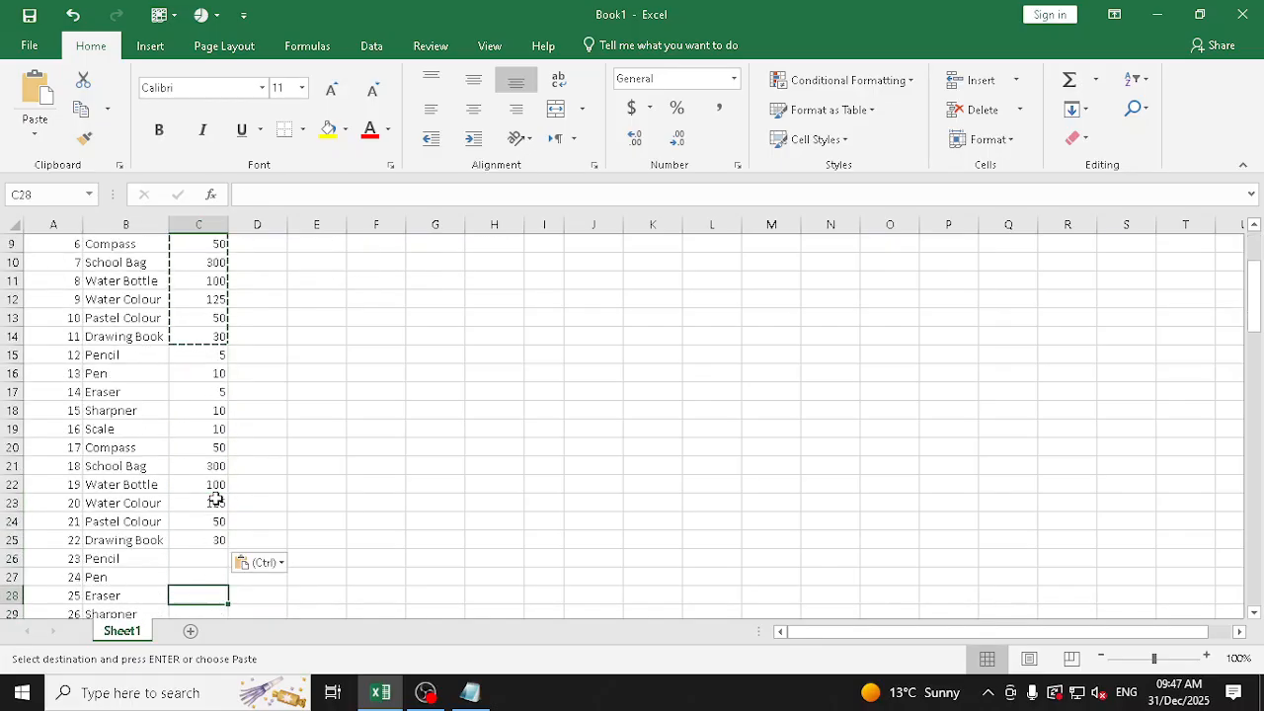
{"action": "key", "text": "ctrl+v"}
{"action": "key", "text": "Down"}
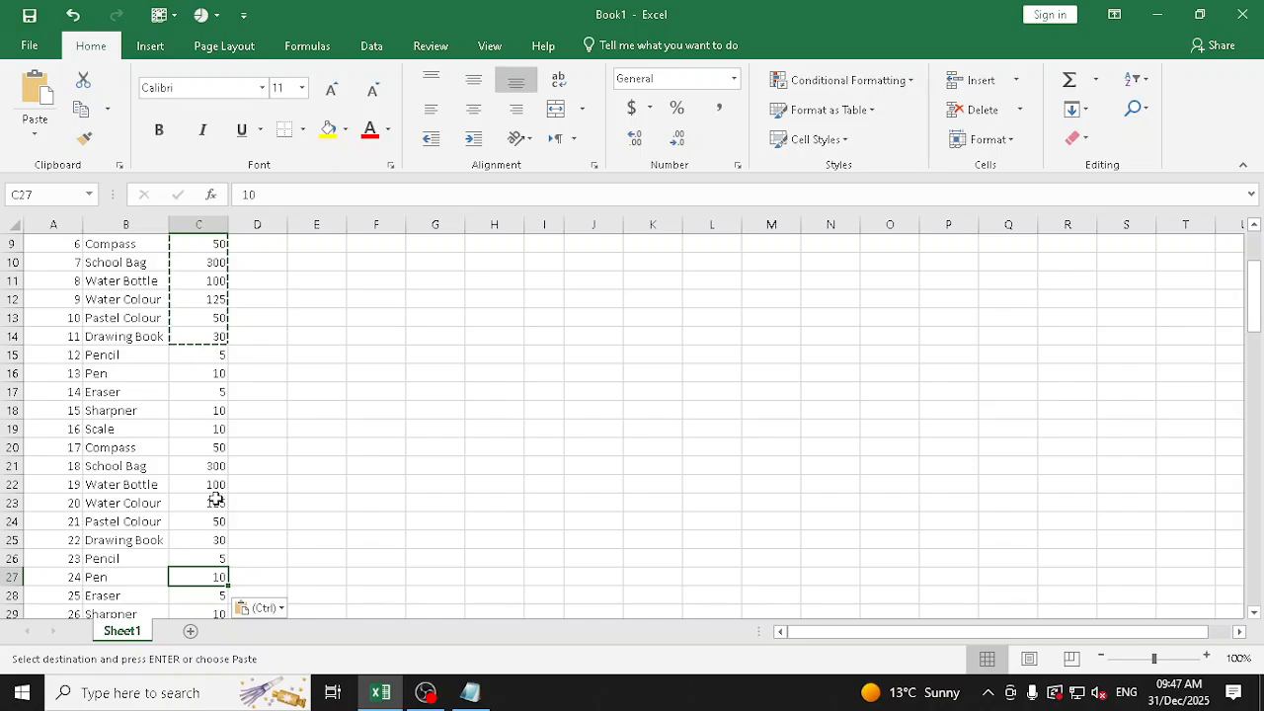
{"action": "key", "text": "ctrl+Down"}
{"action": "key", "text": "ctrl"}
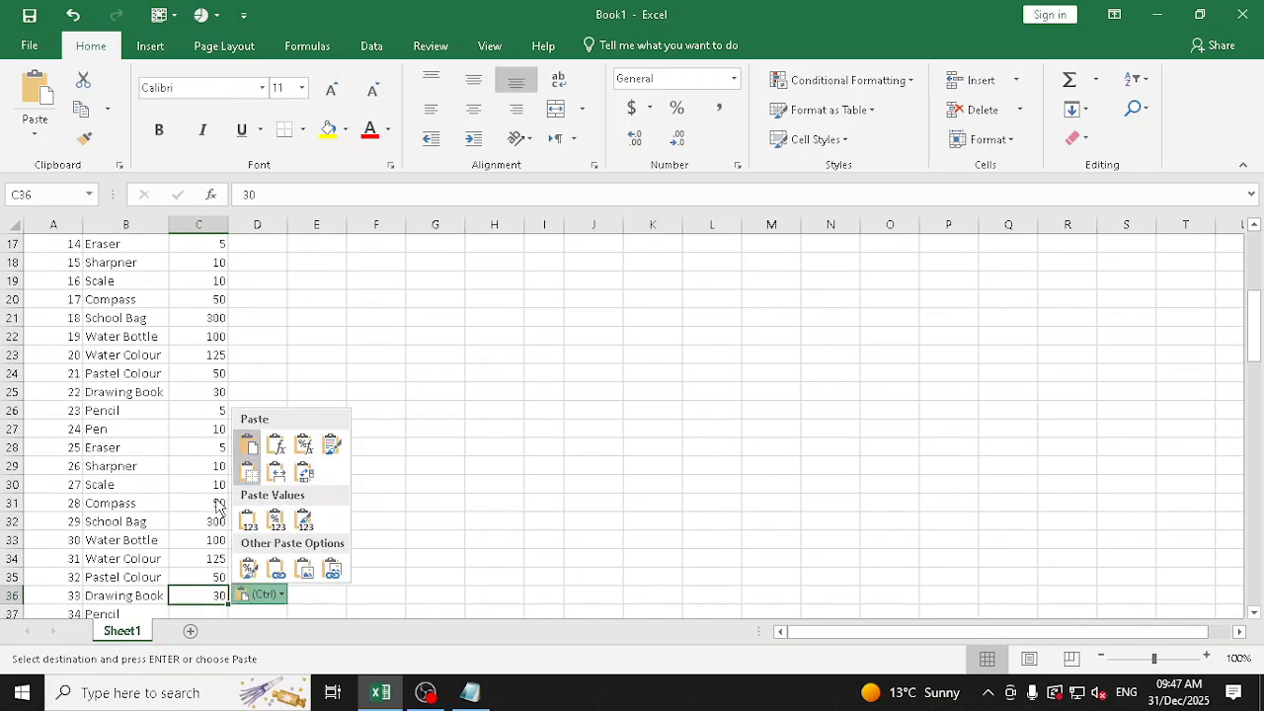
{"action": "key", "text": "Escape"}
{"action": "key", "text": "Down"}
{"action": "key", "text": "ctrl+v"}
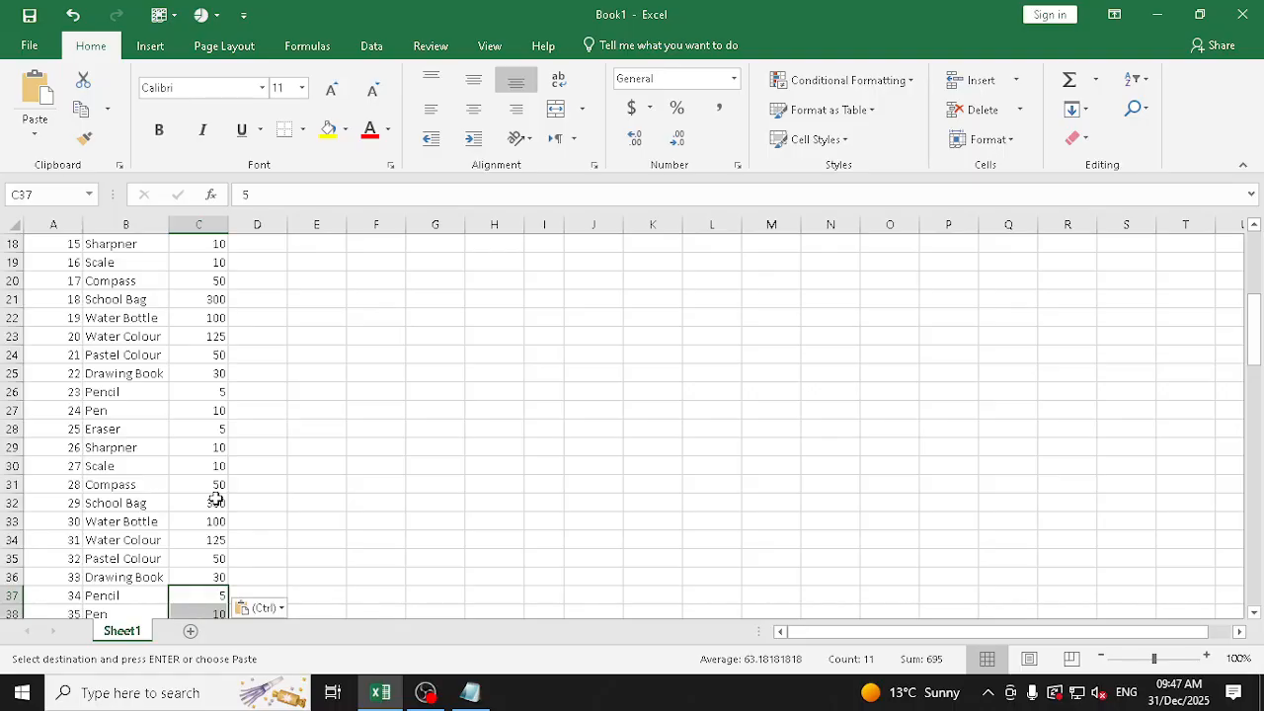
{"action": "key", "text": "ctrl+Down"}
{"action": "key", "text": "Down"}
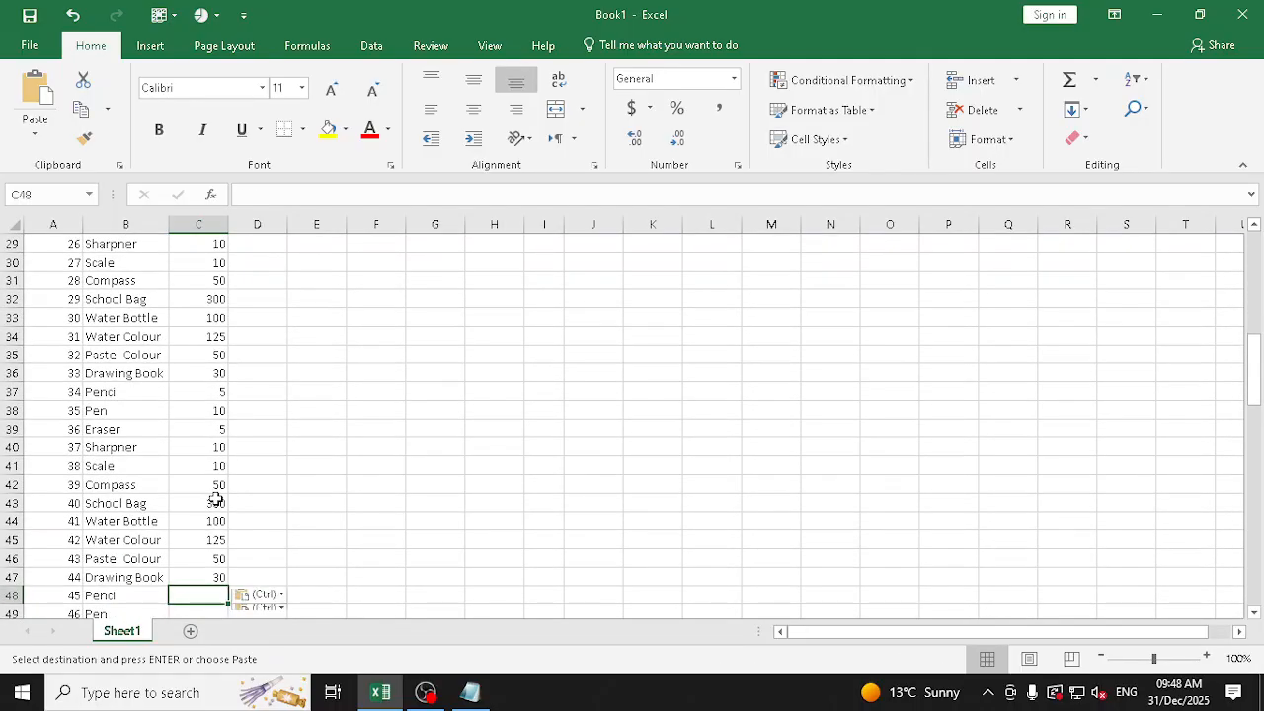
{"action": "key", "text": "ctrl+v"}
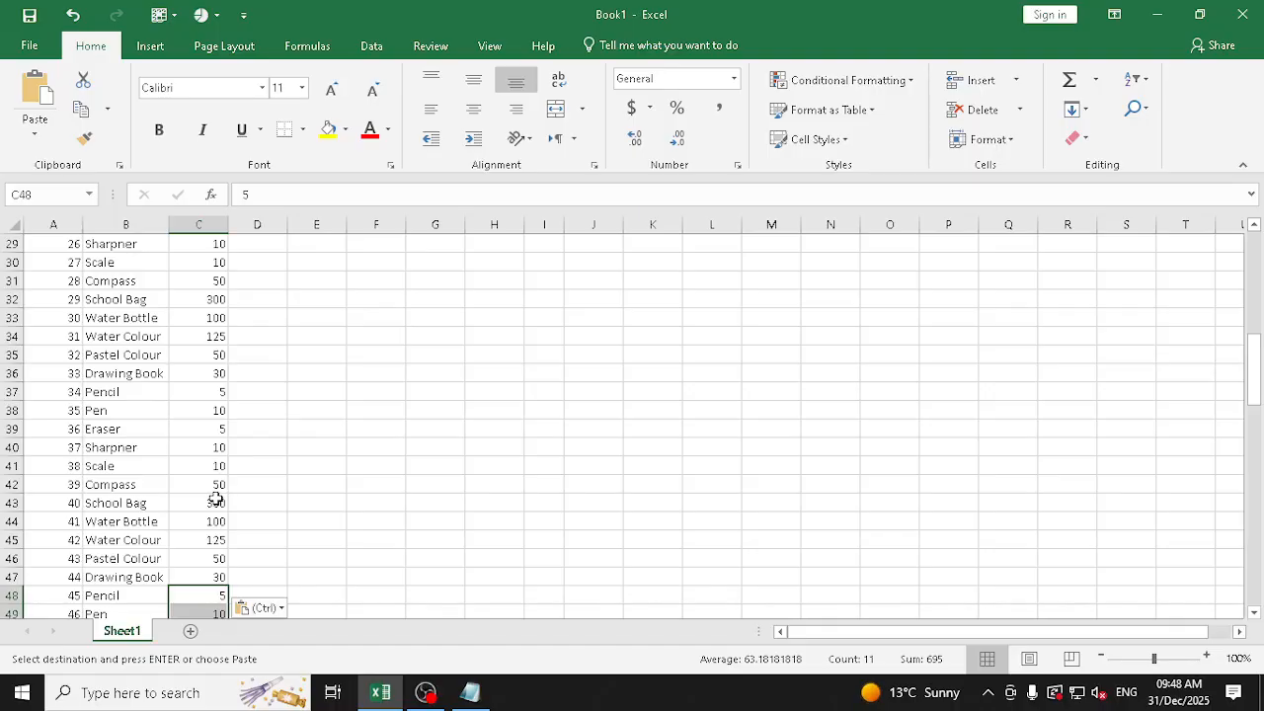
Paste the copied price block at C59 and C70, directly below the filled prices
{"action": "key", "text": "ctrl+Down"}
{"action": "key", "text": "Down"}
{"action": "key", "text": "ctrl+v"}
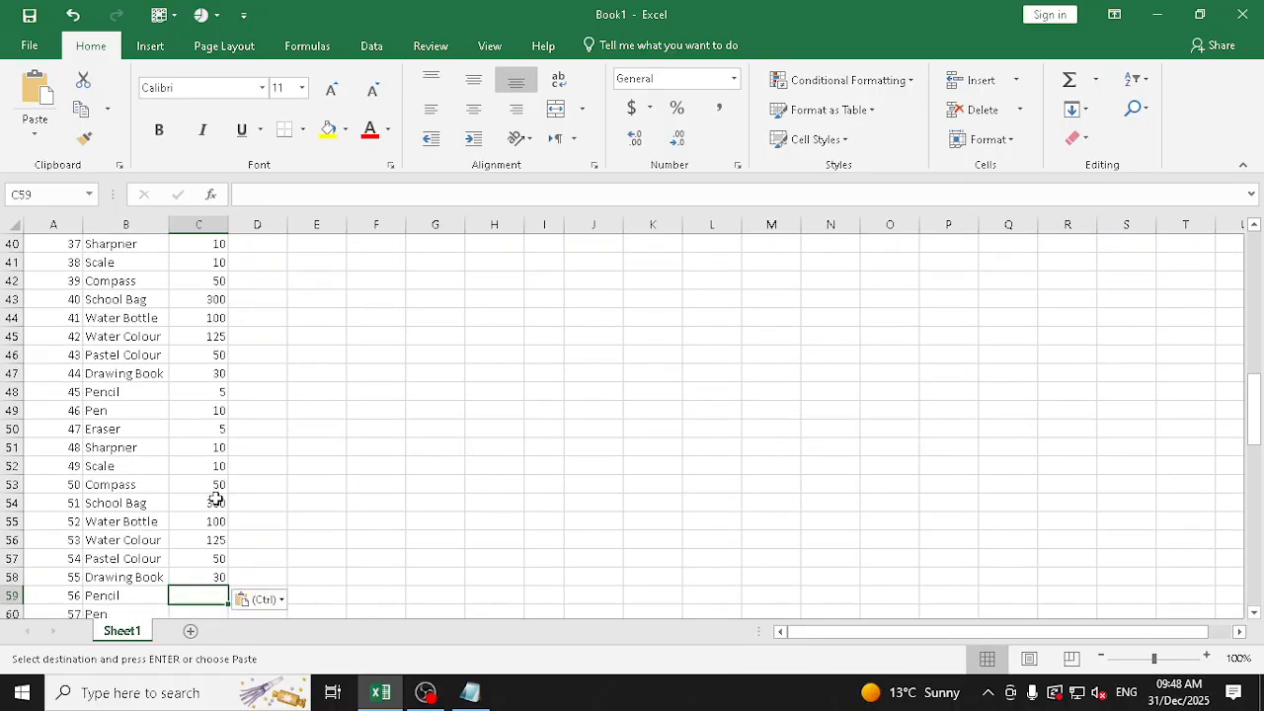
{"action": "key", "text": "ctrl+Down"}
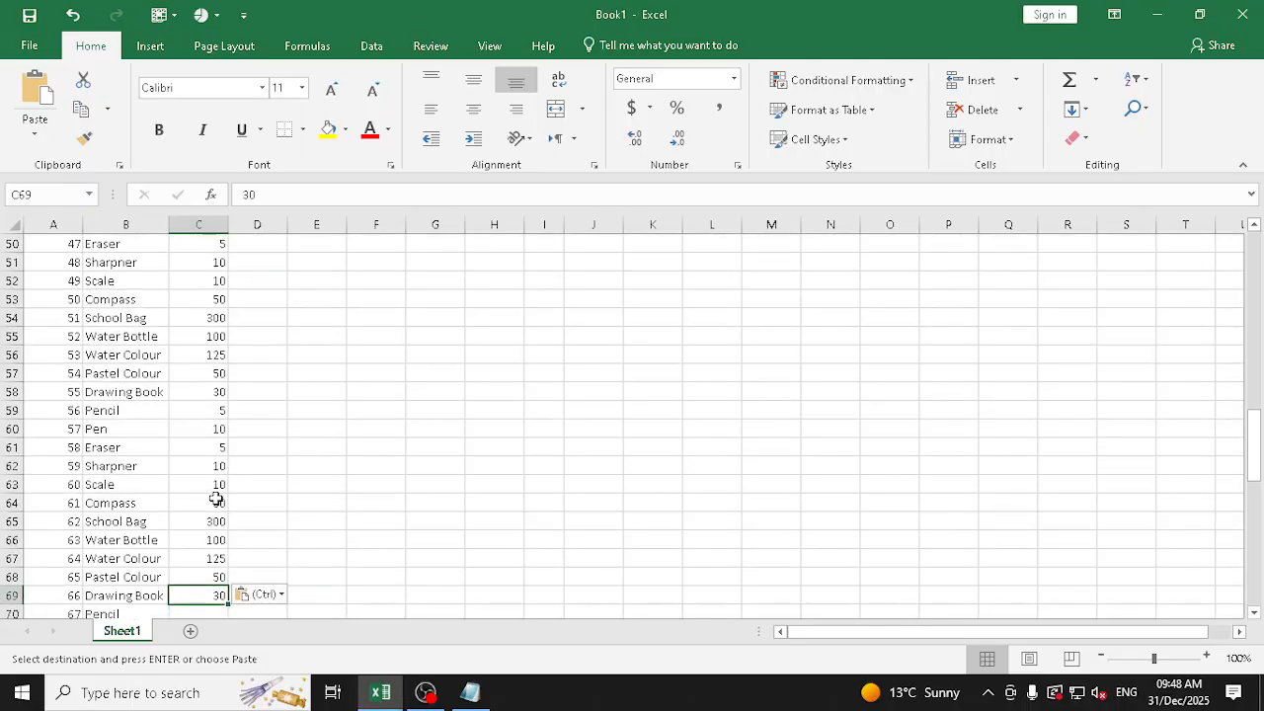
{"action": "key", "text": "Down"}
{"action": "key", "text": "ctrl+v"}
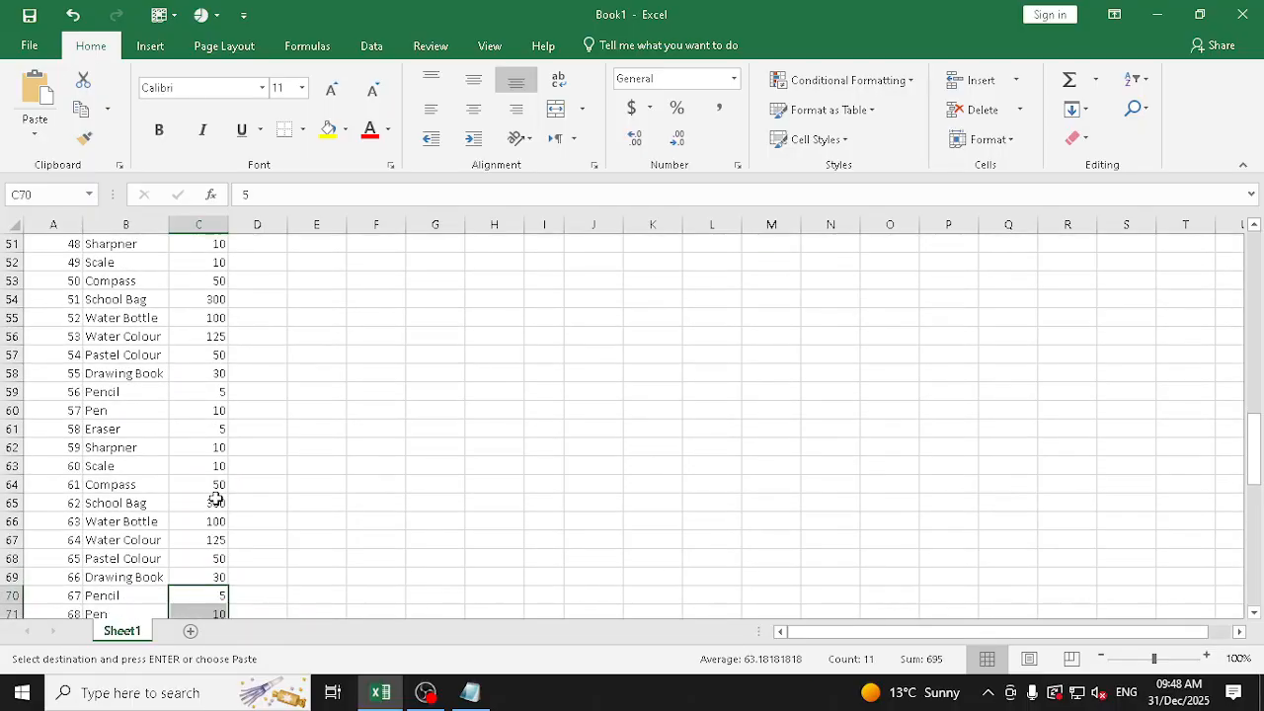
Paste the copied price block at C81 and C92, and end the copy mode
{"action": "key", "text": "ctrl+Down"}
{"action": "key", "text": "Down"}
{"action": "key", "text": "ctrl+v"}
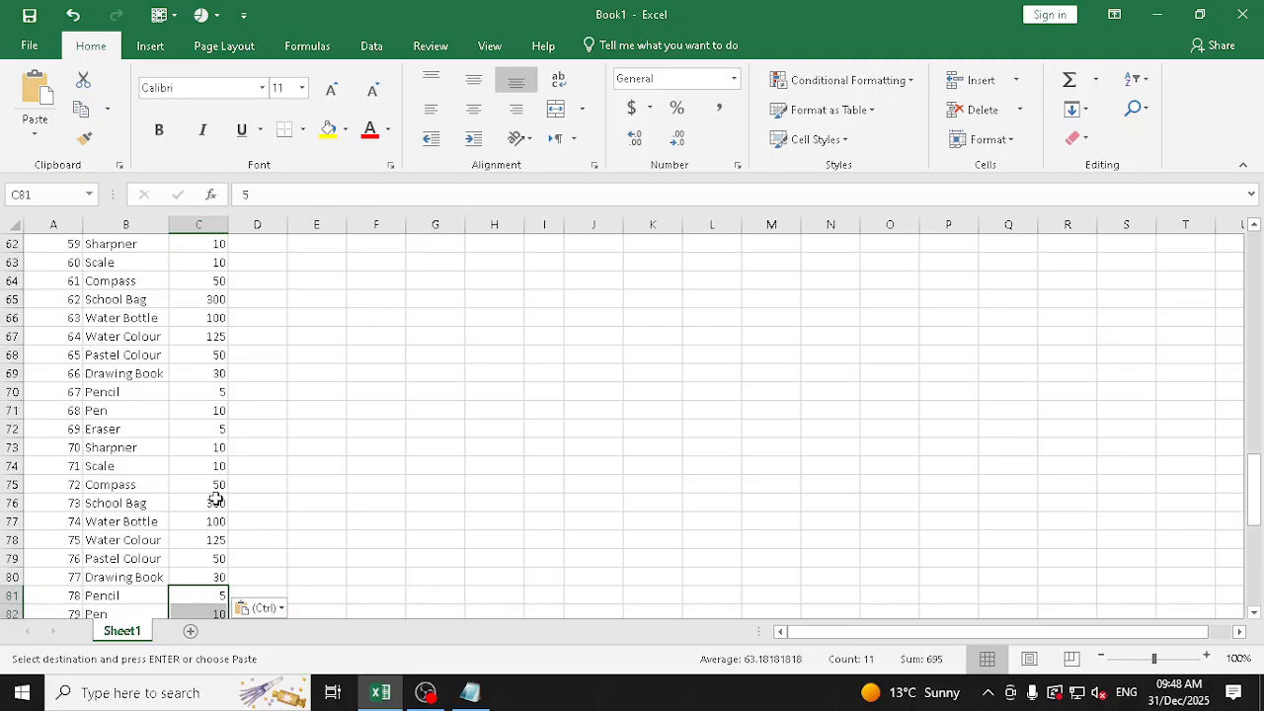
{"action": "key", "text": "ctrl+Down"}
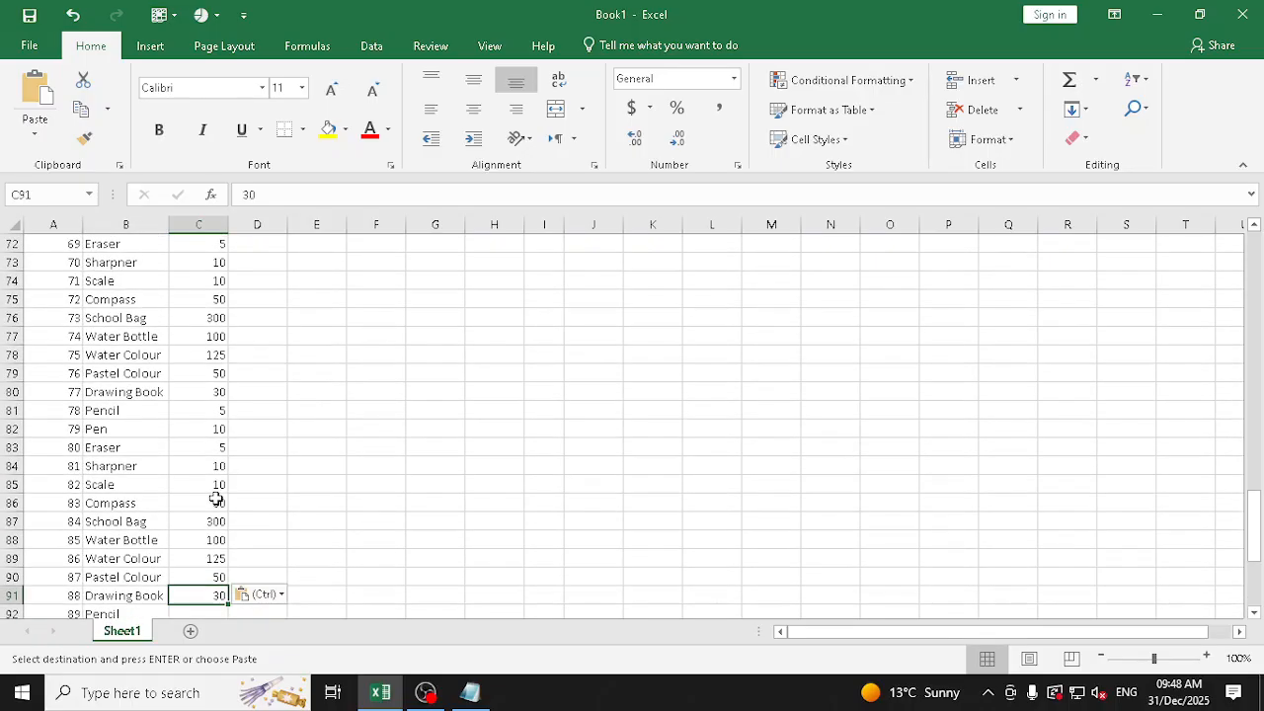
{"action": "key", "text": "ctrl"}
{"action": "key", "text": "Escape"}
{"action": "key", "text": "Down"}
{"action": "key", "text": "Down"}
{"action": "key", "text": "Down"}
{"action": "key", "text": "Down"}
{"action": "key", "text": "Down"}
{"action": "key", "text": "Down"}
{"action": "key", "text": "Down"}
{"action": "key", "text": "Down"}
{"action": "key", "text": "Down"}
{"action": "key", "text": "Down"}
{"action": "key", "text": "Down"}
{"action": "key", "text": "Down"}
{"action": "key", "text": "Down"}
{"action": "key", "text": "Down"}
{"action": "key", "text": "Down"}
{"action": "key", "text": "Down"}
{"action": "key", "text": "Down"}
{"action": "key", "text": "Down"}
{"action": "key", "text": "Down"}
{"action": "key", "text": "Down"}
{"action": "key", "text": "Down"}
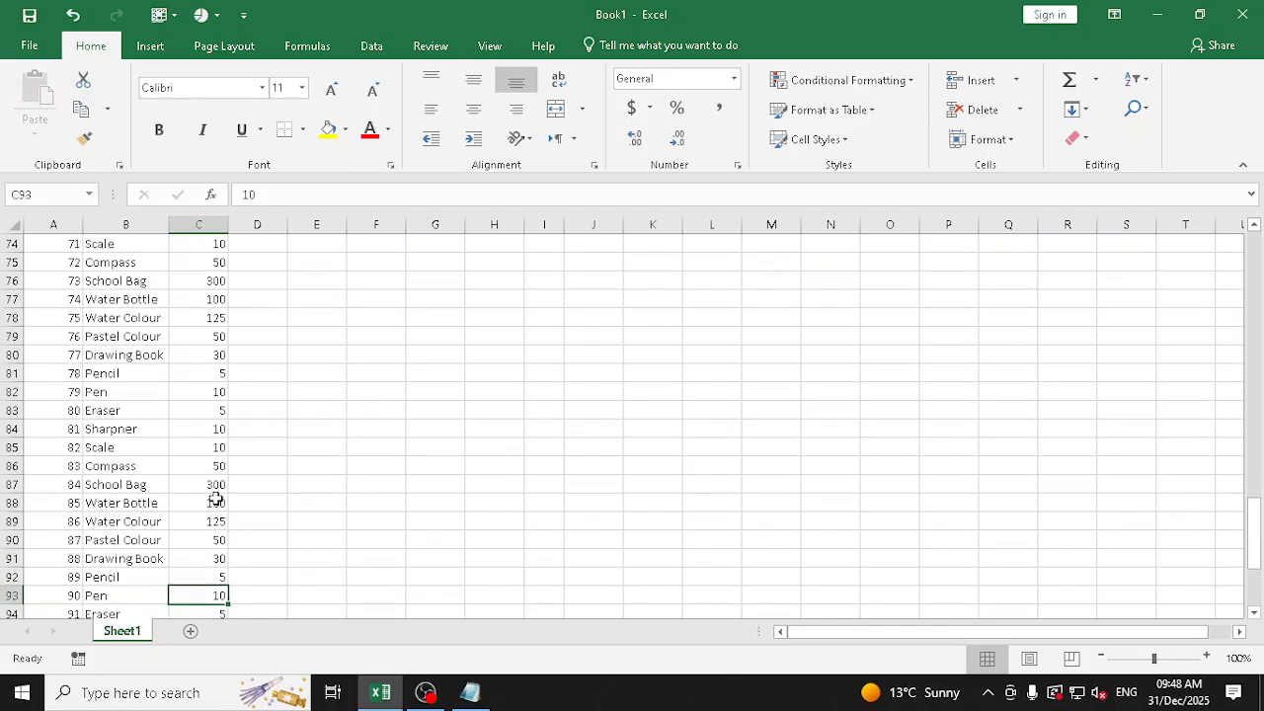
Enter the price 5 for the last Pencil row in C103
{"action": "key", "text": "Up"}
{"action": "key", "text": "Up"}
{"action": "key", "text": "Up"}
{"action": "key", "text": "Up"}
{"action": "key", "text": "Up"}
{"action": "key", "text": "Up"}
{"action": "key", "text": "Up"}
{"action": "key", "text": "Up"}
{"action": "key", "text": "Up"}
{"action": "key", "text": "Up"}
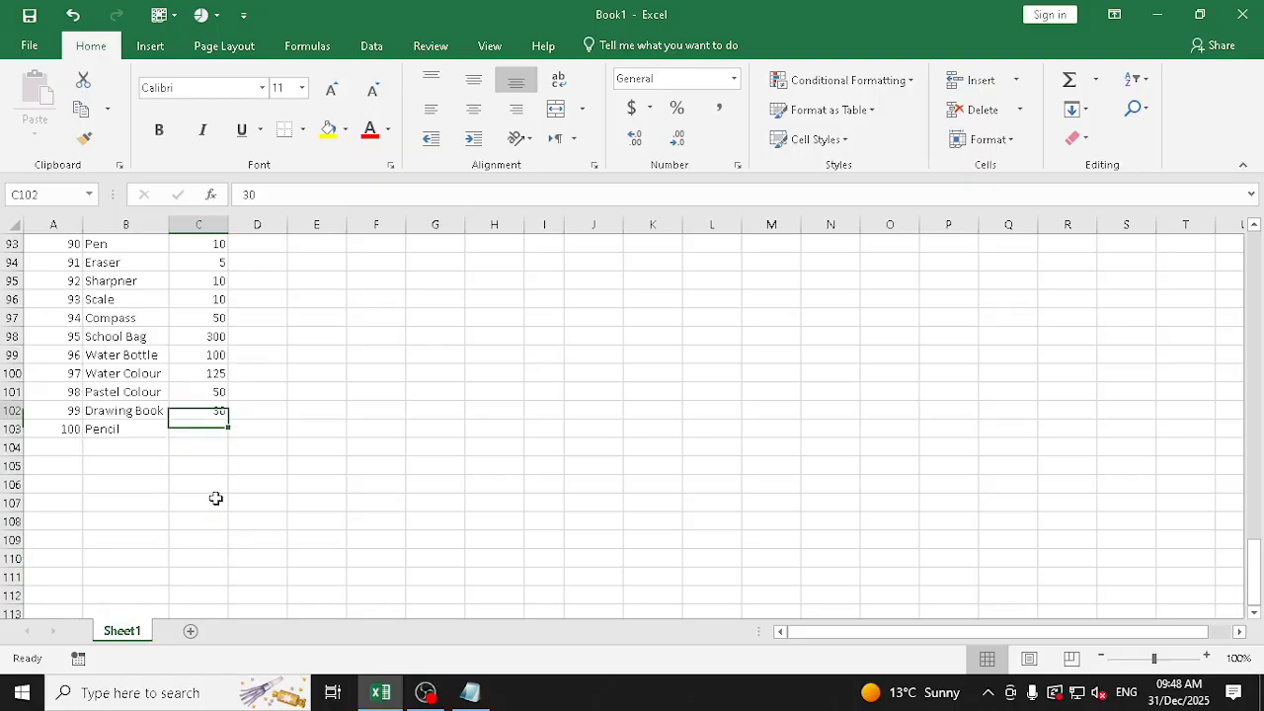
{"action": "key", "text": "Down"}
{"action": "type", "text": "5"}
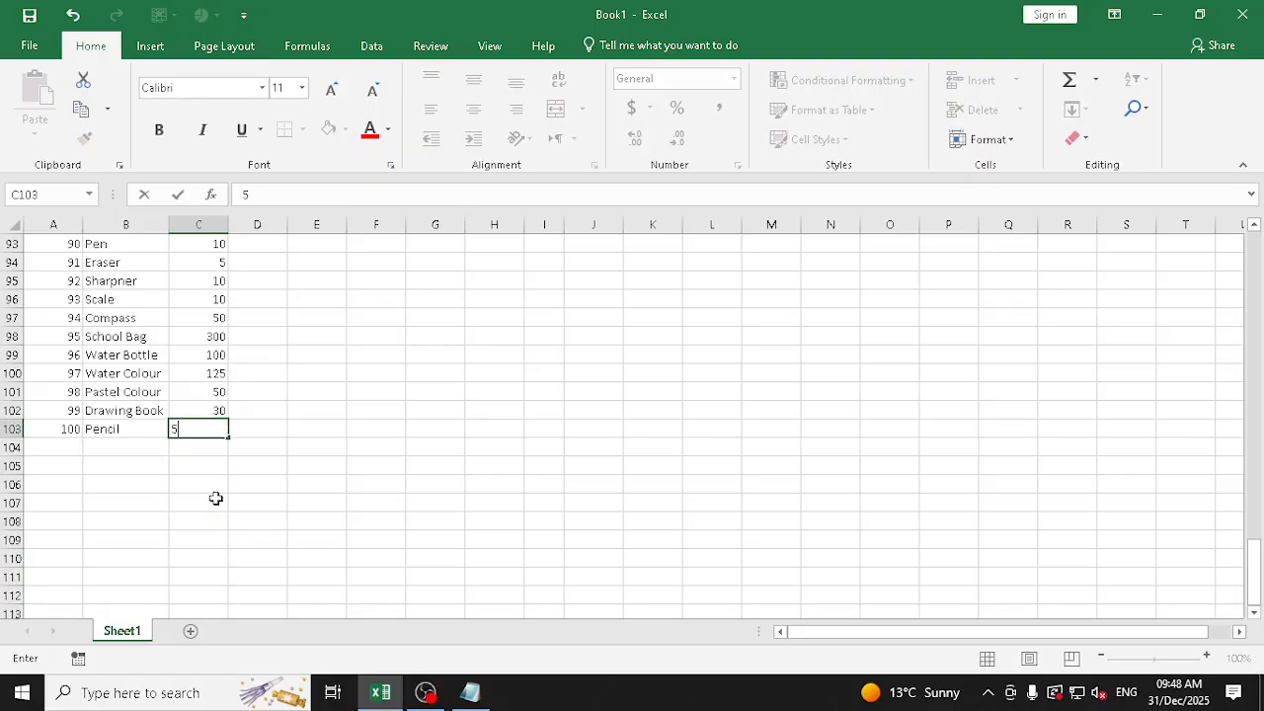
{"action": "key", "text": "Return"}
{"action": "key", "text": "Up"}
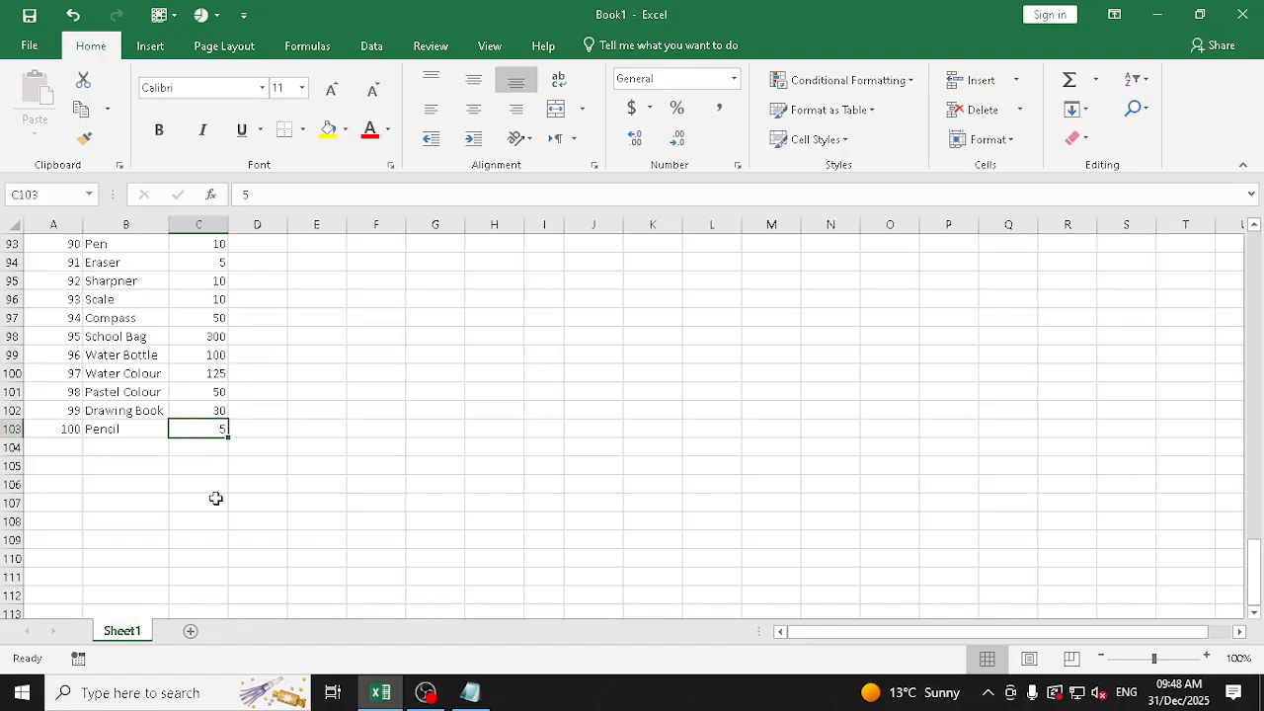
Review the filled Price column from the last product row back up towards the start of the table
{"action": "key", "text": "shift+Left"}
{"action": "key", "text": "Up"}
{"action": "key", "text": "Right"}
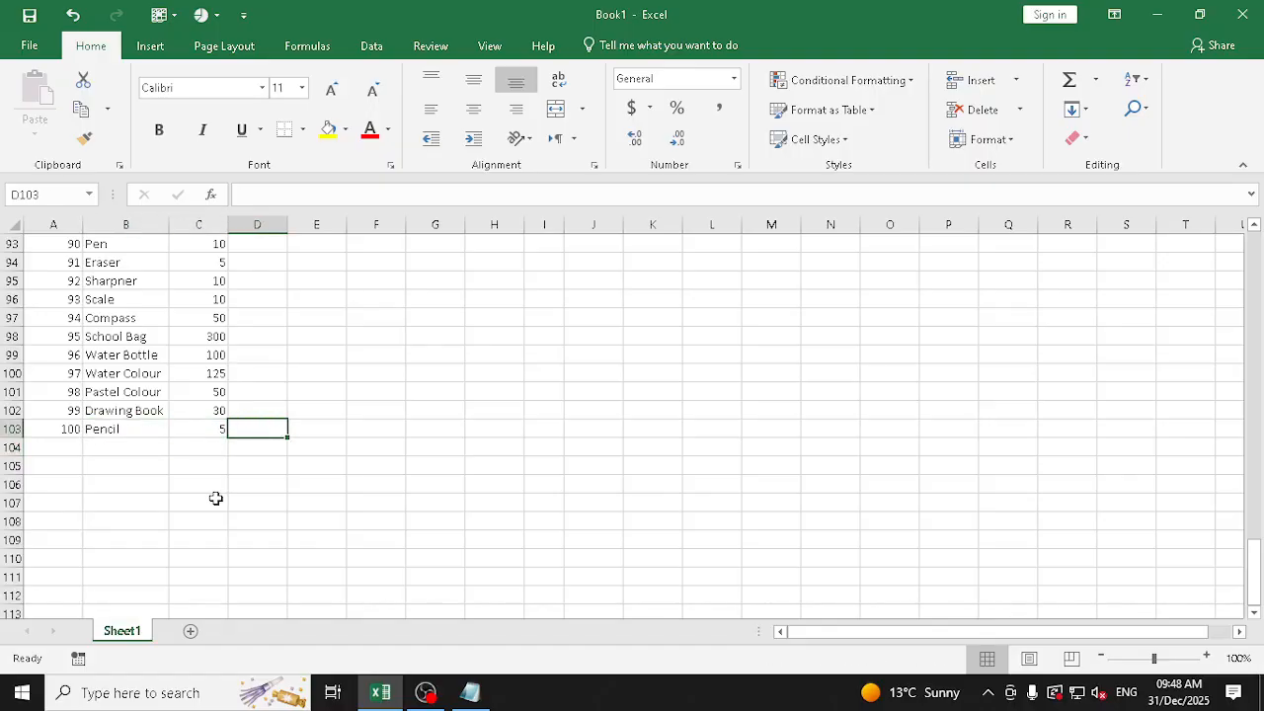
{"action": "key", "text": "Left"}
{"action": "key", "text": "Up"}
{"action": "key", "text": "Up"}
{"action": "key", "text": "Up"}
{"action": "key", "text": "Up"}
{"action": "key", "text": "Up"}
{"action": "key", "text": "Up"}
{"action": "key", "text": "Up"}
{"action": "key", "text": "Up"}
{"action": "key", "text": "Up"}
{"action": "key", "text": "Up"}
{"action": "key", "text": "Up"}
{"action": "key", "text": "Up"}
{"action": "key", "text": "Up"}
{"action": "key", "text": "Up"}
{"action": "key", "text": "Up"}
{"action": "key", "text": "Up"}
{"action": "key", "text": "Up"}
{"action": "key", "text": "Up"}
{"action": "key", "text": "Up"}
{"action": "key", "text": "Up"}
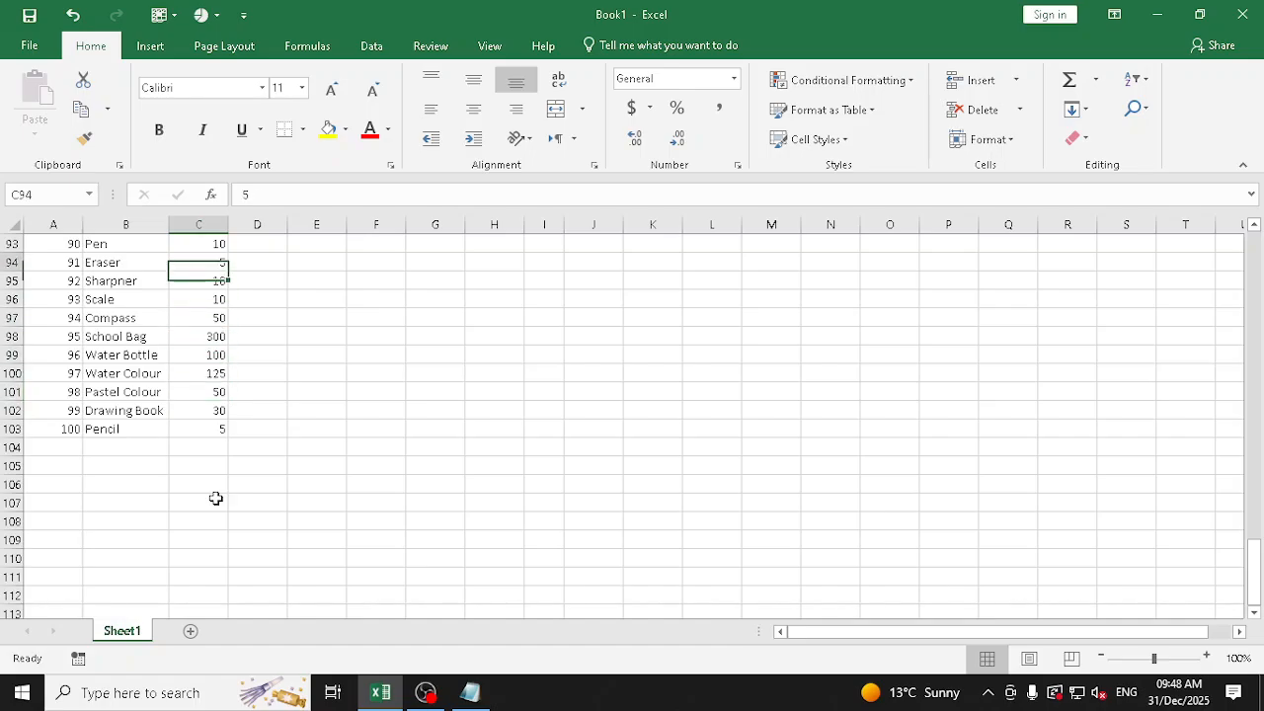
{"action": "key", "text": "Up"}
{"action": "key", "text": "Up"}
{"action": "key", "text": "Up"}
{"action": "key", "text": "Up"}
{"action": "key", "text": "Up"}
{"action": "key", "text": "Up"}
{"action": "key", "text": "Up"}
{"action": "key", "text": "Up"}
{"action": "key", "text": "Up"}
{"action": "key", "text": "Up"}
{"action": "key", "text": "Up"}
{"action": "key", "text": "Up"}
{"action": "key", "text": "Up"}
{"action": "key", "text": "Up"}
{"action": "key", "text": "Up"}
{"action": "key", "text": "Up"}
{"action": "key", "text": "Up"}
{"action": "key", "text": "Up"}
{"action": "key", "text": "Up"}
{"action": "key", "text": "Up"}
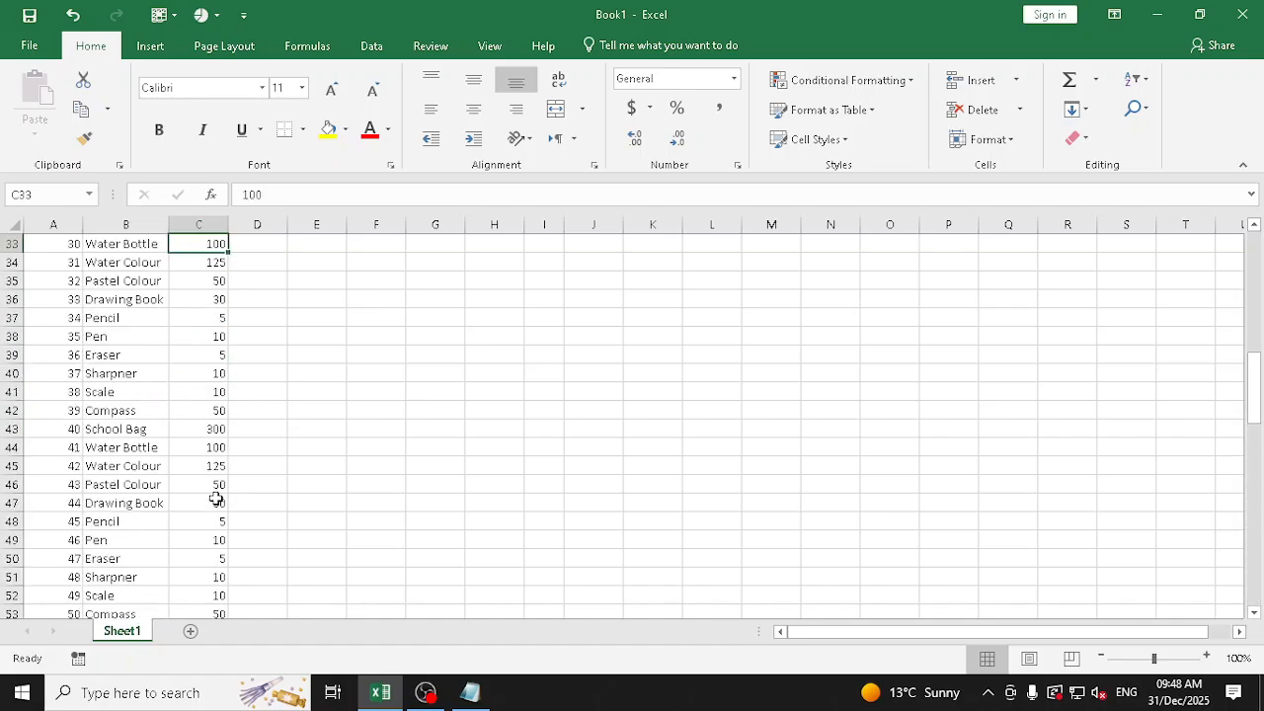
Check the Price column from C4 down past row 60, and return to the start of the table
{"action": "key", "text": "Up"}
{"action": "key", "text": "Up"}
{"action": "key", "text": "Up"}
{"action": "key", "text": "Up"}
{"action": "key", "text": "Up"}
{"action": "key", "text": "Up"}
{"action": "key", "text": "Up"}
{"action": "key", "text": "Up"}
{"action": "key", "text": "Up"}
{"action": "key", "text": "Up"}
{"action": "key", "text": "Up"}
{"action": "key", "text": "Up"}
{"action": "key", "text": "Up"}
{"action": "key", "text": "Up"}
{"action": "key", "text": "Up"}
{"action": "key", "text": "Up"}
{"action": "key", "text": "Up"}
{"action": "key", "text": "Up"}
{"action": "key", "text": "Up"}
{"action": "key", "text": "Up"}
{"action": "key", "text": "Down"}
{"action": "key", "text": "Down"}
{"action": "key", "text": "Down"}
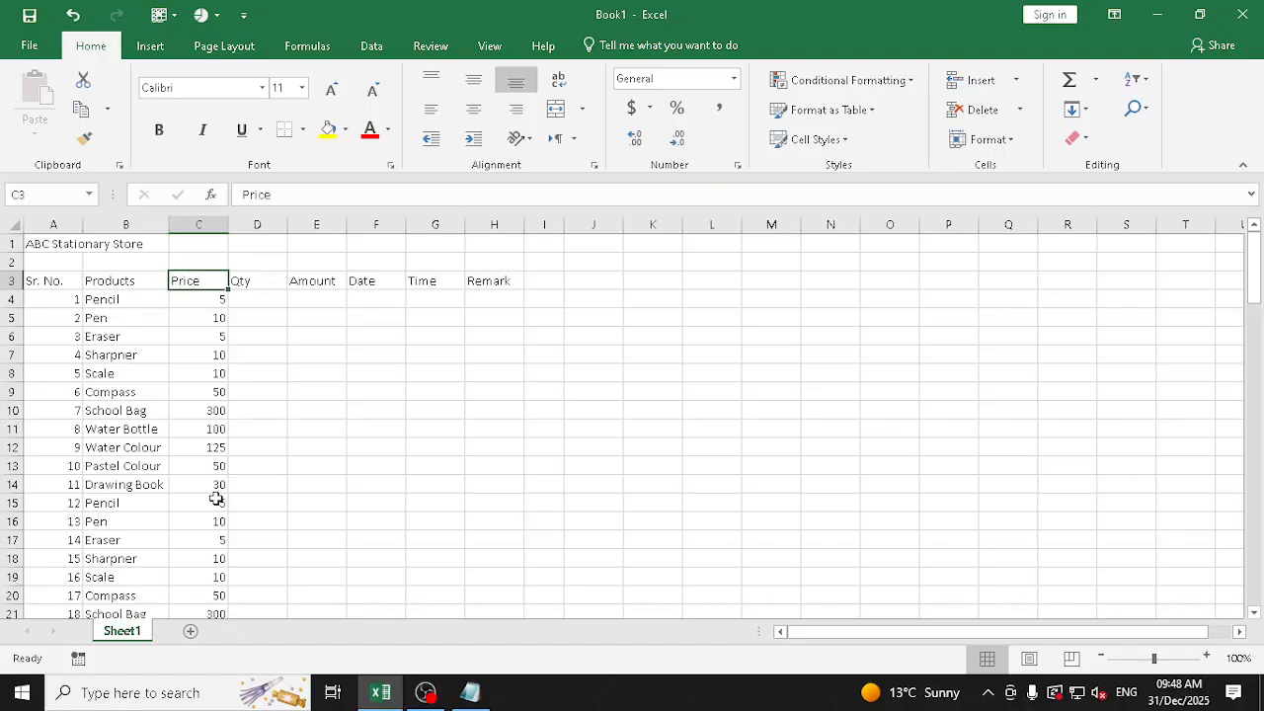
{"action": "key", "text": "shift+Down"}
{"action": "key", "text": "shift+Down"}
{"action": "key", "text": "shift+Down"}
{"action": "key", "text": "shift+Down"}
{"action": "key", "text": "shift+Down"}
{"action": "key", "text": "shift+Down"}
{"action": "key", "text": "shift+Down"}
{"action": "key", "text": "shift+Down"}
{"action": "key", "text": "shift+Down"}
{"action": "key", "text": "shift+Down"}
{"action": "key", "text": "shift+Down"}
{"action": "key", "text": "shift+Down"}
{"action": "key", "text": "shift+Down"}
{"action": "key", "text": "shift+Down"}
{"action": "key", "text": "shift+Down"}
{"action": "key", "text": "shift+Down"}
{"action": "key", "text": "shift+Down"}
{"action": "key", "text": "shift+Down"}
{"action": "key", "text": "shift+Down"}
{"action": "key", "text": "shift+Down"}
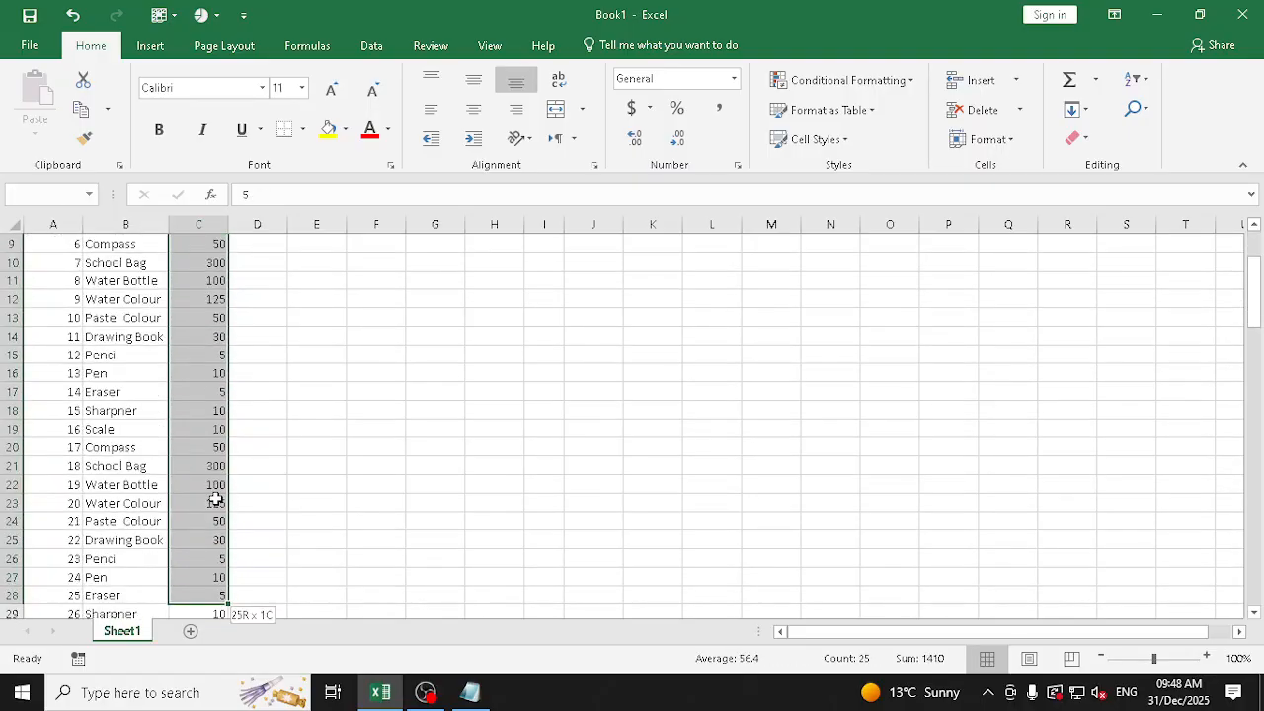
{"action": "key", "text": "shift+Down"}
{"action": "key", "text": "shift+Down"}
{"action": "key", "text": "shift+Down"}
{"action": "key", "text": "shift+Down"}
{"action": "key", "text": "shift+Down"}
{"action": "key", "text": "shift+Down"}
{"action": "key", "text": "shift+Down"}
{"action": "key", "text": "shift+Down"}
{"action": "key", "text": "shift+Down"}
{"action": "key", "text": "shift+Down"}
{"action": "key", "text": "shift+Down"}
{"action": "key", "text": "shift+Down"}
{"action": "key", "text": "shift+Down"}
{"action": "key", "text": "shift+Down"}
{"action": "key", "text": "shift+Down"}
{"action": "key", "text": "shift+Down"}
{"action": "key", "text": "shift+Down"}
{"action": "key", "text": "shift+Down"}
{"action": "key", "text": "shift+Down"}
{"action": "key", "text": "shift+Down"}
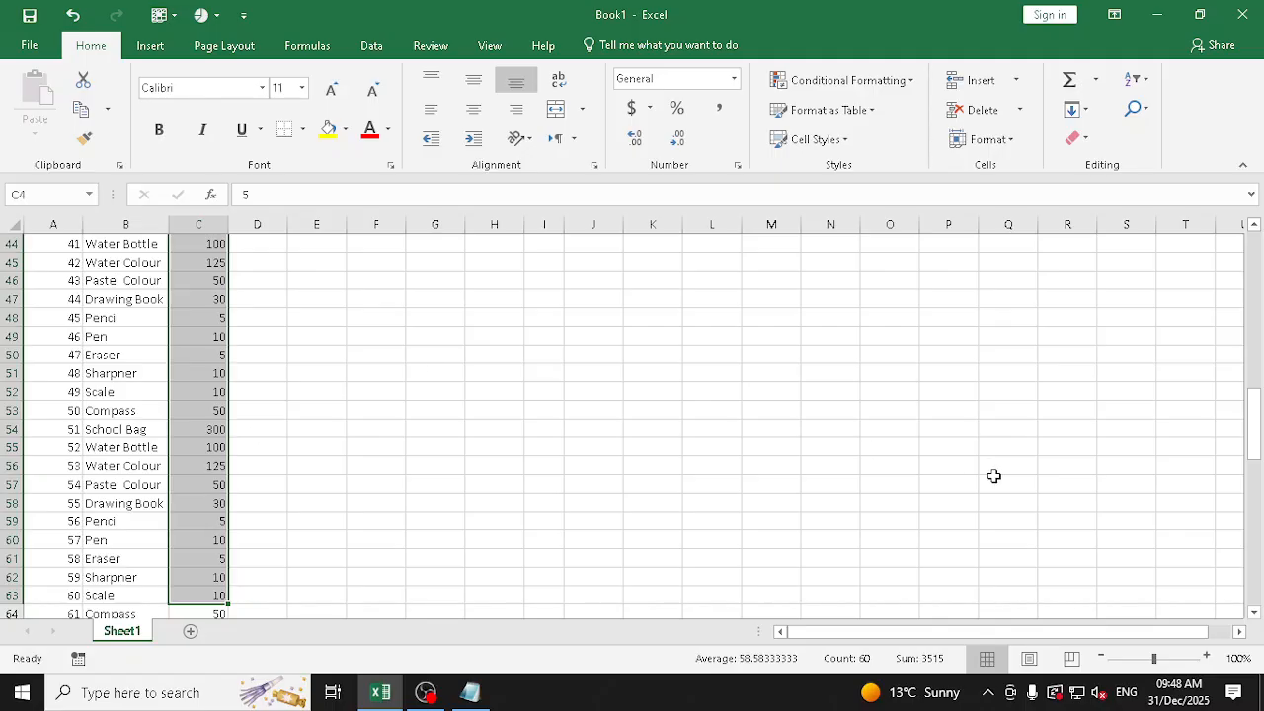
{"action": "scroll", "coordinate": [1254, 375], "scroll_direction": "up", "scroll_amount": 4}
{"action": "left_click_drag", "start_coordinate": [1254, 376], "coordinate": [1252, 229]}
{"action": "left_click", "coordinate": [513, 423]}
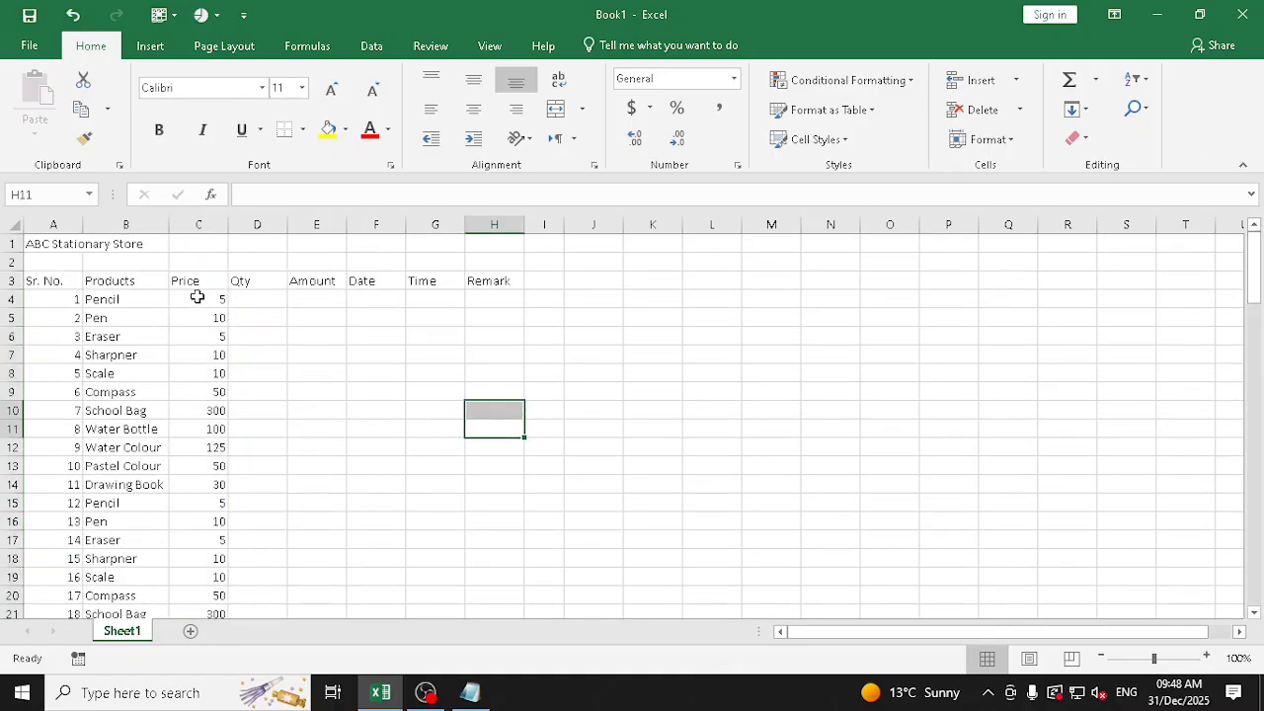
Copy the prices in C4:C14, preview the normal Paste option at J4, and cancel the paste and the copy mode
{"action": "left_click_drag", "start_coordinate": [198, 299], "coordinate": [195, 444]}
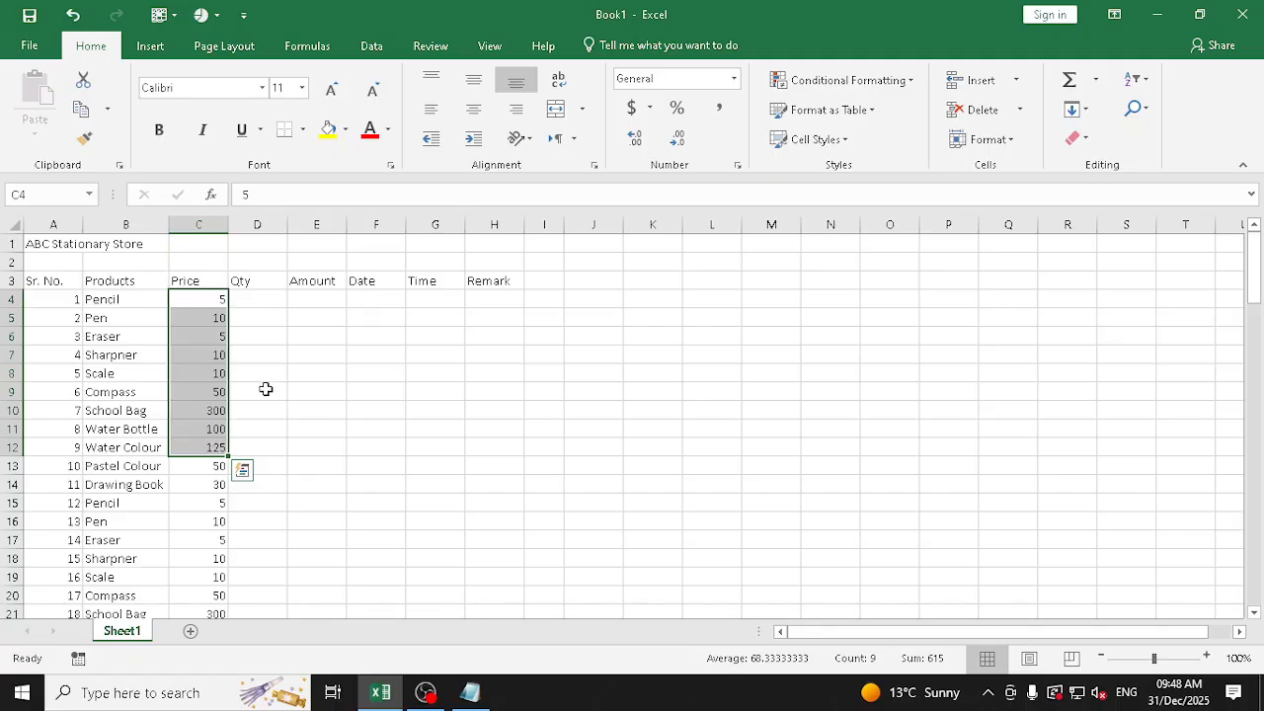
{"action": "left_click_drag", "start_coordinate": [201, 306], "coordinate": [215, 479]}
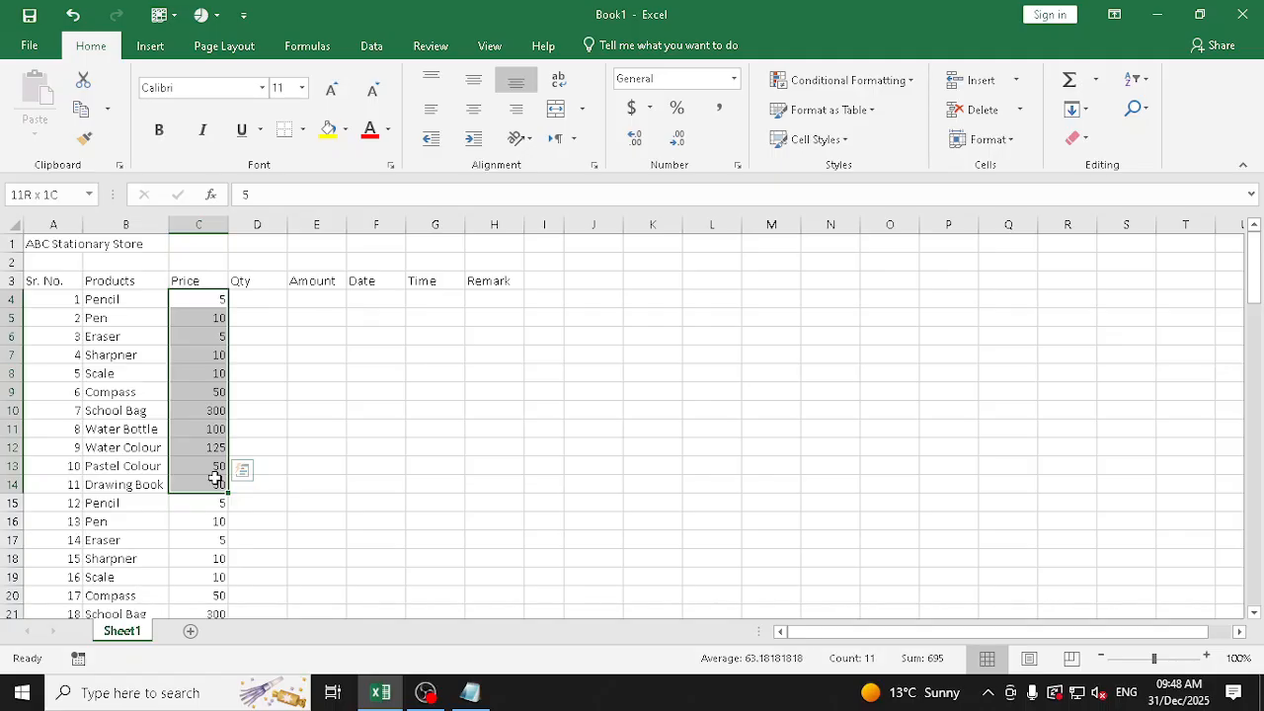
{"action": "key", "text": "ctrl+c"}
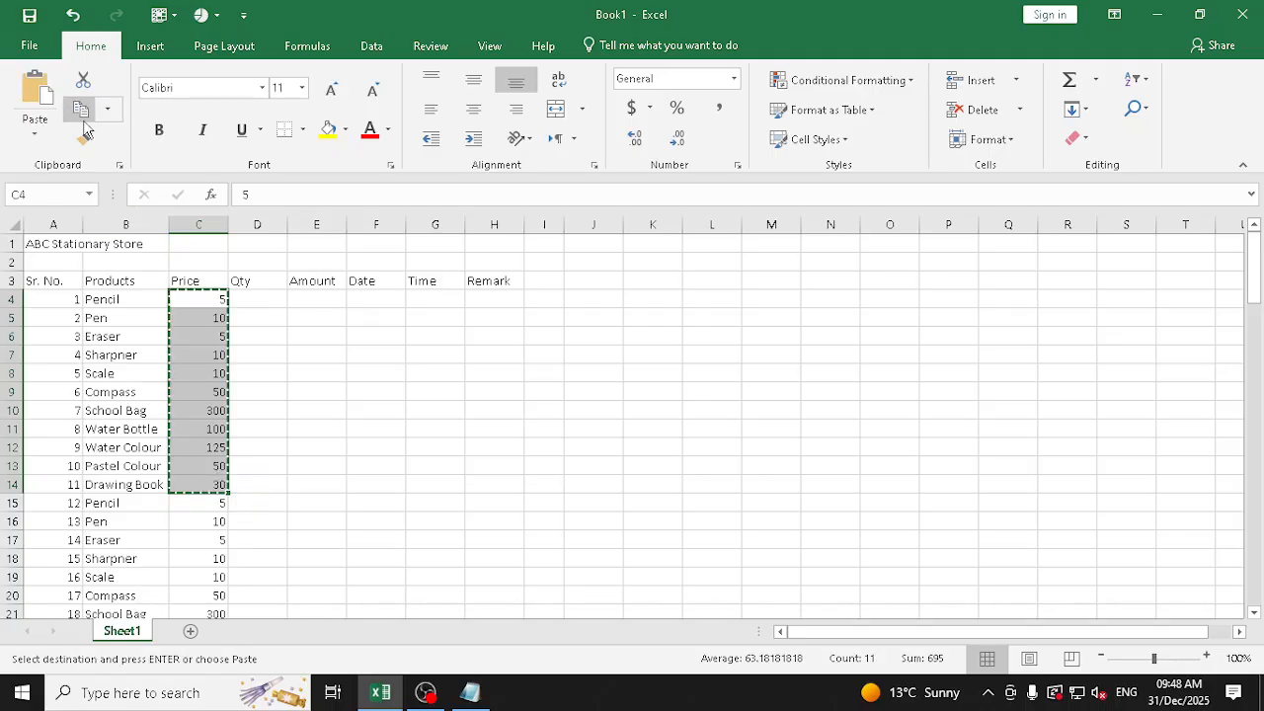
{"action": "left_click", "coordinate": [588, 304]}
{"action": "left_click", "coordinate": [36, 142]}
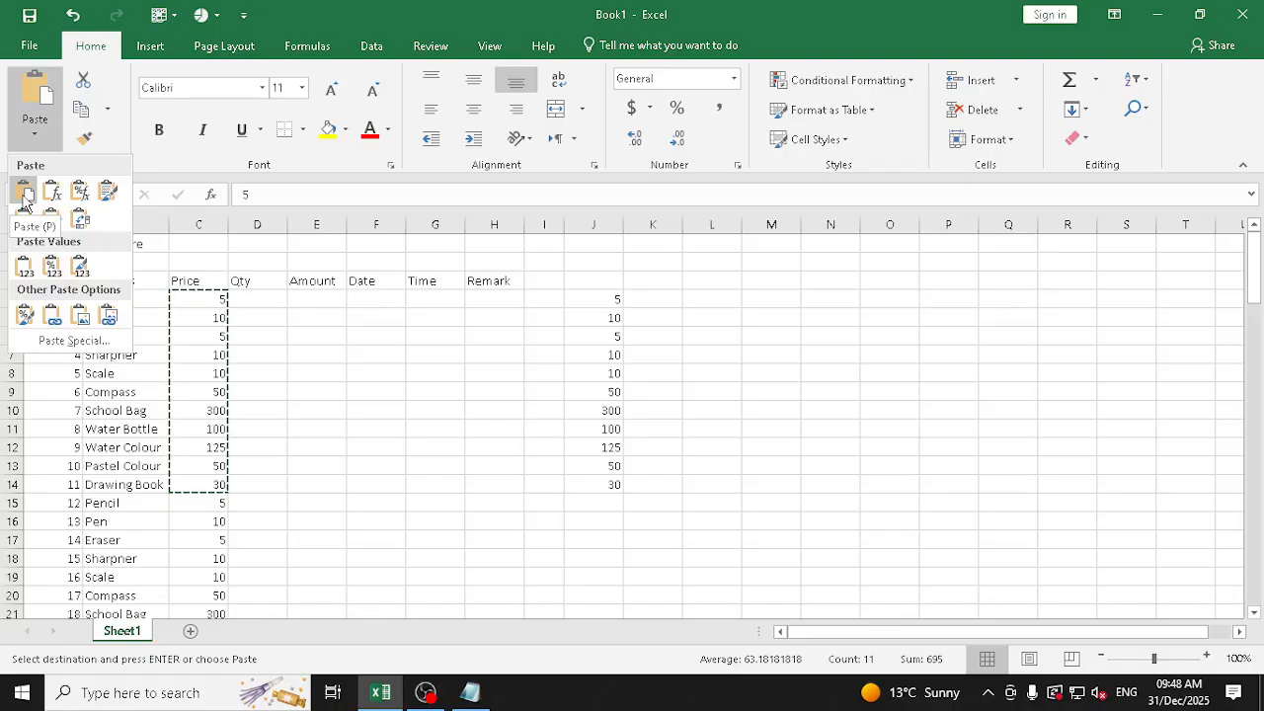
{"action": "key", "text": "Escape"}
{"action": "key", "text": "Escape"}
Fill the prices in C4:C14 with light orange and apply the Number format to them
{"action": "left_click_drag", "start_coordinate": [212, 299], "coordinate": [216, 478]}
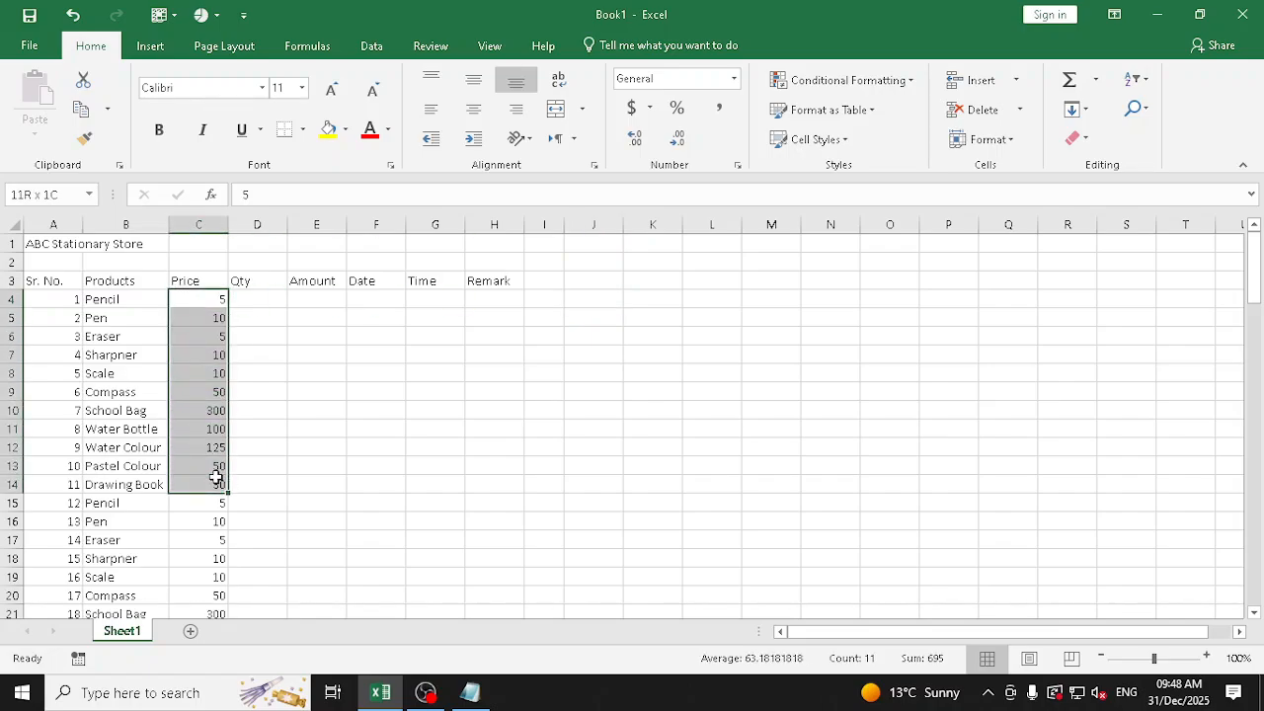
{"action": "left_click", "coordinate": [345, 129]}
{"action": "left_click", "coordinate": [396, 191]}
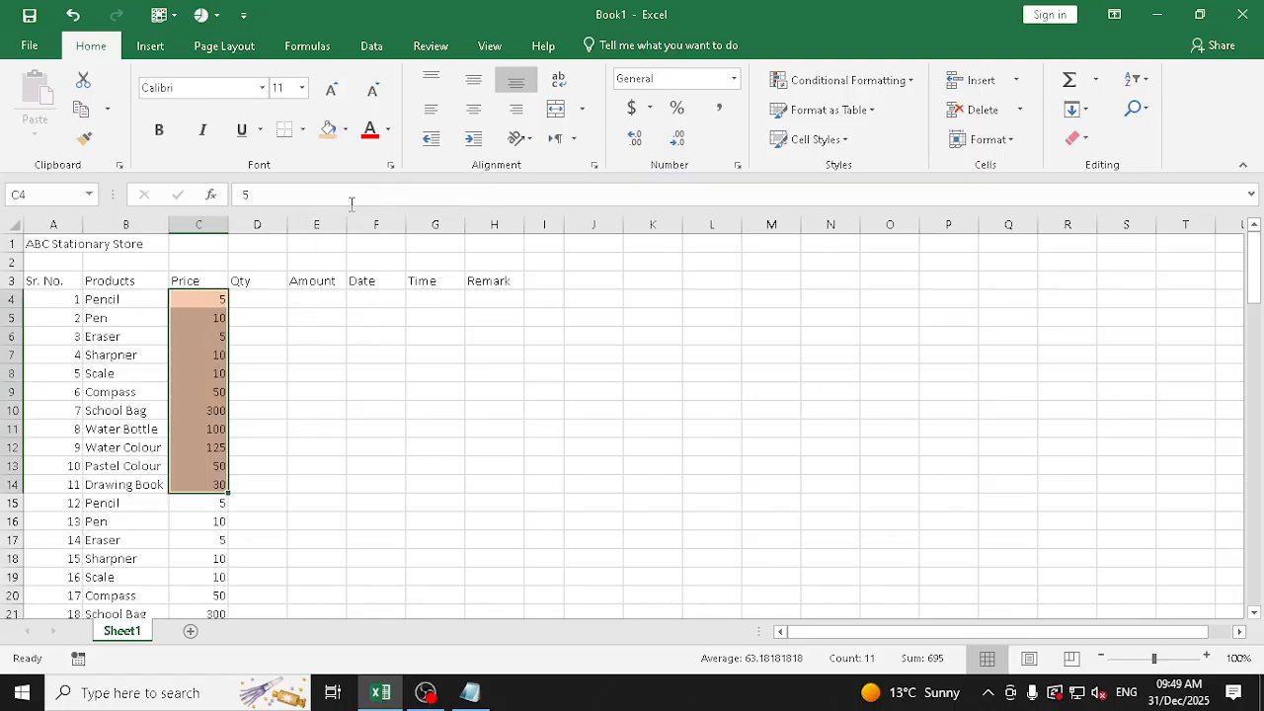
{"action": "left_click", "coordinate": [735, 79]}
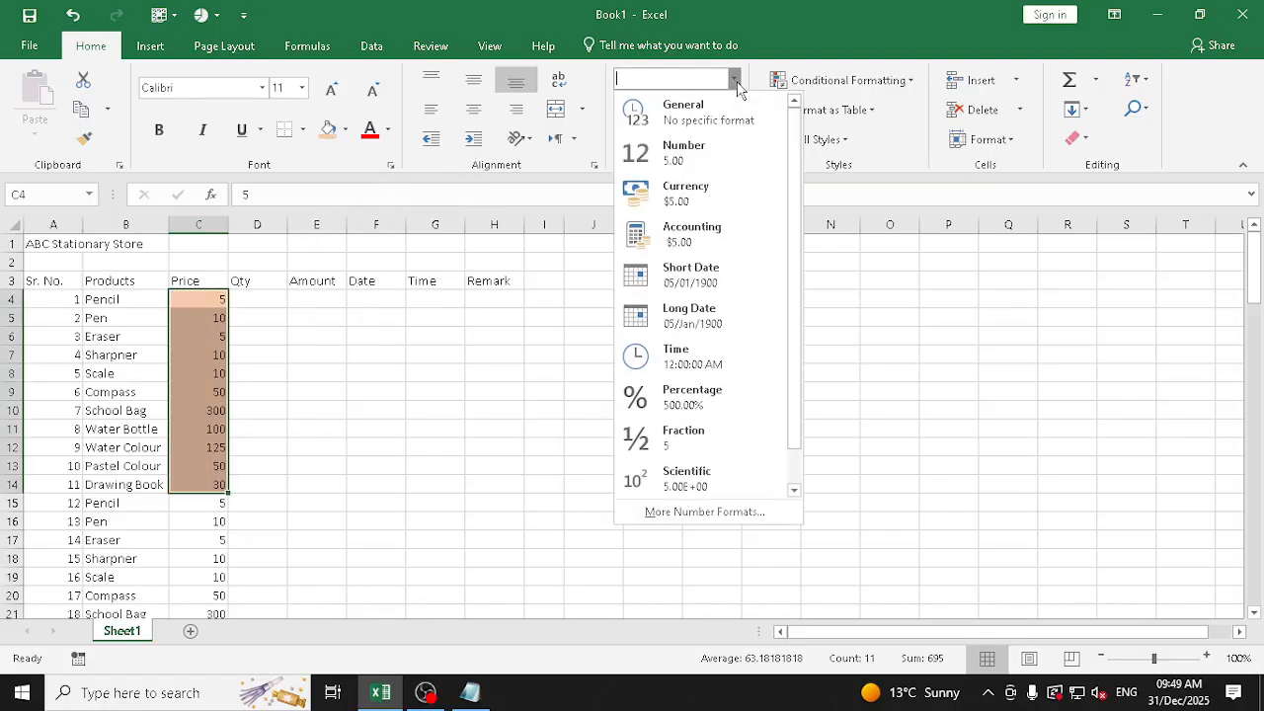
{"action": "left_click", "coordinate": [722, 158]}
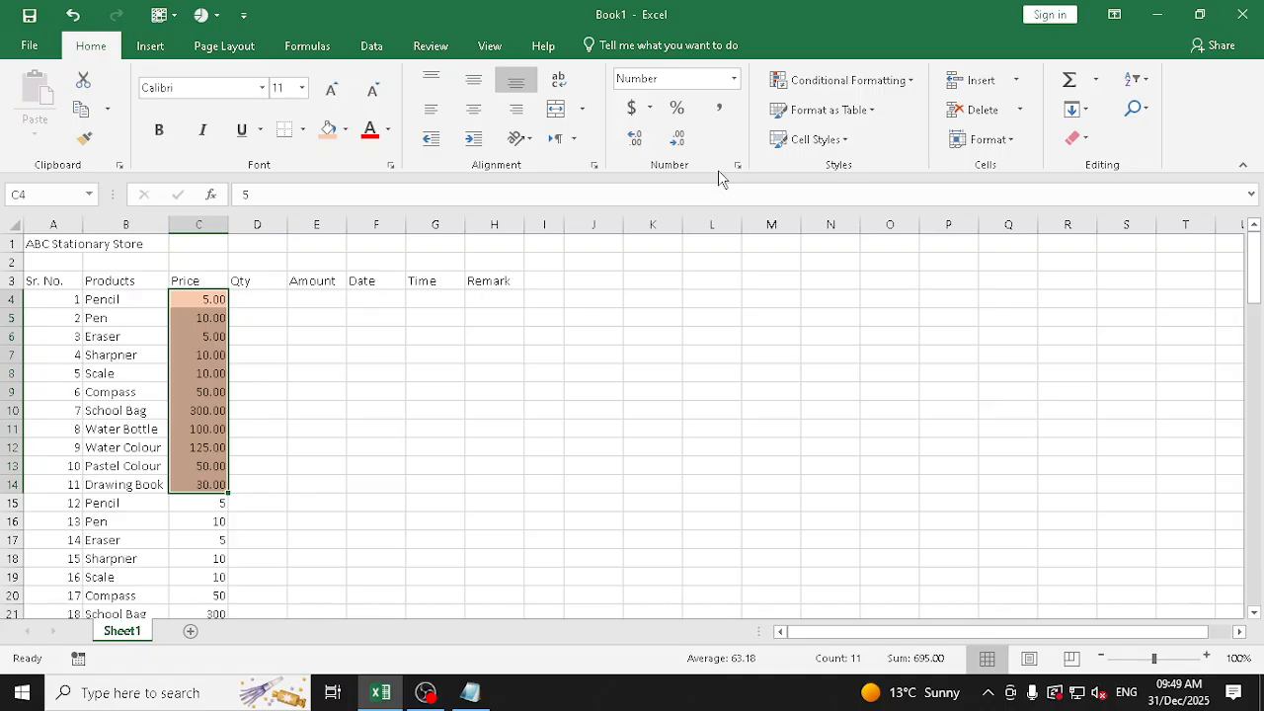
Copy the coloured prices in C4:C14 and preview the normal Paste option at J4
{"action": "left_click", "coordinate": [83, 117]}
{"action": "left_click", "coordinate": [594, 299]}
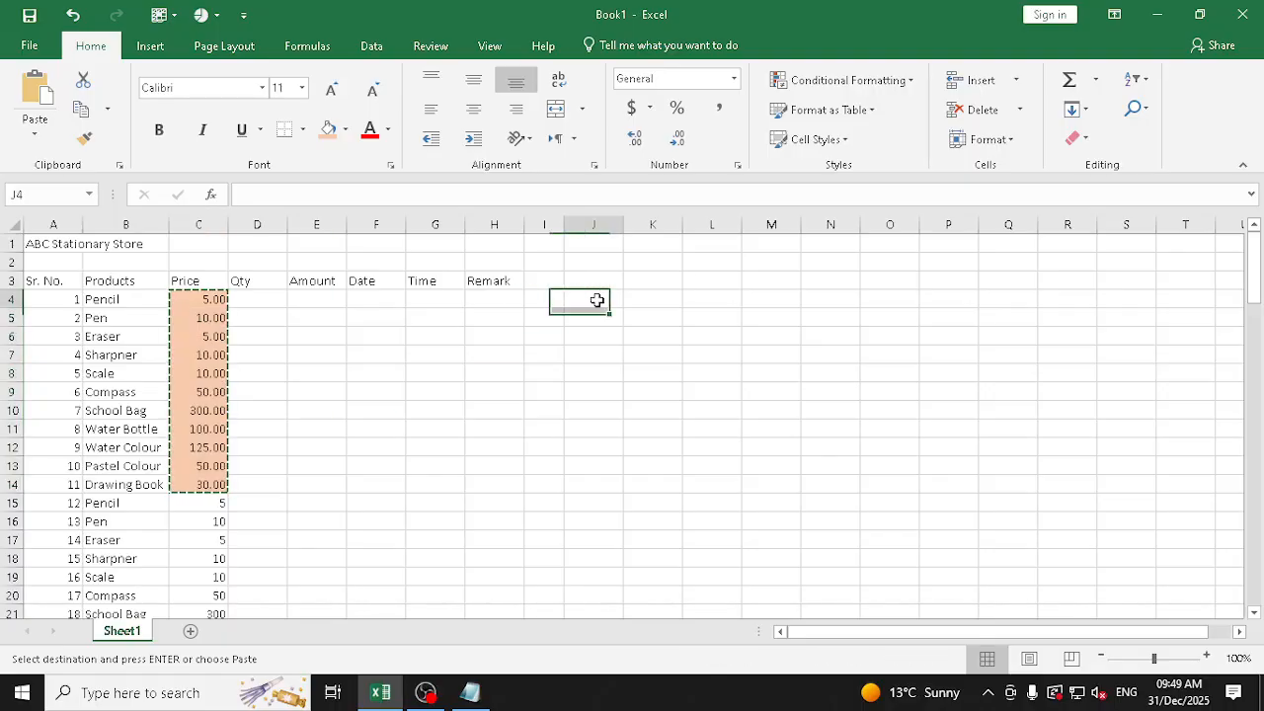
{"action": "left_click", "coordinate": [36, 132]}
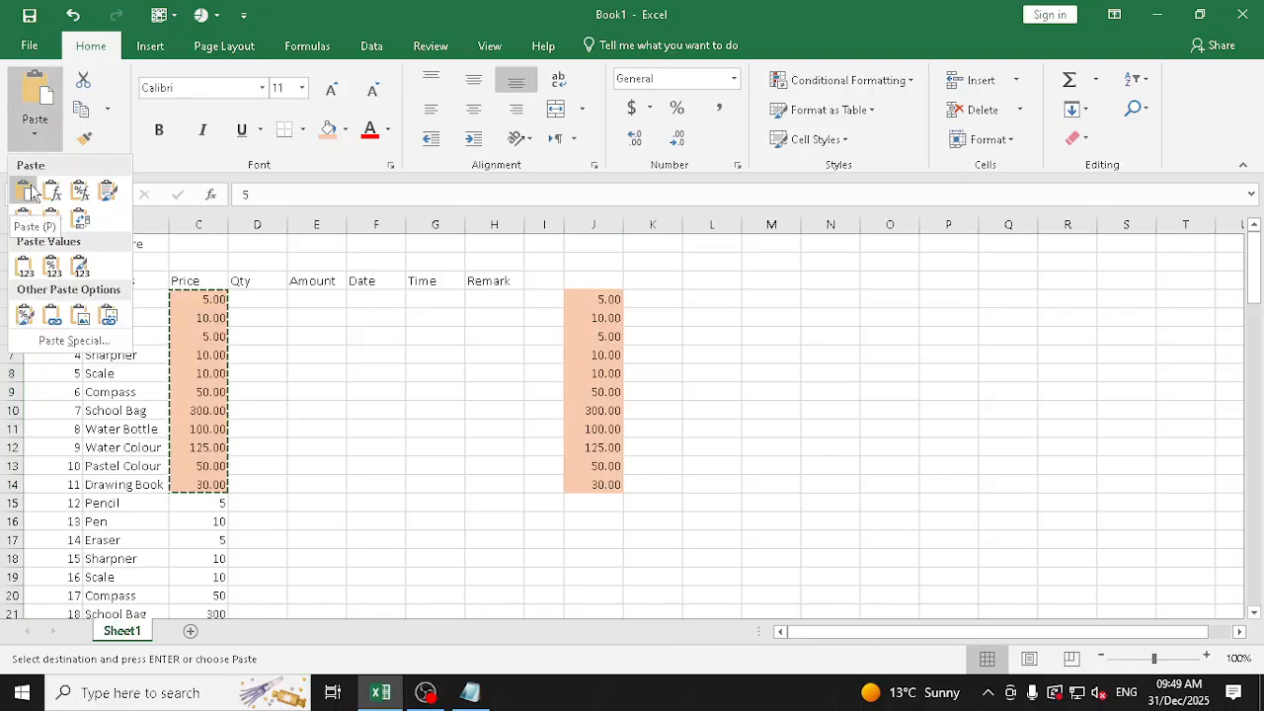
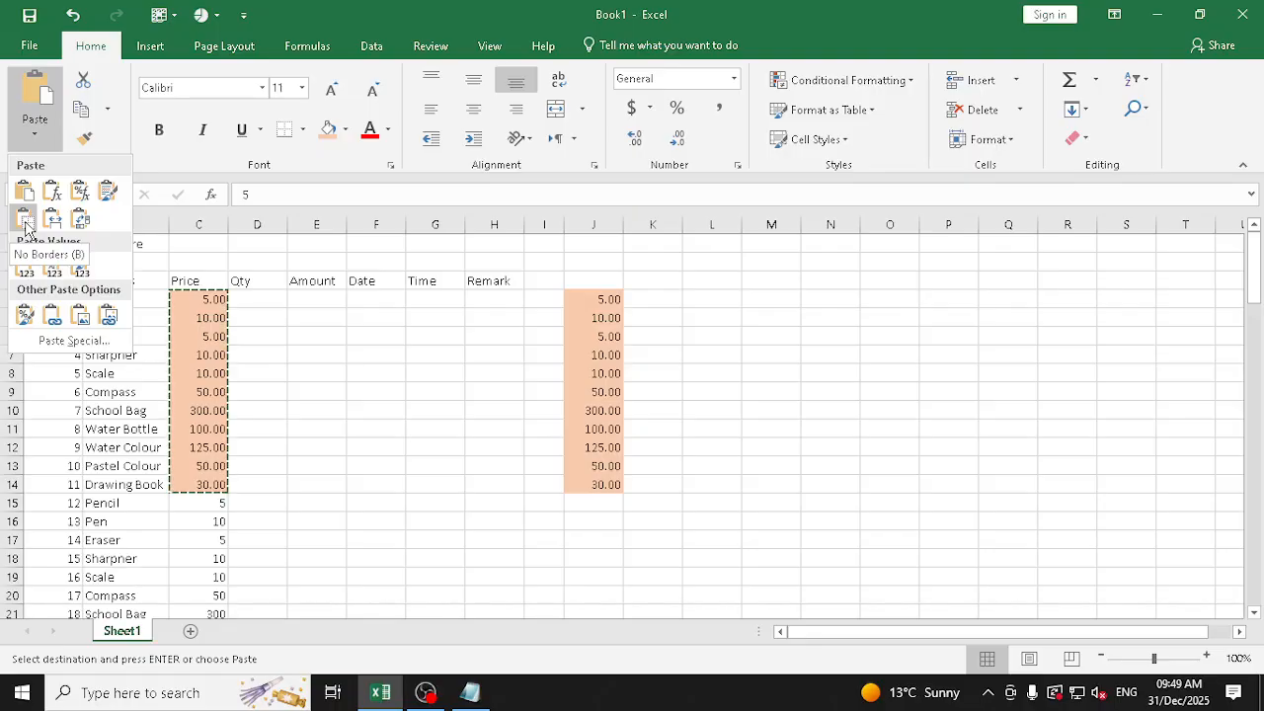
Cancel the paste preview and copy mode, and apply all borders to the prices in C4:C14
{"action": "key", "text": "Escape"}
{"action": "key", "text": "Escape"}
{"action": "left_click_drag", "start_coordinate": [203, 299], "coordinate": [203, 484]}
{"action": "left_click", "coordinate": [305, 131]}
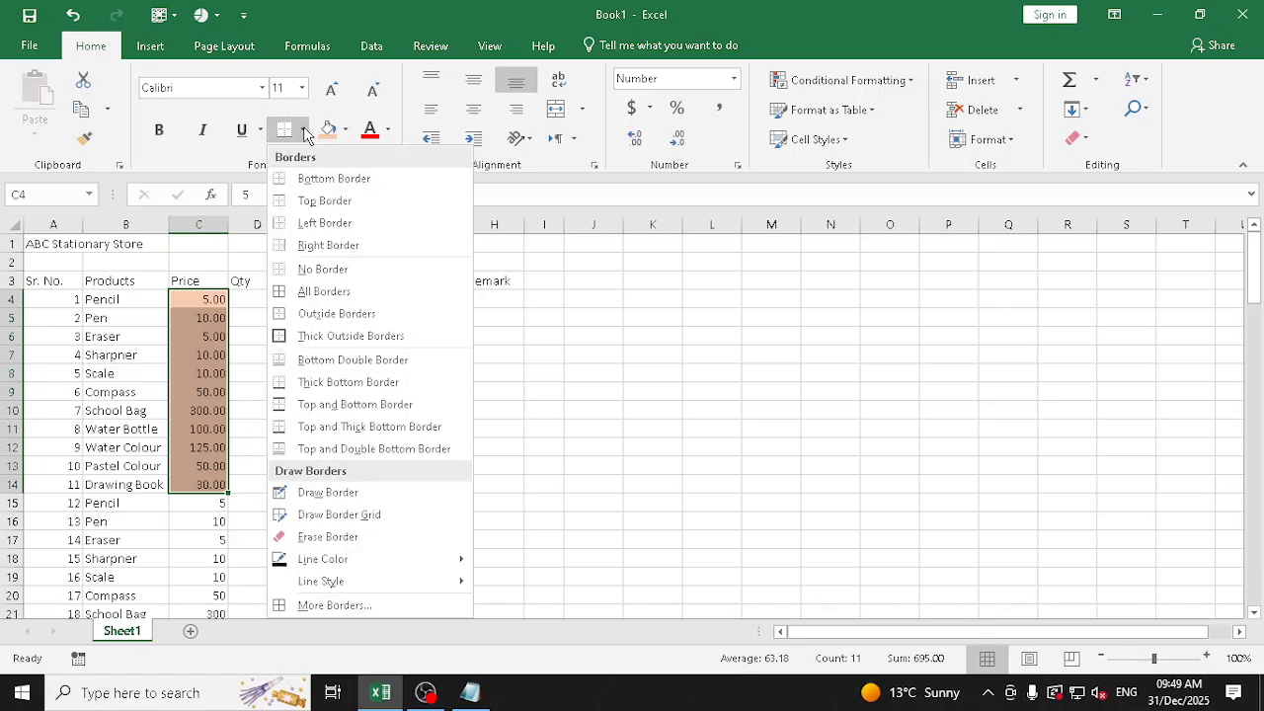
{"action": "left_click", "coordinate": [326, 291]}
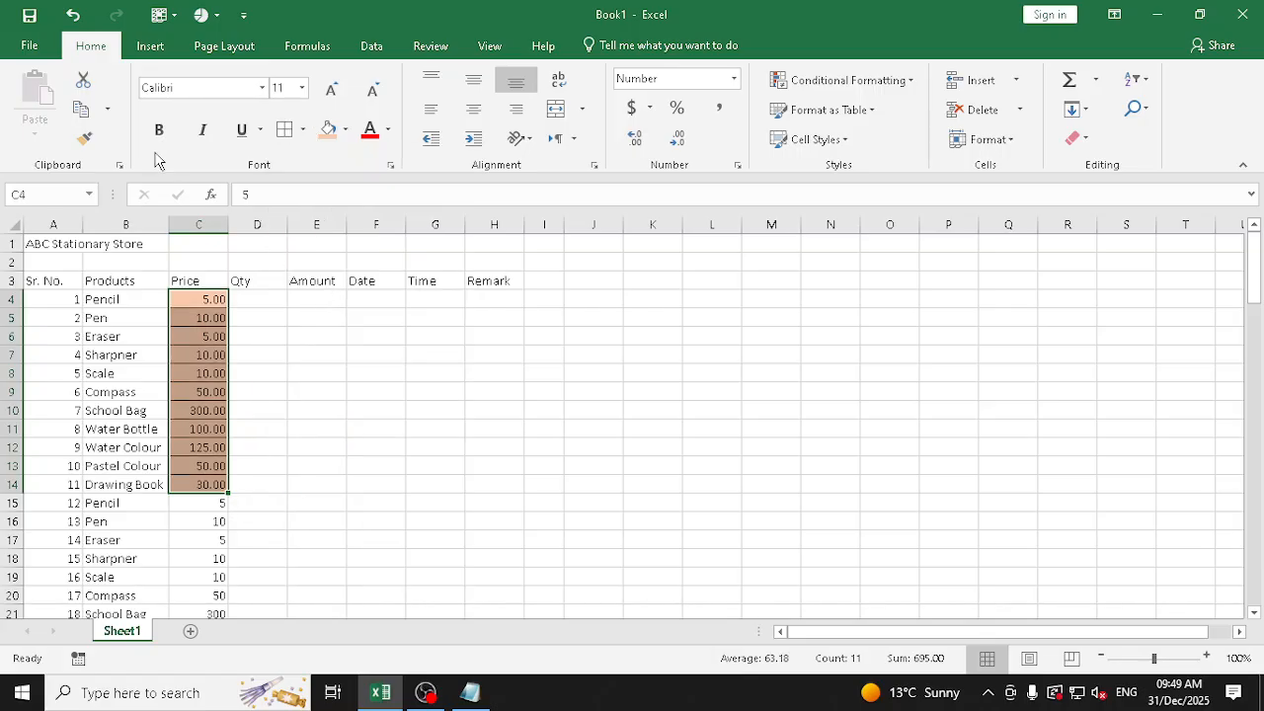
Copy the bordered prices in C4:C14 and preview the Transpose paste option at J4
{"action": "left_click", "coordinate": [81, 110]}
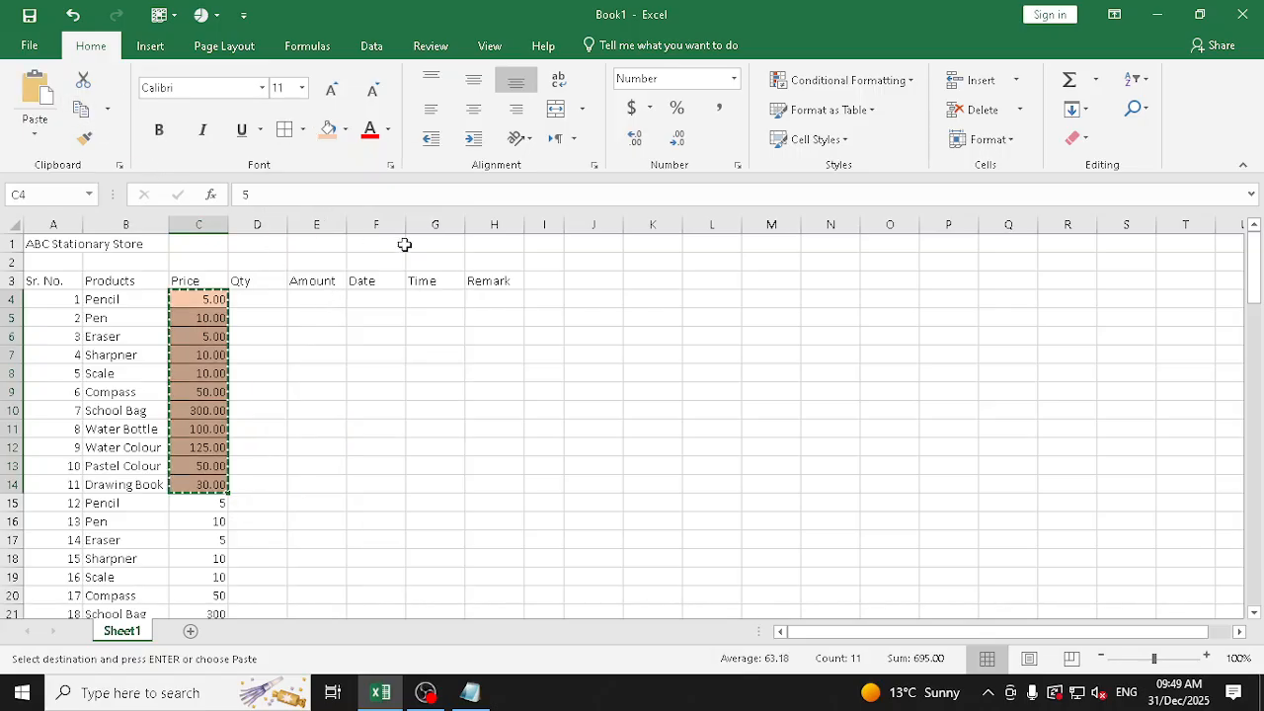
{"action": "left_click", "coordinate": [589, 298]}
{"action": "left_click", "coordinate": [40, 139]}
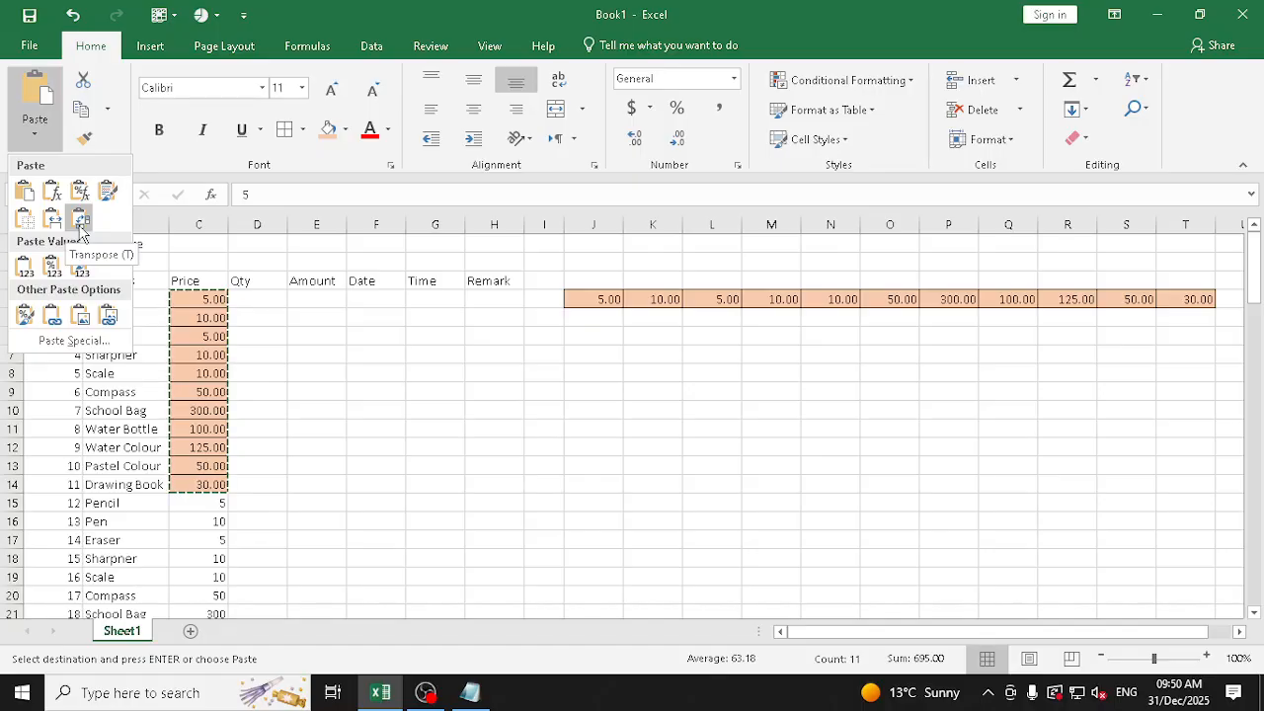
{"action": "left_click", "coordinate": [546, 514]}
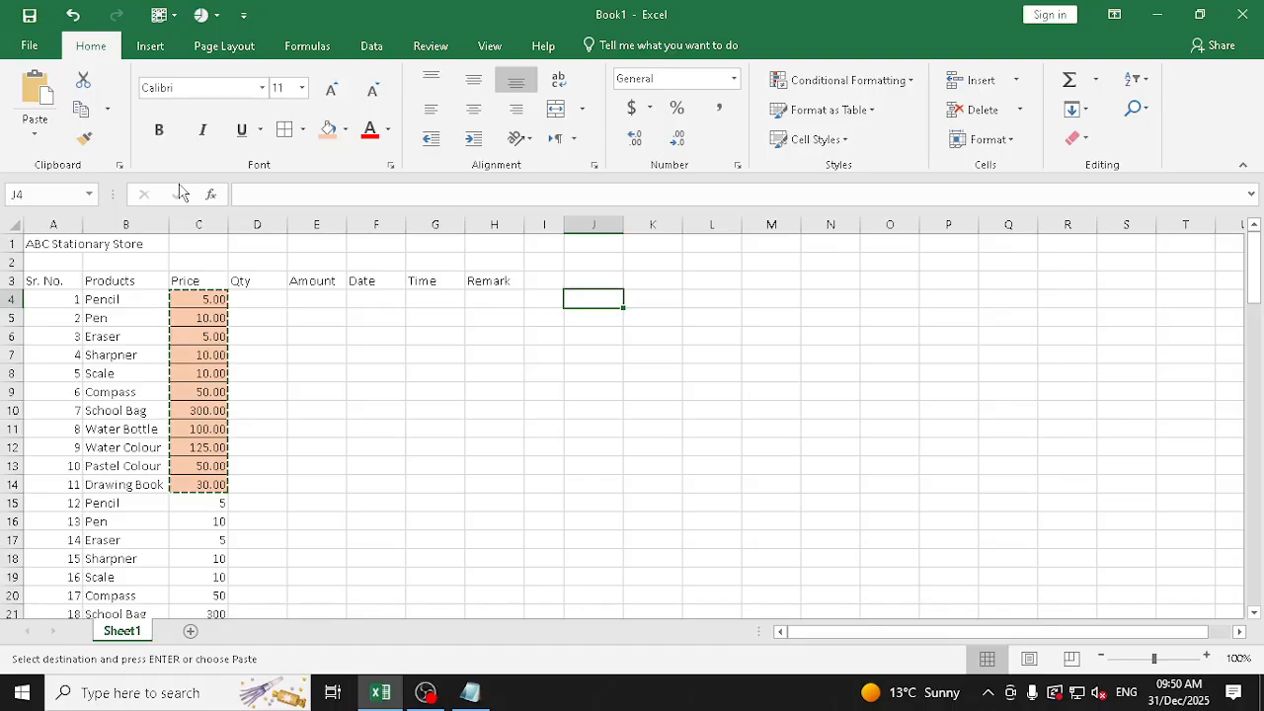
Paste the copied prices normally at J4, undo that paste, and return to J4
{"action": "key", "text": "ctrl+v"}
{"action": "key", "text": "ctrl+t"}
{"action": "key", "text": "Escape"}
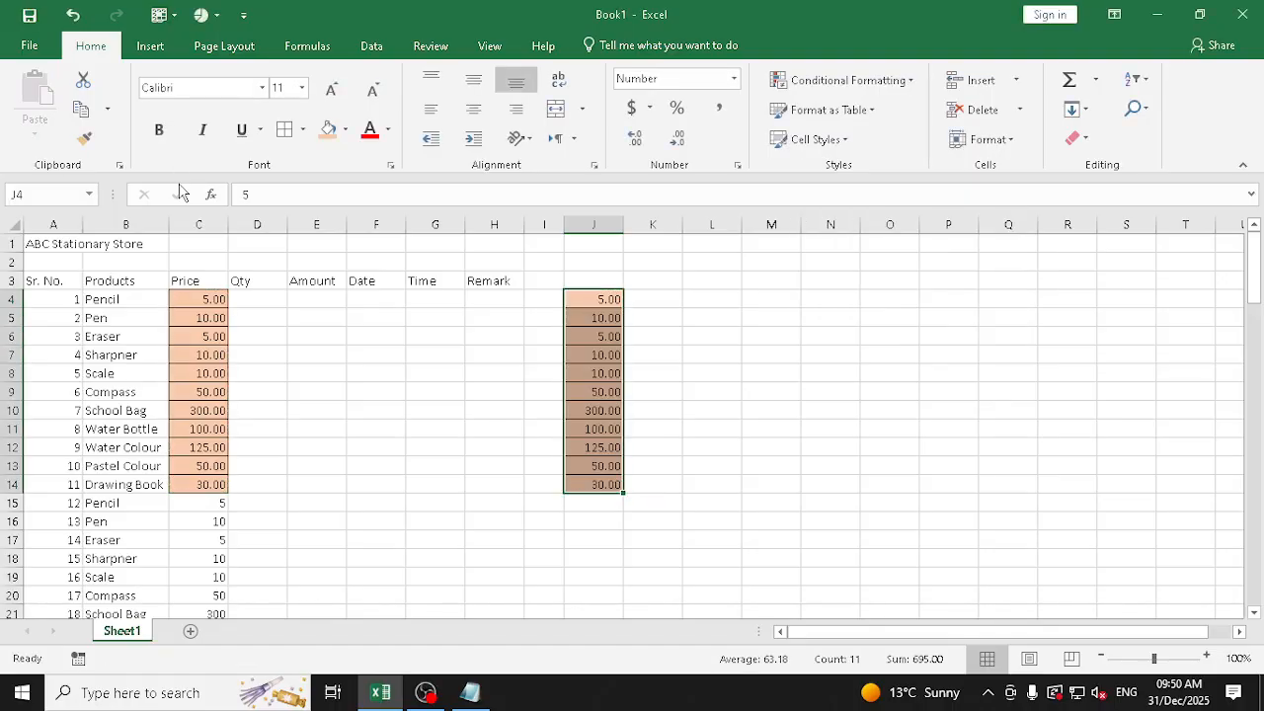
{"action": "key", "text": "ctrl+z"}
{"action": "key", "text": "Escape"}
{"action": "key", "text": "Down"}
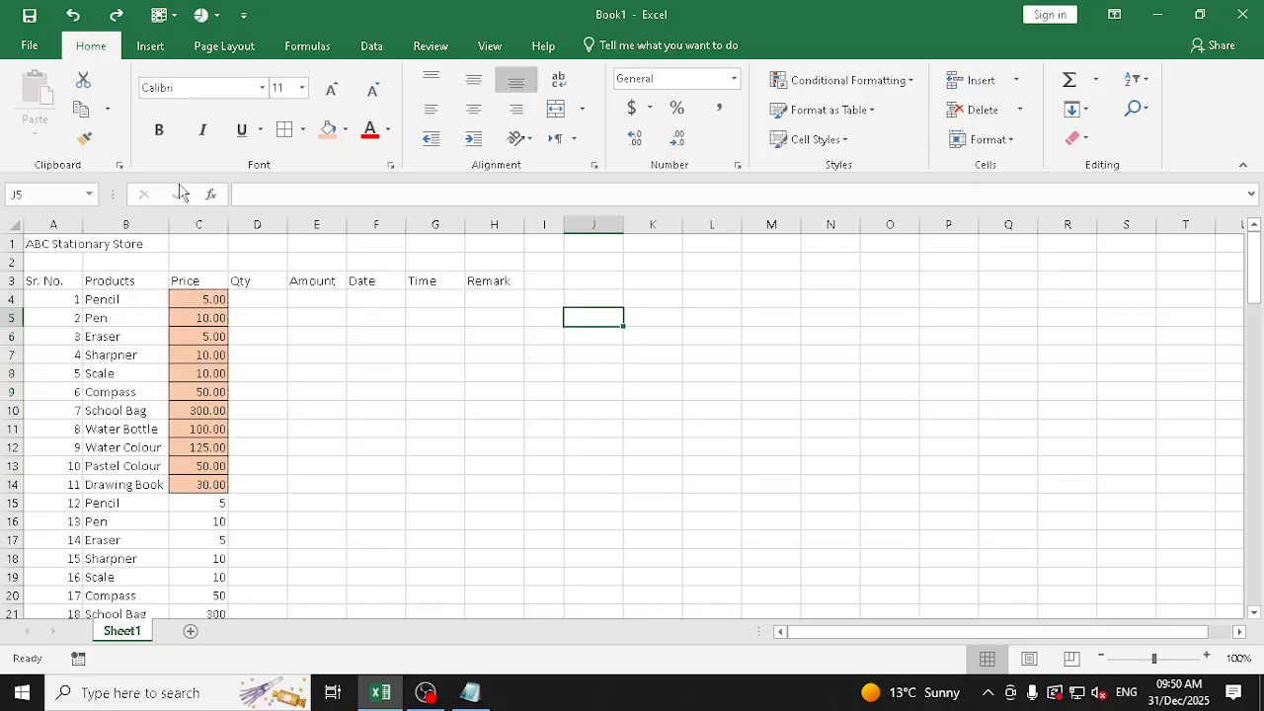
{"action": "key", "text": "Up"}
{"action": "key", "text": "ctrl+t"}
{"action": "key", "text": "Escape"}
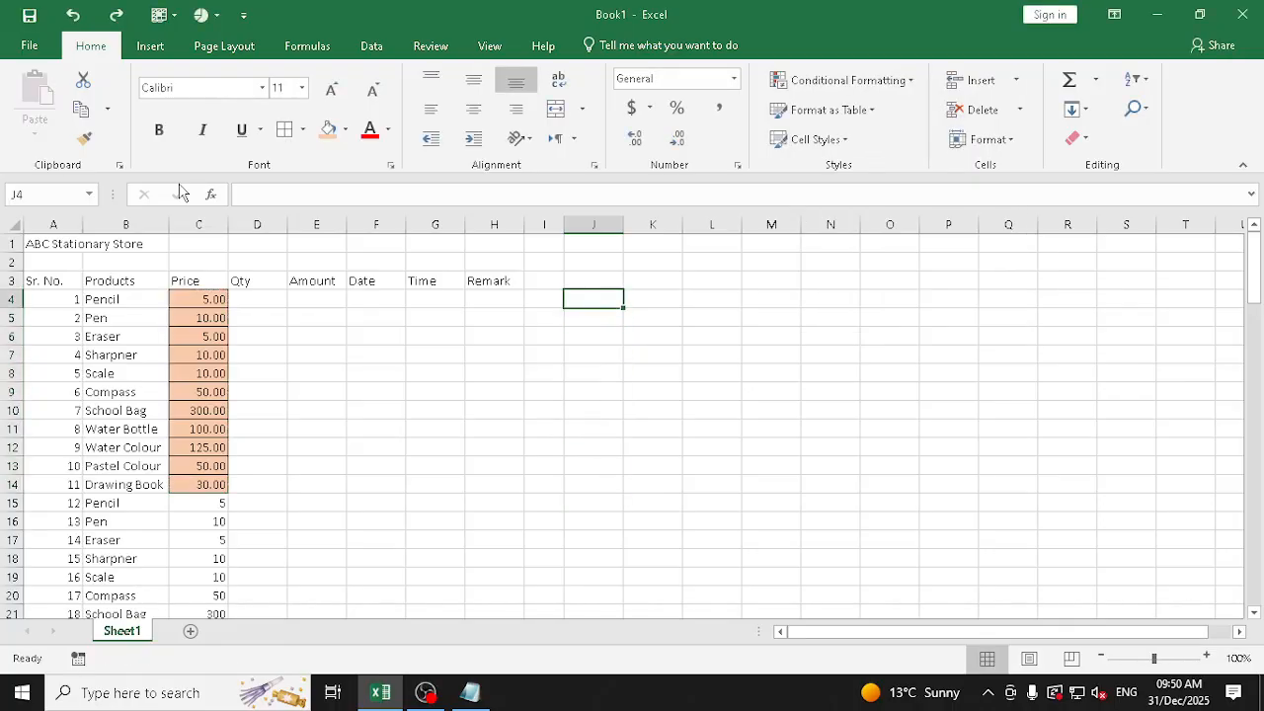
Copy the prices in C4:C14, paste them transposed at J4, and undo the paste
{"action": "left_click_drag", "start_coordinate": [211, 300], "coordinate": [212, 484]}
{"action": "left_click", "coordinate": [82, 109]}
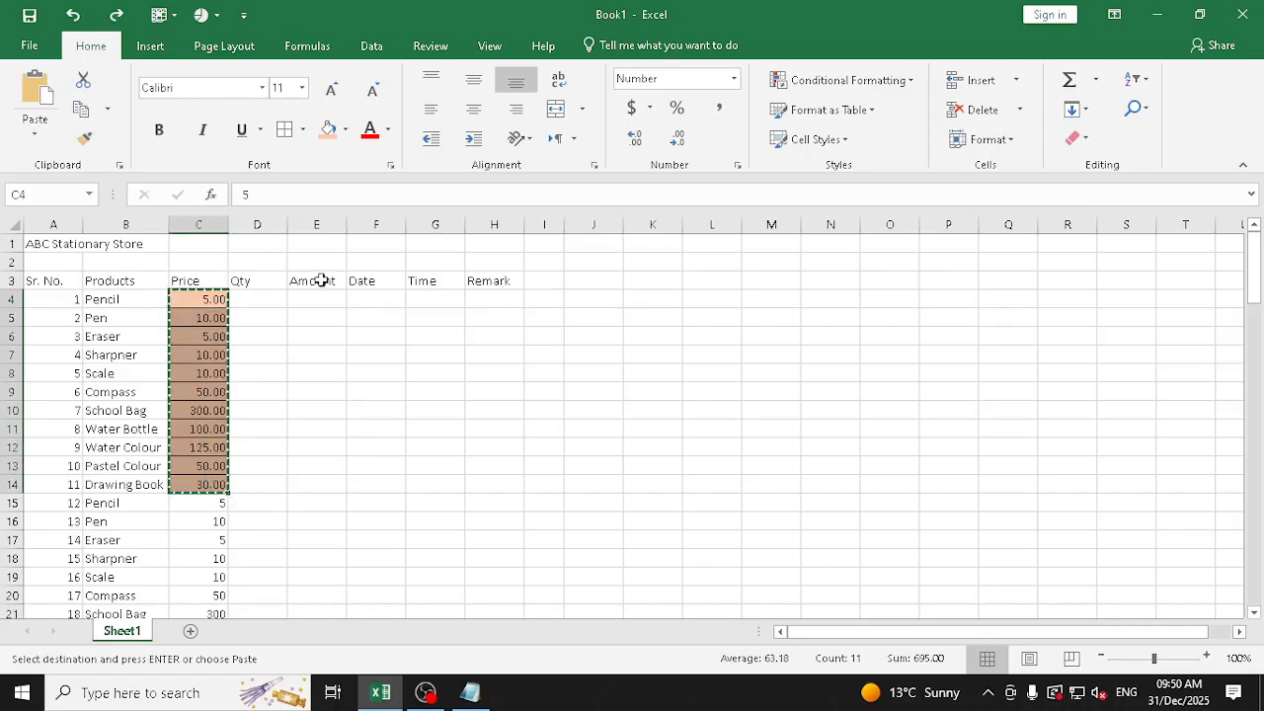
{"action": "left_click", "coordinate": [596, 298]}
{"action": "left_click", "coordinate": [35, 130]}
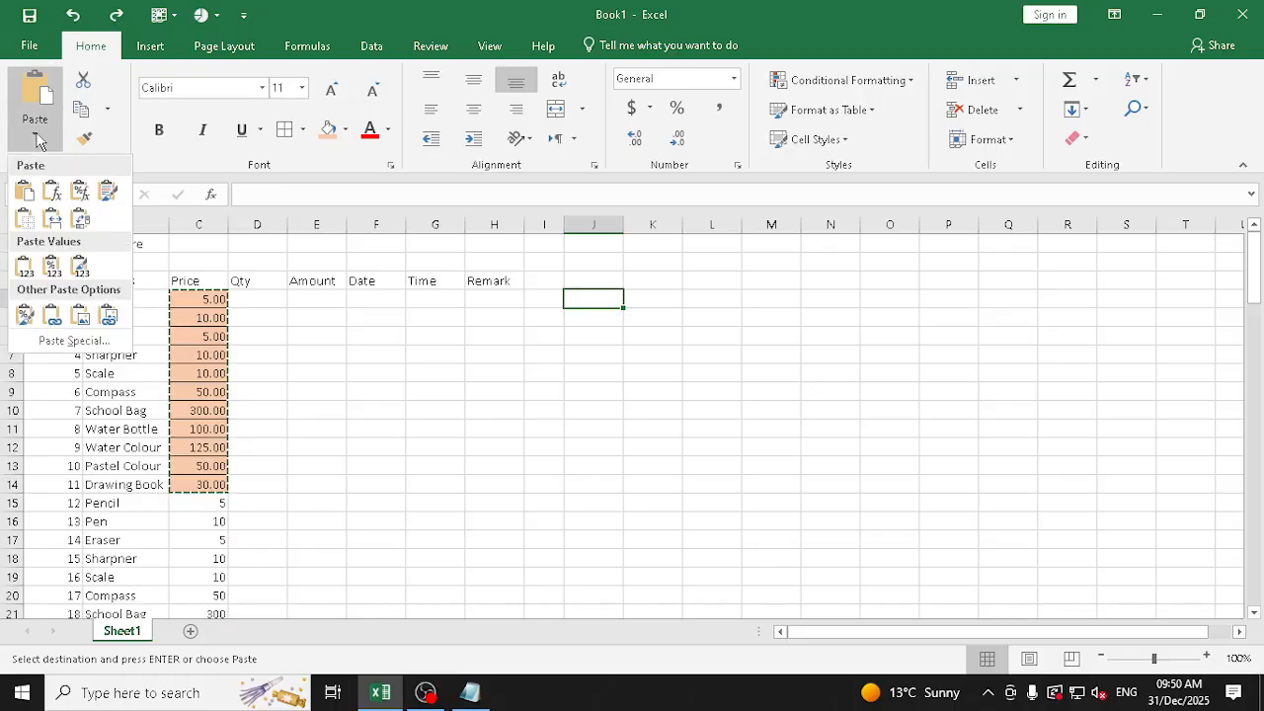
{"action": "left_click", "coordinate": [82, 218]}
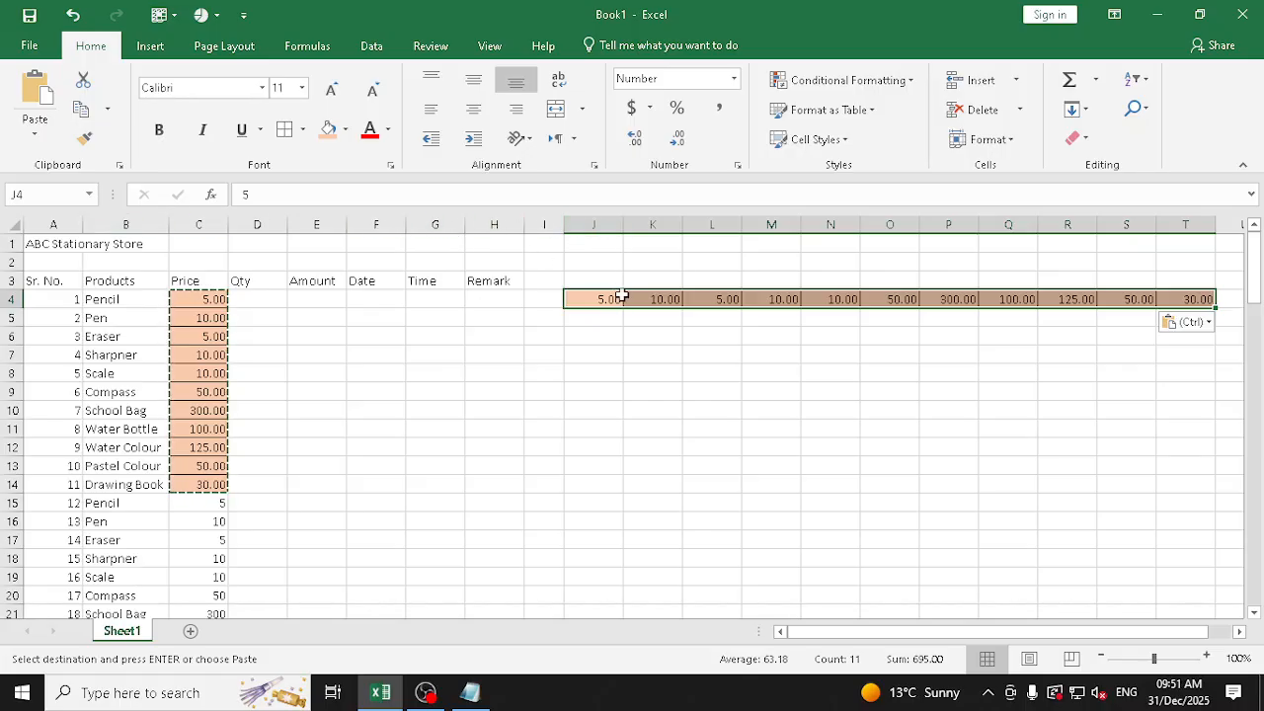
{"action": "key", "text": "ctrl+z"}
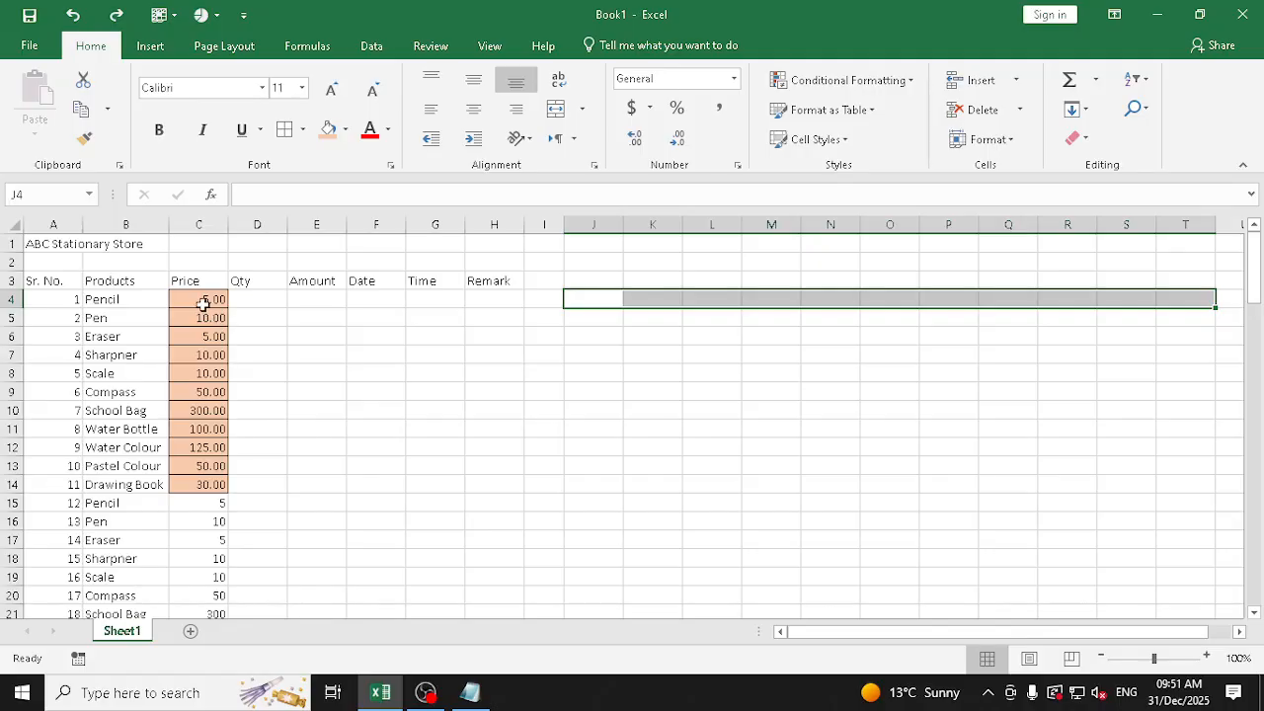
Repeat the transposed paste of the C4:C14 prices along row 4 from J4, and undo it
{"action": "left_click_drag", "start_coordinate": [203, 304], "coordinate": [209, 483]}
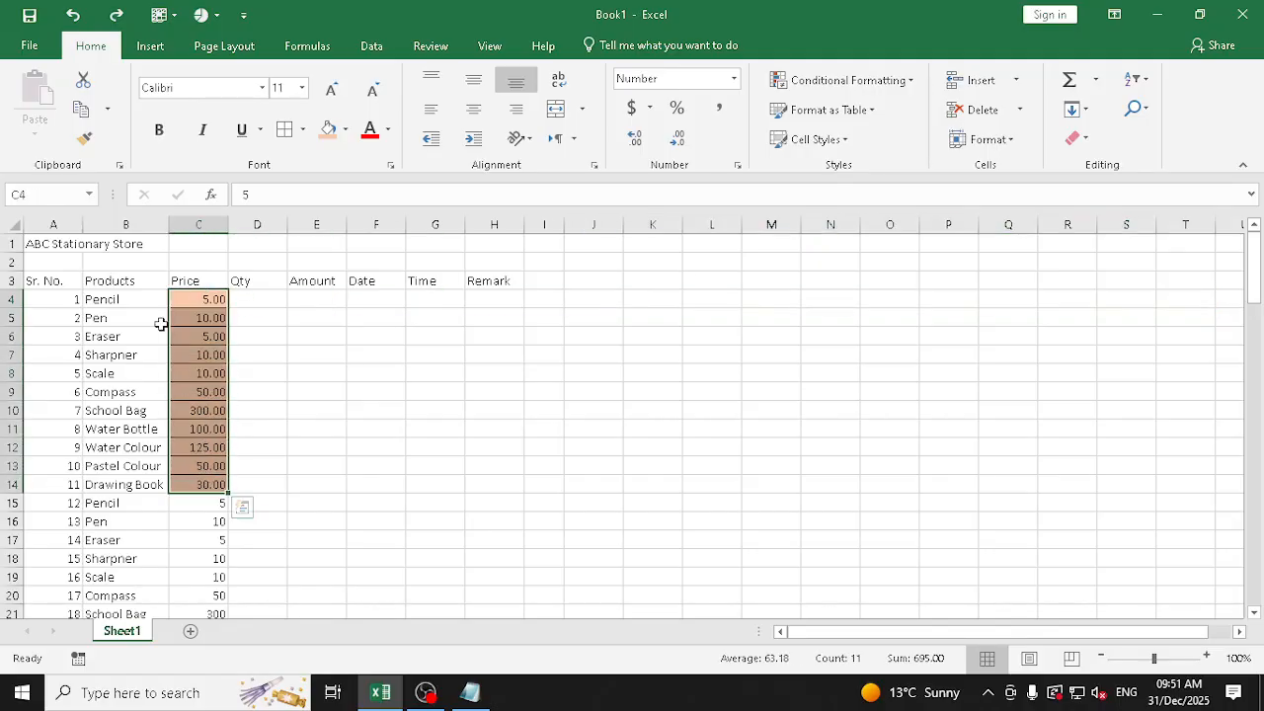
{"action": "left_click", "coordinate": [81, 109]}
{"action": "left_click", "coordinate": [609, 299]}
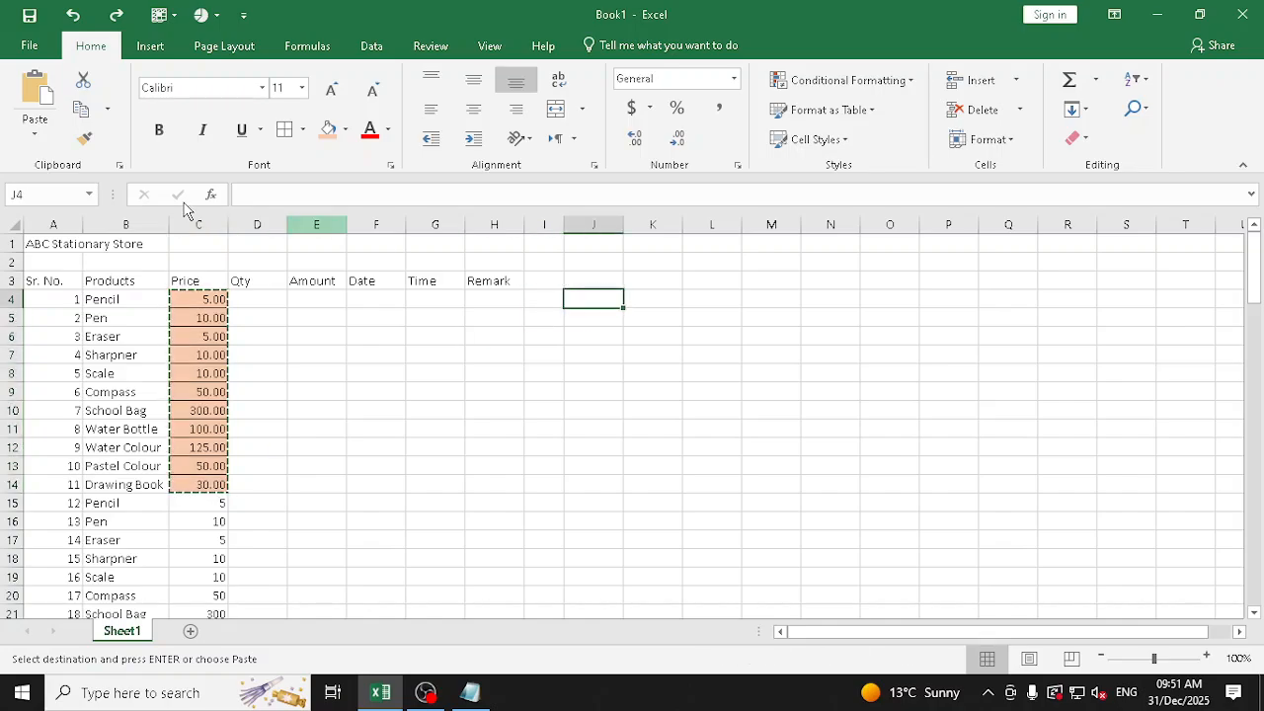
{"action": "left_click", "coordinate": [33, 134]}
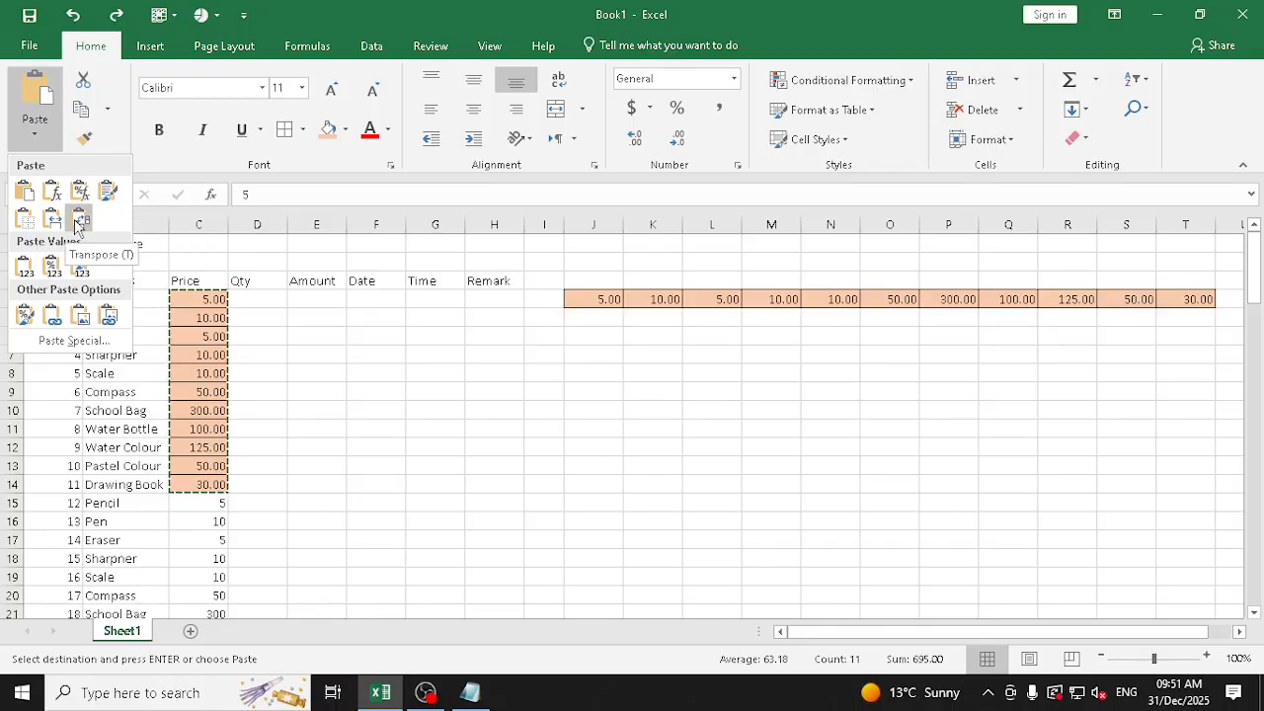
{"action": "key", "text": "t"}
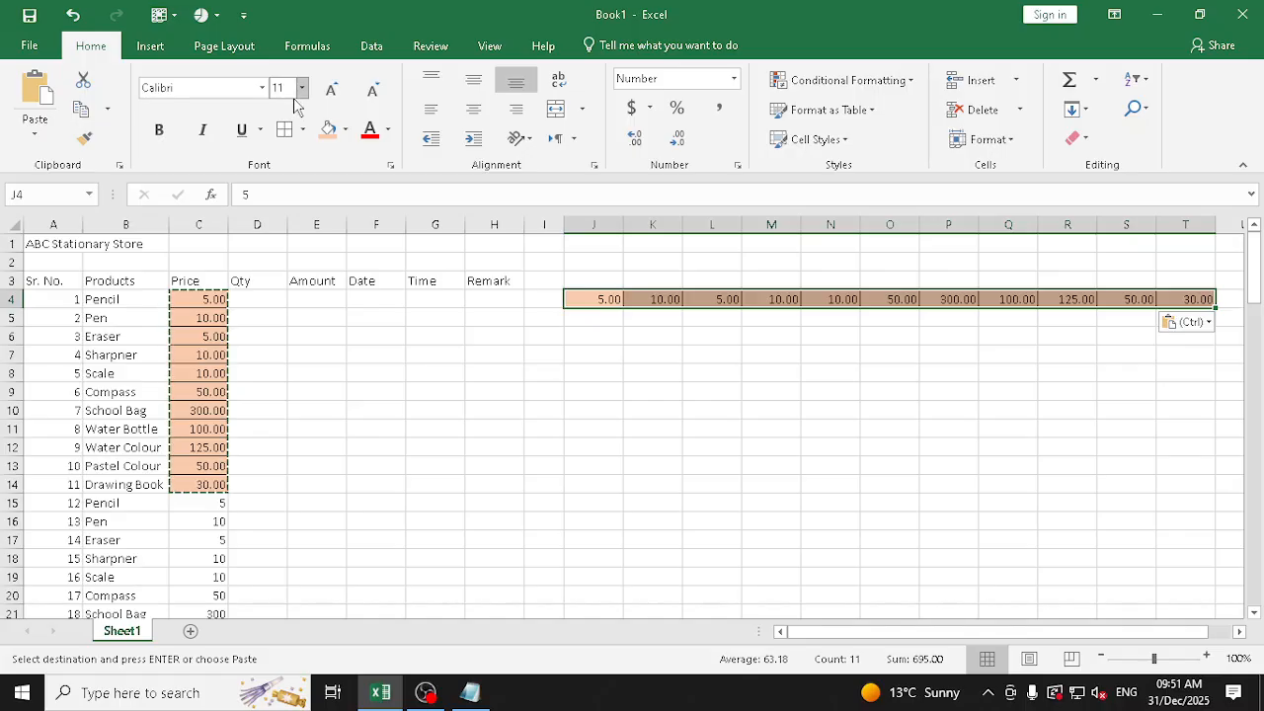
{"action": "key", "text": "ctrl+z"}
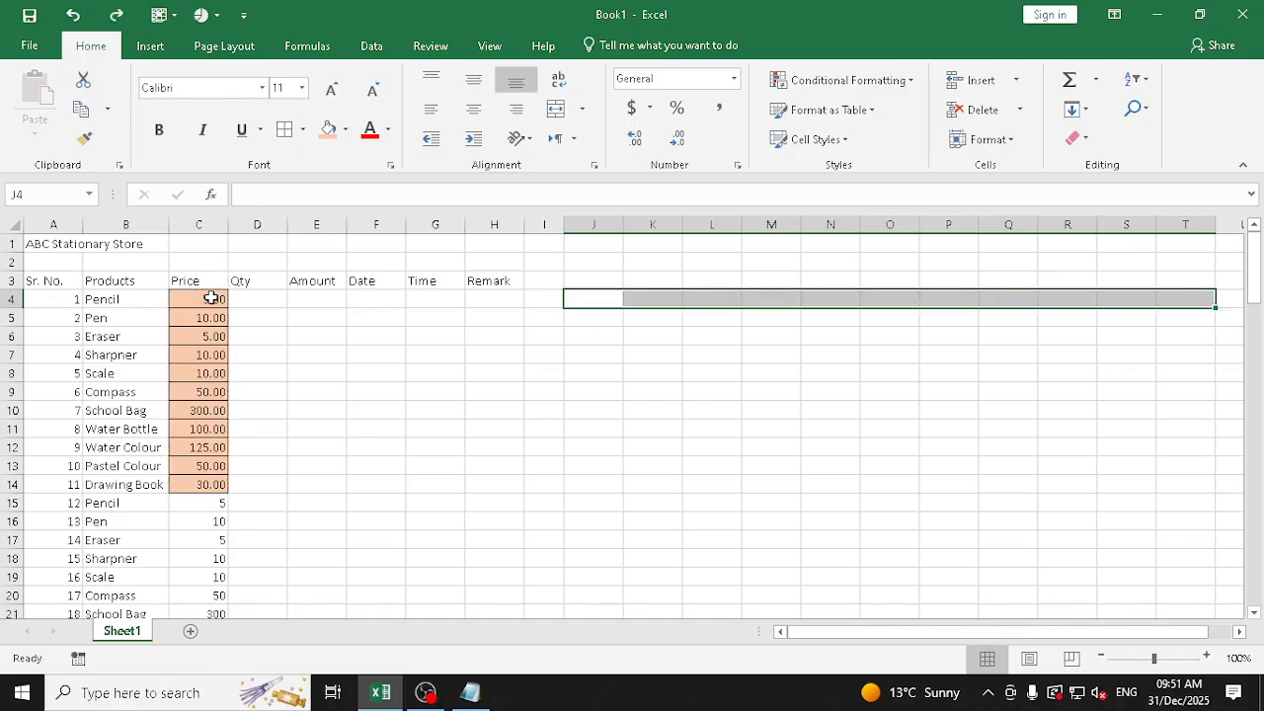
Try to paste the C4:C14 prices transposed over their own range, dismiss the attempt, and select K4
{"action": "left_click_drag", "start_coordinate": [211, 298], "coordinate": [204, 484]}
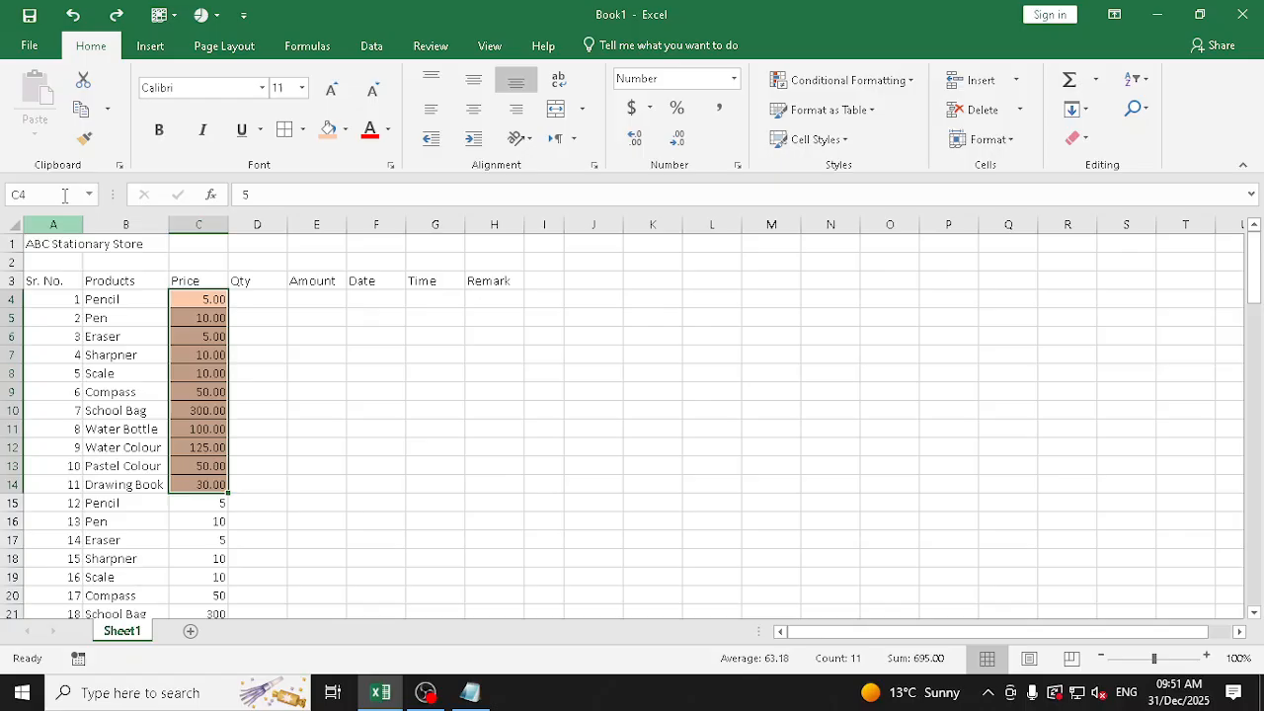
{"action": "left_click", "coordinate": [85, 116]}
{"action": "left_click", "coordinate": [39, 136]}
{"action": "key", "text": "t"}
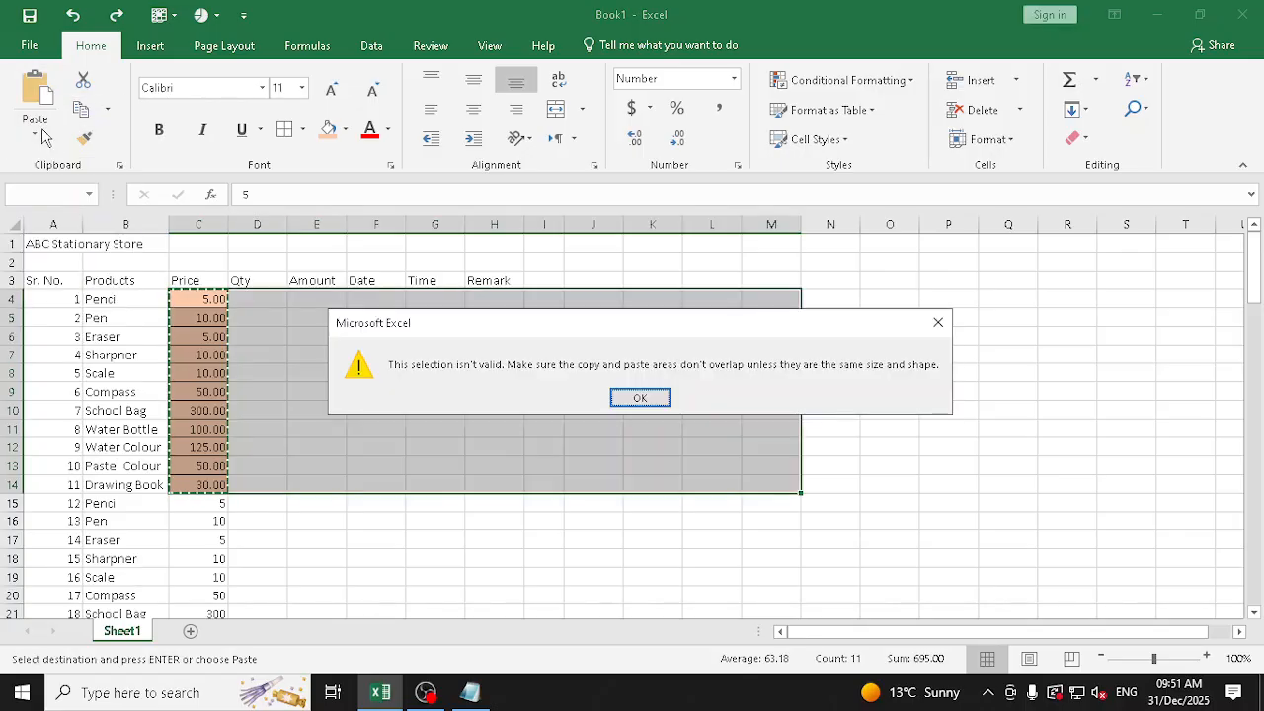
{"action": "key", "text": "Return"}
{"action": "left_click", "coordinate": [652, 298]}
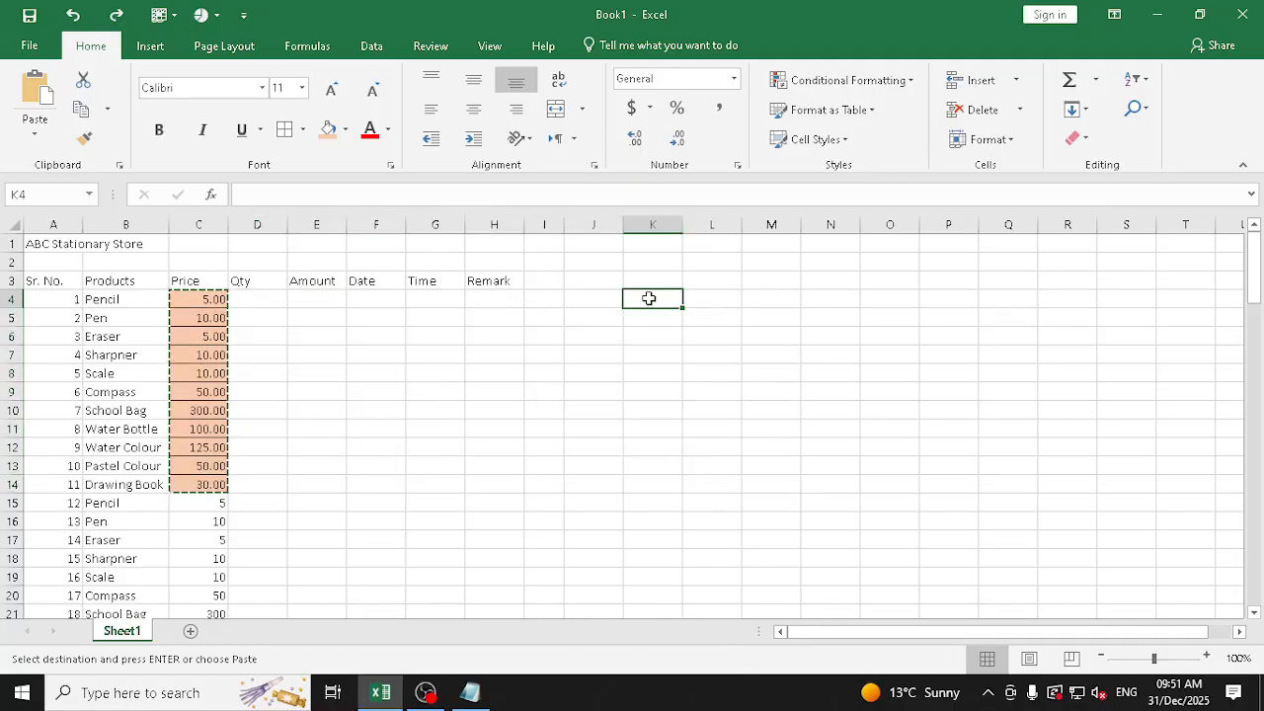
{"action": "type", "text": "t"}
{"action": "key", "text": "Escape"}
Copy the prices in C4:C14 again and transpose them into J4:T4
{"action": "left_click_drag", "start_coordinate": [199, 299], "coordinate": [198, 484]}
{"action": "left_click", "coordinate": [80, 108]}
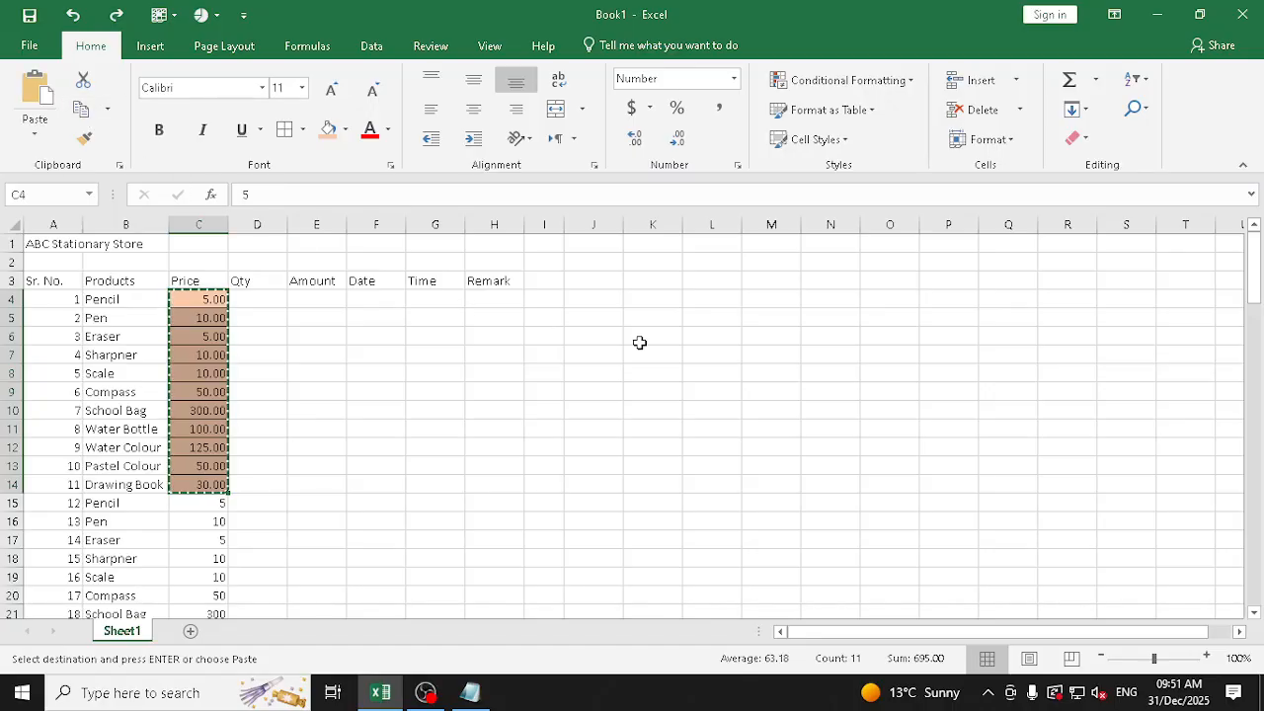
{"action": "left_click", "coordinate": [606, 300]}
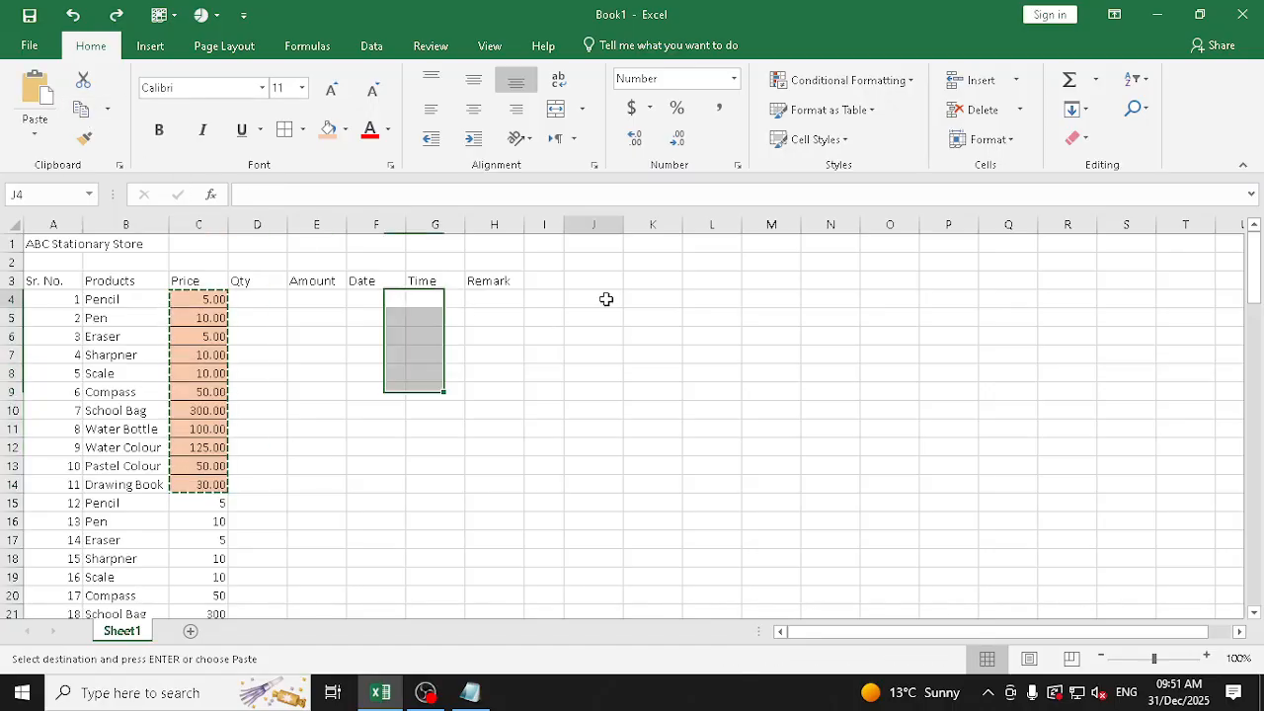
{"action": "left_click", "coordinate": [35, 133]}
{"action": "left_click", "coordinate": [73, 214]}
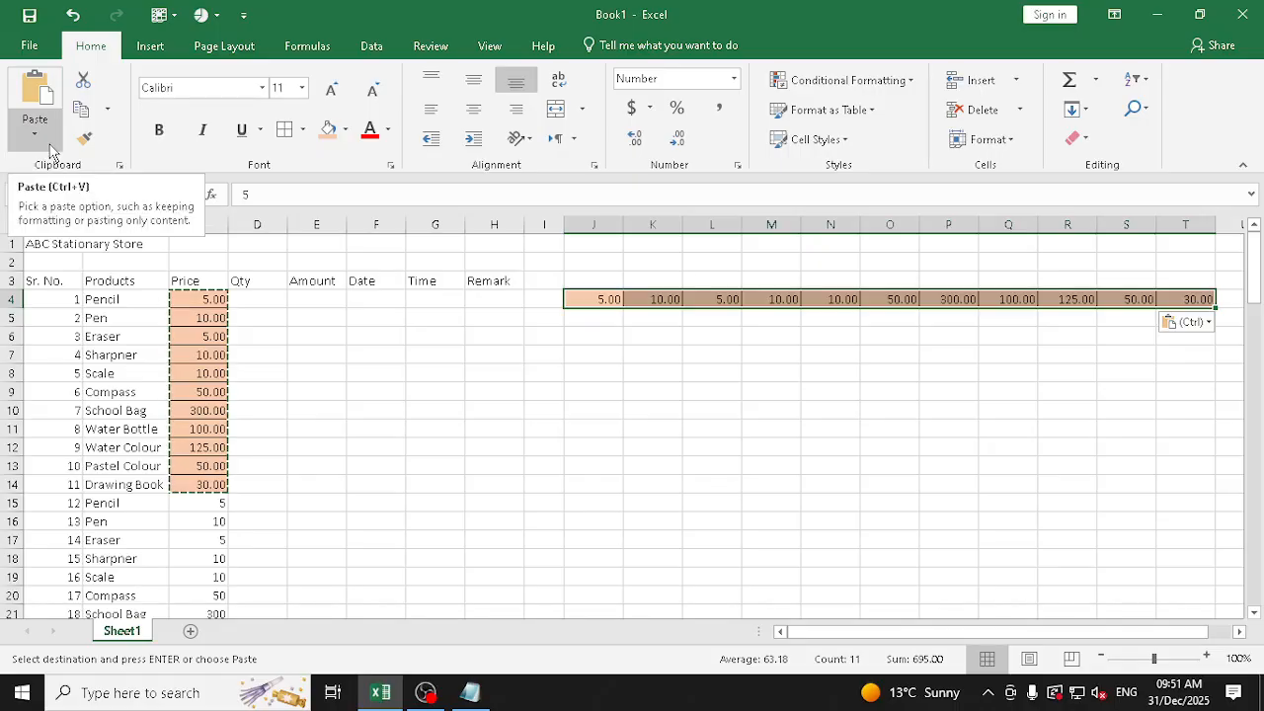
{"action": "left_click", "coordinate": [52, 148]}
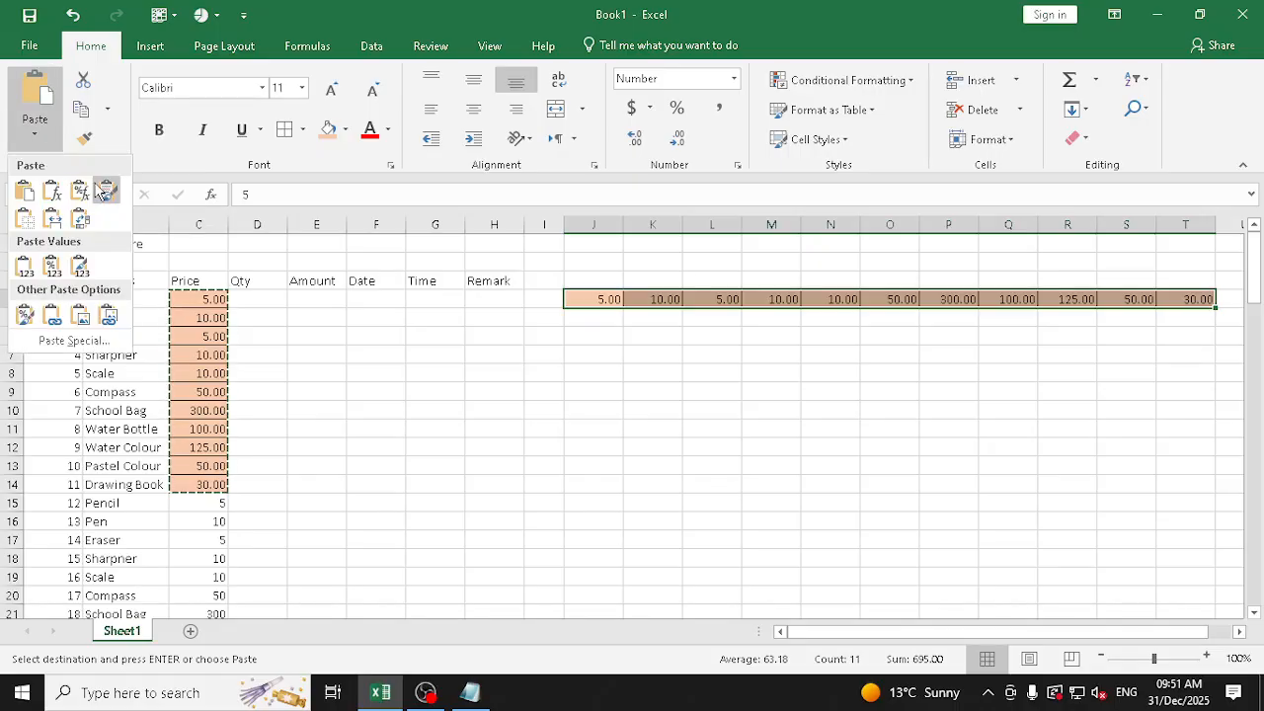
{"action": "left_click", "coordinate": [916, 292]}
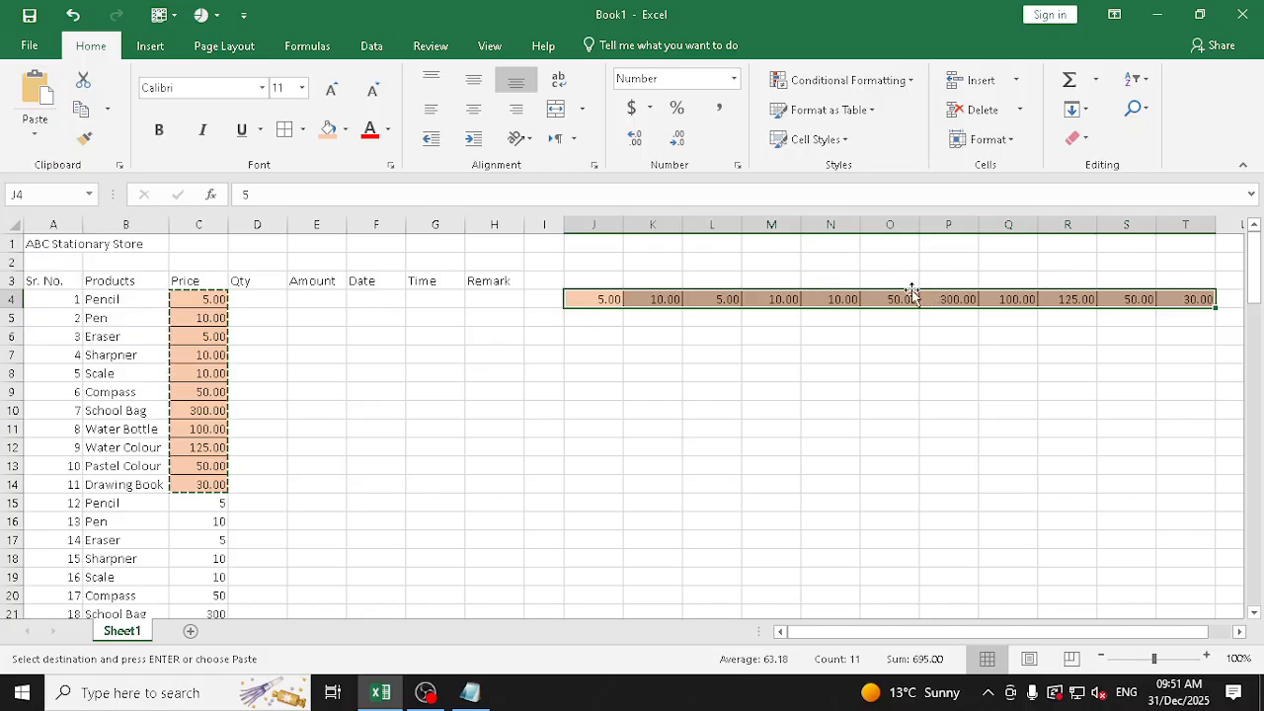
Delete columns J to T to remove the transposed prices
{"action": "left_click_drag", "start_coordinate": [590, 222], "coordinate": [1196, 231]}
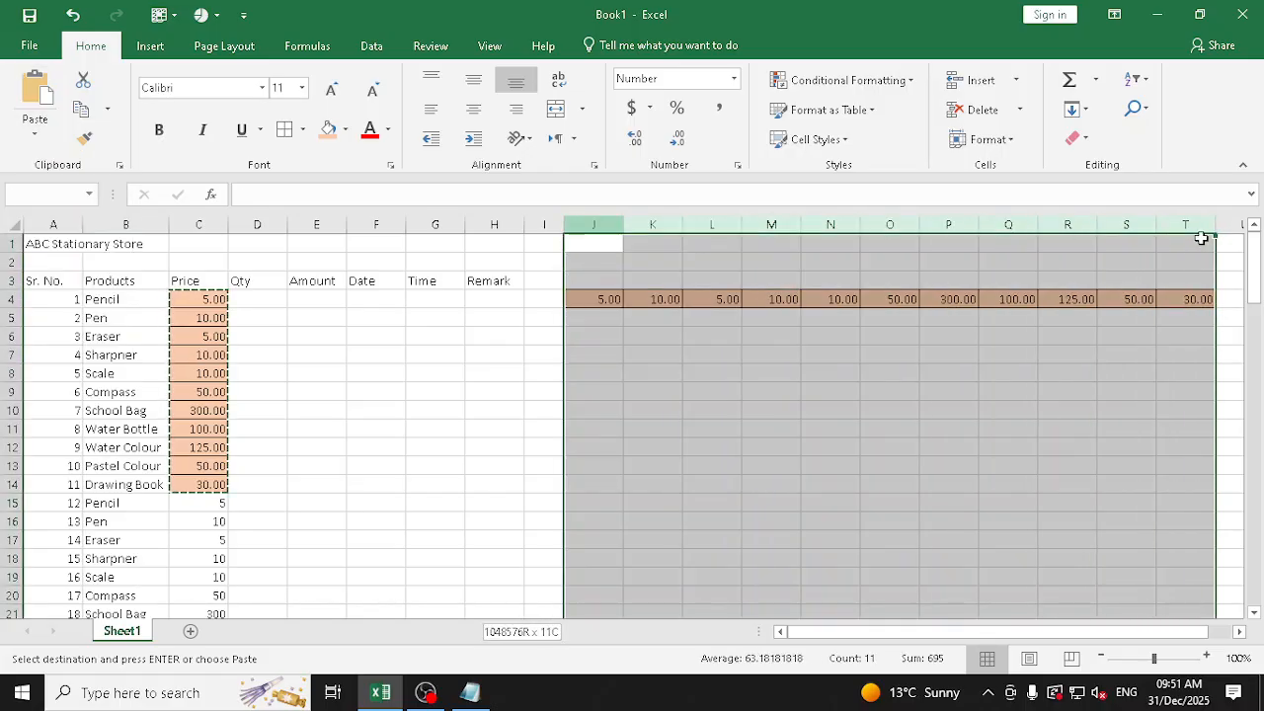
{"action": "right_click", "coordinate": [1199, 233]}
{"action": "left_click", "coordinate": [1086, 383]}
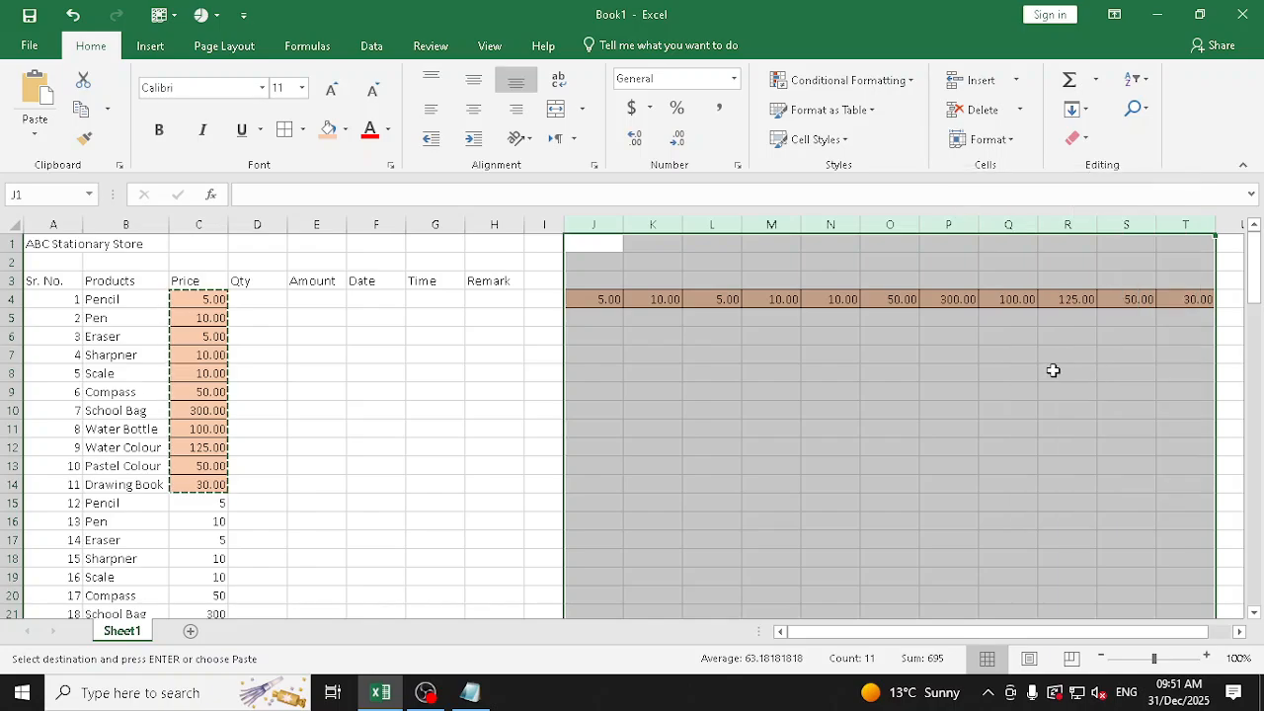
{"action": "left_click_drag", "start_coordinate": [364, 498], "coordinate": [358, 486]}
Clear the formats from all prices in C4:C103 and return to the start of the table
{"action": "left_click_drag", "start_coordinate": [214, 307], "coordinate": [217, 582]}
{"action": "left_click", "coordinate": [1078, 138]}
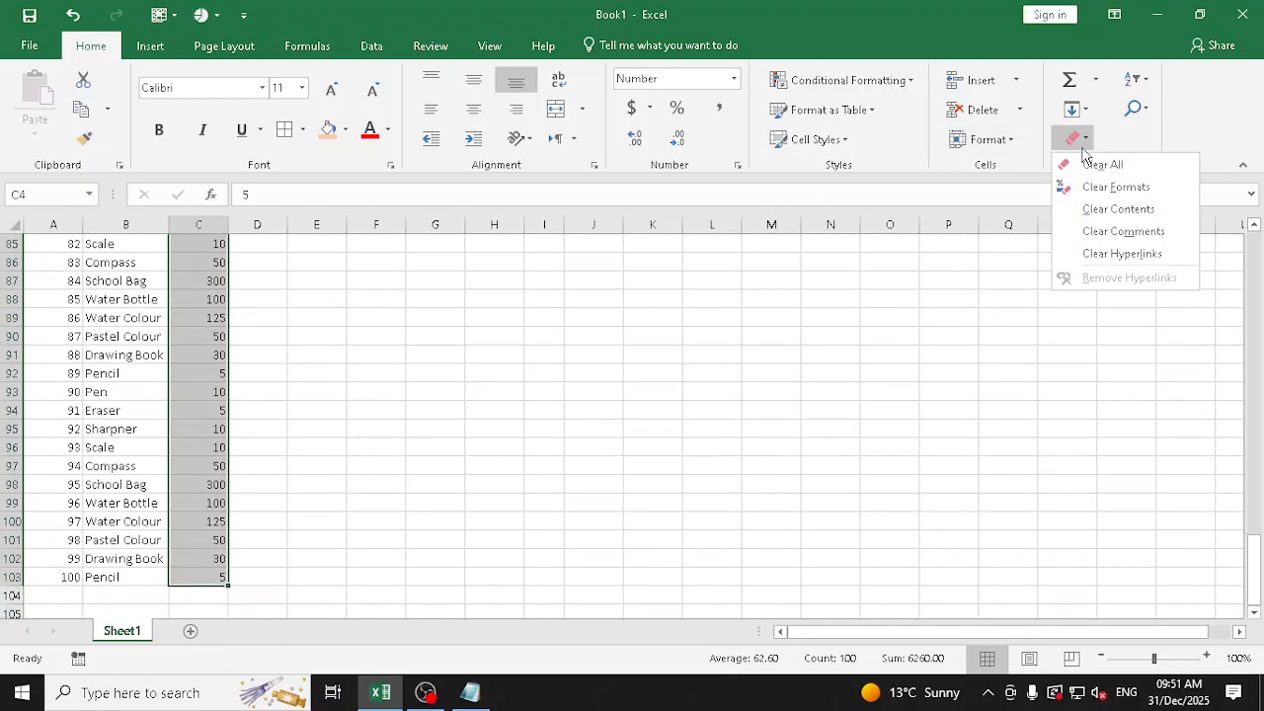
{"action": "left_click", "coordinate": [1120, 188]}
{"action": "scroll", "coordinate": [913, 268], "scroll_direction": "up", "scroll_amount": 20}
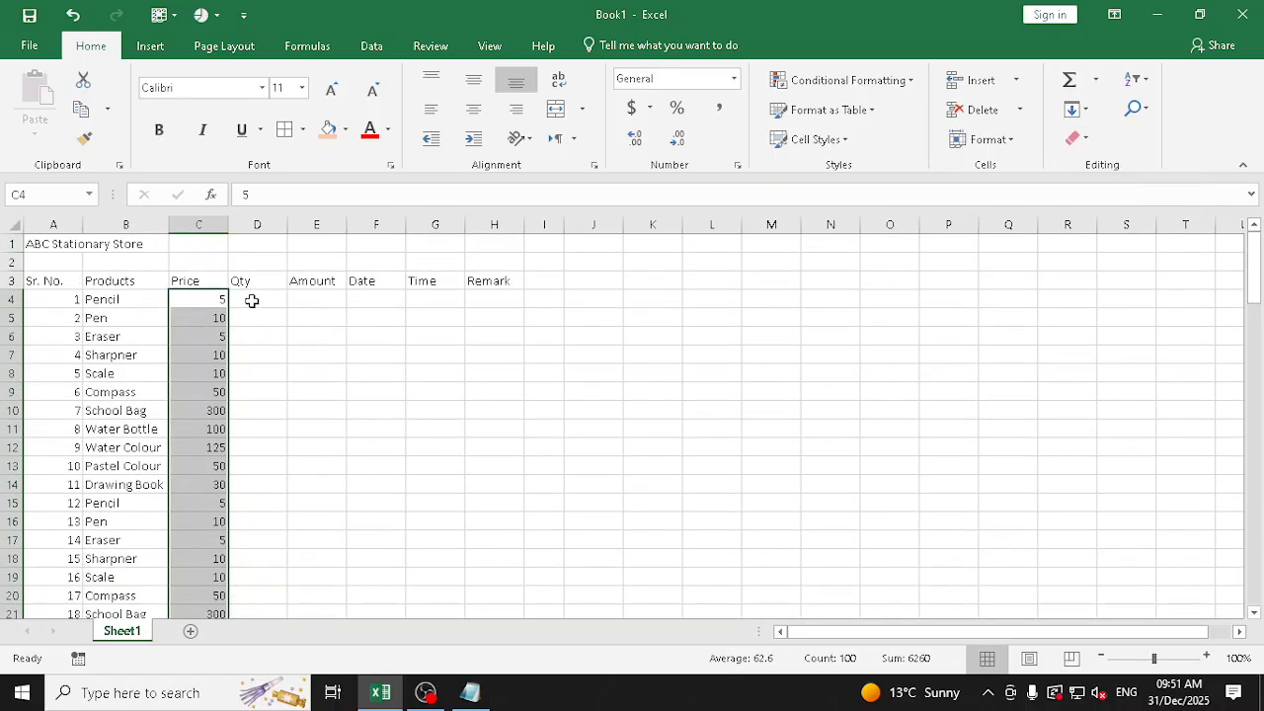
Enter the text Five in D4 and asdas in D5 of the Qty column
{"action": "mouse_move", "coordinate": [253, 299]}
{"action": "left_mouse_down"}
{"action": "mouse_move", "coordinate": [293, 523]}
{"action": "mouse_move", "coordinate": [285, 376]}
{"action": "mouse_move", "coordinate": [266, 305]}
{"action": "left_mouse_up"}
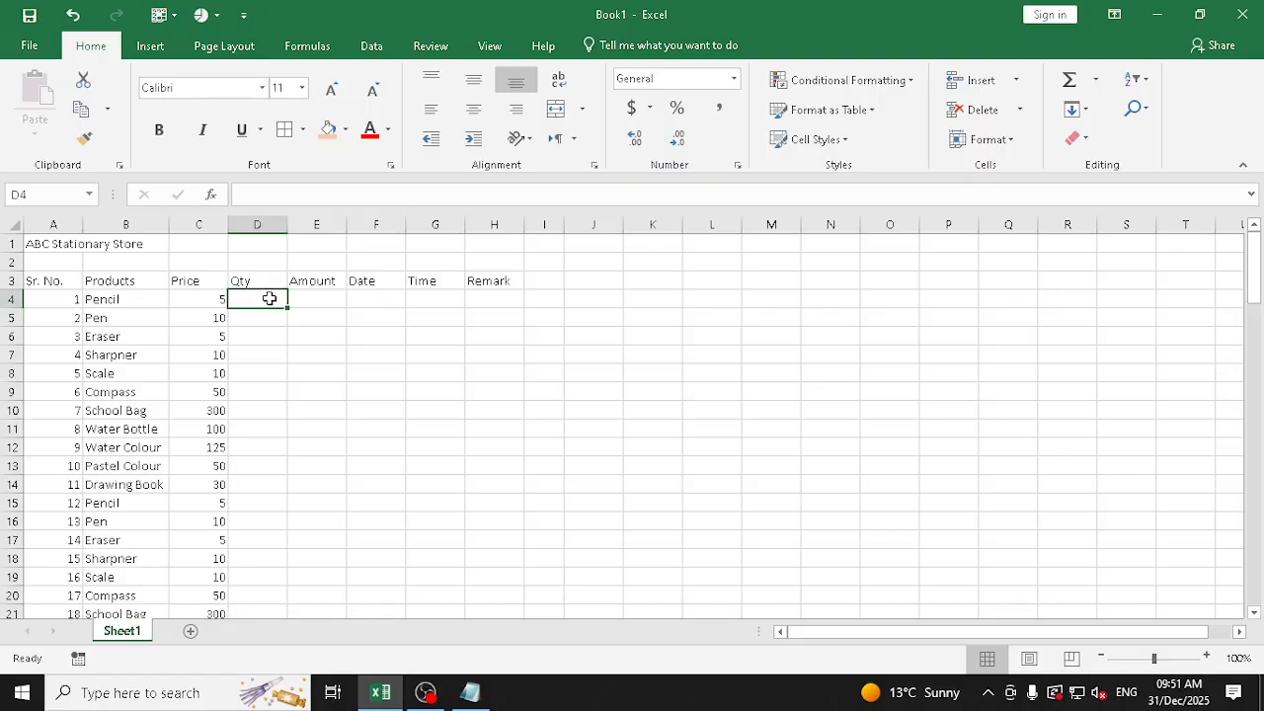
{"action": "type", "text": "Ficve"}
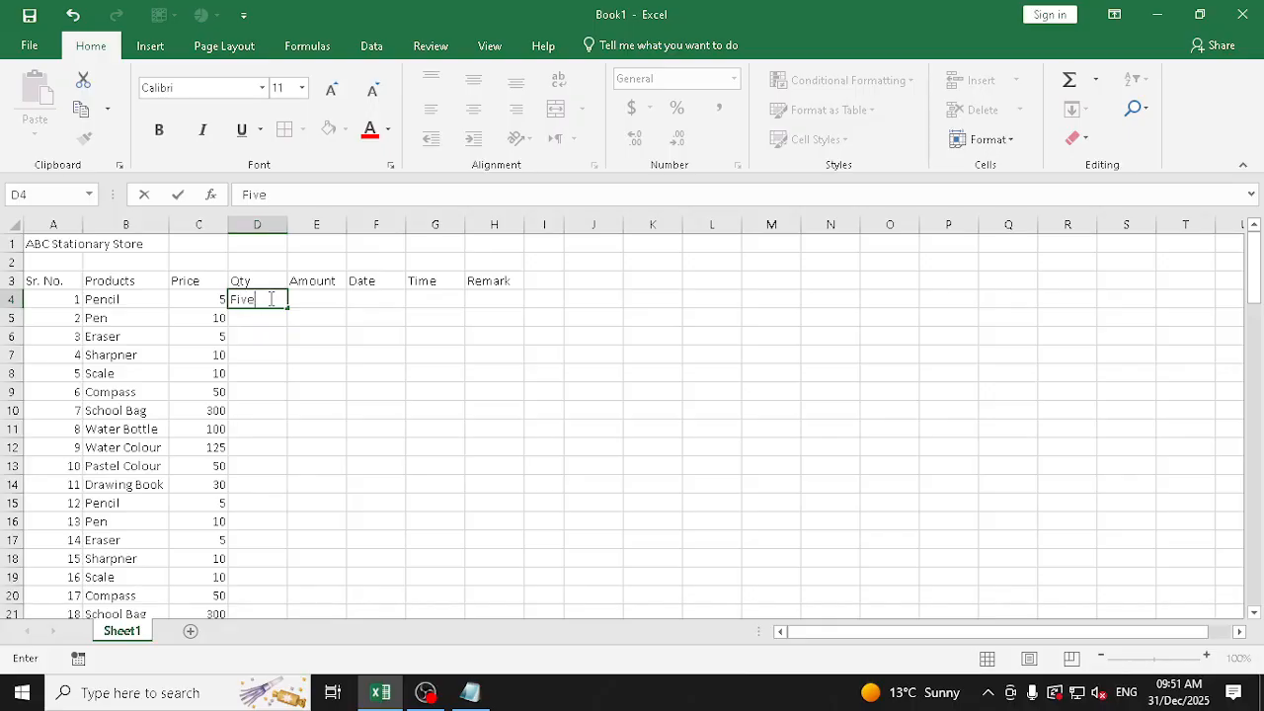
{"action": "key", "text": "Return"}
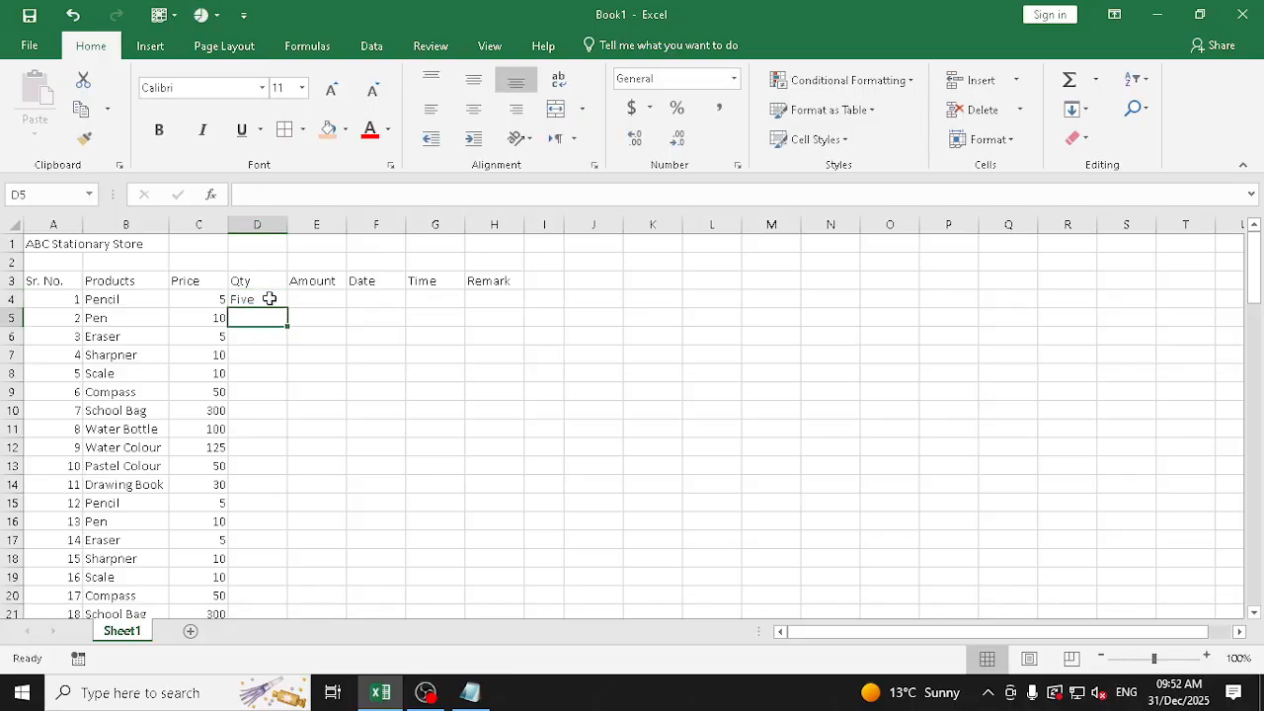
{"action": "left_click", "coordinate": [269, 298]}
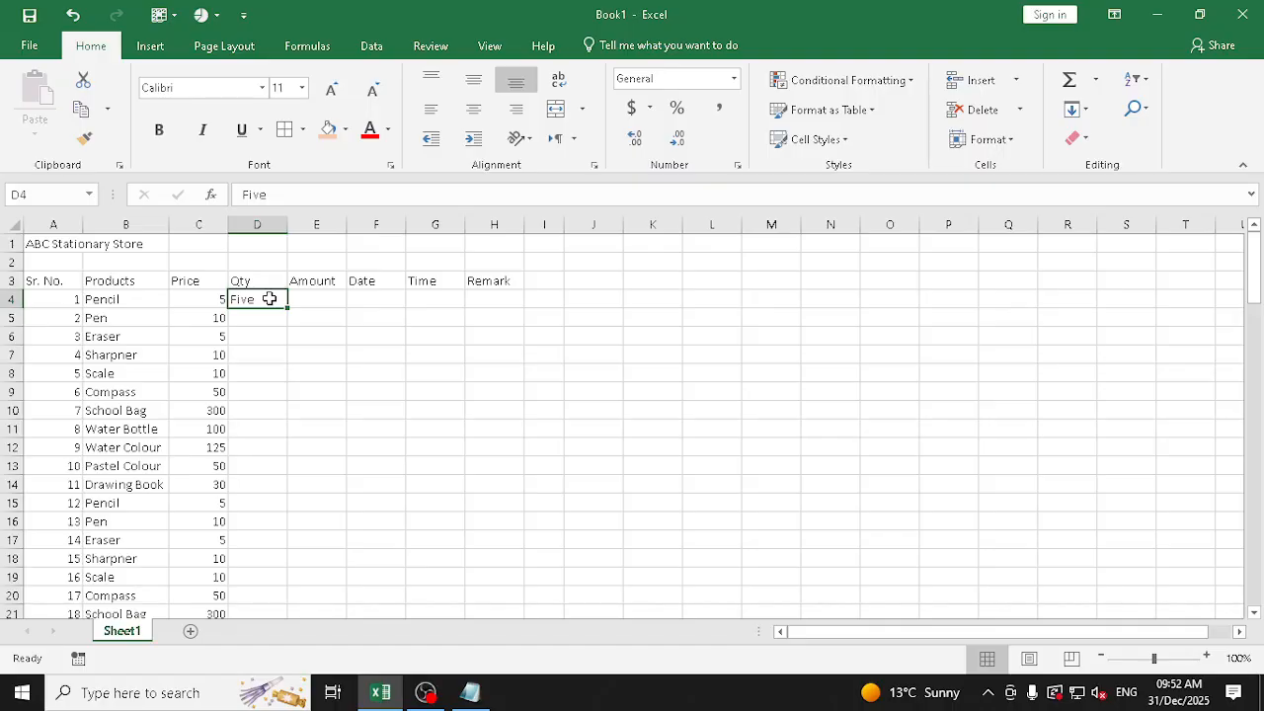
{"action": "key", "text": "Return"}
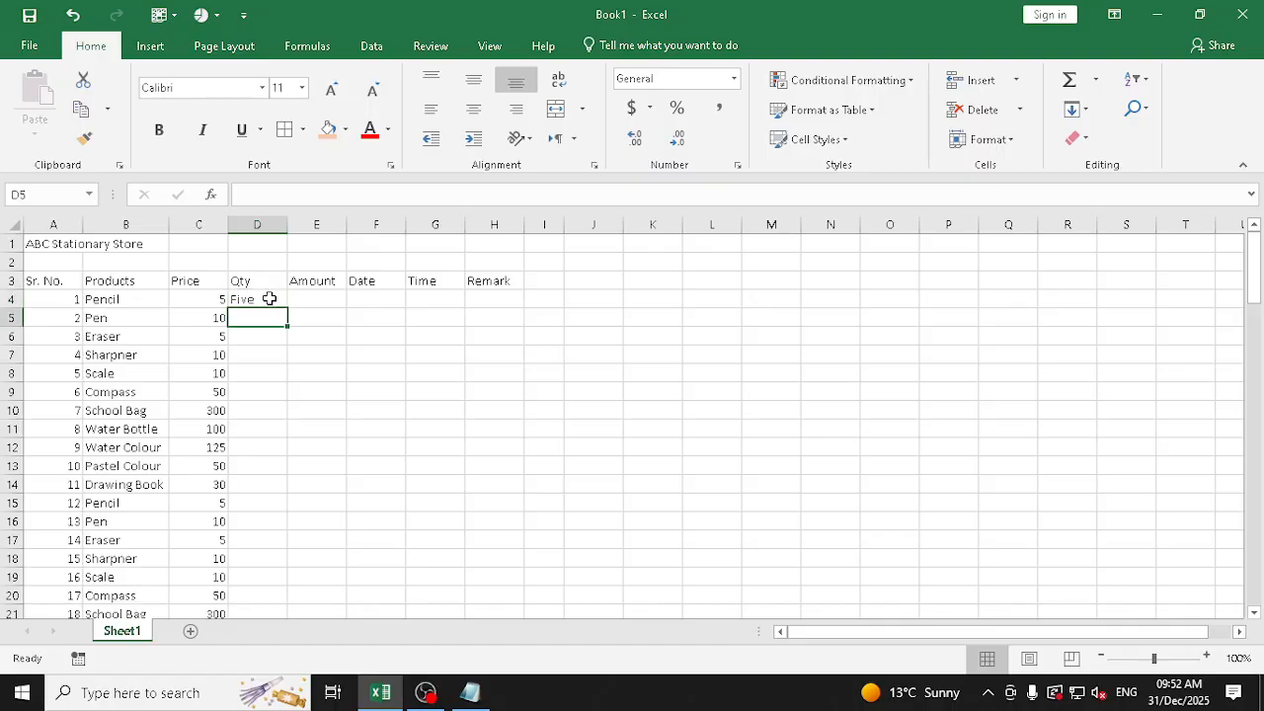
{"action": "type", "text": "asdas"}
{"action": "key", "text": "Return"}
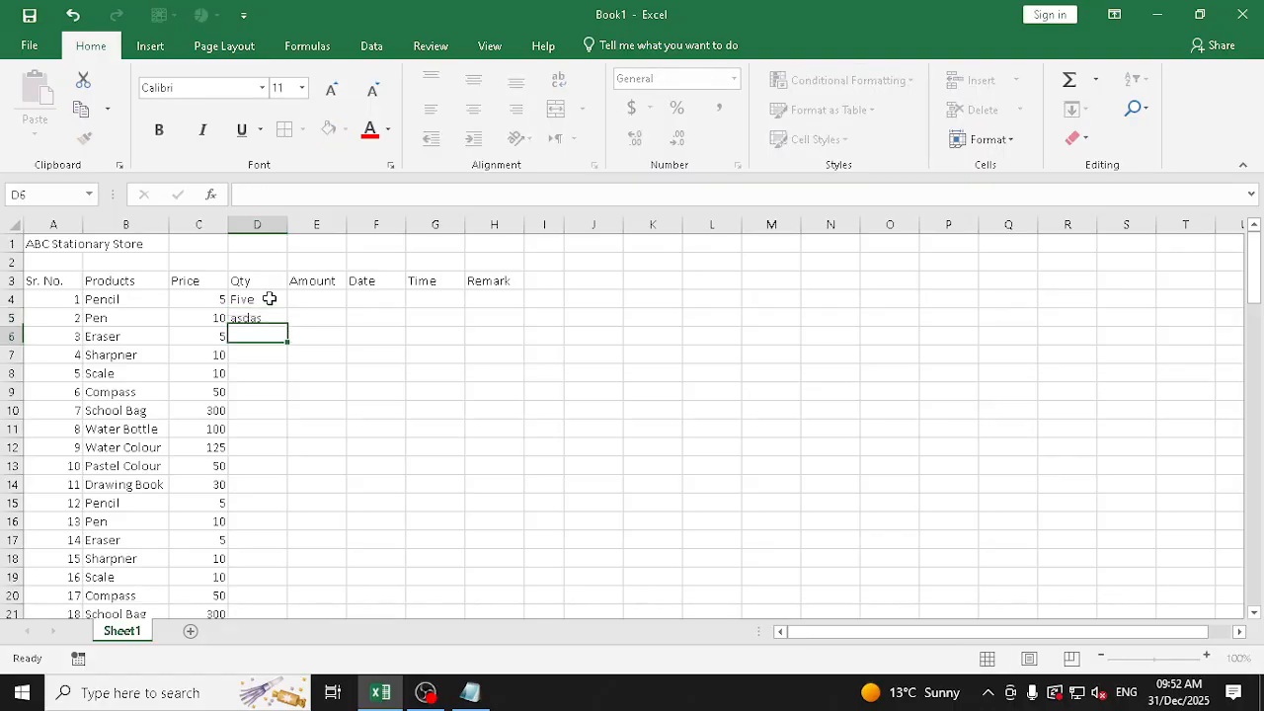
Enter the date 15/05/2025 in D6 of the Qty column and widen column D to fit its contents
{"action": "type", "text": "15"}
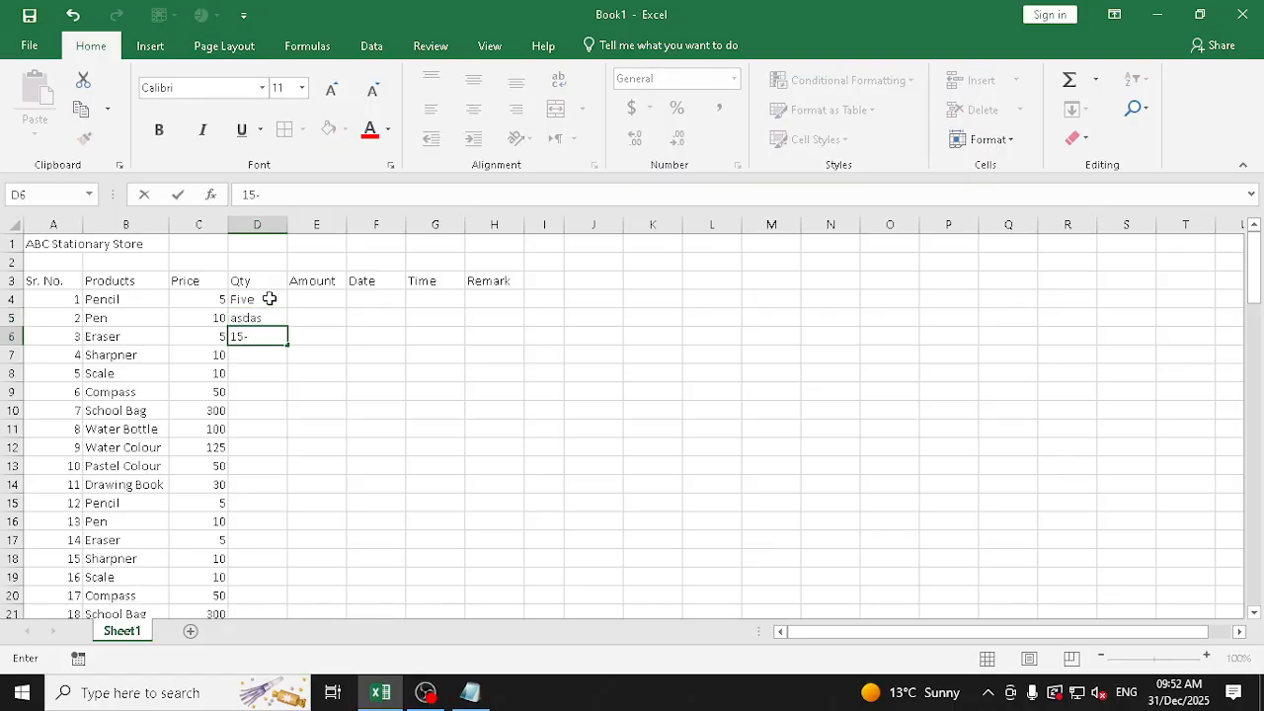
{"action": "type", "text": "-05/2025"}
{"action": "key", "text": "Return"}
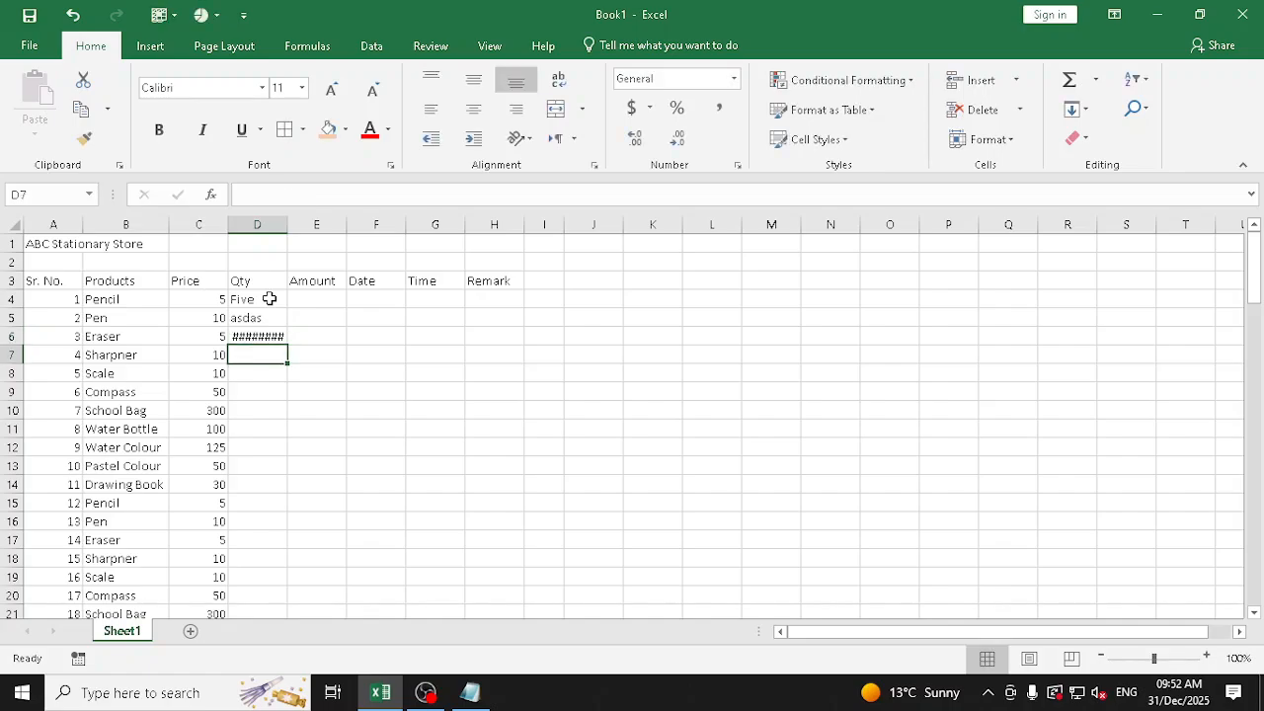
{"action": "key", "text": "Up"}
{"action": "key", "text": "Up"}
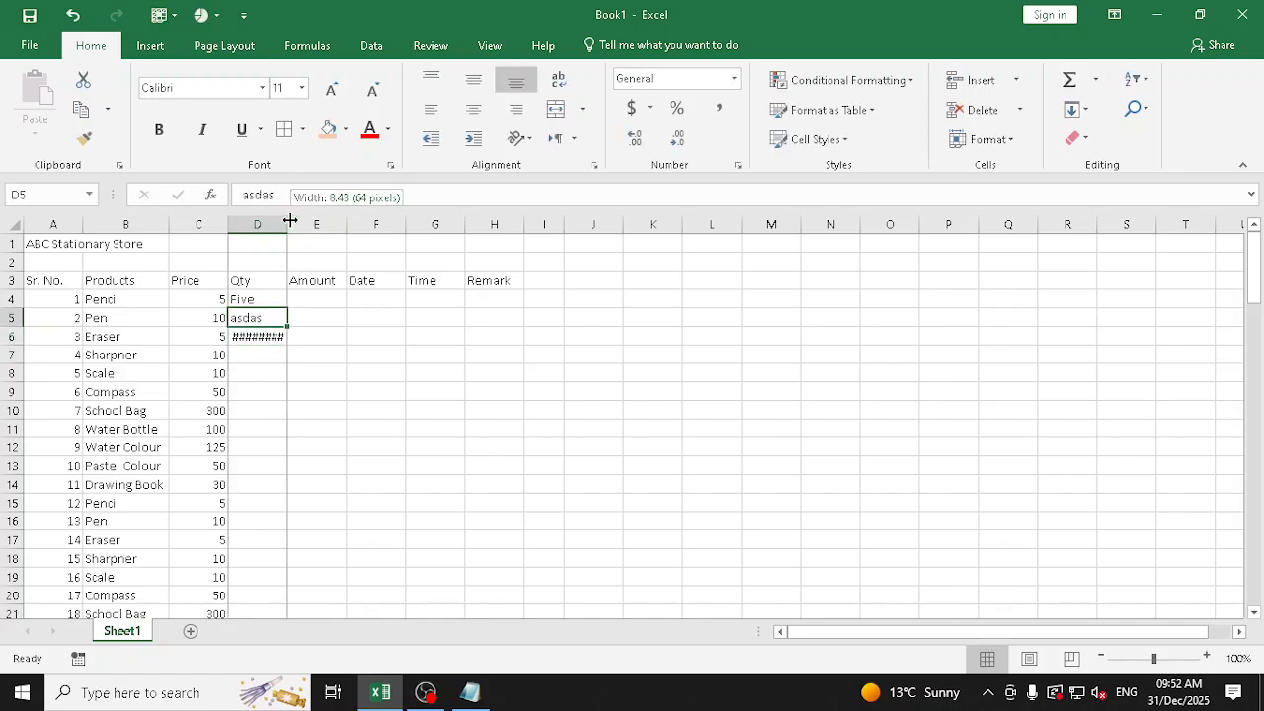
{"action": "double_click", "coordinate": [288, 225]}
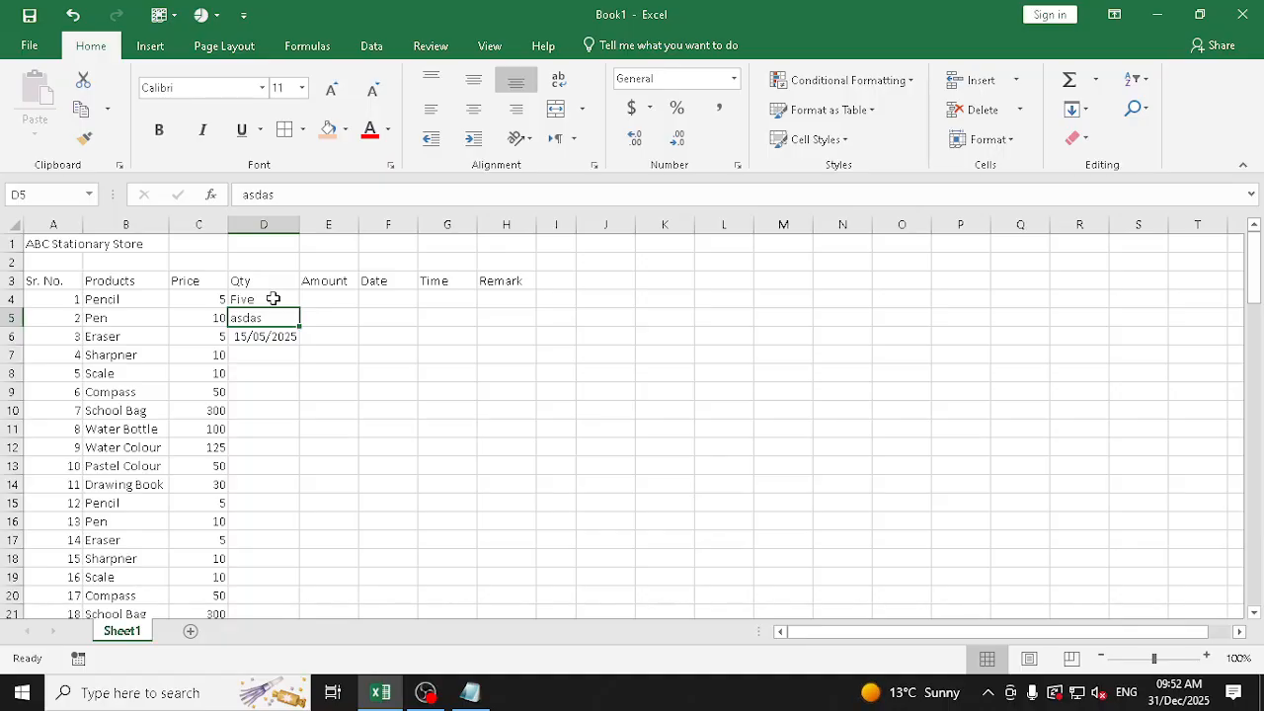
Clear the trial entries from D4:D6 in the Qty column
{"action": "left_click_drag", "start_coordinate": [274, 298], "coordinate": [276, 333]}
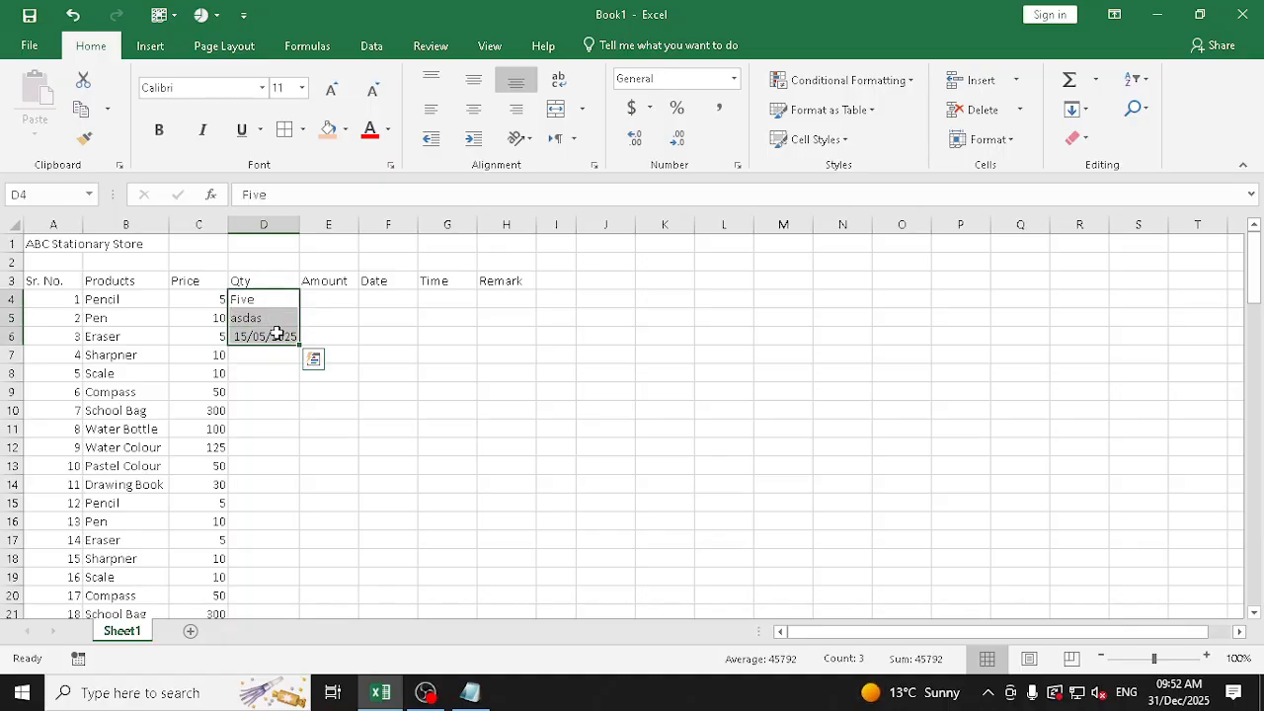
{"action": "key", "text": "Delete"}
{"action": "key", "text": "Down"}
{"action": "key", "text": "Up"}
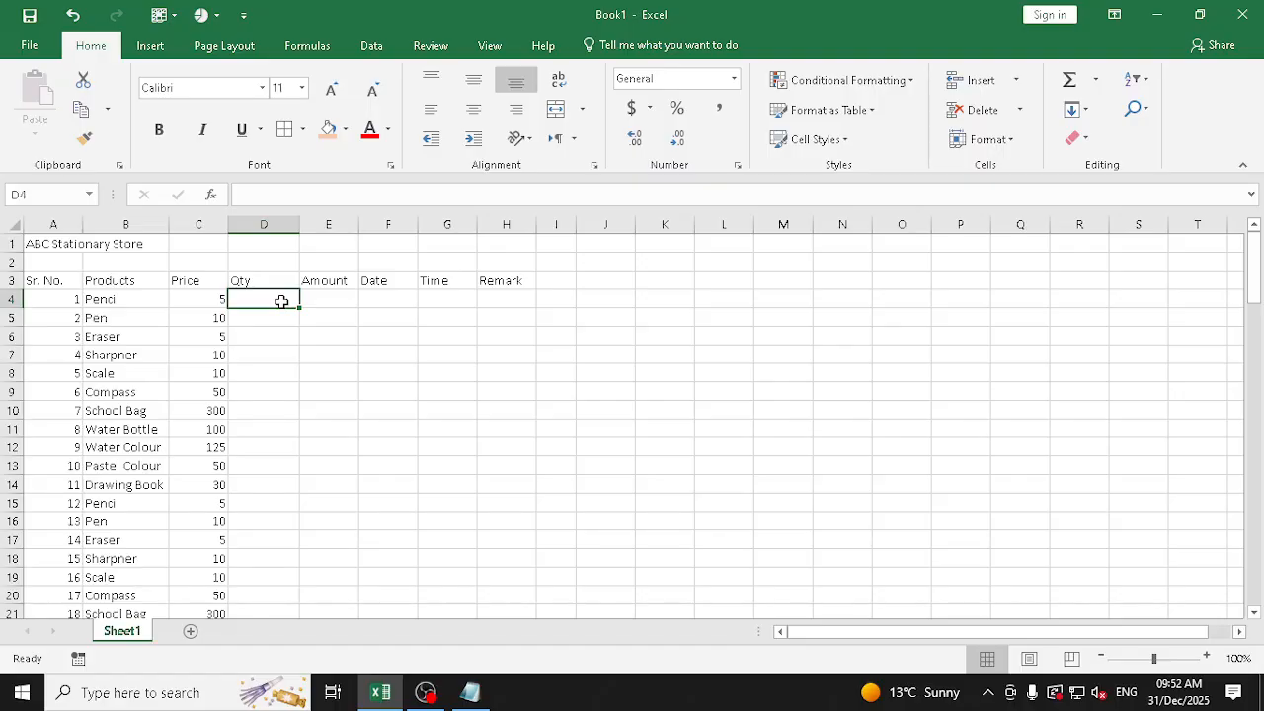
Try to select the Qty cells from D4 down alongside the product list
{"action": "key", "text": "ctrl+shift+Down"}
{"action": "key", "text": "ctrl+Up"}
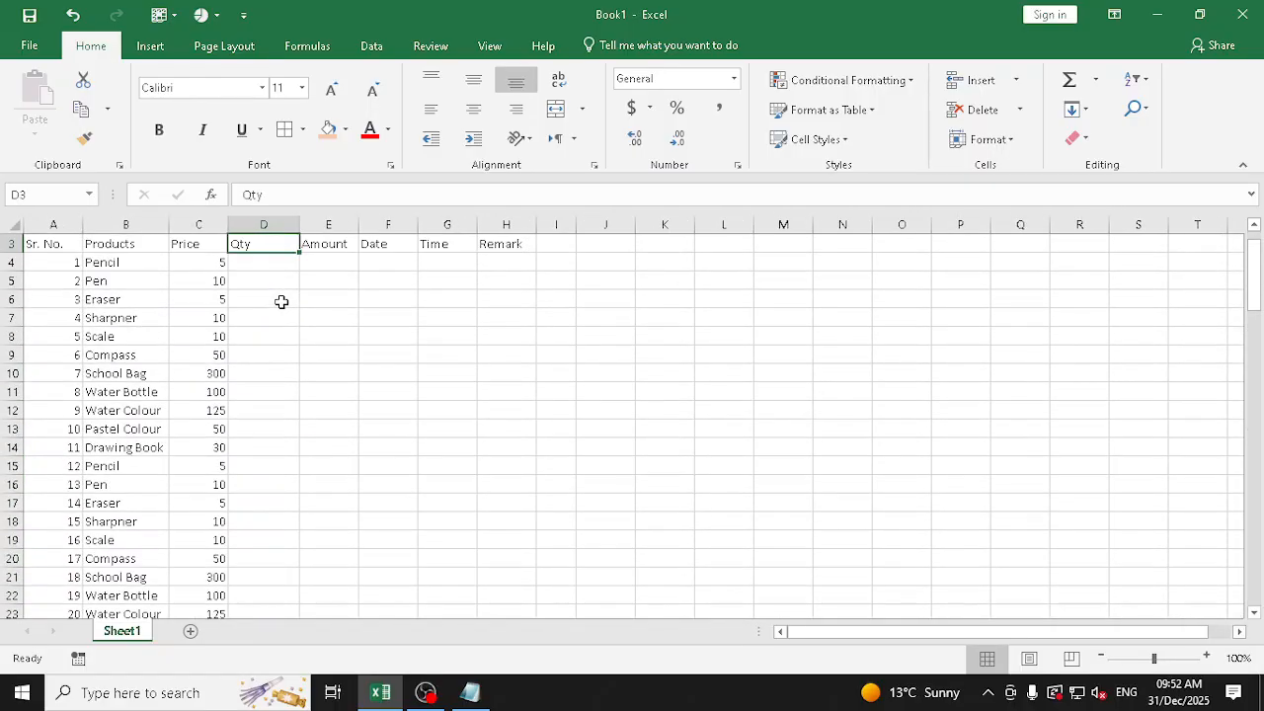
{"action": "left_click_drag", "start_coordinate": [278, 263], "coordinate": [266, 602]}
{"action": "scroll", "coordinate": [296, 345], "scroll_direction": "up", "scroll_amount": 4}
{"action": "scroll", "coordinate": [295, 344], "scroll_direction": "up", "scroll_amount": 20}
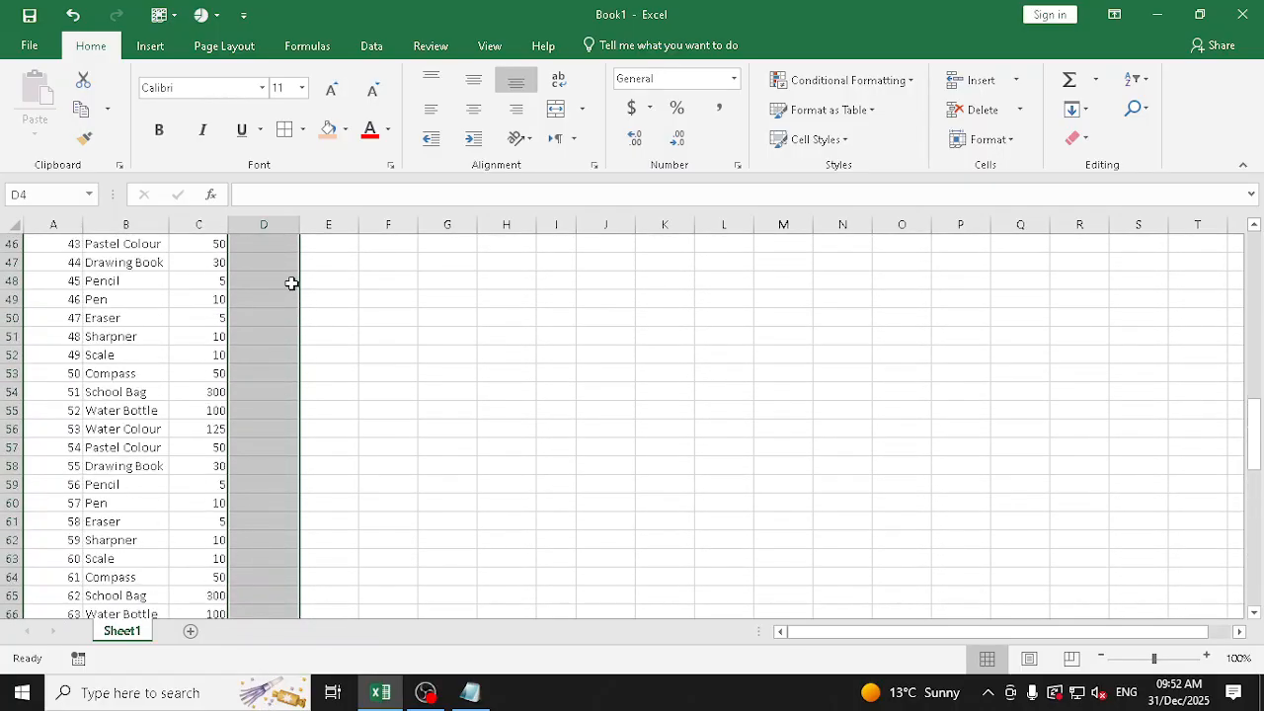
{"action": "left_click", "coordinate": [287, 301]}
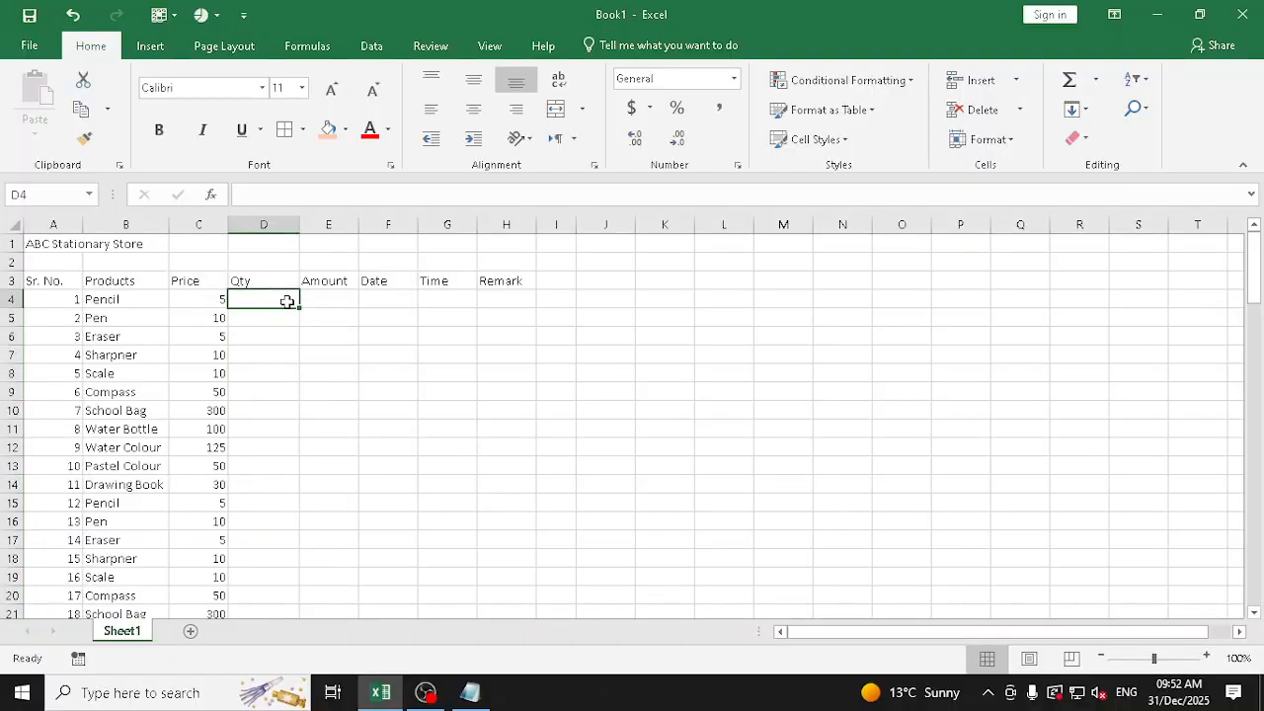
{"action": "key", "text": "ctrl+Down"}
{"action": "key", "text": "ctrl+Right"}
{"action": "key", "text": "ctrl+Home"}
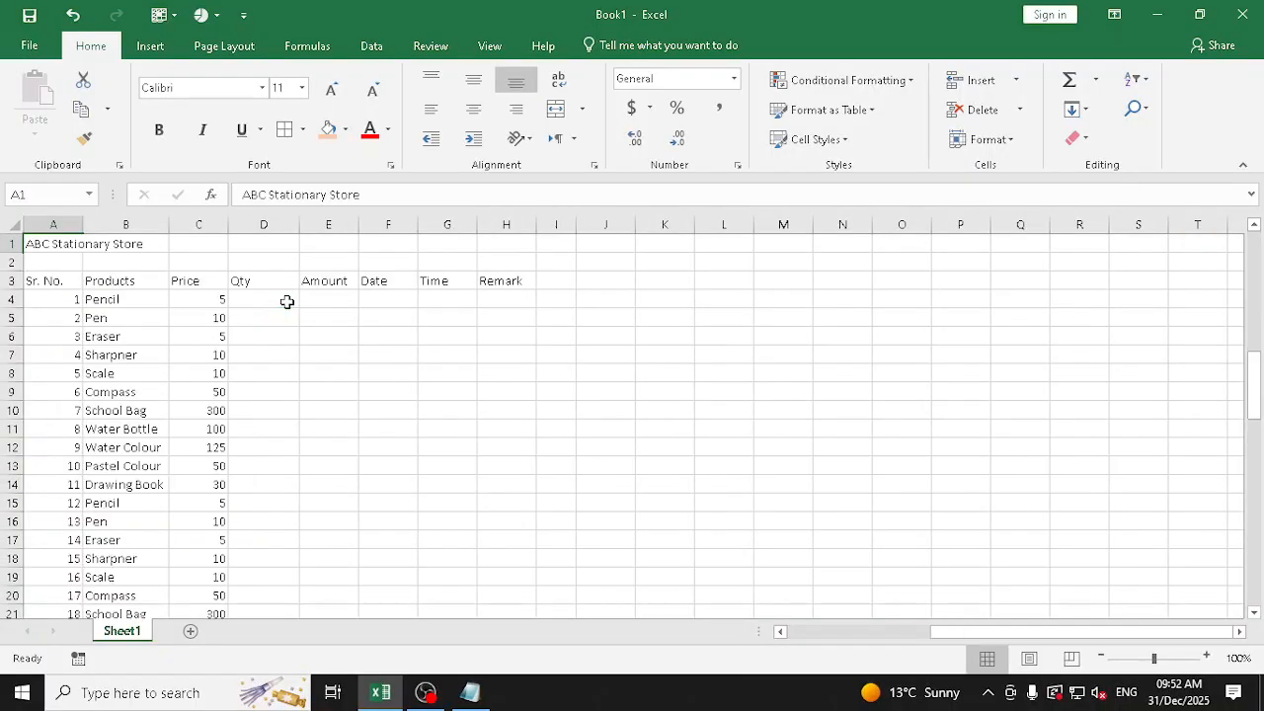
{"action": "key", "text": "Right"}
{"action": "key", "text": "Right"}
{"action": "key", "text": "Right"}
{"action": "key", "text": "Down"}
{"action": "key", "text": "Down"}
{"action": "key", "text": "Down"}
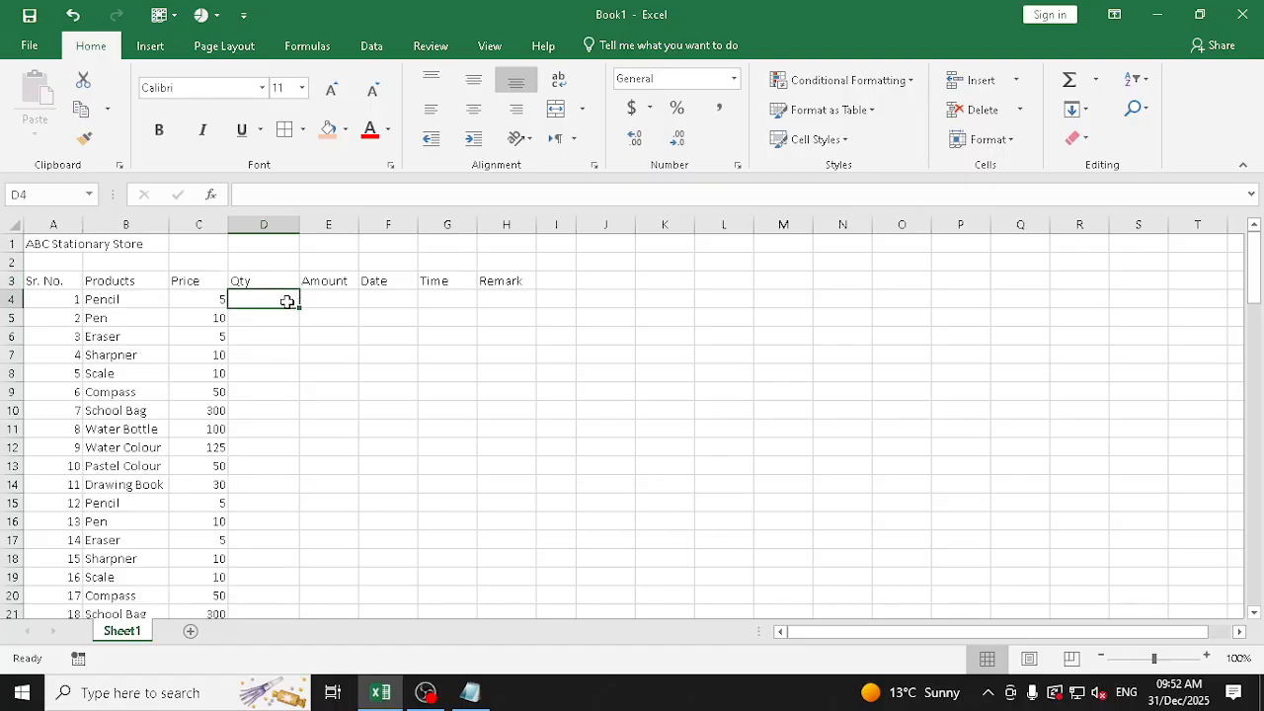
{"action": "key", "text": "ctrl+Down"}
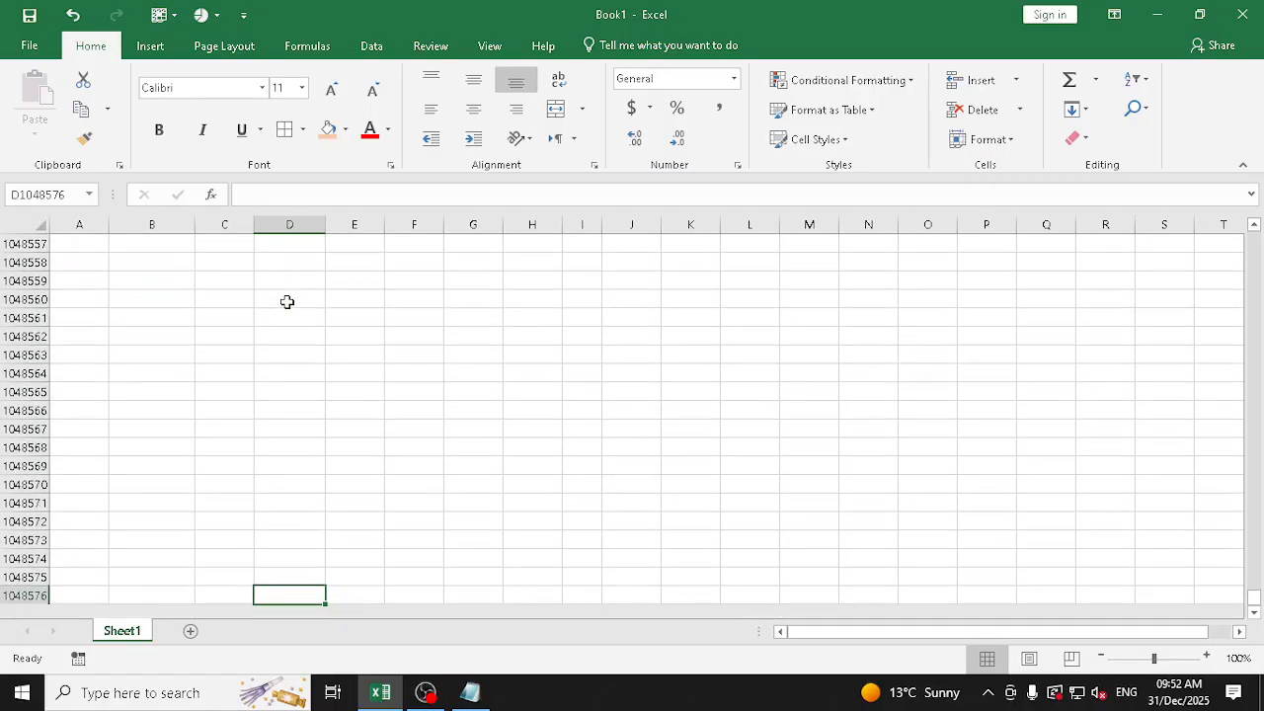
Try to extend the selection from D4 down the Qty column row by row
{"action": "key", "text": "ctrl+Home"}
{"action": "key", "text": "Down"}
{"action": "key", "text": "Down"}
{"action": "key", "text": "Right"}
{"action": "key", "text": "Right"}
{"action": "key", "text": "Down"}
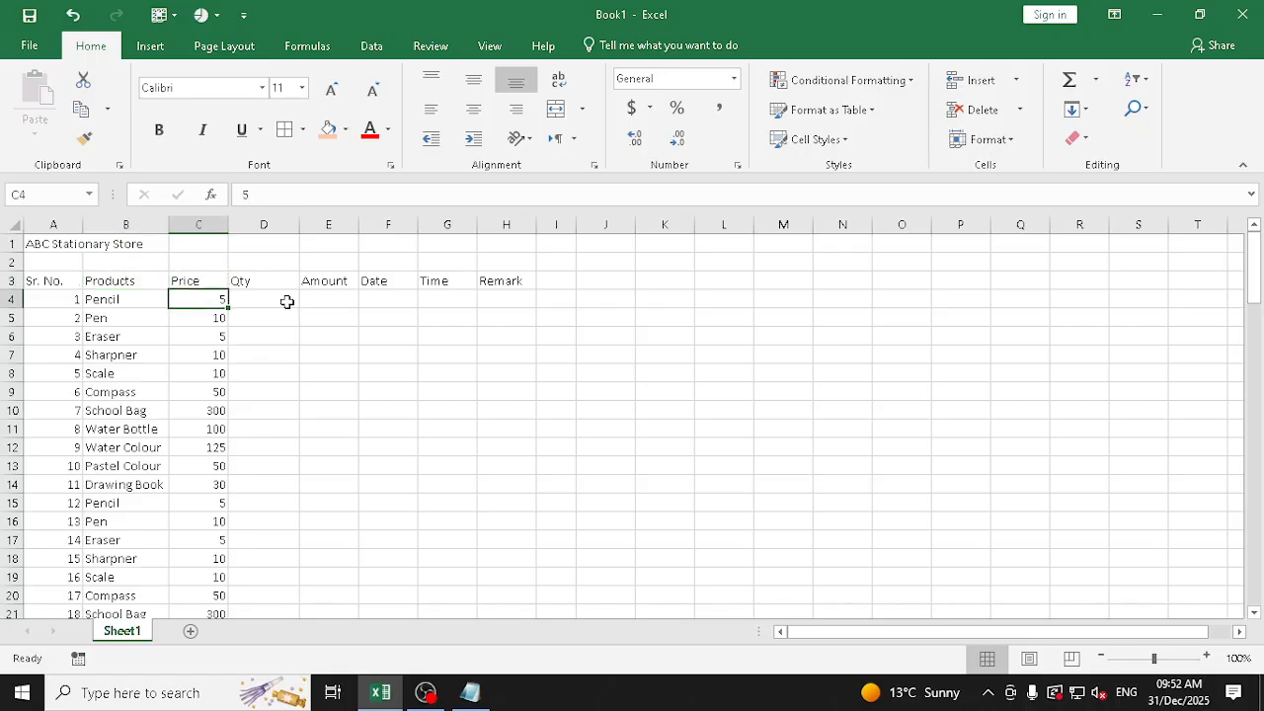
{"action": "key", "text": "Right"}
{"action": "key", "text": "shift+Down"}
{"action": "key", "text": "shift+Down"}
{"action": "key", "text": "shift+Down"}
{"action": "key", "text": "shift+Down"}
{"action": "key", "text": "shift+Down"}
{"action": "key", "text": "shift+Down"}
{"action": "key", "text": "shift+Down"}
{"action": "key", "text": "shift+Down"}
{"action": "key", "text": "shift+Down"}
{"action": "key", "text": "shift+Down"}
{"action": "key", "text": "shift+Down"}
{"action": "key", "text": "shift+Down"}
{"action": "key", "text": "shift+Down"}
{"action": "key", "text": "shift+Down"}
{"action": "key", "text": "shift+Down"}
{"action": "key", "text": "shift+Down"}
{"action": "key", "text": "shift+Down"}
{"action": "key", "text": "shift+Down"}
{"action": "key", "text": "shift+Down"}
{"action": "key", "text": "shift+Down"}
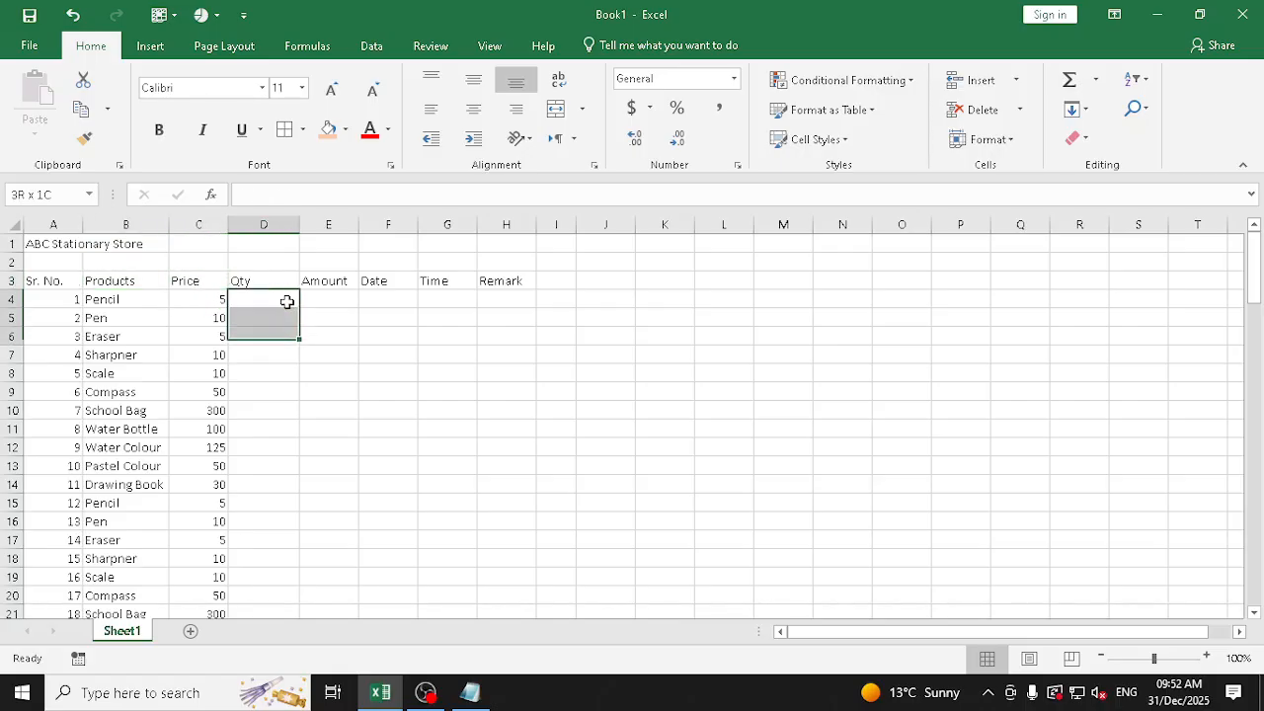
{"action": "key", "text": "shift+Down"}
{"action": "key", "text": "shift+Down"}
{"action": "key", "text": "shift+Down"}
{"action": "key", "text": "shift+Down"}
{"action": "key", "text": "shift+Down"}
{"action": "key", "text": "shift+Down"}
{"action": "key", "text": "shift+Down"}
{"action": "key", "text": "shift+Down"}
{"action": "key", "text": "shift+Down"}
{"action": "key", "text": "shift+Down"}
{"action": "key", "text": "shift+Down"}
{"action": "key", "text": "shift+Down"}
{"action": "key", "text": "shift+Down"}
{"action": "key", "text": "shift+Down"}
{"action": "key", "text": "shift+Down"}
{"action": "key", "text": "shift+Down"}
{"action": "key", "text": "shift+Down"}
{"action": "key", "text": "shift+Down"}
{"action": "key", "text": "shift+Down"}
{"action": "key", "text": "shift+Down"}
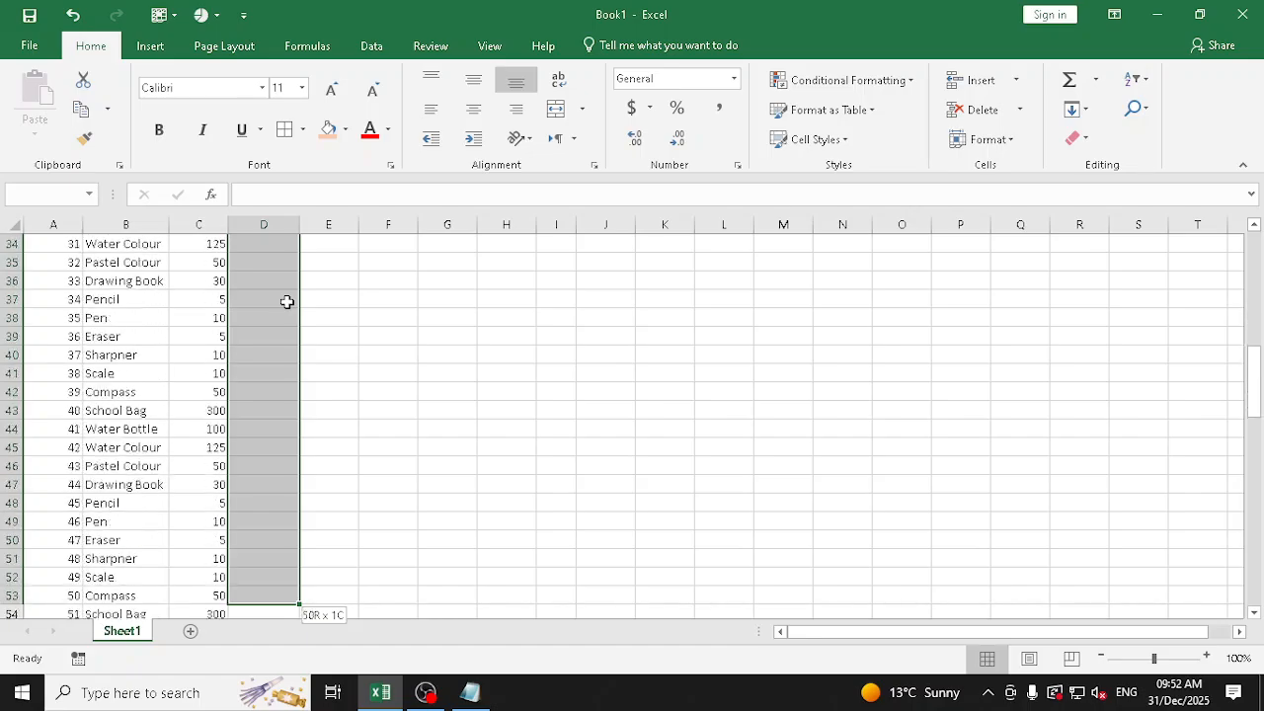
{"action": "key", "text": "shift+Down"}
{"action": "key", "text": "shift+Down"}
{"action": "key", "text": "shift+Down"}
{"action": "key", "text": "shift+Down"}
{"action": "key", "text": "shift+Down"}
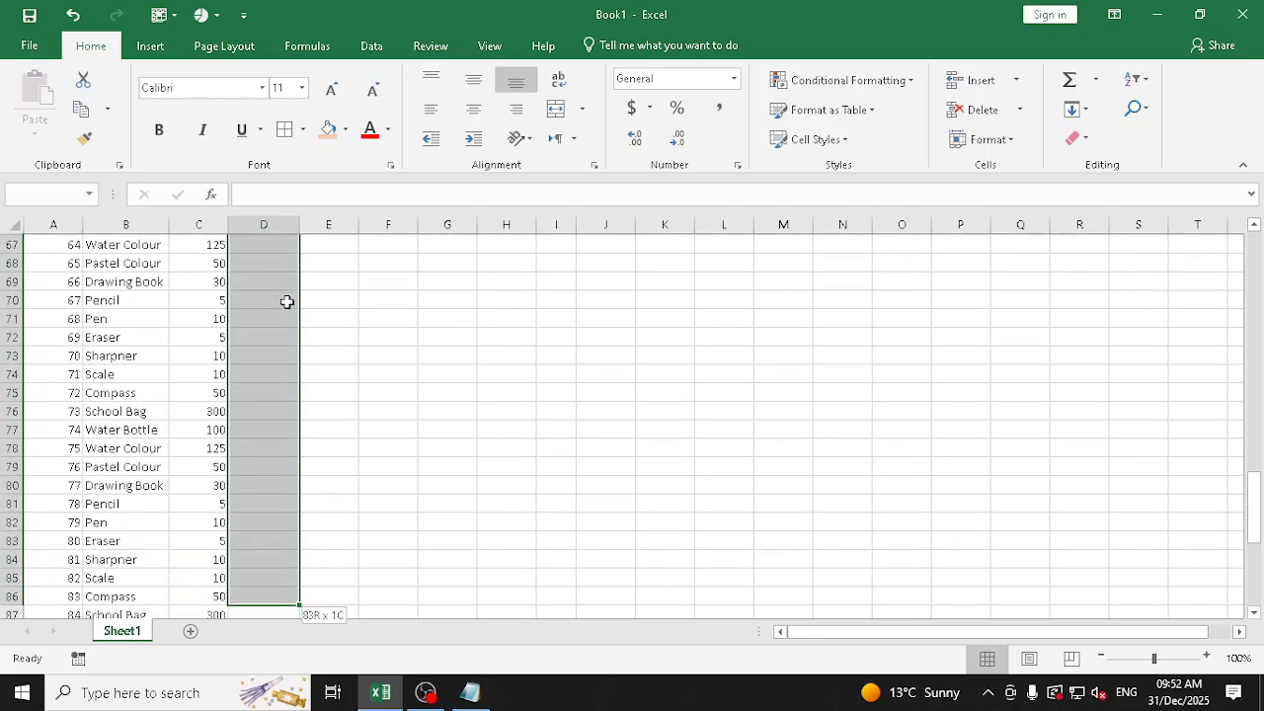
{"action": "key", "text": "ctrl+Up"}
{"action": "key", "text": "Down"}
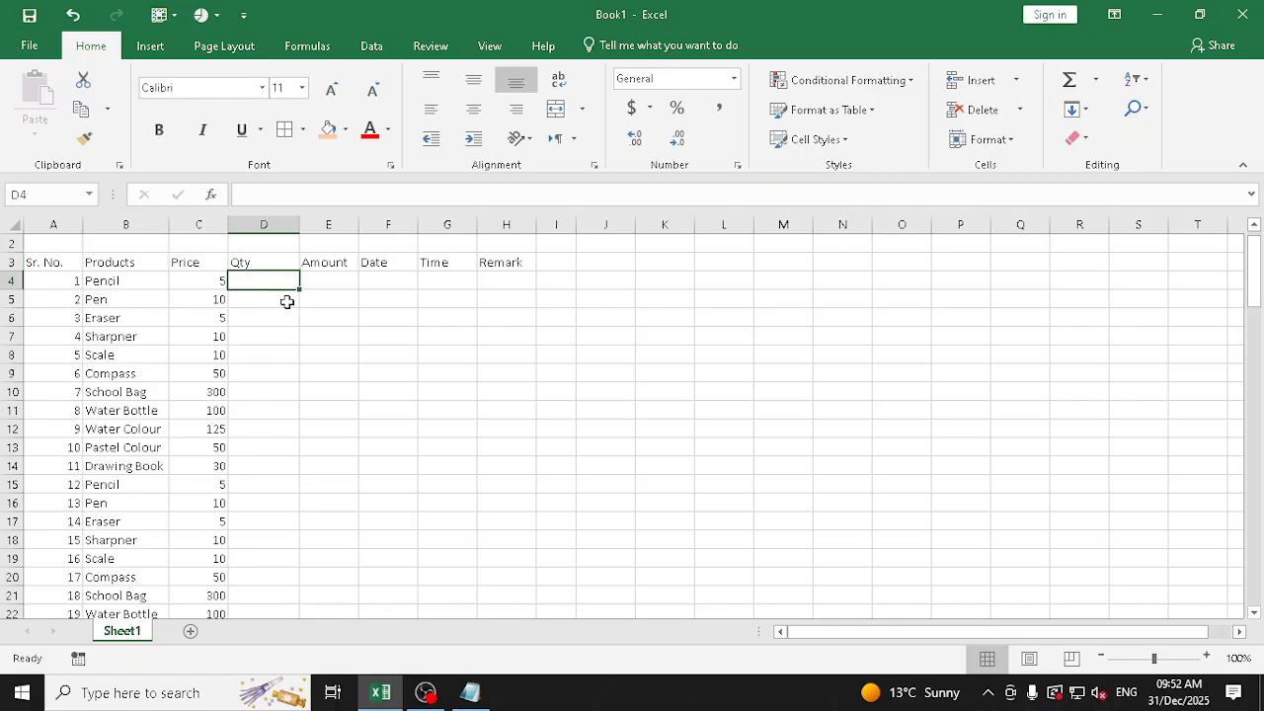
Select the Qty cells D4:D103, extending the selection by whole screens and trimming it to the last product row
{"action": "key", "text": "shift+Page_Down"}
{"action": "key", "text": "shift+Page_Down"}
{"action": "key", "text": "shift+Page_Down"}
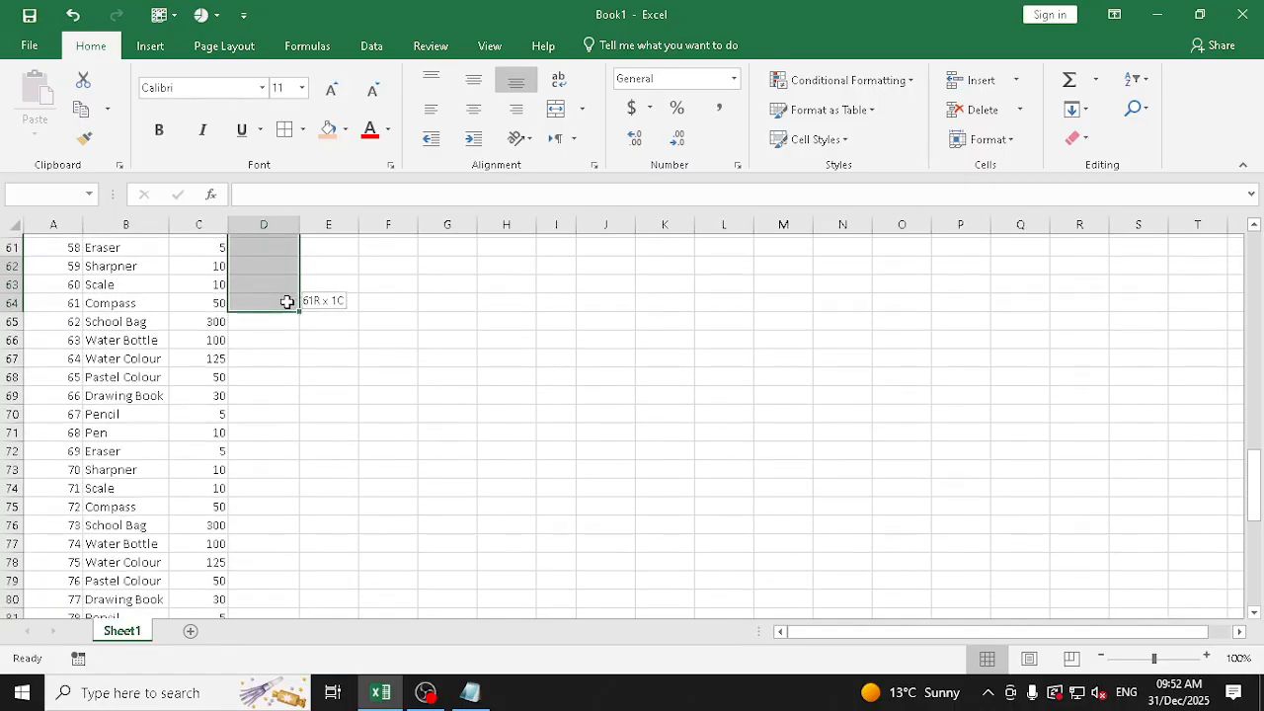
{"action": "key", "text": "shift+Page_Down"}
{"action": "key", "text": "shift+Page_Down"}
{"action": "key", "text": "shift+Page_Down"}
{"action": "key", "text": "shift+Up"}
{"action": "key", "text": "shift+Up"}
{"action": "key", "text": "shift+Up"}
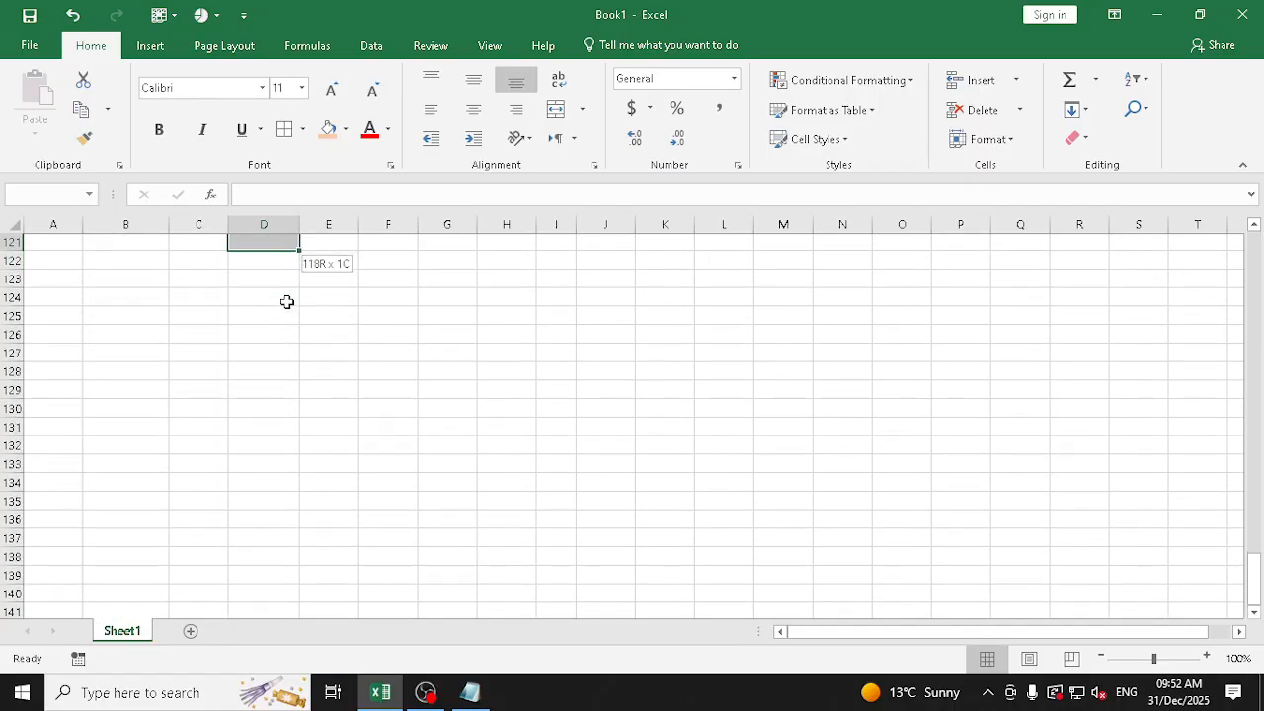
{"action": "key", "text": "shift+Up"}
{"action": "key", "text": "shift+Up"}
{"action": "key", "text": "shift+Up"}
{"action": "key", "text": "shift+Up"}
{"action": "key", "text": "shift+Up"}
{"action": "key", "text": "shift+Up"}
{"action": "key", "text": "shift+Up"}
{"action": "key", "text": "shift+Up"}
{"action": "key", "text": "shift+Up"}
{"action": "key", "text": "shift+Up"}
{"action": "key", "text": "shift+Up"}
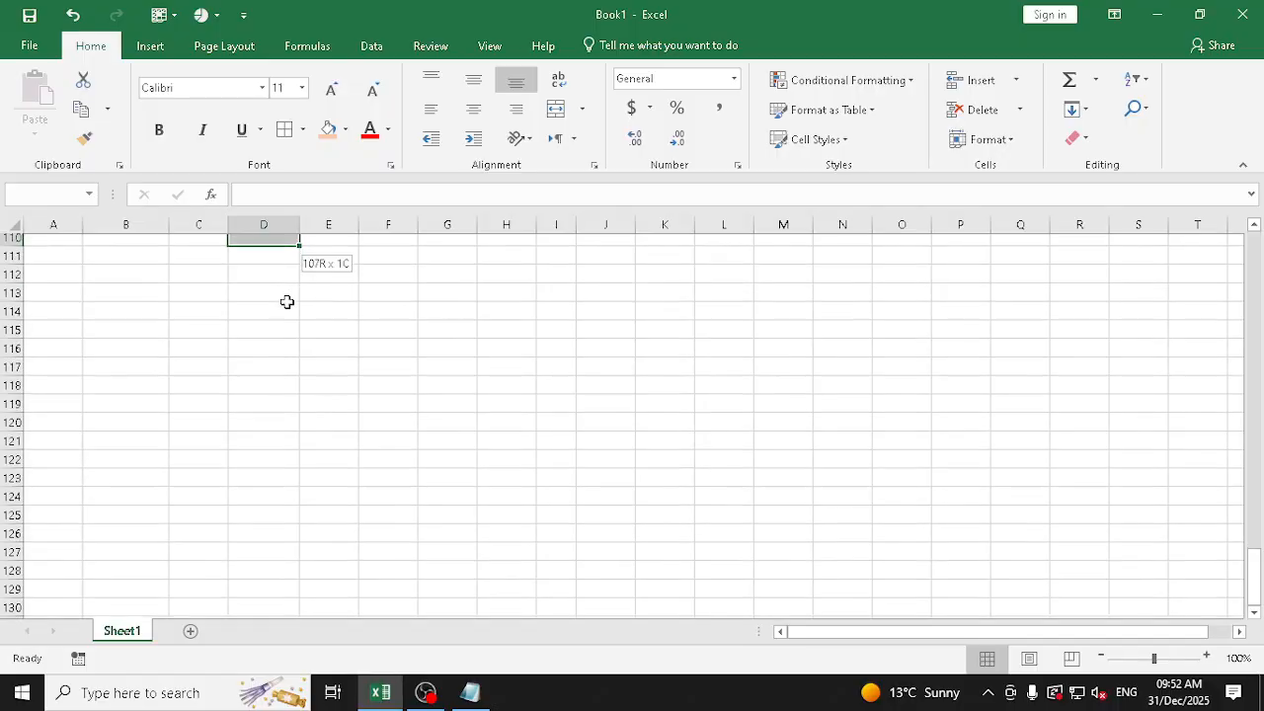
{"action": "key", "text": "shift+Up"}
{"action": "key", "text": "shift+Up"}
{"action": "key", "text": "shift+Up"}
{"action": "key", "text": "shift+Up"}
{"action": "key", "text": "shift+Up"}
{"action": "key", "text": "shift+Up"}
{"action": "key", "text": "shift+Up"}
{"action": "key", "text": "shift+Up"}
{"action": "key", "text": "shift+Up"}
{"action": "key", "text": "shift+Up"}
{"action": "key", "text": "shift+Down"}
{"action": "key", "text": "shift+Down"}
{"action": "key", "text": "shift+Down"}
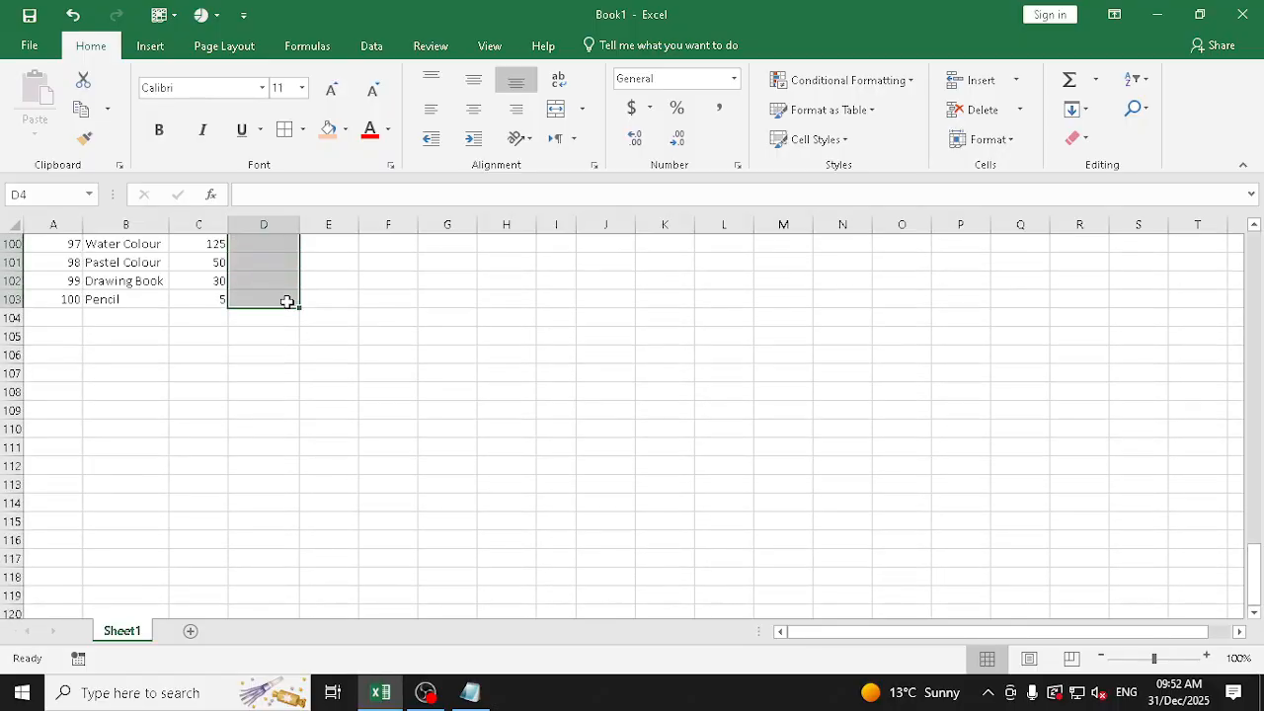
Set a data validation rule on the selected Qty cells allowing whole numbers between 0 and 20
{"action": "scroll", "coordinate": [632, 358], "scroll_direction": "up", "scroll_amount": 4}
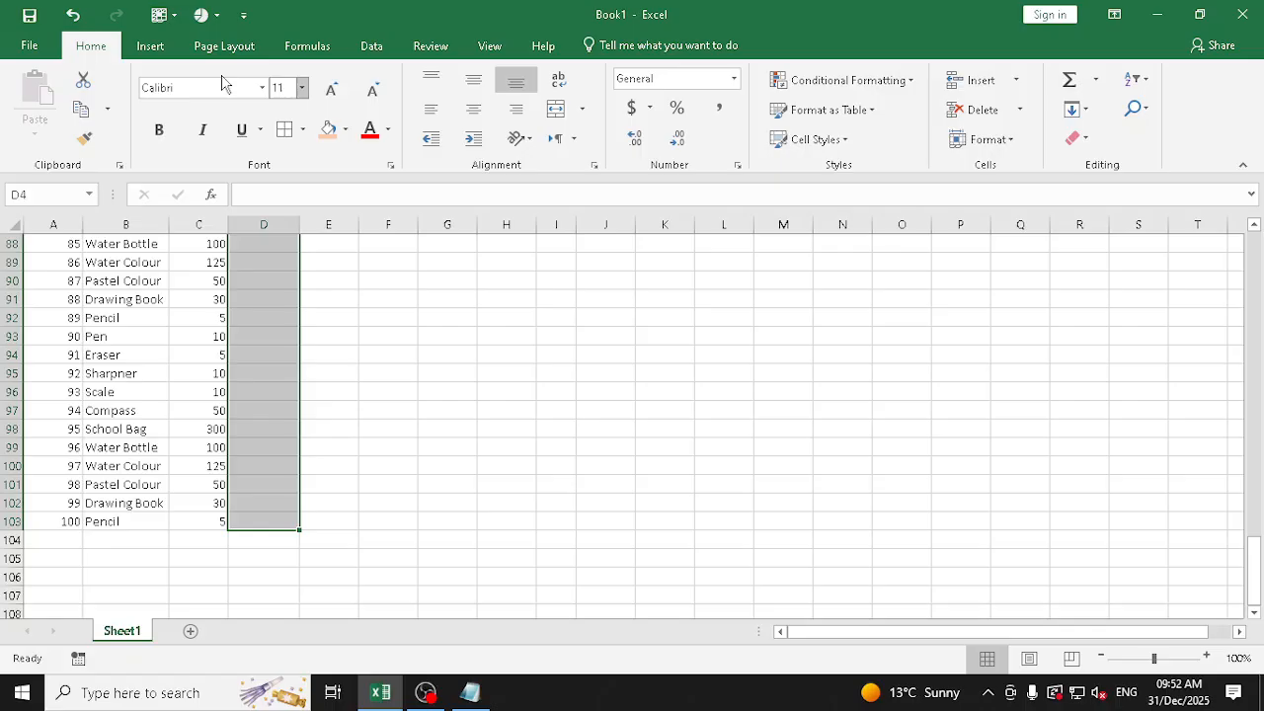
{"action": "left_click", "coordinate": [371, 47]}
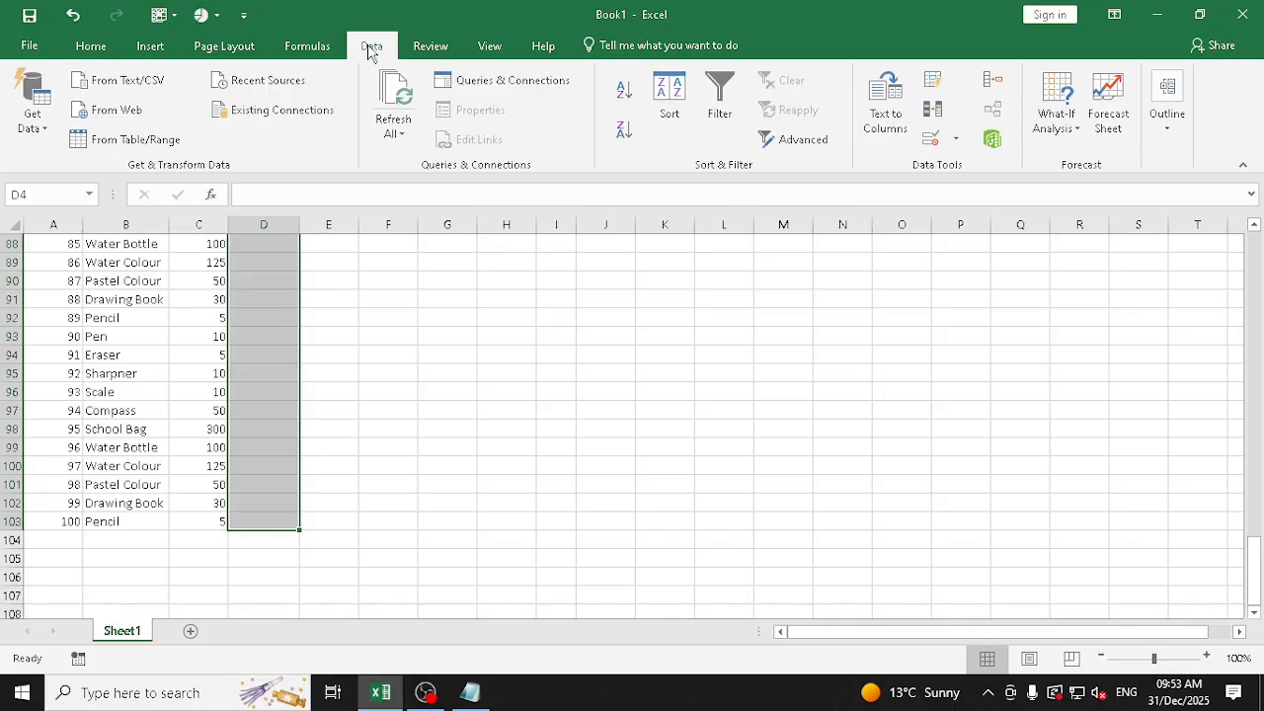
{"action": "left_click", "coordinate": [954, 143]}
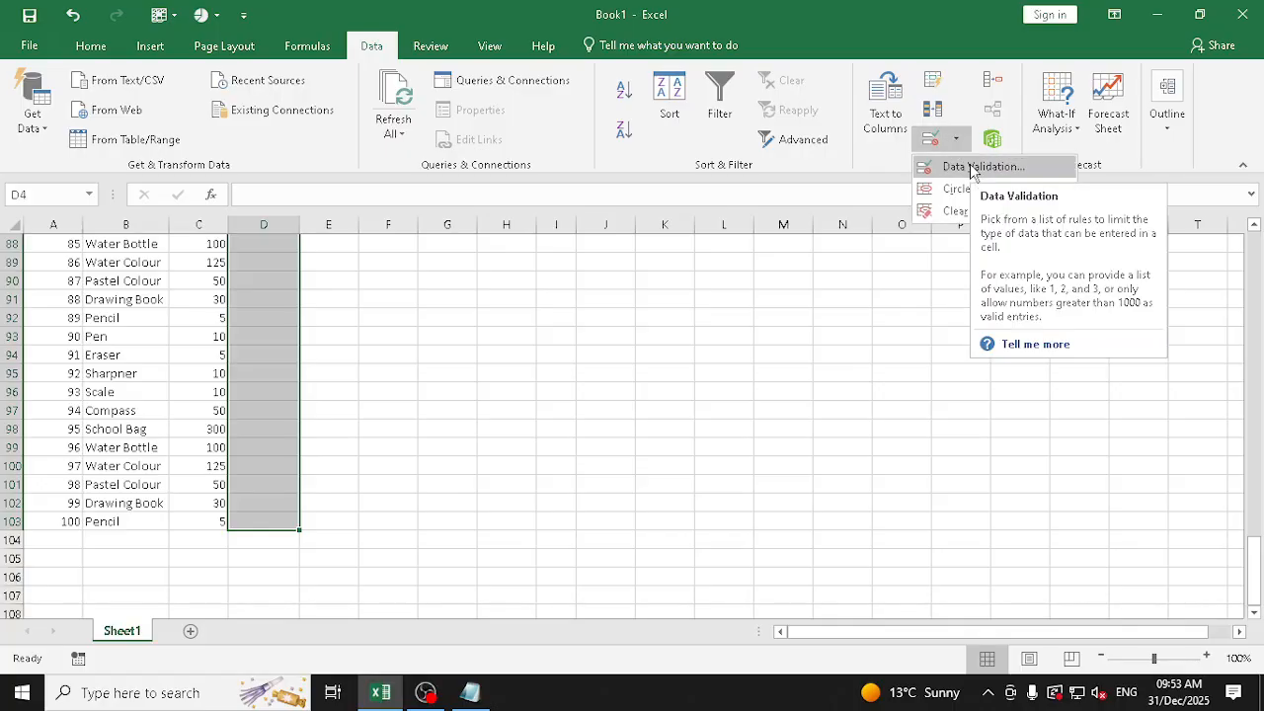
{"action": "left_click", "coordinate": [974, 166]}
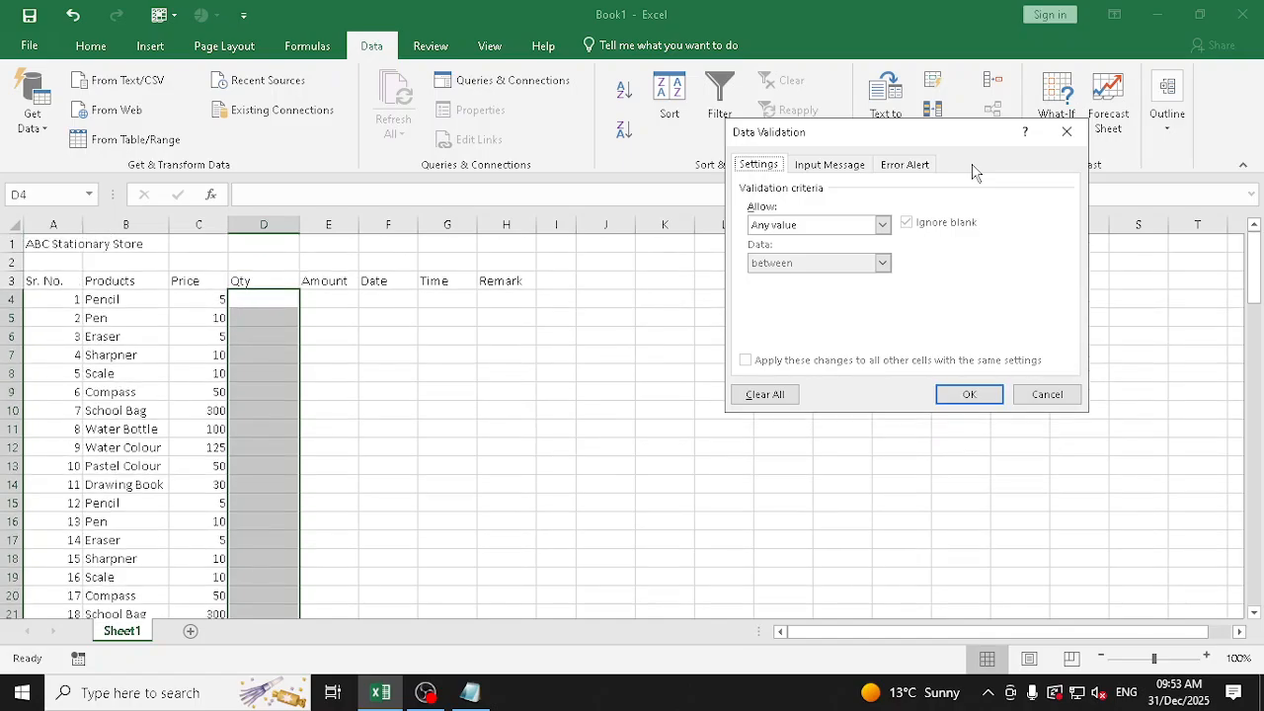
{"action": "left_click", "coordinate": [787, 230]}
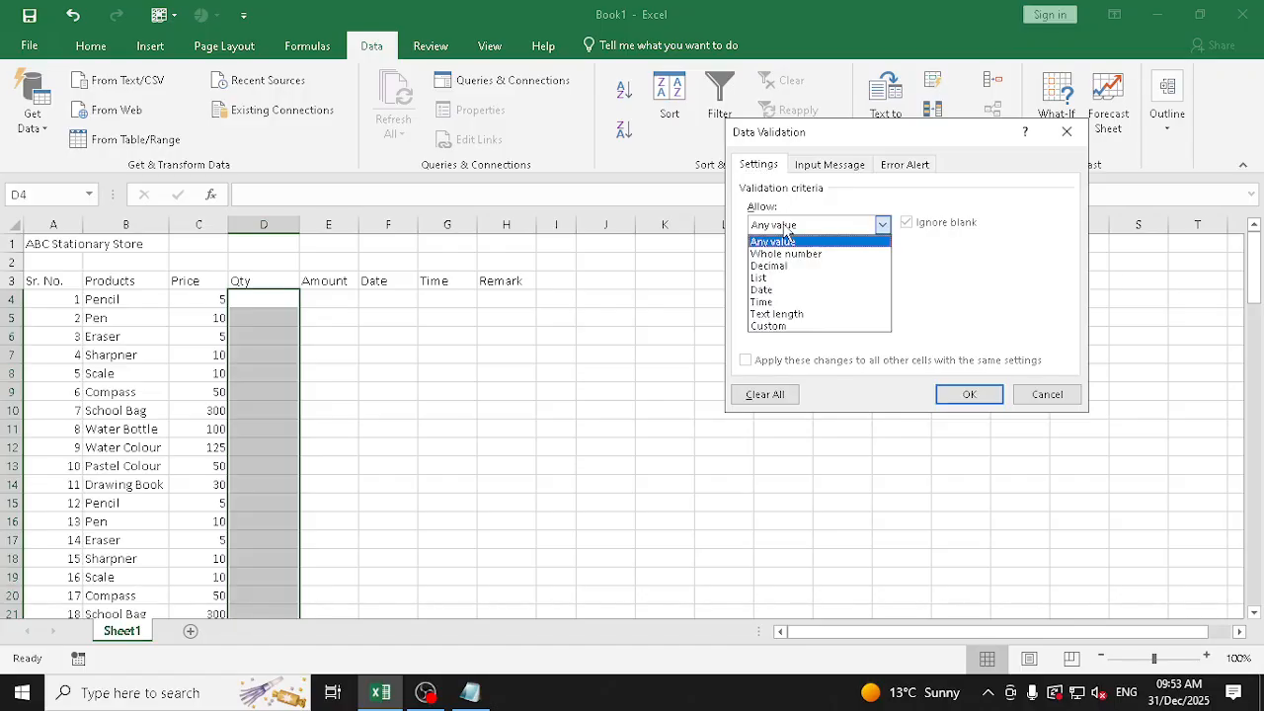
{"action": "left_click", "coordinate": [787, 253]}
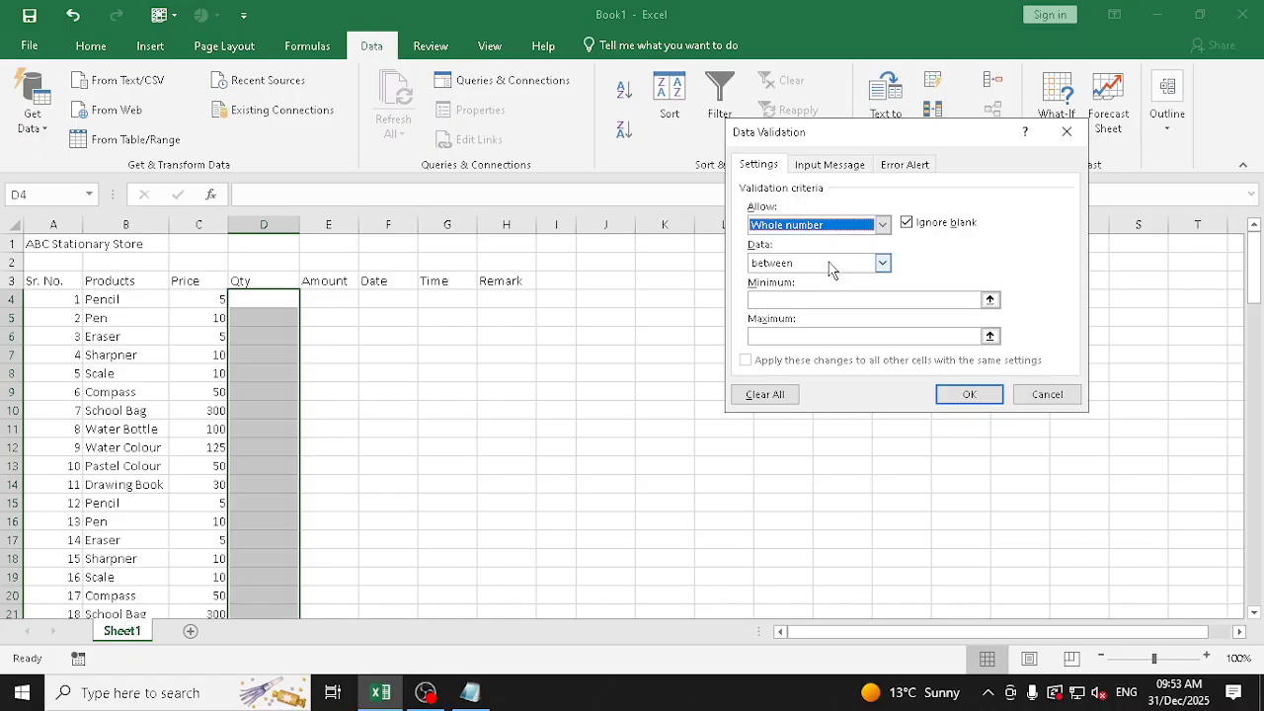
{"action": "left_click", "coordinate": [809, 301]}
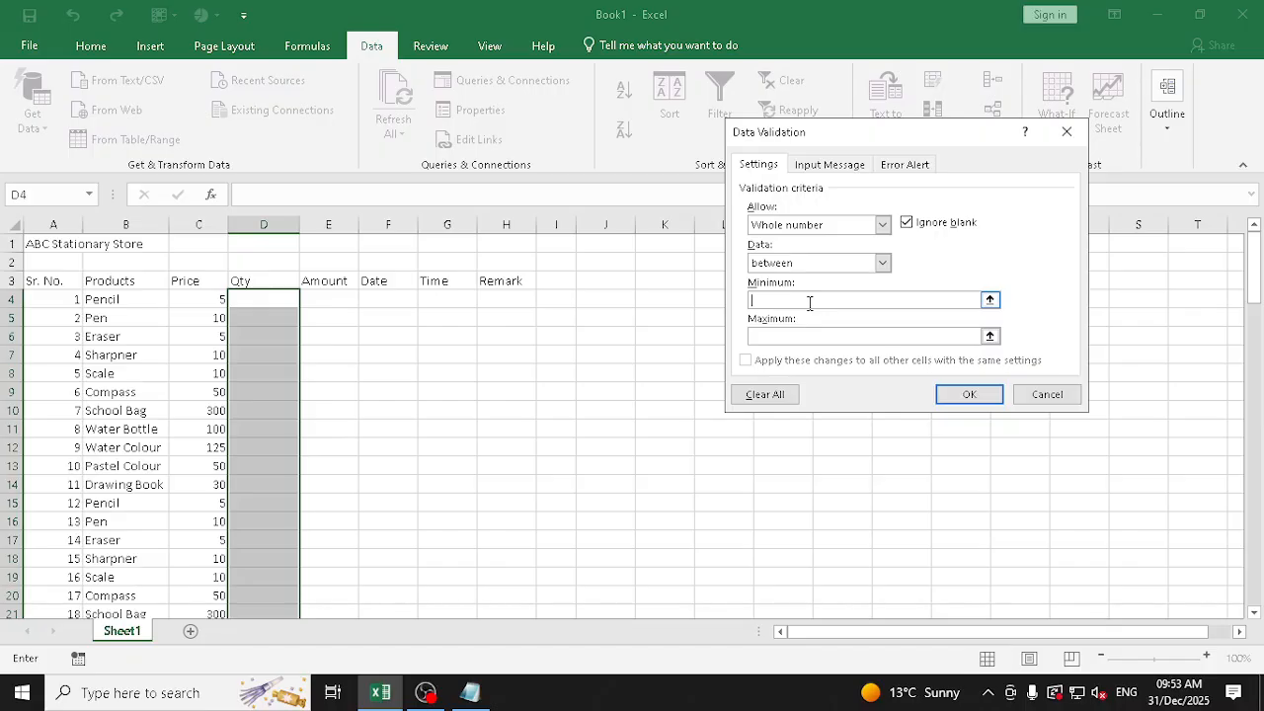
{"action": "type", "text": "0"}
{"action": "left_click", "coordinate": [814, 336]}
{"action": "type", "text": "20"}
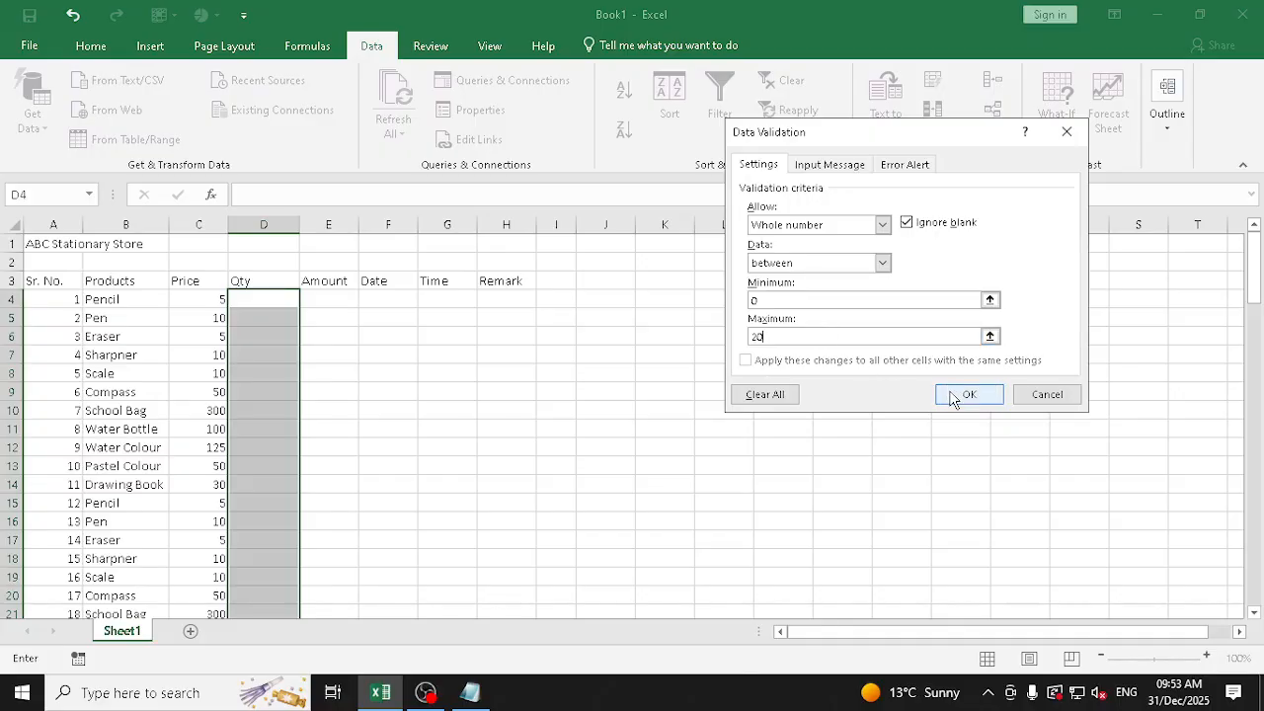
Give the validation rule's Stop error alert the title Invalid Data
{"action": "left_click", "coordinate": [913, 168]}
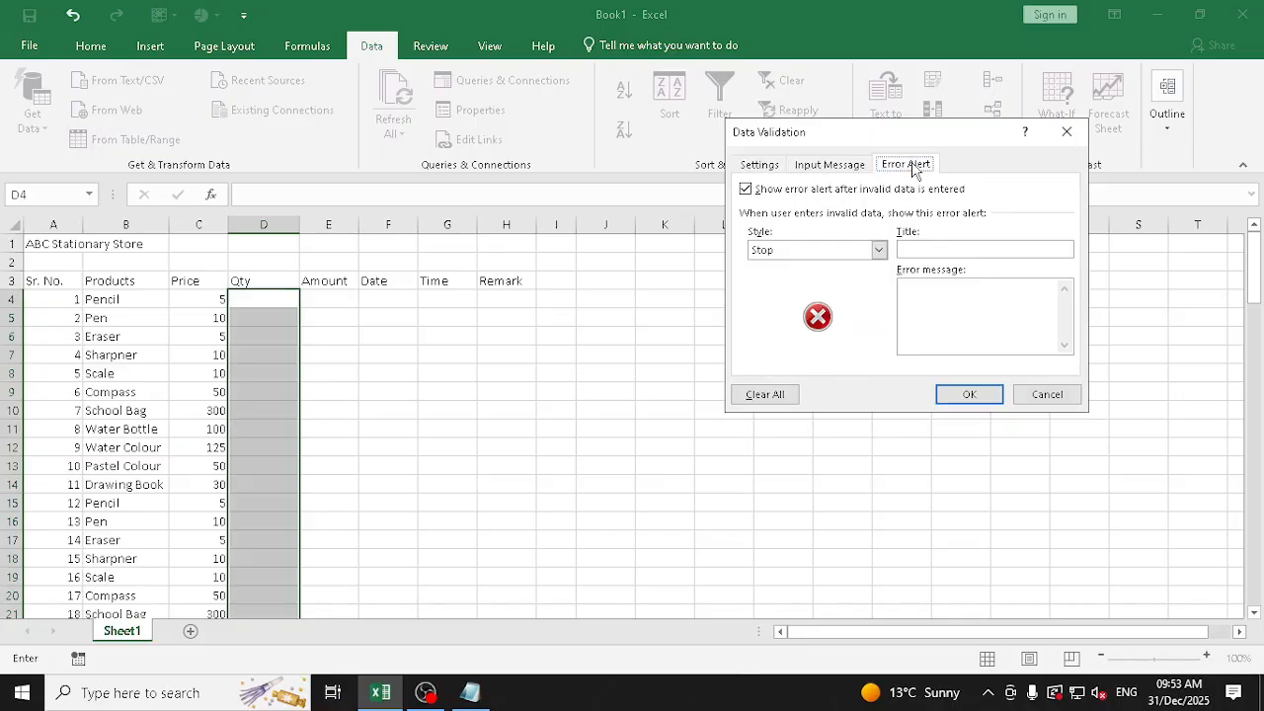
{"action": "left_click", "coordinate": [928, 249]}
{"action": "type", "text": "Invalid Numebr Format"}
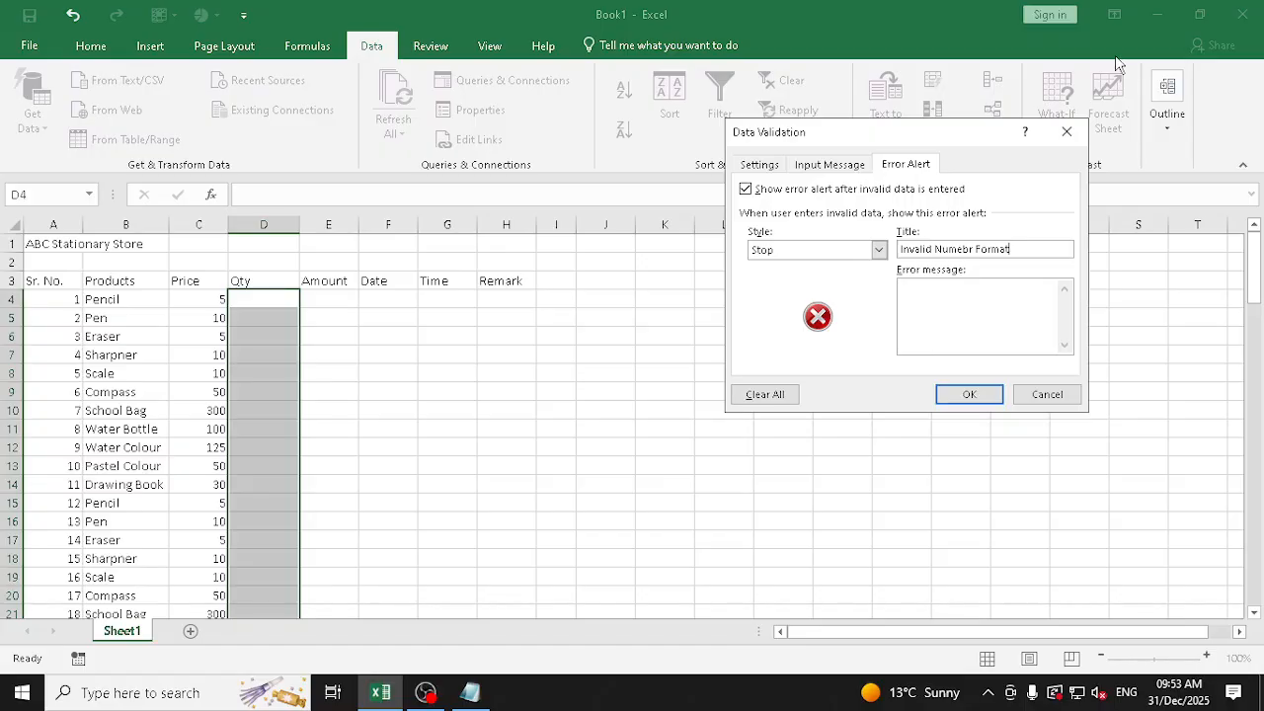
{"action": "left_click_drag", "start_coordinate": [934, 249], "coordinate": [1069, 254]}
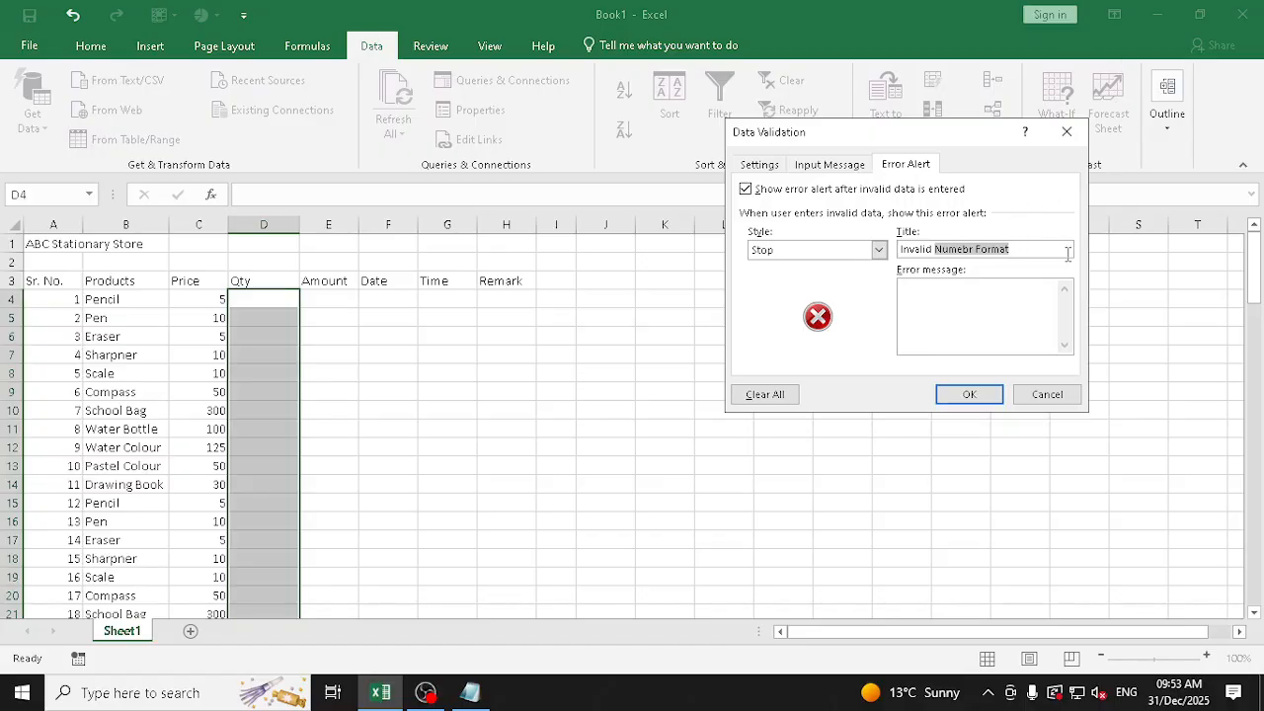
{"action": "key", "text": "BackSpace"}
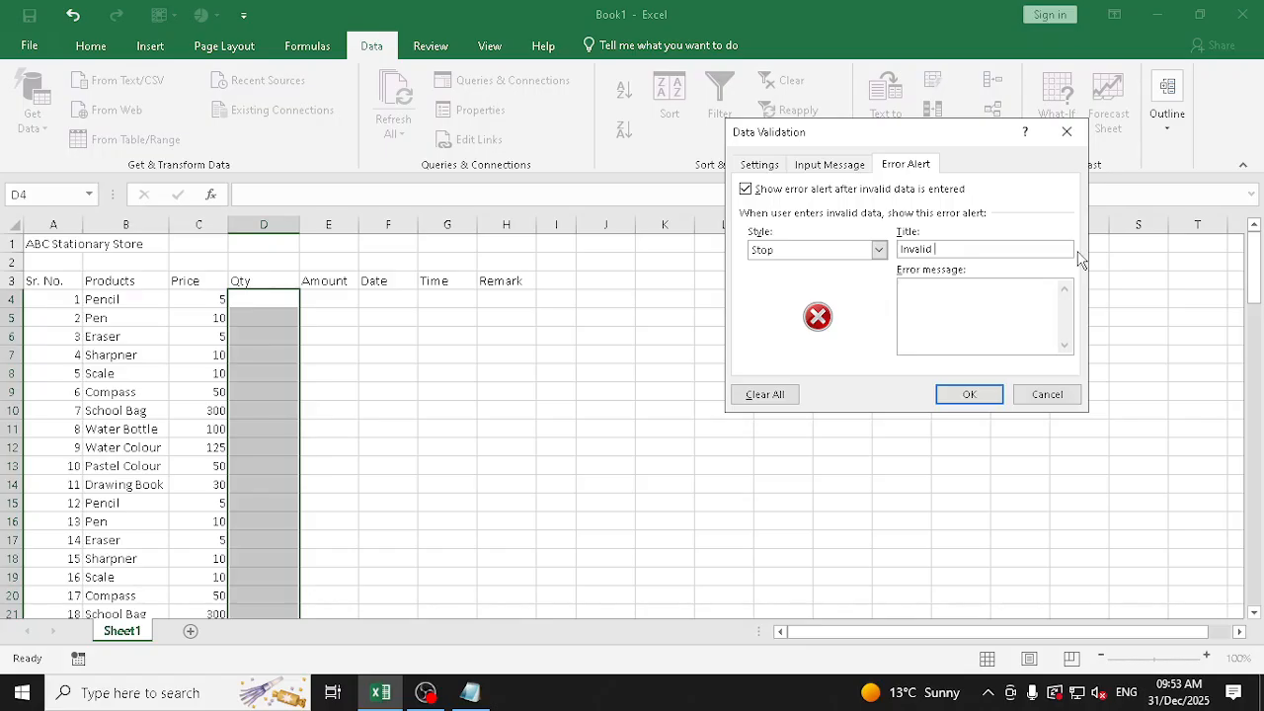
{"action": "type", "text": "Data"}
Enter an error message beginning "Please Enter numebrs between 0 to" and apply the validation rule to the Qty cells
{"action": "left_click", "coordinate": [1000, 298]}
{"action": "type", "text": "Please Enter numebrs between 0 to"}
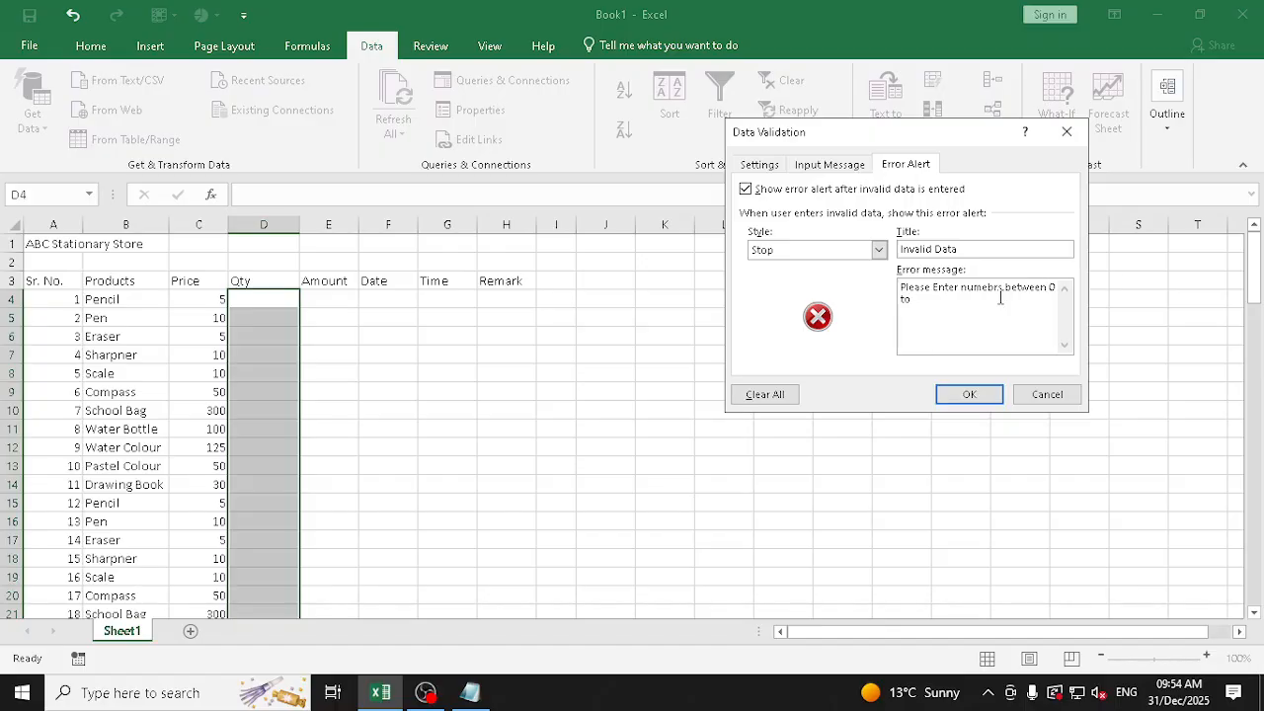
{"action": "type", "text": "Only"}
{"action": "left_click", "coordinate": [987, 393]}
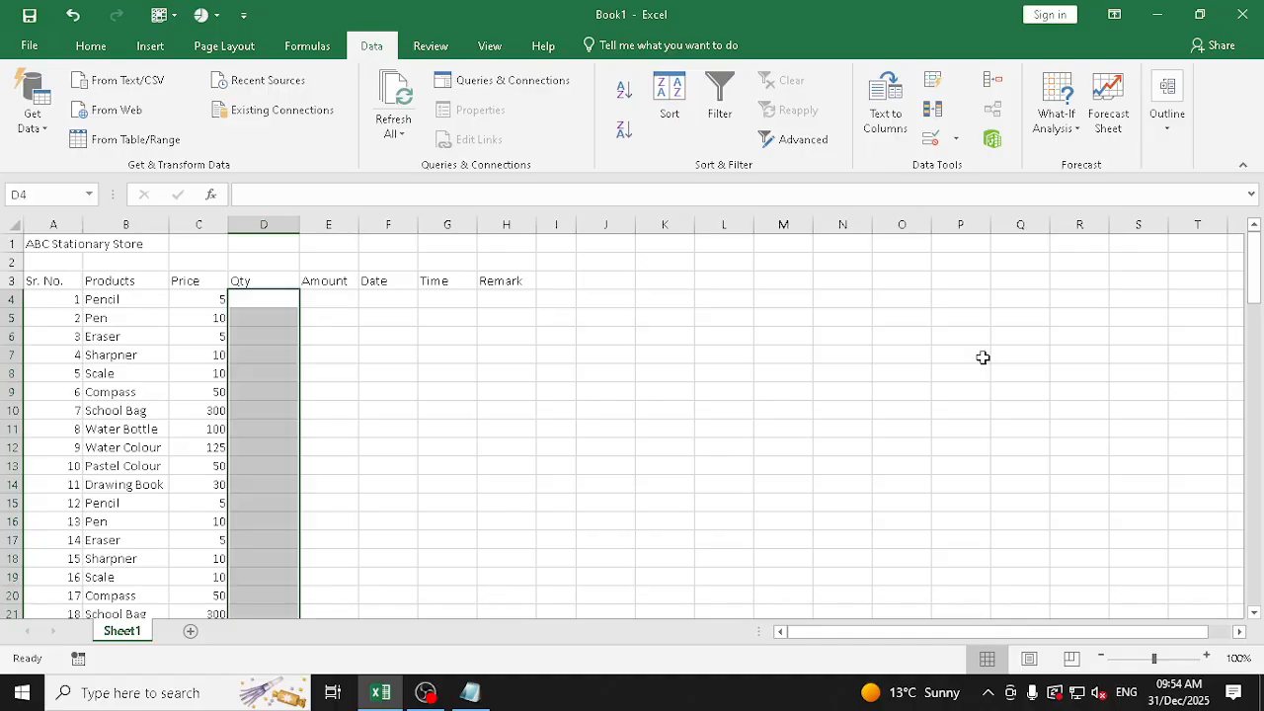
Correct the Qty validation's error message to read "Please Enter numebrs between 0 to 20 Only" and apply it
{"action": "left_click", "coordinate": [932, 141]}
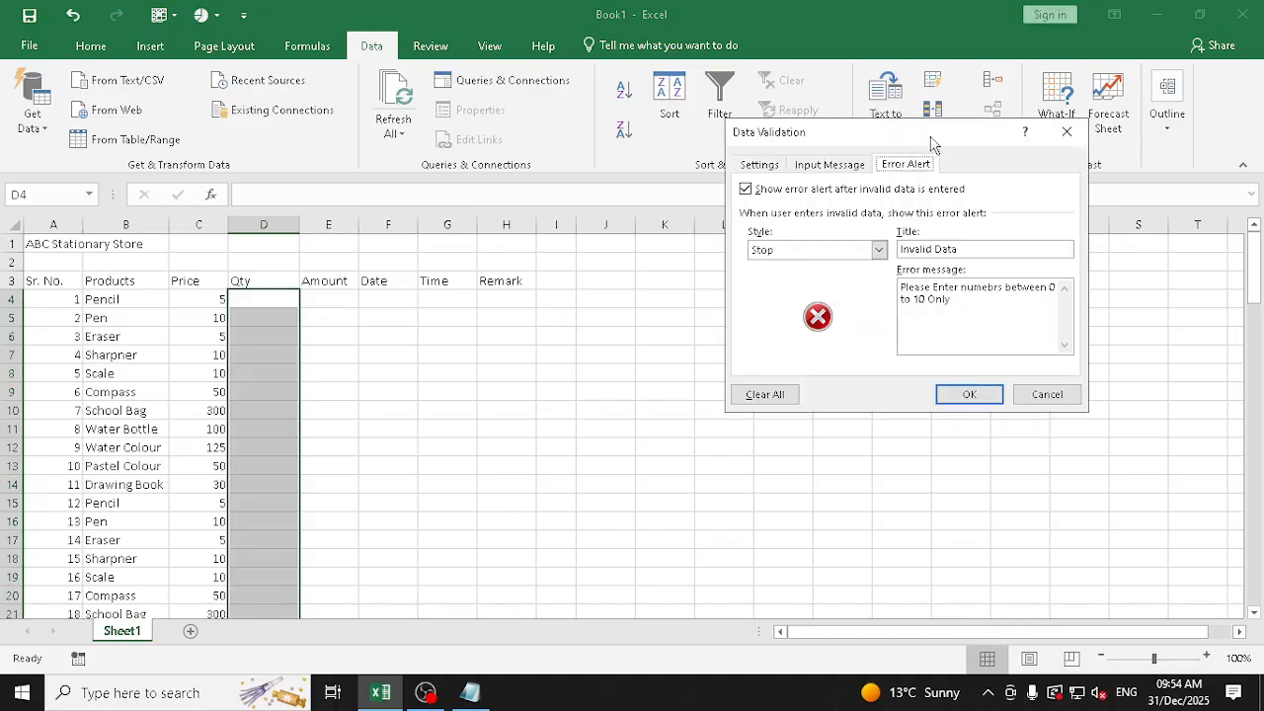
{"action": "left_click", "coordinate": [920, 301]}
{"action": "key", "text": "BackSpace"}
{"action": "type", "text": "2"}
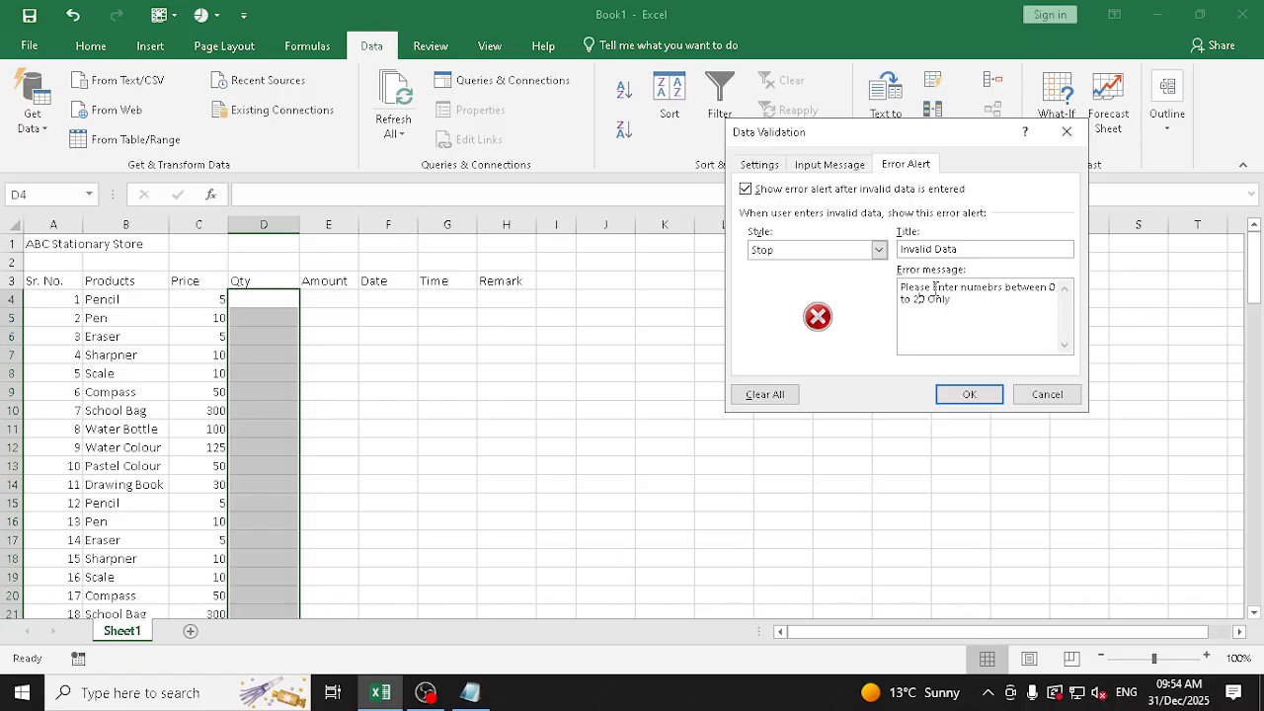
{"action": "left_click", "coordinate": [988, 395]}
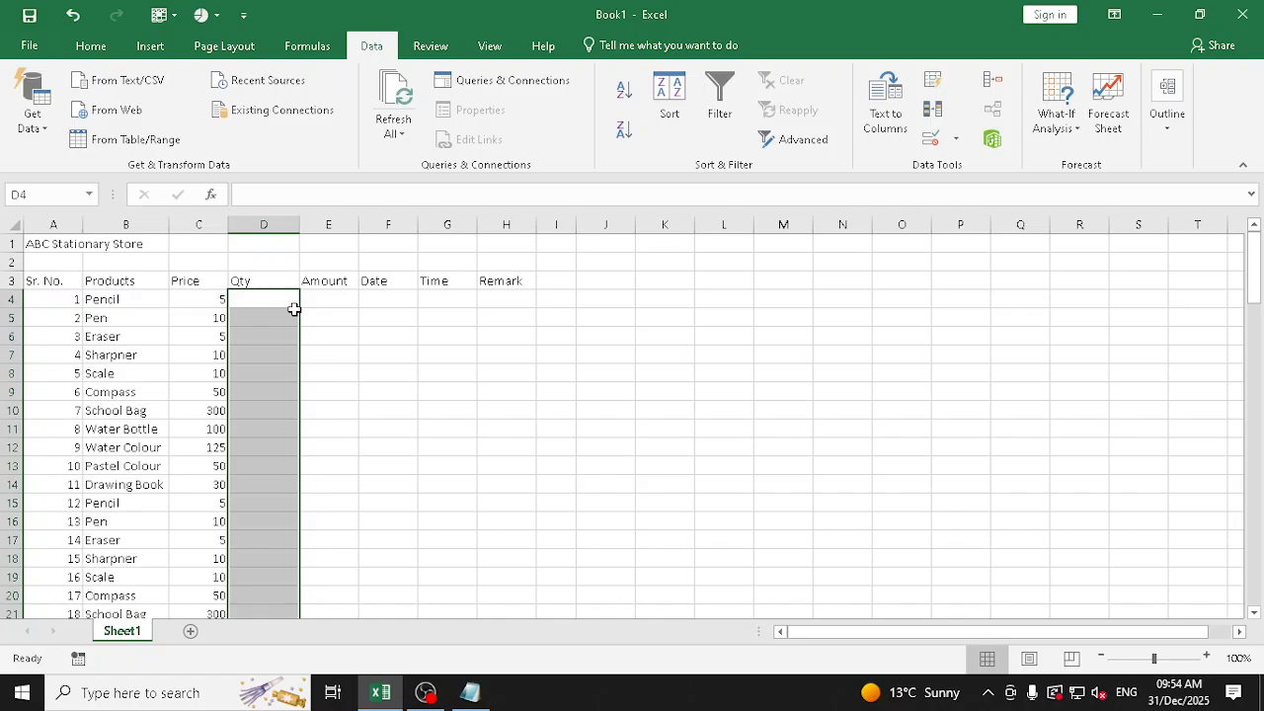
Test the validation in D4 with the text Five, and replace the entry with 5 for Pencil
{"action": "left_click", "coordinate": [282, 300]}
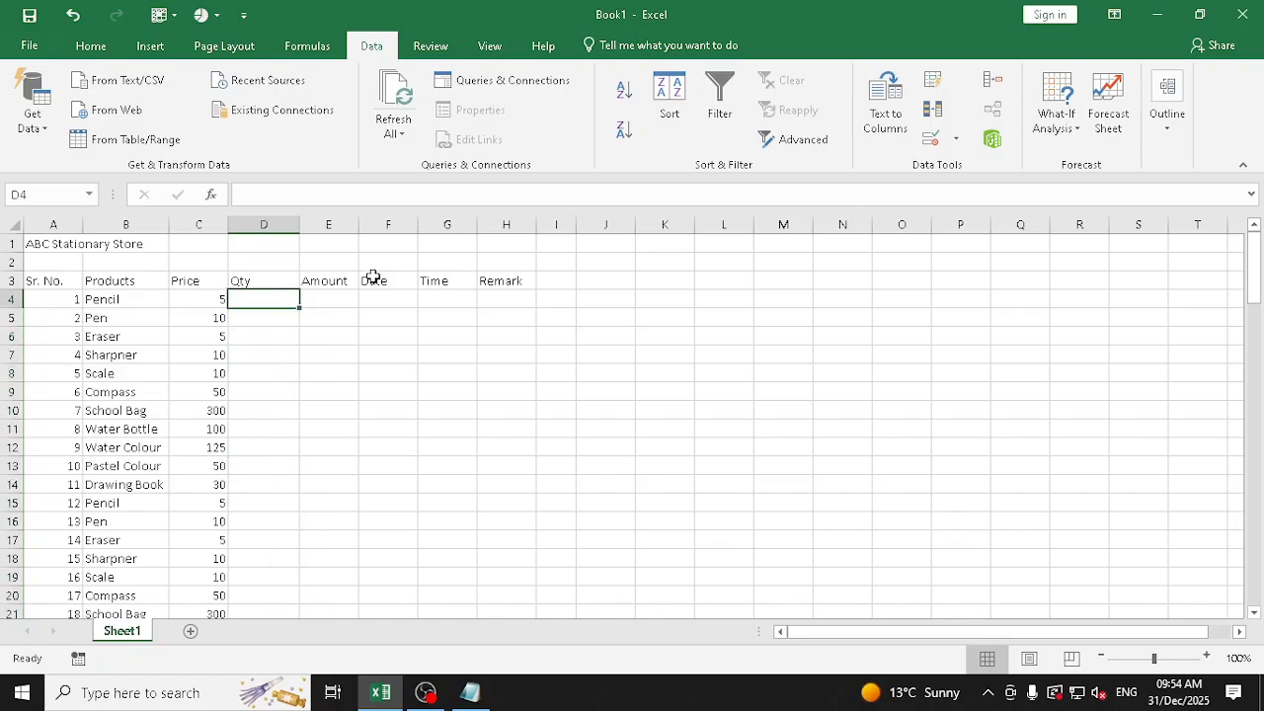
{"action": "type", "text": "Five"}
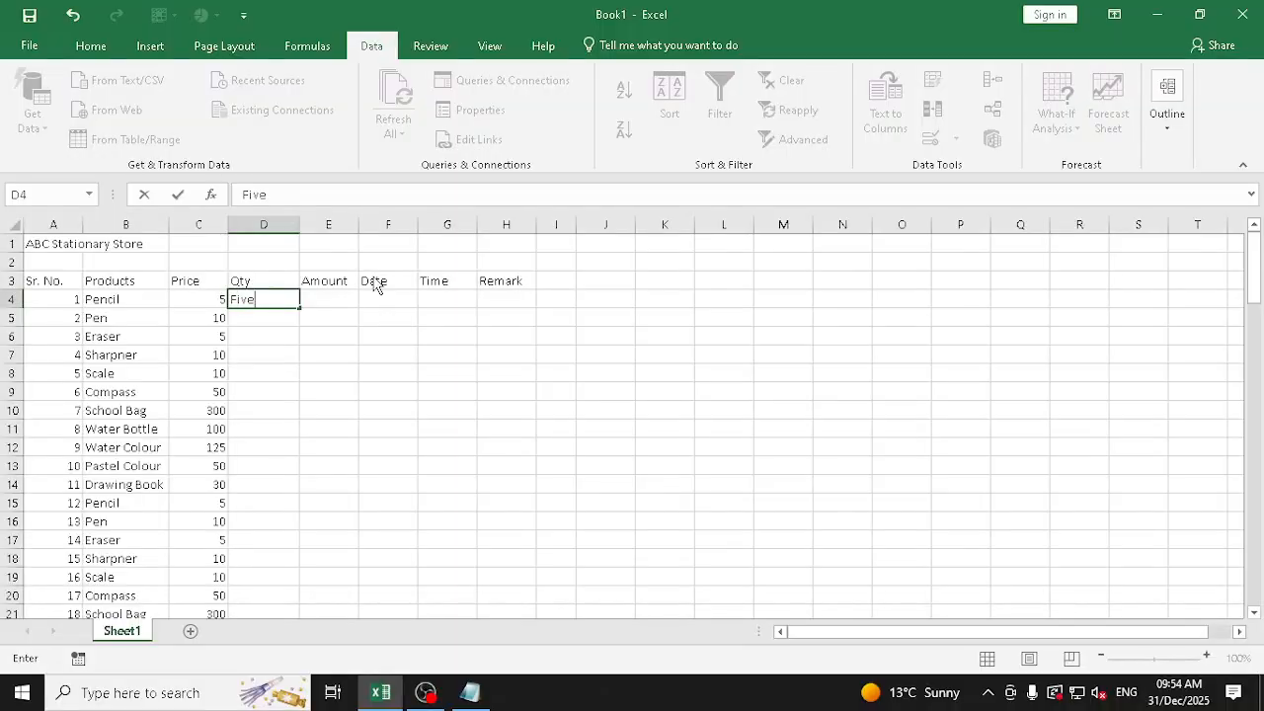
{"action": "key", "text": "Return"}
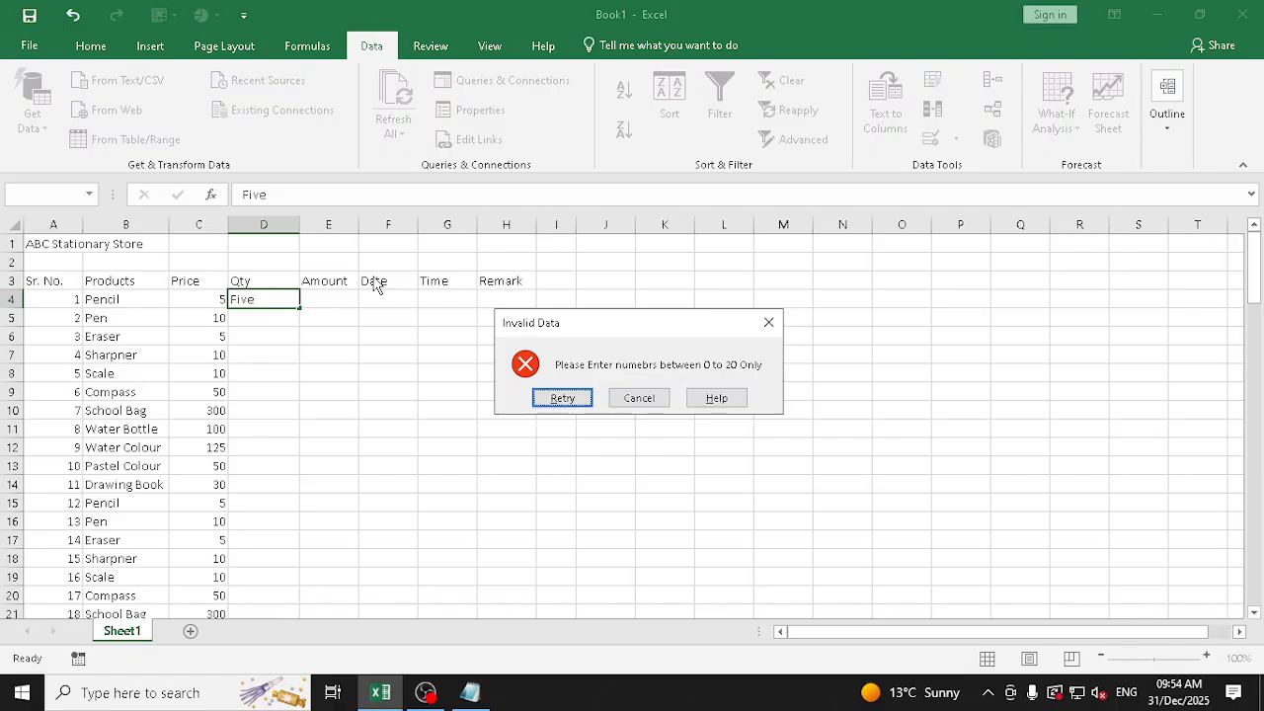
{"action": "key", "text": "Return"}
{"action": "type", "text": "5"}
{"action": "key", "text": "Return"}
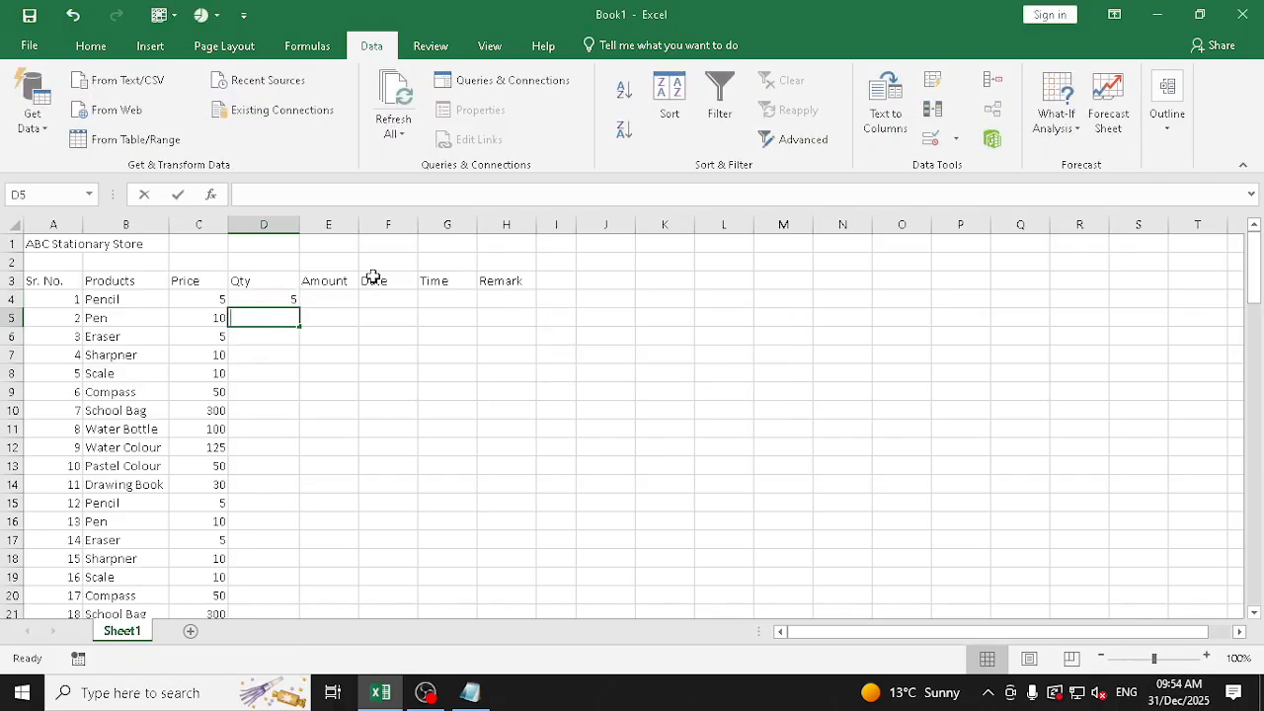
Enter the quantities 5, 4 and 0 for Pen, Eraser and Sharpner in D5:D7
{"action": "type", "text": "5"}
{"action": "key", "text": "Return"}
{"action": "type", "text": "4"}
{"action": "key", "text": "Return"}
{"action": "type", "text": "0"}
{"action": "key", "text": "Return"}
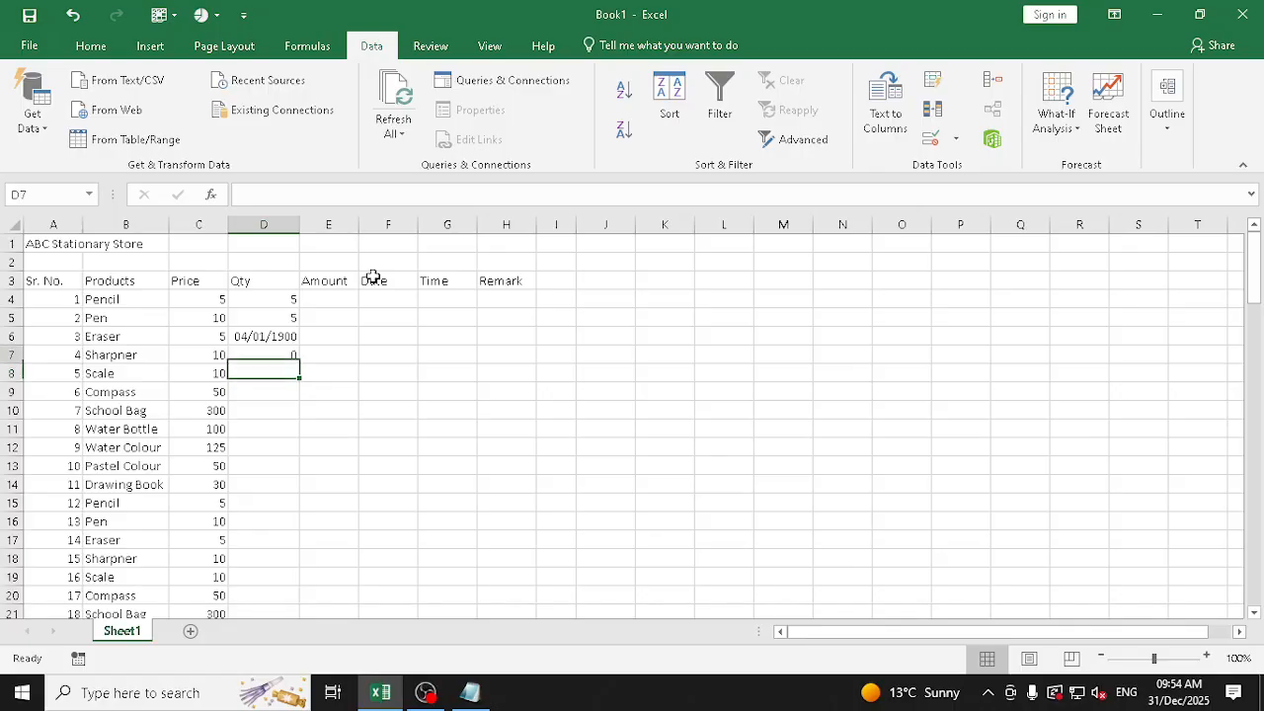
Change the number format of the Eraser quantity in D6 to General
{"action": "key", "text": "Up"}
{"action": "key", "text": "Up"}
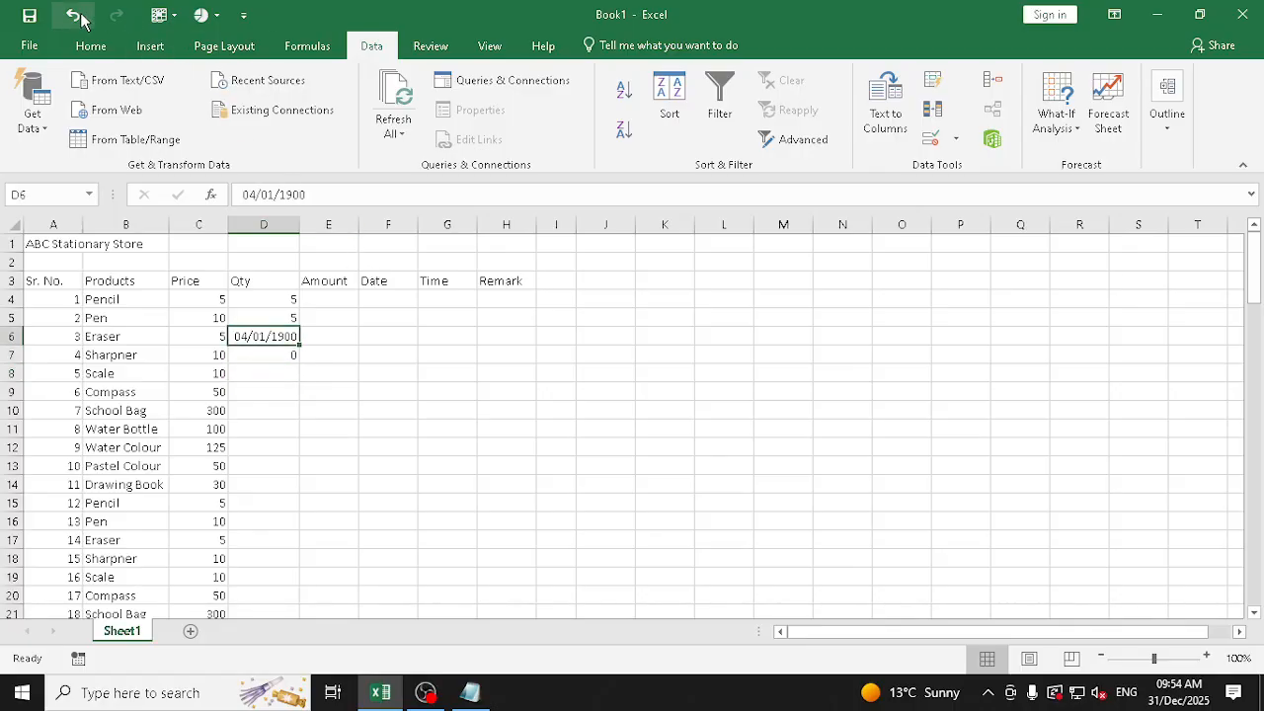
{"action": "left_click", "coordinate": [97, 49]}
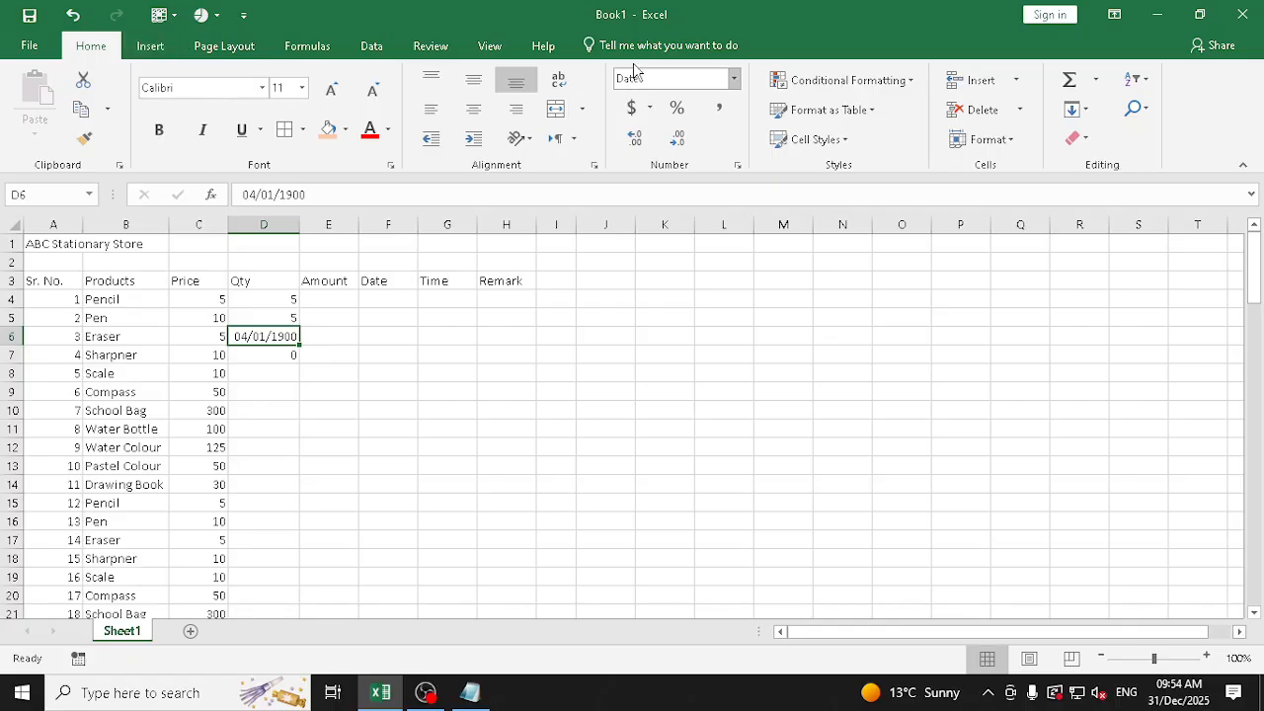
{"action": "left_click", "coordinate": [734, 79]}
{"action": "left_click", "coordinate": [677, 107]}
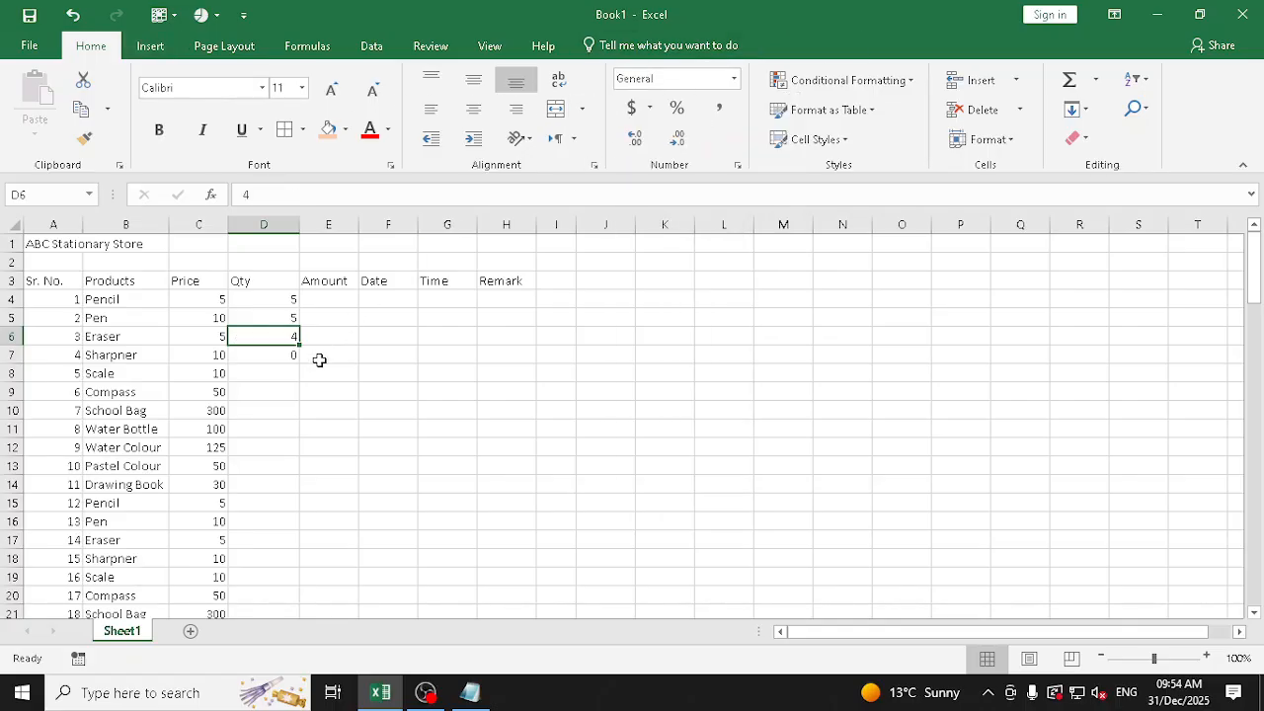
Enter the quantities 8 for Scale and 10 for Compass in D8 and D9
{"action": "key", "text": "Down"}
{"action": "key", "text": "Down"}
{"action": "type", "text": "8"}
{"action": "key", "text": "Return"}
{"action": "type", "text": "10"}
{"action": "key", "text": "Return"}
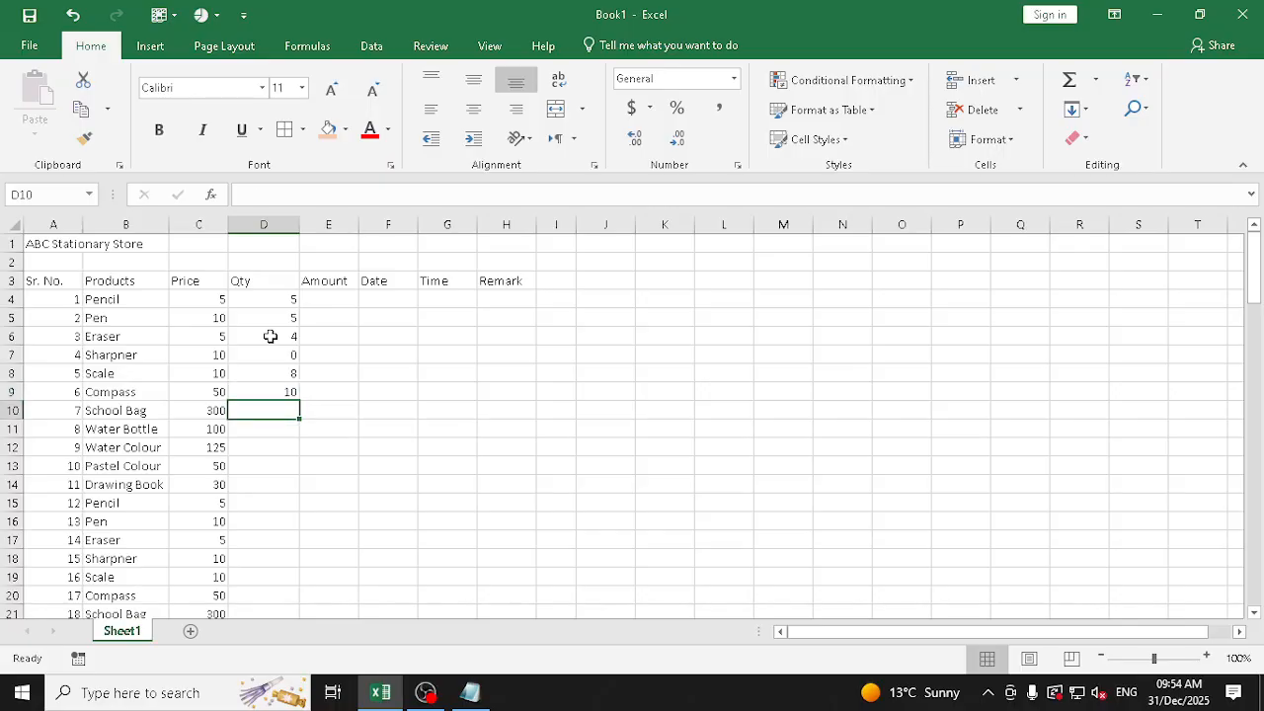
Try the out-of-range quantities 25 and -45 for School Bag in D10, cancelling each entry
{"action": "type", "text": "25"}
{"action": "key", "text": "Return"}
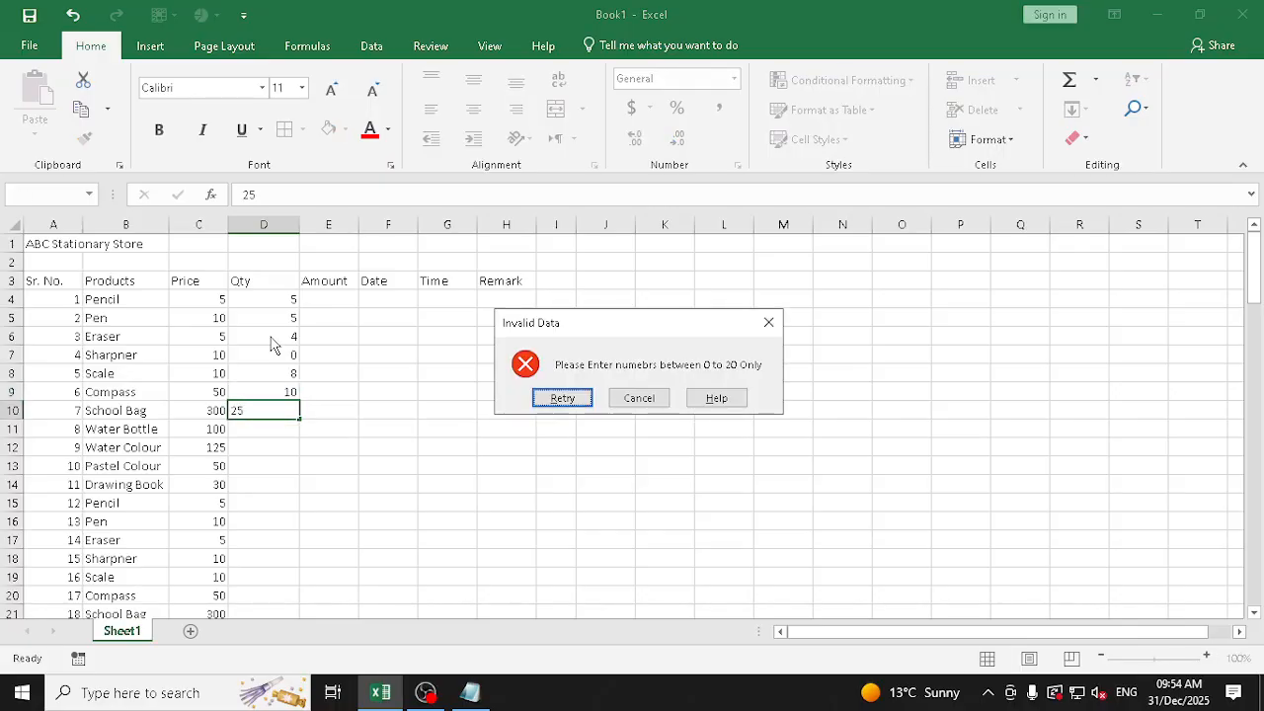
{"action": "key", "text": "Escape"}
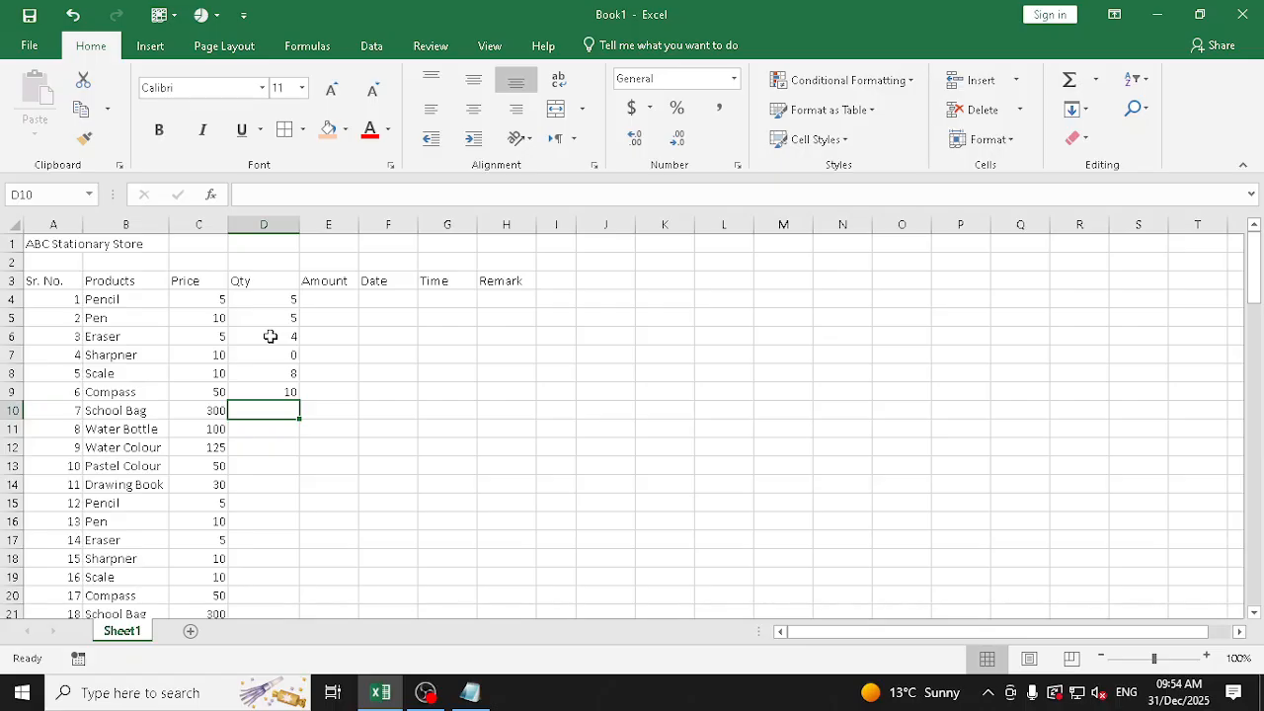
{"action": "type", "text": "-45"}
{"action": "key", "text": "Return"}
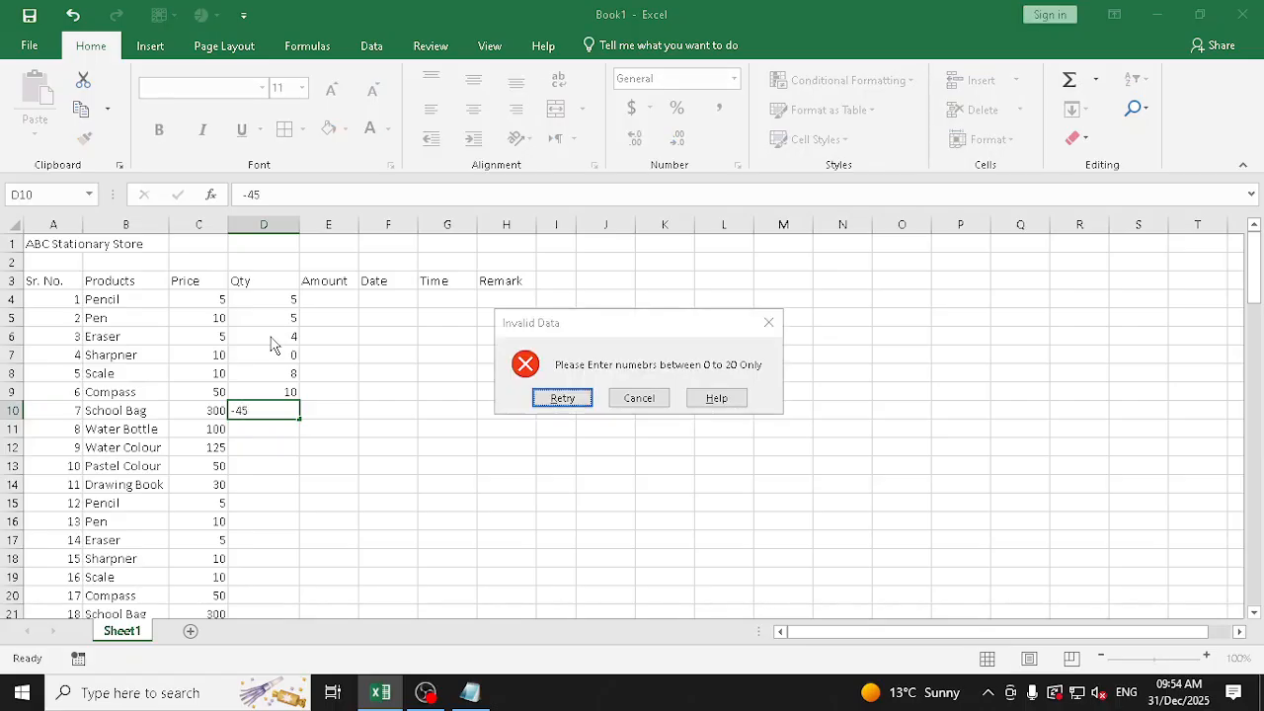
{"action": "key", "text": "Escape"}
Try the date 15-05/2025 and the word data as the School Bag quantity in D10, cancelling each entry
{"action": "type", "text": "15-"}
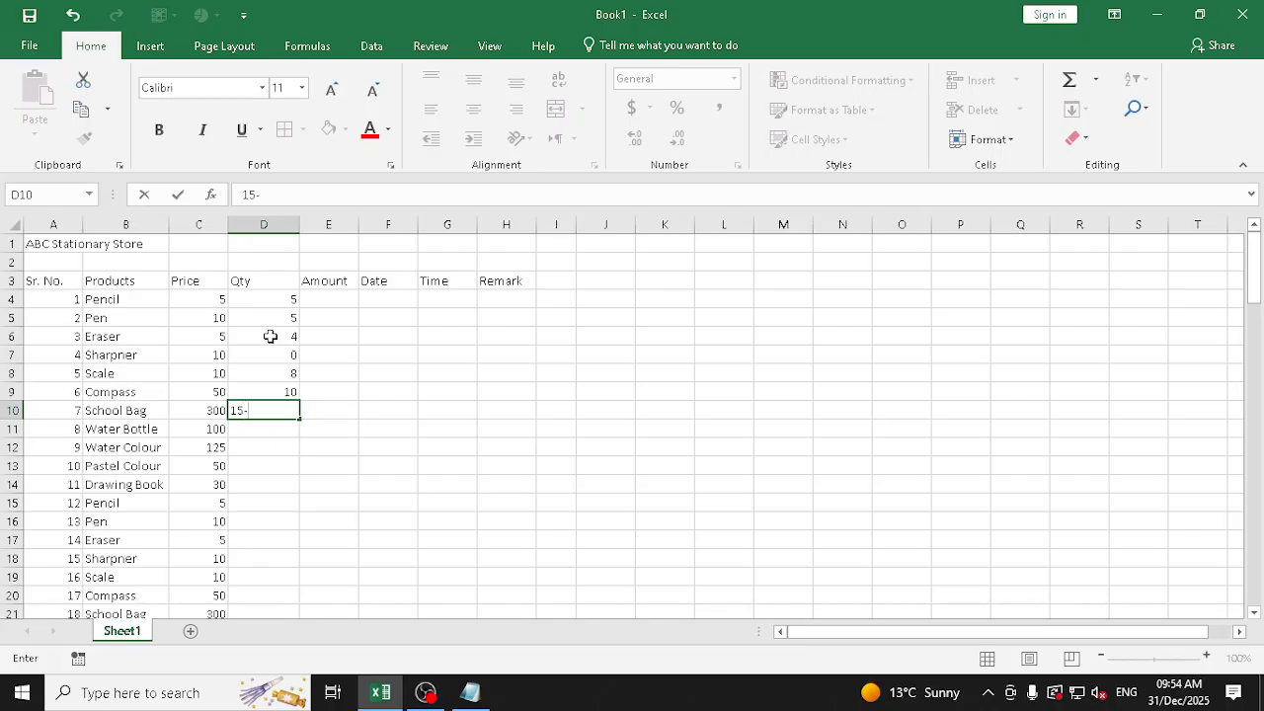
{"action": "type", "text": "05/2025"}
{"action": "key", "text": "Return"}
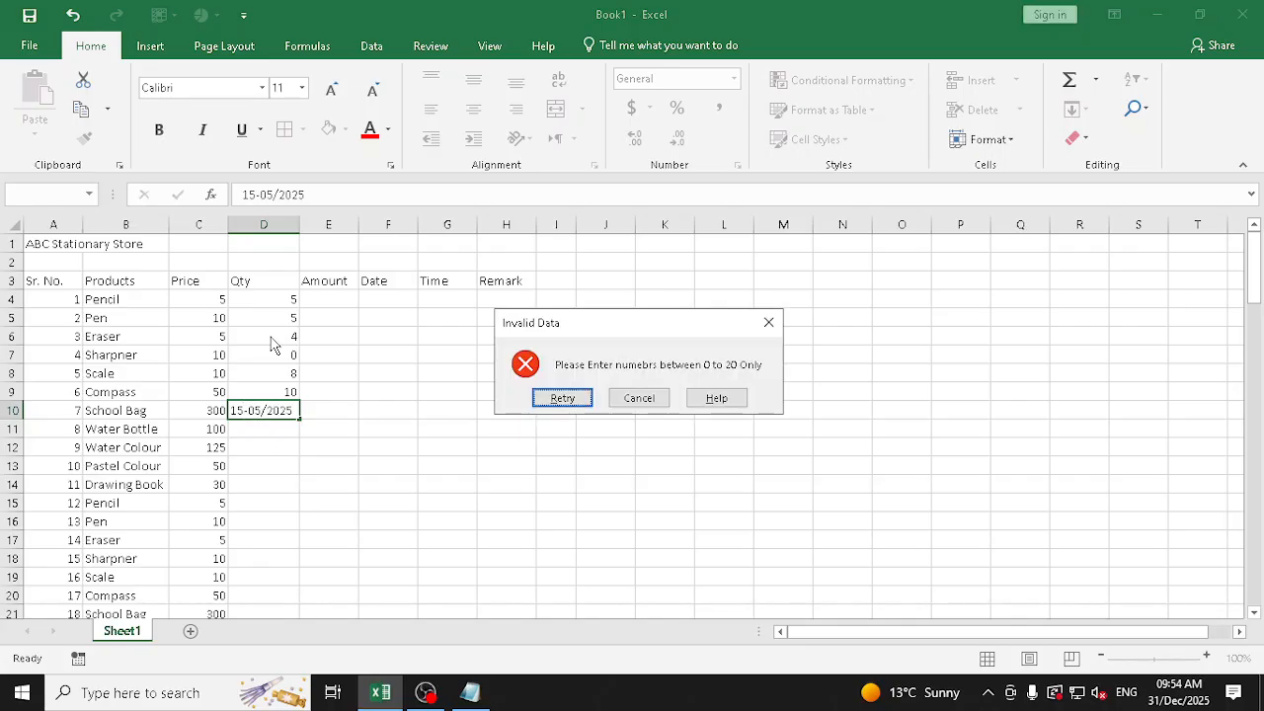
{"action": "key", "text": "Escape"}
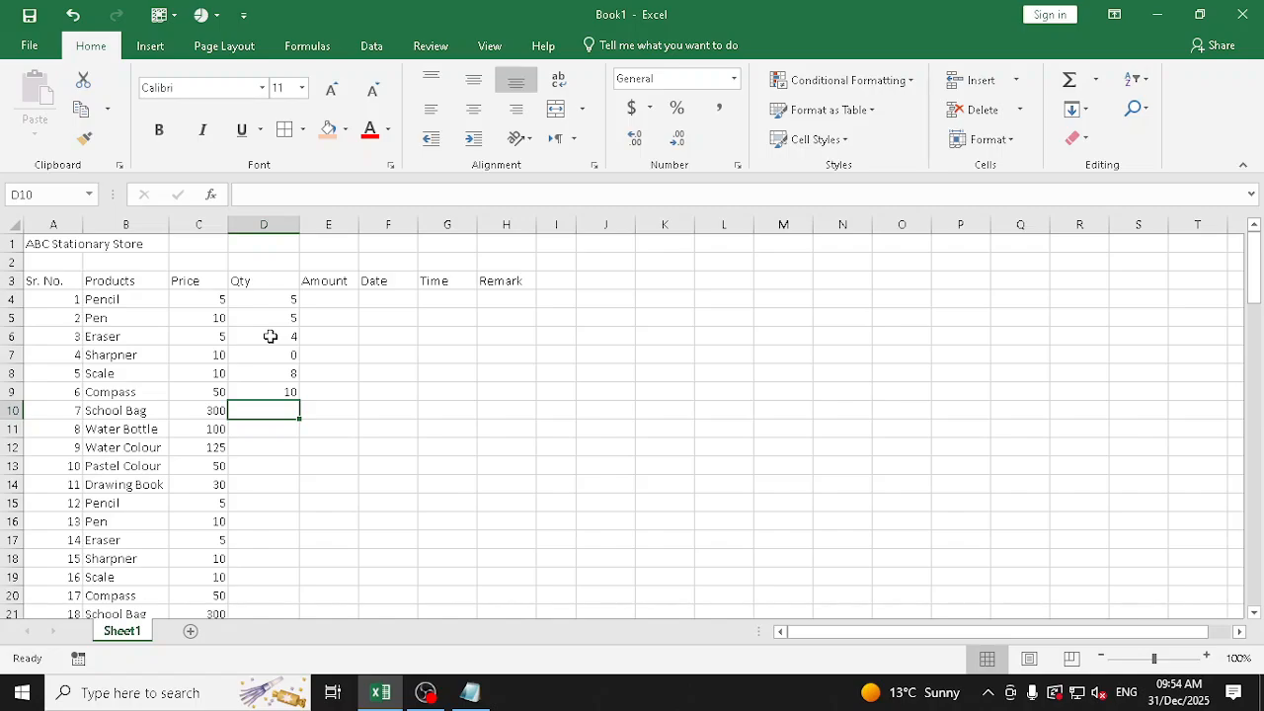
{"action": "type", "text": "date"}
{"action": "key", "text": "Return"}
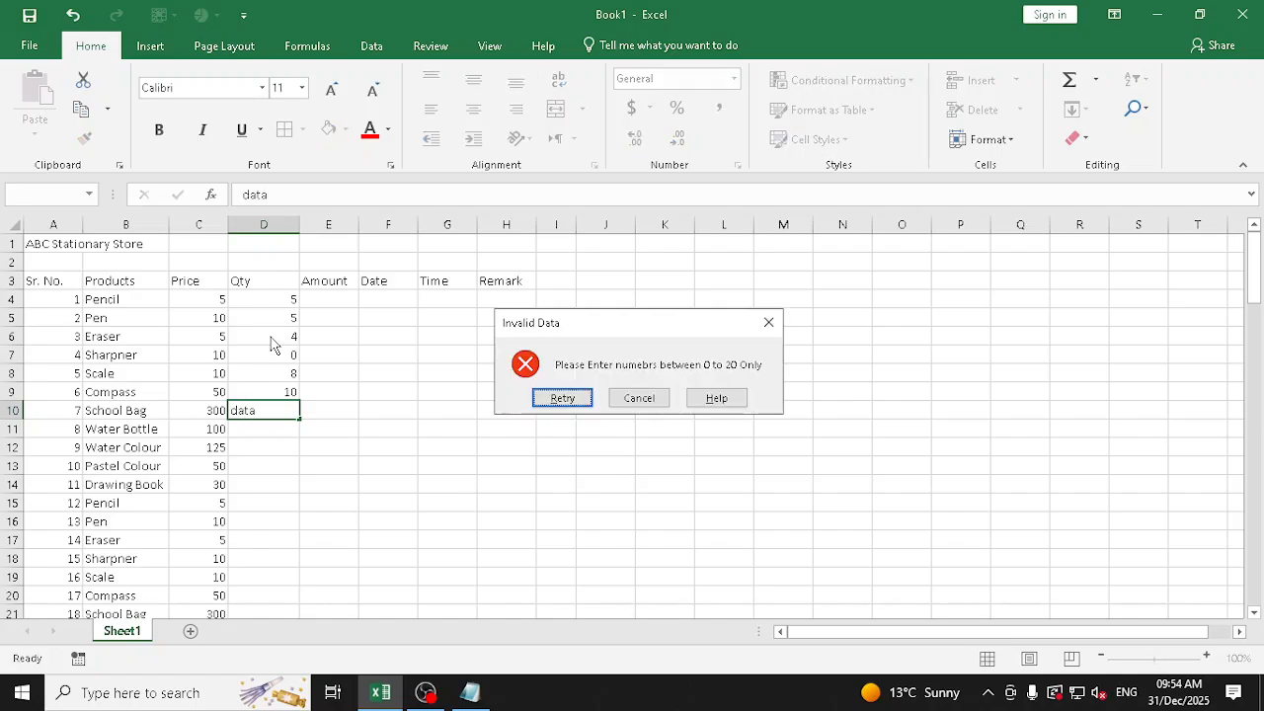
{"action": "key", "text": "Escape"}
Select the Qty cells from D4 down to the last product row, D103
{"action": "key", "text": "Up"}
{"action": "key", "text": "Up"}
{"action": "key", "text": "Up"}
{"action": "key", "text": "Up"}
{"action": "key", "text": "Up"}
{"action": "key", "text": "Up"}
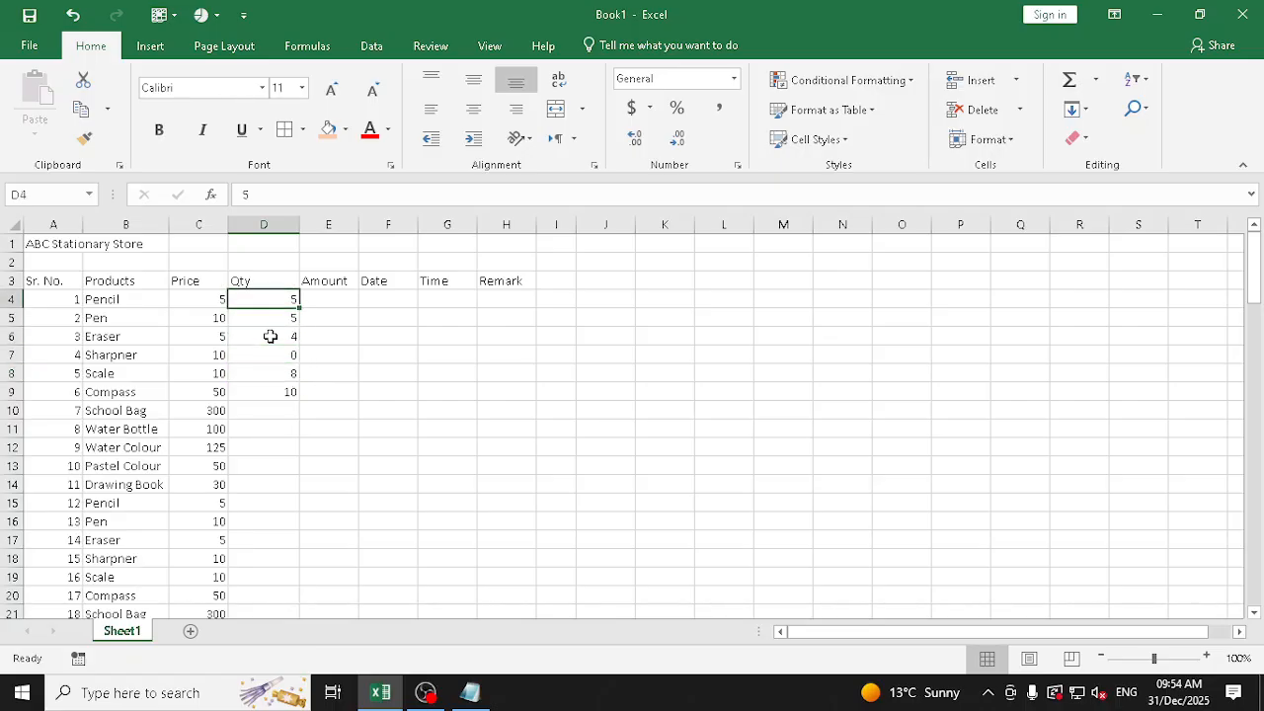
{"action": "key", "text": "ctrl+shift+Down"}
{"action": "key", "text": "ctrl+shift+Down"}
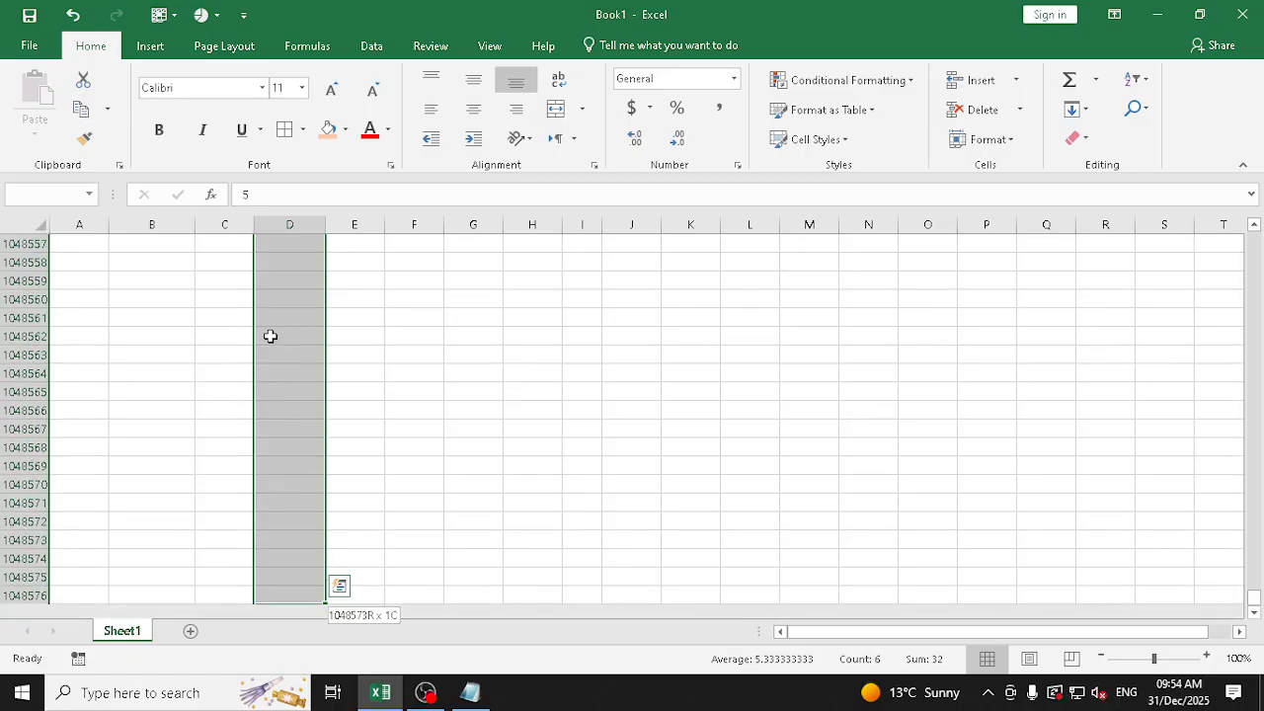
{"action": "scroll", "coordinate": [1258, 304], "scroll_direction": "up", "scroll_amount": 3}
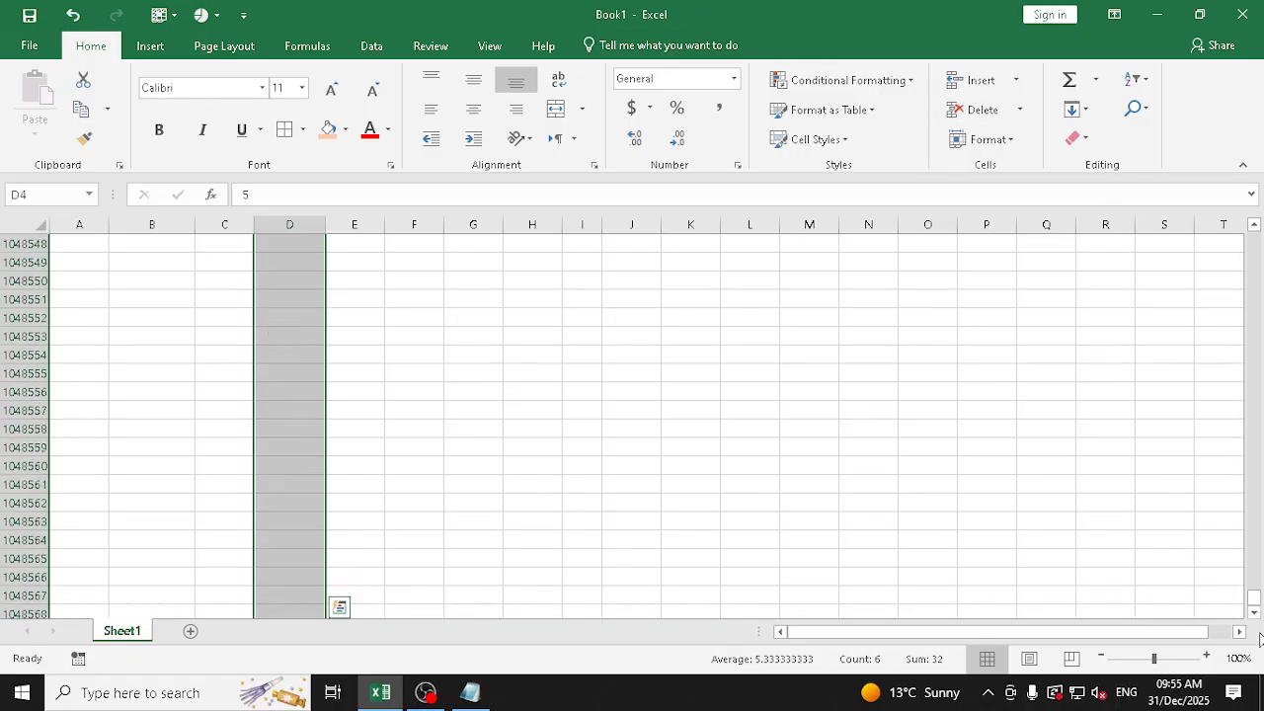
{"action": "left_click_drag", "start_coordinate": [1252, 607], "coordinate": [1253, 229]}
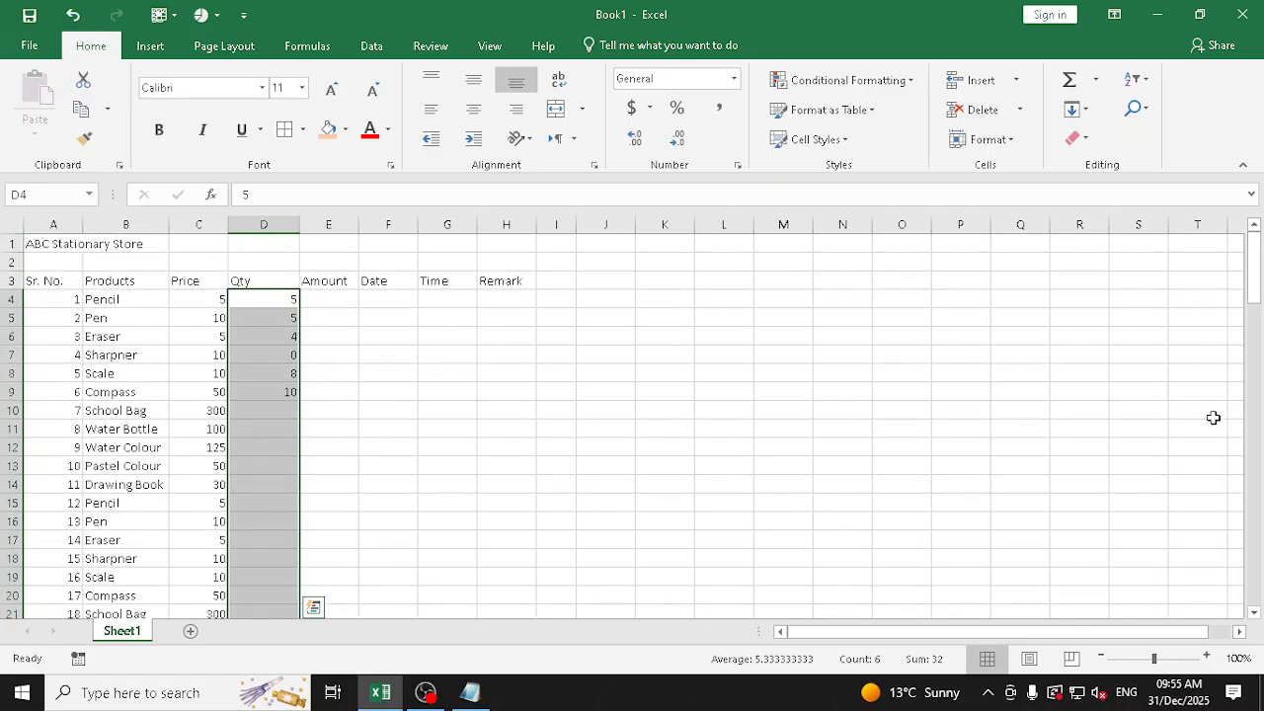
{"action": "left_click_drag", "start_coordinate": [262, 299], "coordinate": [274, 610]}
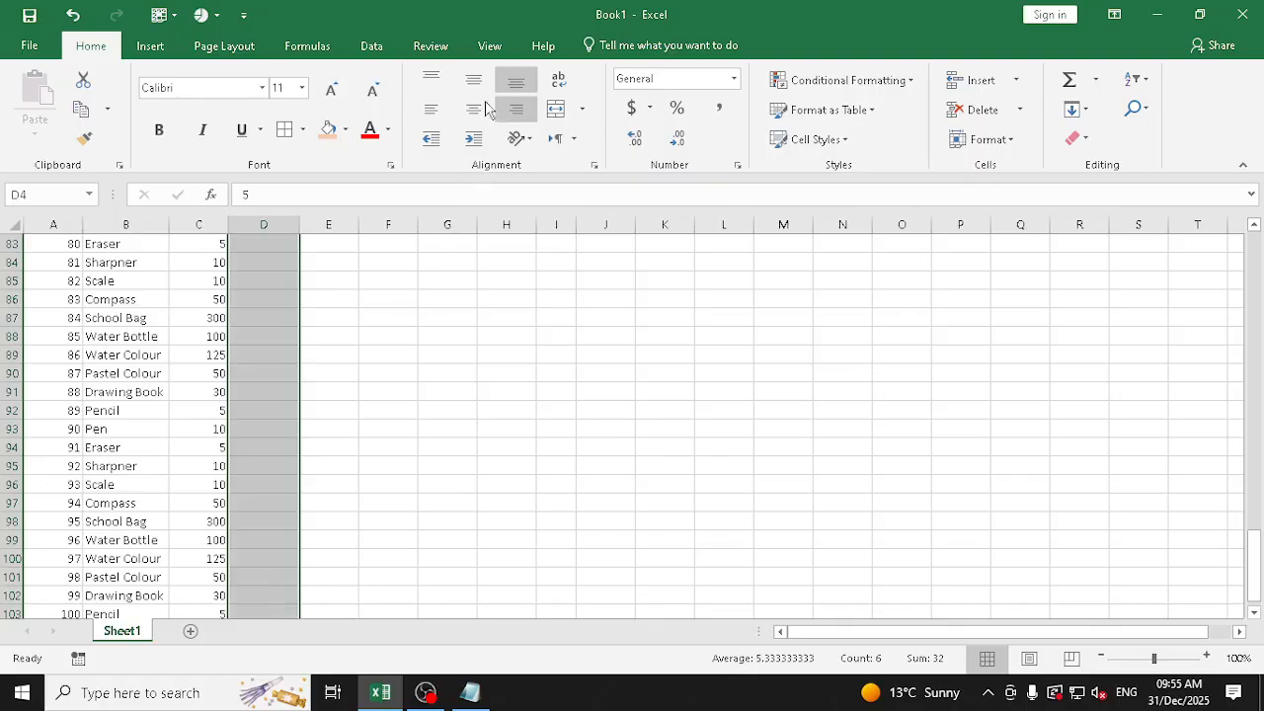
Clear all data validation settings from the selected Qty cells so they allow any value
{"action": "left_click", "coordinate": [371, 45]}
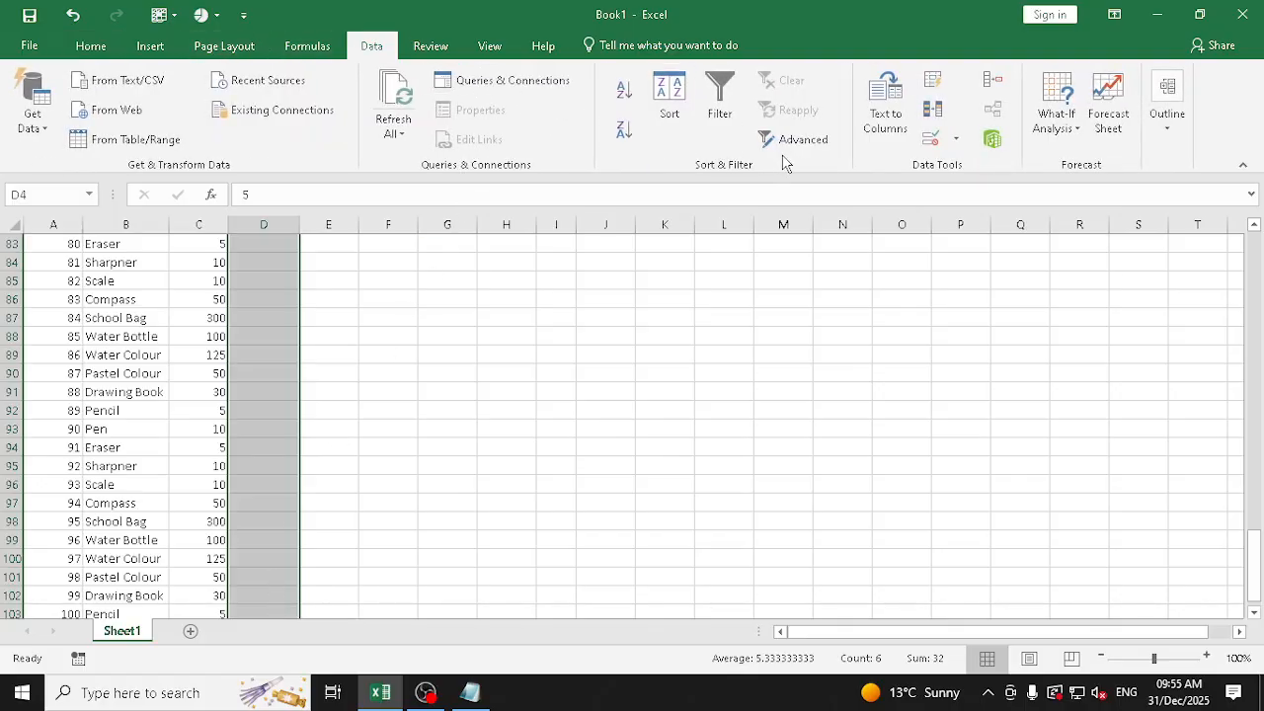
{"action": "left_click", "coordinate": [933, 144]}
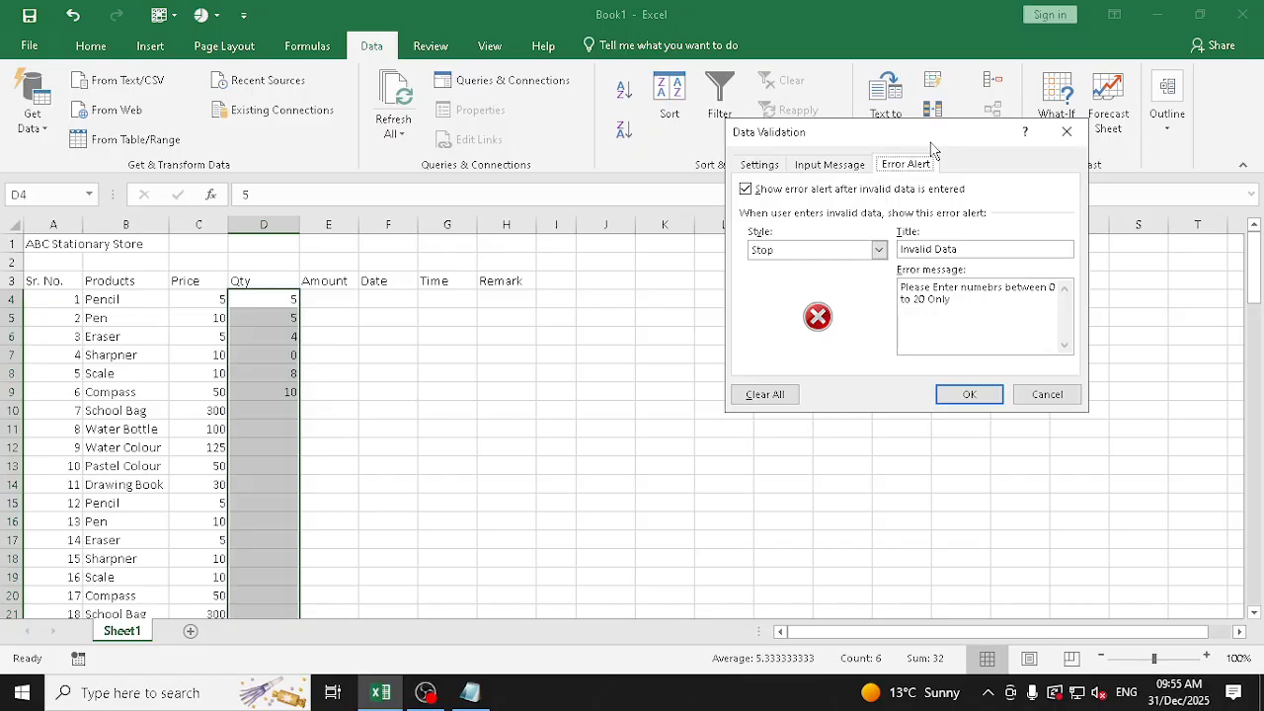
{"action": "left_click", "coordinate": [759, 165]}
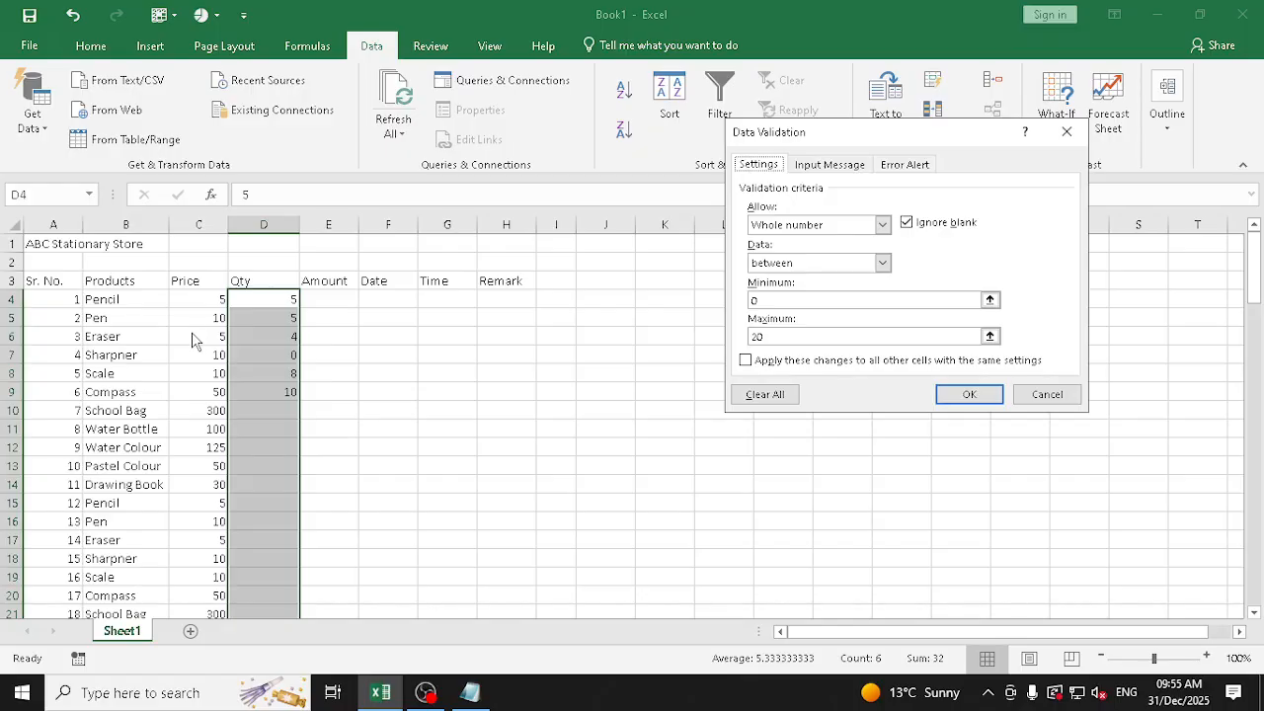
{"action": "left_click", "coordinate": [765, 395]}
{"action": "left_click", "coordinate": [972, 397]}
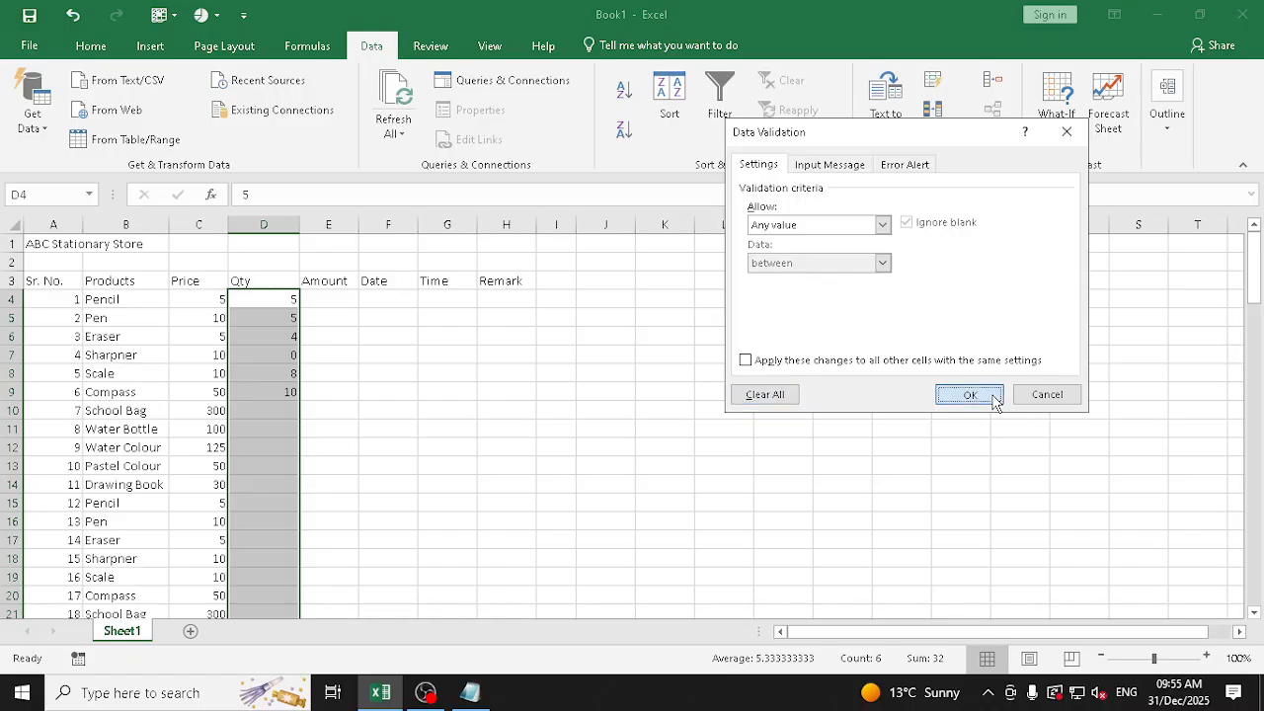
Try entering the text Five as the Compass quantity in D9 and undo the entry
{"action": "left_click", "coordinate": [273, 410]}
{"action": "key", "text": "Up"}
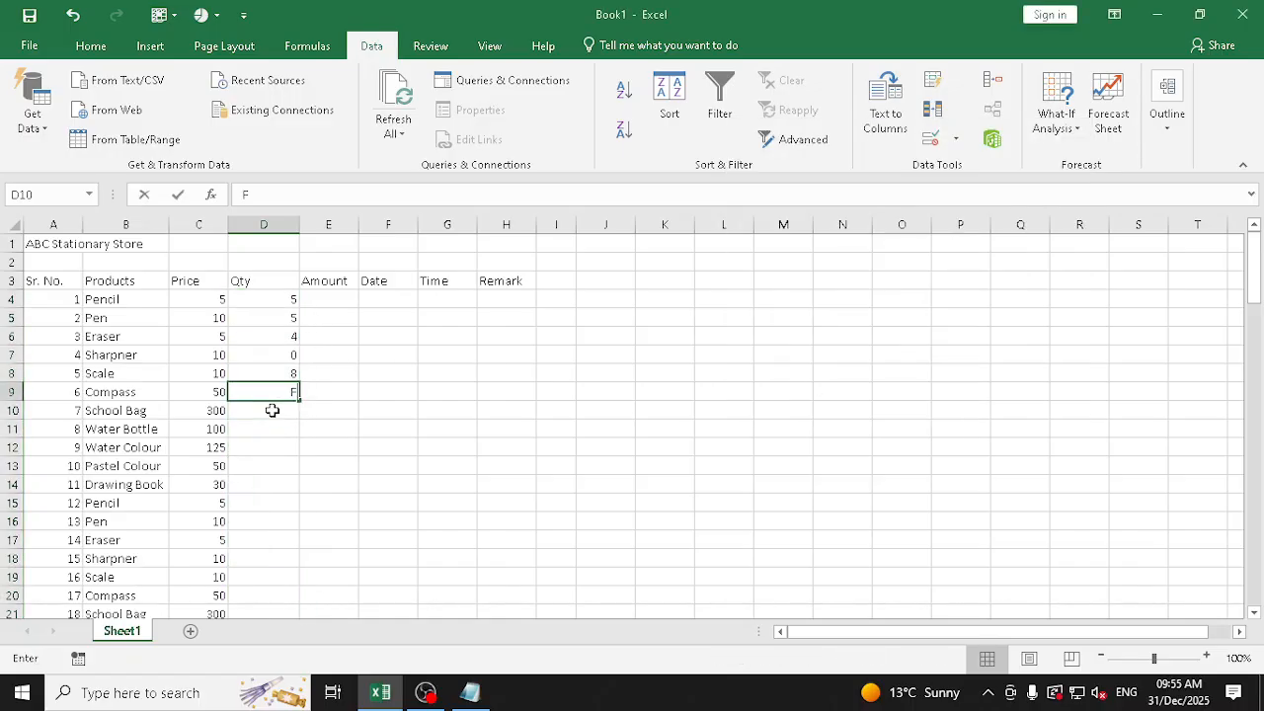
{"action": "type", "text": "Five"}
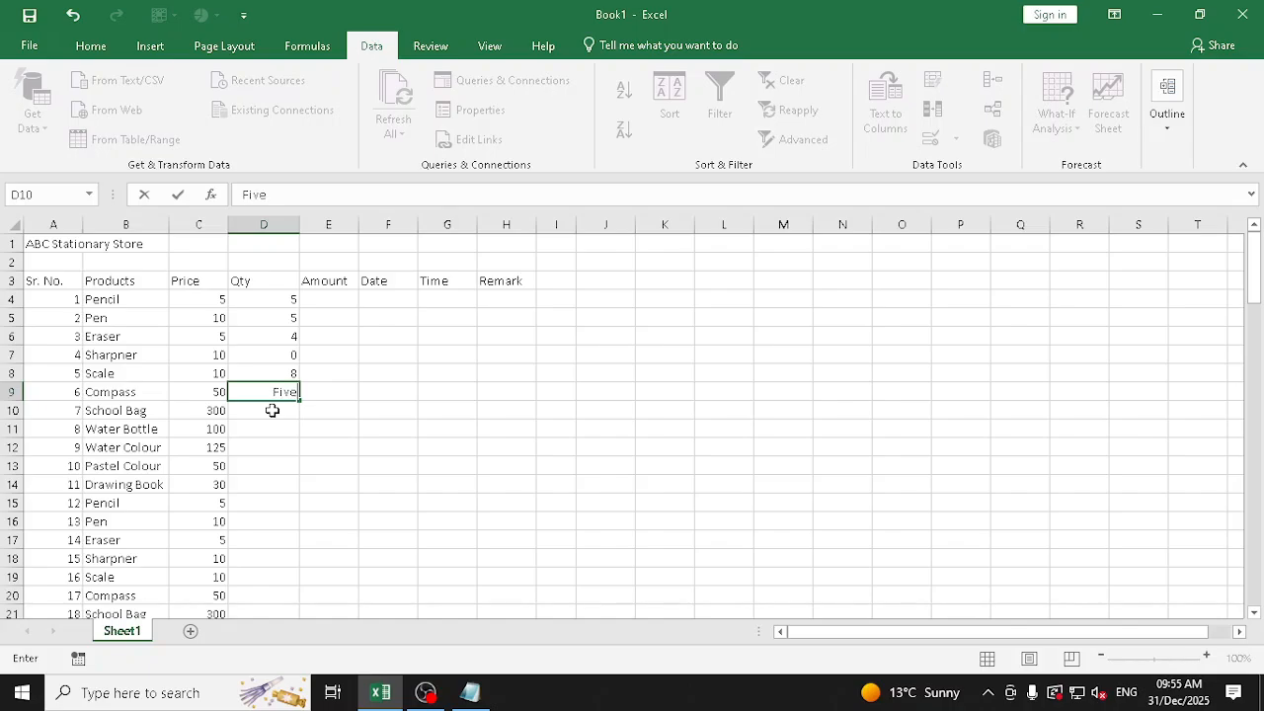
{"action": "key", "text": "Return"}
{"action": "key", "text": "ctrl+z"}
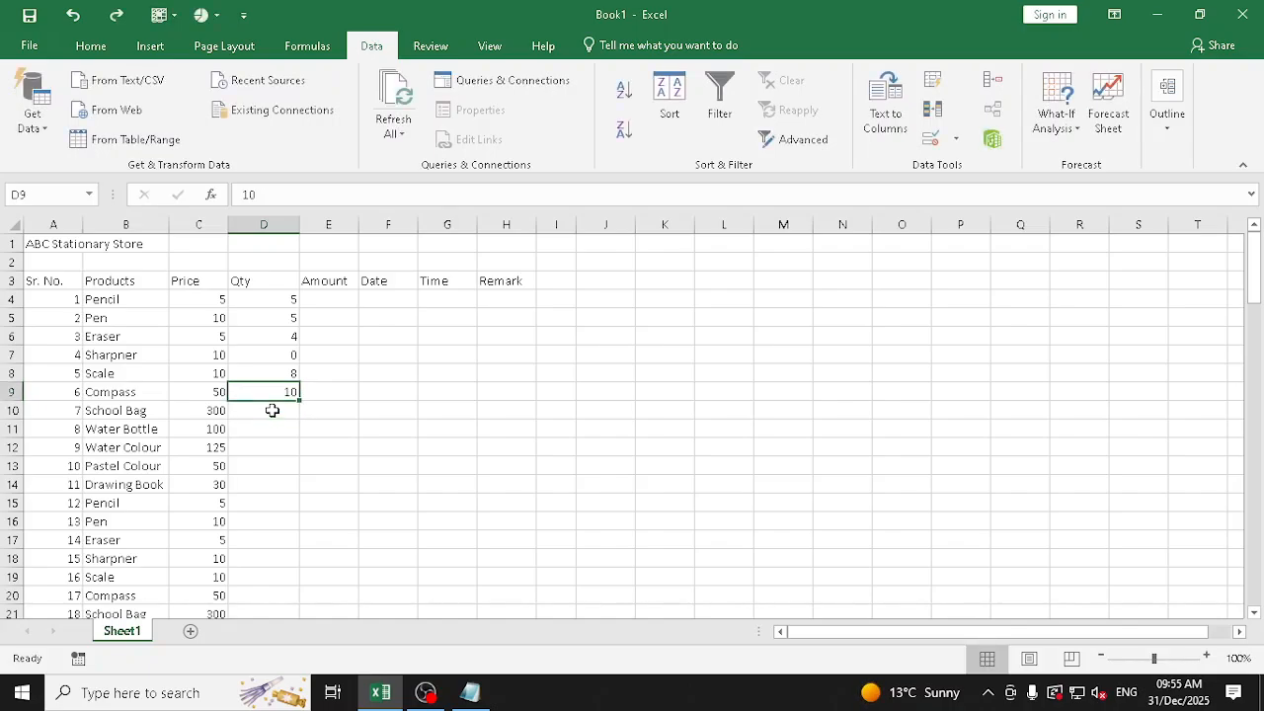
{"action": "key", "text": "Up"}
{"action": "key", "text": "Up"}
{"action": "key", "text": "Up"}
{"action": "key", "text": "Up"}
{"action": "key", "text": "Up"}
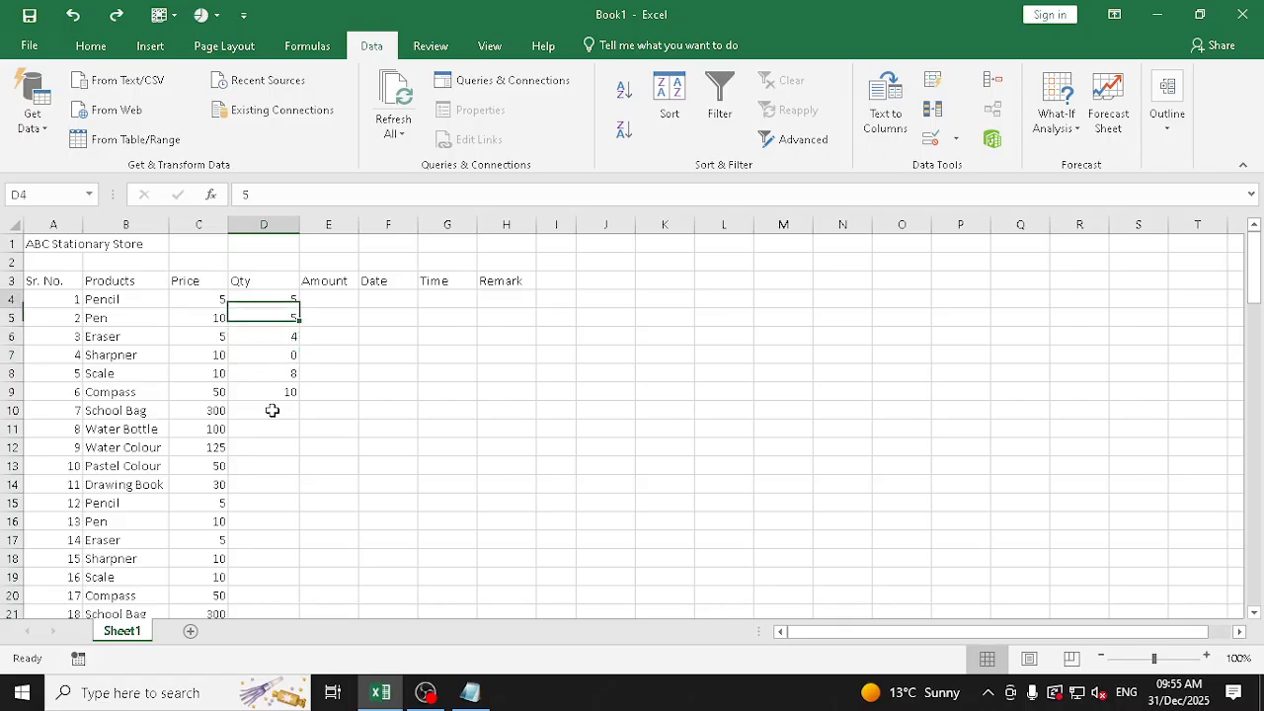
{"action": "key", "text": "shift+Down"}
{"action": "key", "text": "shift+Down"}
{"action": "key", "text": "shift+Down"}
{"action": "key", "text": "shift+Down"}
{"action": "key", "text": "shift+Down"}
{"action": "key", "text": "shift+Down"}
{"action": "key", "text": "shift+Down"}
{"action": "key", "text": "shift+Down"}
{"action": "key", "text": "shift+Down"}
{"action": "key", "text": "shift+Down"}
{"action": "key", "text": "shift+Down"}
{"action": "key", "text": "shift+Down"}
{"action": "key", "text": "shift+Down"}
{"action": "key", "text": "shift+Down"}
{"action": "key", "text": "shift+Down"}
{"action": "key", "text": "shift+Down"}
{"action": "key", "text": "shift+Down"}
{"action": "key", "text": "shift+Down"}
{"action": "key", "text": "shift+Down"}
{"action": "key", "text": "shift+Down"}
{"action": "key", "text": "shift+Down"}
{"action": "key", "text": "shift+Down"}
{"action": "key", "text": "shift+Down"}
{"action": "key", "text": "shift+Down"}
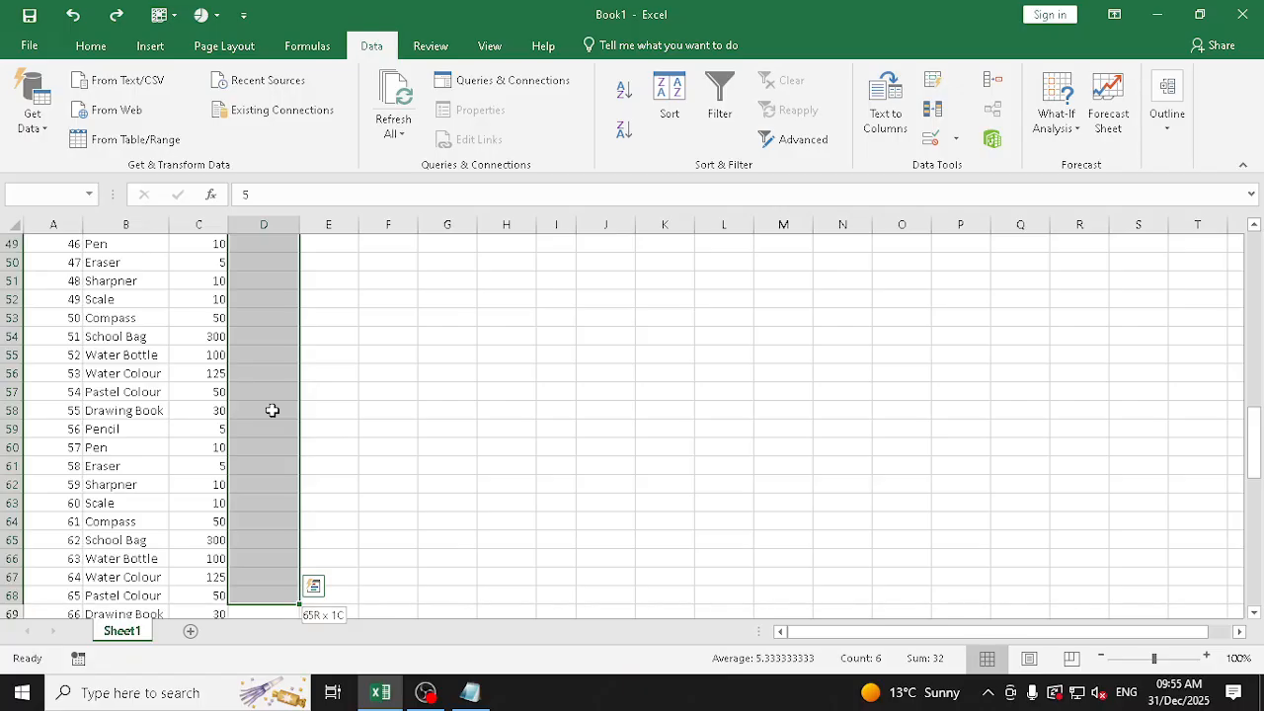
{"action": "scroll", "coordinate": [281, 366], "scroll_direction": "up", "scroll_amount": 16}
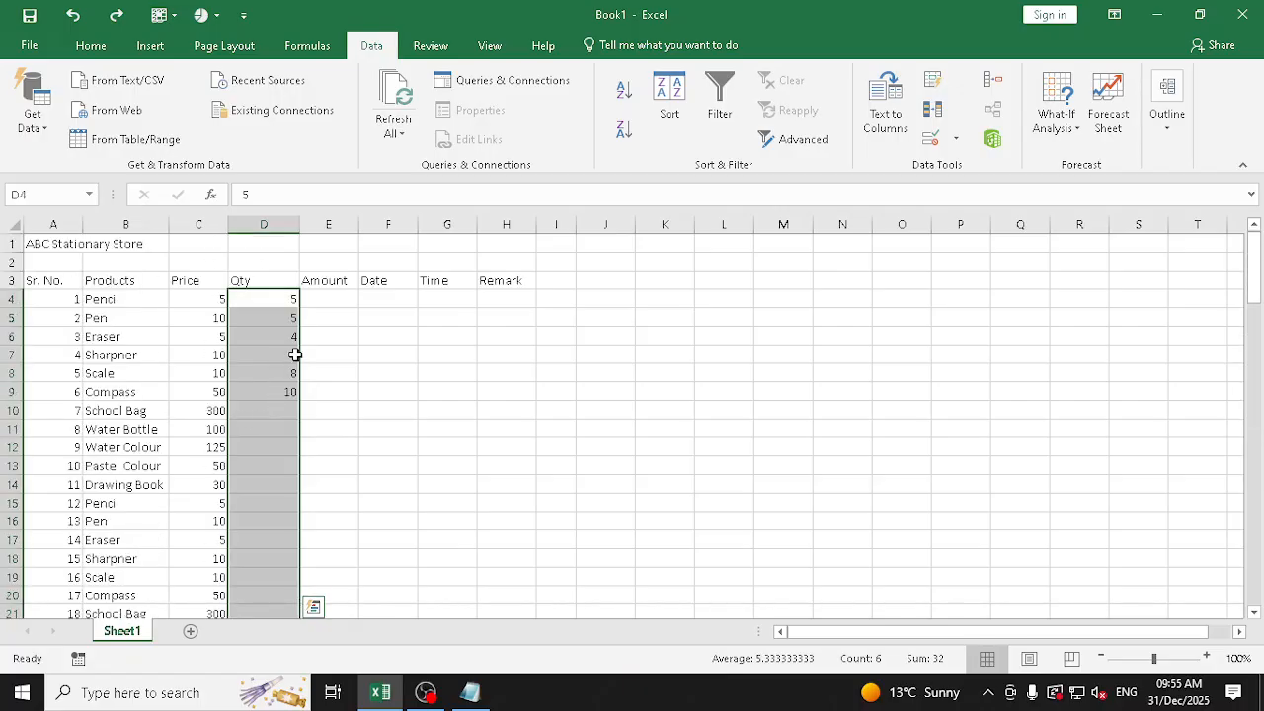
{"action": "left_click", "coordinate": [340, 297]}
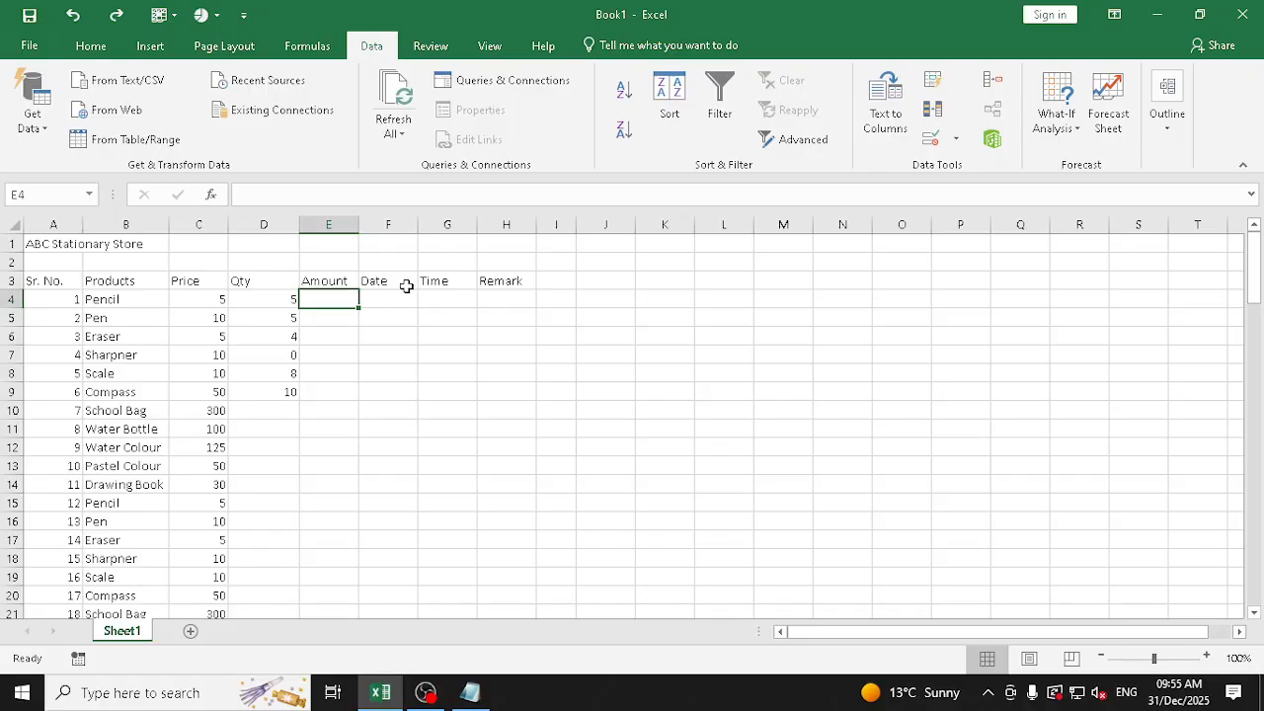
{"action": "left_click", "coordinate": [199, 300]}
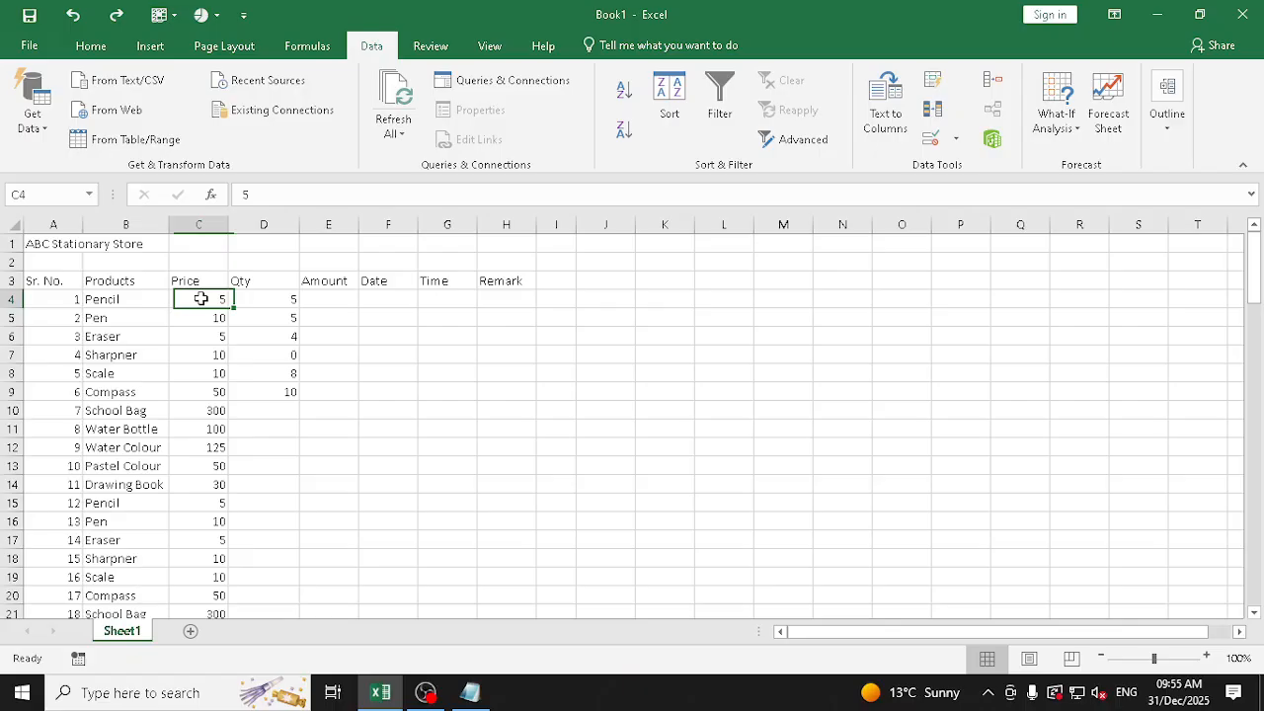
{"action": "left_click", "coordinate": [265, 299]}
{"action": "left_click", "coordinate": [322, 303]}
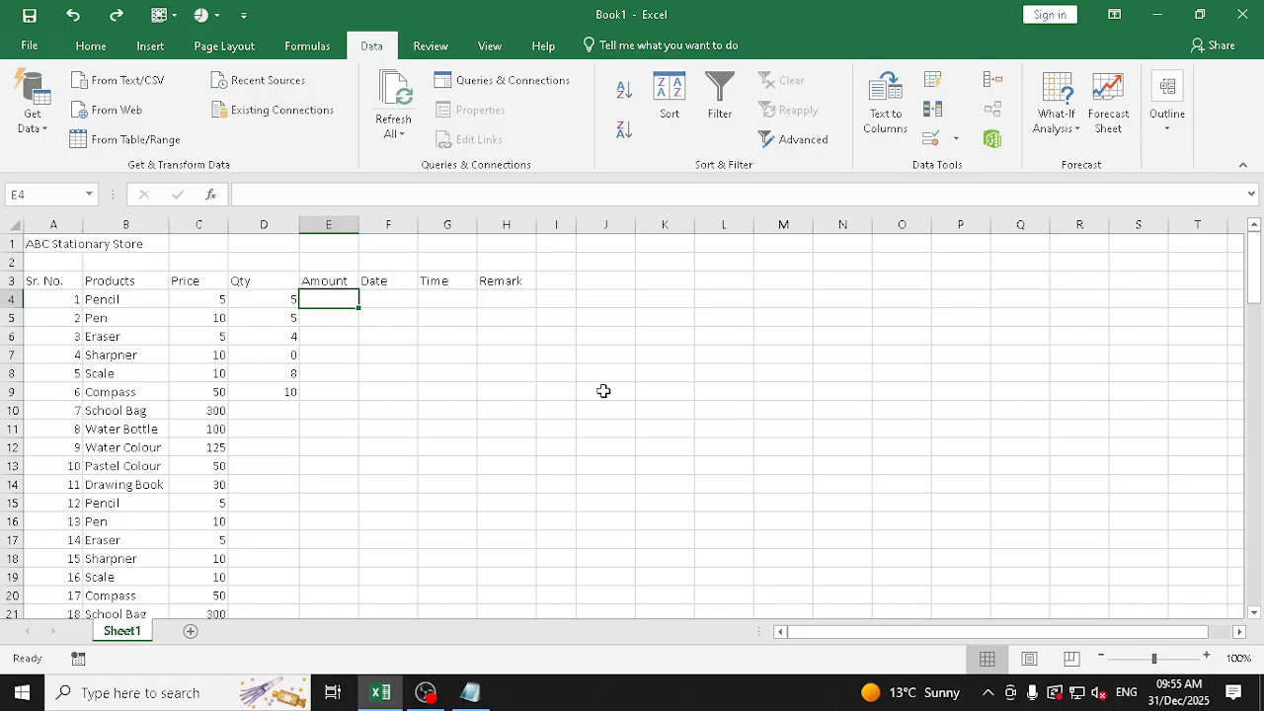
Enter the labels Functions in M7 and Formulas in M8, in the empty area beside the table
{"action": "left_click", "coordinate": [797, 355]}
{"action": "type", "text": "Functions"}
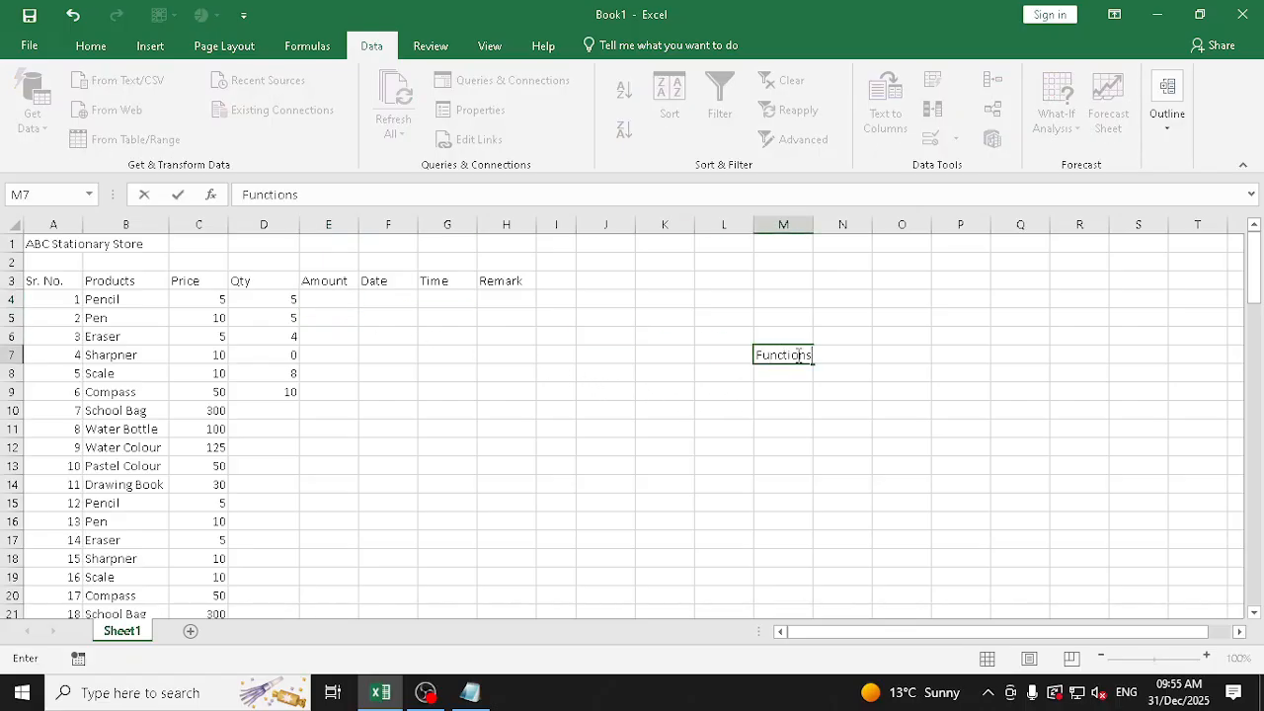
{"action": "key", "text": "Return"}
{"action": "type", "text": "Formulas"}
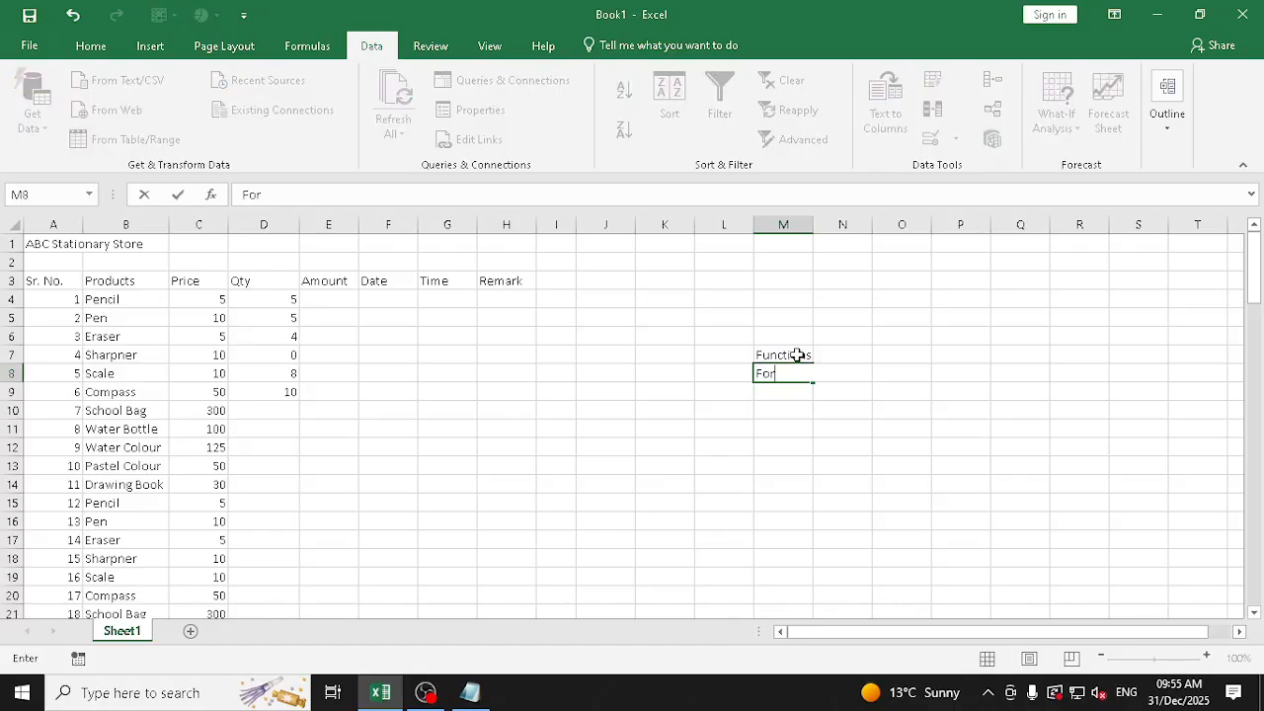
Add the note "user defined formuals" in O8, on the same row as the Formulas label
{"action": "key", "text": "Tab"}
{"action": "key", "text": "Tab"}
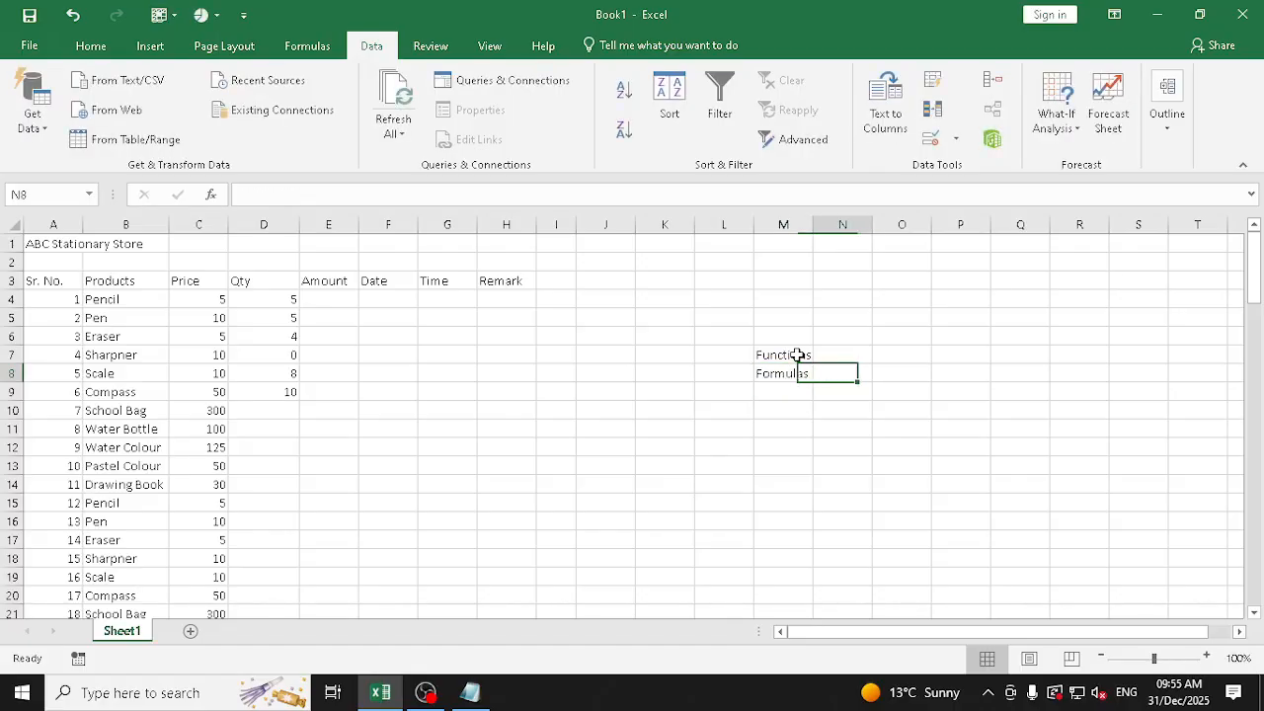
{"action": "type", "text": "user d"}
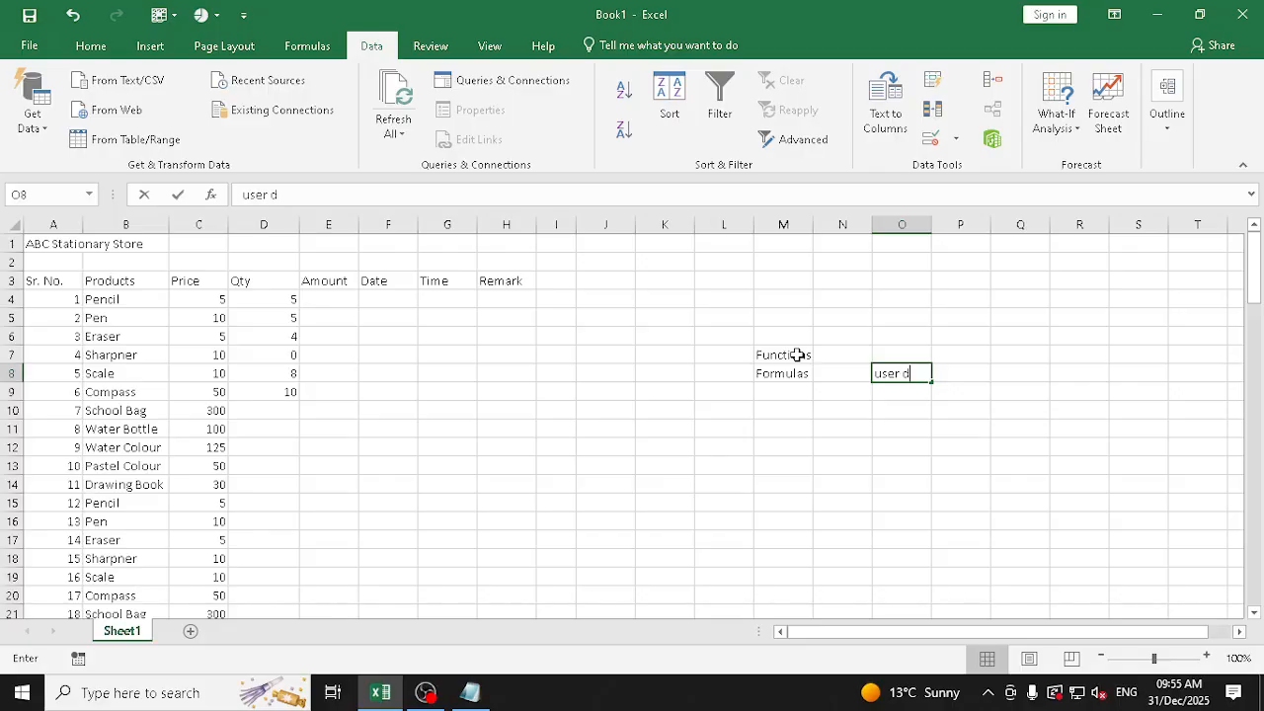
{"action": "type", "text": "efined"}
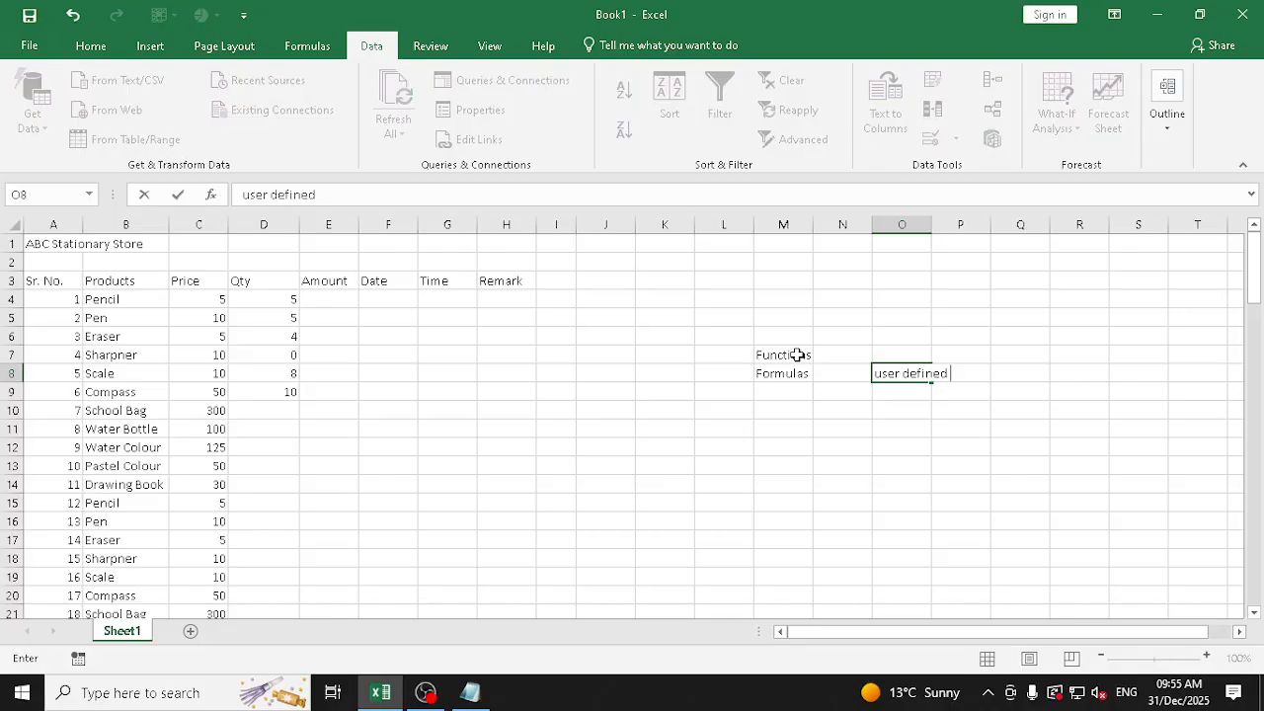
{"action": "type", "text": " formulas"}
{"action": "key", "text": "Return"}
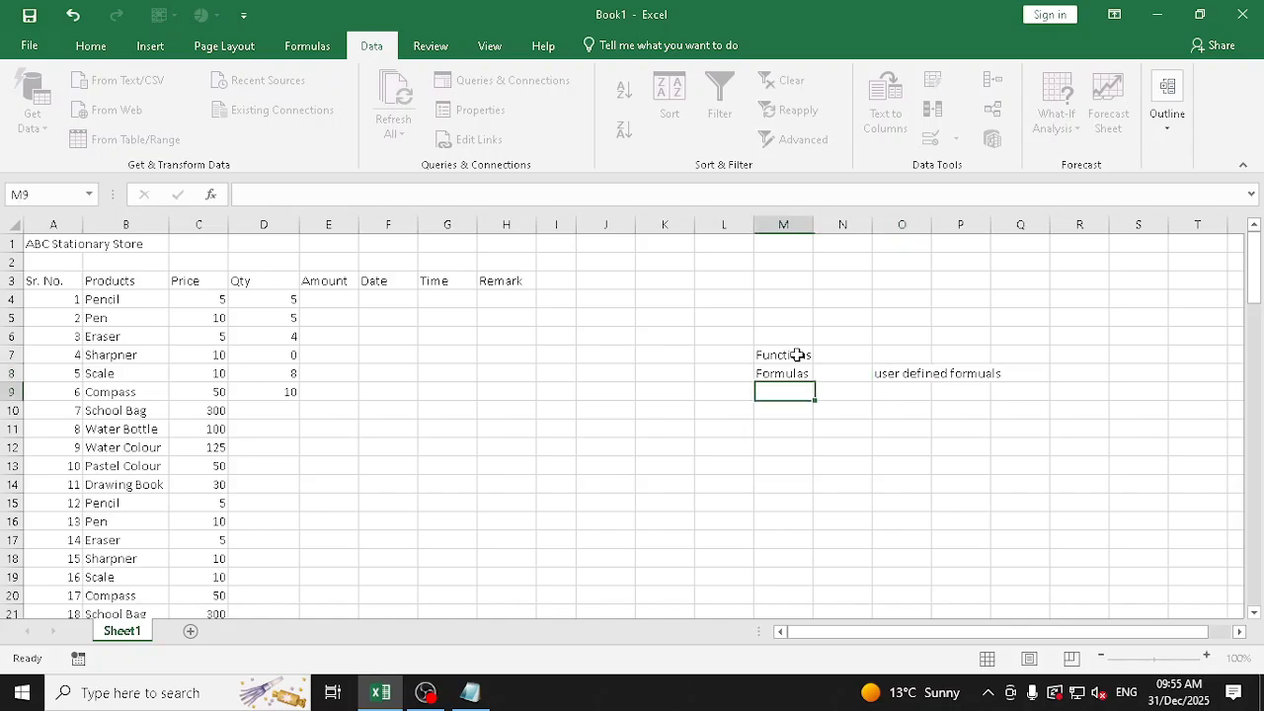
Add the note "Built in" in O7, on the same row as the Functions label
{"action": "left_click", "coordinate": [797, 354]}
{"action": "key", "text": "Tab"}
{"action": "key", "text": "Tab"}
{"action": "type", "text": "B"}
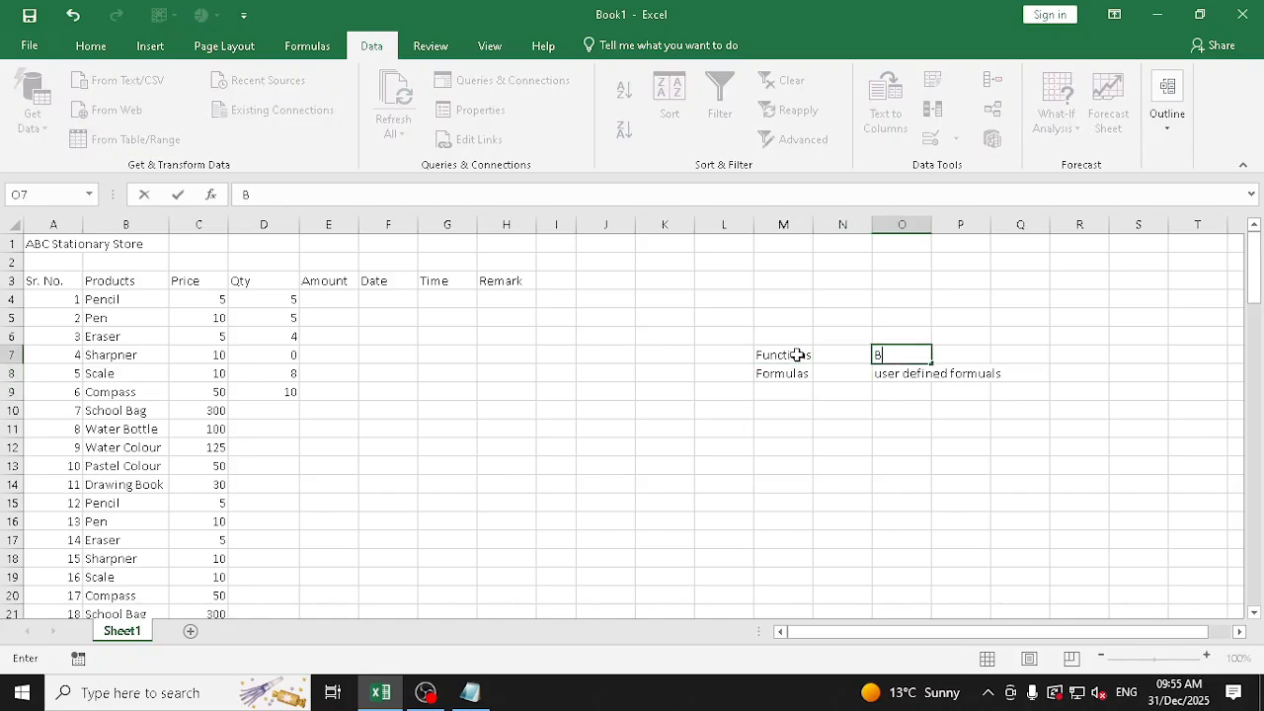
{"action": "type", "text": "uilt in"}
{"action": "key", "text": "Return"}
{"action": "key", "text": "Up"}
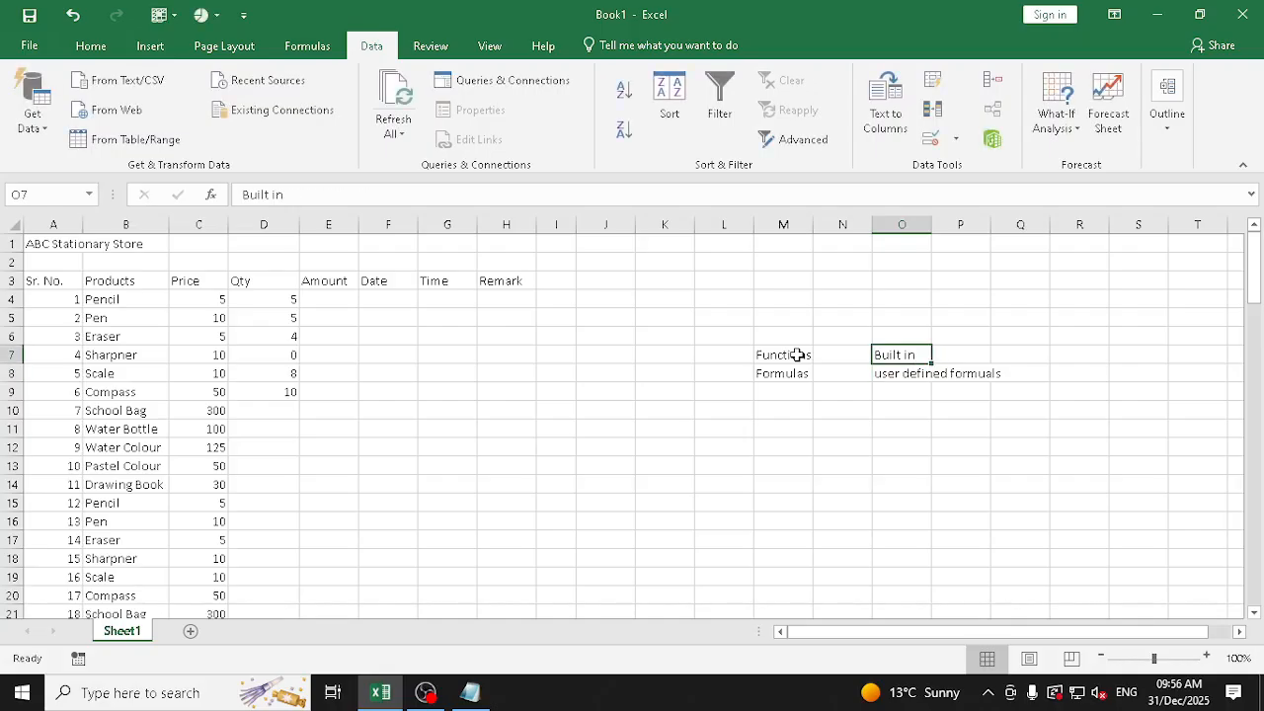
{"action": "key", "text": "Left"}
{"action": "key", "text": "Left"}
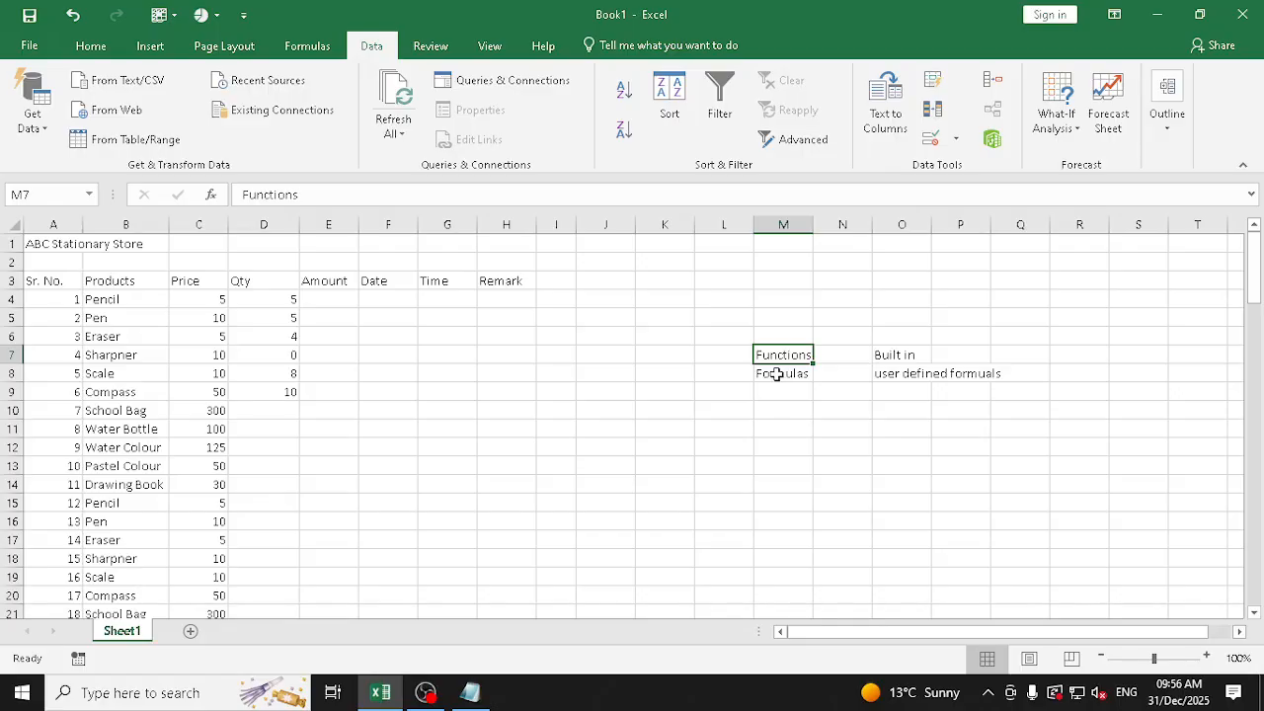
Clear the Functions and Formulas notes from the range M7:P8
{"action": "left_click", "coordinate": [776, 374]}
{"action": "left_click_drag", "start_coordinate": [776, 373], "coordinate": [937, 353]}
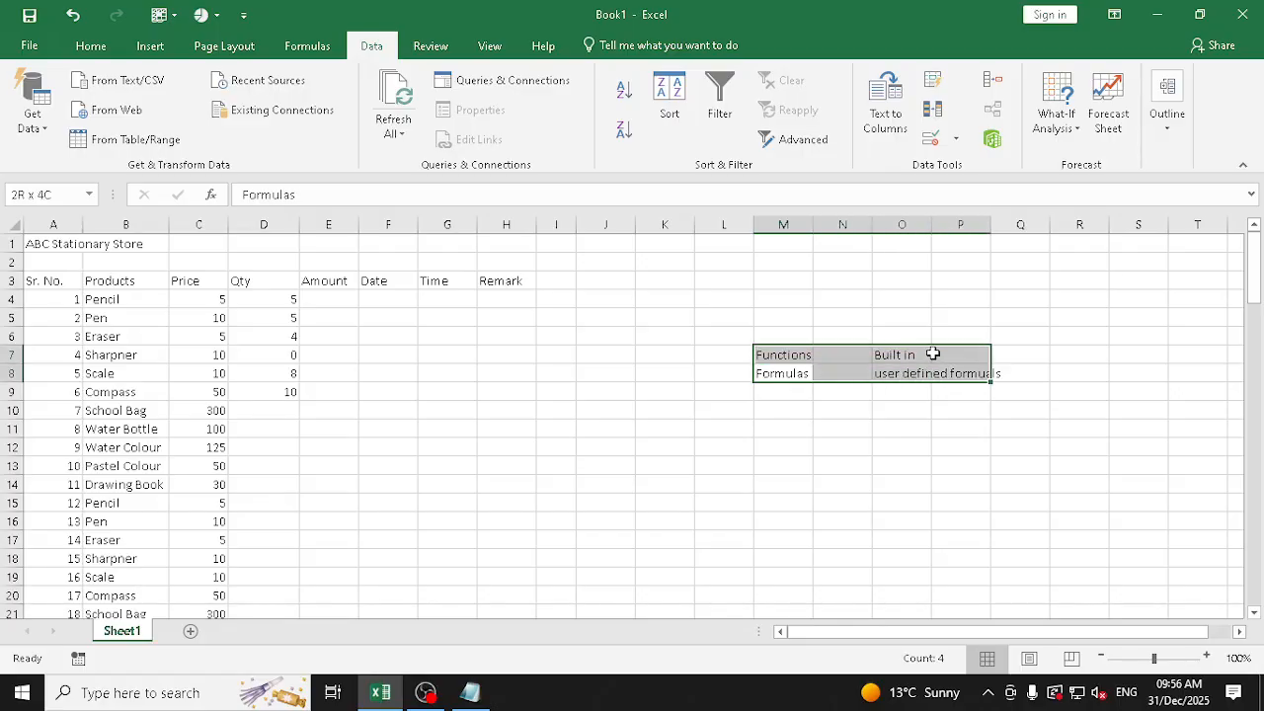
{"action": "key", "text": "Delete"}
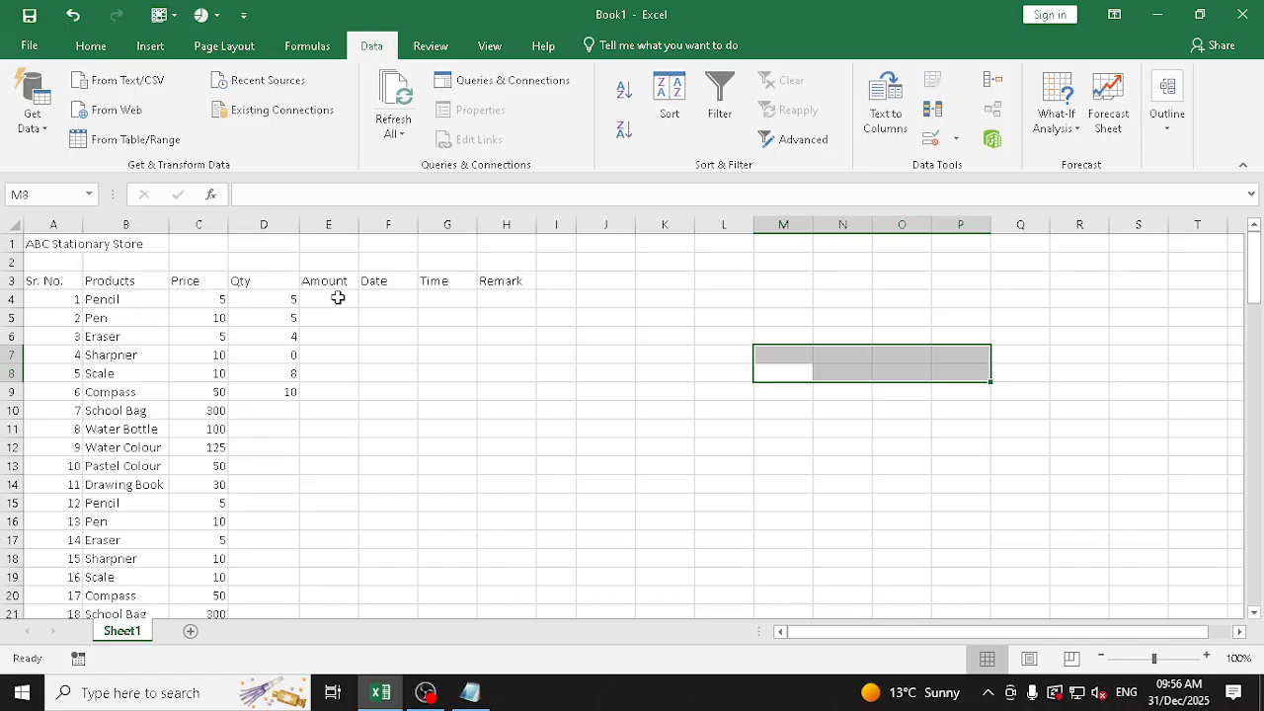
Try calculating the Pencil amount in E4 with the fixed-value formula =5*5, and clear the cell
{"action": "left_click", "coordinate": [338, 297]}
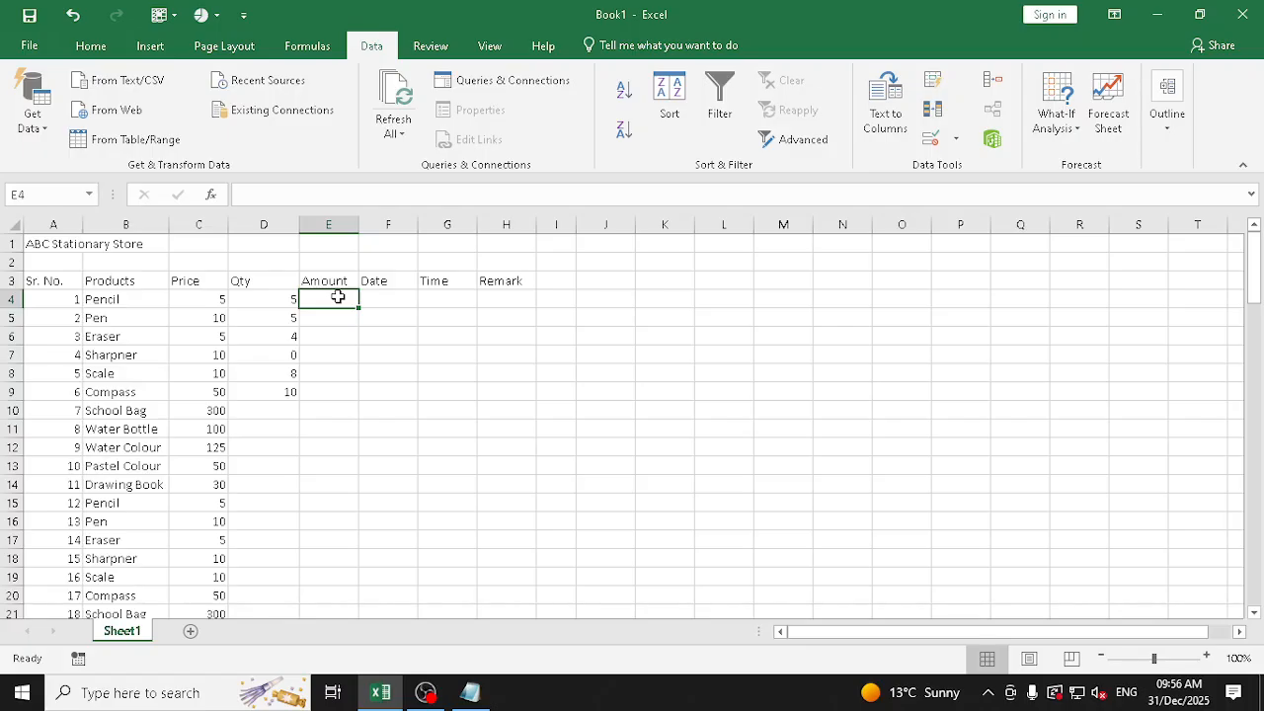
{"action": "type", "text": "="}
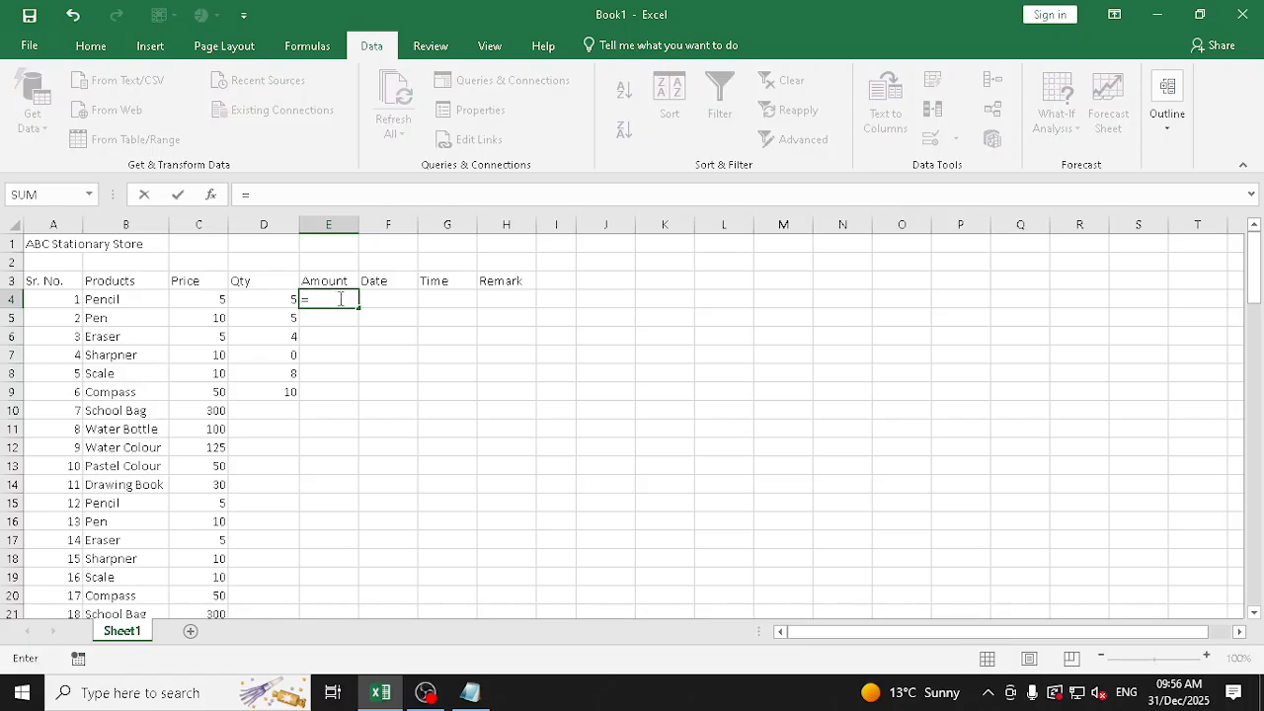
{"action": "left_click", "coordinate": [339, 298]}
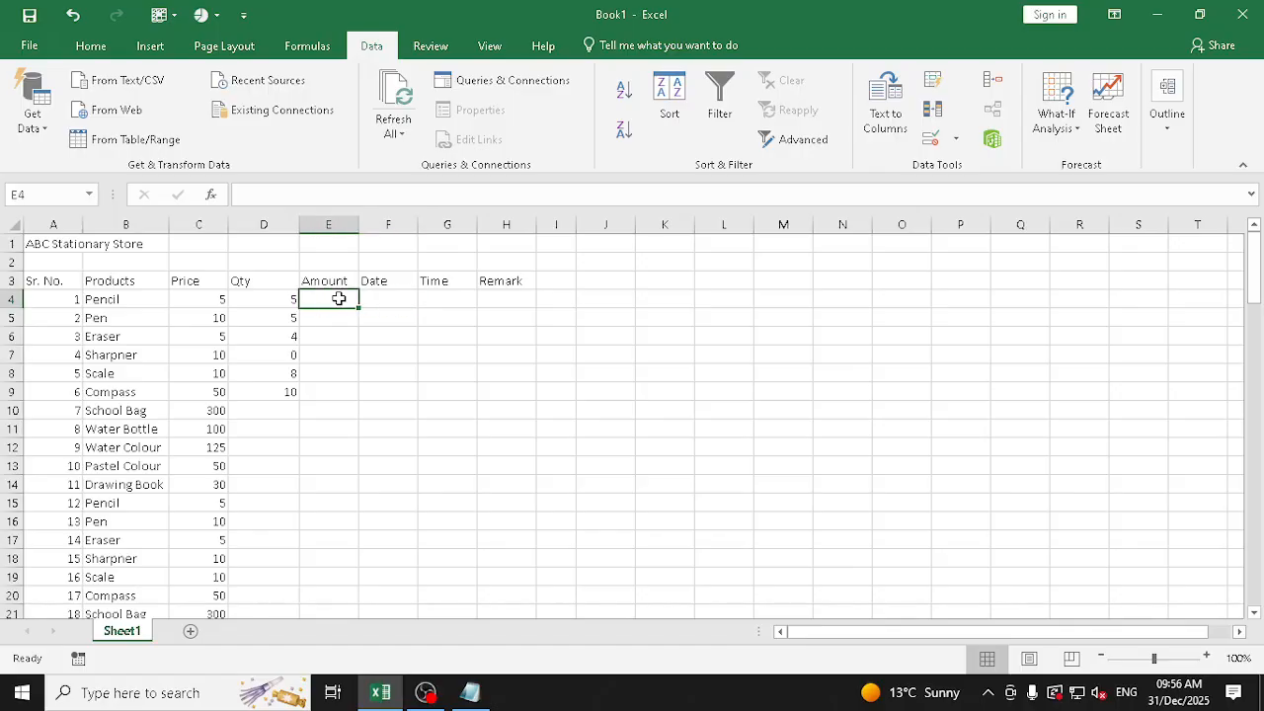
{"action": "type", "text": "="}
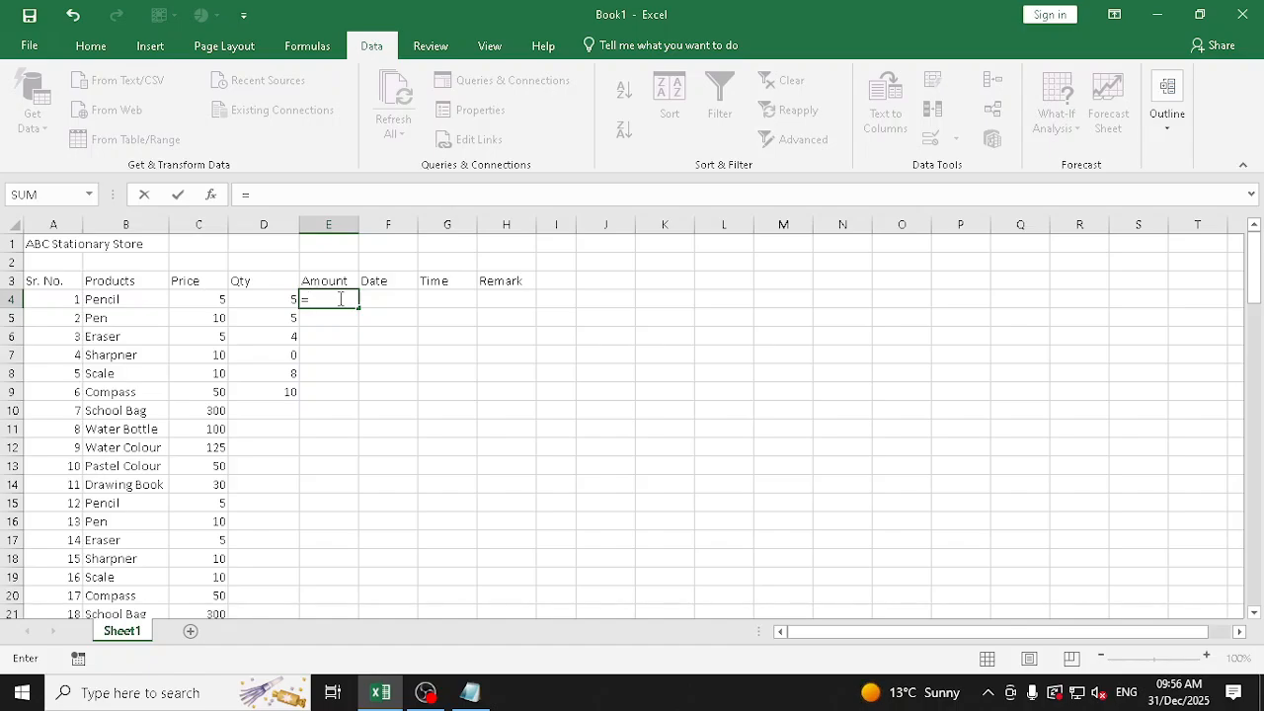
{"action": "left_click", "coordinate": [206, 300]}
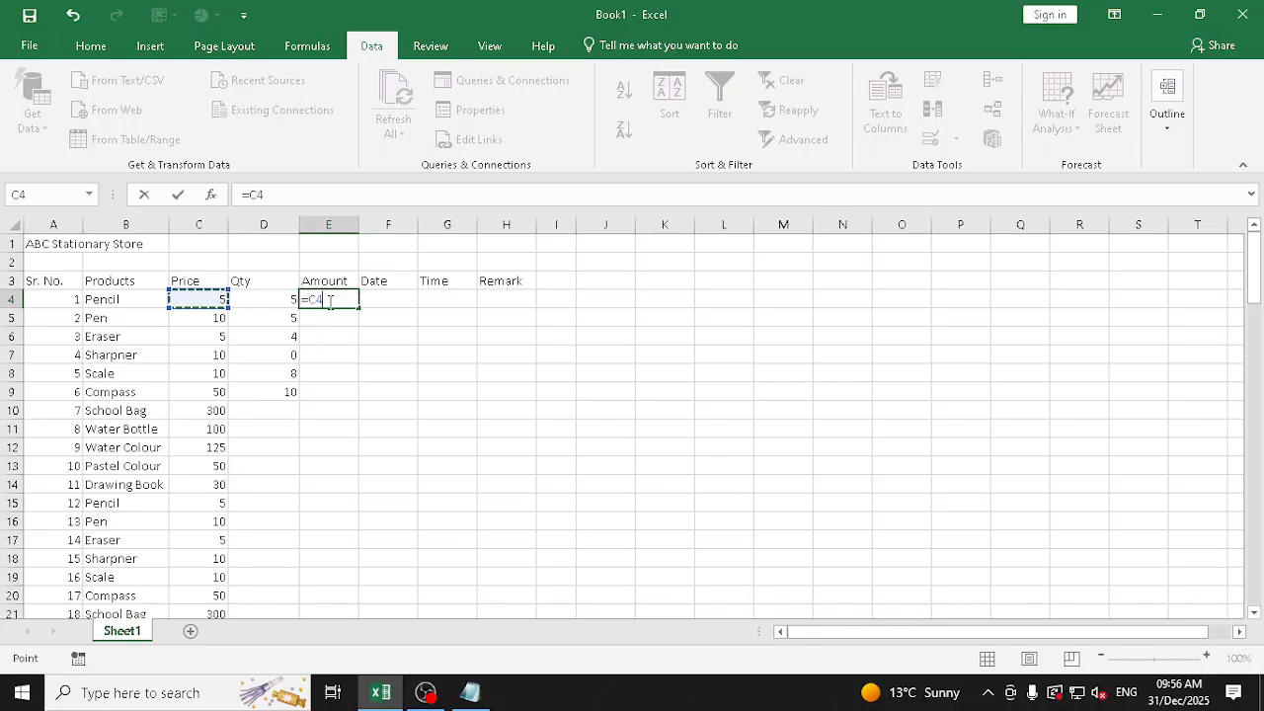
{"action": "key", "text": "BackSpace"}
{"action": "key", "text": "BackSpace"}
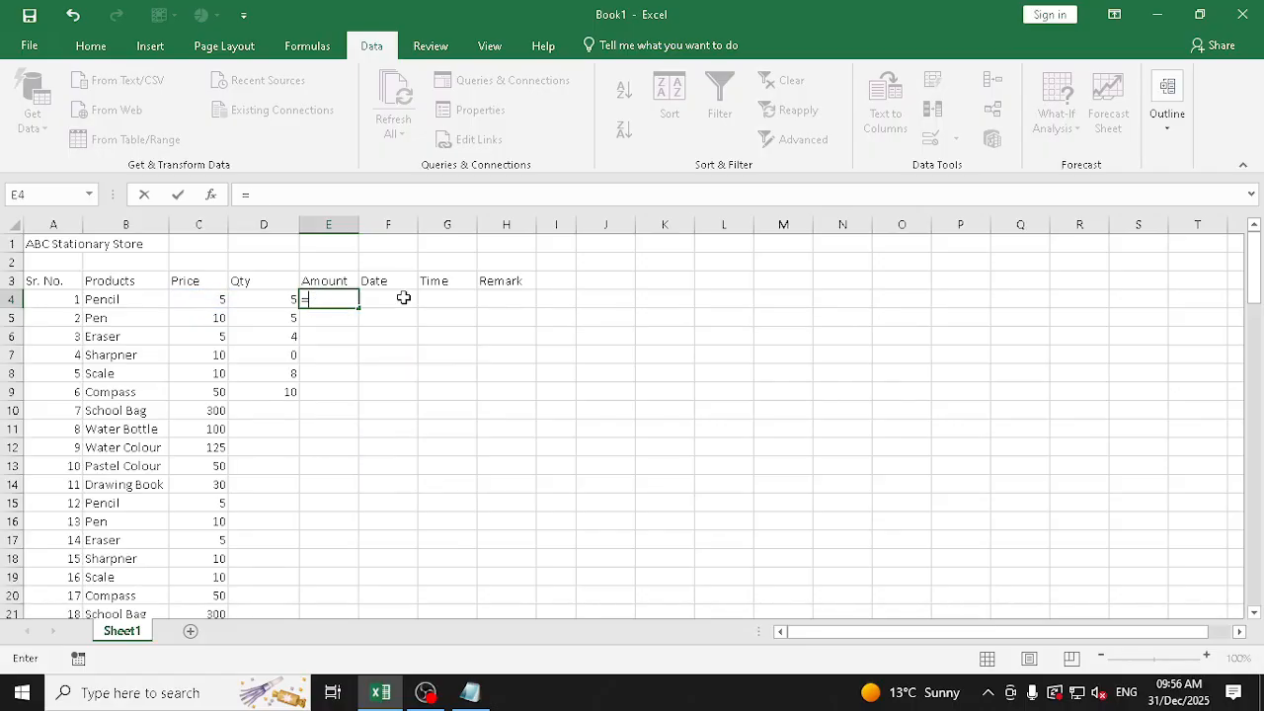
{"action": "type", "text": "5*5"}
{"action": "key", "text": "Return"}
{"action": "key", "text": "Up"}
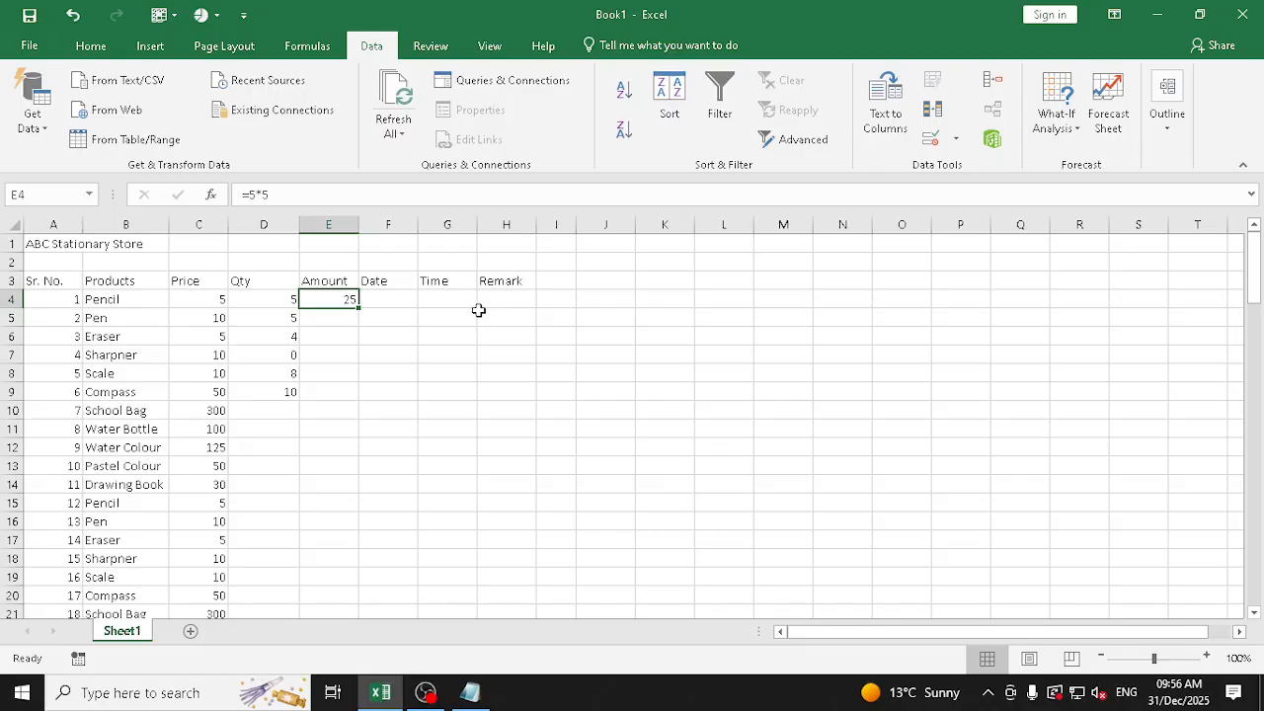
{"action": "key", "text": "Delete"}
Calculate the Pencil amount in E4 as price times quantity with the formula =C4*D4, and inspect the formula
{"action": "type", "text": "="}
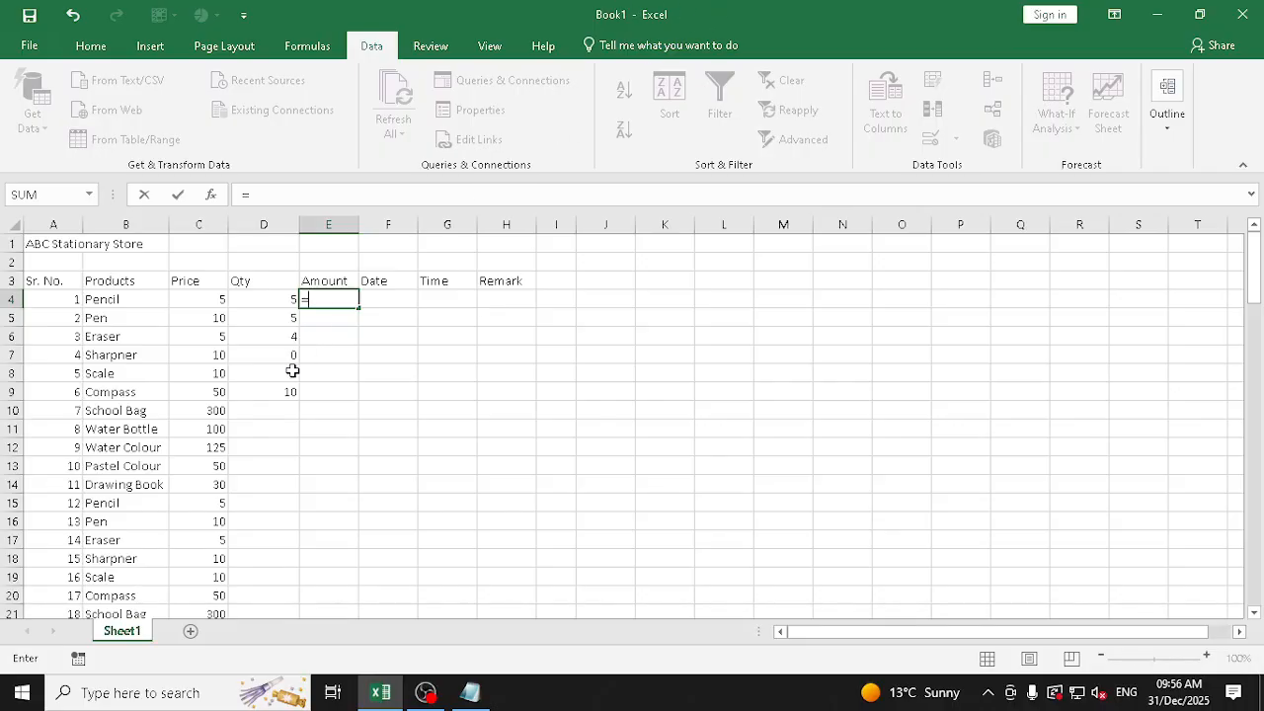
{"action": "left_click", "coordinate": [213, 298]}
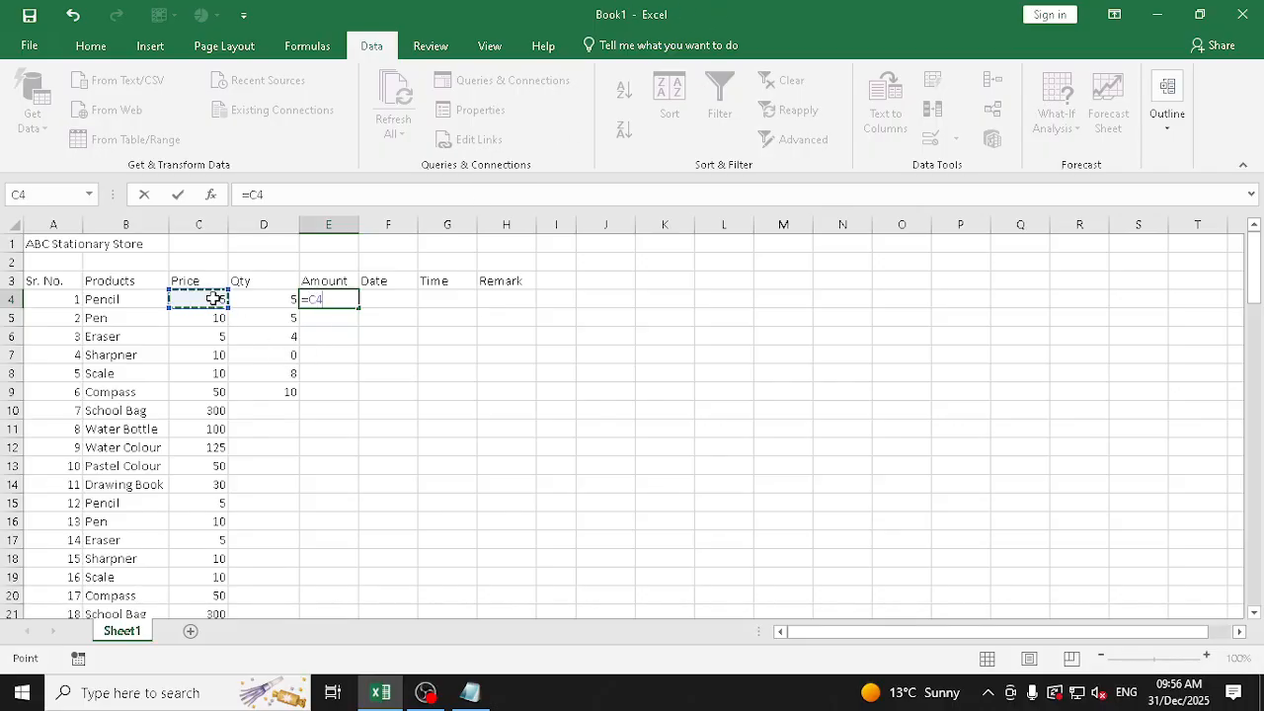
{"action": "type", "text": "*"}
{"action": "left_click", "coordinate": [281, 300]}
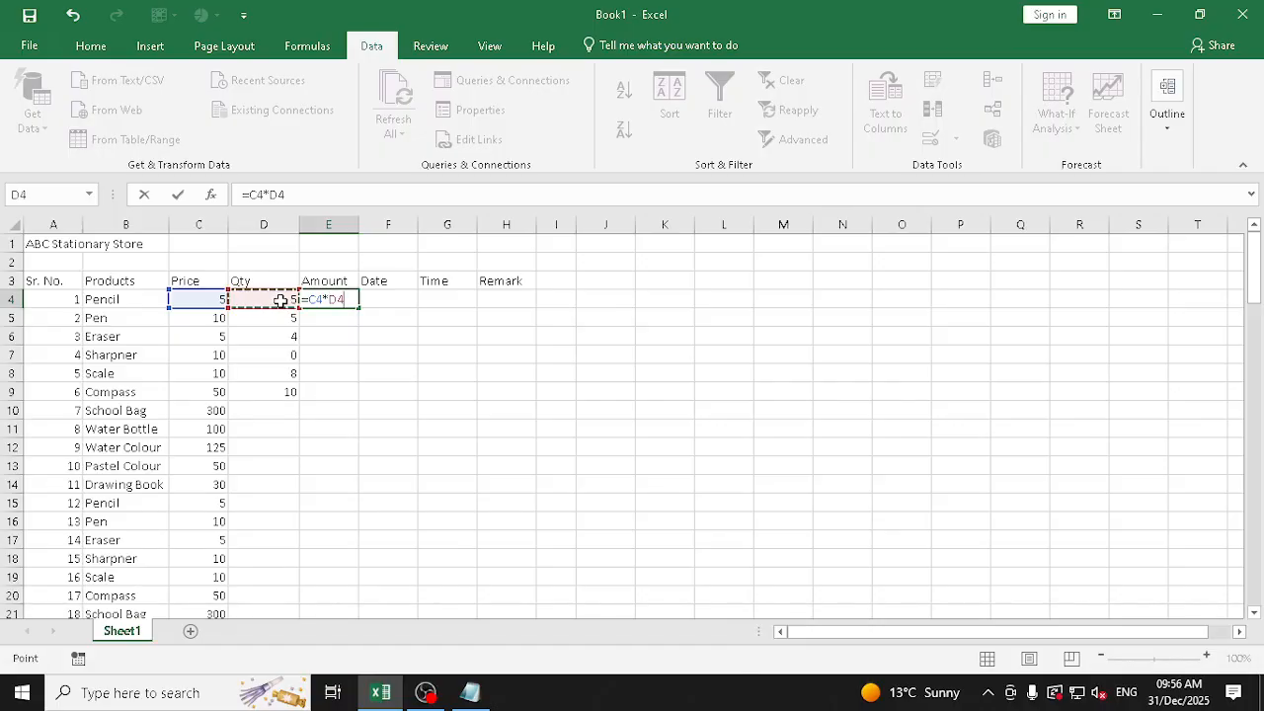
{"action": "key", "text": "Return"}
{"action": "key", "text": "Up"}
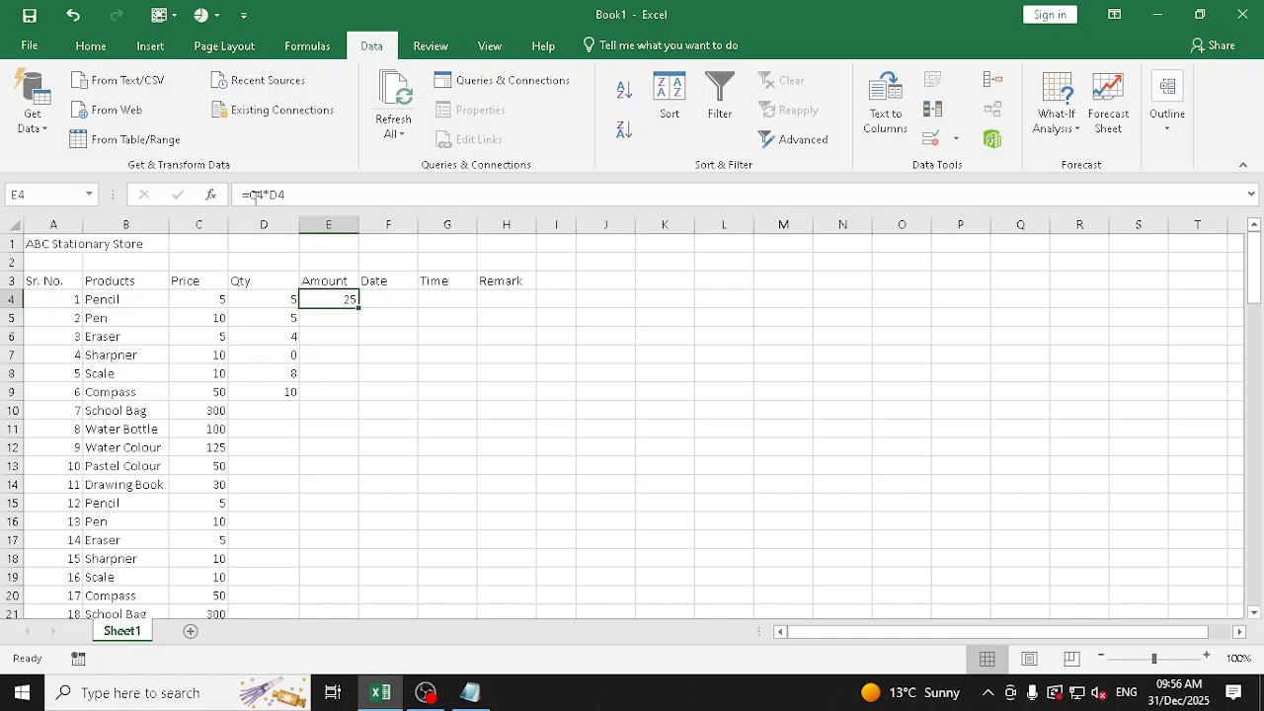
{"action": "left_click_drag", "start_coordinate": [293, 194], "coordinate": [255, 194]}
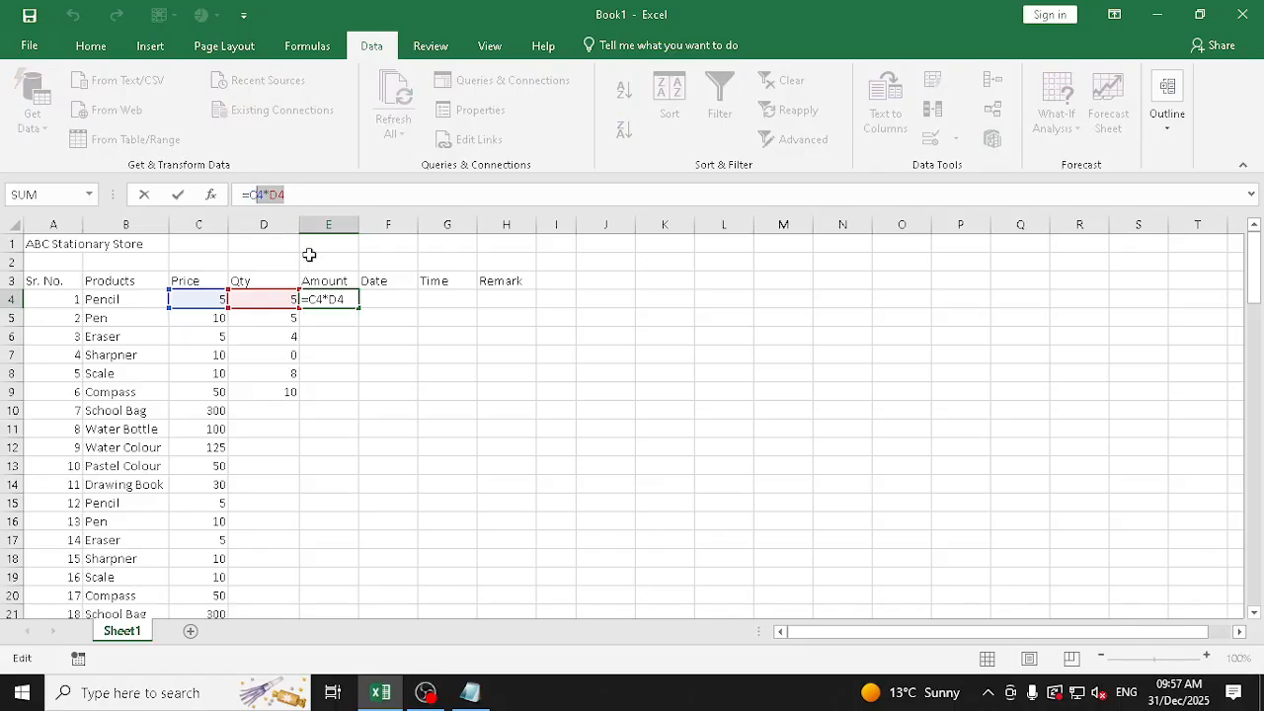
Fill the Amount formula from E4 down to E5 and E6, checking the cell references in each copy
{"action": "left_click_drag", "start_coordinate": [360, 307], "coordinate": [359, 324]}
{"action": "double_click", "coordinate": [337, 314]}
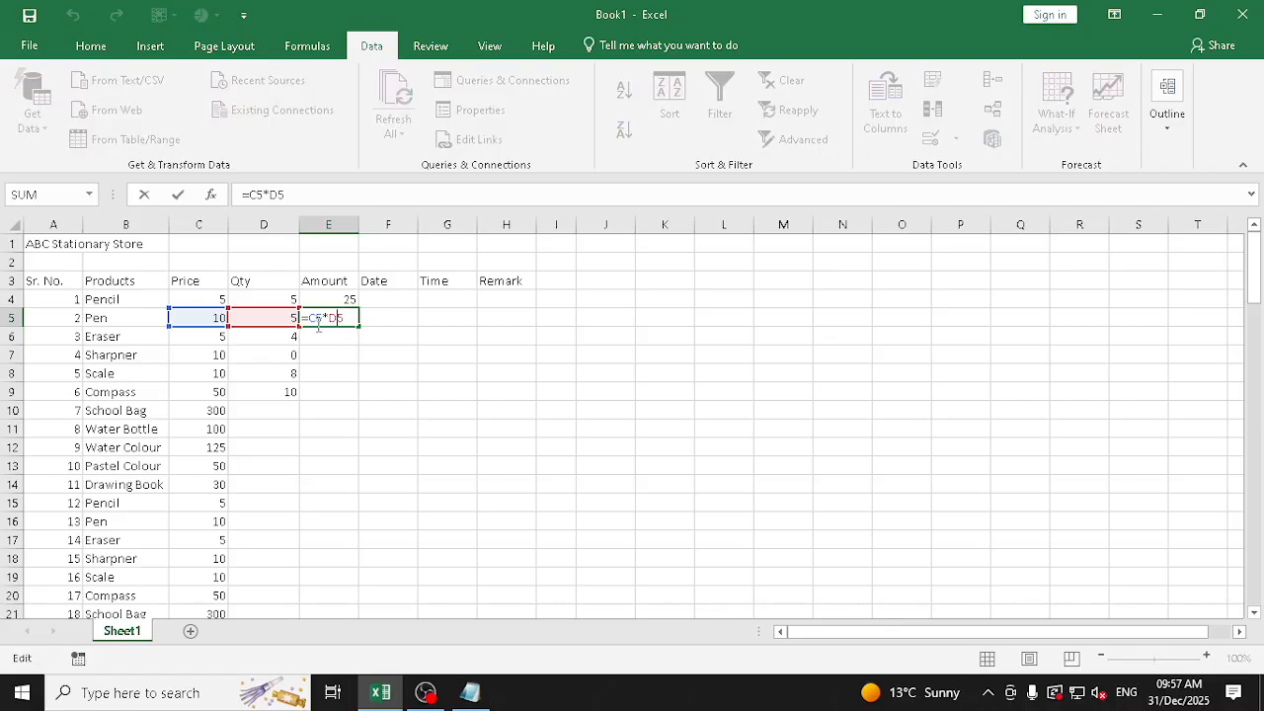
{"action": "key", "text": "ctrl+Return"}
{"action": "left_click_drag", "start_coordinate": [359, 328], "coordinate": [360, 343]}
{"action": "double_click", "coordinate": [336, 337]}
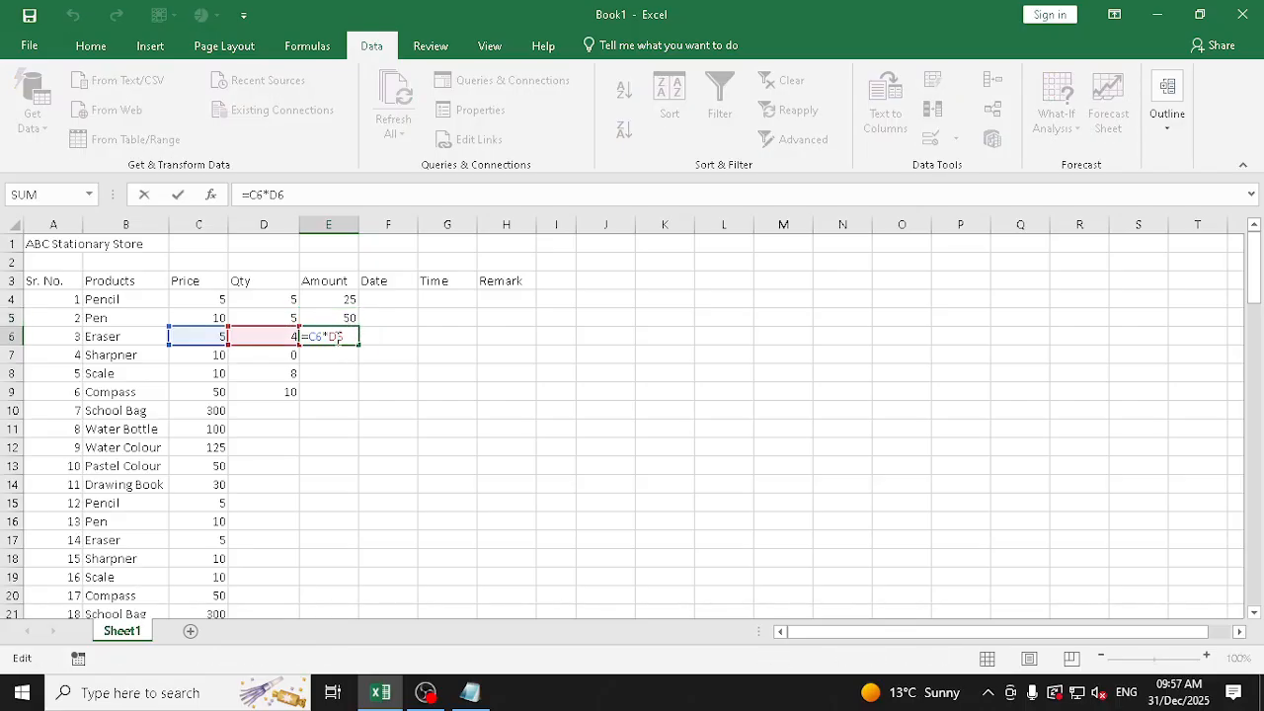
{"action": "key", "text": "Escape"}
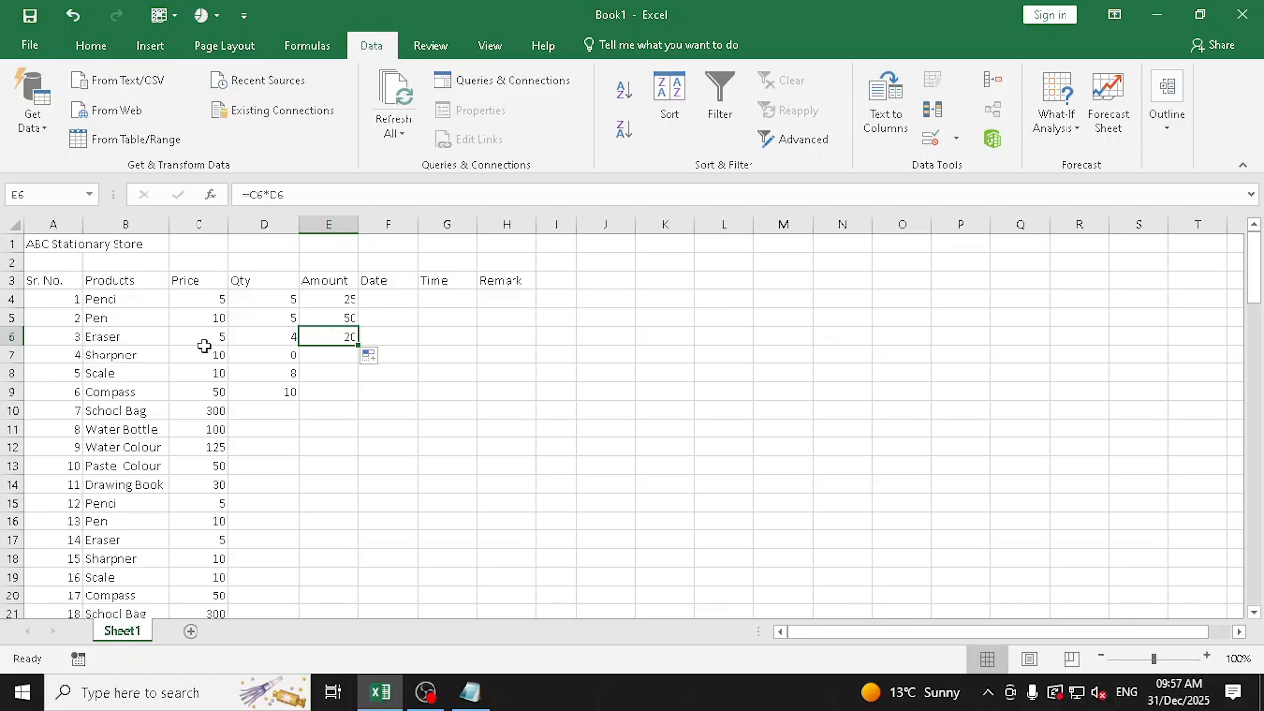
Set the Eraser quantity in D6 to 7
{"action": "left_click", "coordinate": [265, 336]}
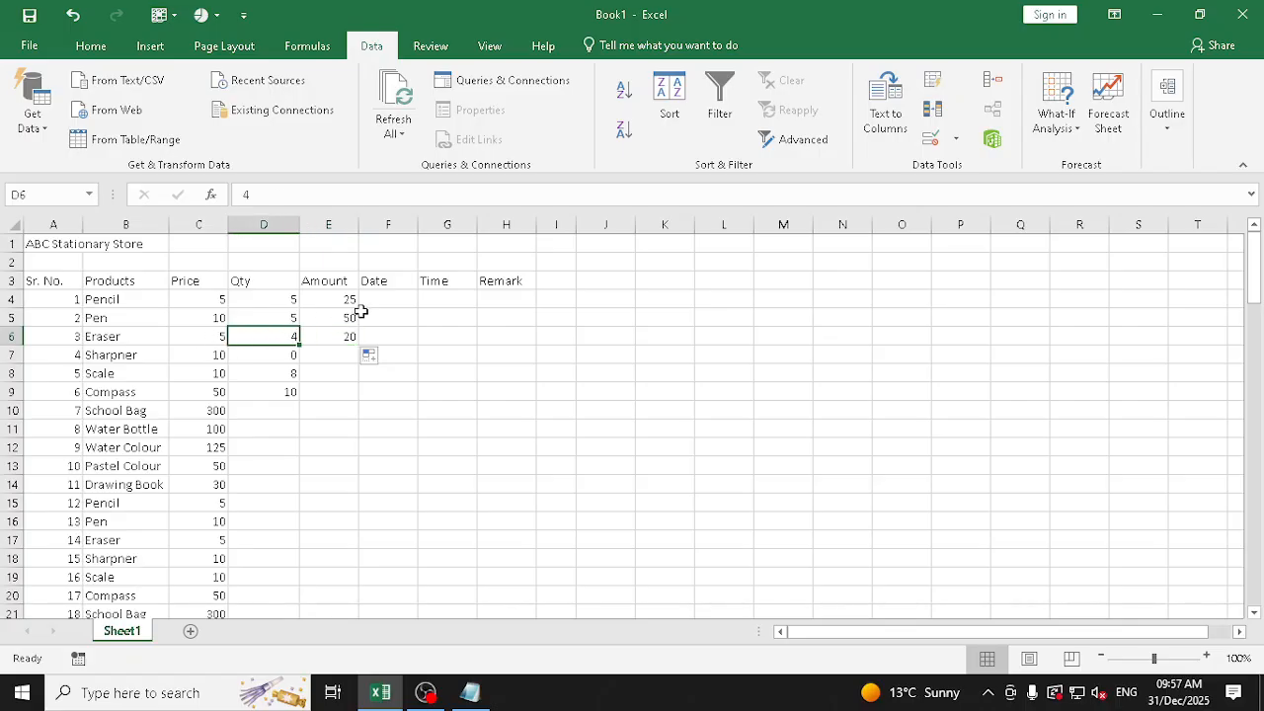
{"action": "type", "text": "7"}
{"action": "key", "text": "Return"}
{"action": "key", "text": "Up"}
Try the fixed-value formula =10*0 for the Sharpner amount in E7 with its quantity set to 25, and undo both entries
{"action": "key", "text": "Right"}
{"action": "key", "text": "Down"}
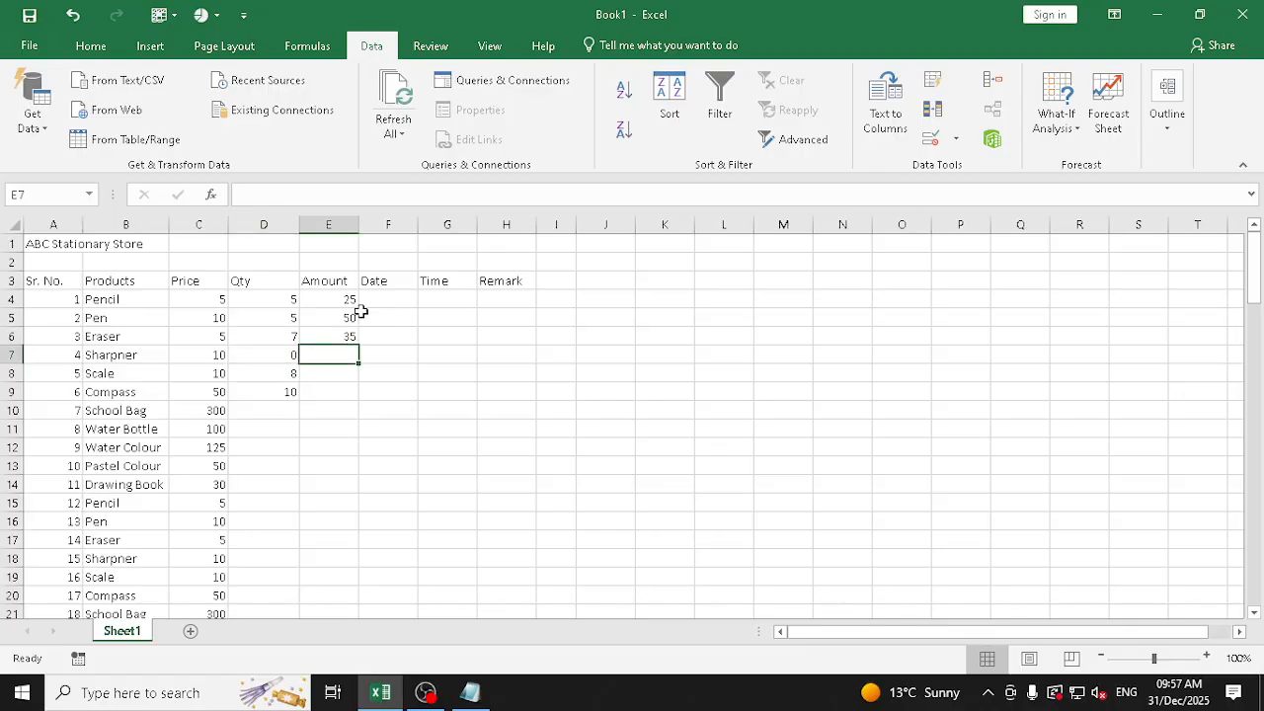
{"action": "type", "text": "="}
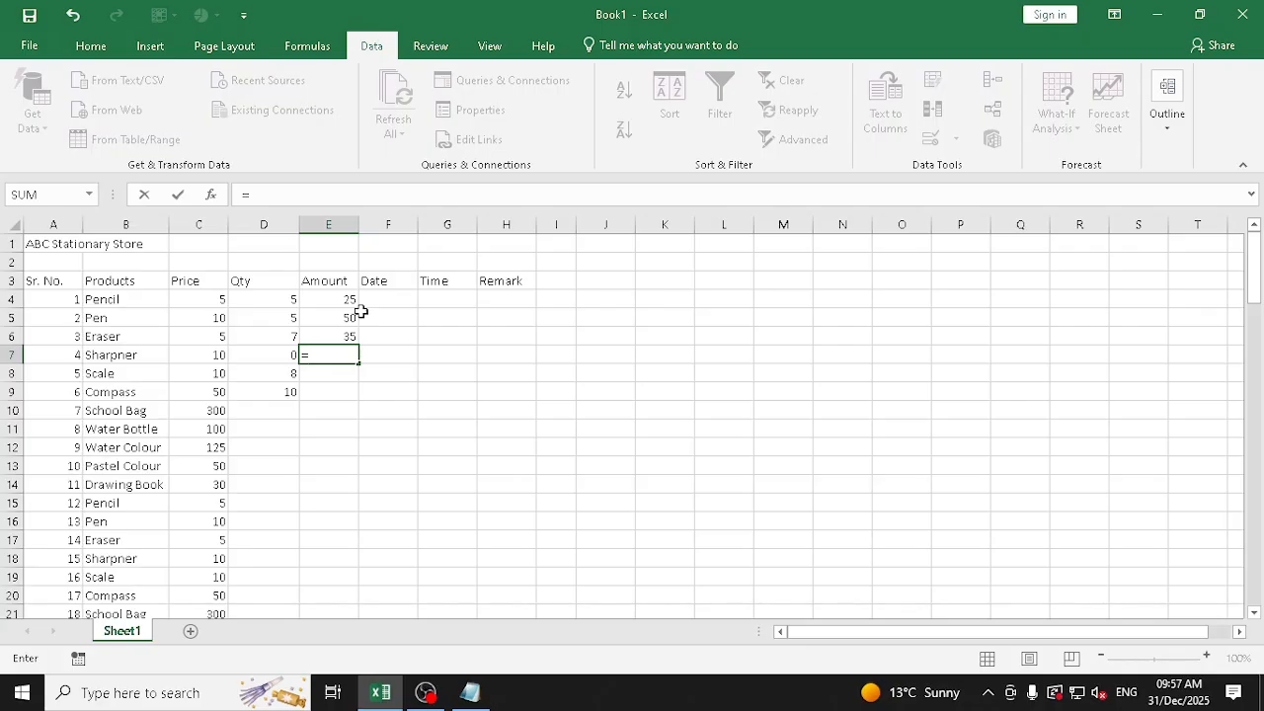
{"action": "type", "text": "10*0"}
{"action": "key", "text": "ctrl+Return"}
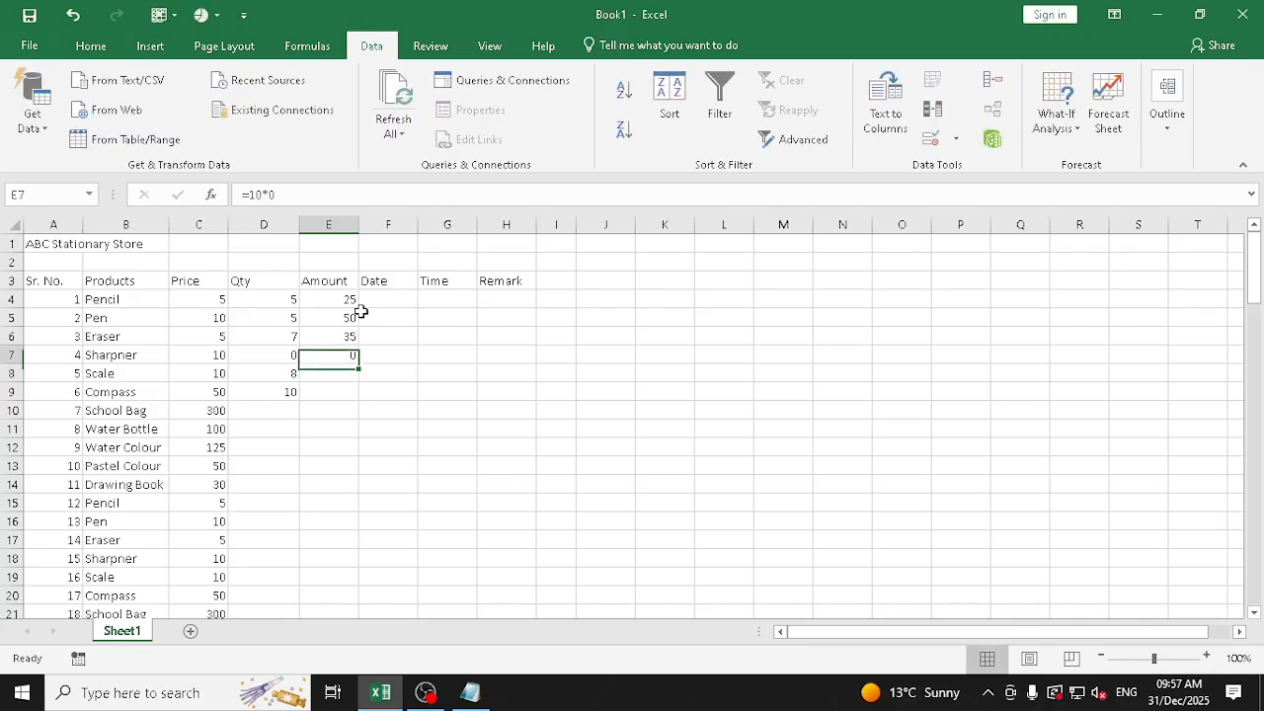
{"action": "key", "text": "Left"}
{"action": "type", "text": "25"}
{"action": "key", "text": "Return"}
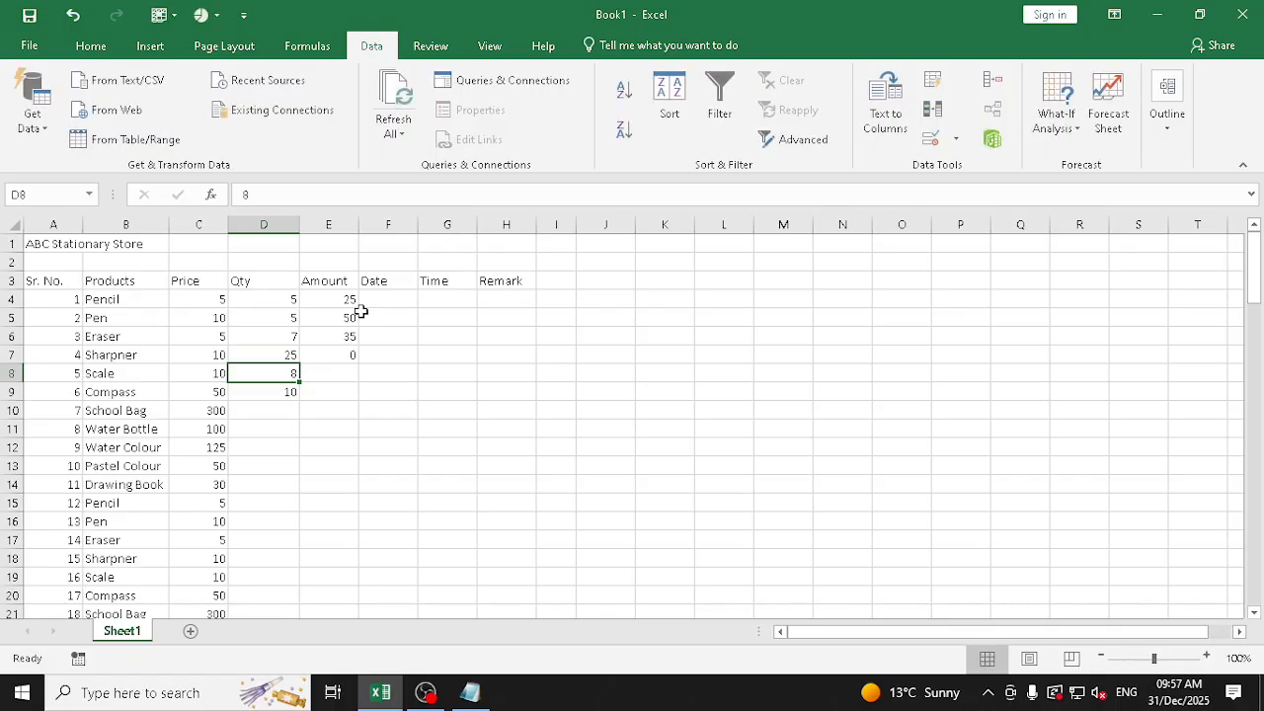
{"action": "key", "text": "ctrl+z"}
{"action": "key", "text": "ctrl+z"}
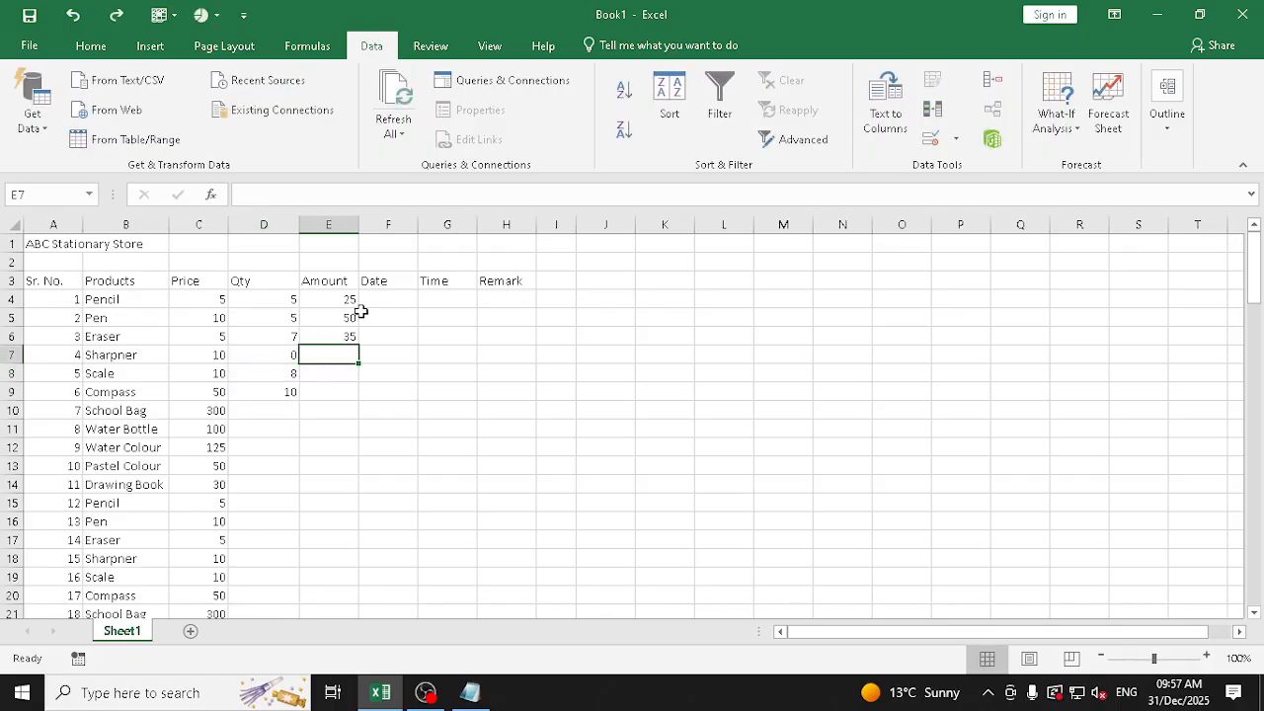
Clear the Amount cells E4 to E9
{"action": "key", "text": "Up"}
{"action": "key", "text": "Up"}
{"action": "key", "text": "Up"}
{"action": "key", "text": "shift+Down"}
{"action": "key", "text": "shift+Down"}
{"action": "key", "text": "shift+Down"}
{"action": "key", "text": "shift+Down"}
{"action": "key", "text": "shift+Down"}
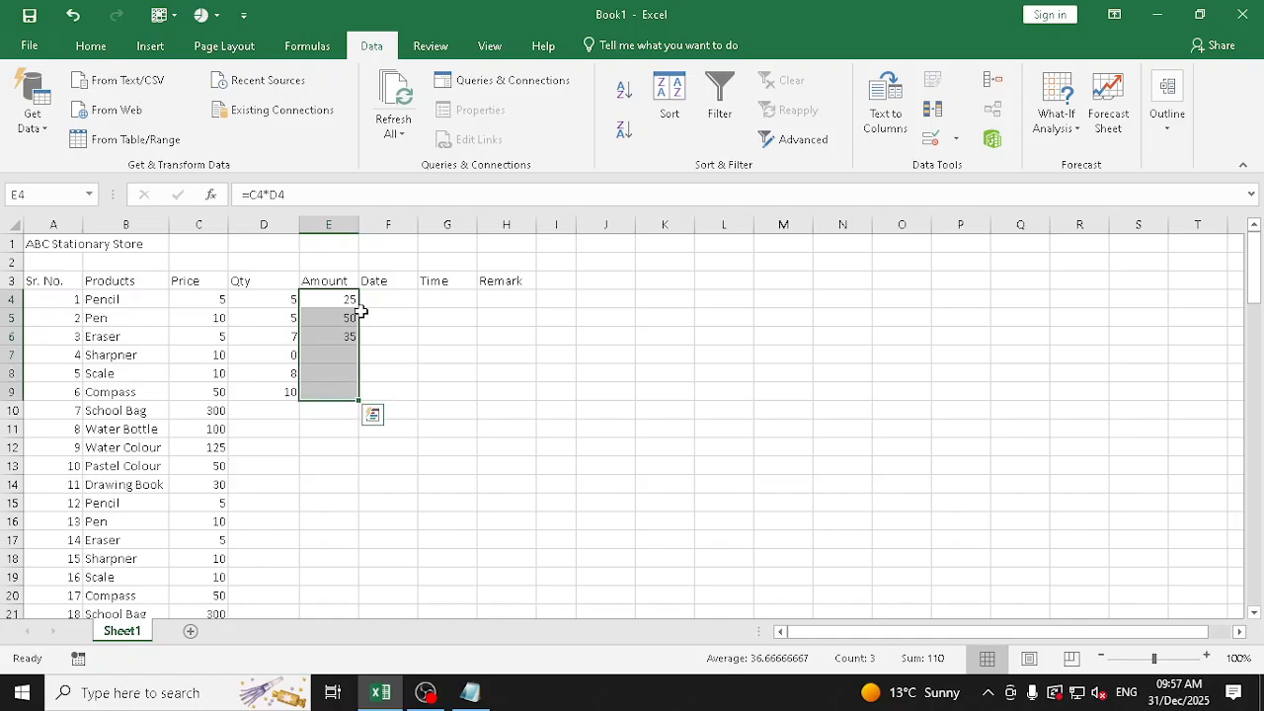
{"action": "key", "text": "Delete"}
{"action": "key", "text": "Right"}
{"action": "key", "text": "Left"}
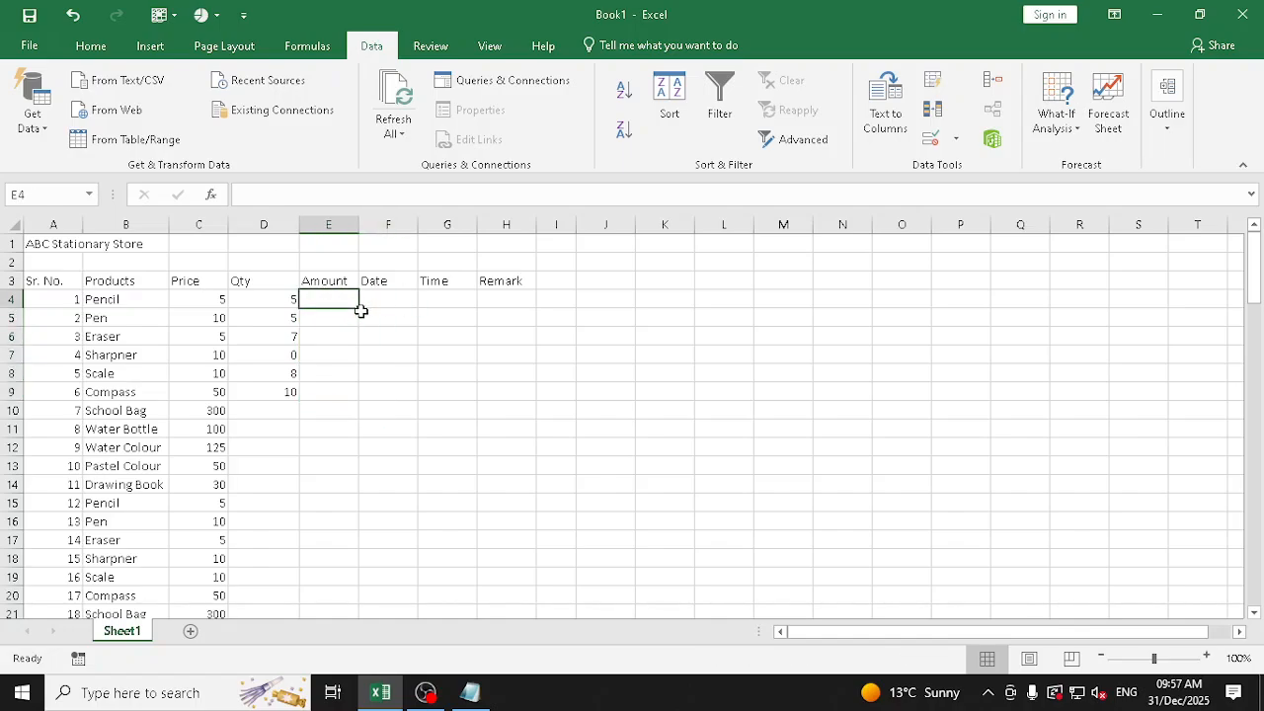
Calculate the Pencil amount in E4 from its price and quantity with the formula =C4*D4
{"action": "type", "text": "="}
{"action": "left_click", "coordinate": [198, 299]}
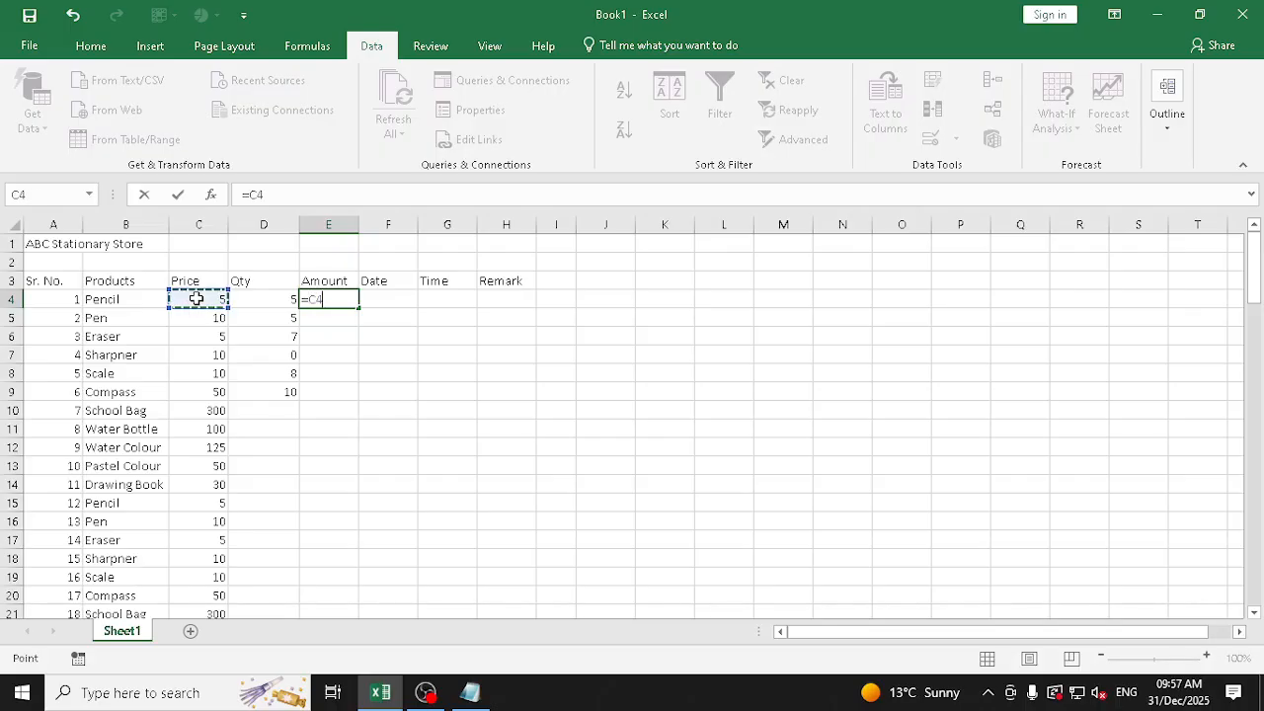
{"action": "type", "text": "*"}
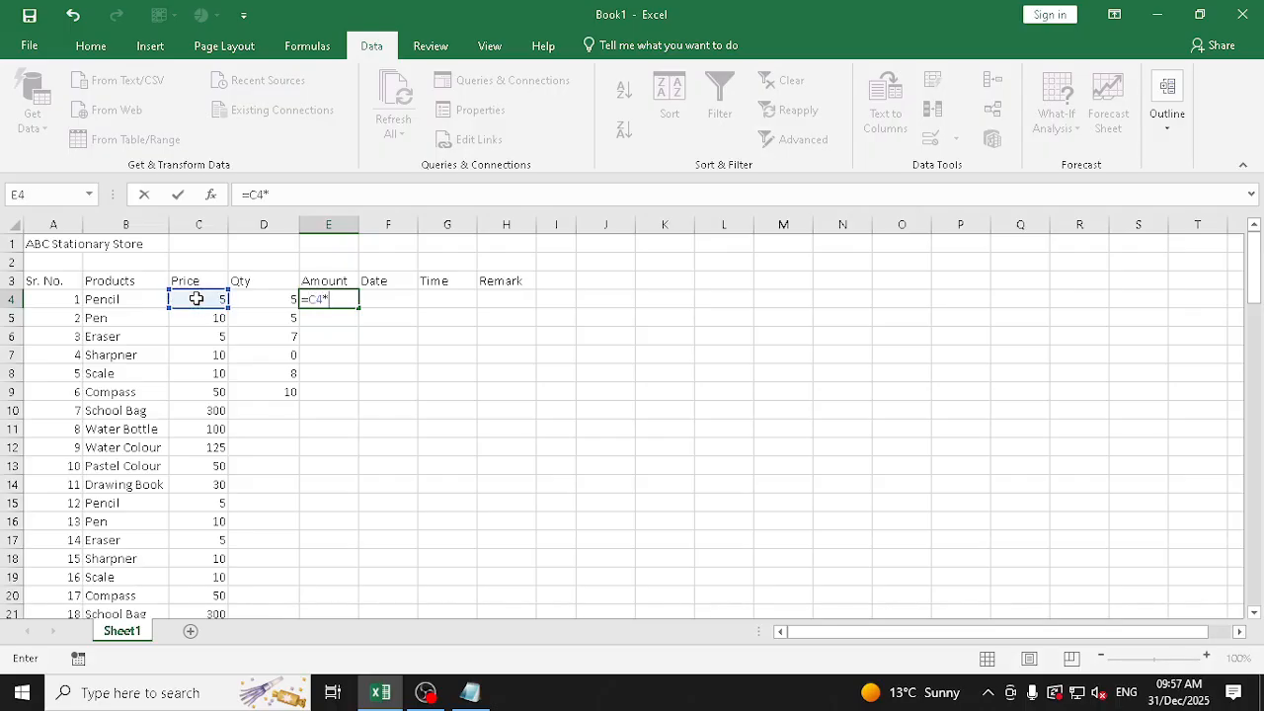
{"action": "left_click", "coordinate": [262, 302]}
{"action": "key", "text": "Return"}
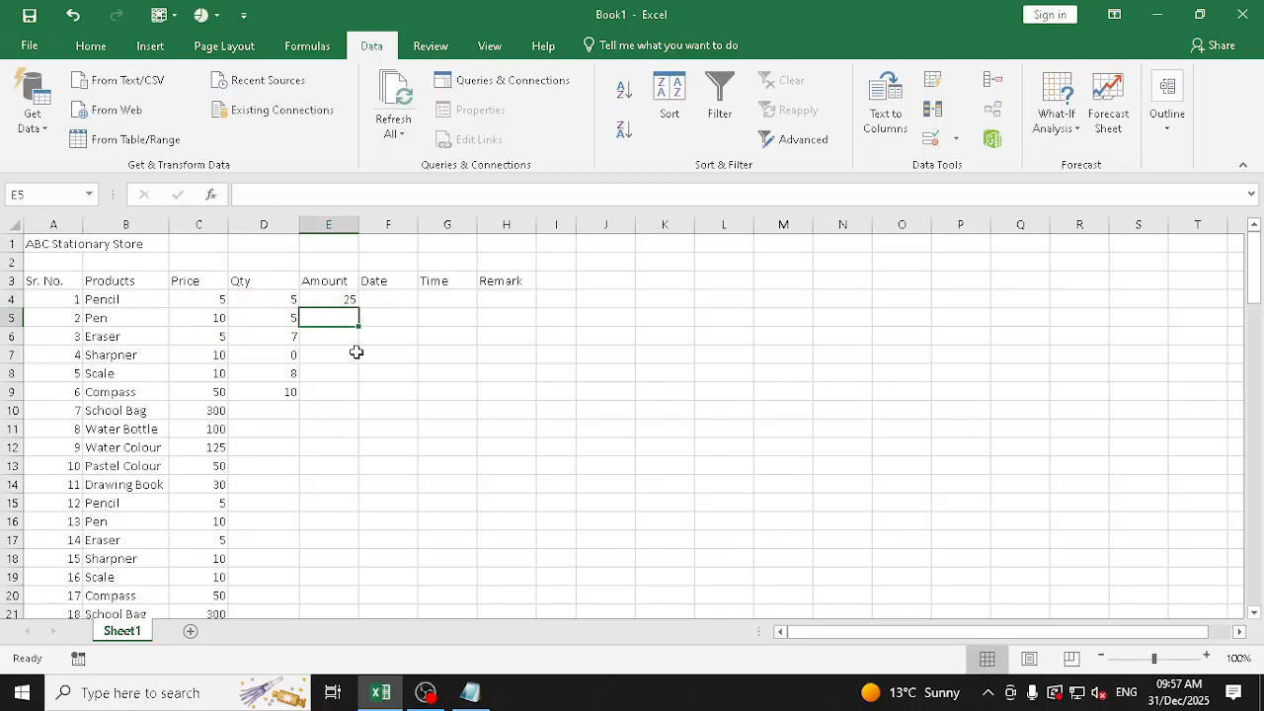
Fill the Amount formula from E4 down through the last product row, E103, and check that the fill reaches the end of the list
{"action": "left_click", "coordinate": [354, 300]}
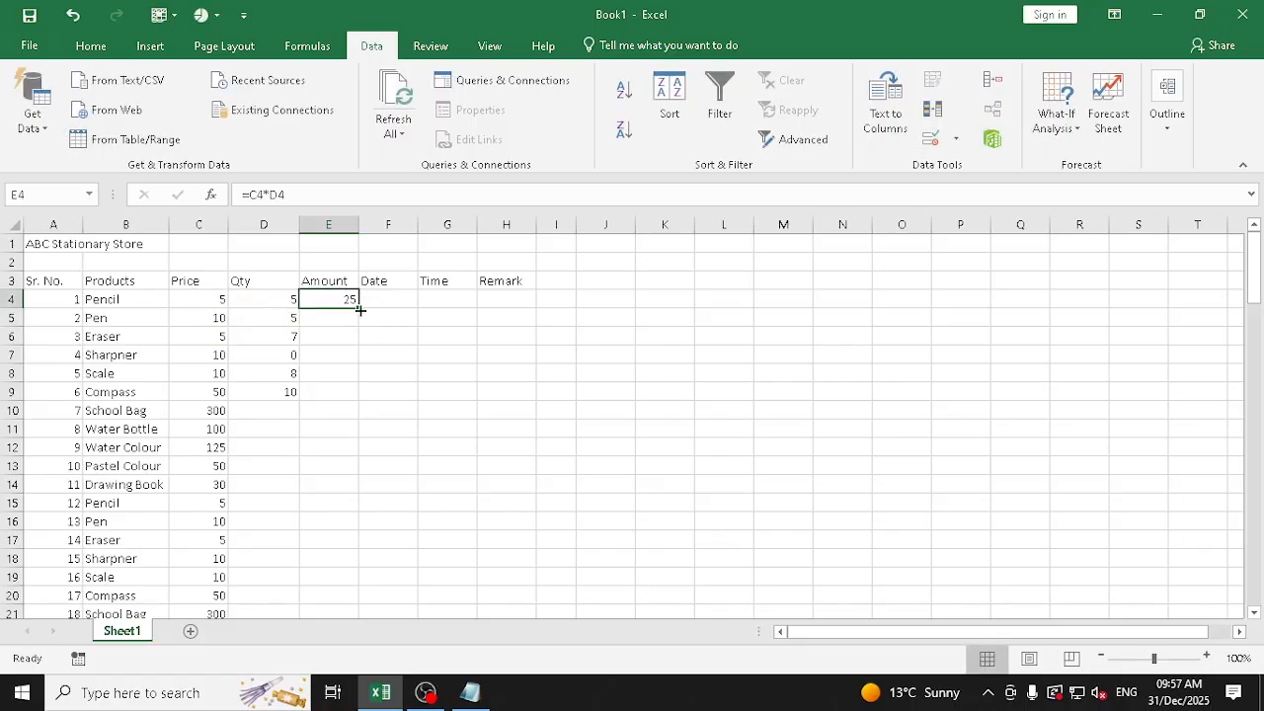
{"action": "double_click", "coordinate": [360, 310]}
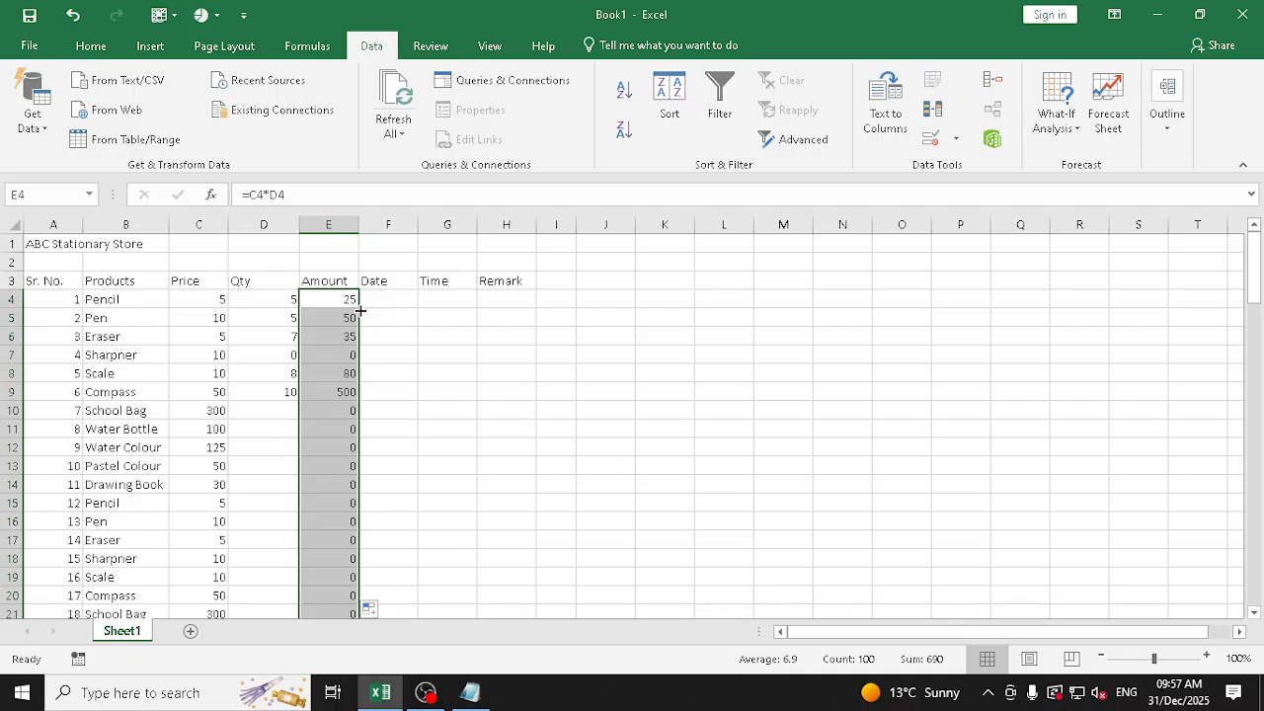
{"action": "key", "text": "ctrl+z"}
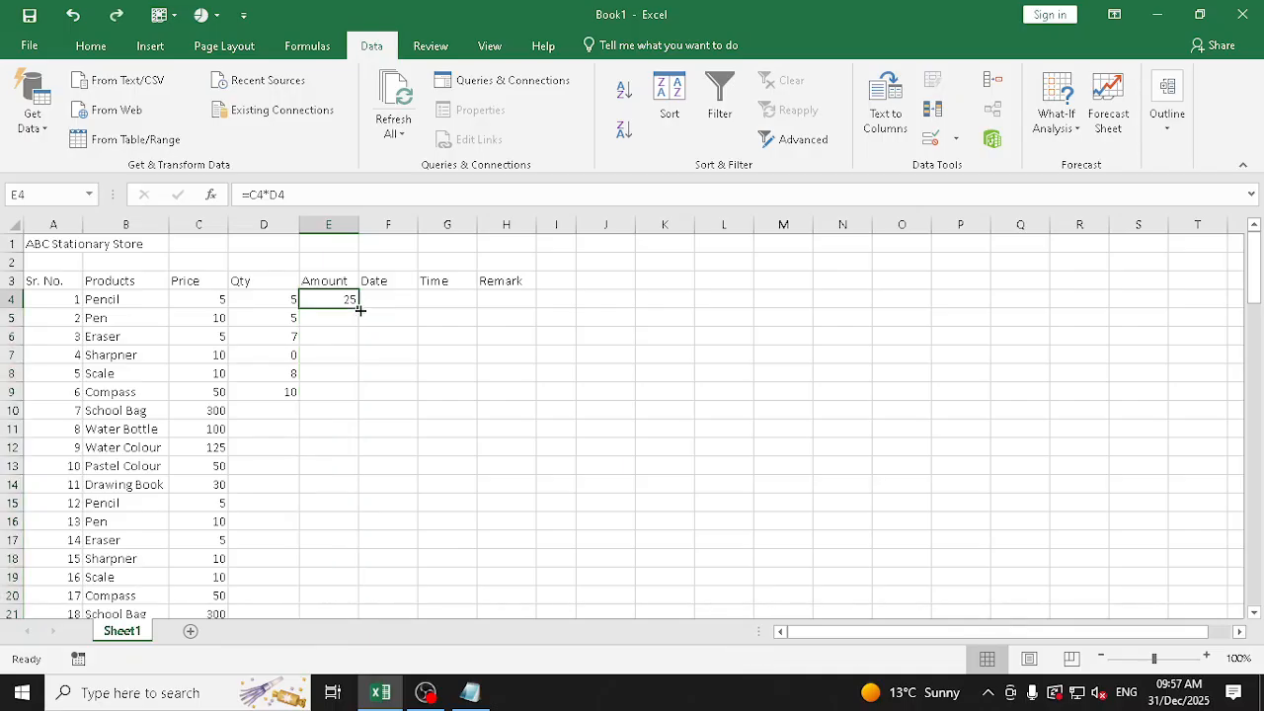
{"action": "double_click", "coordinate": [359, 310]}
{"action": "scroll", "coordinate": [338, 392], "scroll_direction": "down", "scroll_amount": 10}
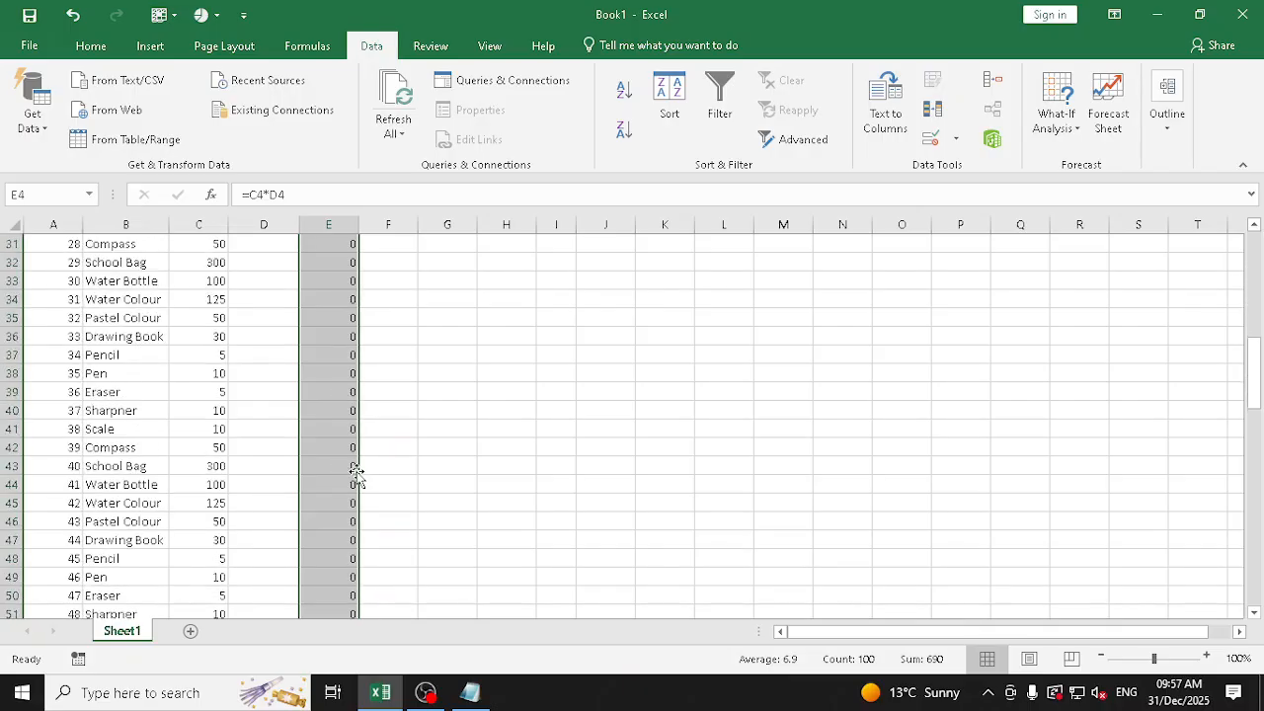
{"action": "scroll", "coordinate": [357, 475], "scroll_direction": "down", "scroll_amount": 20}
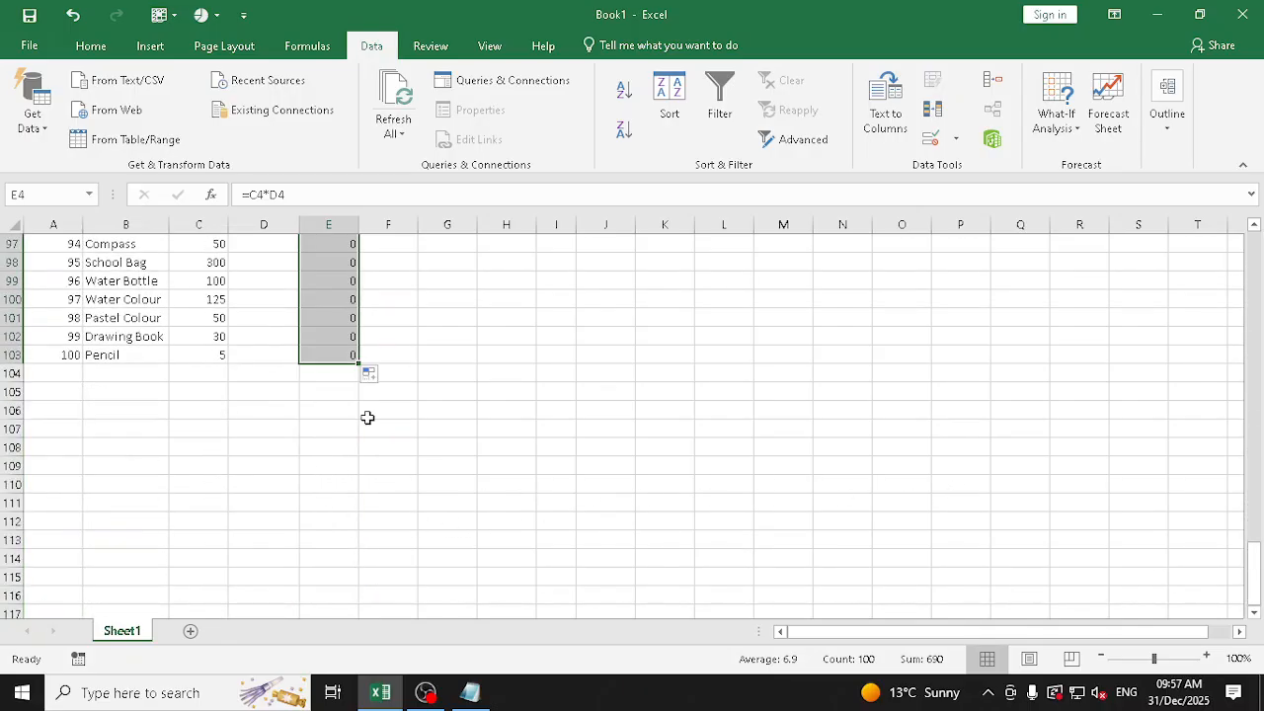
{"action": "scroll", "coordinate": [368, 418], "scroll_direction": "up", "scroll_amount": 20}
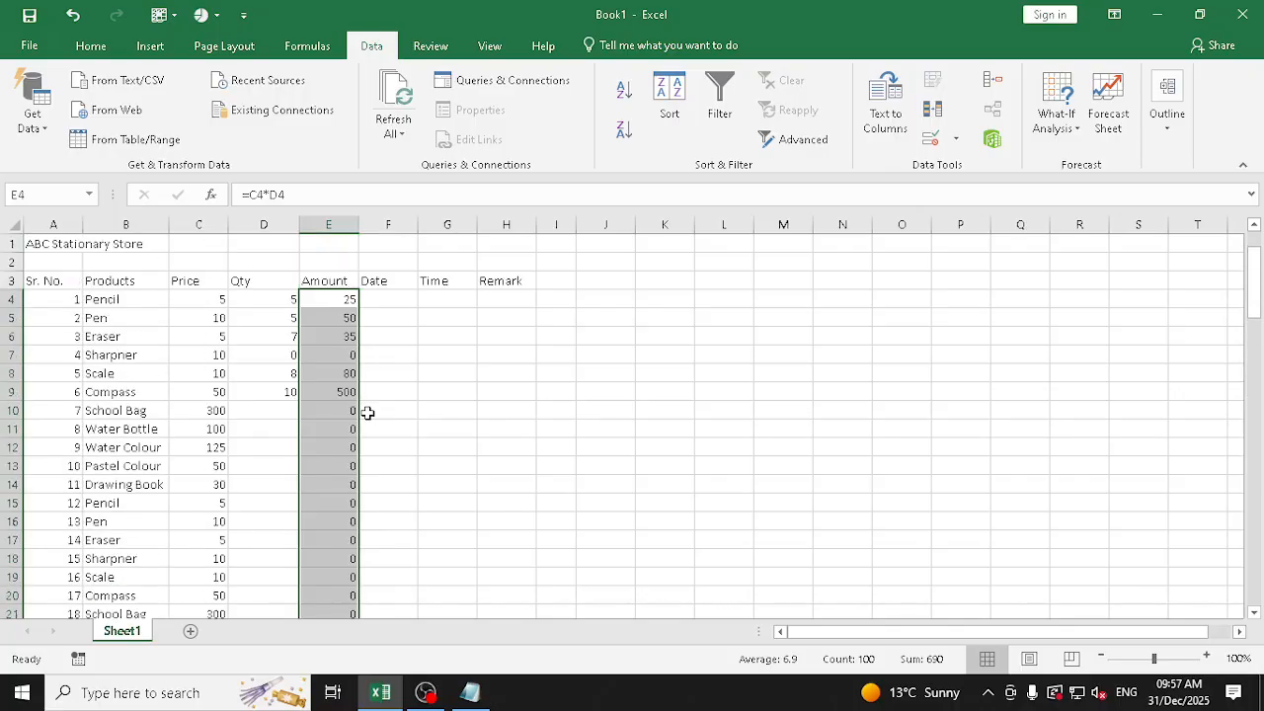
Enter the quantities 8, 2, 32 and 10 in D10 to D13, and 4 in D15
{"action": "left_click", "coordinate": [271, 410]}
{"action": "type", "text": "8"}
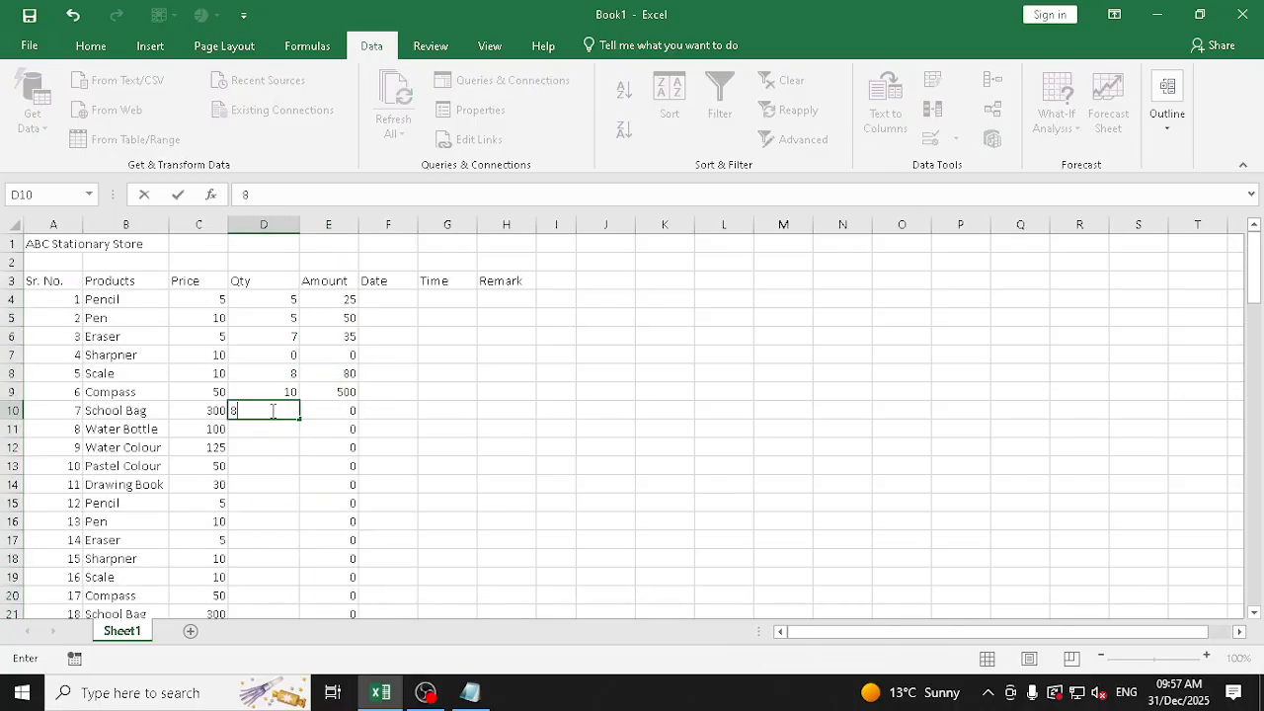
{"action": "key", "text": "Return"}
{"action": "type", "text": "2"}
{"action": "key", "text": "Return"}
{"action": "type", "text": "32"}
{"action": "key", "text": "Return"}
{"action": "type", "text": "10"}
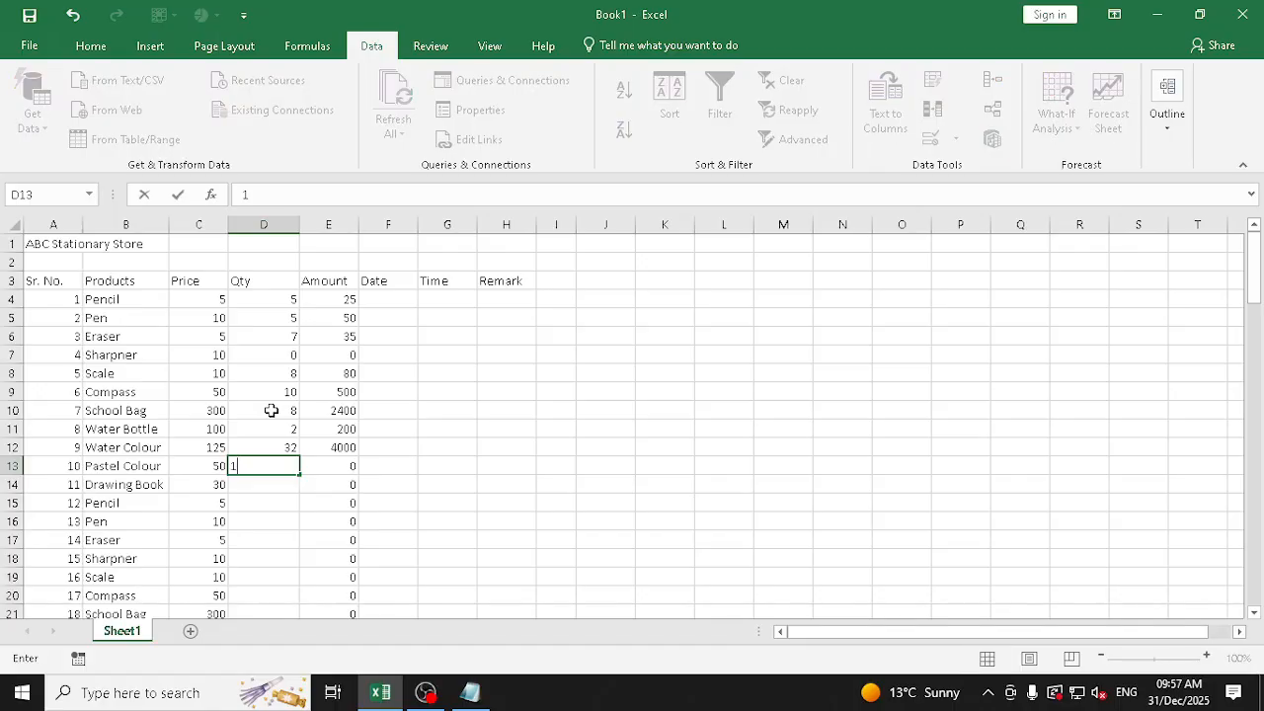
{"action": "key", "text": "Return"}
Enter the quantity 52 in D14 and the quantities 20, 3, 2, 1, 2 and 5 in D16 to D21
{"action": "key", "text": "Return"}
{"action": "type", "text": "4"}
{"action": "key", "text": "Return"}
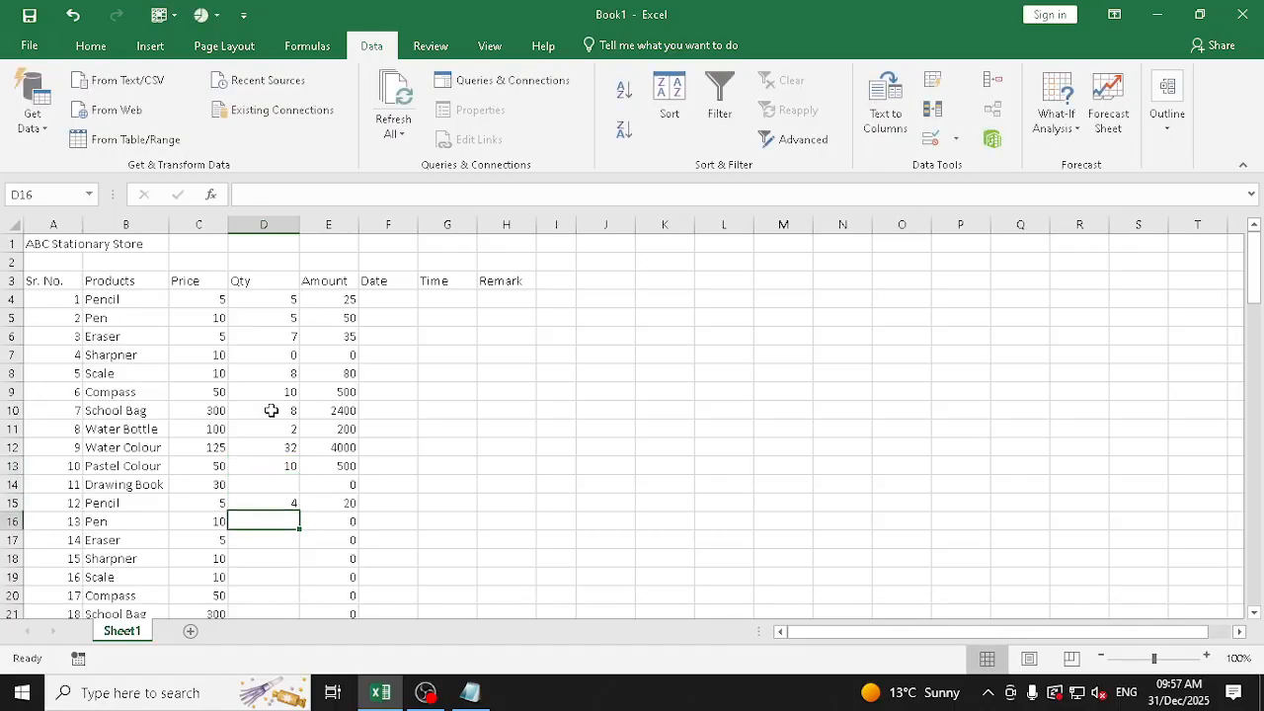
{"action": "key", "text": "Up"}
{"action": "key", "text": "Up"}
{"action": "type", "text": "52"}
{"action": "key", "text": "Return"}
{"action": "key", "text": "Return"}
{"action": "type", "text": "20"}
{"action": "key", "text": "Return"}
{"action": "type", "text": "3"}
{"action": "key", "text": "Return"}
{"action": "type", "text": "2"}
{"action": "key", "text": "Return"}
{"action": "type", "text": "1"}
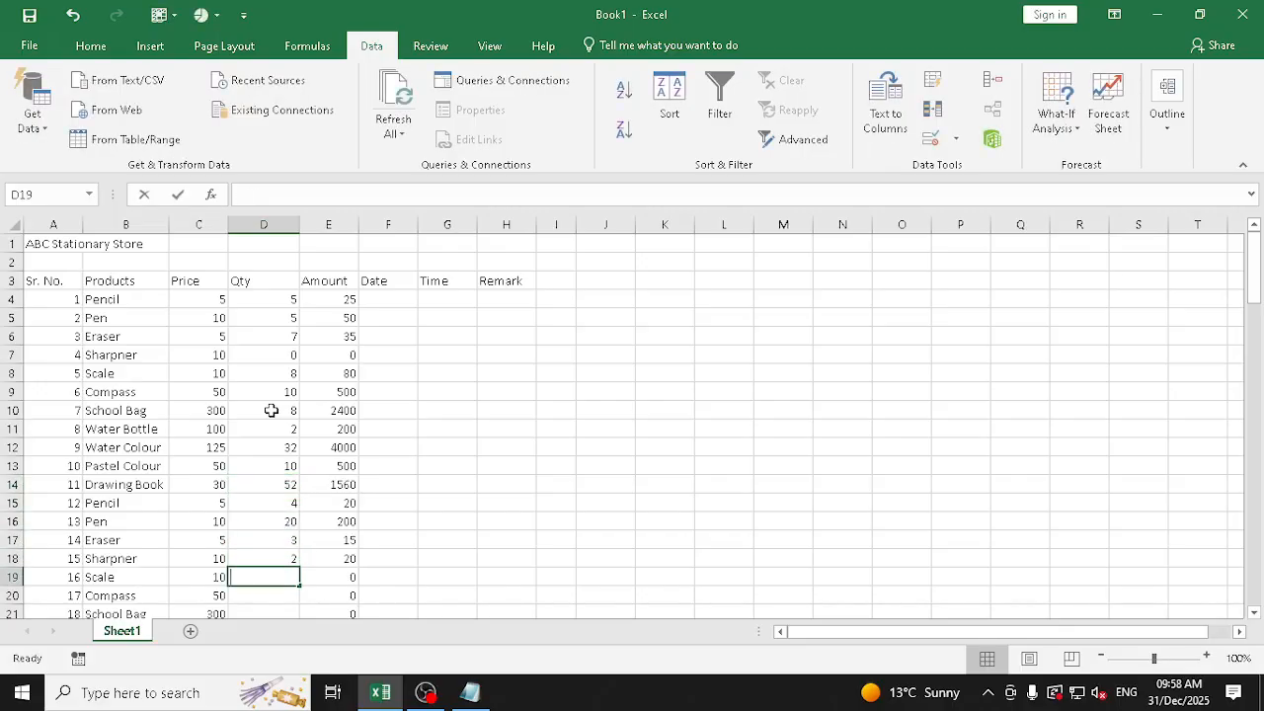
{"action": "key", "text": "Return"}
{"action": "type", "text": "2"}
{"action": "key", "text": "Return"}
{"action": "type", "text": "5"}
{"action": "key", "text": "Return"}
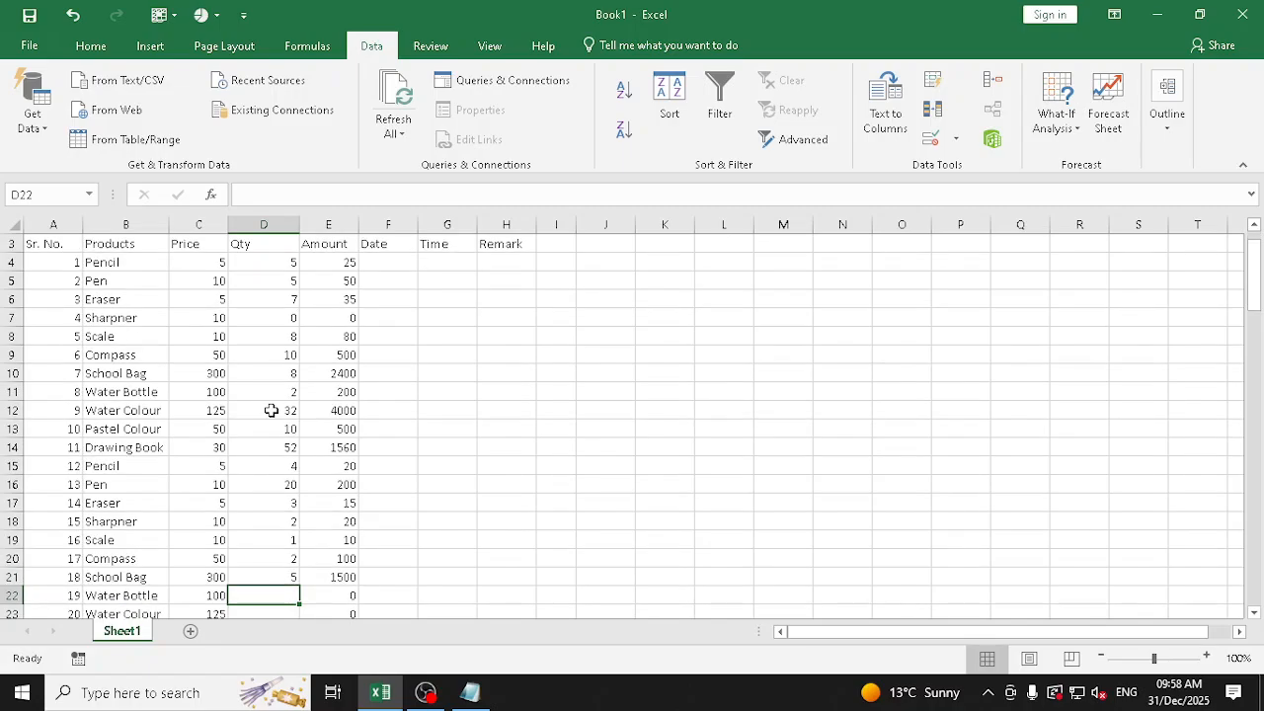
Widen the Date column F slightly
{"action": "scroll", "coordinate": [405, 335], "scroll_direction": "up", "scroll_amount": 1}
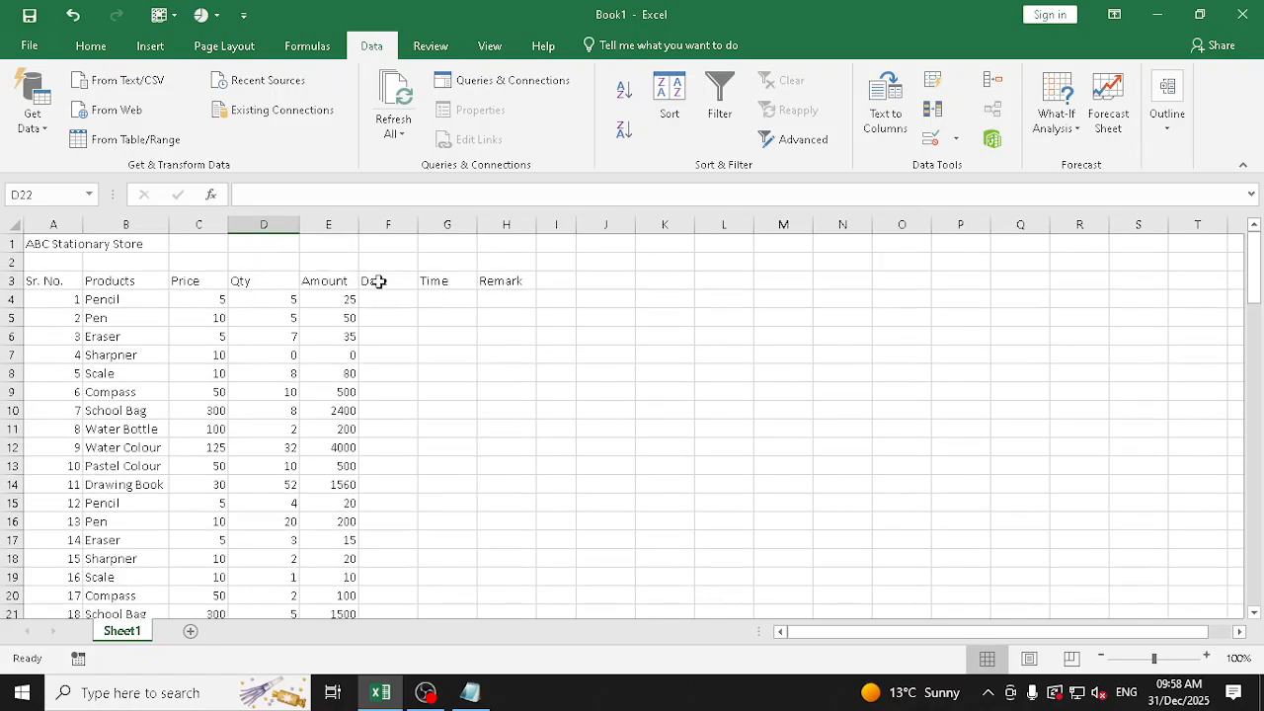
{"action": "left_click_drag", "start_coordinate": [418, 225], "coordinate": [427, 225]}
Try the date 14-Dec-2025 for the first Pencil row in F4, and discard the entry
{"action": "left_click", "coordinate": [392, 300]}
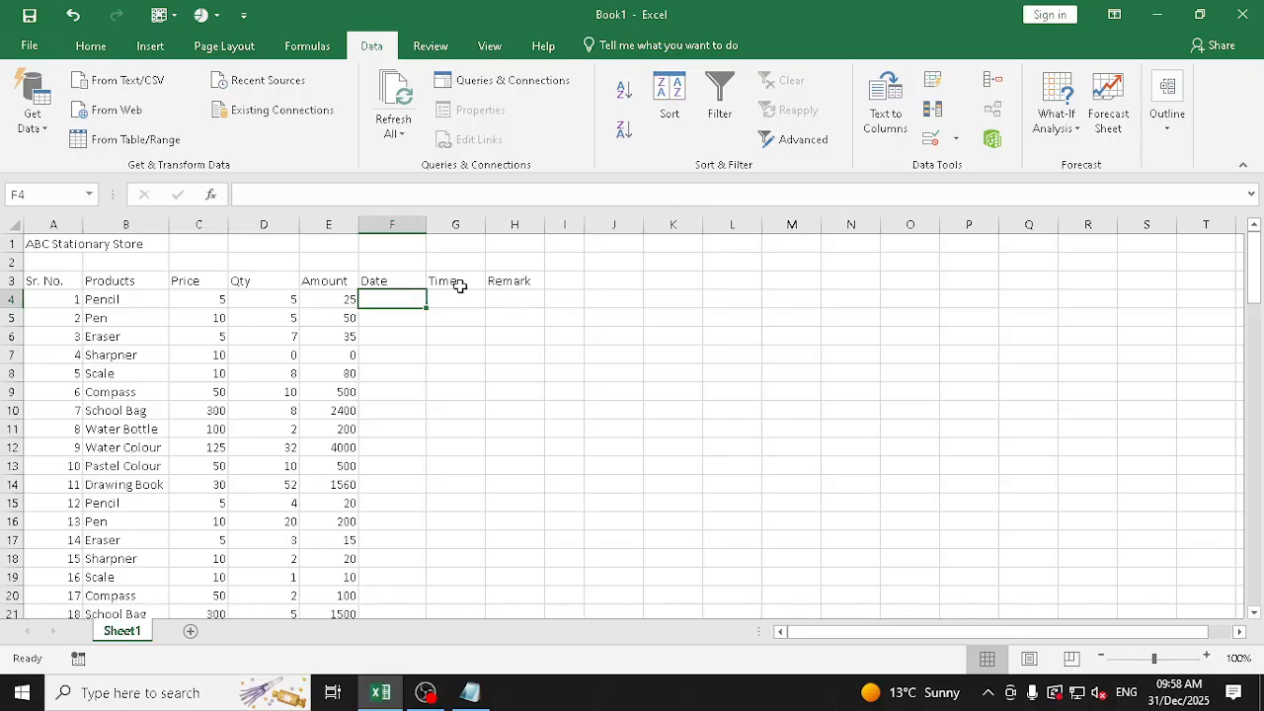
{"action": "type", "text": "14"}
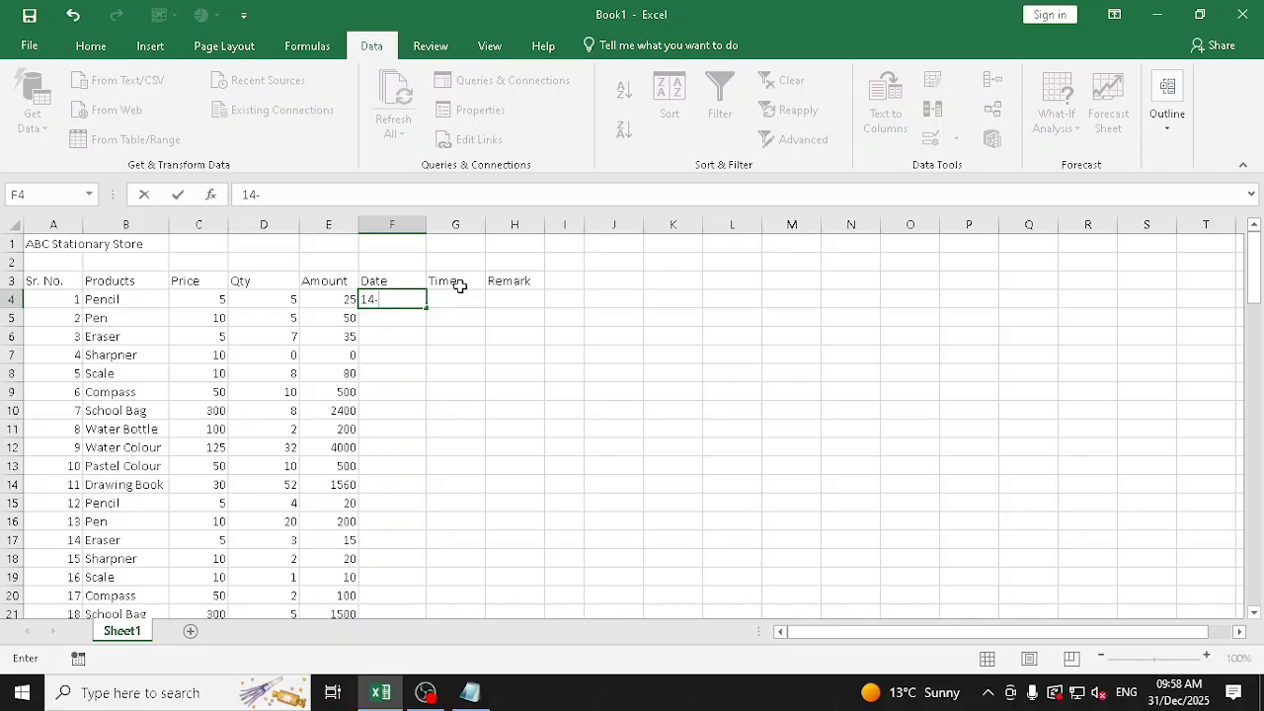
{"action": "type", "text": "-Dec-2025"}
{"action": "key", "text": "Escape"}
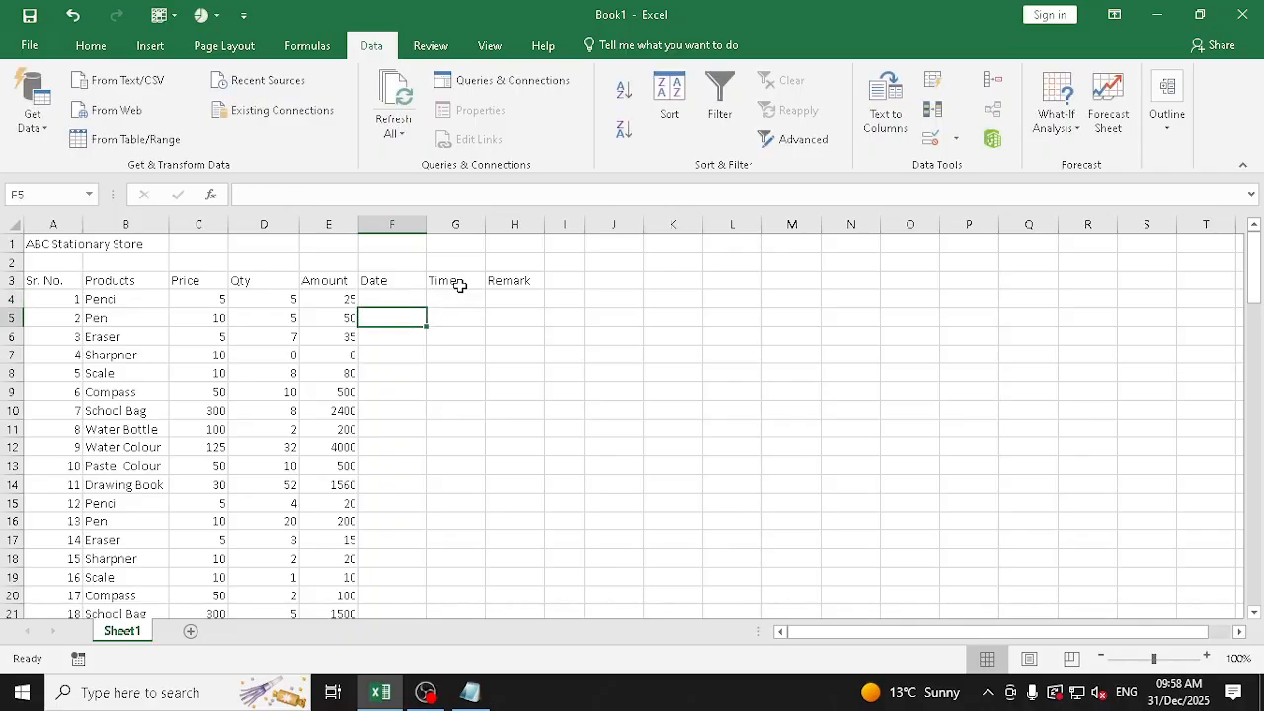
Write the date formats dd-mm-yy in I4 and mm-dd-yy in I5 as examples, and remove both notes
{"action": "key", "text": "Right"}
{"action": "key", "text": "Right"}
{"action": "key", "text": "Right"}
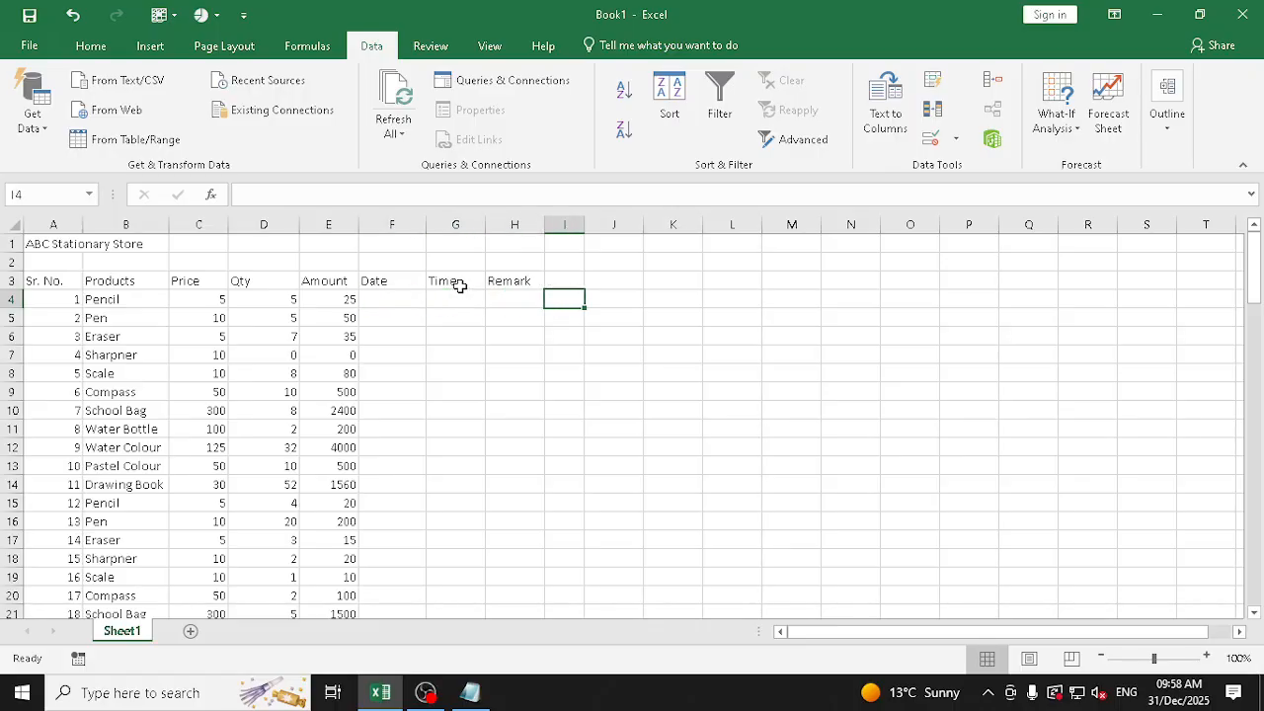
{"action": "type", "text": "dd-mm"}
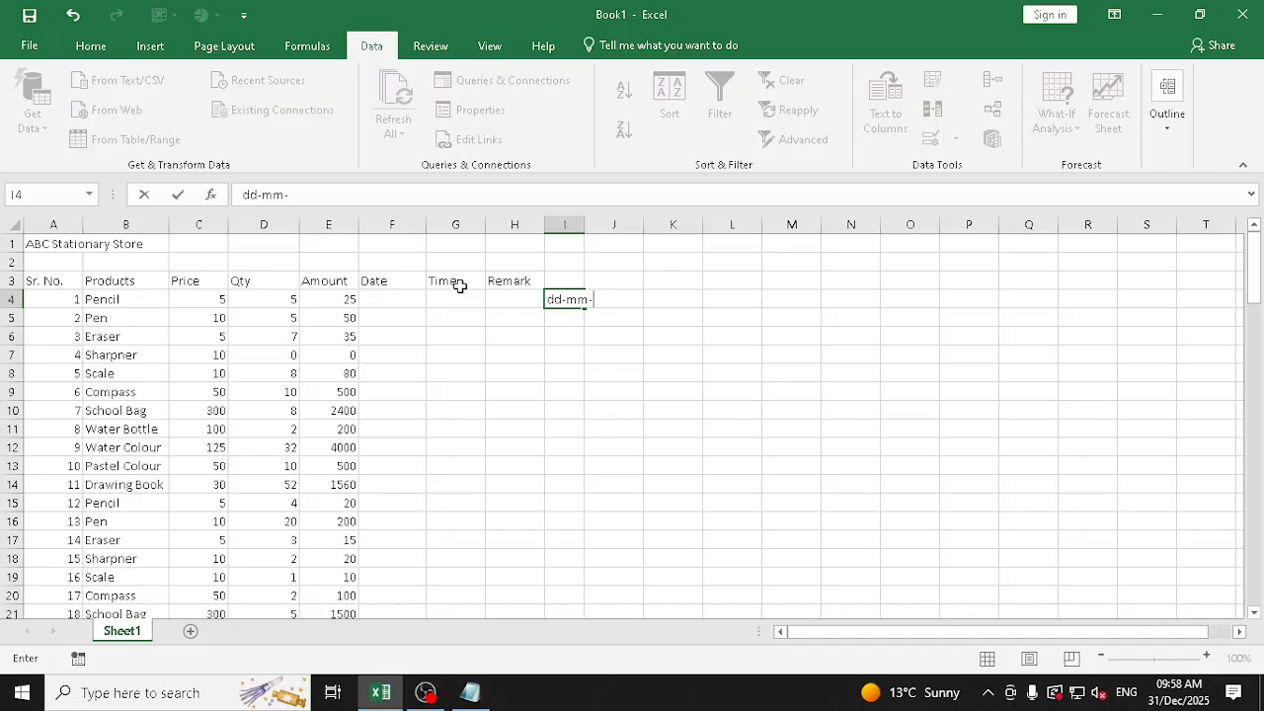
{"action": "type", "text": "-yy"}
{"action": "key", "text": "Return"}
{"action": "key", "text": "Right"}
{"action": "key", "text": "Right"}
{"action": "key", "text": "Right"}
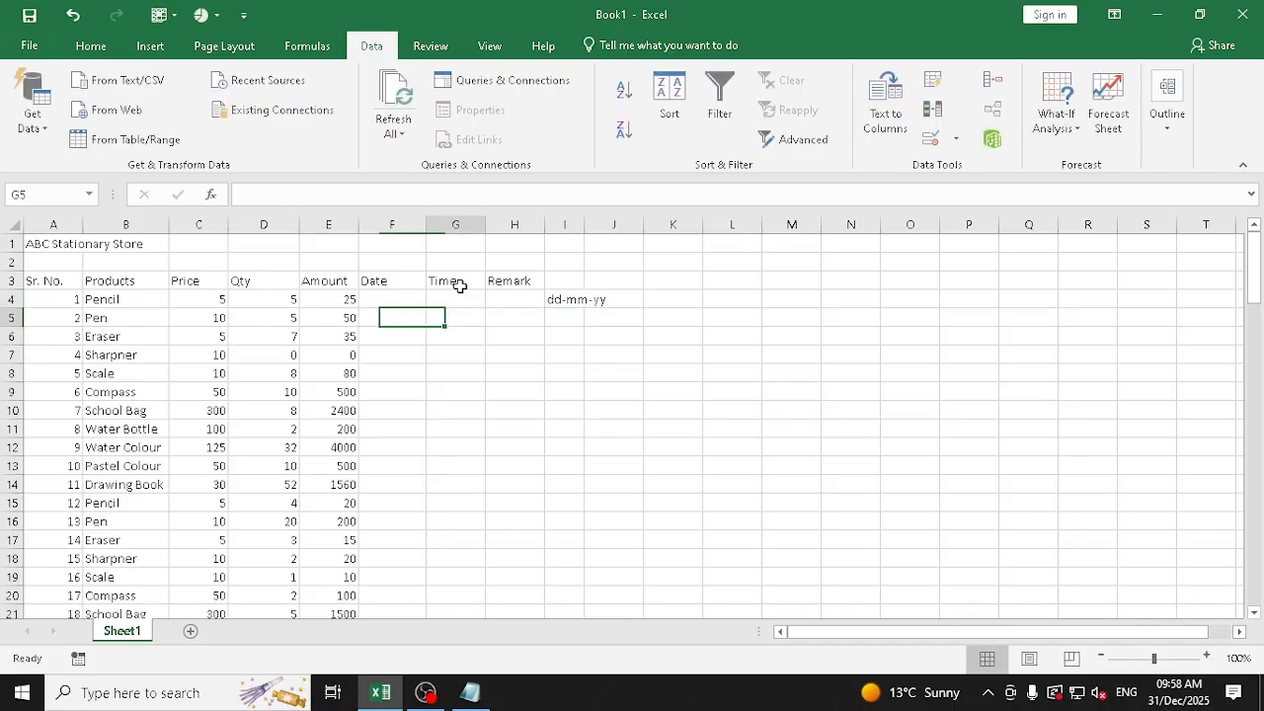
{"action": "type", "text": "mm-d"}
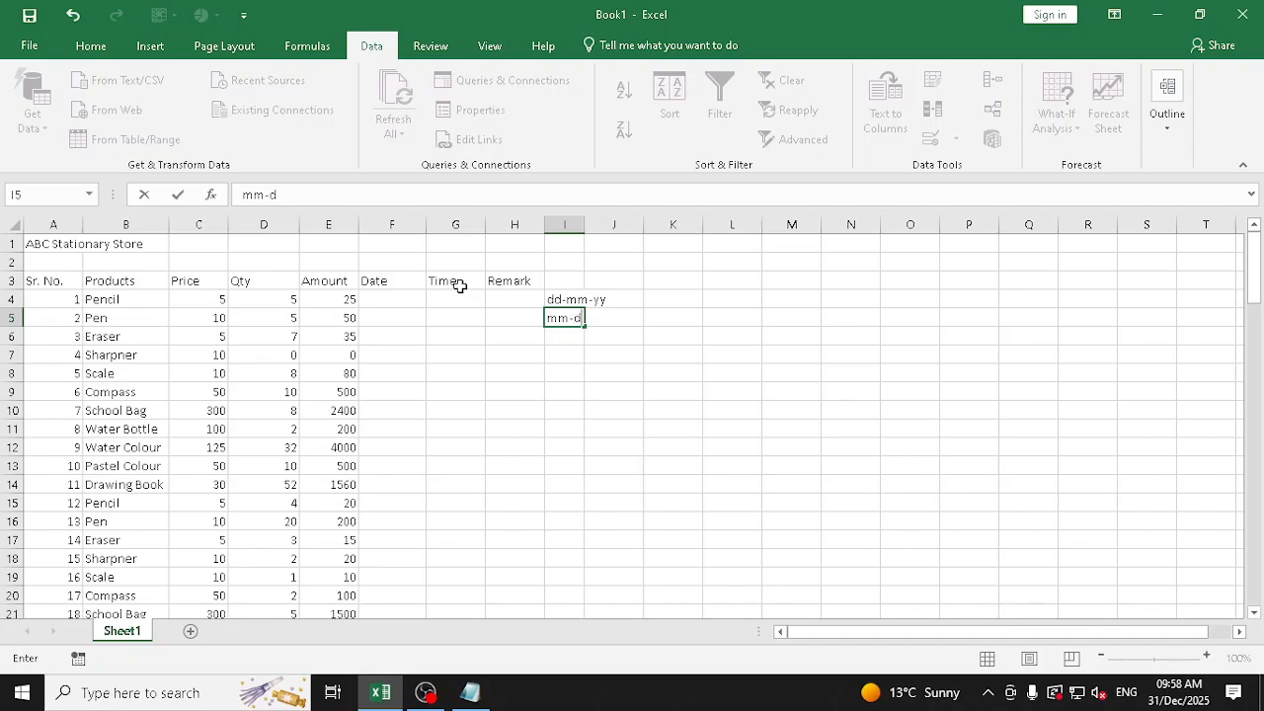
{"action": "type", "text": "d-yy"}
{"action": "key", "text": "Escape"}
{"action": "key", "text": "Up"}
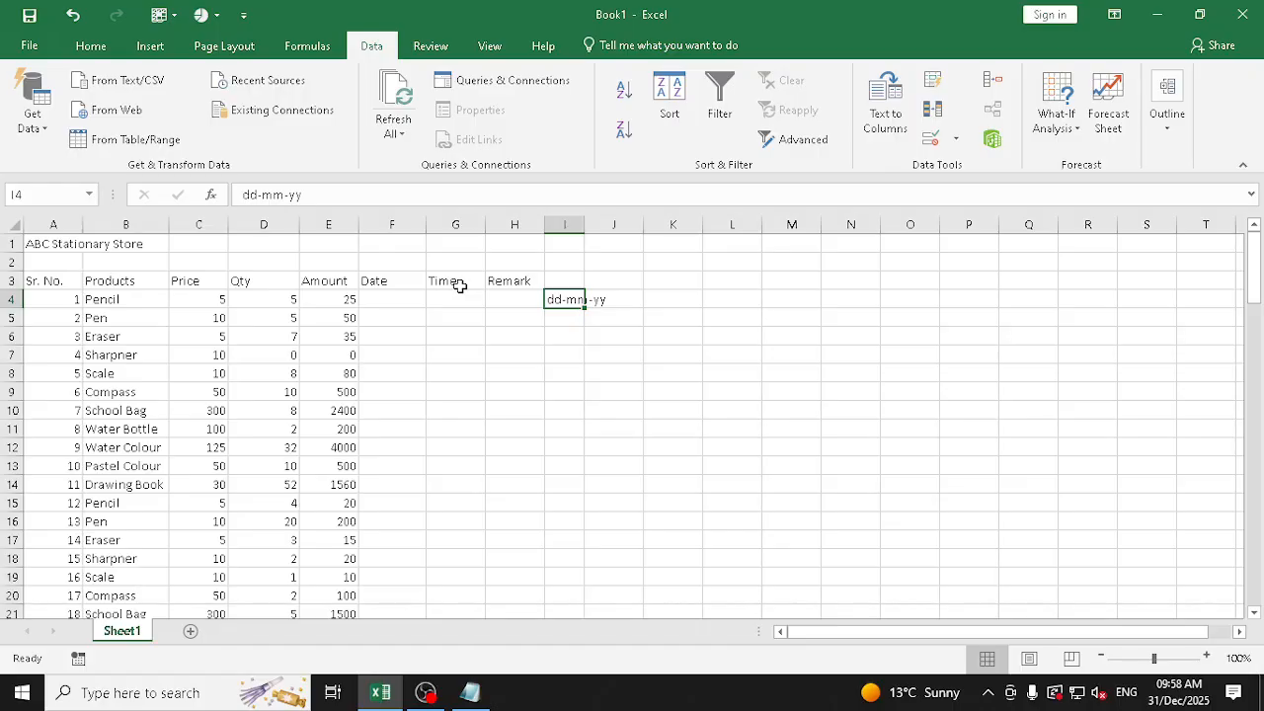
{"action": "key", "text": "Delete"}
Enter the date 15-Dec-2025 in the Date column for the first two rows, F4 and F5
{"action": "key", "text": "Left"}
{"action": "key", "text": "Left"}
{"action": "key", "text": "Left"}
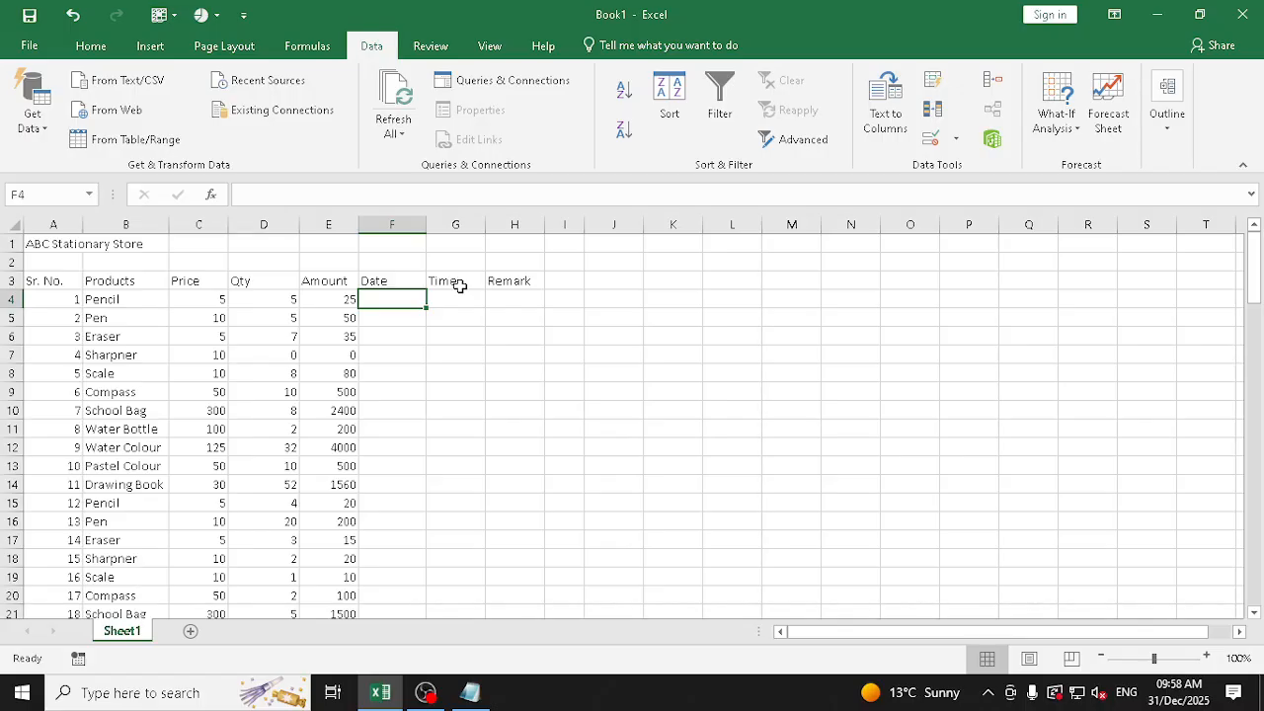
{"action": "type", "text": "15"}
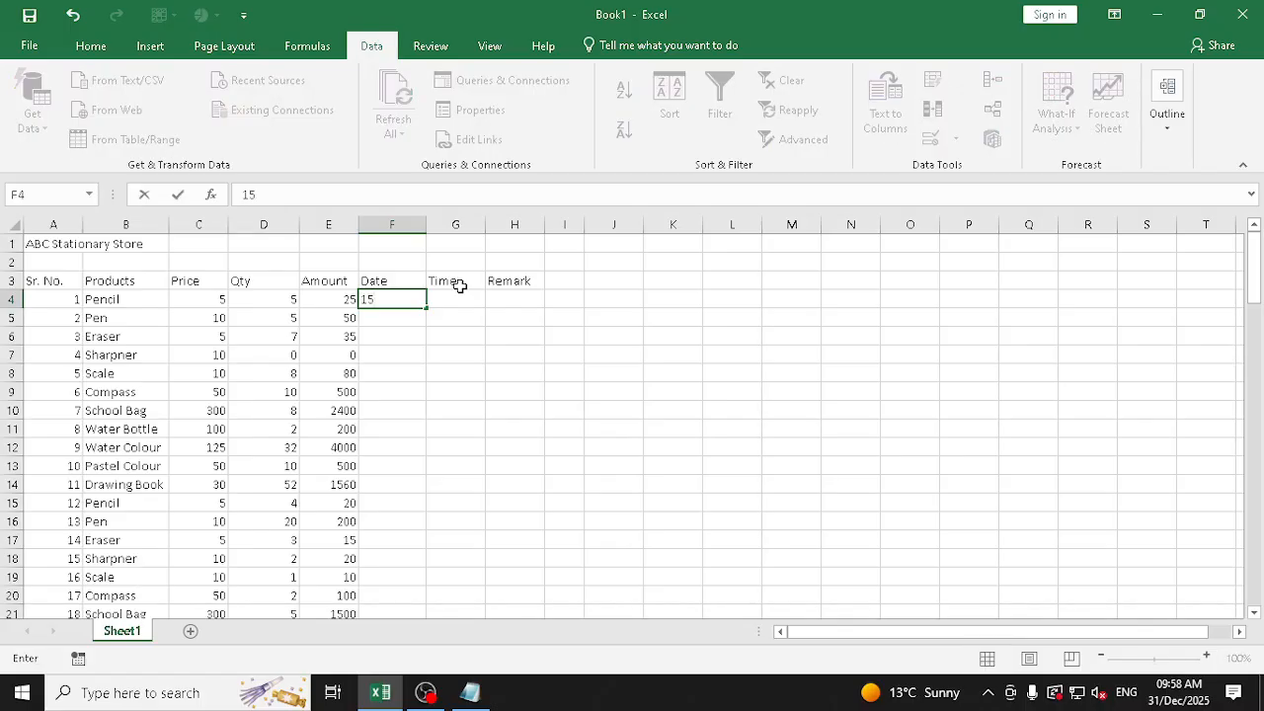
{"action": "type", "text": "-"}
{"action": "type", "text": "Dec"}
{"action": "type", "text": "025"}
{"action": "key", "text": "Return"}
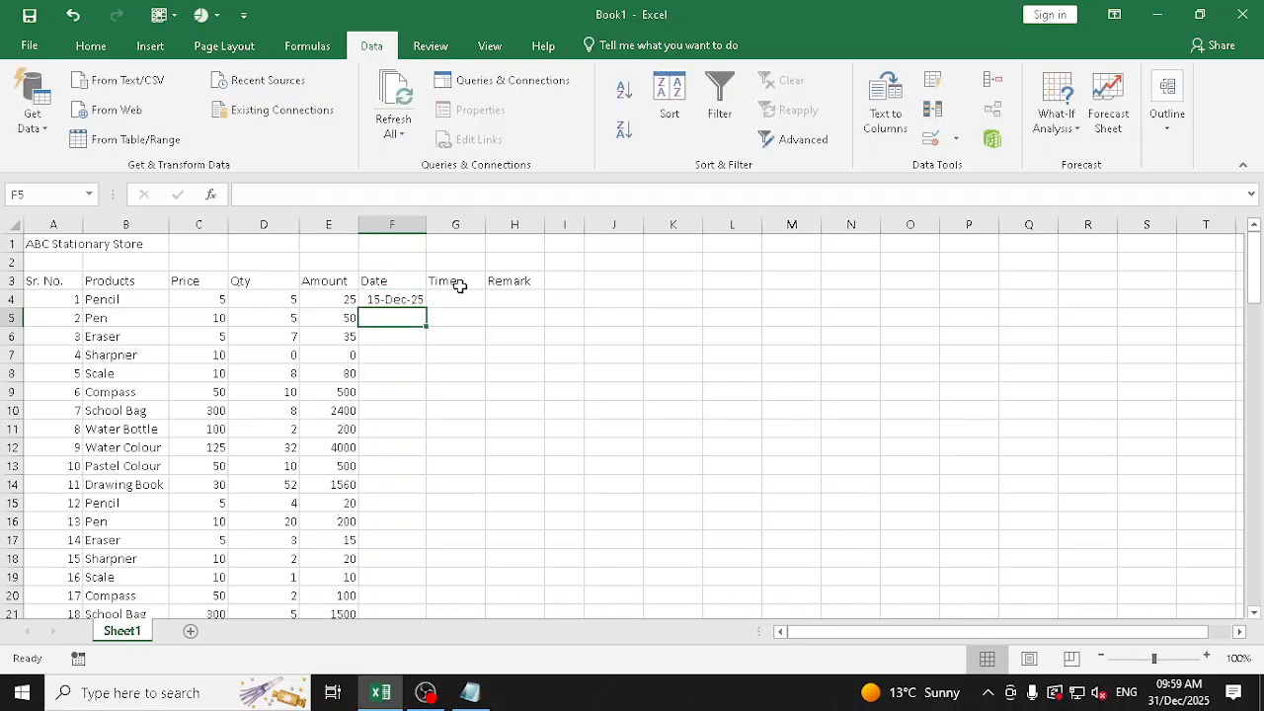
{"action": "type", "text": "15-"}
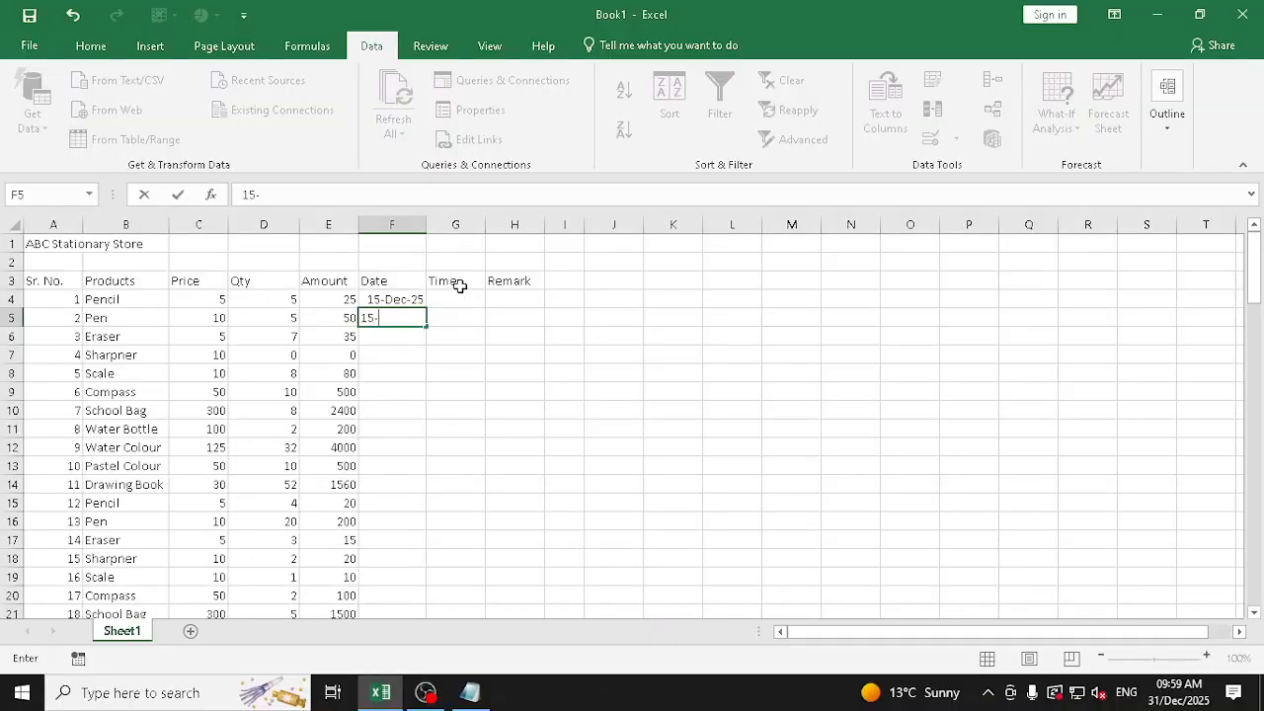
{"action": "type", "text": "dec-2025"}
{"action": "key", "text": "Return"}
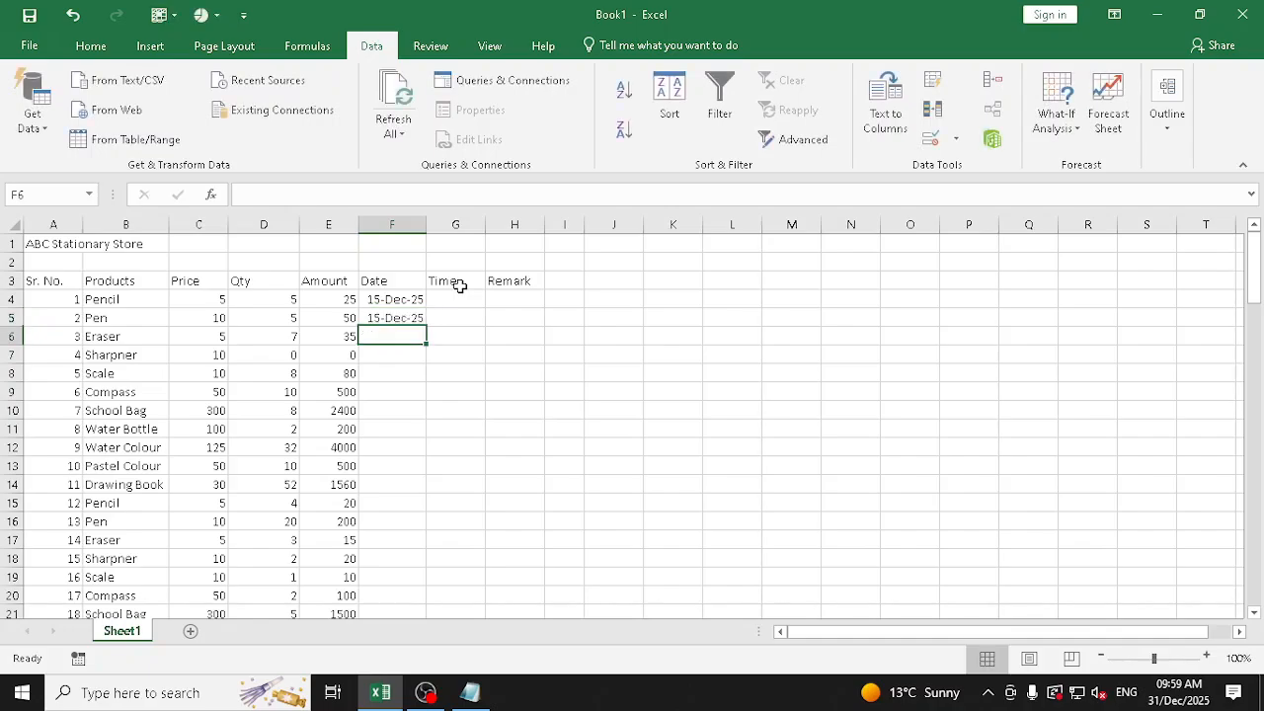
Fill the date from F4 down to F16 and apply the Fill Series option for consecutive days
{"action": "key", "text": "Up"}
{"action": "key", "text": "Up"}
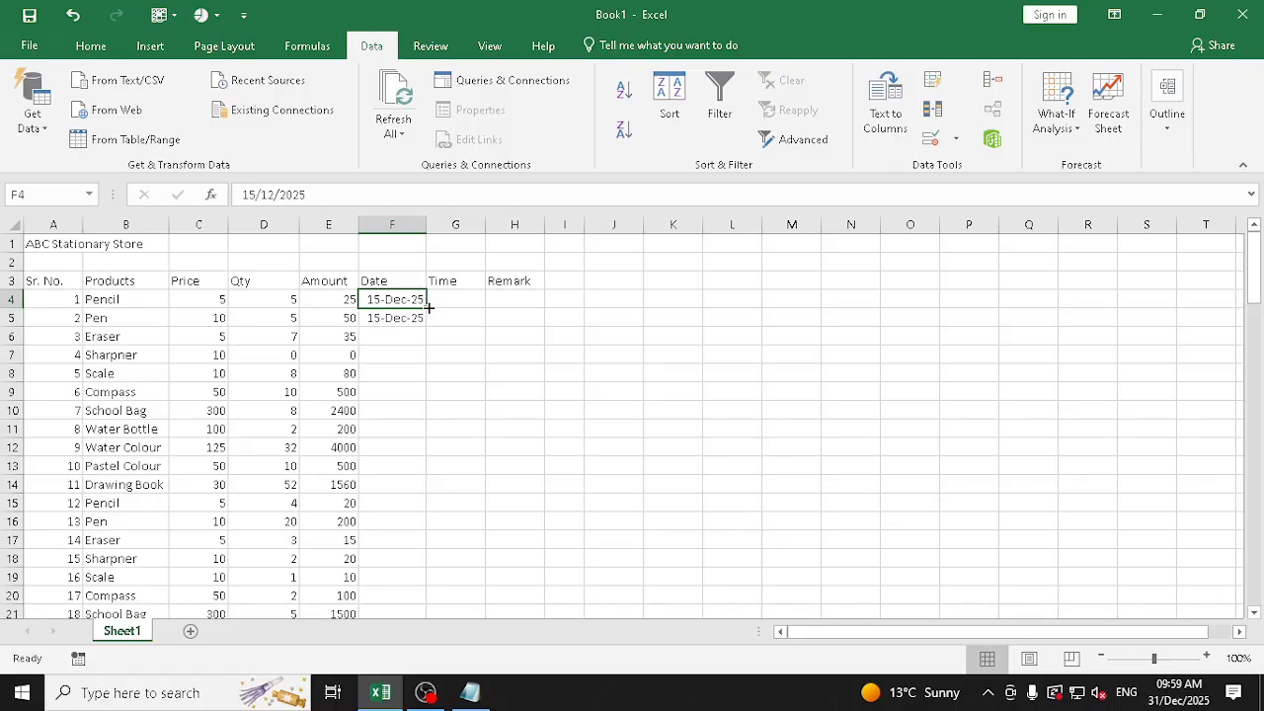
{"action": "left_click_drag", "start_coordinate": [430, 307], "coordinate": [452, 515]}
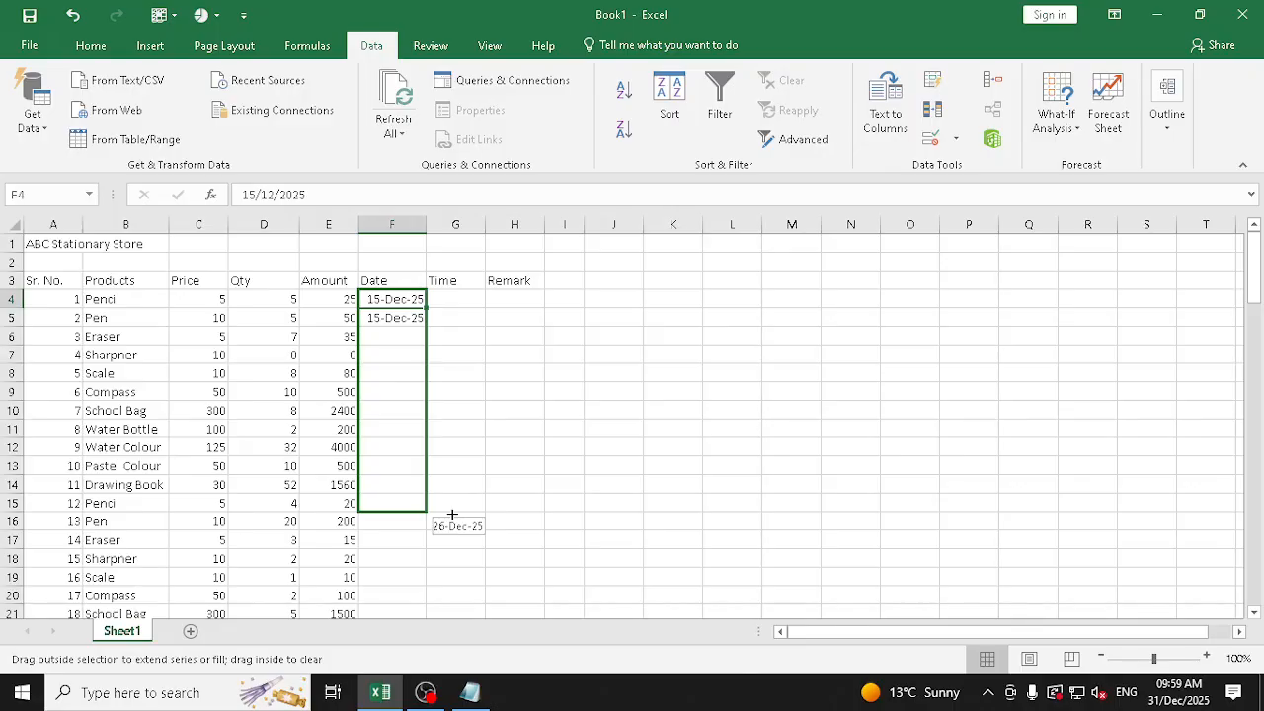
{"action": "mouse_move", "coordinate": [452, 515]}
{"action": "left_mouse_down"}
{"action": "mouse_move", "coordinate": [446, 317]}
{"action": "mouse_move", "coordinate": [452, 524]}
{"action": "left_mouse_up"}
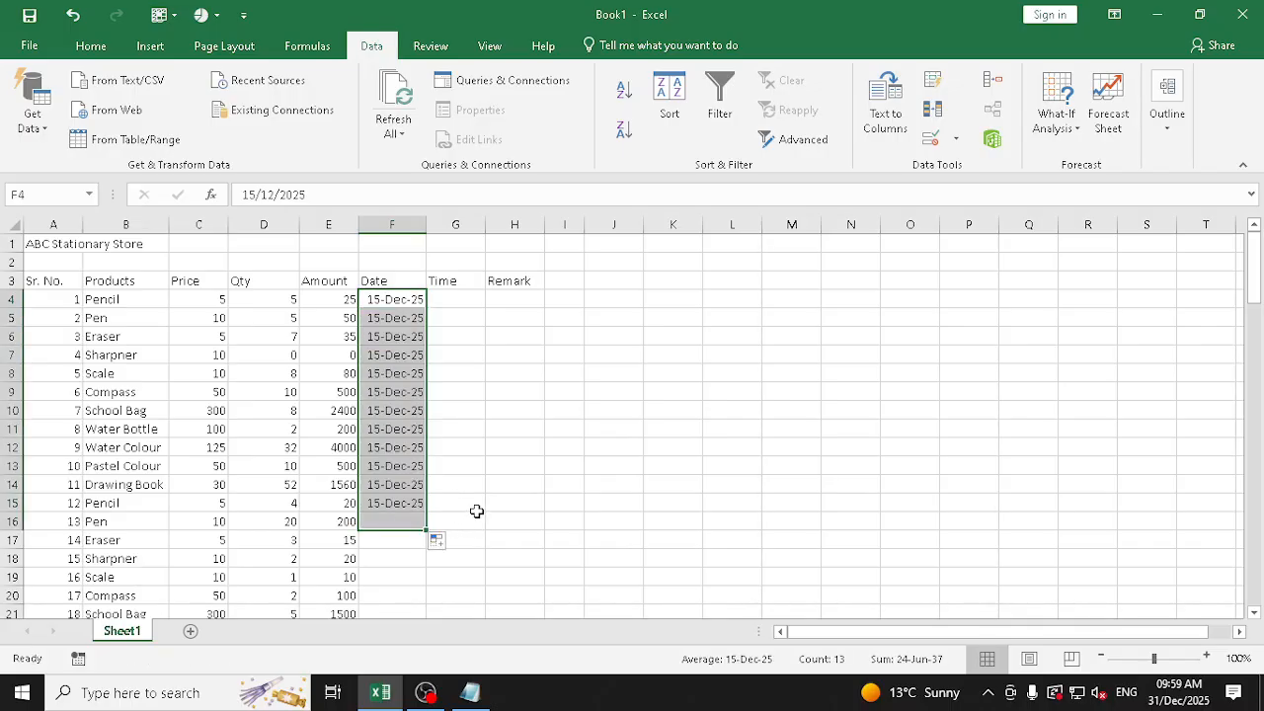
{"action": "left_click", "coordinate": [440, 549]}
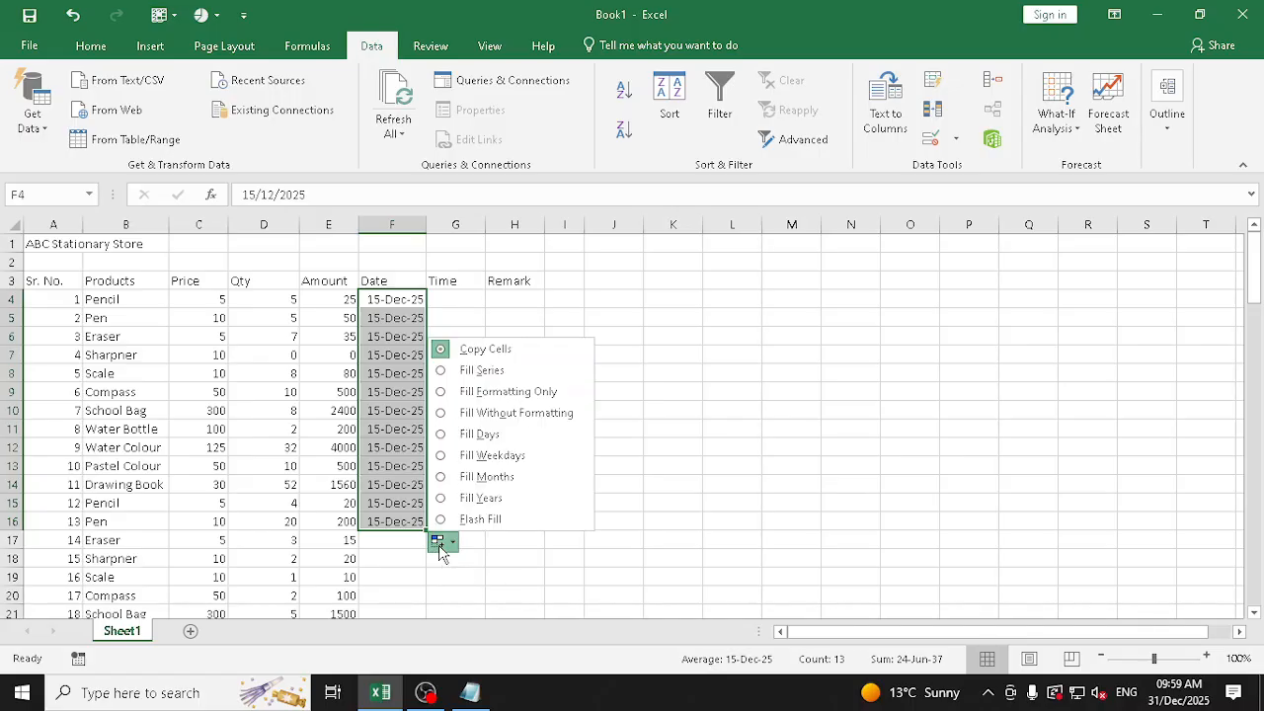
{"action": "left_click", "coordinate": [481, 370]}
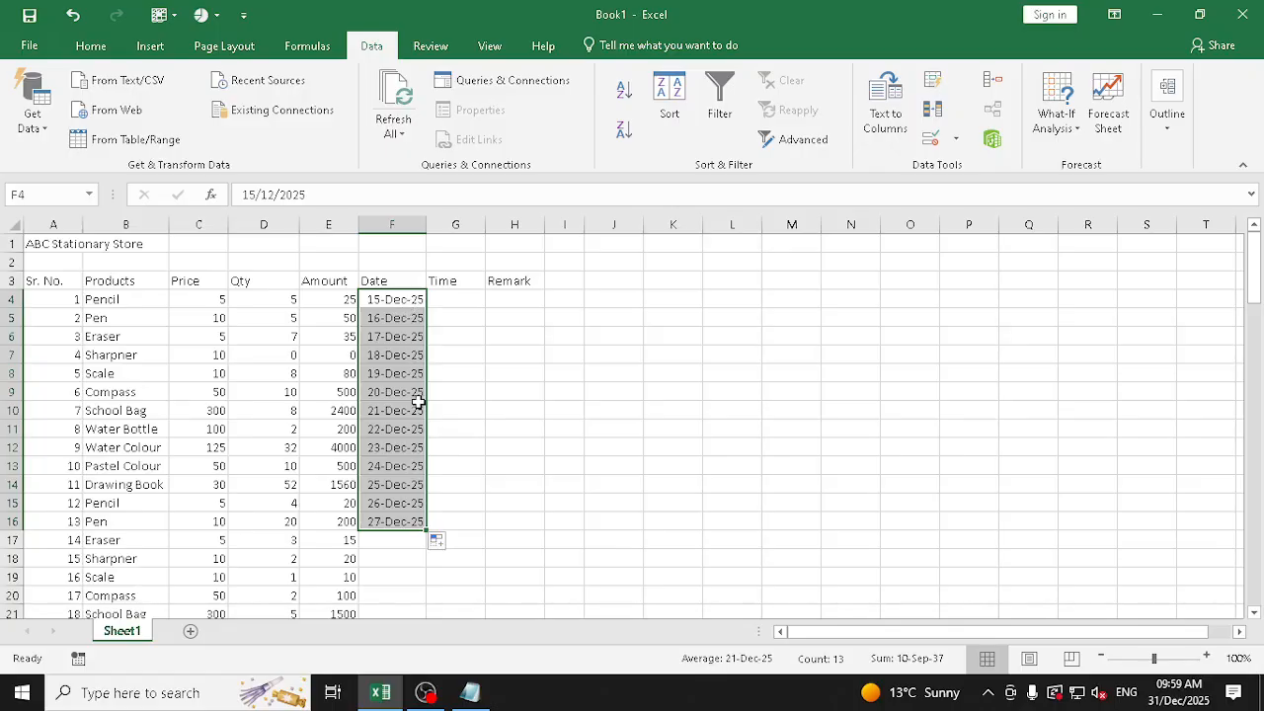
Change the fill option for the dates in F4:F16 to Fill Days and finally to Fill Weekdays
{"action": "left_click", "coordinate": [441, 546]}
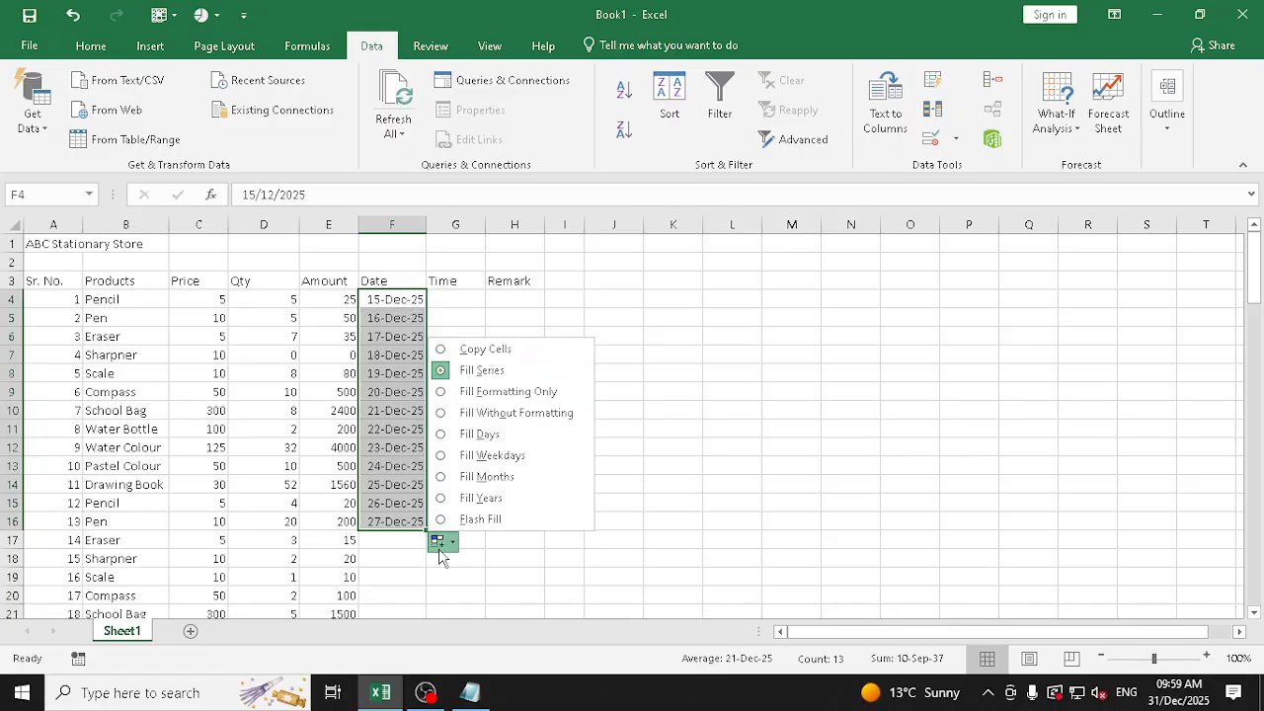
{"action": "left_click", "coordinate": [510, 437]}
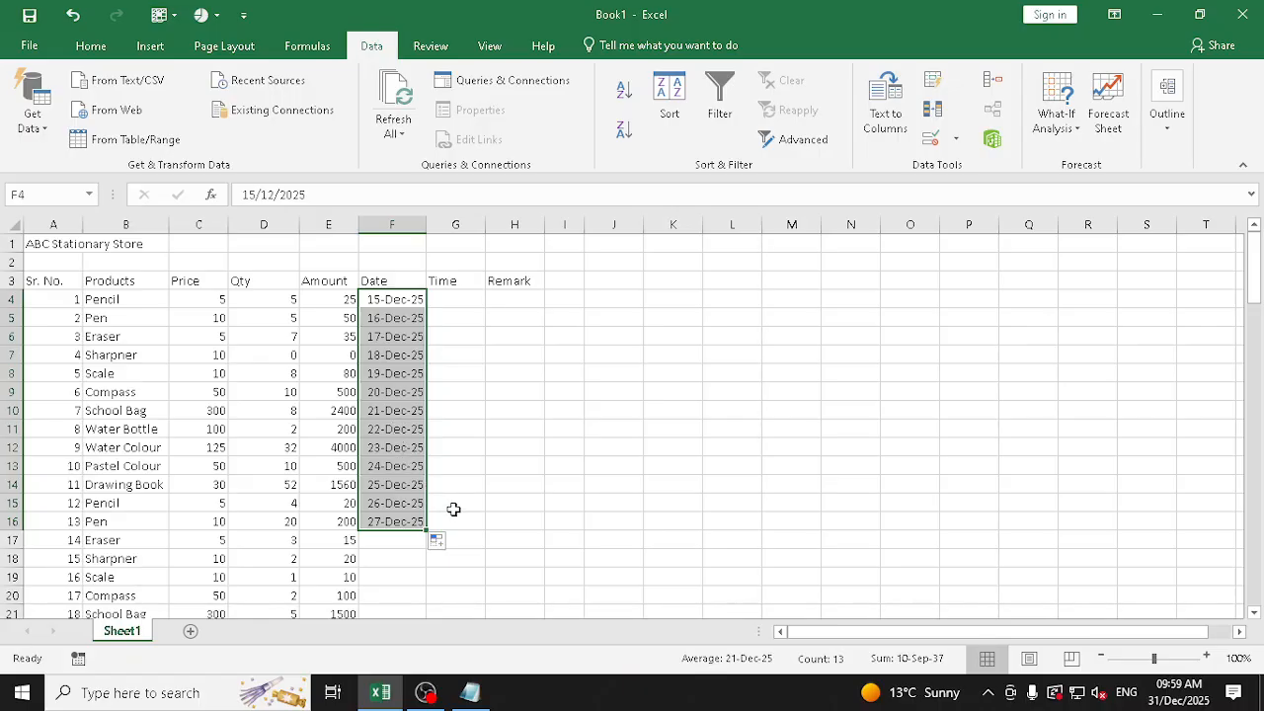
{"action": "left_click", "coordinate": [437, 541]}
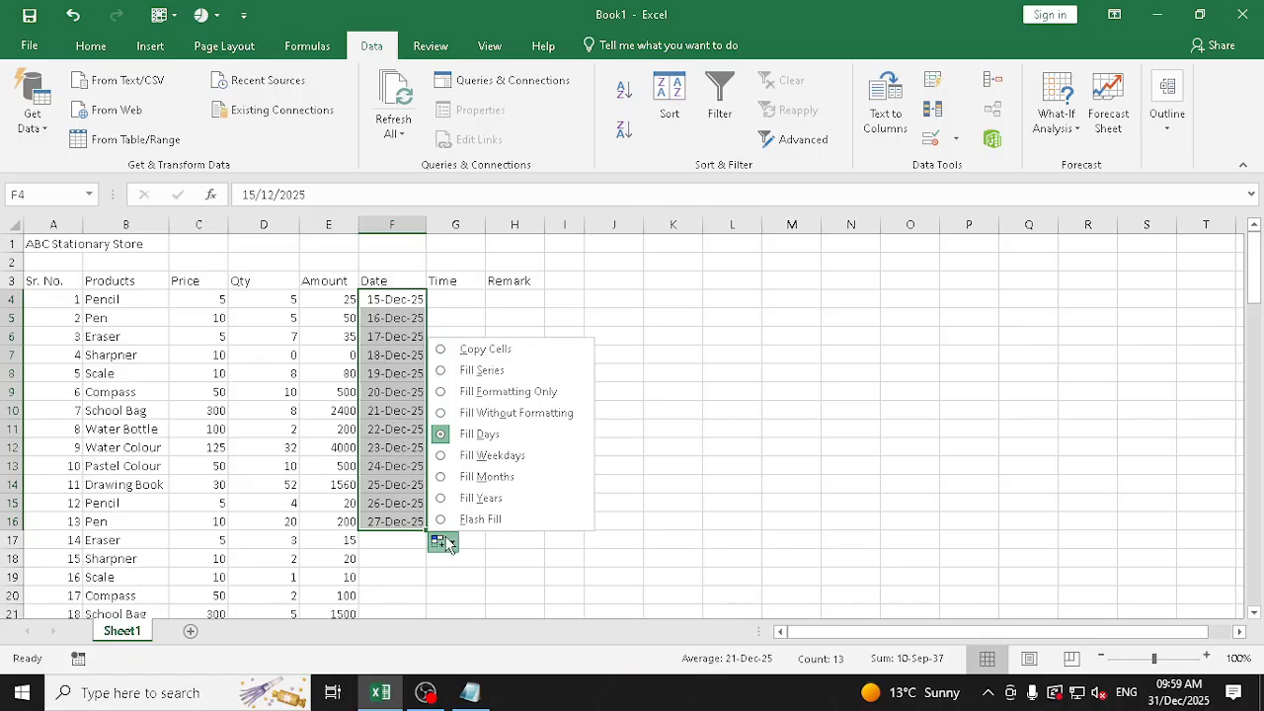
{"action": "left_click", "coordinate": [491, 455]}
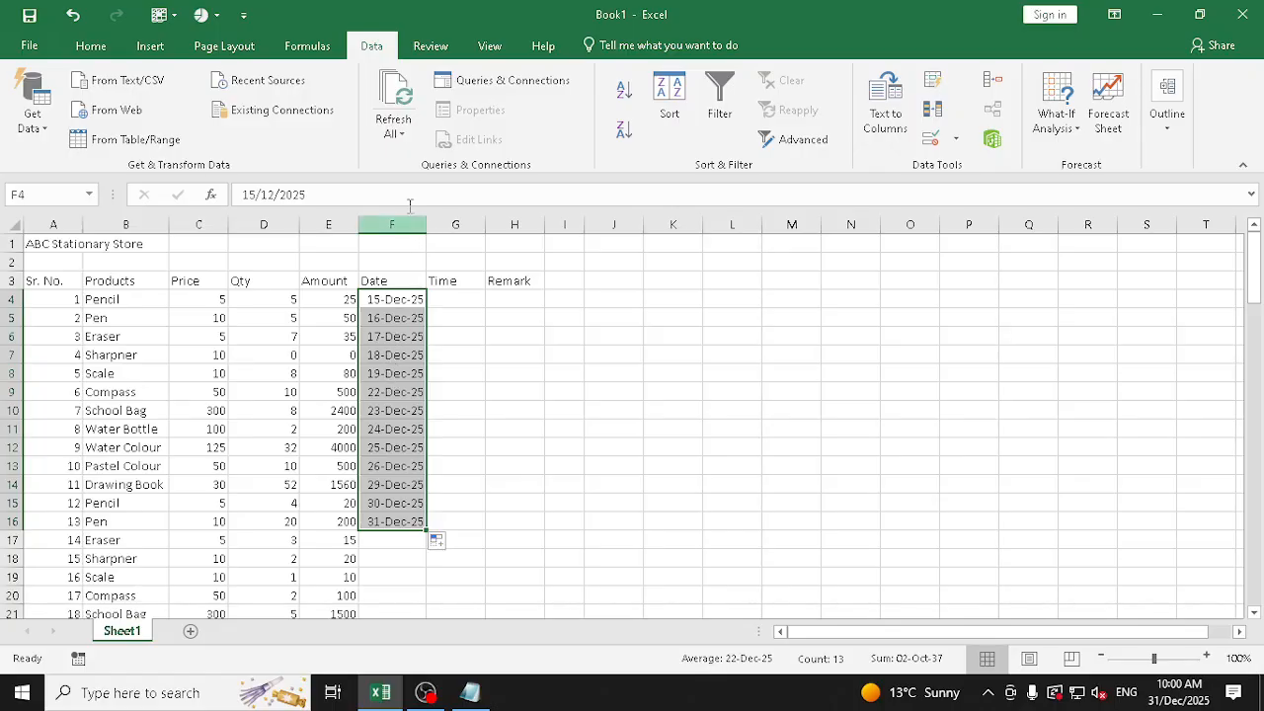
Examine the number formats offered for F4:F16, including the Date and Custom categories in Format Cells, without applying any
{"action": "left_click", "coordinate": [91, 45]}
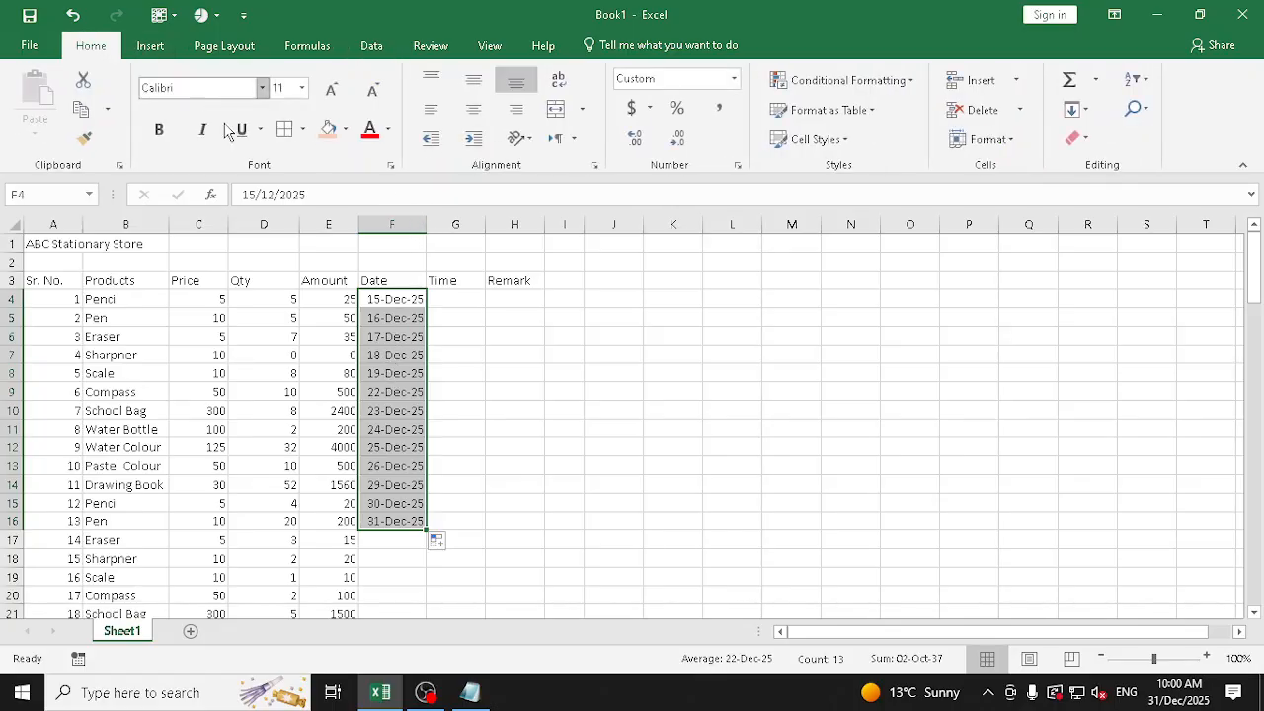
{"action": "left_click", "coordinate": [734, 79]}
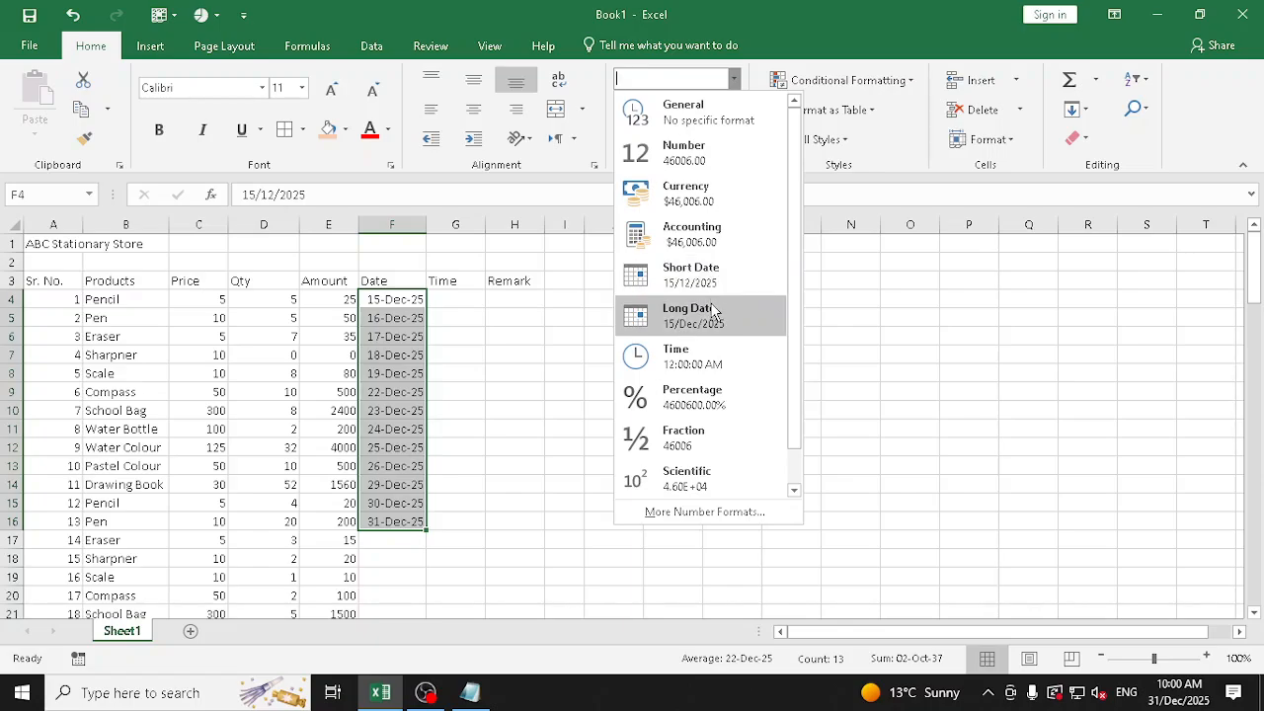
{"action": "left_click", "coordinate": [742, 530]}
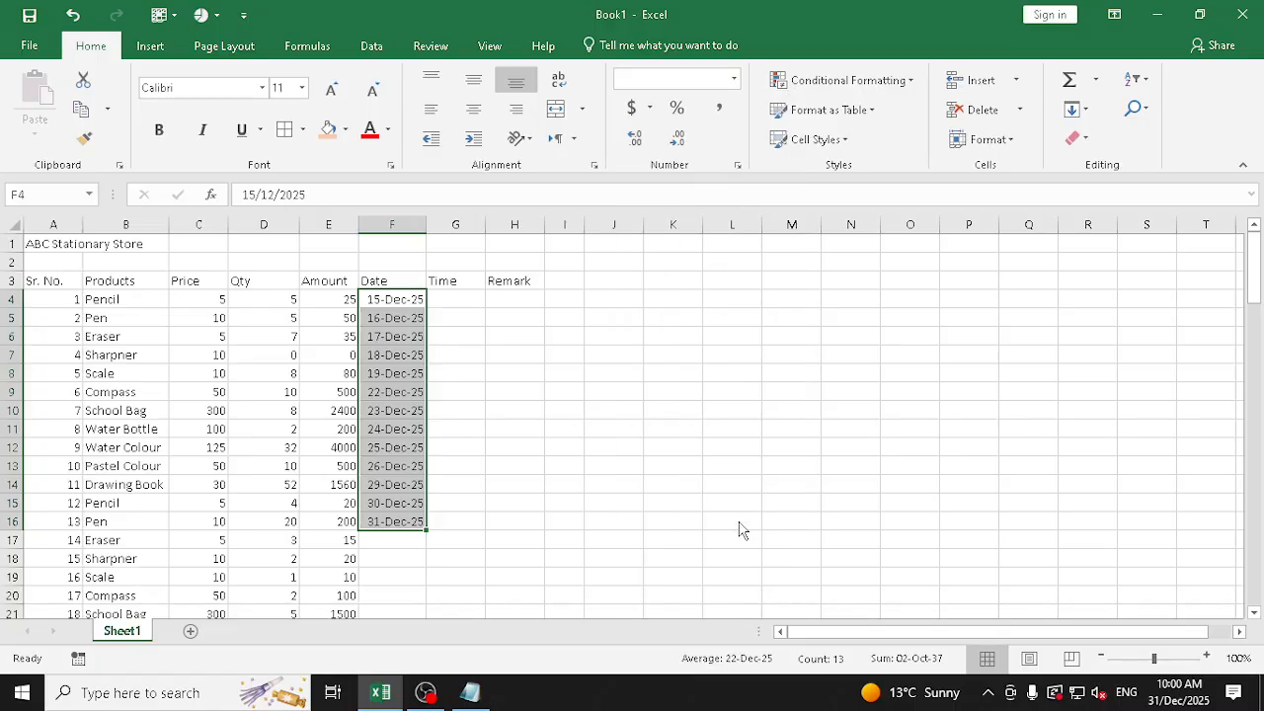
{"action": "key", "text": "ctrl+1"}
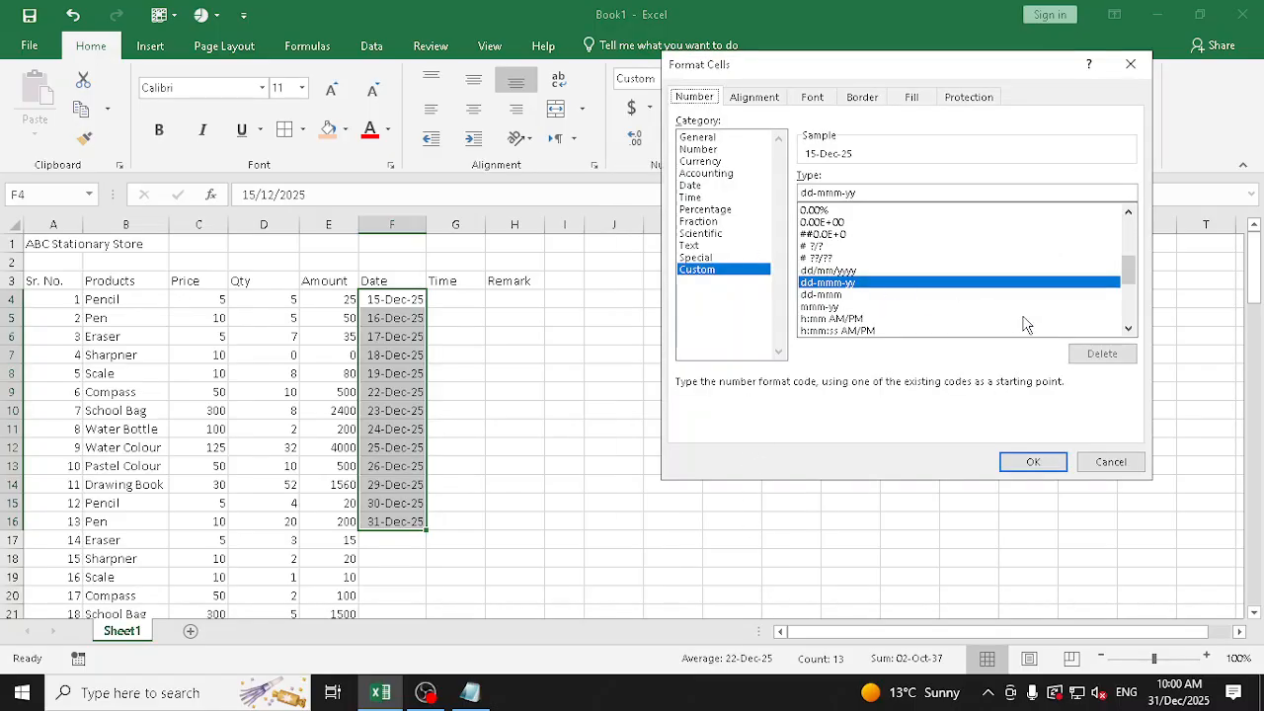
{"action": "left_click", "coordinate": [1128, 328]}
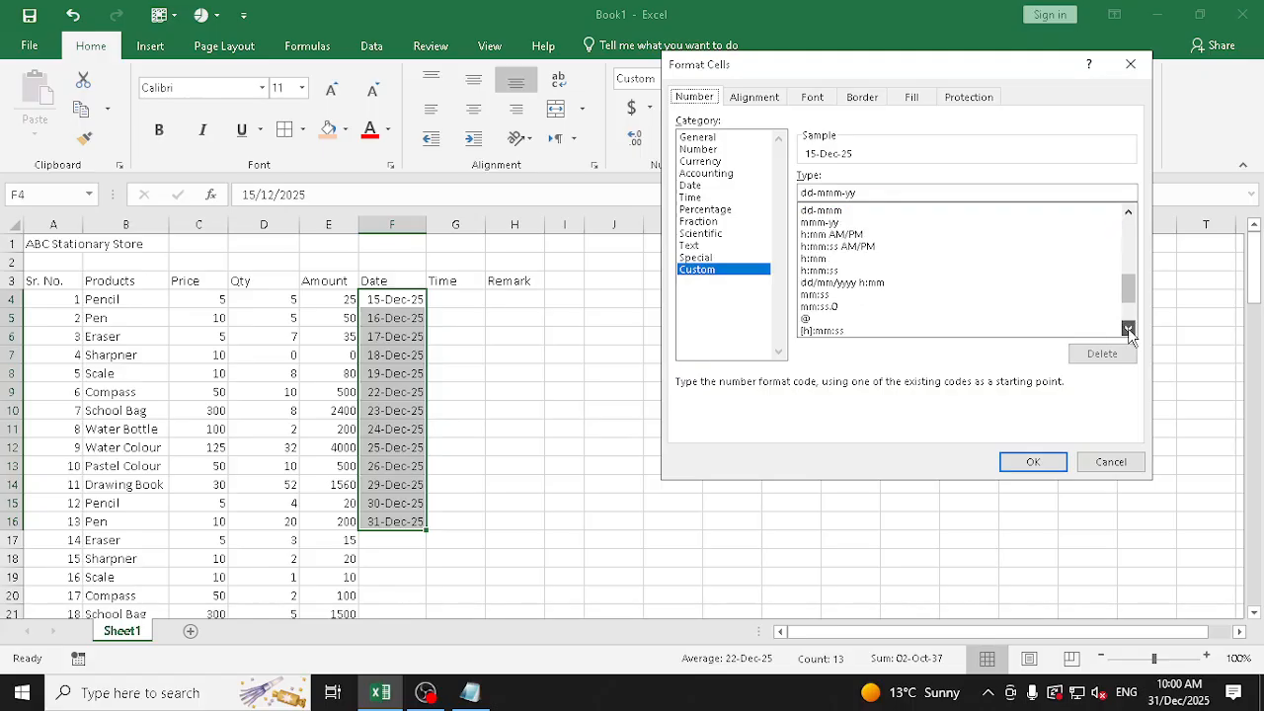
{"action": "left_click", "coordinate": [696, 186]}
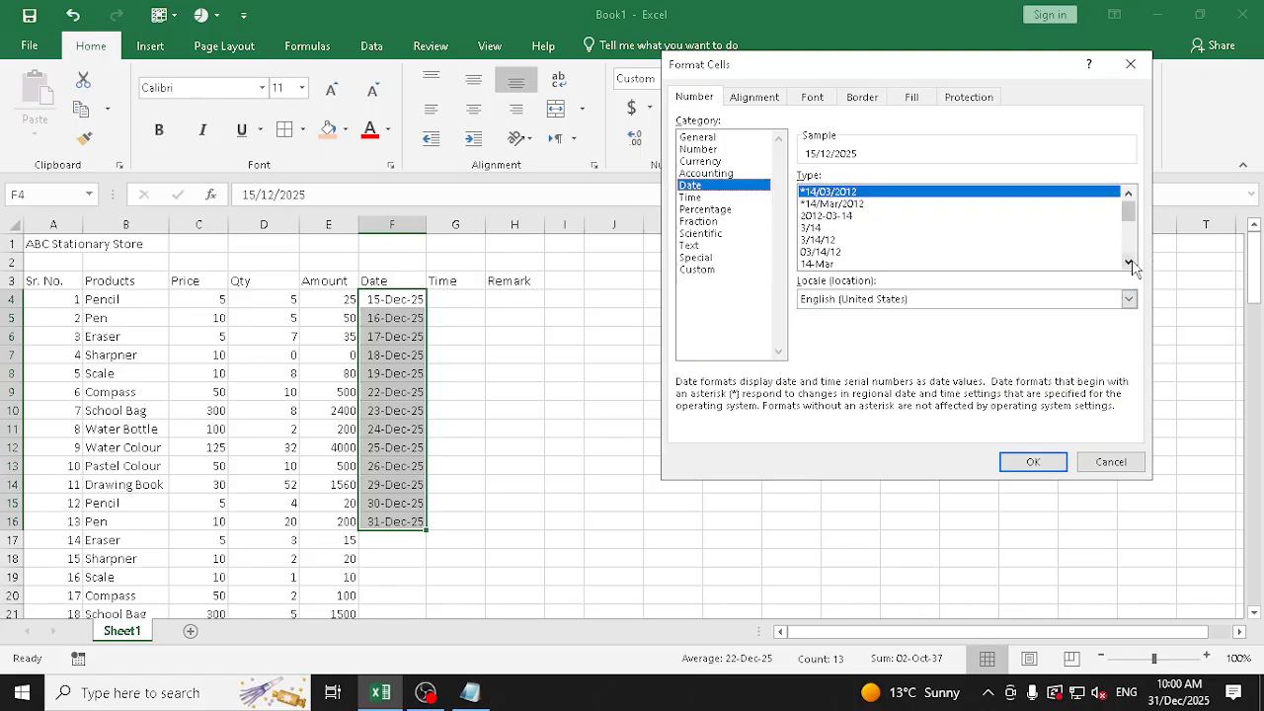
{"action": "left_click_drag", "start_coordinate": [1132, 267], "coordinate": [1128, 225]}
{"action": "left_click", "coordinate": [721, 270]}
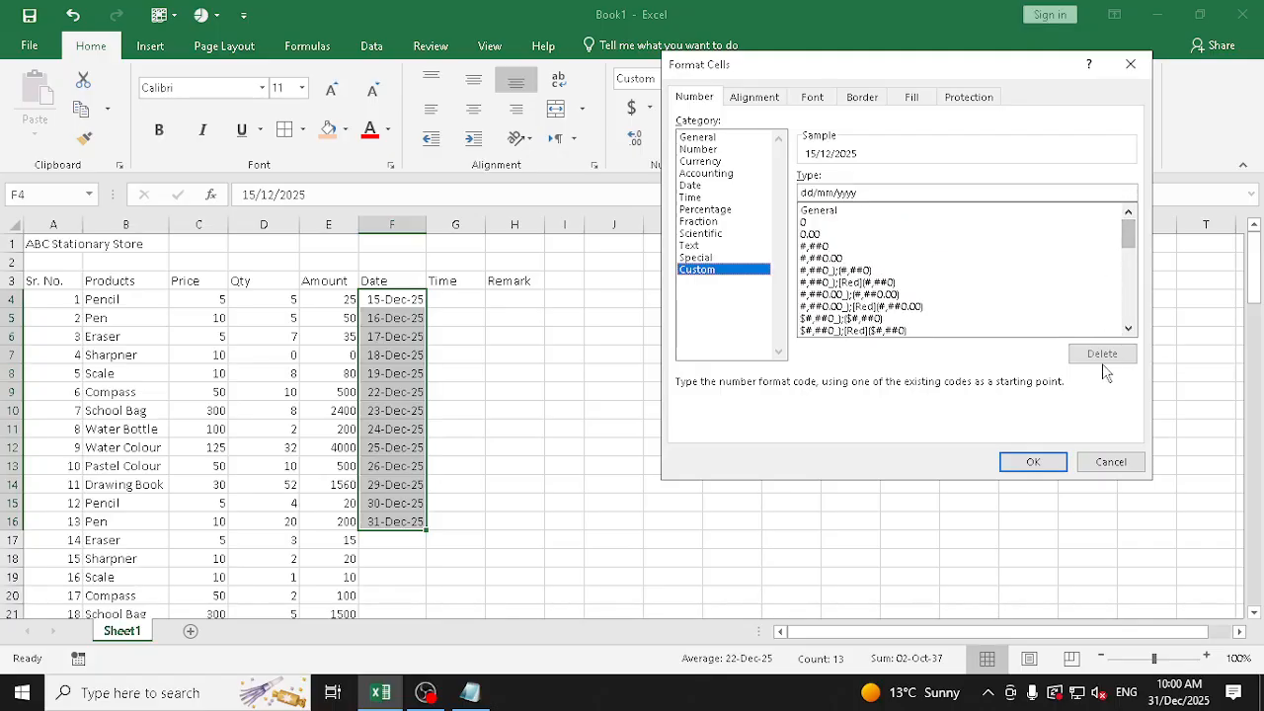
{"action": "left_click", "coordinate": [1114, 462]}
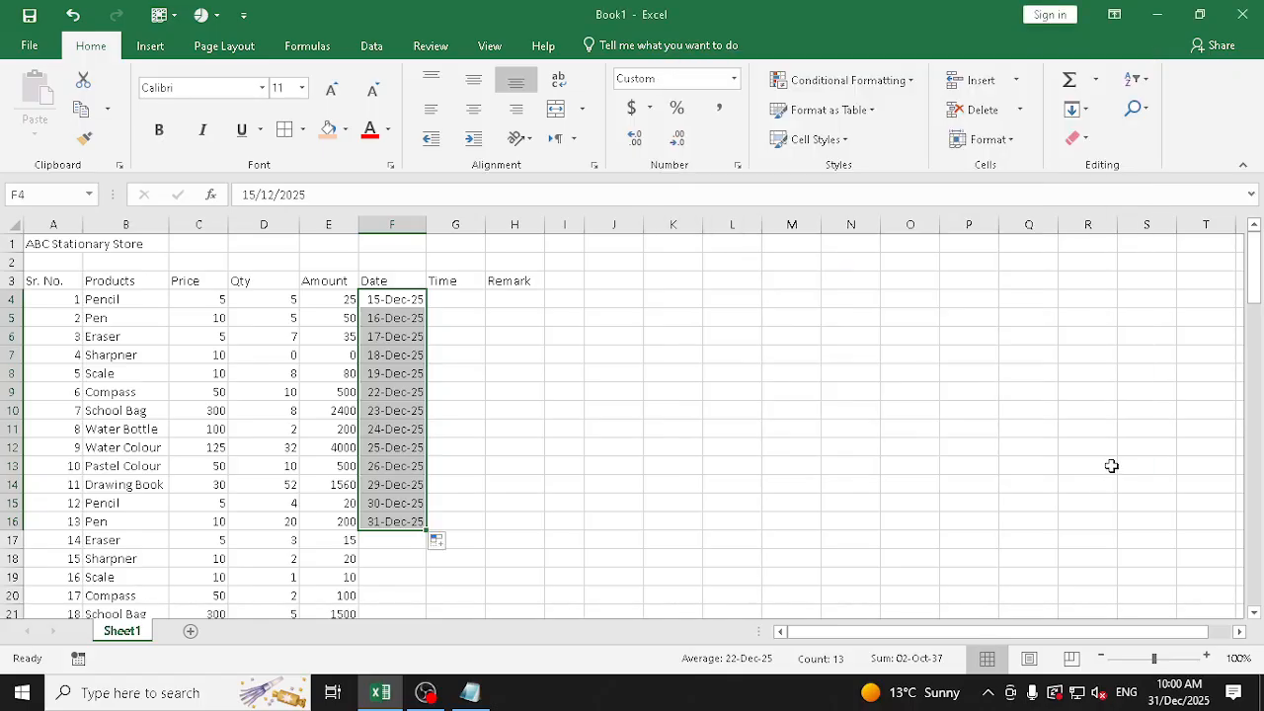
Try the Scientific number format on the dates in F4:F16 and undo it
{"action": "left_click_drag", "start_coordinate": [411, 302], "coordinate": [412, 516]}
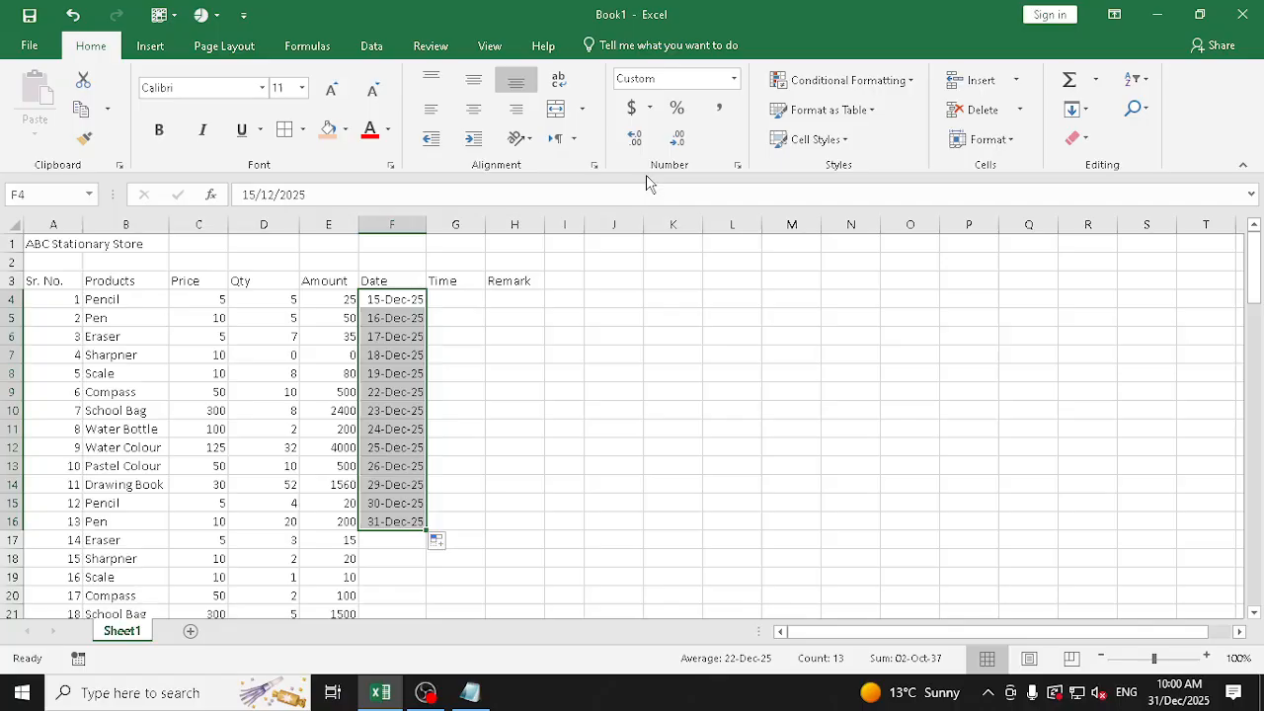
{"action": "left_click", "coordinate": [734, 79]}
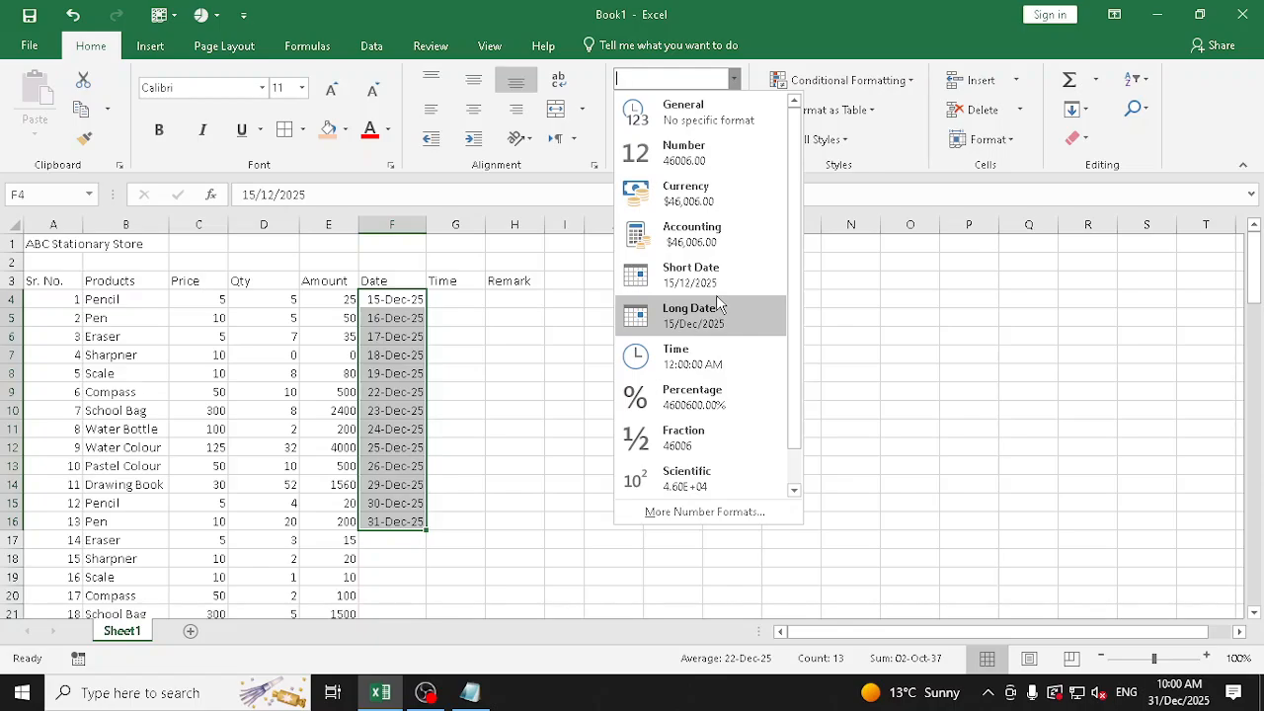
{"action": "left_click", "coordinate": [691, 479]}
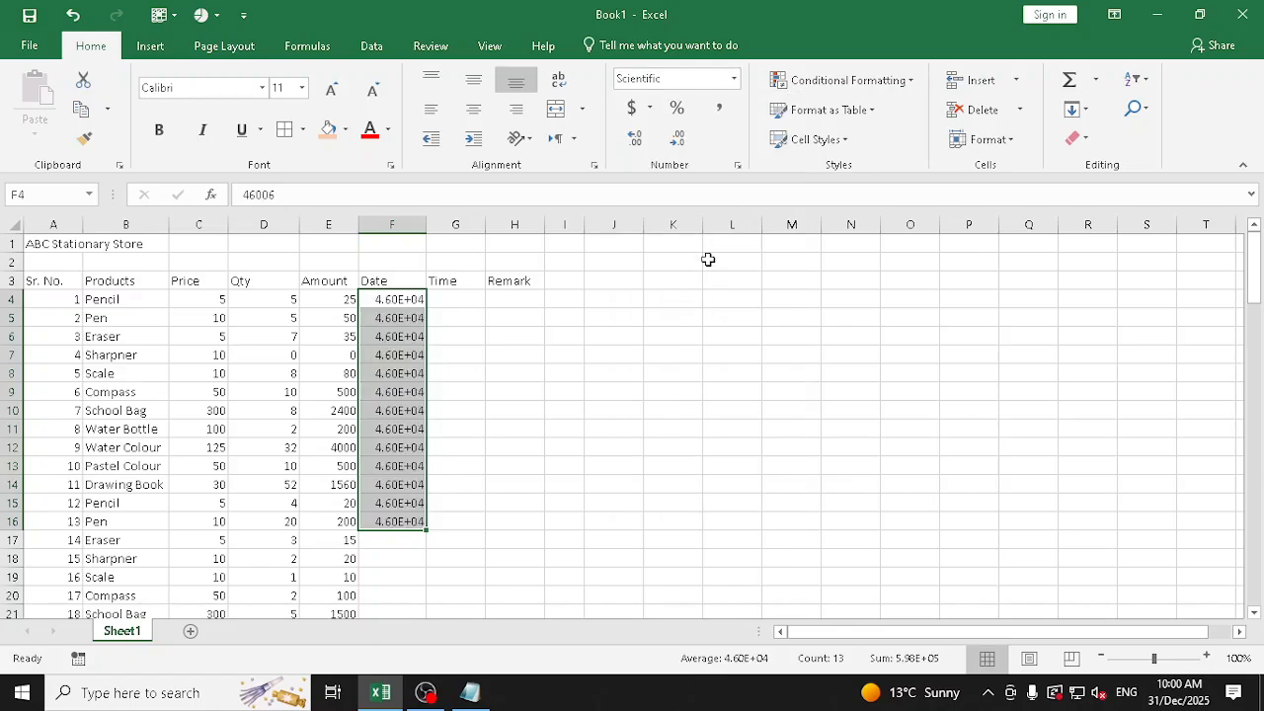
{"action": "key", "text": "ctrl+z"}
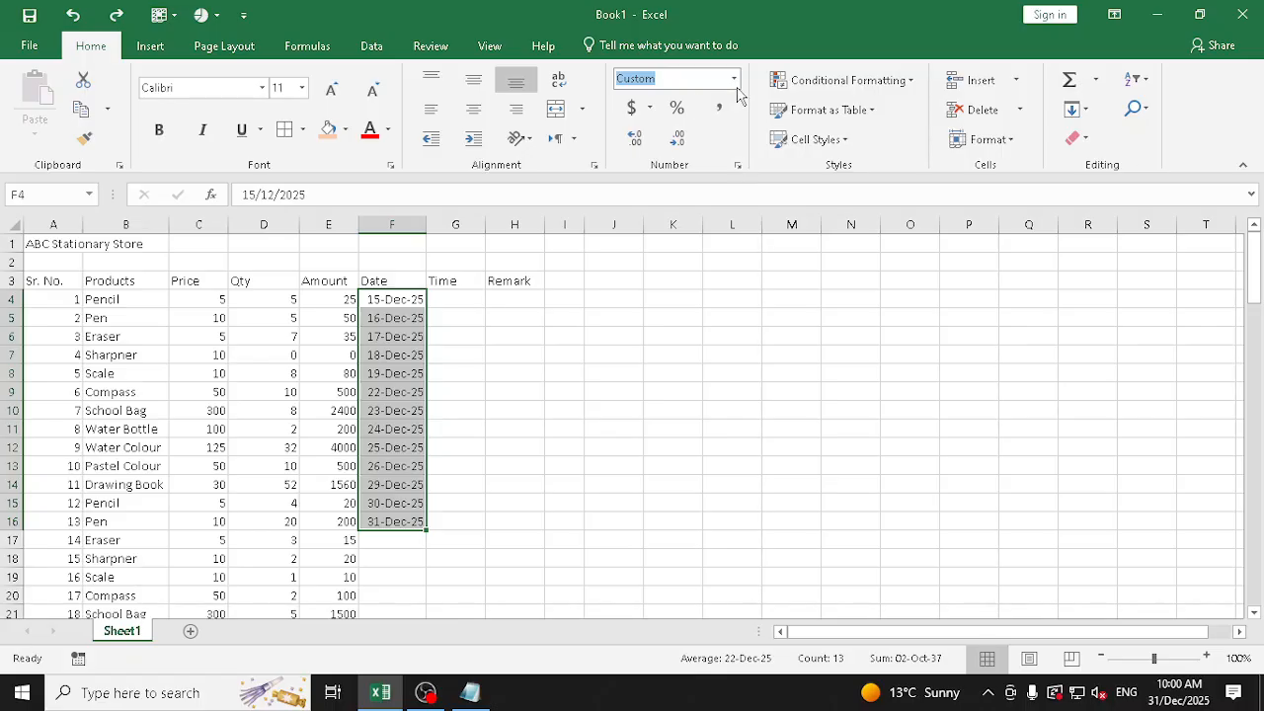
{"action": "left_click", "coordinate": [735, 81]}
{"action": "left_click", "coordinate": [717, 510]}
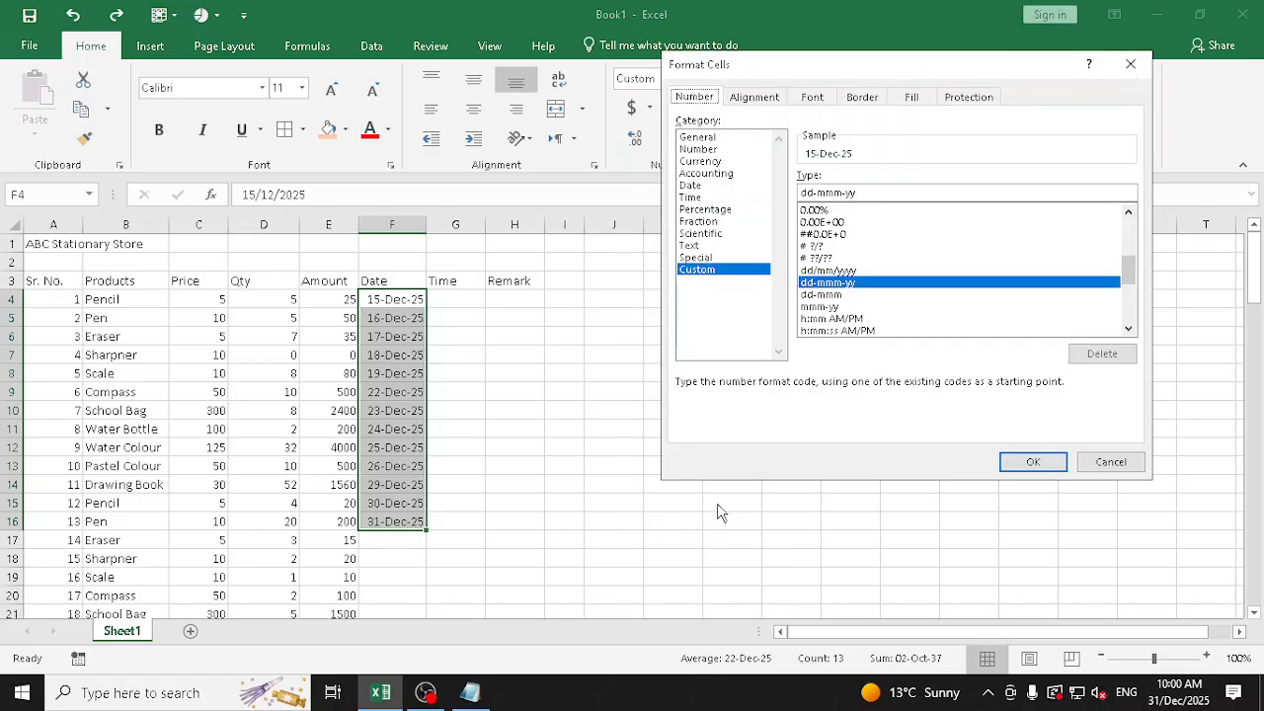
{"action": "key", "text": "Escape"}
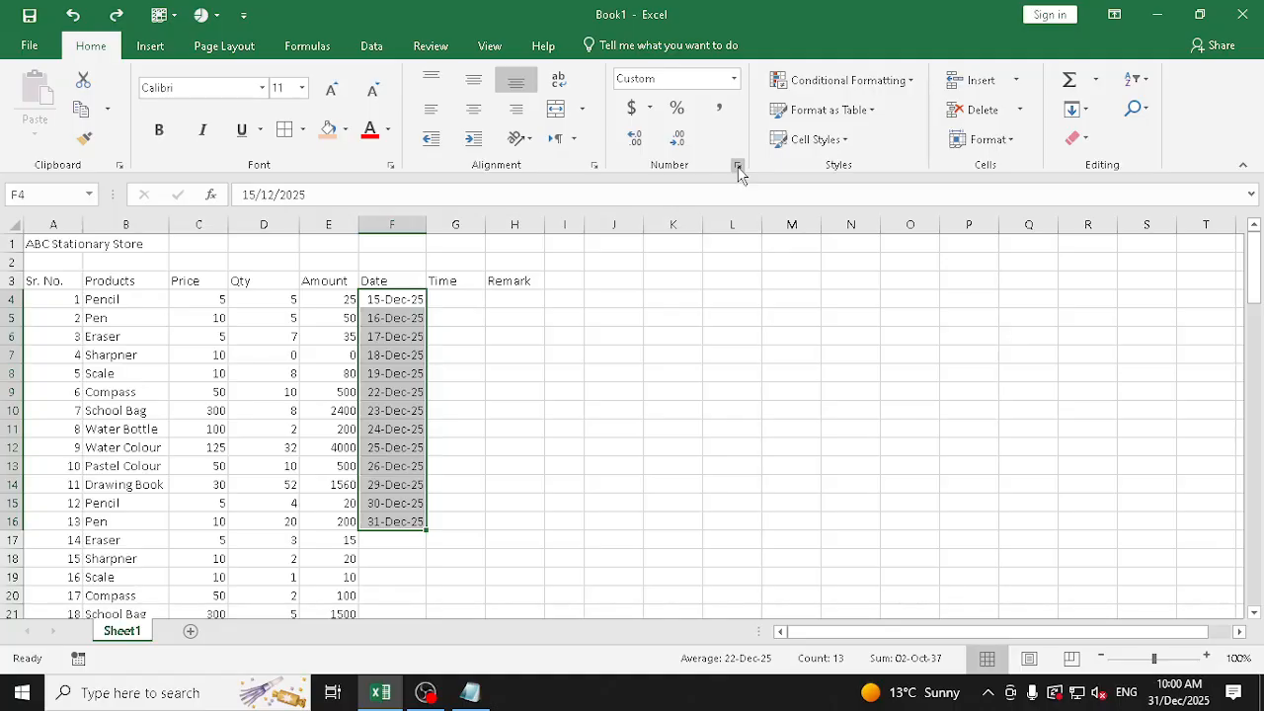
In Format Cells for F4:F16, replace the custom format code with dd-mmmm-yyyy
{"action": "left_click", "coordinate": [737, 165]}
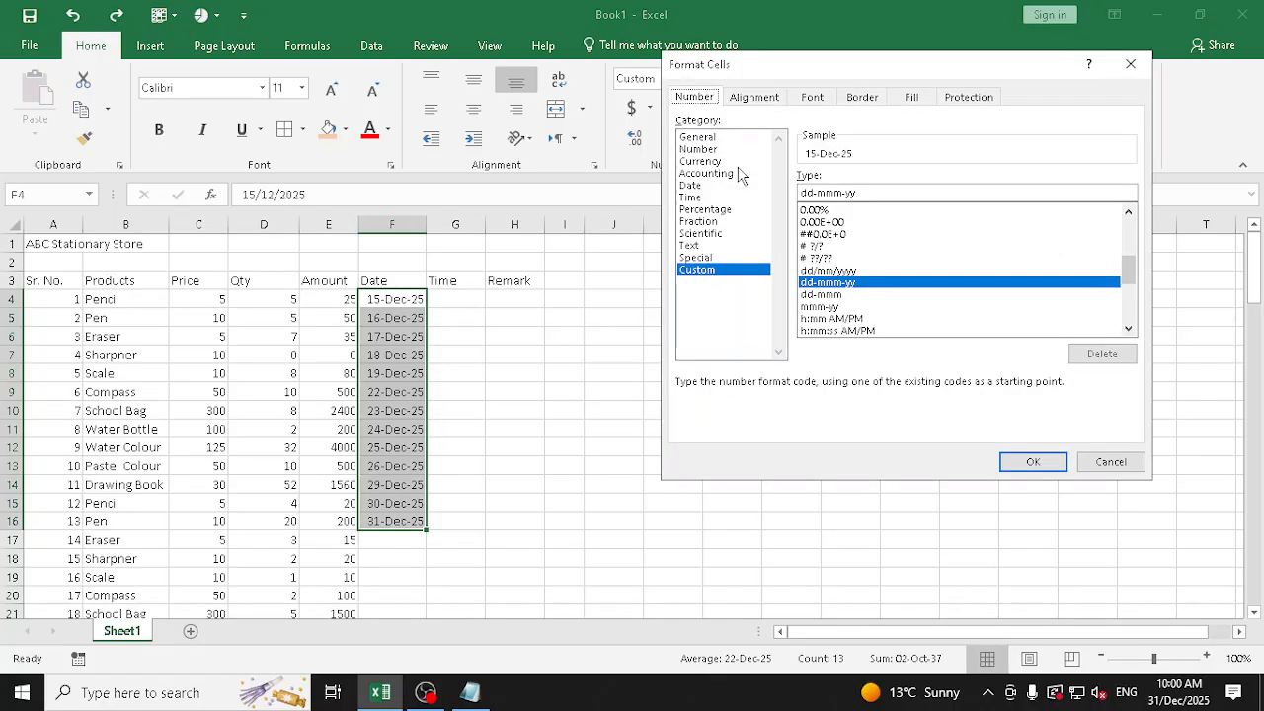
{"action": "left_click", "coordinate": [726, 270]}
{"action": "left_click_drag", "start_coordinate": [878, 191], "coordinate": [729, 184]}
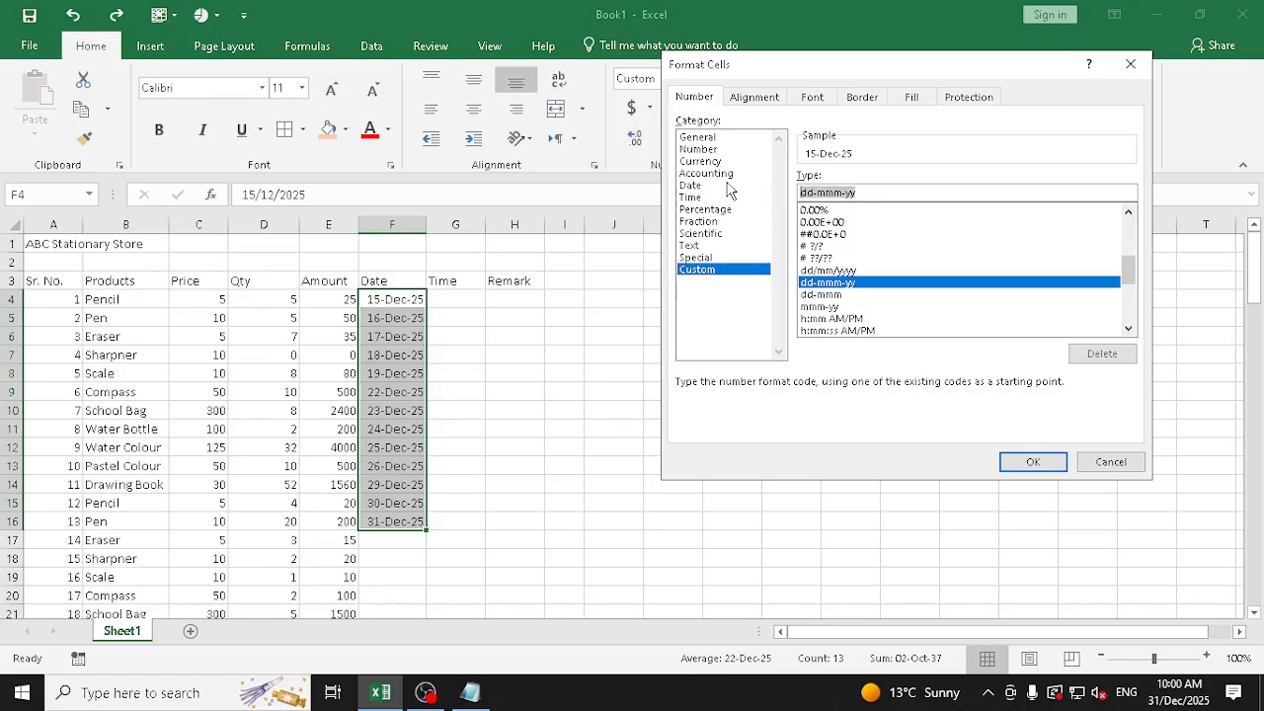
{"action": "key", "text": "BackSpace"}
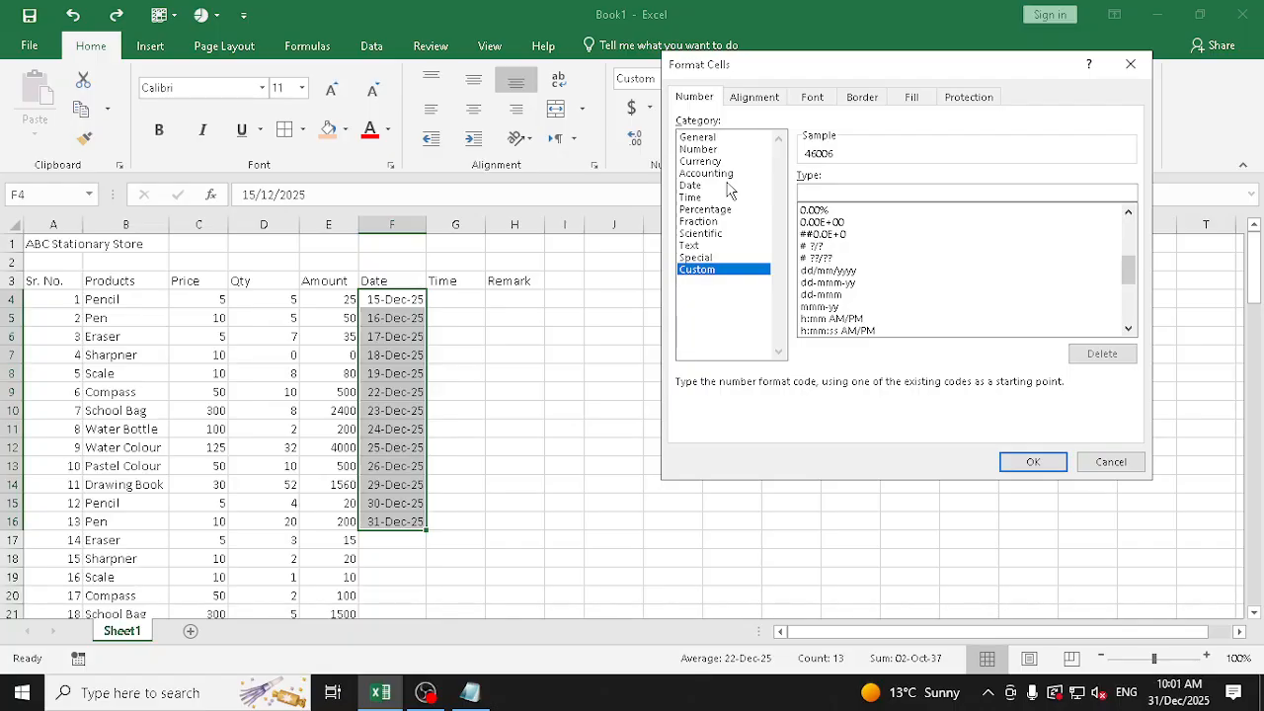
{"action": "type", "text": "dd"}
{"action": "type", "text": "-mmmm"}
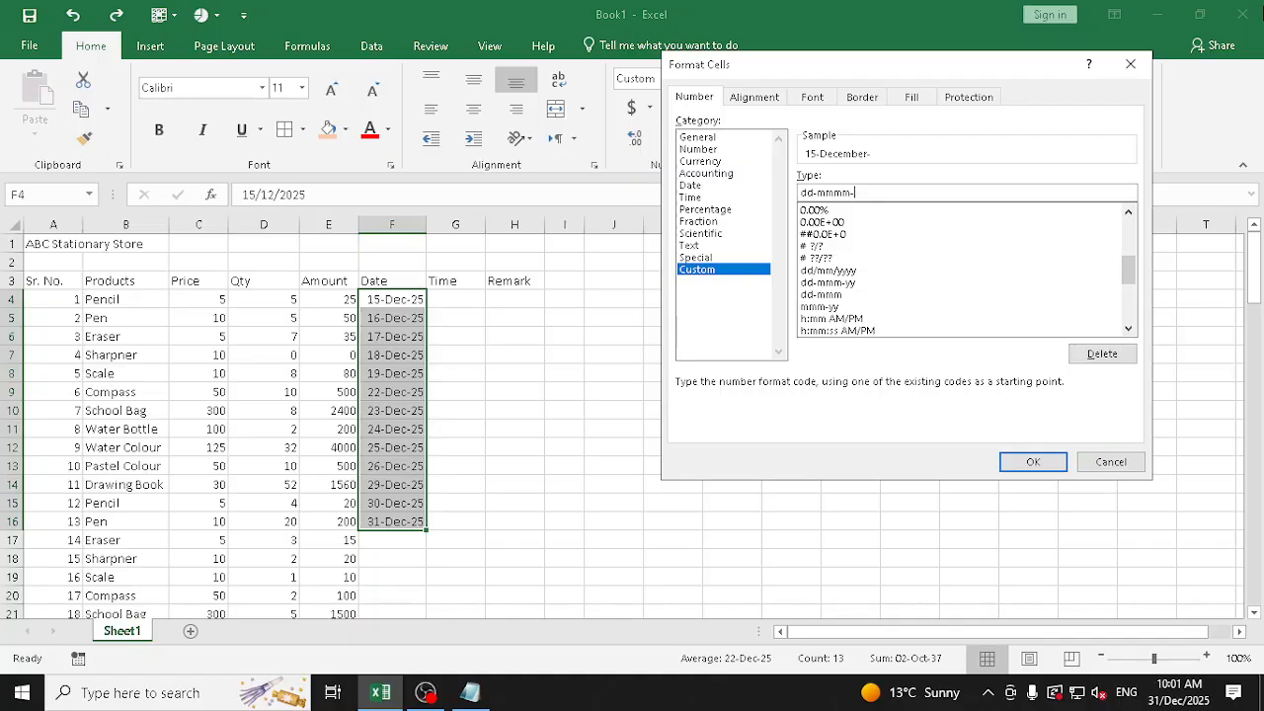
{"action": "type", "text": "-yy"}
{"action": "type", "text": "y"}
Prefix the full weekday so the custom format reads dddd,dd-mmmm-yyyy, apply it to F4:F16, and autofit column F
{"action": "type", "text": "ddd"}
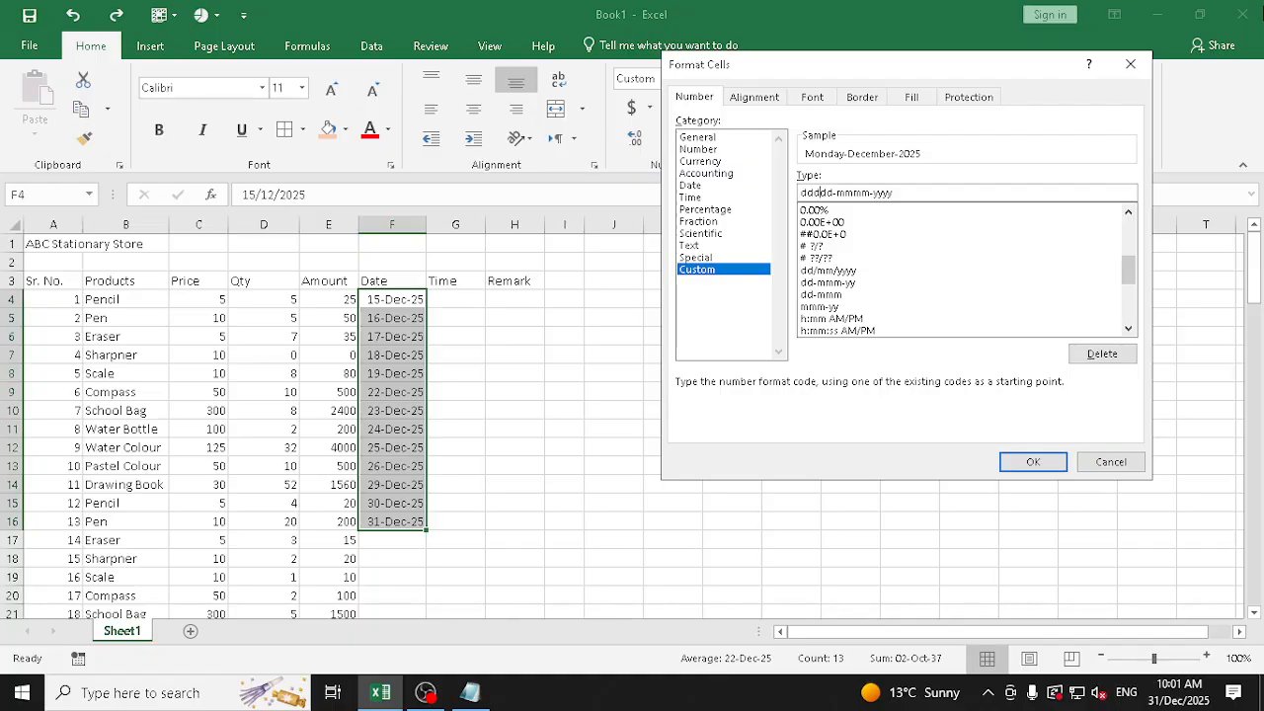
{"action": "type", "text": ","}
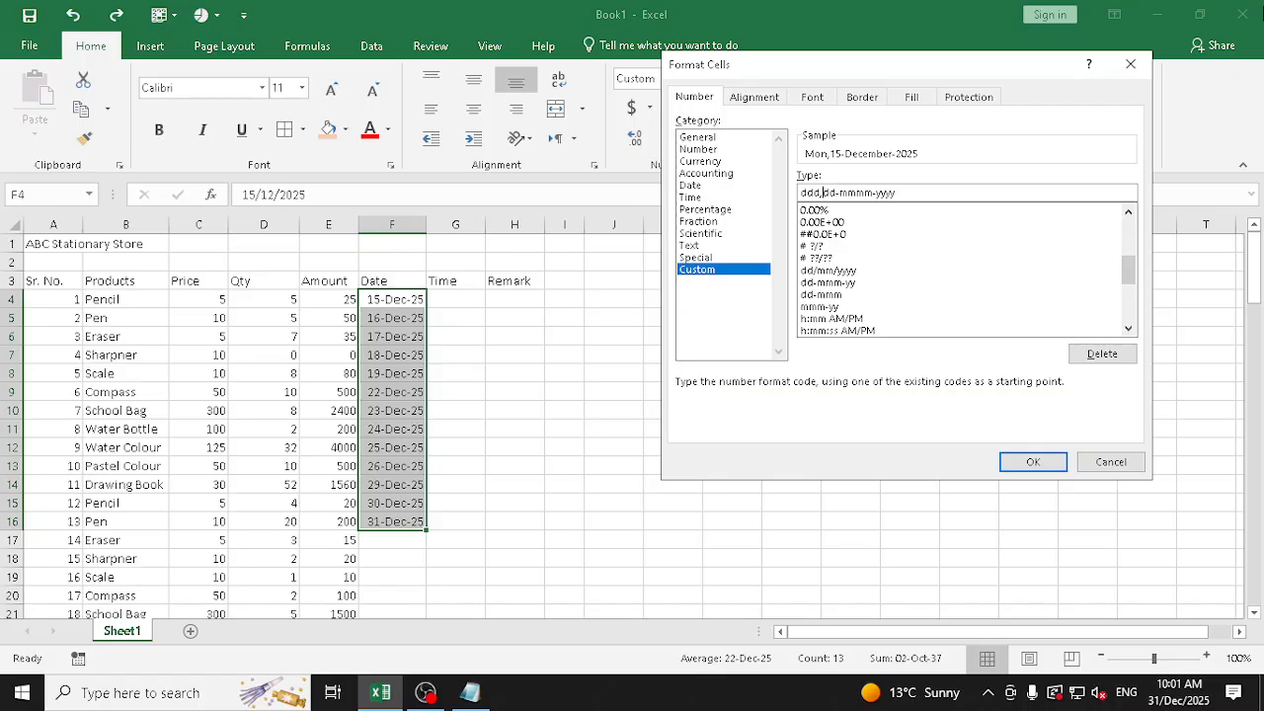
{"action": "type", "text": "d"}
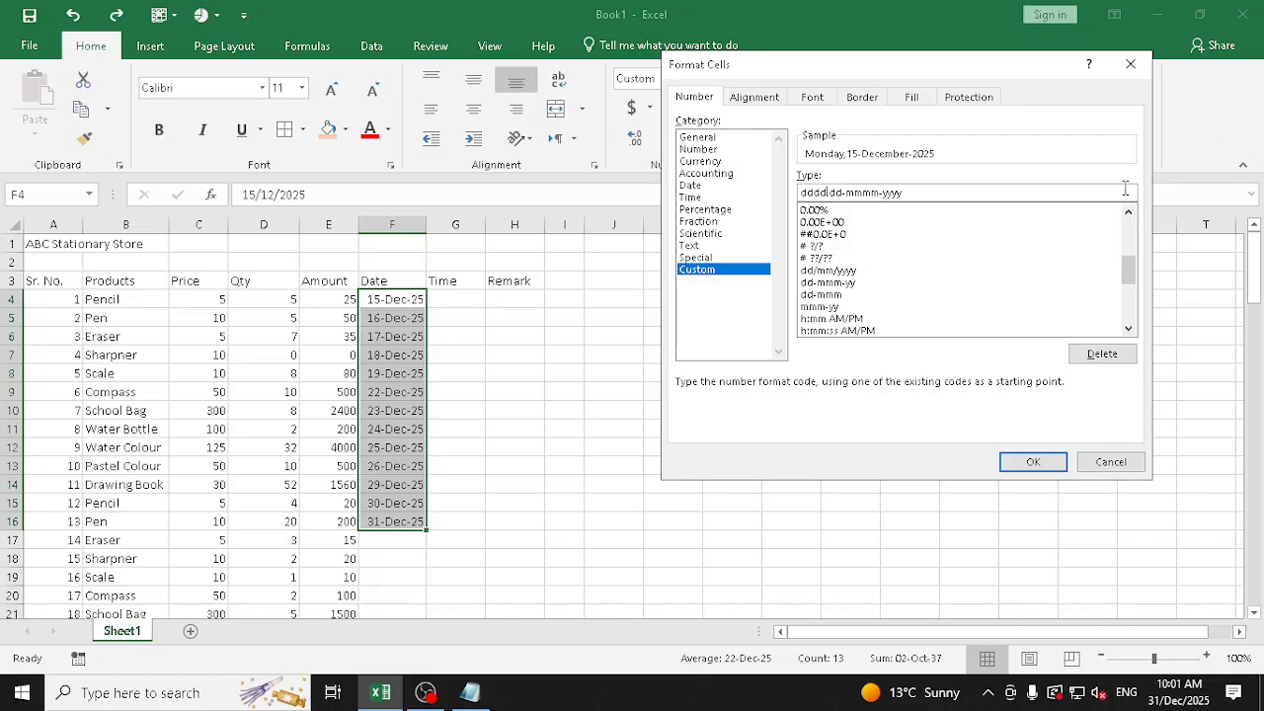
{"action": "left_click_drag", "start_coordinate": [1131, 276], "coordinate": [1132, 291]}
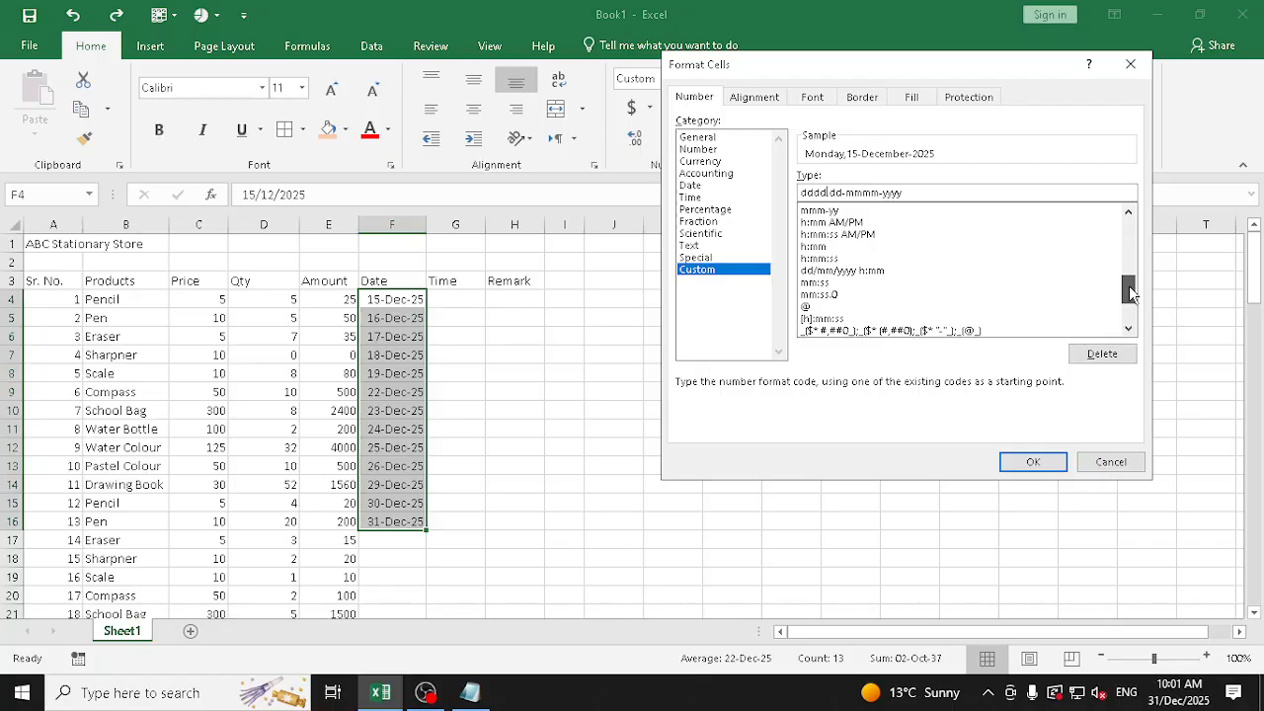
{"action": "left_click_drag", "start_coordinate": [1130, 291], "coordinate": [1150, 212]}
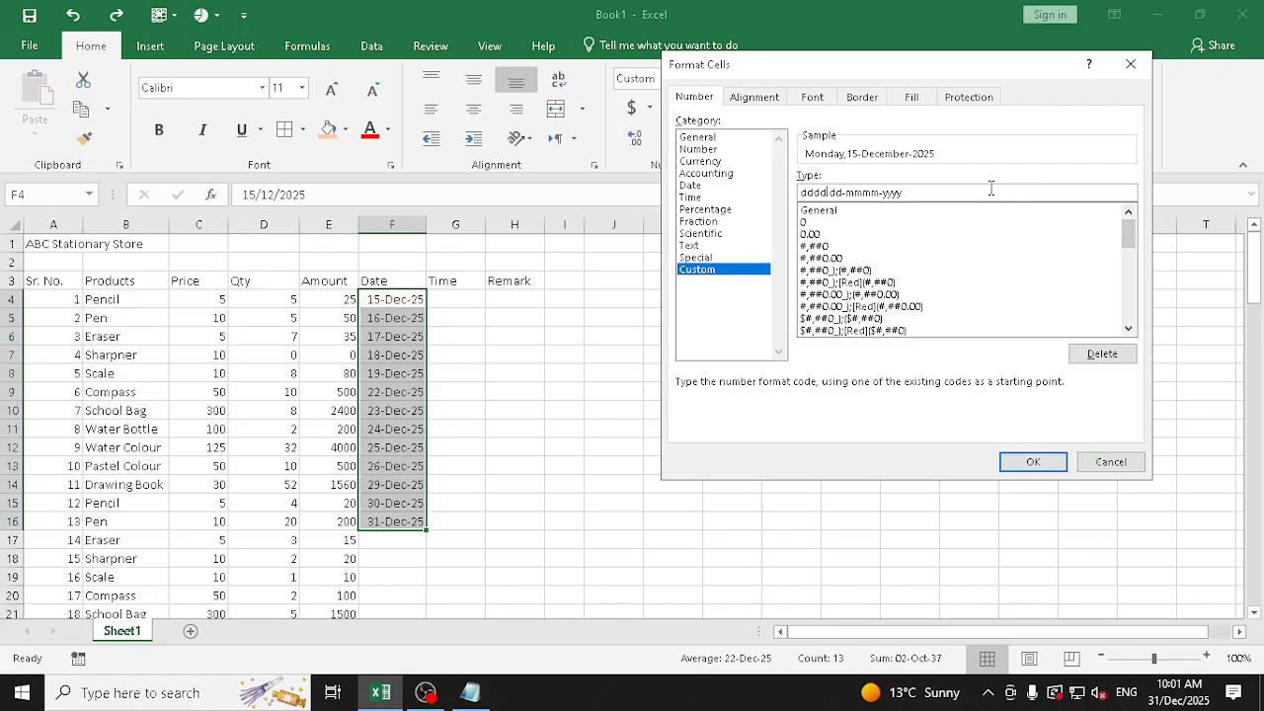
{"action": "left_click_drag", "start_coordinate": [991, 190], "coordinate": [790, 191]}
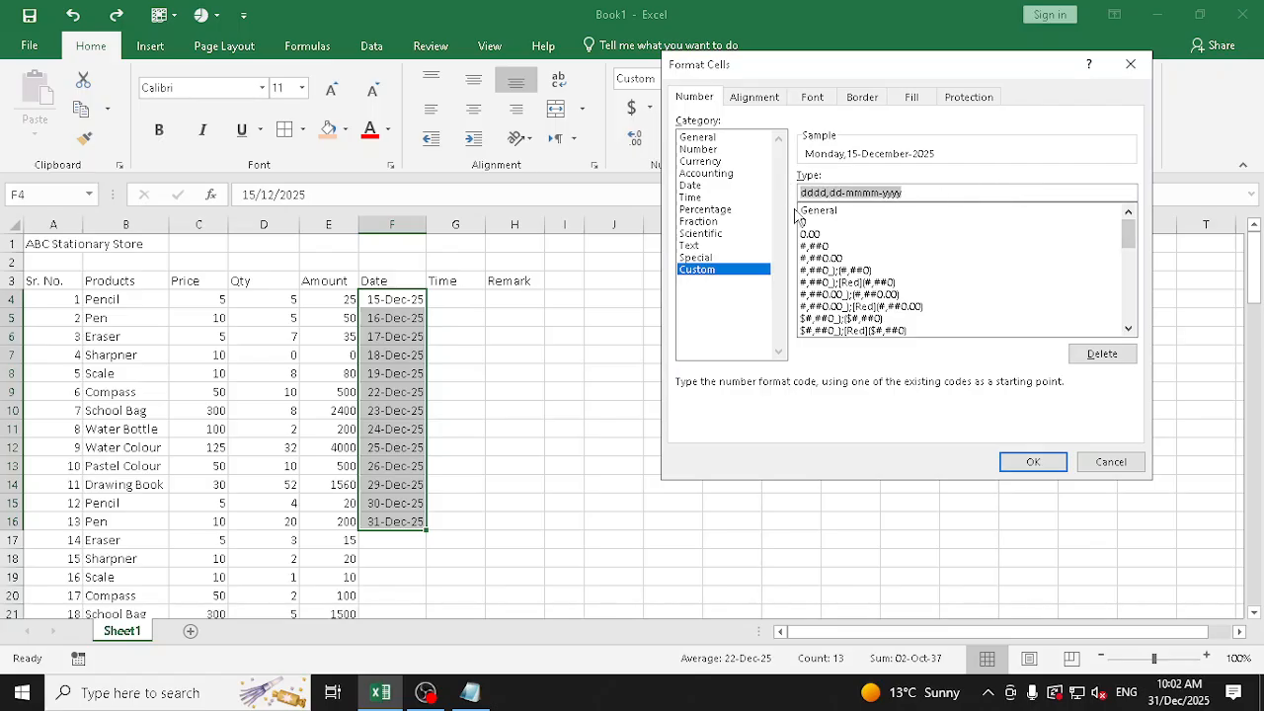
{"action": "left_click", "coordinate": [1036, 462]}
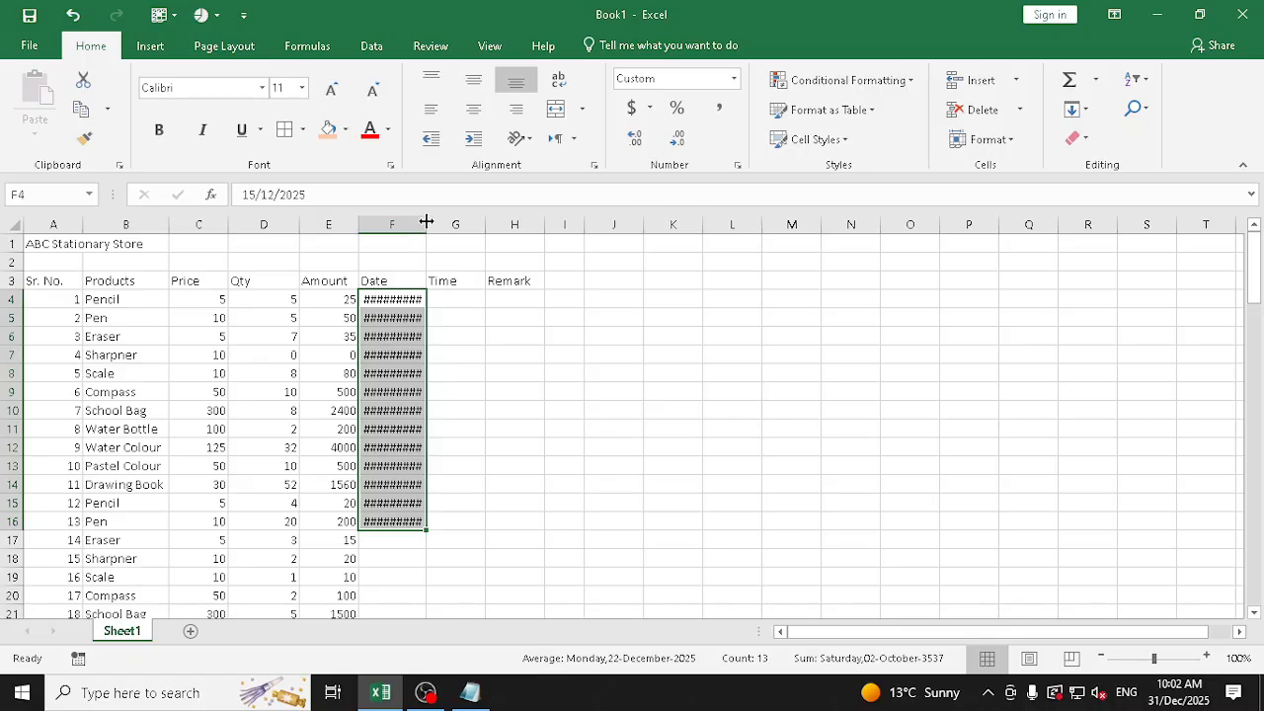
{"action": "double_click", "coordinate": [426, 221]}
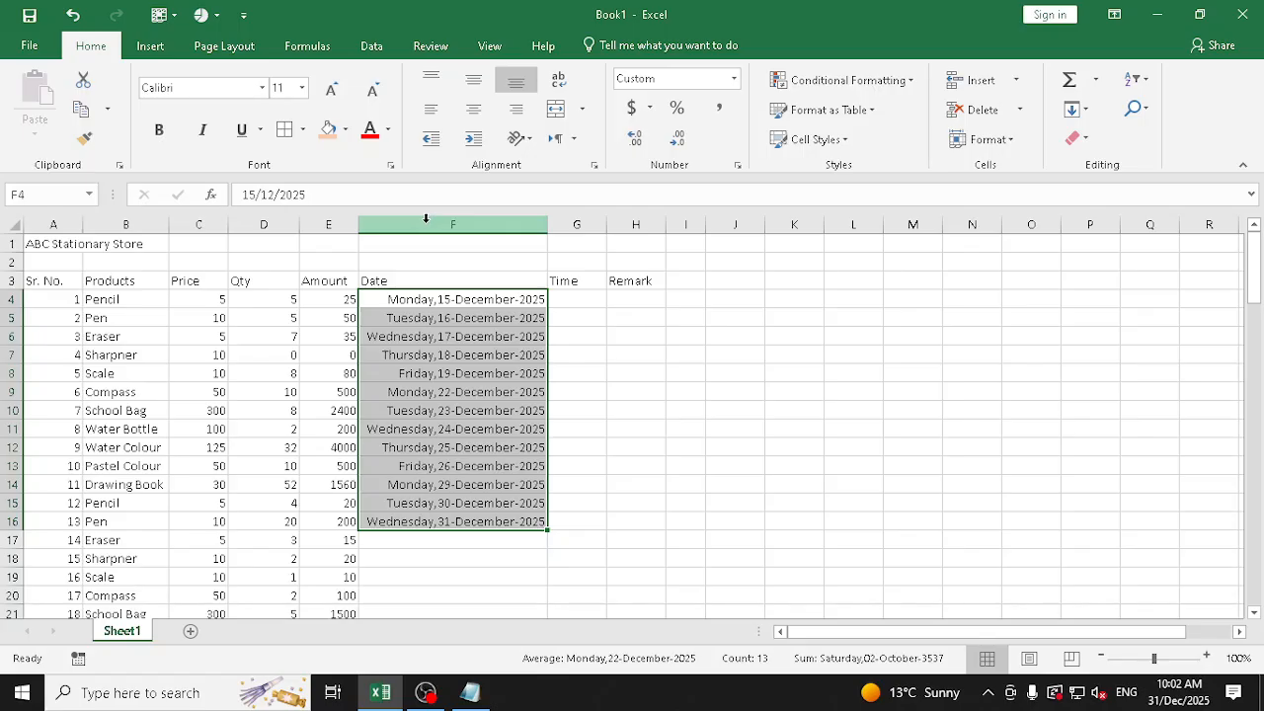
Refill the date from F4 down to F16 with the Fill Weekdays option
{"action": "left_click", "coordinate": [523, 304]}
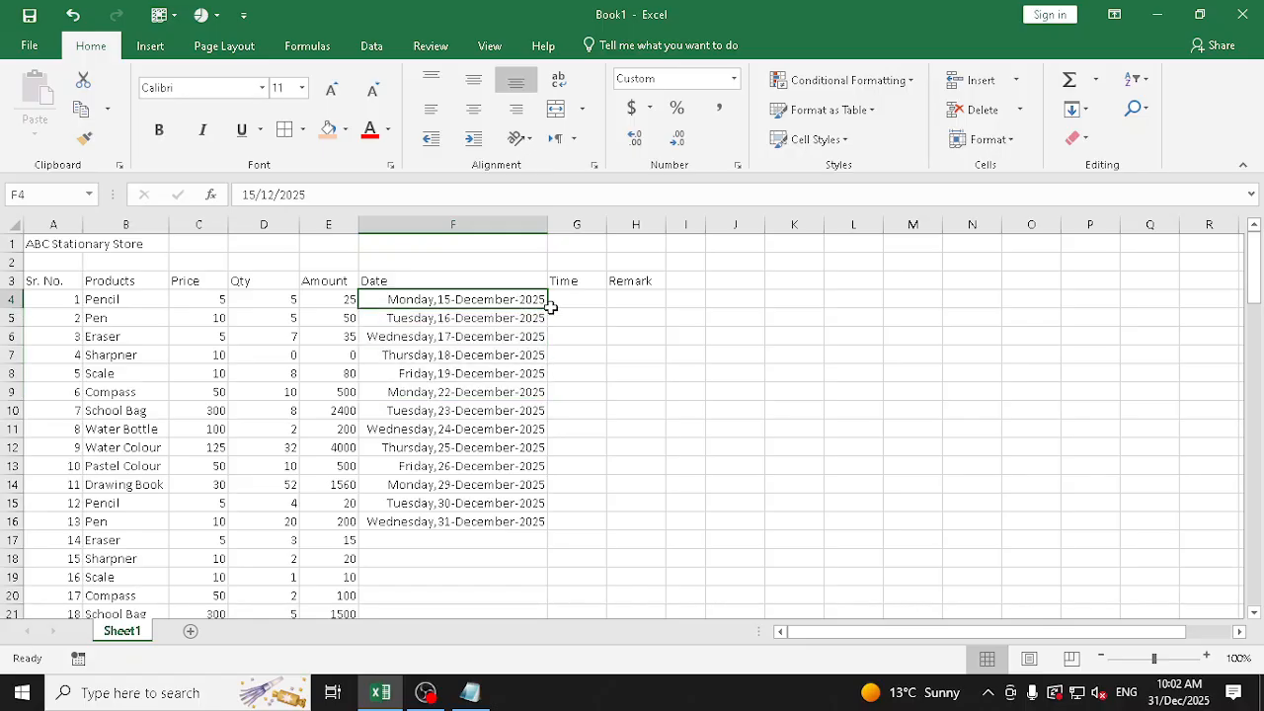
{"action": "left_click_drag", "start_coordinate": [550, 307], "coordinate": [550, 531]}
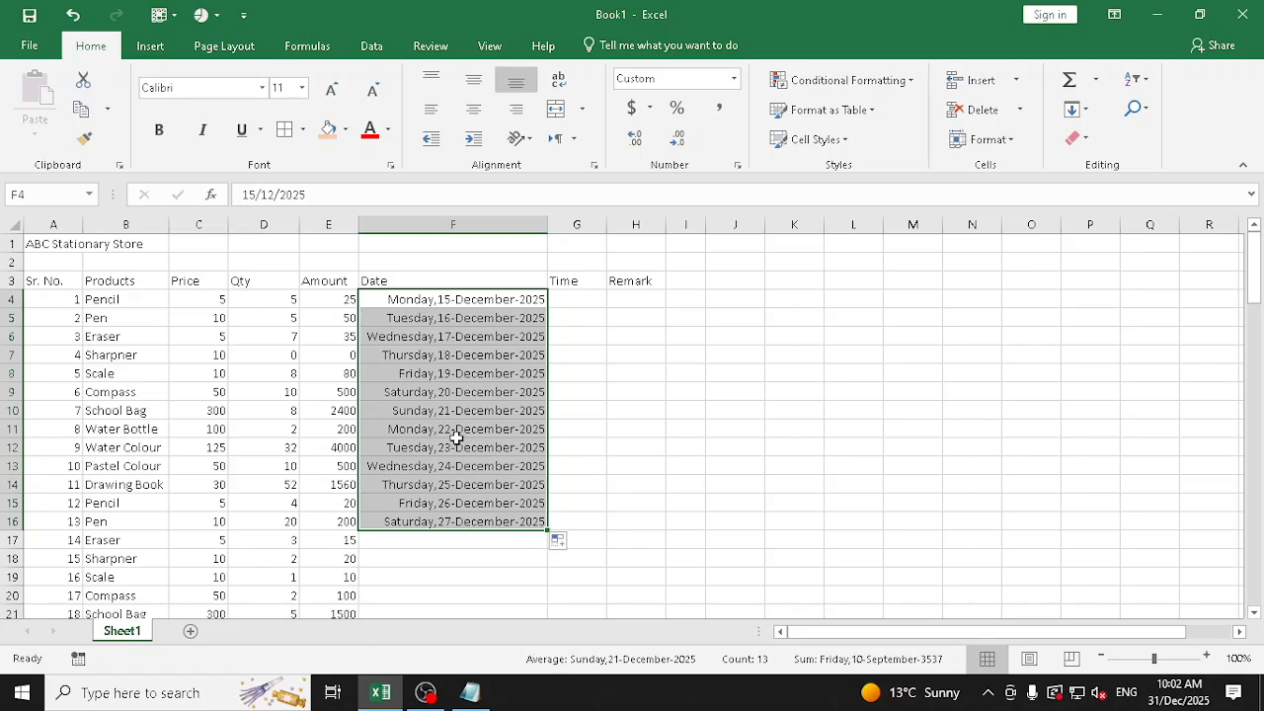
{"action": "left_click", "coordinate": [562, 541]}
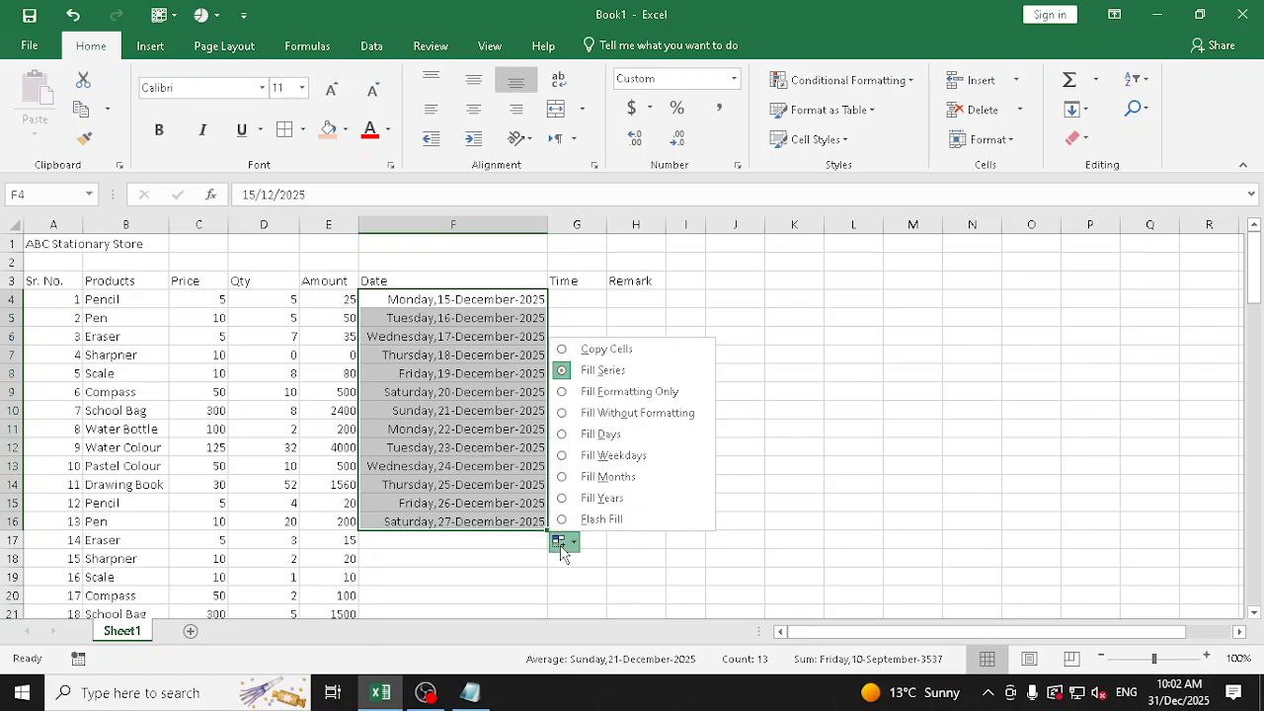
{"action": "left_click", "coordinate": [604, 456]}
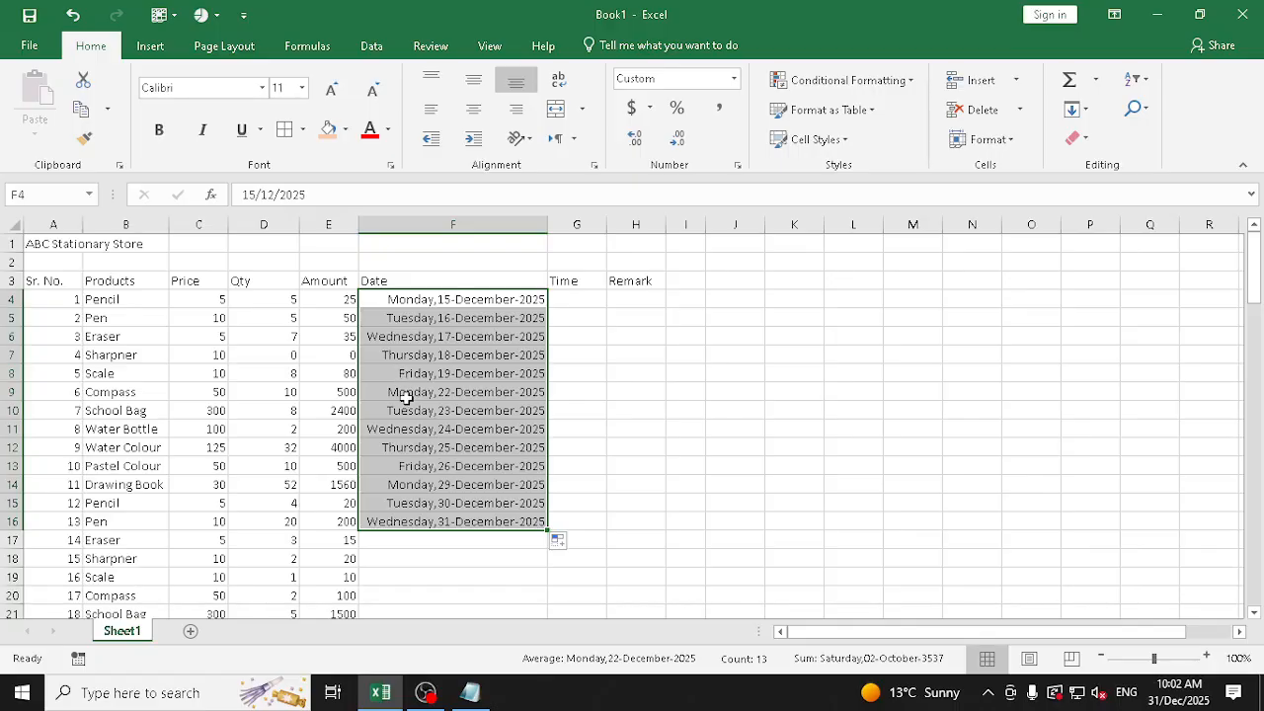
Try the Fill Months and Fill Years options on the filled dates in F4:F16
{"action": "left_click", "coordinate": [562, 546]}
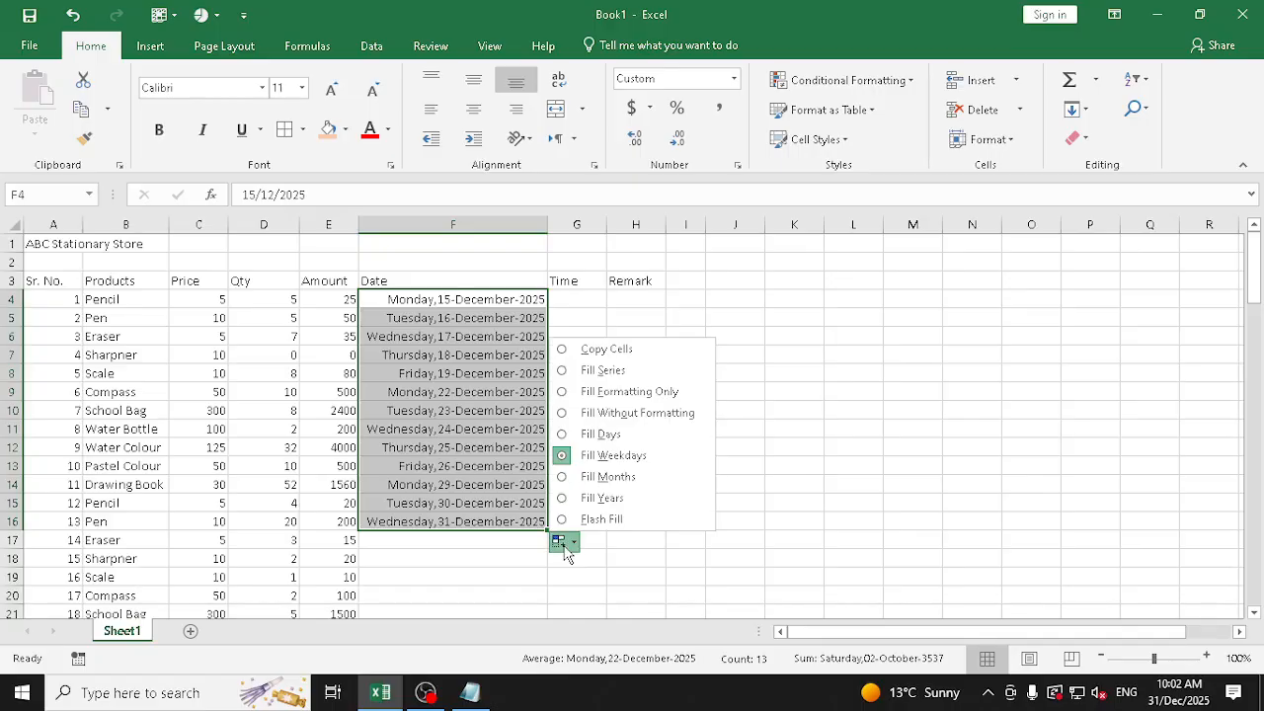
{"action": "left_click", "coordinate": [605, 477]}
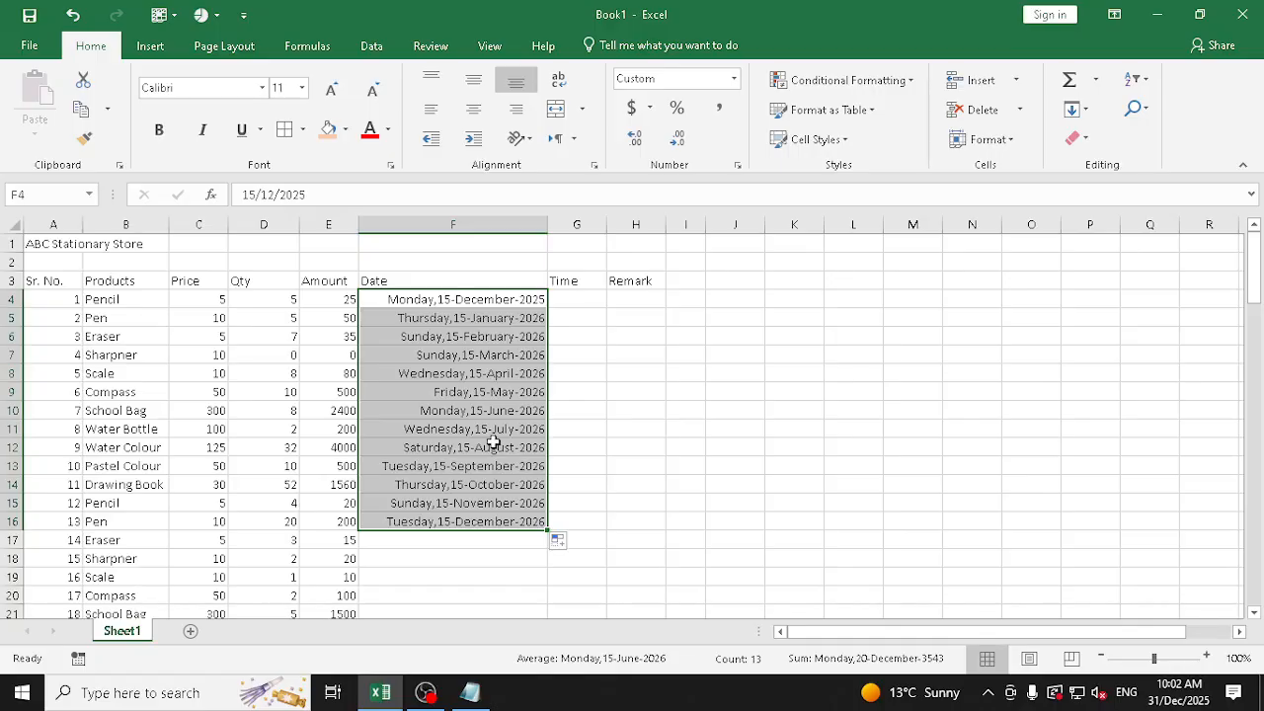
{"action": "left_click", "coordinate": [564, 541]}
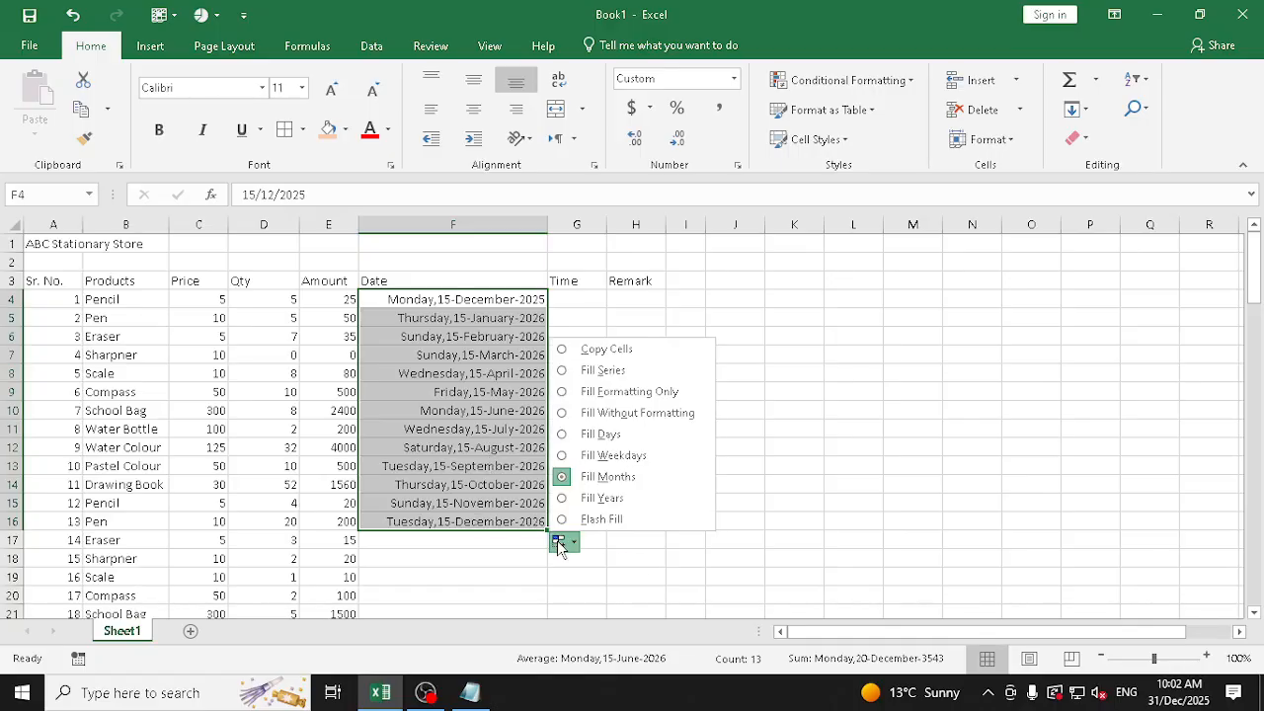
{"action": "left_click", "coordinate": [592, 498]}
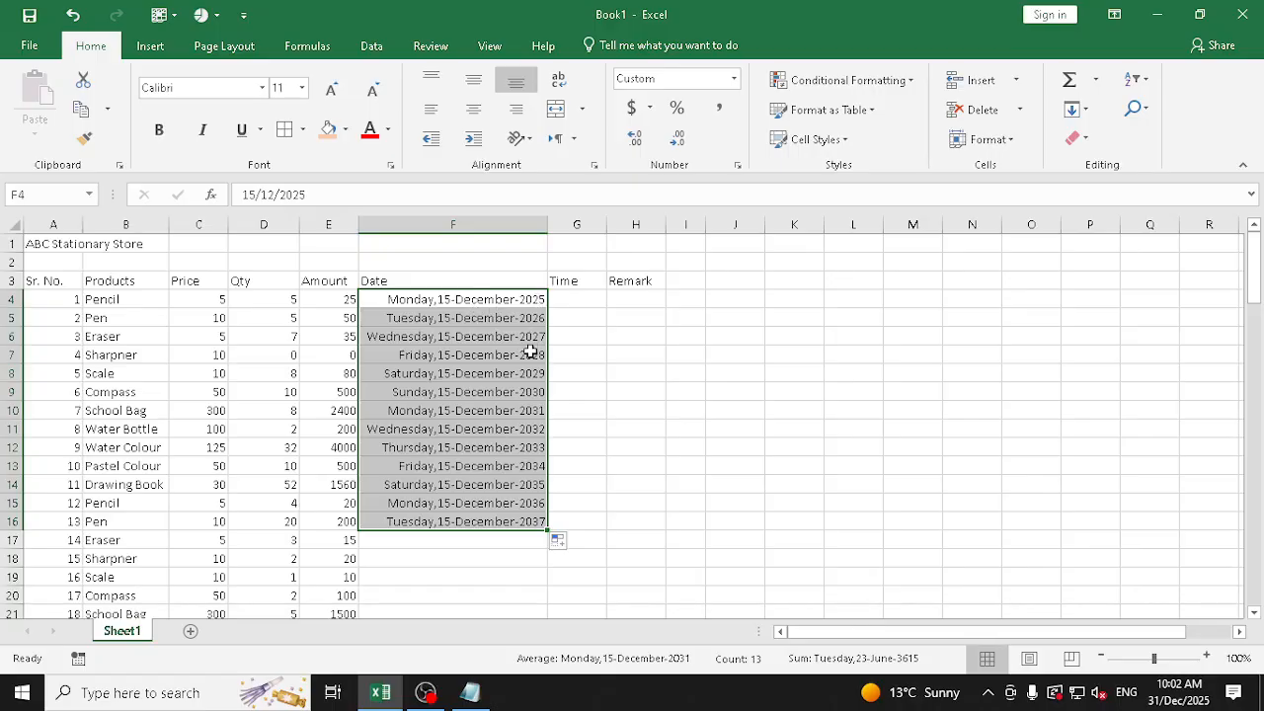
Try the Flash Fill option on the dates in F4:F16 and undo the last date fill
{"action": "left_click", "coordinate": [563, 544]}
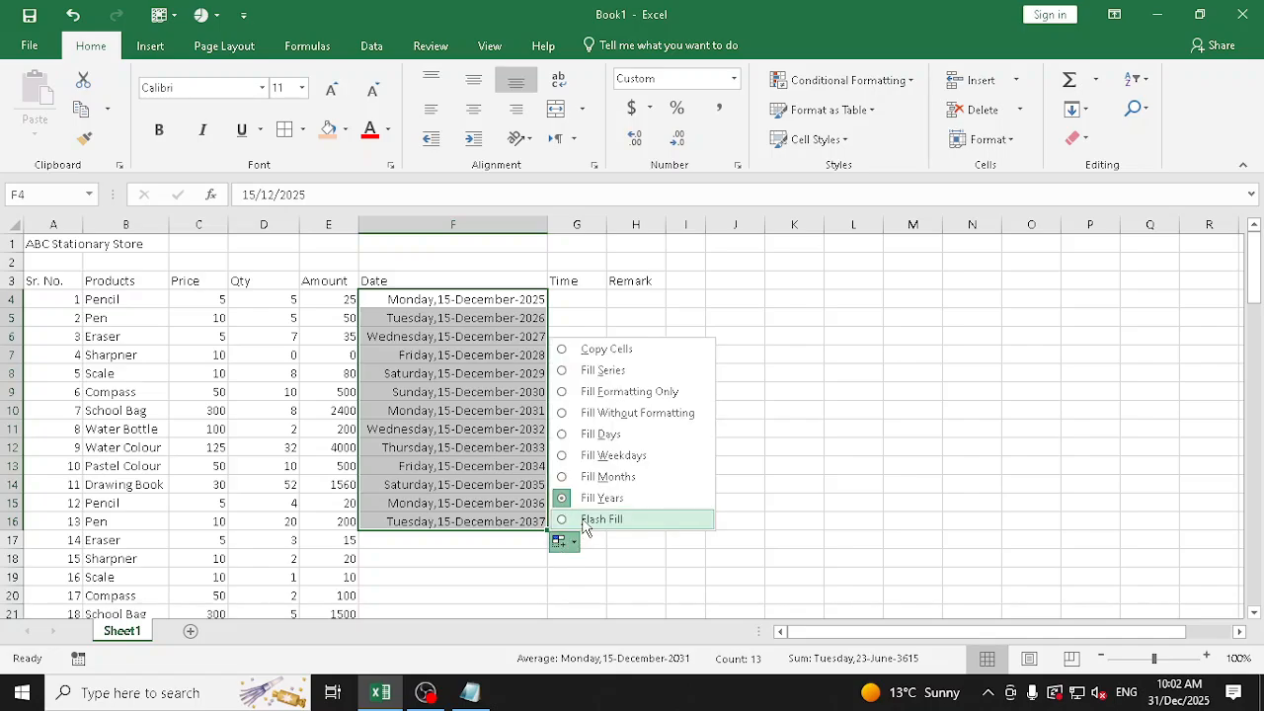
{"action": "left_click", "coordinate": [586, 522]}
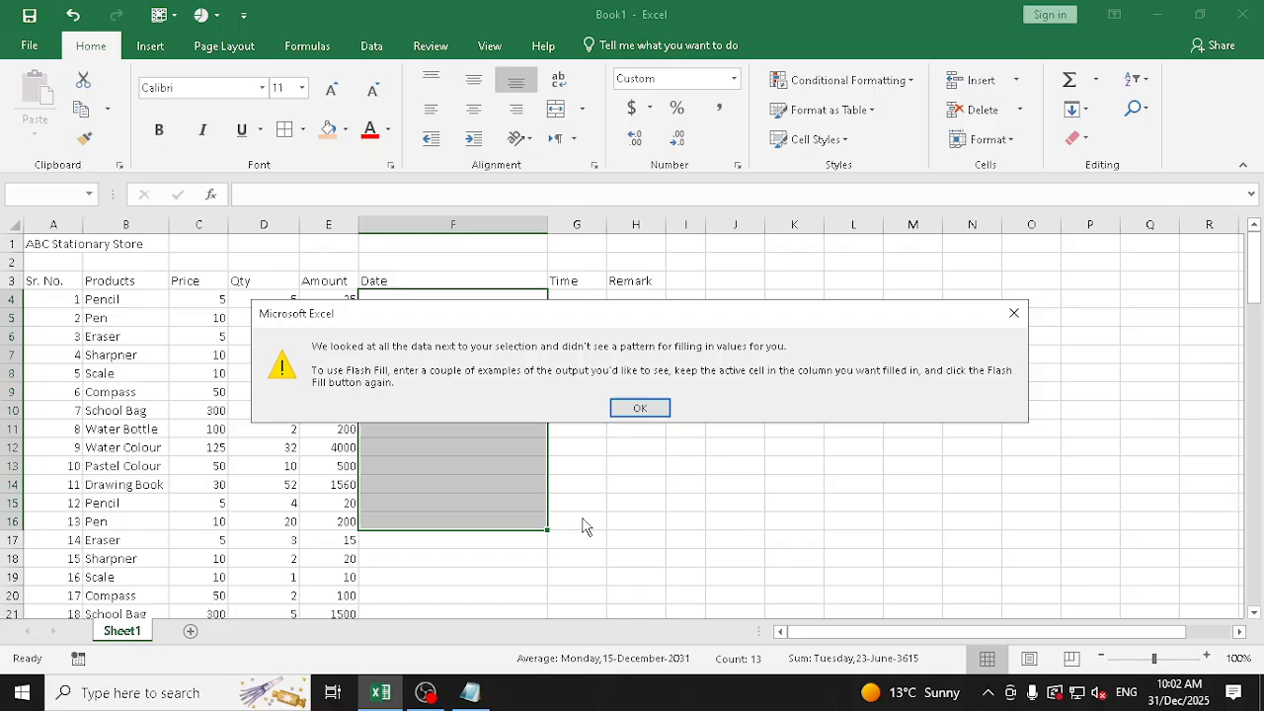
{"action": "left_click", "coordinate": [639, 409]}
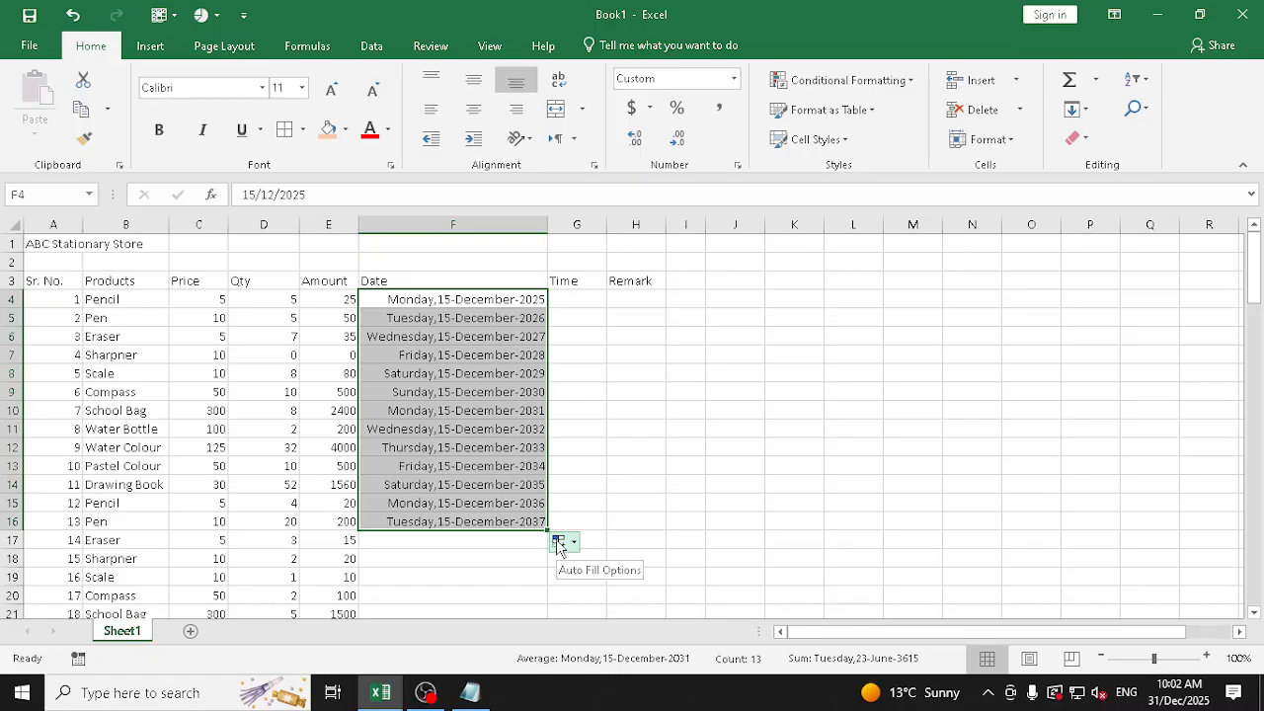
{"action": "key", "text": "ctrl+z"}
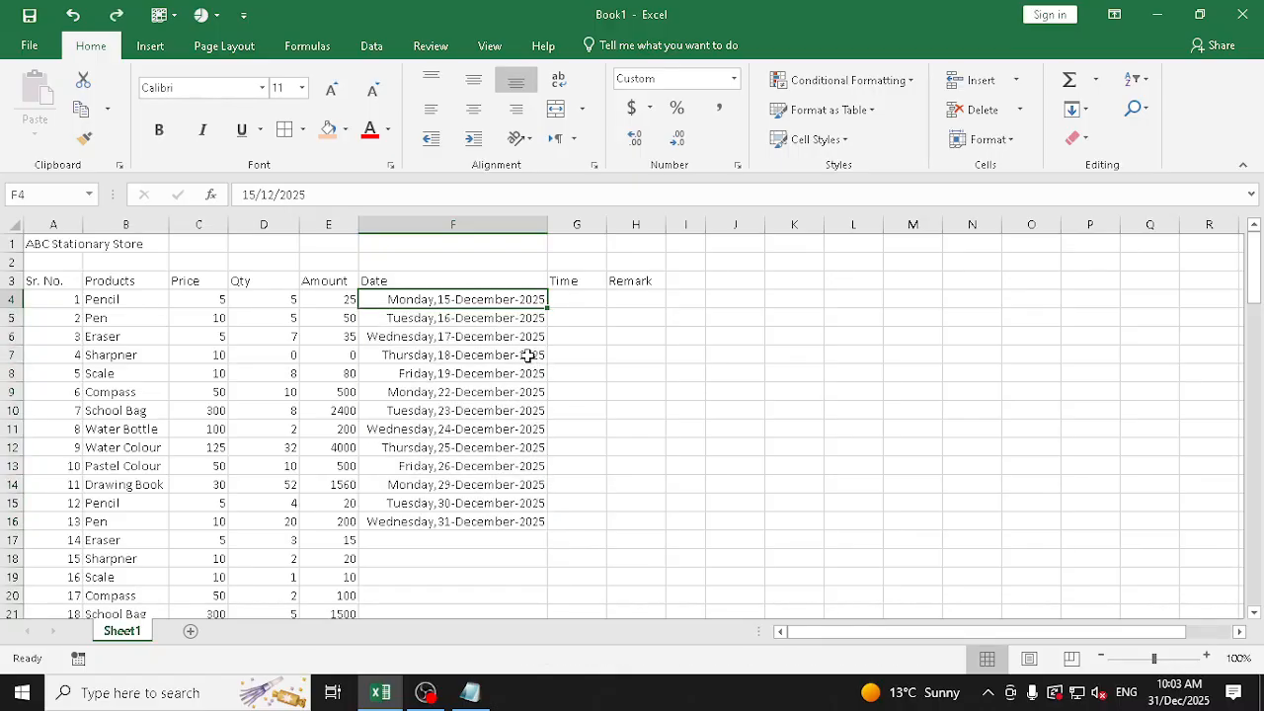
Fill the date series from F4 down to F103 and apply the Long Date format to it
{"action": "left_click_drag", "start_coordinate": [547, 311], "coordinate": [545, 589]}
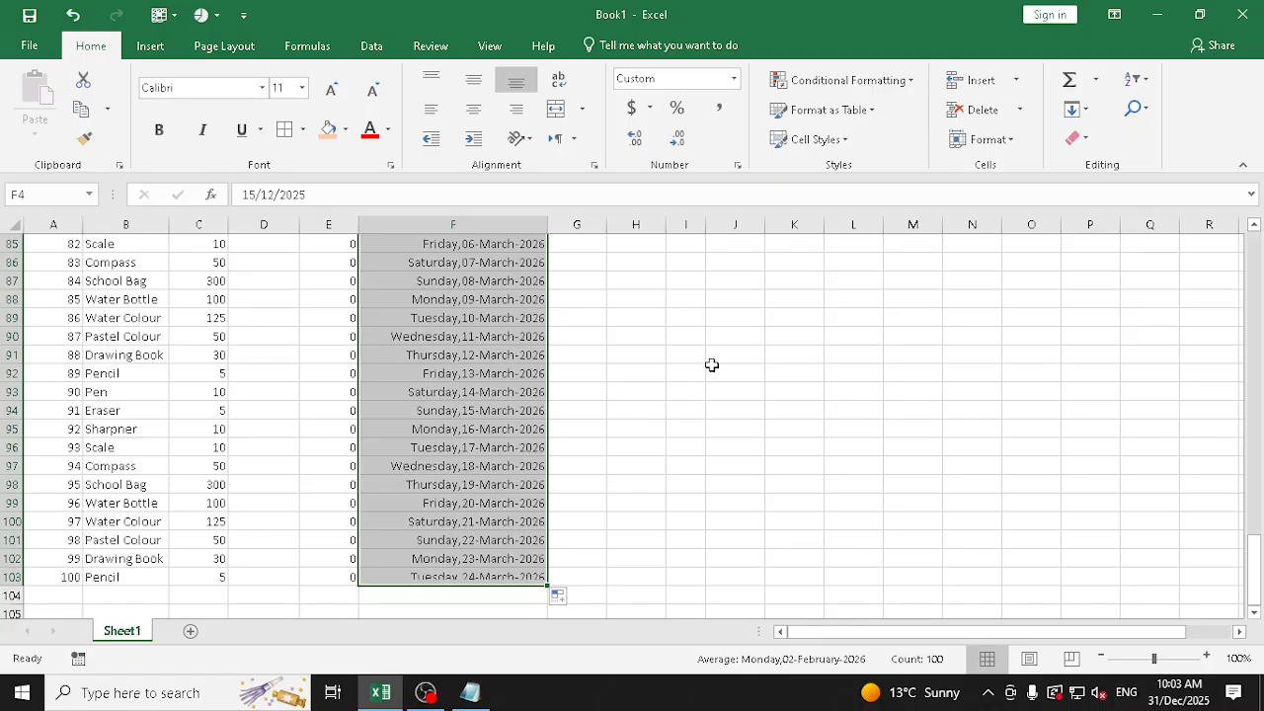
{"action": "scroll", "coordinate": [714, 364], "scroll_direction": "up", "scroll_amount": 3}
{"action": "left_click", "coordinate": [733, 78]}
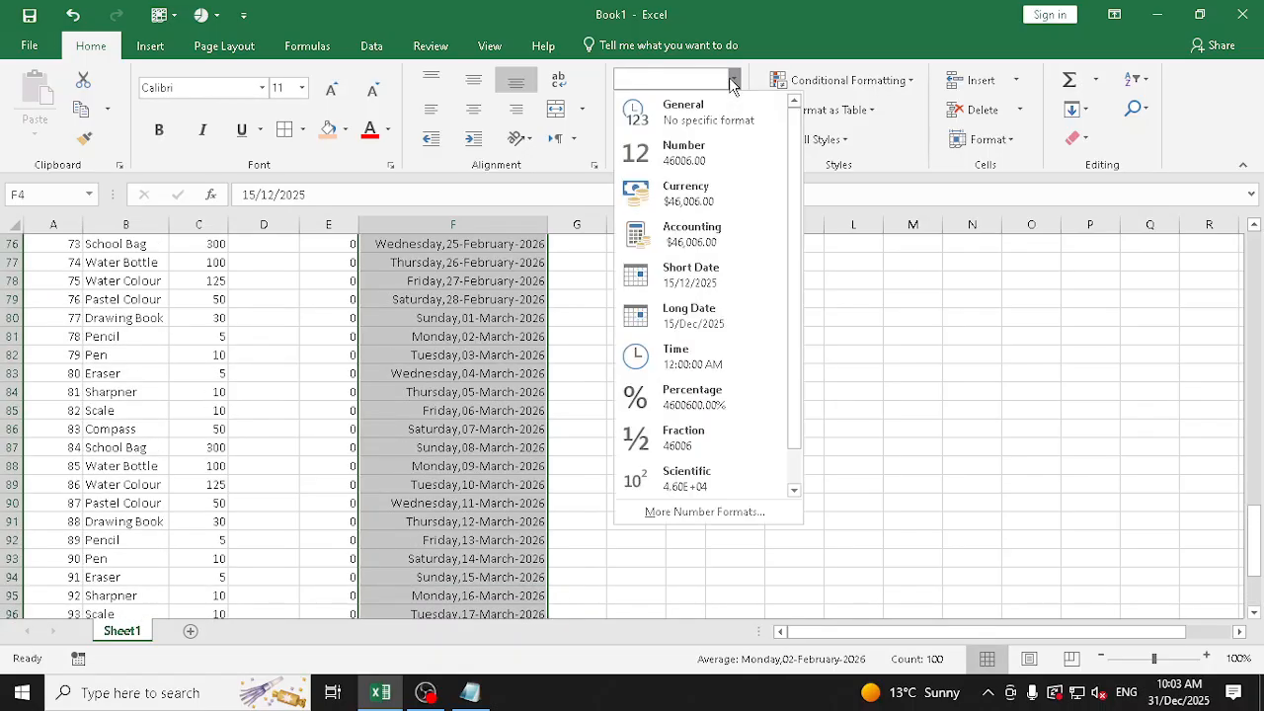
{"action": "left_click", "coordinate": [715, 309]}
Autofit the Date column F and widen the Time column G to about twice its width
{"action": "scroll", "coordinate": [665, 327], "scroll_direction": "up", "scroll_amount": 20}
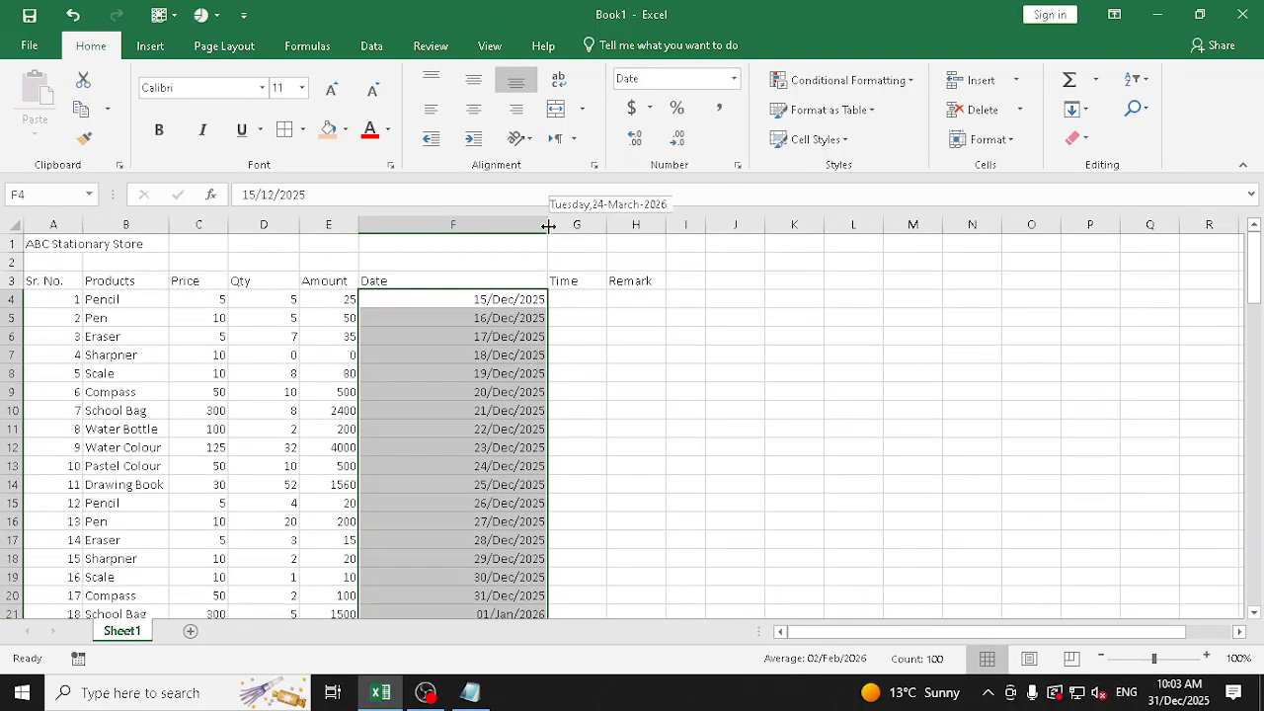
{"action": "double_click", "coordinate": [549, 233]}
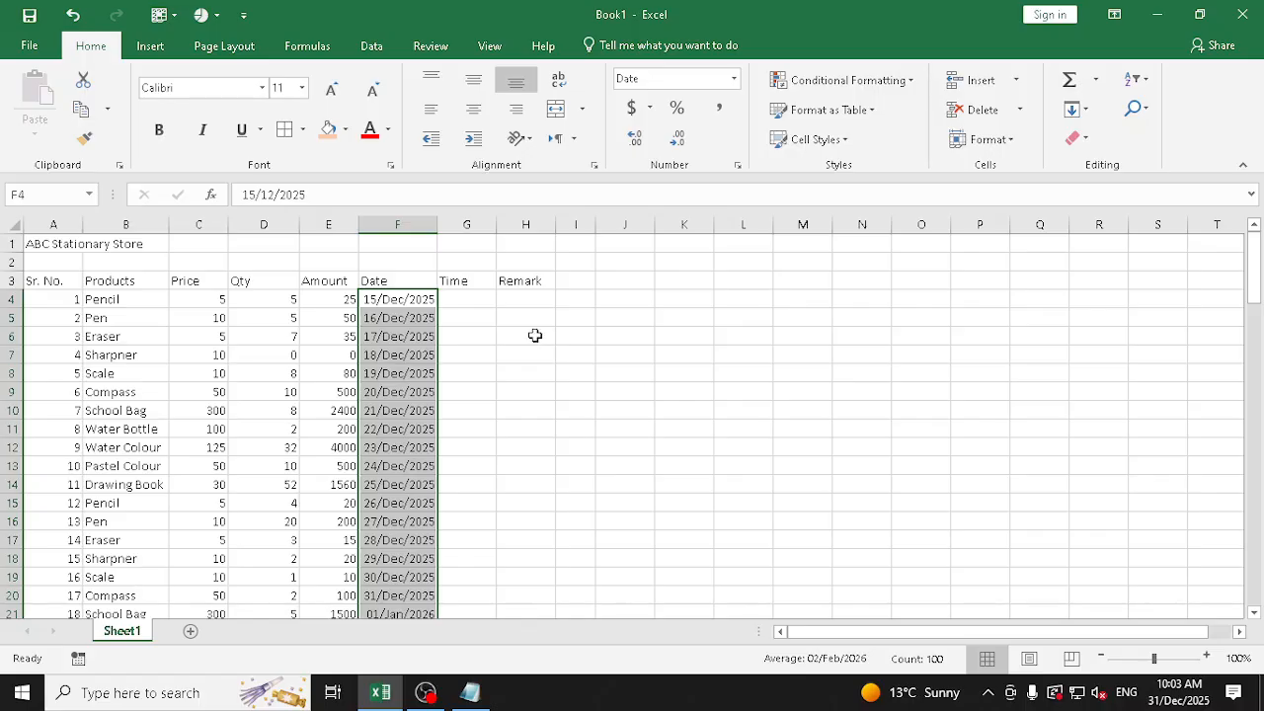
{"action": "left_click_drag", "start_coordinate": [497, 221], "coordinate": [552, 224]}
Enter the times 9:30, 10:35, 11:45 and 11:48 in cells G4 to G7
{"action": "left_click", "coordinate": [508, 302]}
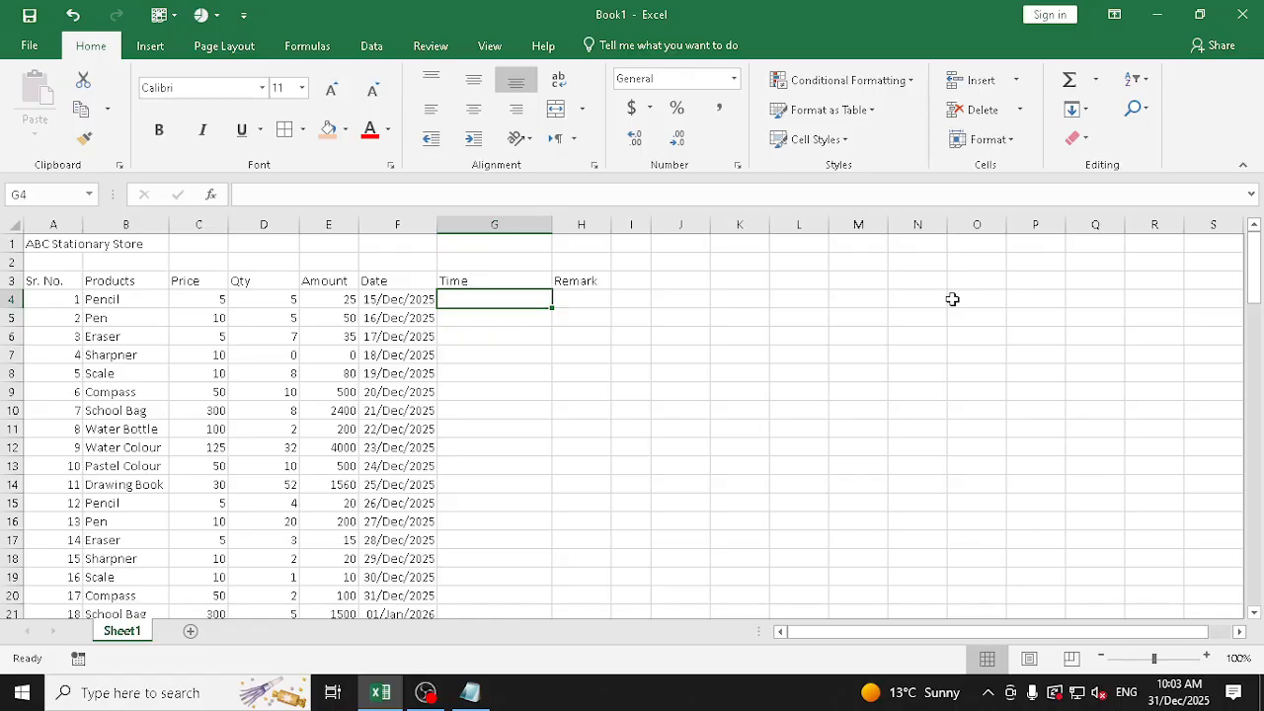
{"action": "type", "text": "9:30"}
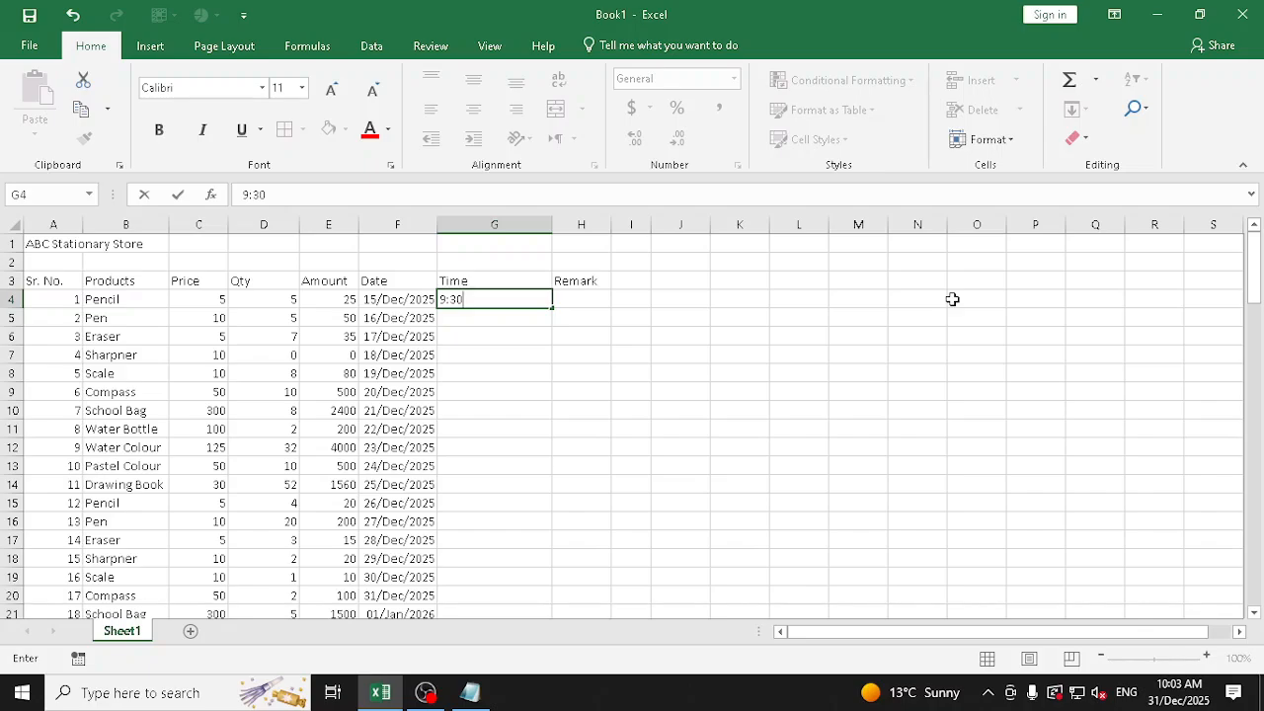
{"action": "key", "text": "Up"}
{"action": "key", "text": "Down"}
{"action": "key", "text": "Down"}
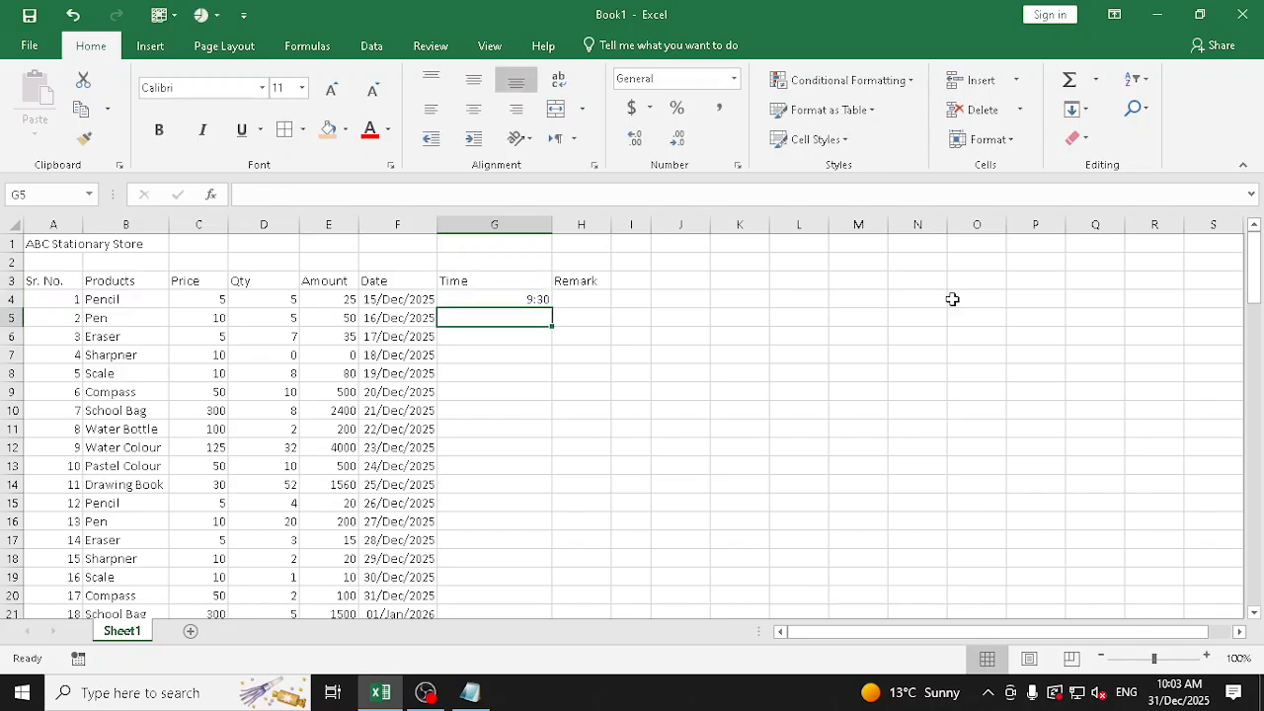
{"action": "type", "text": "10:35"}
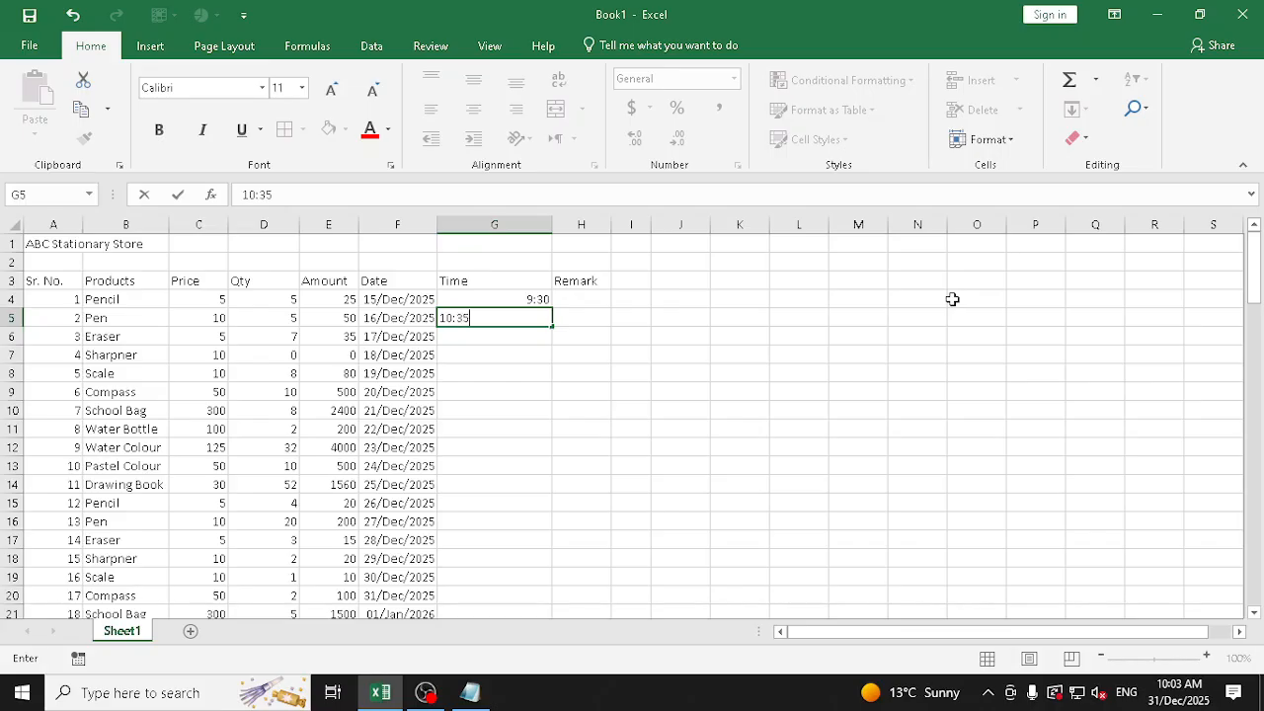
{"action": "key", "text": "Return"}
{"action": "type", "text": "11"}
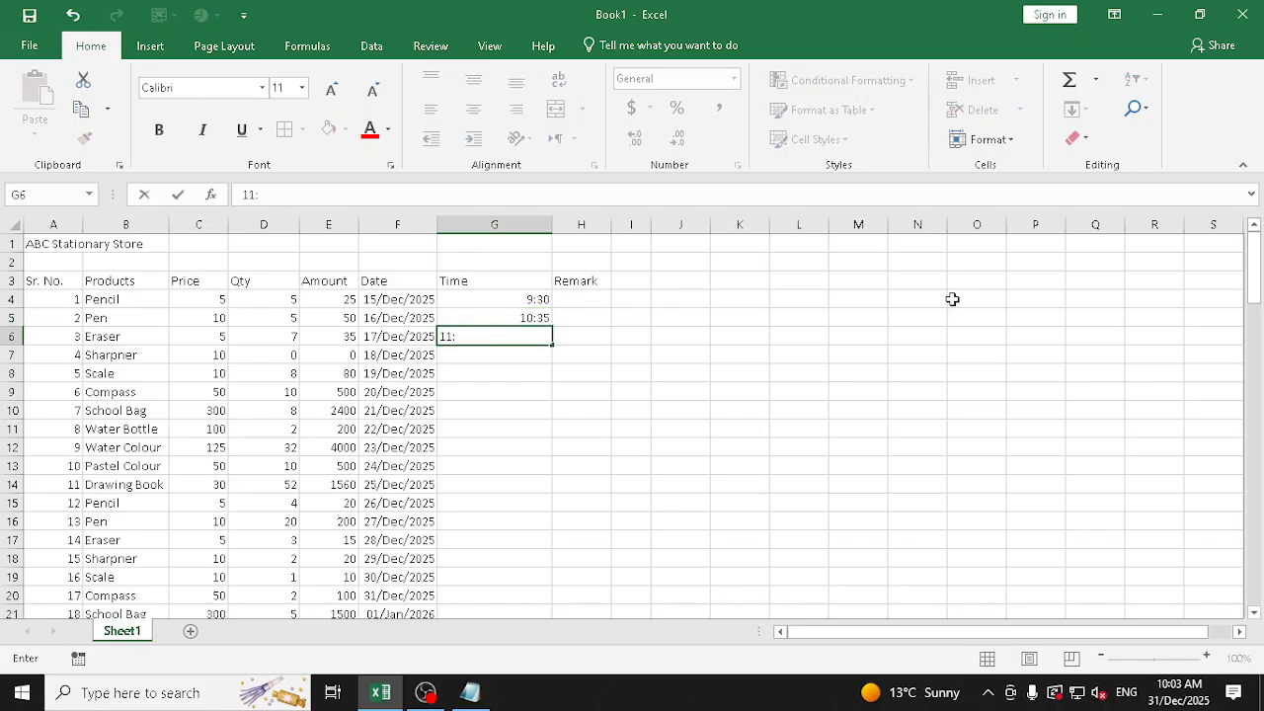
{"action": "type", "text": ":45"}
{"action": "key", "text": "Return"}
{"action": "type", "text": "11"}
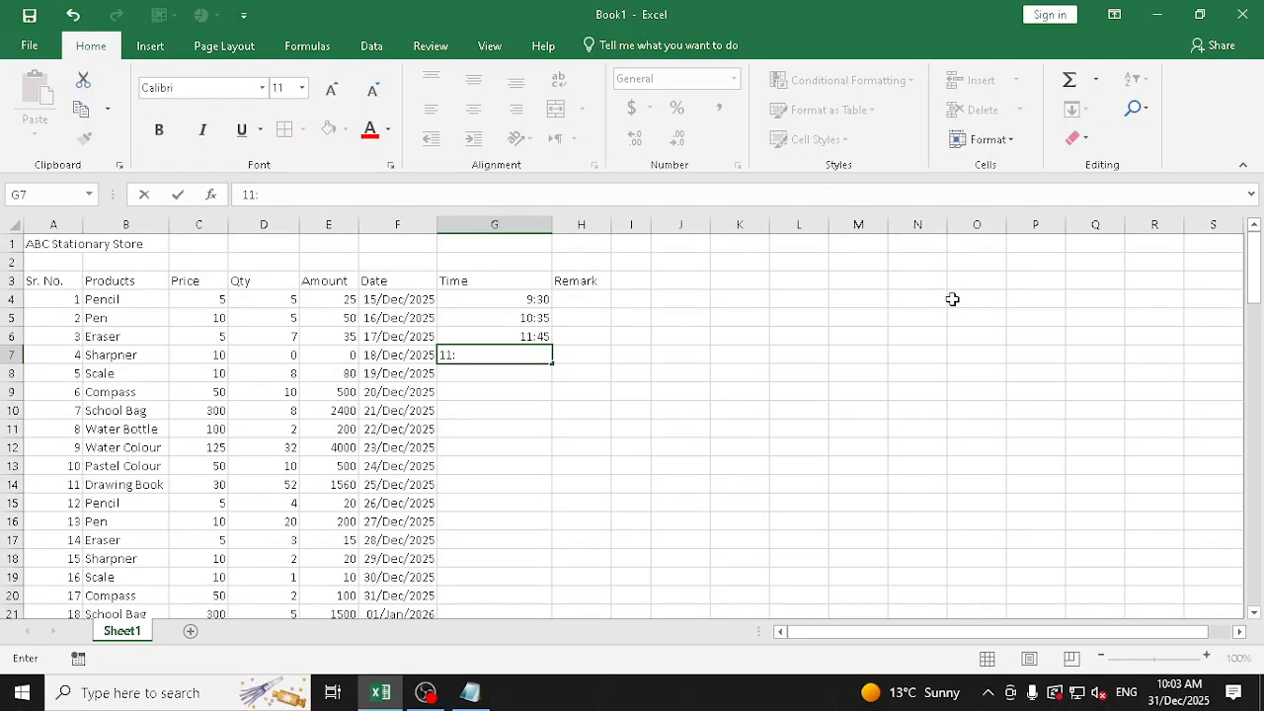
{"action": "type", "text": ":48"}
{"action": "key", "text": "Return"}
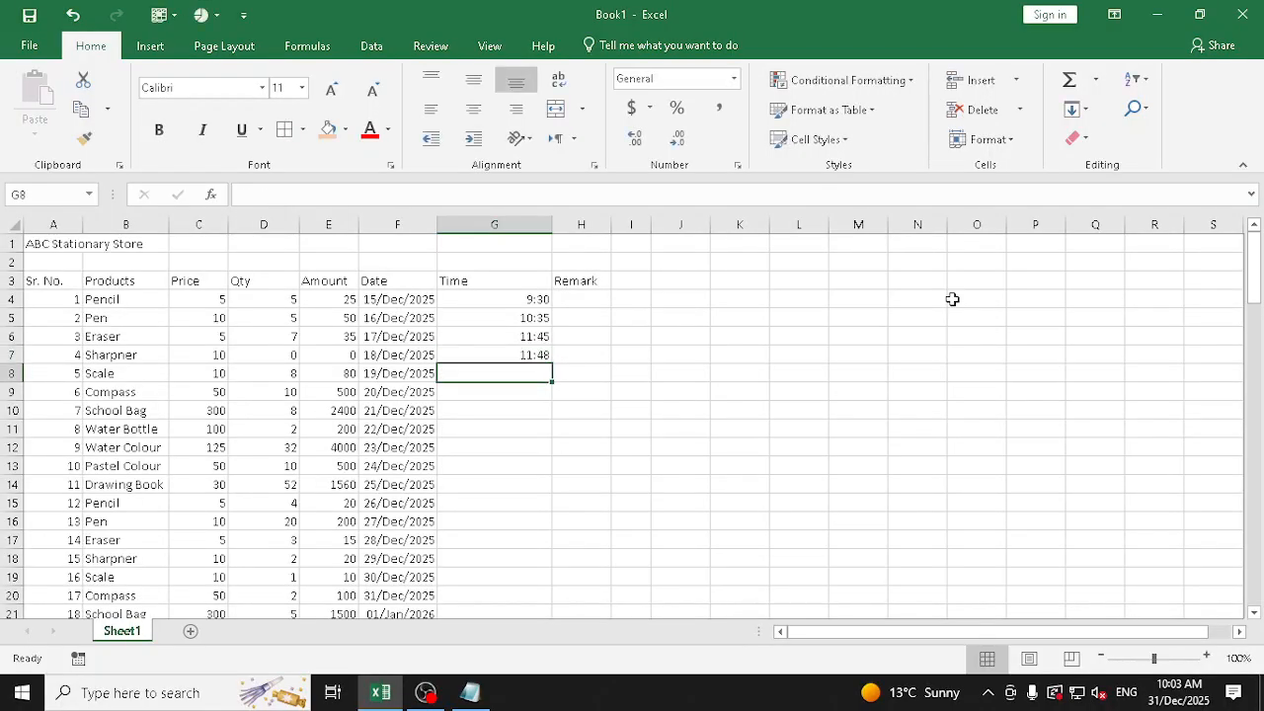
Continue the Time column with 11:50, 12:00, 13:00 and 13:50 in cells G8 to G11
{"action": "type", "text": "11:50"}
{"action": "key", "text": "Return"}
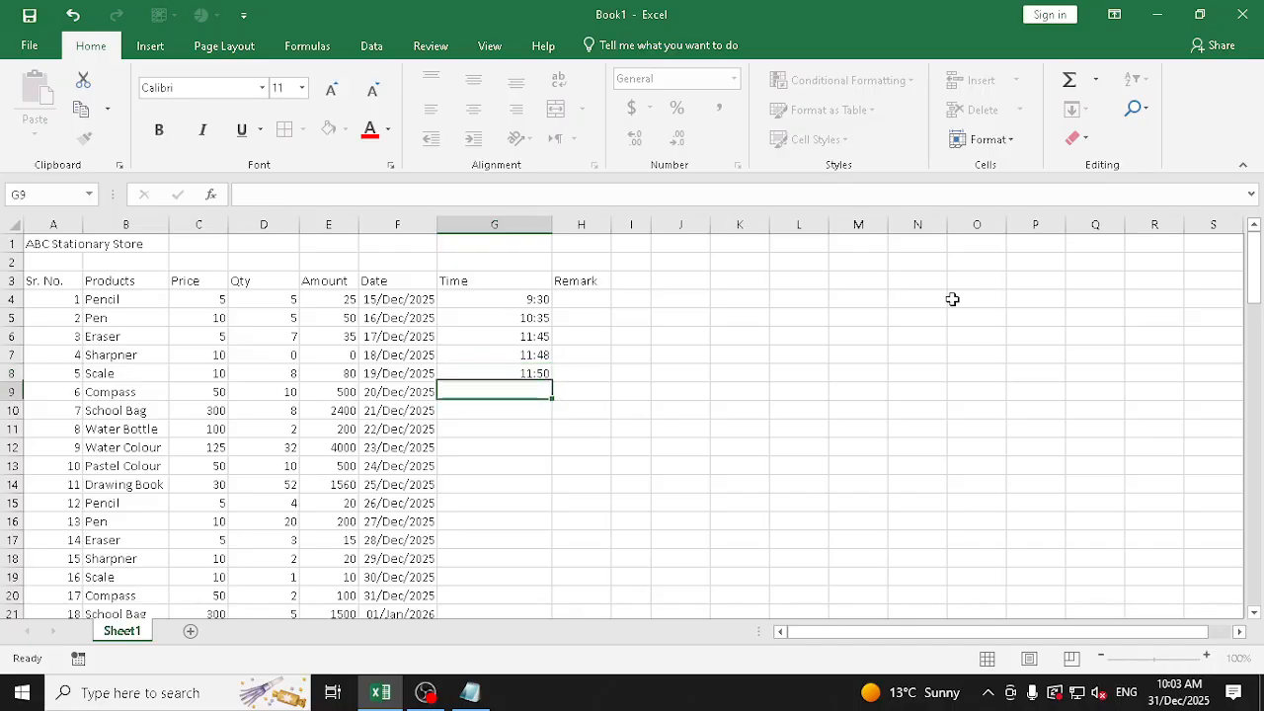
{"action": "type", "text": "12:00"}
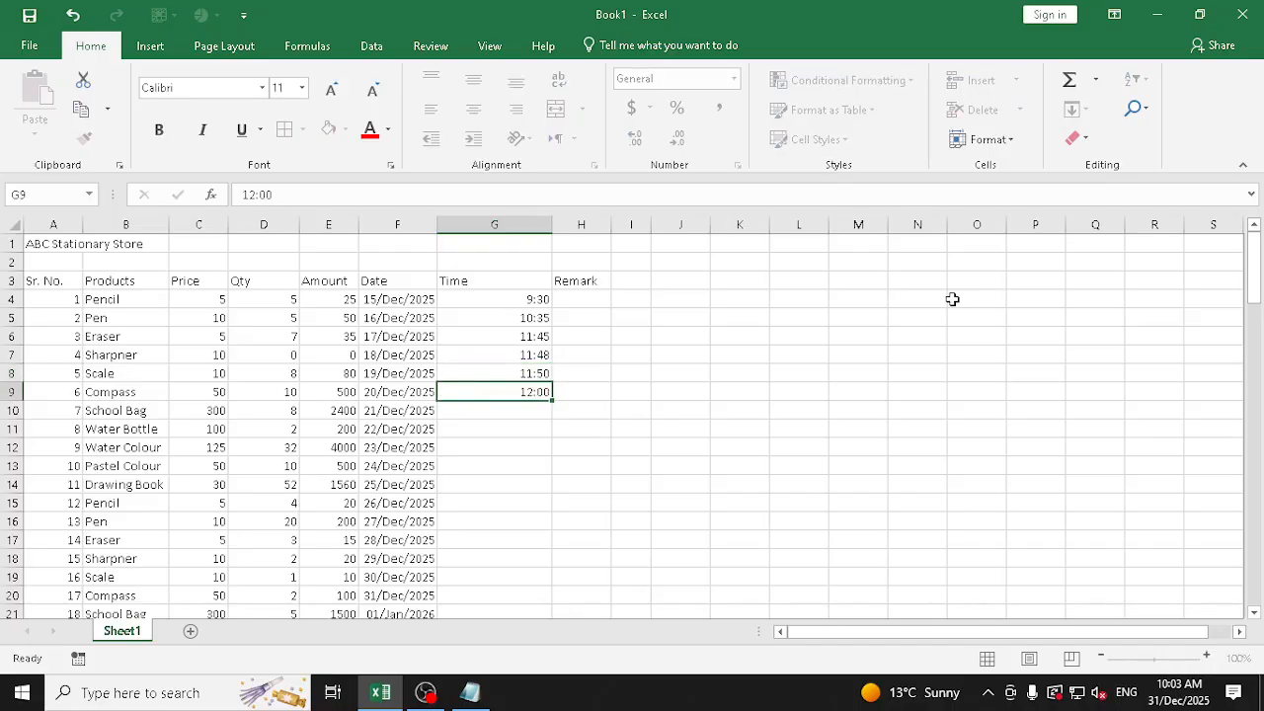
{"action": "key", "text": "Return"}
{"action": "type", "text": "13:"}
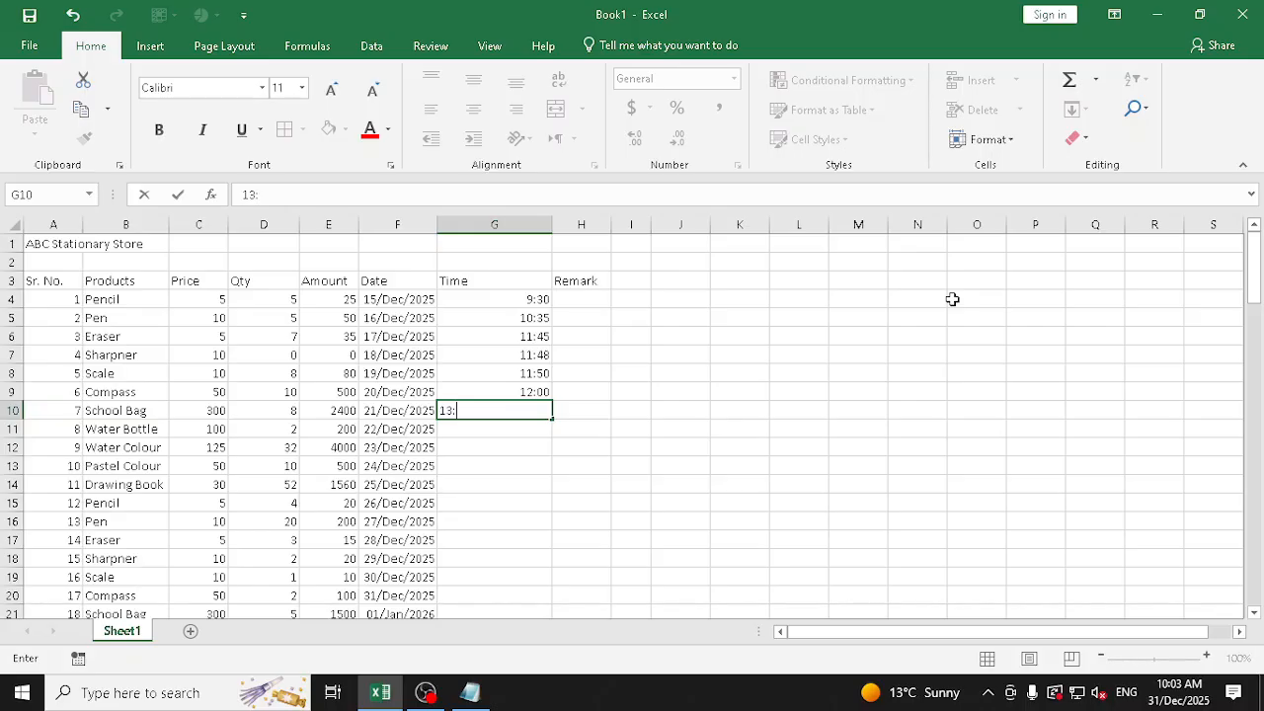
{"action": "type", "text": "00"}
{"action": "key", "text": "Return"}
{"action": "type", "text": "13:50"}
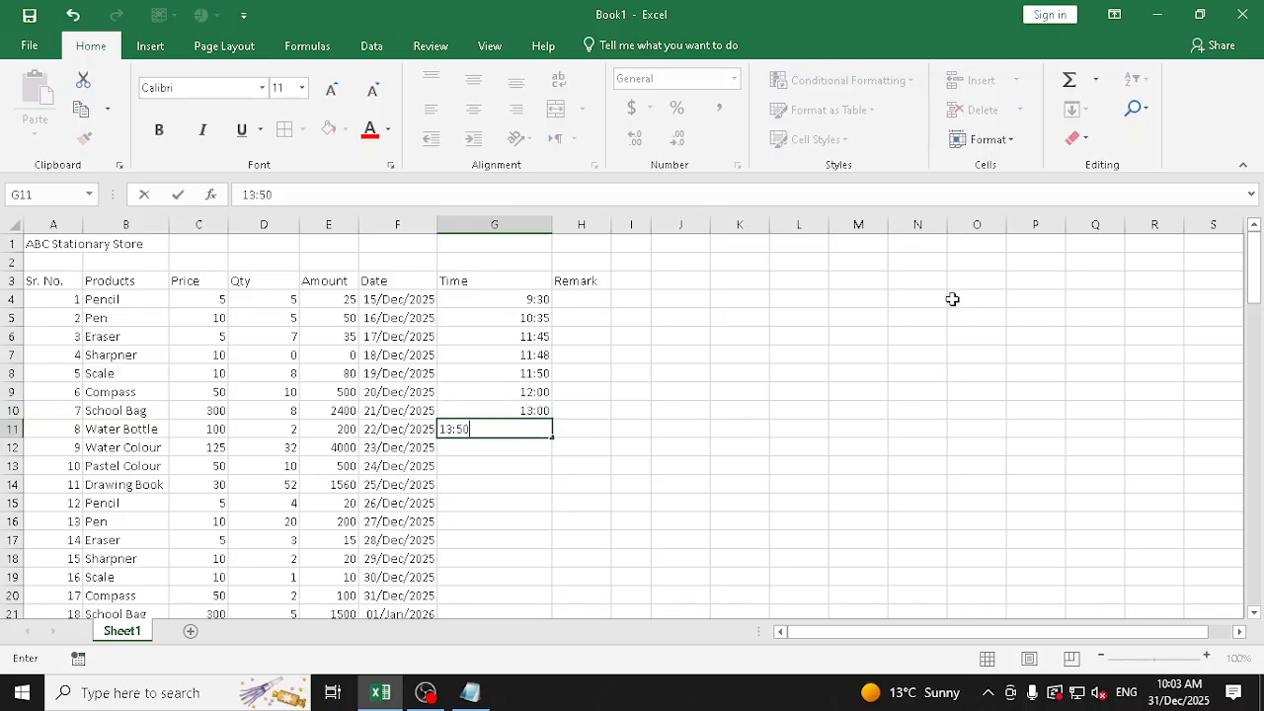
{"action": "key", "text": "Return"}
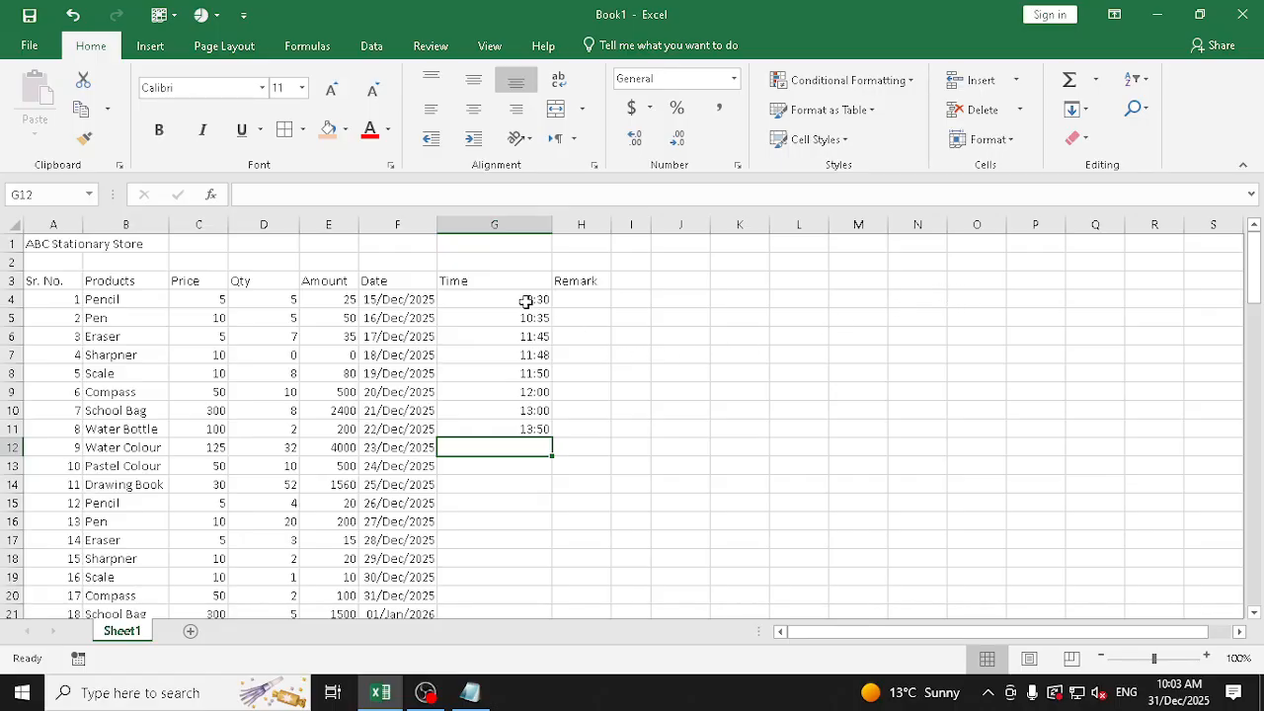
Apply the standard Time number format to the Time column range G4:G103
{"action": "left_click_drag", "start_coordinate": [528, 301], "coordinate": [525, 581]}
{"action": "left_click", "coordinate": [733, 79]}
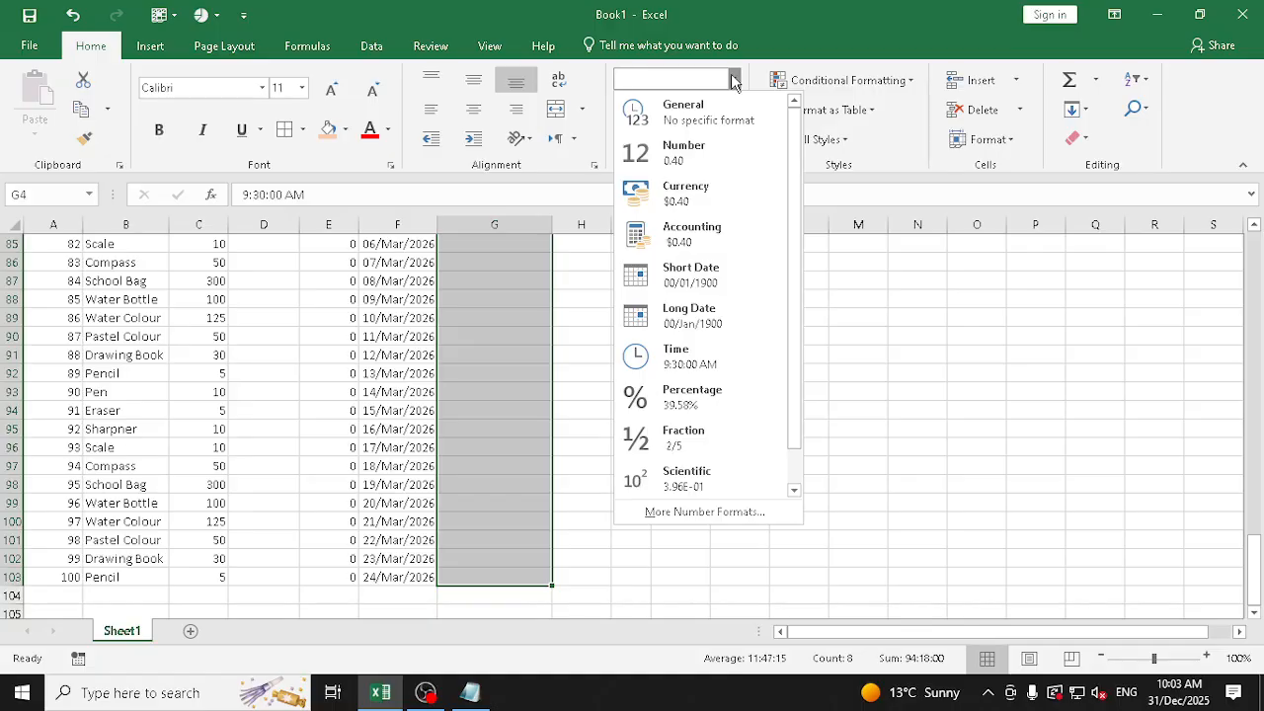
{"action": "left_click", "coordinate": [696, 357]}
{"action": "scroll", "coordinate": [691, 355], "scroll_direction": "up", "scroll_amount": 20}
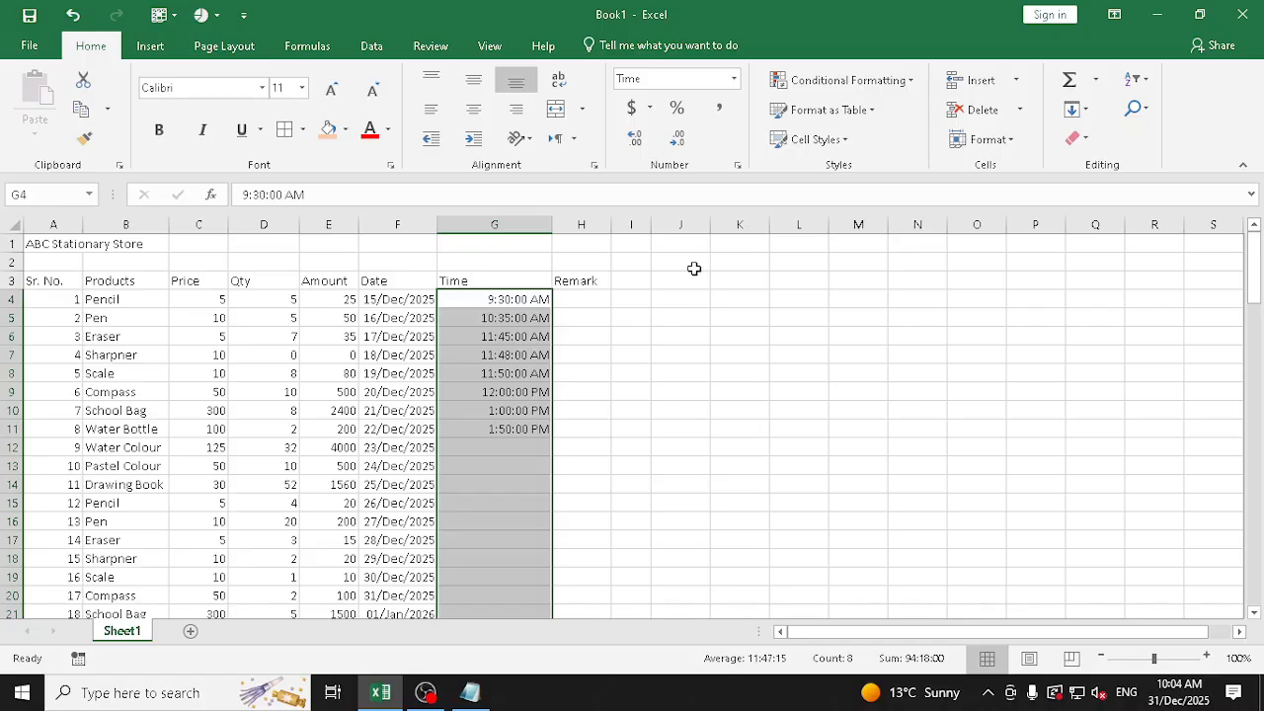
In Format Cells, set the time type of G4:G103 to the 24-hour 13:30:55 format
{"action": "left_click", "coordinate": [734, 79]}
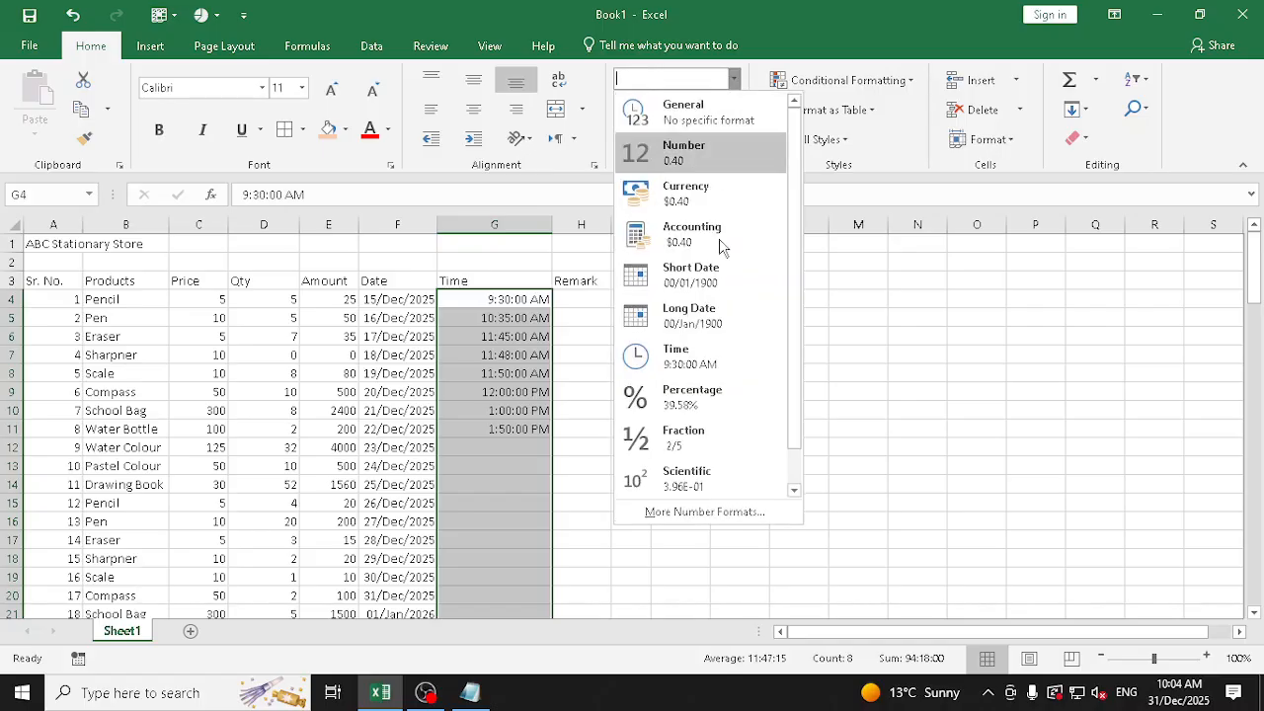
{"action": "left_click", "coordinate": [719, 511]}
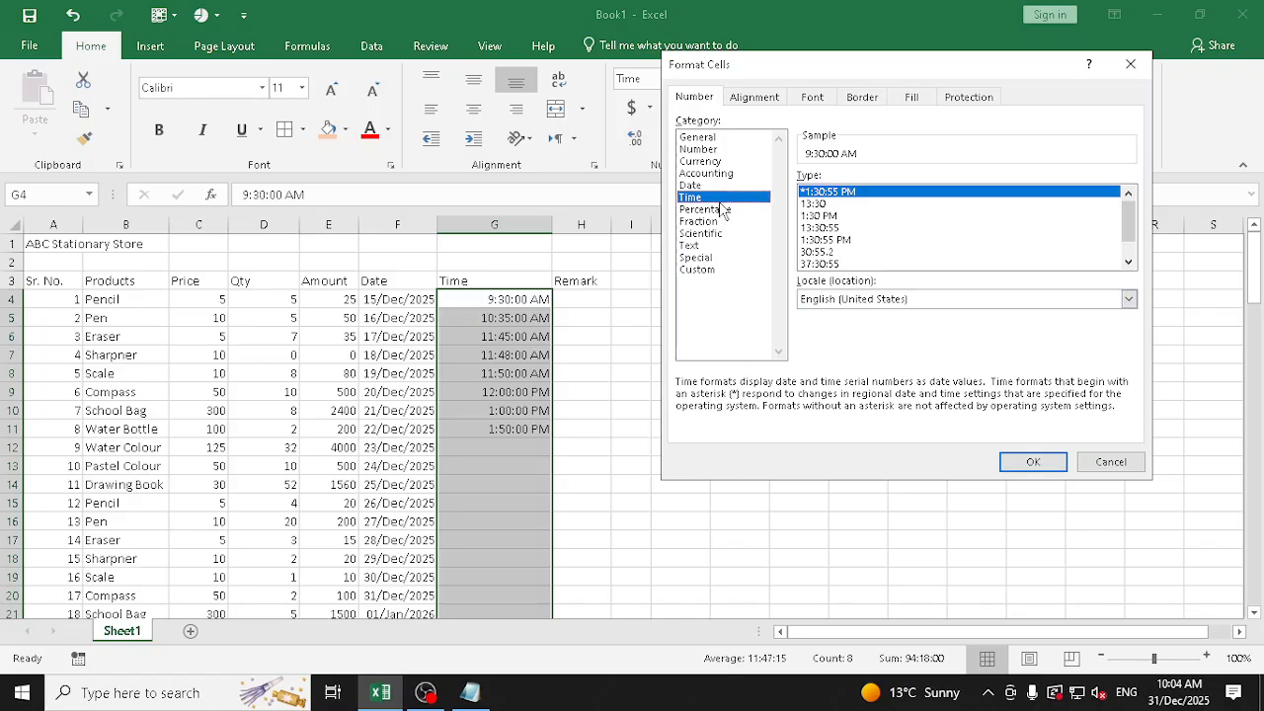
{"action": "left_click", "coordinate": [830, 228]}
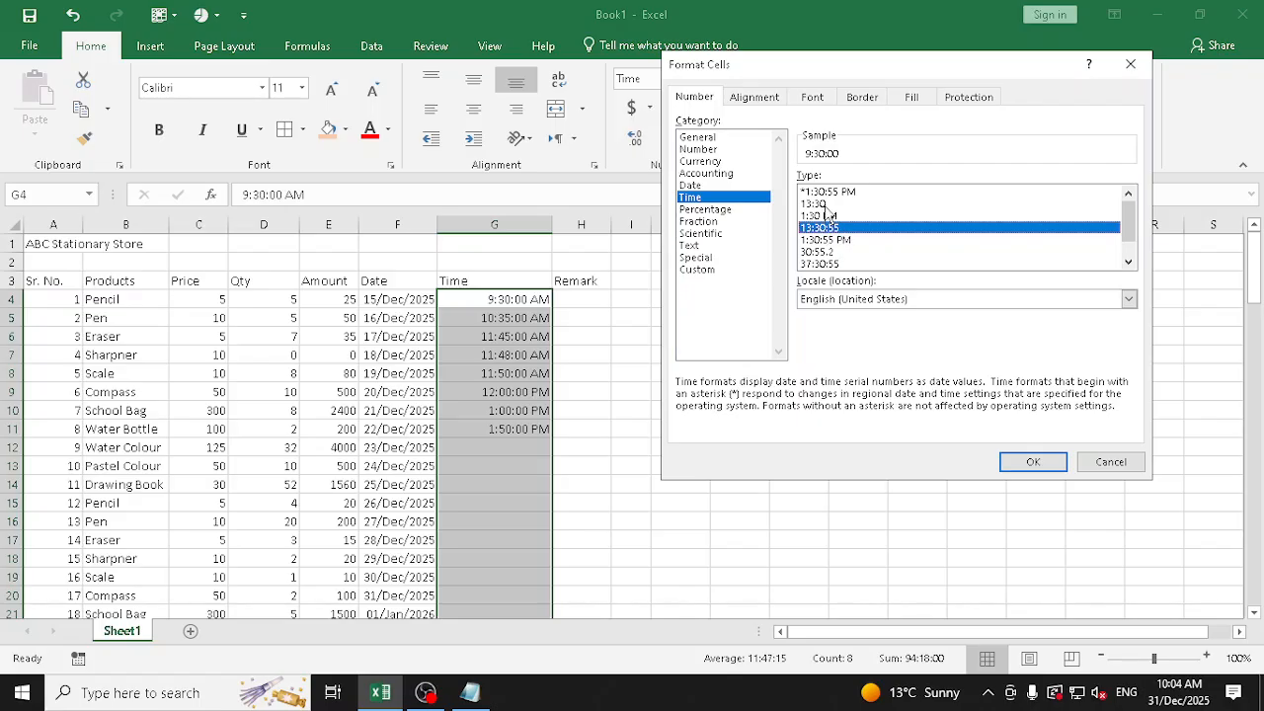
{"action": "left_click", "coordinate": [827, 205]}
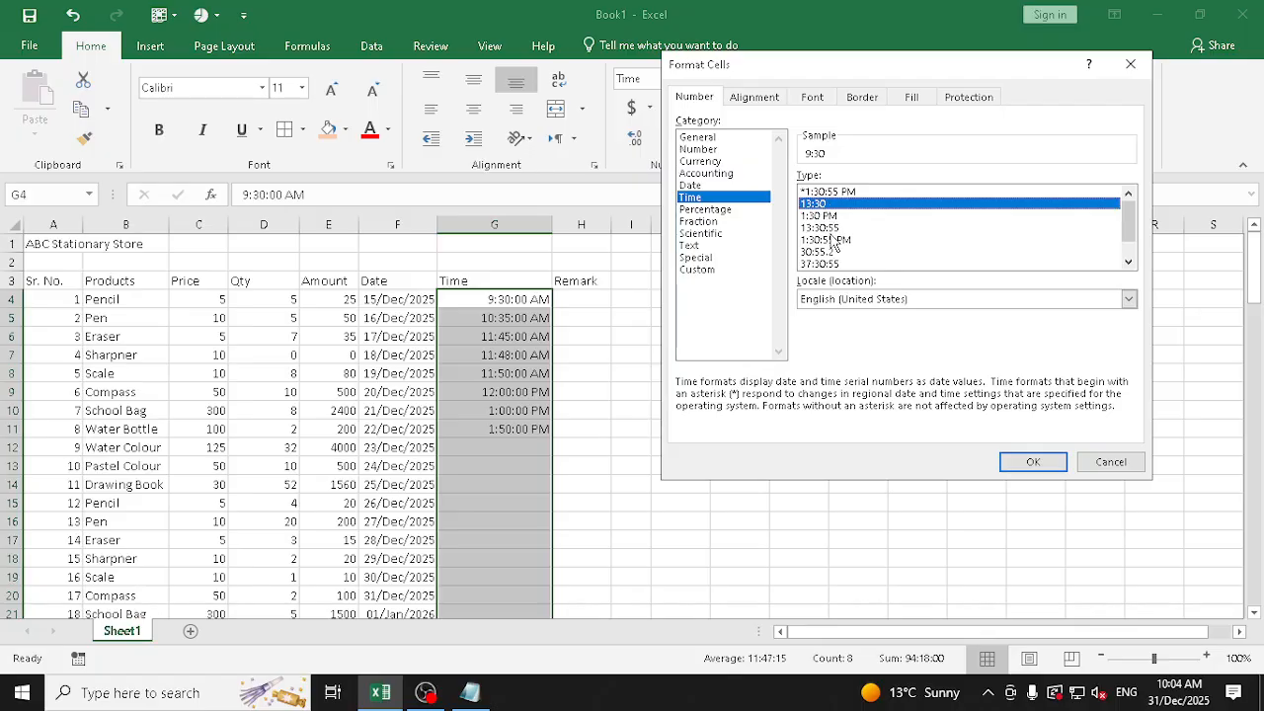
{"action": "left_click", "coordinate": [832, 229]}
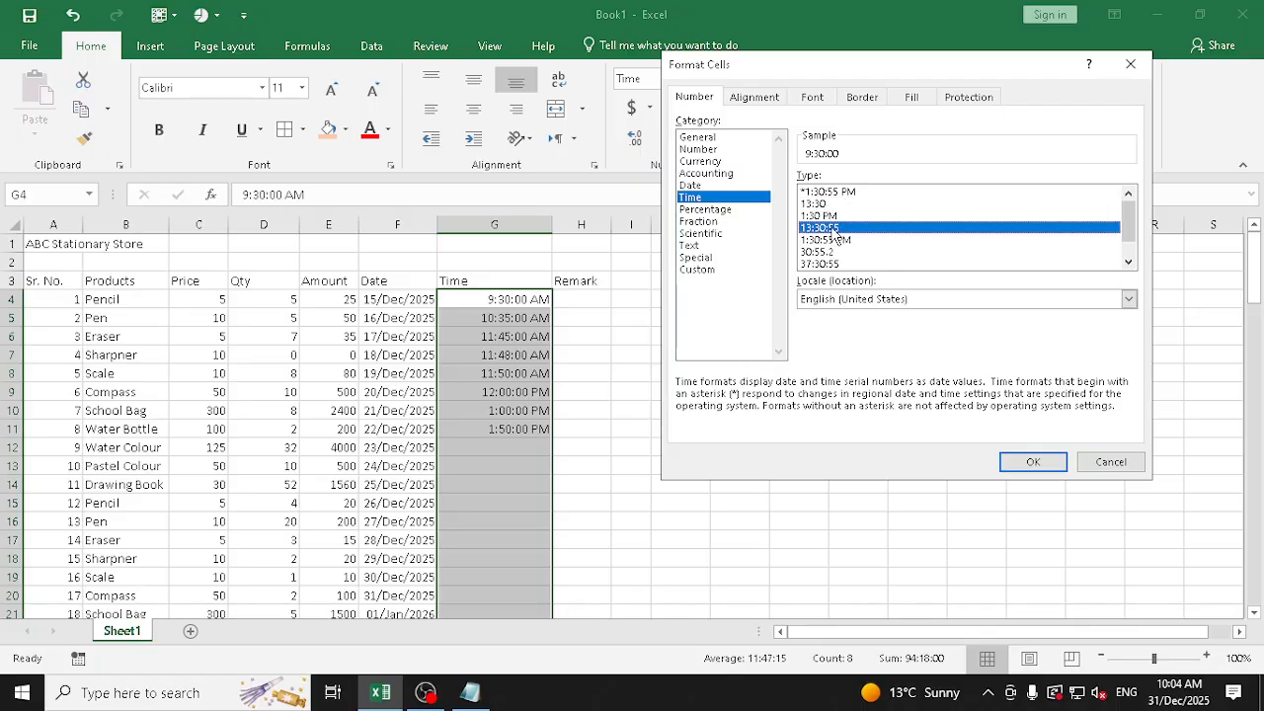
{"action": "left_click", "coordinate": [1029, 461]}
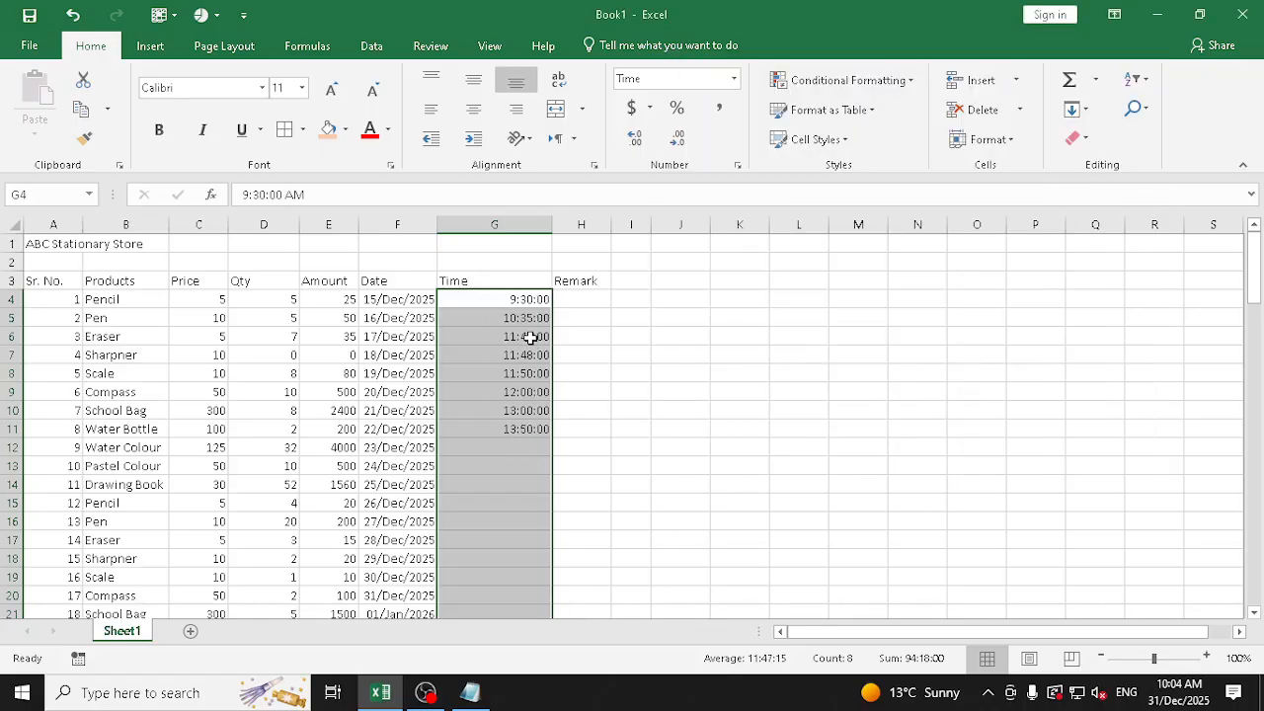
Enter the time 18:35 in G12 for the Water Colour row and reselect that cell
{"action": "left_click", "coordinate": [536, 448]}
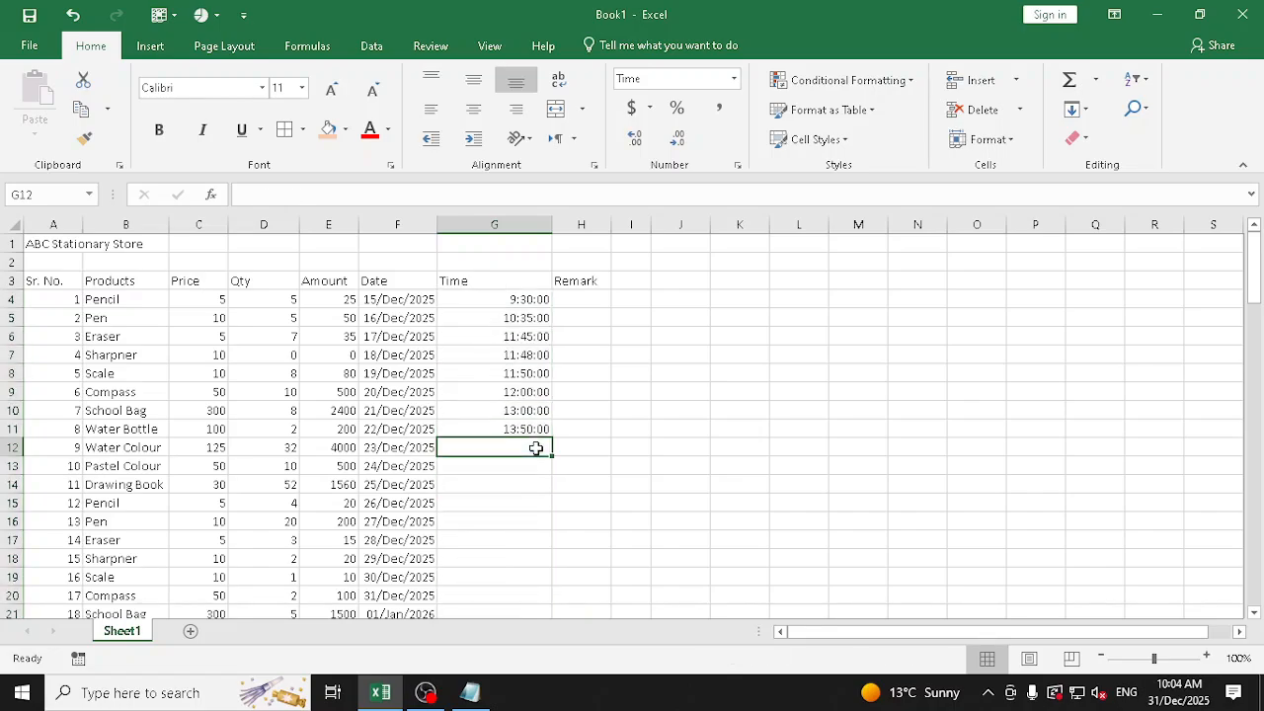
{"action": "type", "text": "18:35"}
{"action": "key", "text": "Return"}
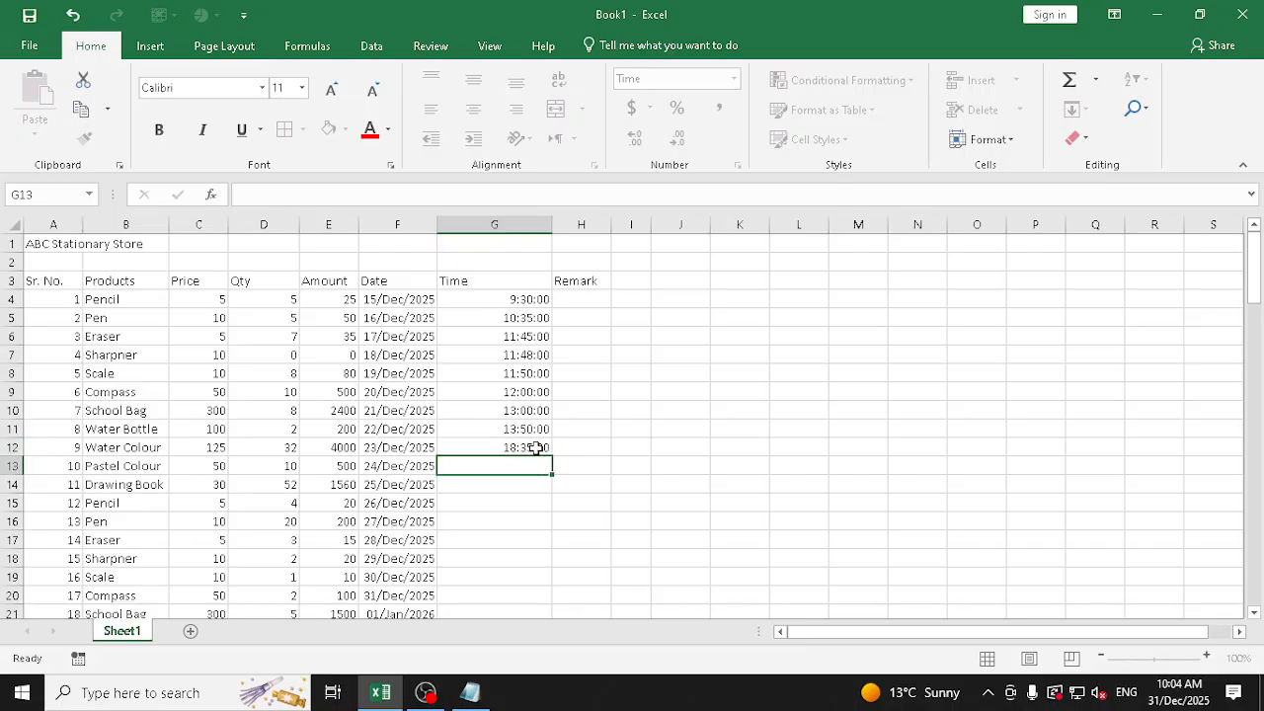
{"action": "left_click", "coordinate": [536, 449]}
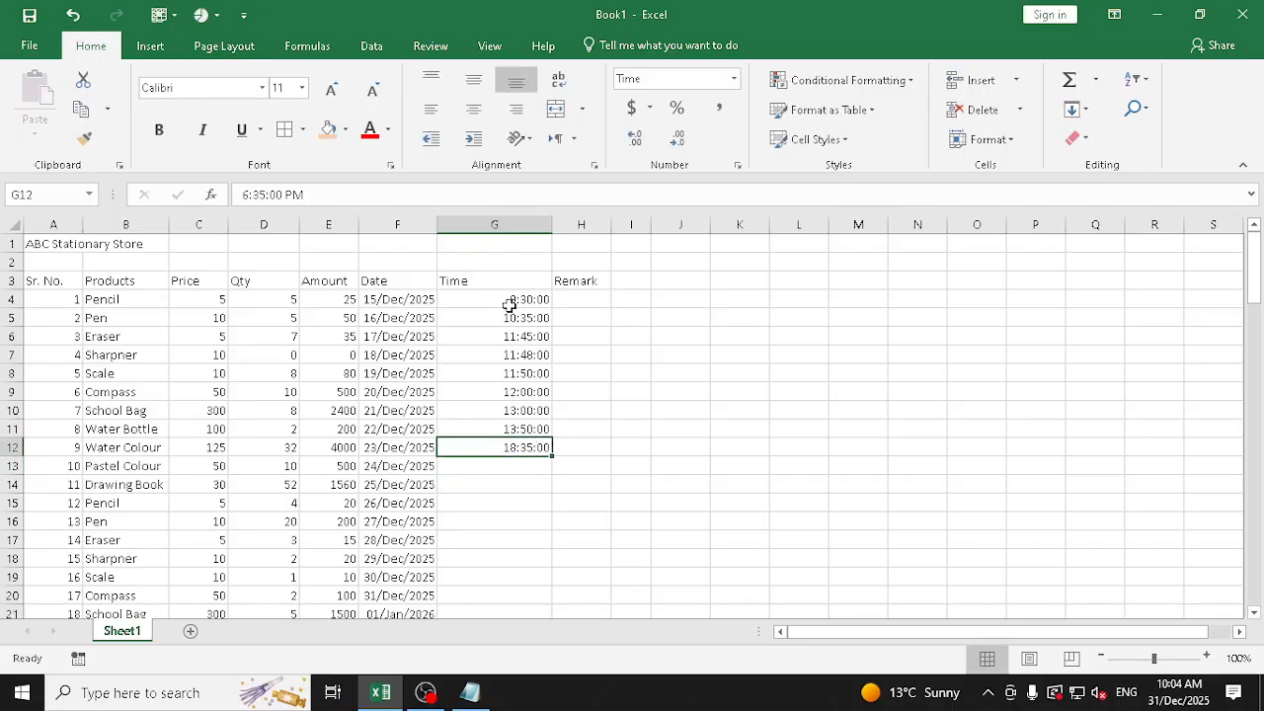
Apply the standard Time number format to the Time column range G4:G103 to show AM/PM times
{"action": "left_click_drag", "start_coordinate": [510, 300], "coordinate": [518, 590]}
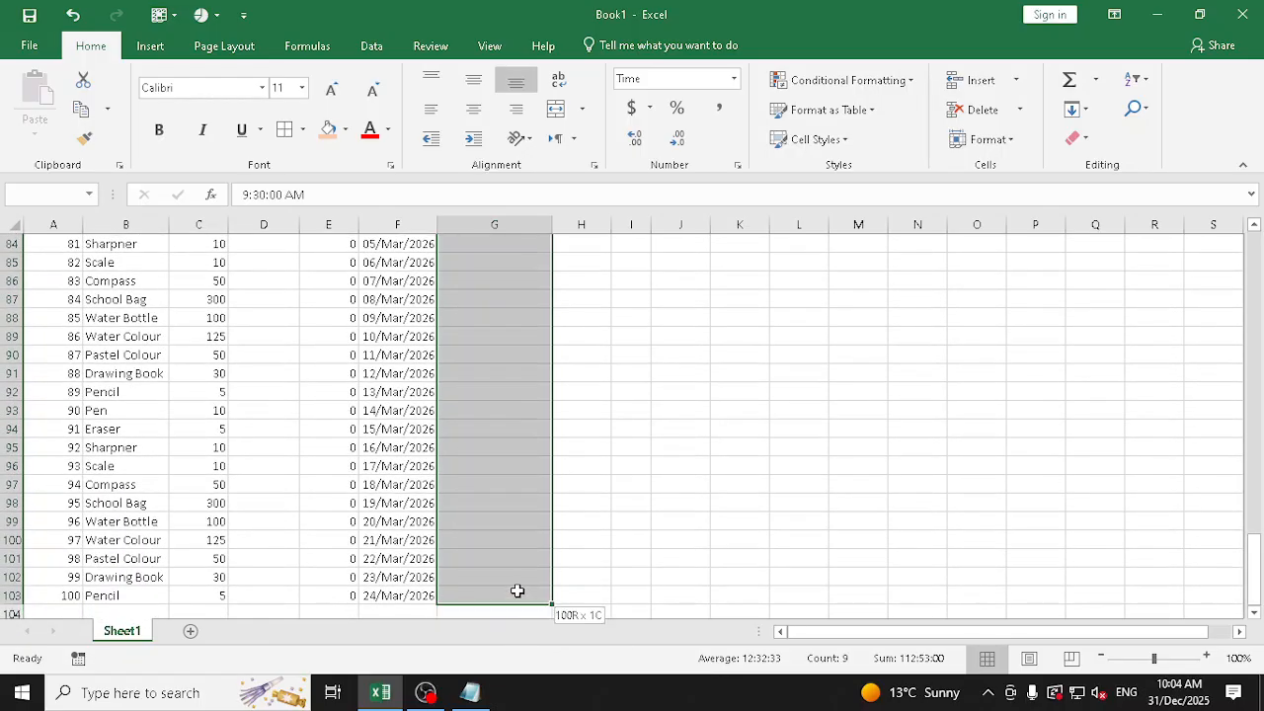
{"action": "left_click", "coordinate": [734, 78]}
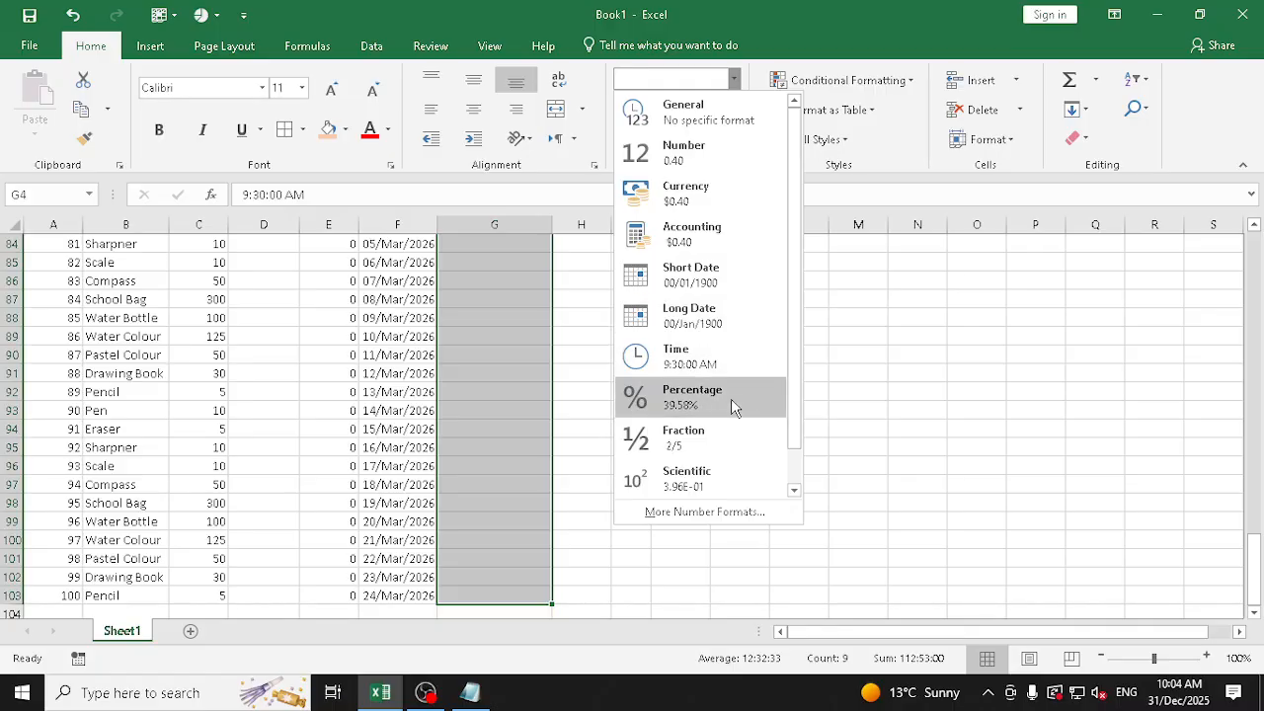
{"action": "left_click", "coordinate": [728, 354]}
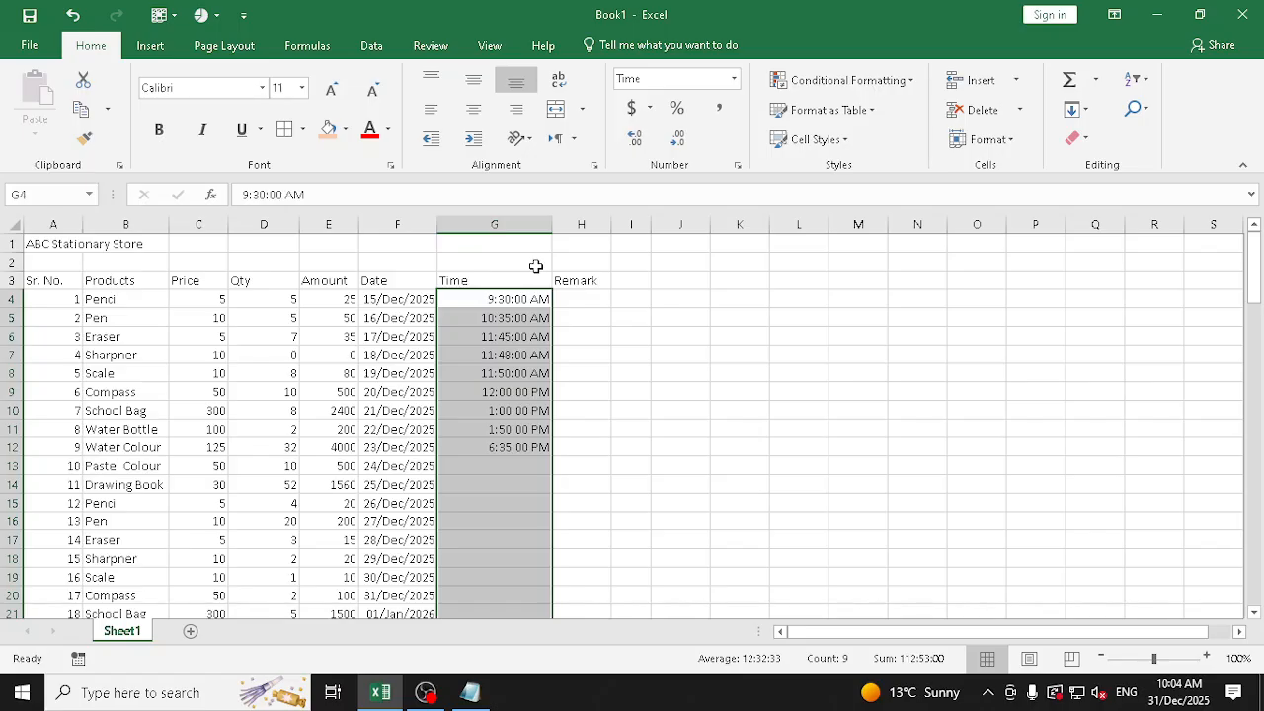
{"action": "left_click", "coordinate": [595, 299]}
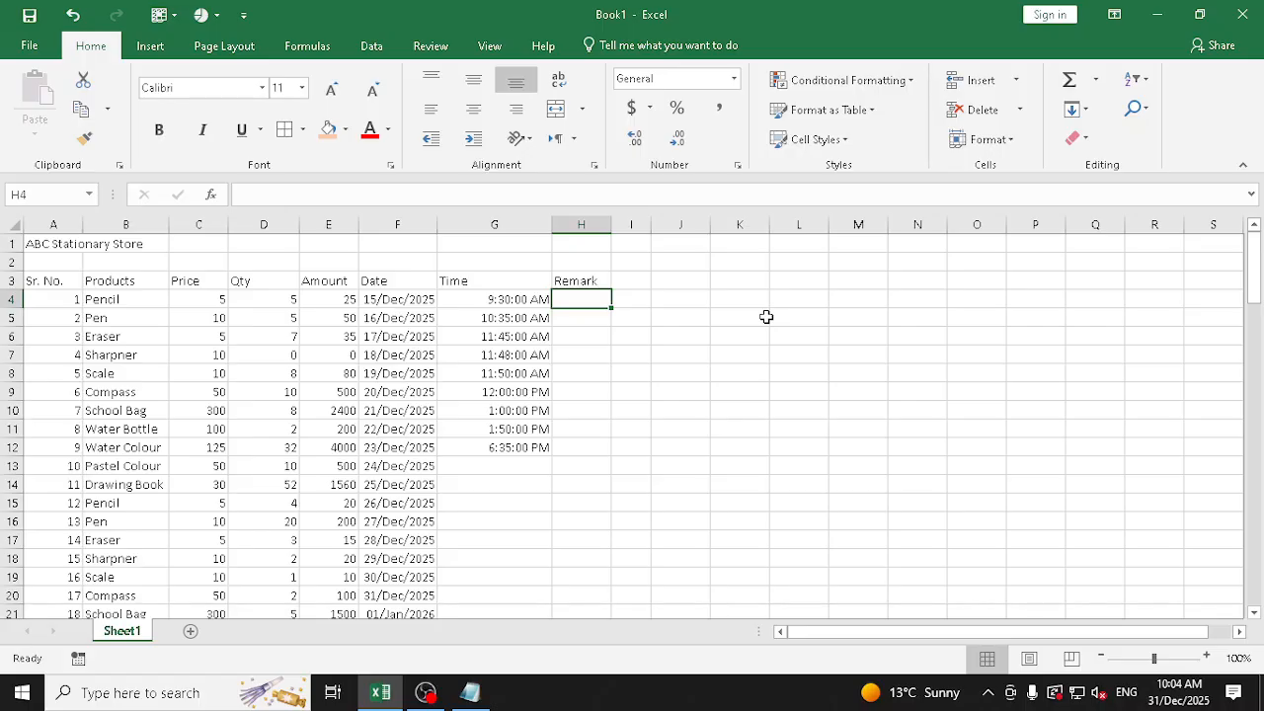
Replace the header in H3 with Payment Method and auto-fit column H to its text
{"action": "left_click", "coordinate": [589, 281]}
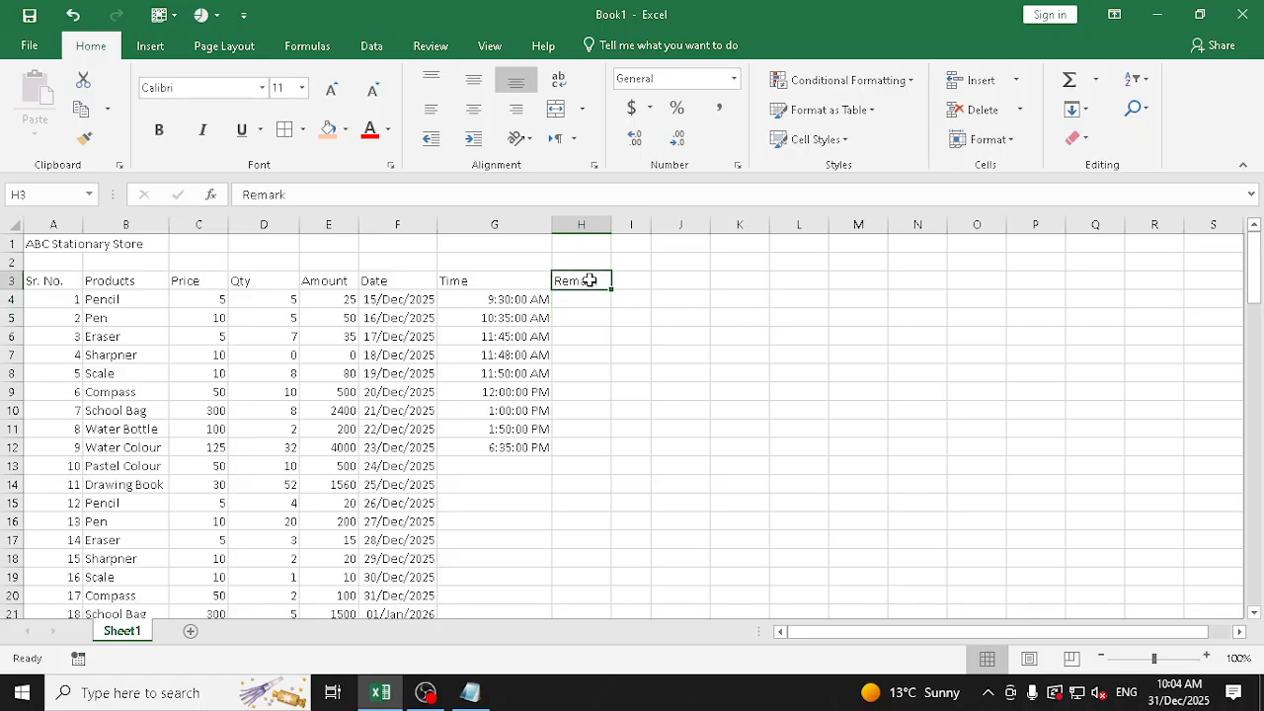
{"action": "type", "text": "Payment"}
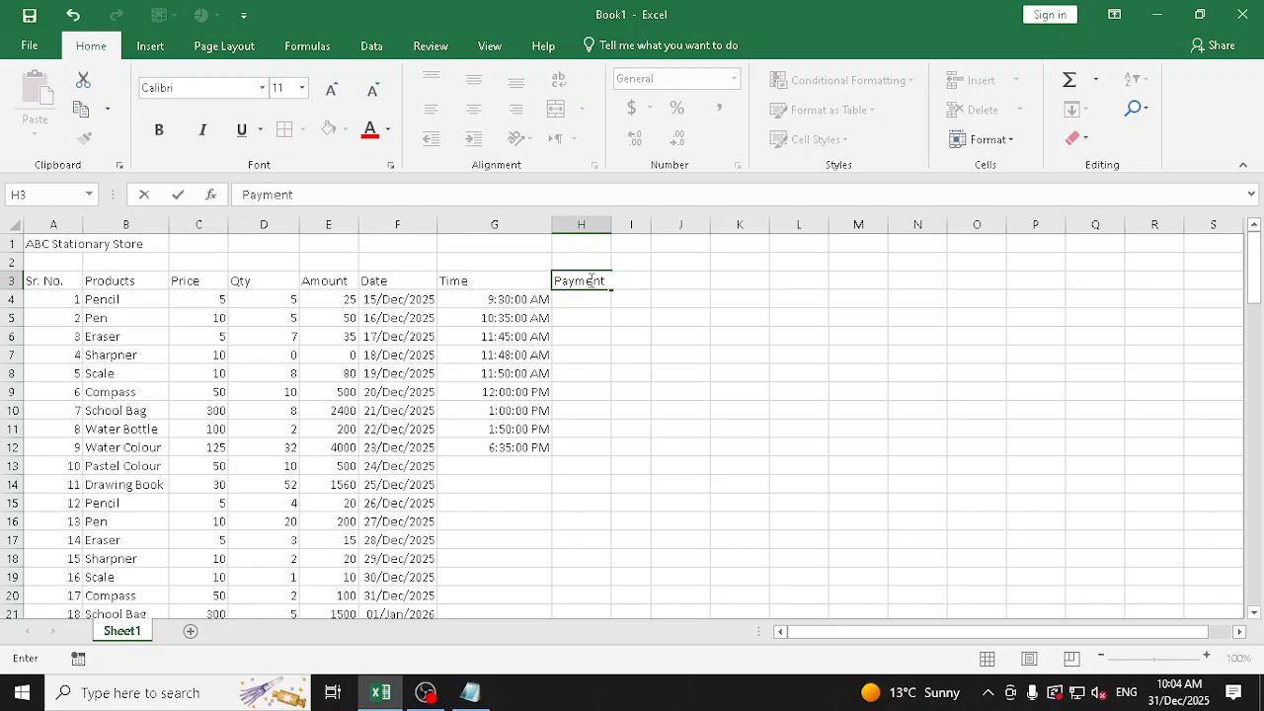
{"action": "type", "text": " Method"}
{"action": "key", "text": "Return"}
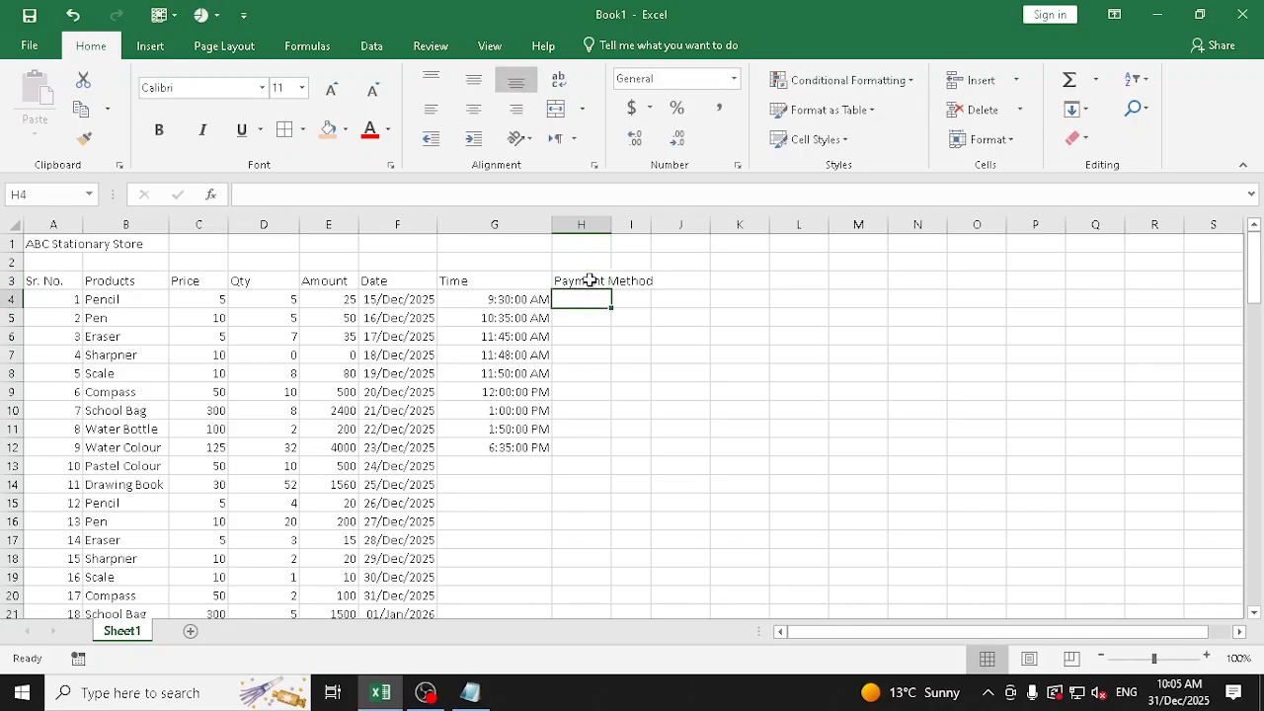
{"action": "double_click", "coordinate": [614, 219]}
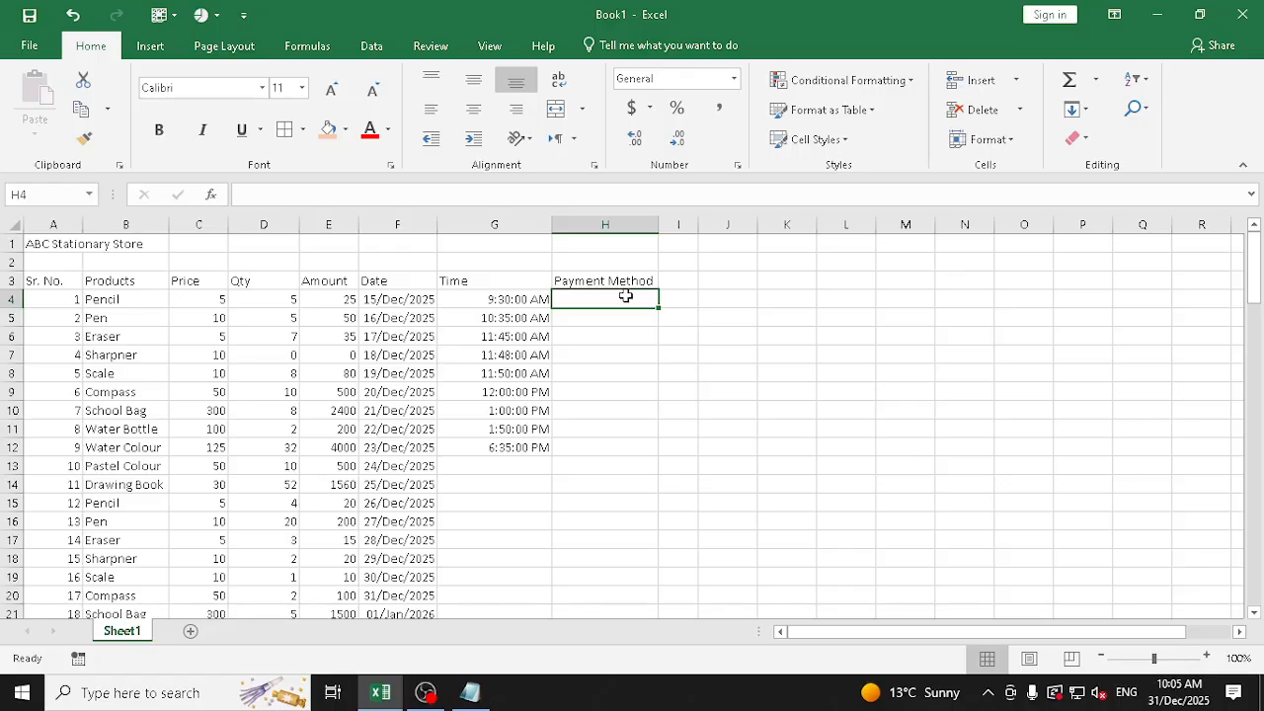
Add a list data validation to H4:H103 with the allowed entries Cash, UPI and Card
{"action": "left_click_drag", "start_coordinate": [626, 296], "coordinate": [612, 556]}
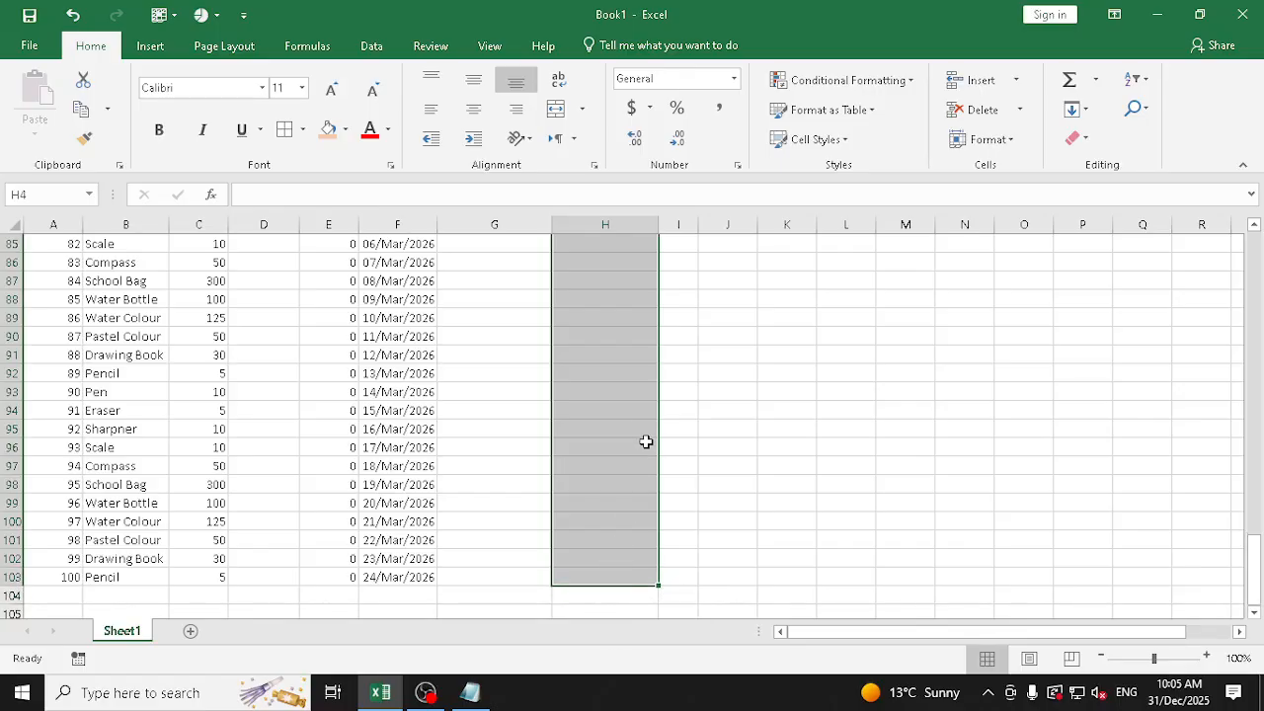
{"action": "left_click", "coordinate": [375, 48]}
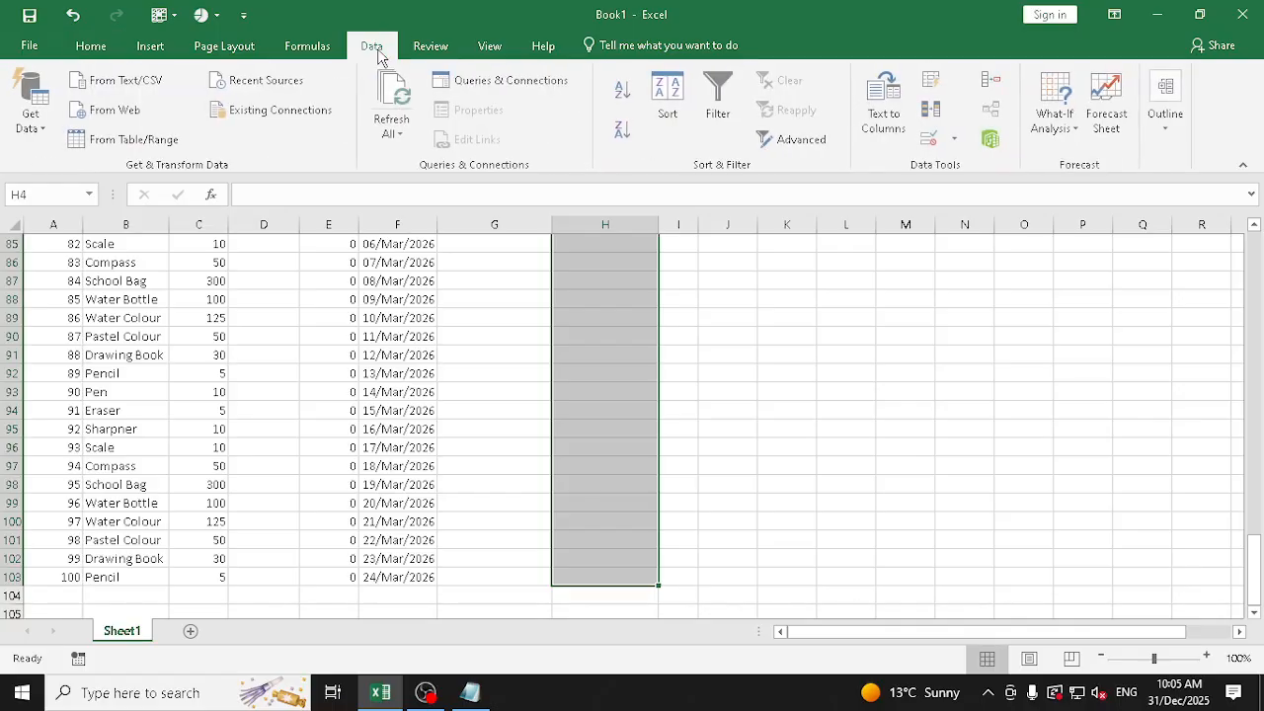
{"action": "left_click", "coordinate": [926, 138]}
{"action": "left_click", "coordinate": [881, 224]}
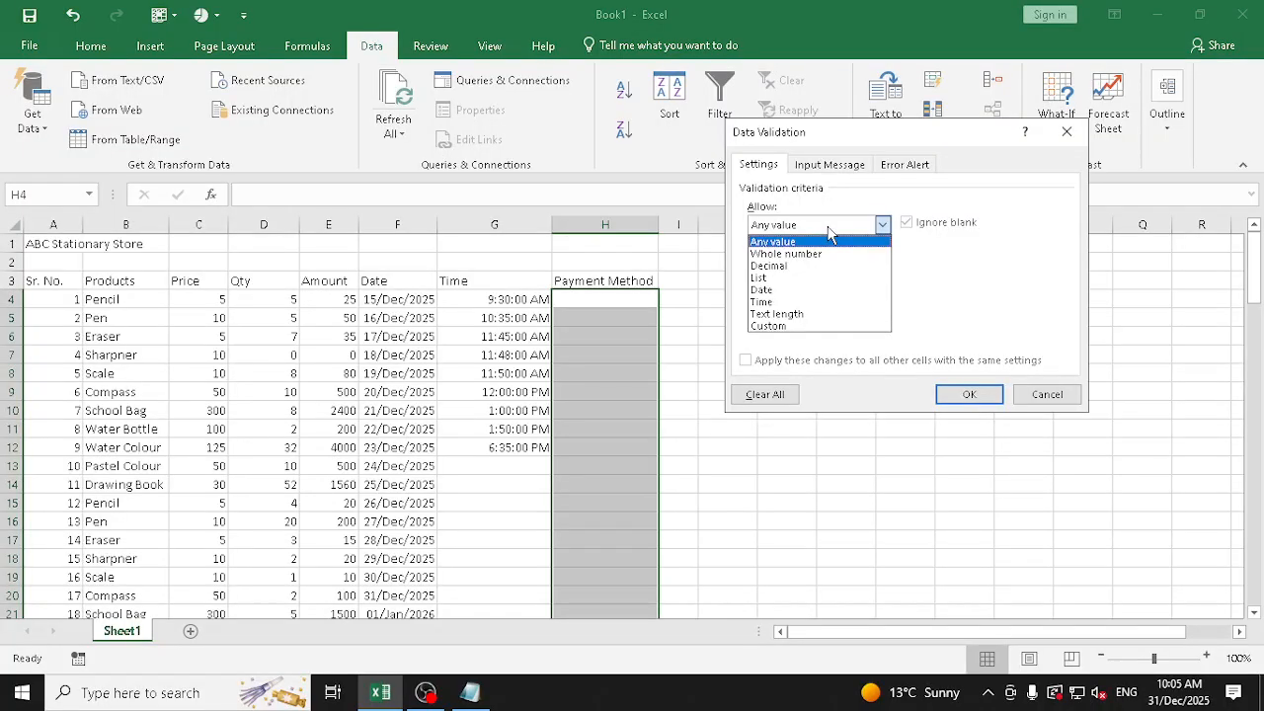
{"action": "left_click", "coordinate": [769, 278]}
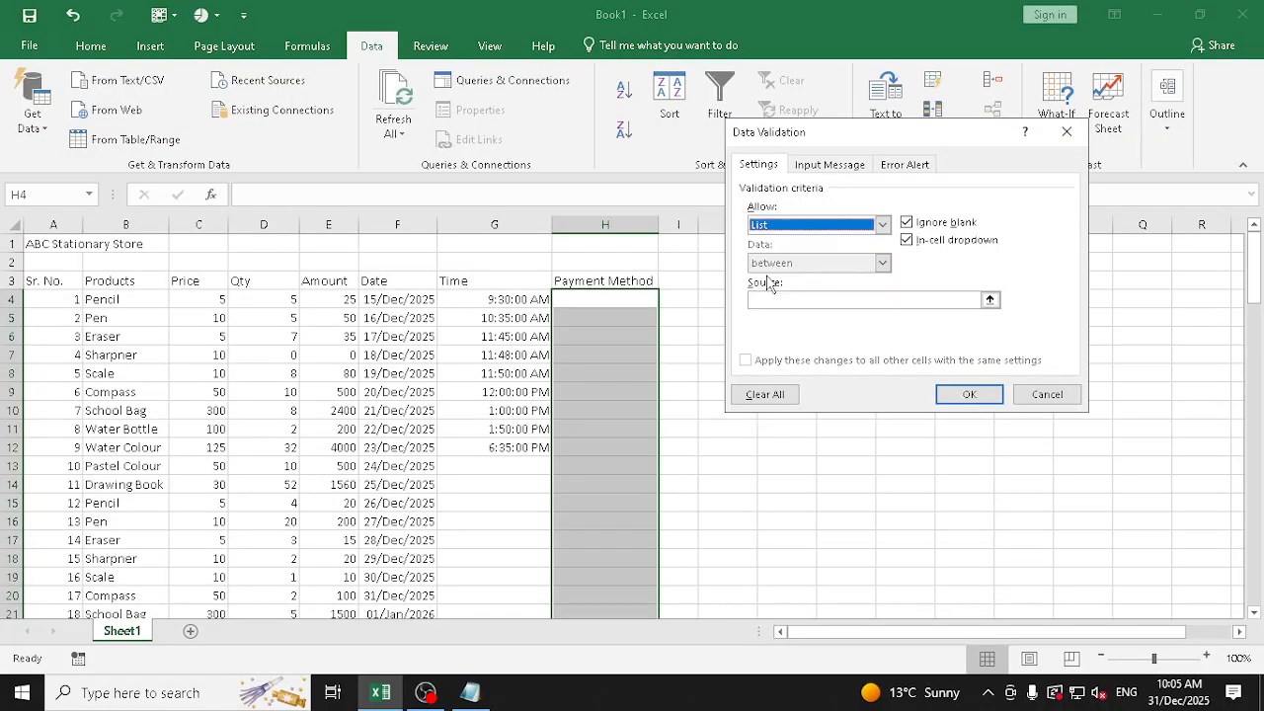
{"action": "left_click", "coordinate": [785, 300]}
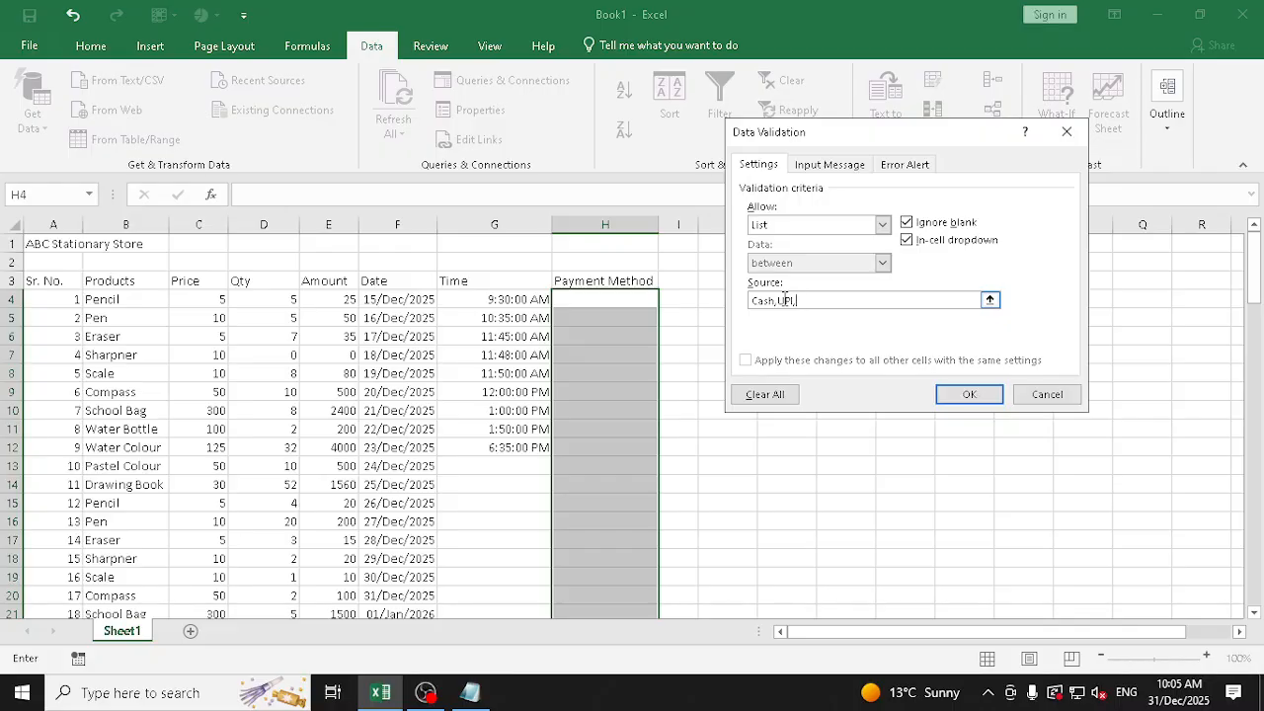
{"action": "left_click", "coordinate": [779, 300]}
{"action": "left_click", "coordinate": [987, 391]}
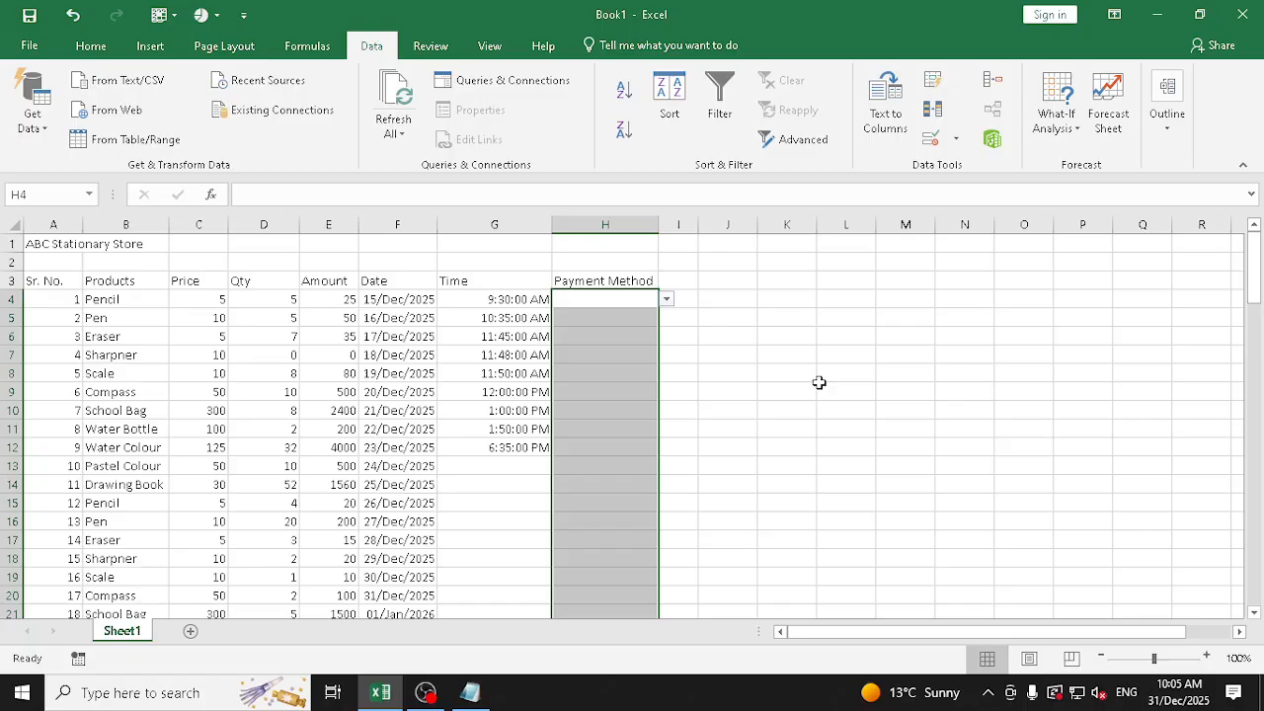
Choose Cash, UPI, UPI and Cash from the validation list in cells H4 to H7
{"action": "left_click", "coordinate": [668, 301]}
{"action": "left_click", "coordinate": [654, 323]}
{"action": "left_click", "coordinate": [640, 318]}
{"action": "left_click", "coordinate": [667, 318]}
{"action": "left_click", "coordinate": [629, 345]}
{"action": "left_click", "coordinate": [643, 336]}
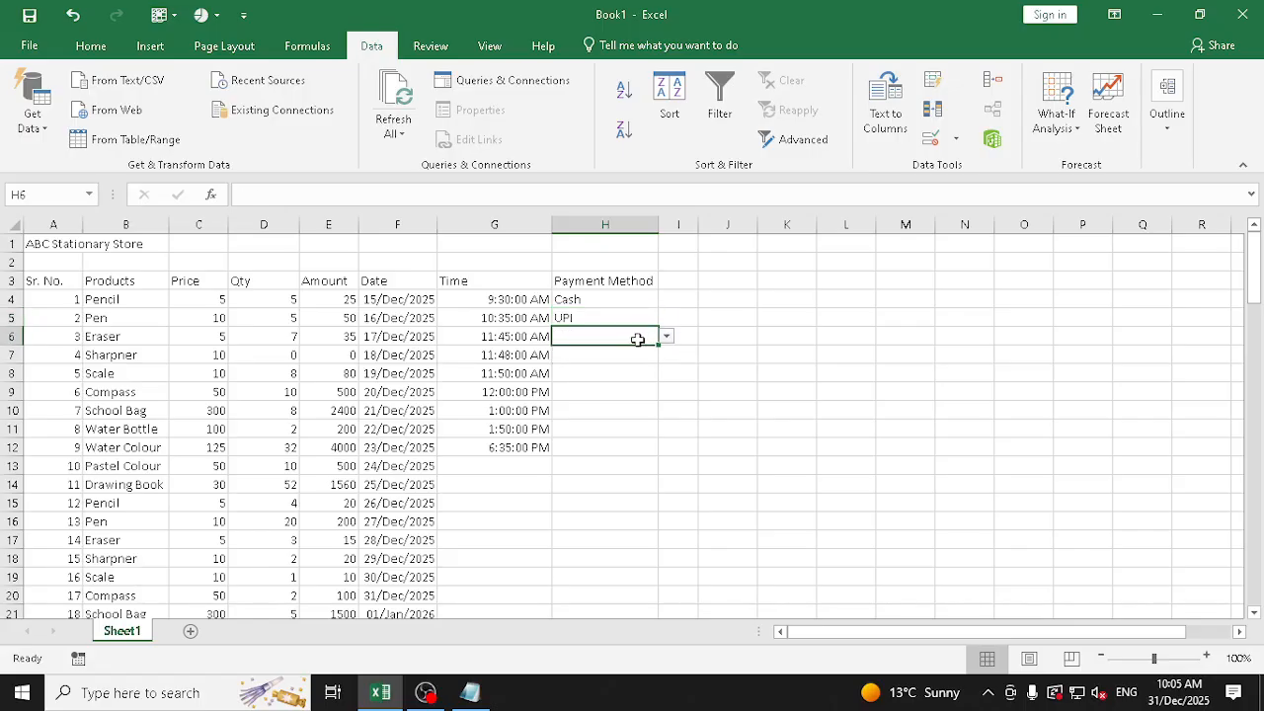
{"action": "left_click", "coordinate": [667, 336]}
{"action": "left_click", "coordinate": [628, 362]}
{"action": "left_click", "coordinate": [623, 356]}
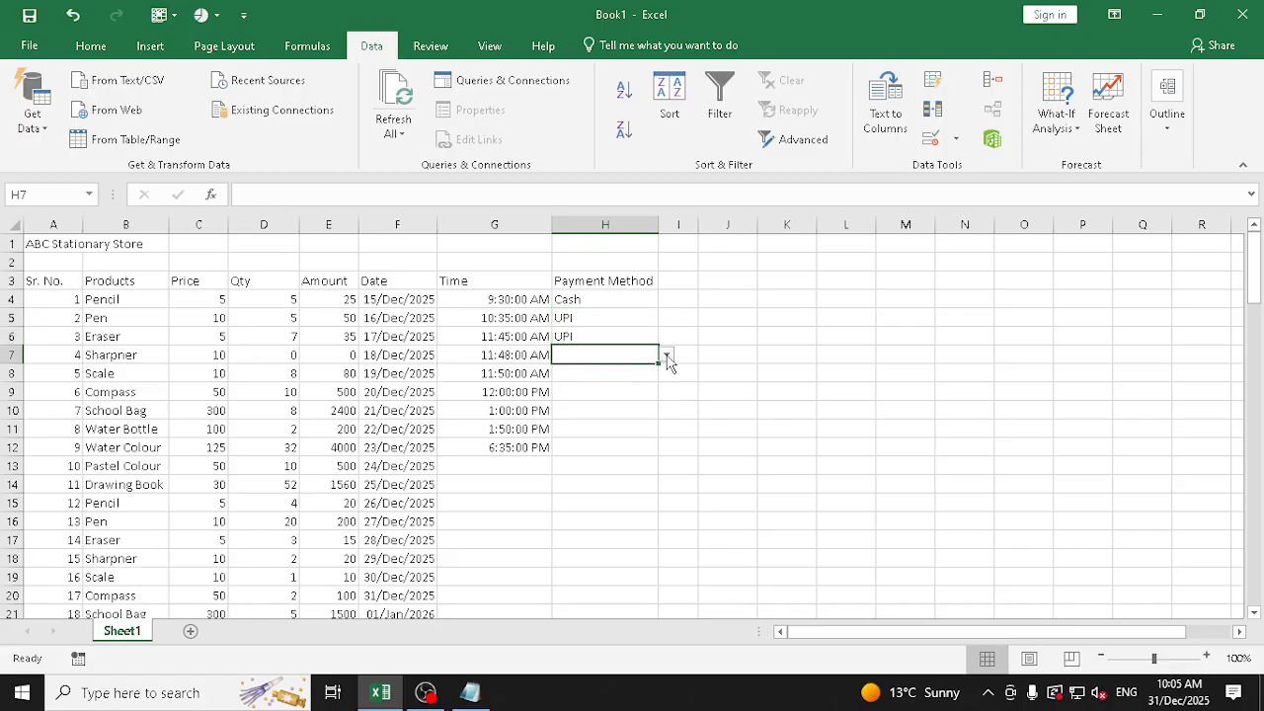
{"action": "left_click", "coordinate": [668, 355]}
{"action": "left_click", "coordinate": [612, 370]}
Try to enter Net Banking, which is not among the allowed payment methods, in cell H8
{"action": "left_click", "coordinate": [602, 374]}
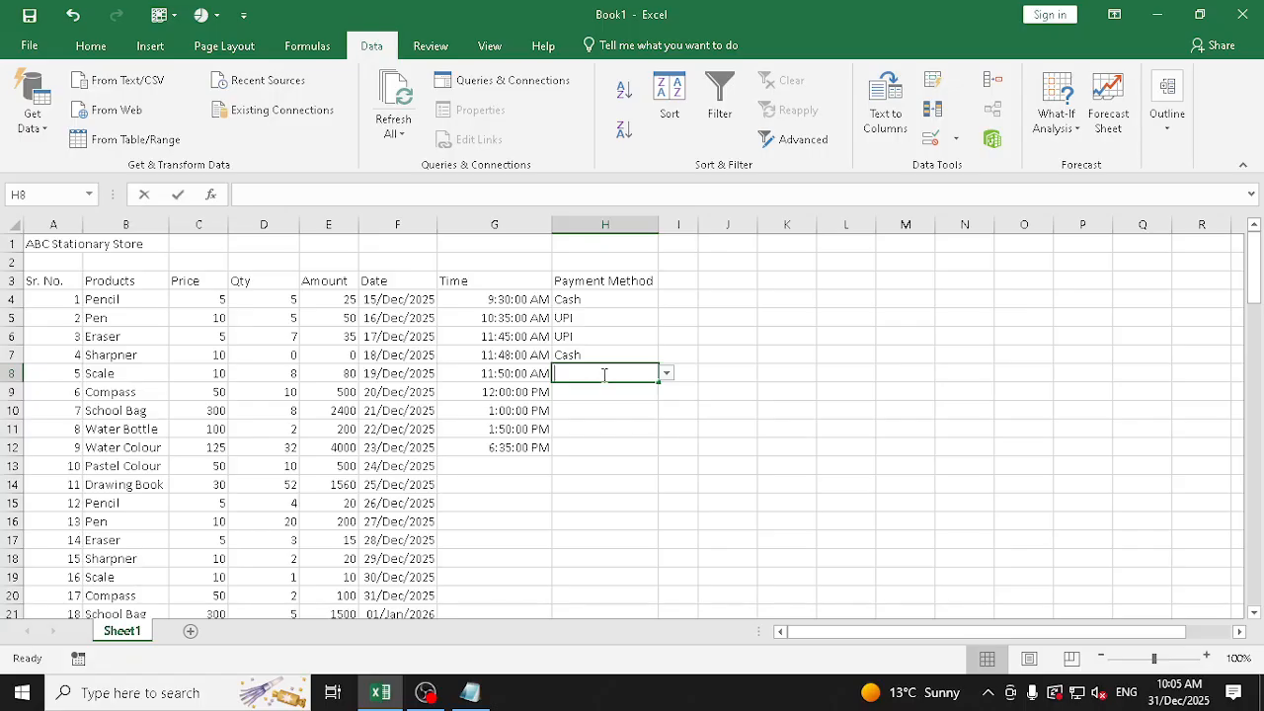
{"action": "type", "text": "Net Banking"}
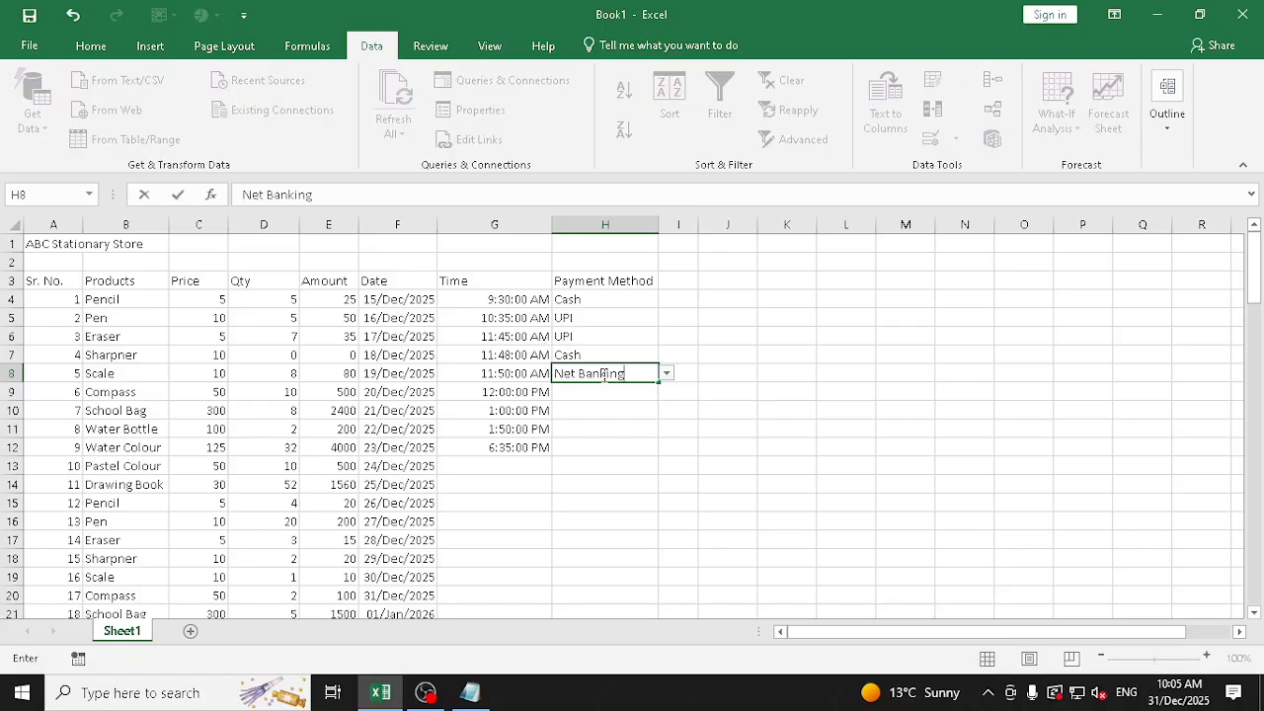
{"action": "key", "text": "Return"}
{"action": "key", "text": "Escape"}
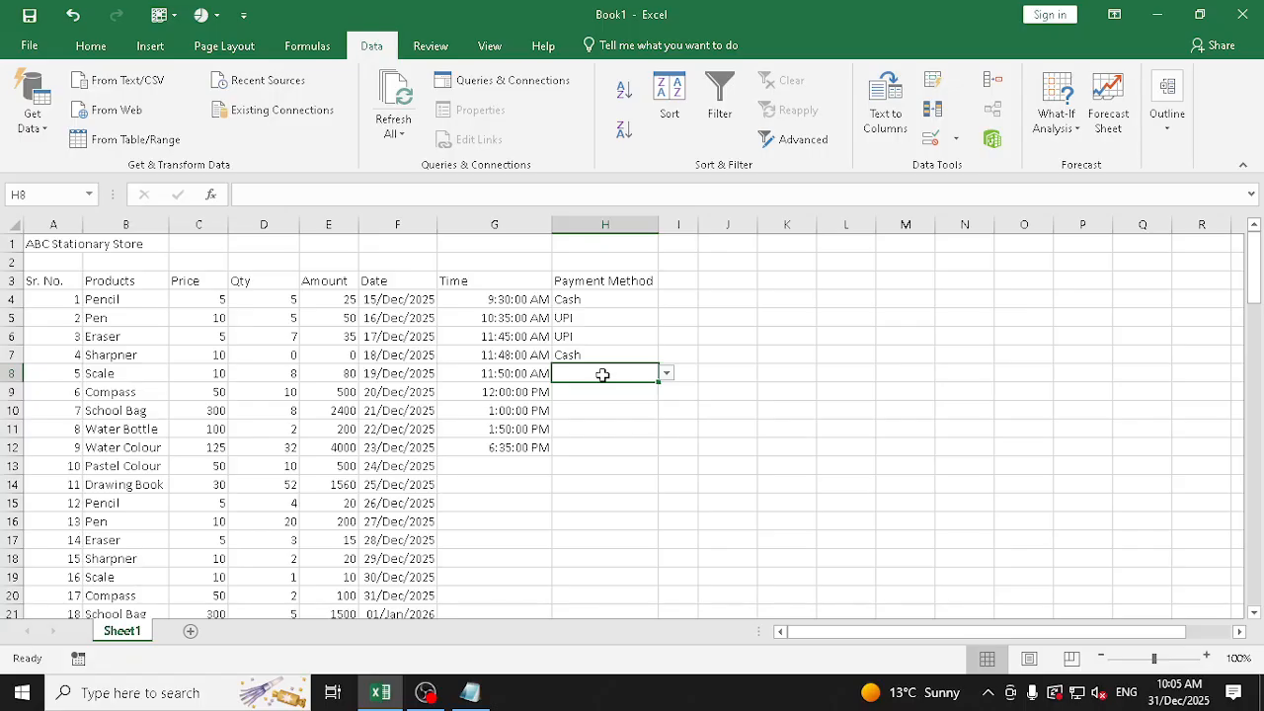
Fill the payment methods in H4:H7 down the Payment Method column to H103
{"action": "key", "text": "Up"}
{"action": "key", "text": "Up"}
{"action": "key", "text": "Up"}
{"action": "key", "text": "Up"}
{"action": "key", "text": "Up"}
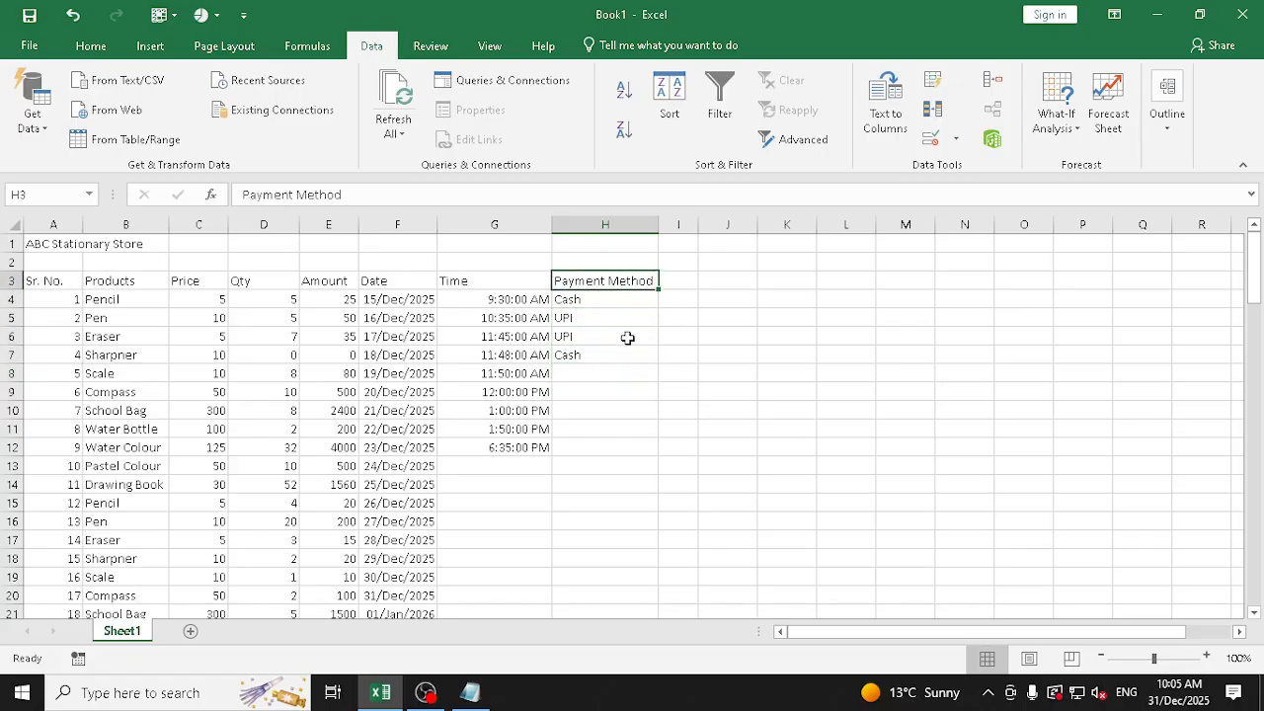
{"action": "left_click_drag", "start_coordinate": [626, 299], "coordinate": [628, 360]}
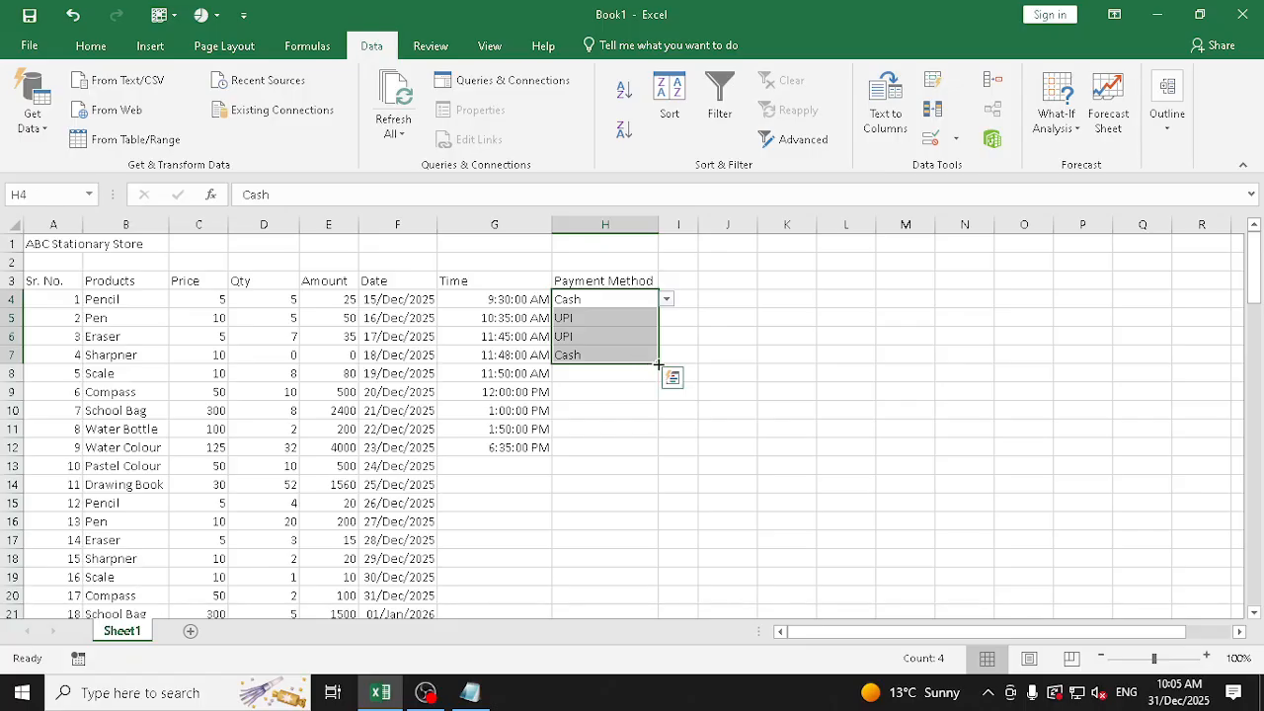
{"action": "left_click_drag", "start_coordinate": [637, 298], "coordinate": [664, 591]}
{"action": "scroll", "coordinate": [677, 418], "scroll_direction": "up", "scroll_amount": 20}
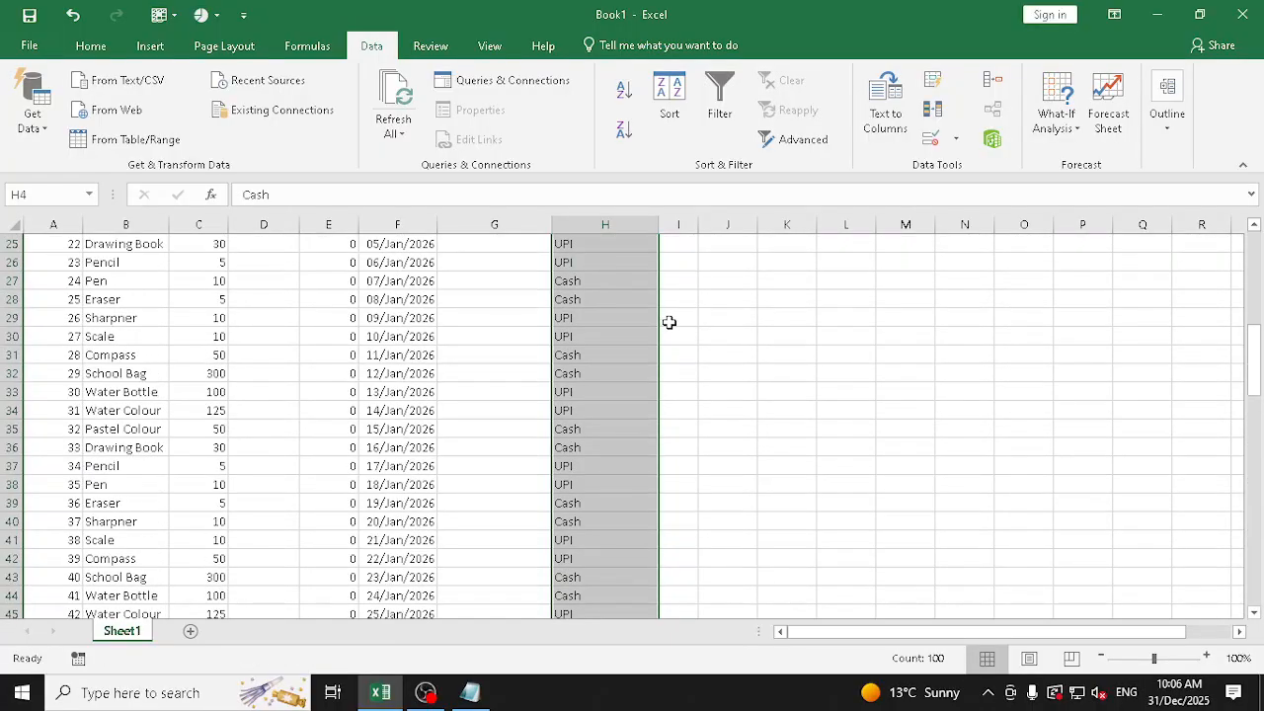
{"action": "scroll", "coordinate": [666, 320], "scroll_direction": "up", "scroll_amount": 8}
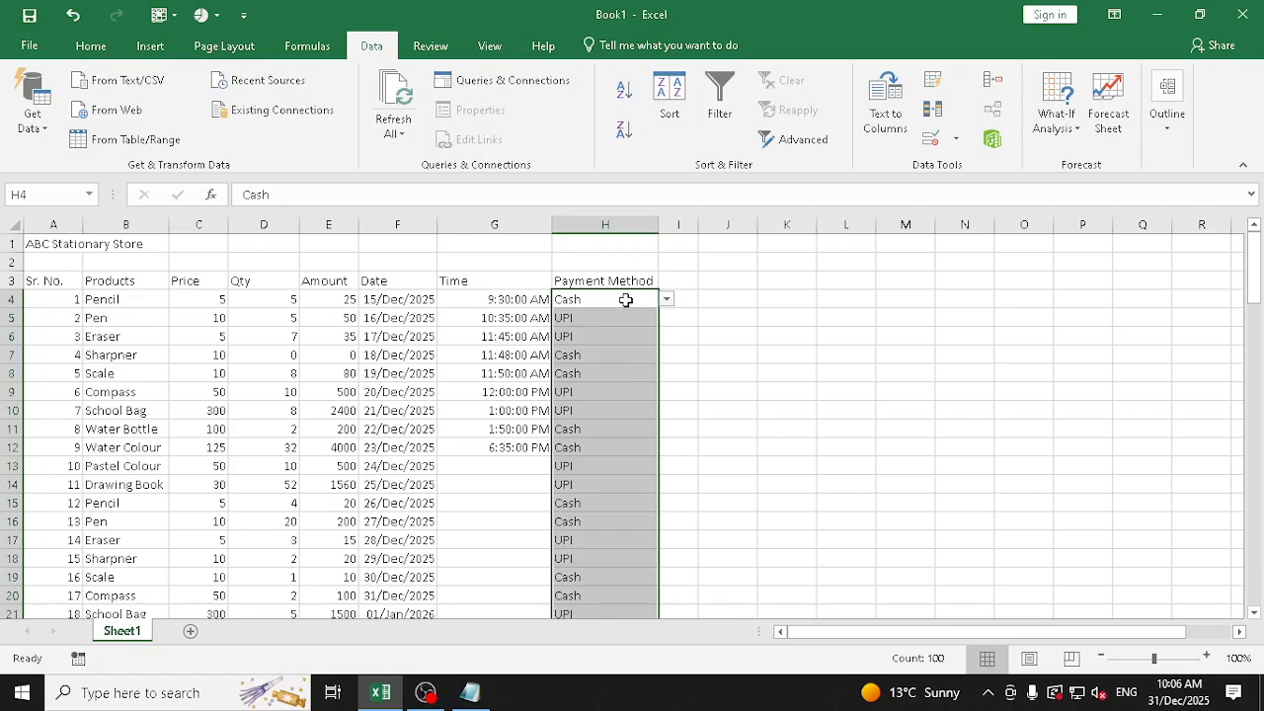
Change the payment method to Card in H17 for the Eraser row and H19 for the Scale row
{"action": "left_click_drag", "start_coordinate": [625, 299], "coordinate": [589, 521]}
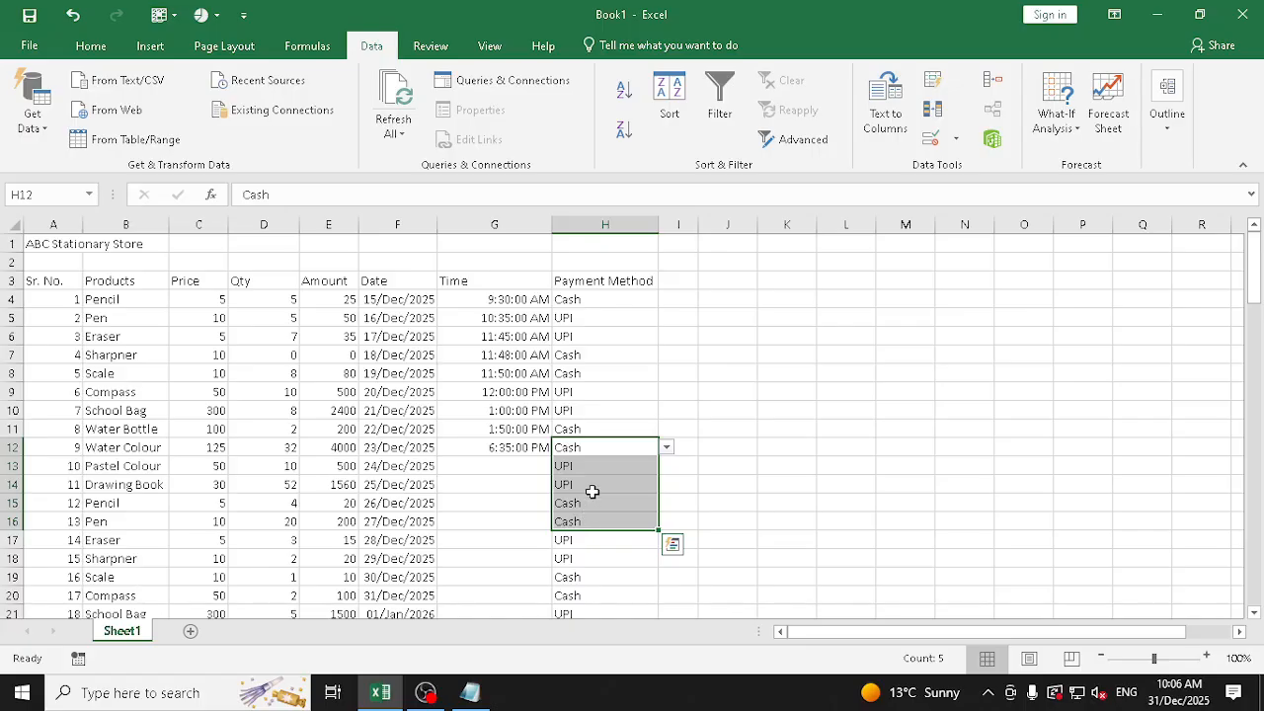
{"action": "scroll", "coordinate": [592, 484], "scroll_direction": "down", "scroll_amount": 2}
{"action": "left_click", "coordinate": [592, 431]}
{"action": "left_click", "coordinate": [668, 431]}
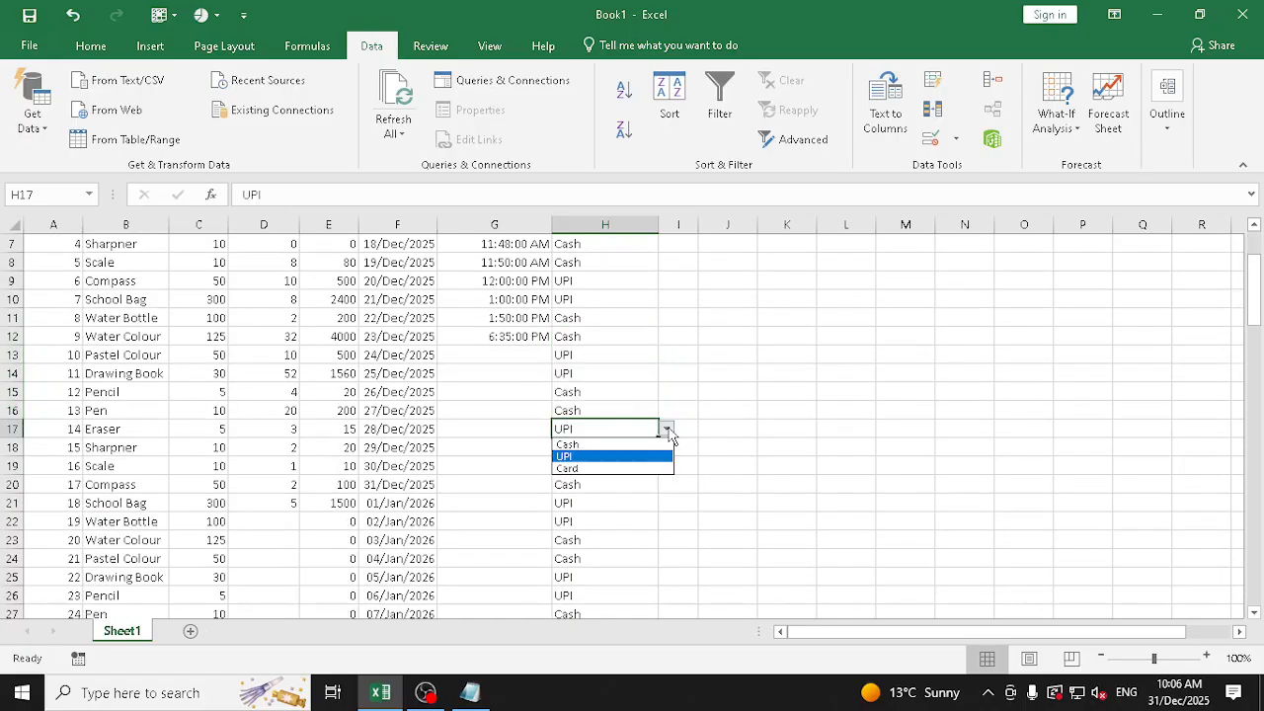
{"action": "left_click", "coordinate": [612, 469]}
{"action": "left_click", "coordinate": [592, 466]}
{"action": "left_click", "coordinate": [667, 466]}
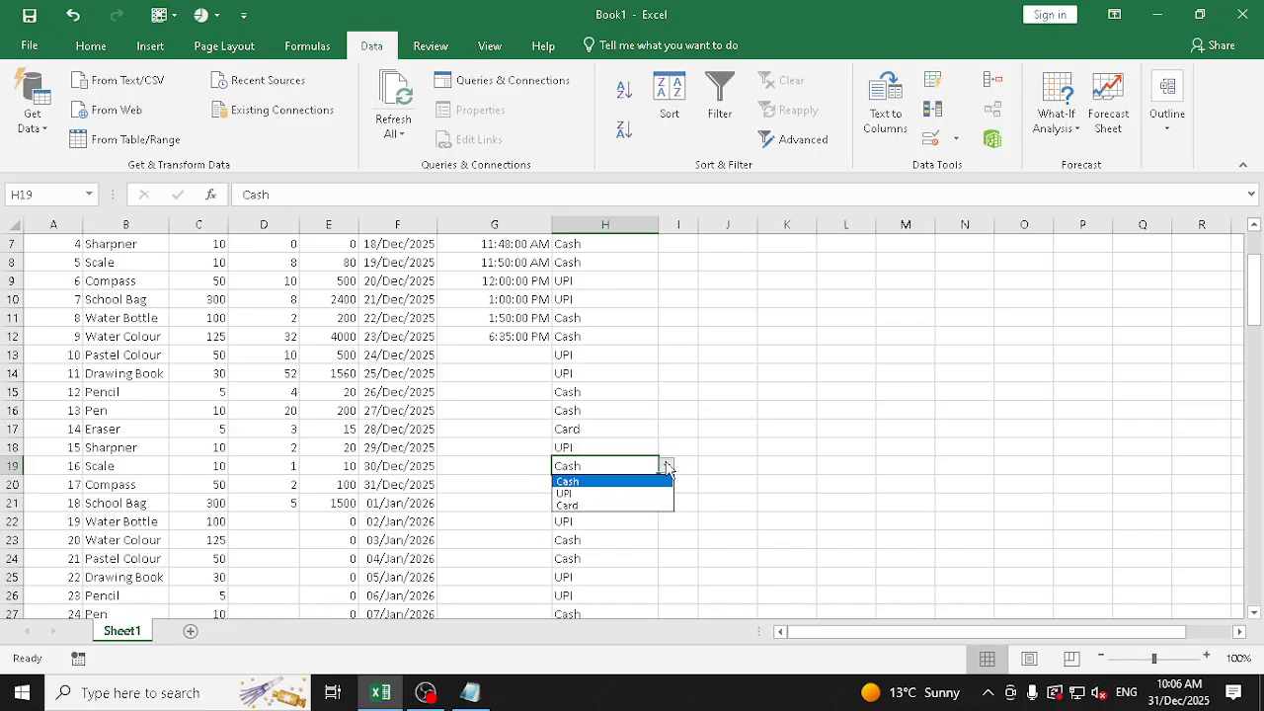
{"action": "left_click", "coordinate": [630, 504]}
{"action": "left_click", "coordinate": [641, 374]}
{"action": "scroll", "coordinate": [612, 313], "scroll_direction": "up", "scroll_amount": 2}
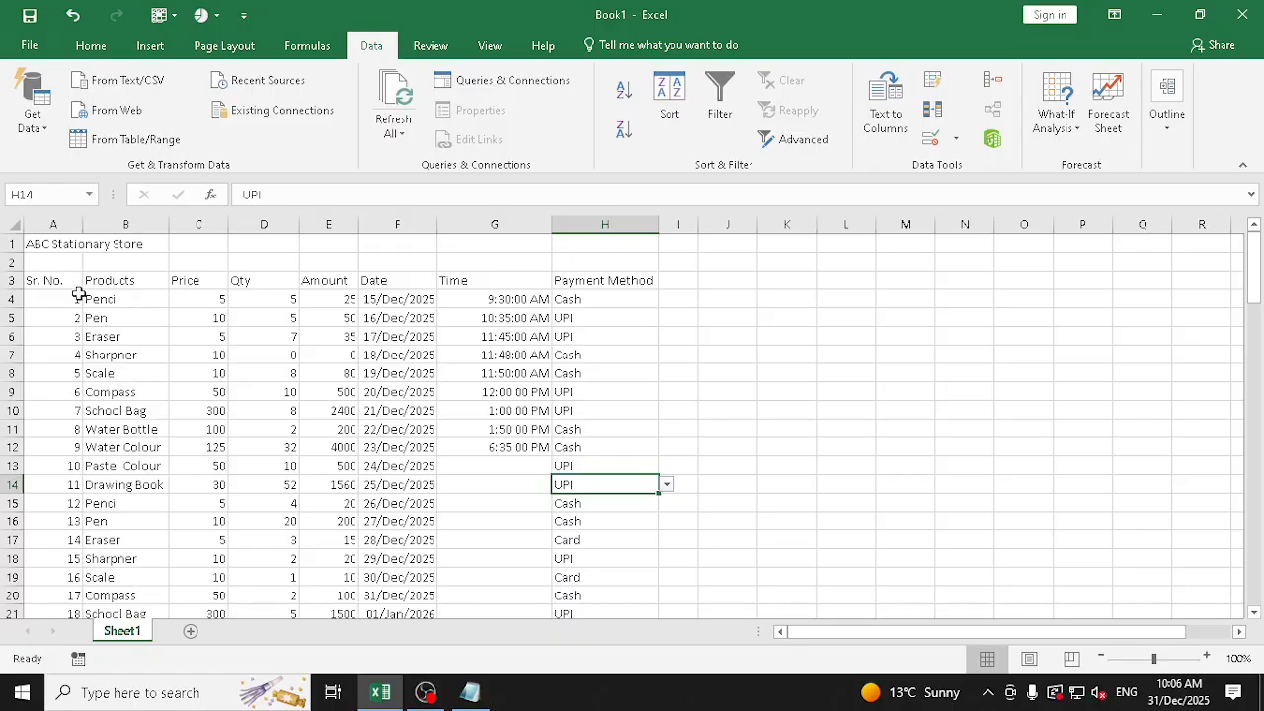
Select the sales table from the header row starting at A3 downward, across columns A to H
{"action": "left_click_drag", "start_coordinate": [44, 281], "coordinate": [625, 562]}
{"action": "scroll", "coordinate": [771, 557], "scroll_direction": "up", "scroll_amount": 5}
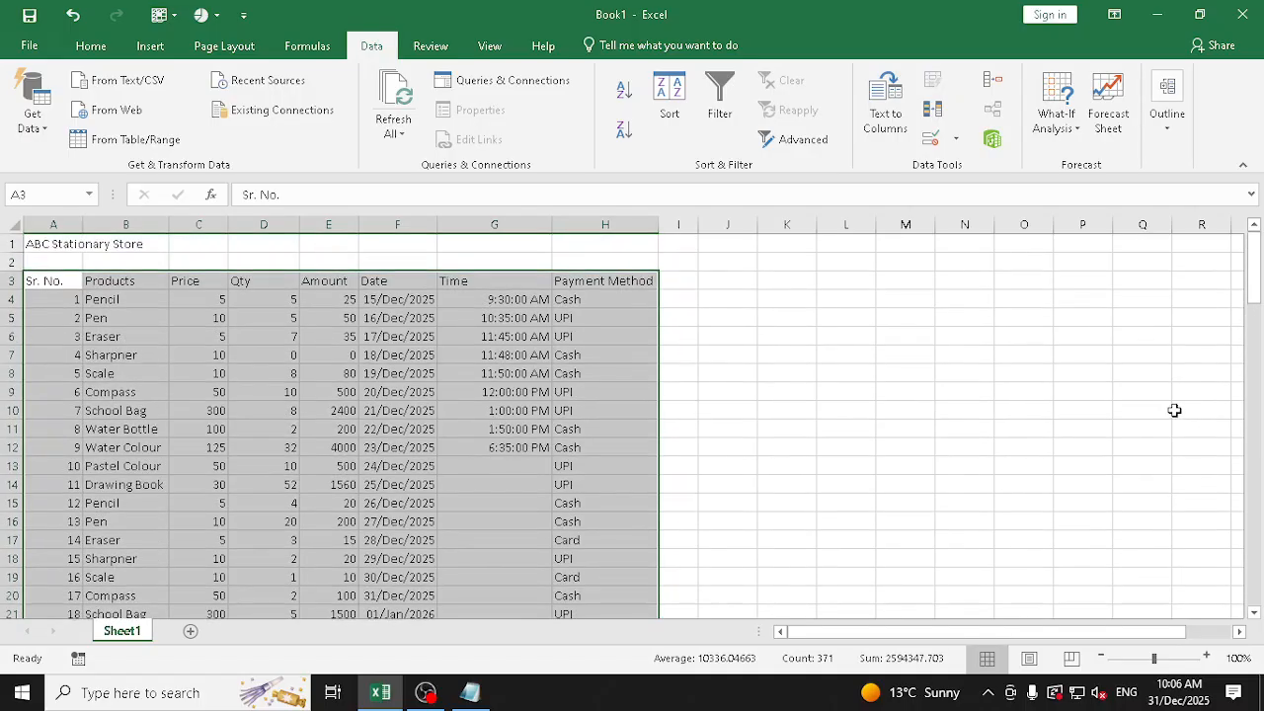
{"action": "left_click", "coordinate": [91, 50]}
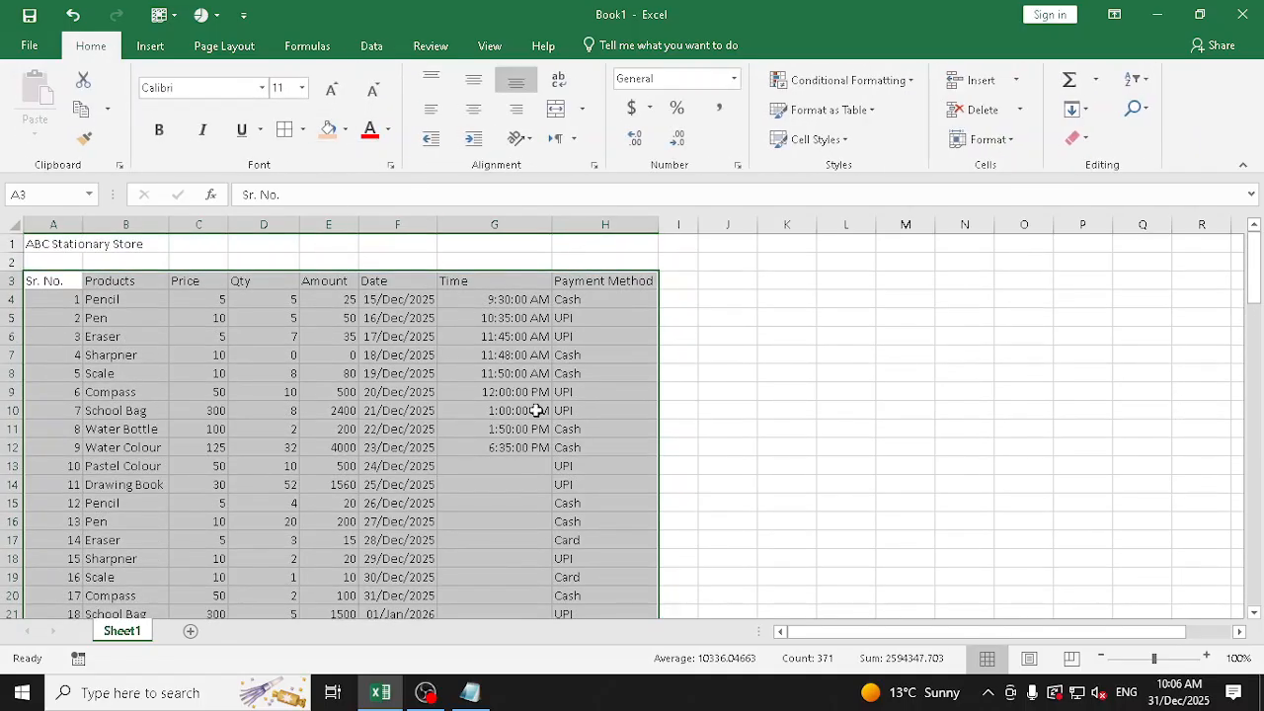
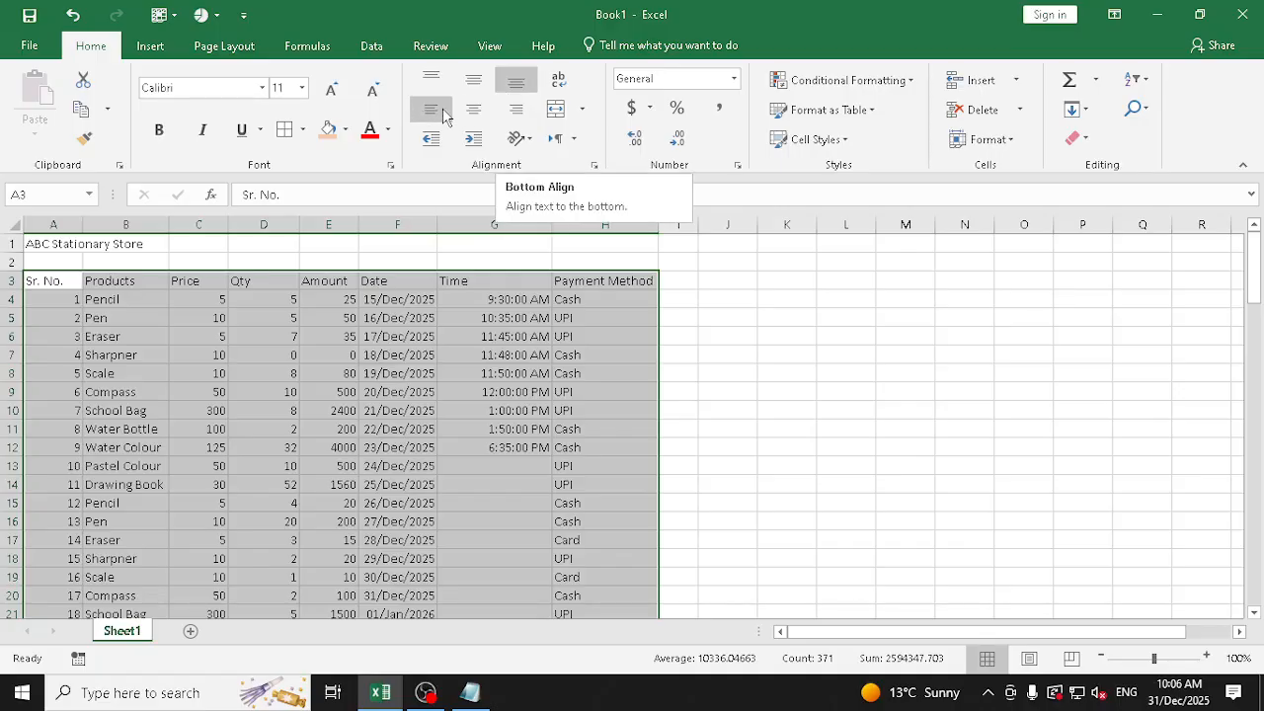
Merge and center the ABC Stationary Store title across A1:H1 and make row 1 much taller
{"action": "left_click_drag", "start_coordinate": [38, 243], "coordinate": [642, 241]}
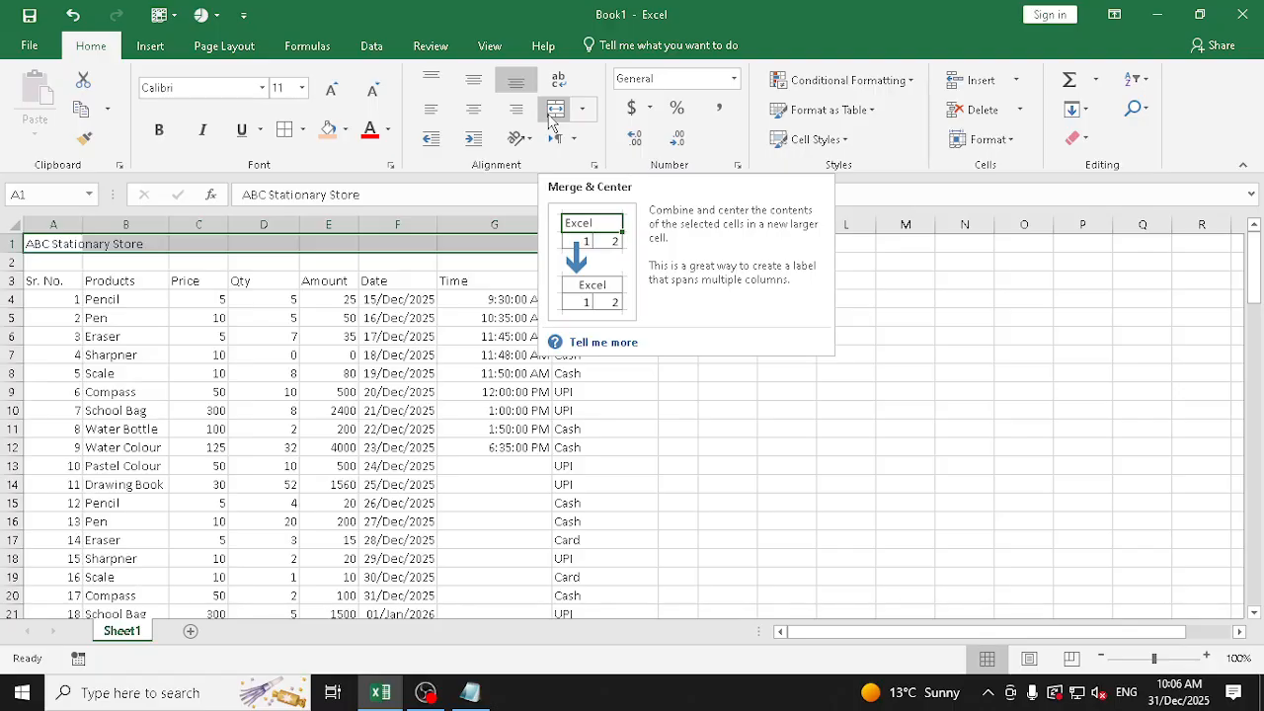
{"action": "left_click", "coordinate": [553, 111]}
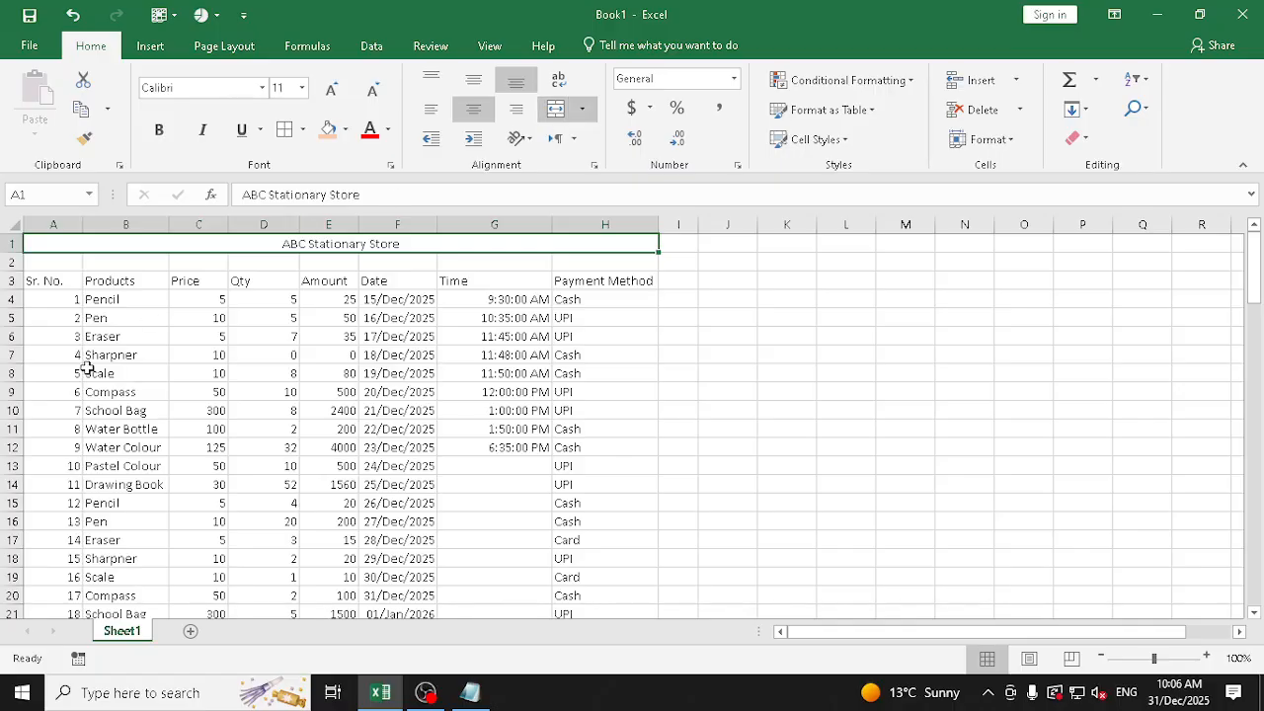
{"action": "left_click_drag", "start_coordinate": [14, 253], "coordinate": [15, 327]}
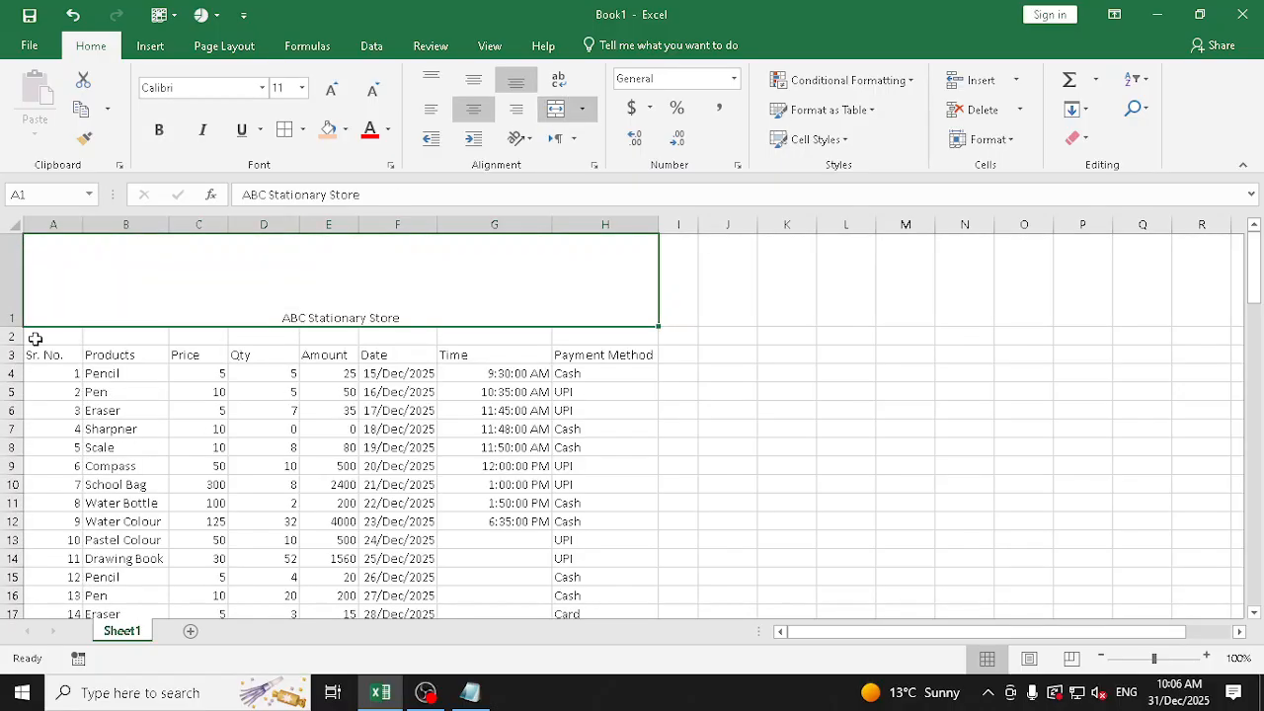
Try top, middle and bottom vertical alignment on the merged title, ending with middle alignment
{"action": "left_click", "coordinate": [435, 81]}
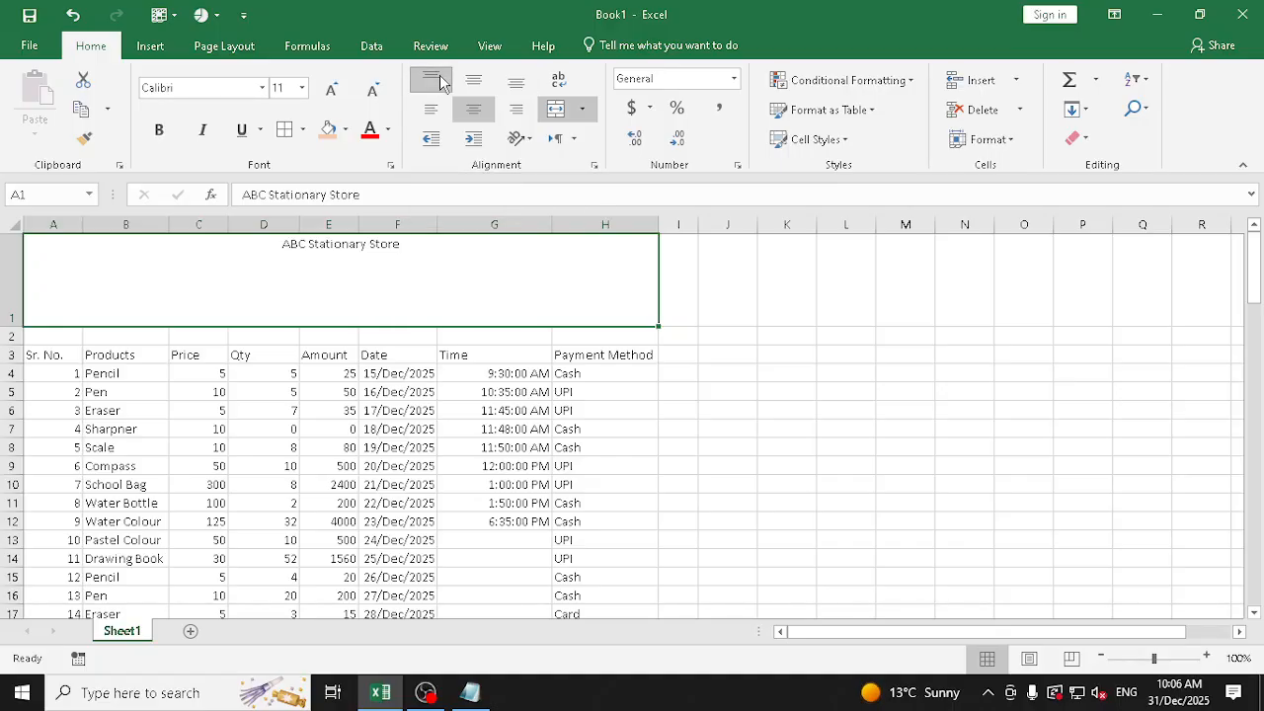
{"action": "left_click", "coordinate": [474, 81]}
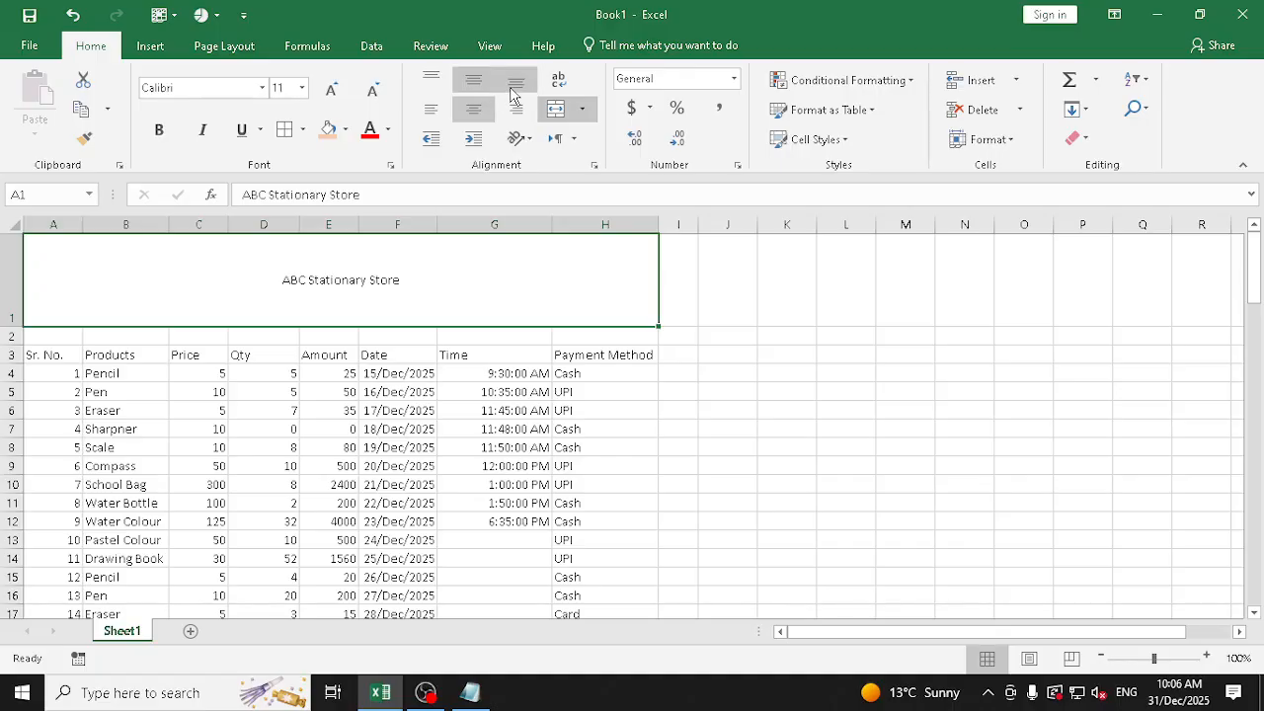
{"action": "left_click", "coordinate": [515, 85]}
{"action": "left_click", "coordinate": [432, 81]}
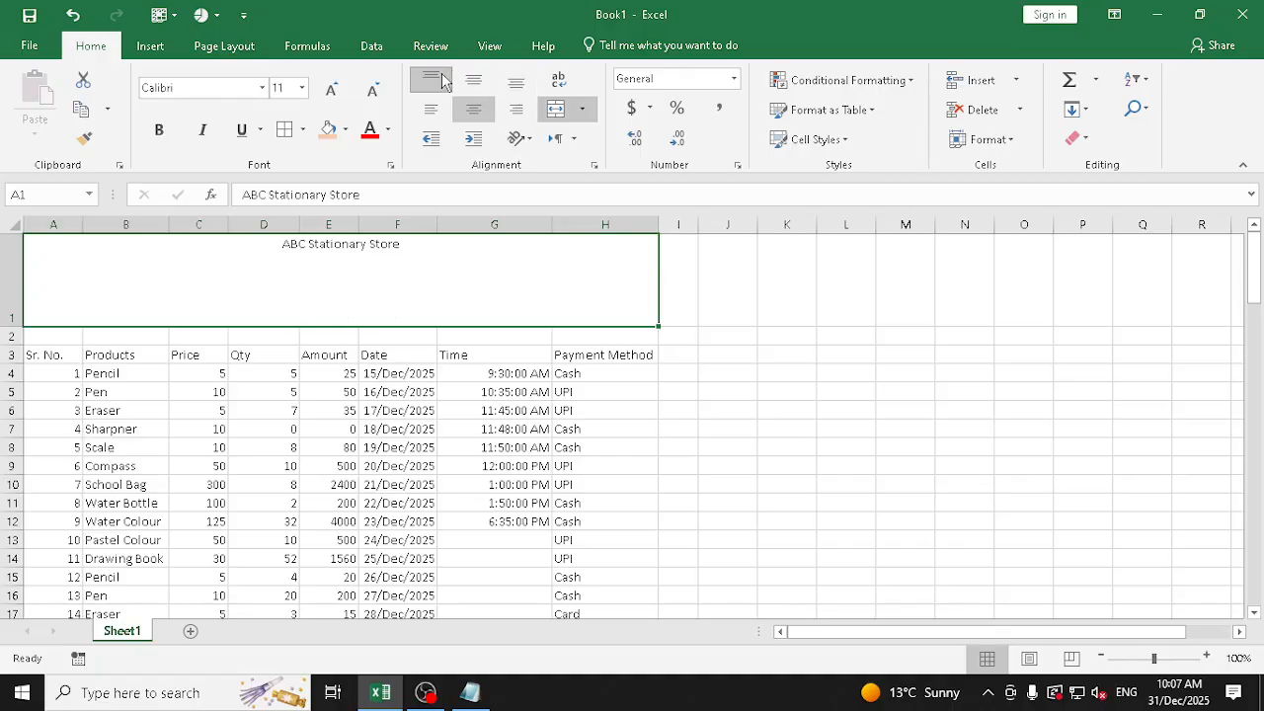
{"action": "left_click", "coordinate": [473, 81]}
{"action": "left_click", "coordinate": [511, 91]}
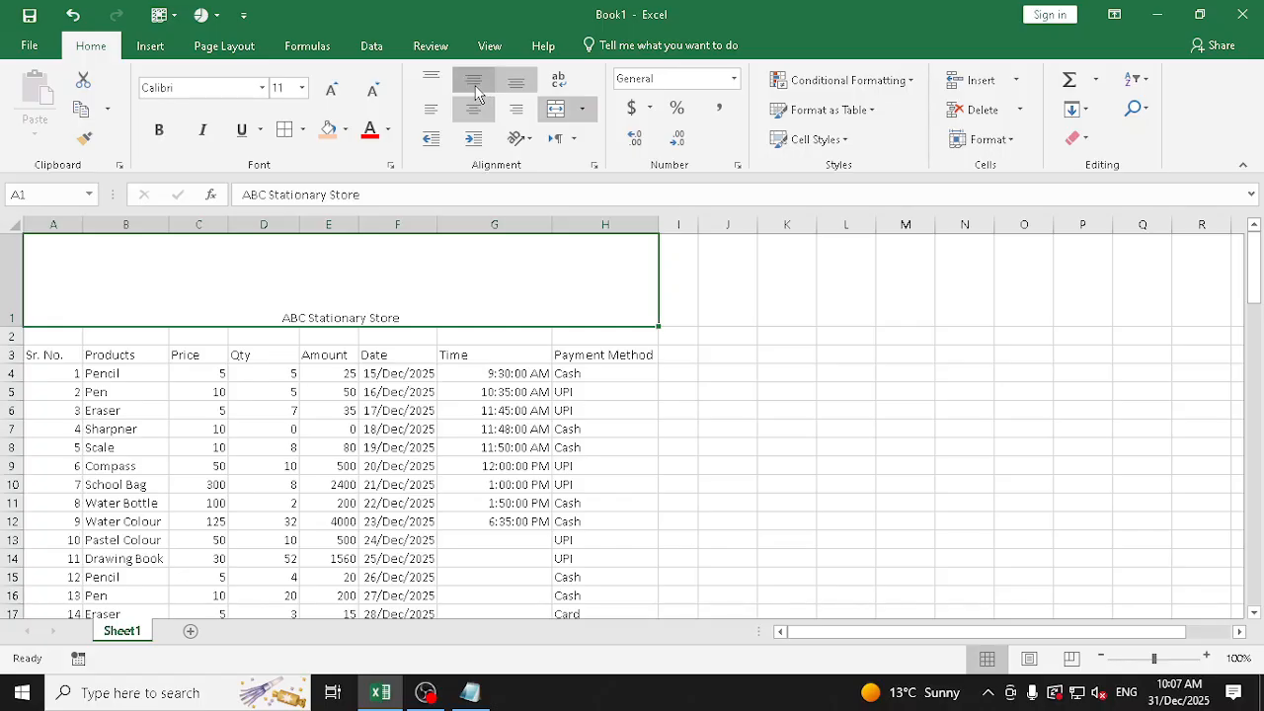
{"action": "left_click", "coordinate": [474, 81]}
Try left and right alignment on the title, return it to center, and shrink row 1 to slightly above normal height
{"action": "left_click", "coordinate": [434, 113]}
{"action": "left_click", "coordinate": [473, 111]}
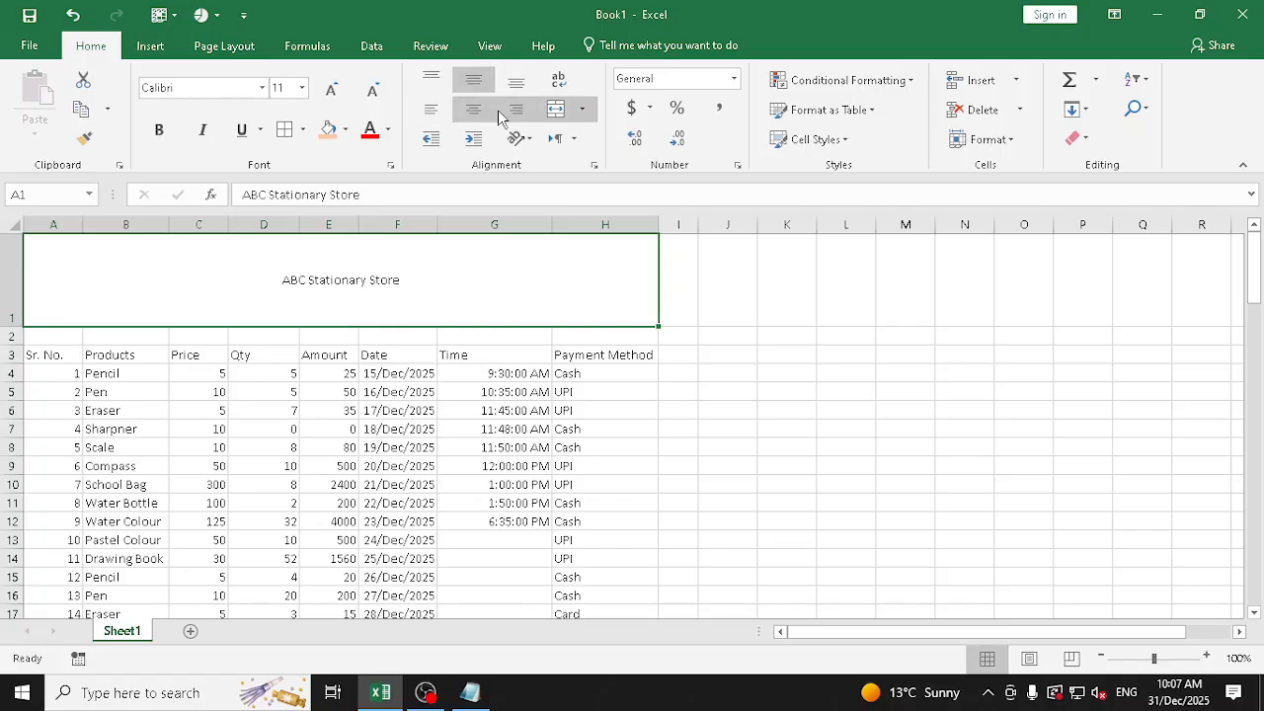
{"action": "left_click", "coordinate": [507, 116]}
{"action": "left_click", "coordinate": [472, 106]}
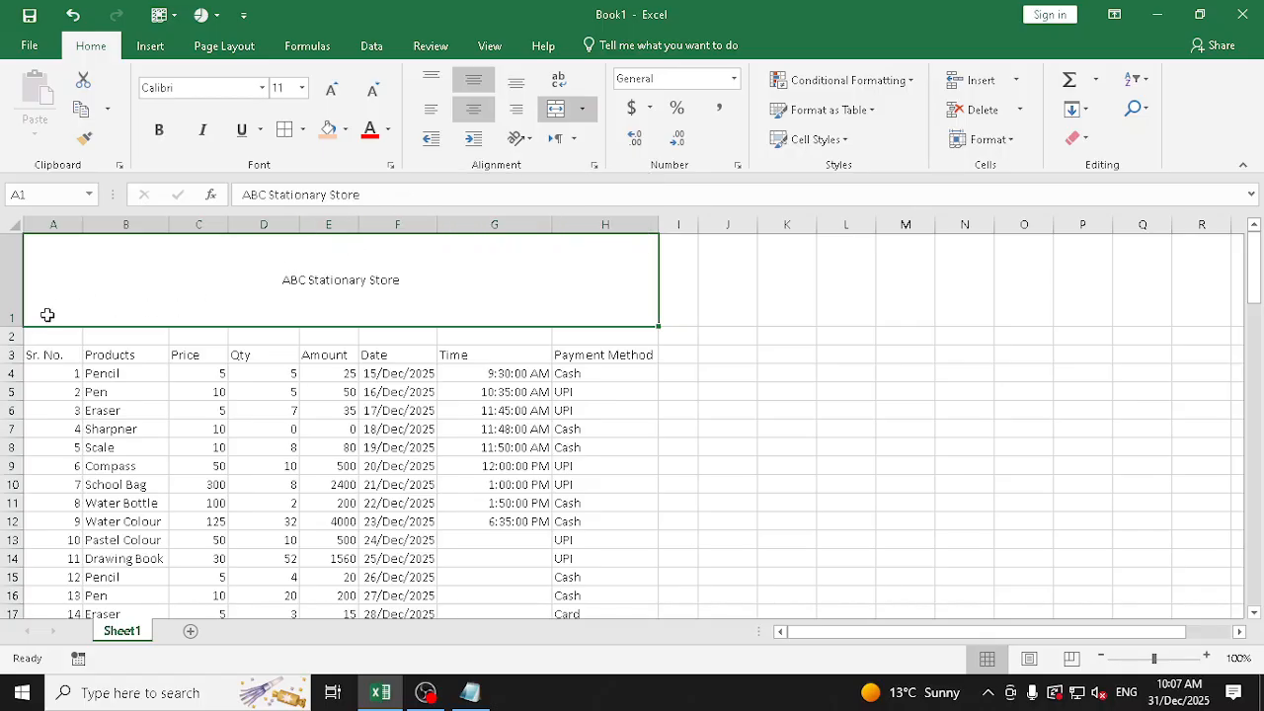
{"action": "left_click_drag", "start_coordinate": [21, 325], "coordinate": [22, 261]}
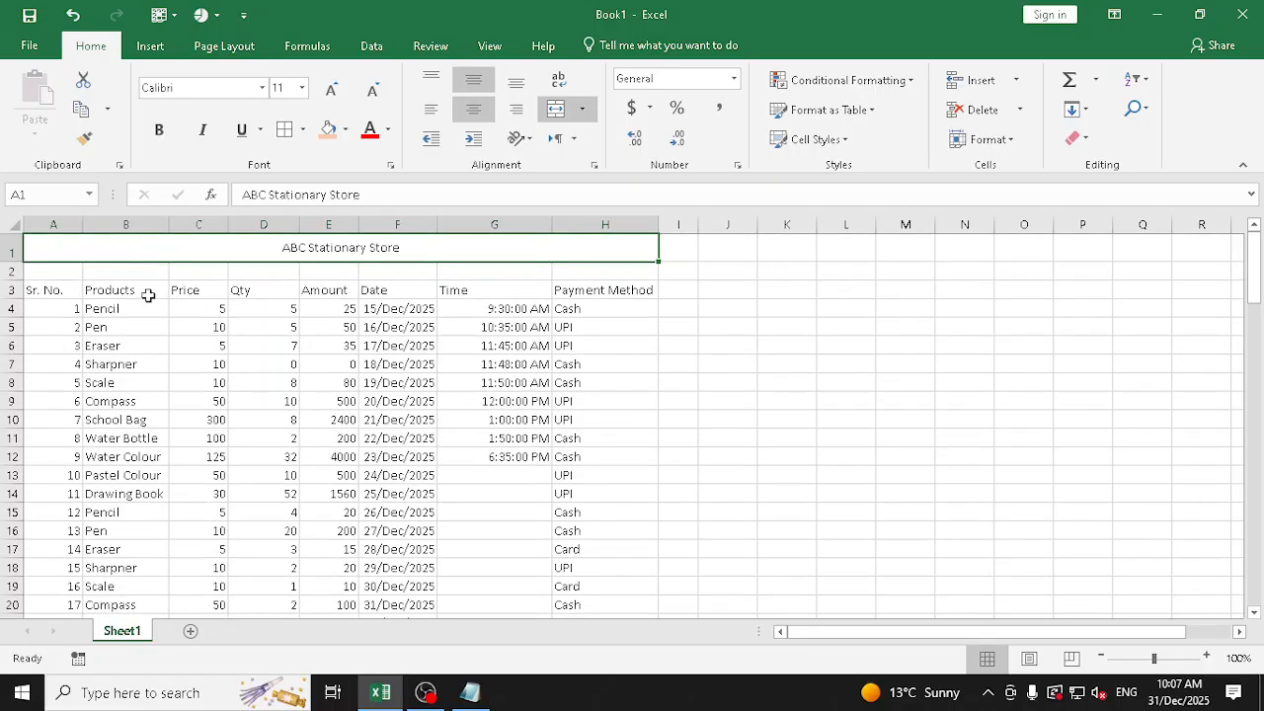
Highlight the product names in column B and the Price, Qty and Amount figures to examine their default alignment
{"action": "left_click_drag", "start_coordinate": [89, 308], "coordinate": [143, 617]}
{"action": "scroll", "coordinate": [220, 406], "scroll_direction": "up", "scroll_amount": 17}
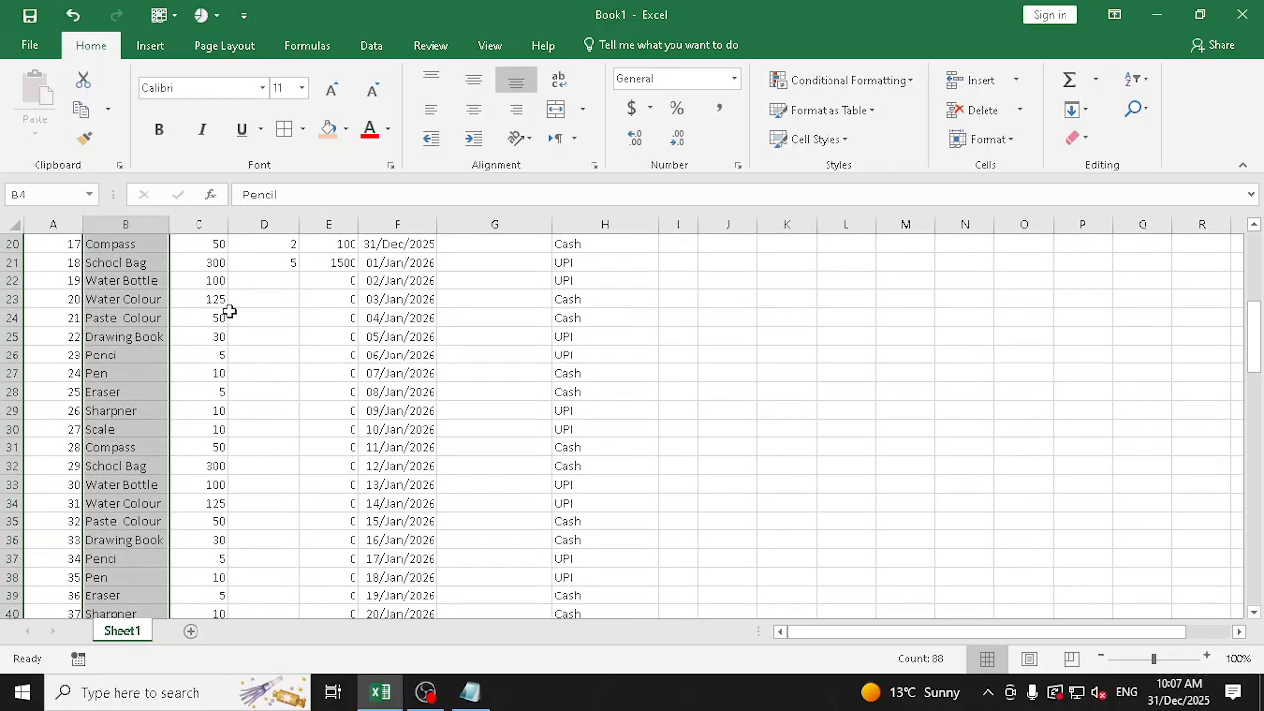
{"action": "scroll", "coordinate": [228, 311], "scroll_direction": "up", "scroll_amount": 6}
{"action": "left_click_drag", "start_coordinate": [209, 310], "coordinate": [312, 449]}
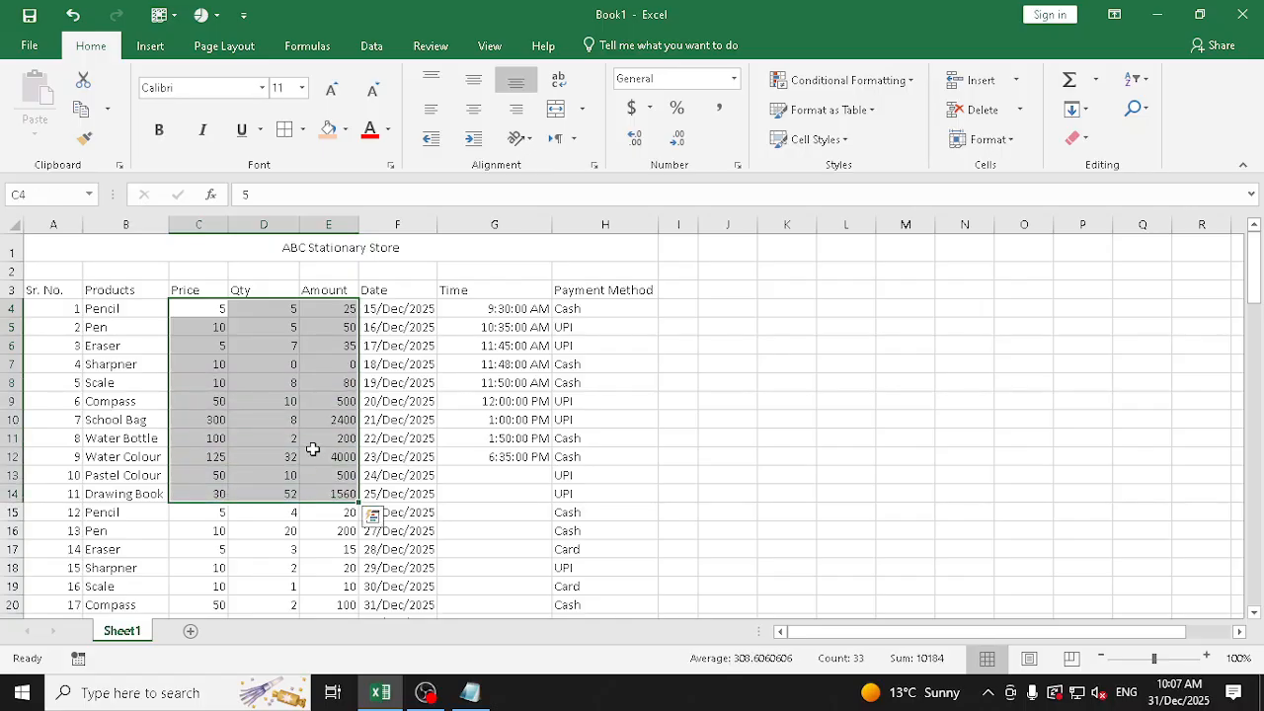
Widen the Date column F and the Time column G
{"action": "left_click_drag", "start_coordinate": [438, 223], "coordinate": [473, 223]}
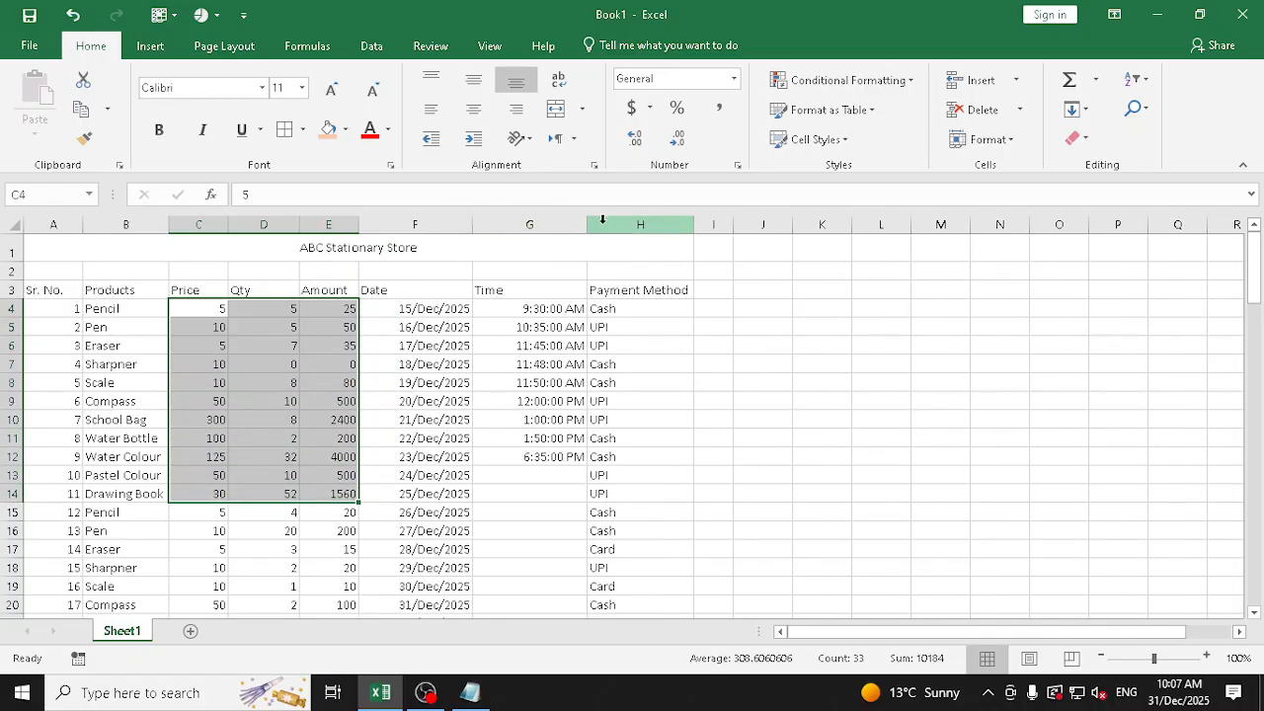
{"action": "left_click_drag", "start_coordinate": [587, 223], "coordinate": [636, 223]}
{"action": "left_click", "coordinate": [247, 327]}
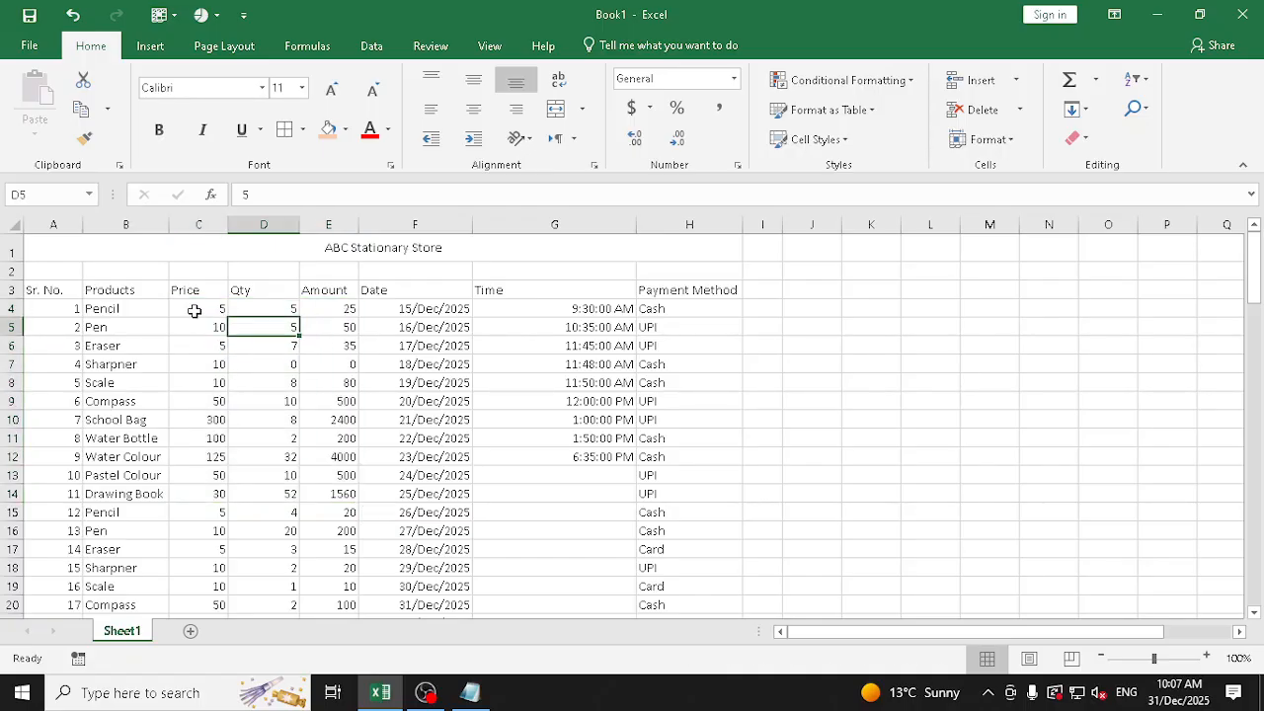
Examine the default alignment of the numbers, dates and times in the Price to Time columns
{"action": "left_click_drag", "start_coordinate": [194, 311], "coordinate": [603, 477]}
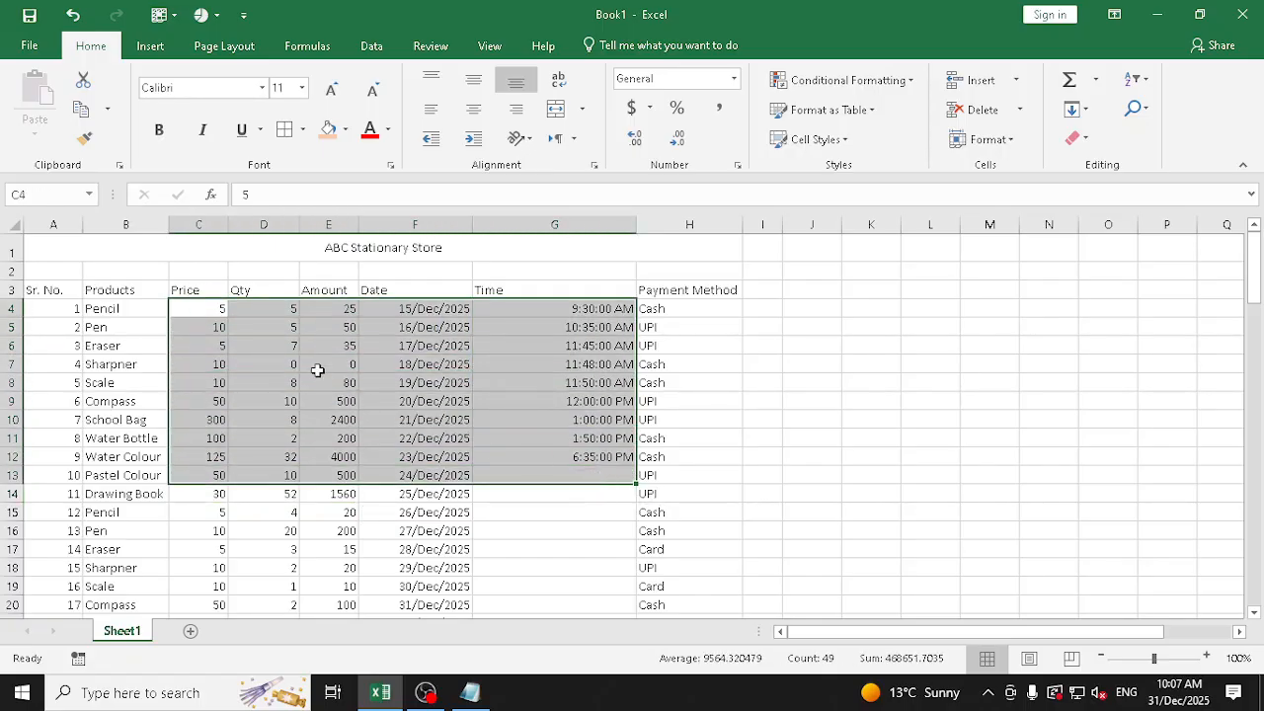
{"action": "left_click_drag", "start_coordinate": [212, 310], "coordinate": [307, 457]}
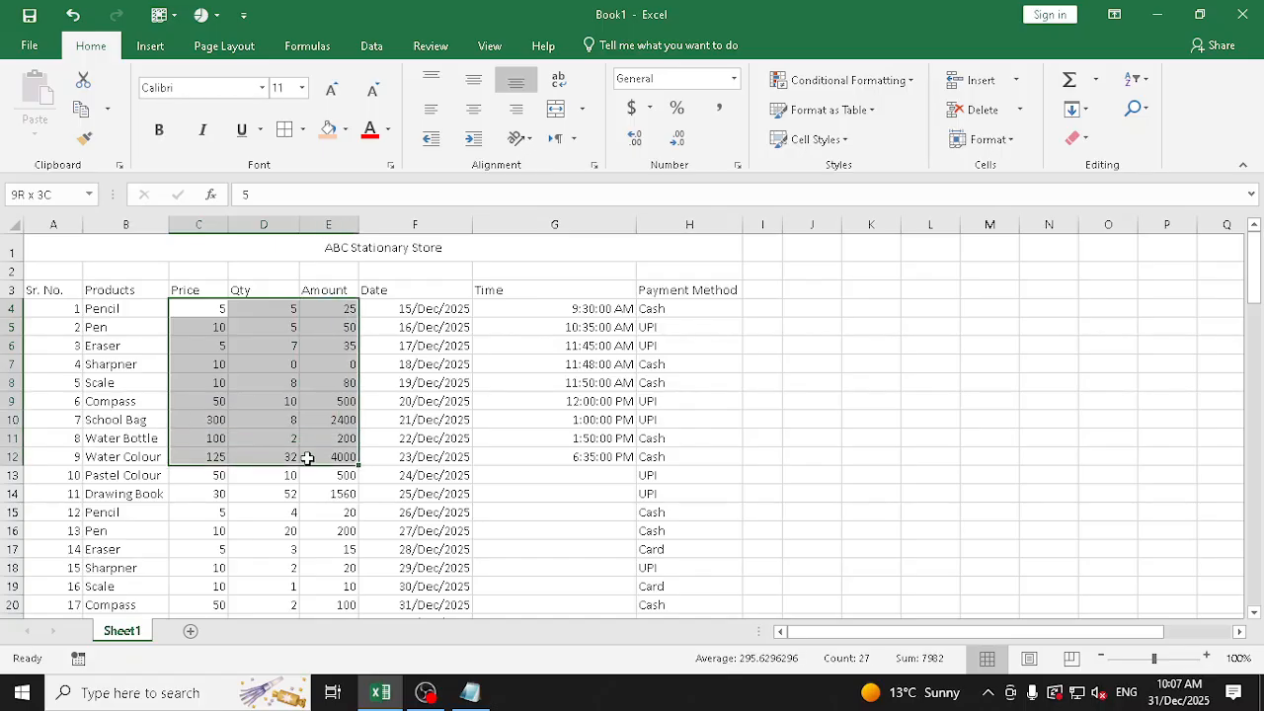
{"action": "left_click", "coordinate": [403, 291]}
{"action": "left_click", "coordinate": [535, 316]}
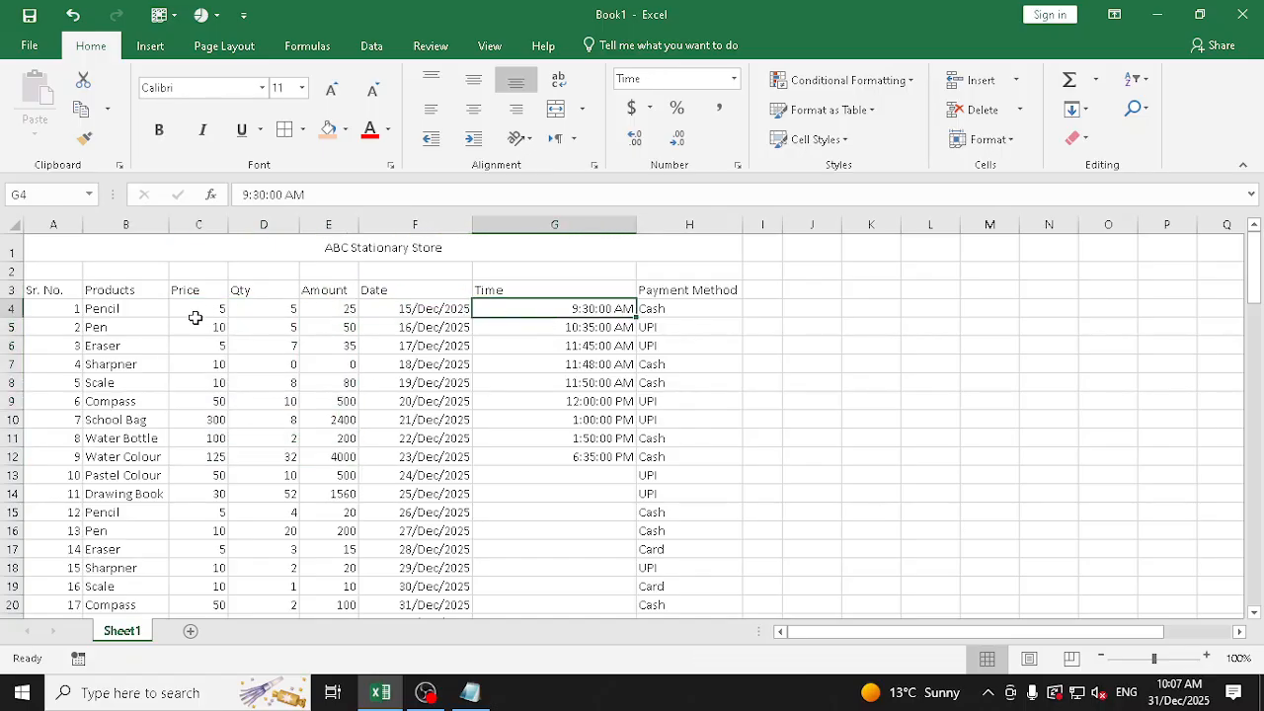
{"action": "left_click_drag", "start_coordinate": [182, 310], "coordinate": [563, 404]}
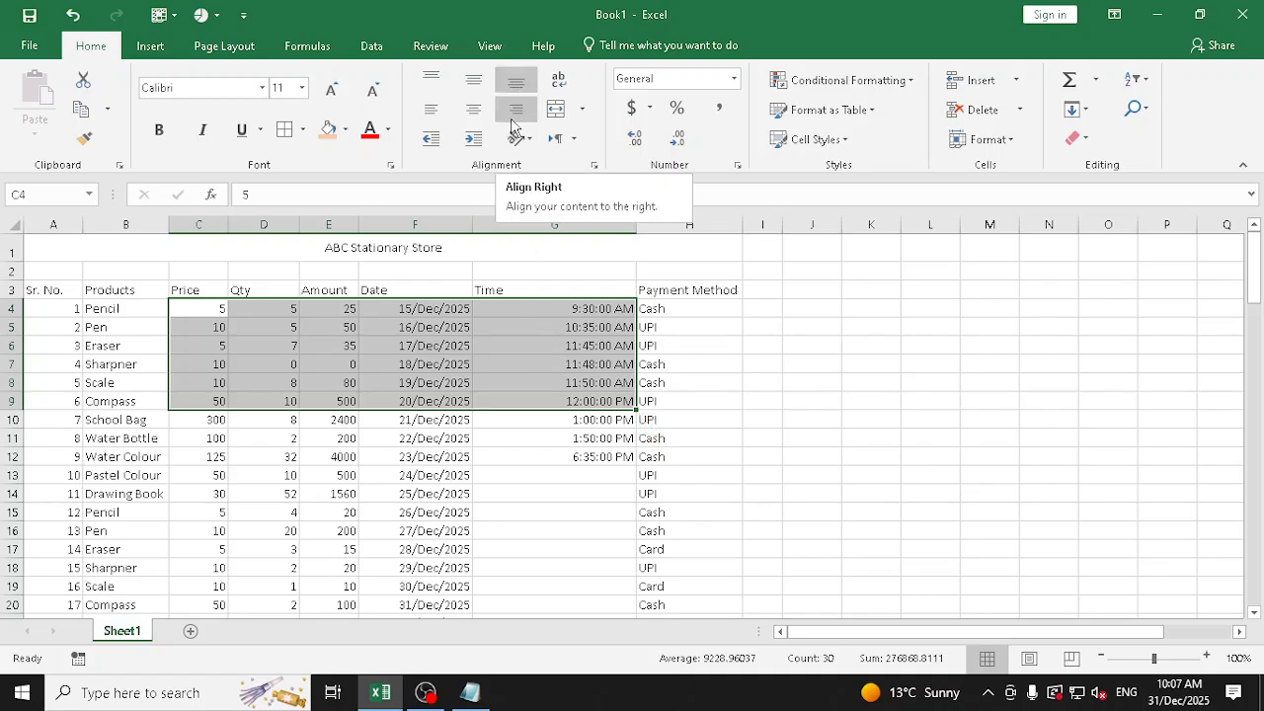
{"action": "left_click", "coordinate": [444, 346]}
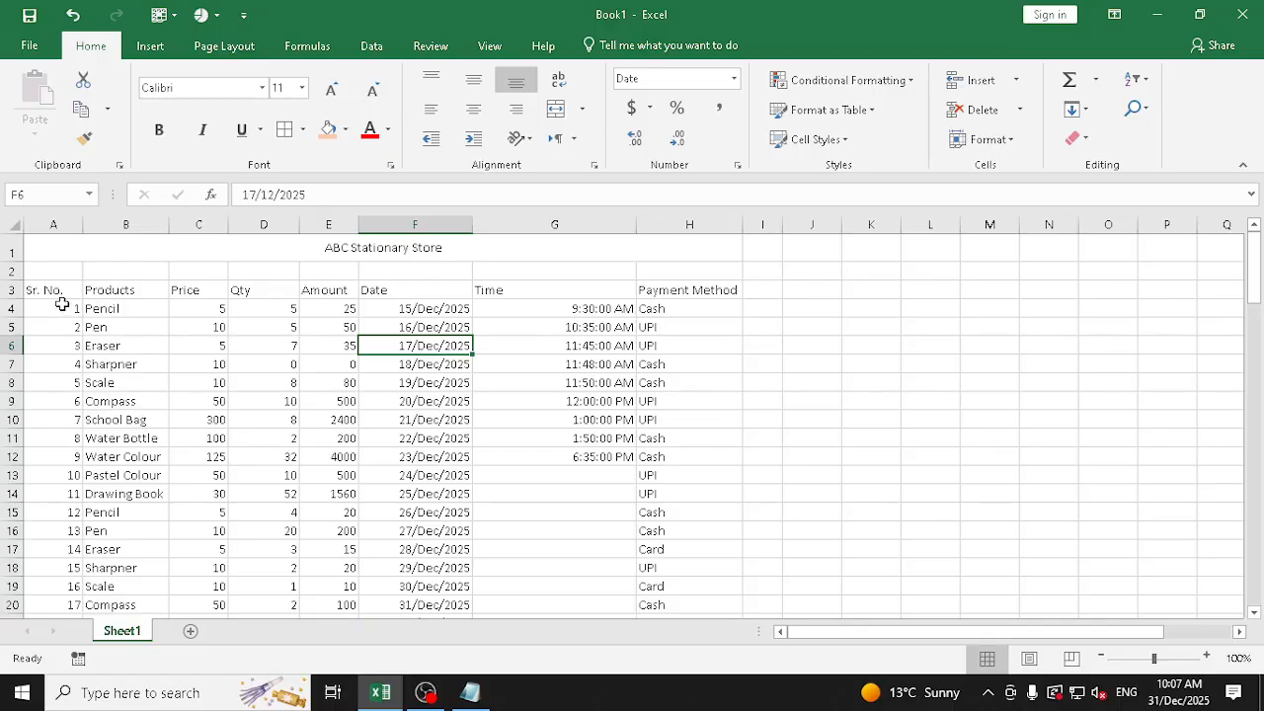
Try center alignment on the table range A3:H103 and settle on left alignment
{"action": "left_click_drag", "start_coordinate": [47, 289], "coordinate": [697, 697]}
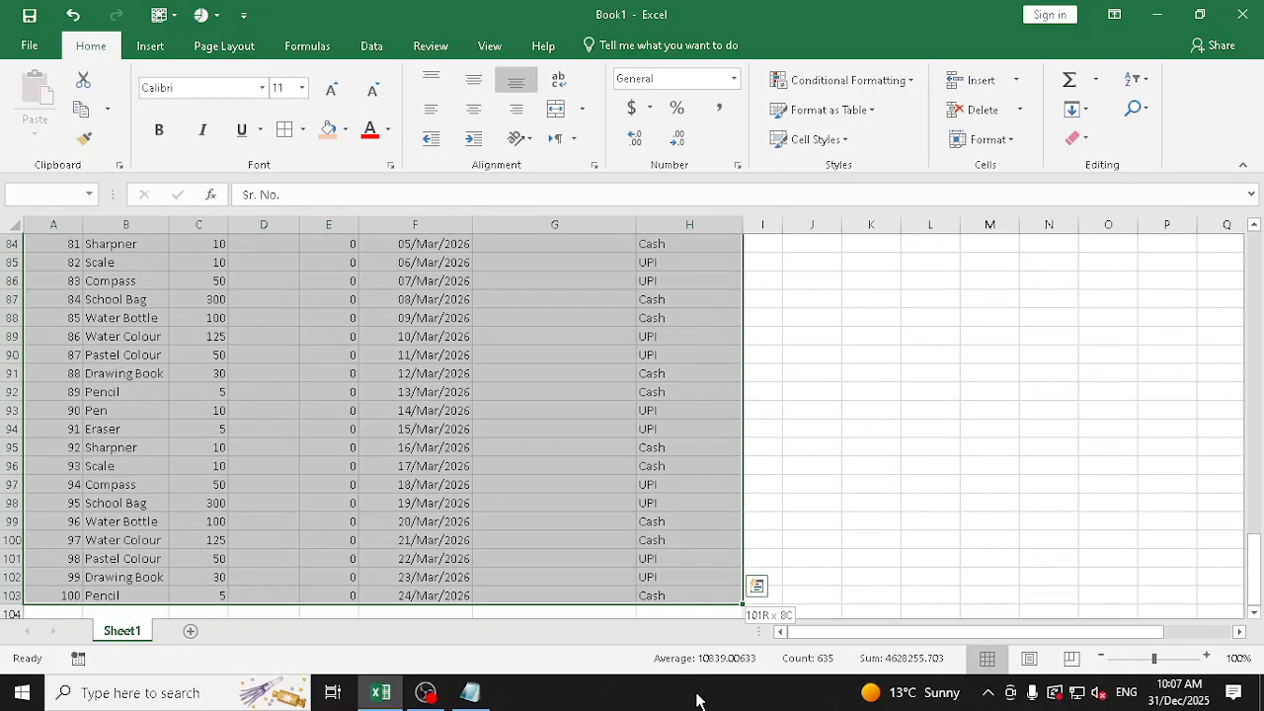
{"action": "left_click", "coordinate": [475, 111]}
{"action": "scroll", "coordinate": [459, 290], "scroll_direction": "up", "scroll_amount": 20}
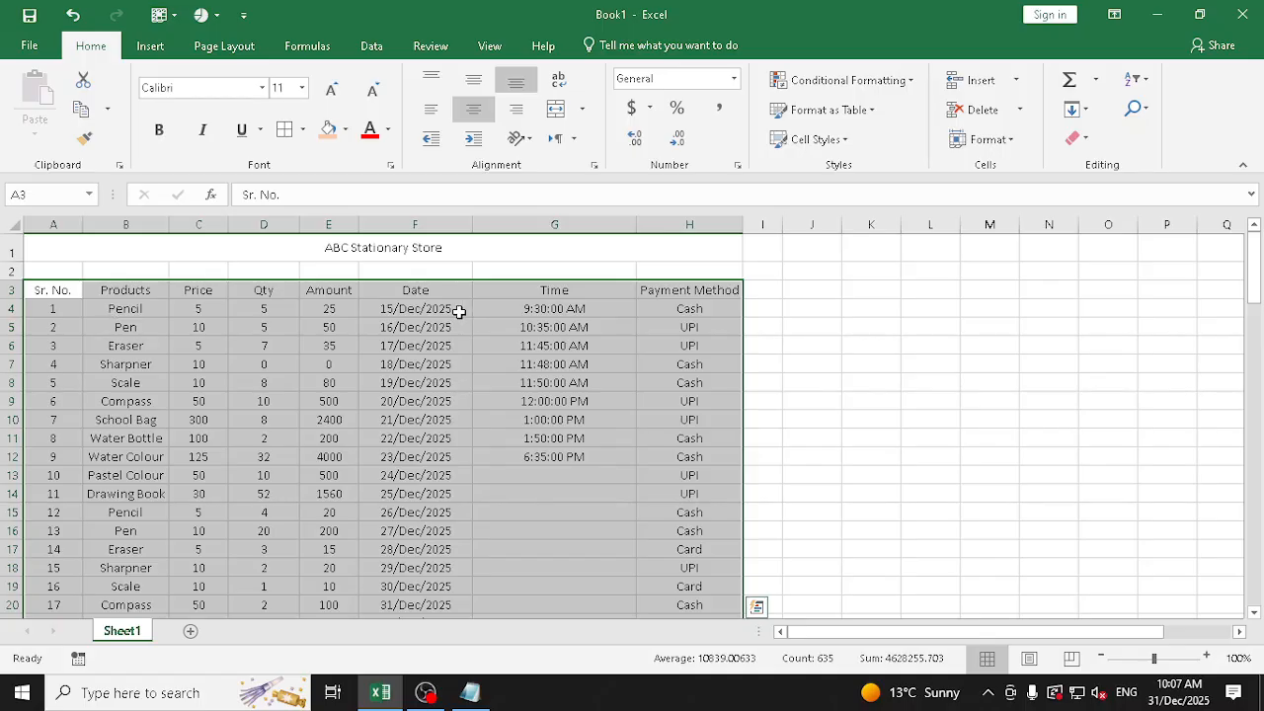
{"action": "left_click", "coordinate": [435, 113]}
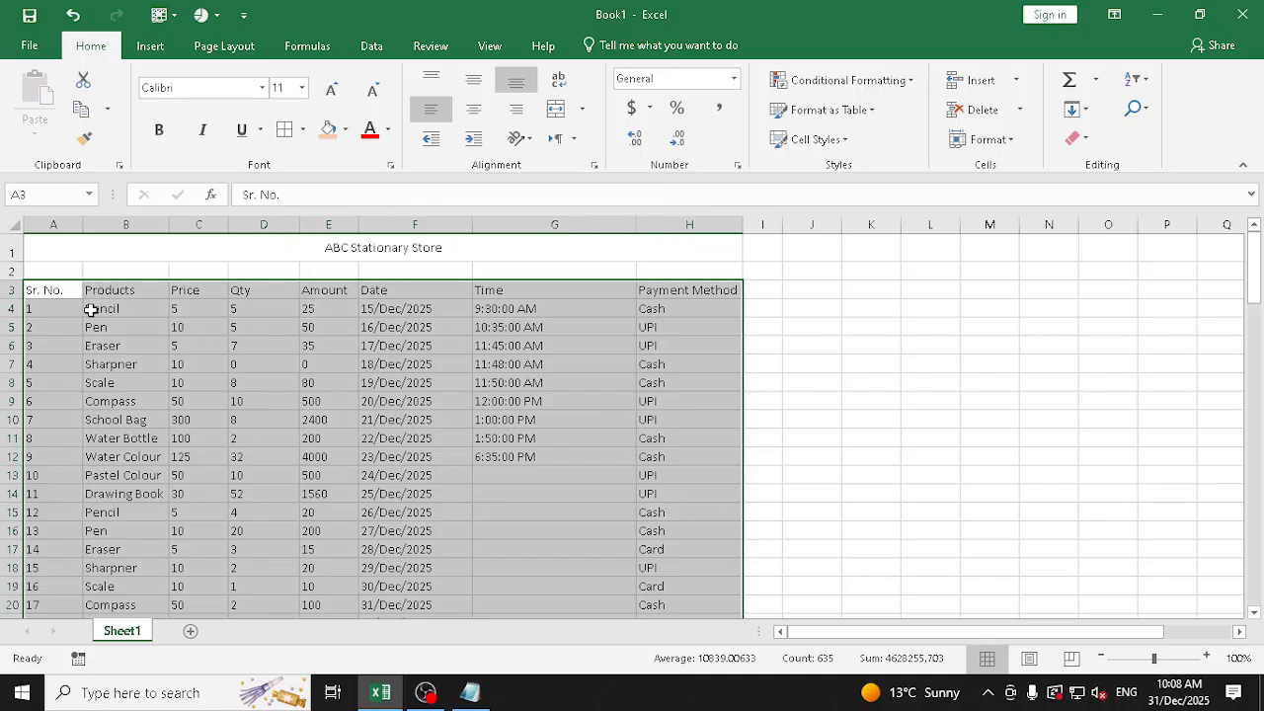
Try indenting the table cells by two levels and remove both indent levels again
{"action": "left_click", "coordinate": [474, 140]}
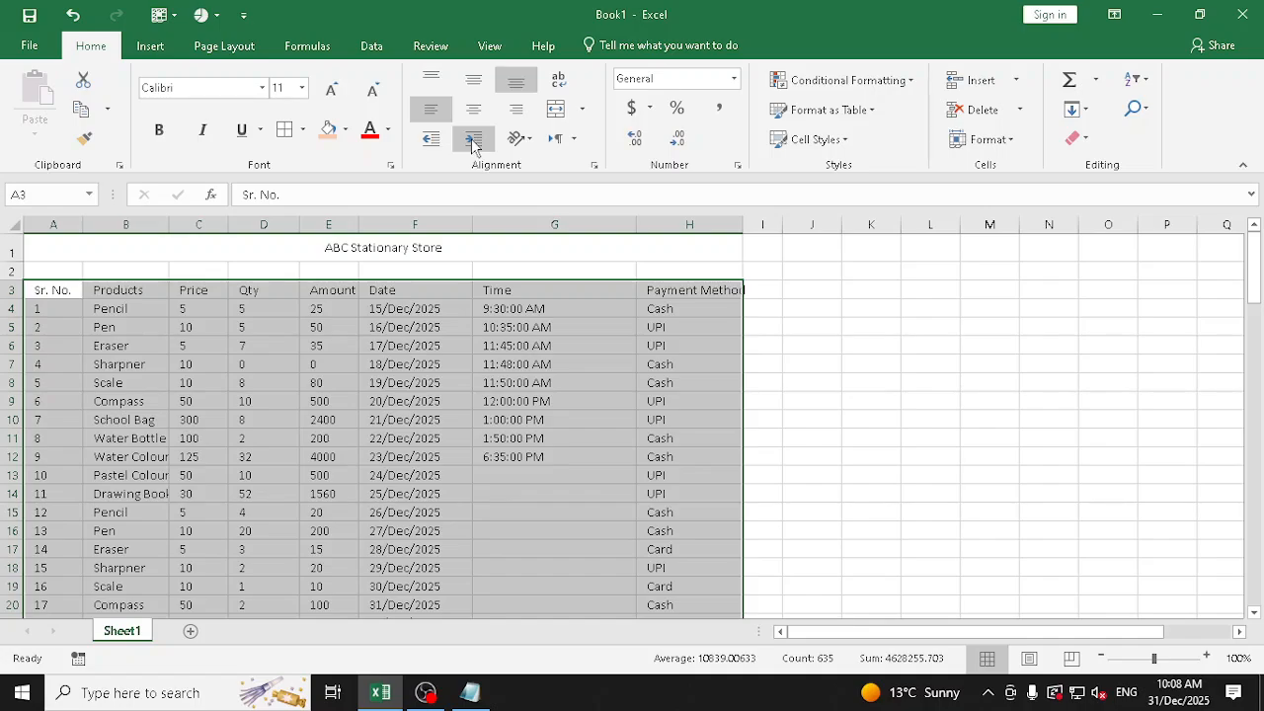
{"action": "left_click", "coordinate": [472, 143]}
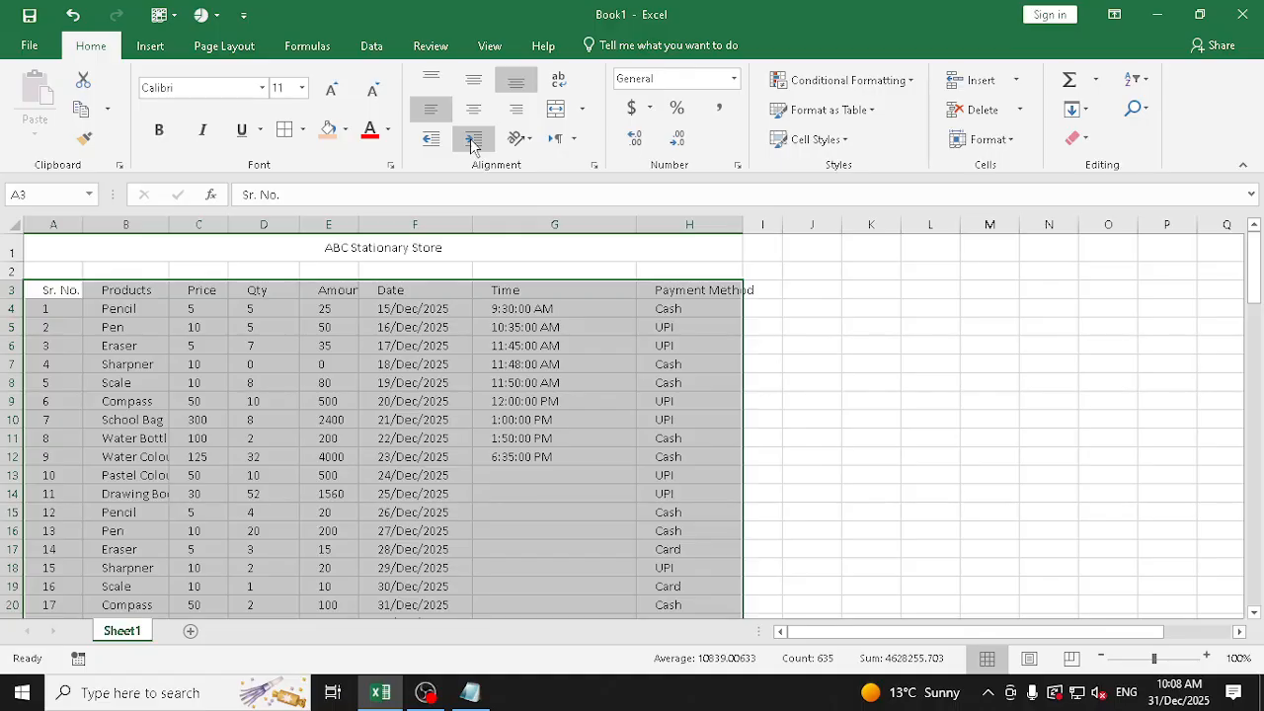
{"action": "left_click", "coordinate": [432, 143]}
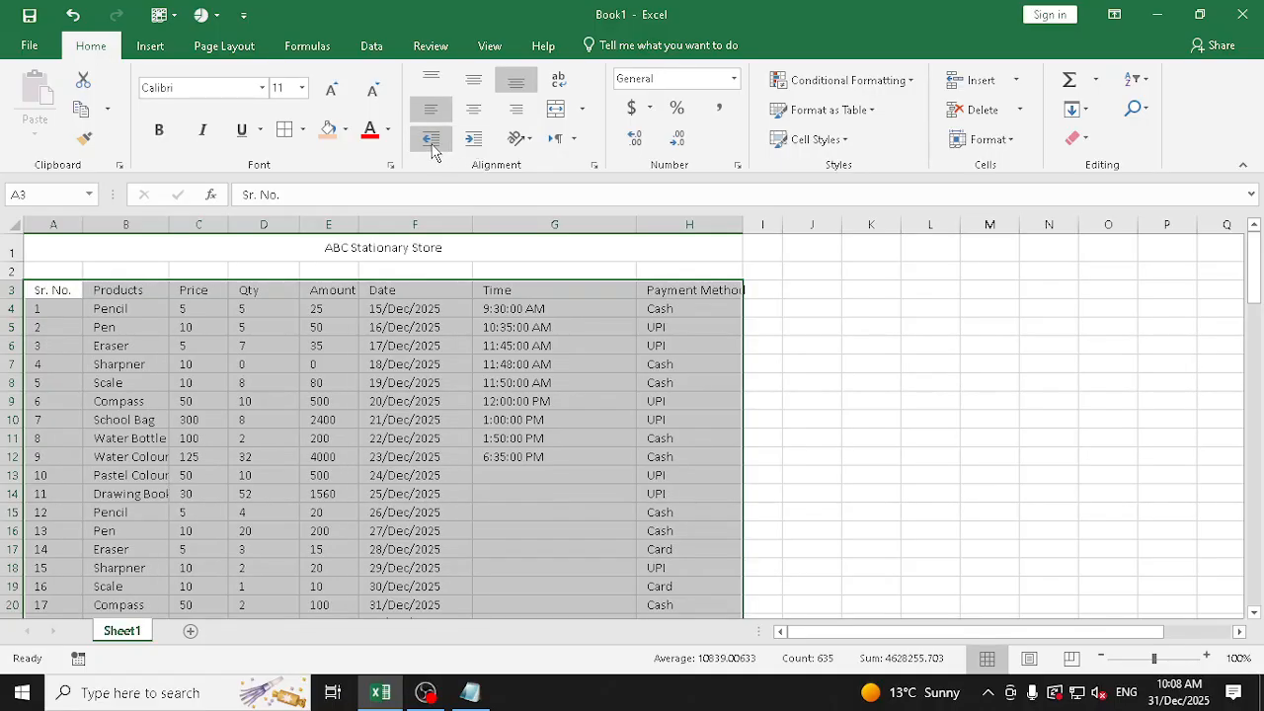
{"action": "left_click", "coordinate": [432, 147]}
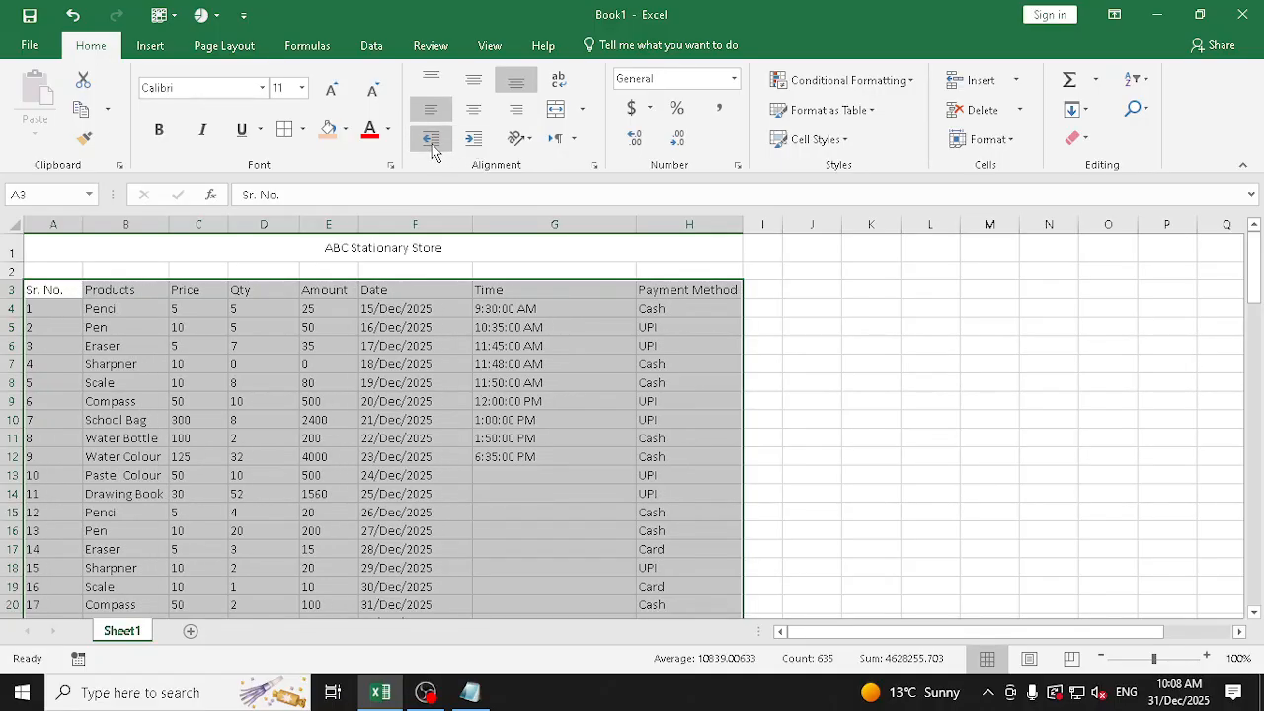
Set the left indent of the table cells to 2 in the Format Cells alignment settings
{"action": "left_click", "coordinate": [595, 166]}
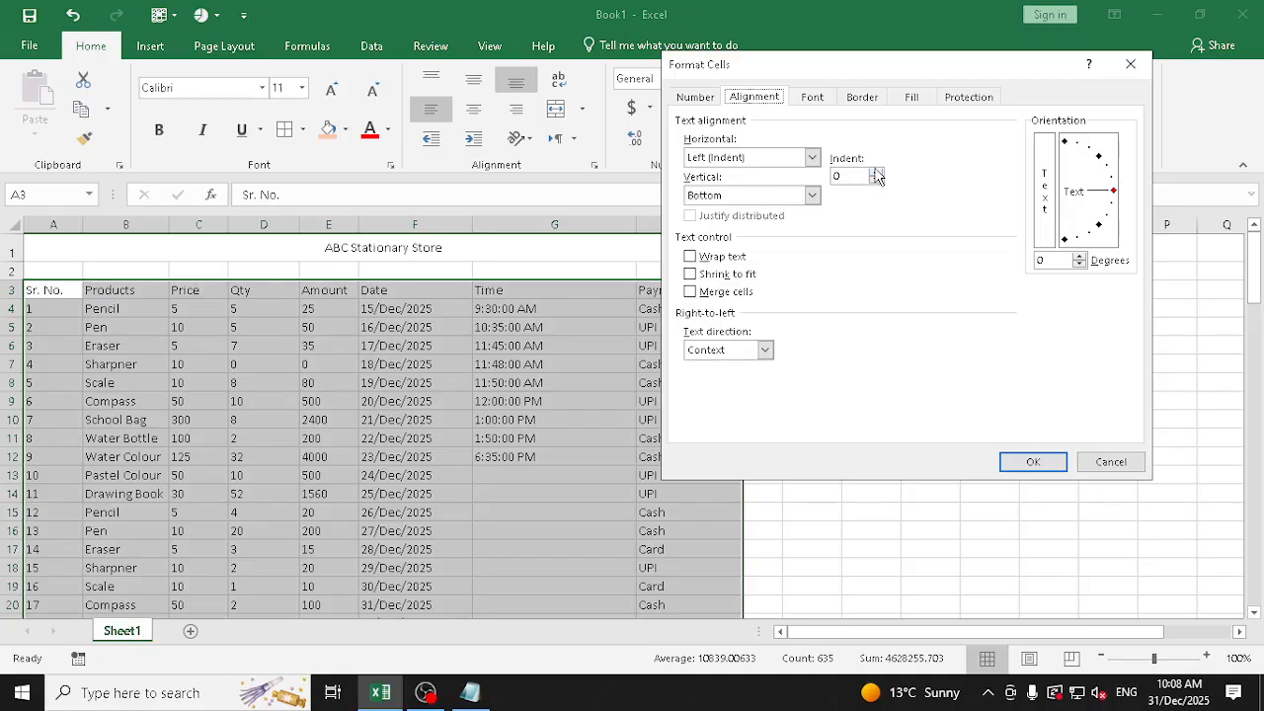
{"action": "left_click", "coordinate": [874, 172]}
{"action": "left_click", "coordinate": [1033, 461]}
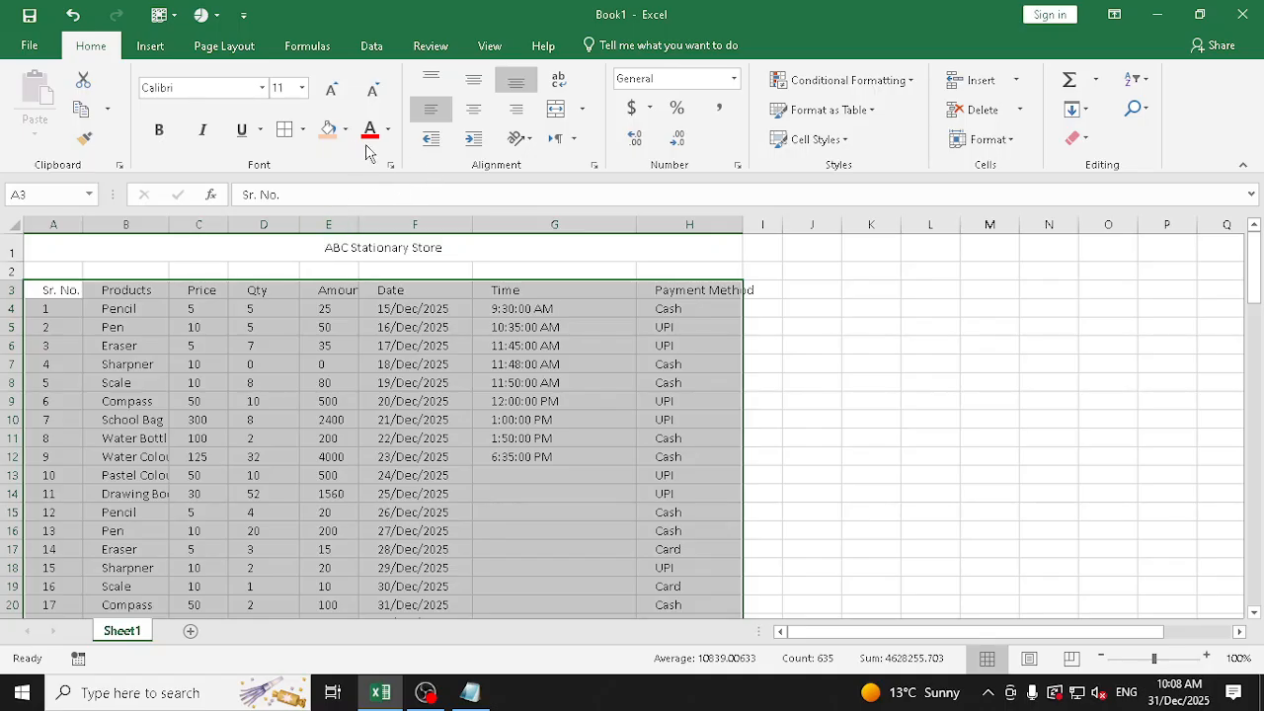
Try several increased and decreased indent levels on the table cells, finishing with a single-level left indent
{"action": "left_click", "coordinate": [430, 141]}
{"action": "left_click", "coordinate": [472, 144]}
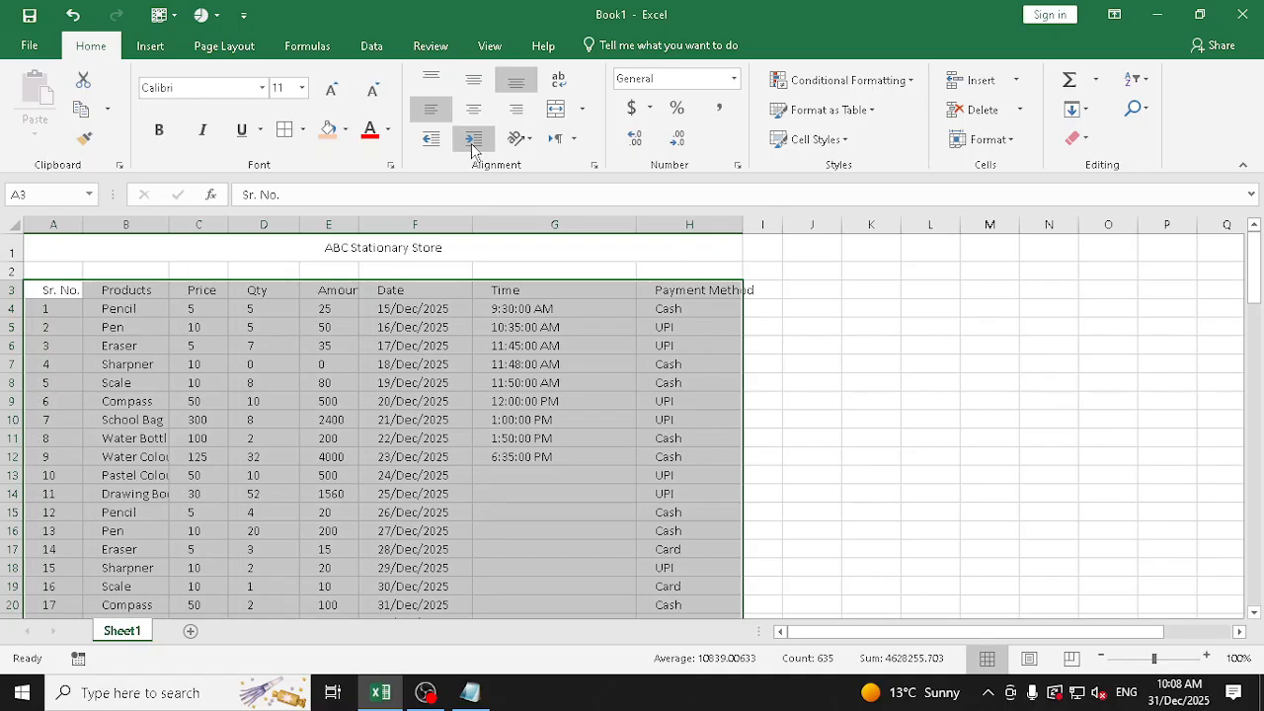
{"action": "left_click", "coordinate": [472, 143]}
{"action": "left_click", "coordinate": [472, 143]}
{"action": "left_click", "coordinate": [472, 143]}
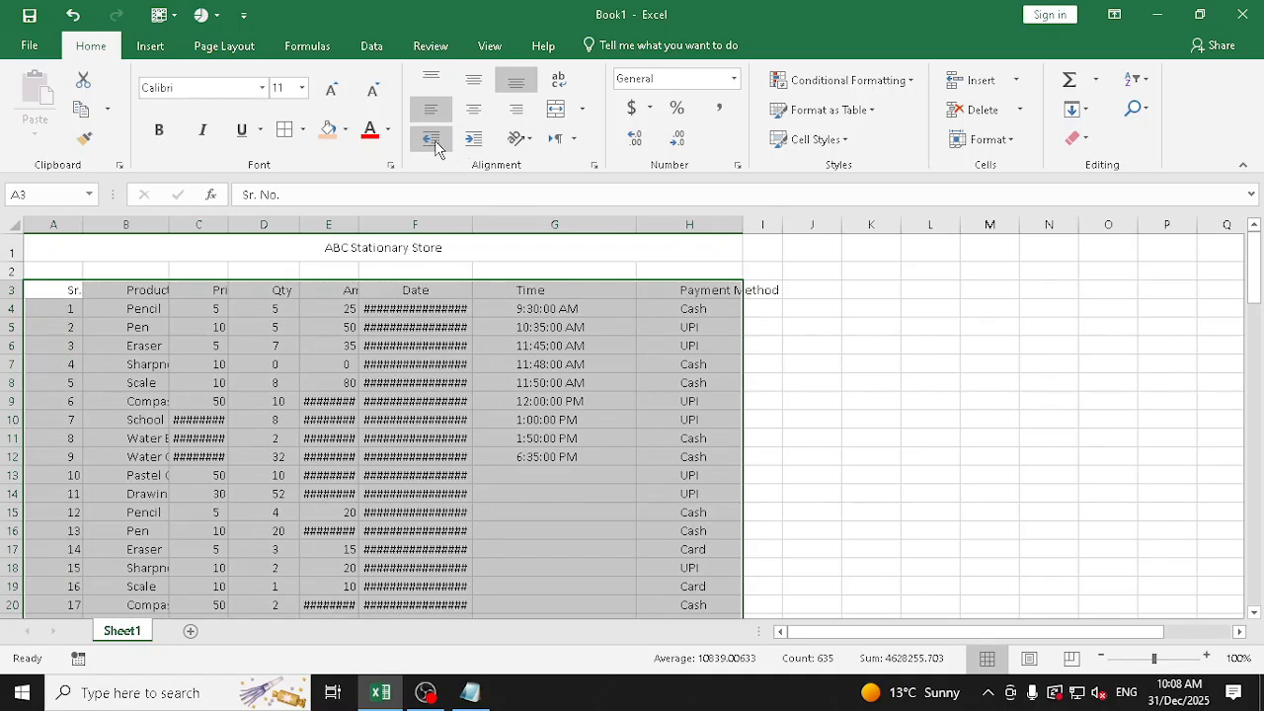
{"action": "left_click", "coordinate": [432, 146]}
{"action": "left_click", "coordinate": [431, 148]}
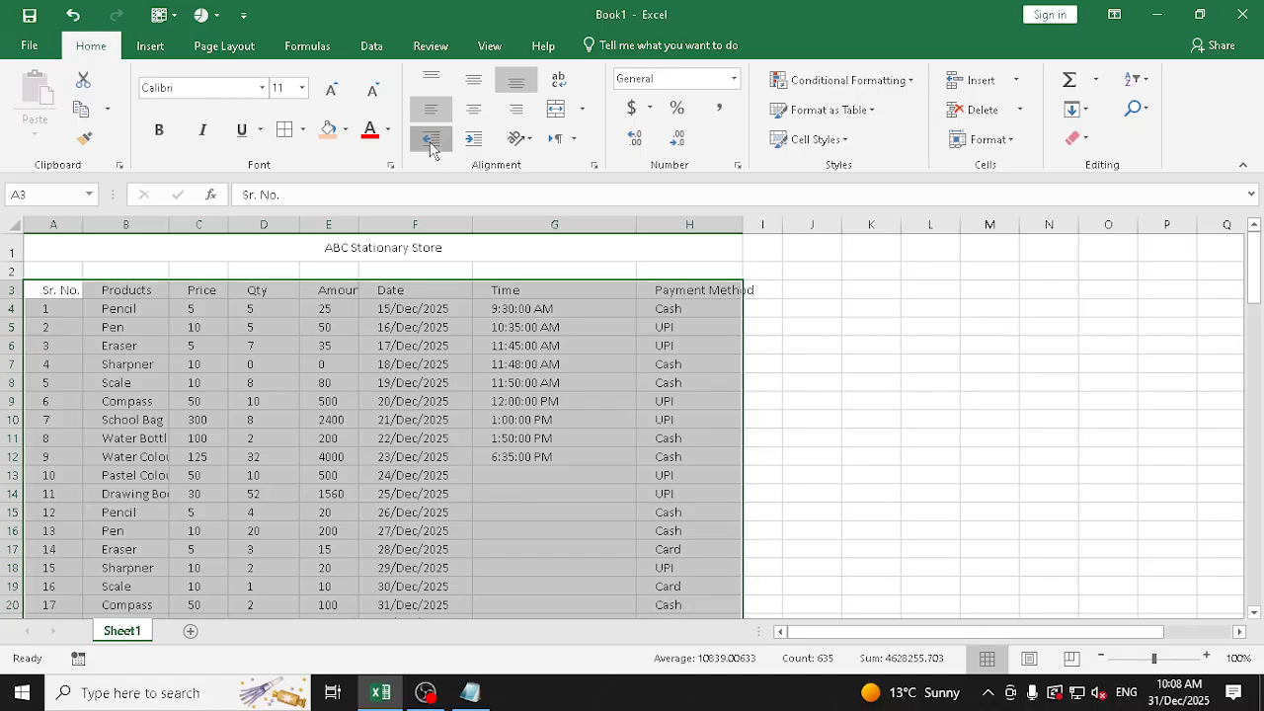
{"action": "left_click", "coordinate": [431, 147]}
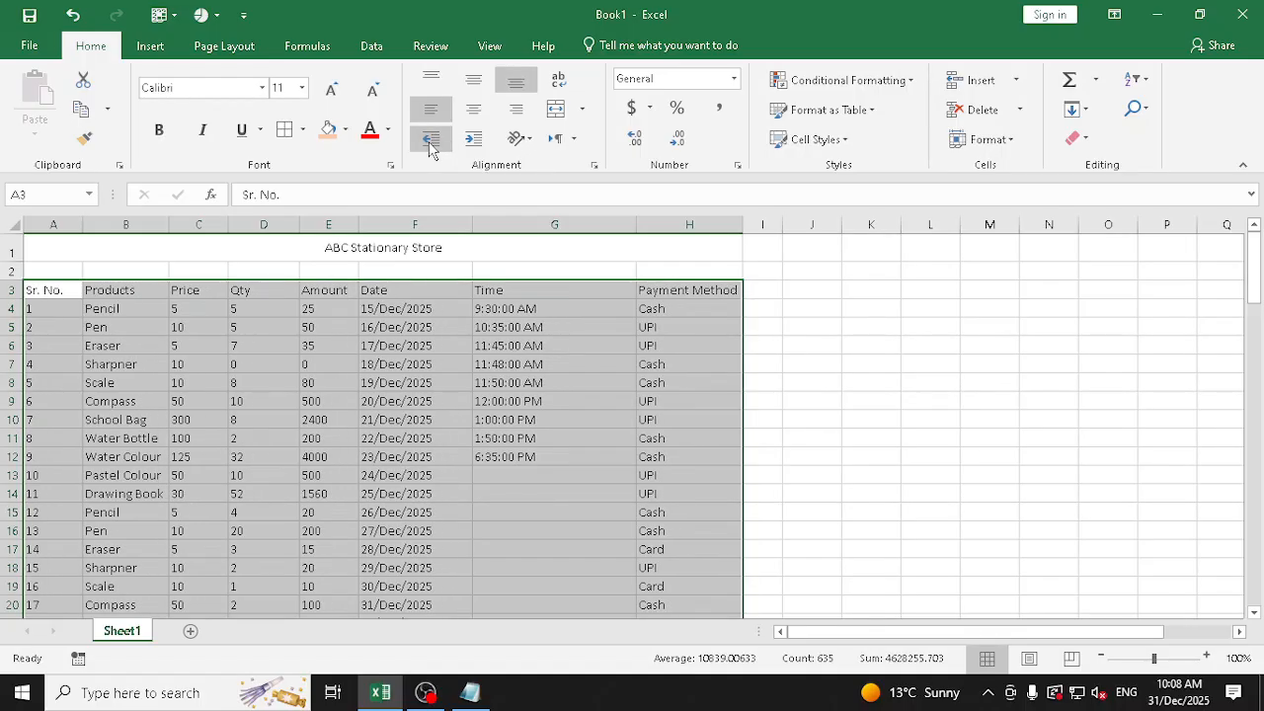
{"action": "left_click", "coordinate": [473, 138]}
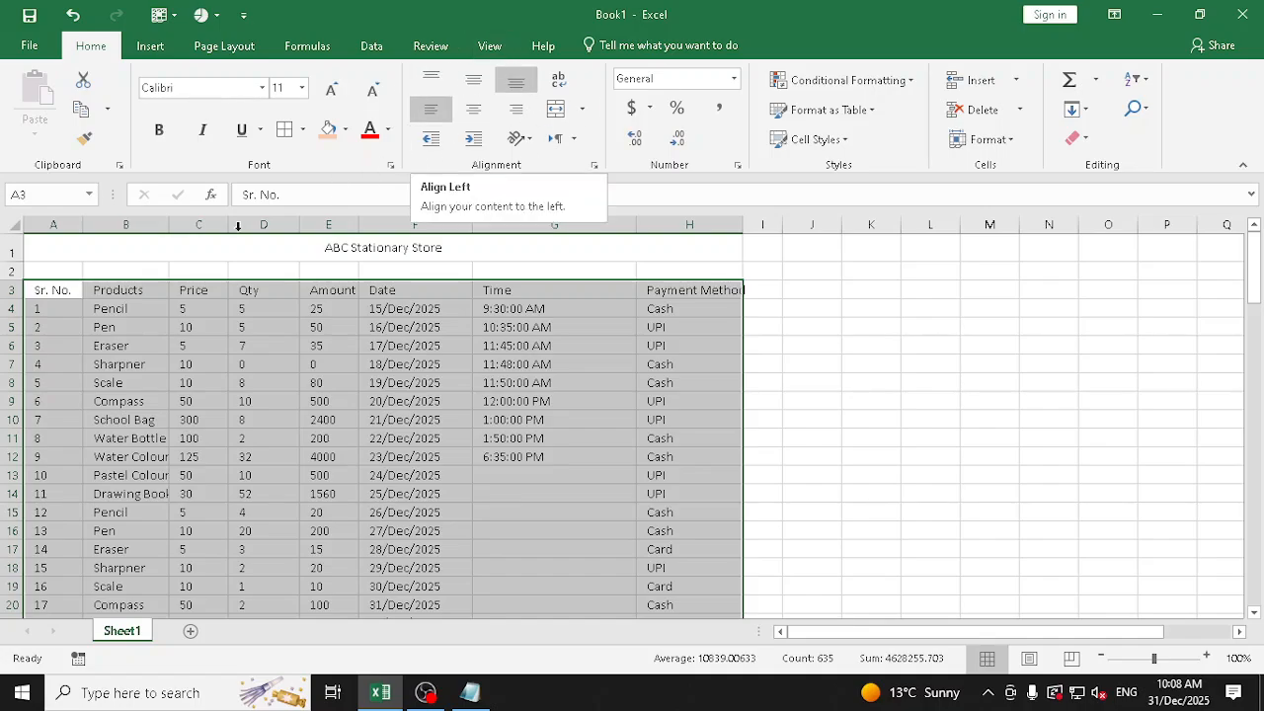
Insert a blank column H between the Time and Payment Method columns
{"action": "left_click", "coordinate": [49, 287]}
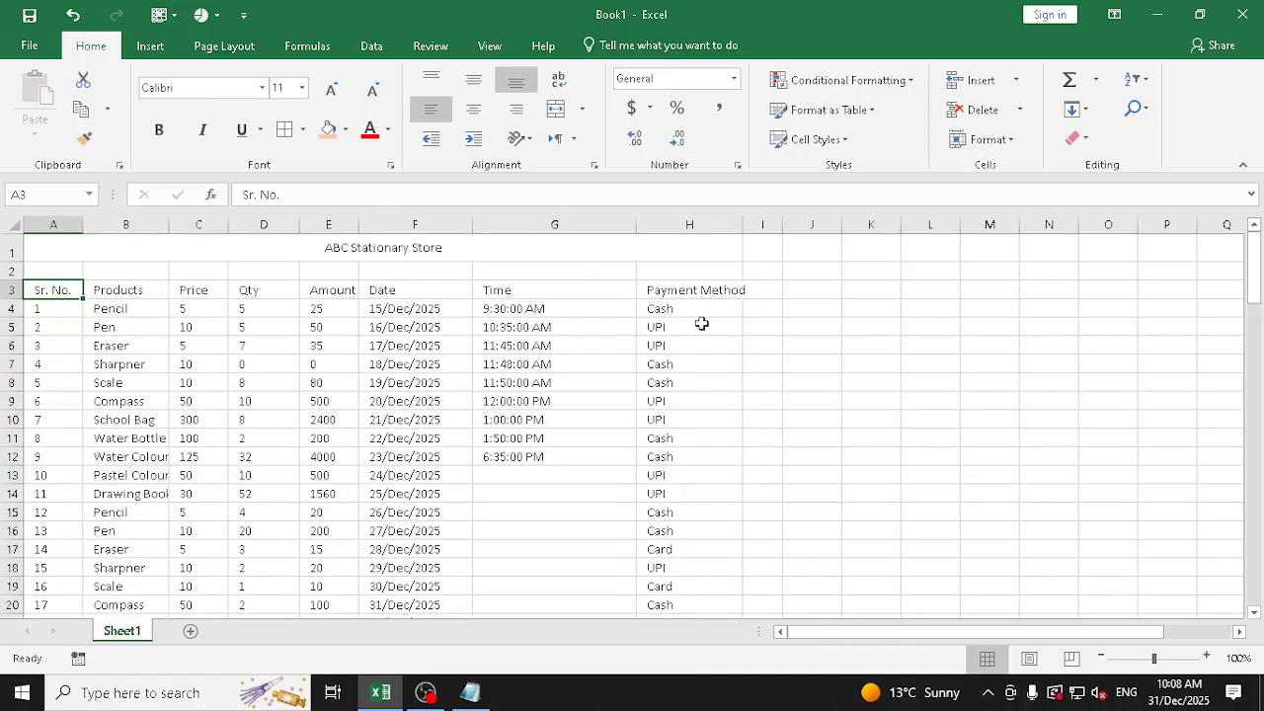
{"action": "right_click", "coordinate": [678, 228]}
{"action": "left_click", "coordinate": [733, 355]}
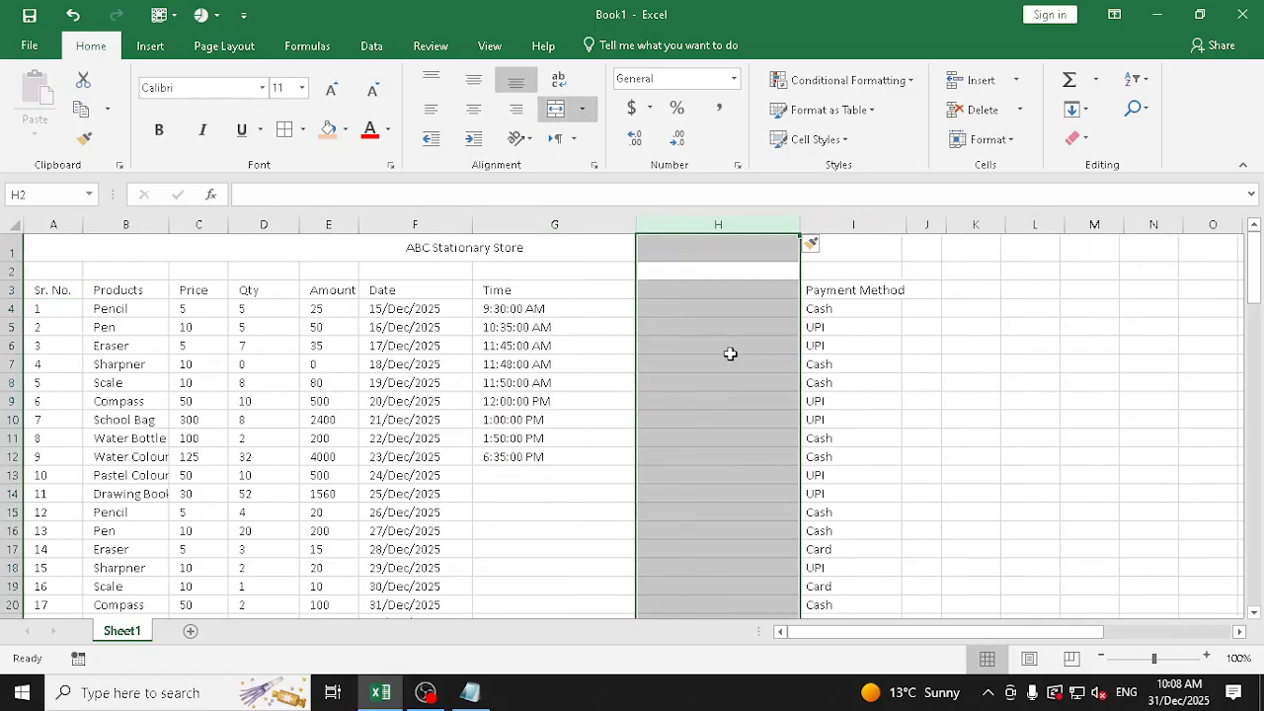
Enter the heading Salesman in cell H3 of the blank column, discarding the Outlet heading
{"action": "left_click", "coordinate": [697, 288]}
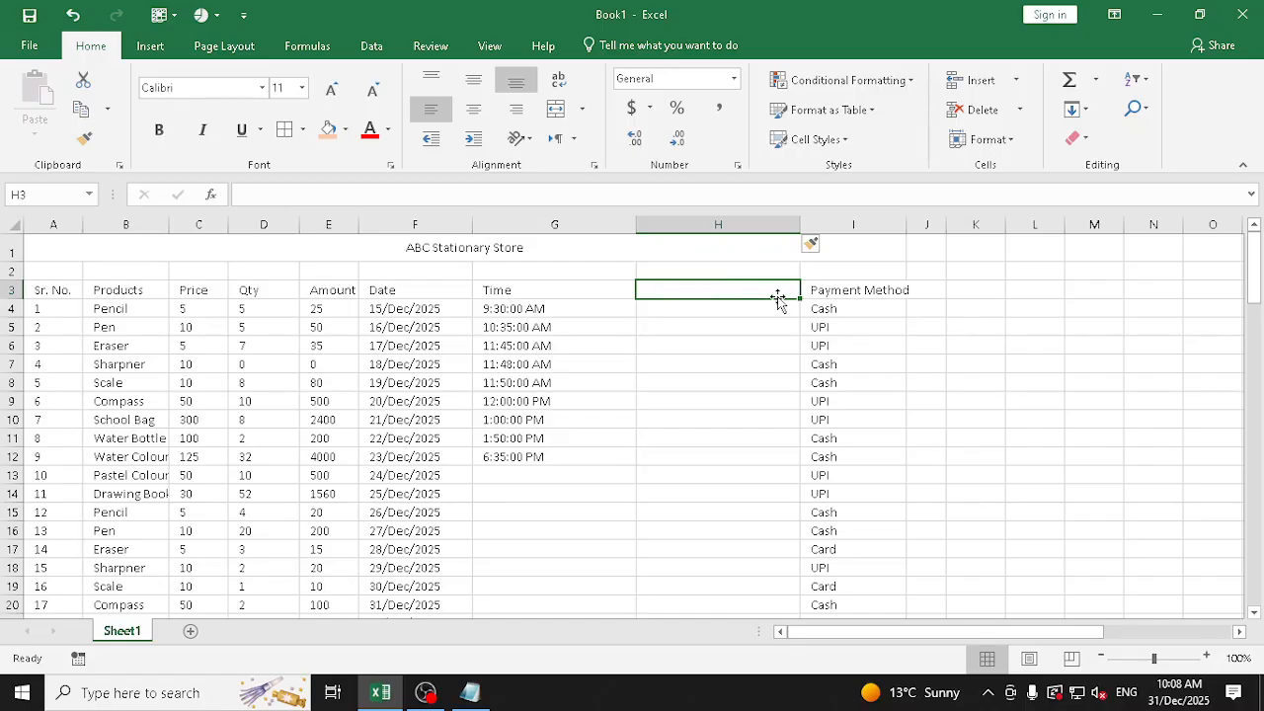
{"action": "type", "text": "O"}
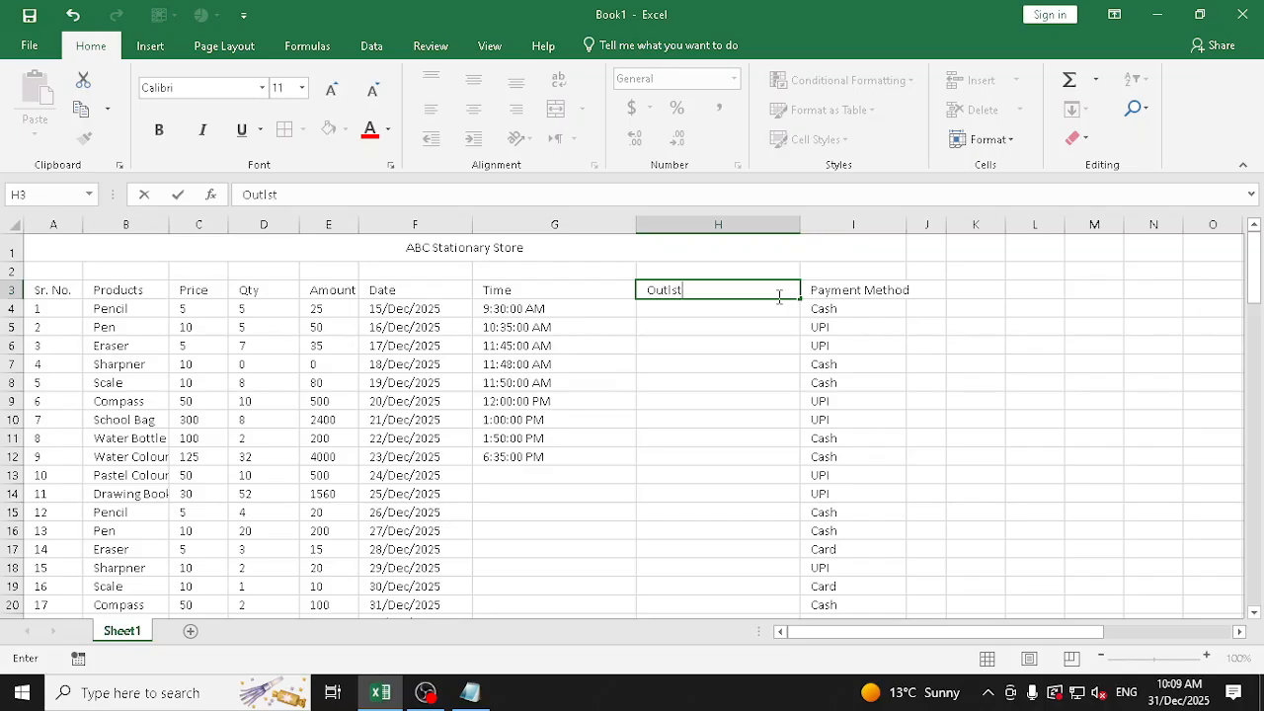
{"action": "type", "text": "utlet"}
{"action": "key", "text": "Escape"}
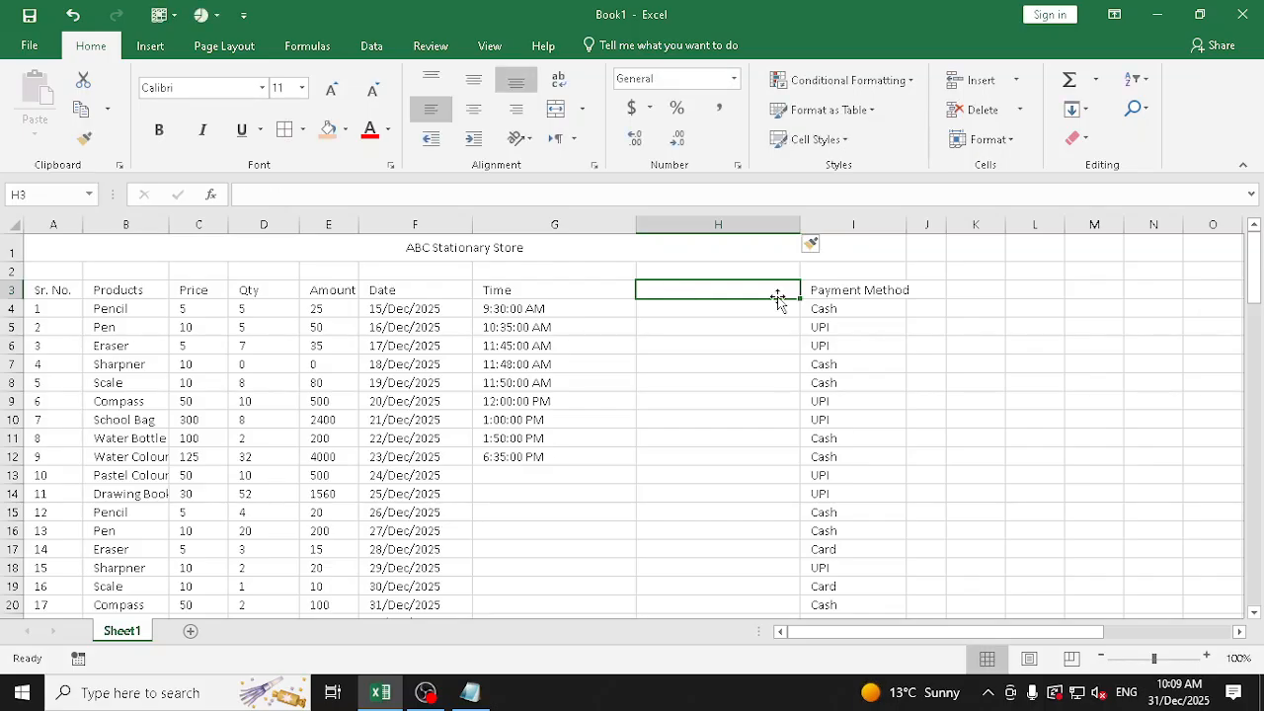
{"action": "type", "text": "Salesman"}
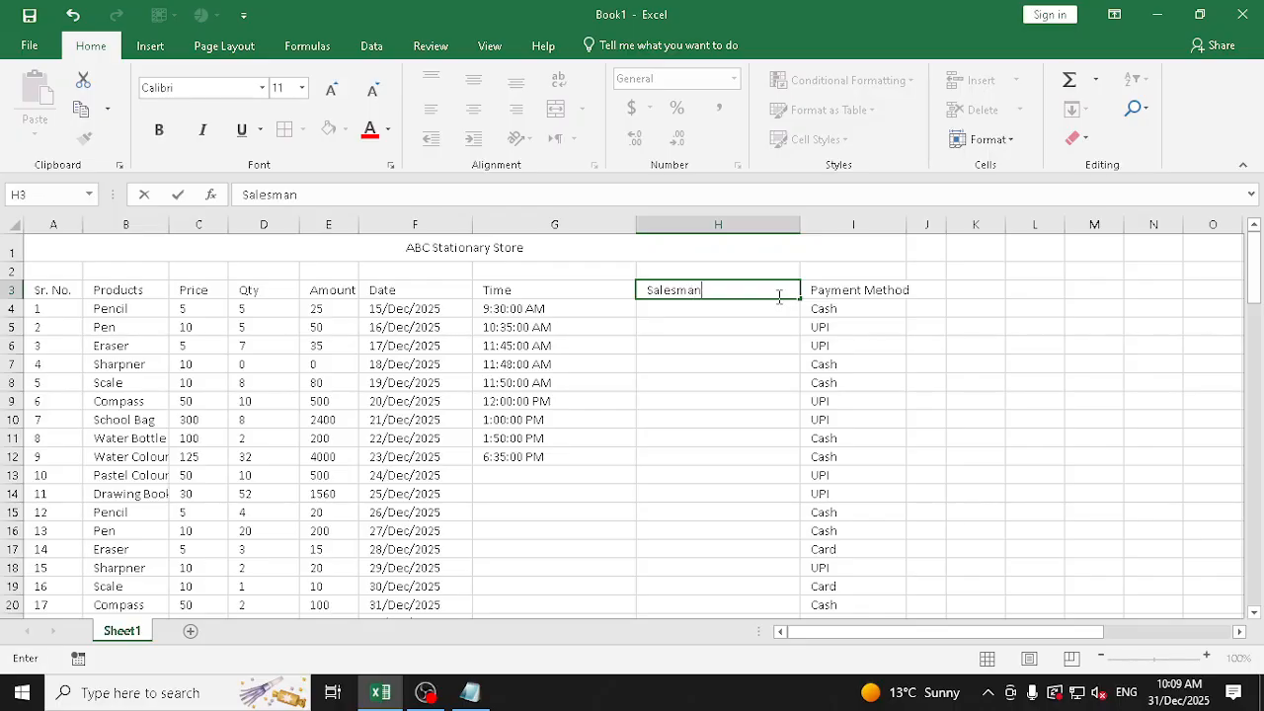
{"action": "key", "text": "Return"}
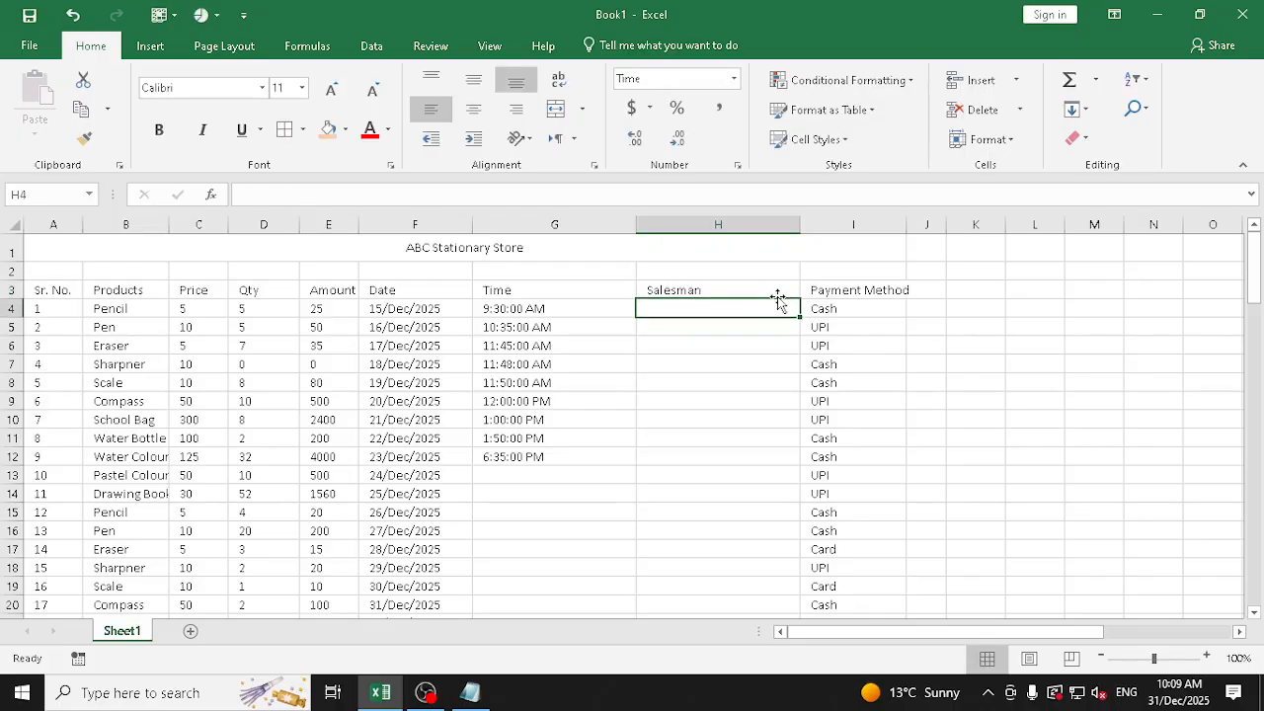
Merge and center cells H4:H20 under the Salesman heading and enter the salesman's name
{"action": "left_click_drag", "start_coordinate": [760, 308], "coordinate": [760, 597]}
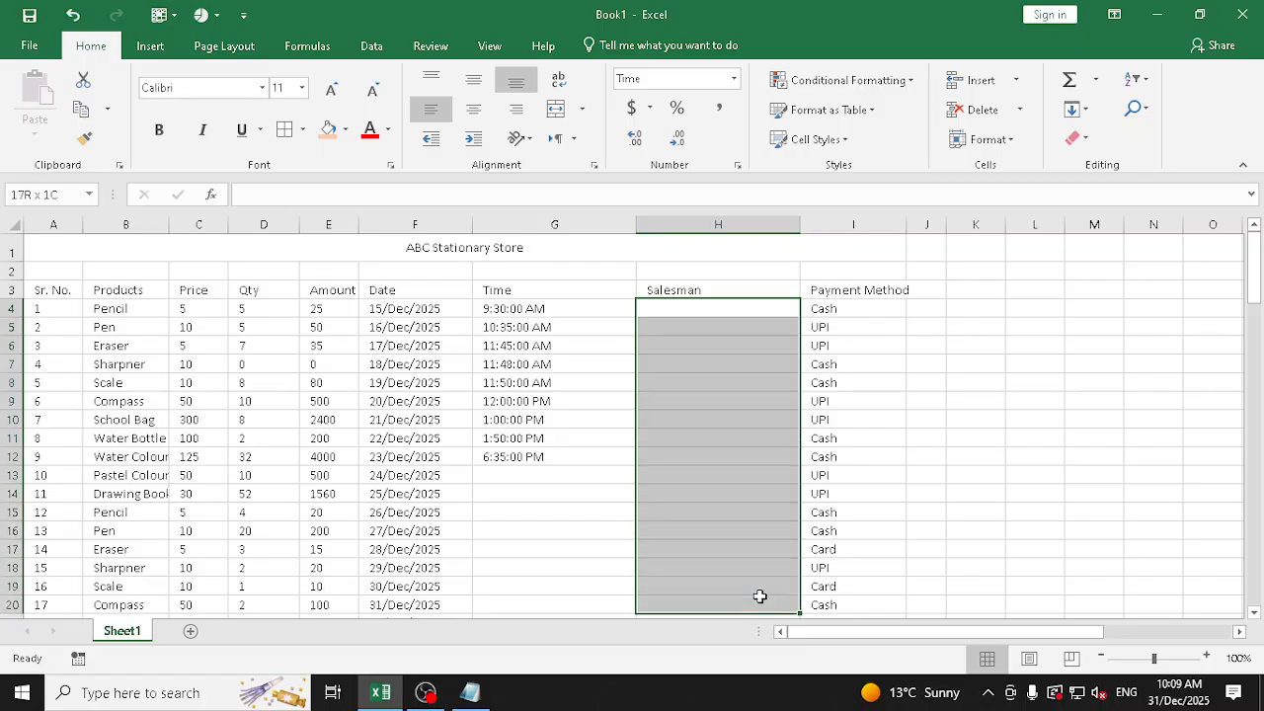
{"action": "left_click_drag", "start_coordinate": [731, 313], "coordinate": [743, 606]}
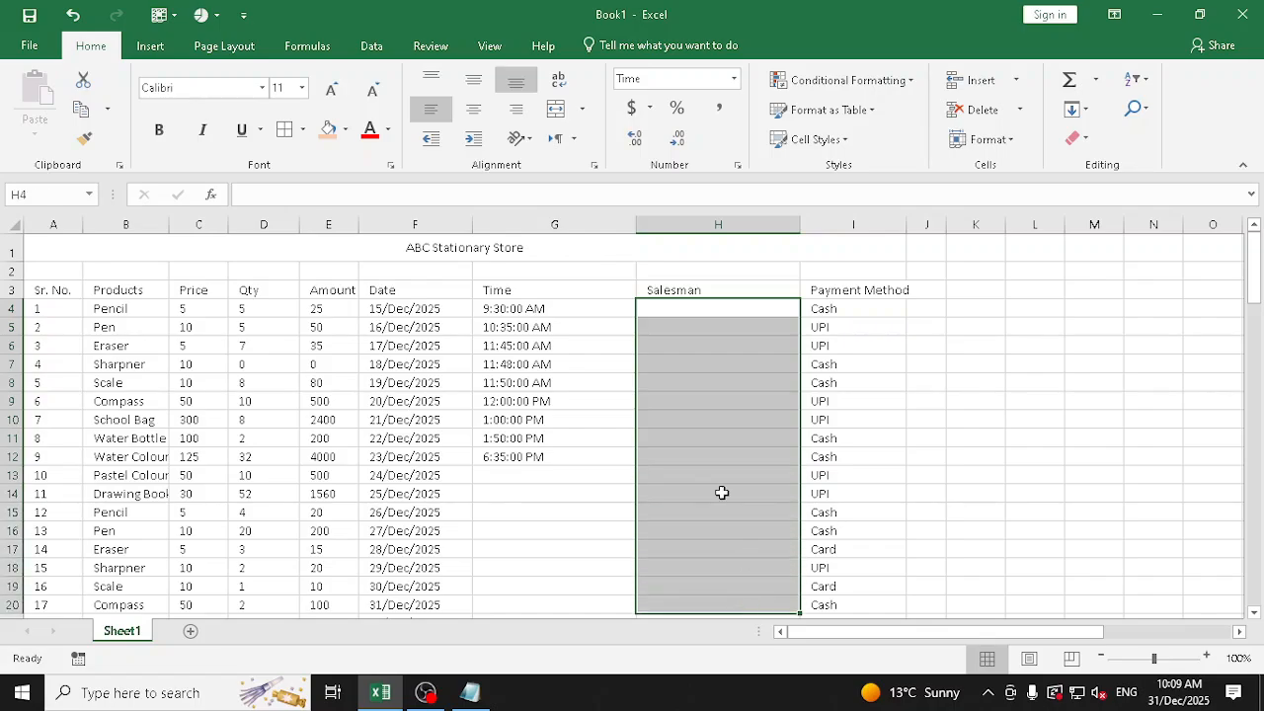
{"action": "left_click", "coordinate": [555, 116]}
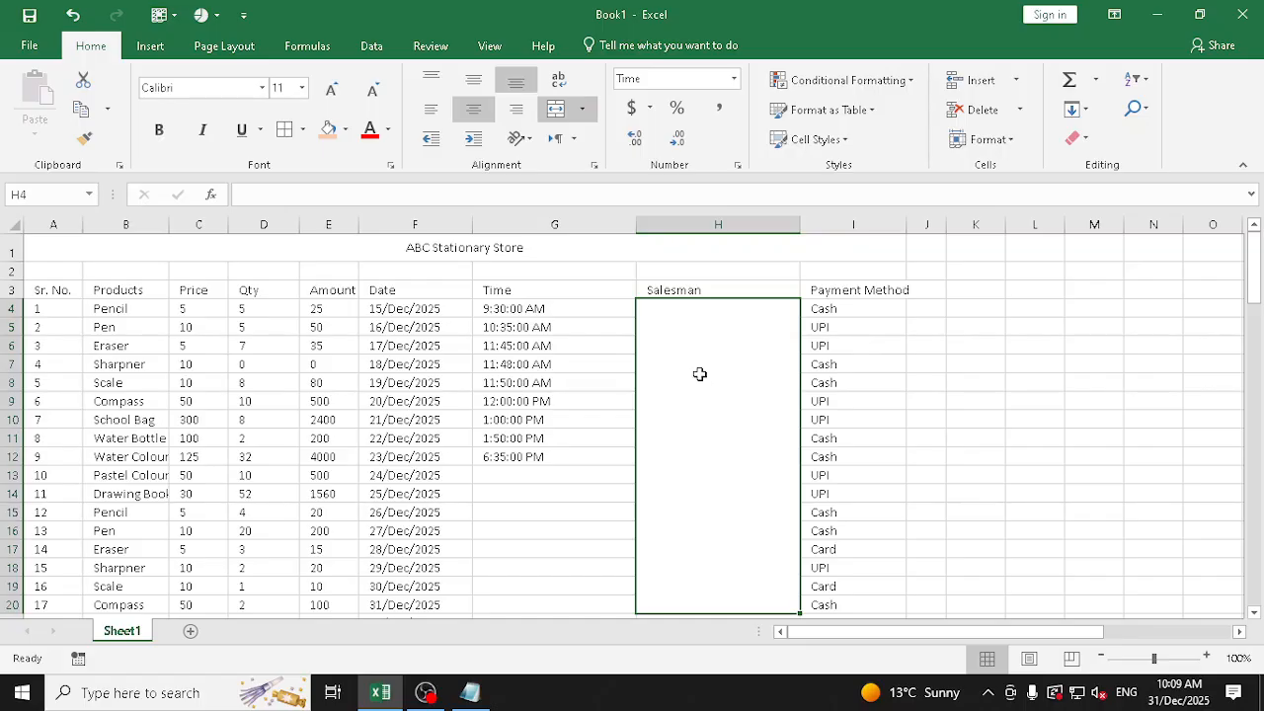
{"action": "type", "text": "Abdullah"}
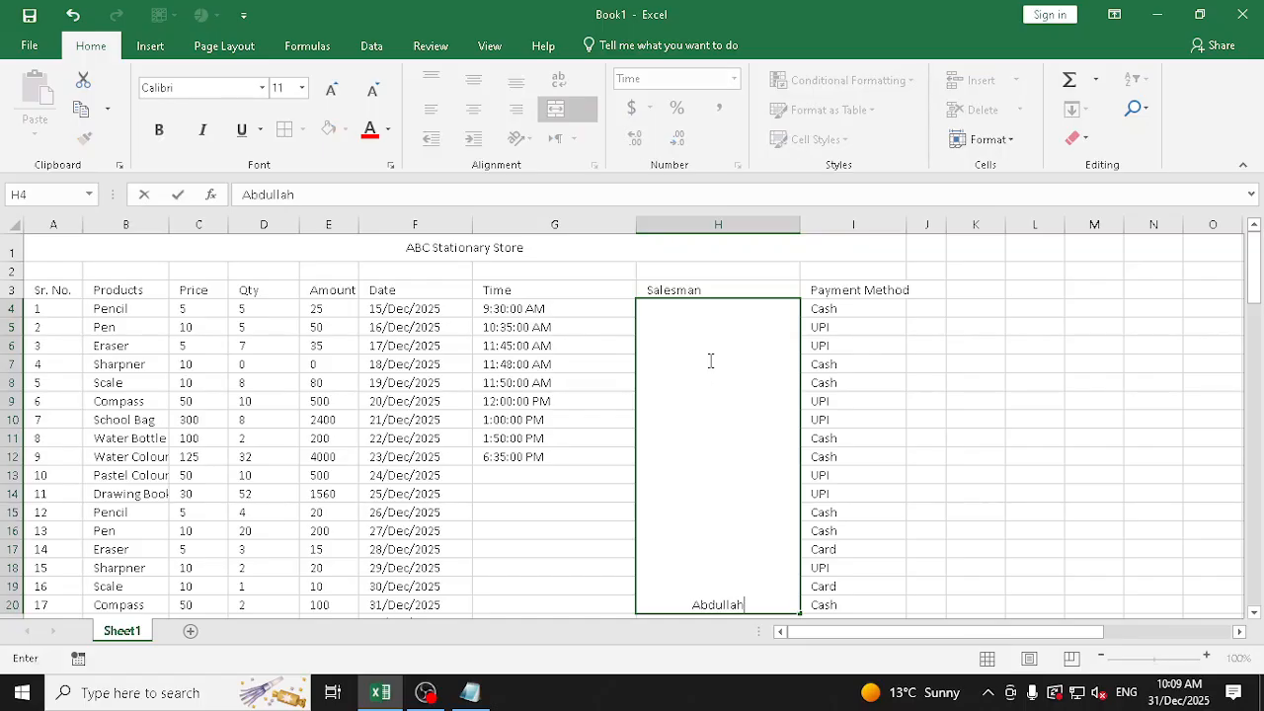
{"action": "key", "text": "Return"}
Try vertical text and Rotate Text Up on the merged salesman name cell, and middle-align it vertically
{"action": "left_click", "coordinate": [709, 360]}
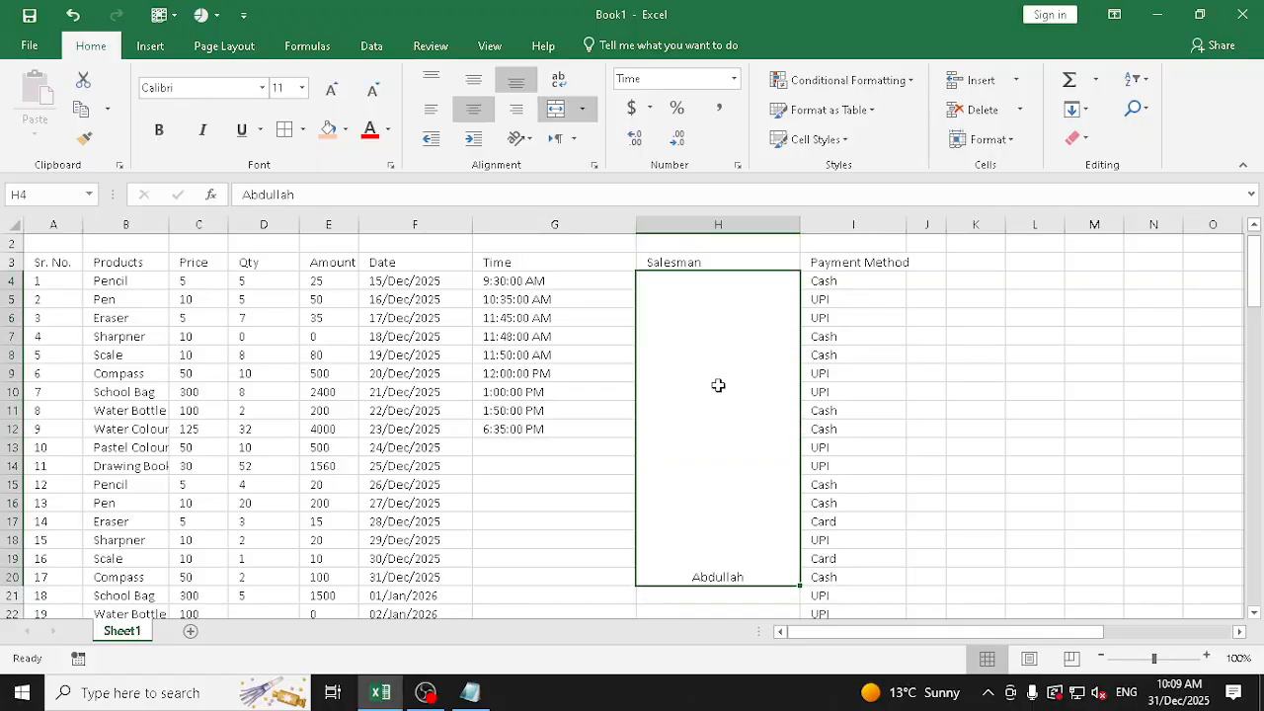
{"action": "left_click", "coordinate": [526, 138]}
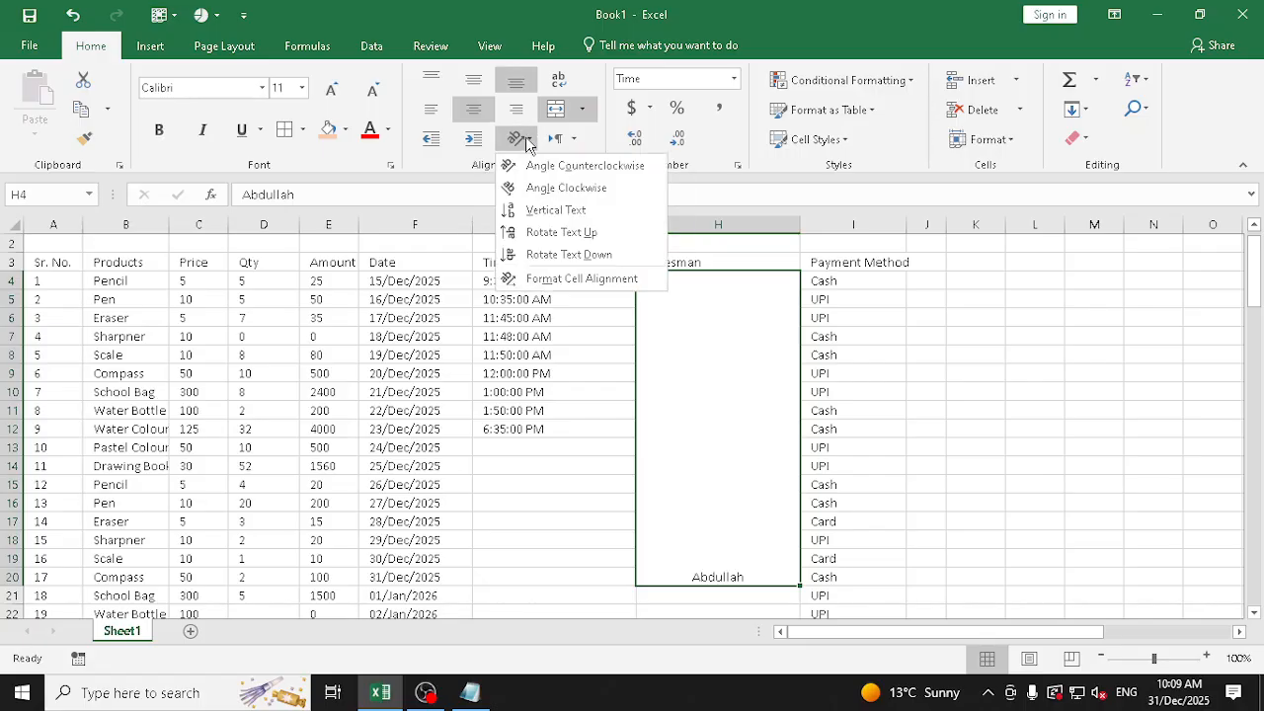
{"action": "left_click", "coordinate": [538, 209]}
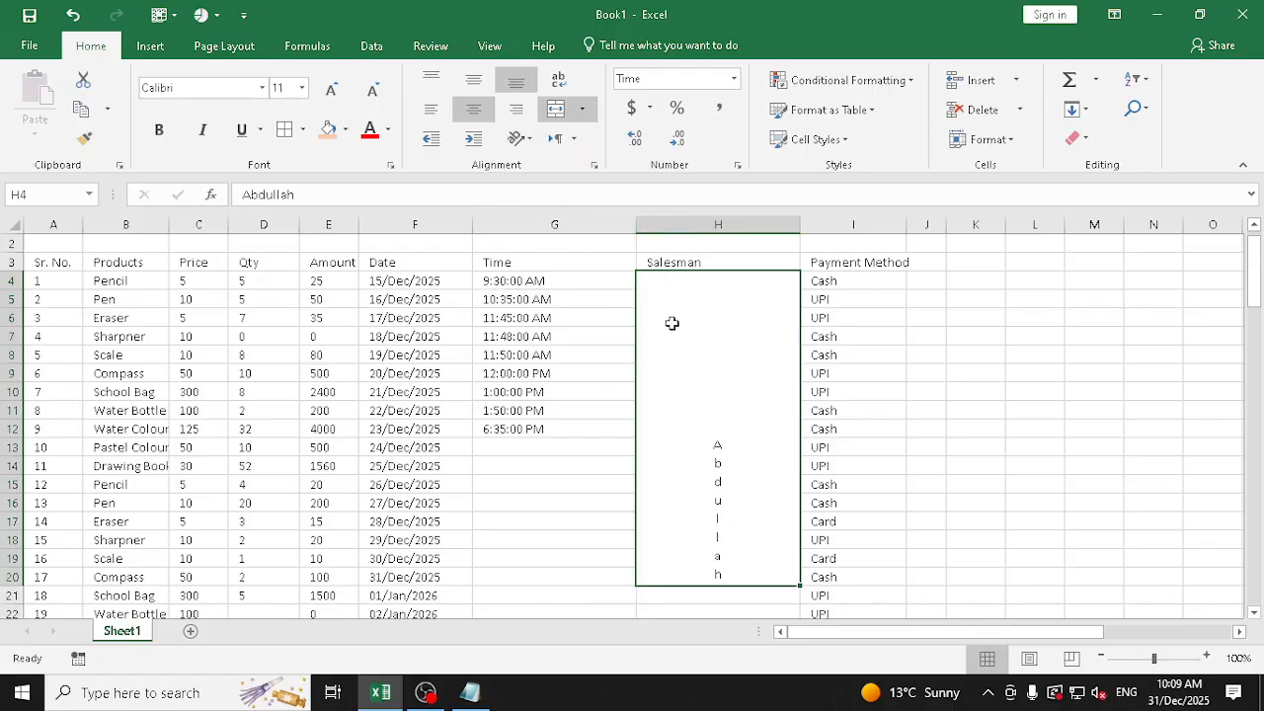
{"action": "left_click", "coordinate": [528, 143]}
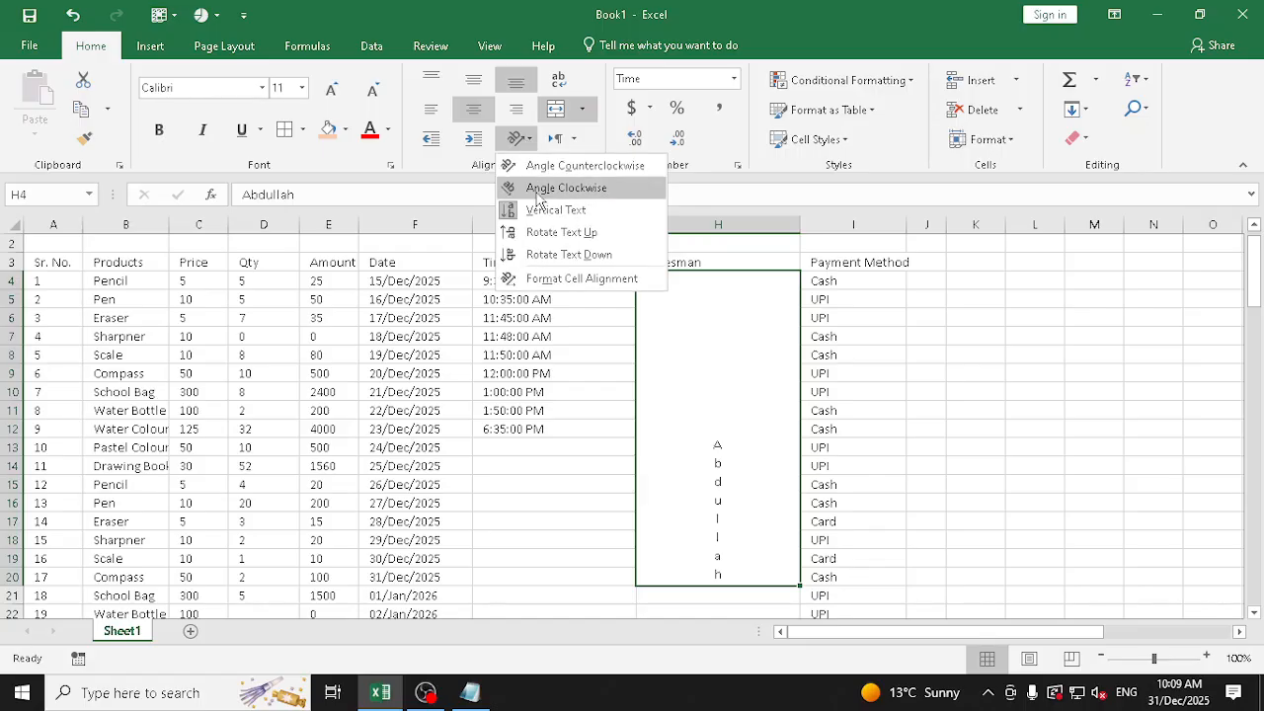
{"action": "left_click", "coordinate": [558, 232]}
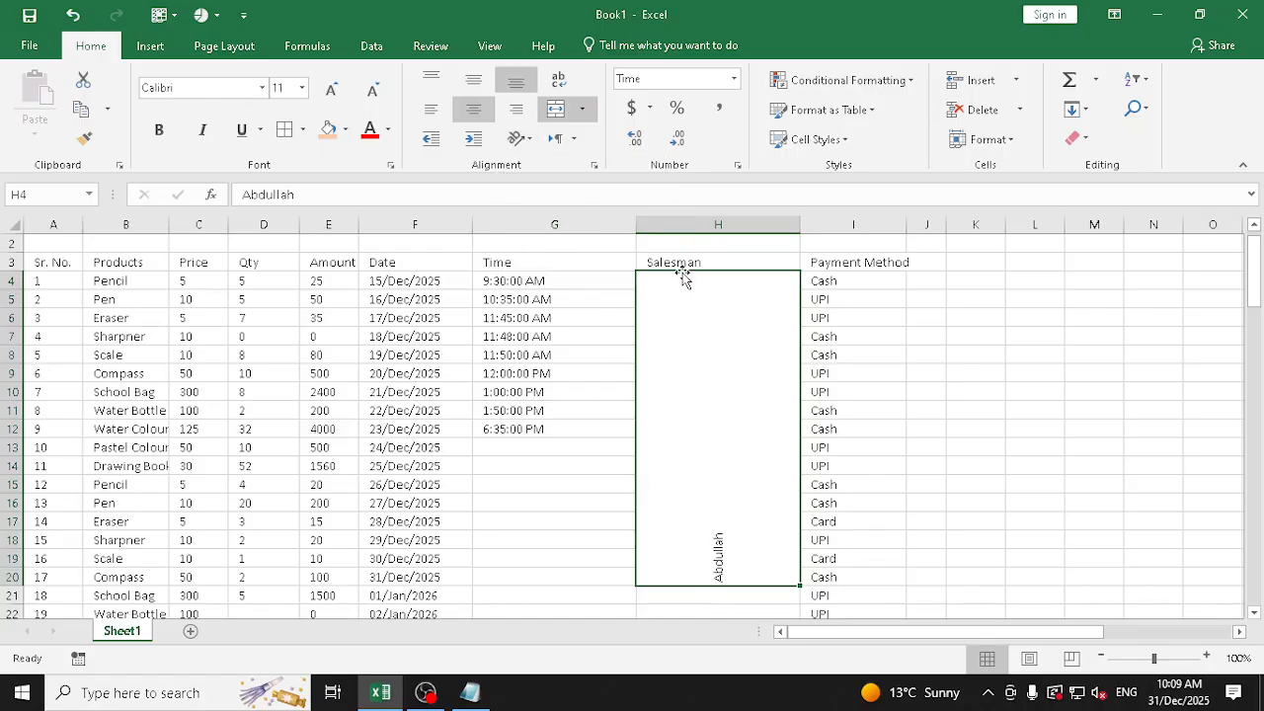
{"action": "left_click", "coordinate": [473, 79]}
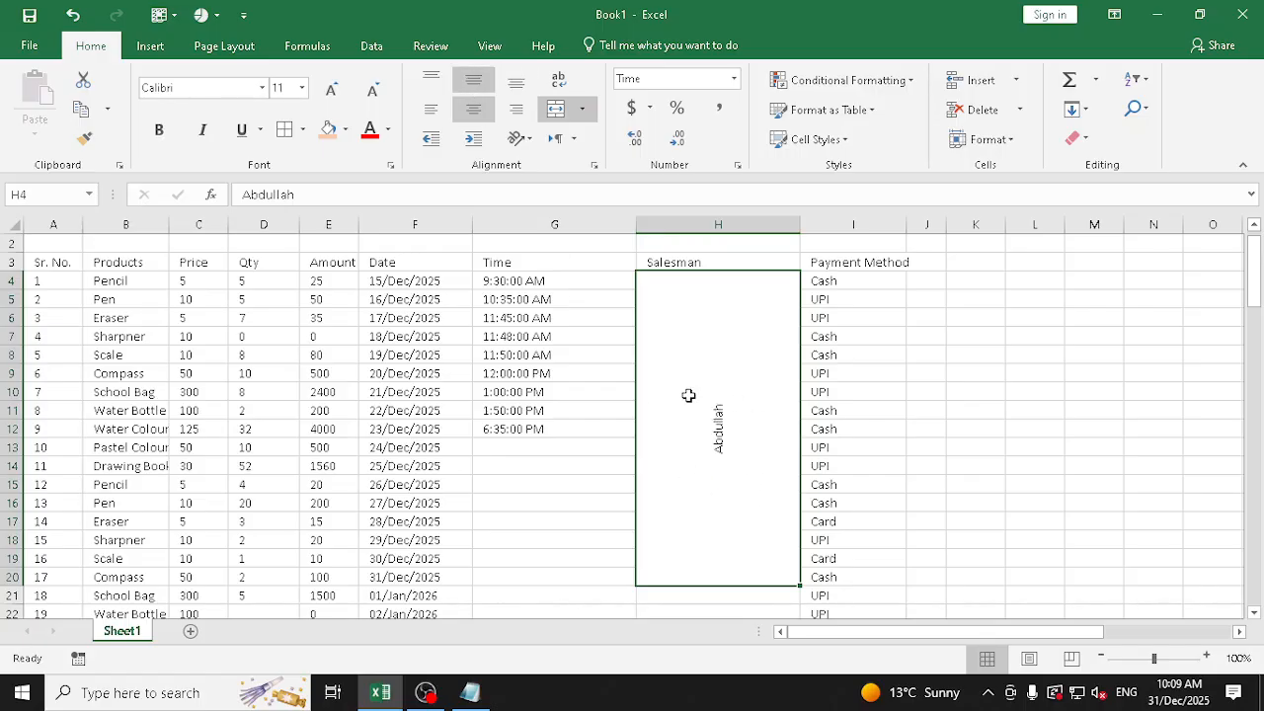
Try Rotate Text Down and Rotate Text Up on the salesman name, finishing with the Vertical Text orientation
{"action": "left_click", "coordinate": [525, 143]}
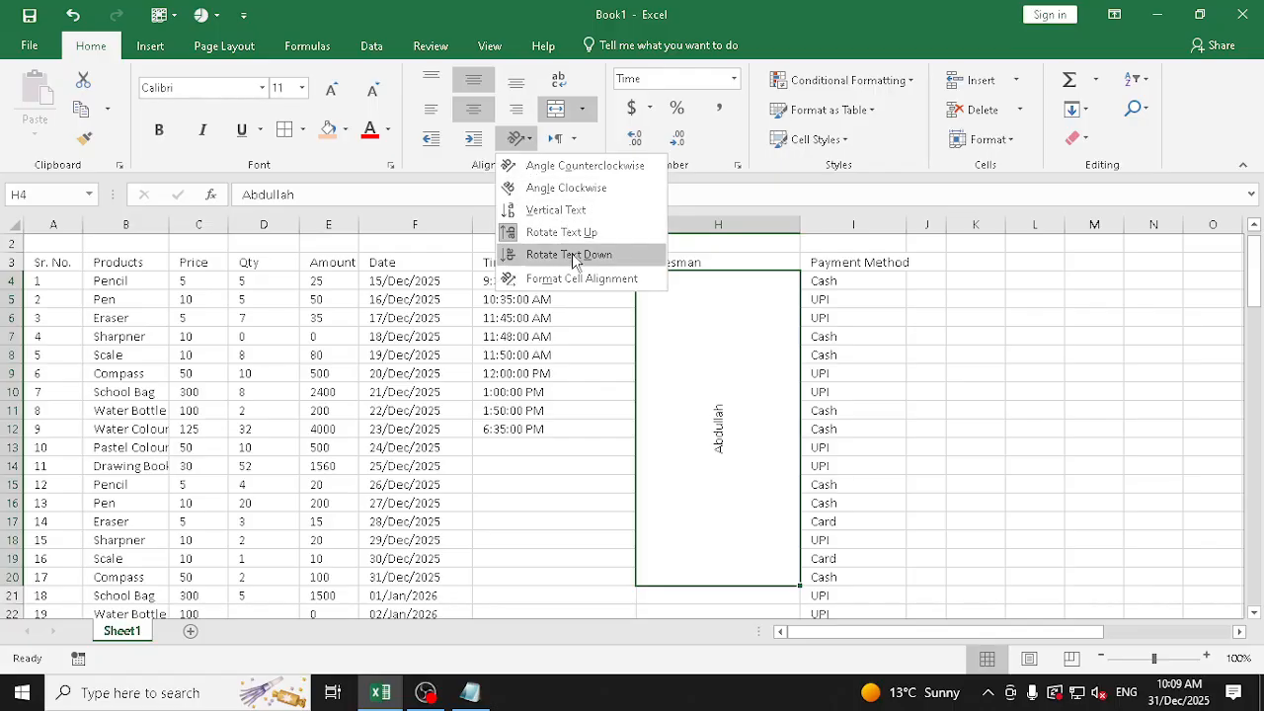
{"action": "left_click", "coordinate": [572, 253]}
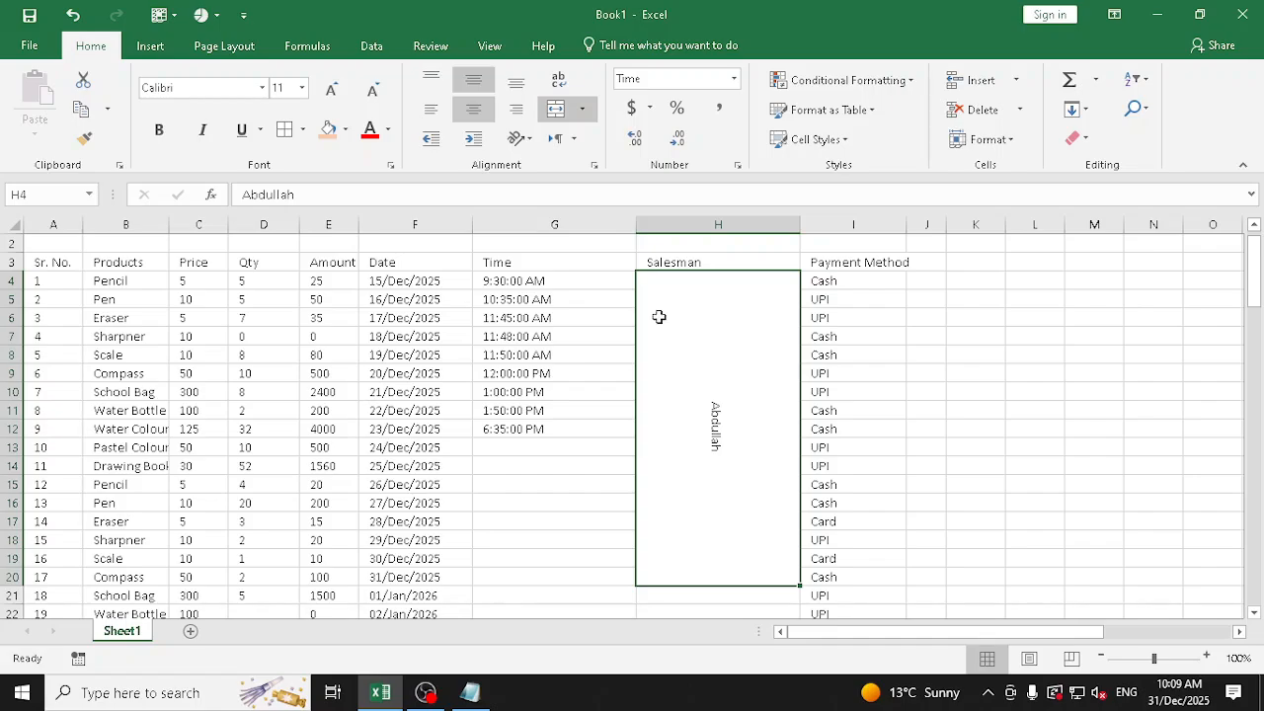
{"action": "left_click", "coordinate": [519, 138]}
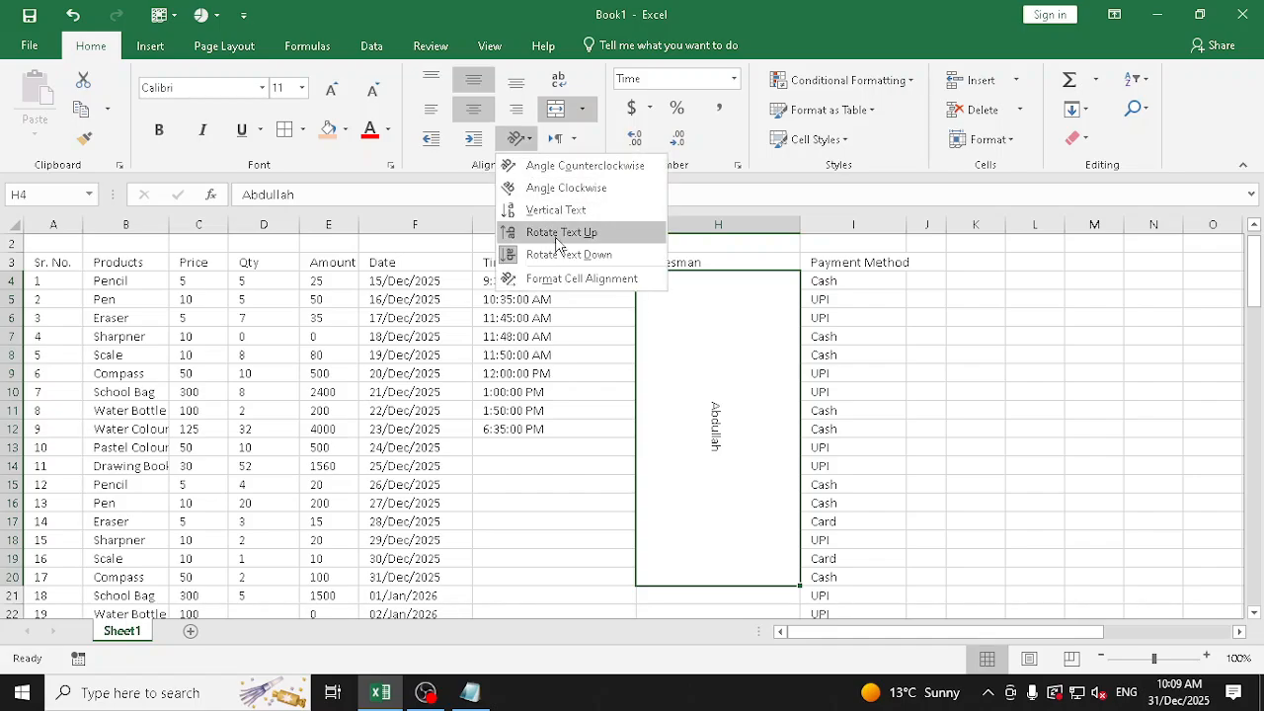
{"action": "left_click", "coordinate": [554, 237]}
{"action": "left_click", "coordinate": [519, 138]}
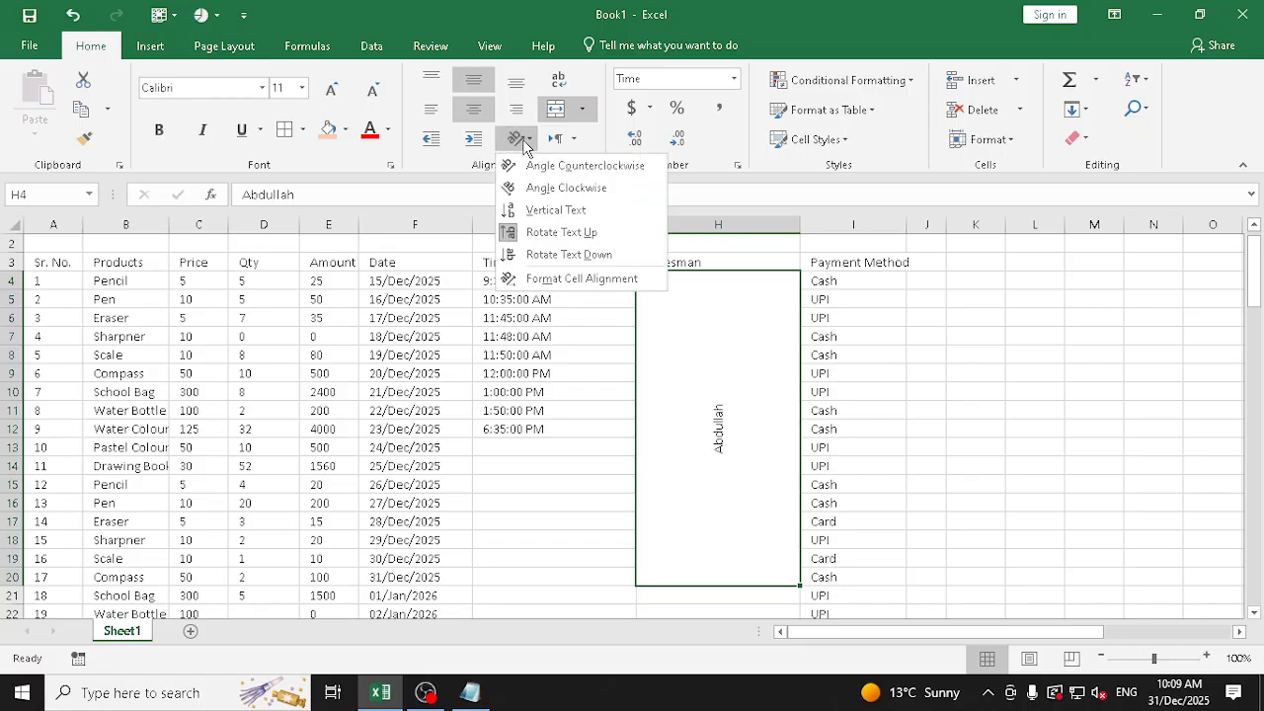
{"action": "left_click", "coordinate": [556, 211]}
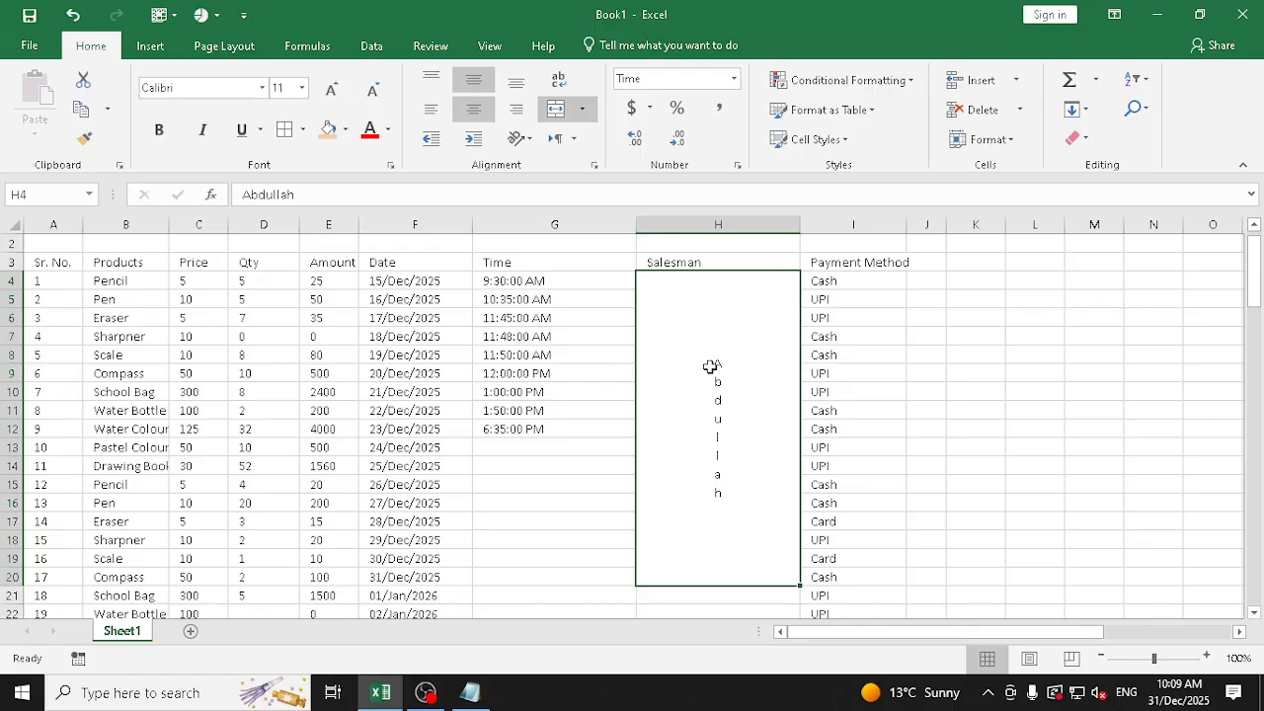
Merge and center the blank Salesman cells from H21 downward and narrow column H to about its heading's width
{"action": "scroll", "coordinate": [708, 425], "scroll_direction": "down", "scroll_amount": 4}
{"action": "left_click_drag", "start_coordinate": [720, 384], "coordinate": [716, 583]}
{"action": "left_click", "coordinate": [554, 109]}
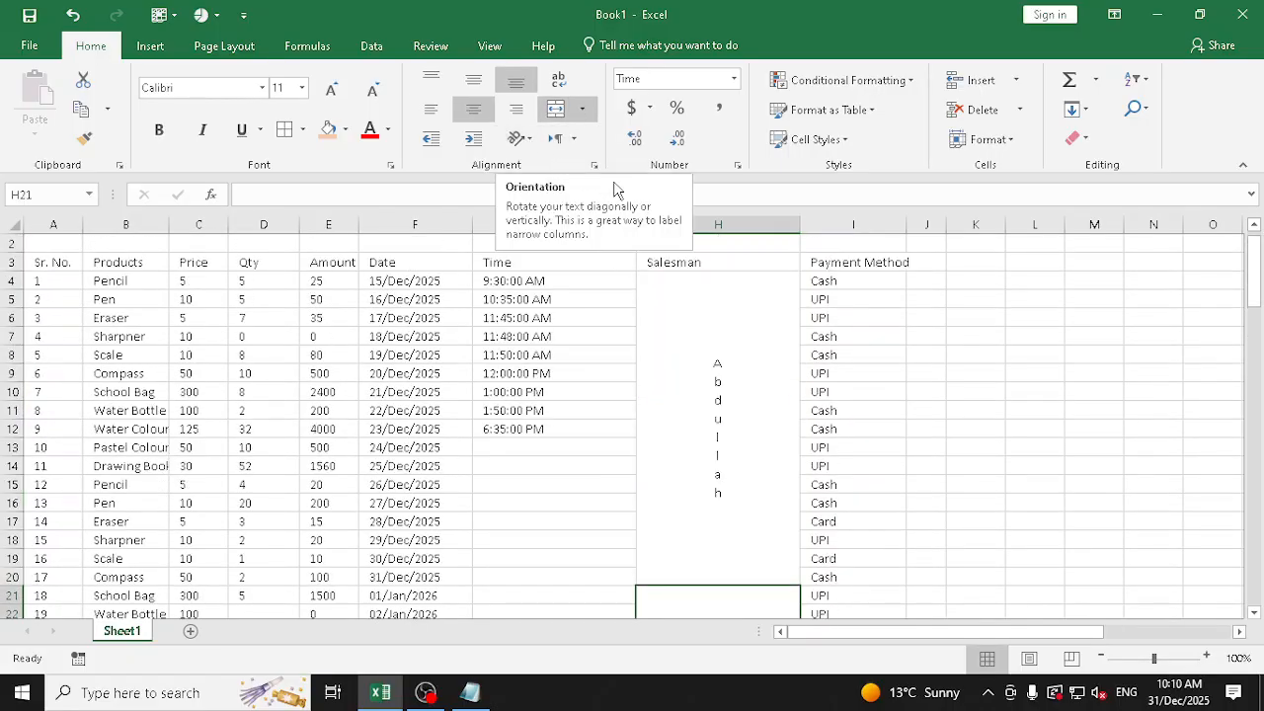
{"action": "left_click_drag", "start_coordinate": [789, 216], "coordinate": [705, 217]}
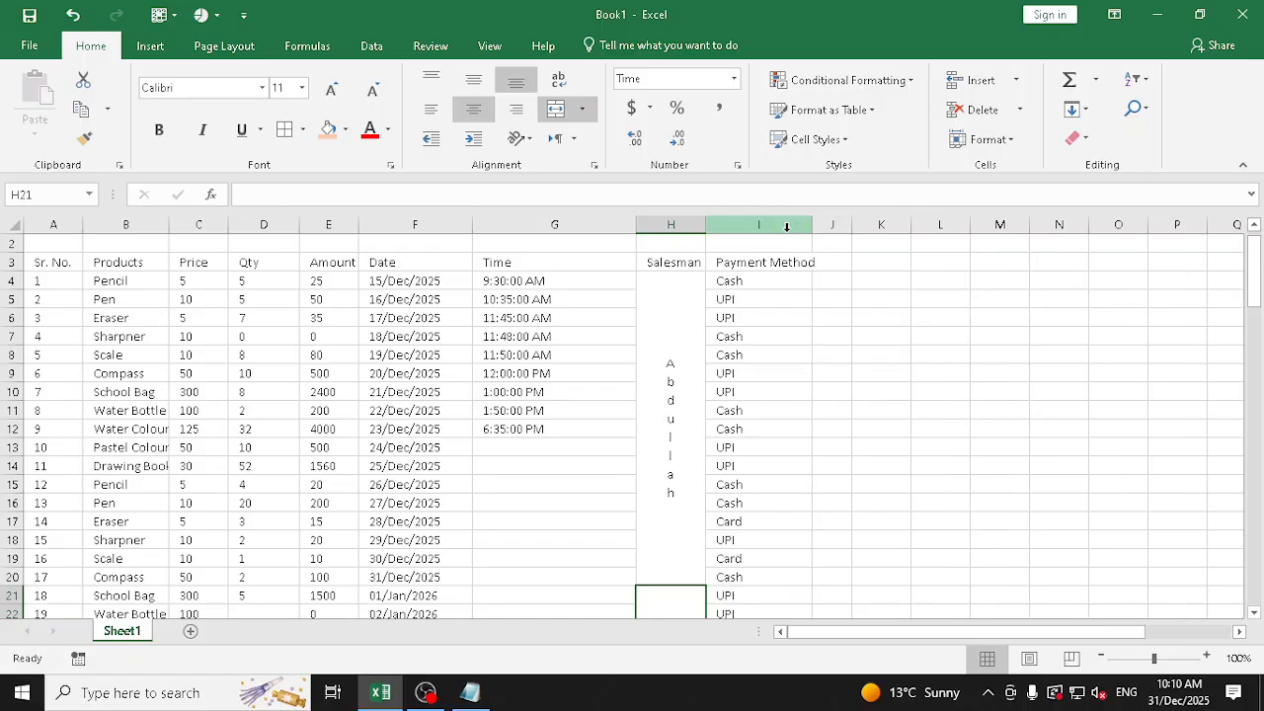
Set the text orientation of the header cells A3:I3 to 45 degrees in the Format Cells alignment settings
{"action": "scroll", "coordinate": [128, 285], "scroll_direction": "up", "scroll_amount": 1}
{"action": "left_click_drag", "start_coordinate": [53, 294], "coordinate": [776, 302]}
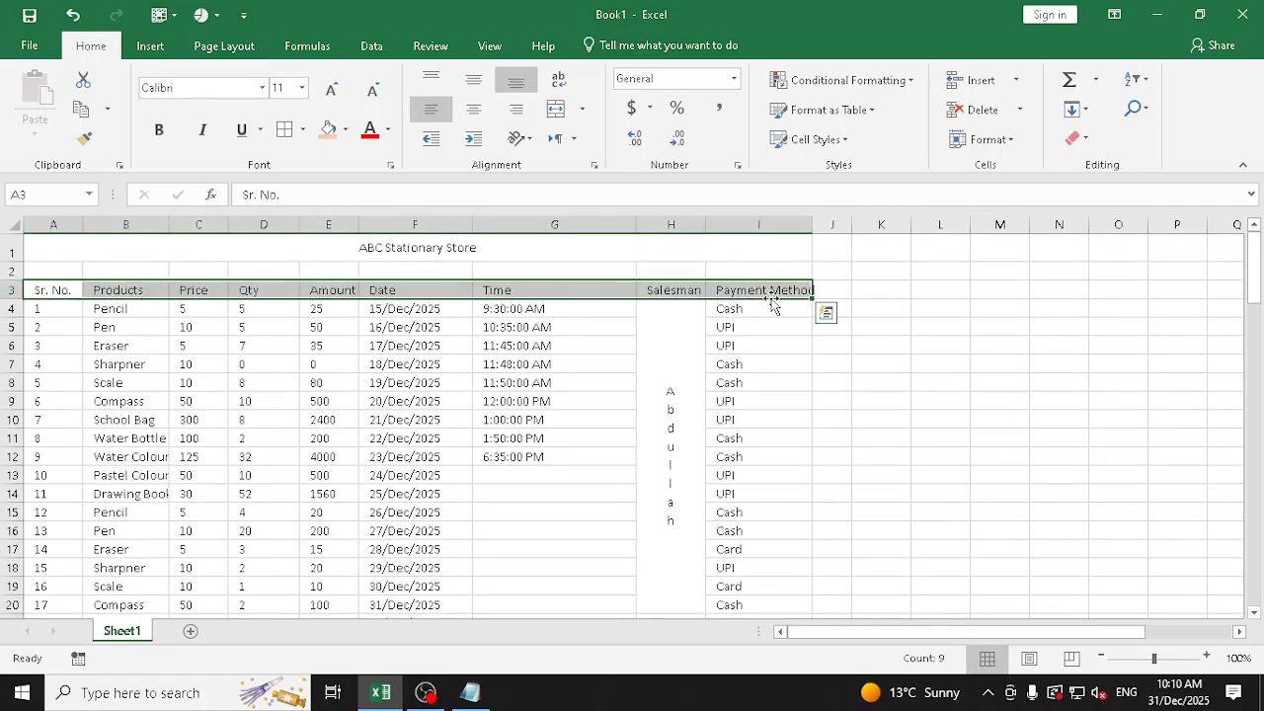
{"action": "left_click", "coordinate": [519, 142]}
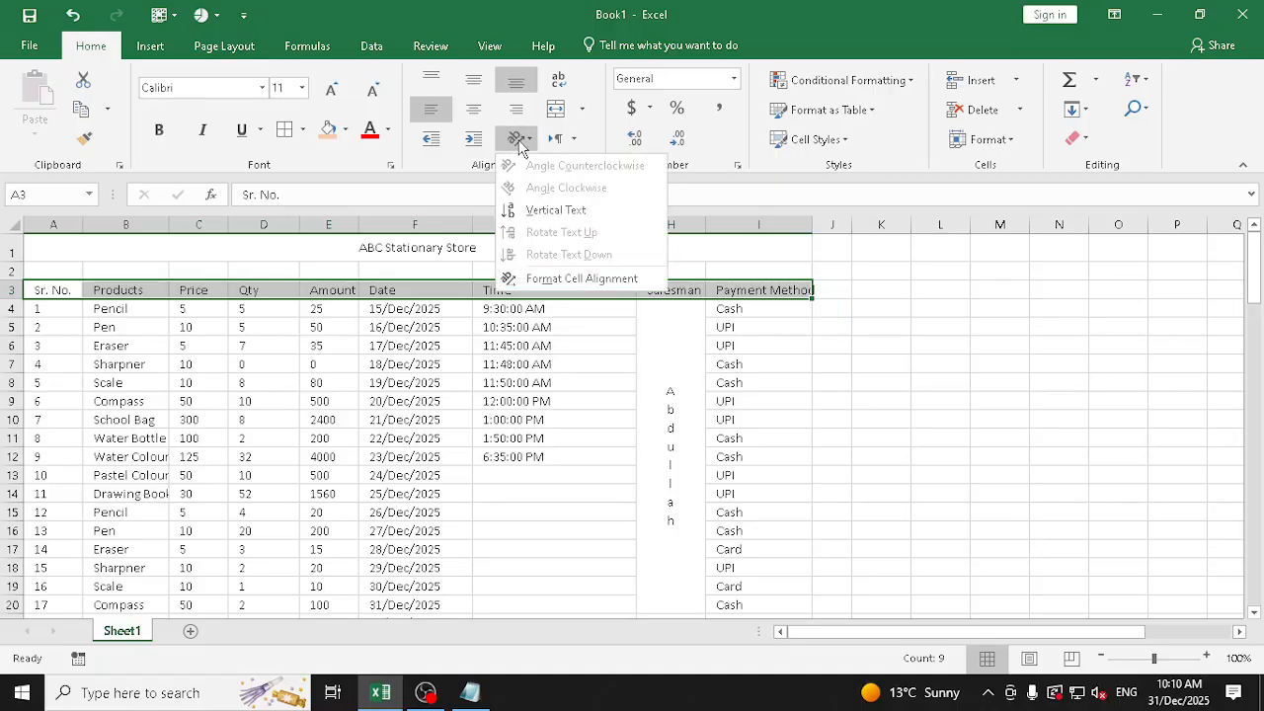
{"action": "left_click", "coordinate": [521, 150]}
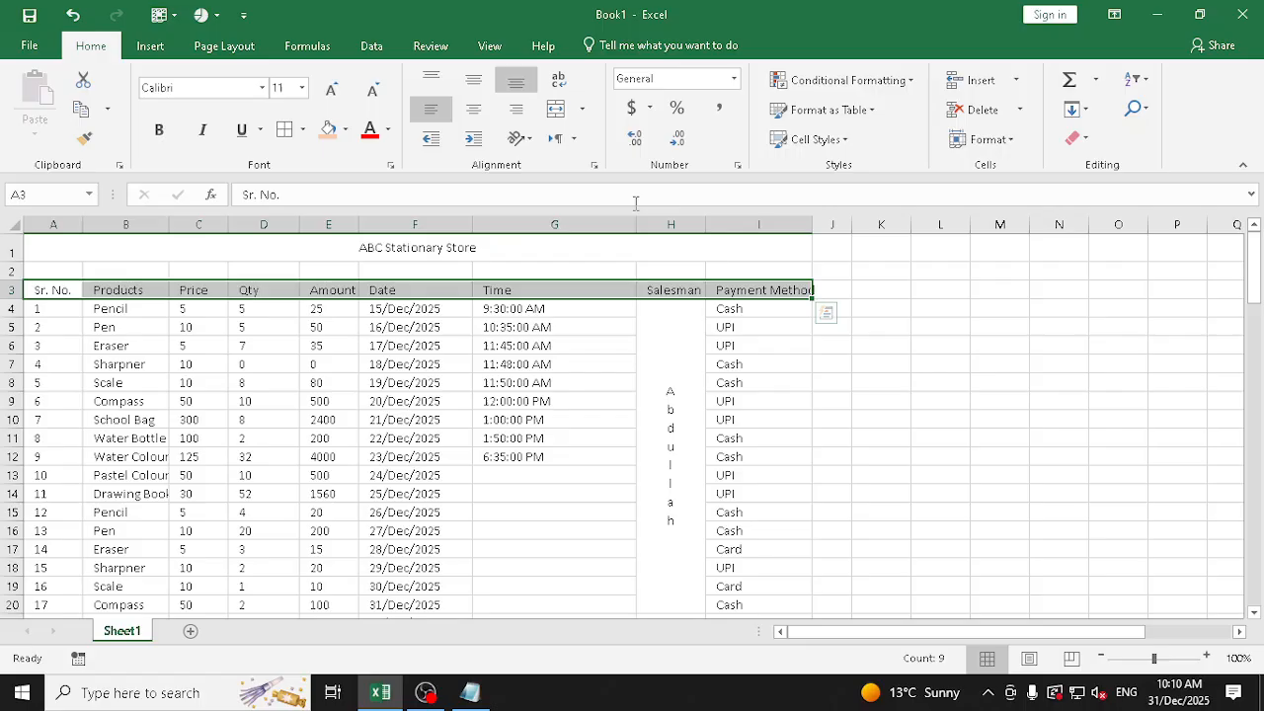
{"action": "left_click", "coordinate": [515, 143]}
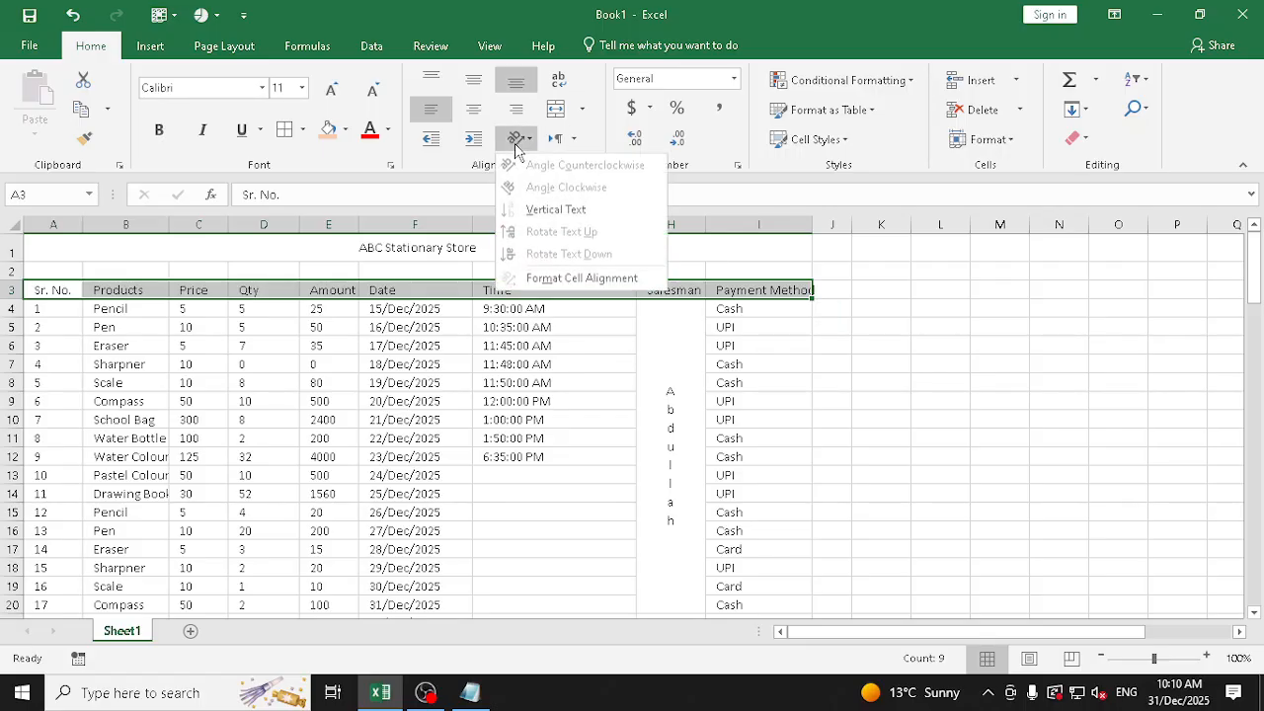
{"action": "left_click", "coordinate": [539, 287]}
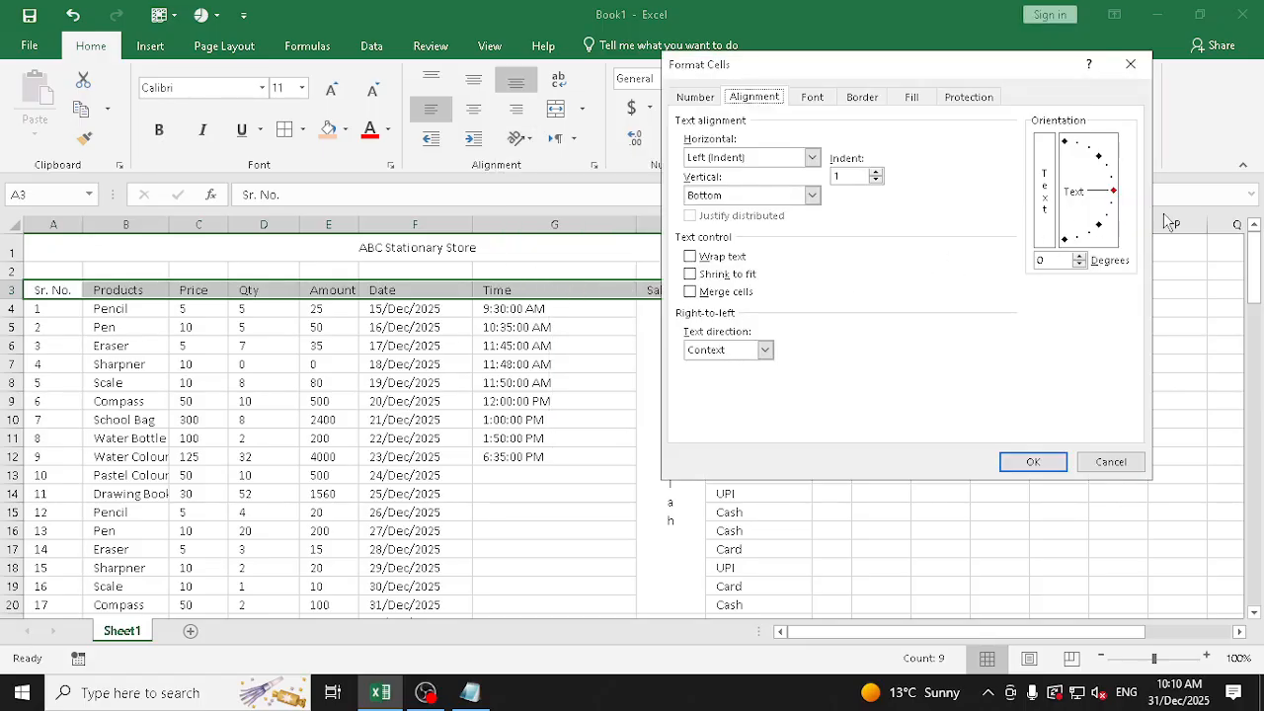
{"action": "left_click_drag", "start_coordinate": [1115, 197], "coordinate": [1106, 154]}
{"action": "left_click", "coordinate": [1033, 461]}
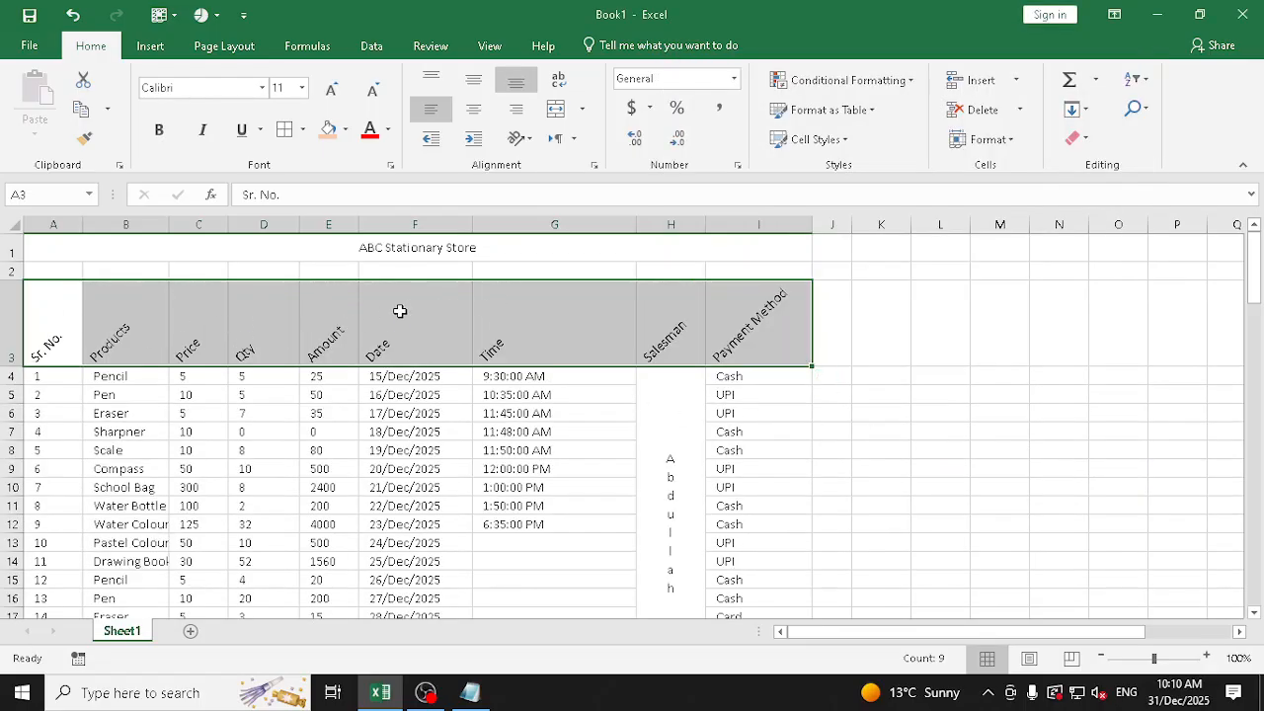
Try stacked vertical text orientation on the header cells A3:I3 and undo it
{"action": "left_click", "coordinate": [593, 164]}
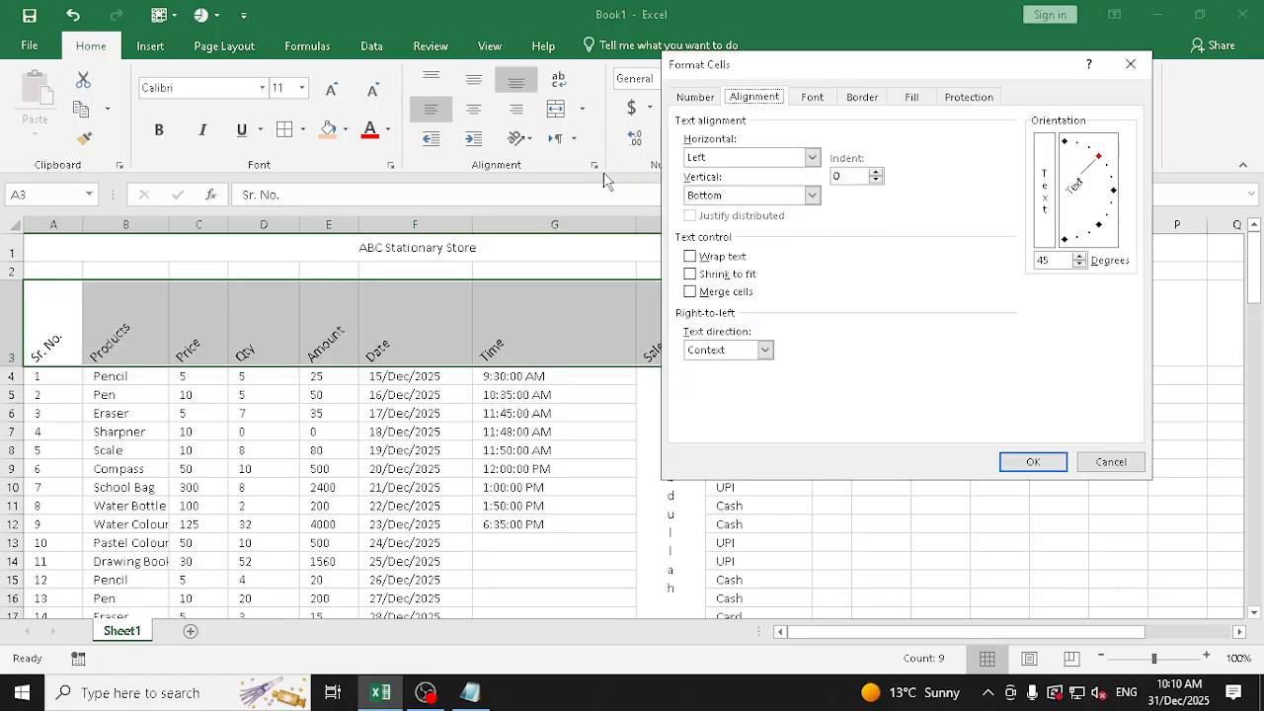
{"action": "left_click", "coordinate": [1112, 192]}
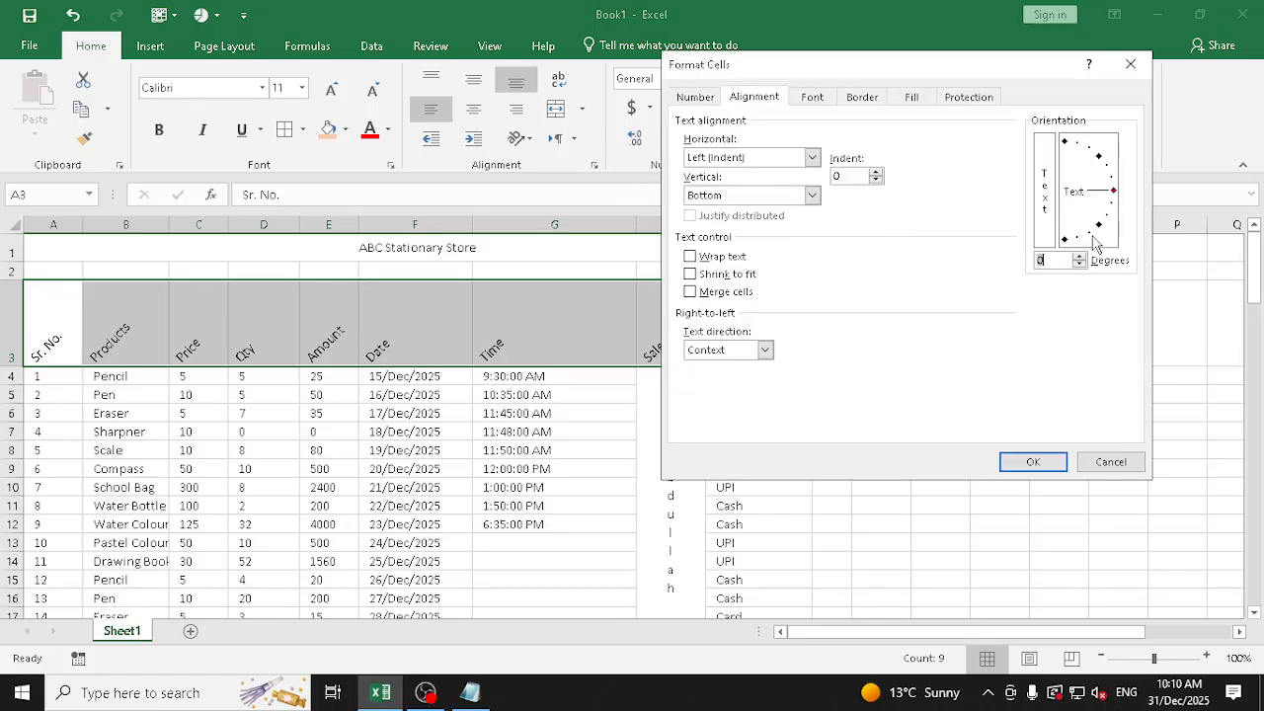
{"action": "left_click", "coordinate": [1046, 178]}
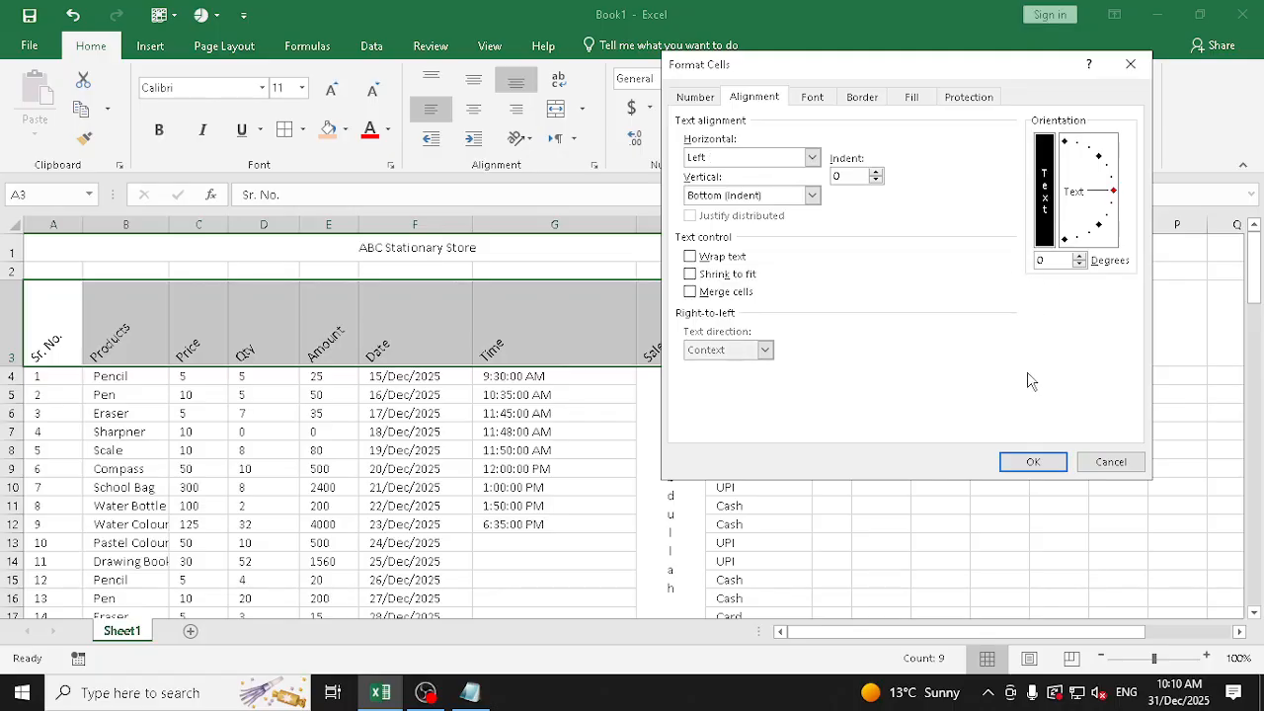
{"action": "left_click", "coordinate": [1032, 463]}
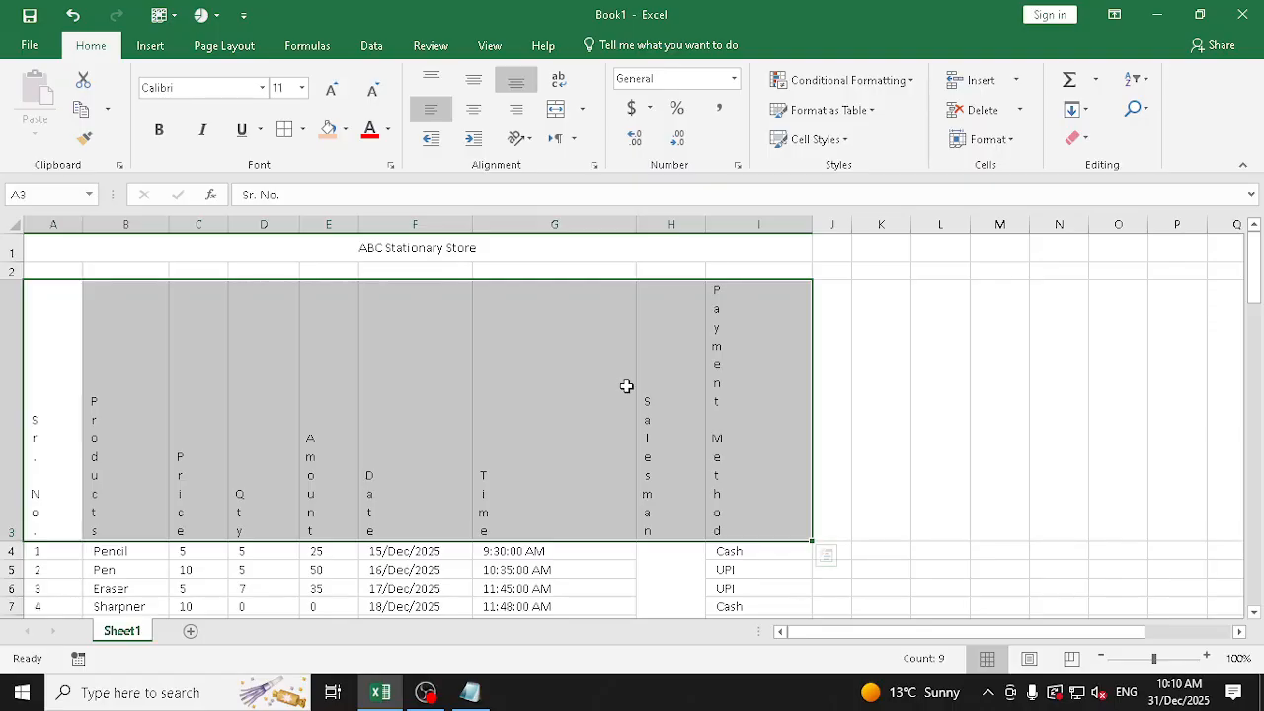
{"action": "key", "text": "ctrl+z"}
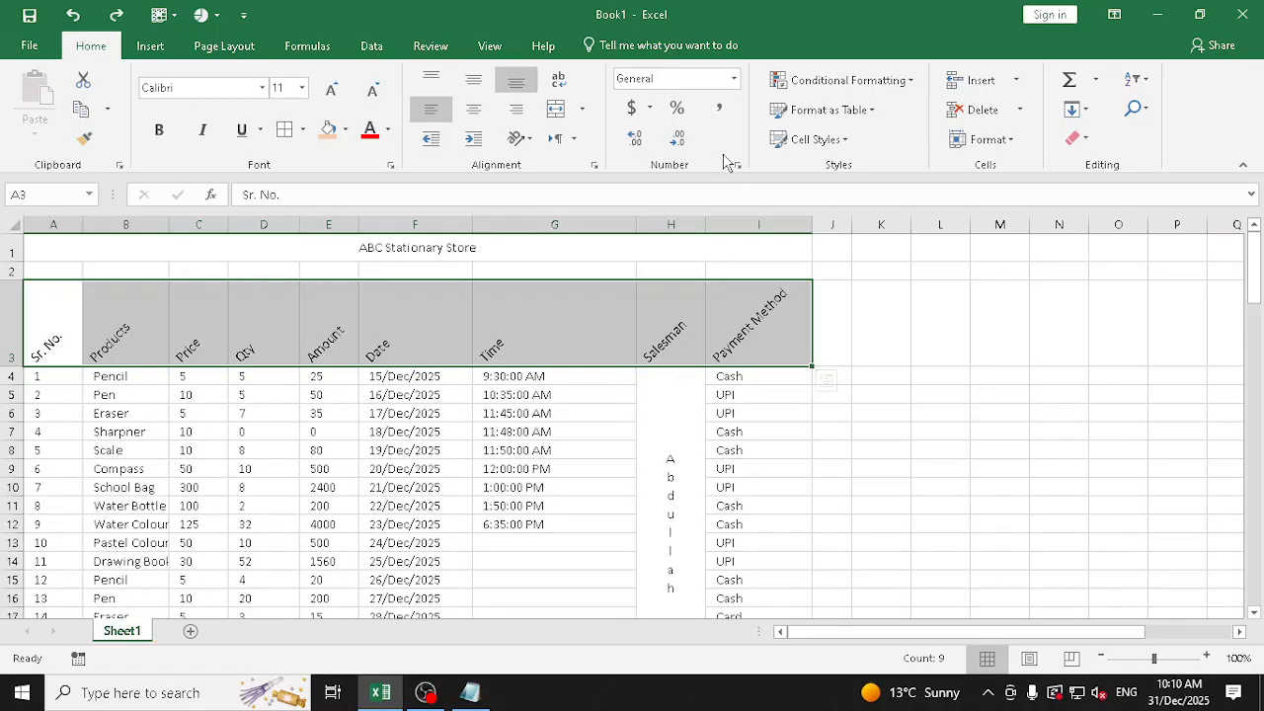
Set the text orientation of the header cells A3:I3 to 0 degrees in the Format Cells alignment settings
{"action": "left_click", "coordinate": [530, 146]}
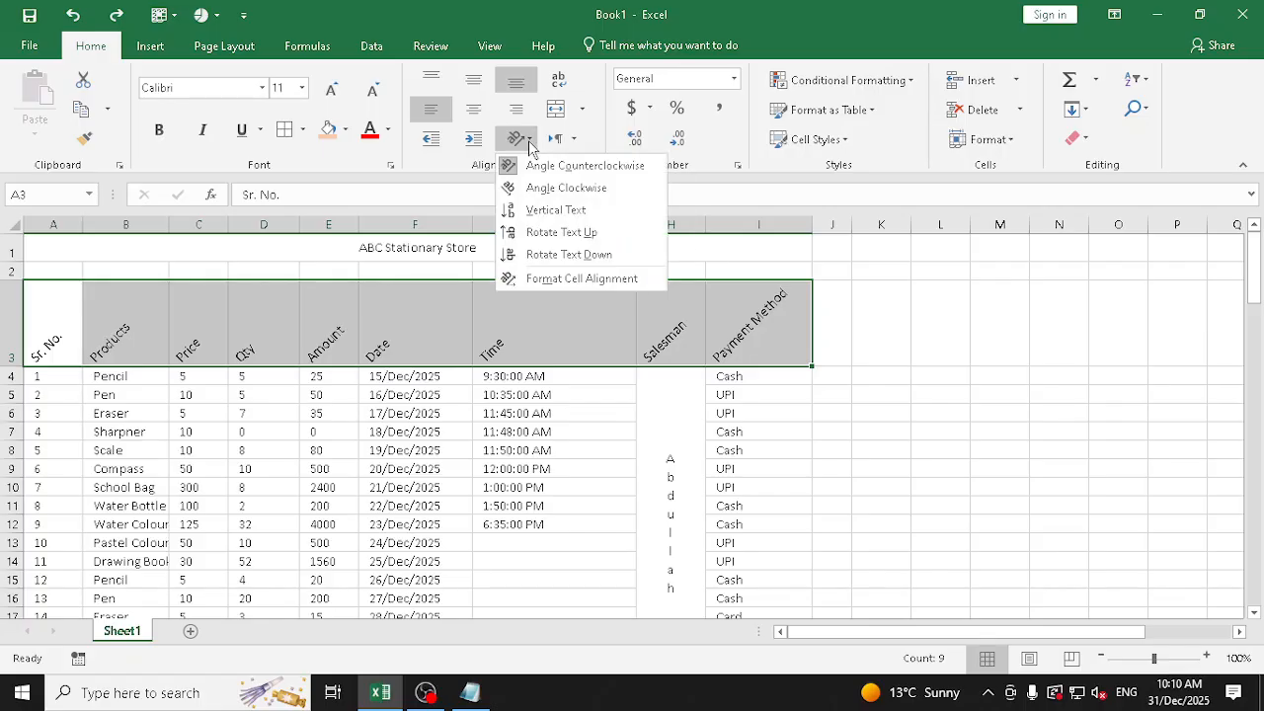
{"action": "left_click", "coordinate": [597, 279]}
{"action": "left_click_drag", "start_coordinate": [1063, 262], "coordinate": [938, 261]}
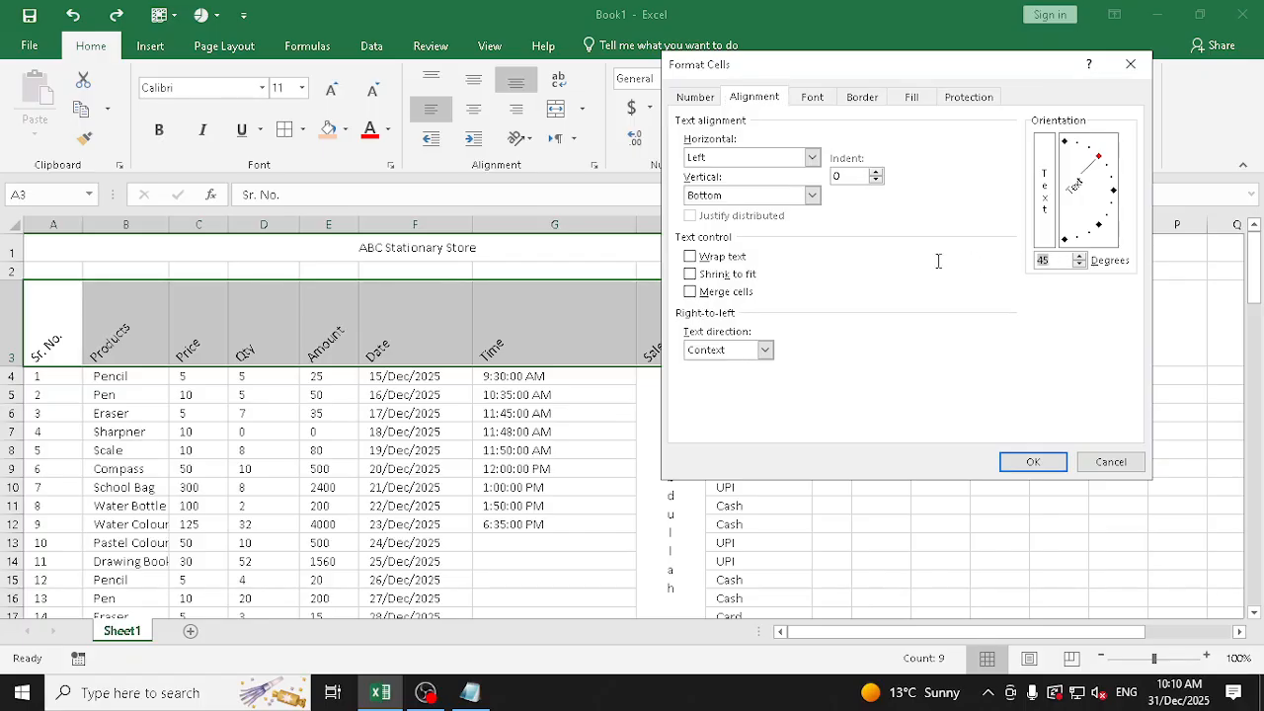
{"action": "type", "text": "0"}
{"action": "left_click", "coordinate": [1033, 461]}
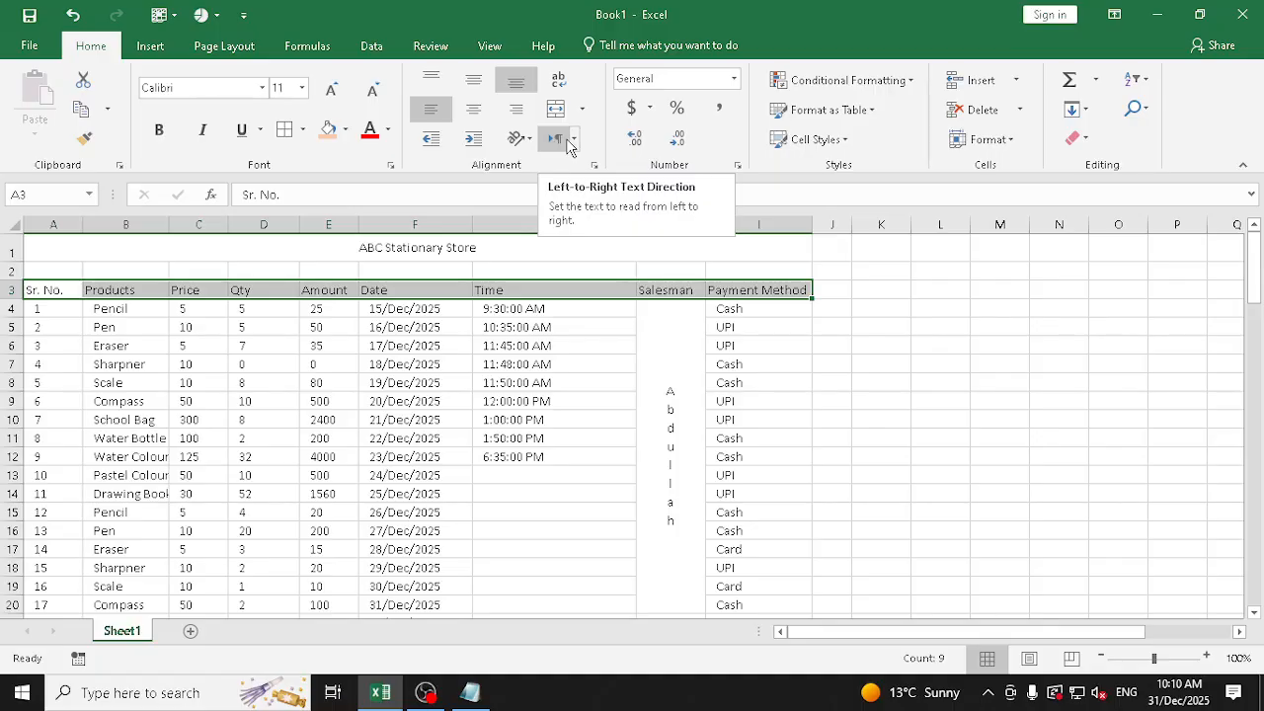
Switch the keyboard language to Urdu (India) and enter the text نصغ in cell L3
{"action": "left_click", "coordinate": [574, 140]}
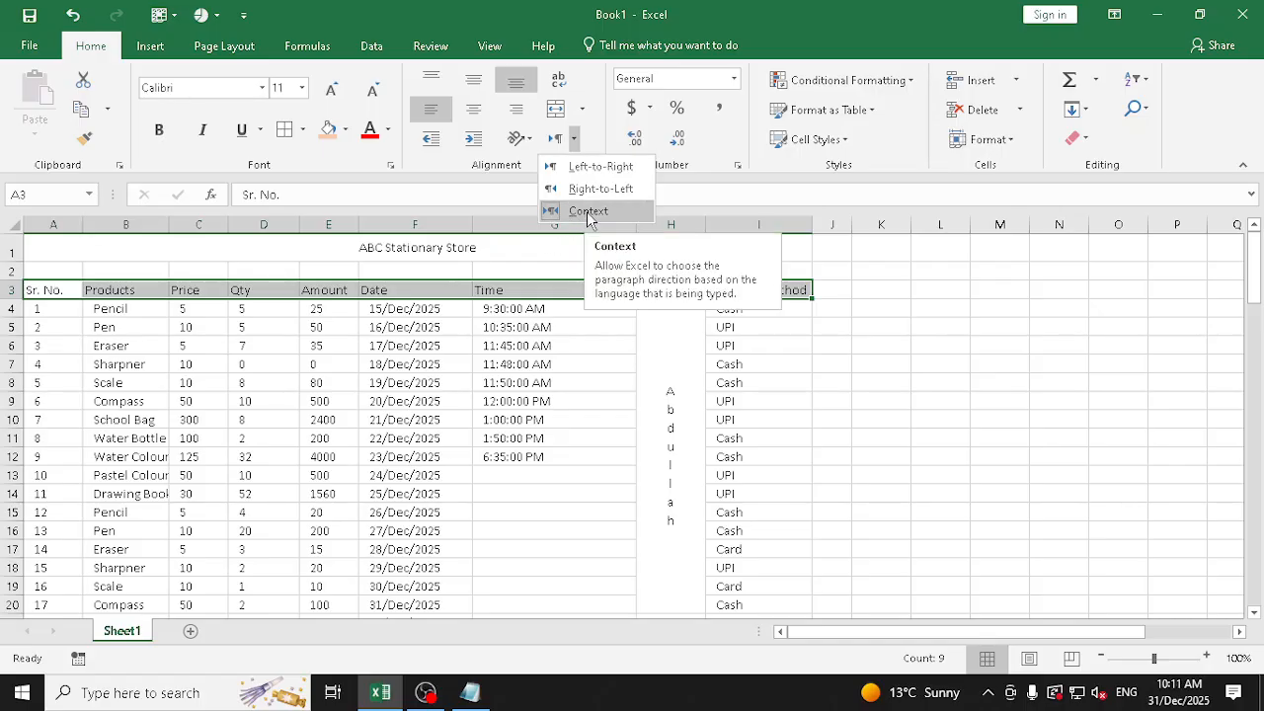
{"action": "left_click", "coordinate": [936, 286]}
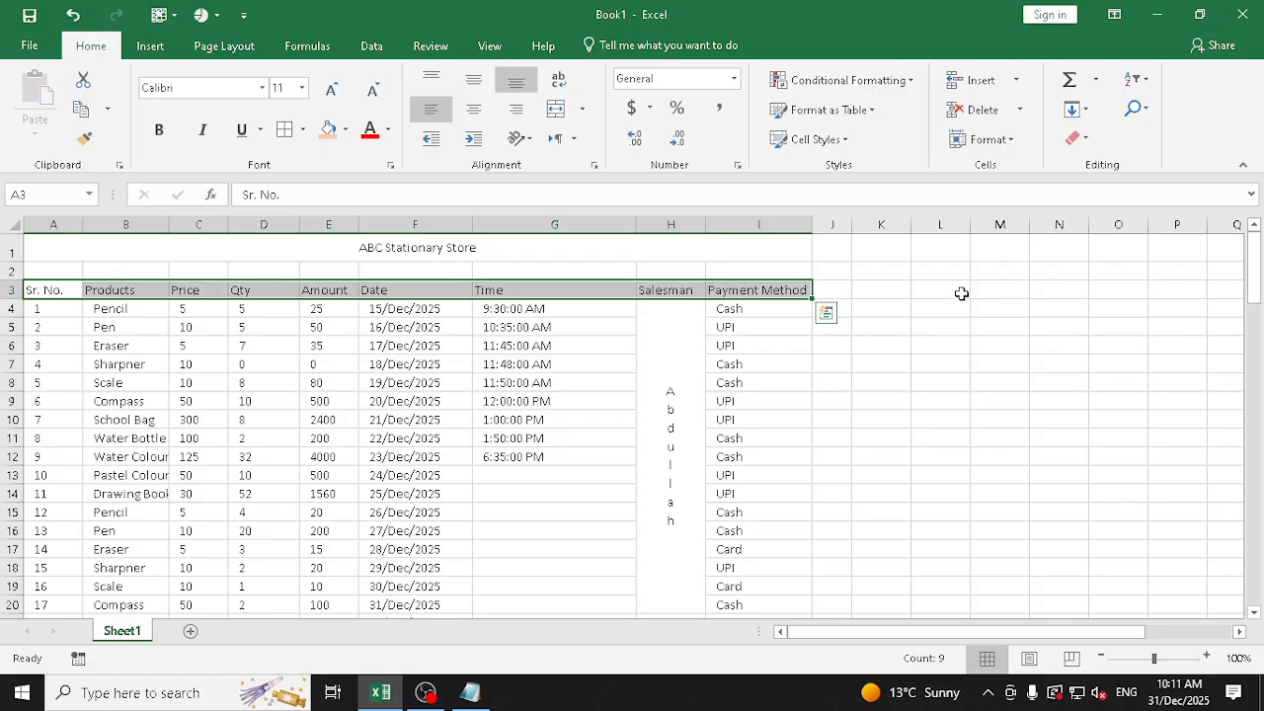
{"action": "left_click", "coordinate": [962, 291]}
{"action": "left_click", "coordinate": [1126, 692]}
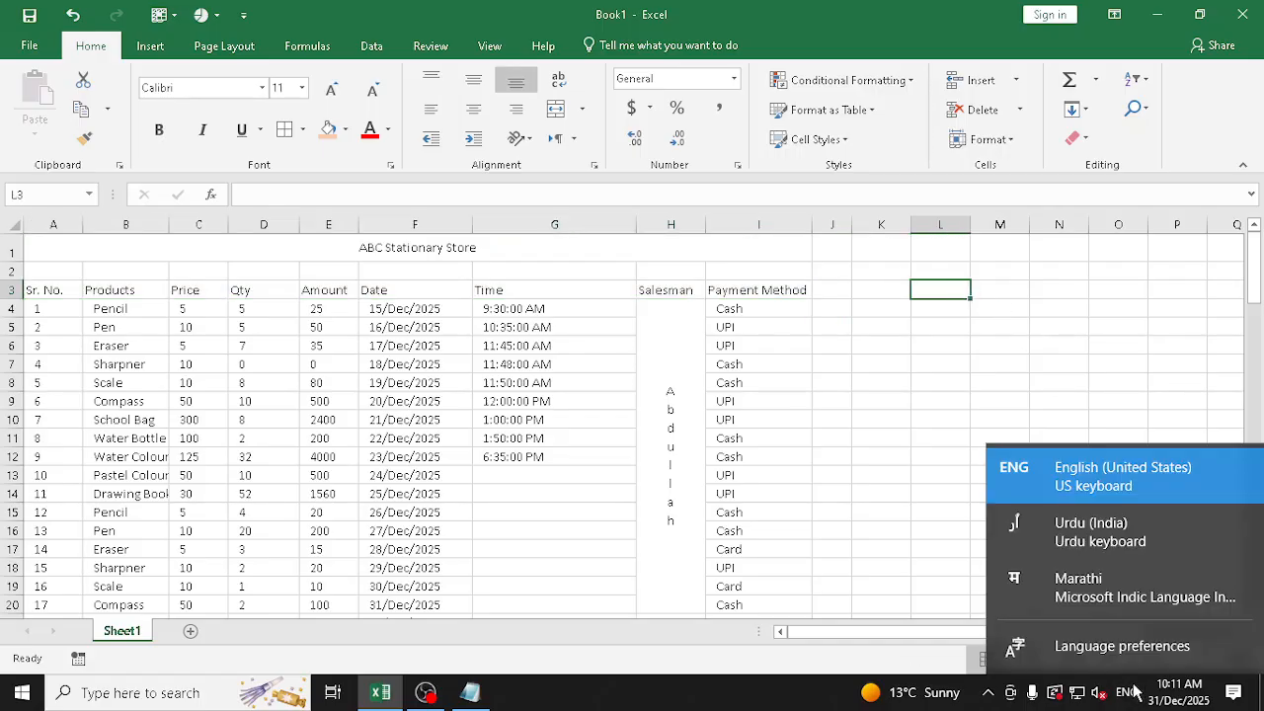
{"action": "left_click", "coordinate": [1096, 531]}
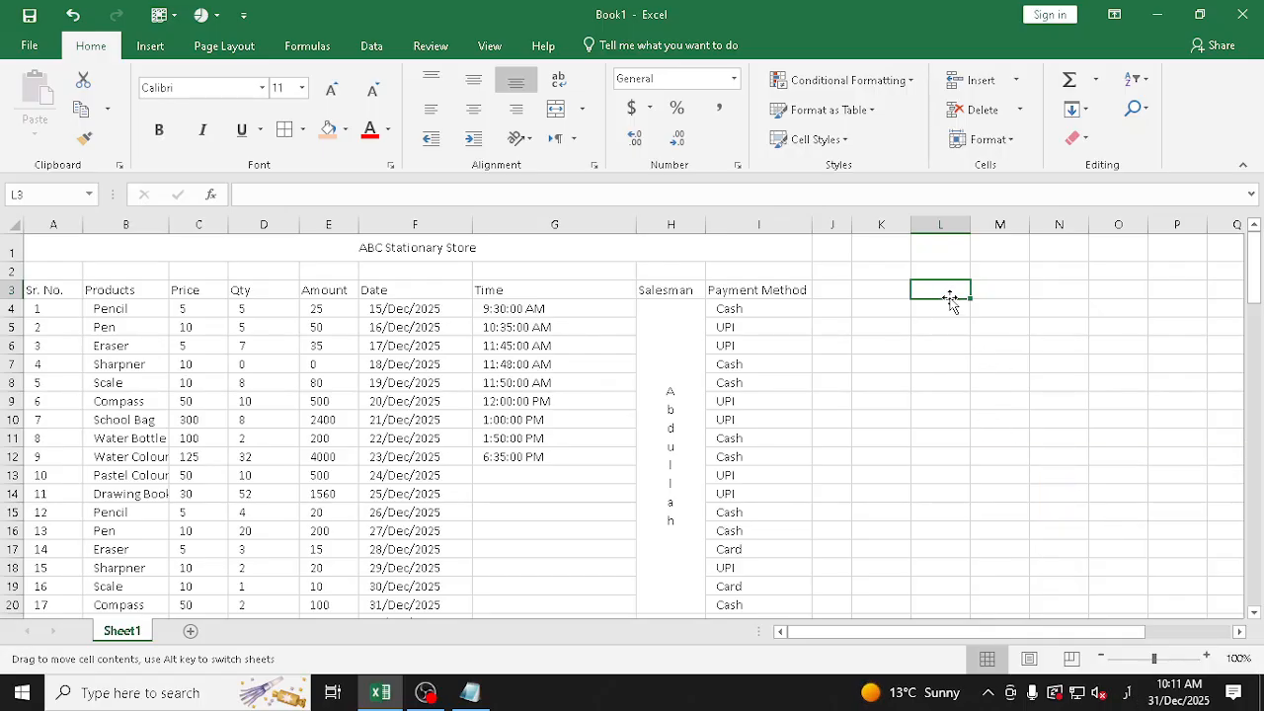
{"action": "type", "text": "نص"}
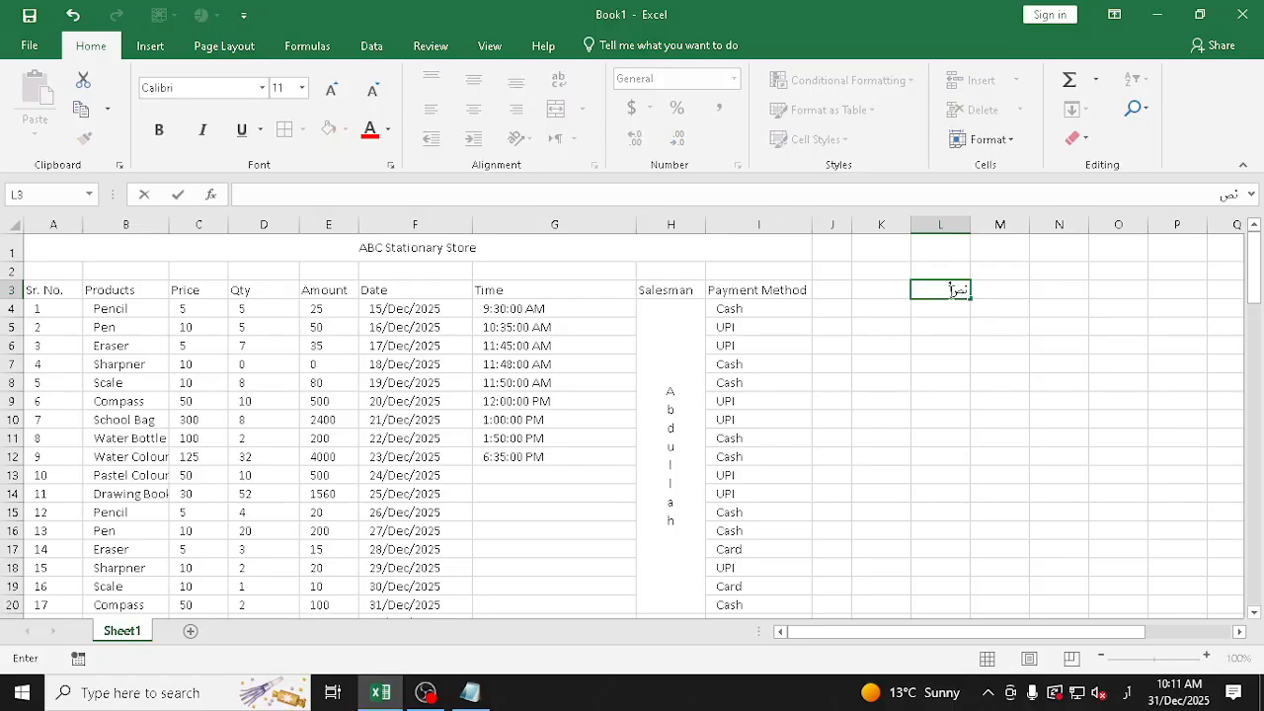
{"action": "type", "text": "غ"}
{"action": "key", "text": "BackSpace"}
{"action": "key", "text": "BackSpace"}
{"action": "type", "text": "صغ"}
{"action": "key", "text": "Return"}
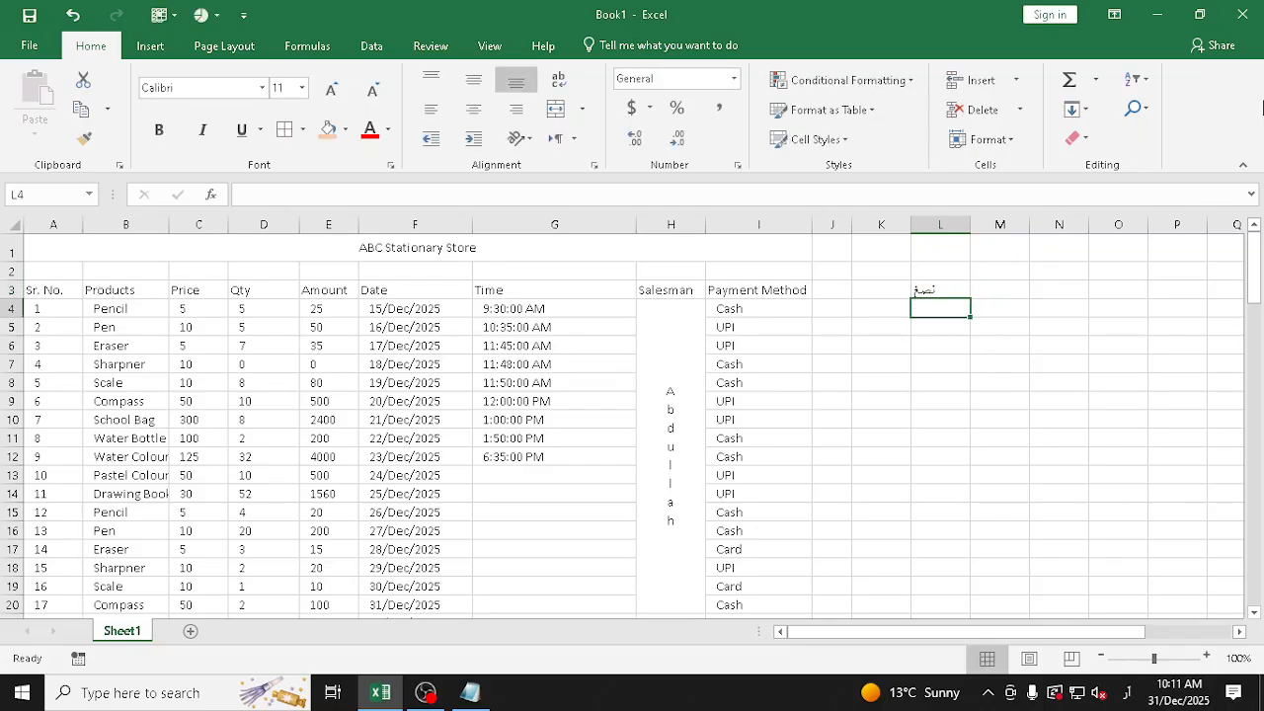
Right-align the Urdu text in cell L3
{"action": "left_click", "coordinate": [951, 288]}
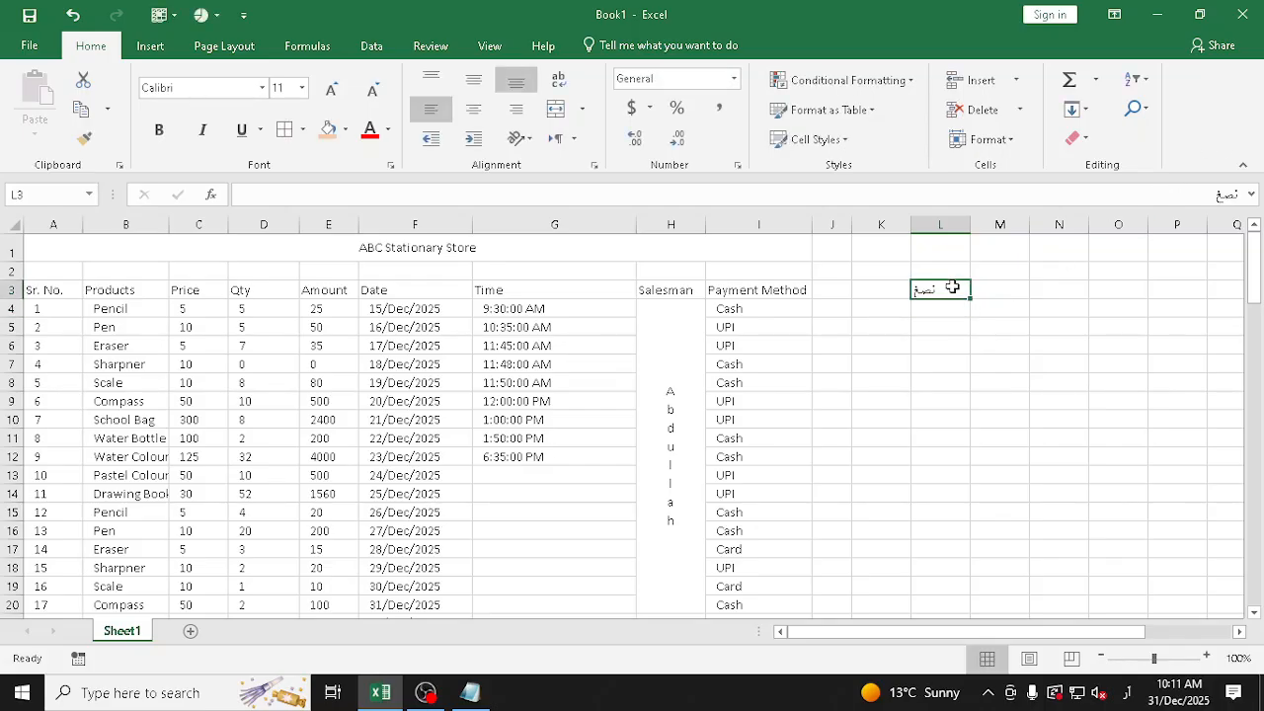
{"action": "left_click", "coordinate": [574, 139]}
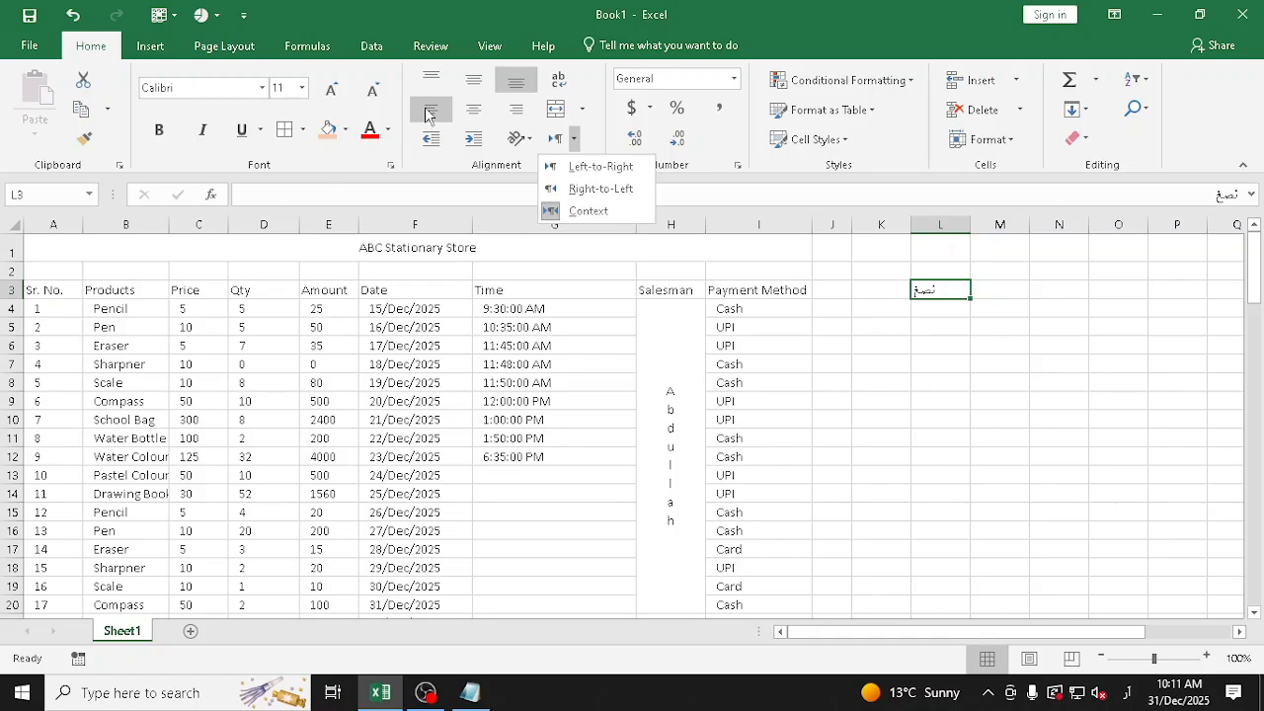
{"action": "left_click", "coordinate": [515, 108]}
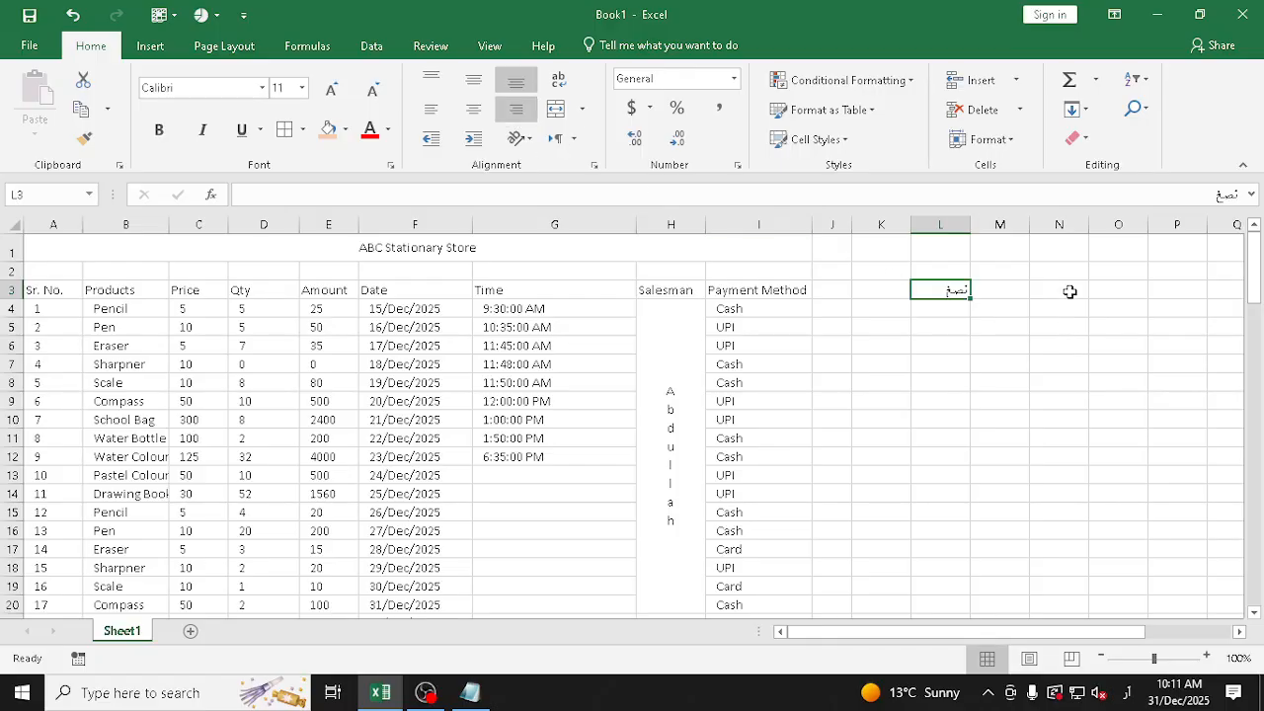
Try the Right-to-Left text direction on the blank cell L5 and set it back to Context
{"action": "left_click", "coordinate": [947, 321]}
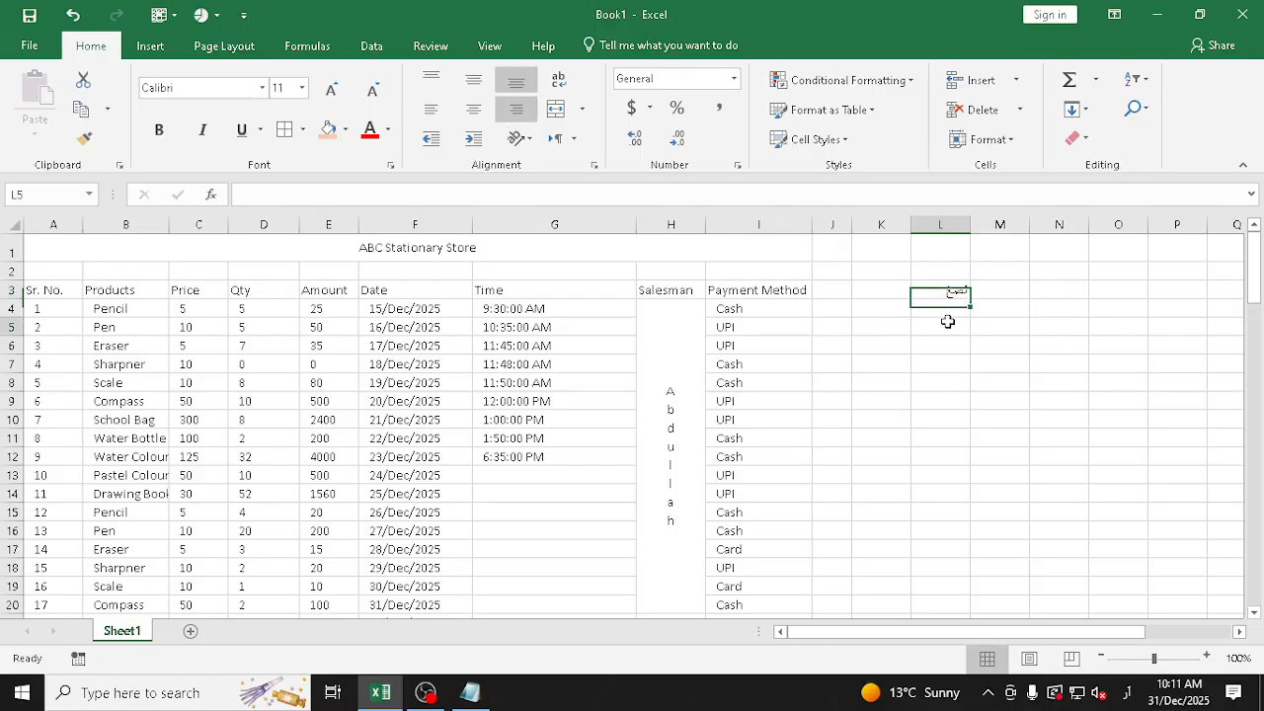
{"action": "left_click", "coordinate": [573, 138]}
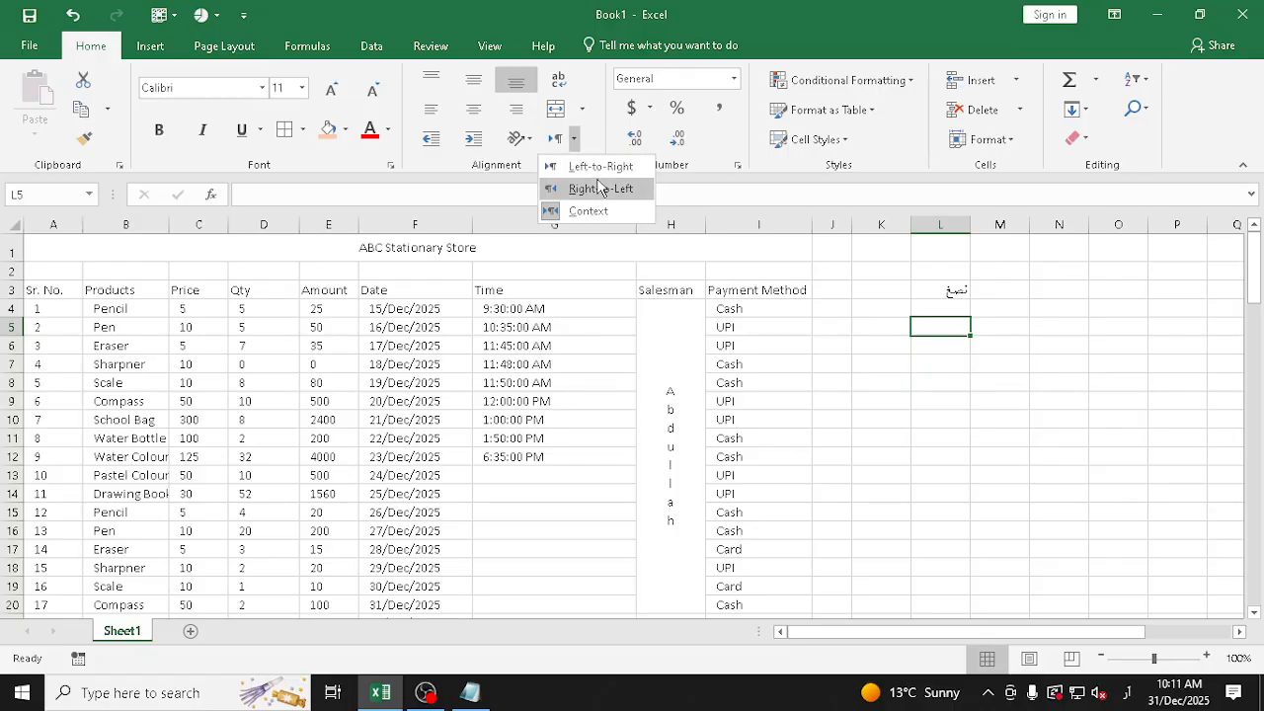
{"action": "left_click", "coordinate": [603, 188]}
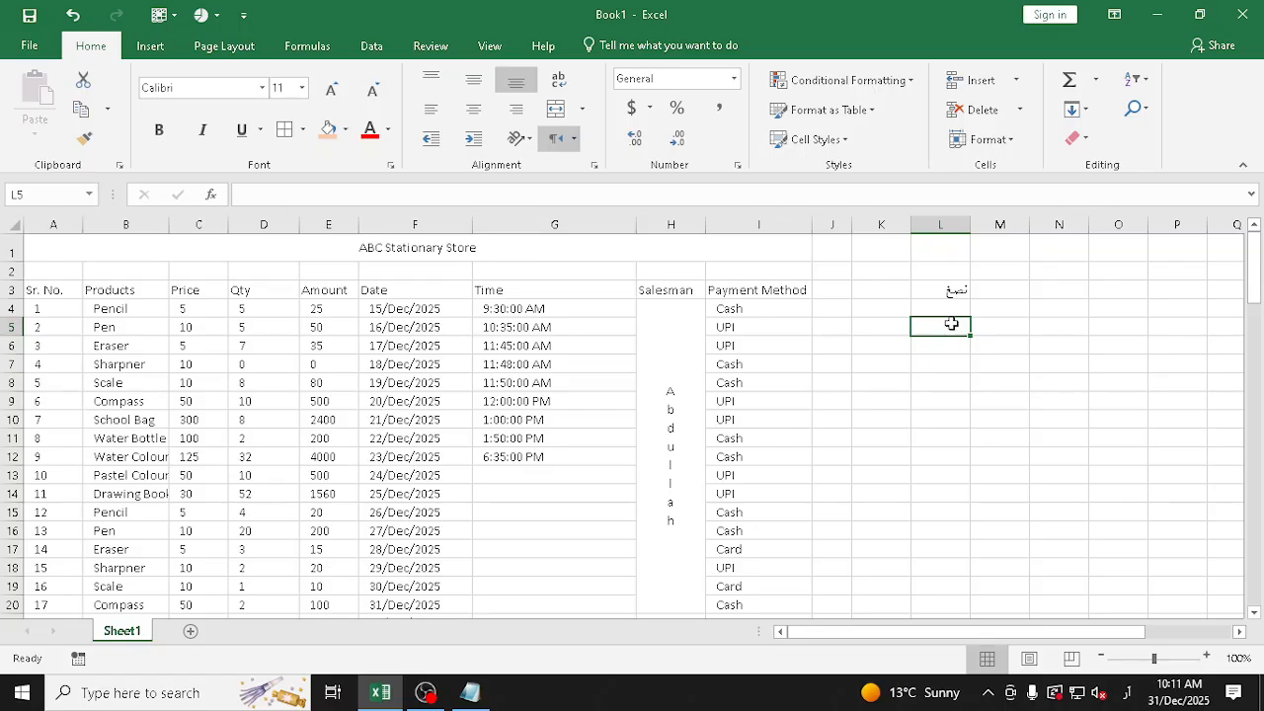
{"action": "left_click", "coordinate": [574, 138]}
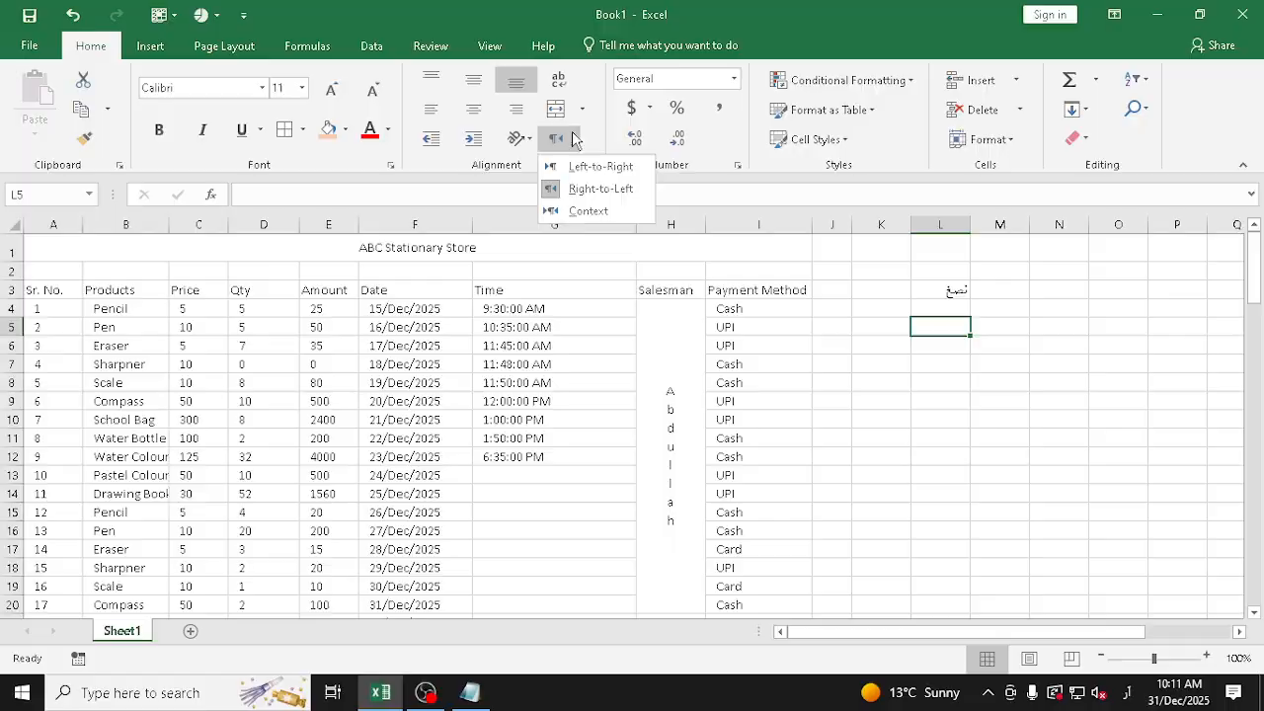
{"action": "left_click", "coordinate": [599, 212]}
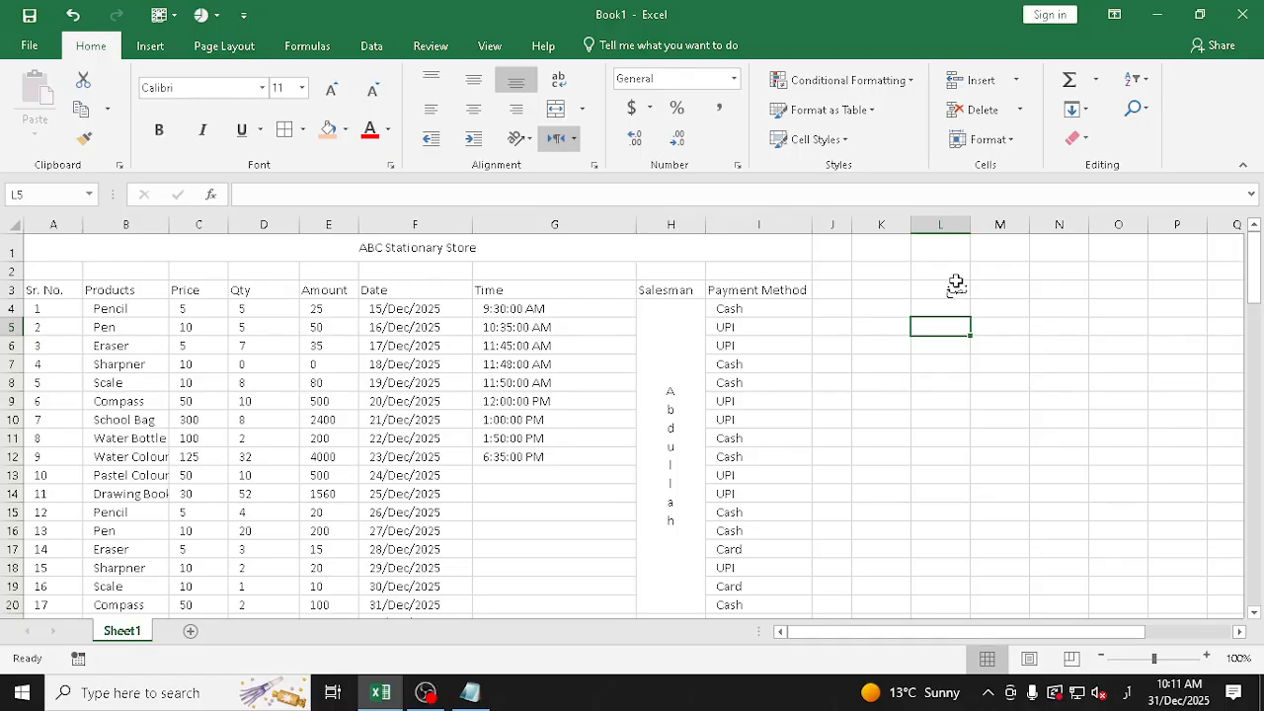
Clear the contents of column L and switch the keyboard language back to English (United States)
{"action": "left_click", "coordinate": [942, 225]}
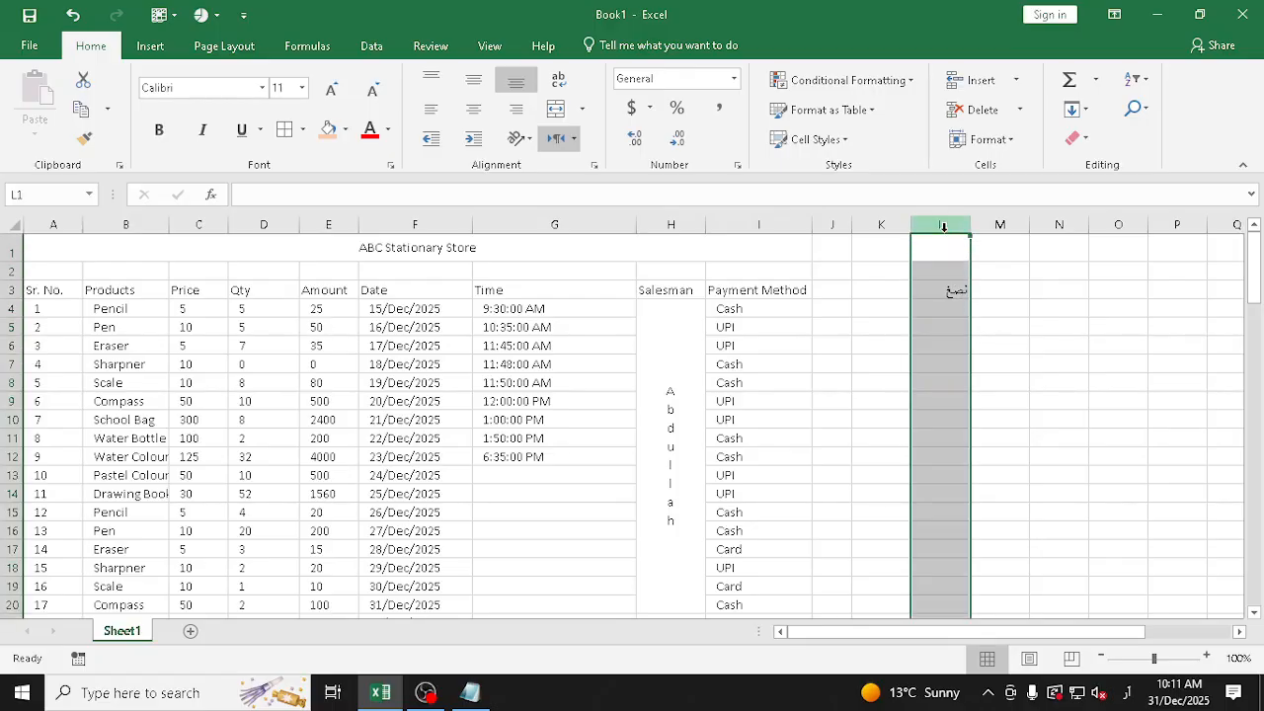
{"action": "left_click", "coordinate": [1126, 692]}
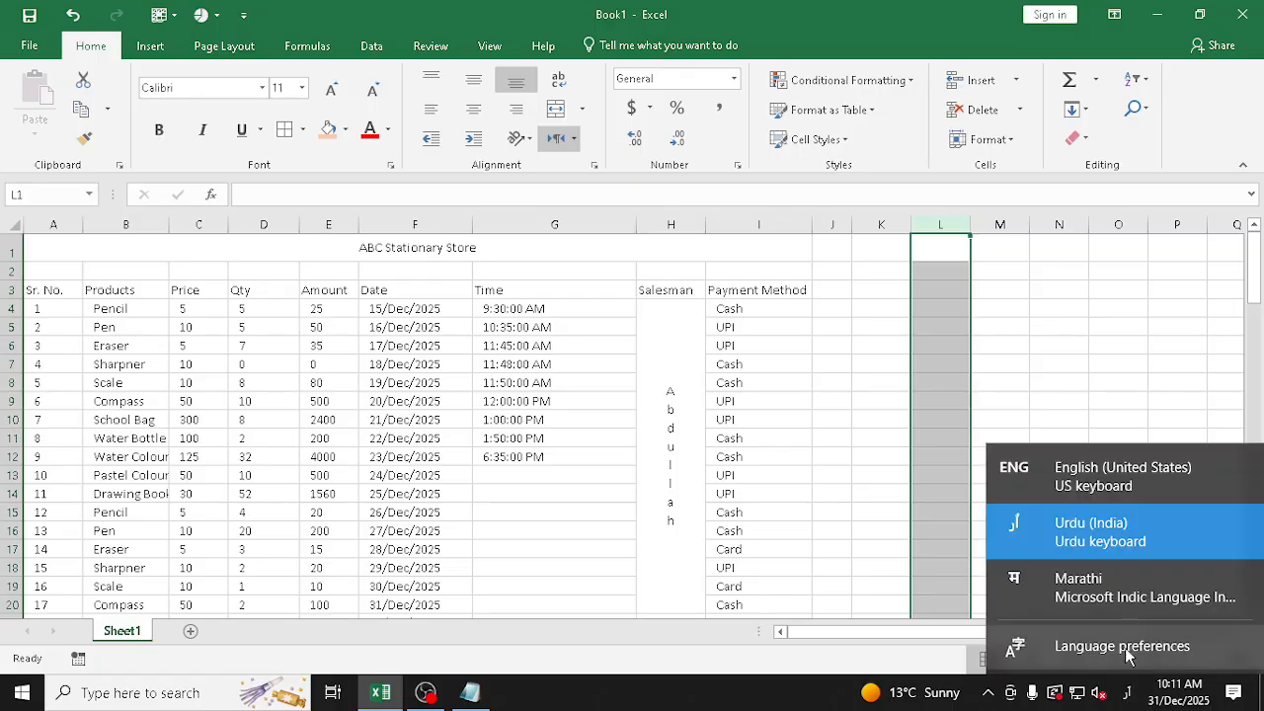
{"action": "left_click", "coordinate": [1099, 474]}
{"action": "left_click", "coordinate": [573, 138]}
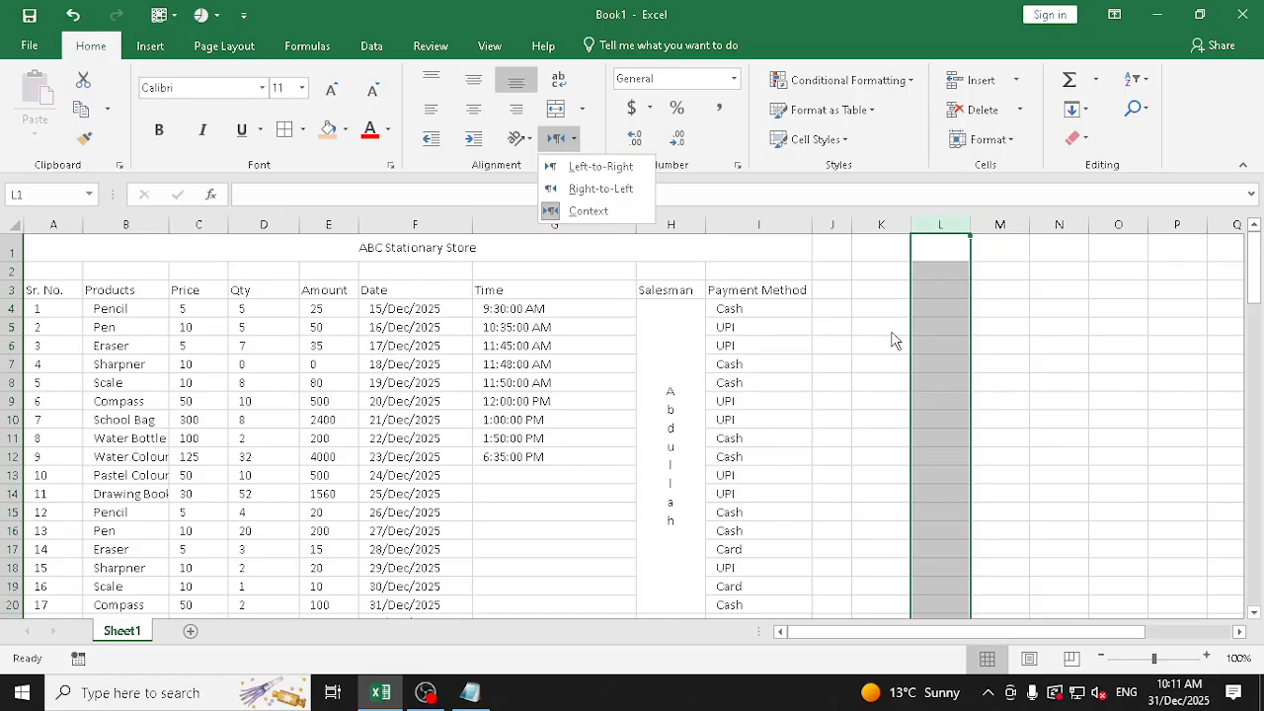
{"action": "left_click", "coordinate": [842, 365]}
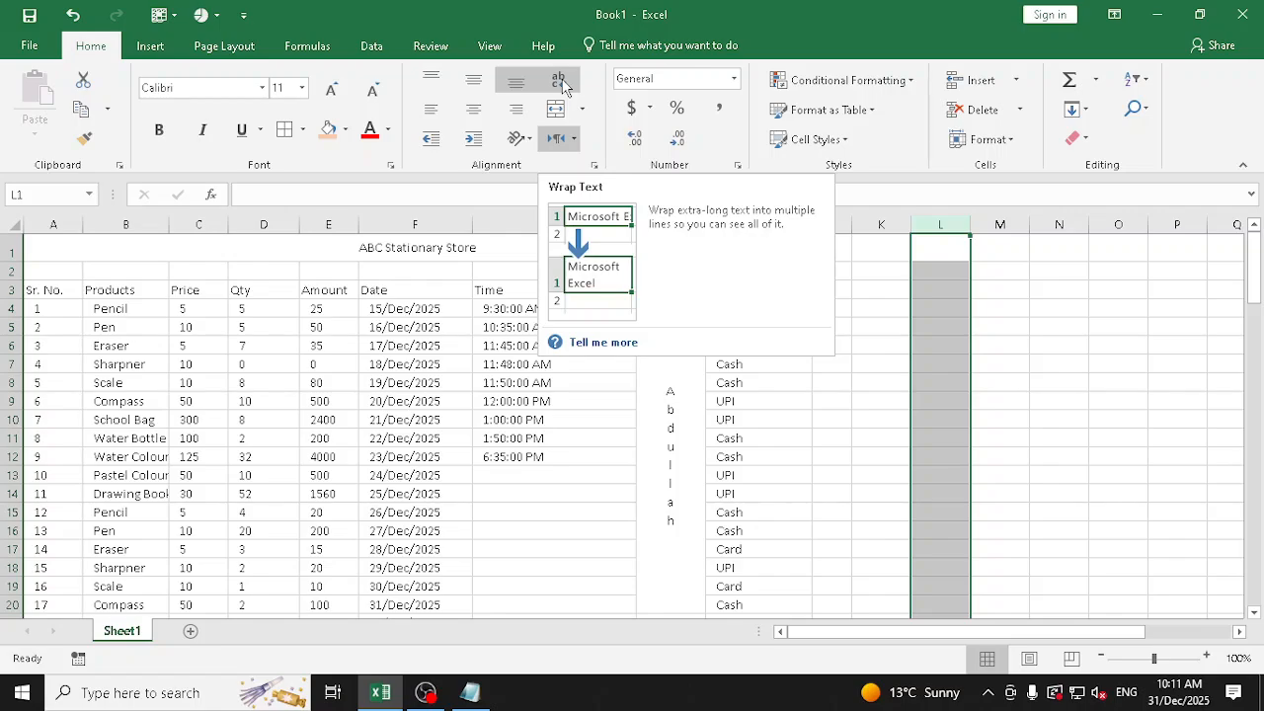
{"action": "left_click", "coordinate": [865, 399]}
Enter the header "Customer Contact Number" in cell K3
{"action": "left_click", "coordinate": [890, 291]}
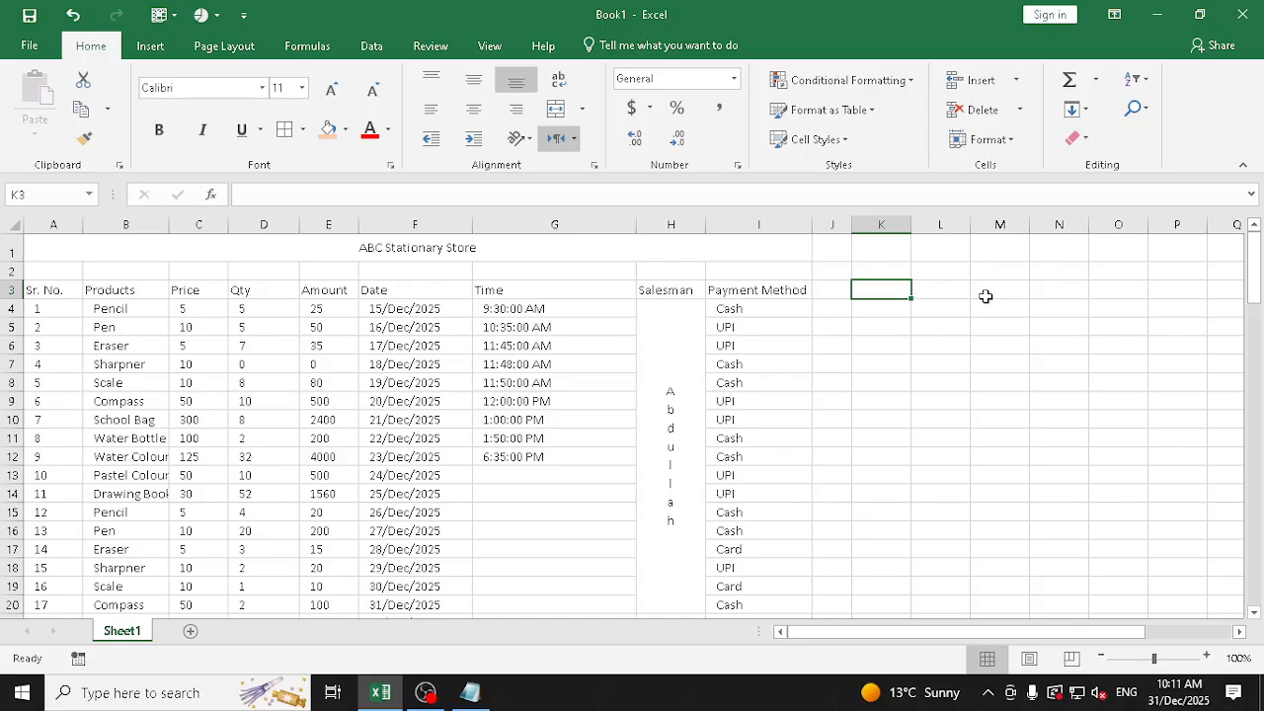
{"action": "type", "text": "Customer Contac"}
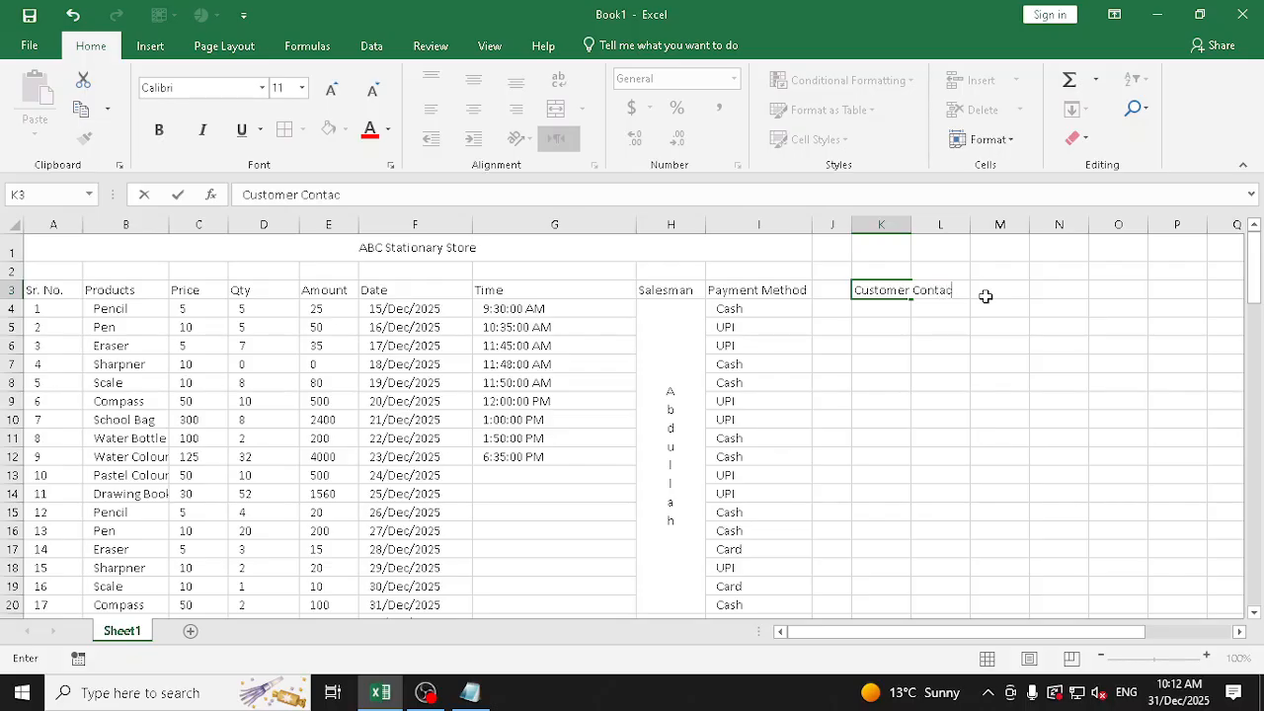
{"action": "type", "text": "t Number"}
{"action": "key", "text": "Return"}
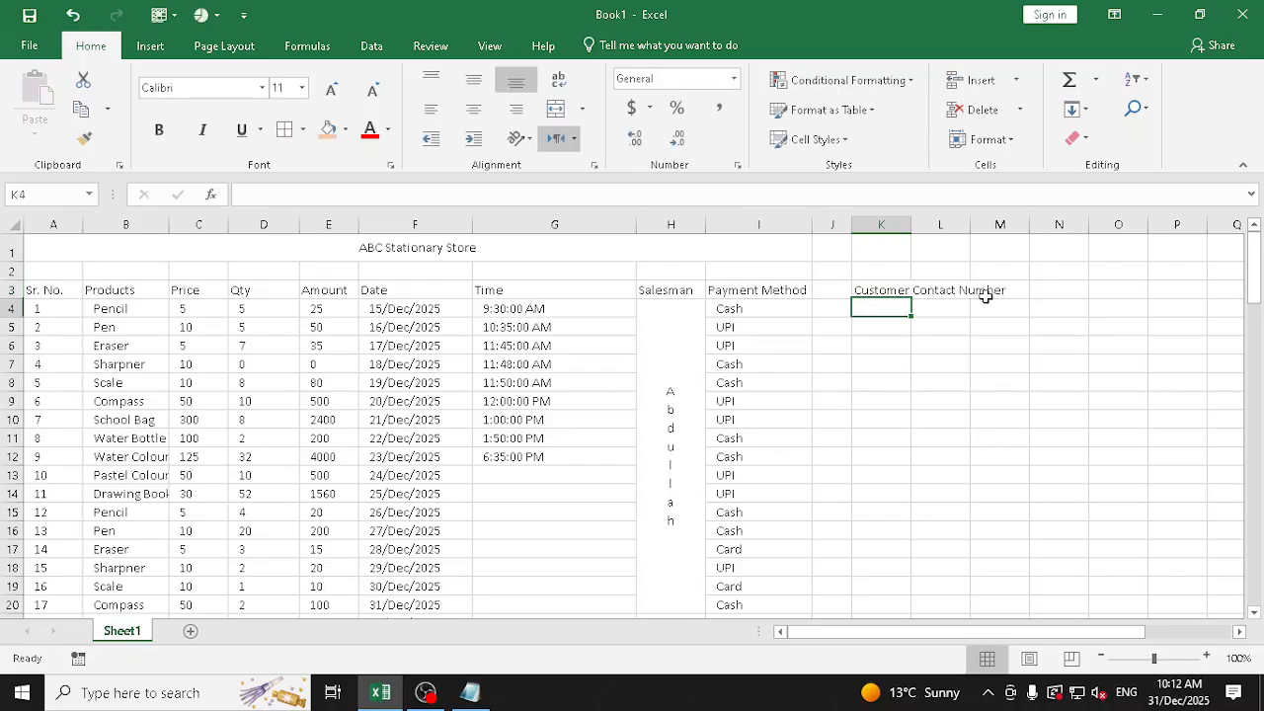
Try Wrap Text on the Customer Contact Number header in K3, finishing with wrapping turned off
{"action": "key", "text": "Up"}
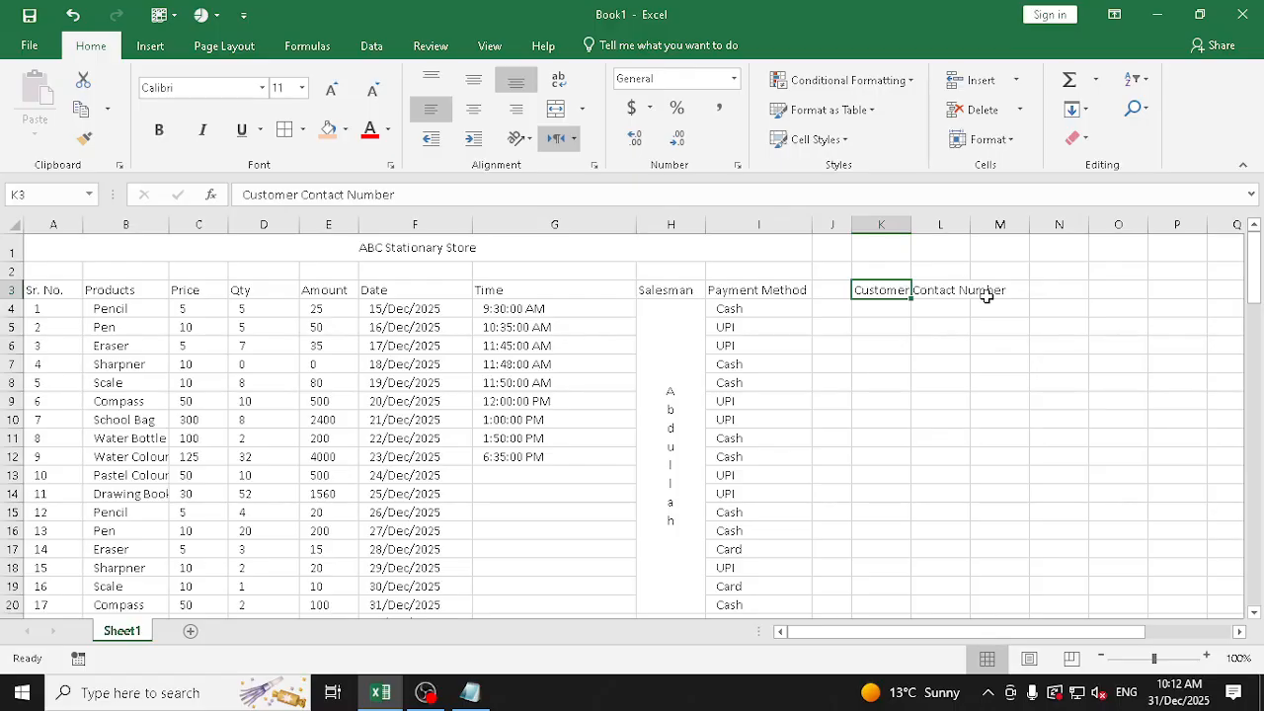
{"action": "left_click", "coordinate": [558, 84]}
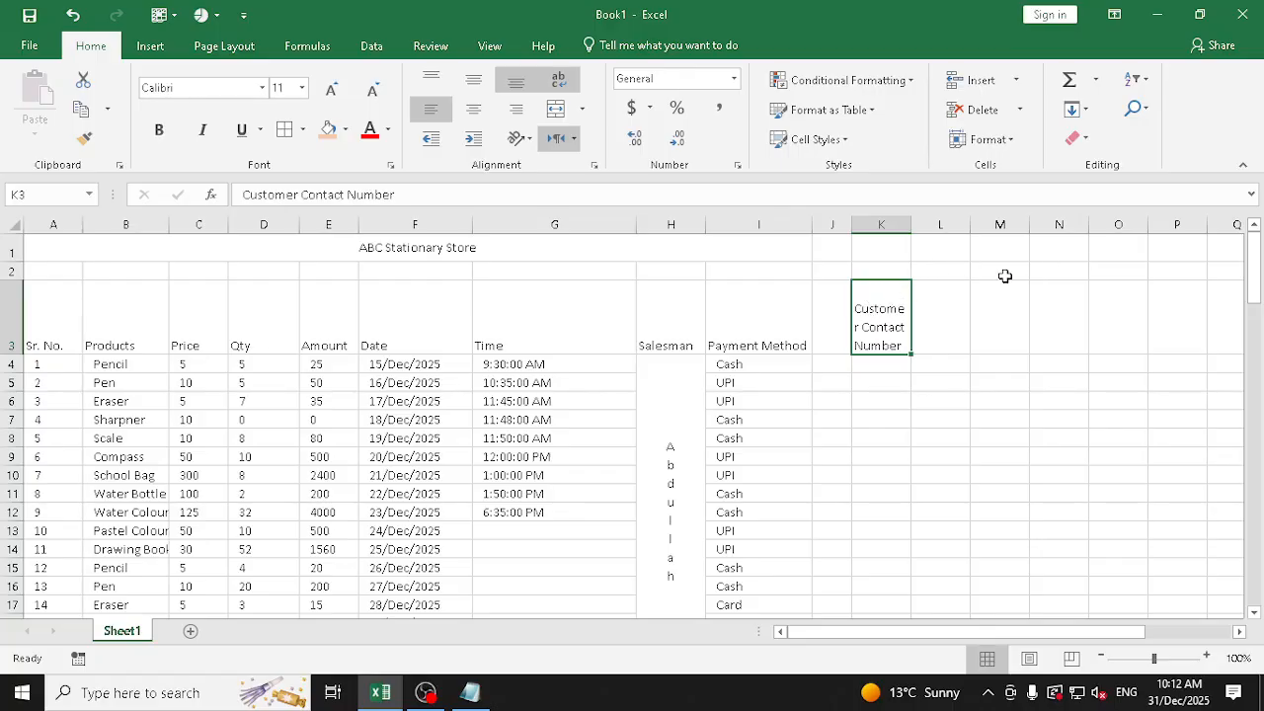
{"action": "left_click", "coordinate": [559, 81]}
{"action": "left_click", "coordinate": [558, 80]}
{"action": "left_click", "coordinate": [560, 83]}
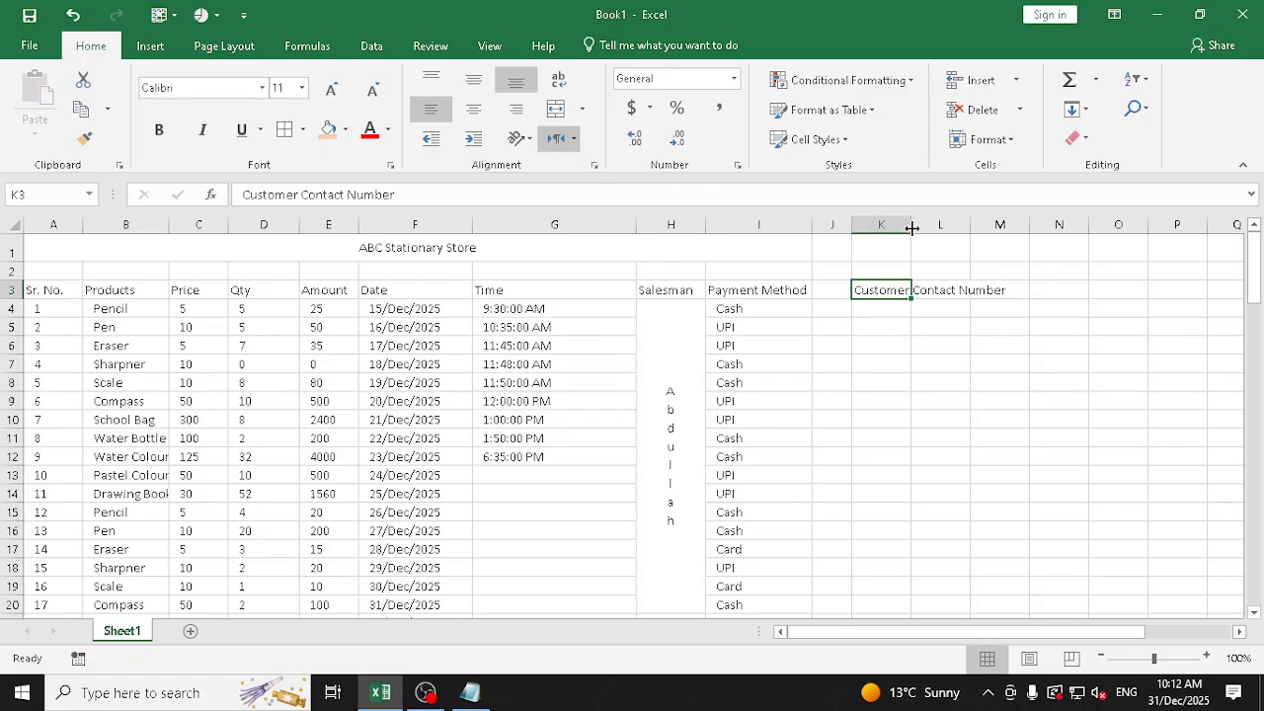
Widen column K slightly and apply Shrink to fit to the K3 header in the Format Cells alignment settings
{"action": "left_click_drag", "start_coordinate": [911, 229], "coordinate": [921, 228]}
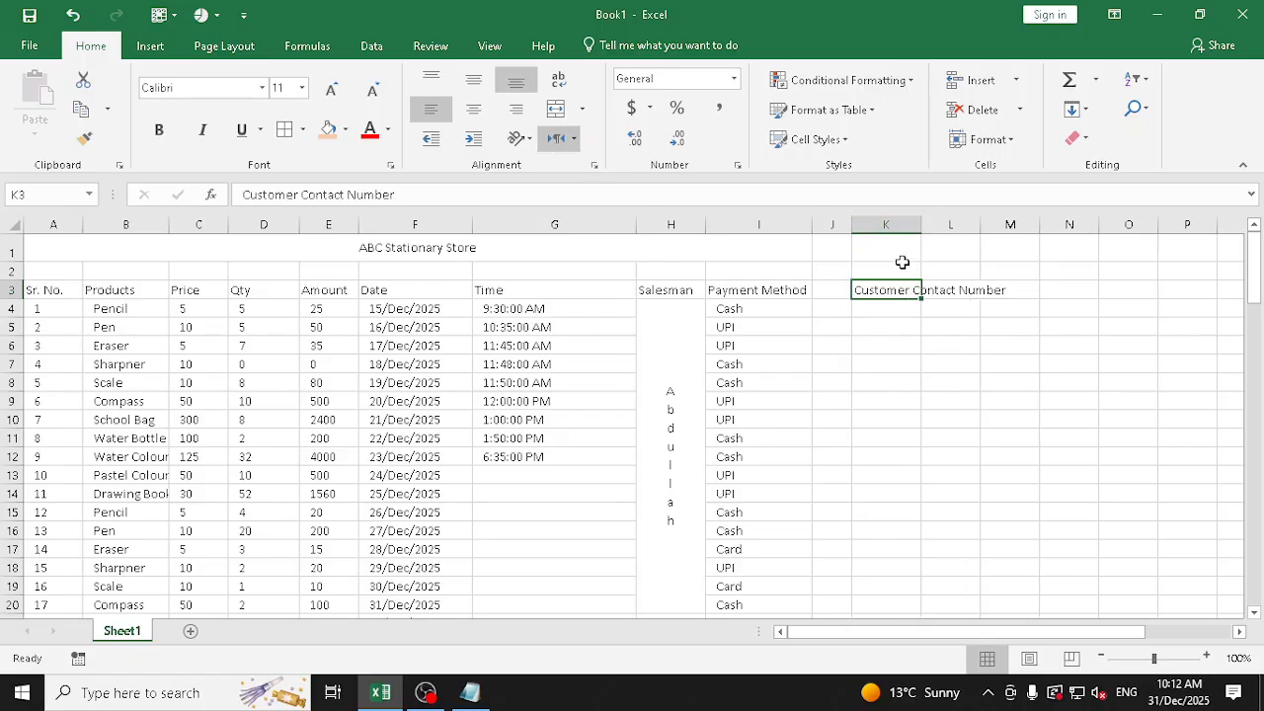
{"action": "left_click", "coordinate": [594, 167]}
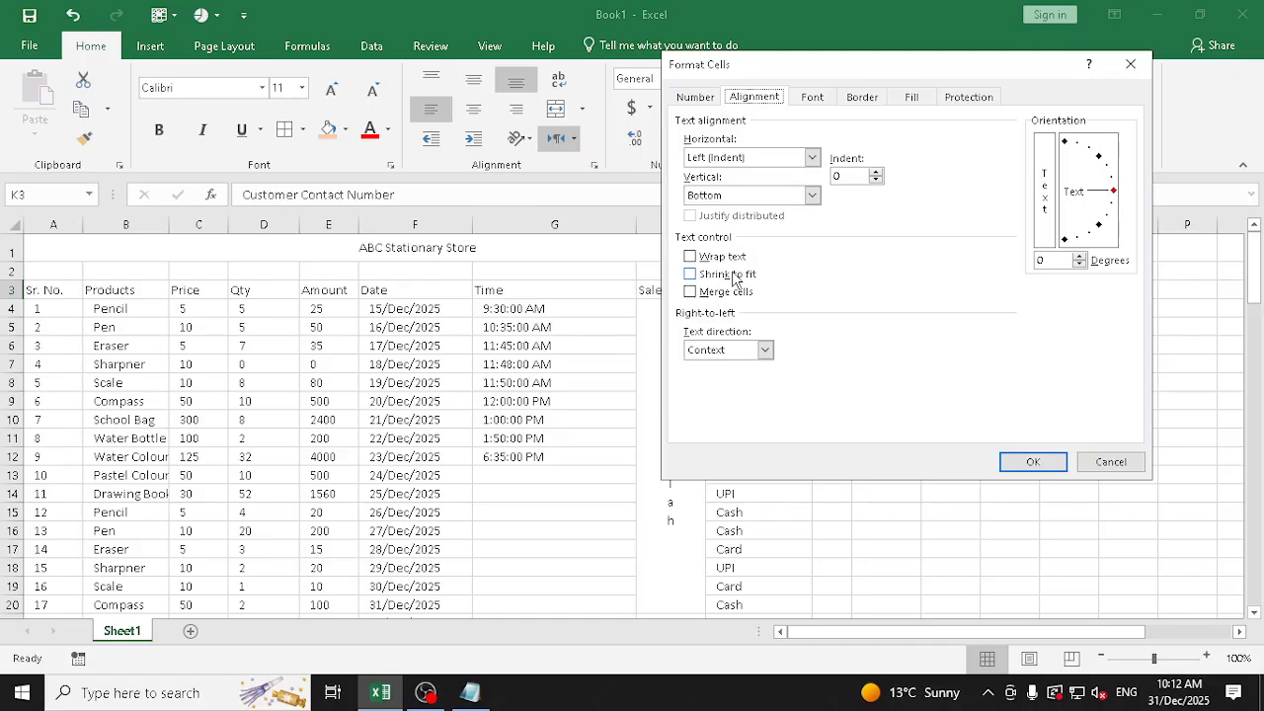
{"action": "left_click", "coordinate": [734, 279]}
{"action": "left_click", "coordinate": [1027, 464]}
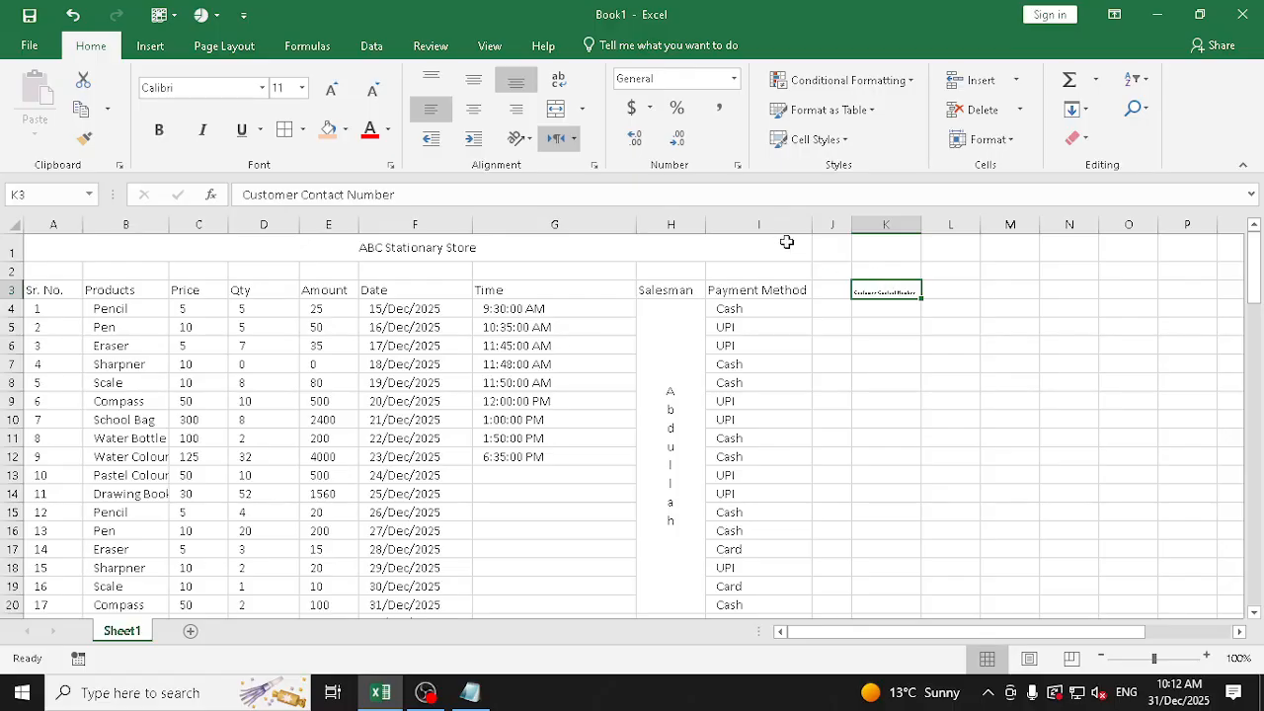
Replace Shrink to fit with Wrap text on cell K3 in the Format Cells alignment settings
{"action": "left_click", "coordinate": [594, 166]}
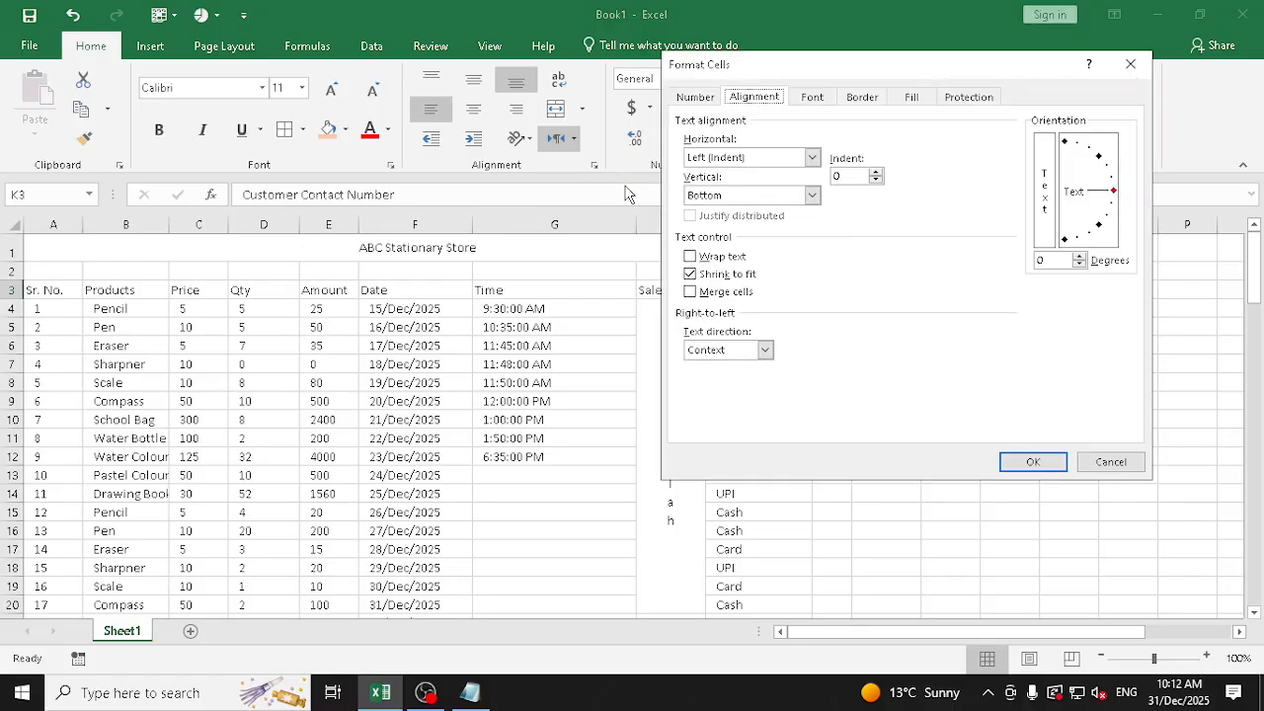
{"action": "left_click", "coordinate": [728, 277]}
{"action": "left_click", "coordinate": [729, 259]}
{"action": "left_click", "coordinate": [1032, 461]}
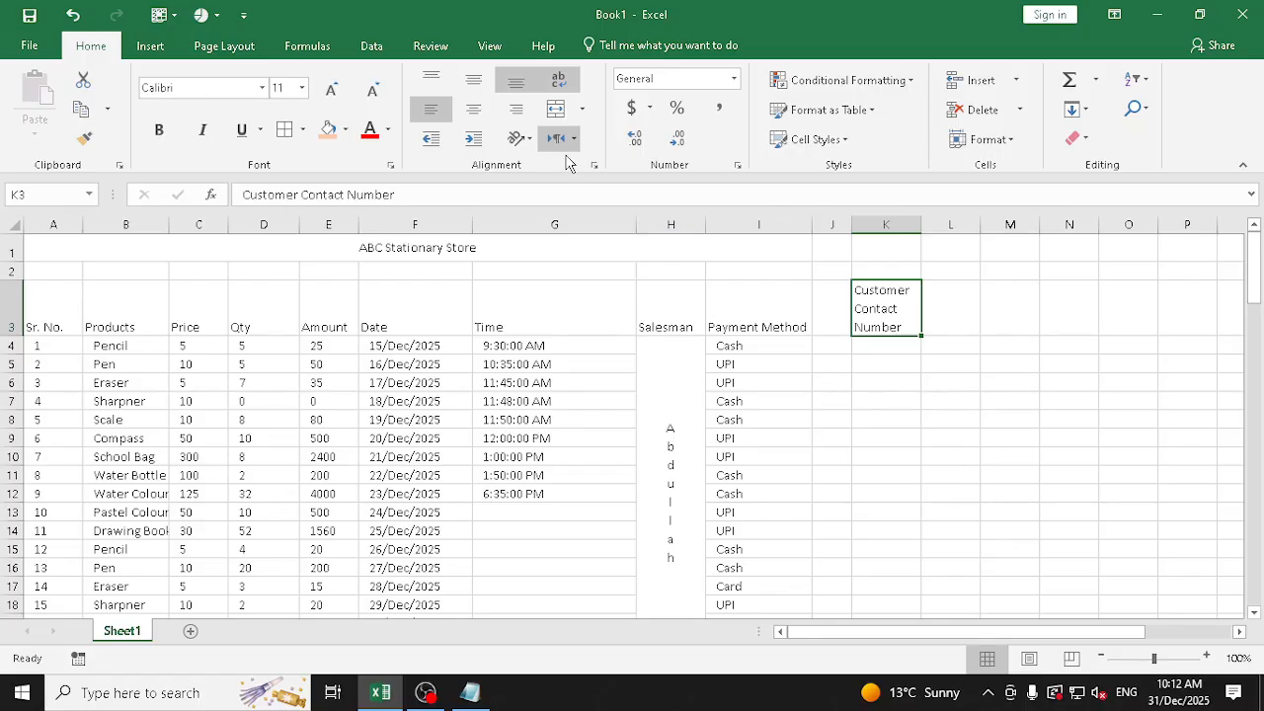
Turn text wrapping off and on again for K3 and delete the header text from the cell
{"action": "left_click", "coordinate": [558, 83]}
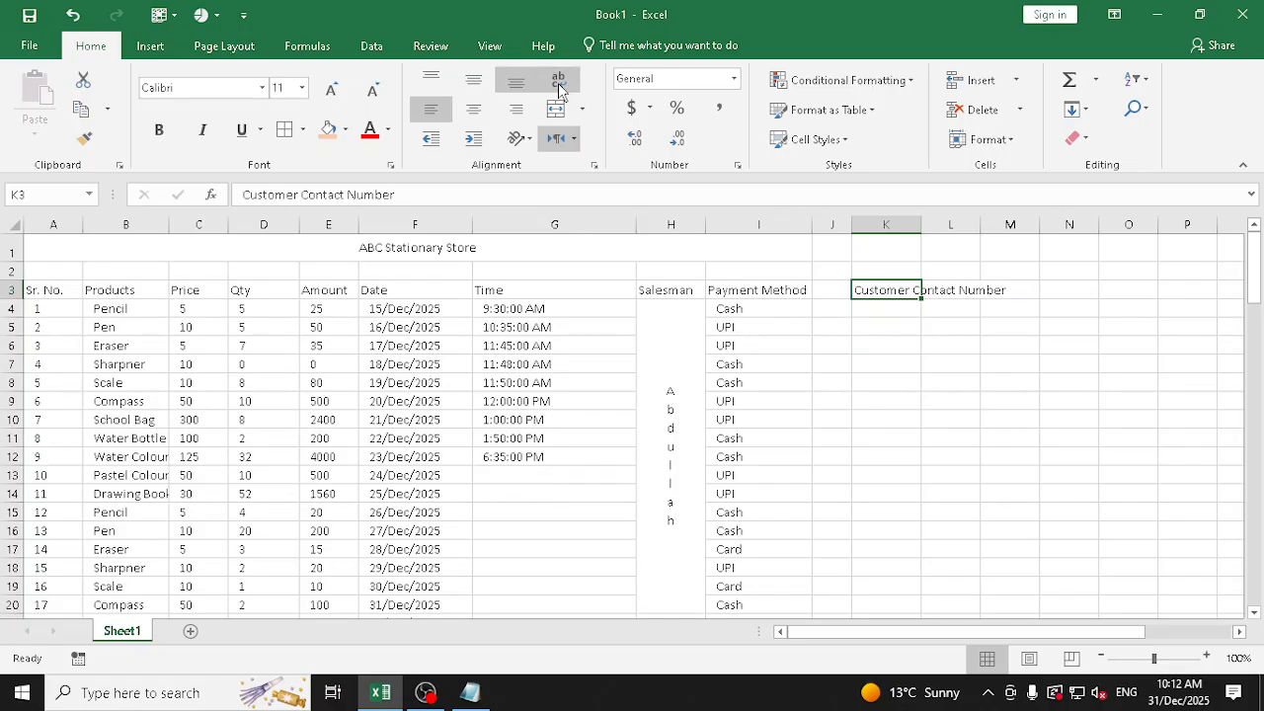
{"action": "left_click", "coordinate": [559, 84]}
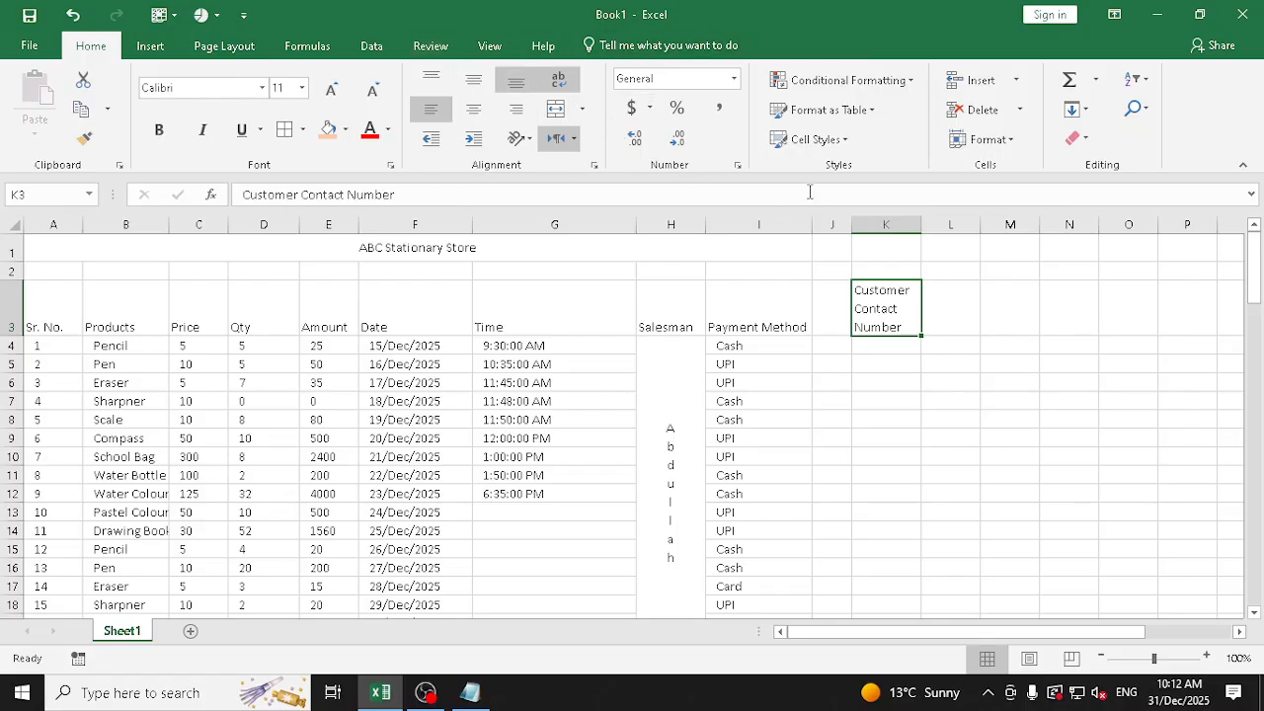
{"action": "key", "text": "Delete"}
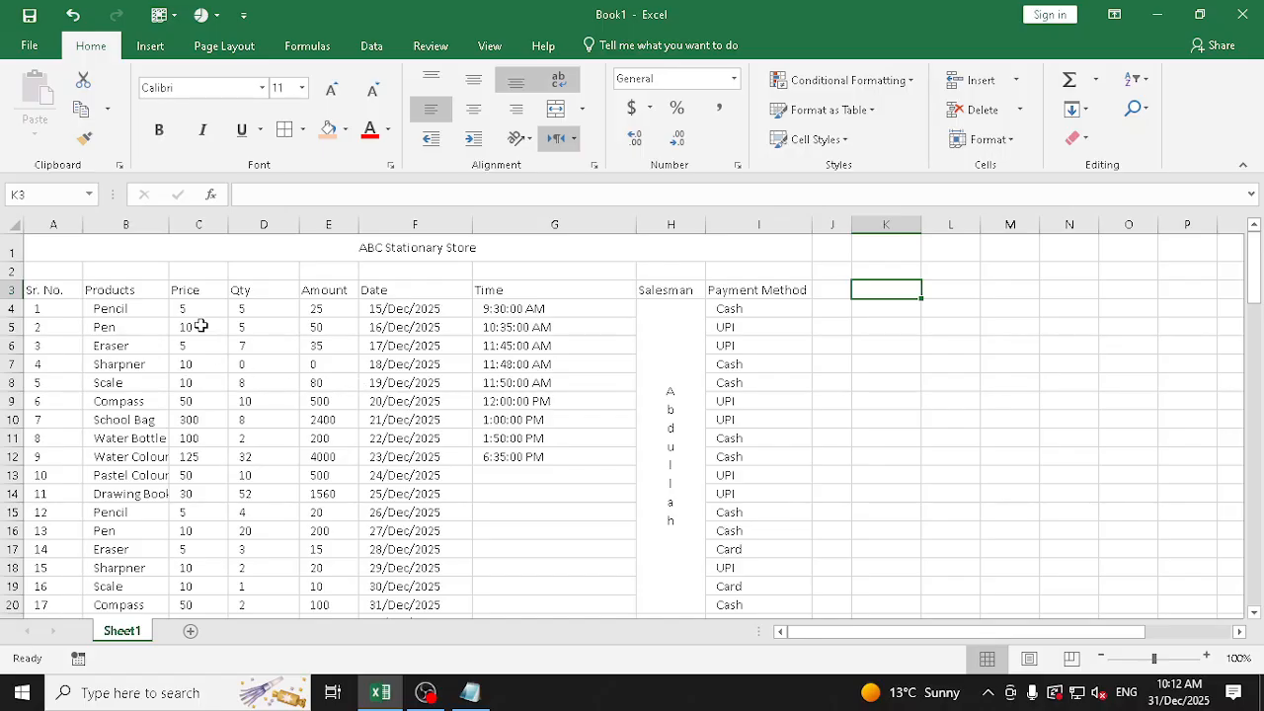
Apply the Number format to the Price, Qty and Amount values in C4:E103
{"action": "left_click_drag", "start_coordinate": [186, 302], "coordinate": [333, 584]}
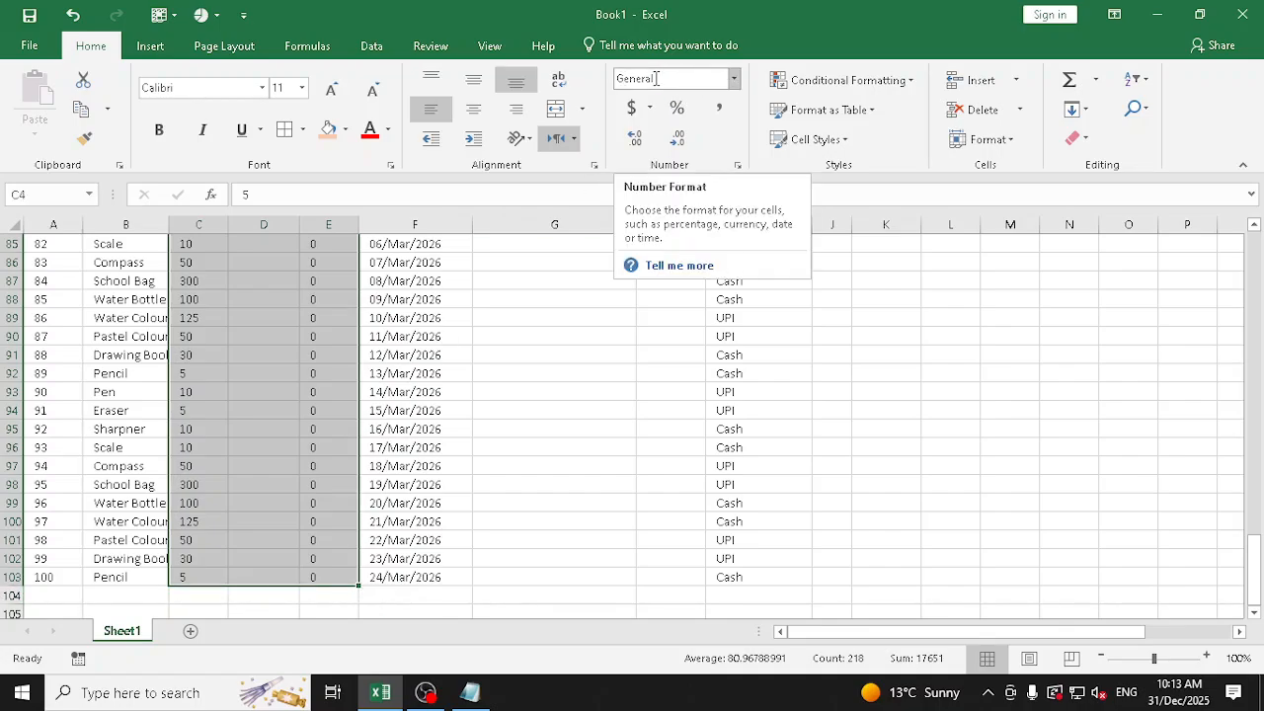
{"action": "left_click", "coordinate": [735, 81]}
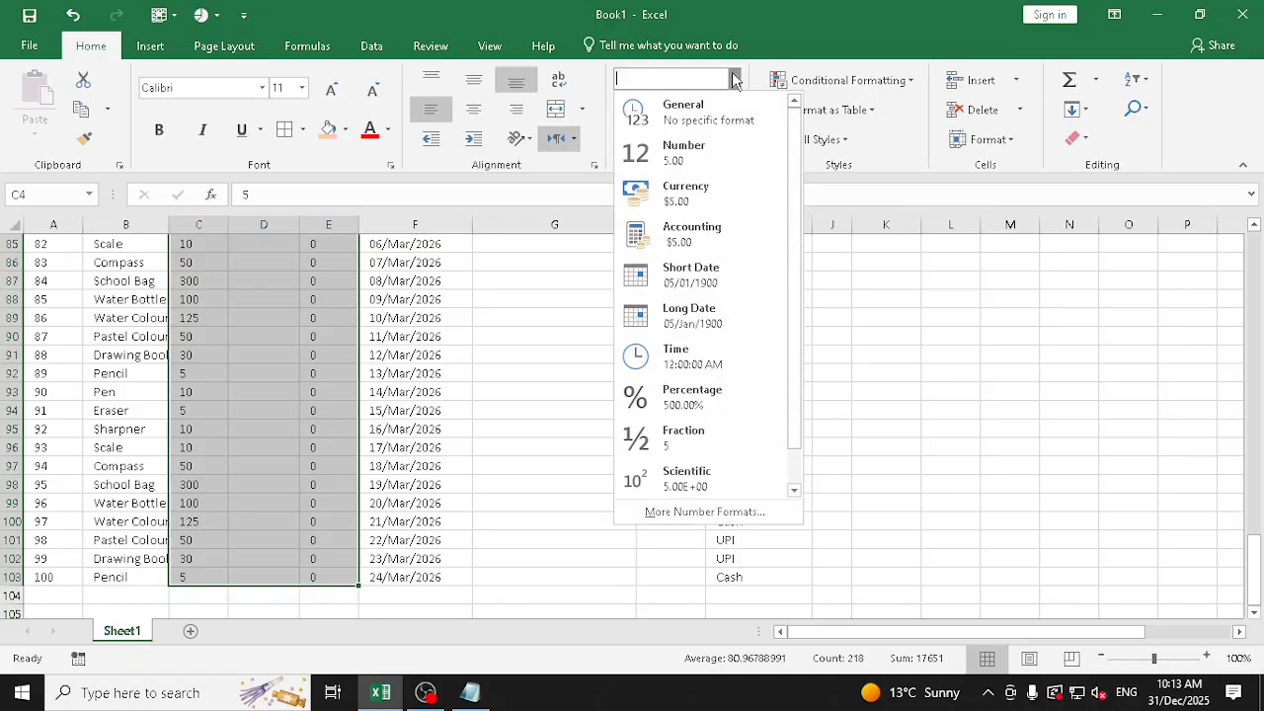
{"action": "left_click", "coordinate": [678, 168]}
{"action": "scroll", "coordinate": [256, 395], "scroll_direction": "up", "scroll_amount": 20}
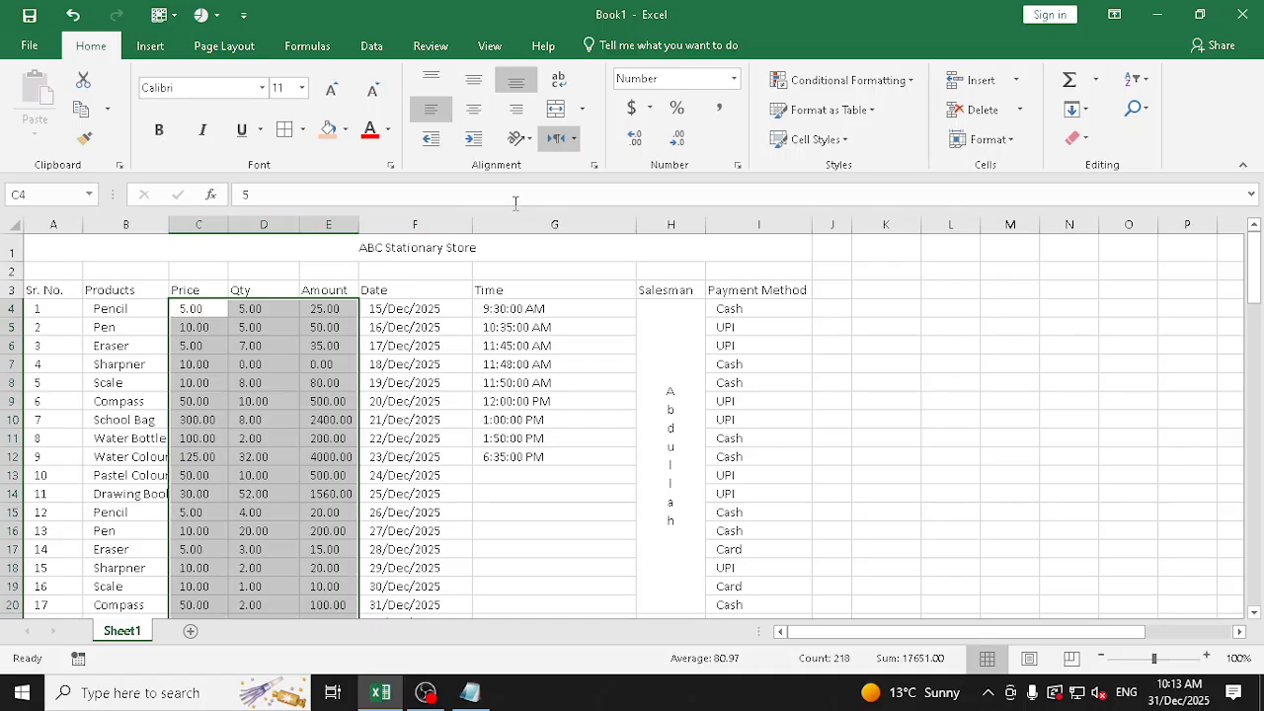
Increase the Price, Qty and Amount values to six decimal places and widen columns E and C to fit them
{"action": "left_click", "coordinate": [637, 143]}
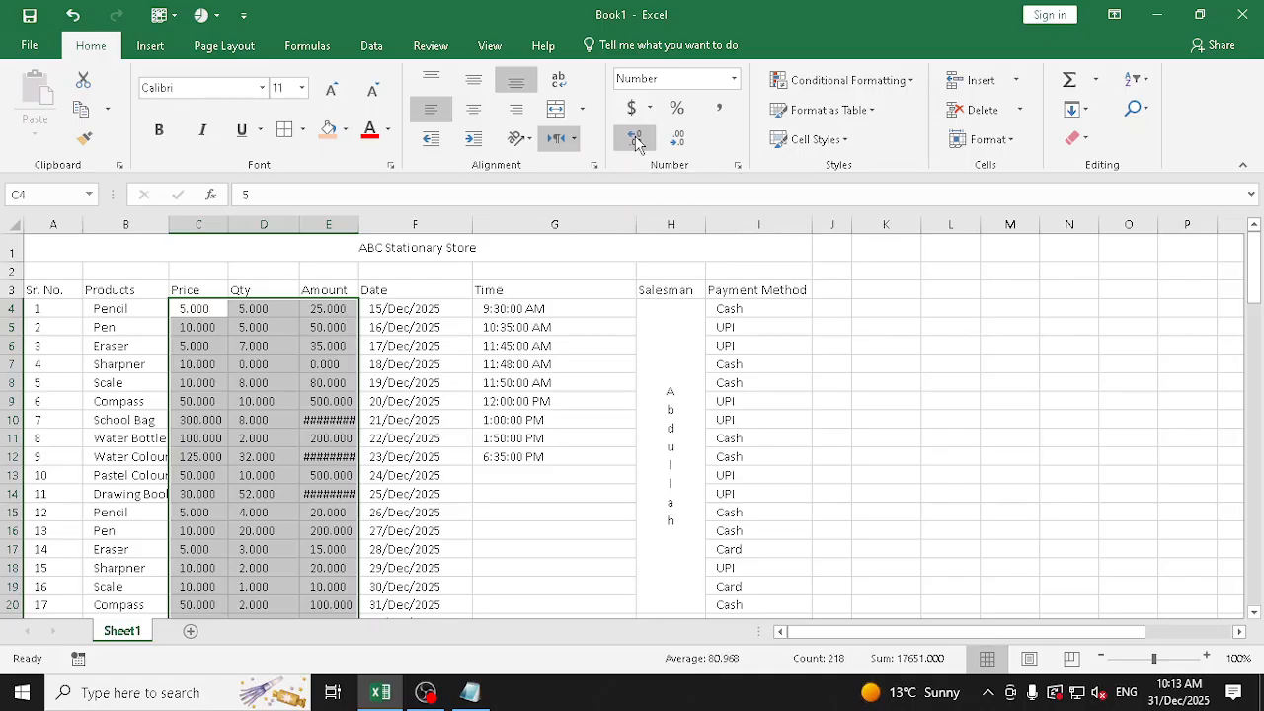
{"action": "left_click", "coordinate": [637, 143]}
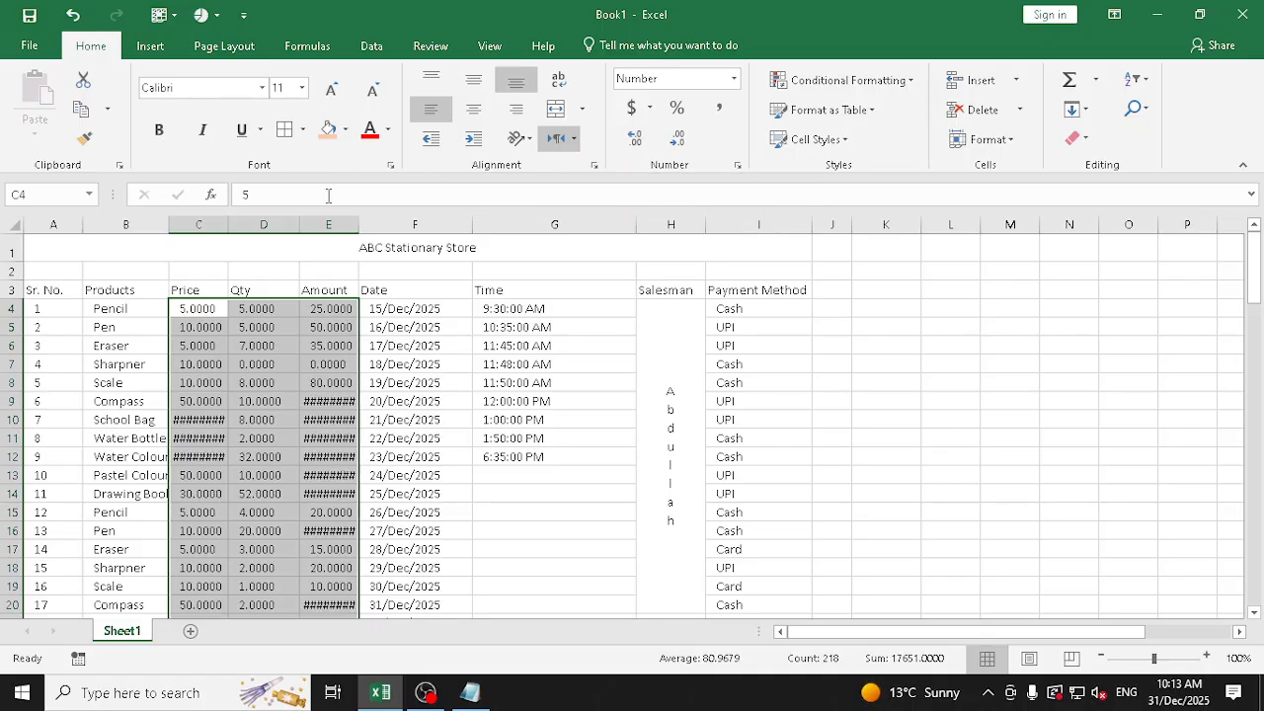
{"action": "left_click_drag", "start_coordinate": [359, 224], "coordinate": [407, 224]}
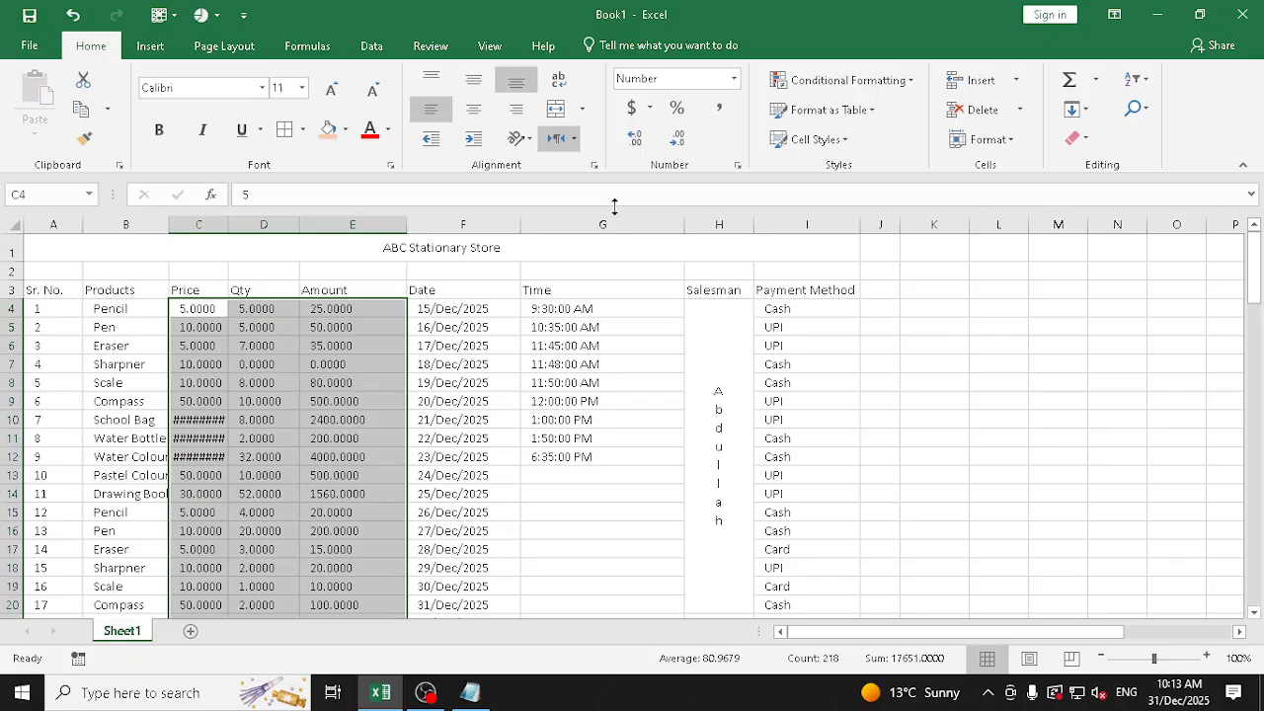
{"action": "left_click", "coordinate": [637, 141]}
{"action": "left_click", "coordinate": [637, 143]}
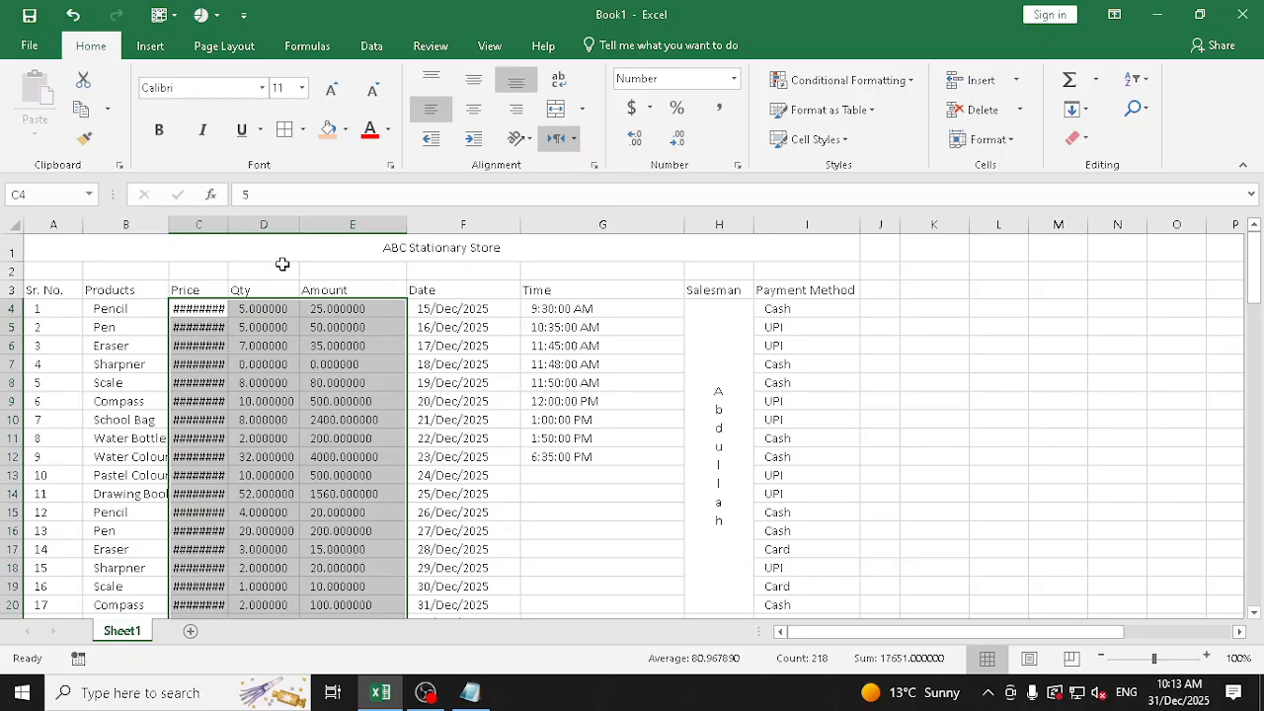
{"action": "left_click_drag", "start_coordinate": [228, 224], "coordinate": [253, 225]}
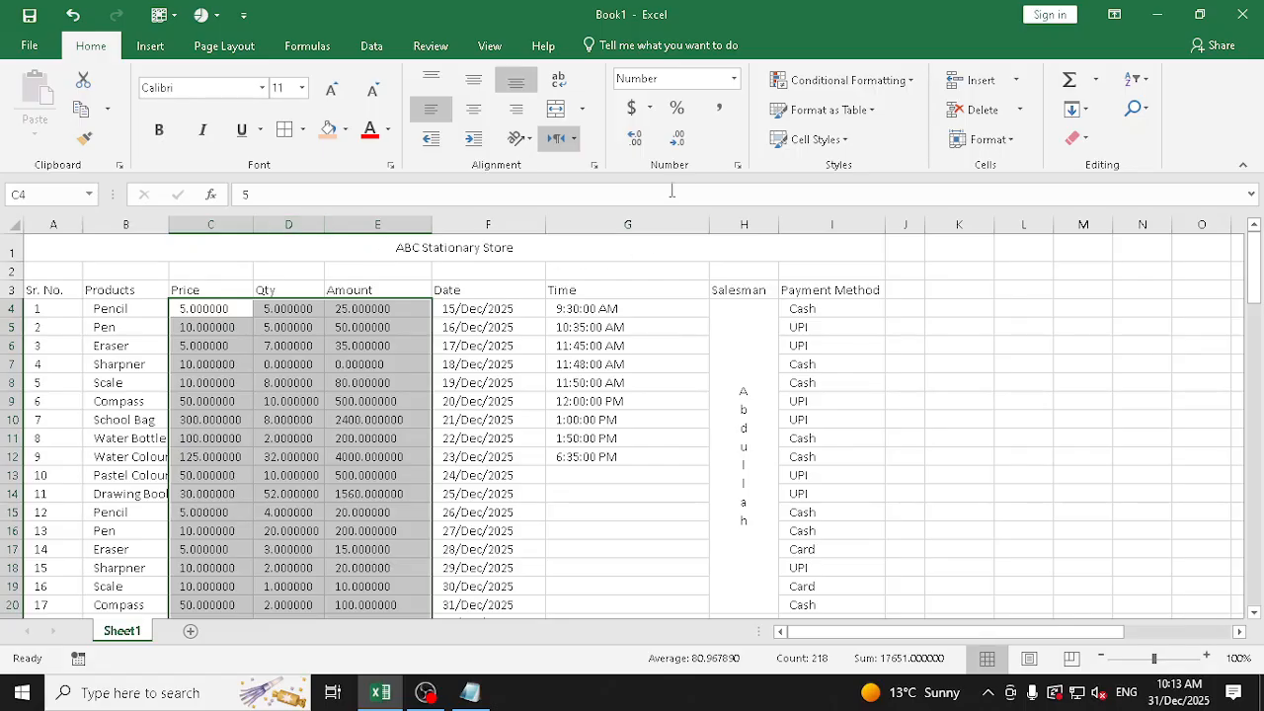
Decrease the selected Price, Qty and Amount values to two decimal places
{"action": "left_click", "coordinate": [675, 140]}
{"action": "left_click", "coordinate": [674, 143]}
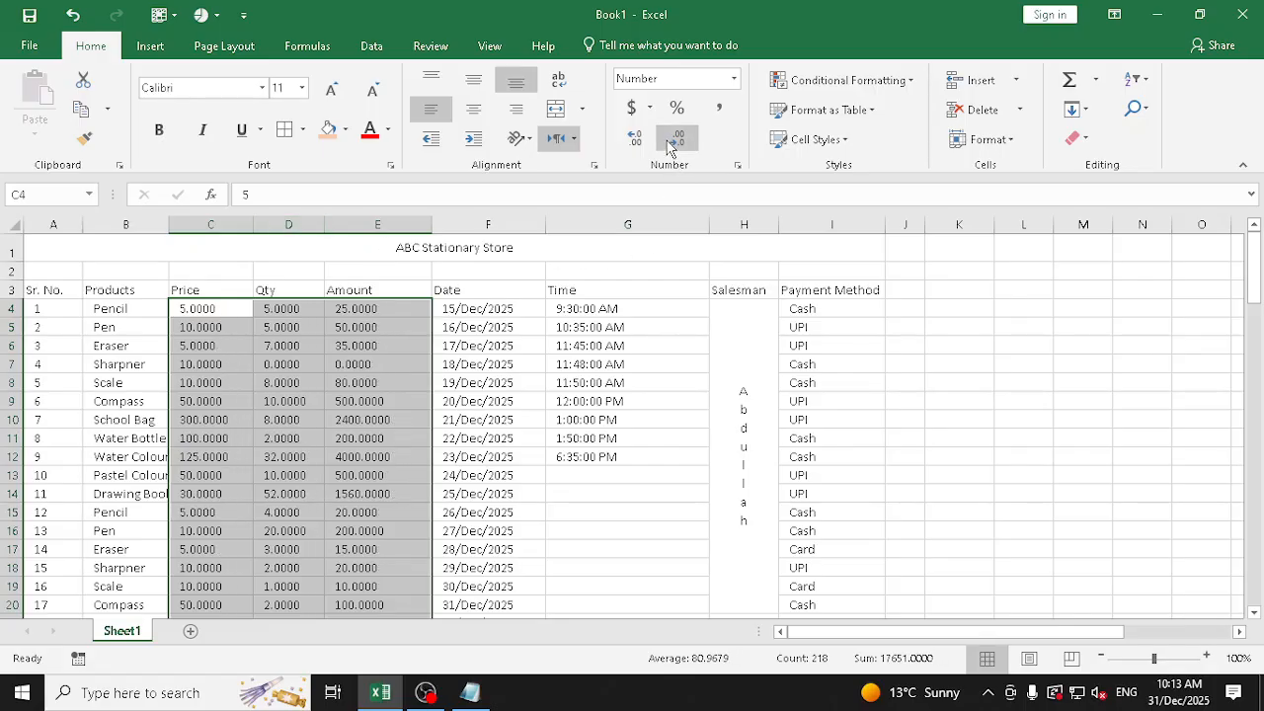
{"action": "left_click", "coordinate": [673, 143]}
{"action": "left_click", "coordinate": [673, 144]}
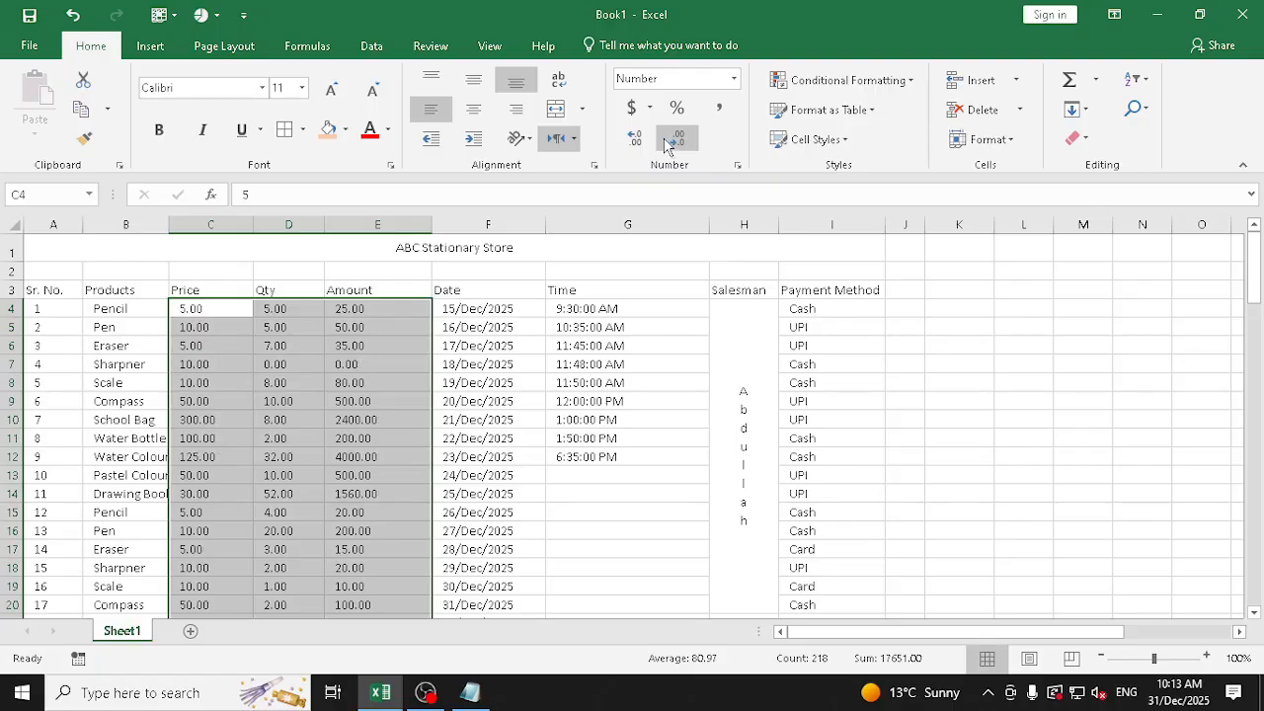
Review the number categories in Format Cells and apply the Number format with 4 decimal places and the 1000 separator to the selection
{"action": "left_click", "coordinate": [733, 78]}
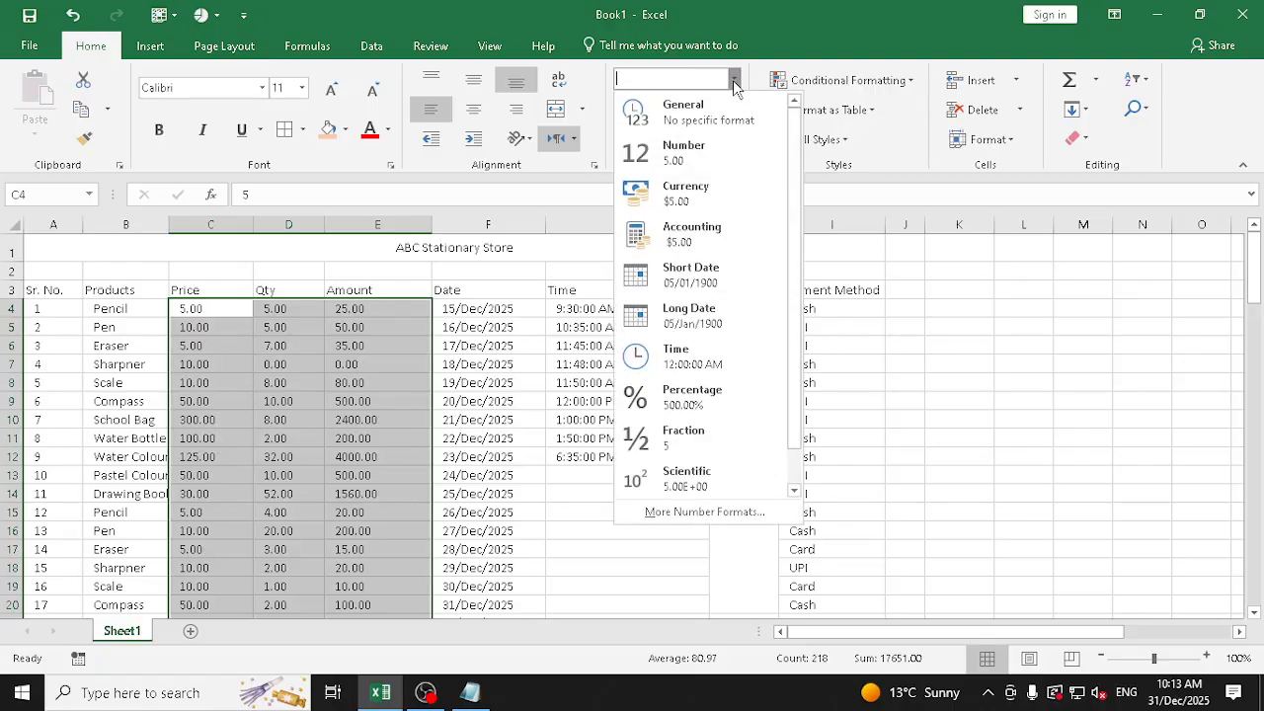
{"action": "left_click", "coordinate": [730, 512]}
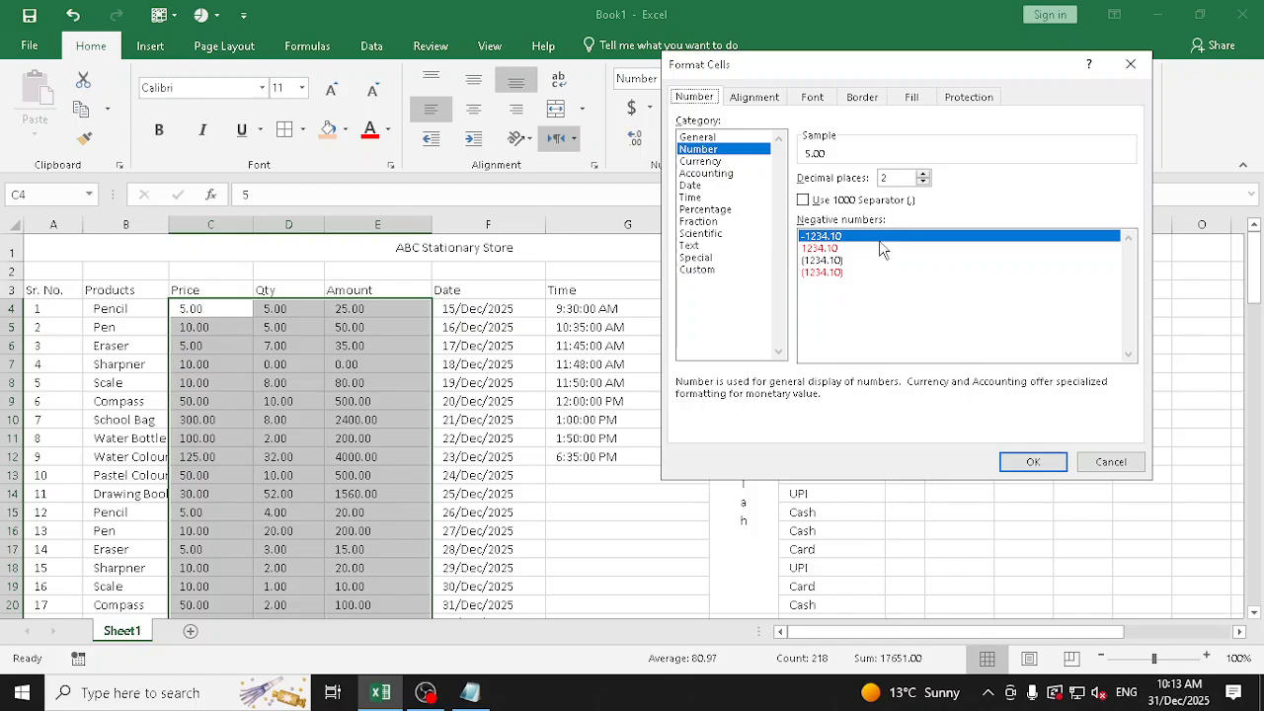
{"action": "left_click_drag", "start_coordinate": [891, 177], "coordinate": [875, 178]}
{"action": "left_click", "coordinate": [725, 174]}
{"action": "left_click", "coordinate": [689, 245]}
{"action": "left_click", "coordinate": [698, 269]}
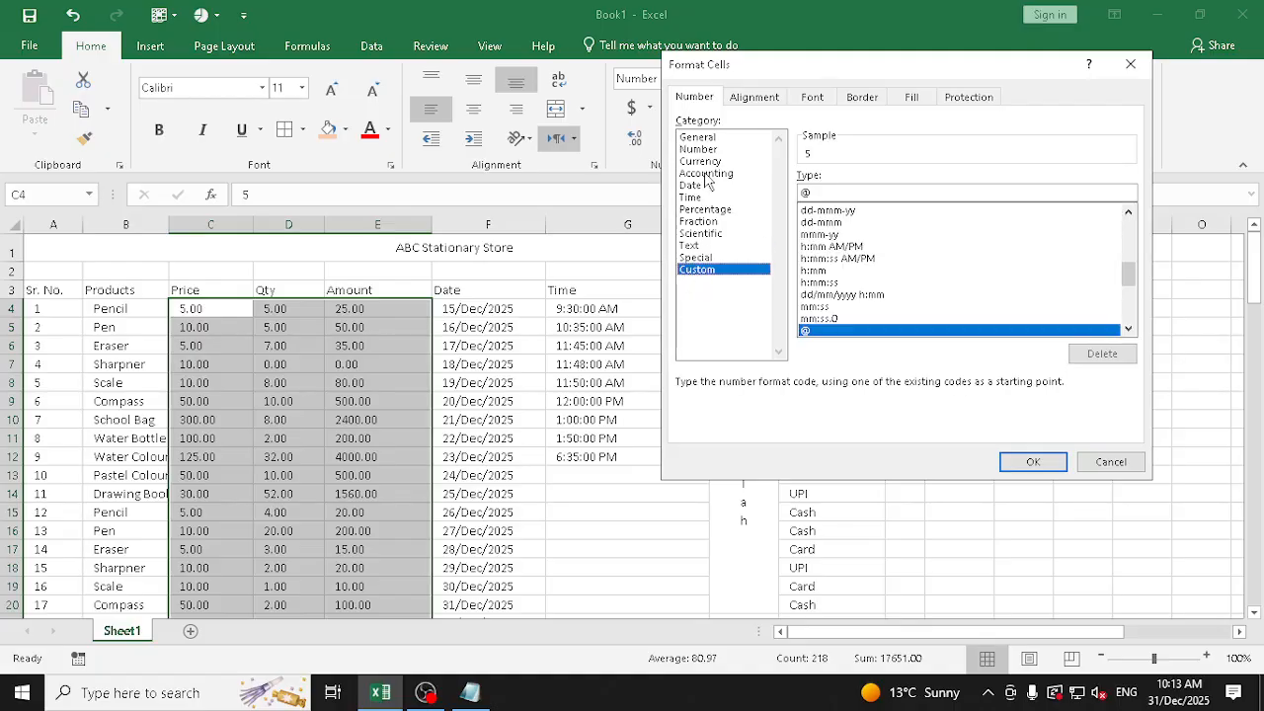
{"action": "left_click", "coordinate": [701, 149]}
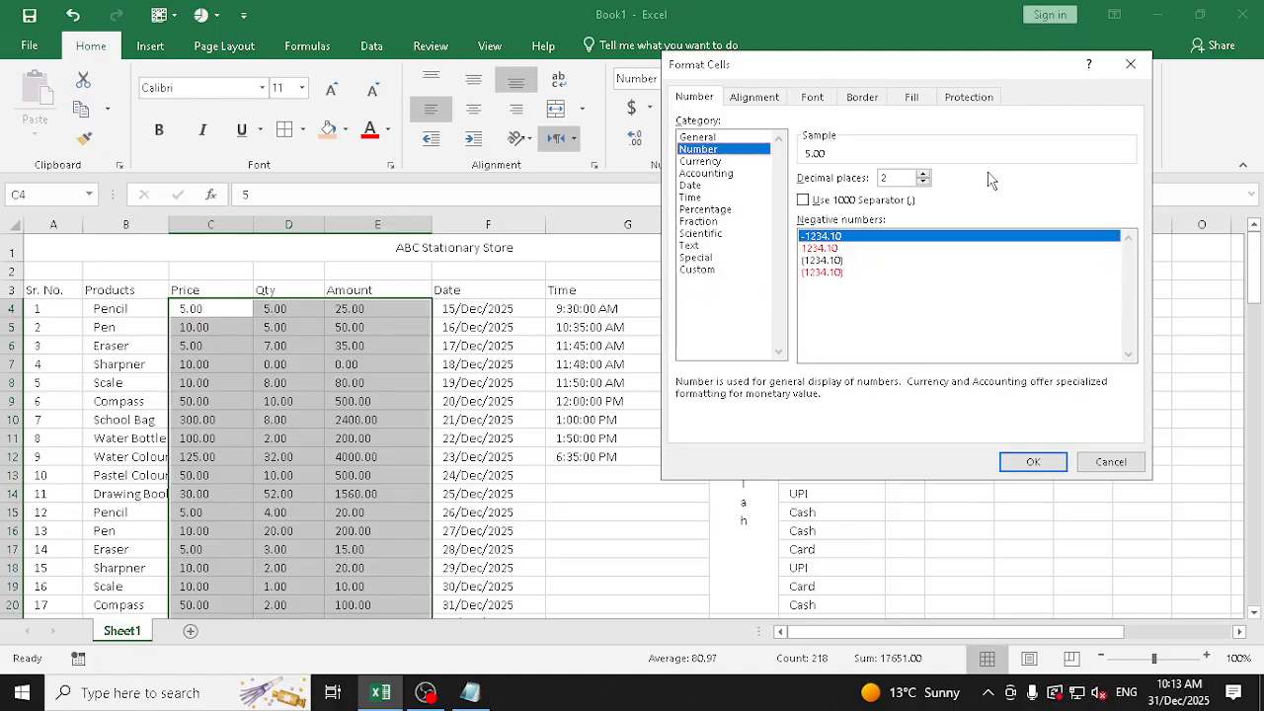
{"action": "left_click", "coordinate": [923, 174]}
{"action": "left_click", "coordinate": [923, 173]}
{"action": "left_click", "coordinate": [923, 174]}
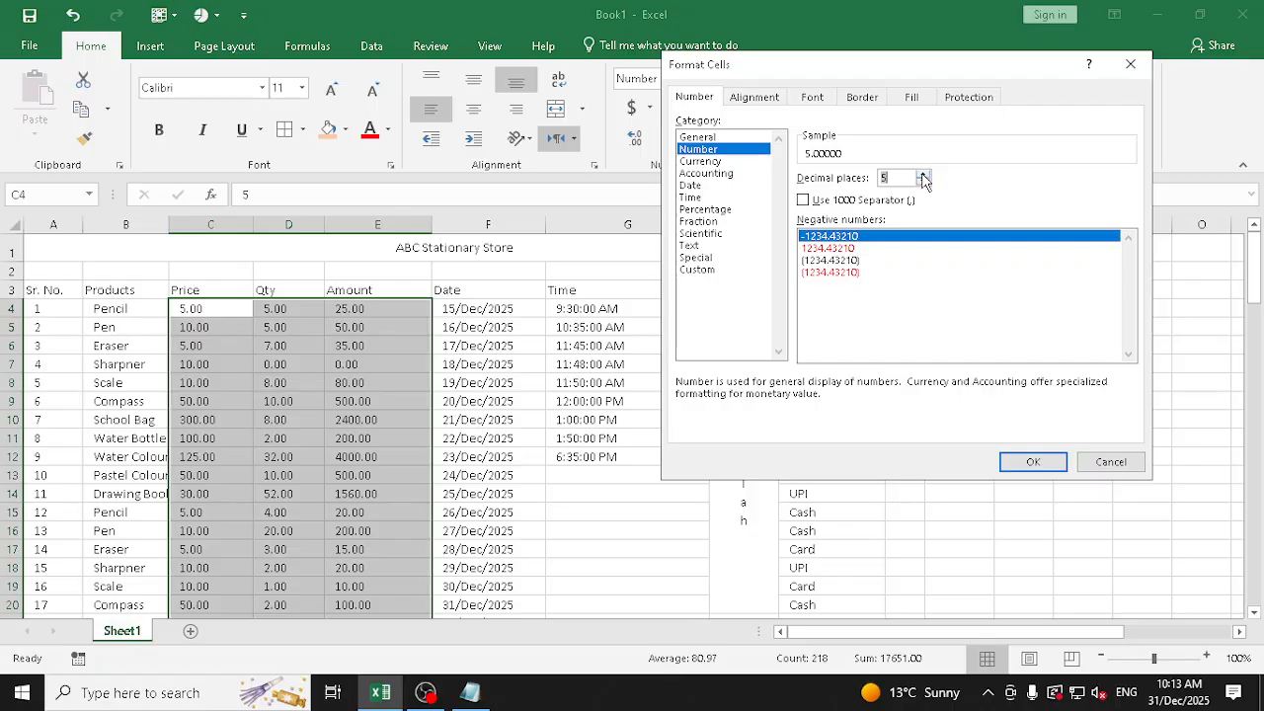
{"action": "left_click", "coordinate": [923, 181]}
{"action": "left_click", "coordinate": [803, 199]}
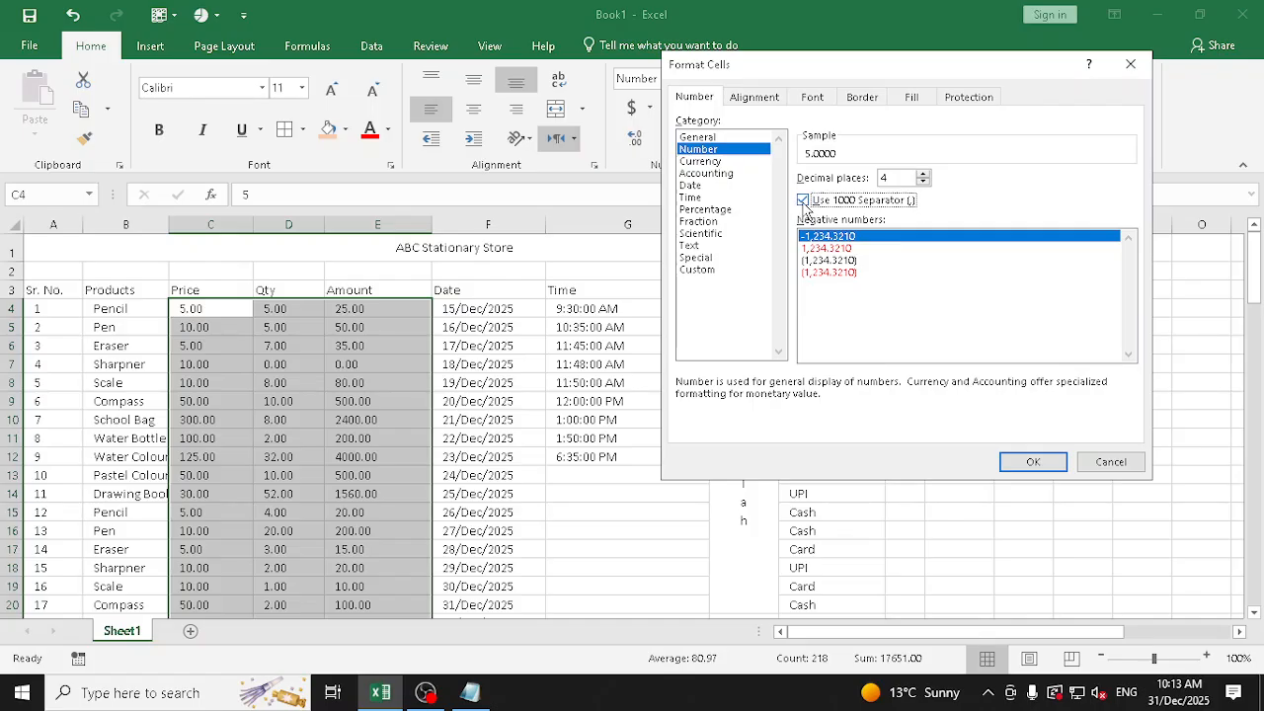
{"action": "left_click", "coordinate": [1034, 461]}
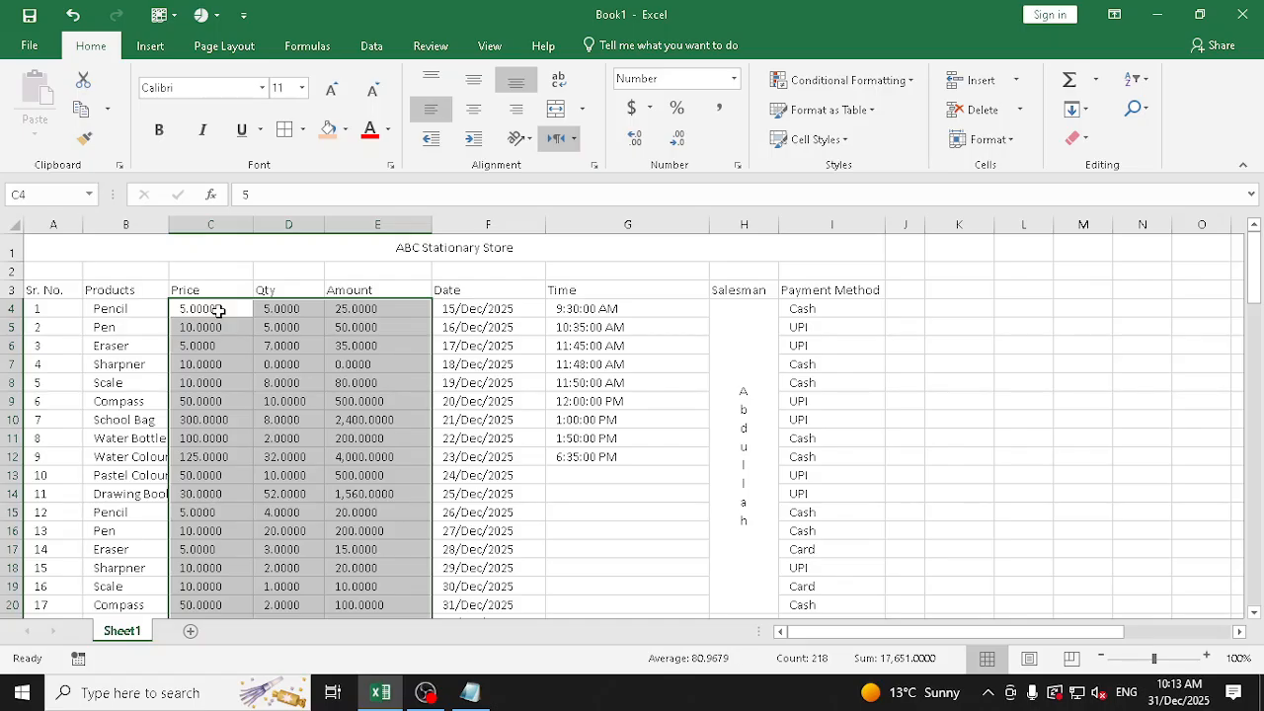
Set the selection to 2 decimal places and reapply the standard Number format to remove the 1000 separator
{"action": "left_click", "coordinate": [736, 166]}
{"action": "left_click", "coordinate": [922, 182]}
{"action": "left_click", "coordinate": [922, 181]}
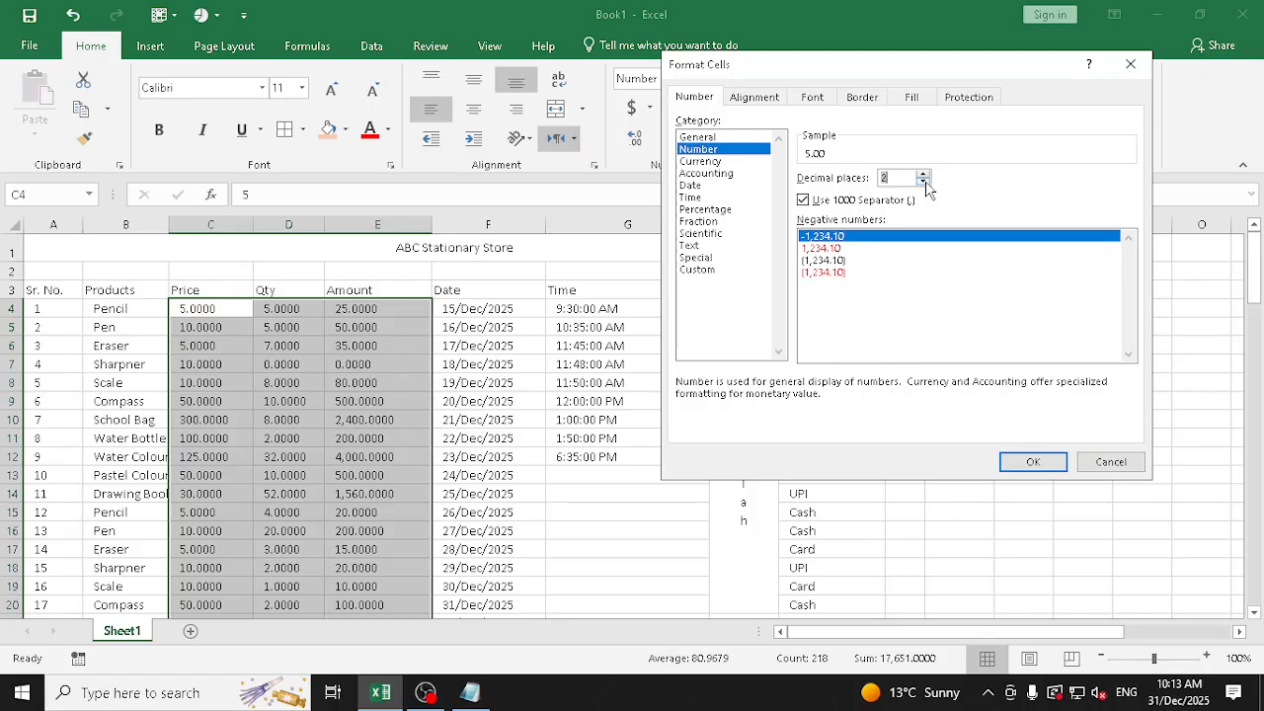
{"action": "left_click", "coordinate": [1033, 461]}
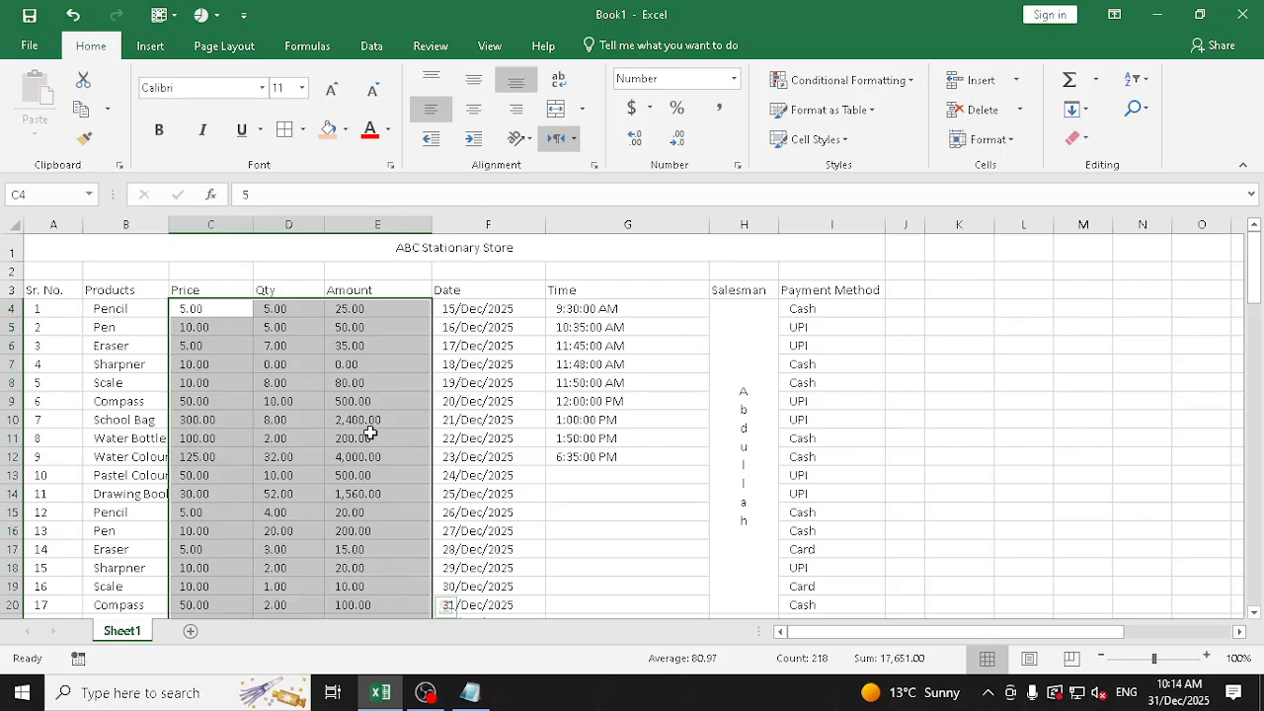
{"action": "left_click", "coordinate": [734, 80]}
{"action": "left_click", "coordinate": [657, 148]}
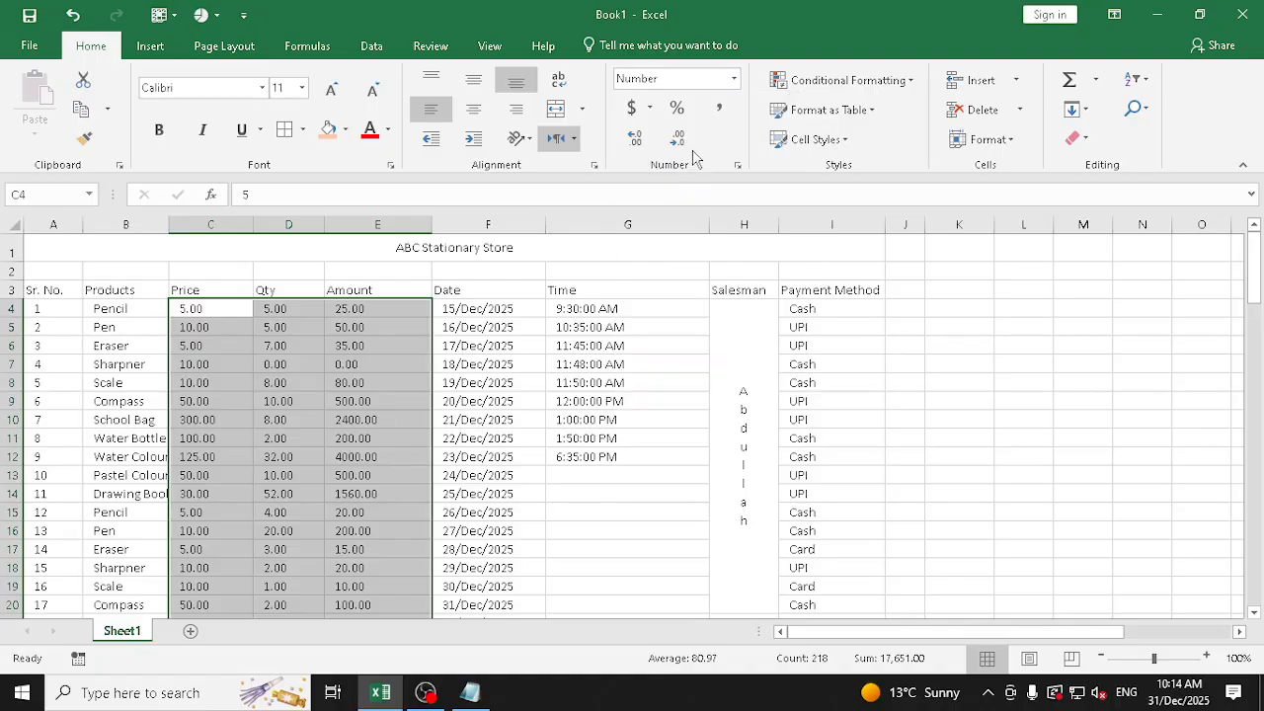
Examine the negative number styles for the selection in Format Cells and cancel without applying any
{"action": "left_click", "coordinate": [736, 81]}
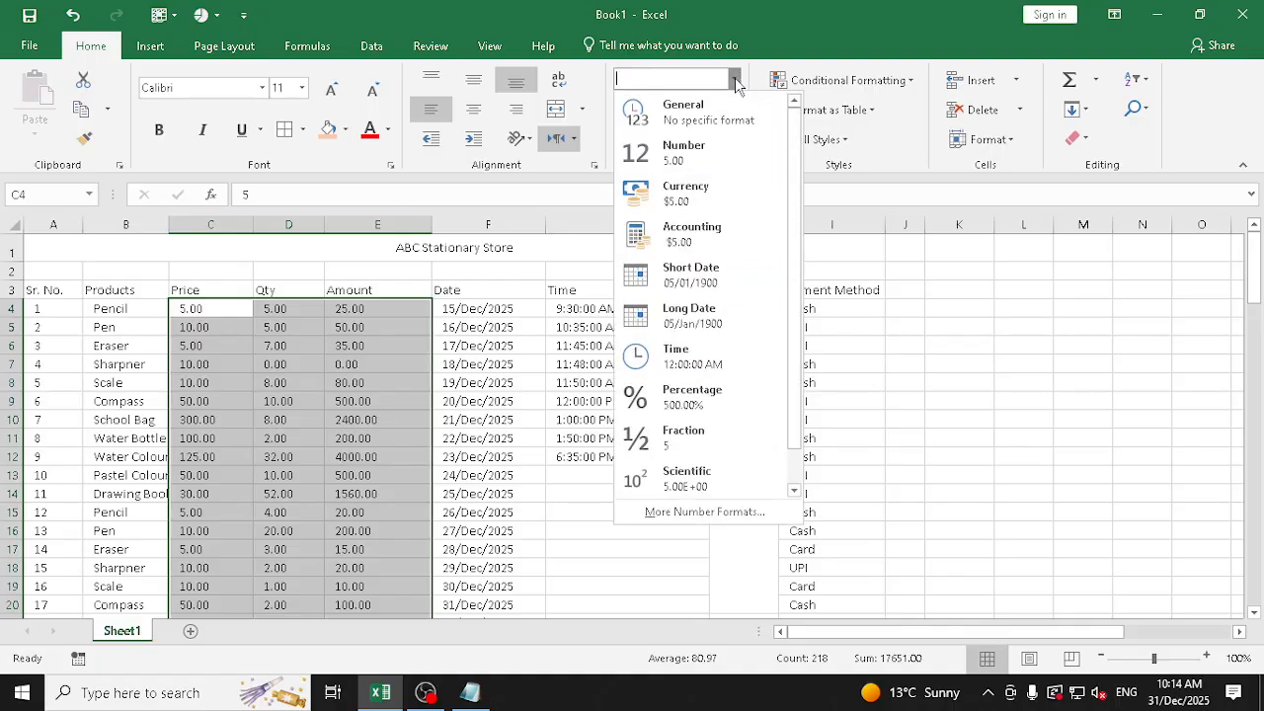
{"action": "left_click", "coordinate": [733, 511]}
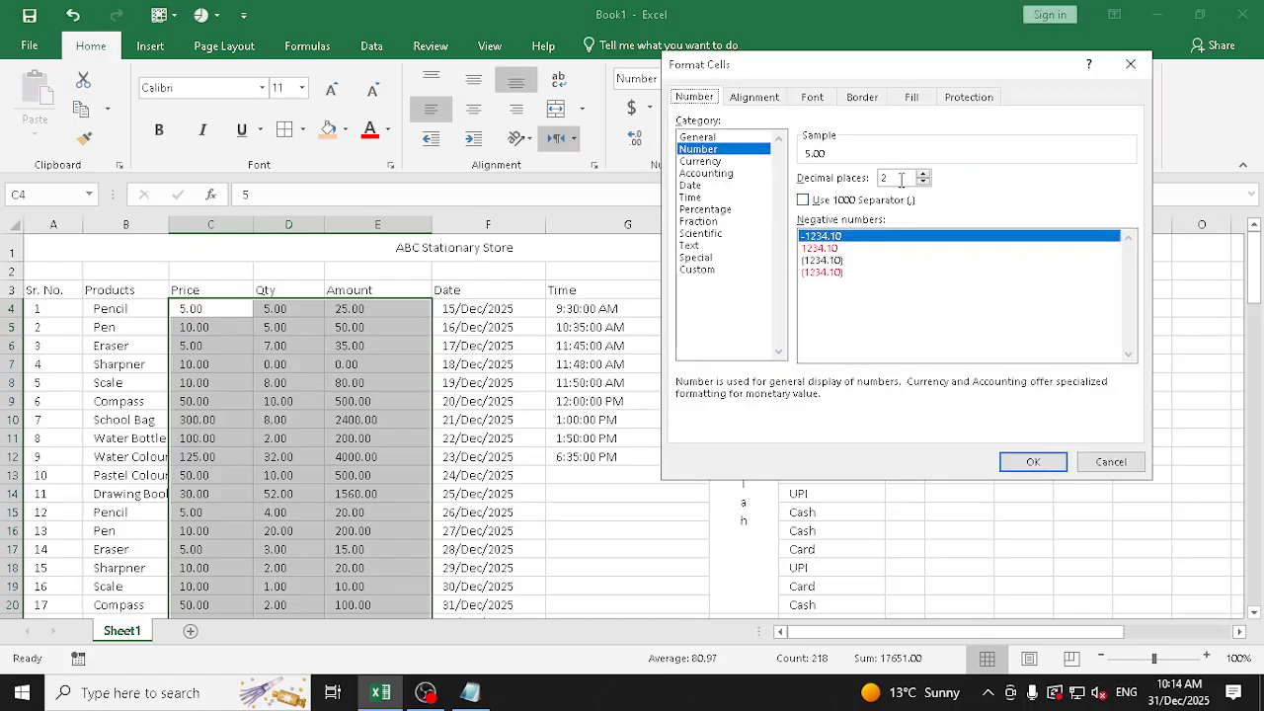
{"action": "left_click", "coordinate": [840, 248]}
{"action": "left_click", "coordinate": [840, 261]}
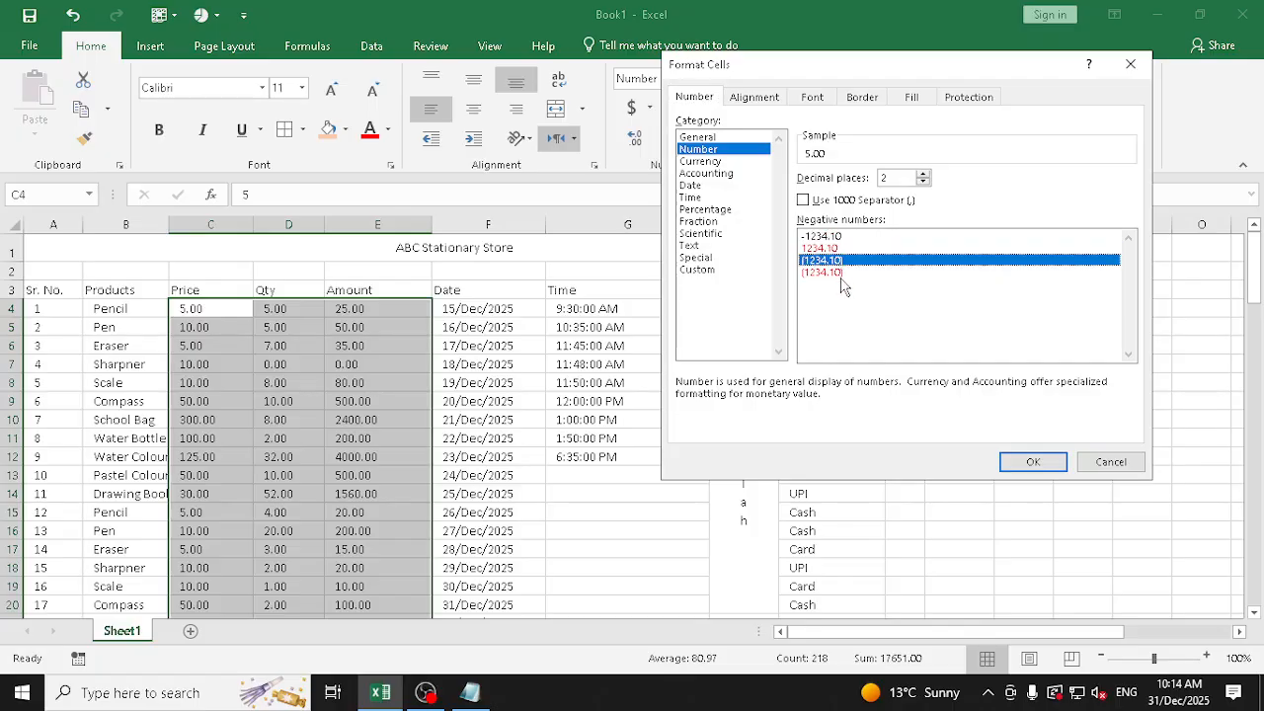
{"action": "left_click", "coordinate": [844, 248]}
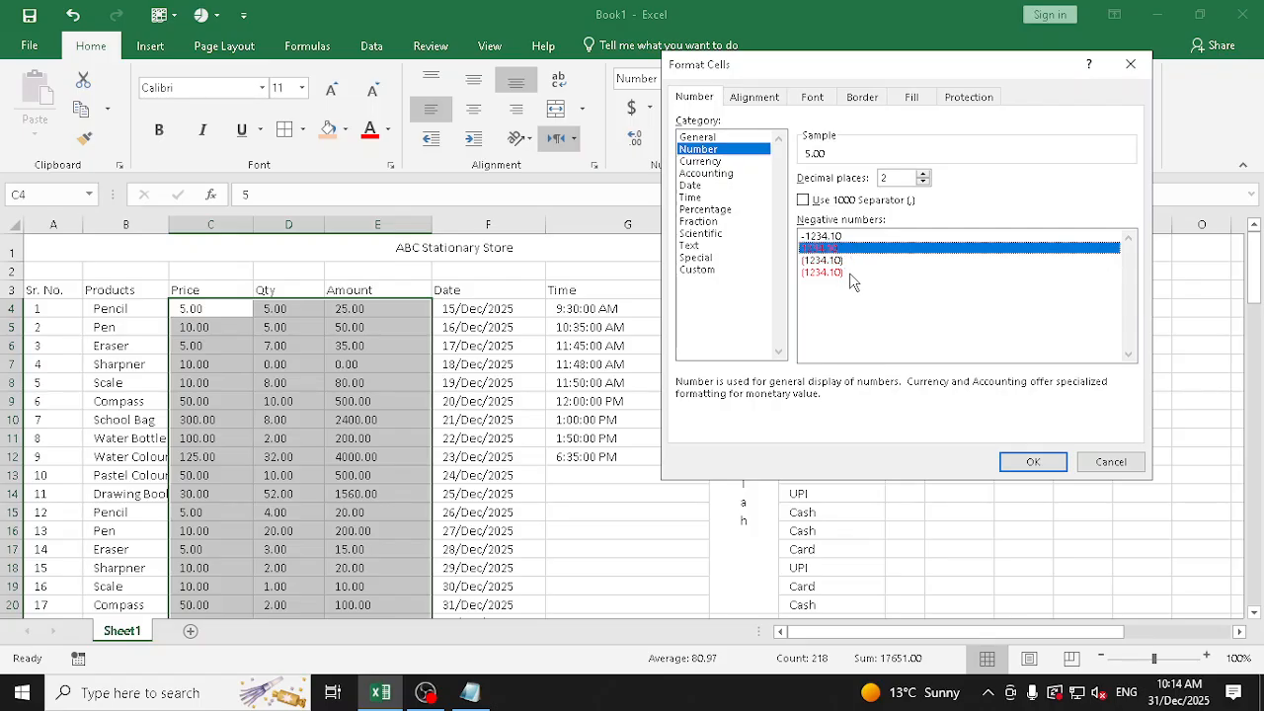
{"action": "left_click", "coordinate": [848, 238]}
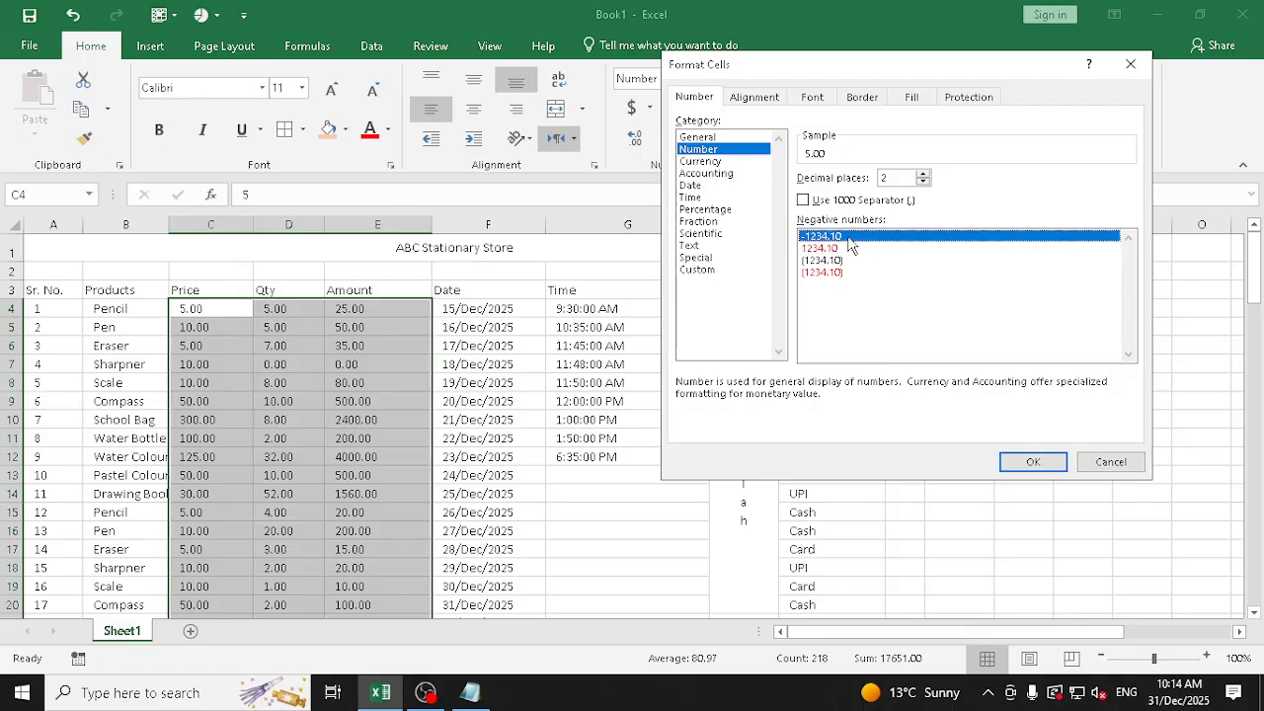
{"action": "left_click", "coordinate": [1090, 466]}
Enter the sample values 250, -452 and 630 in cells L5 to L7
{"action": "left_click", "coordinate": [1011, 326]}
{"action": "type", "text": "25"}
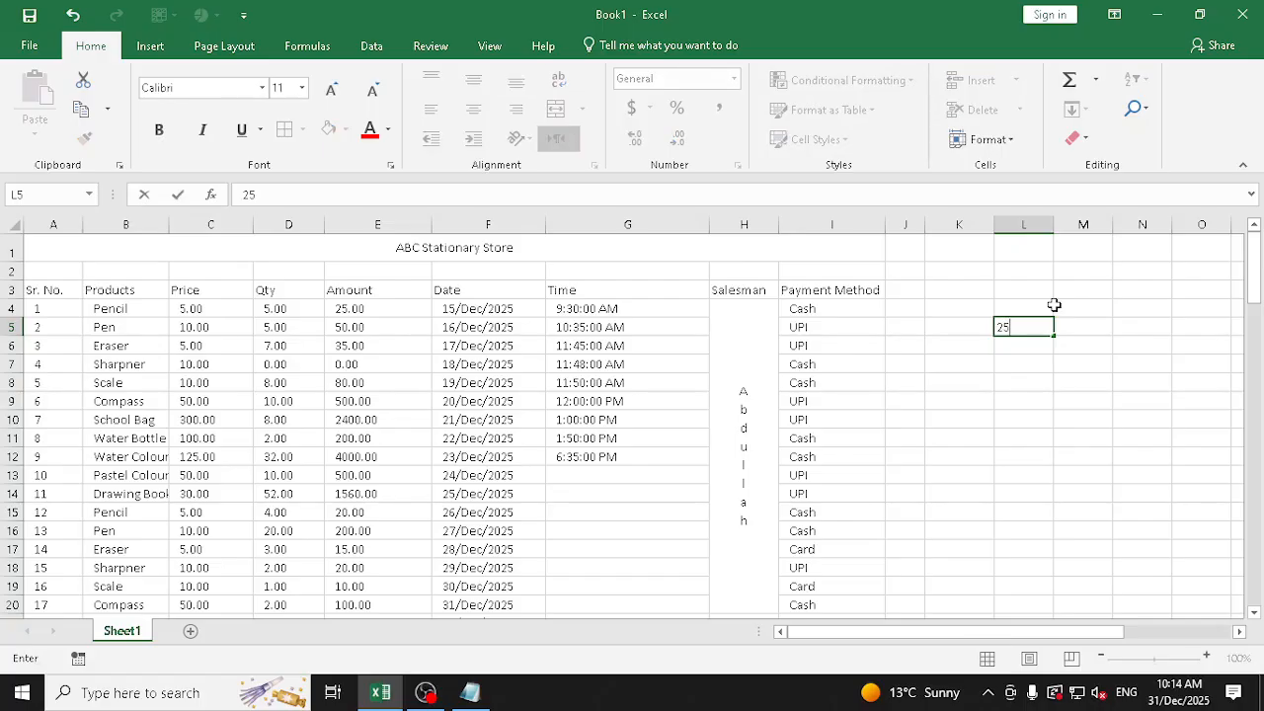
{"action": "type", "text": "0"}
{"action": "key", "text": "Return"}
{"action": "type", "text": "-4"}
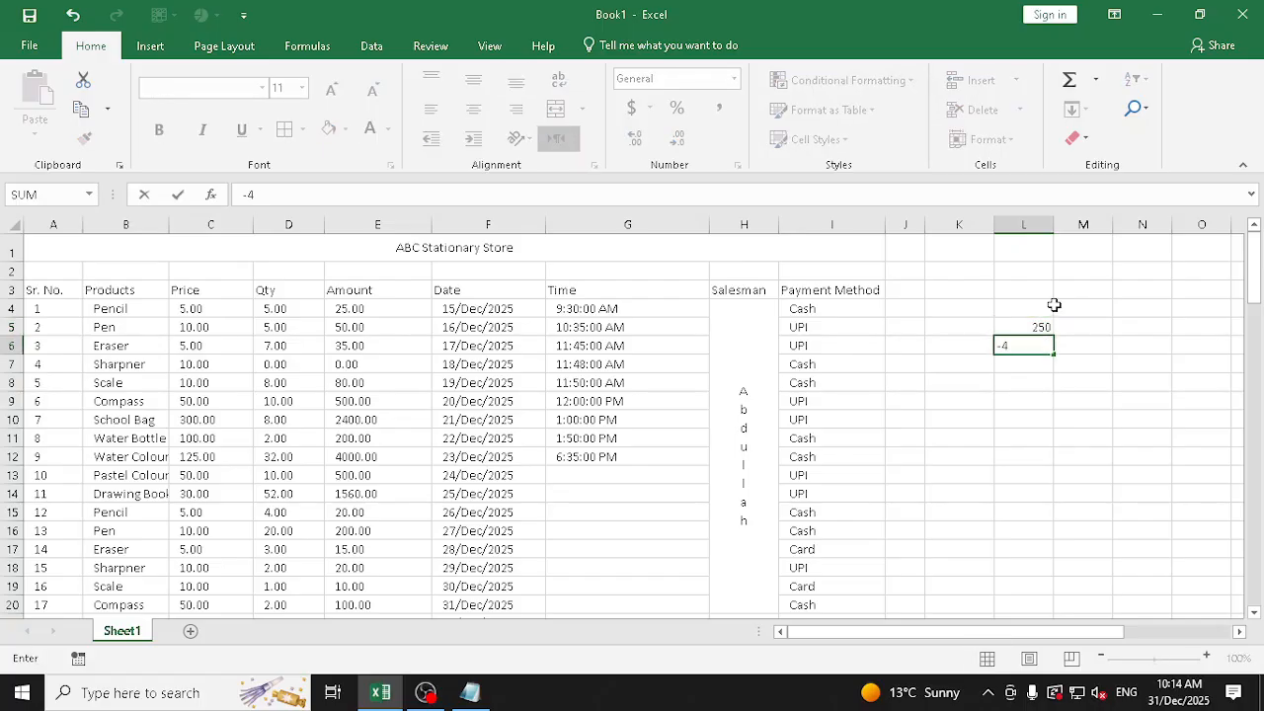
{"action": "type", "text": "52"}
{"action": "key", "text": "Return"}
{"action": "type", "text": "630"}
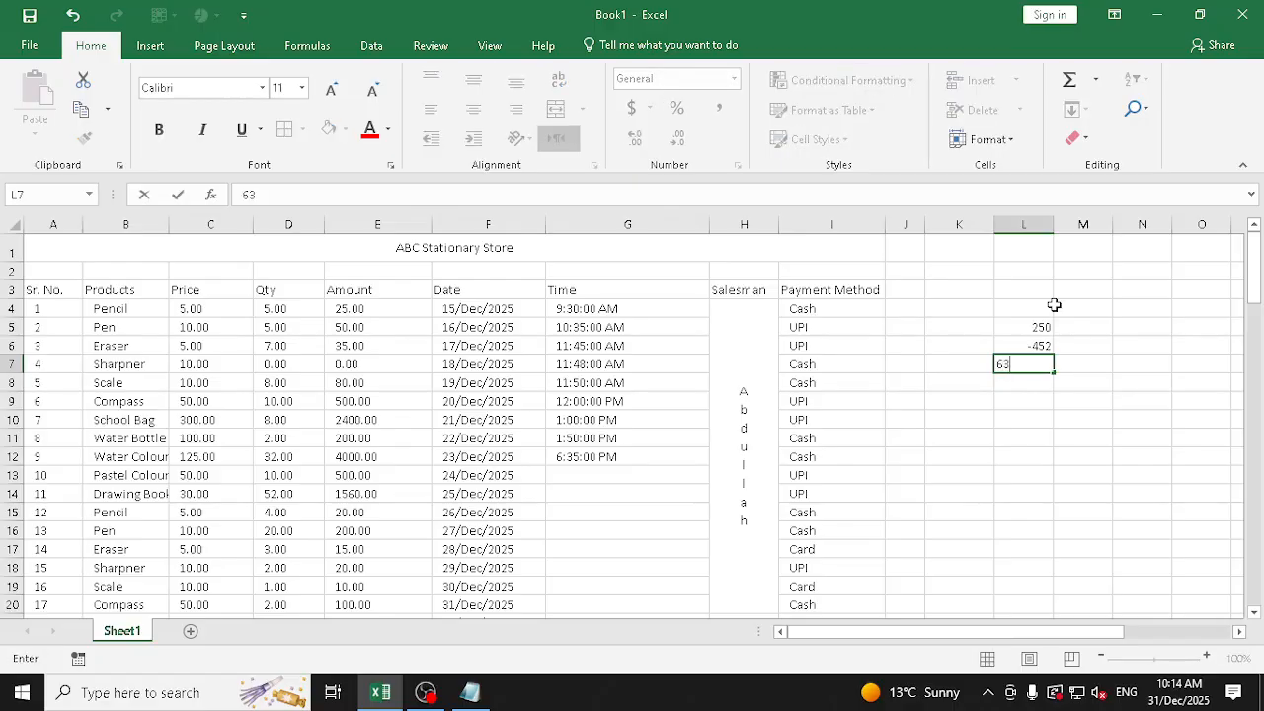
{"action": "key", "text": "Return"}
{"action": "key", "text": "Up"}
{"action": "key", "text": "Up"}
{"action": "key", "text": "Up"}
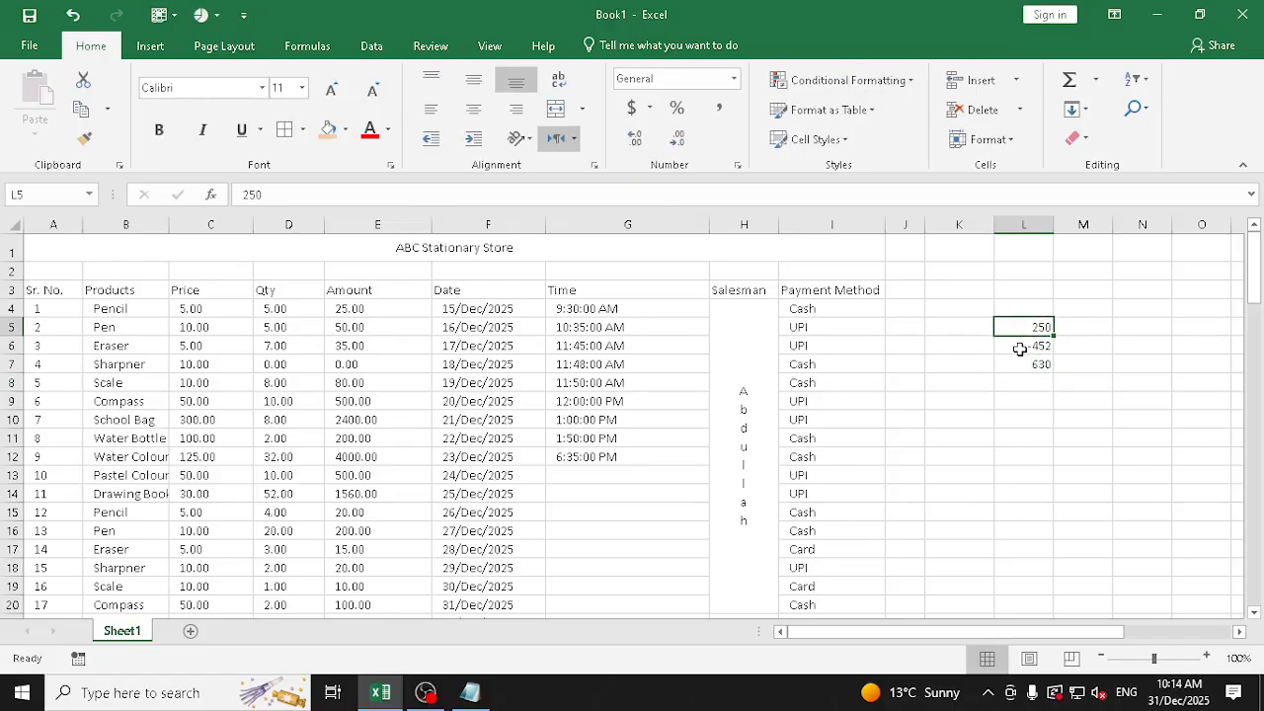
Apply the Number format to the sample values in L5:L7
{"action": "left_click_drag", "start_coordinate": [1038, 327], "coordinate": [1038, 364]}
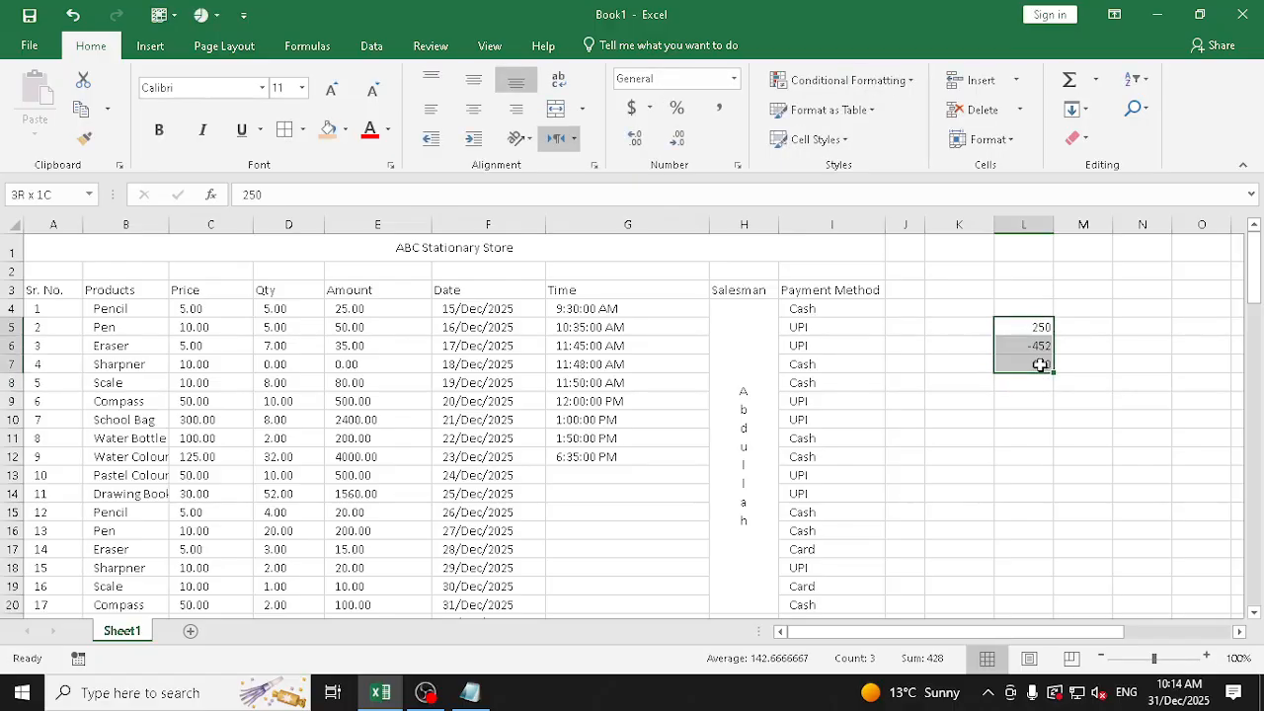
{"action": "left_click", "coordinate": [733, 79]}
{"action": "left_click", "coordinate": [725, 158]}
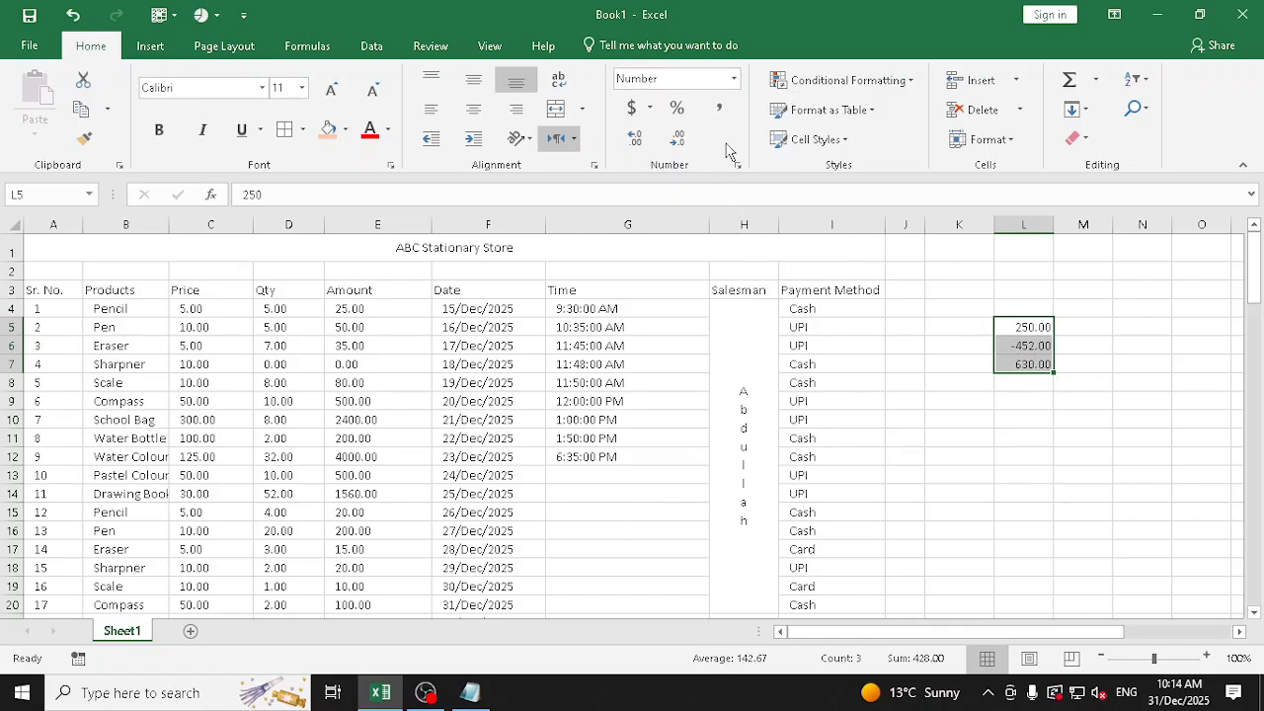
Set negative numbers in L5:L7 to display in red without a minus sign through Format Cells
{"action": "left_click", "coordinate": [733, 79]}
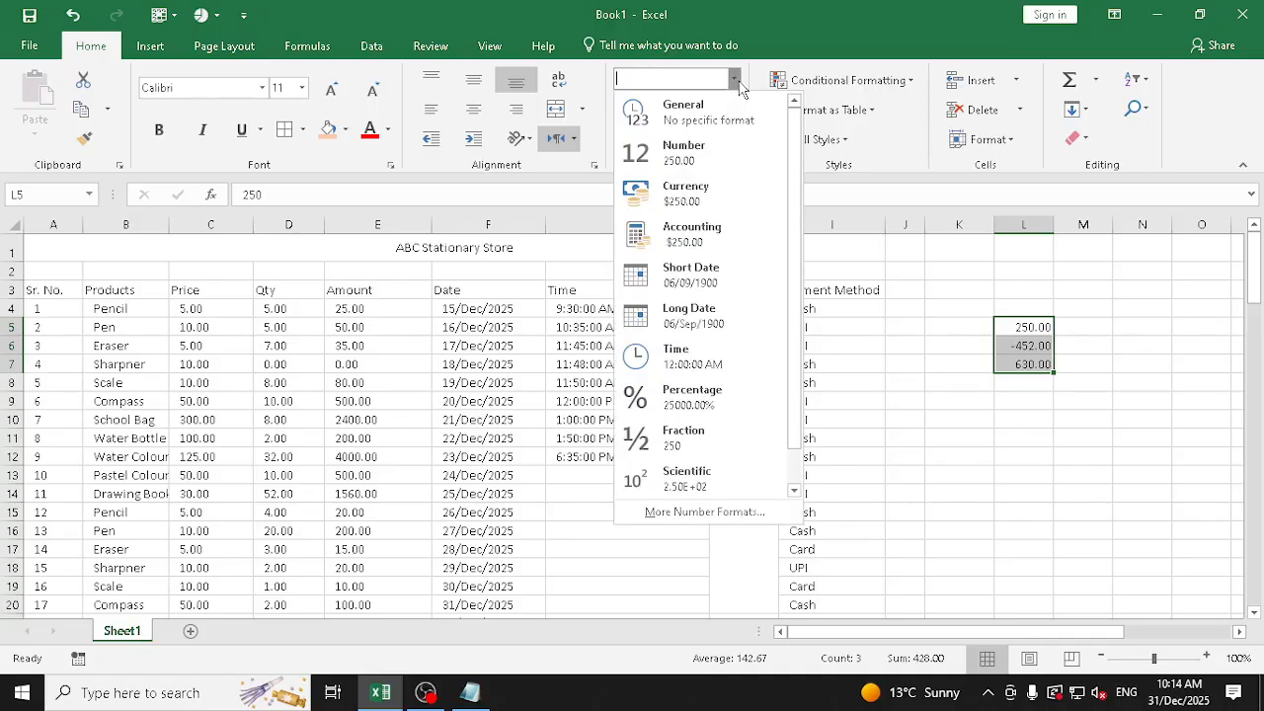
{"action": "left_click", "coordinate": [703, 507]}
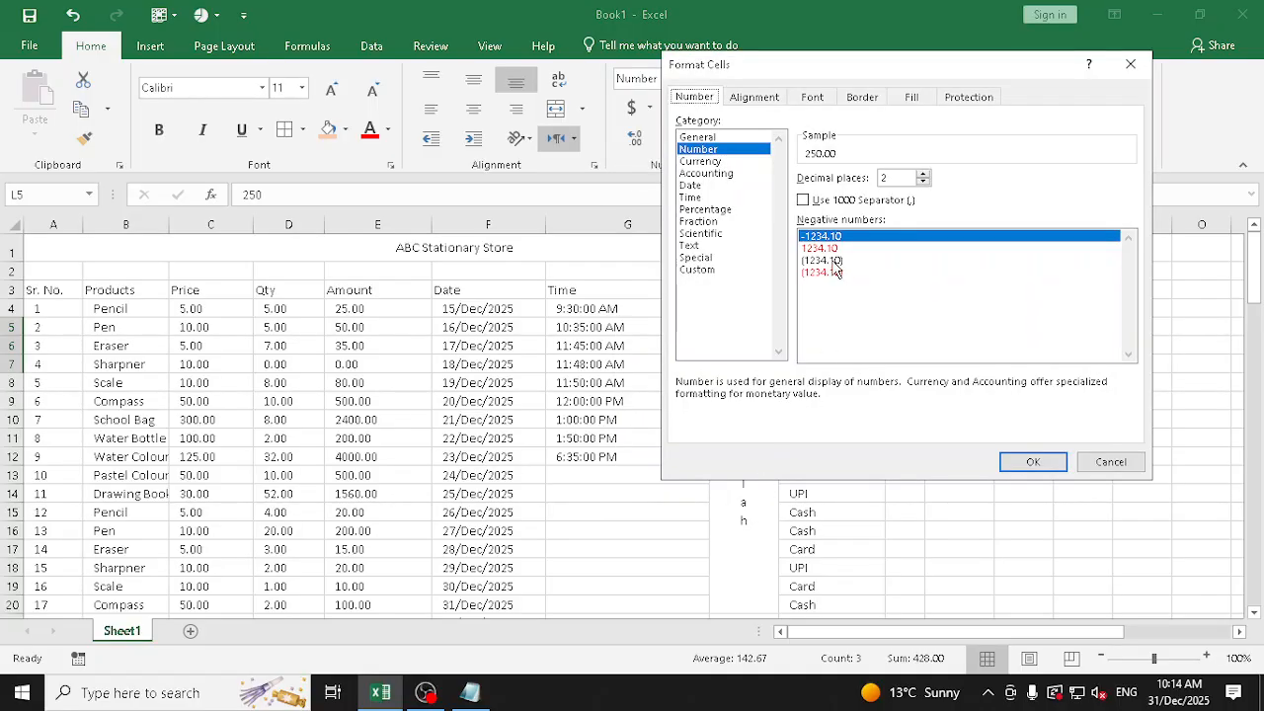
{"action": "left_click", "coordinate": [834, 248]}
{"action": "left_click_drag", "start_coordinate": [950, 61], "coordinate": [583, 79]}
{"action": "left_click", "coordinate": [664, 480]}
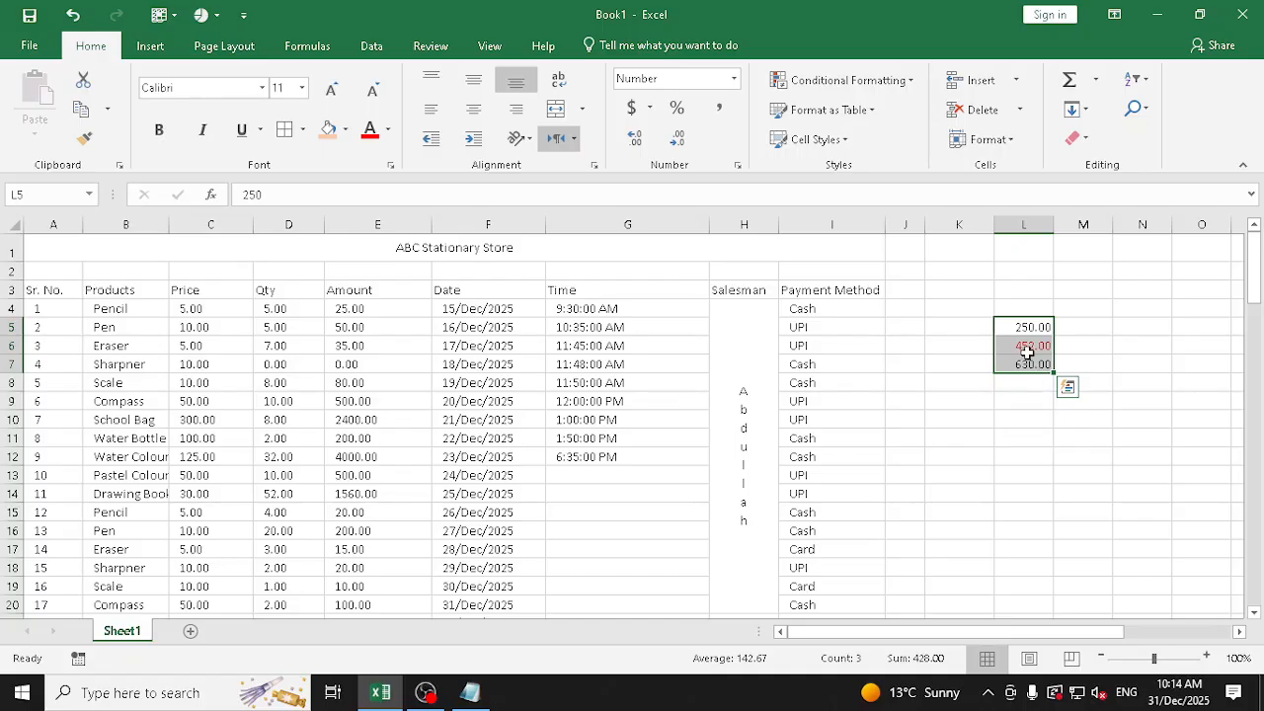
Set negative numbers in L5:L7 to display in black parentheses through Format Cells
{"action": "left_click", "coordinate": [734, 78]}
{"action": "left_click", "coordinate": [728, 511]}
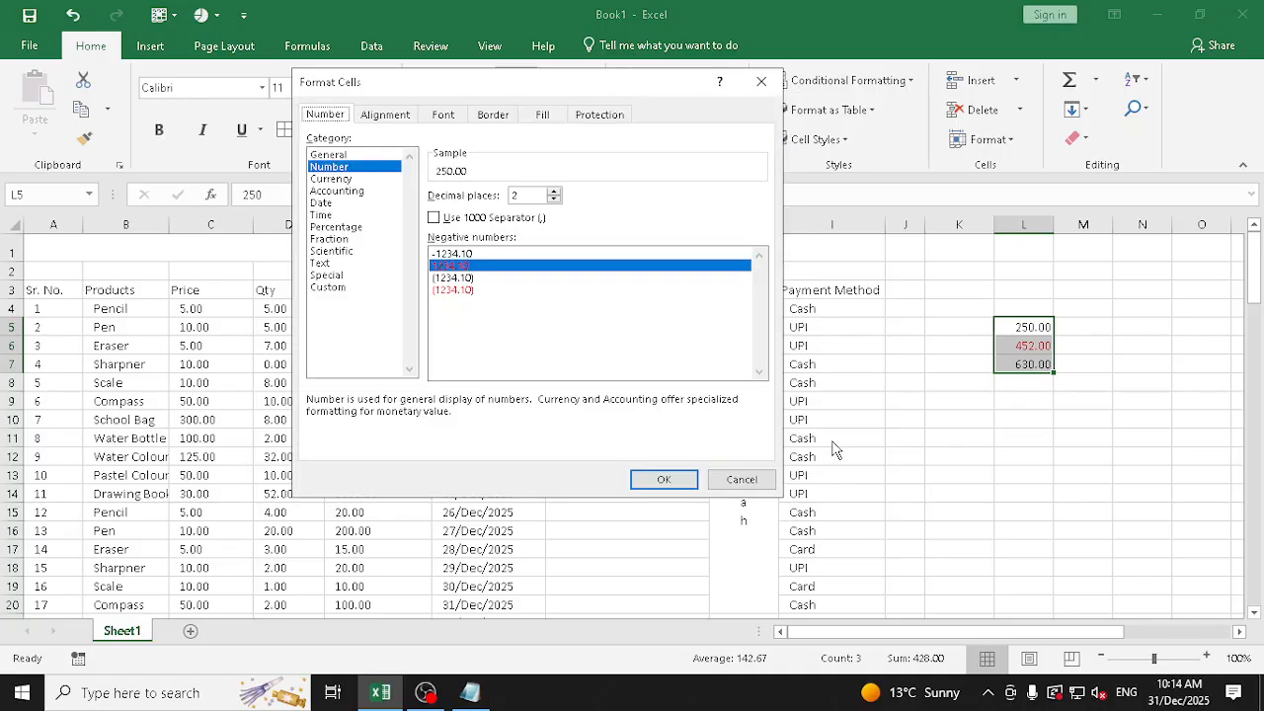
{"action": "left_click", "coordinate": [459, 278]}
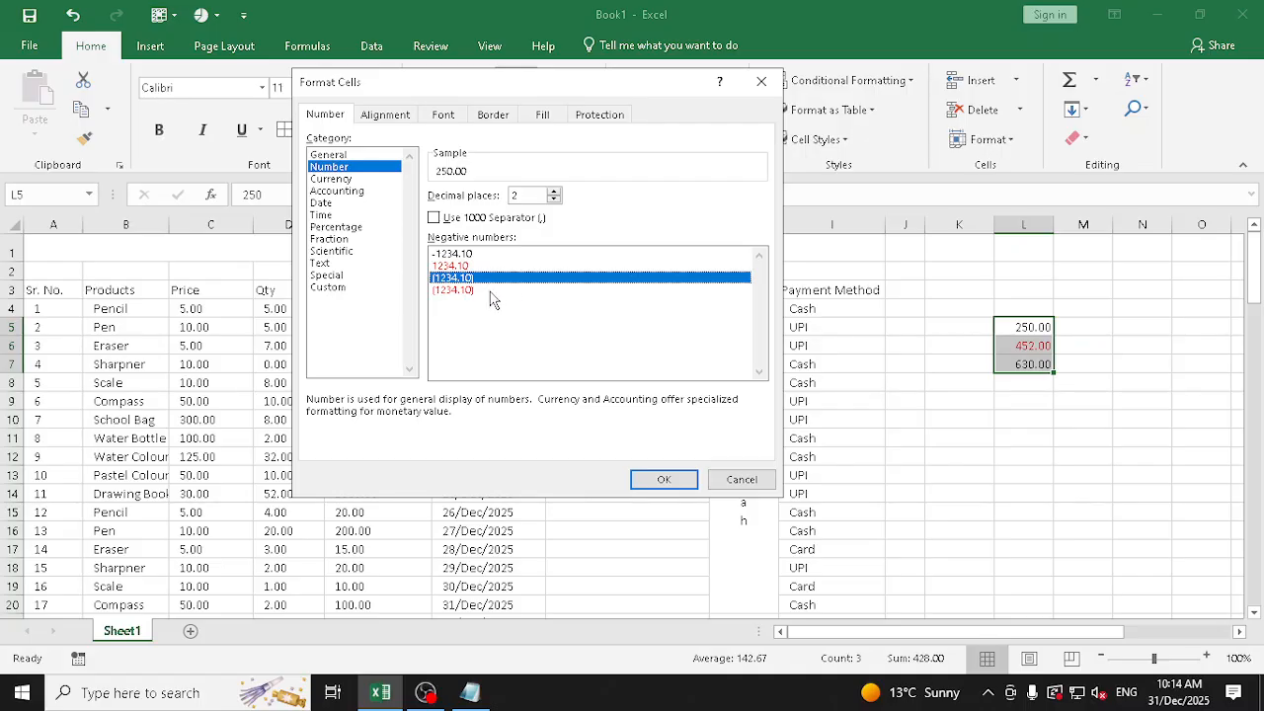
{"action": "left_click", "coordinate": [674, 481]}
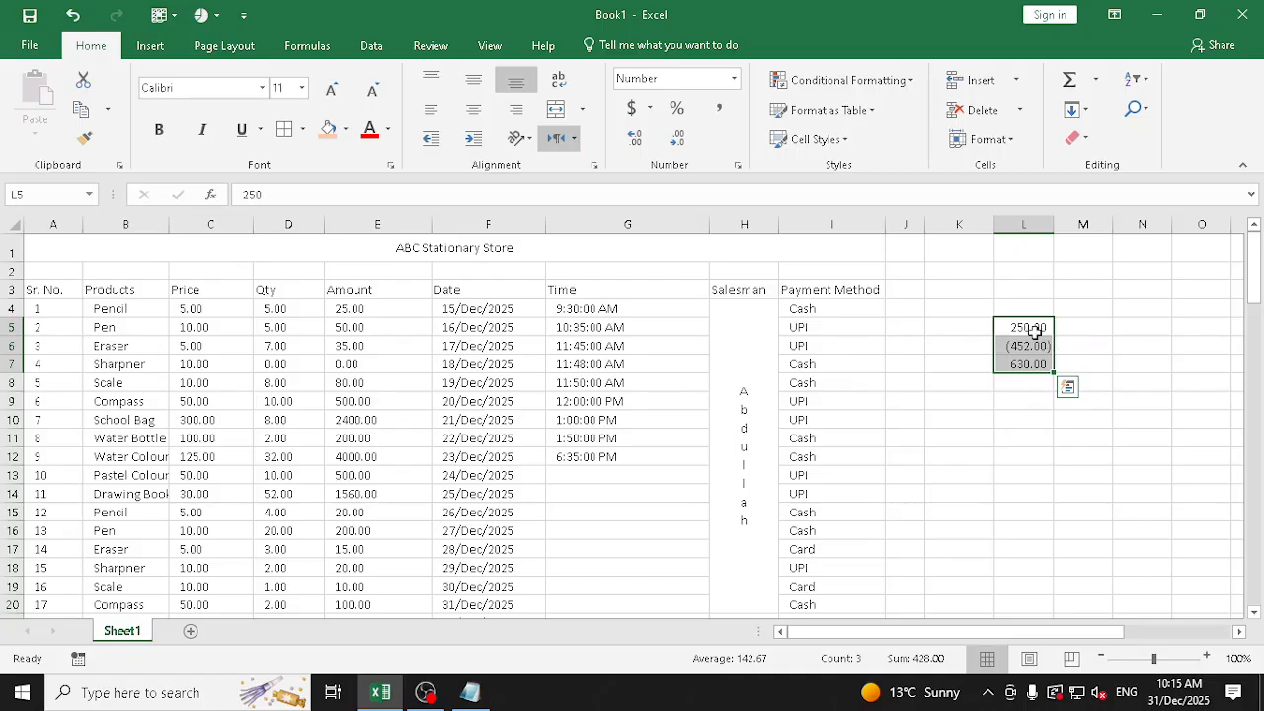
Set negative numbers in L5:L7 to display in red parentheses through Format Cells
{"action": "left_click", "coordinate": [734, 78]}
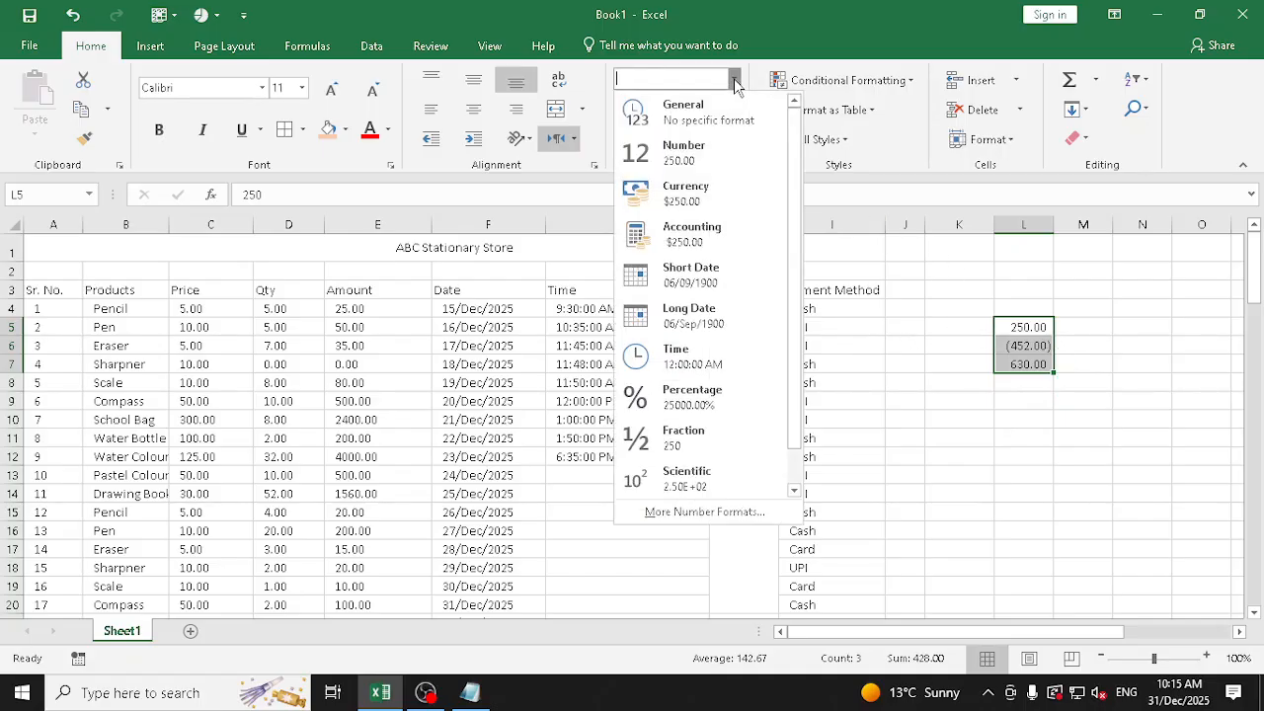
{"action": "left_click", "coordinate": [696, 511]}
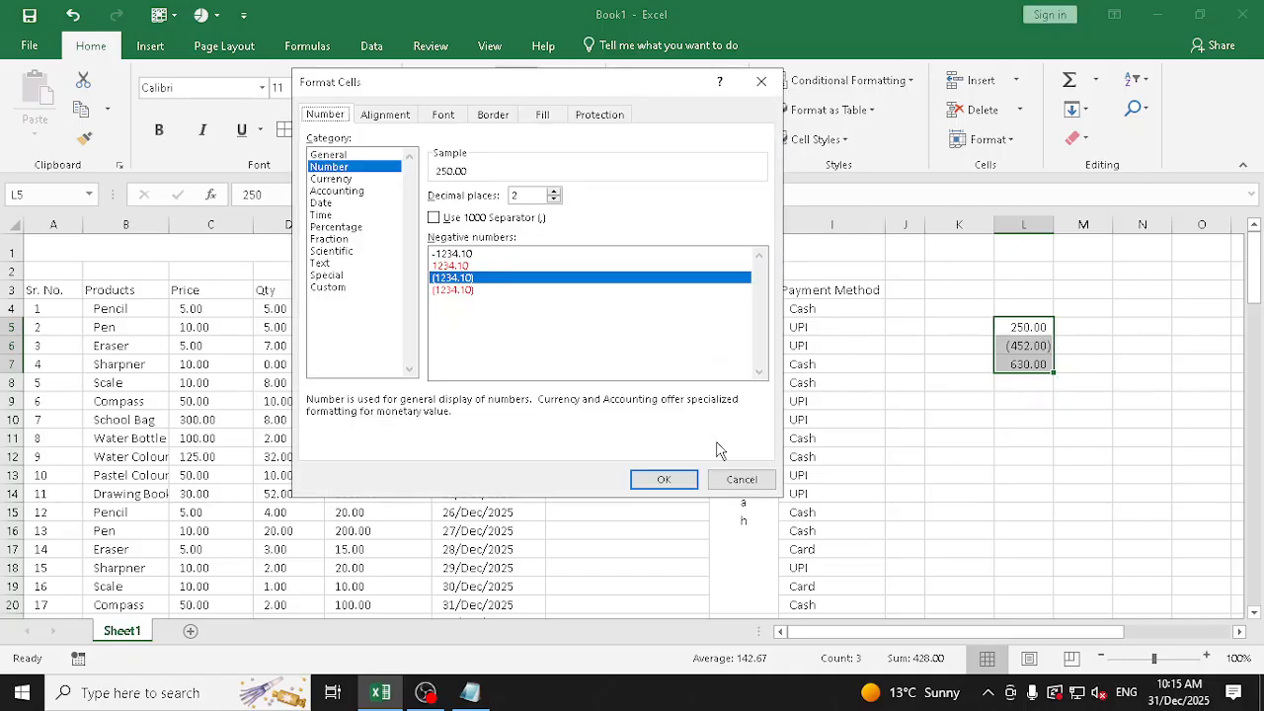
{"action": "left_click", "coordinate": [467, 291]}
{"action": "left_click", "coordinate": [658, 480]}
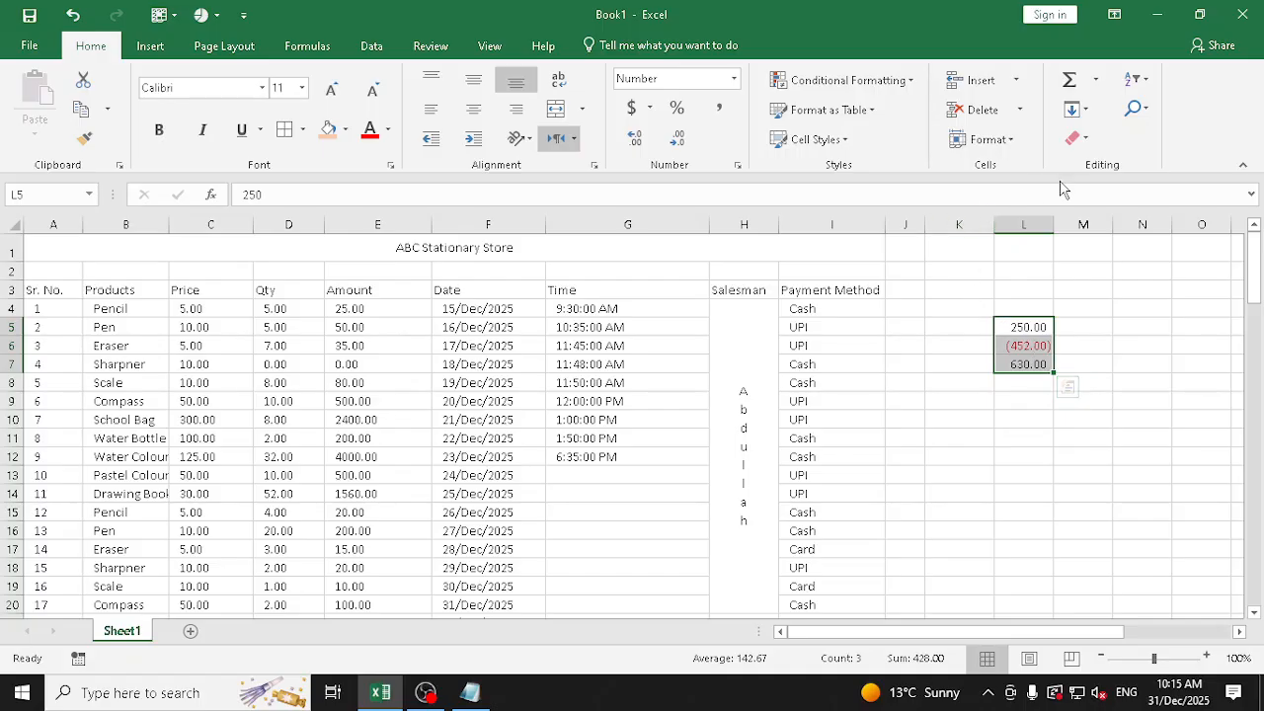
{"action": "left_click", "coordinate": [1083, 145]}
{"action": "left_click", "coordinate": [1091, 161]}
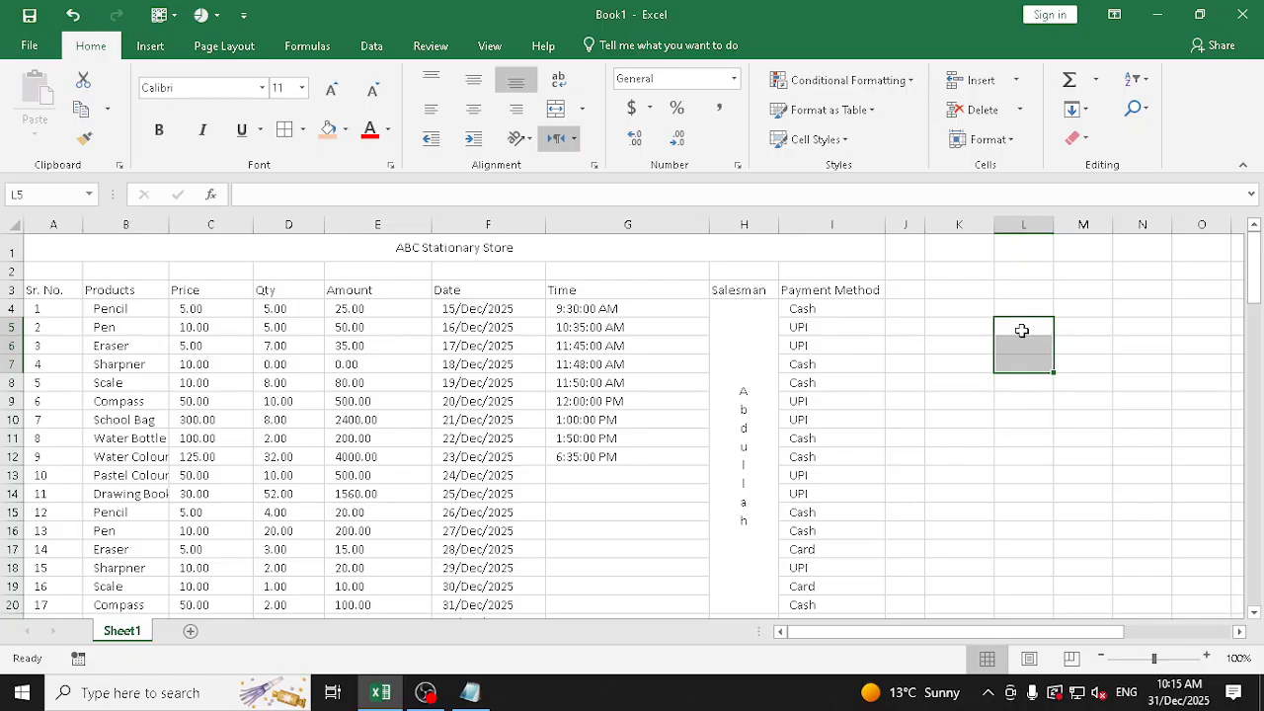
{"action": "key", "text": "ctrl+z"}
{"action": "left_click", "coordinate": [1024, 420]}
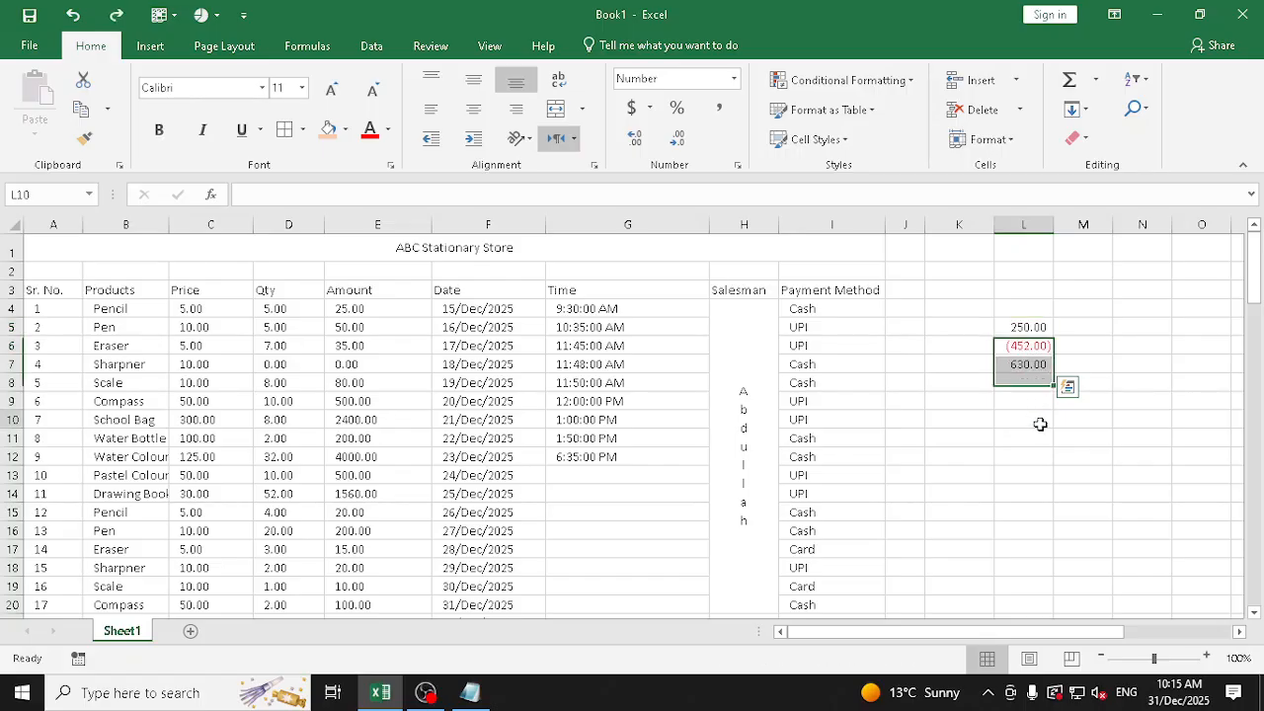
Clear only the formats of the sample values in L5:L7, keeping their contents
{"action": "left_click_drag", "start_coordinate": [1035, 327], "coordinate": [1036, 367]}
{"action": "left_click", "coordinate": [1076, 139]}
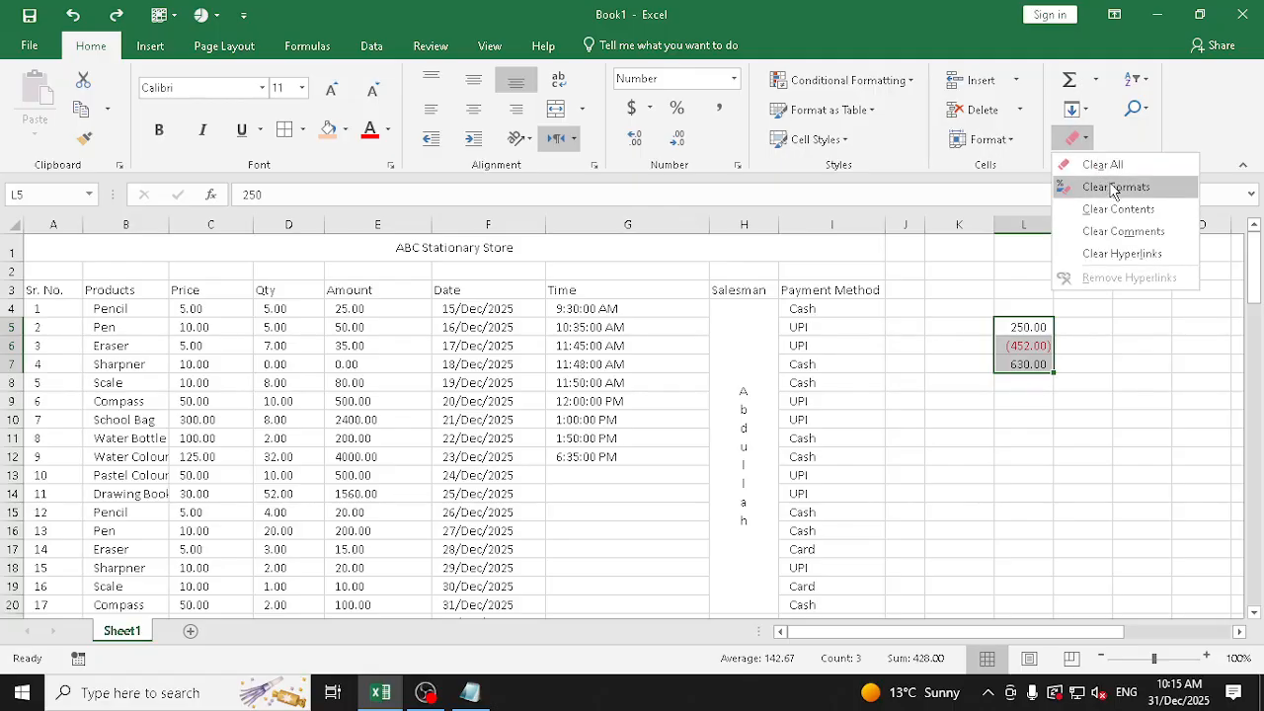
{"action": "left_click", "coordinate": [1113, 188]}
Apply the Number format to the sample values in L5:L7, and clear both contents and formats from those cells
{"action": "left_click", "coordinate": [735, 79]}
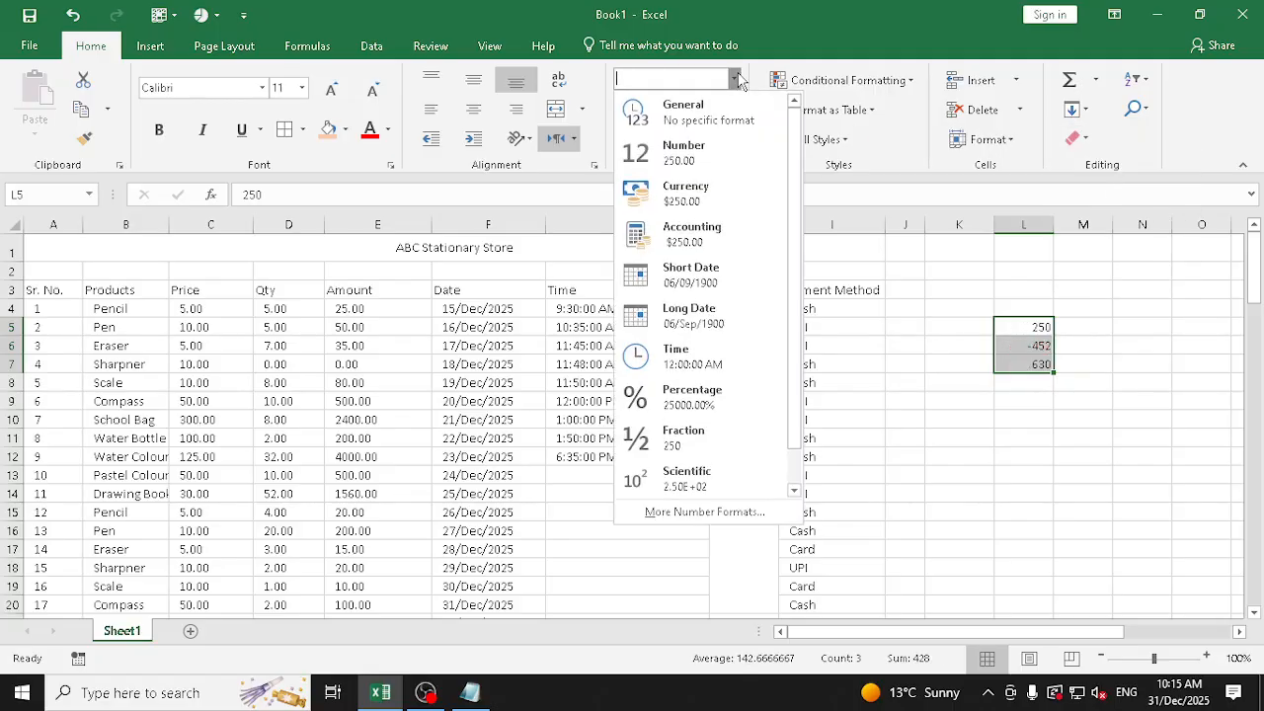
{"action": "left_click", "coordinate": [742, 158]}
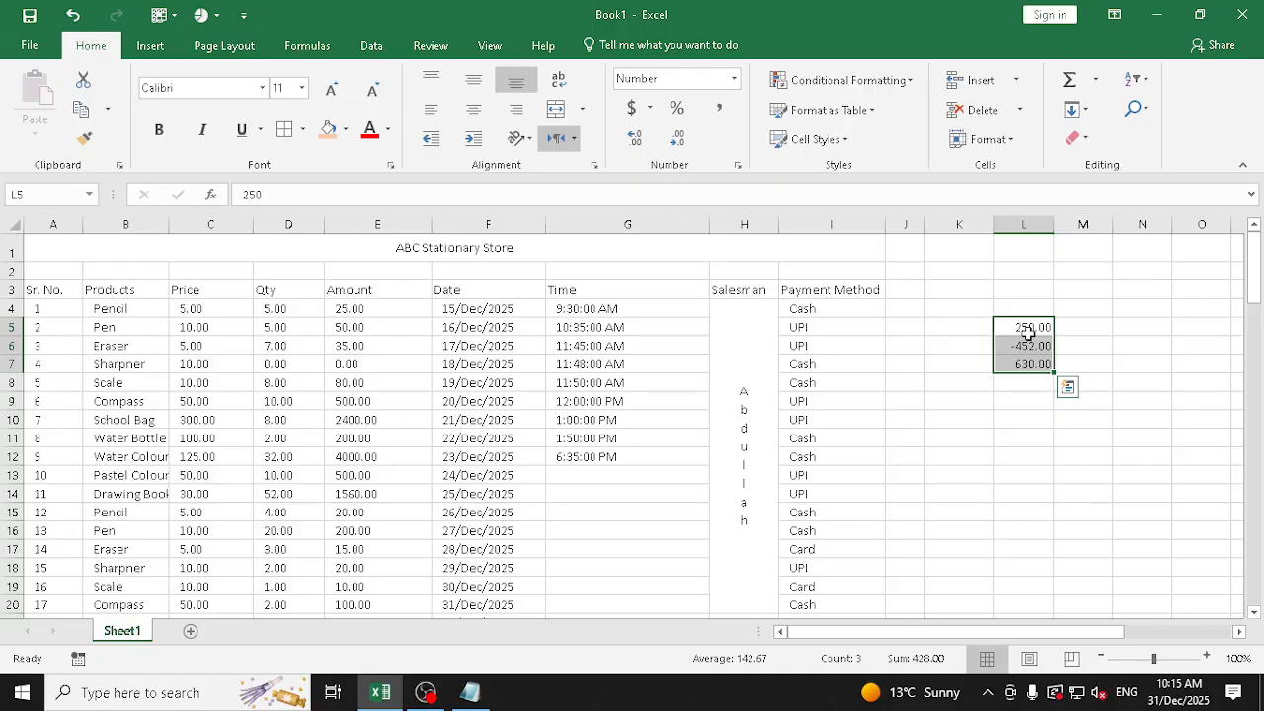
{"action": "left_click", "coordinate": [1075, 138]}
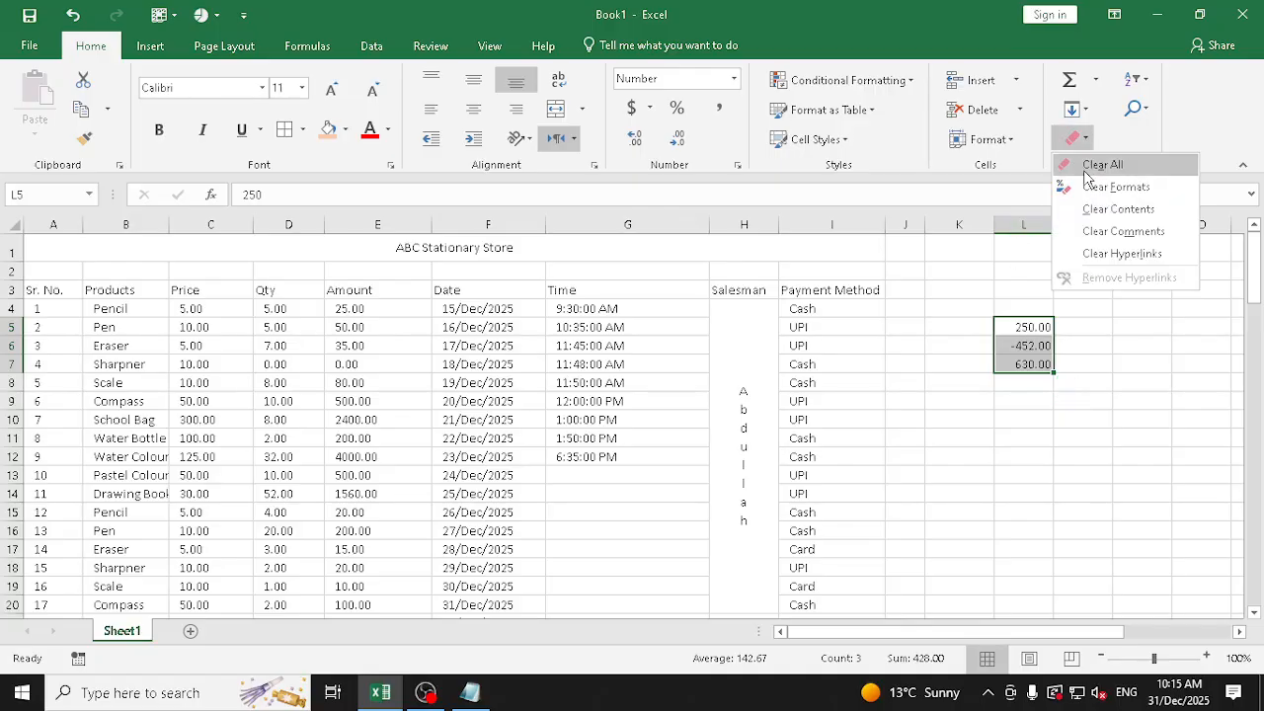
{"action": "left_click", "coordinate": [1088, 170]}
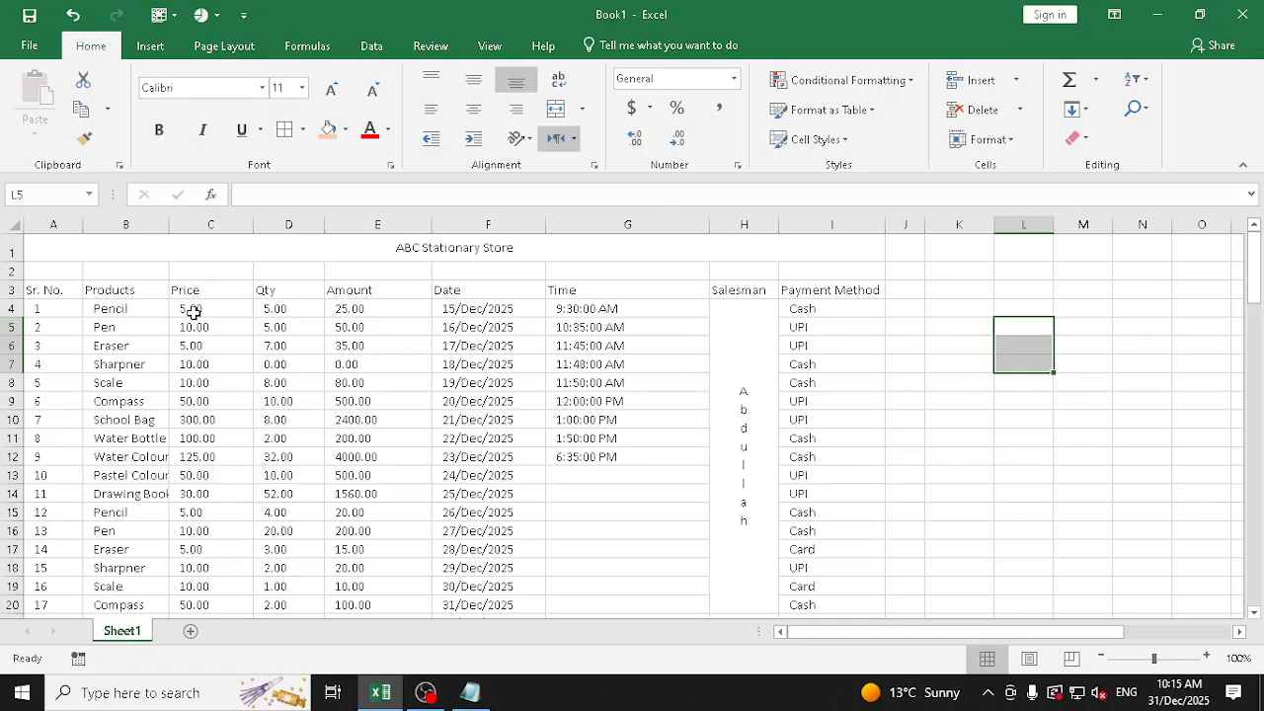
Apply the Currency format to all Price, Qty and Amount values in C4:E103
{"action": "left_click_drag", "start_coordinate": [193, 308], "coordinate": [406, 580]}
{"action": "left_click", "coordinate": [731, 81]}
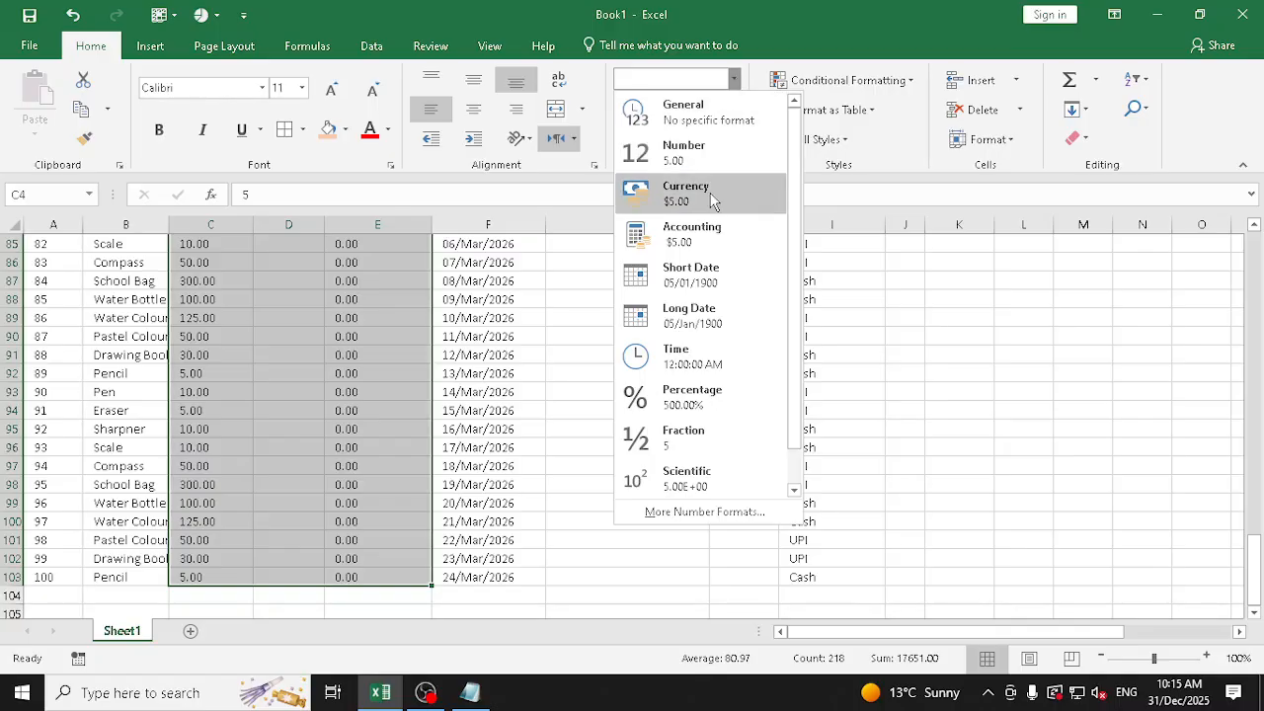
{"action": "left_click", "coordinate": [709, 193]}
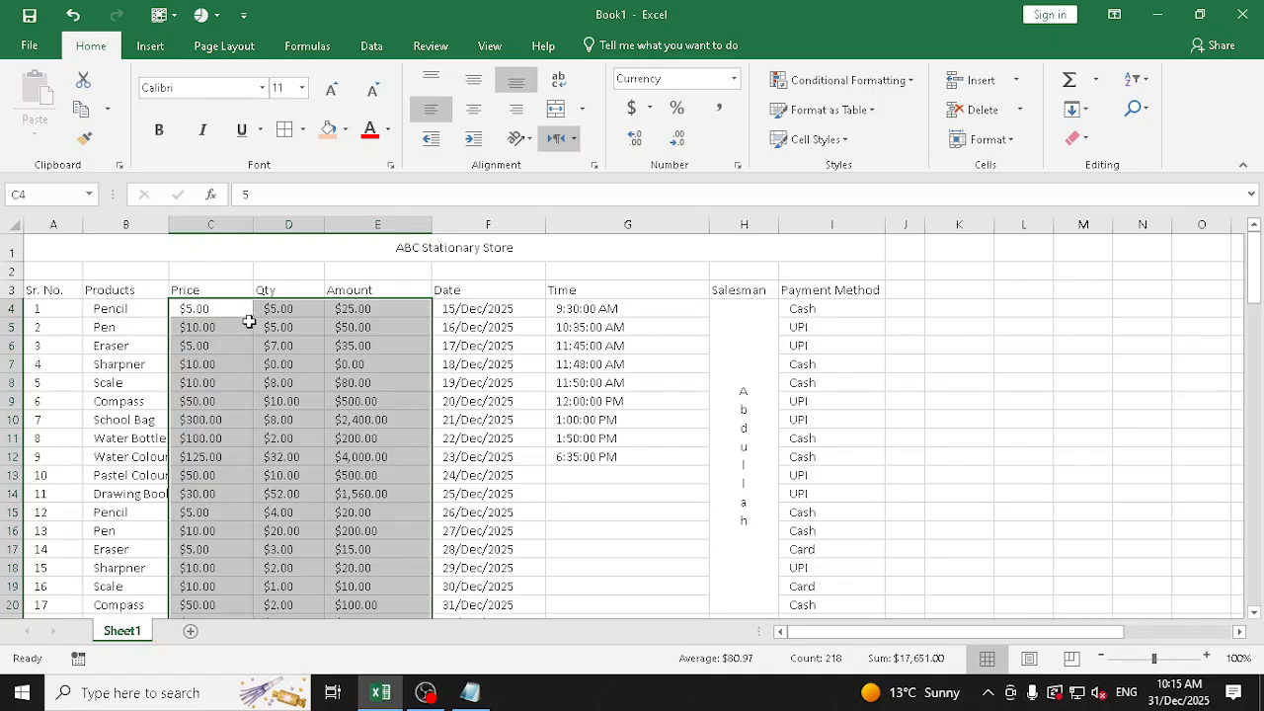
Change the currency symbol of the Price, Qty and Amount values to ₹ English (India) through Format Cells
{"action": "left_click", "coordinate": [732, 79]}
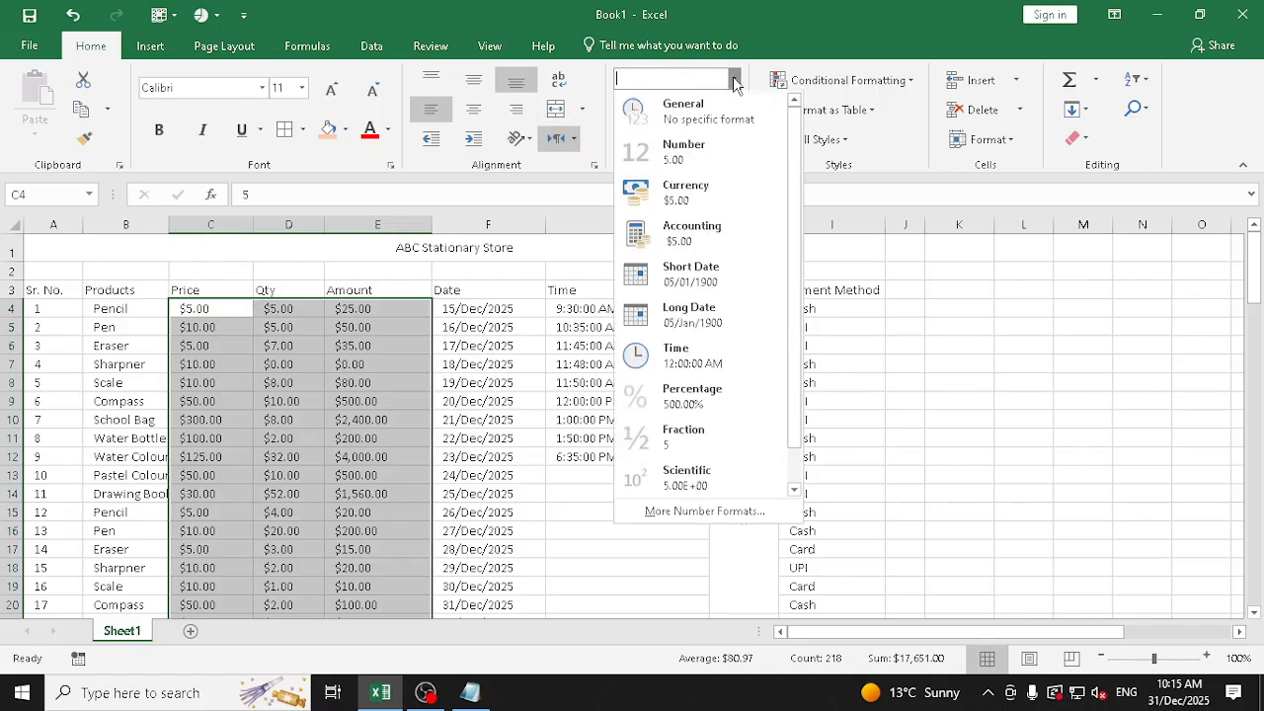
{"action": "left_click", "coordinate": [691, 510]}
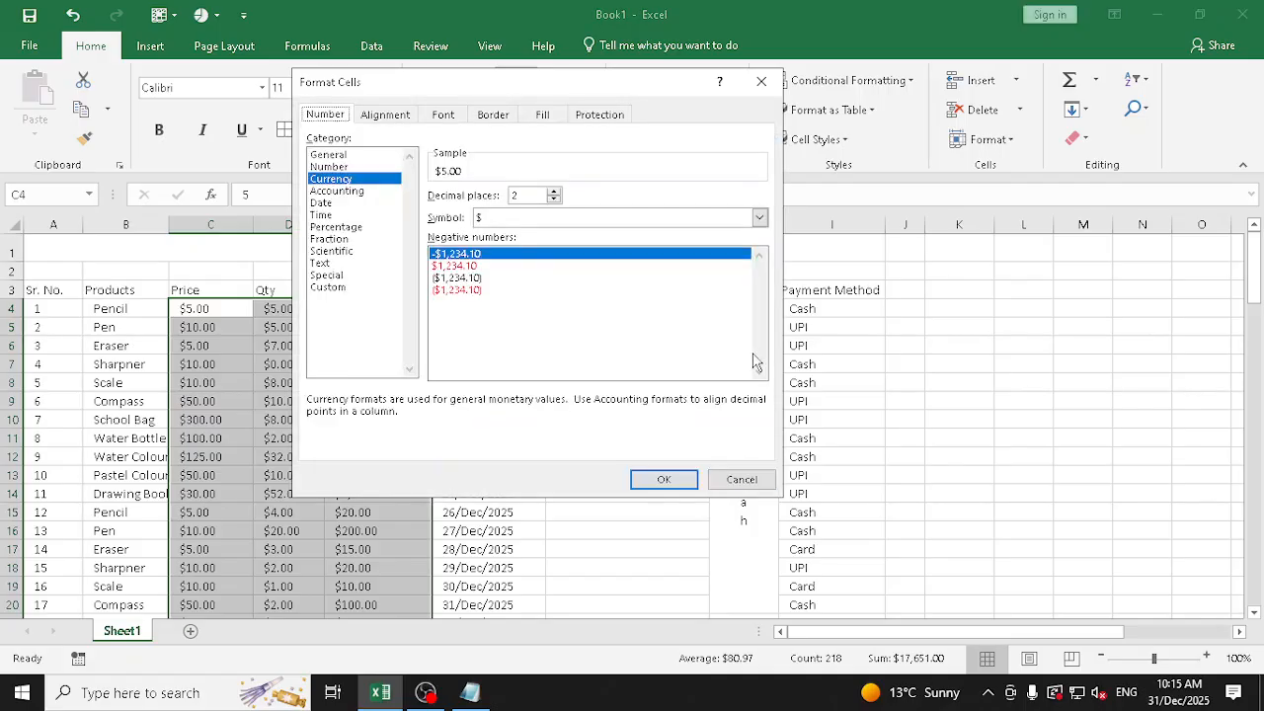
{"action": "left_click", "coordinate": [525, 219]}
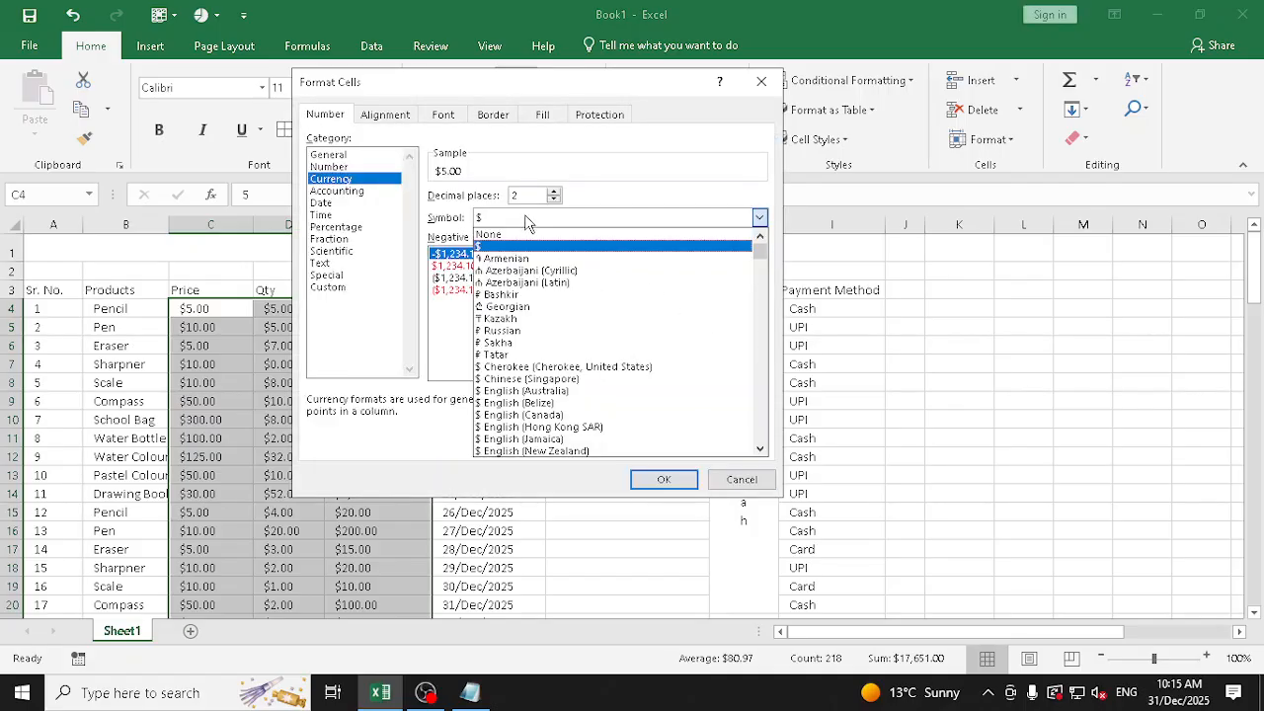
{"action": "scroll", "coordinate": [592, 355], "scroll_direction": "down", "scroll_amount": 3}
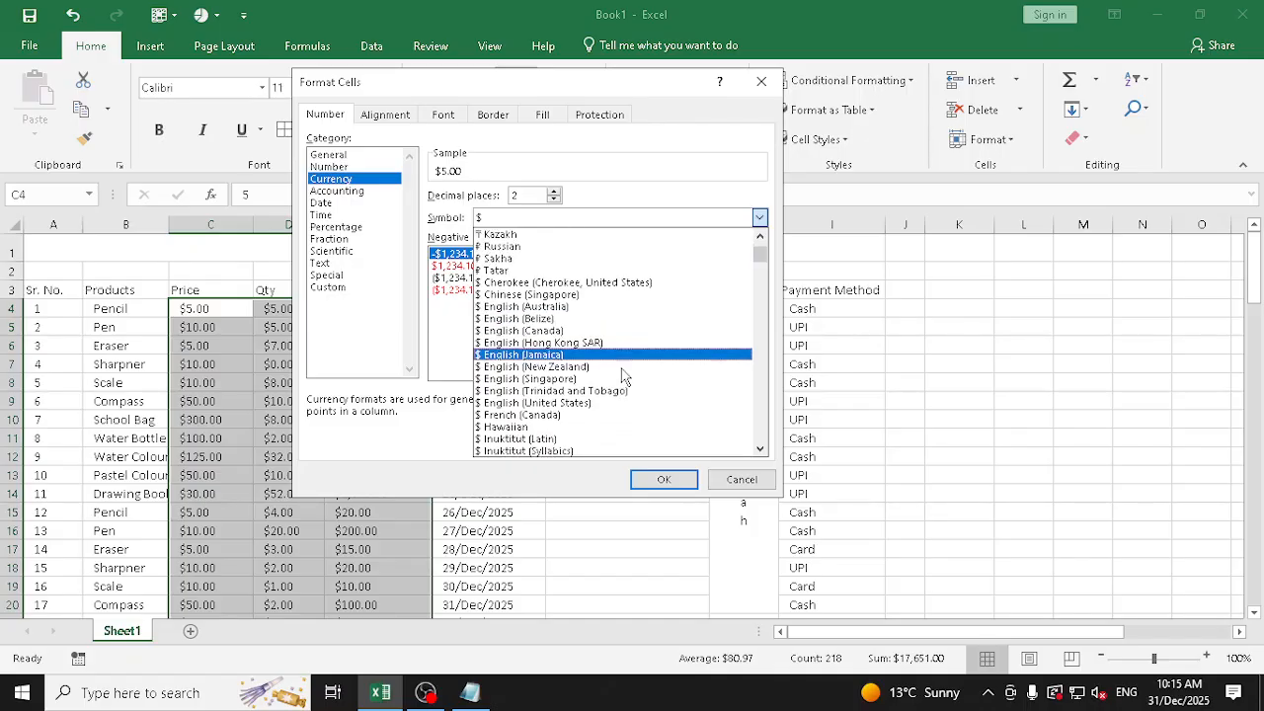
{"action": "scroll", "coordinate": [624, 375], "scroll_direction": "down", "scroll_amount": 6}
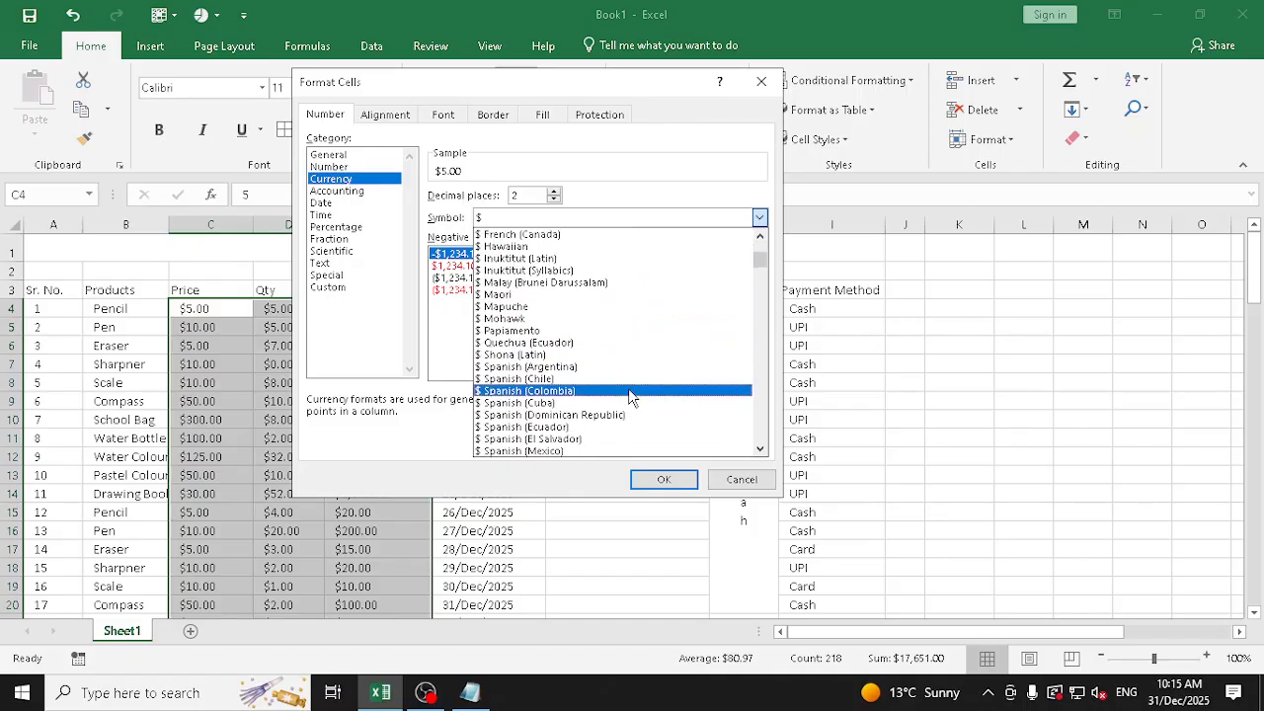
{"action": "scroll", "coordinate": [631, 395], "scroll_direction": "down", "scroll_amount": 5}
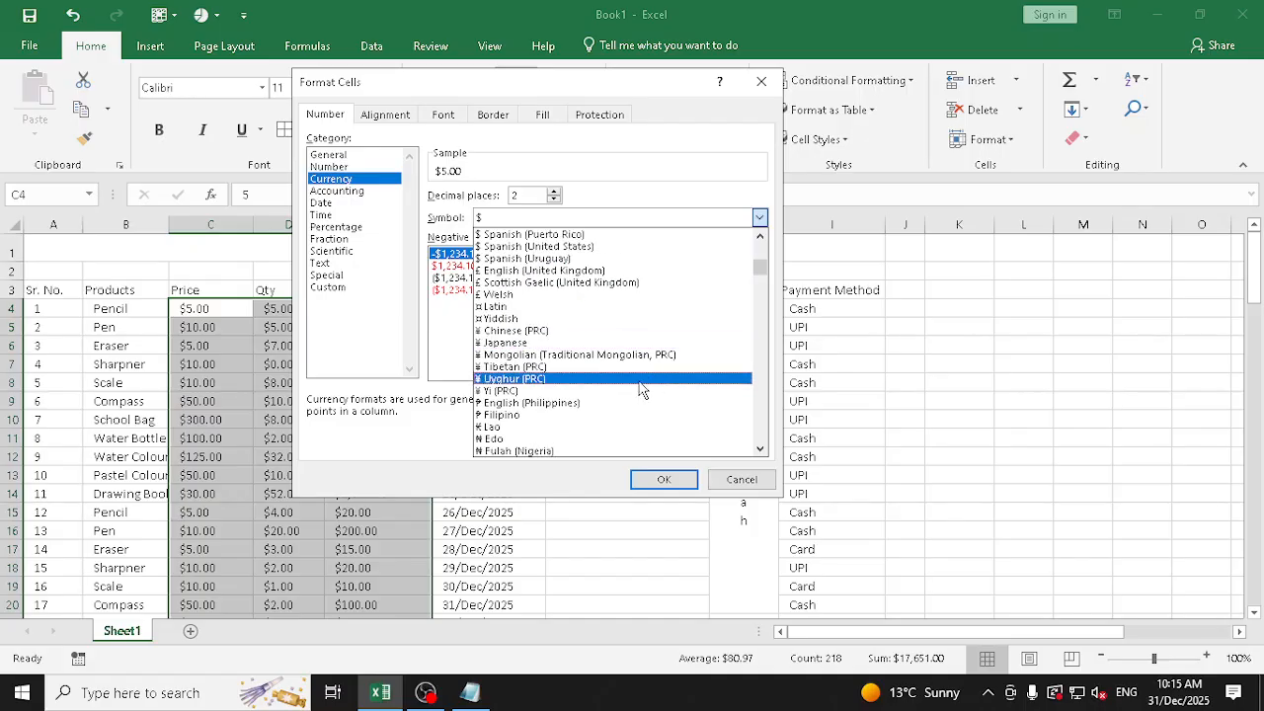
{"action": "left_click_drag", "start_coordinate": [757, 269], "coordinate": [761, 301]}
{"action": "scroll", "coordinate": [543, 274], "scroll_direction": "up", "scroll_amount": 1}
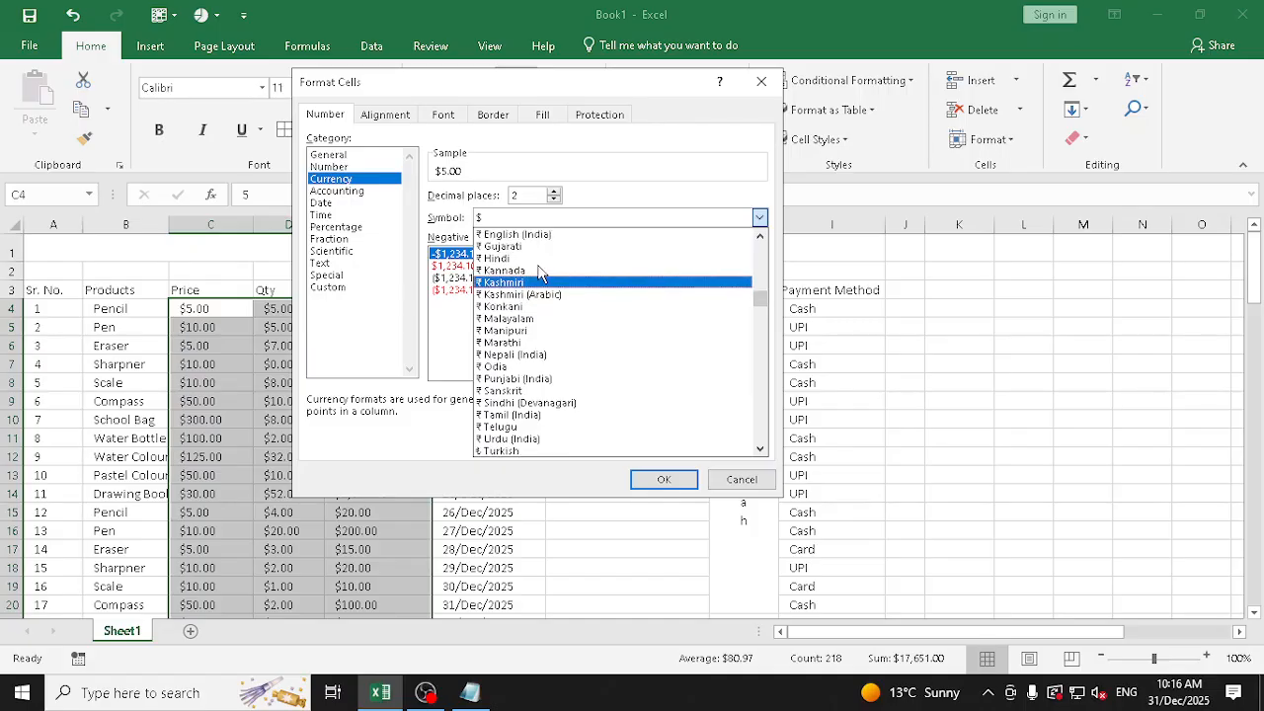
{"action": "scroll", "coordinate": [536, 264], "scroll_direction": "up", "scroll_amount": 1}
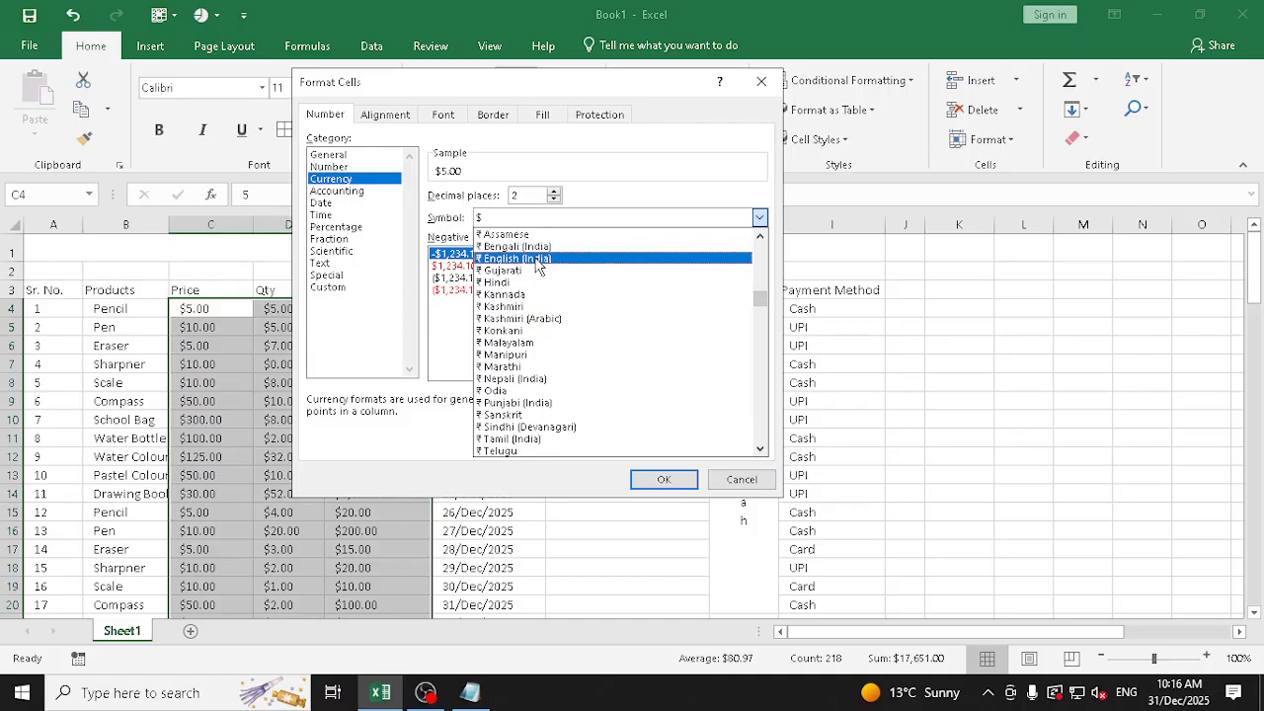
{"action": "left_click", "coordinate": [538, 259]}
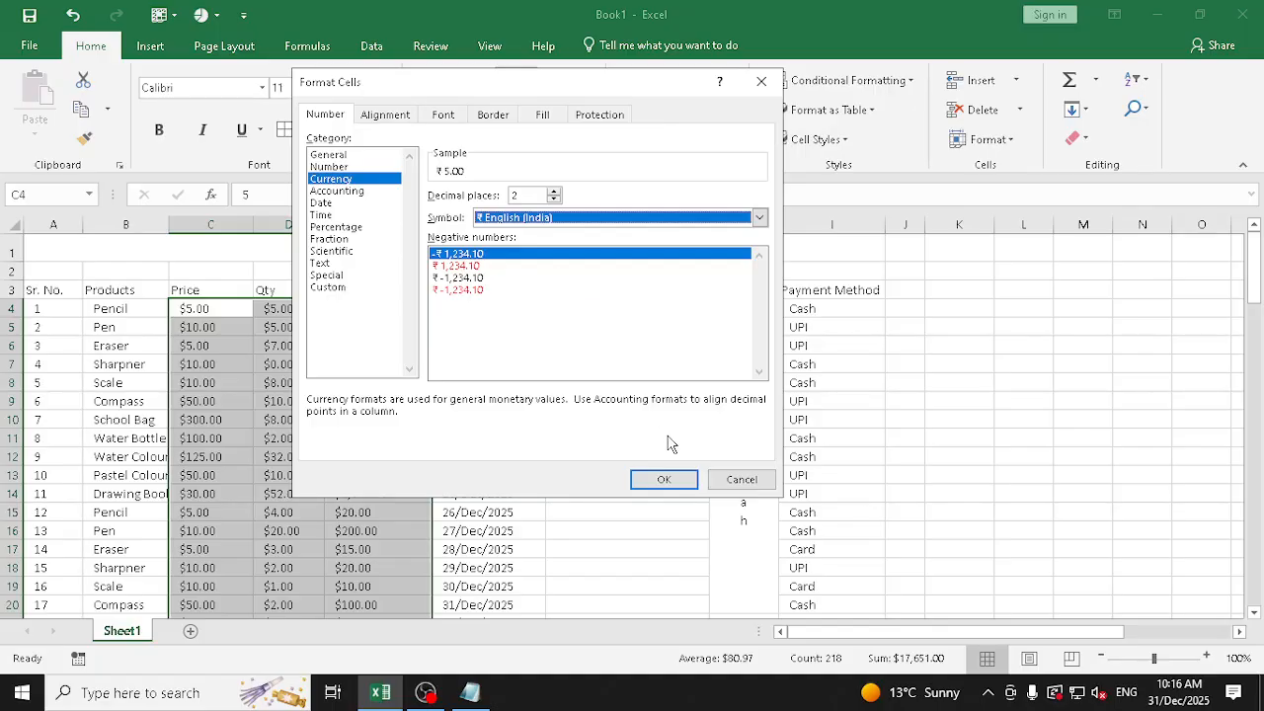
{"action": "left_click", "coordinate": [664, 479]}
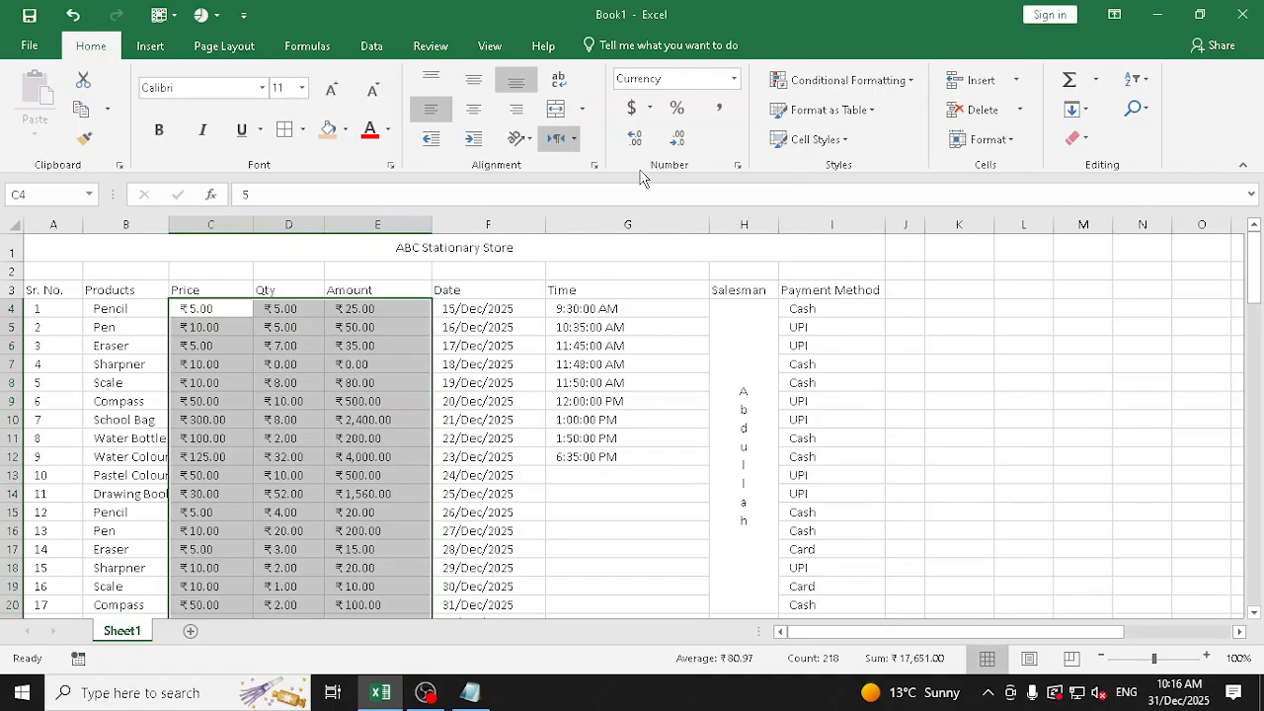
Try the $ English (United States) accounting format on the Price, Qty and Amount values and undo it
{"action": "left_click", "coordinate": [650, 107]}
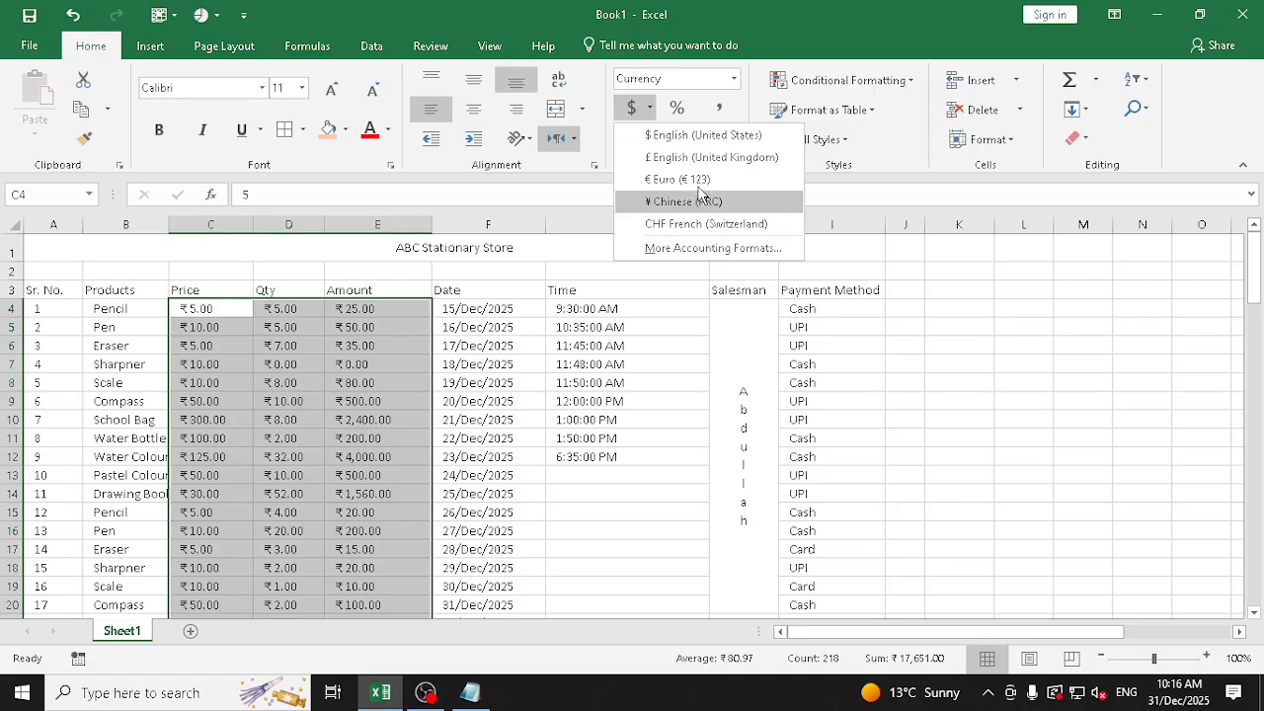
{"action": "left_click", "coordinate": [706, 138]}
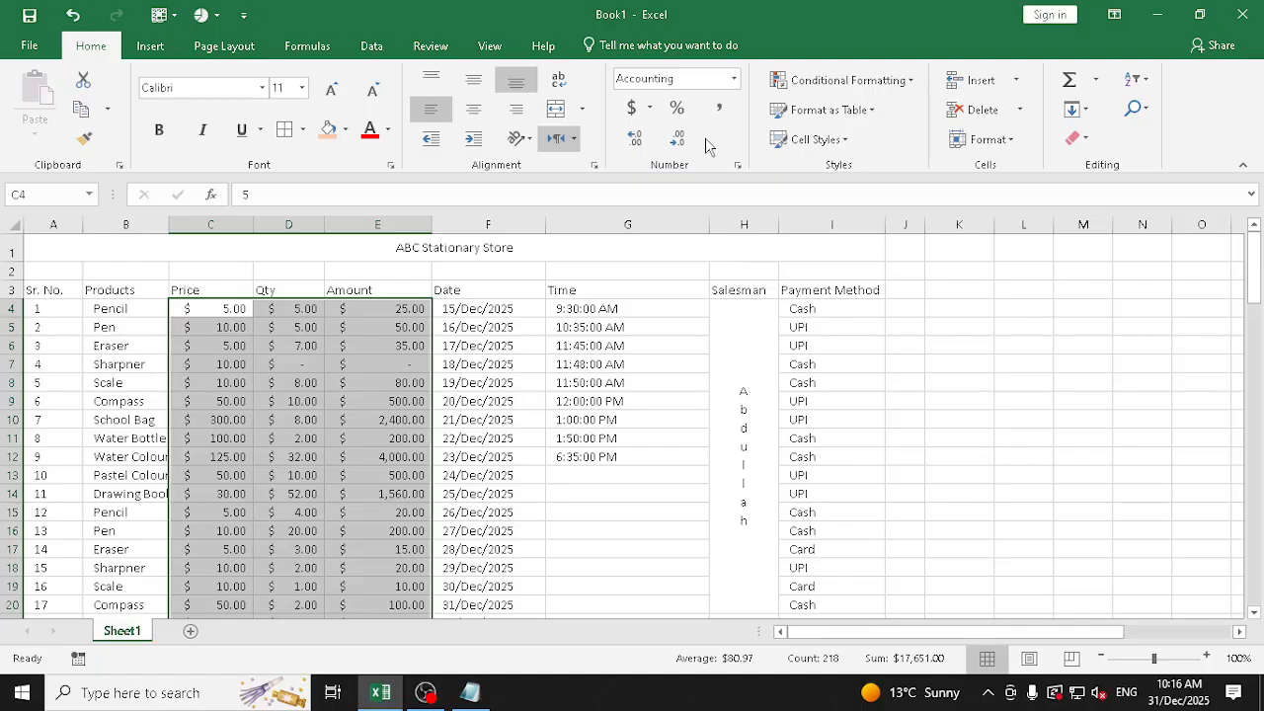
{"action": "key", "text": "ctrl+z"}
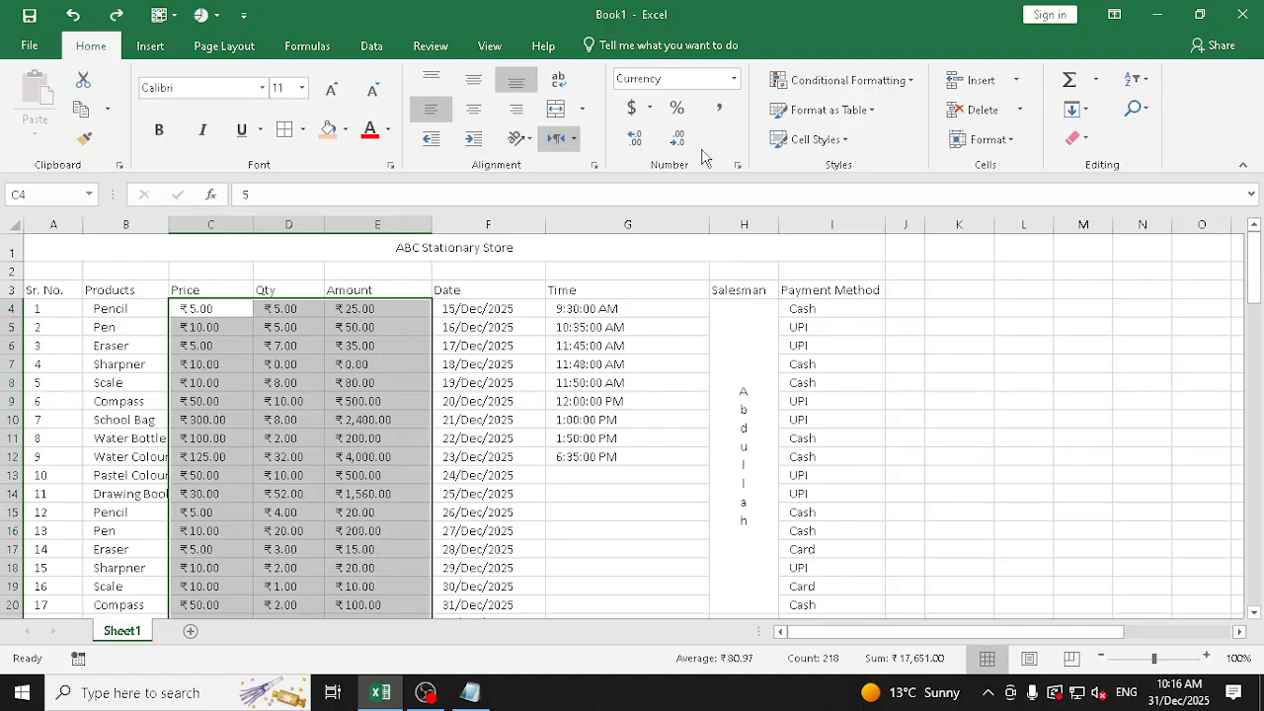
Apply the Accounting format to the Price, Qty and Amount values and set the Pencil price in C4 to -25
{"action": "left_click", "coordinate": [734, 81]}
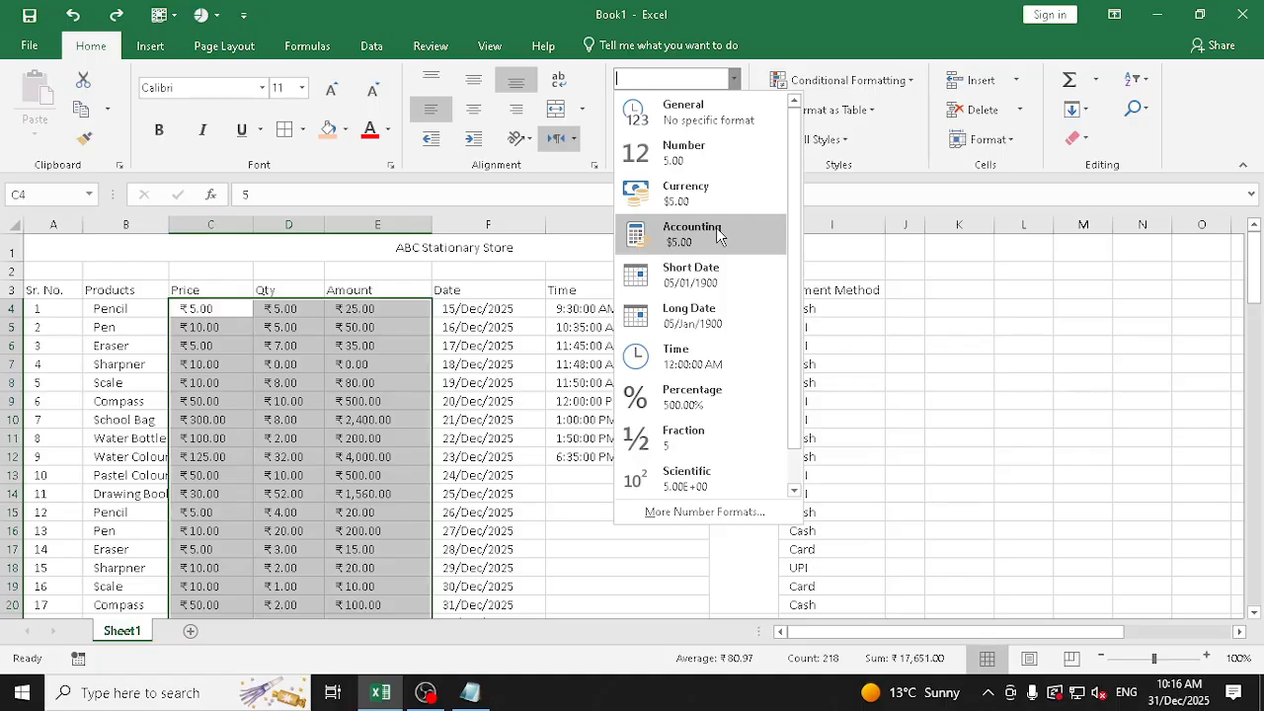
{"action": "left_click", "coordinate": [717, 233]}
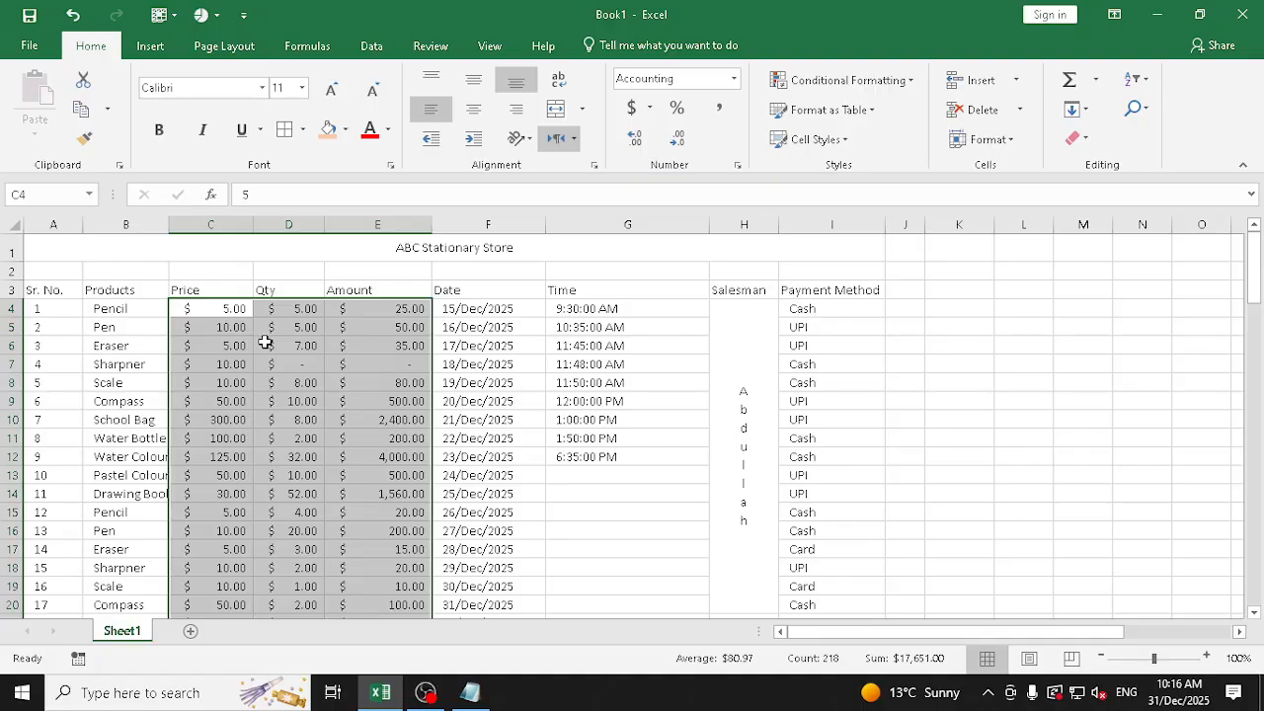
{"action": "left_click", "coordinate": [222, 303]}
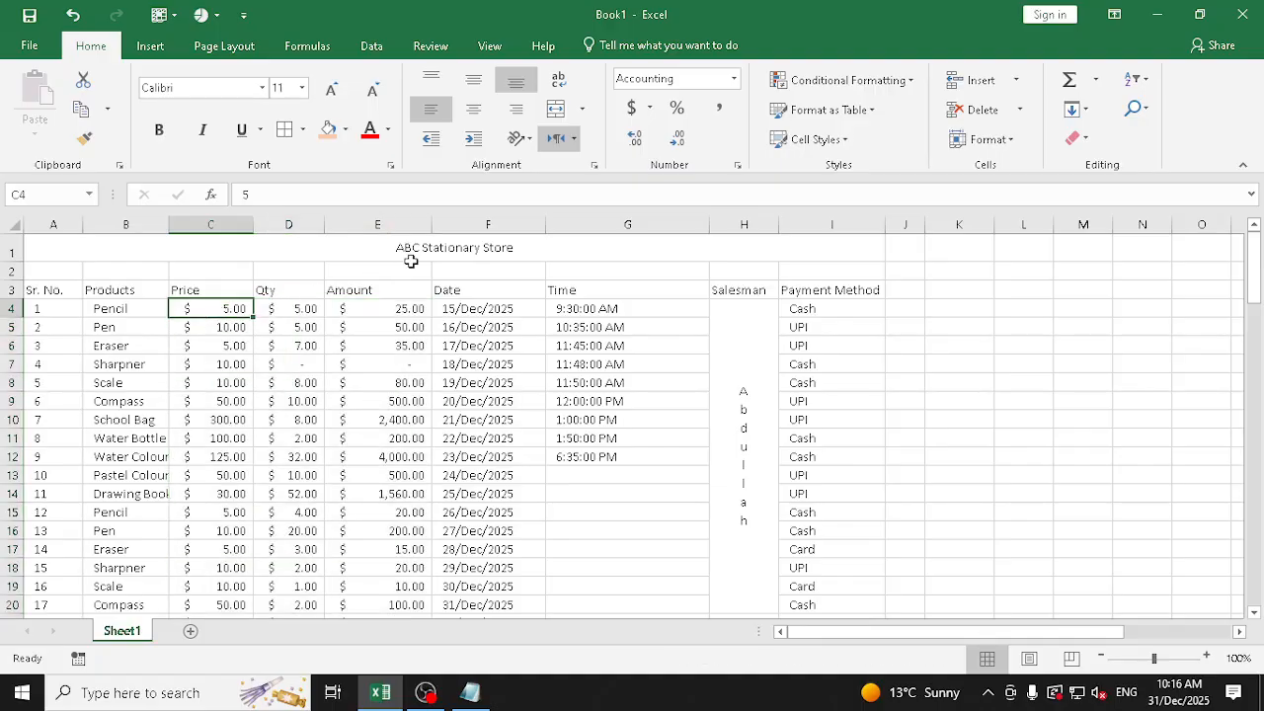
{"action": "type", "text": "-2"}
{"action": "key", "text": "ctrl+Return"}
Switch the values in C4:E103 from Accounting back to the Currency format
{"action": "left_click_drag", "start_coordinate": [220, 309], "coordinate": [431, 569]}
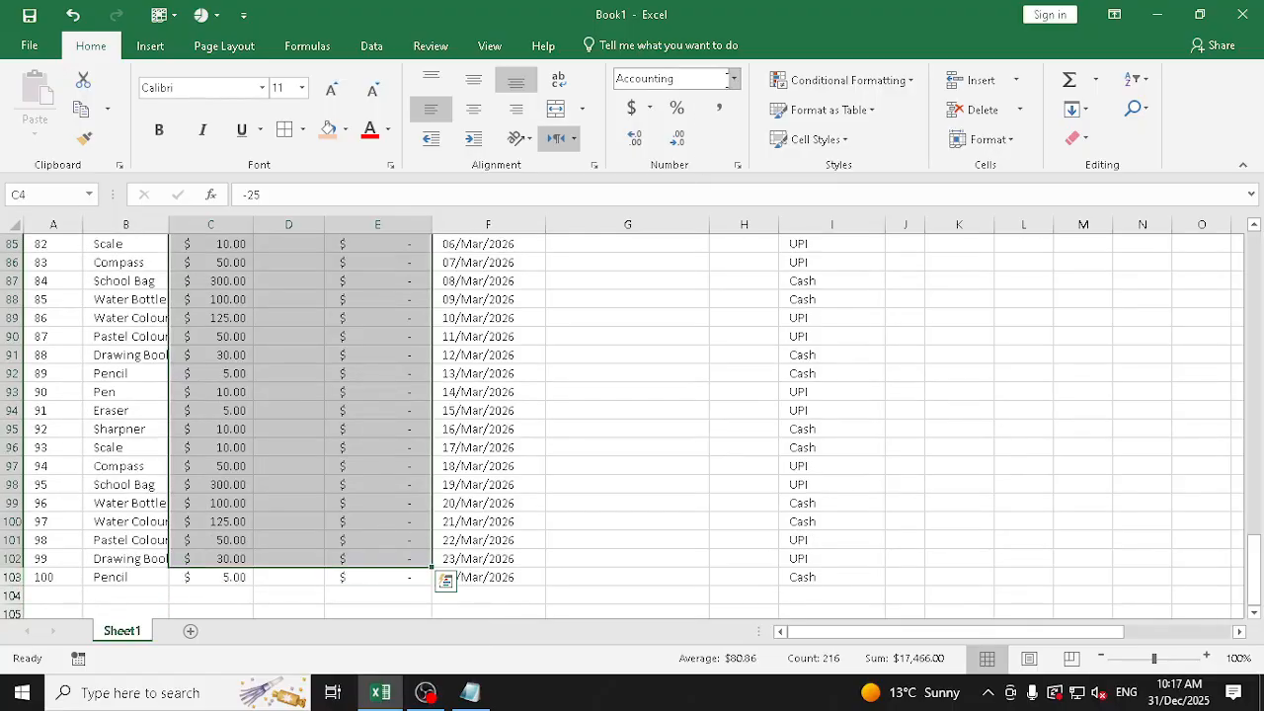
{"action": "key", "text": "shift+Down"}
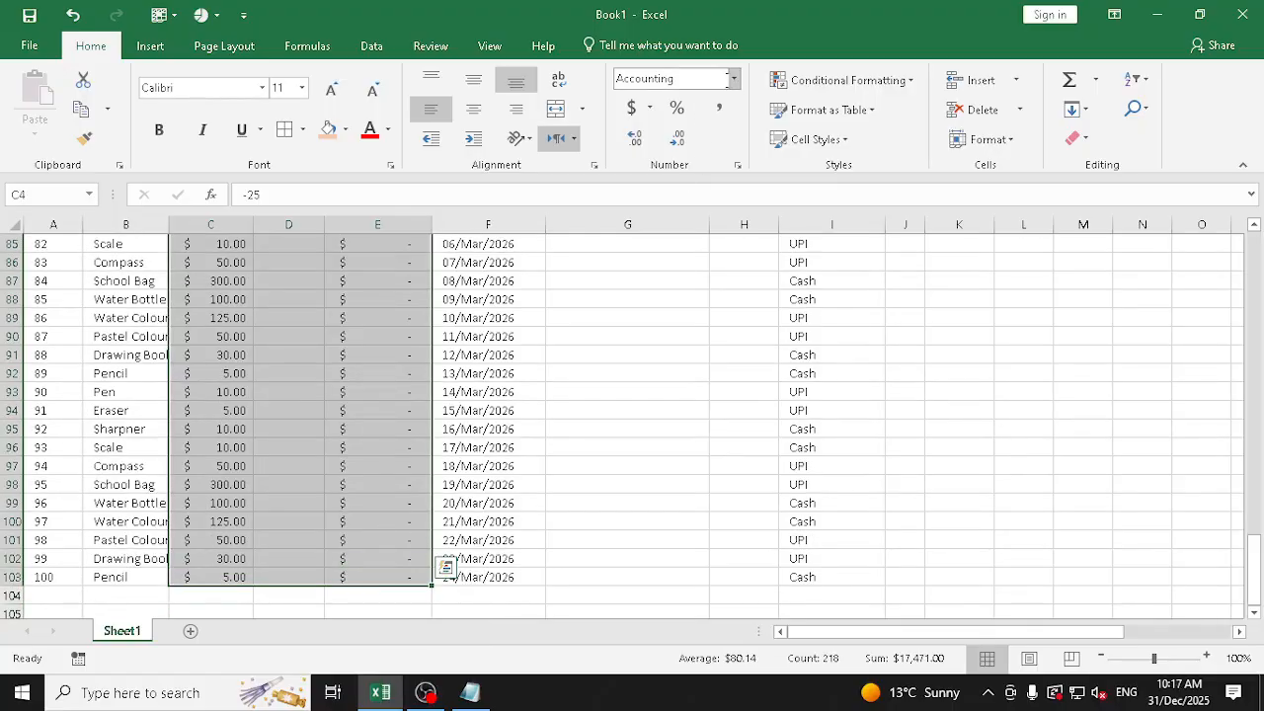
{"action": "left_click", "coordinate": [732, 82]}
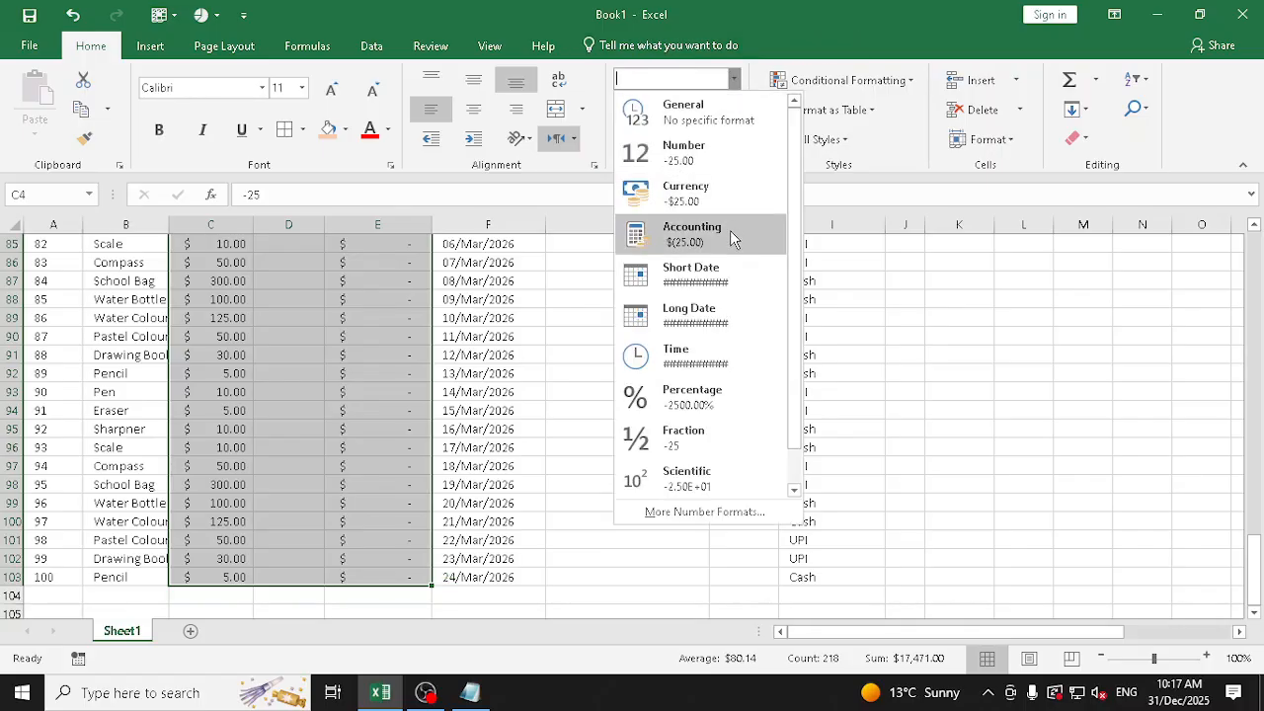
{"action": "left_click", "coordinate": [729, 193]}
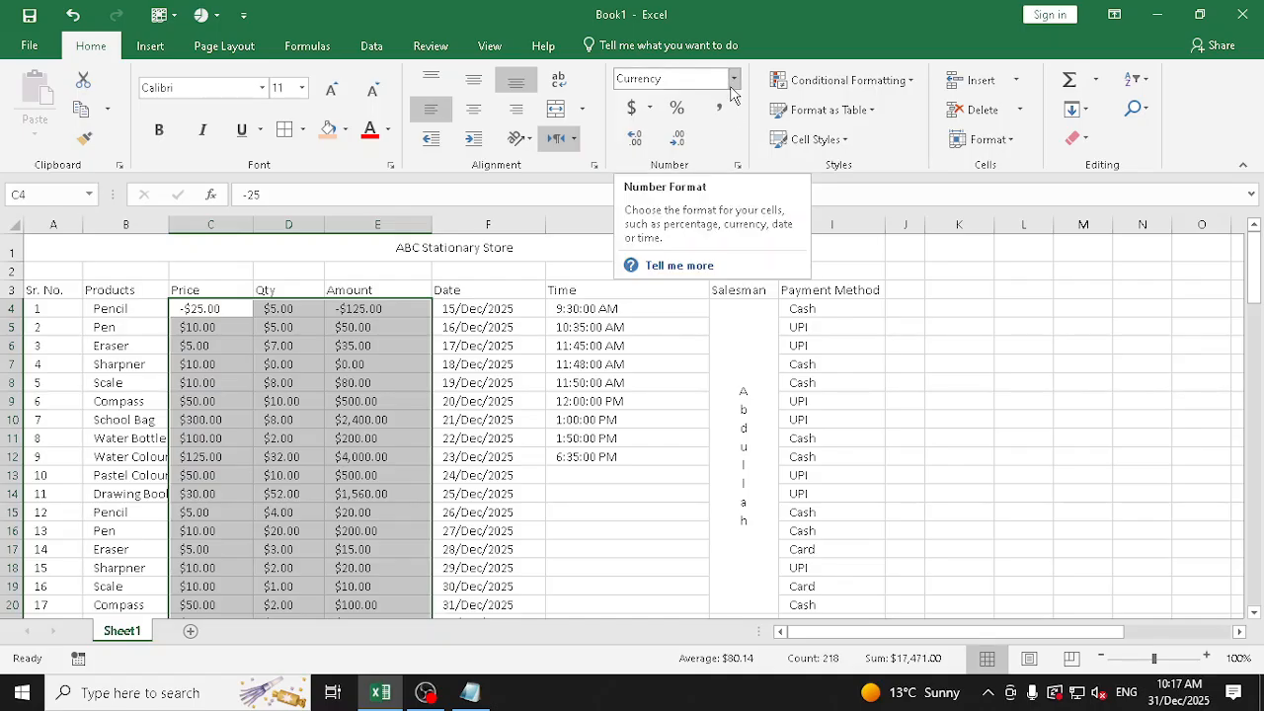
Total the Price column in C104 with AutoSum and undo the total
{"action": "left_click", "coordinate": [732, 85]}
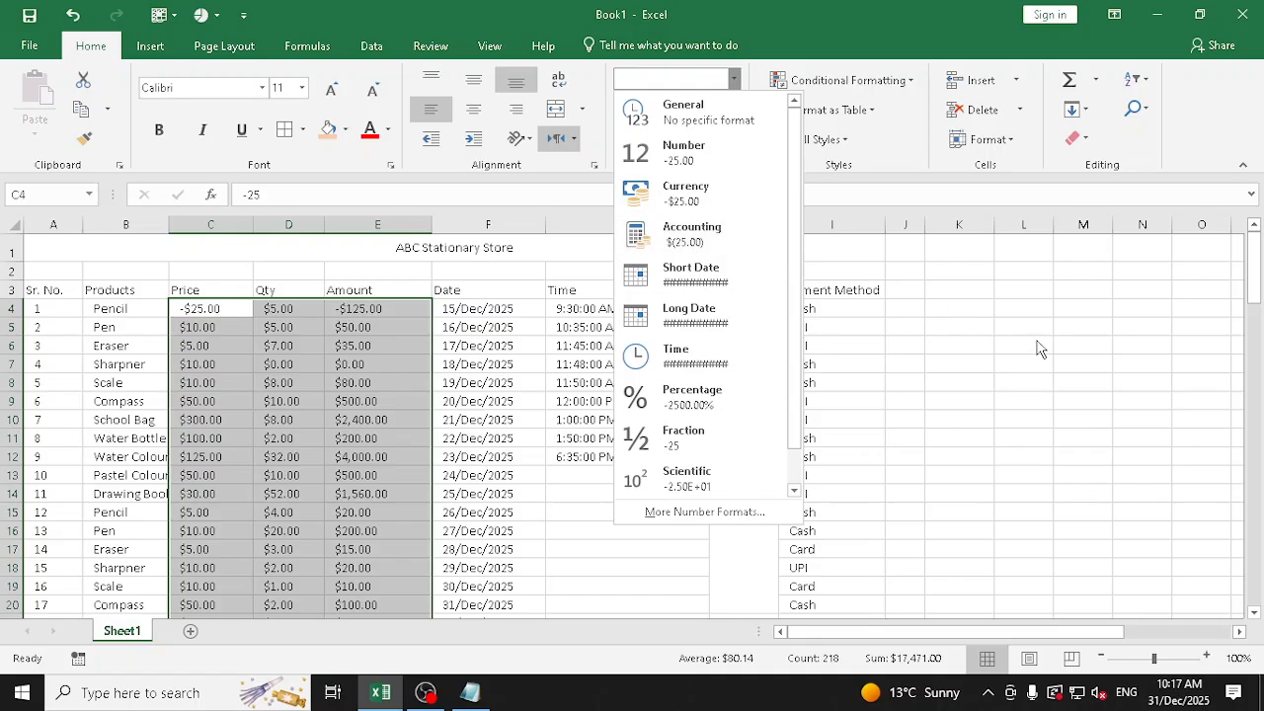
{"action": "key", "text": "Escape"}
{"action": "scroll", "coordinate": [347, 353], "scroll_direction": "down", "scroll_amount": 17}
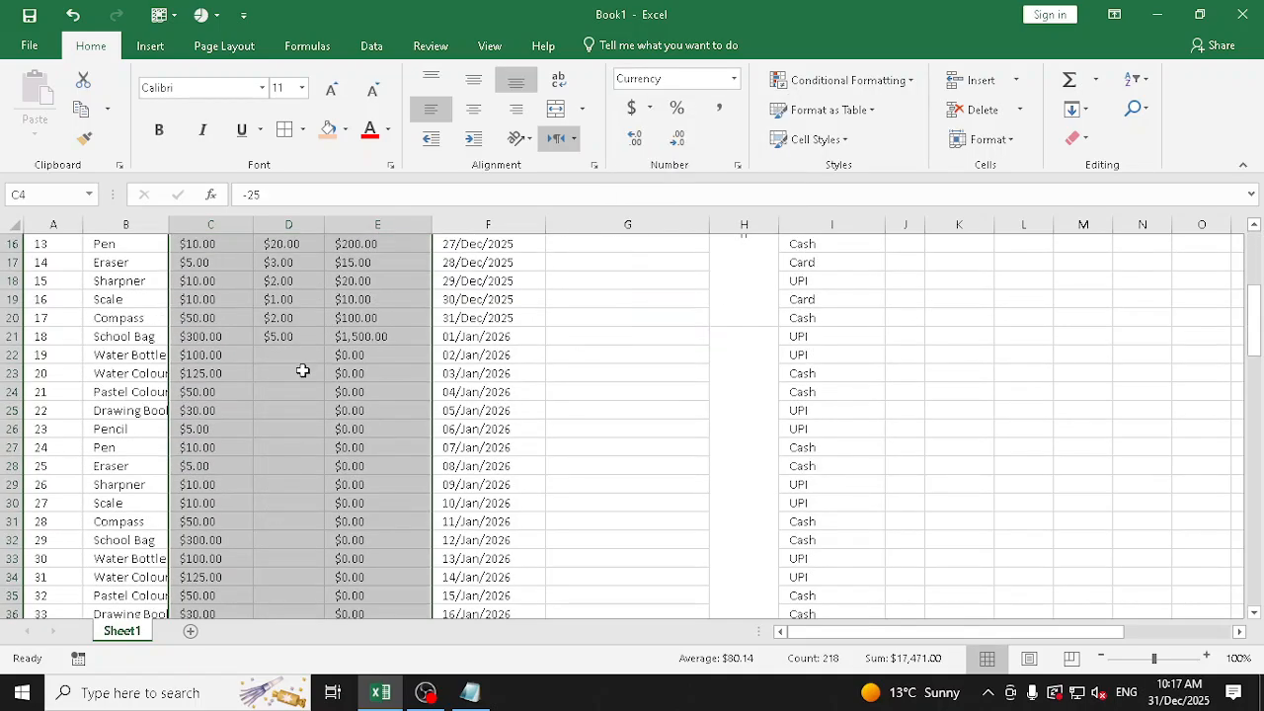
{"action": "scroll", "coordinate": [281, 421], "scroll_direction": "down", "scroll_amount": 14}
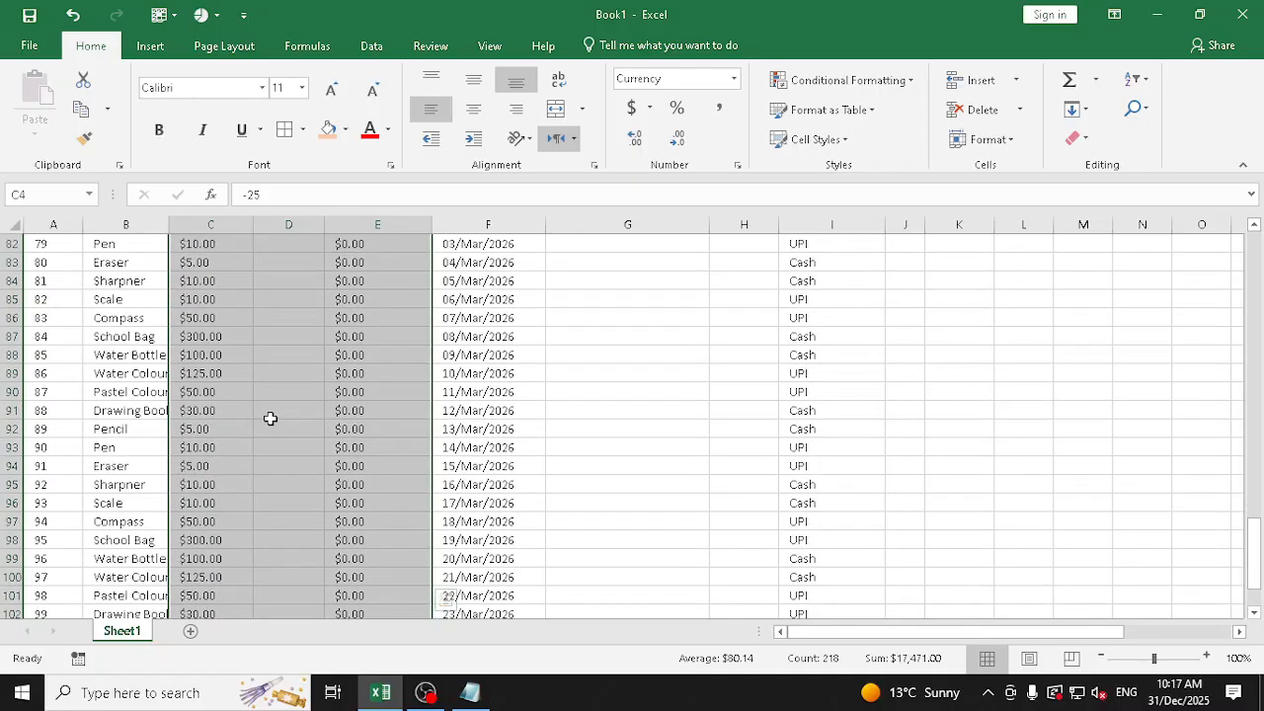
{"action": "left_click", "coordinate": [220, 428]}
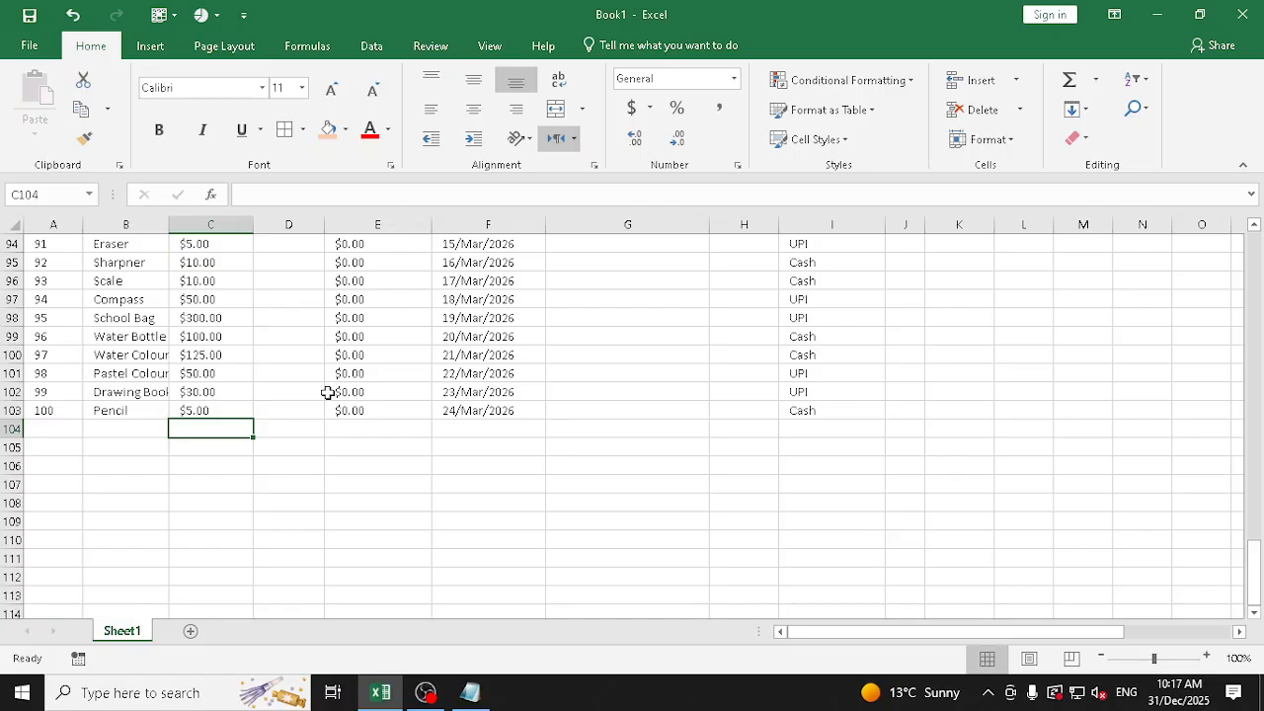
{"action": "left_click", "coordinate": [1066, 82]}
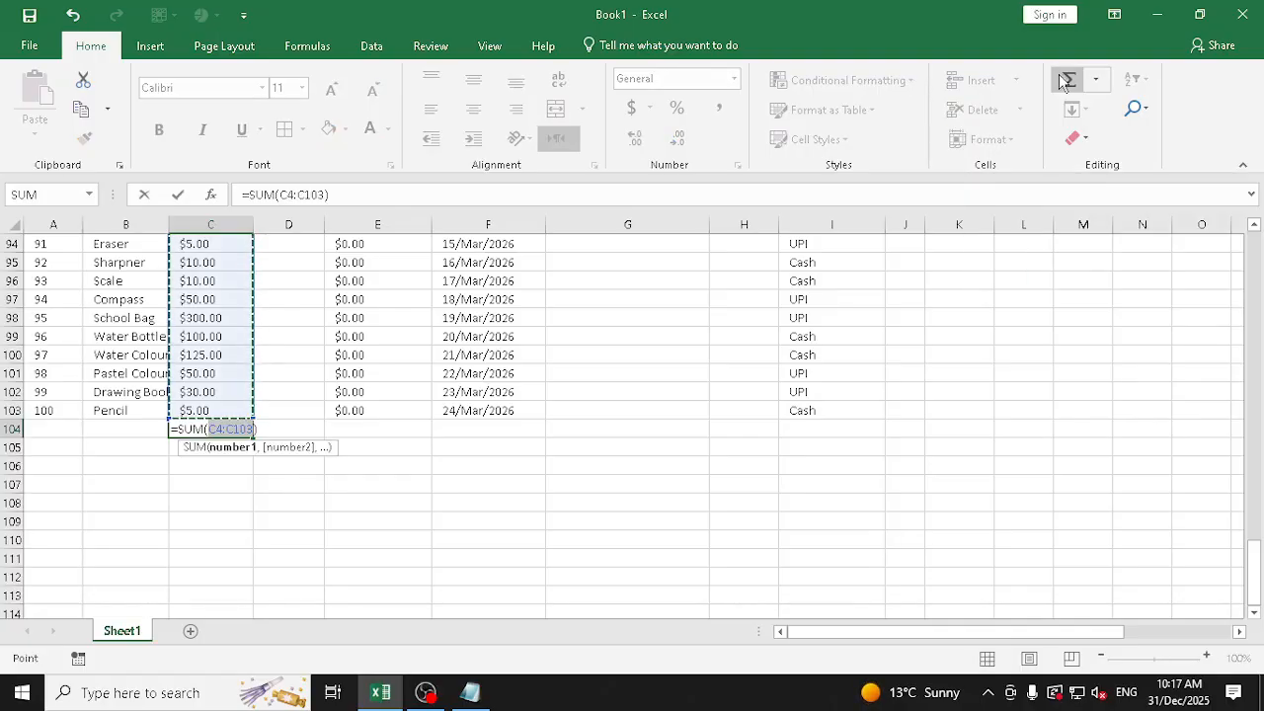
{"action": "left_click", "coordinate": [1064, 81]}
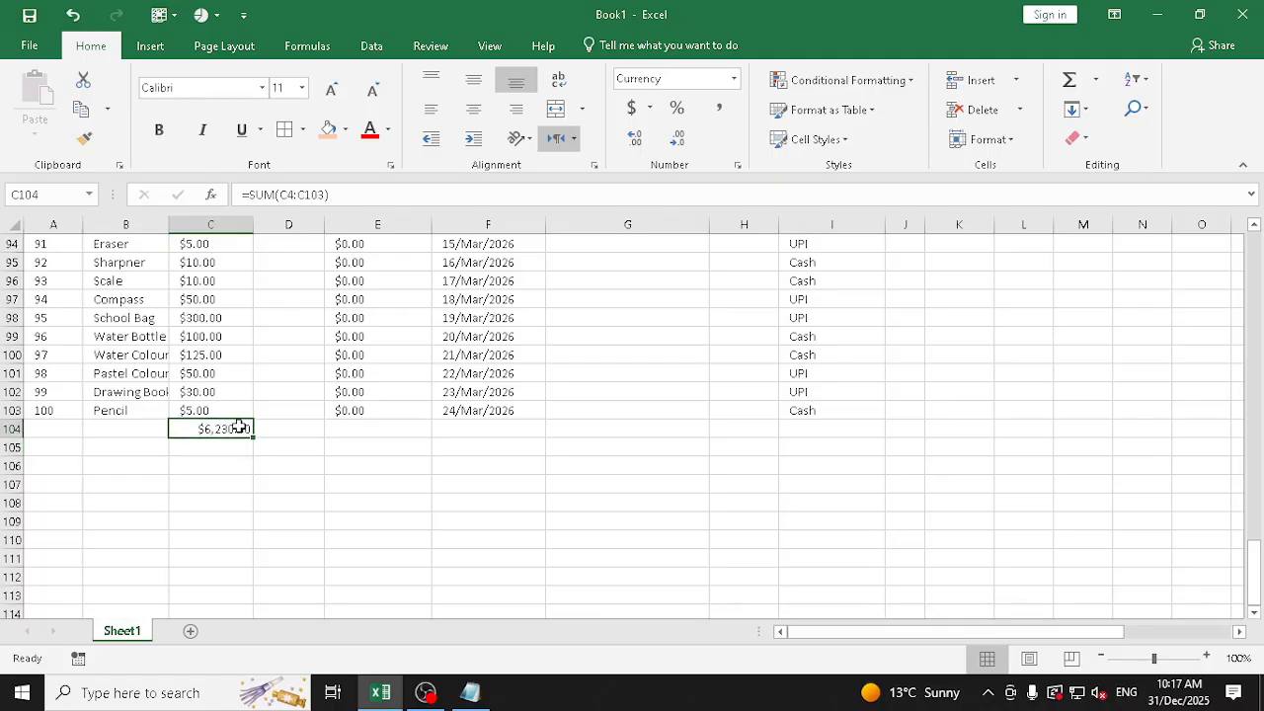
{"action": "key", "text": "ctrl+z"}
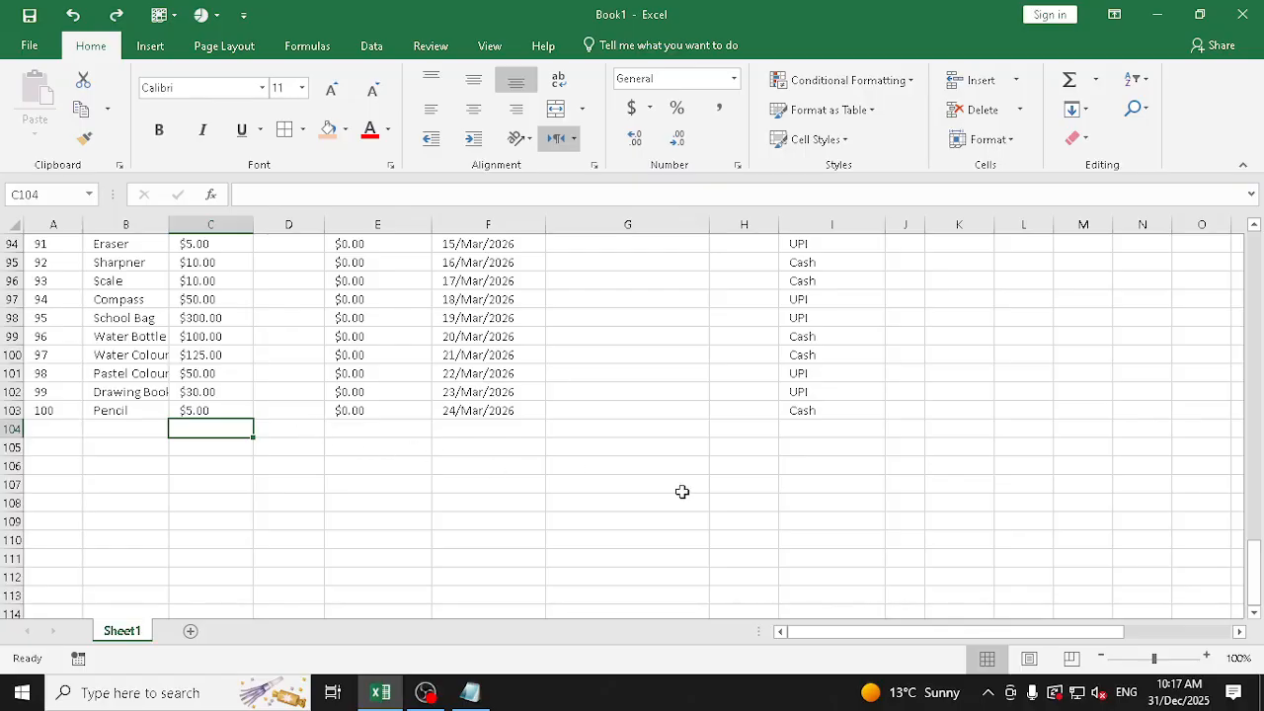
Enter the currency amounts $25 in F108 and $35 in F109 below the sales table
{"action": "left_click", "coordinate": [446, 500]}
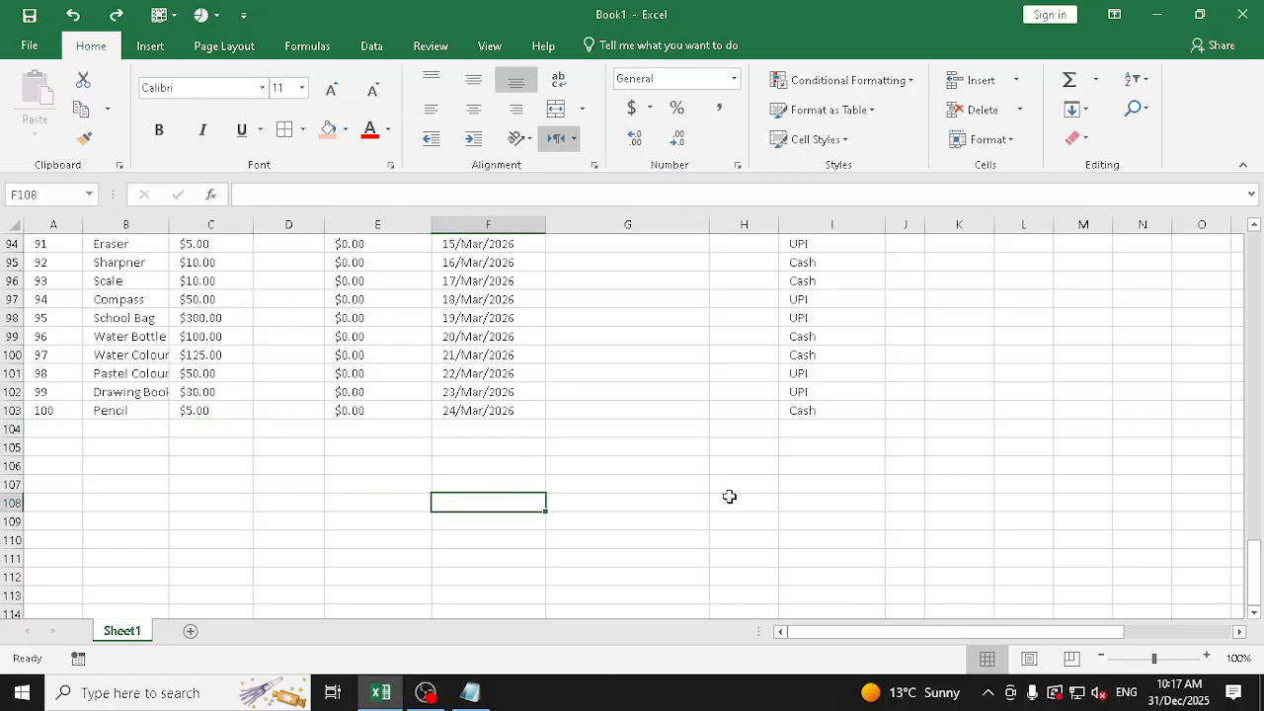
{"action": "type", "text": "$"}
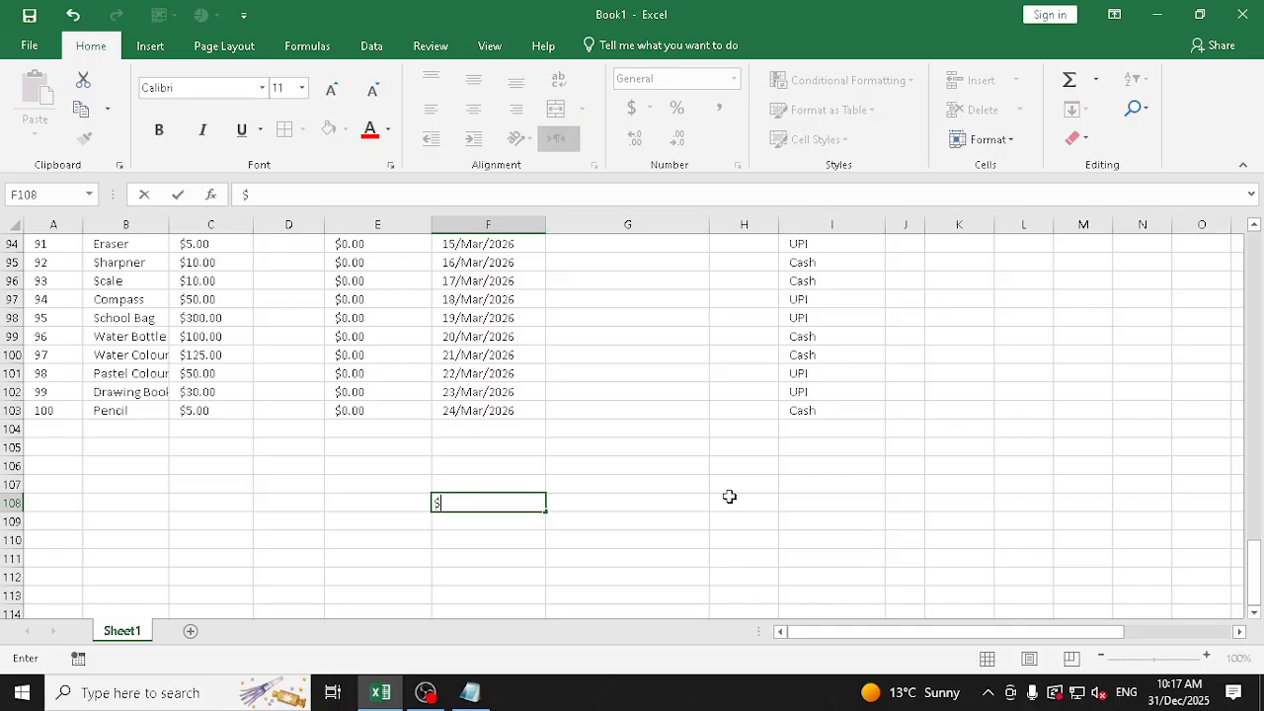
{"action": "type", "text": "25"}
{"action": "key", "text": "Return"}
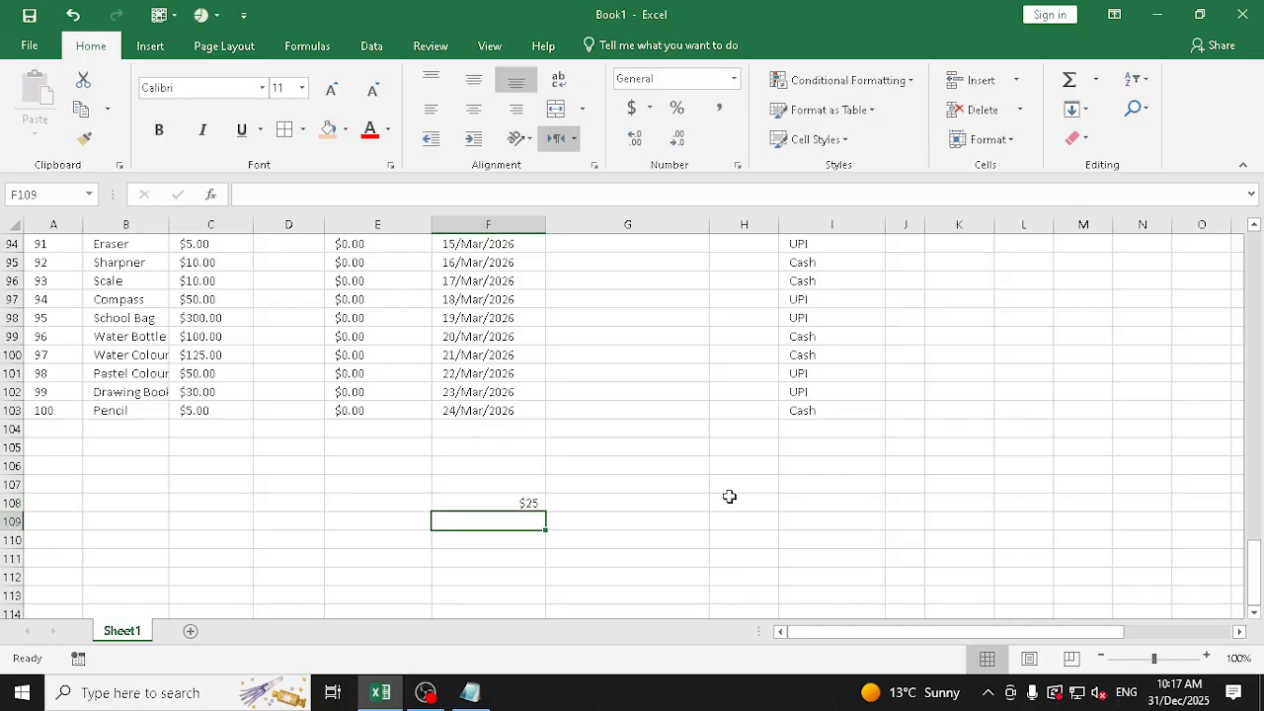
{"action": "type", "text": "#"}
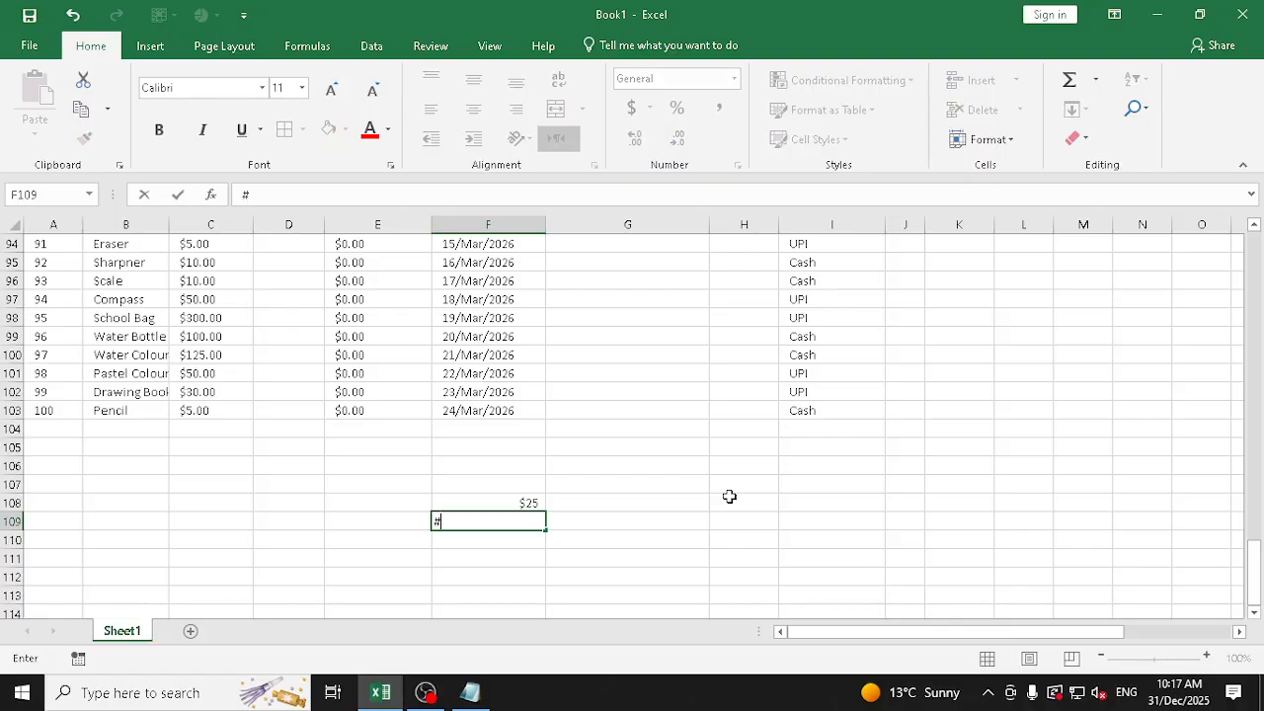
{"action": "type", "text": "35"}
{"action": "key", "text": "Return"}
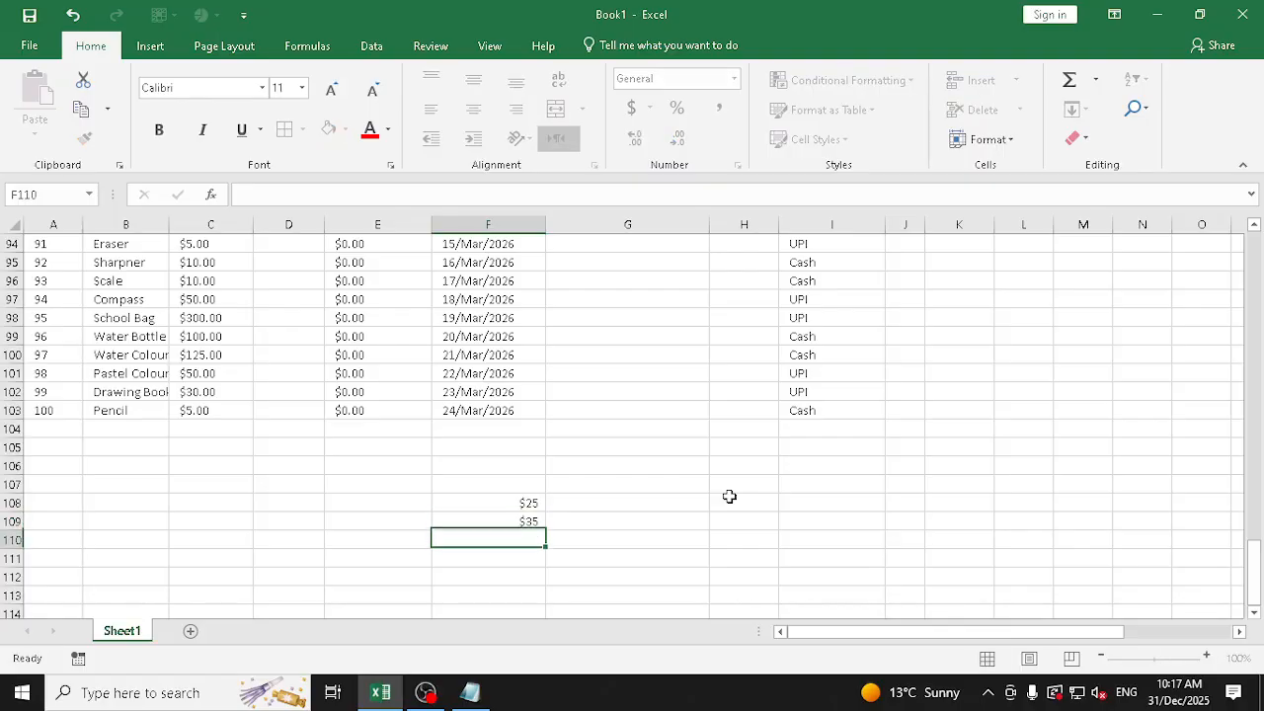
Sum the two dollar amounts F108:F109 in F110 with AutoSum
{"action": "key", "text": "Up"}
{"action": "key", "text": "Up"}
{"action": "key", "text": "shift+Down"}
{"action": "key", "text": "Down"}
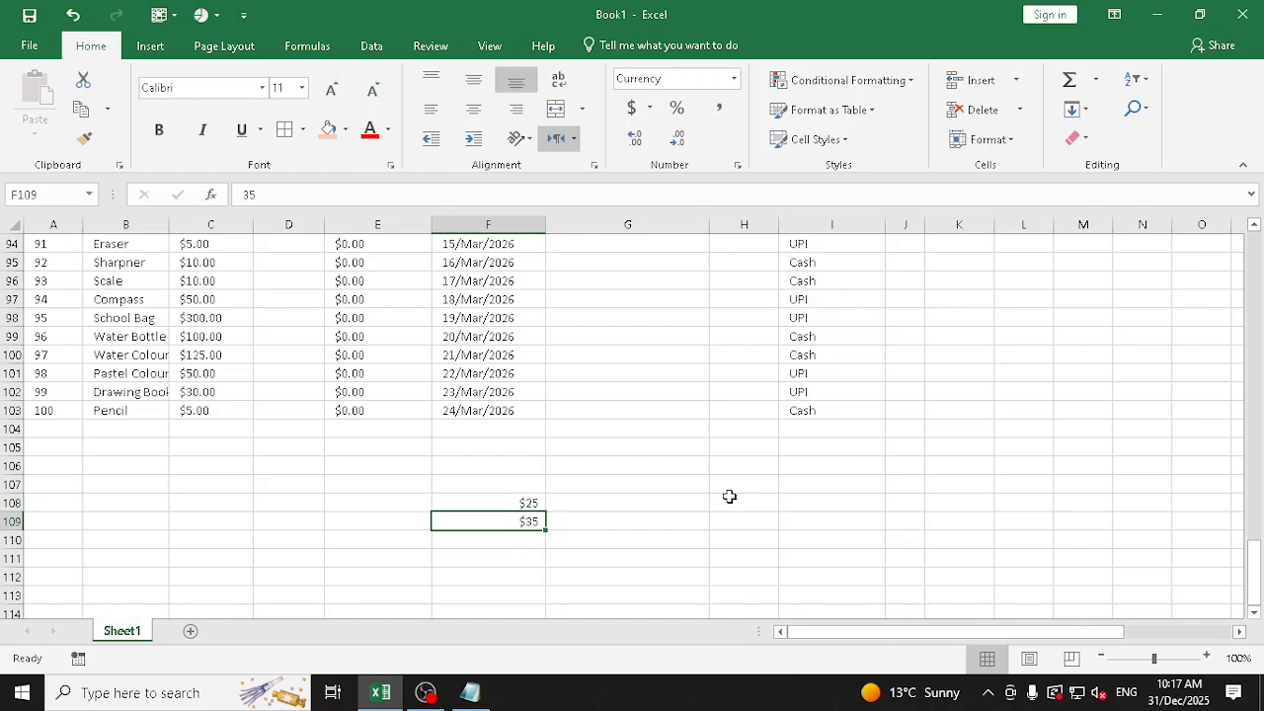
{"action": "key", "text": "Down"}
{"action": "left_click", "coordinate": [1068, 79]}
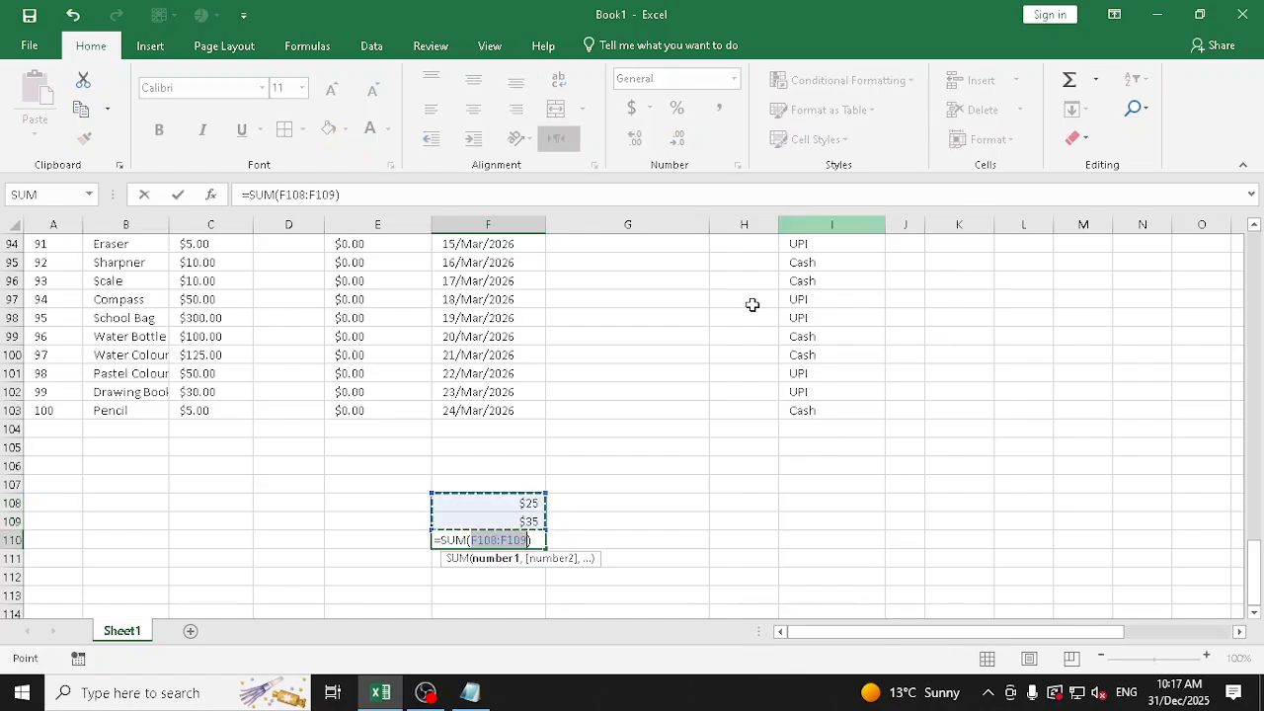
{"action": "key", "text": "ctrl+Return"}
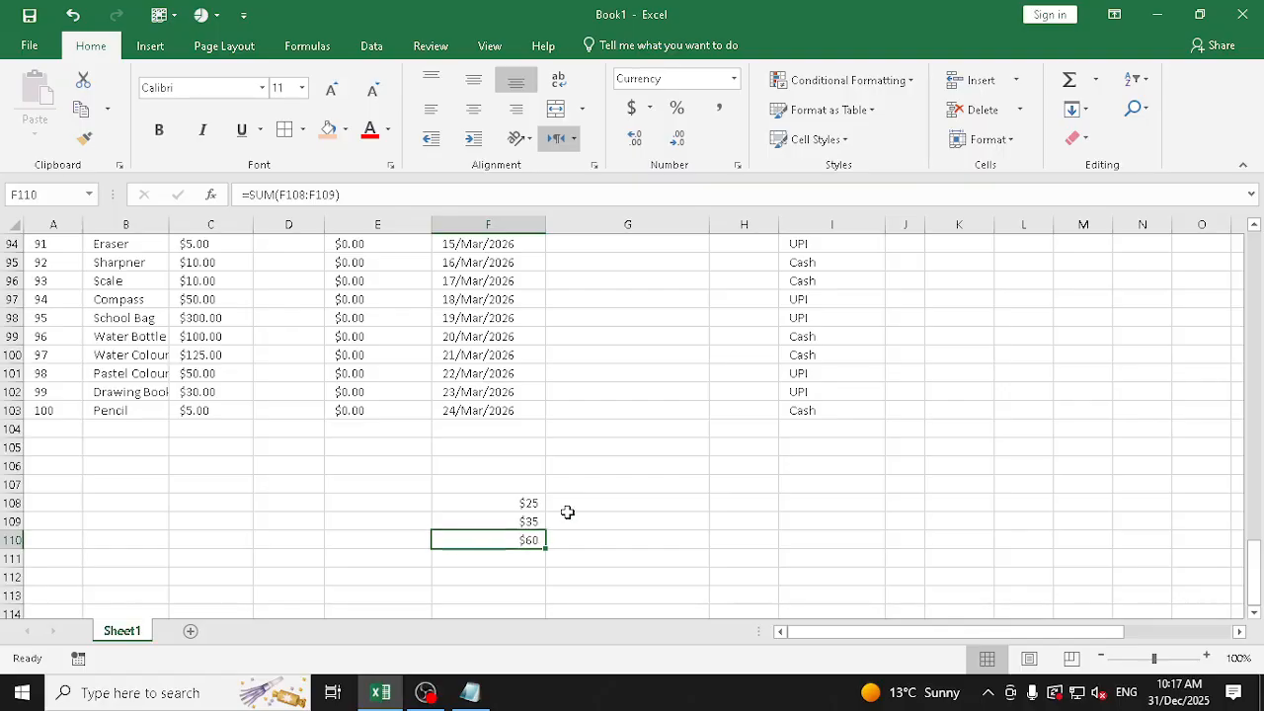
{"action": "left_click_drag", "start_coordinate": [523, 507], "coordinate": [528, 513]}
Enter the plain numbers 25, 50 and 54 in H108:H110 and sum them in H111 with AutoSum
{"action": "left_click", "coordinate": [754, 506]}
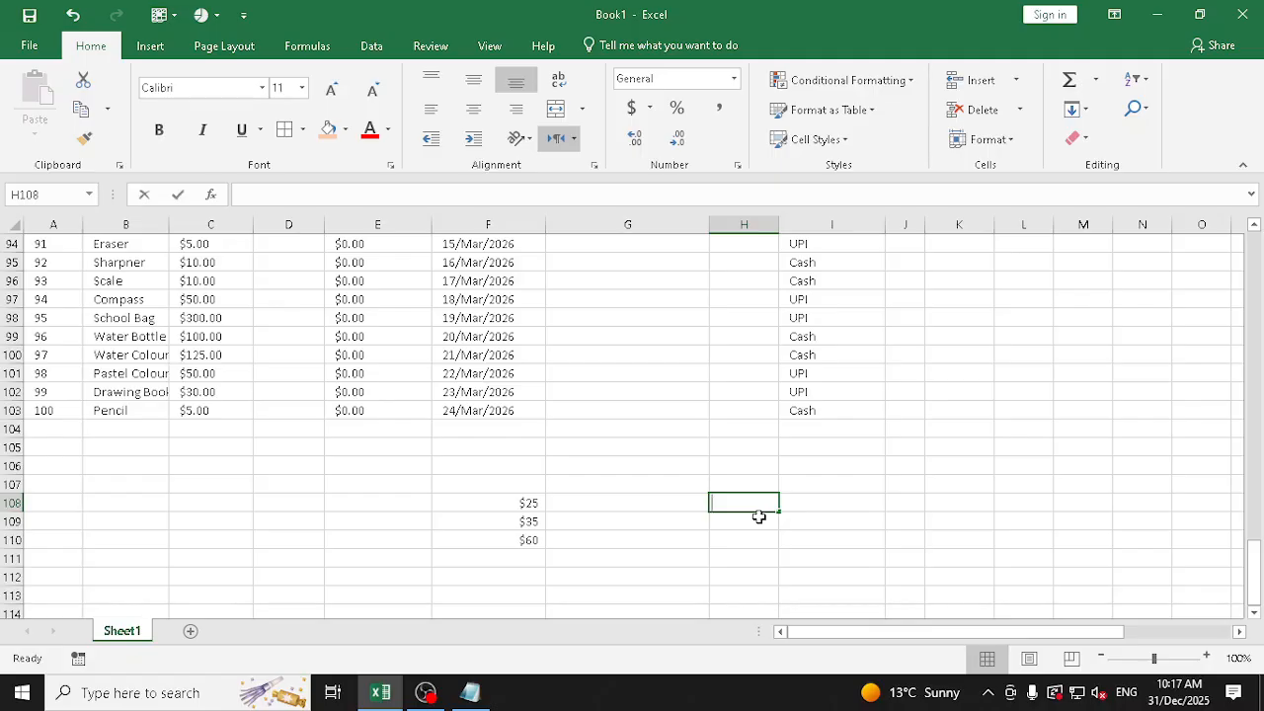
{"action": "type", "text": "25"}
{"action": "key", "text": "Return"}
{"action": "type", "text": "30"}
{"action": "key", "text": "Return"}
{"action": "type", "text": "54"}
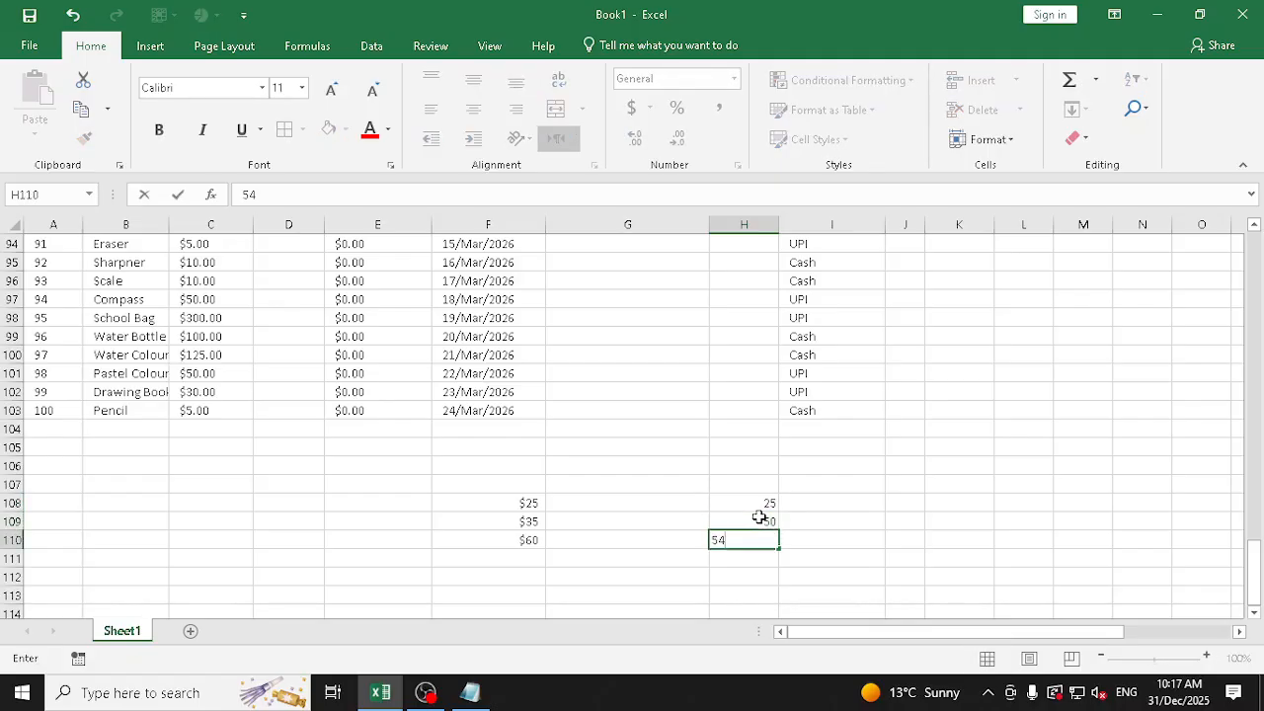
{"action": "key", "text": "Return"}
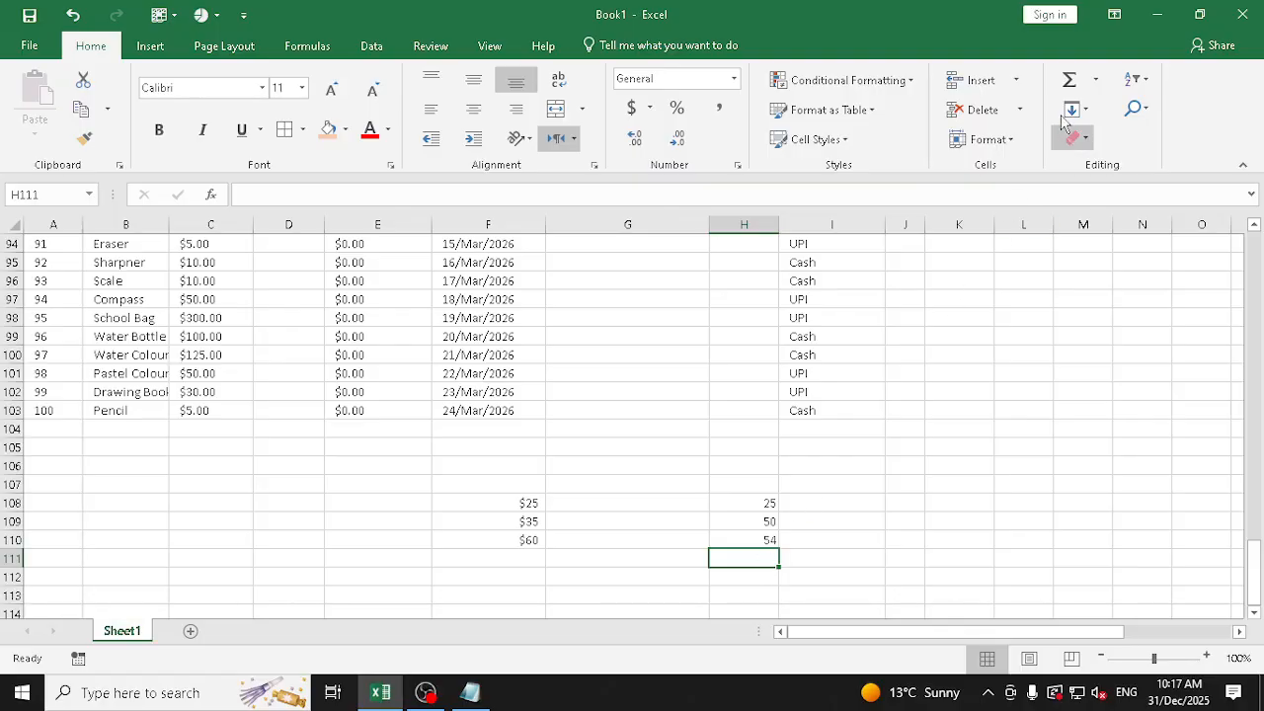
{"action": "left_click", "coordinate": [1067, 79]}
{"action": "key", "text": "Return"}
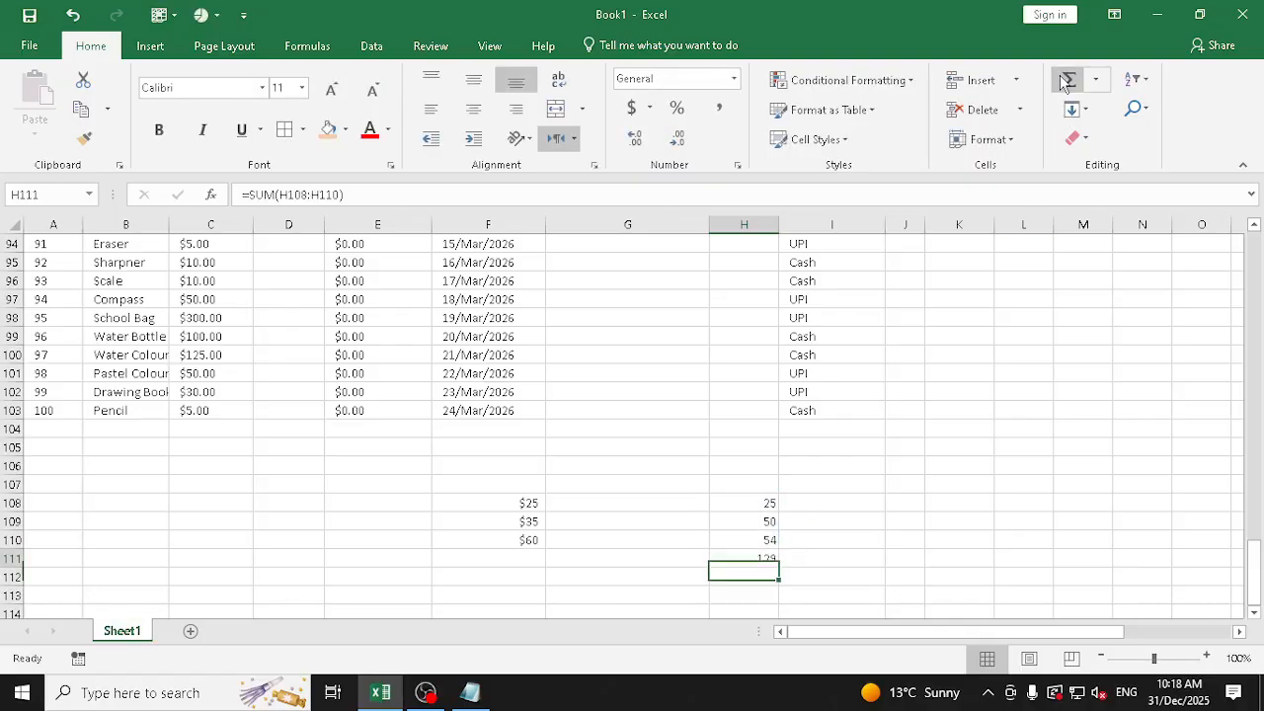
Apply the Text number format to F108:F110 and recommit the value 25 in F108
{"action": "key", "text": "Up"}
{"action": "key", "text": "Up"}
{"action": "key", "text": "Up"}
{"action": "key", "text": "Up"}
{"action": "key", "text": "Left"}
{"action": "key", "text": "Left"}
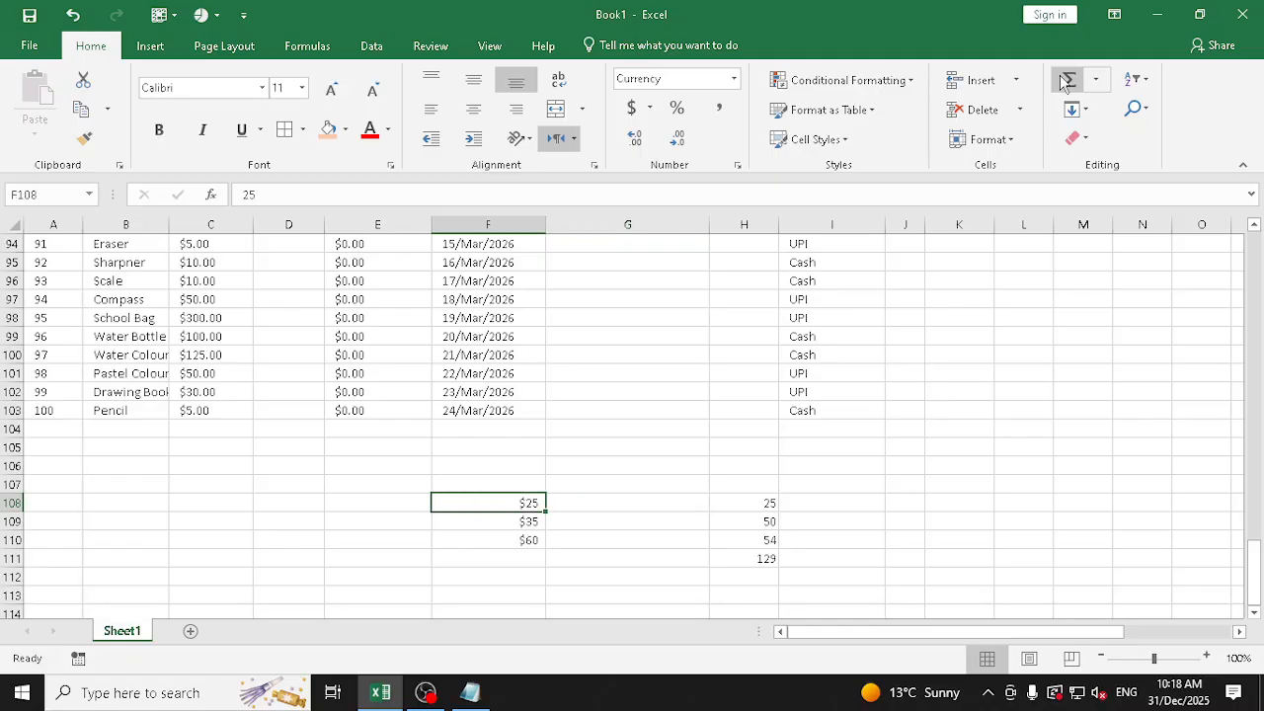
{"action": "key", "text": "shift+Down"}
{"action": "key", "text": "shift+Down"}
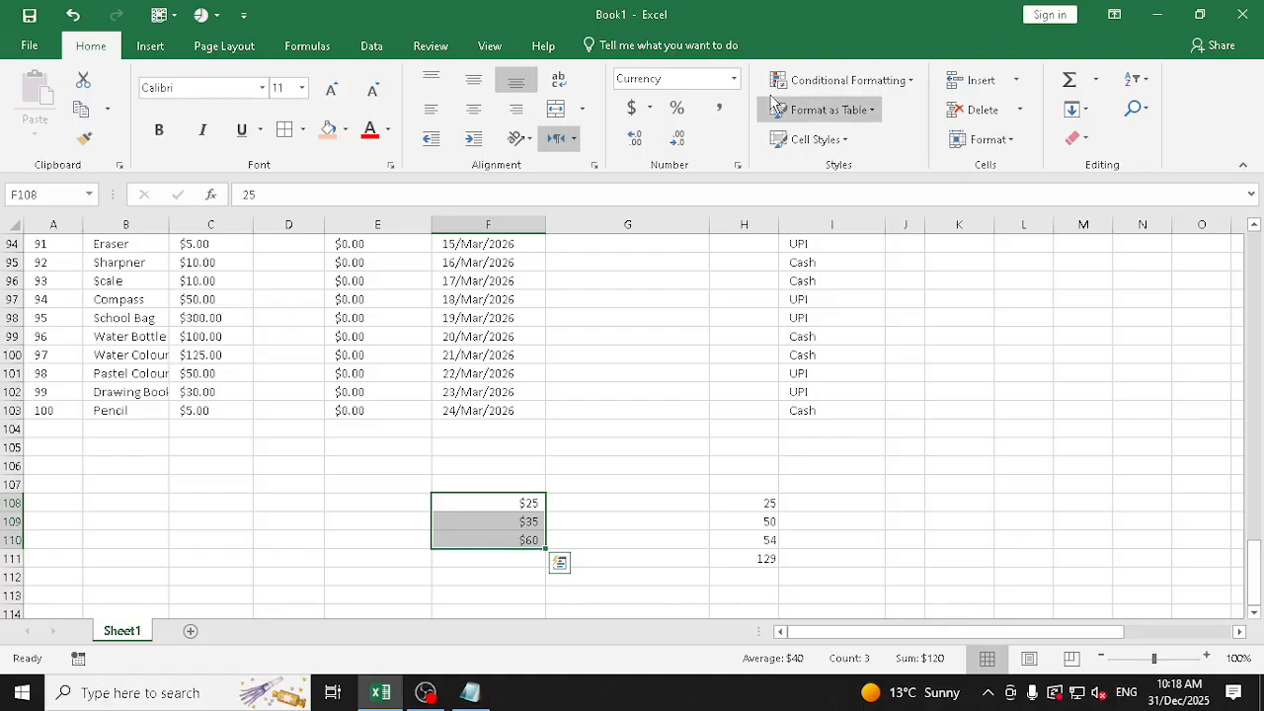
{"action": "left_click", "coordinate": [734, 79]}
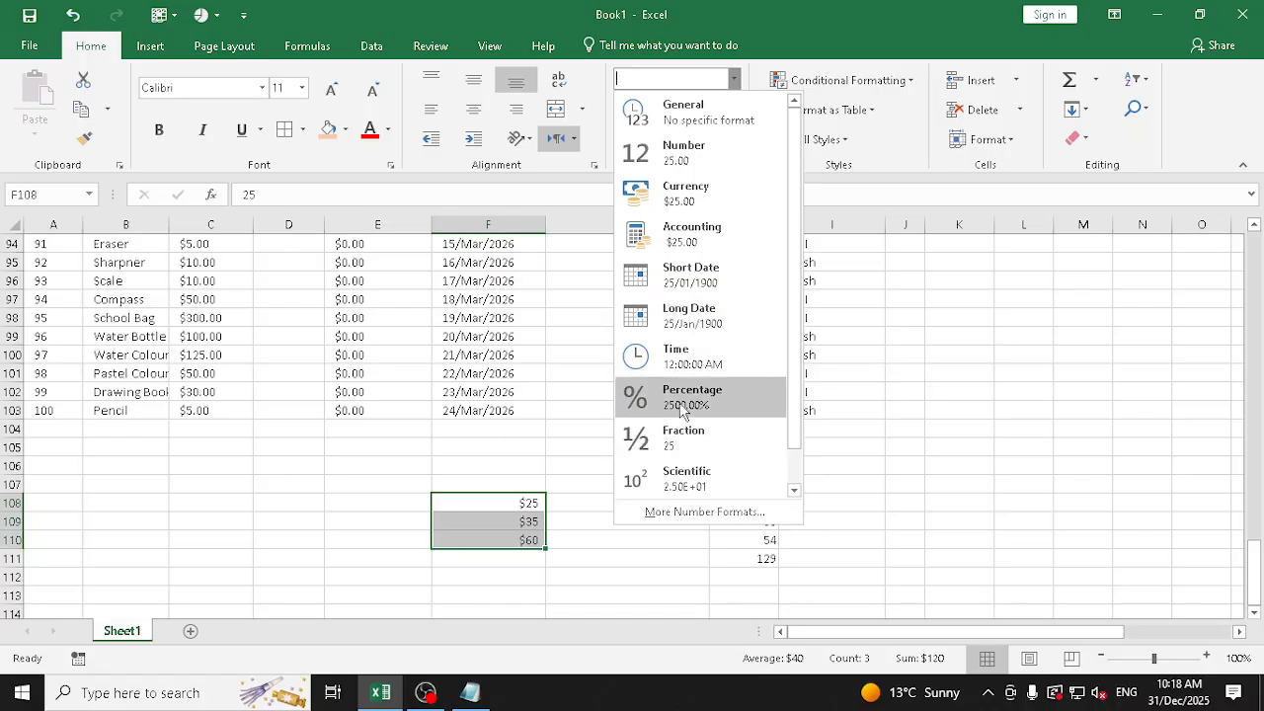
{"action": "scroll", "coordinate": [691, 395], "scroll_direction": "down", "scroll_amount": 1}
{"action": "left_click", "coordinate": [690, 484]}
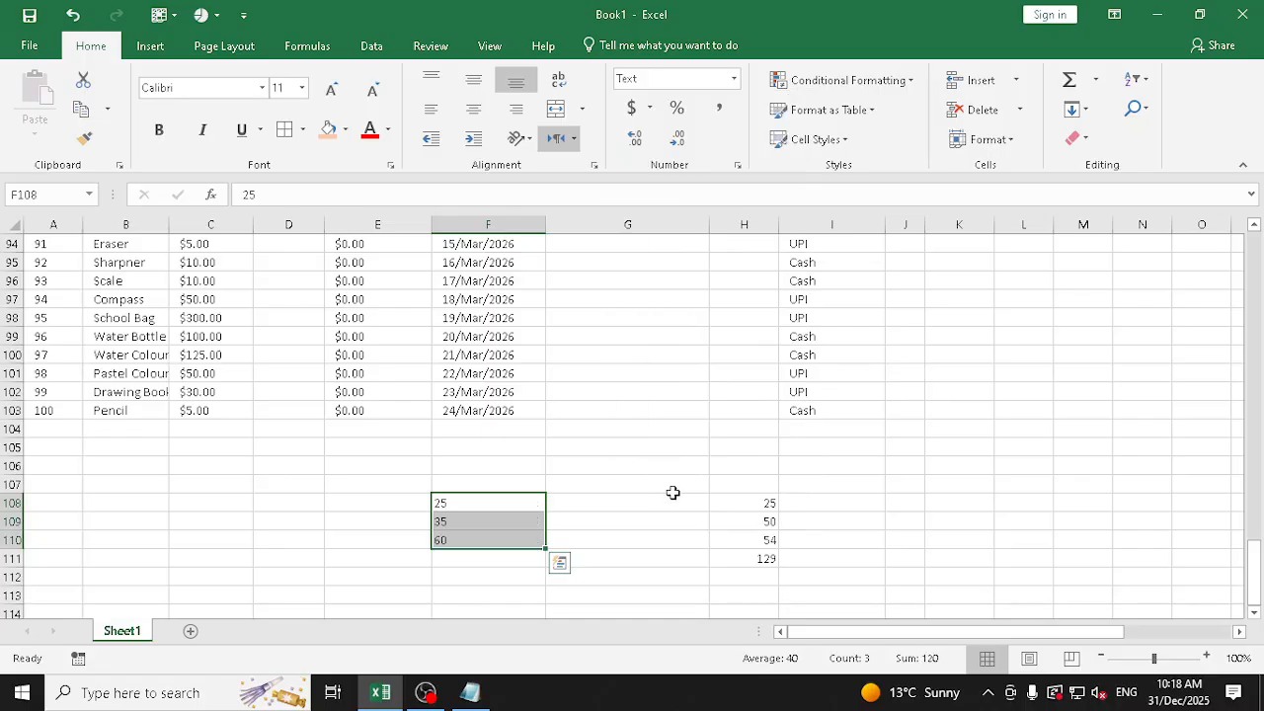
{"action": "double_click", "coordinate": [449, 503]}
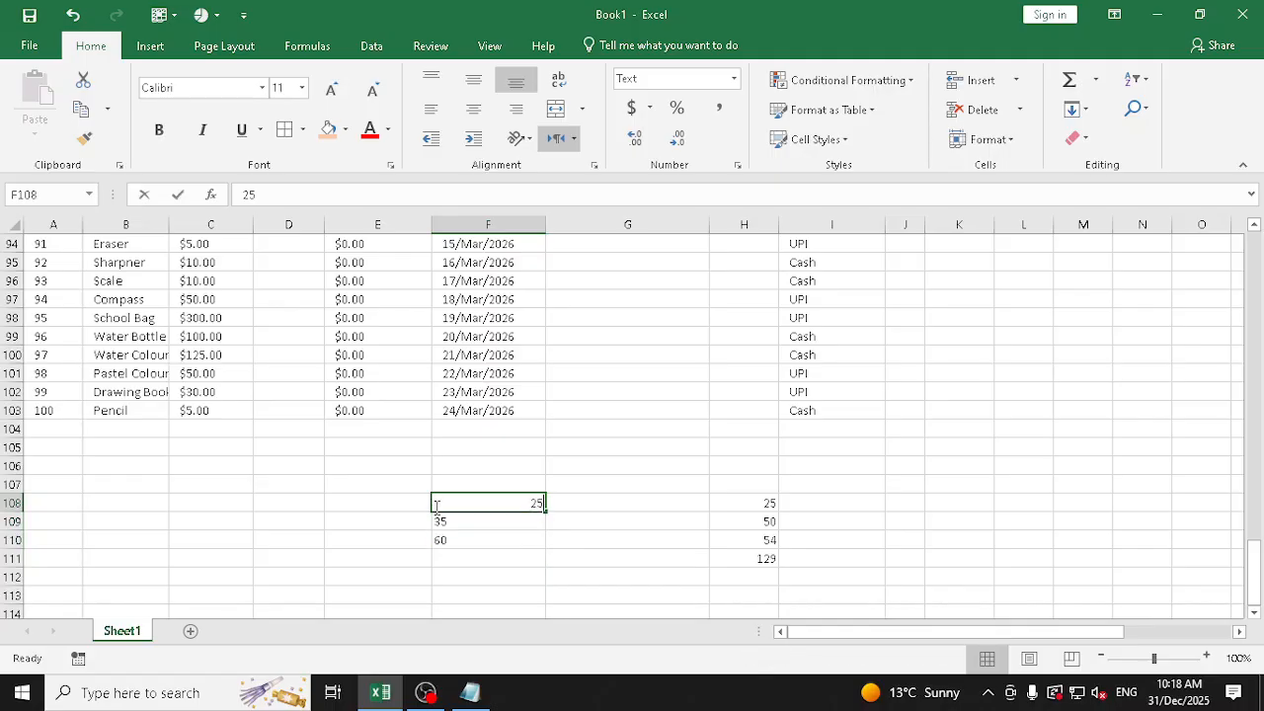
{"action": "left_click", "coordinate": [476, 559]}
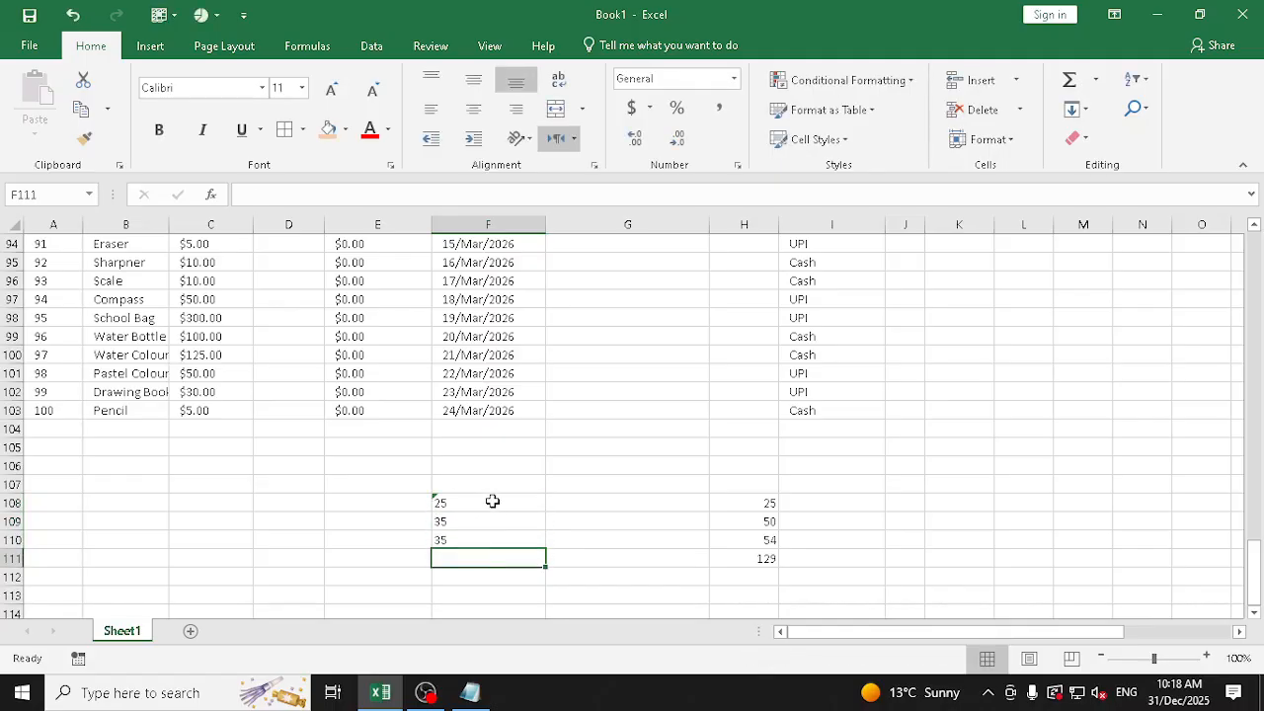
Sum the text-formatted values F108:F110 in F112 with AutoSum
{"action": "left_click", "coordinate": [490, 576]}
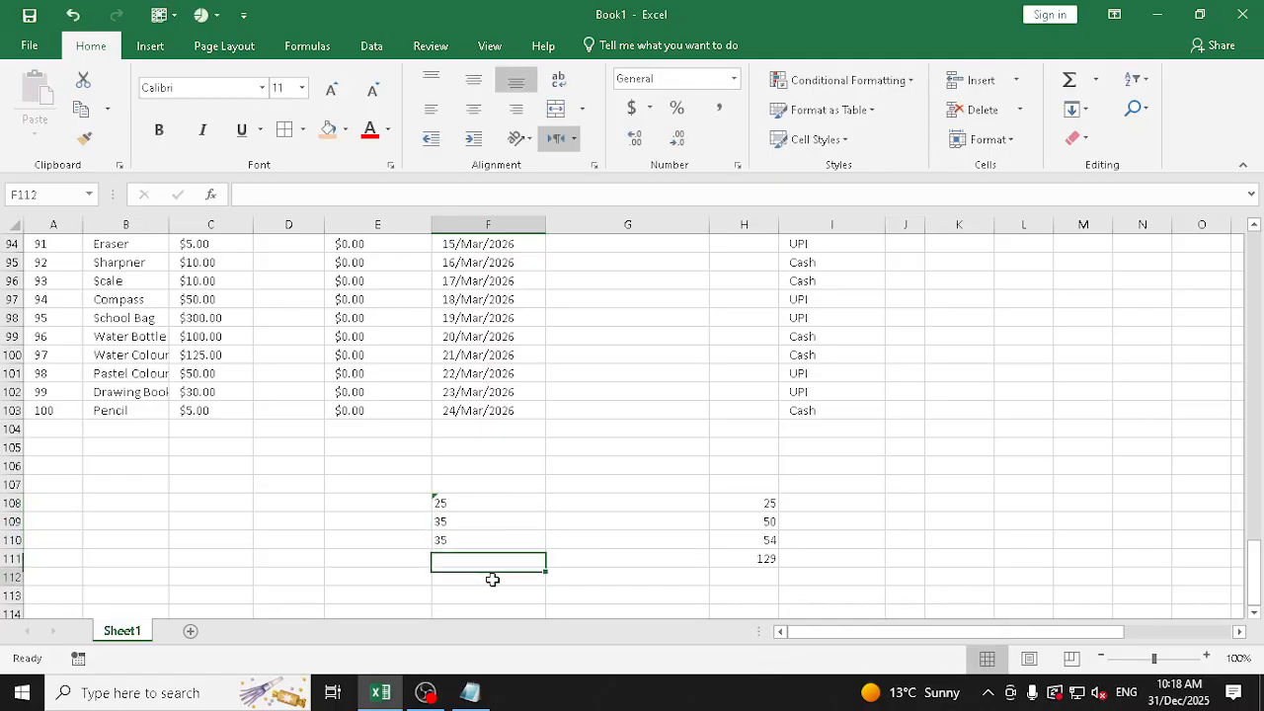
{"action": "left_click", "coordinate": [1069, 79]}
{"action": "left_click_drag", "start_coordinate": [497, 508], "coordinate": [497, 534]}
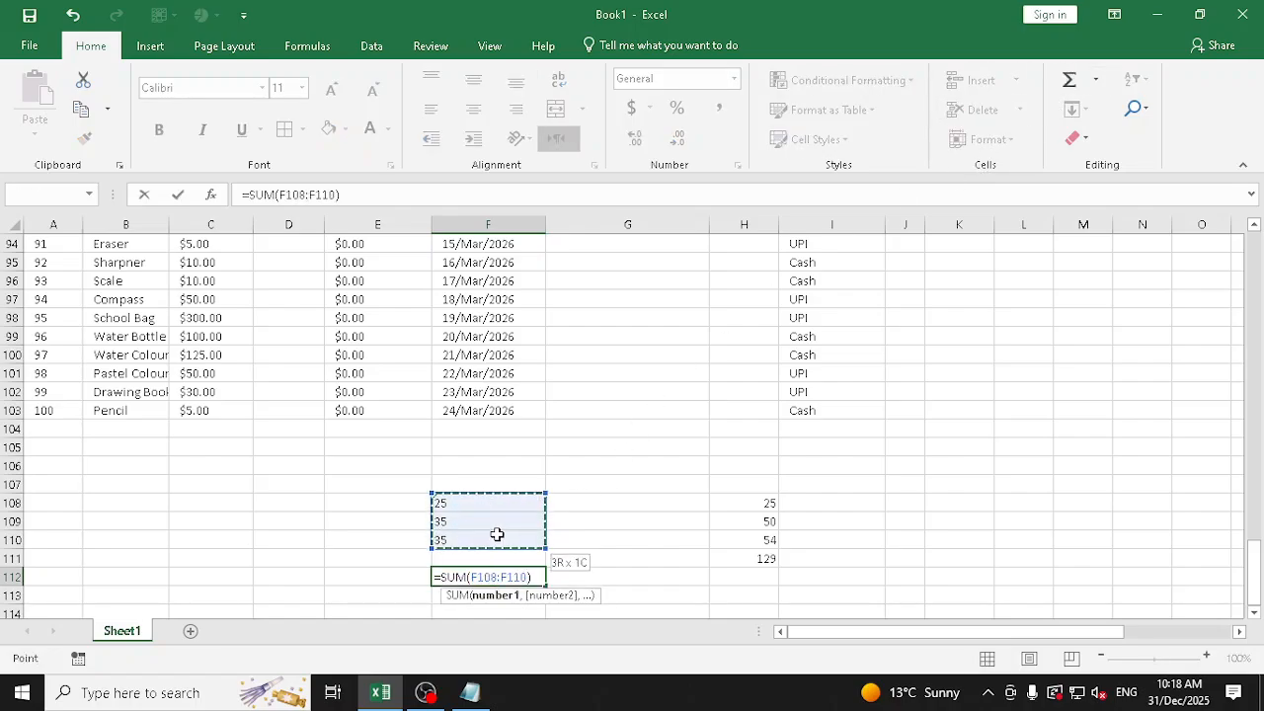
{"action": "key", "text": "ctrl+Return"}
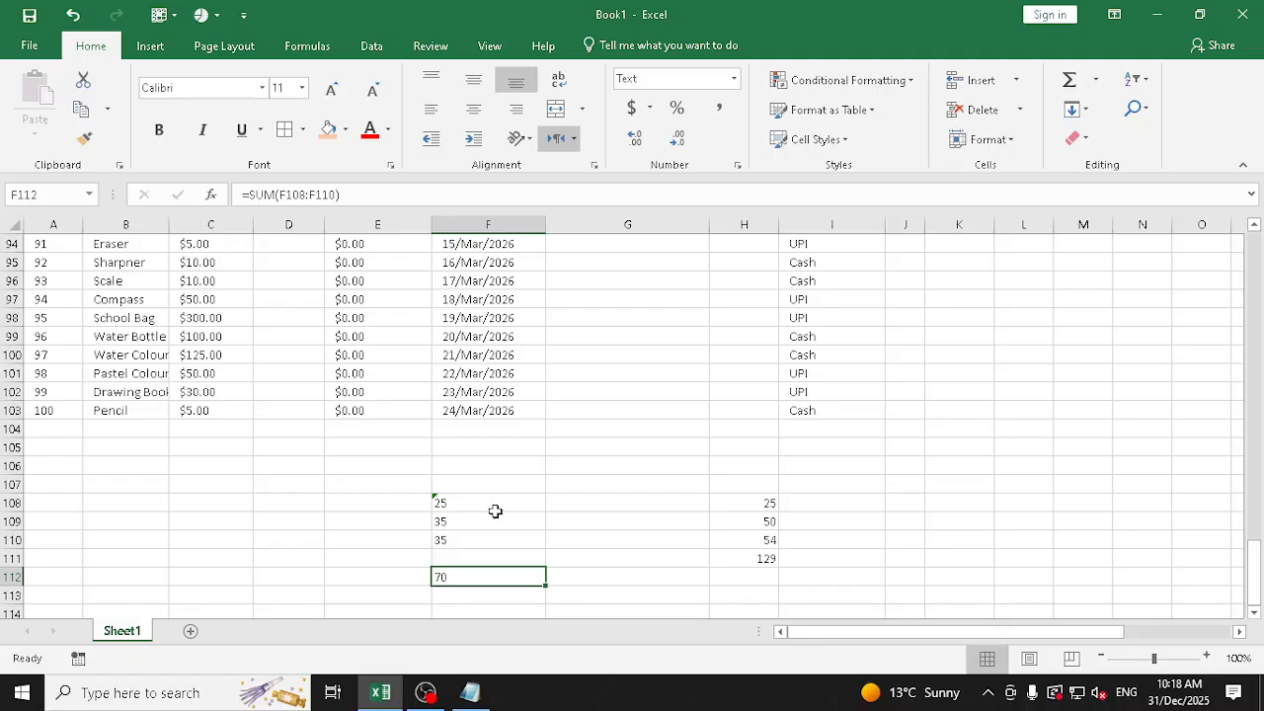
Delete the AutoSum formula from F112
{"action": "key", "text": "Up"}
{"action": "key", "text": "Up"}
{"action": "key", "text": "Up"}
Reapply the Text number format to the values in F108:F110
{"action": "key", "text": "Up"}
{"action": "key", "text": "Down"}
{"action": "key", "text": "Down"}
{"action": "key", "text": "Down"}
{"action": "key", "text": "Down"}
{"action": "key", "text": "Delete"}
{"action": "key", "text": "Up"}
{"action": "key", "text": "Up"}
{"action": "key", "text": "Up"}
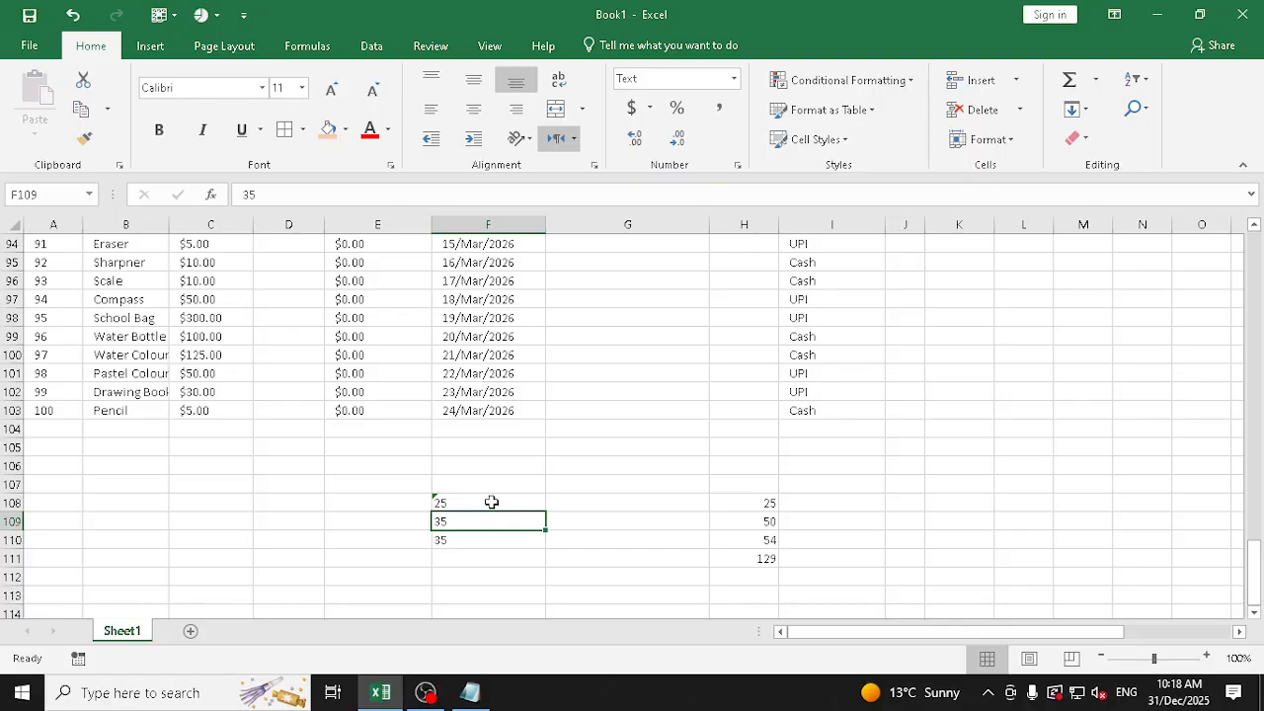
{"action": "left_click", "coordinate": [491, 507]}
{"action": "left_click_drag", "start_coordinate": [491, 507], "coordinate": [471, 540]}
{"action": "left_click", "coordinate": [480, 505]}
{"action": "left_click", "coordinate": [472, 522]}
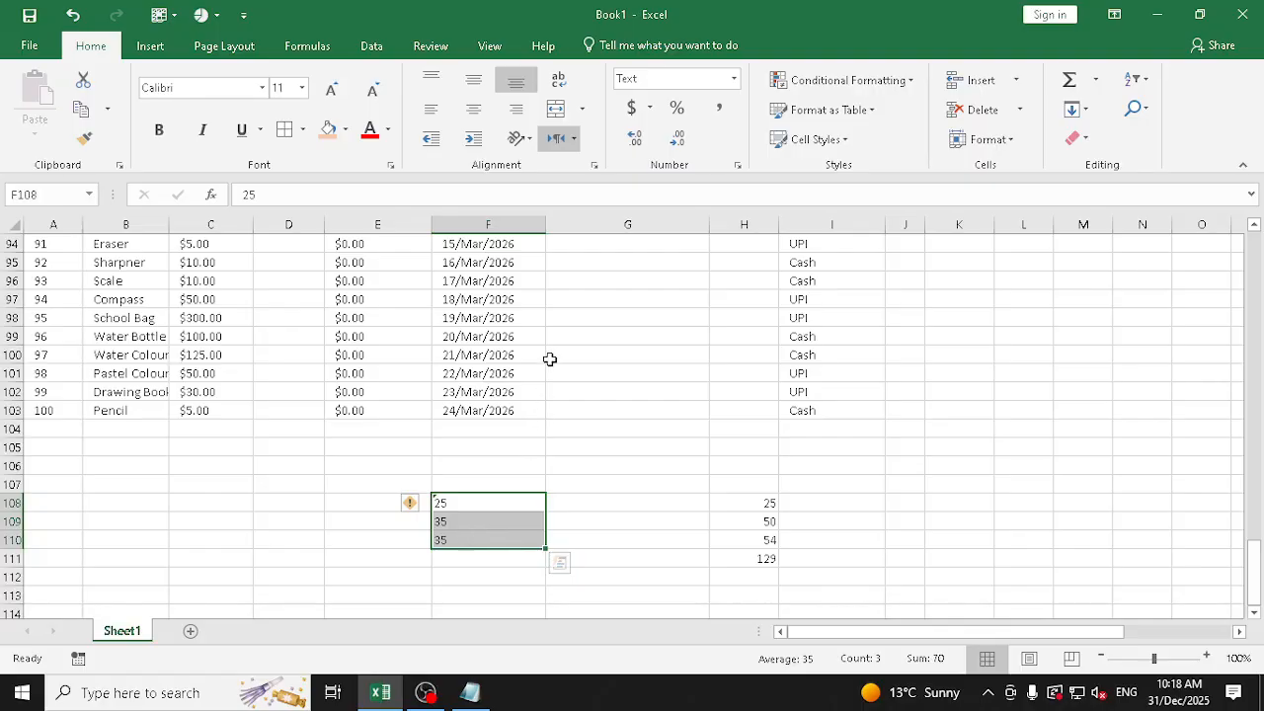
{"action": "left_click", "coordinate": [733, 78]}
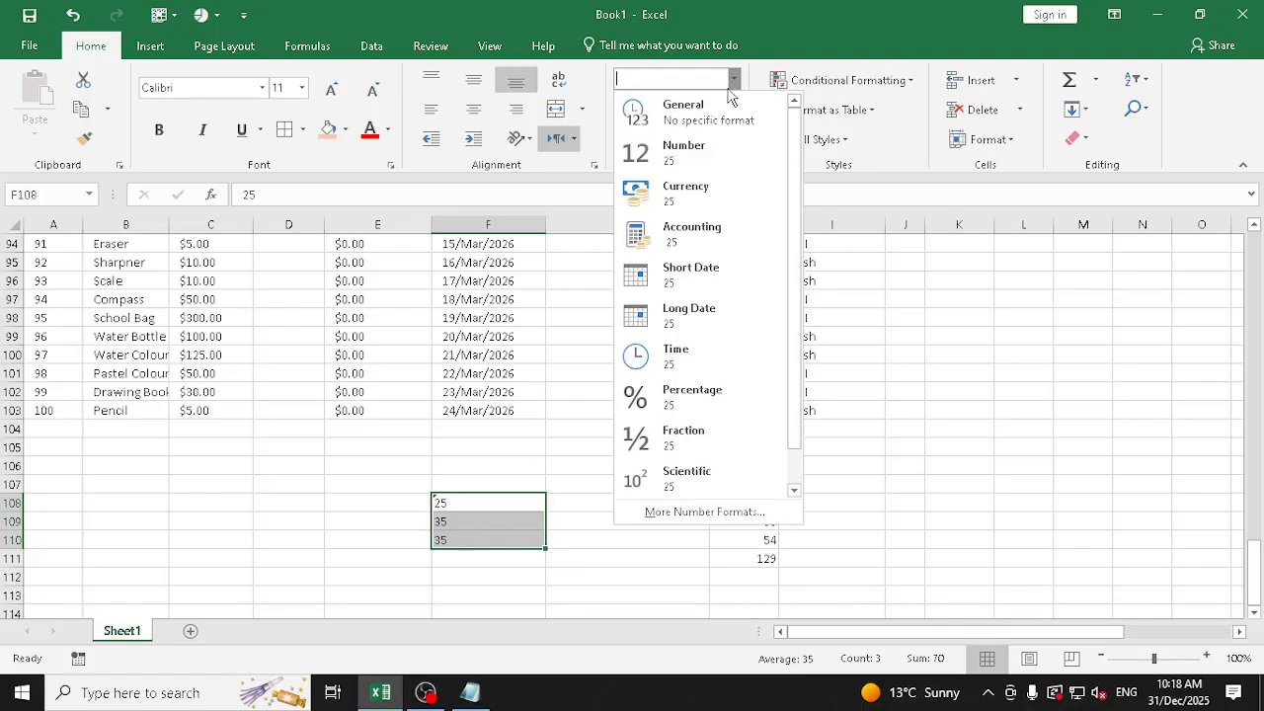
{"action": "scroll", "coordinate": [702, 434], "scroll_direction": "down", "scroll_amount": 1}
{"action": "left_click", "coordinate": [693, 474]}
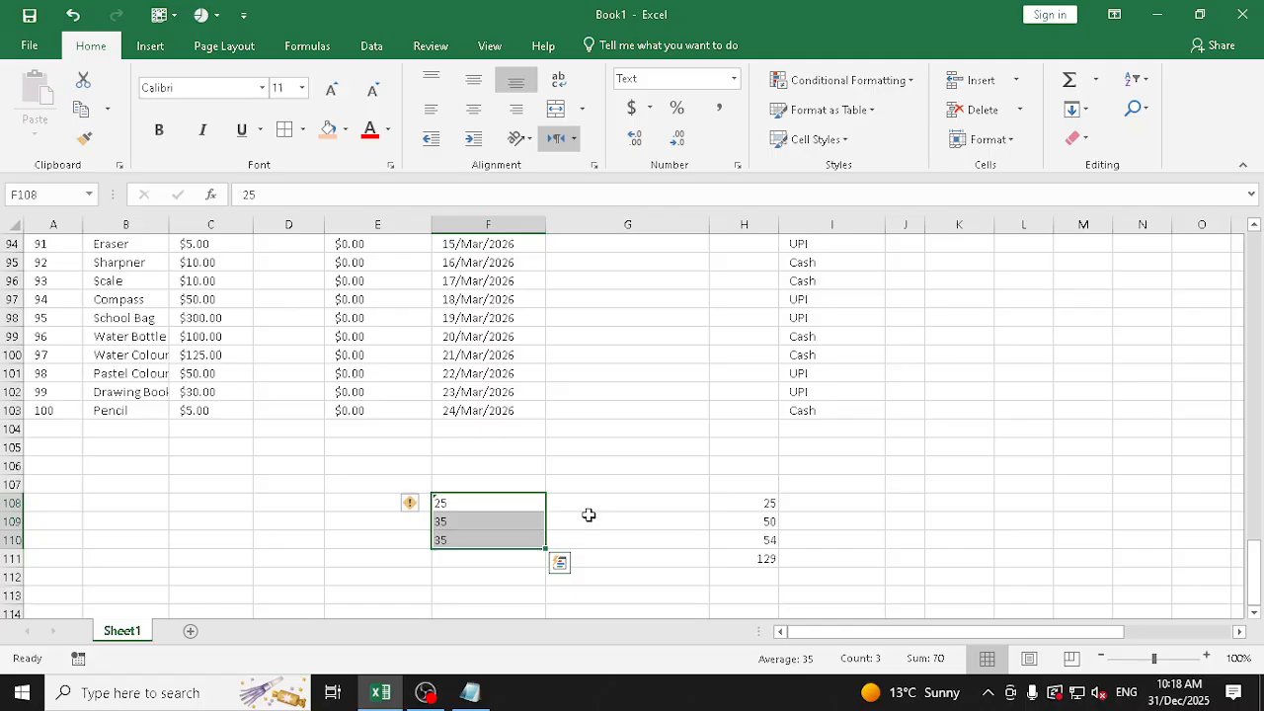
Sum F108:F110 in F113 with AutoSum and select the three summed cells
{"action": "left_click", "coordinate": [487, 589]}
{"action": "left_click", "coordinate": [1068, 79]}
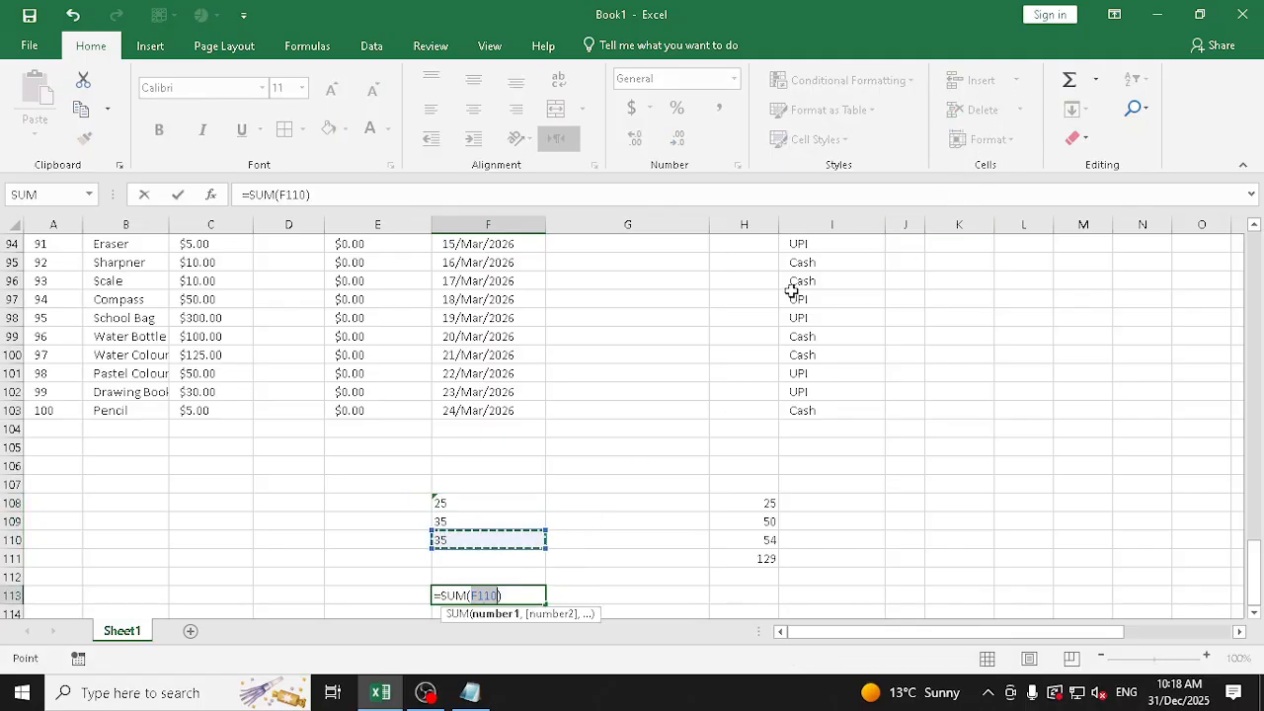
{"action": "scroll", "coordinate": [652, 346], "scroll_direction": "down", "scroll_amount": 2}
{"action": "left_click_drag", "start_coordinate": [493, 395], "coordinate": [494, 426]}
{"action": "key", "text": "ctrl+Return"}
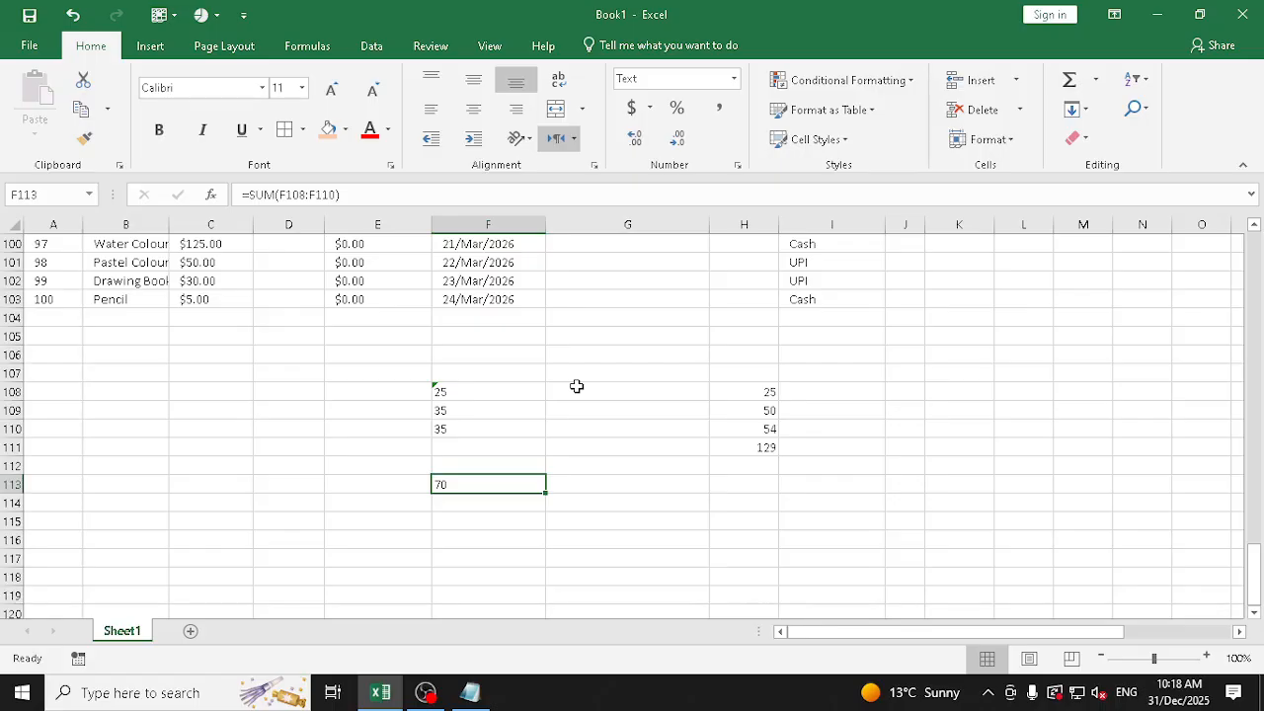
{"action": "left_click_drag", "start_coordinate": [493, 391], "coordinate": [491, 430]}
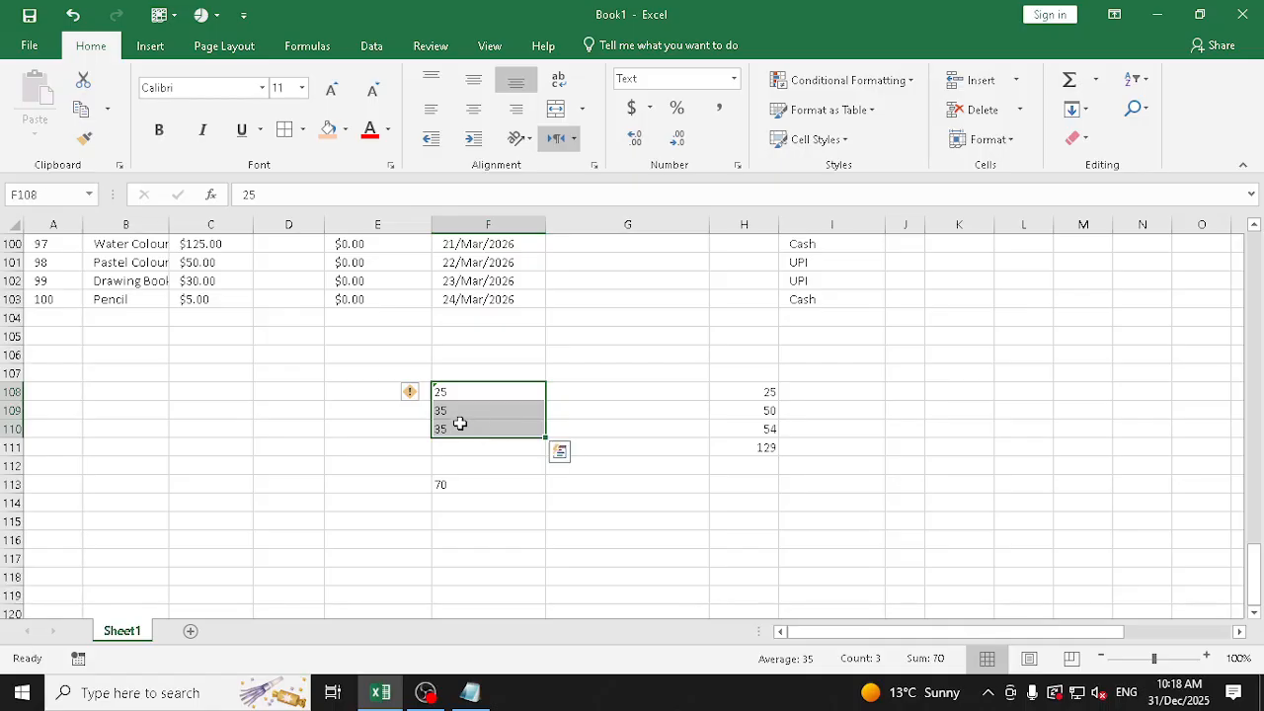
Reapply the Text number format to F109 and select F110 to check its contents
{"action": "left_click", "coordinate": [462, 413]}
{"action": "left_click", "coordinate": [734, 79]}
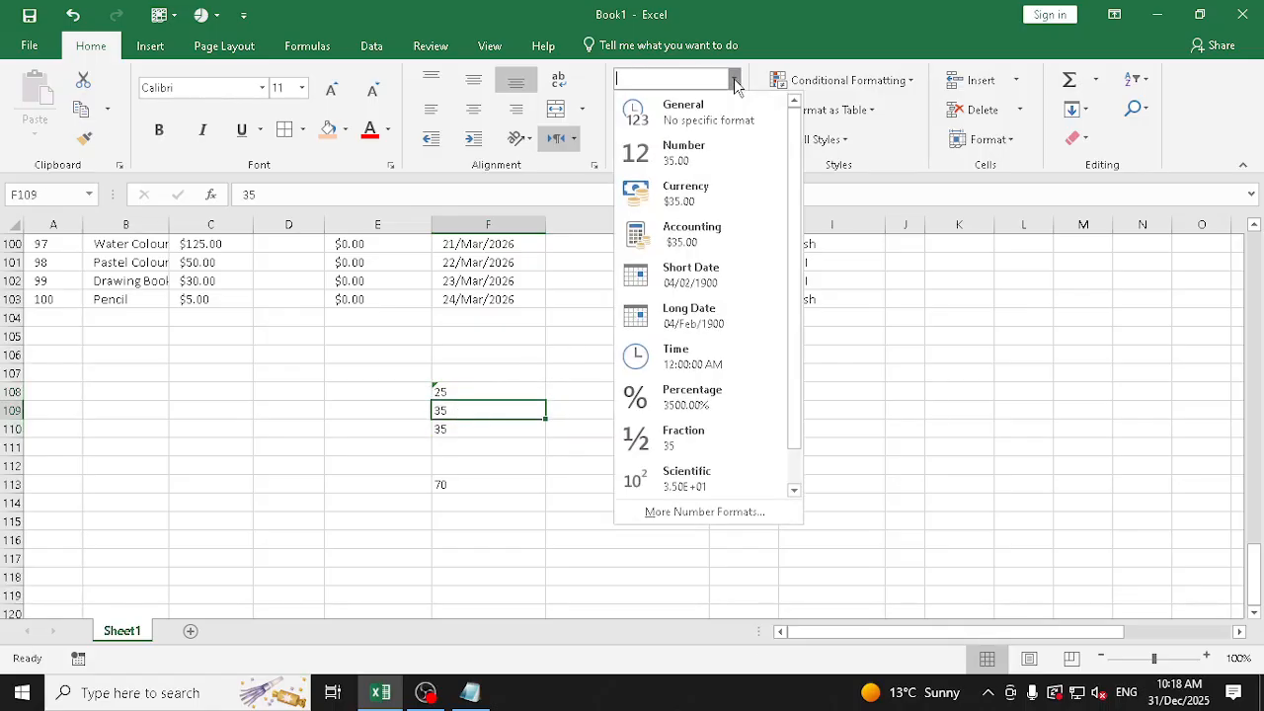
{"action": "scroll", "coordinate": [688, 478], "scroll_direction": "down", "scroll_amount": 1}
{"action": "left_click", "coordinate": [691, 480]}
{"action": "left_click", "coordinate": [480, 429]}
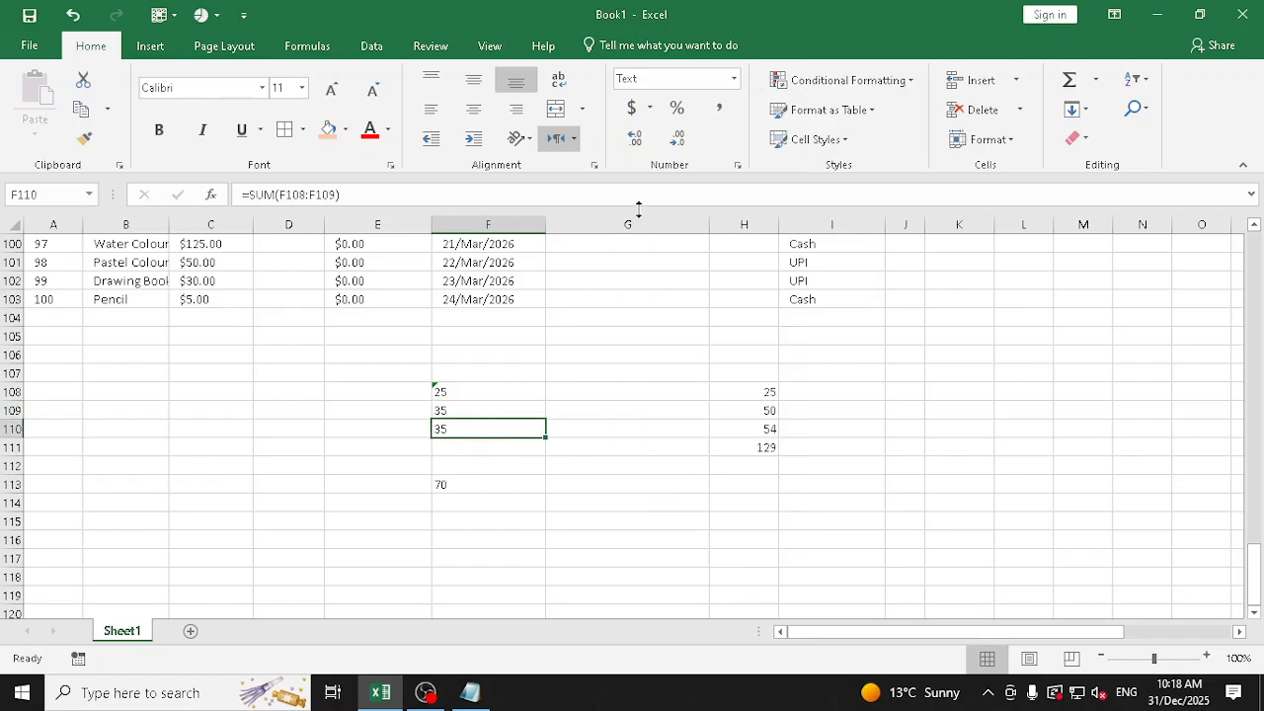
Clear all contents and formatting from F108:F114
{"action": "left_click_drag", "start_coordinate": [476, 390], "coordinate": [485, 503]}
{"action": "left_click", "coordinate": [1076, 139]}
{"action": "left_click", "coordinate": [1111, 166]}
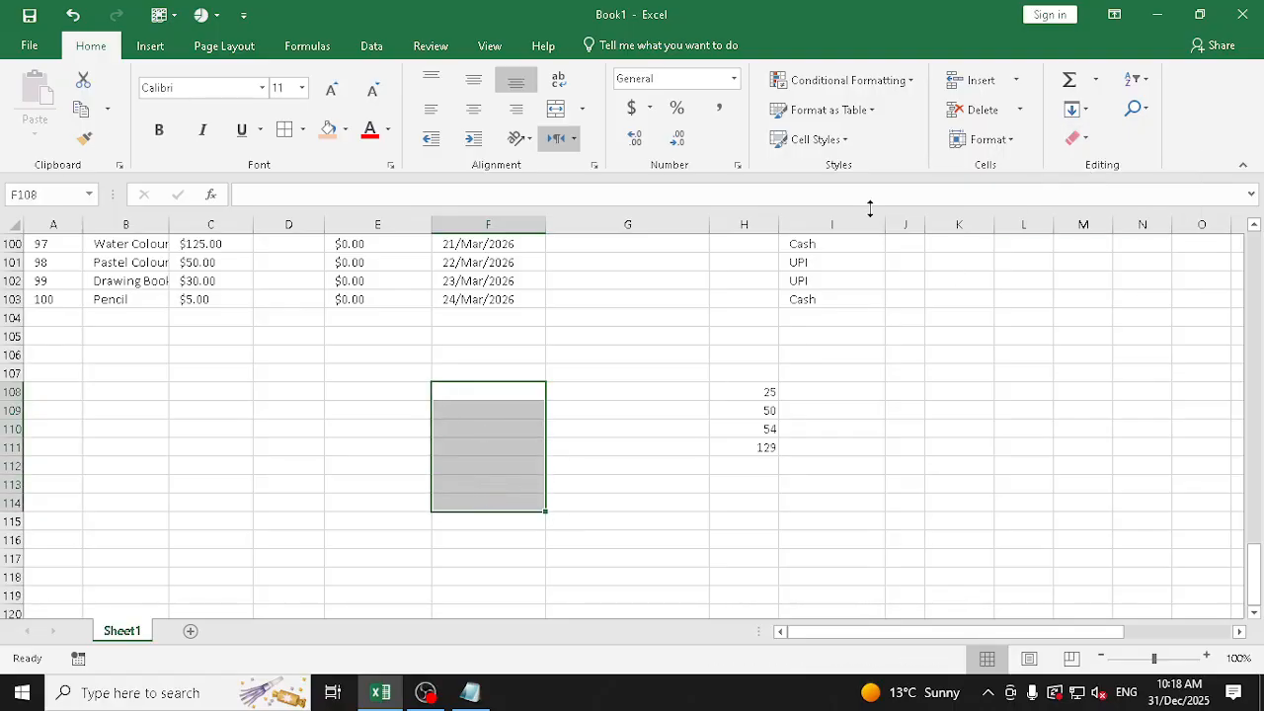
Enter the values 25, 40, 40 and 500 in cells F108 to F111
{"action": "left_click", "coordinate": [492, 393]}
{"action": "type", "text": "25"}
{"action": "key", "text": "Return"}
{"action": "type", "text": "40"}
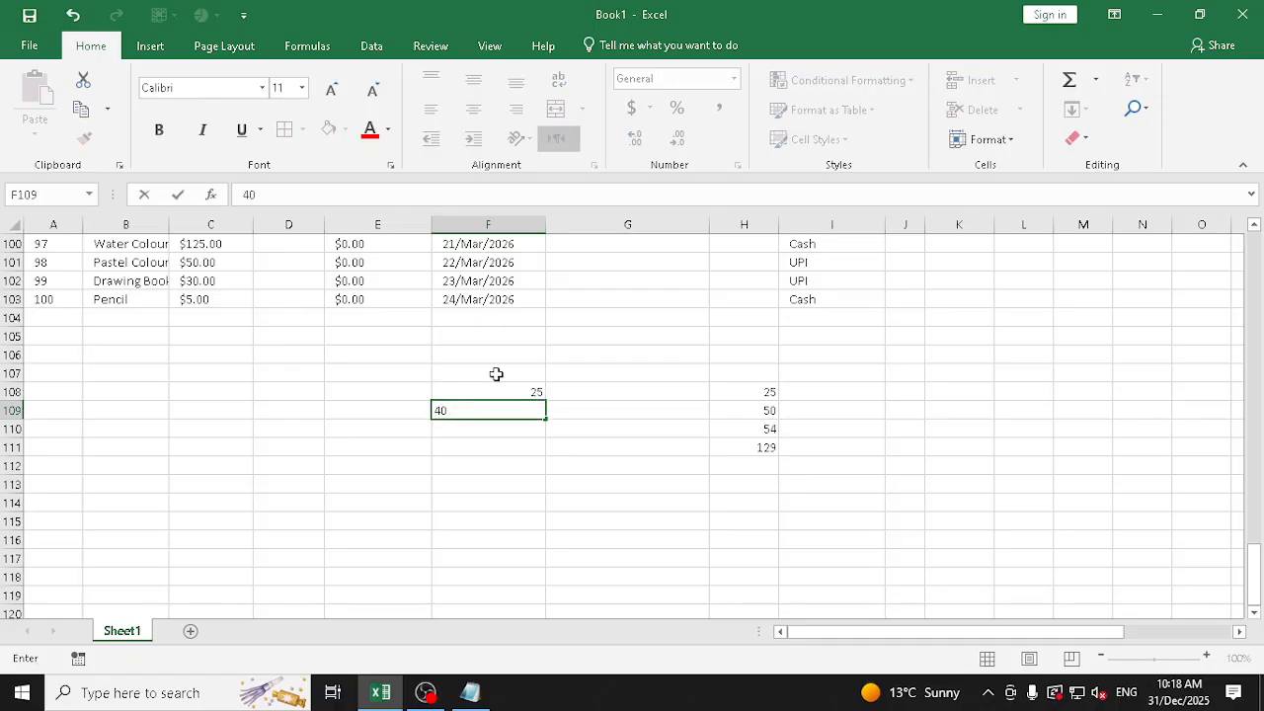
{"action": "key", "text": "Return"}
{"action": "type", "text": "40"}
{"action": "key", "text": "Return"}
{"action": "type", "text": "500"}
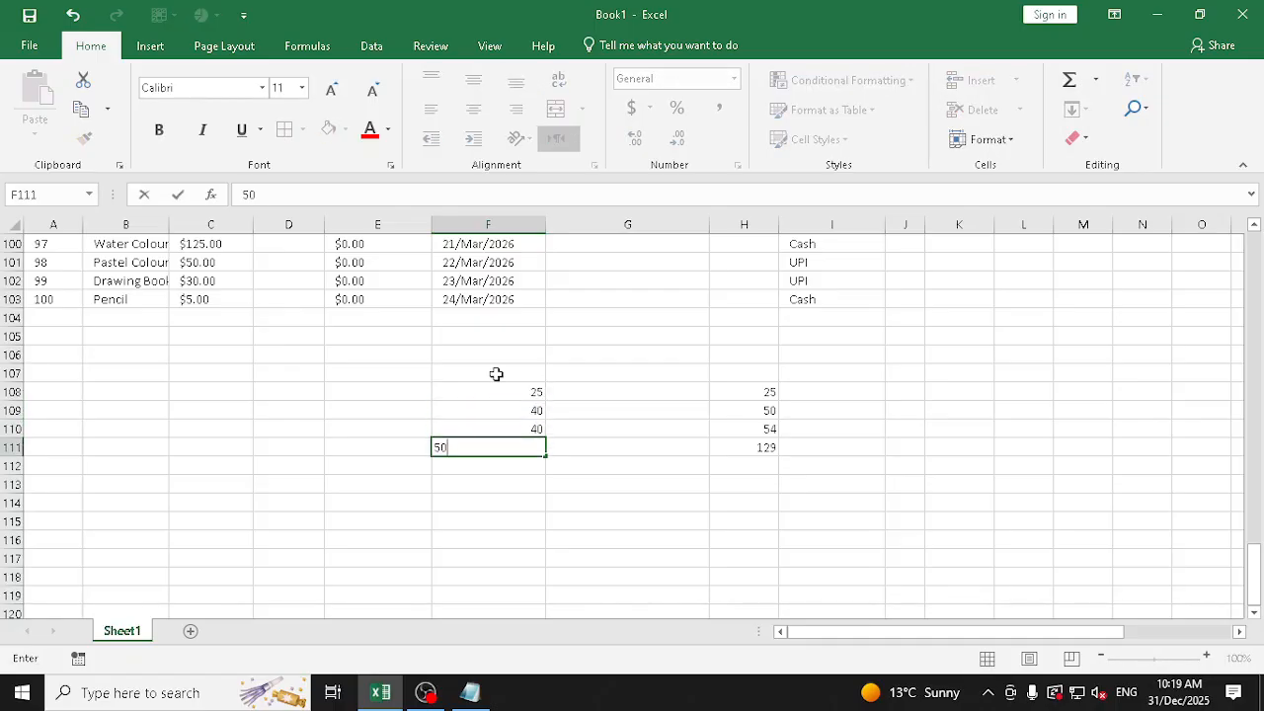
{"action": "key", "text": "Return"}
Apply the Text number format to the values in F108:F111
{"action": "left_click_drag", "start_coordinate": [507, 384], "coordinate": [512, 446]}
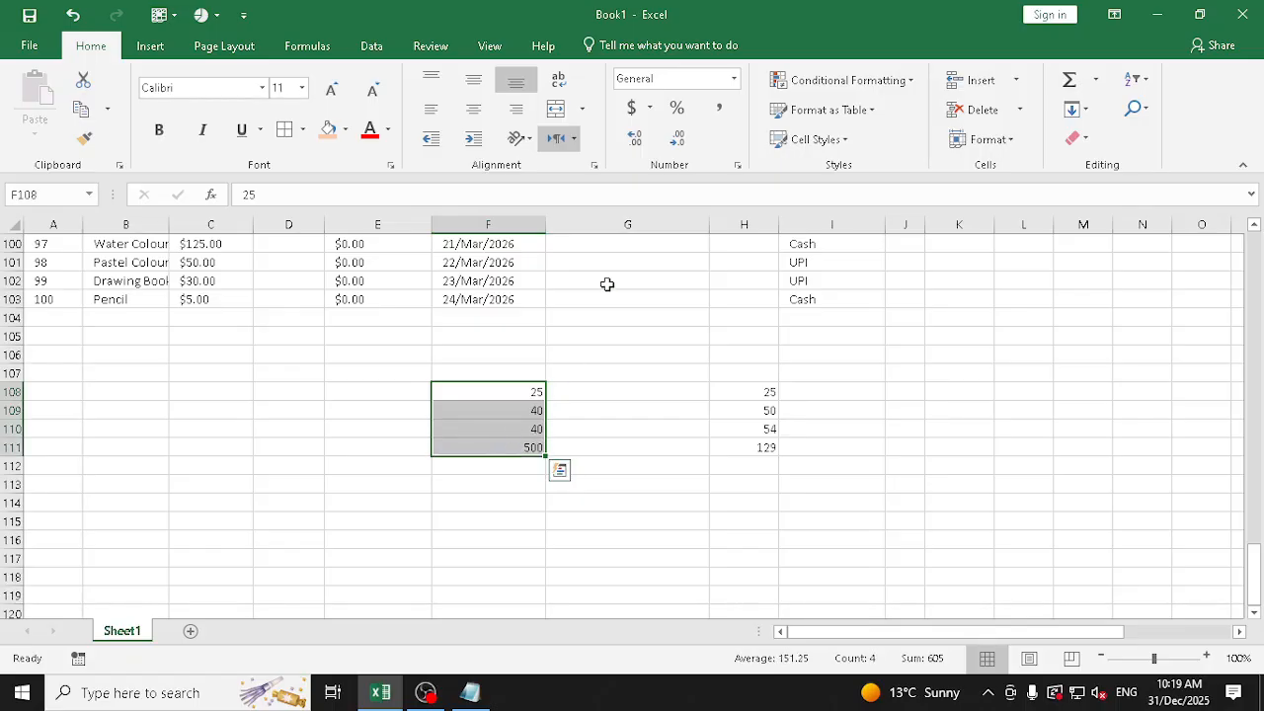
{"action": "left_click", "coordinate": [733, 79]}
{"action": "scroll", "coordinate": [725, 424], "scroll_direction": "down", "scroll_amount": 1}
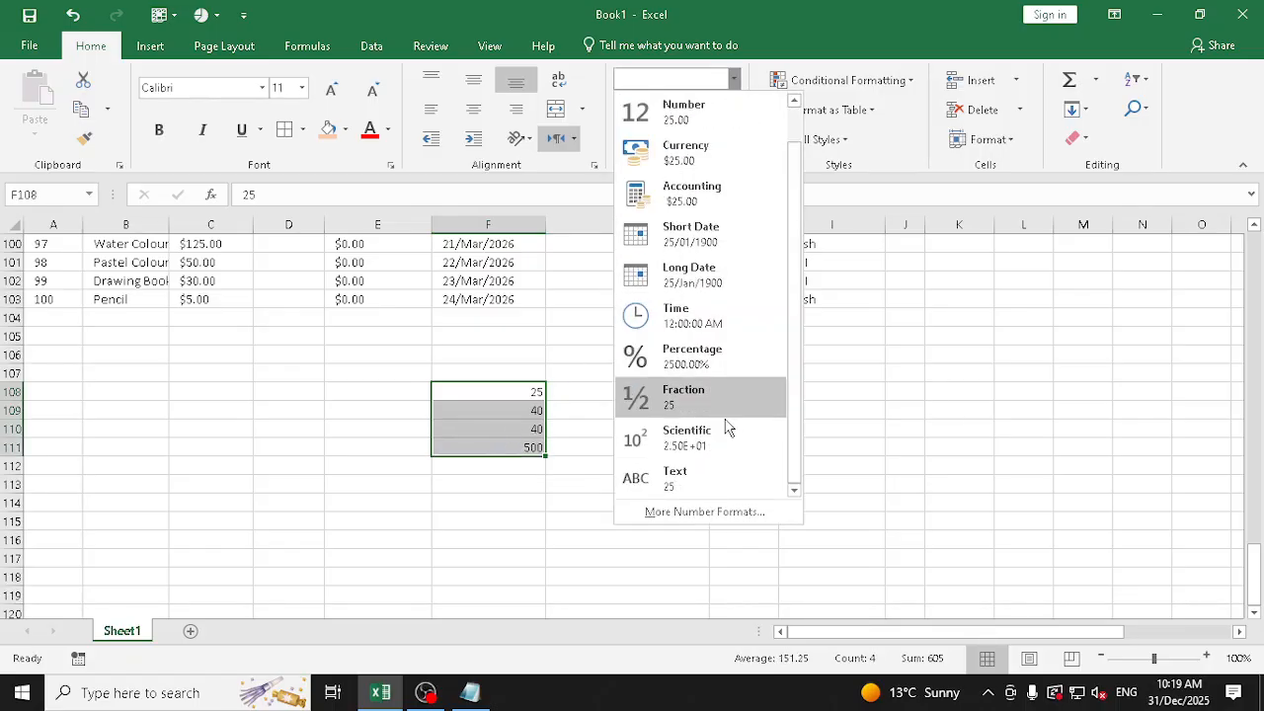
{"action": "left_click", "coordinate": [744, 491]}
Sum F108:F111 in F115 with AutoSum and select the result cell
{"action": "left_click", "coordinate": [494, 522]}
{"action": "left_click", "coordinate": [1069, 79]}
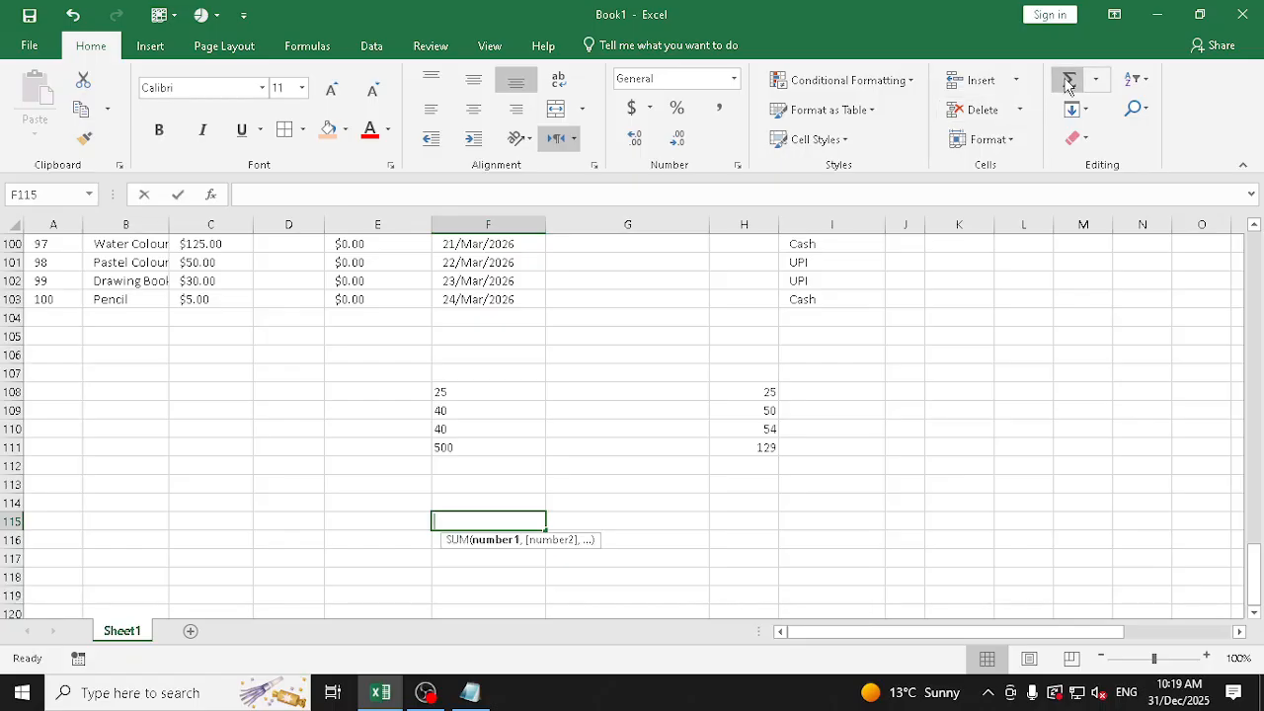
{"action": "left_click_drag", "start_coordinate": [478, 392], "coordinate": [482, 444]}
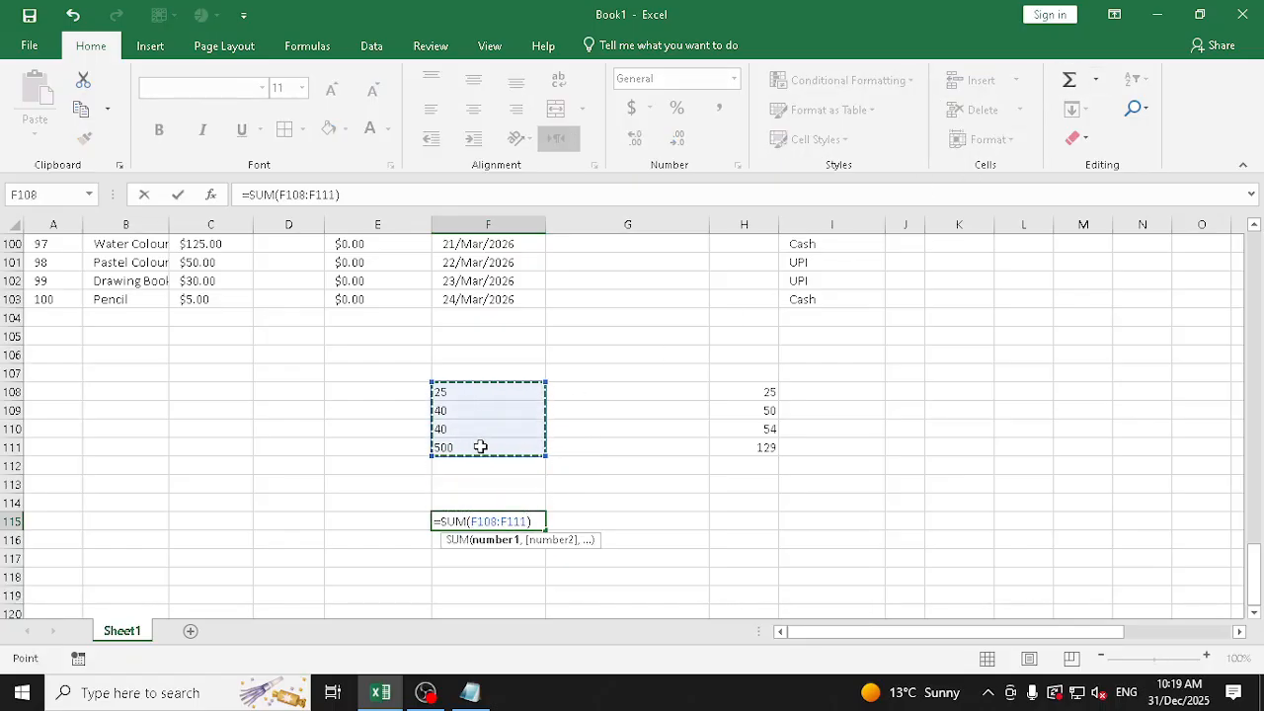
{"action": "key", "text": "Return"}
{"action": "key", "text": "Up"}
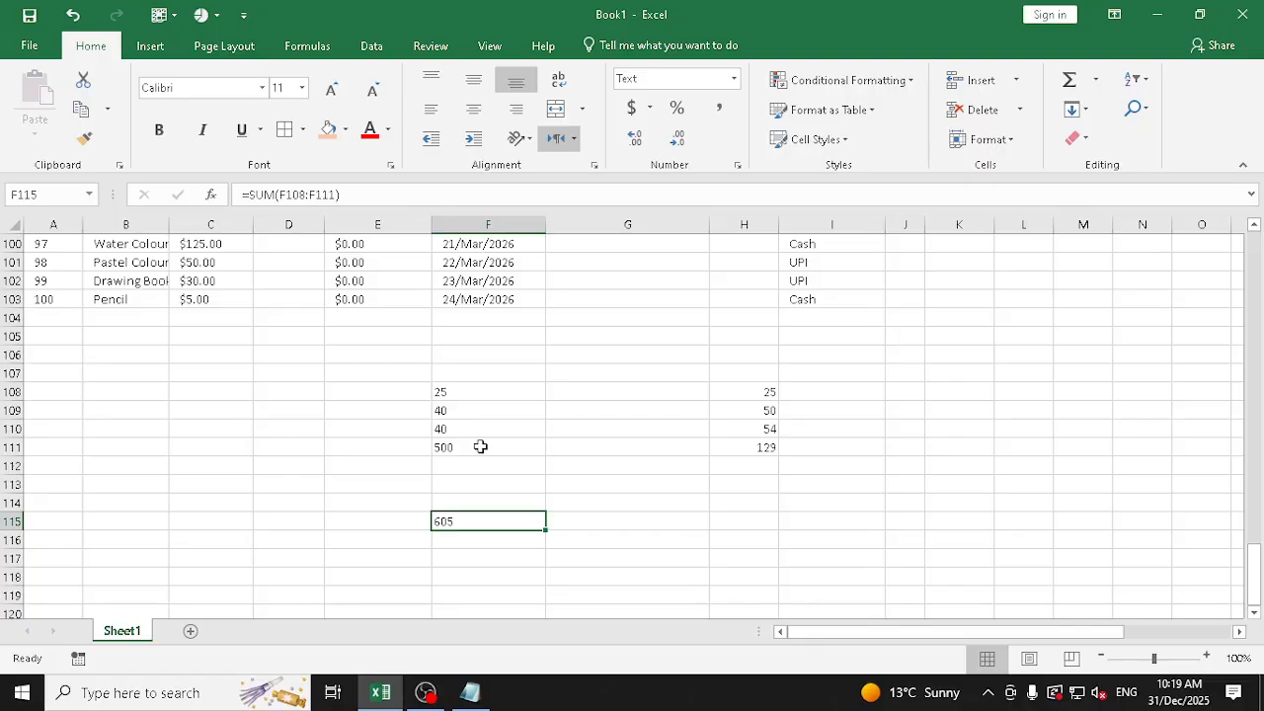
Delete the contents of F108:H115, removing both sets of test values and their sums
{"action": "key", "text": "Up"}
{"action": "key", "text": "Up"}
{"action": "key", "text": "Up"}
{"action": "key", "text": "Up"}
{"action": "key", "text": "Up"}
{"action": "key", "text": "Up"}
{"action": "key", "text": "Up"}
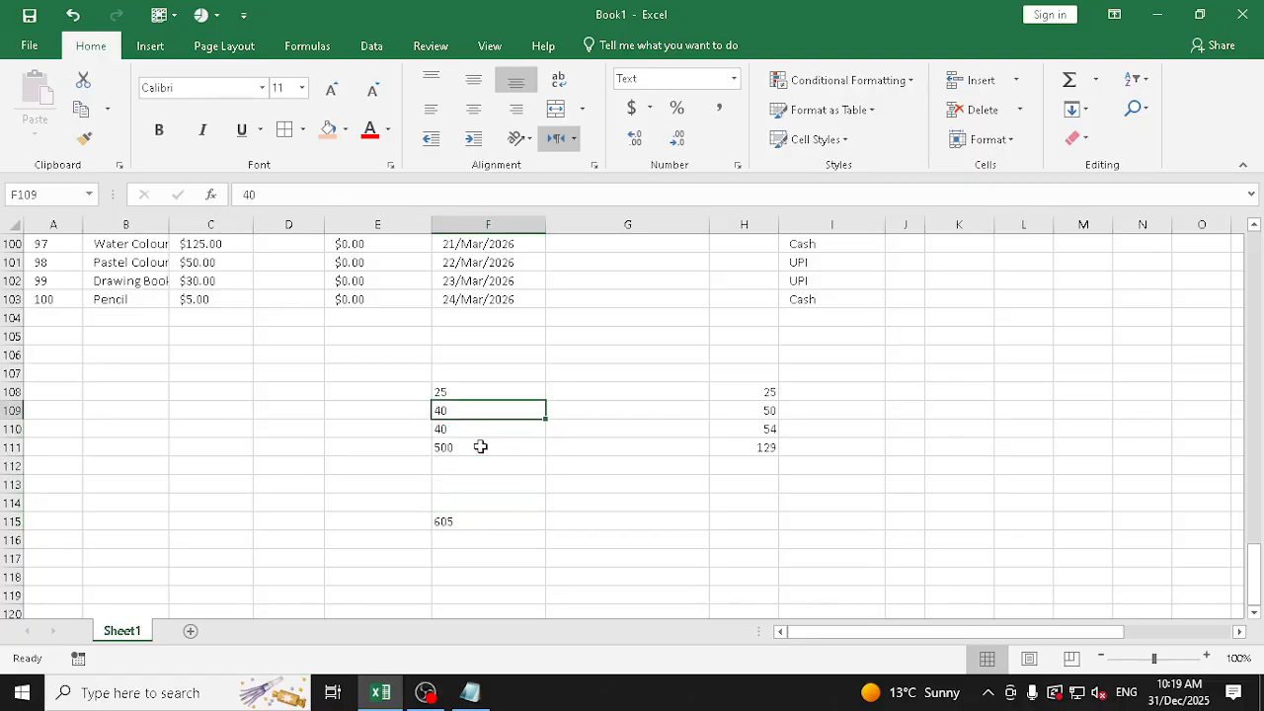
{"action": "key", "text": "shift+Down"}
{"action": "key", "text": "shift+Down"}
{"action": "key", "text": "shift+Down"}
{"action": "key", "text": "shift+Down"}
{"action": "key", "text": "shift+Down"}
{"action": "key", "text": "shift+Down"}
{"action": "key", "text": "shift+Down"}
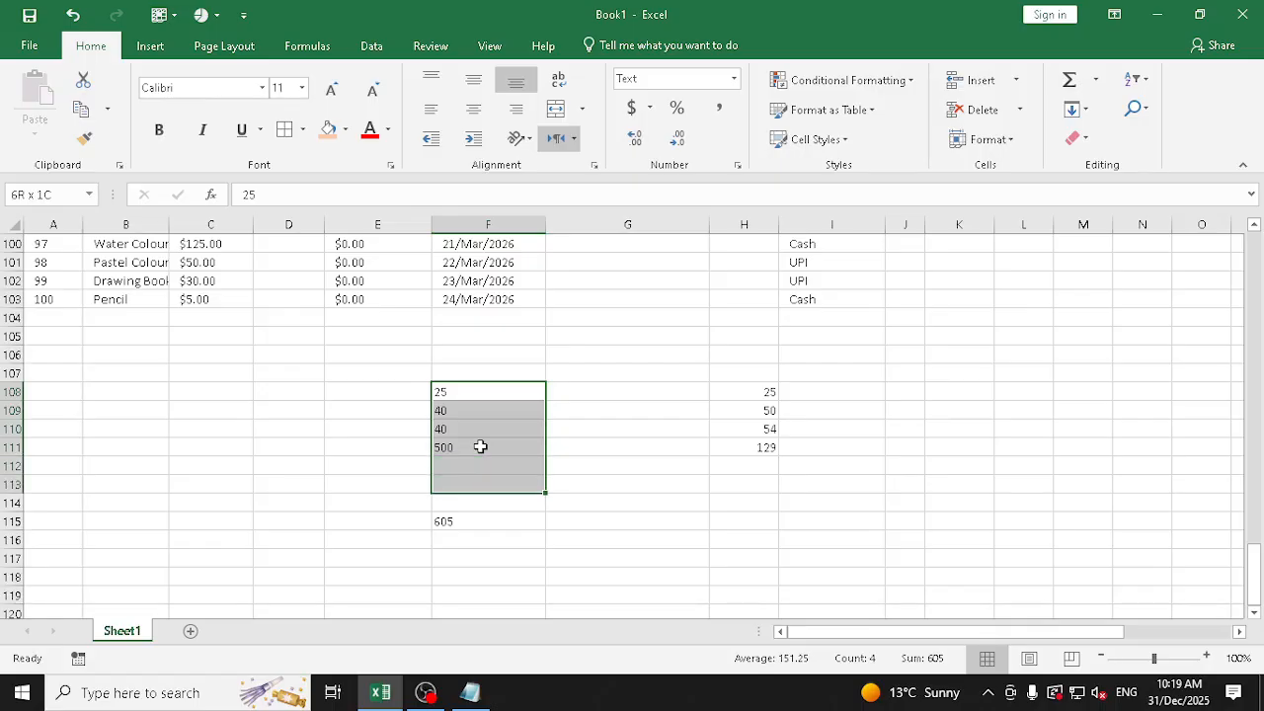
{"action": "key", "text": "shift+Right"}
{"action": "key", "text": "shift+Right"}
{"action": "key", "text": "Delete"}
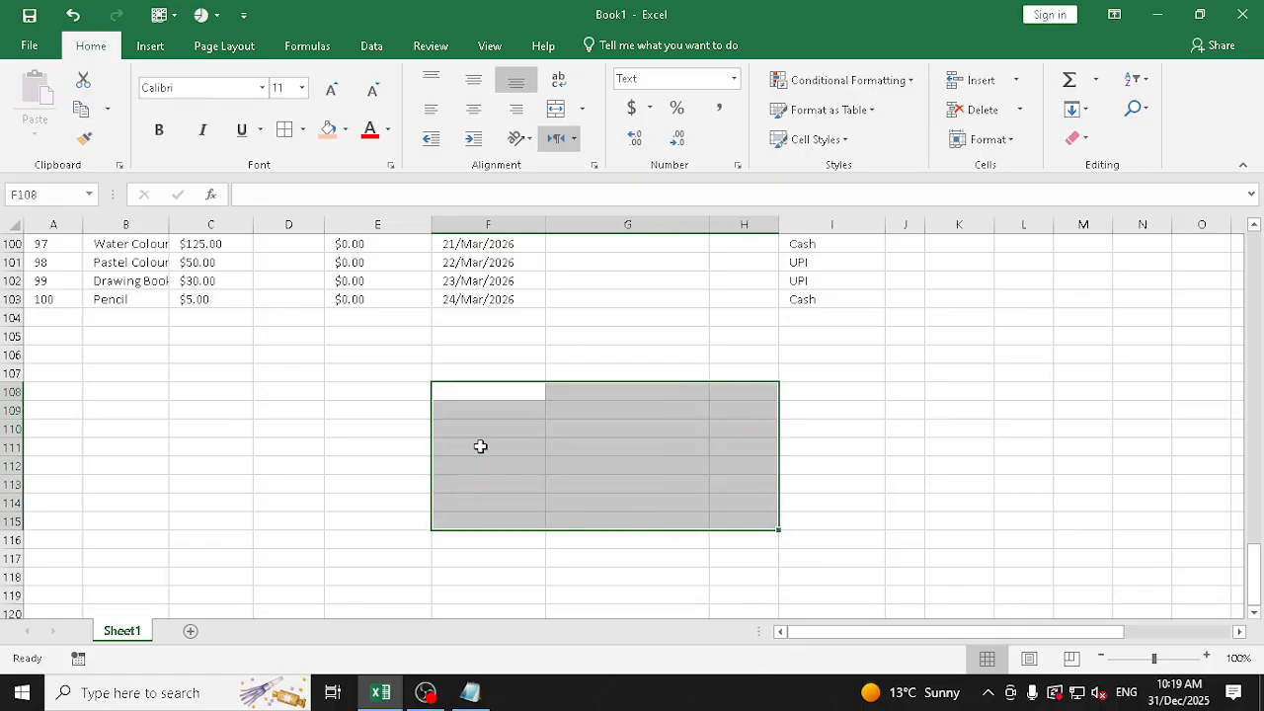
Enter the values 25, 52 and 52 in cells G108 to G110
{"action": "key", "text": "Right"}
{"action": "type", "text": "2"}
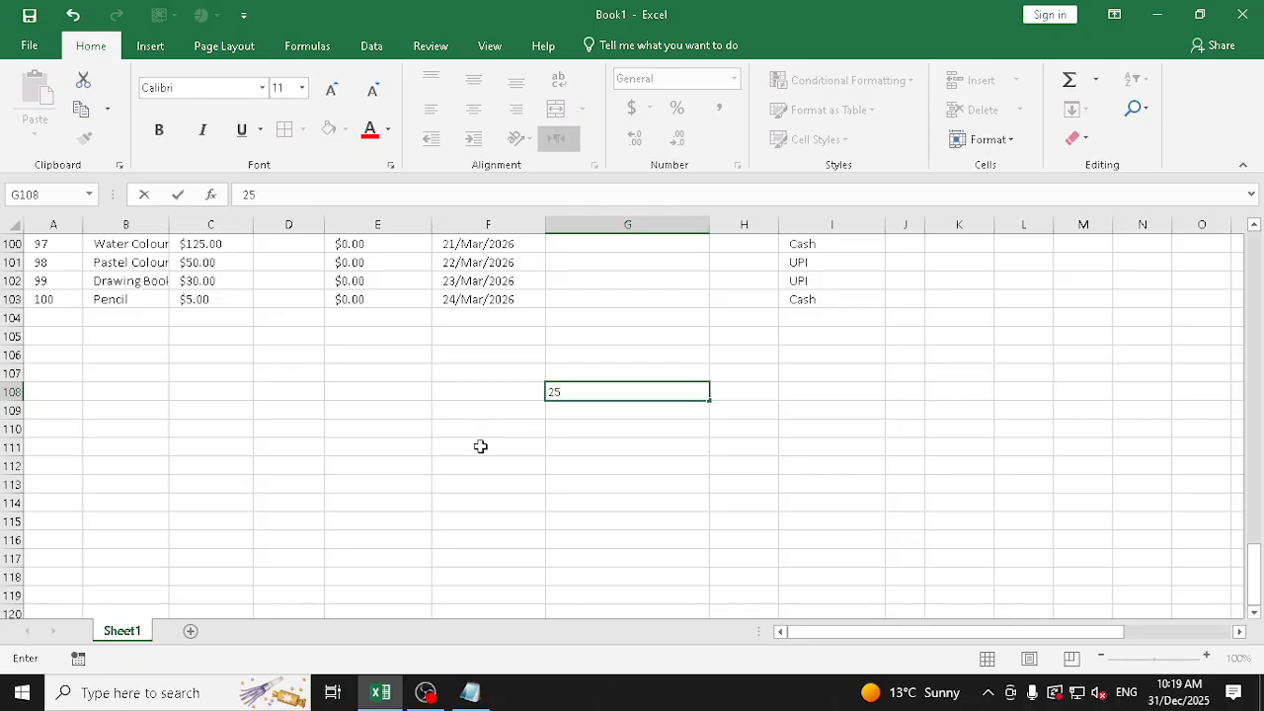
{"action": "key", "text": "Return"}
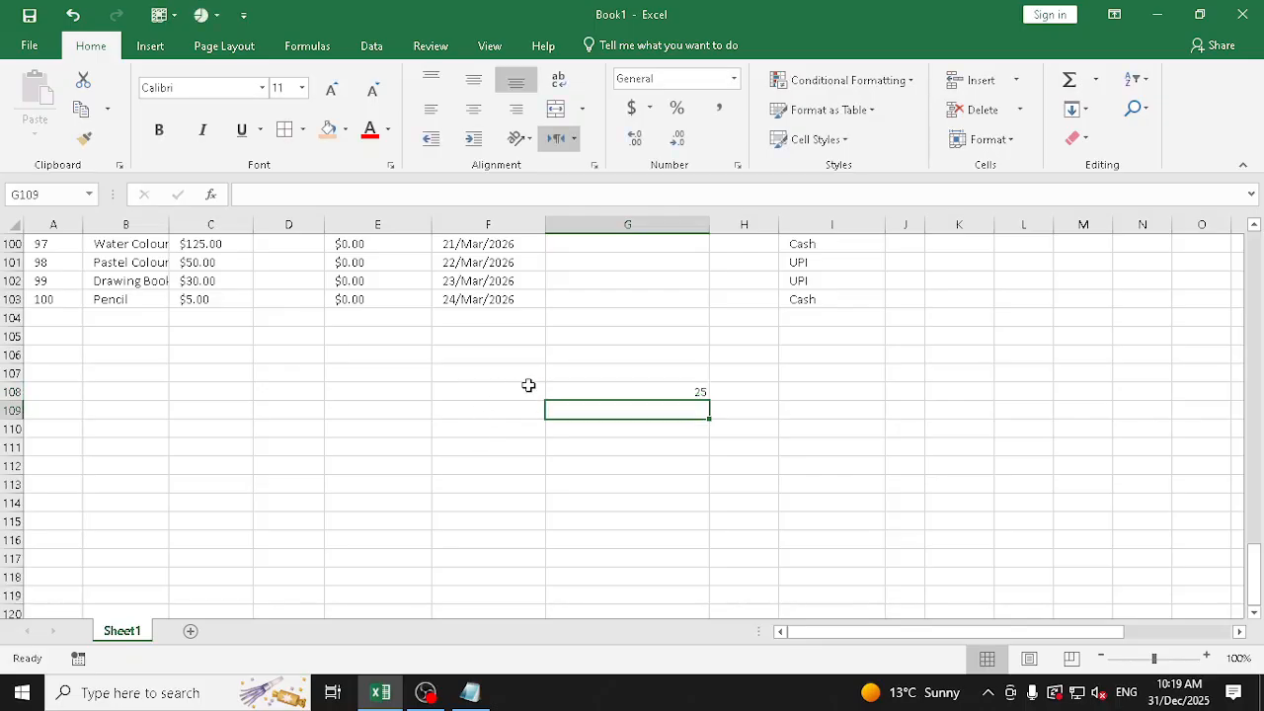
{"action": "type", "text": "52"}
{"action": "key", "text": "Return"}
{"action": "type", "text": "52"}
{"action": "key", "text": "Return"}
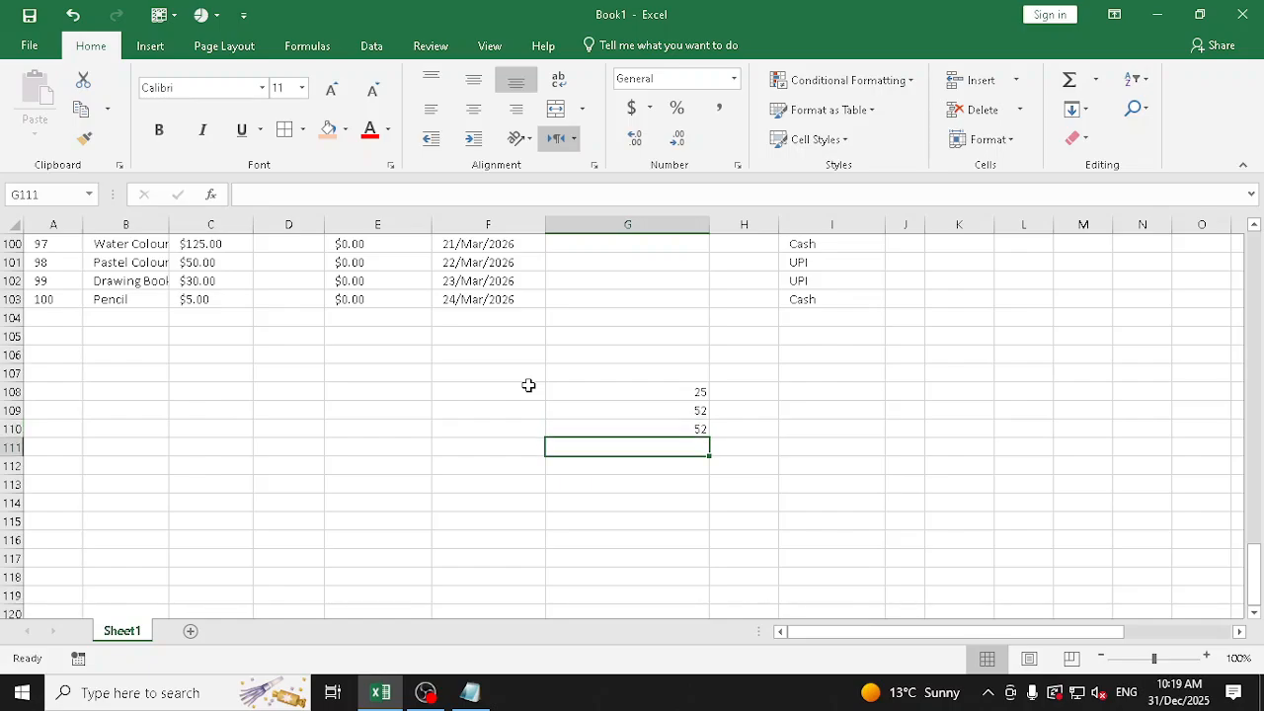
Try a trailing and a leading apostrophe on the 25 in G108, undoing each edit
{"action": "double_click", "coordinate": [702, 392]}
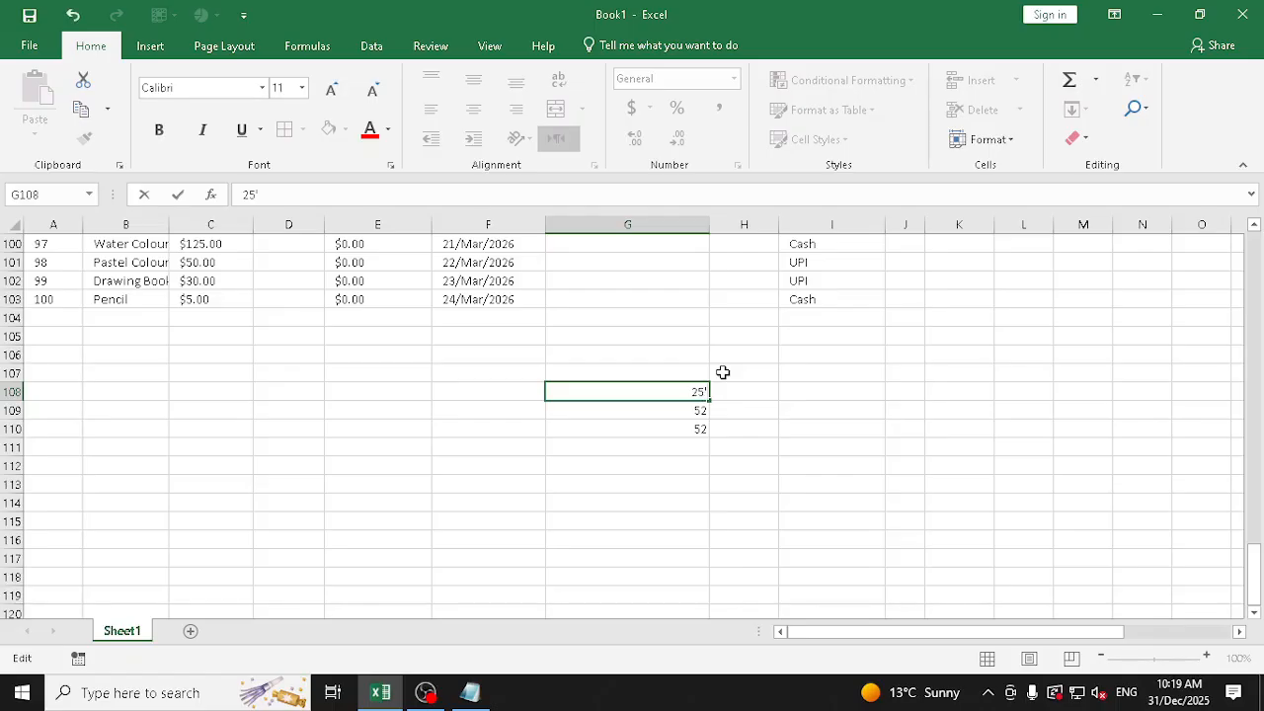
{"action": "key", "text": "Return"}
{"action": "key", "text": "ctrl+z"}
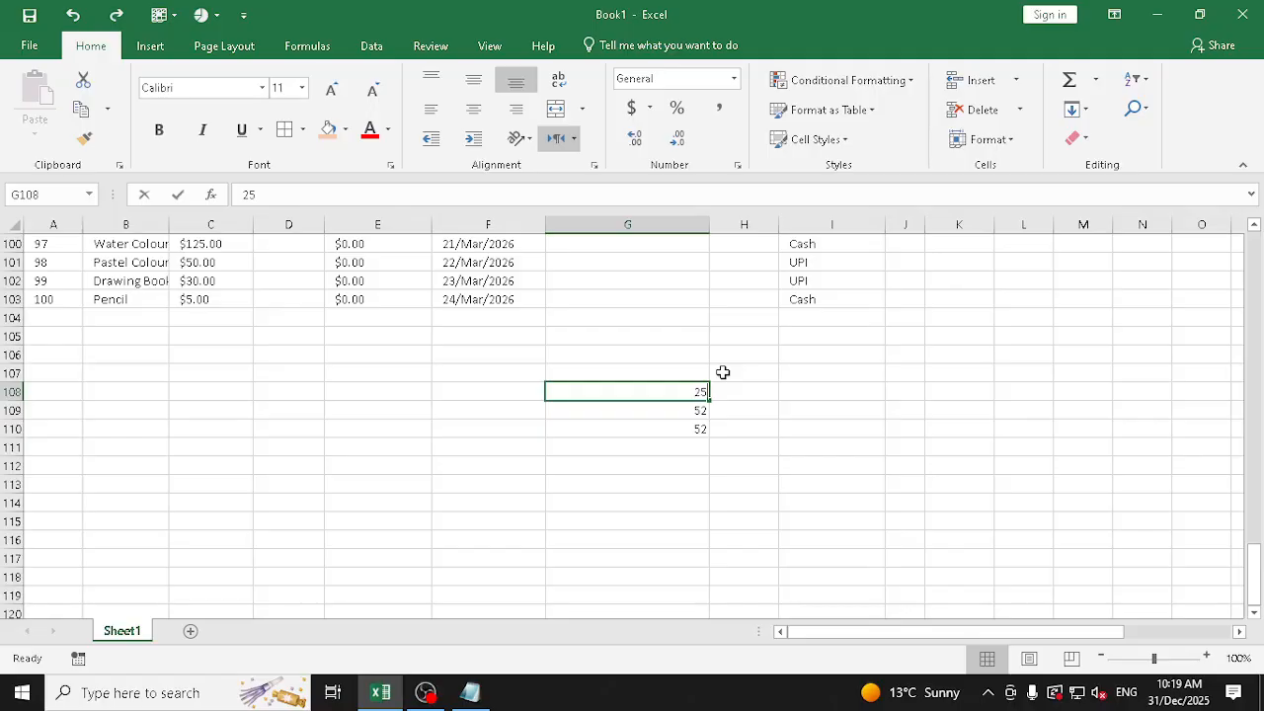
{"action": "key", "text": "F2"}
{"action": "key", "text": "Return"}
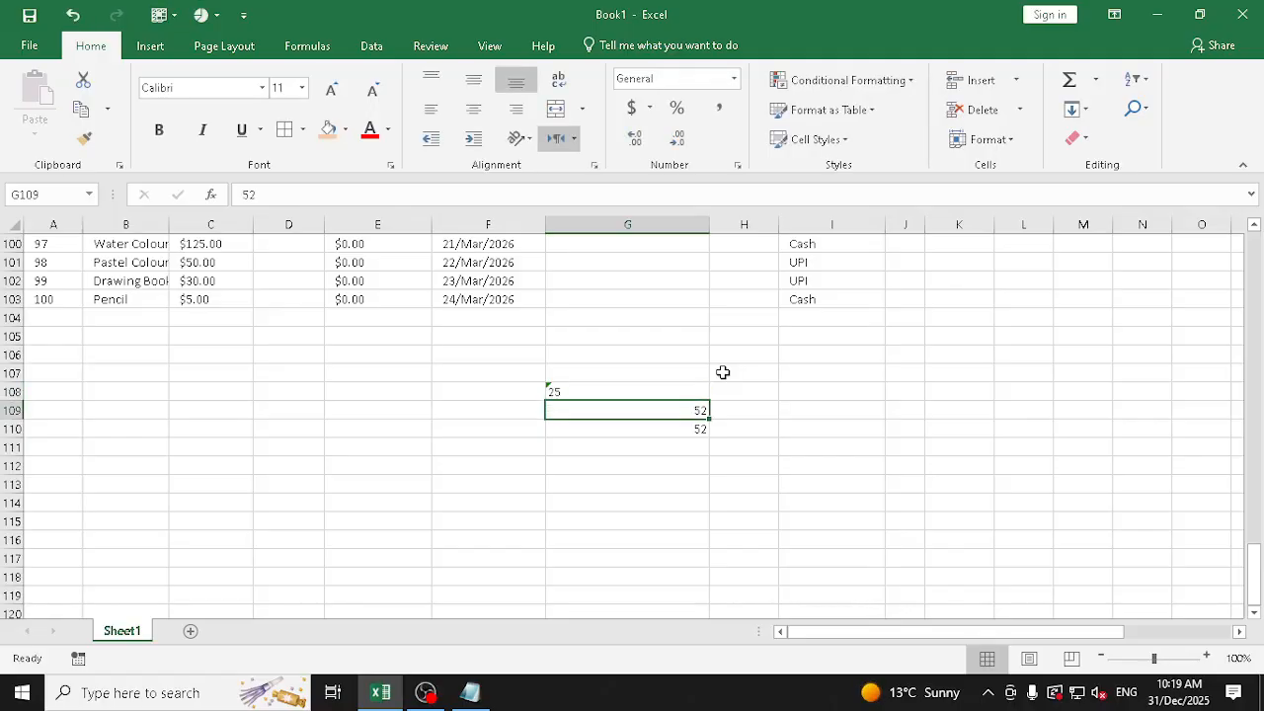
{"action": "key", "text": "ctrl+z"}
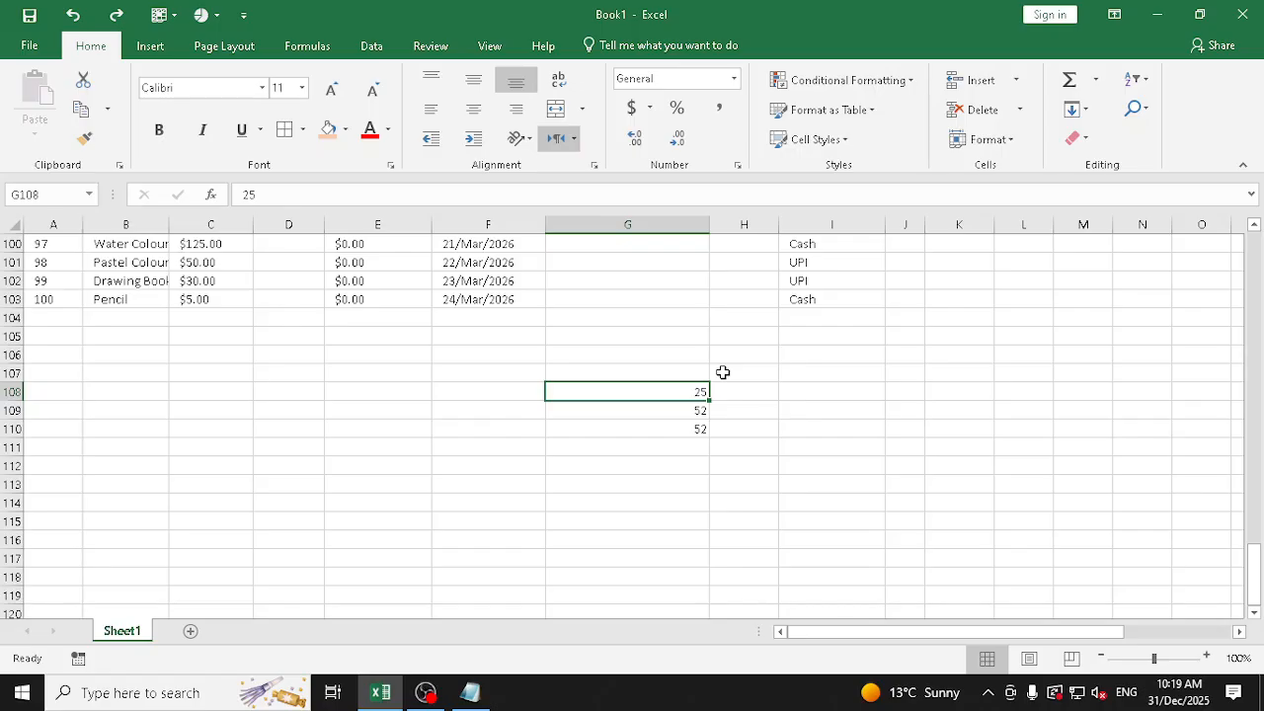
Put a leading apostrophe before each value in G108:G110 to store them as text
{"action": "key", "text": "F2"}
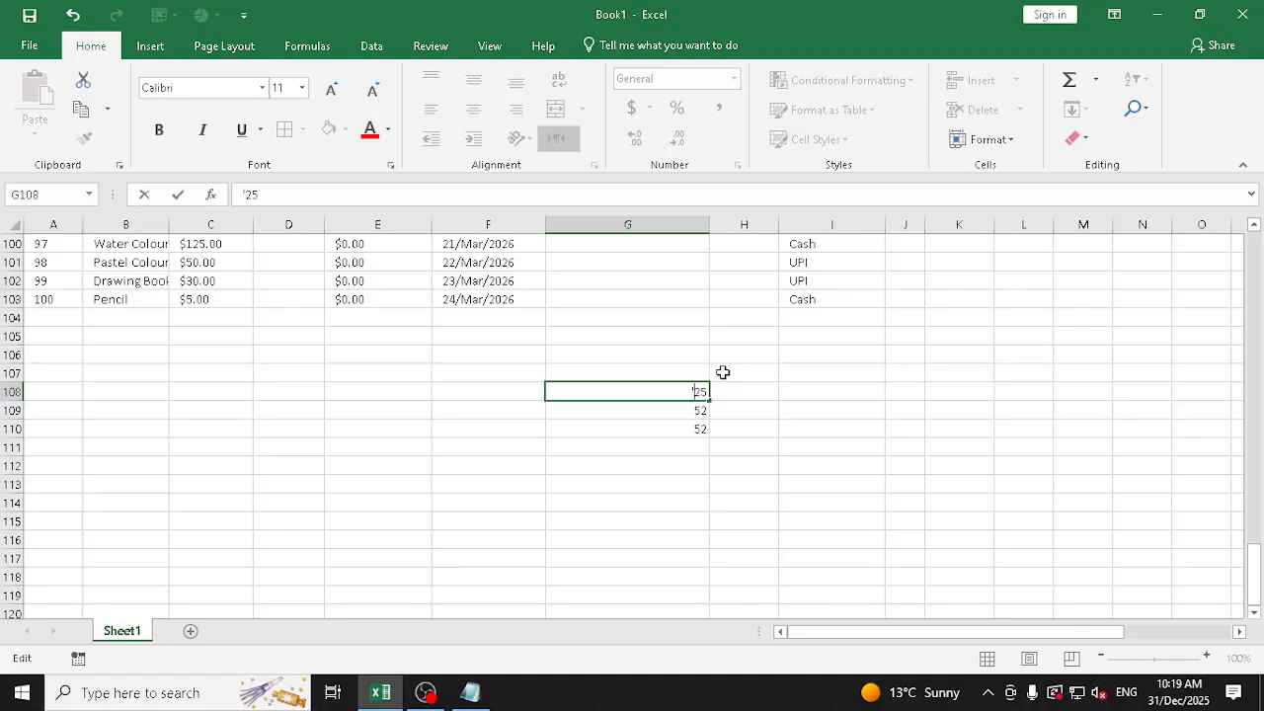
{"action": "key", "text": "Return"}
{"action": "key", "text": "F2"}
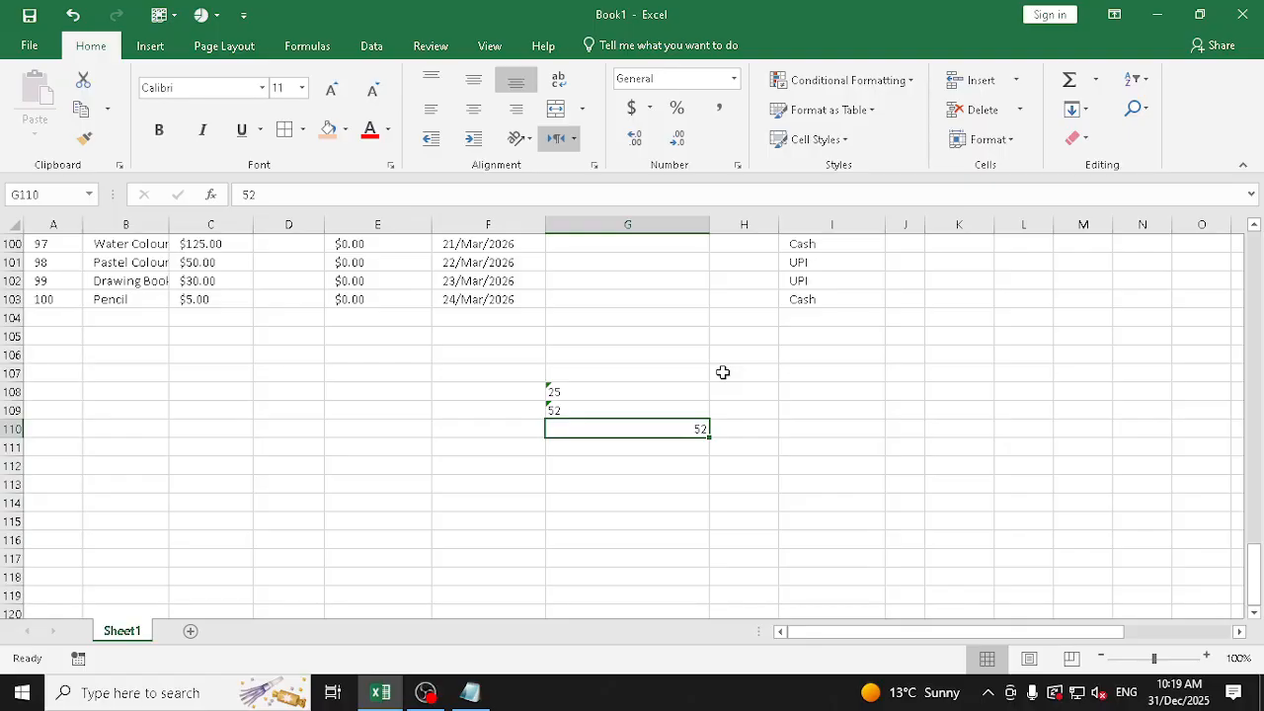
{"action": "key", "text": "F2"}
{"action": "key", "text": "Return"}
{"action": "key", "text": "Return"}
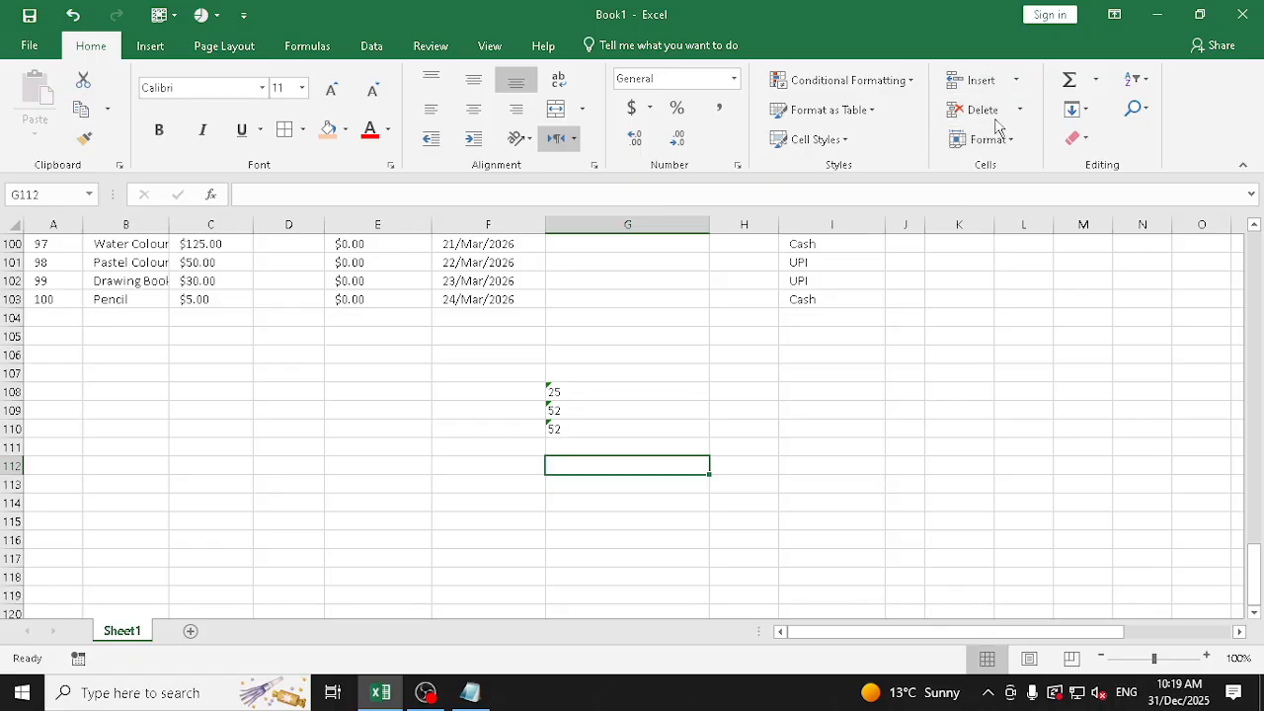
Sum the apostrophe-prefixed values G108:G110 in G112 with AutoSum and select the result cell
{"action": "left_click", "coordinate": [1067, 85]}
{"action": "left_click_drag", "start_coordinate": [587, 387], "coordinate": [587, 420]}
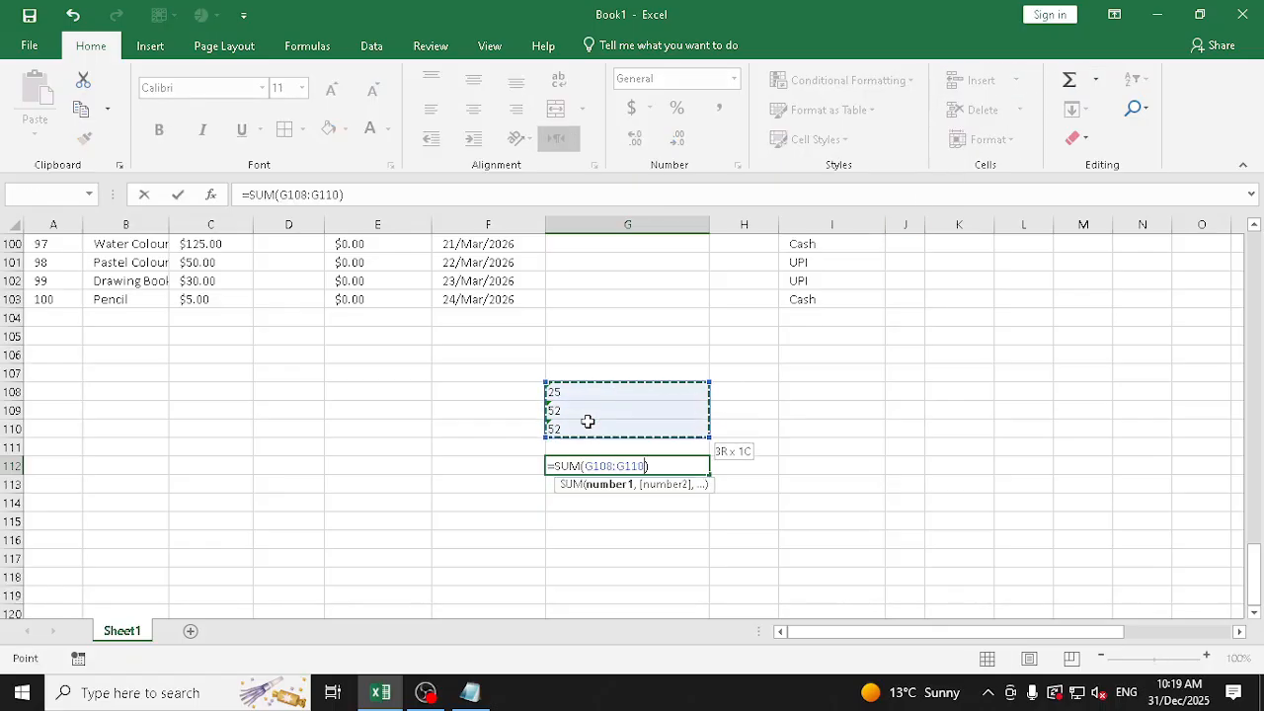
{"action": "key", "text": "Return"}
{"action": "key", "text": "Up"}
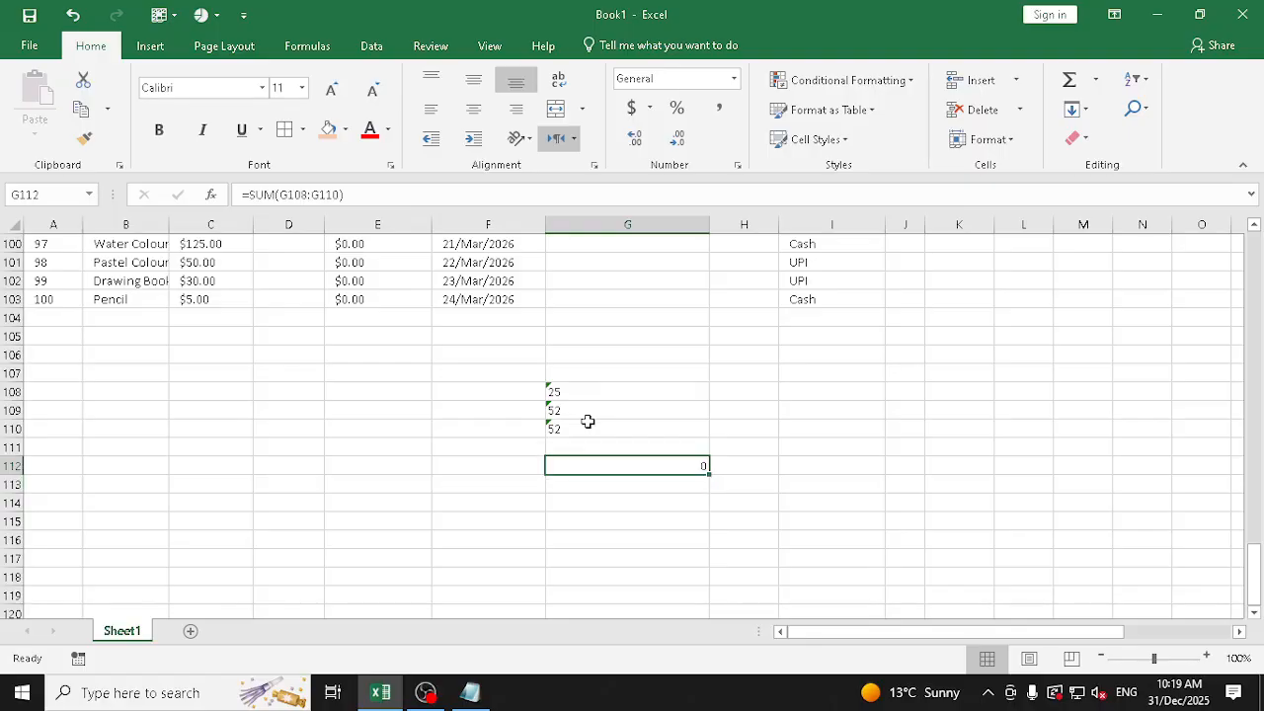
Apply the Text number format to G108 and to the whole range G108:G110
{"action": "key", "text": "Up"}
{"action": "key", "text": "Up"}
{"action": "key", "text": "Up"}
{"action": "key", "text": "Up"}
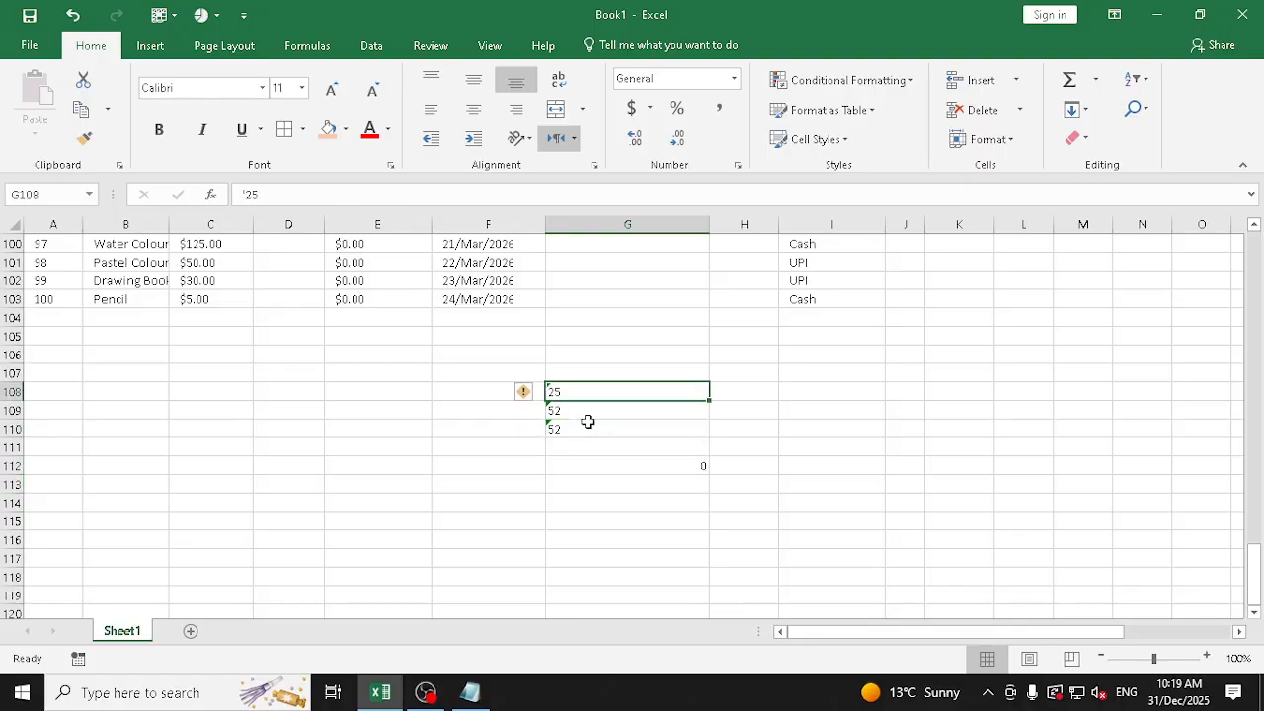
{"action": "left_click", "coordinate": [733, 78]}
{"action": "left_click", "coordinate": [672, 484]}
{"action": "left_click_drag", "start_coordinate": [615, 389], "coordinate": [609, 420]}
{"action": "left_click", "coordinate": [734, 78]}
{"action": "scroll", "coordinate": [691, 339], "scroll_direction": "down", "scroll_amount": 1}
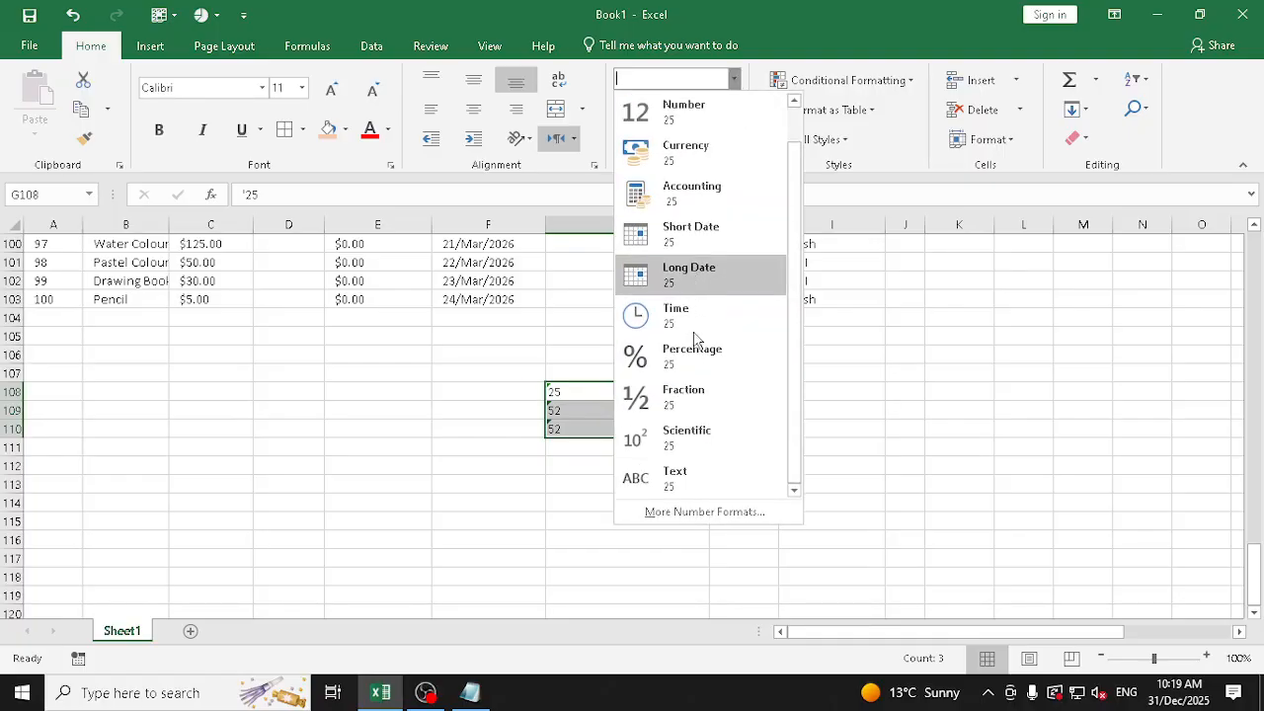
{"action": "left_click", "coordinate": [700, 481]}
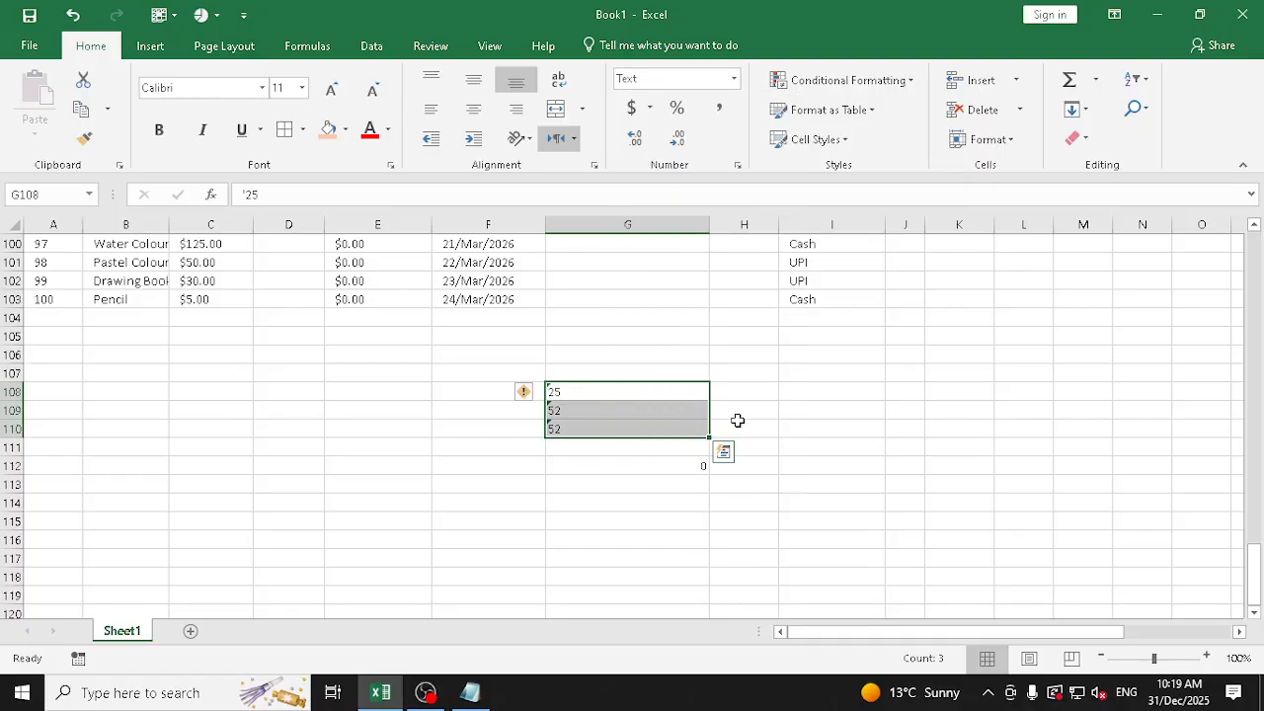
Delete the test values and the sum from G108:G112 and return to the sales table rows
{"action": "left_click", "coordinate": [661, 465]}
{"action": "left_click_drag", "start_coordinate": [661, 390], "coordinate": [661, 460]}
{"action": "key", "text": "Delete"}
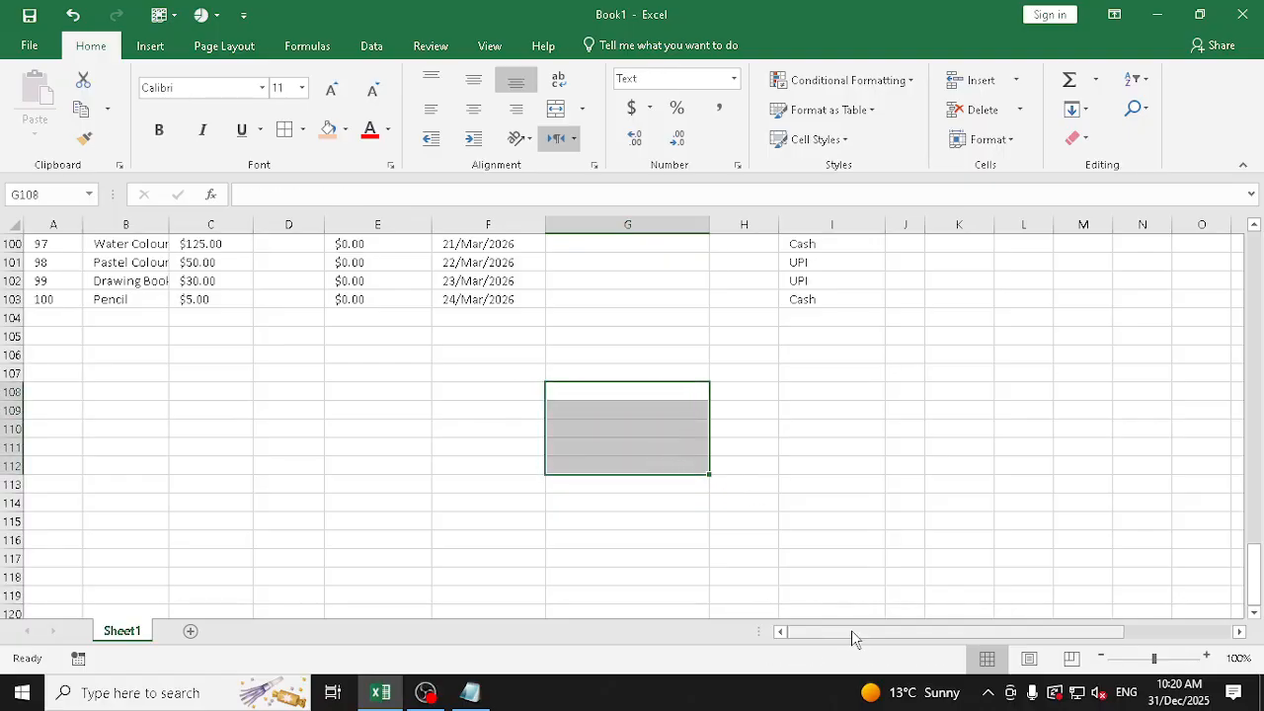
{"action": "scroll", "coordinate": [641, 399], "scroll_direction": "up", "scroll_amount": 7}
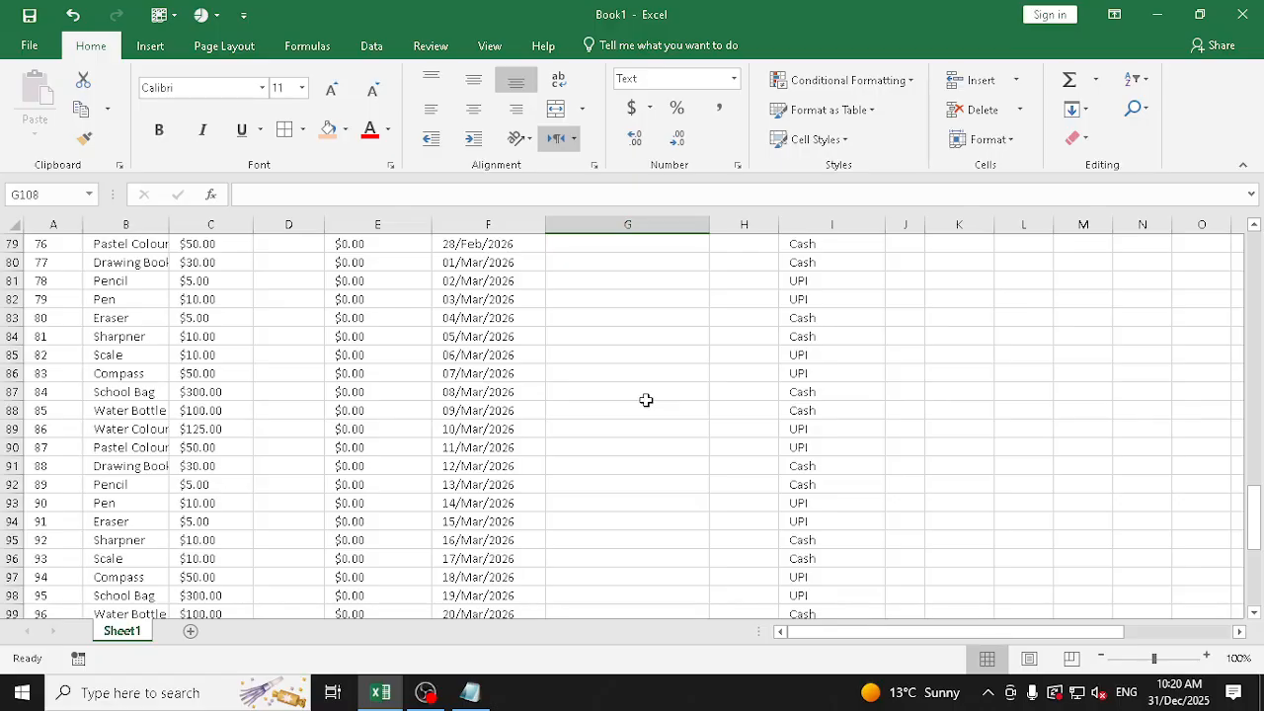
{"action": "scroll", "coordinate": [682, 408], "scroll_direction": "down", "scroll_amount": 5}
{"action": "left_click", "coordinate": [661, 502]}
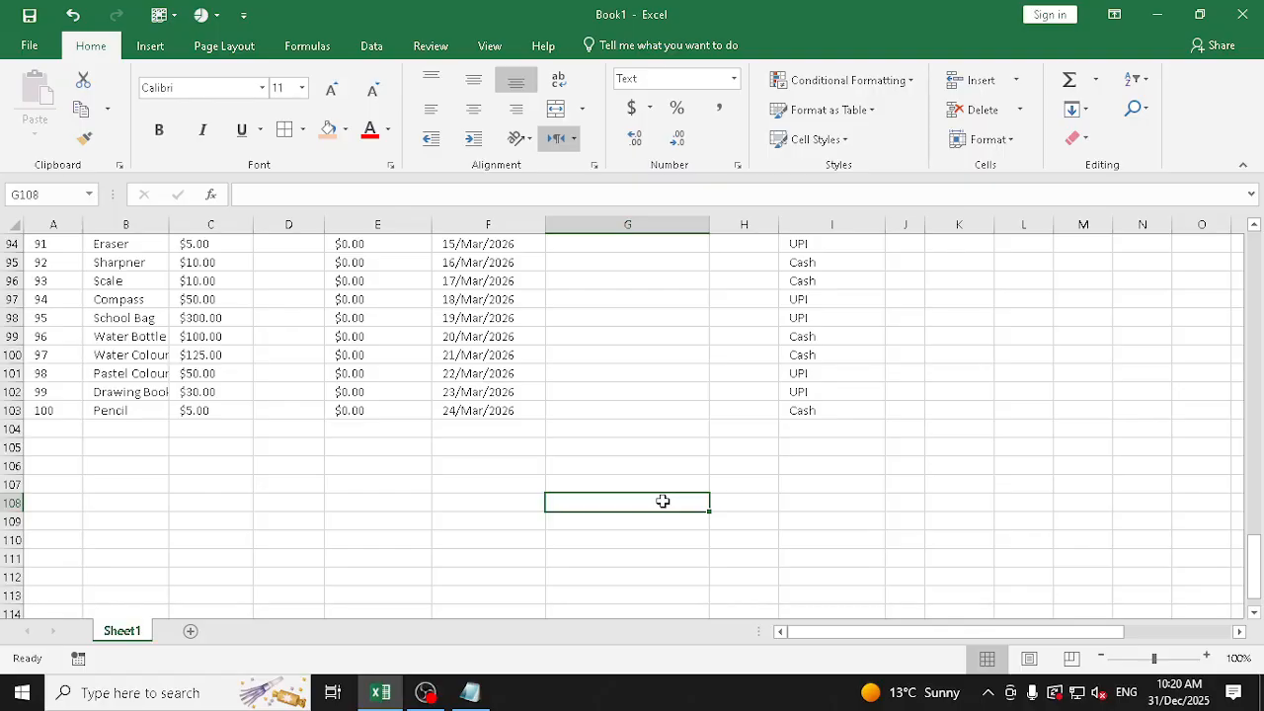
{"action": "scroll", "coordinate": [671, 426], "scroll_direction": "up", "scroll_amount": 19}
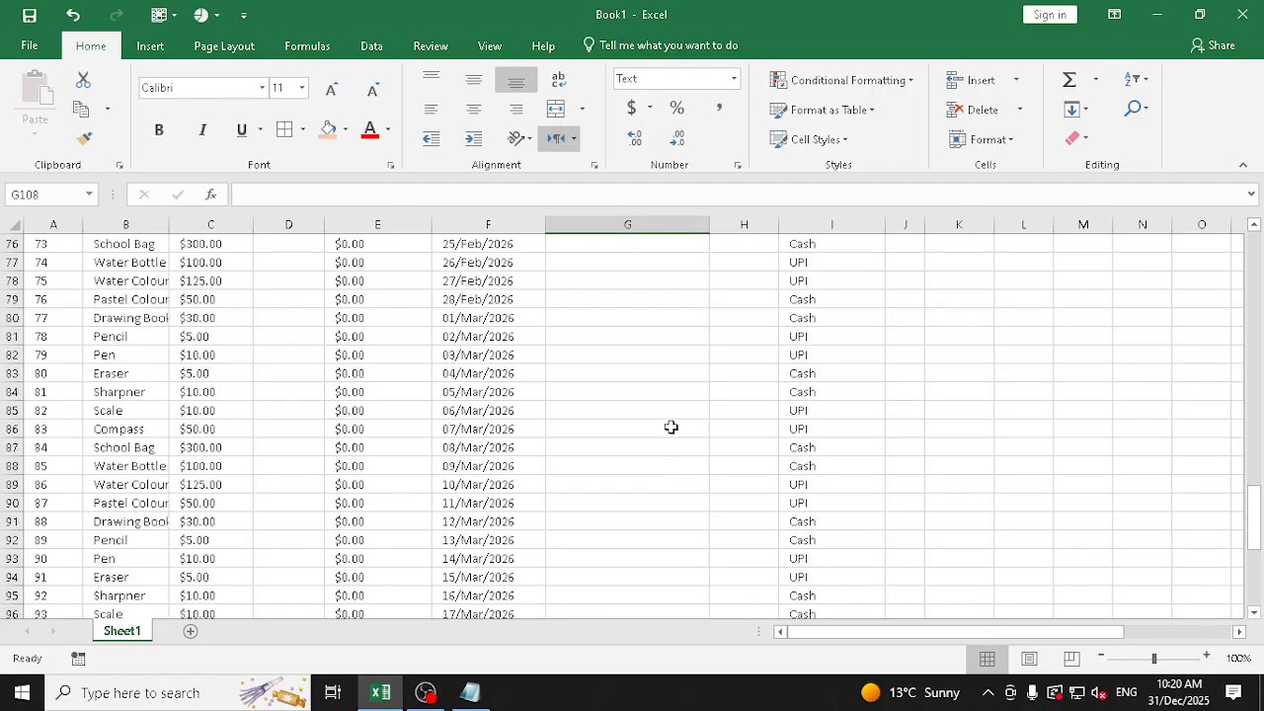
{"action": "scroll", "coordinate": [673, 370], "scroll_direction": "up", "scroll_amount": 12}
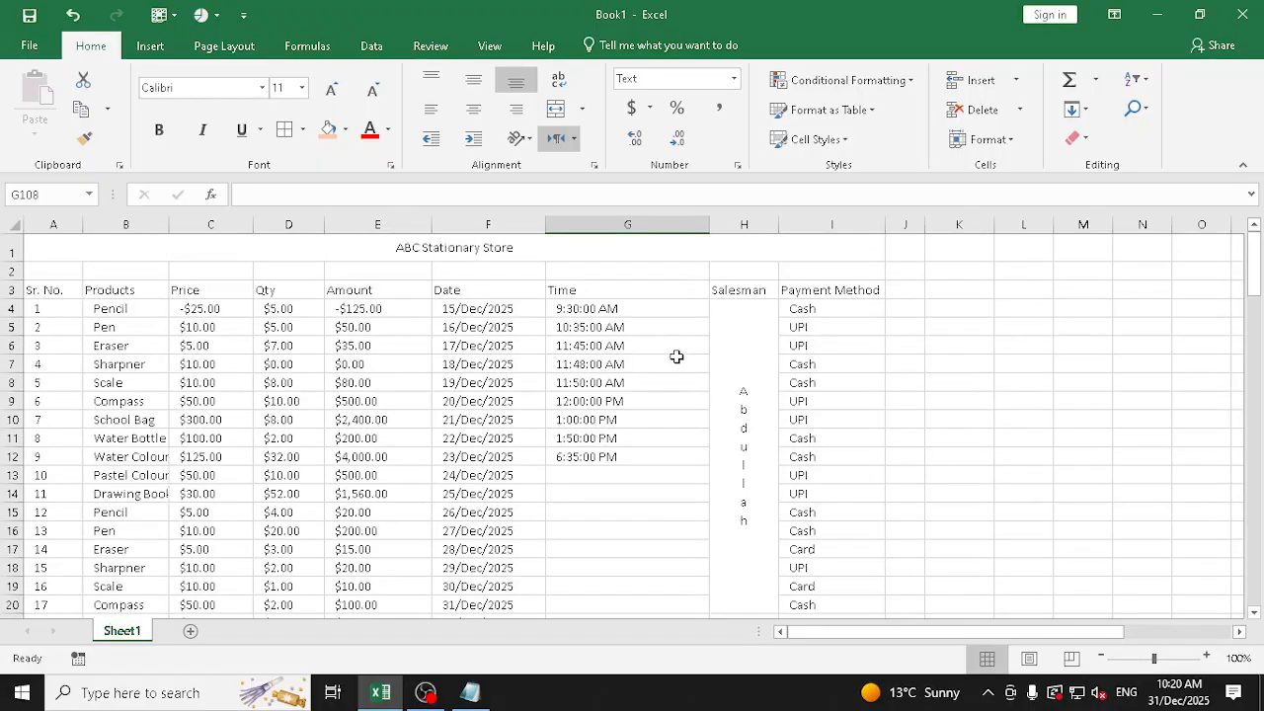
{"action": "scroll", "coordinate": [677, 356], "scroll_direction": "down", "scroll_amount": 17}
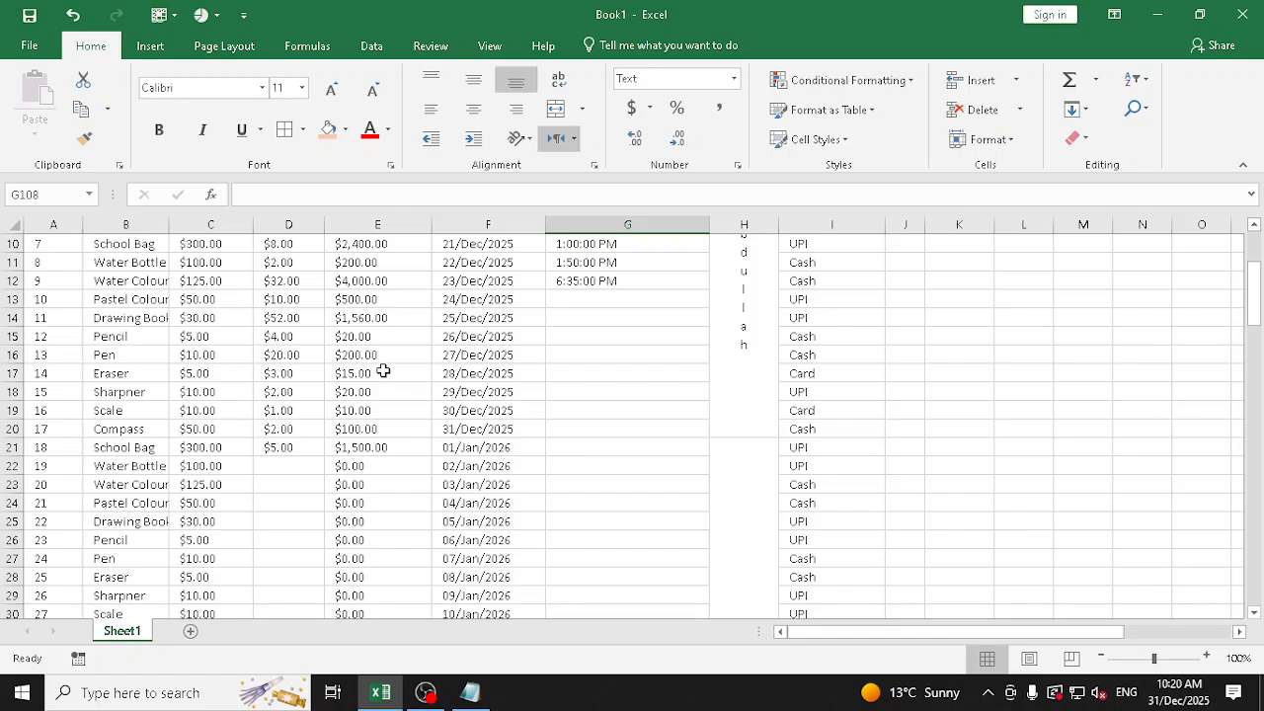
{"action": "scroll", "coordinate": [393, 364], "scroll_direction": "down", "scroll_amount": 17}
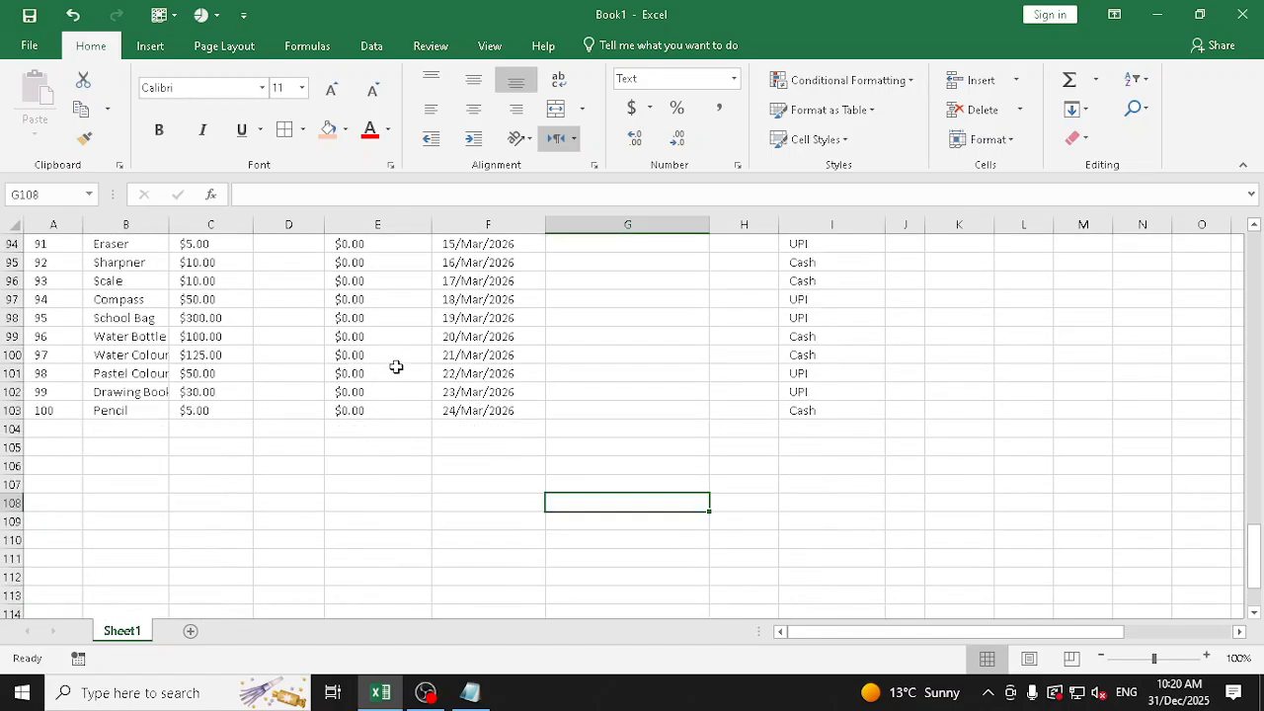
{"action": "scroll", "coordinate": [234, 424], "scroll_direction": "up", "scroll_amount": 3}
{"action": "scroll", "coordinate": [246, 432], "scroll_direction": "up", "scroll_amount": 13}
{"action": "scroll", "coordinate": [266, 337], "scroll_direction": "up", "scroll_amount": 18}
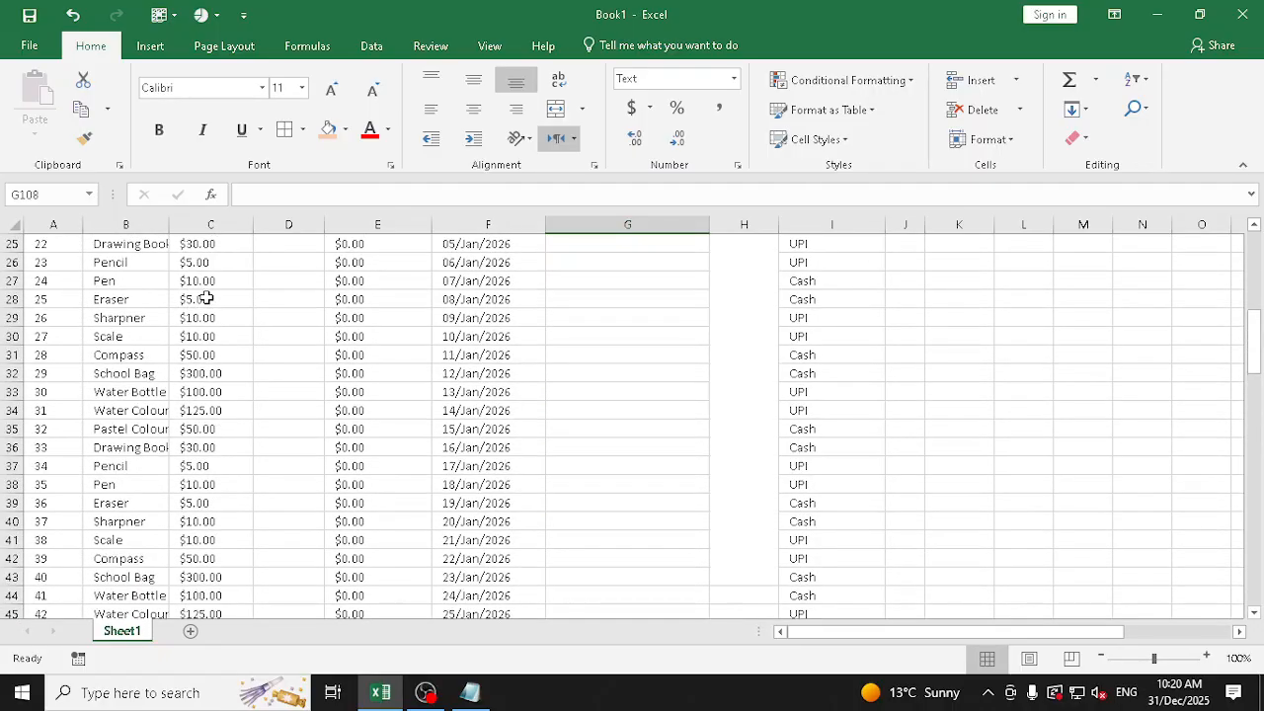
Preview the number formats available for the price, quantity and amount values in C4:E19 without applying one
{"action": "left_click_drag", "start_coordinate": [197, 310], "coordinate": [371, 590]}
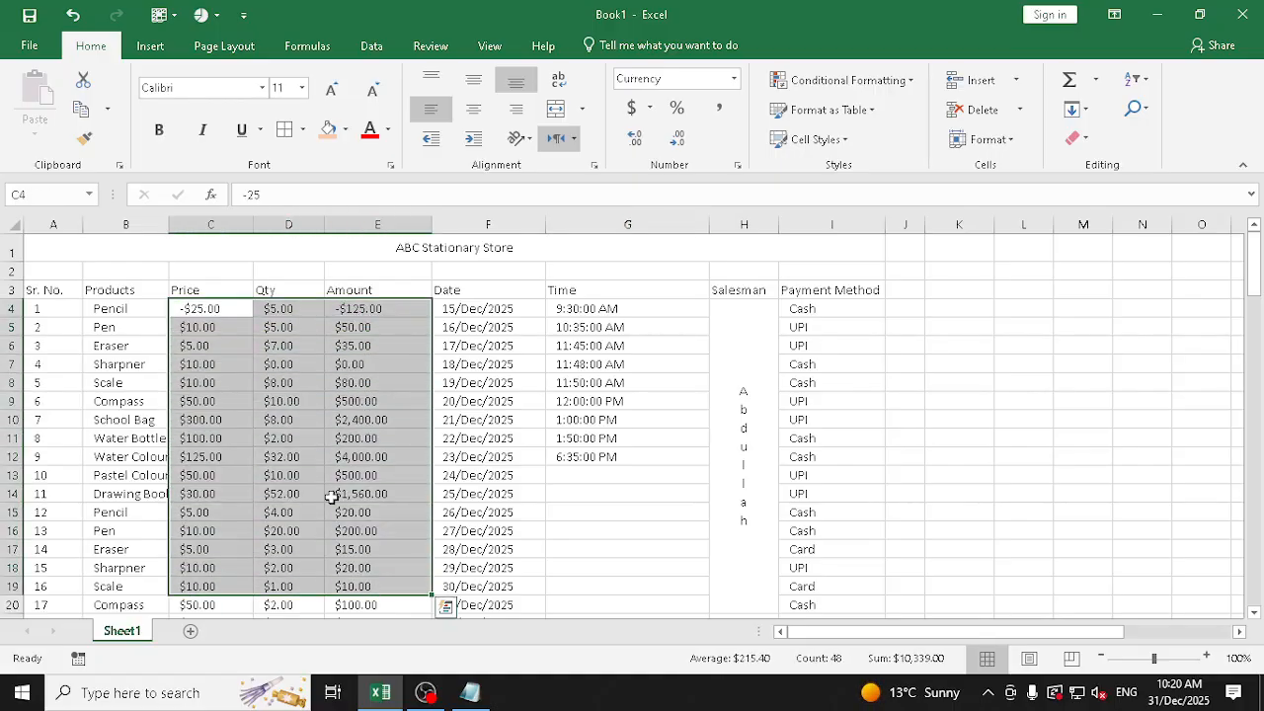
{"action": "left_click", "coordinate": [734, 78]}
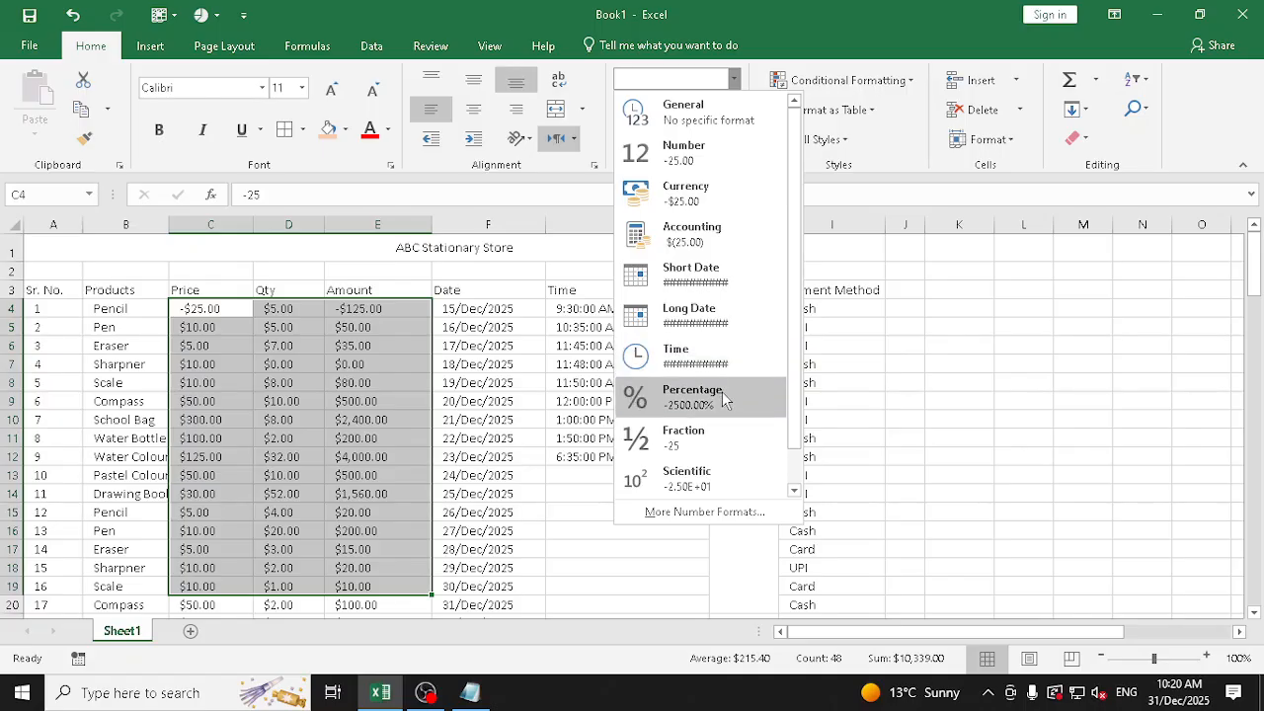
{"action": "left_click", "coordinate": [1031, 365]}
Enter the heading English in L3, beside the sales table, and go to the cell below it
{"action": "left_click", "coordinate": [985, 301]}
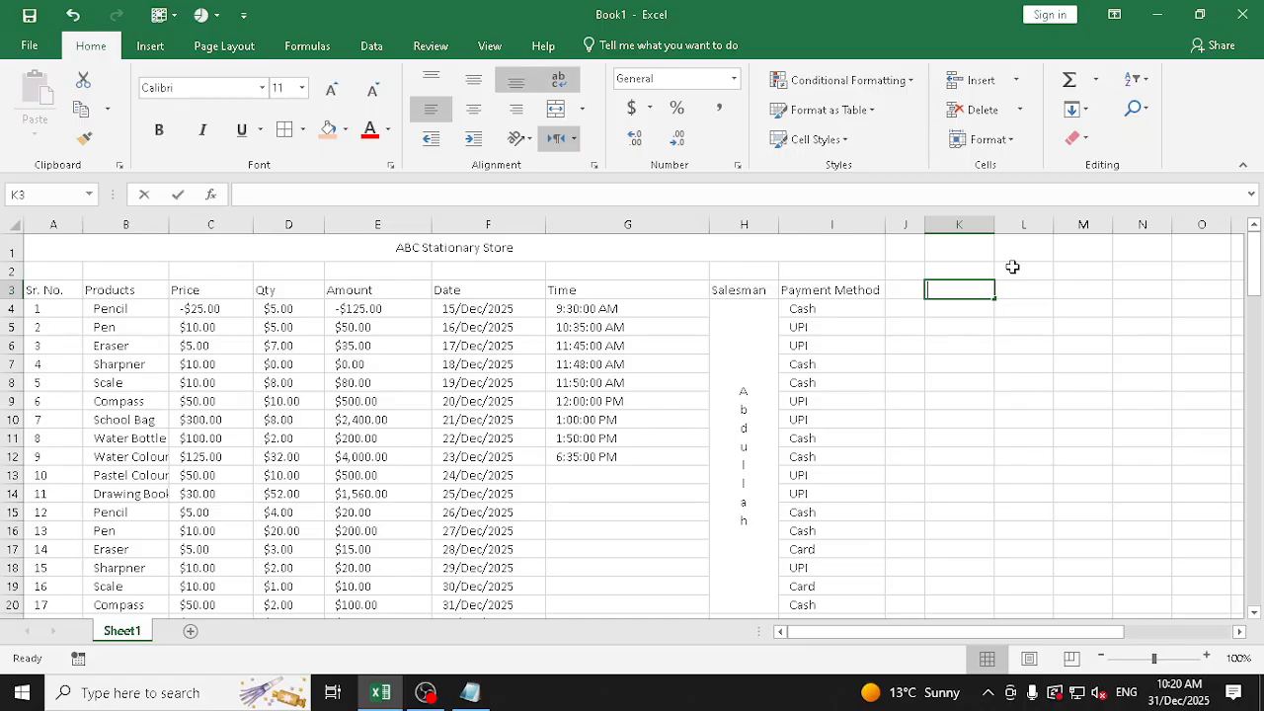
{"action": "type", "text": "2"}
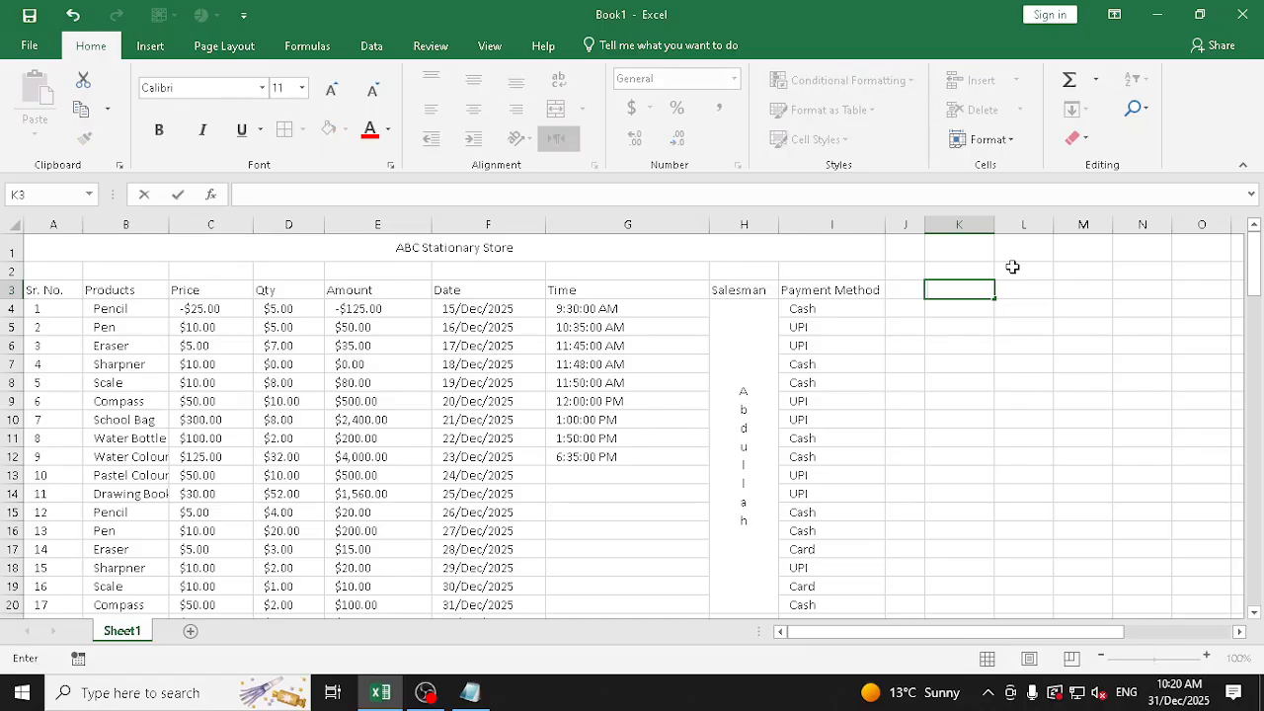
{"action": "key", "text": "Tab"}
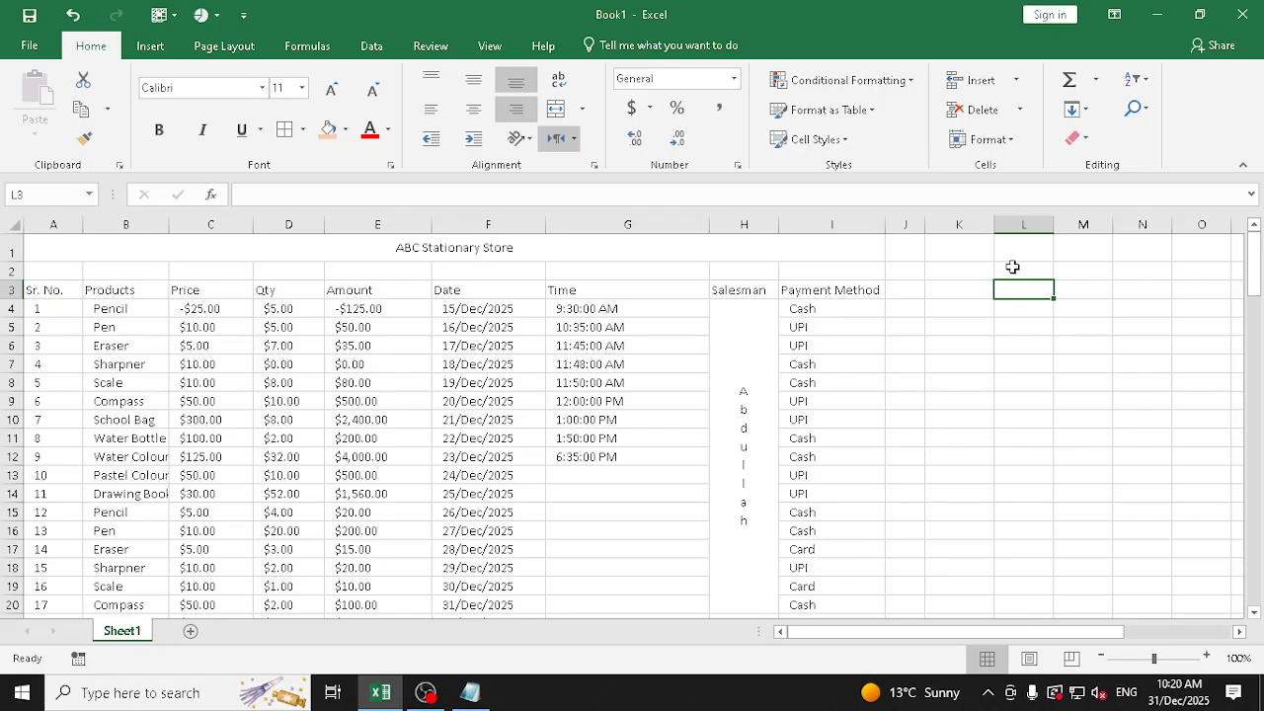
{"action": "type", "text": "English"}
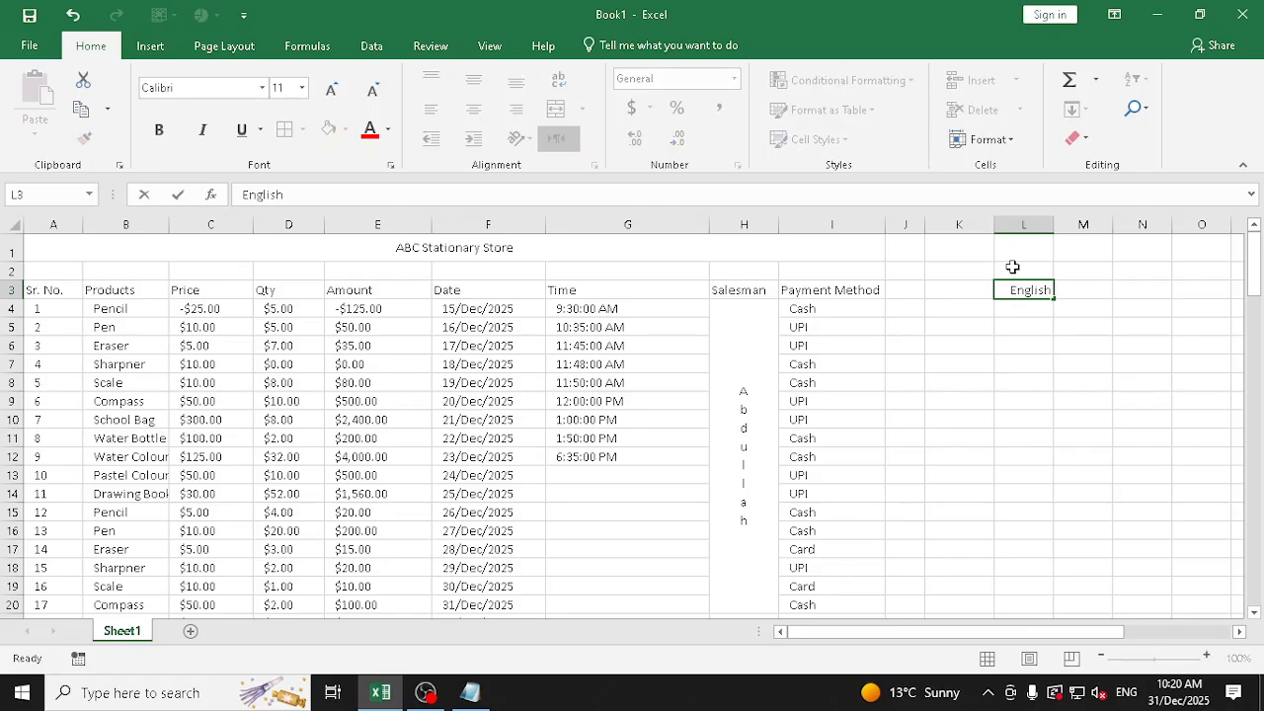
{"action": "key", "text": "ctrl+Return"}
{"action": "key", "text": "Tab"}
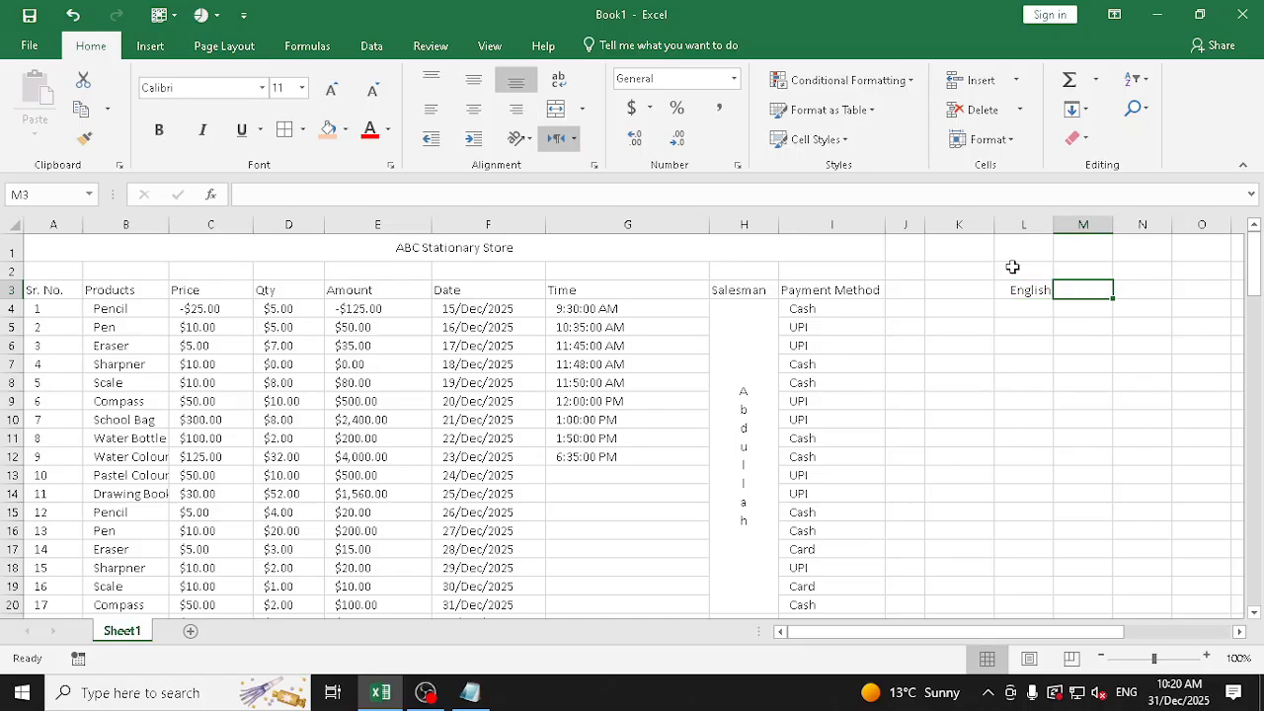
{"action": "key", "text": "Return"}
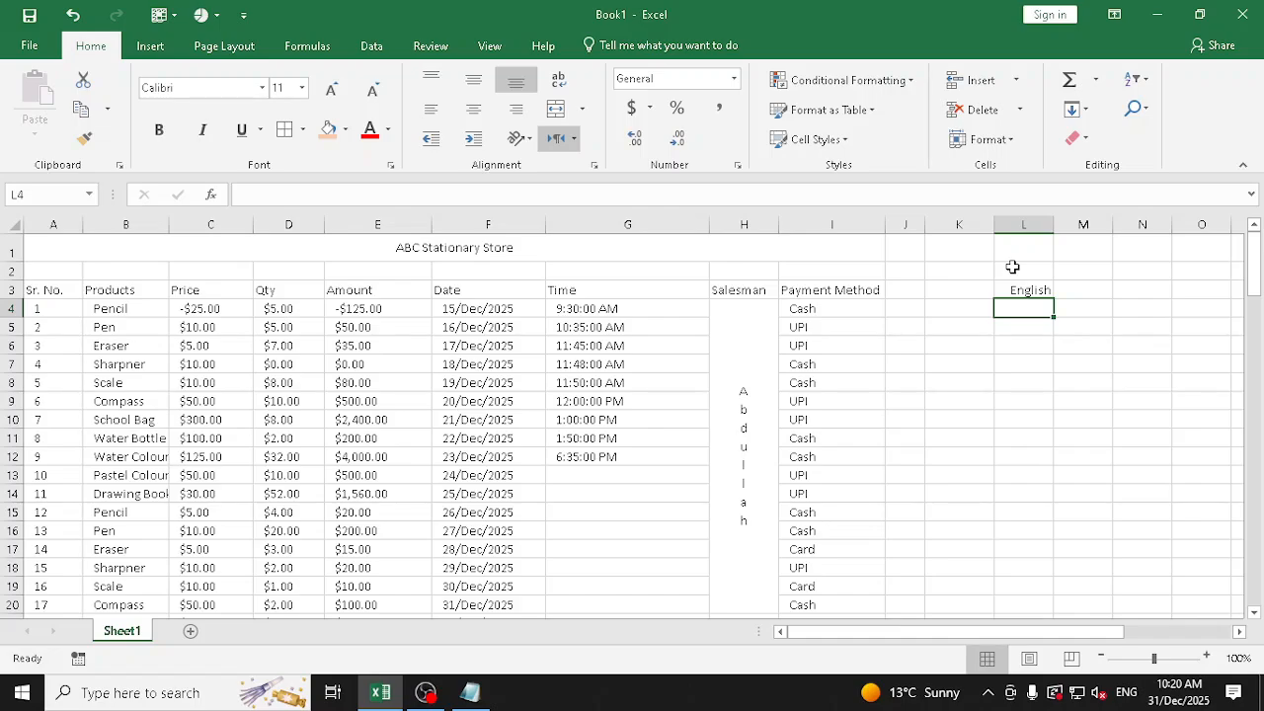
Fill L4:L9 under the English heading with the marks 52, 47, 65, 85, 55 and 50
{"action": "type", "text": "52"}
{"action": "key", "text": "Return"}
{"action": "type", "text": "47"}
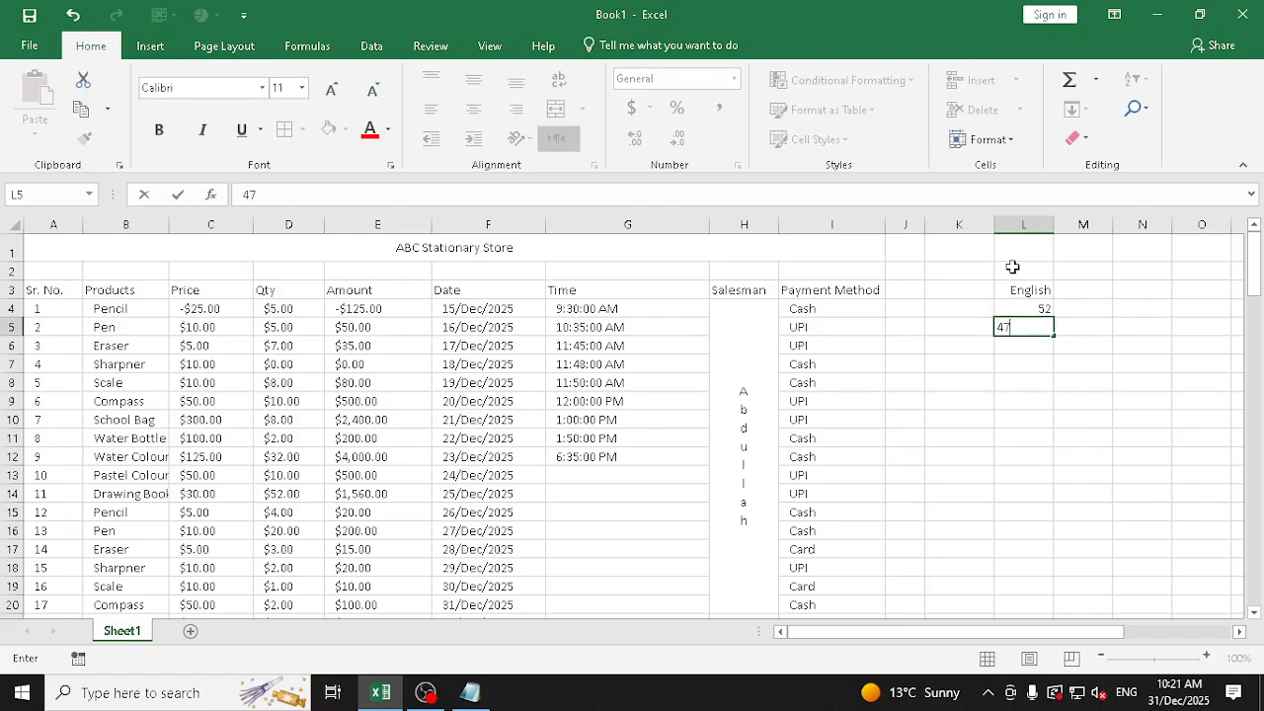
{"action": "key", "text": "Return"}
{"action": "type", "text": "65"}
{"action": "key", "text": "Return"}
{"action": "type", "text": "85"}
{"action": "key", "text": "Return"}
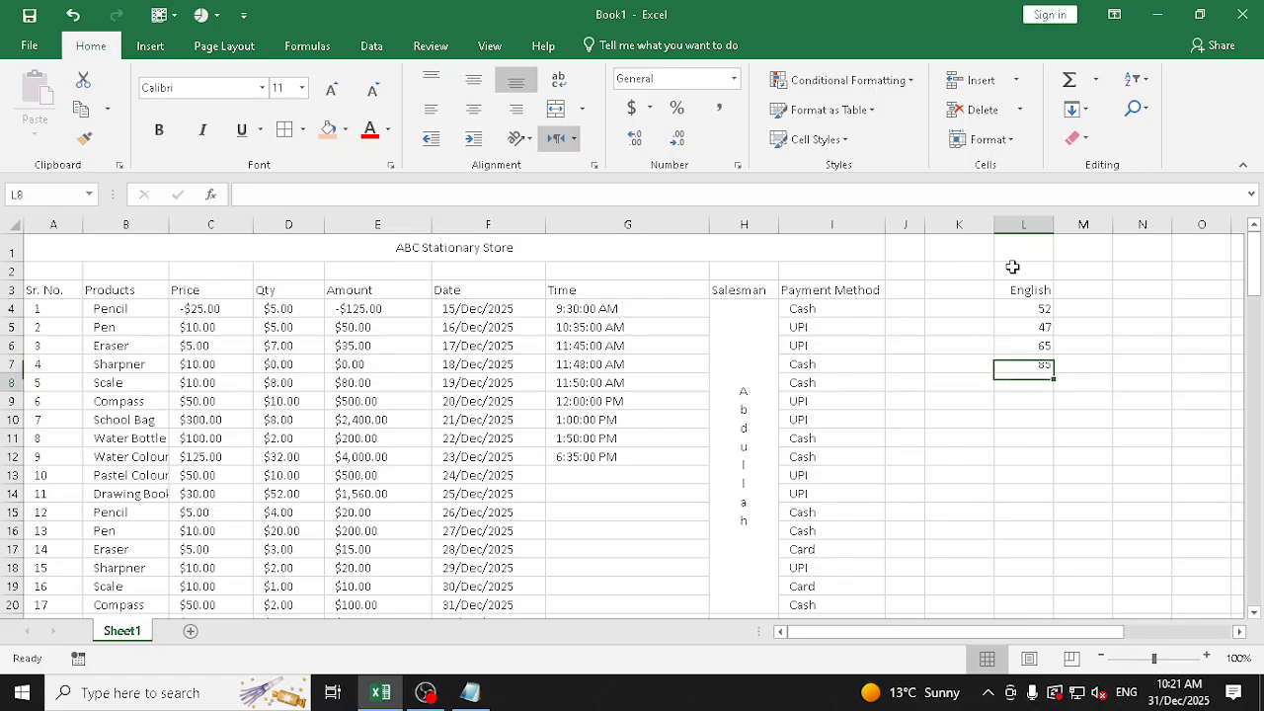
{"action": "type", "text": "55"}
{"action": "key", "text": "Return"}
{"action": "type", "text": "50"}
{"action": "key", "text": "Return"}
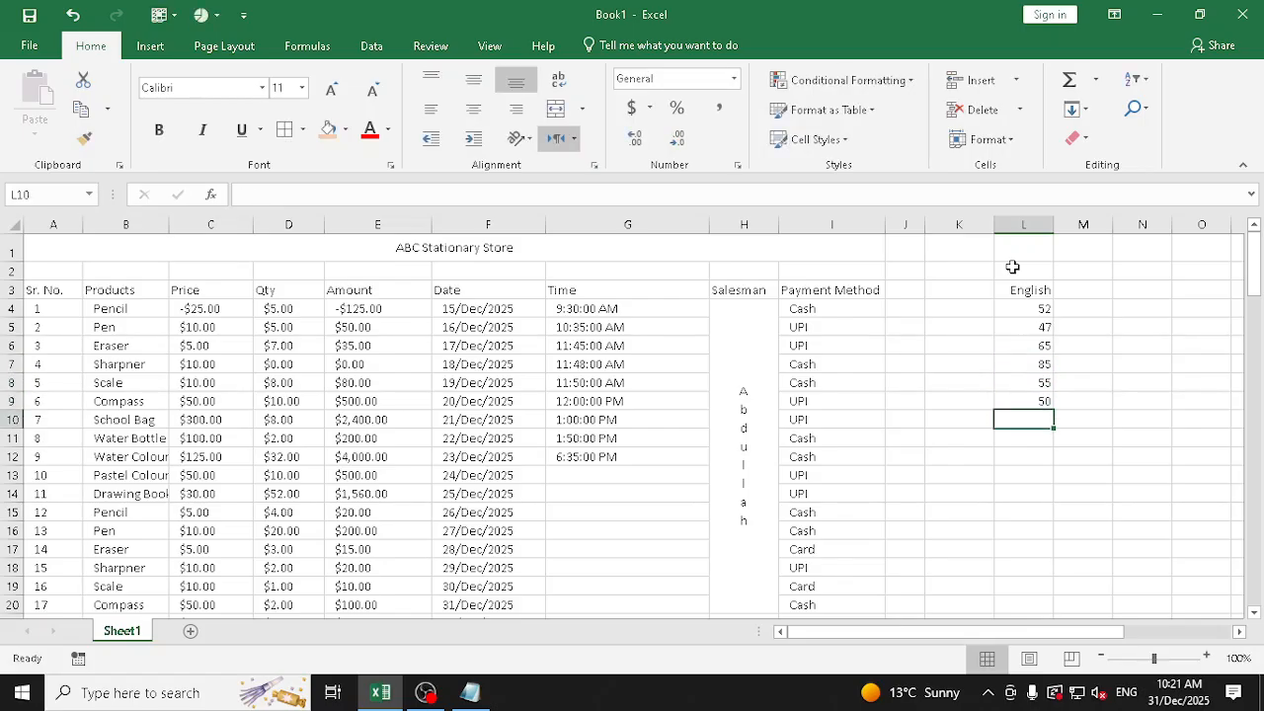
Sum the English marks L4:L9 in L10 with AutoSum and select the result cell
{"action": "left_click", "coordinate": [1069, 82]}
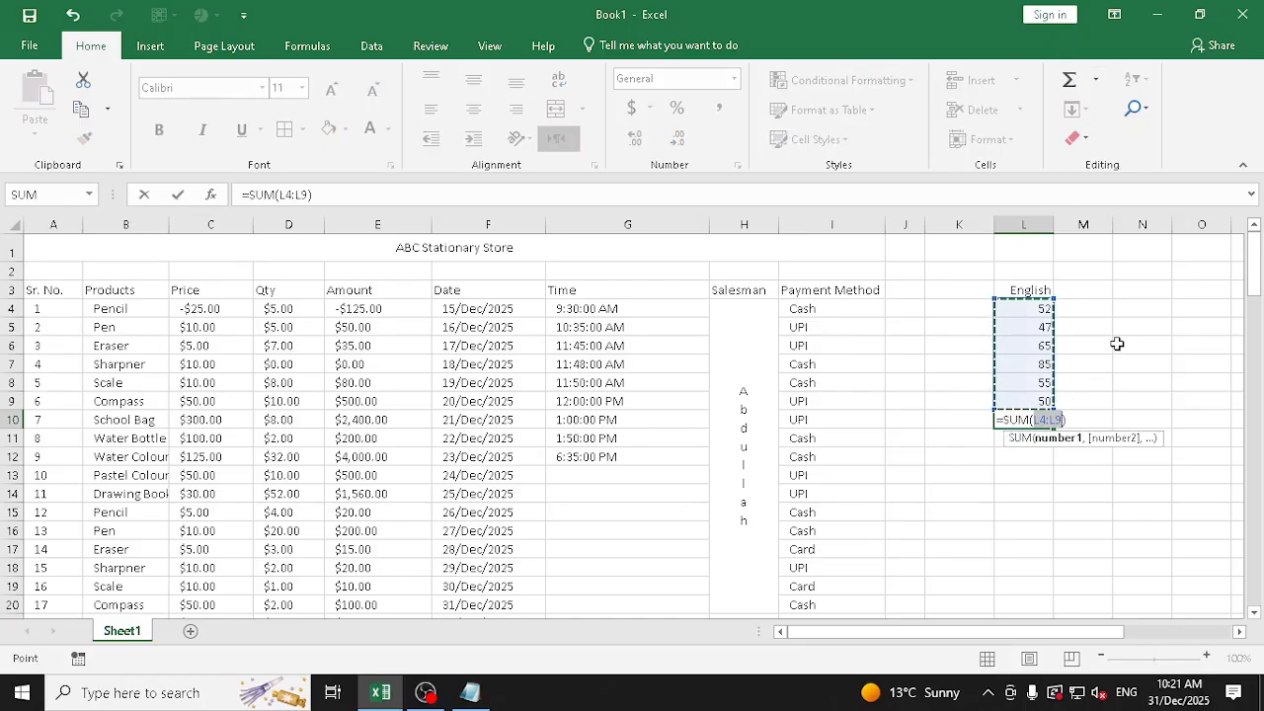
{"action": "key", "text": "Return"}
{"action": "key", "text": "Up"}
{"action": "key", "text": "Right"}
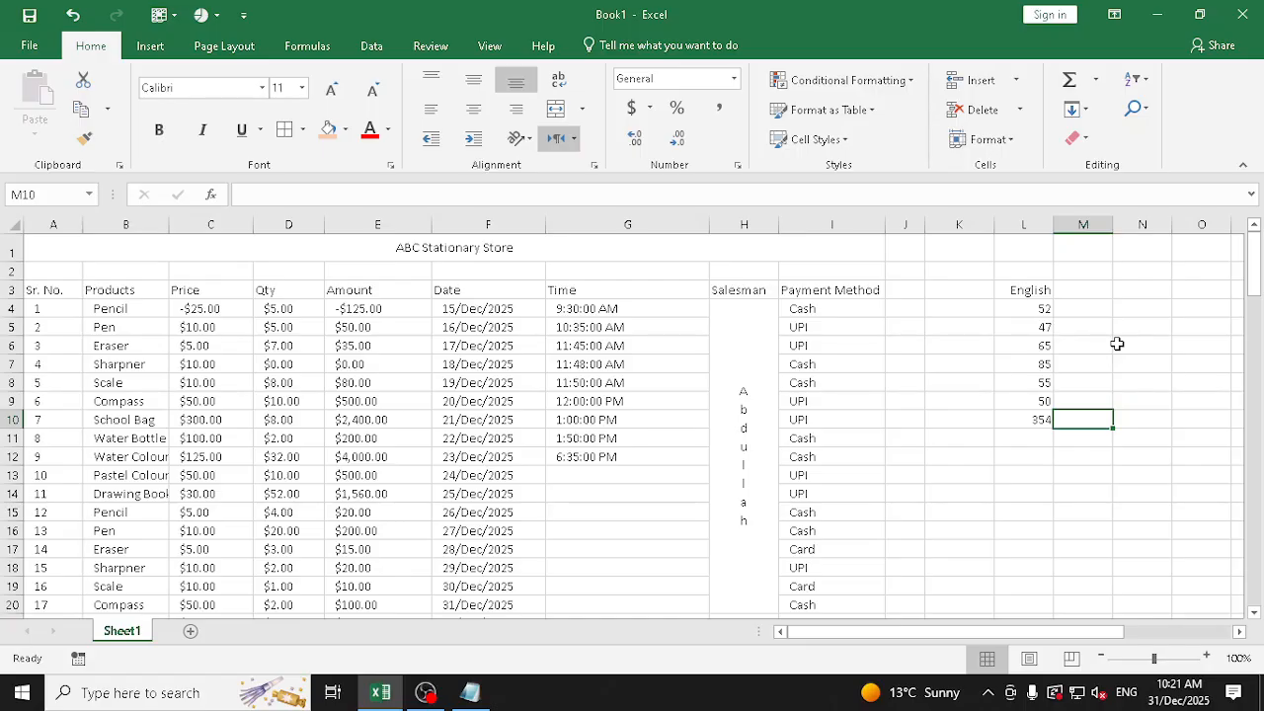
{"action": "key", "text": "Left"}
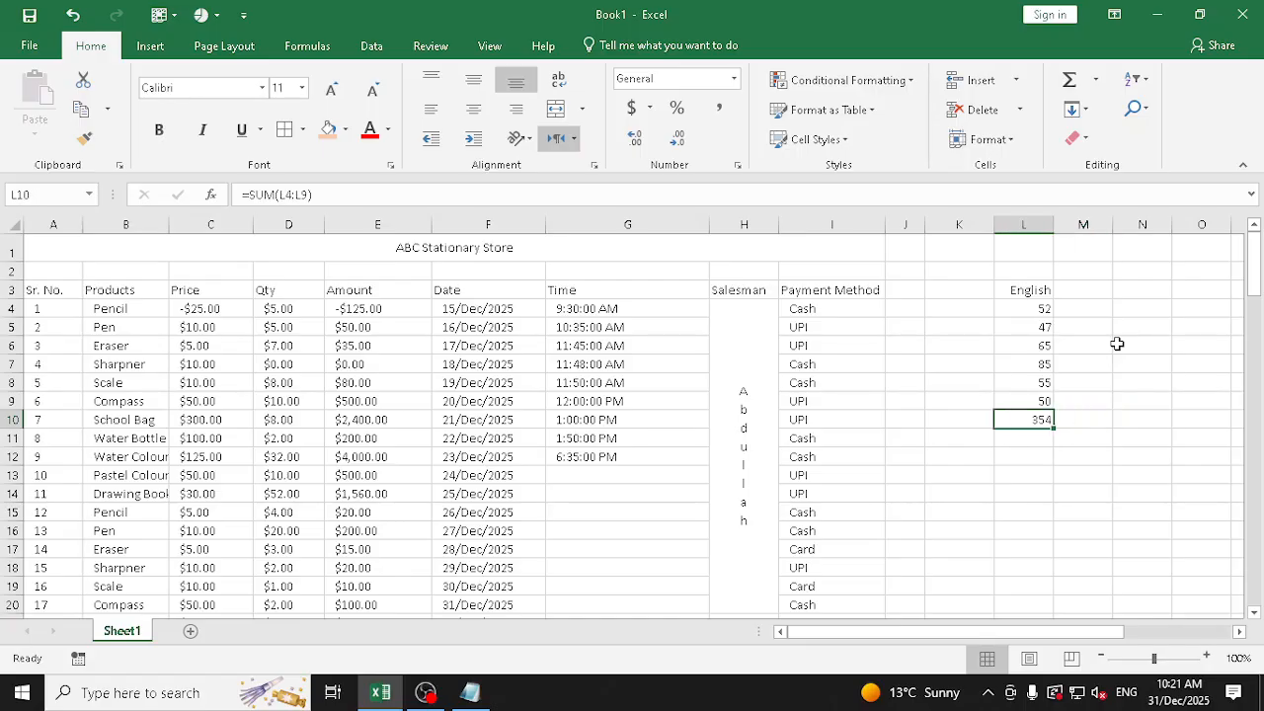
Calculate the share of total marks in L11 with the formula =L10/600
{"action": "key", "text": "Right"}
{"action": "key", "text": "Up"}
{"action": "key", "text": "Left"}
{"action": "key", "text": "Down"}
{"action": "key", "text": "Down"}
{"action": "type", "text": "="}
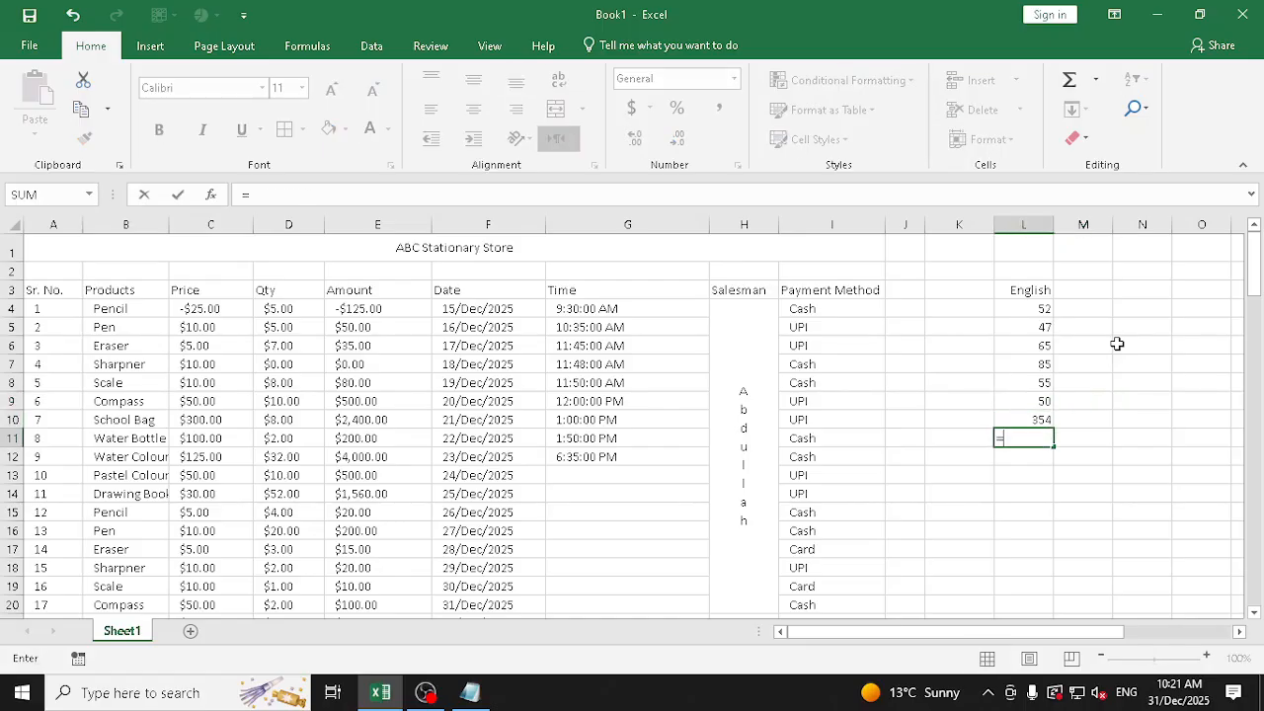
{"action": "left_click", "coordinate": [1039, 422]}
{"action": "type", "text": "/600"}
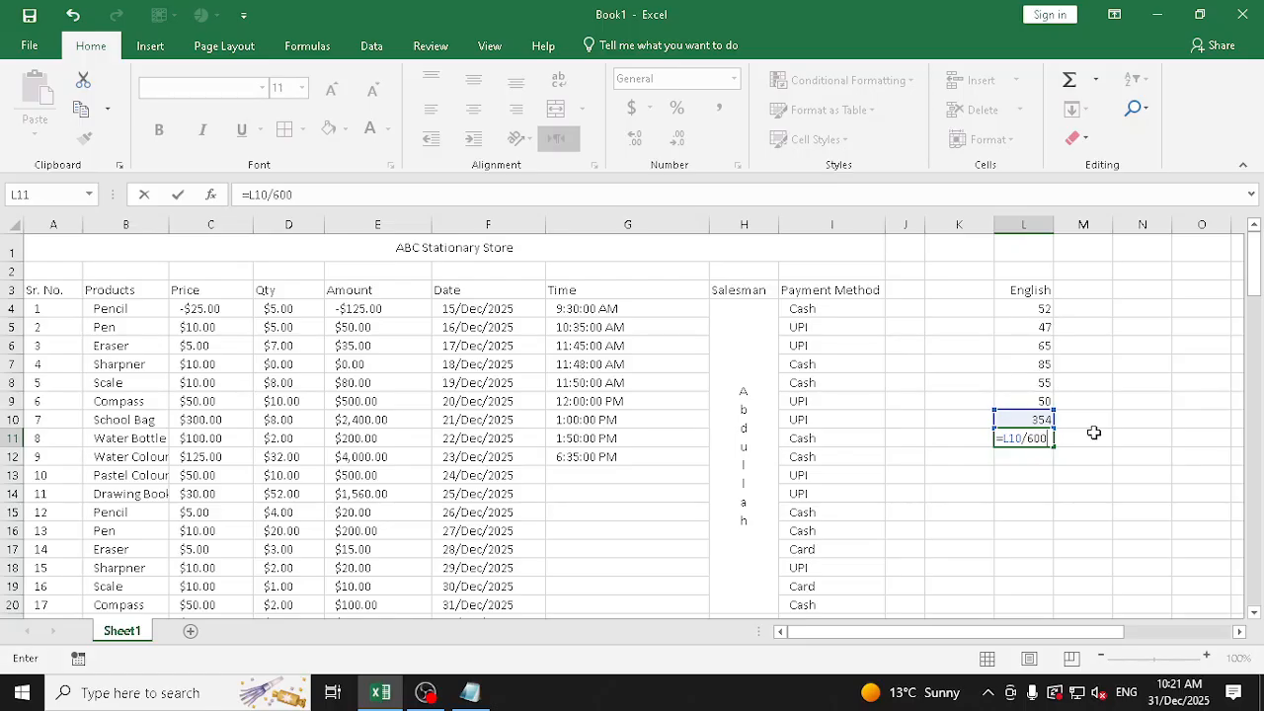
{"action": "key", "text": "Return"}
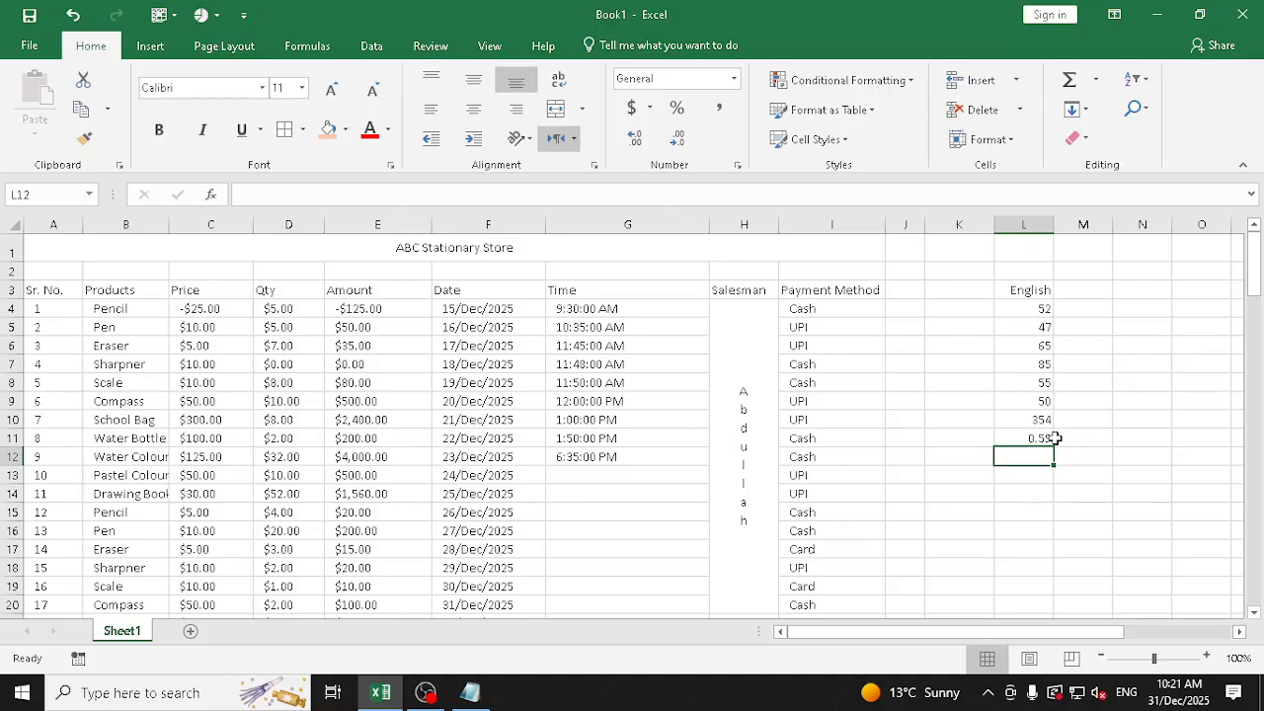
Apply the Percentage number format to the formula result in L11
{"action": "left_click", "coordinate": [1044, 439]}
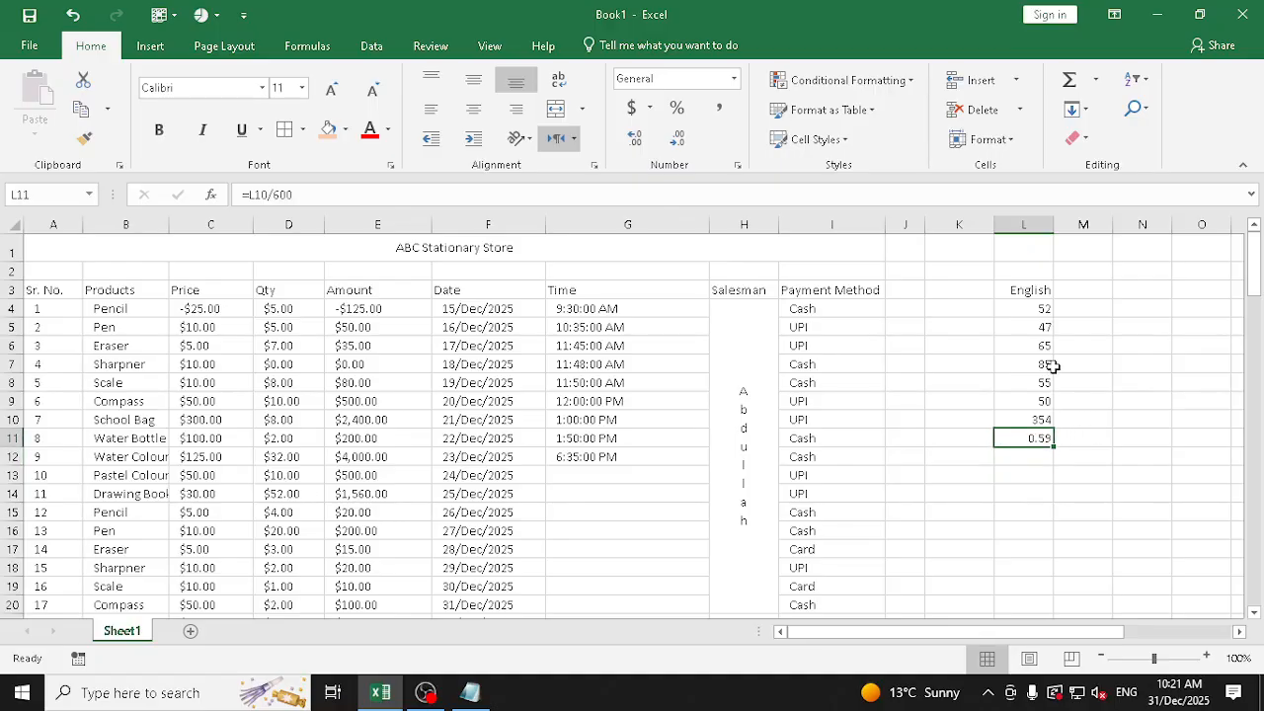
{"action": "left_click", "coordinate": [733, 78]}
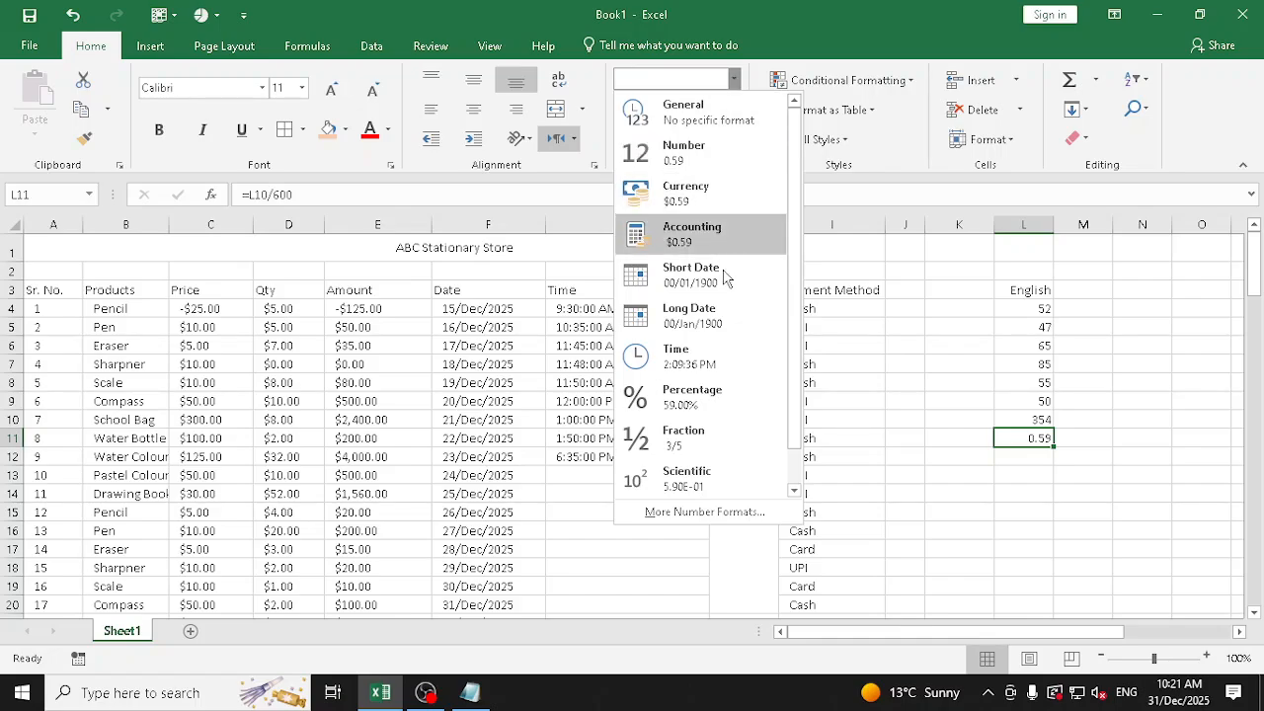
{"action": "left_click", "coordinate": [718, 396]}
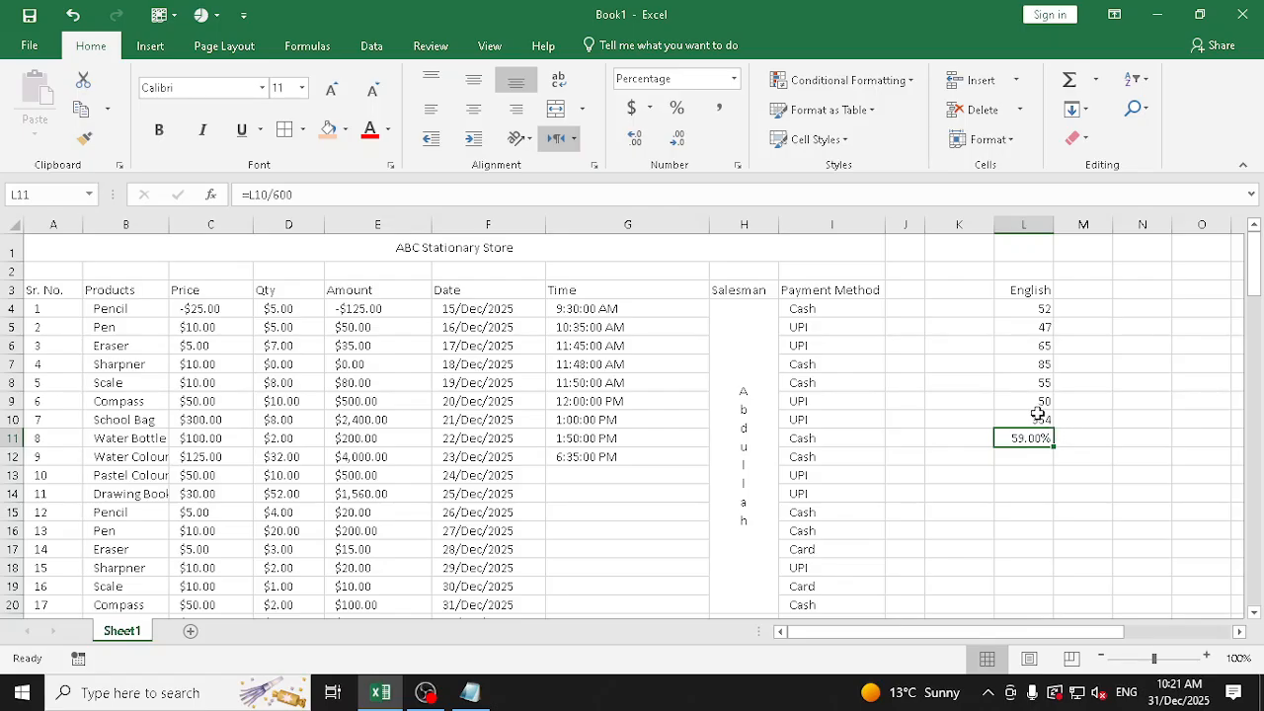
Replace the English marks in L7:L9 with 87, 45 and 64
{"action": "left_click", "coordinate": [1025, 366]}
{"action": "type", "text": "87"}
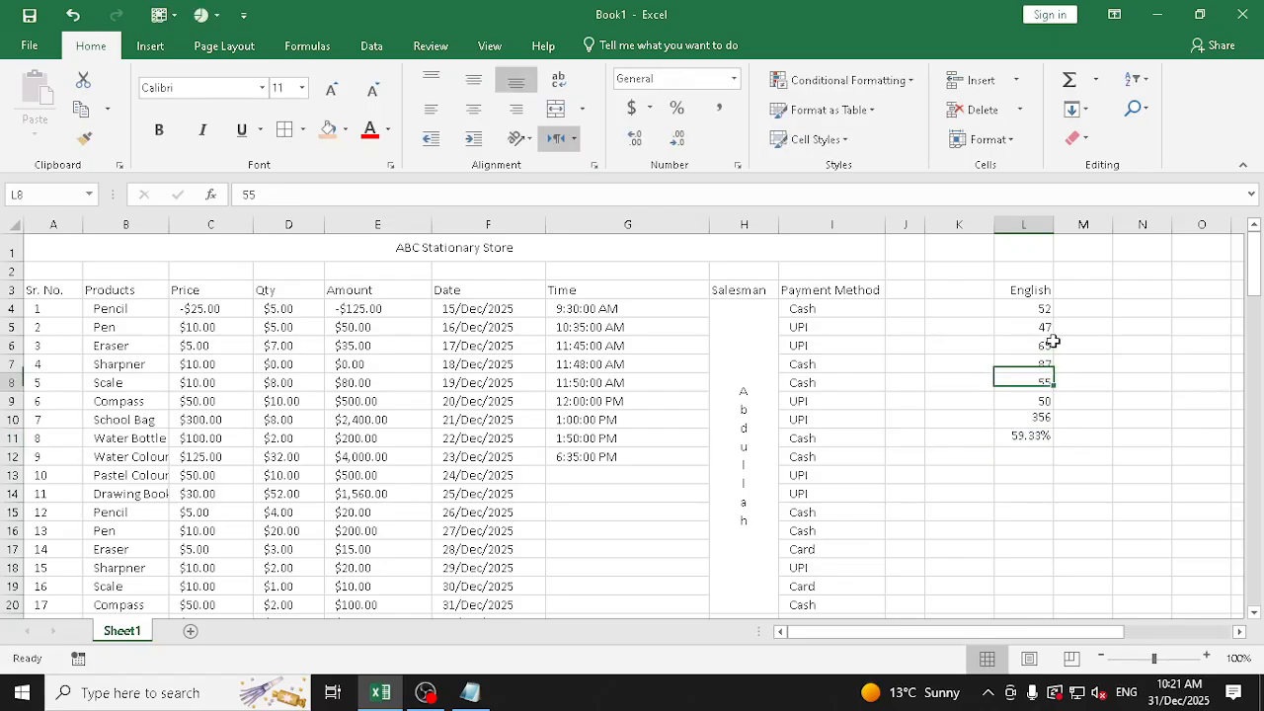
{"action": "key", "text": "Return"}
{"action": "type", "text": "45"}
{"action": "key", "text": "Return"}
{"action": "type", "text": "64"}
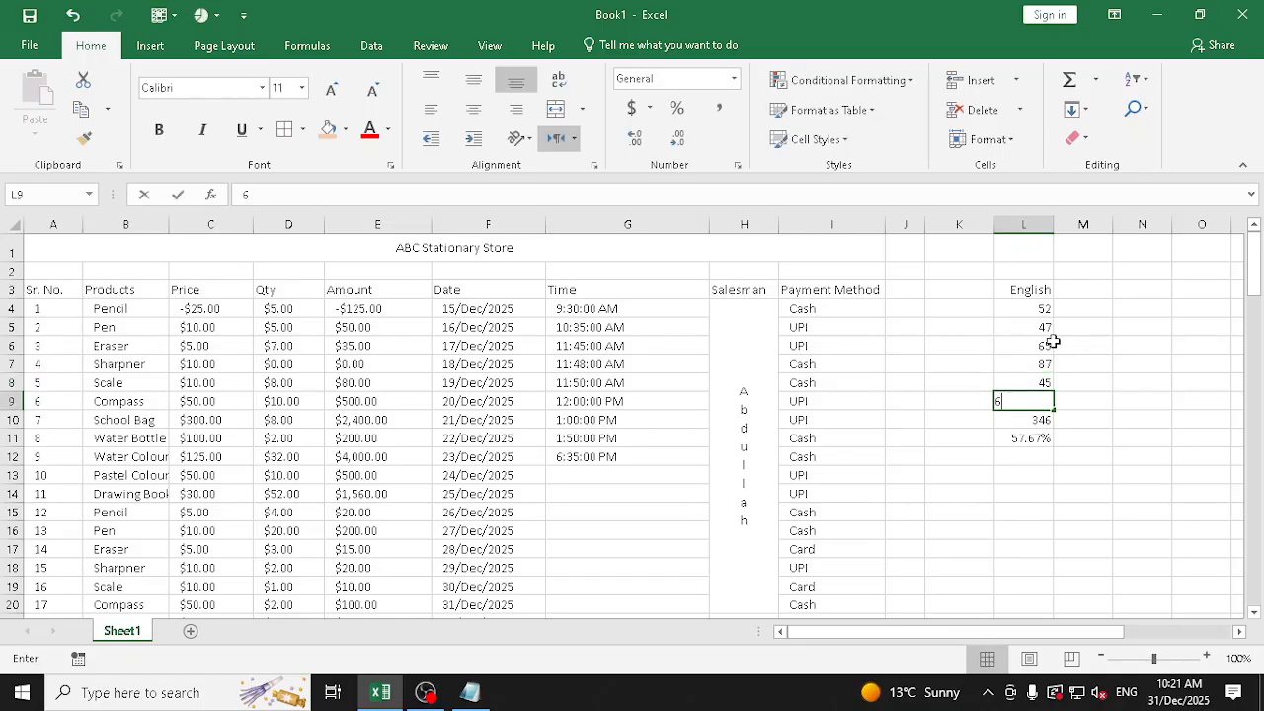
{"action": "key", "text": "Return"}
Switch the result in L11 to the General format and then to the Number format
{"action": "key", "text": "Up"}
{"action": "key", "text": "Up"}
{"action": "key", "text": "Up"}
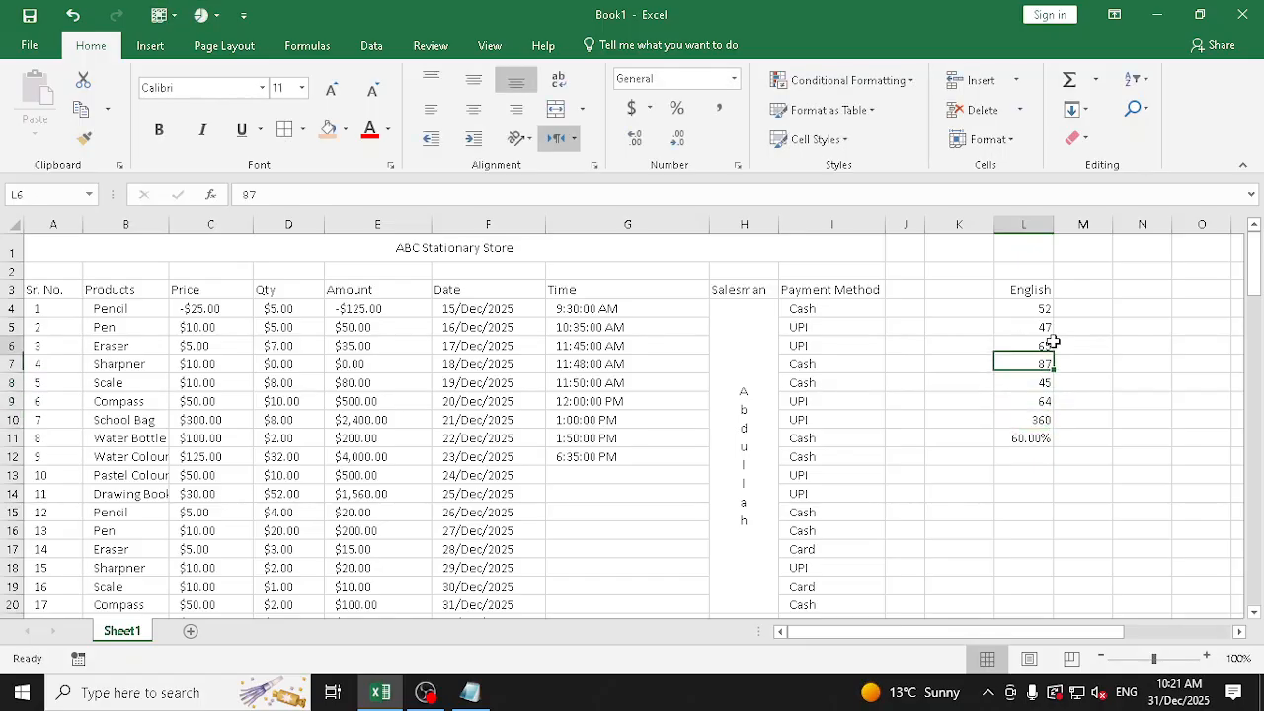
{"action": "key", "text": "Up"}
{"action": "key", "text": "Down"}
{"action": "key", "text": "Down"}
{"action": "key", "text": "Down"}
{"action": "key", "text": "Down"}
{"action": "key", "text": "Down"}
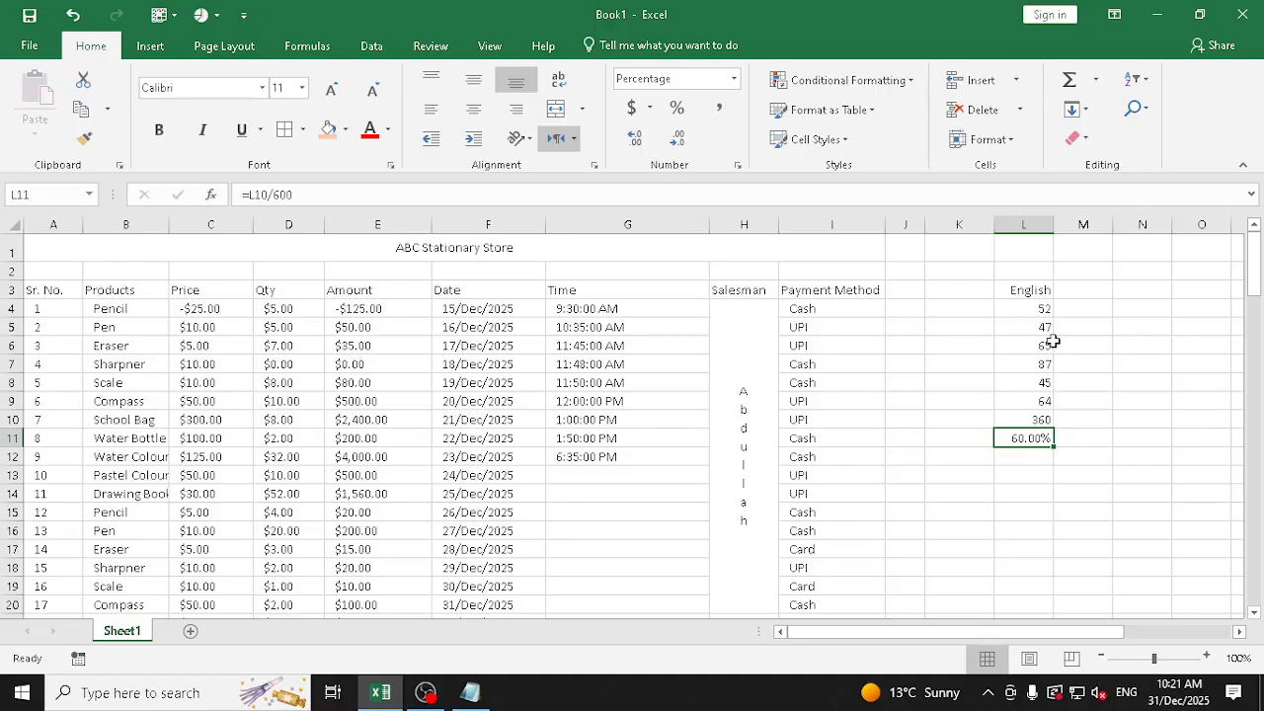
{"action": "left_click", "coordinate": [733, 78]}
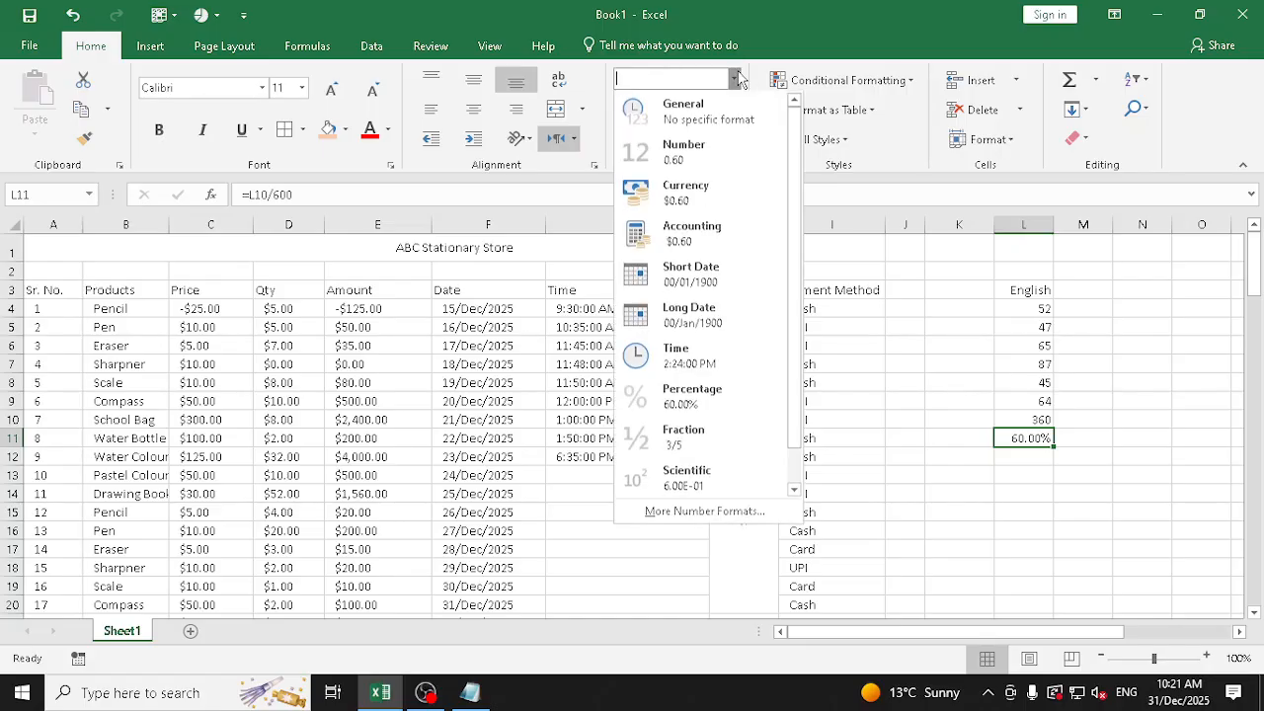
{"action": "left_click", "coordinate": [709, 102]}
{"action": "left_click", "coordinate": [734, 78]}
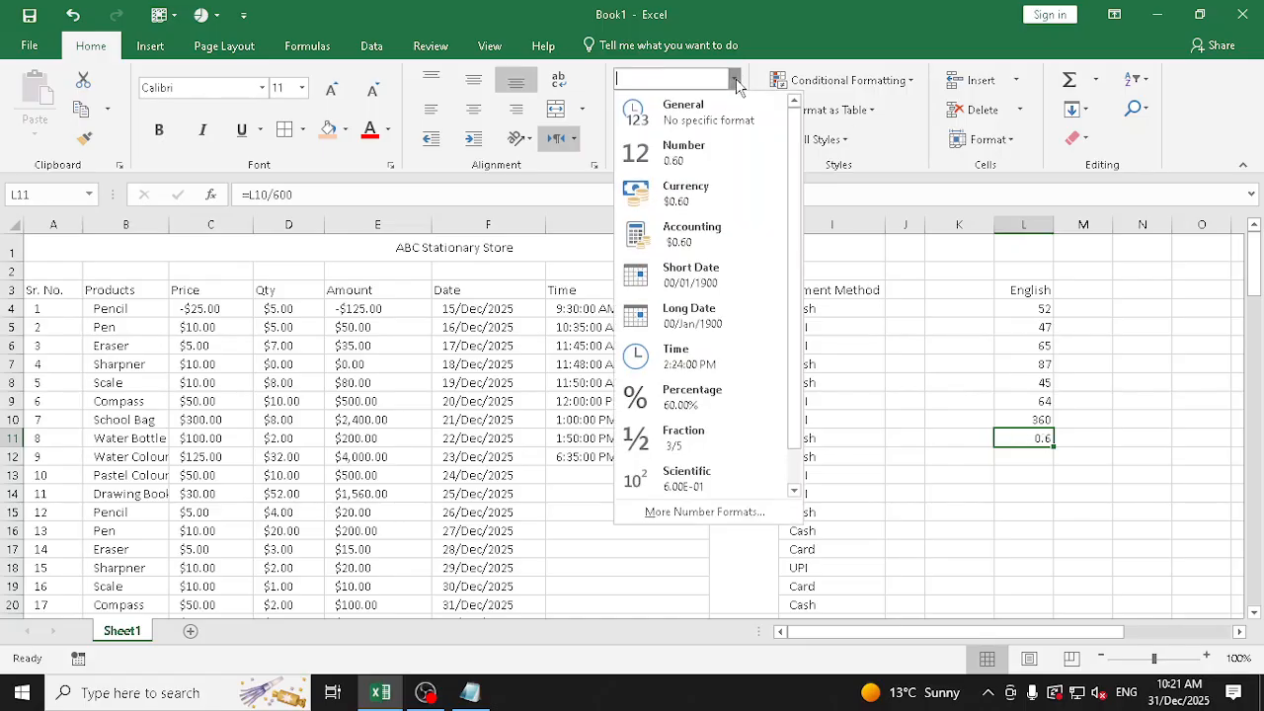
{"action": "left_click", "coordinate": [715, 164]}
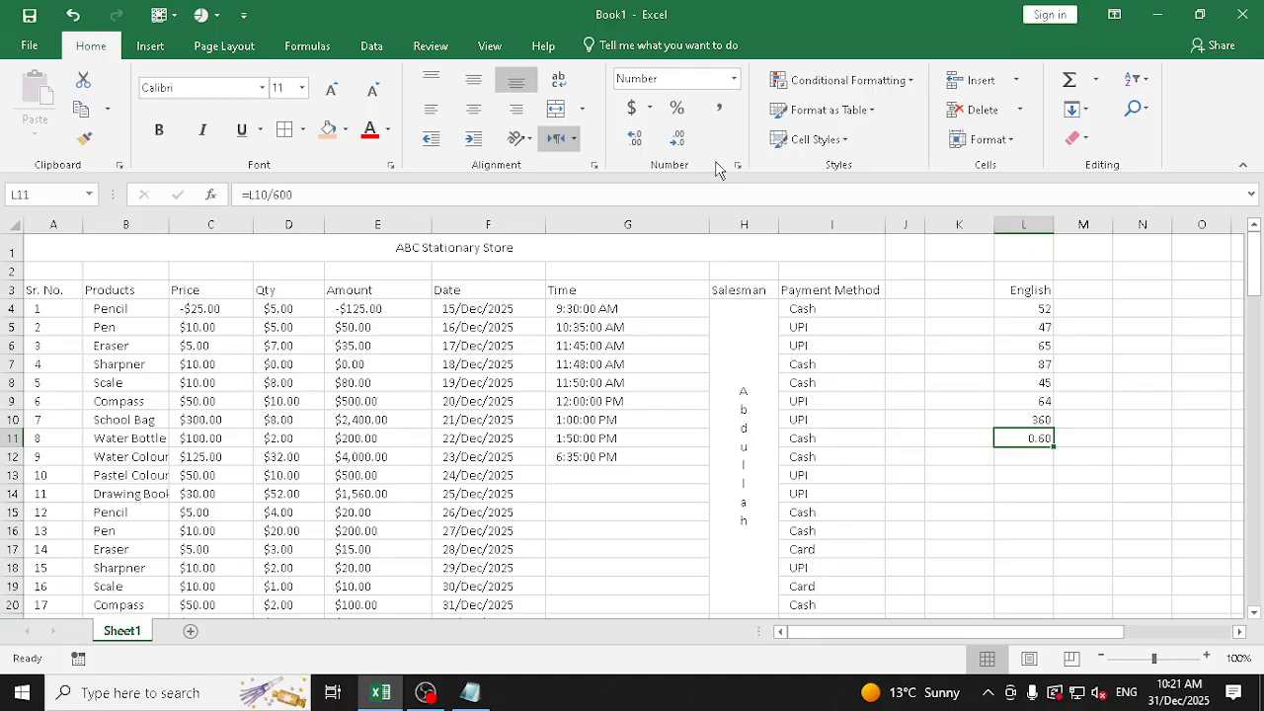
{"action": "left_click", "coordinate": [733, 78]}
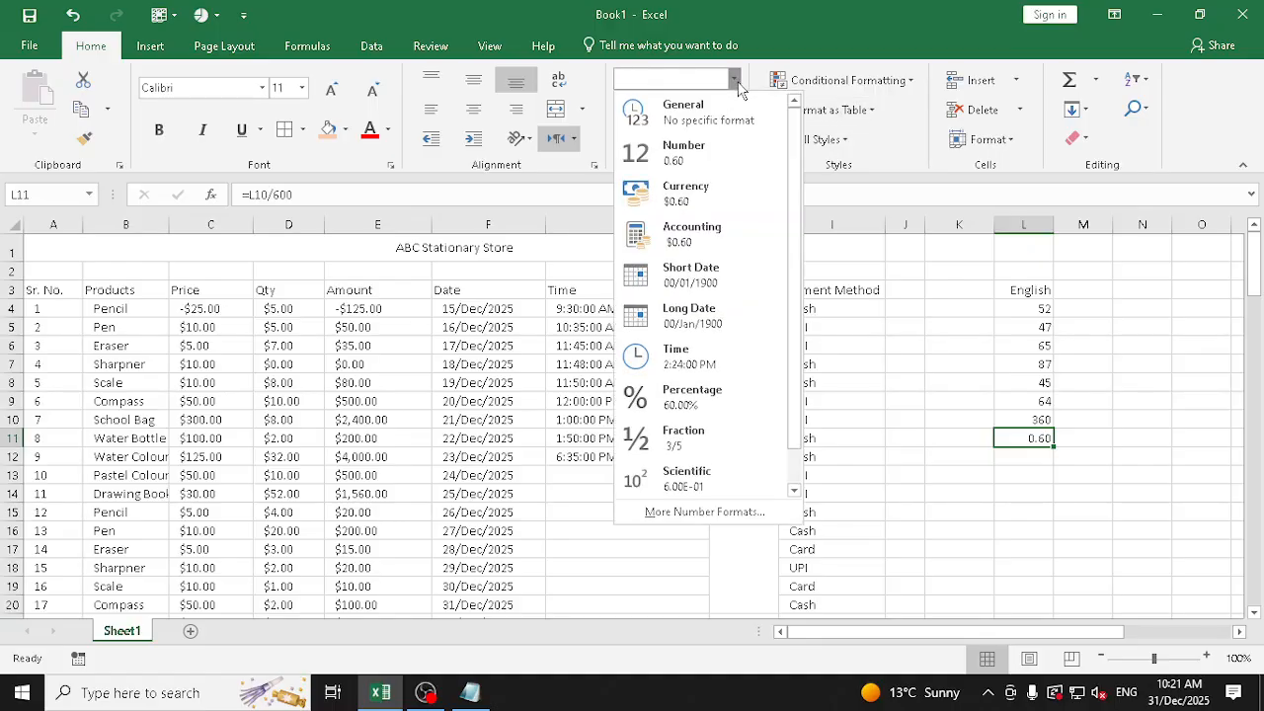
{"action": "left_click", "coordinate": [1033, 292]}
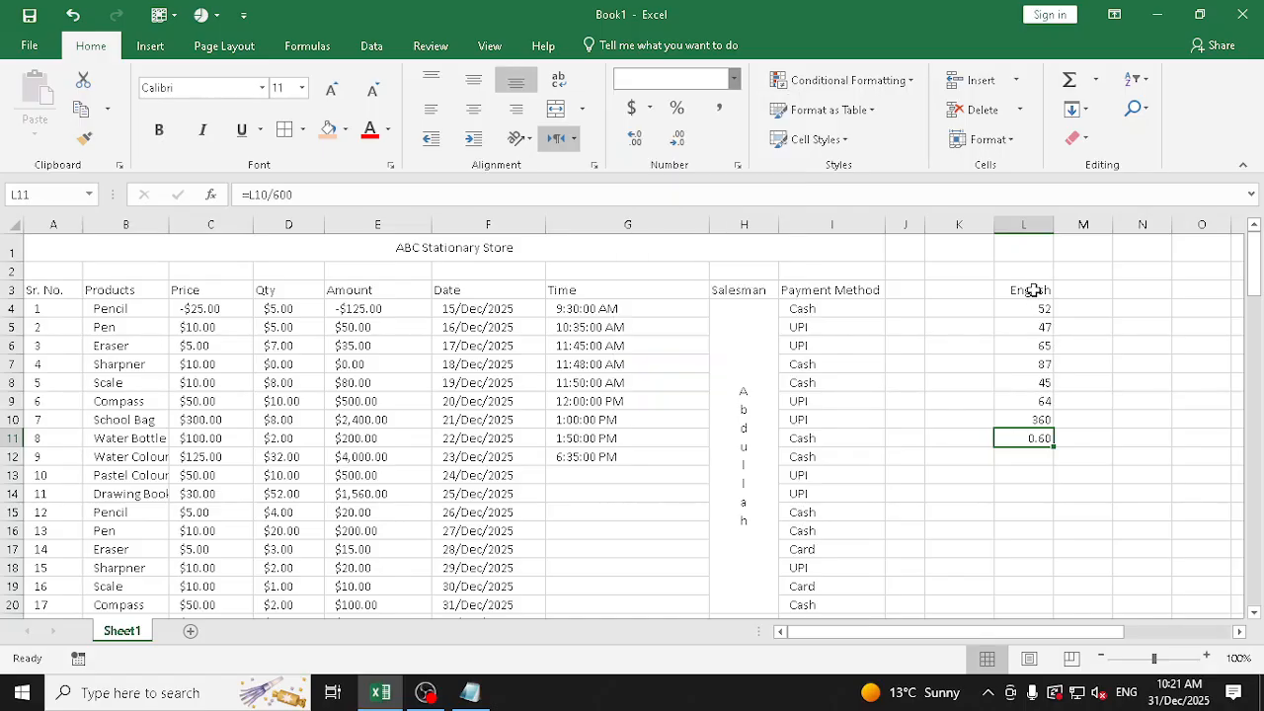
Delete column L with the English marks example
{"action": "right_click", "coordinate": [1023, 227]}
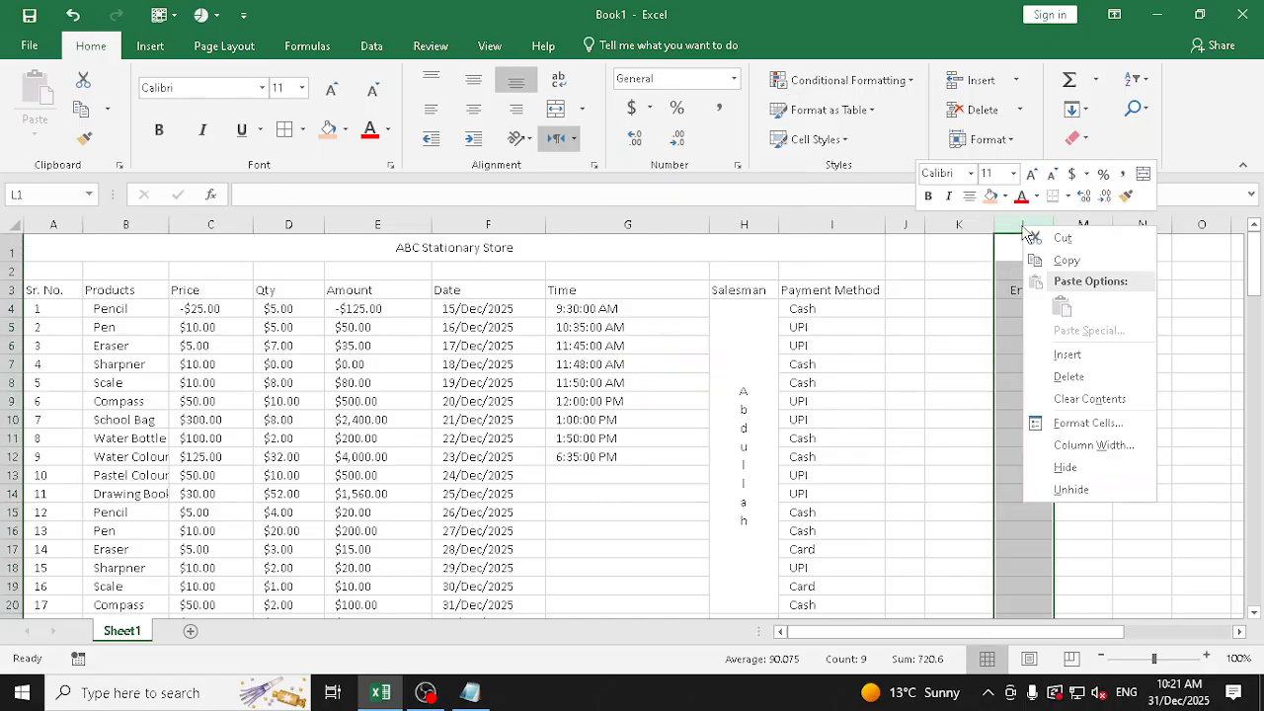
{"action": "left_click", "coordinate": [1075, 373]}
Enter the decimals 0.5, 0.33, 1.25, 1.75 and 2.50 in cells K3:K7
{"action": "left_click", "coordinate": [959, 286]}
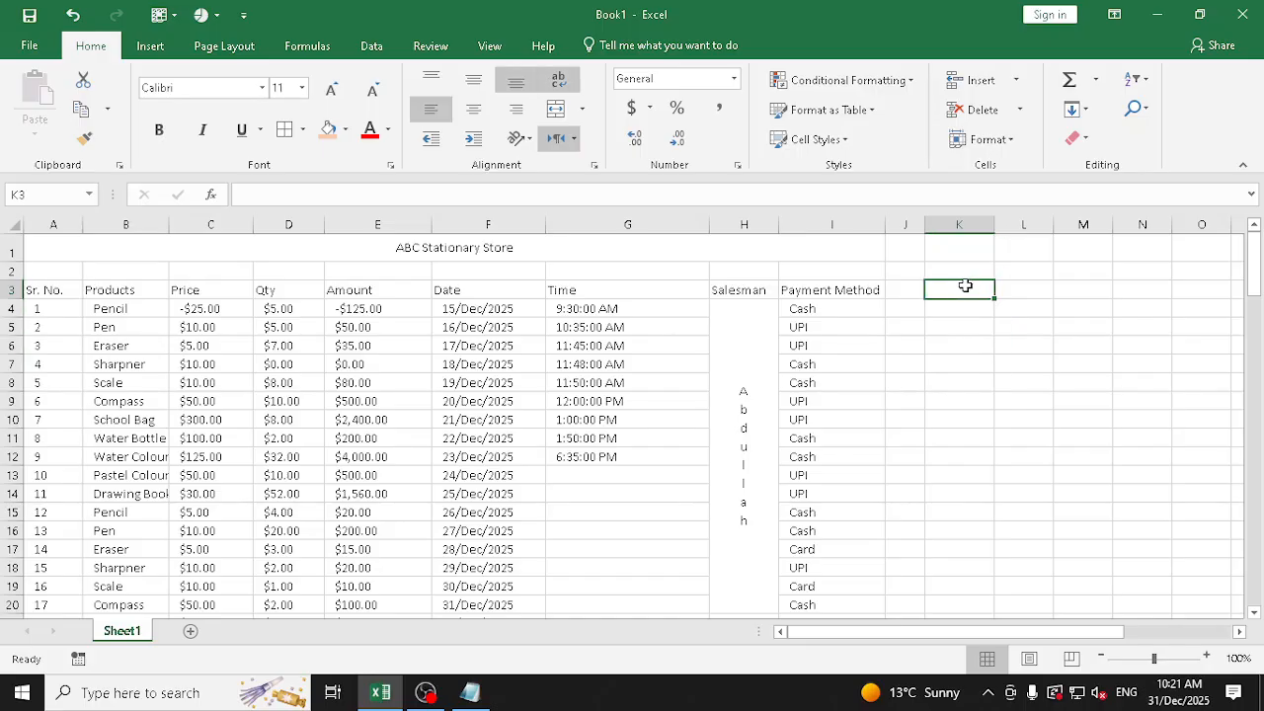
{"action": "type", "text": "0.5"}
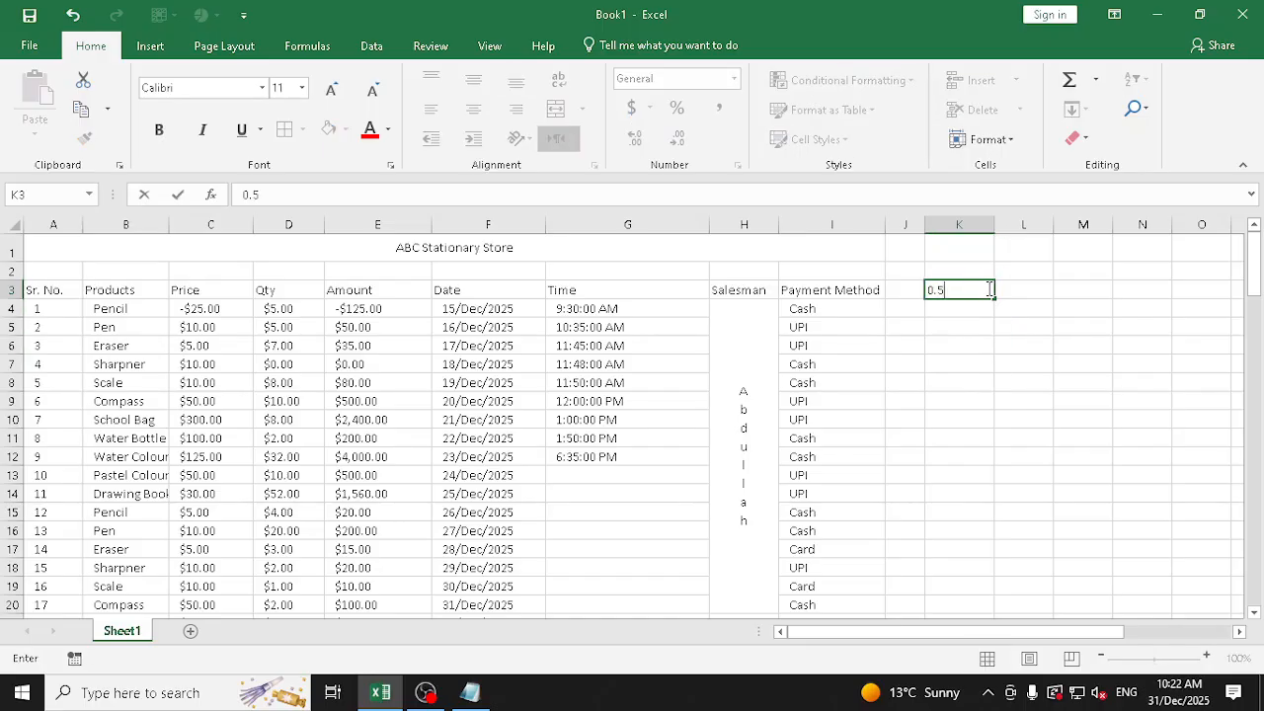
{"action": "key", "text": "Return"}
{"action": "type", "text": "0.33"}
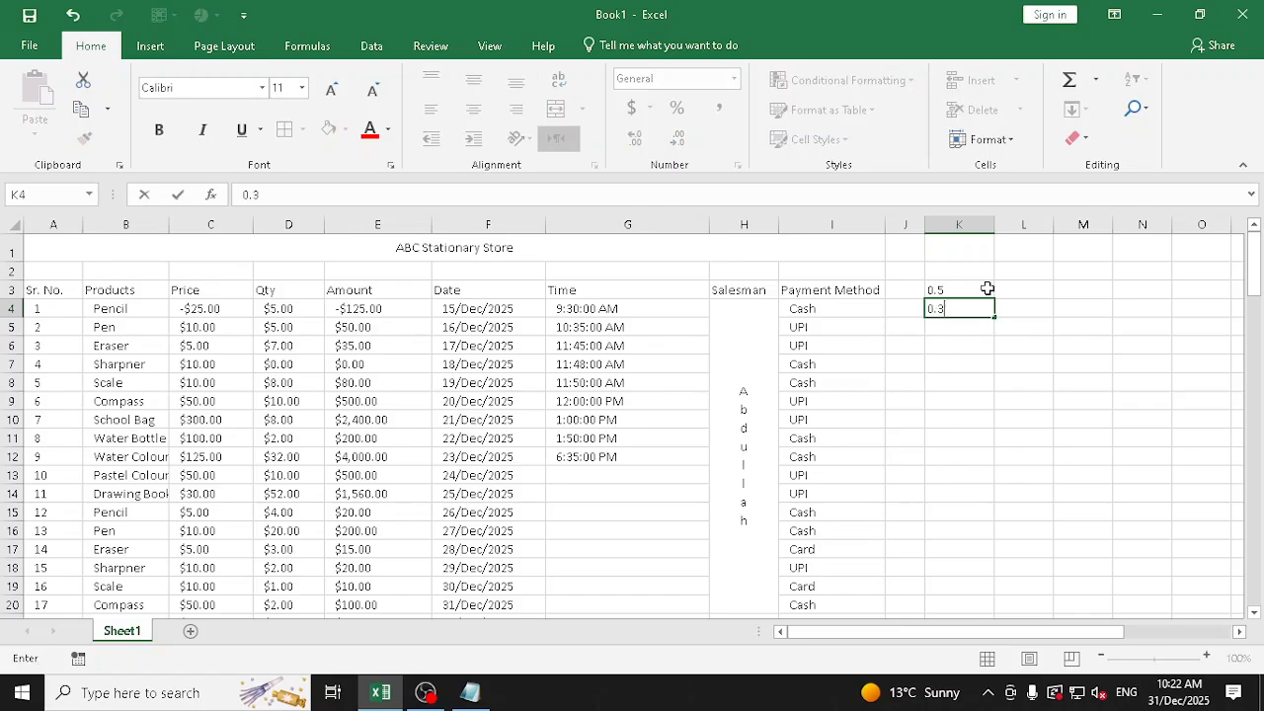
{"action": "key", "text": "Return"}
{"action": "type", "text": "1.25"}
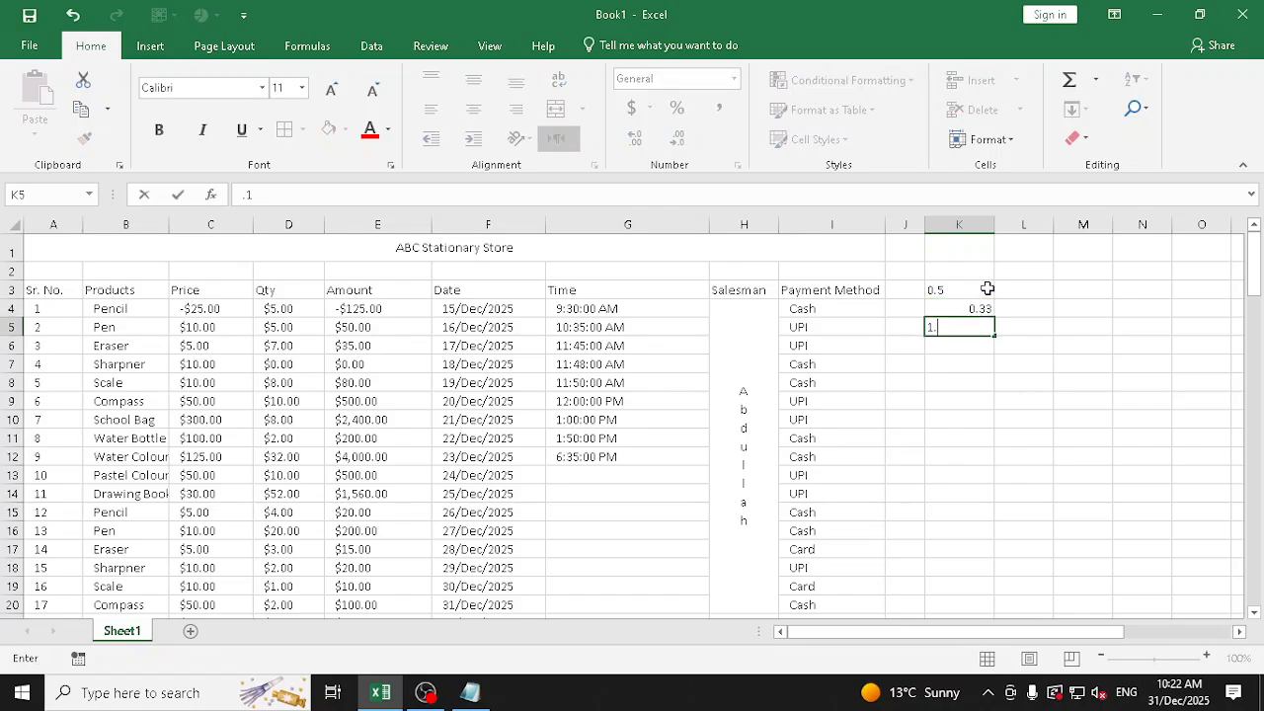
{"action": "key", "text": "Return"}
{"action": "type", "text": "1.7"}
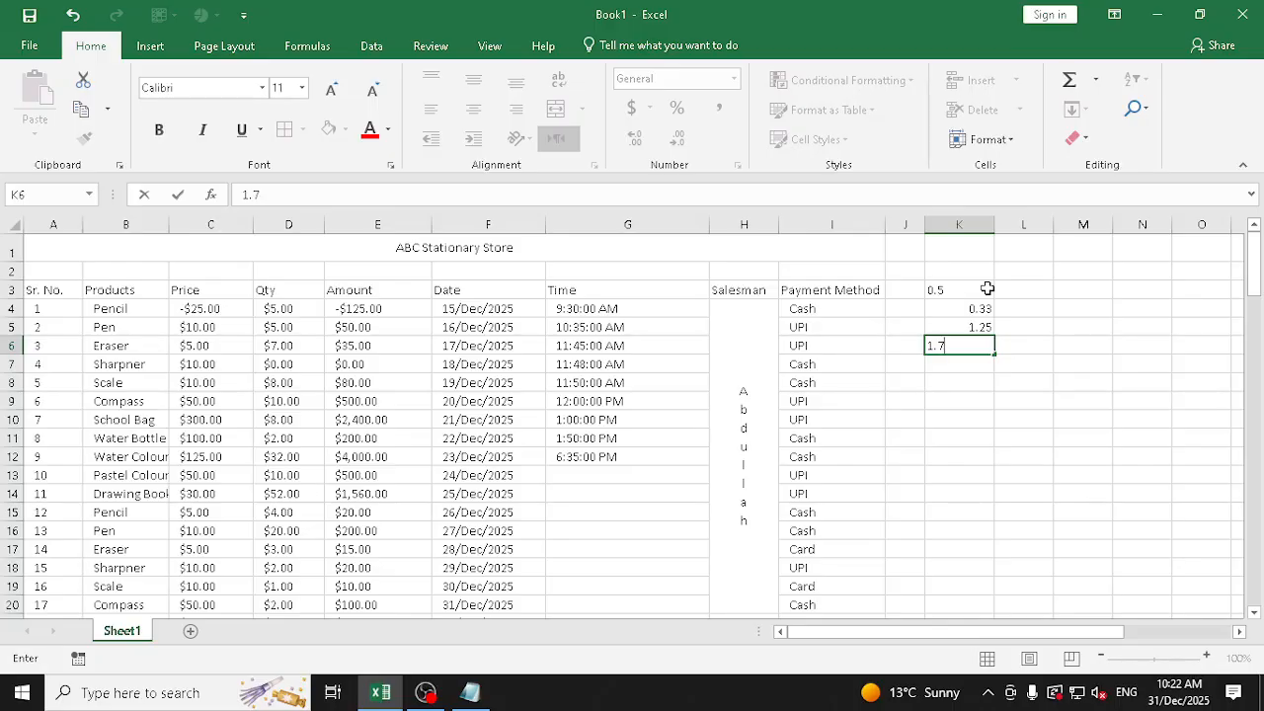
{"action": "type", "text": "5"}
{"action": "key", "text": "Return"}
{"action": "type", "text": "2."}
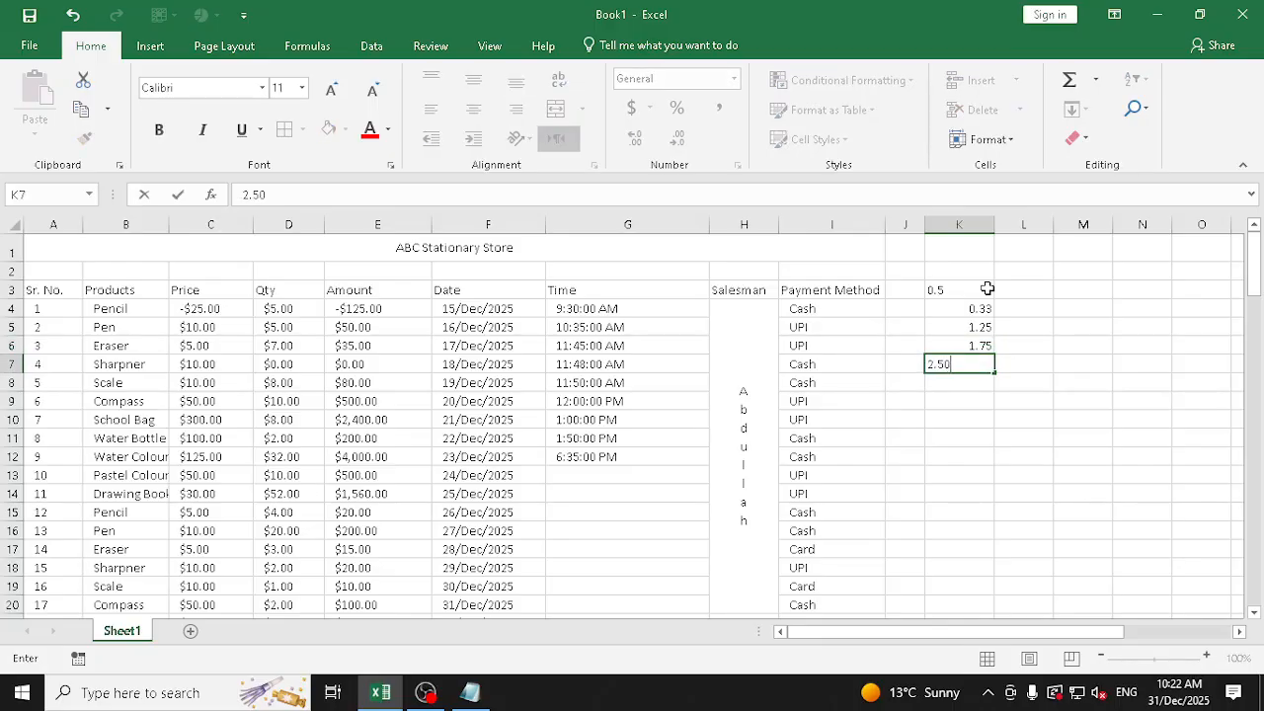
{"action": "key", "text": "Return"}
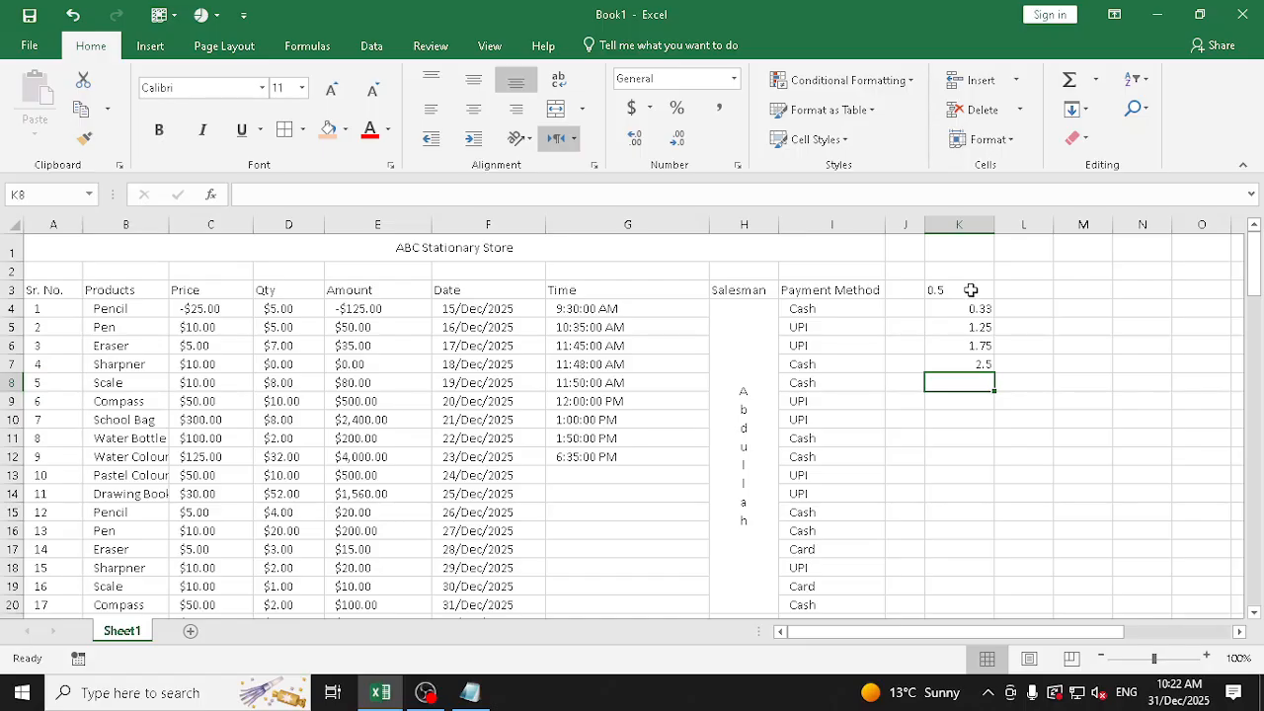
Replace the decimal in K3 with 0.75
{"action": "left_click", "coordinate": [969, 289]}
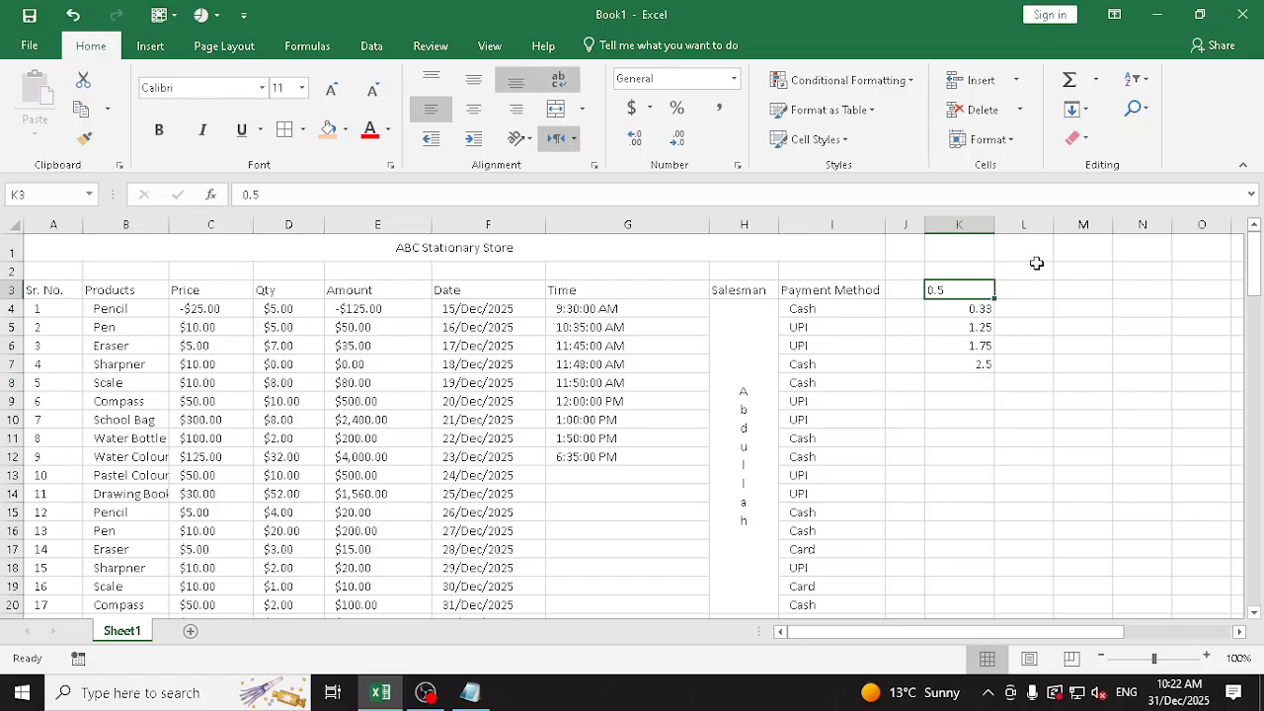
{"action": "type", "text": "0"}
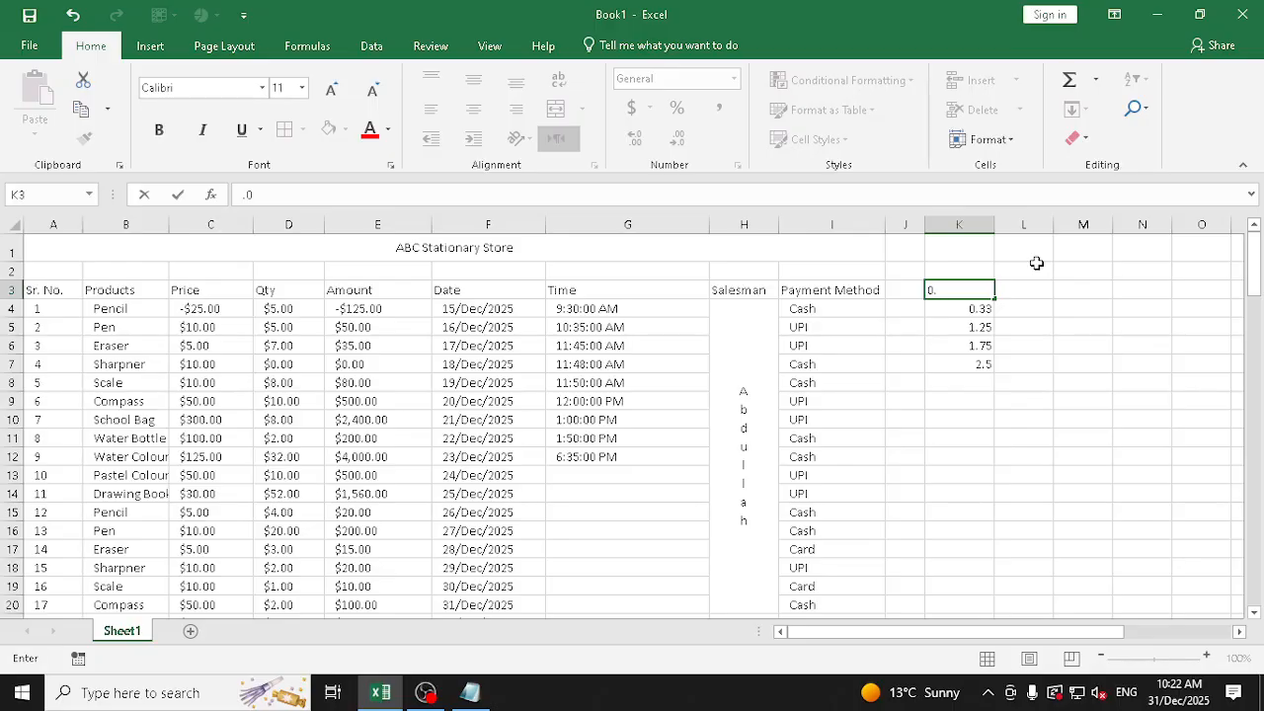
{"action": "type", "text": ".75"}
{"action": "key", "text": "Return"}
{"action": "key", "text": "Up"}
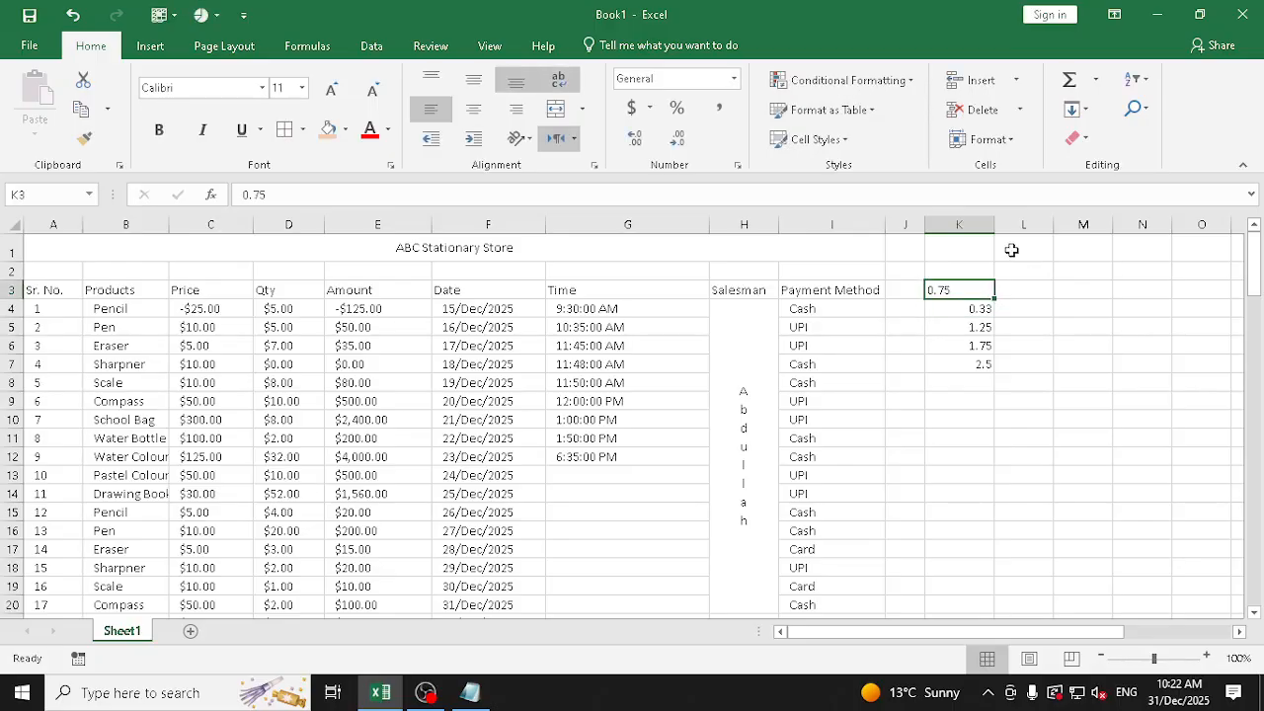
Try the General and Number formats on the left-aligned decimal in K3
{"action": "left_click", "coordinate": [734, 78]}
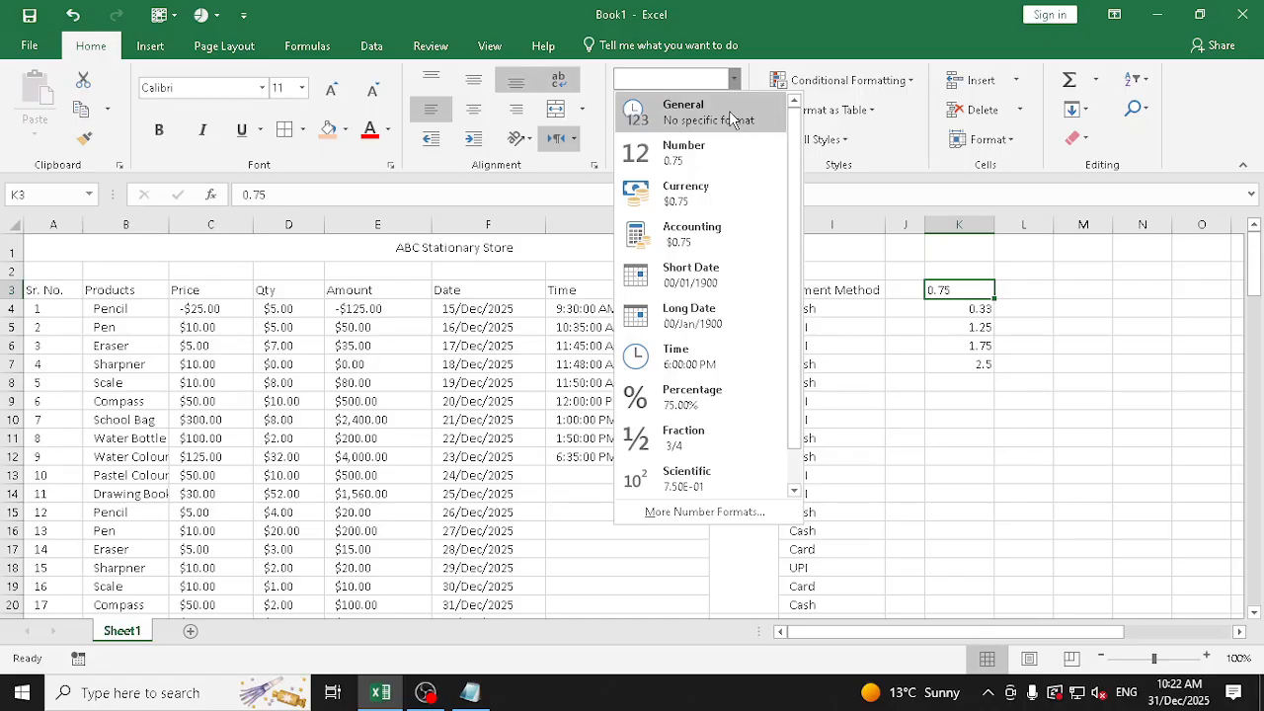
{"action": "left_click", "coordinate": [736, 118]}
{"action": "left_click", "coordinate": [734, 78]}
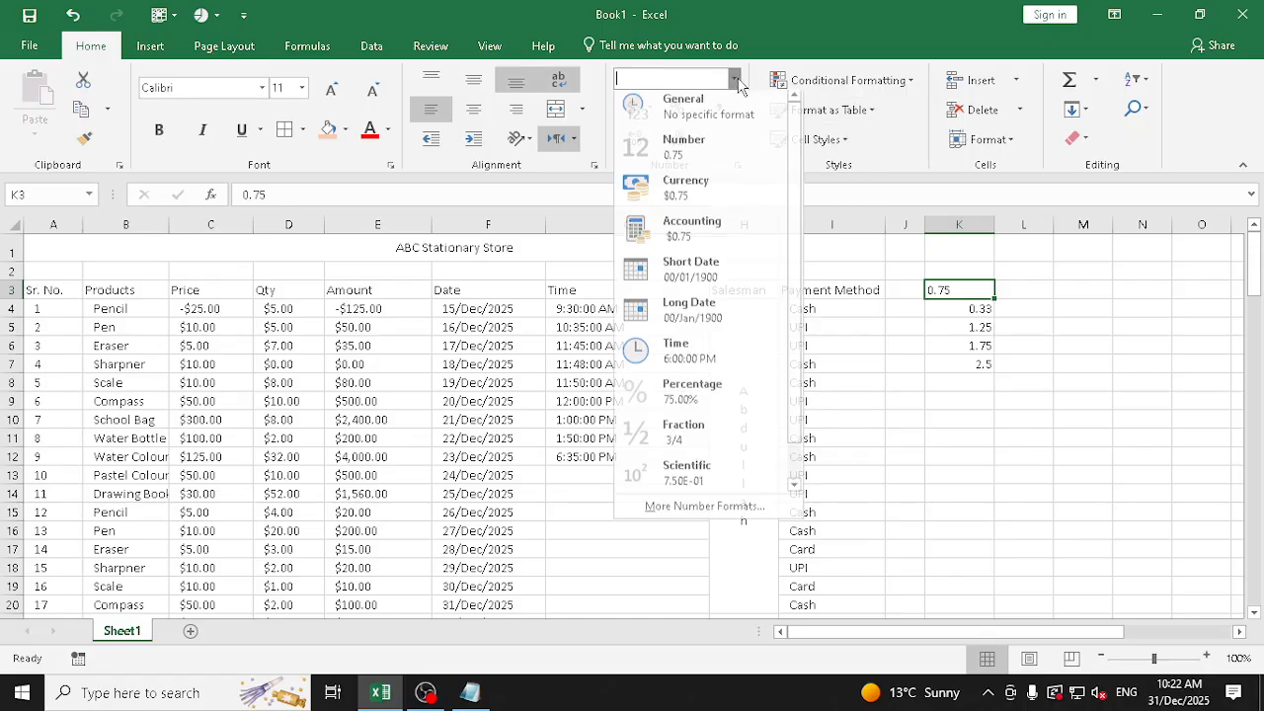
{"action": "left_click", "coordinate": [727, 158]}
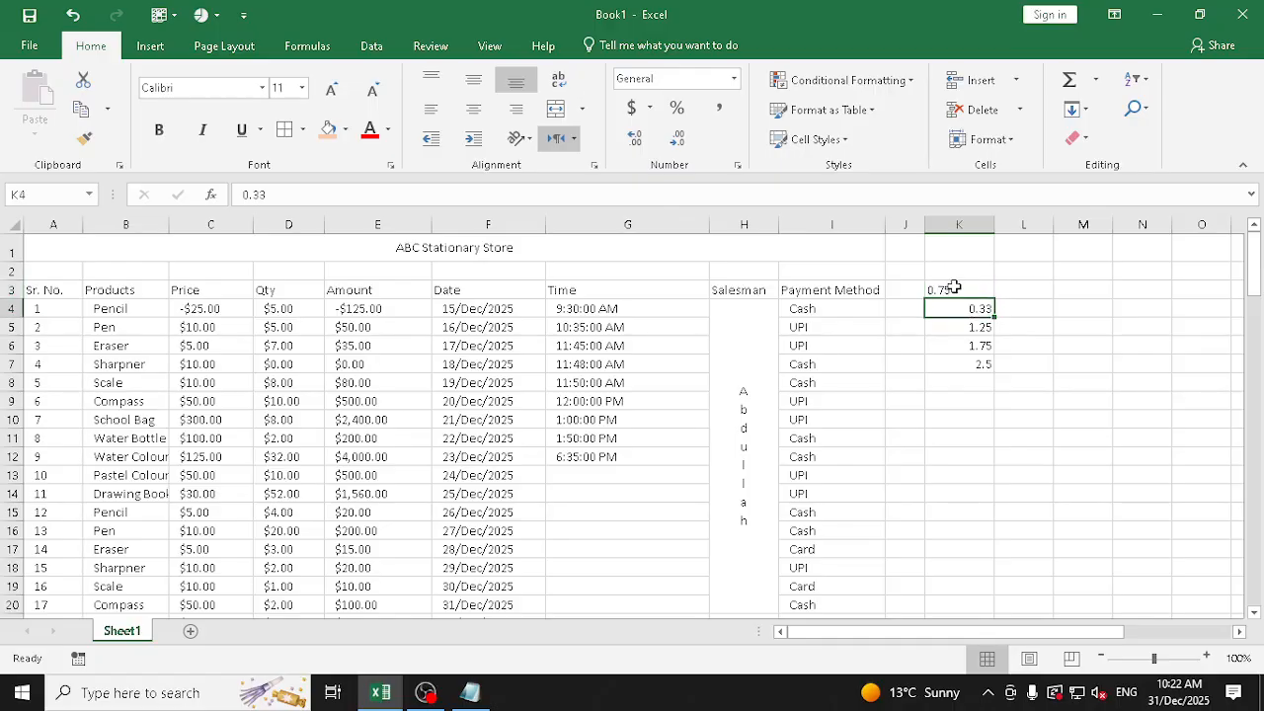
Clear both the contents and formatting of K3 and re-enter 0.75
{"action": "left_click", "coordinate": [1074, 138]}
{"action": "left_click", "coordinate": [1096, 164]}
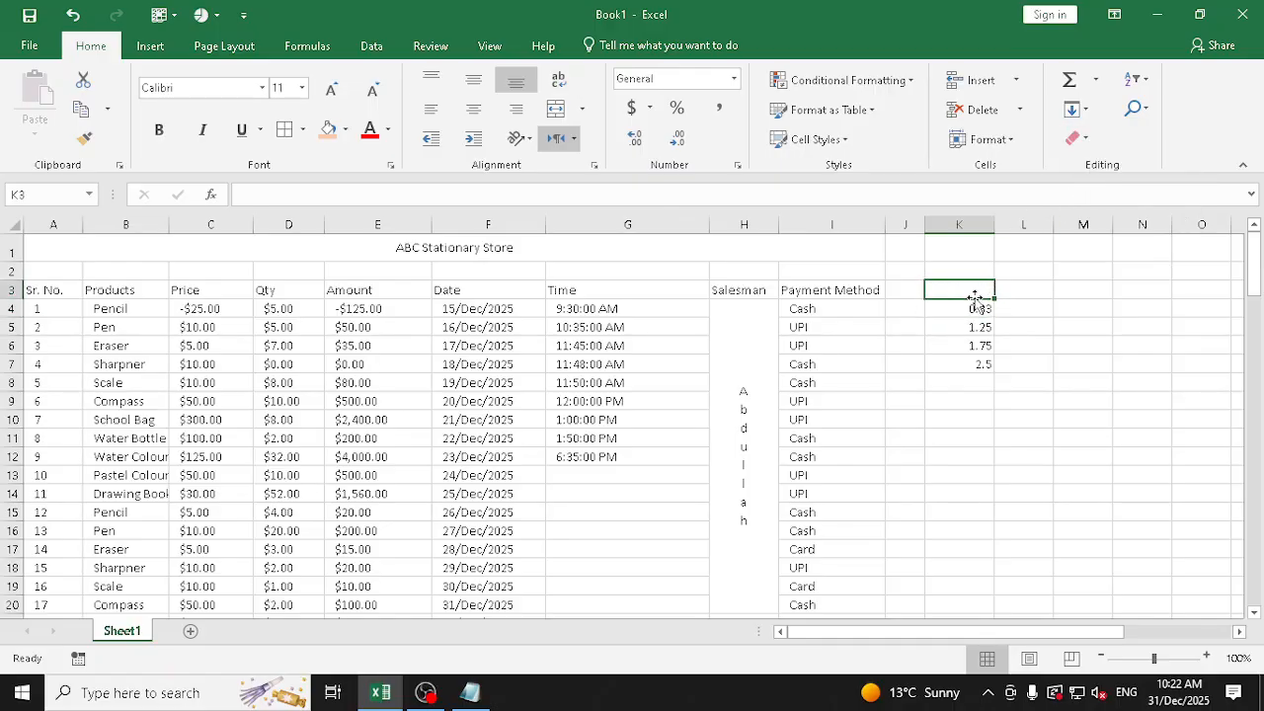
{"action": "type", "text": "0.75"}
{"action": "left_click", "coordinate": [976, 294]}
Try the Fraction number format on K3:K7 and undo it
{"action": "left_click_drag", "start_coordinate": [975, 289], "coordinate": [969, 361]}
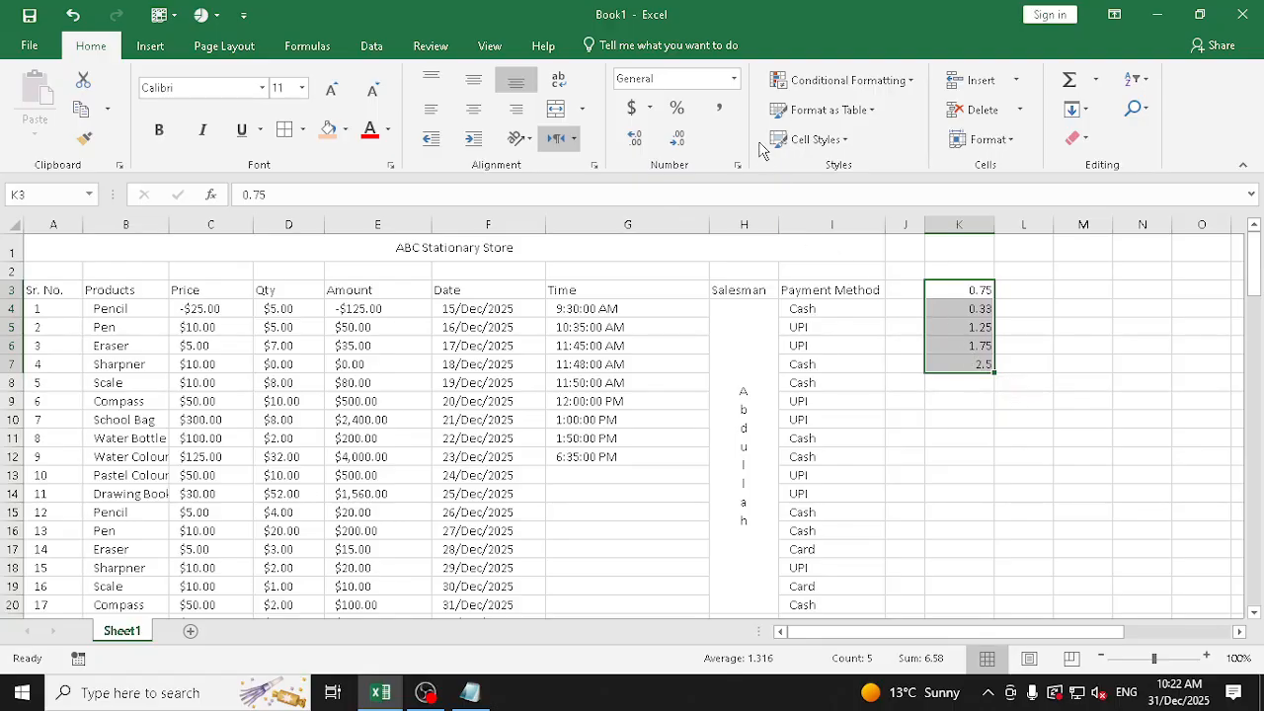
{"action": "left_click", "coordinate": [733, 78]}
{"action": "scroll", "coordinate": [720, 362], "scroll_direction": "down", "scroll_amount": 1}
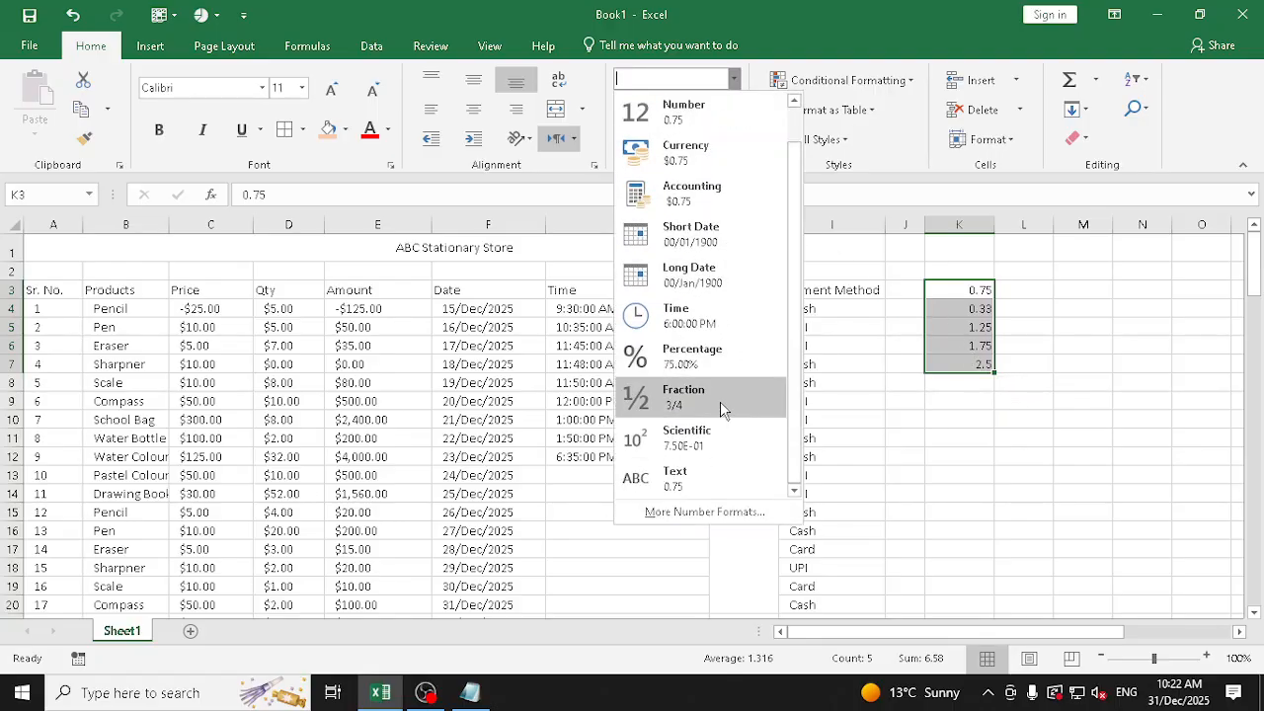
{"action": "left_click", "coordinate": [720, 401]}
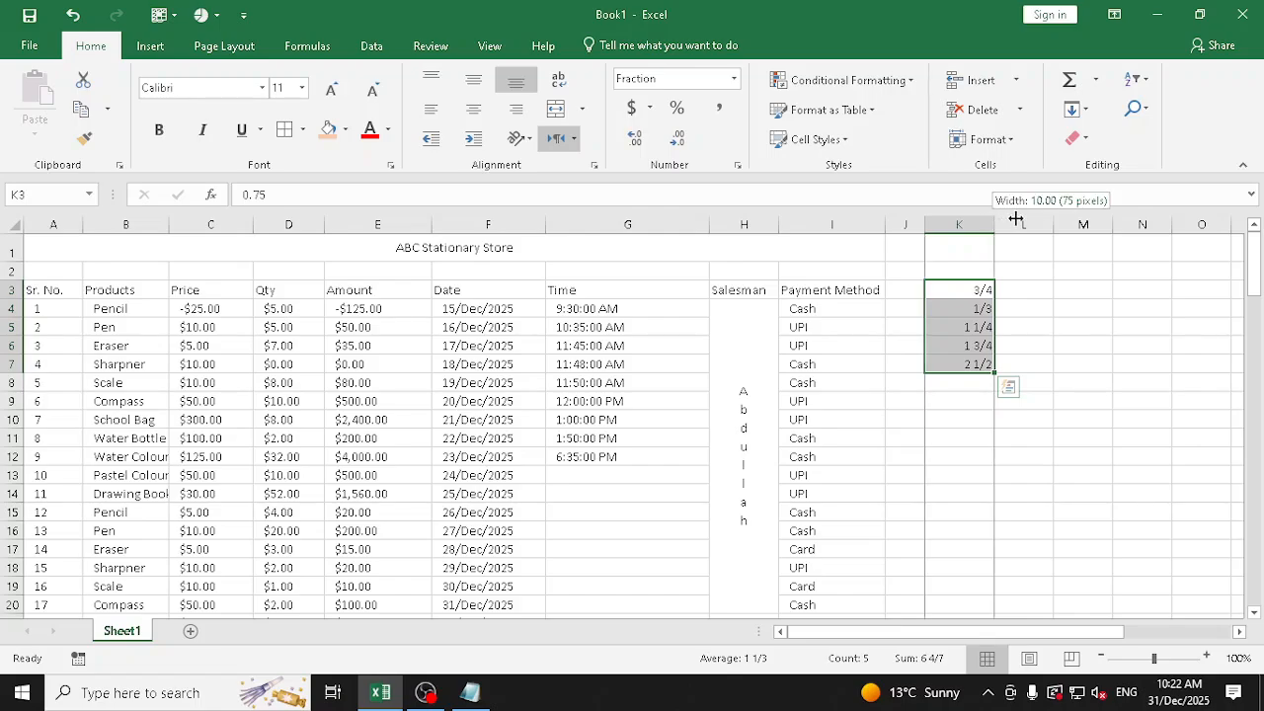
{"action": "key", "text": "ctrl+z"}
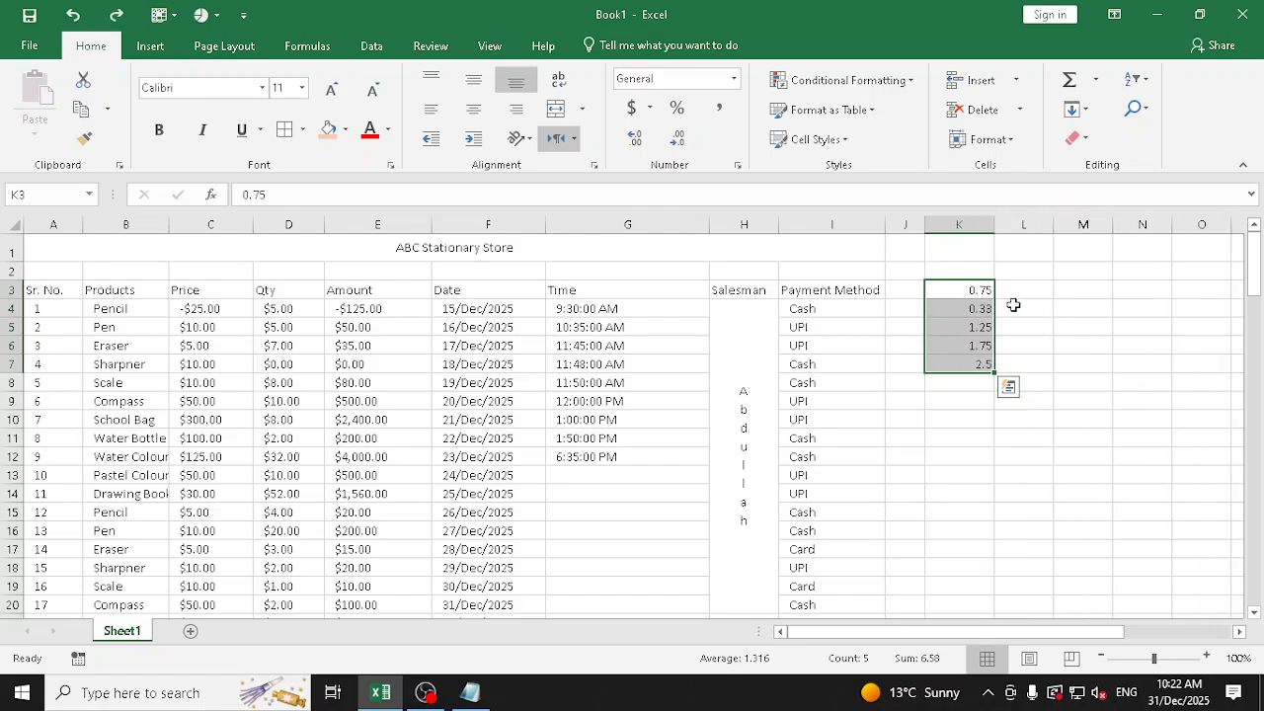
Copy the decimals in K3:K7 into L3:L7
{"action": "key", "text": "ctrl+c"}
{"action": "left_click", "coordinate": [1037, 290]}
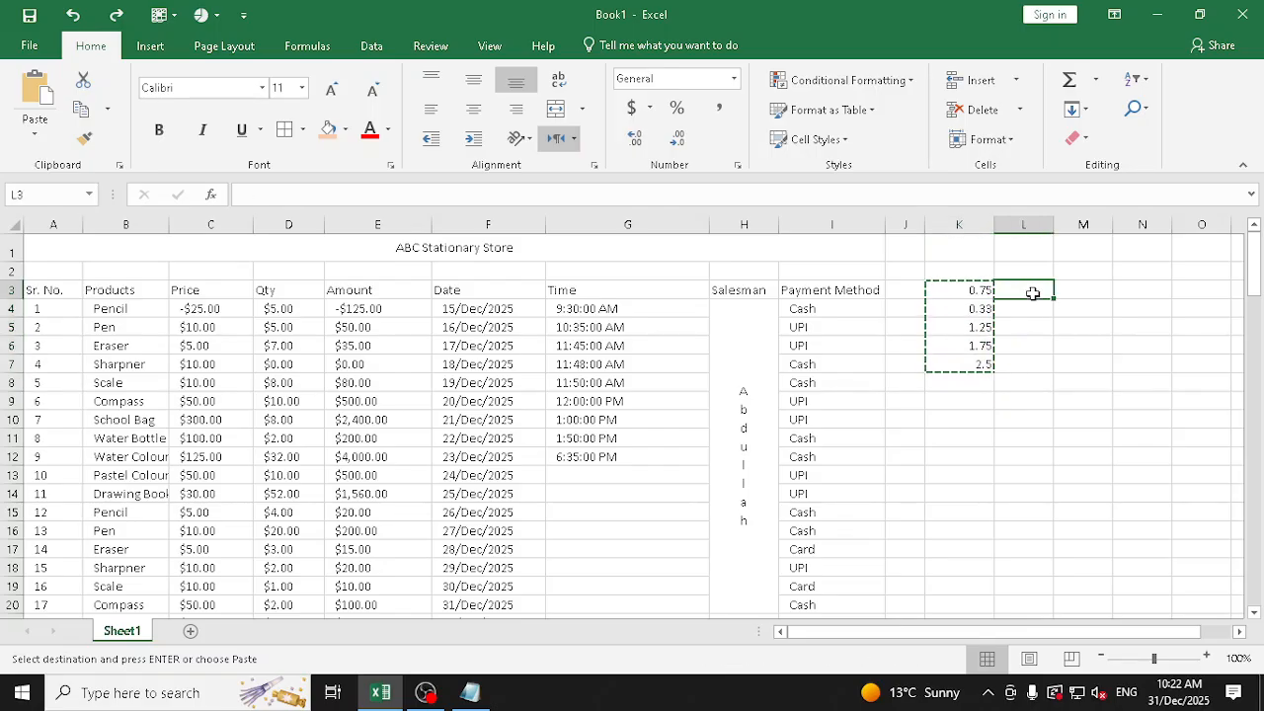
{"action": "key", "text": "ctrl+v"}
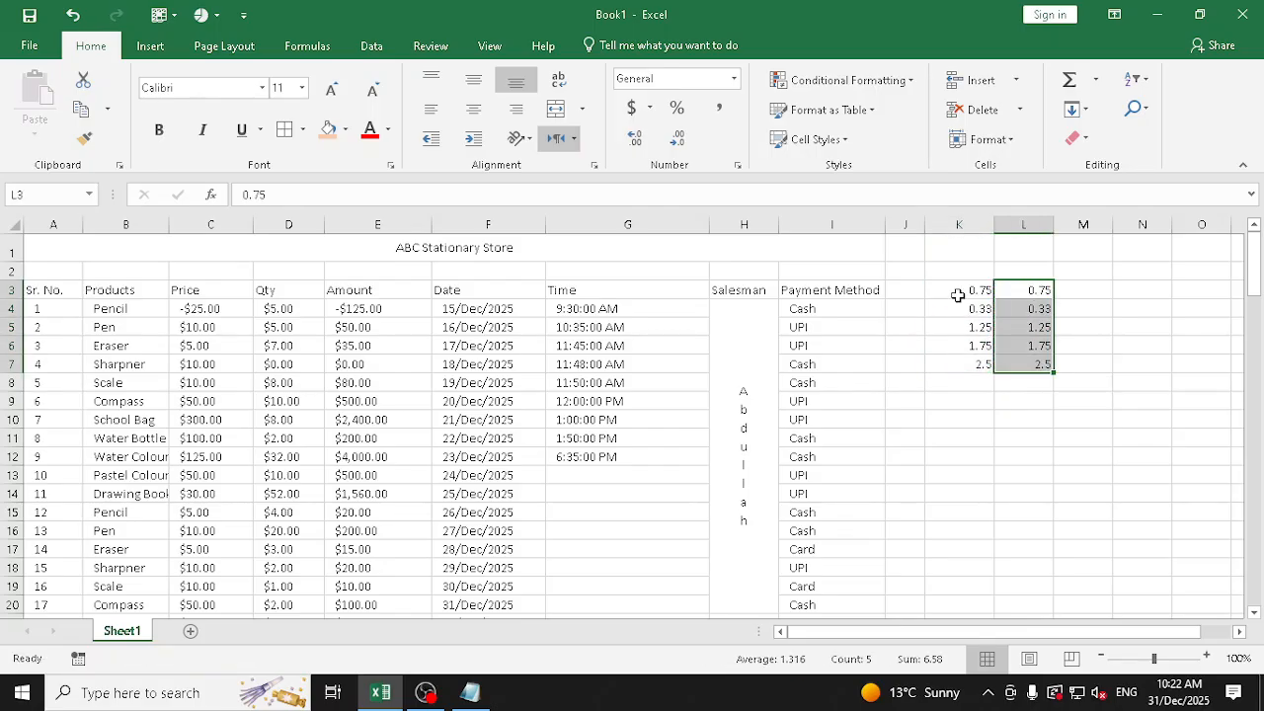
Apply the Fraction number format to the copied decimals in L3:L7 and widen column L
{"action": "left_click_drag", "start_coordinate": [958, 290], "coordinate": [960, 363]}
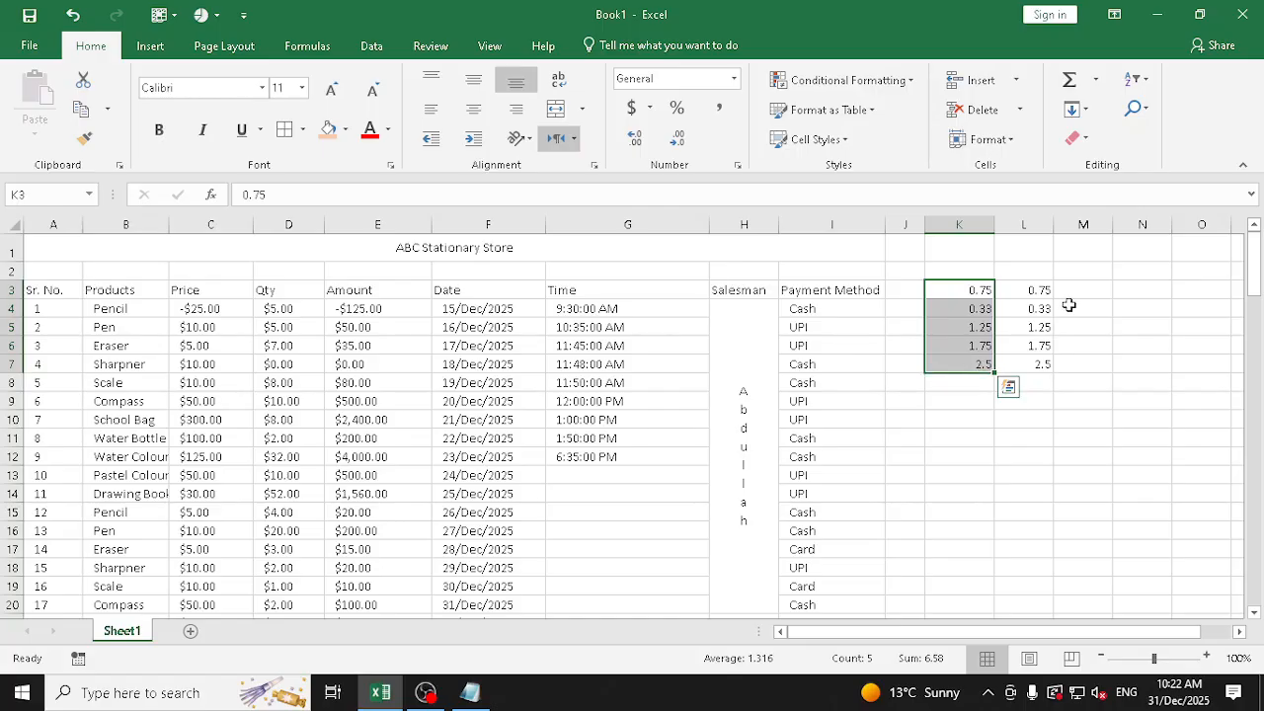
{"action": "left_click_drag", "start_coordinate": [1036, 290], "coordinate": [1035, 365]}
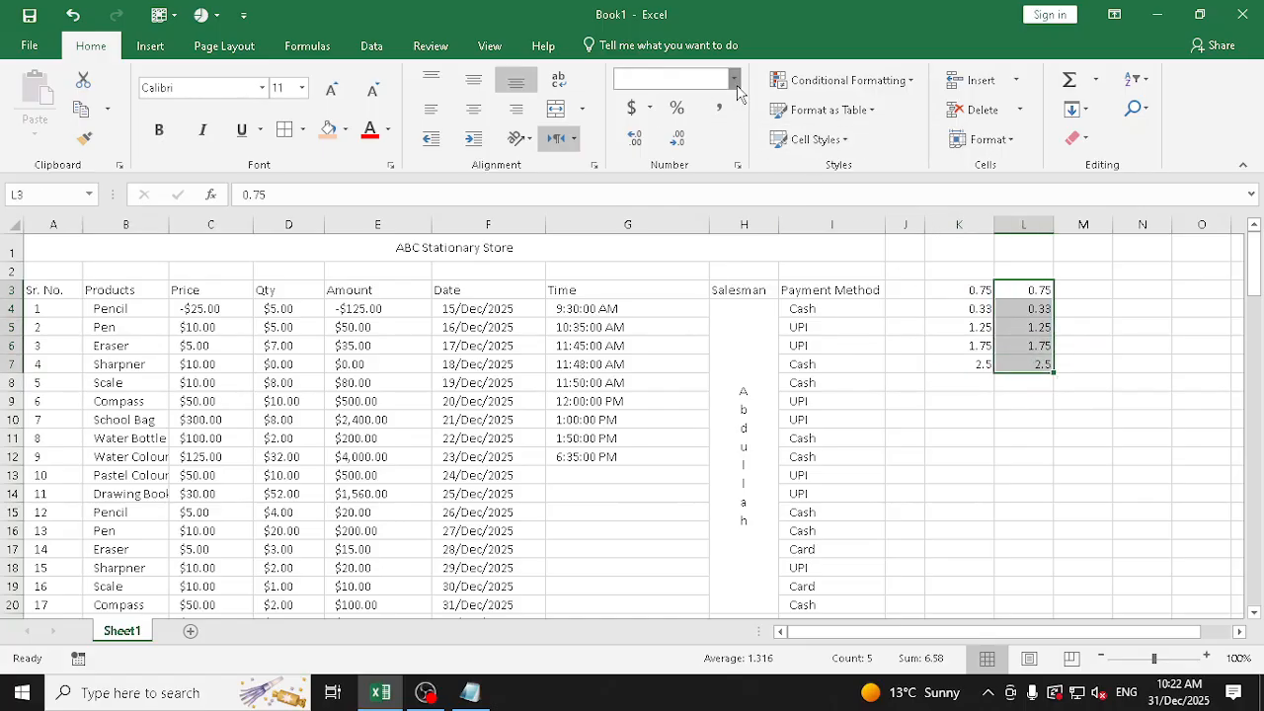
{"action": "left_click", "coordinate": [733, 78]}
{"action": "scroll", "coordinate": [775, 392], "scroll_direction": "down", "scroll_amount": 1}
{"action": "left_click", "coordinate": [775, 391]}
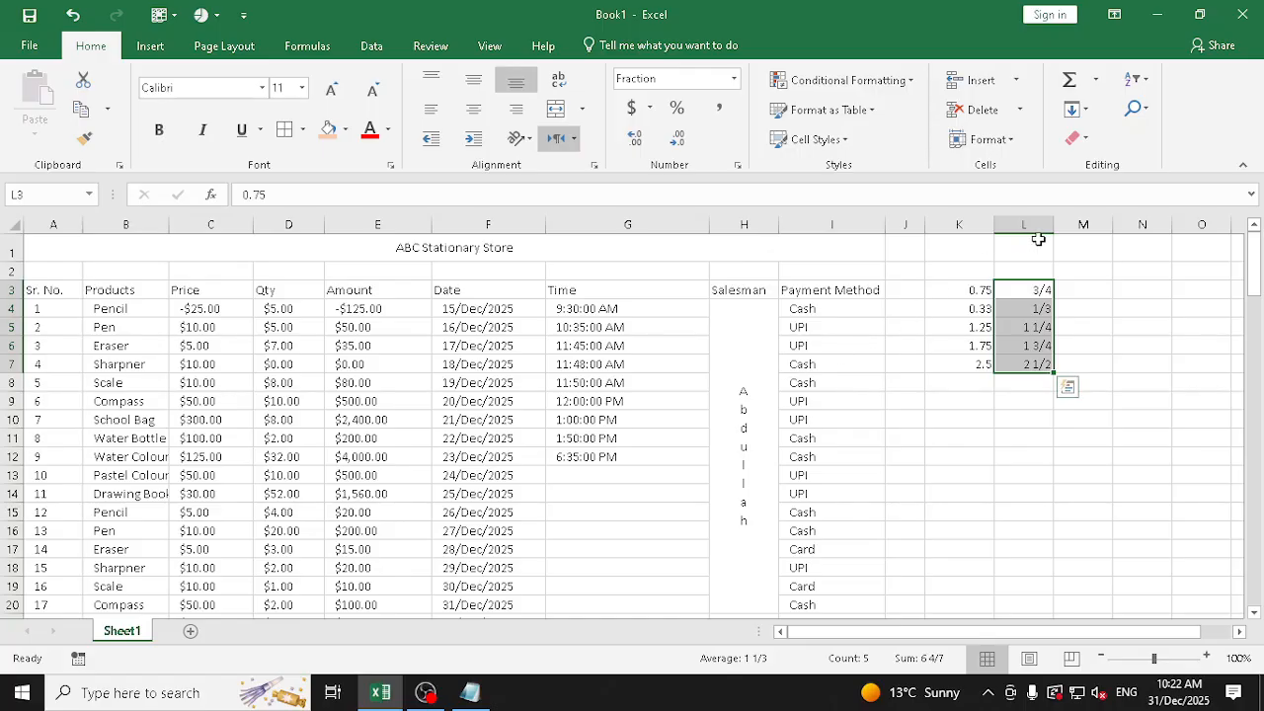
{"action": "left_click_drag", "start_coordinate": [1053, 225], "coordinate": [1092, 223]}
Compare the decimals in K3:K6 with their fractions in column L, and autofit column L before widening it slightly
{"action": "left_click", "coordinate": [979, 288]}
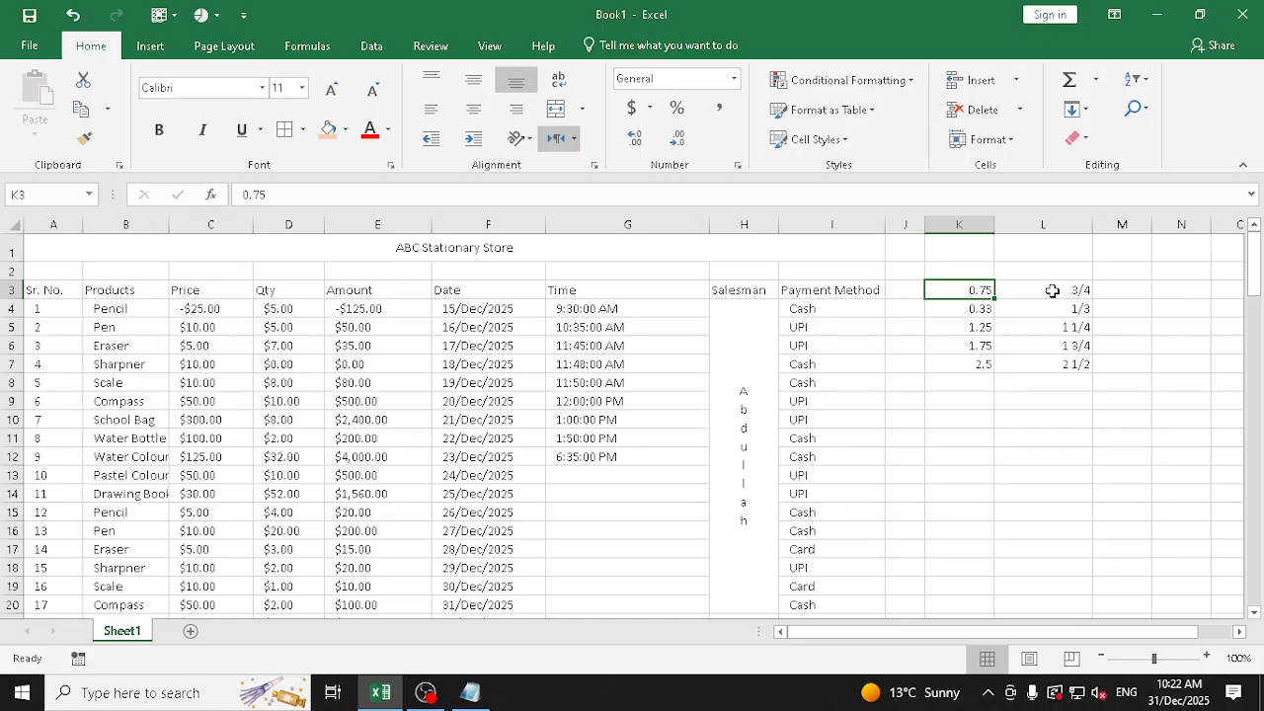
{"action": "left_click", "coordinate": [951, 312]}
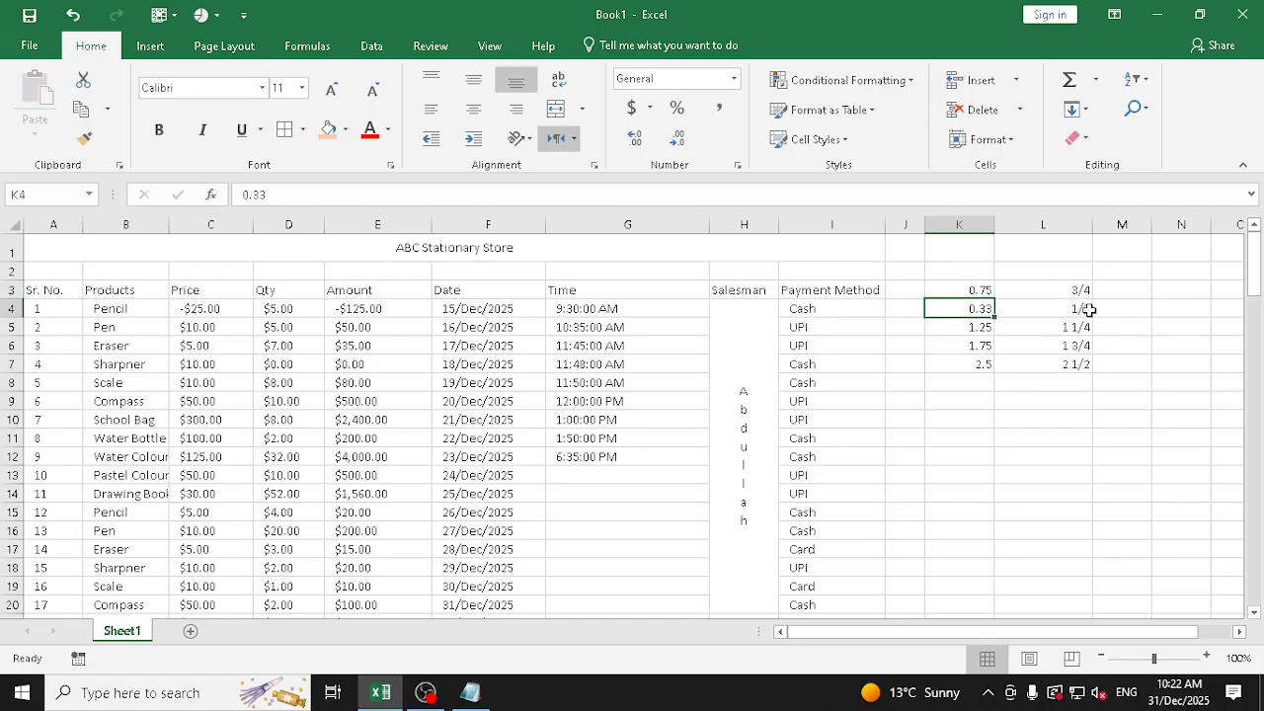
{"action": "left_click", "coordinate": [960, 327]}
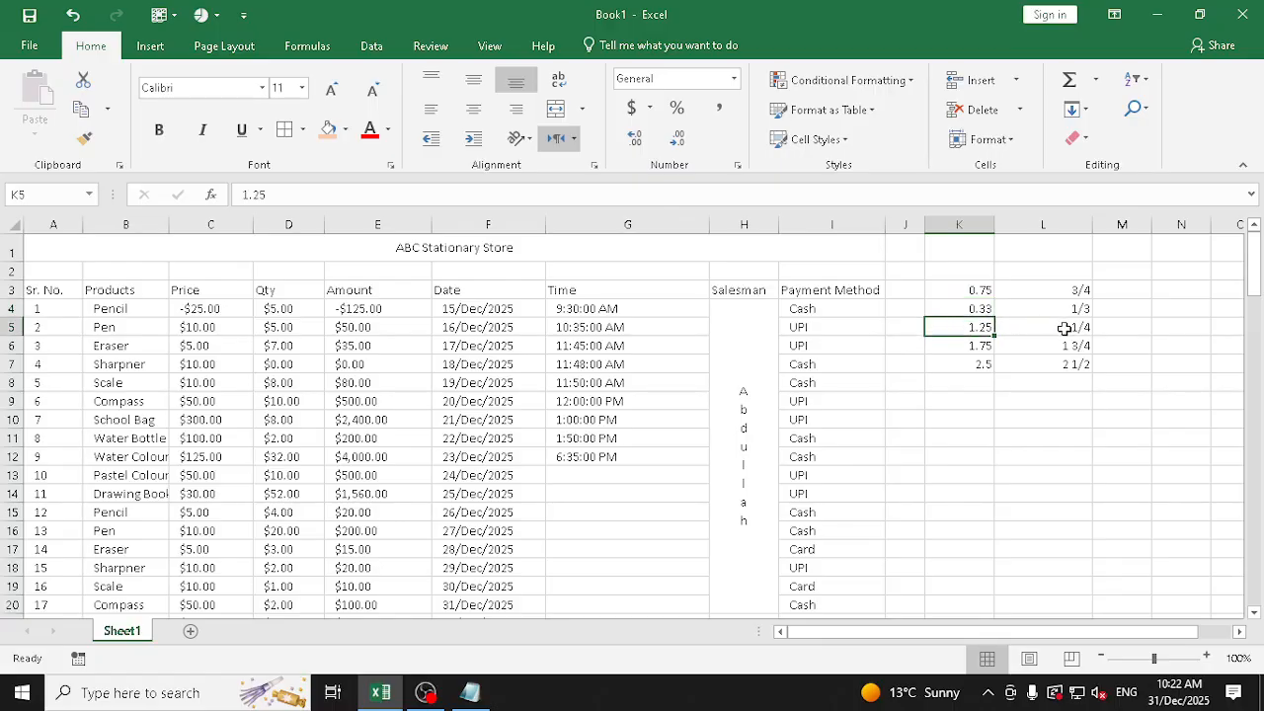
{"action": "left_click", "coordinate": [970, 345]}
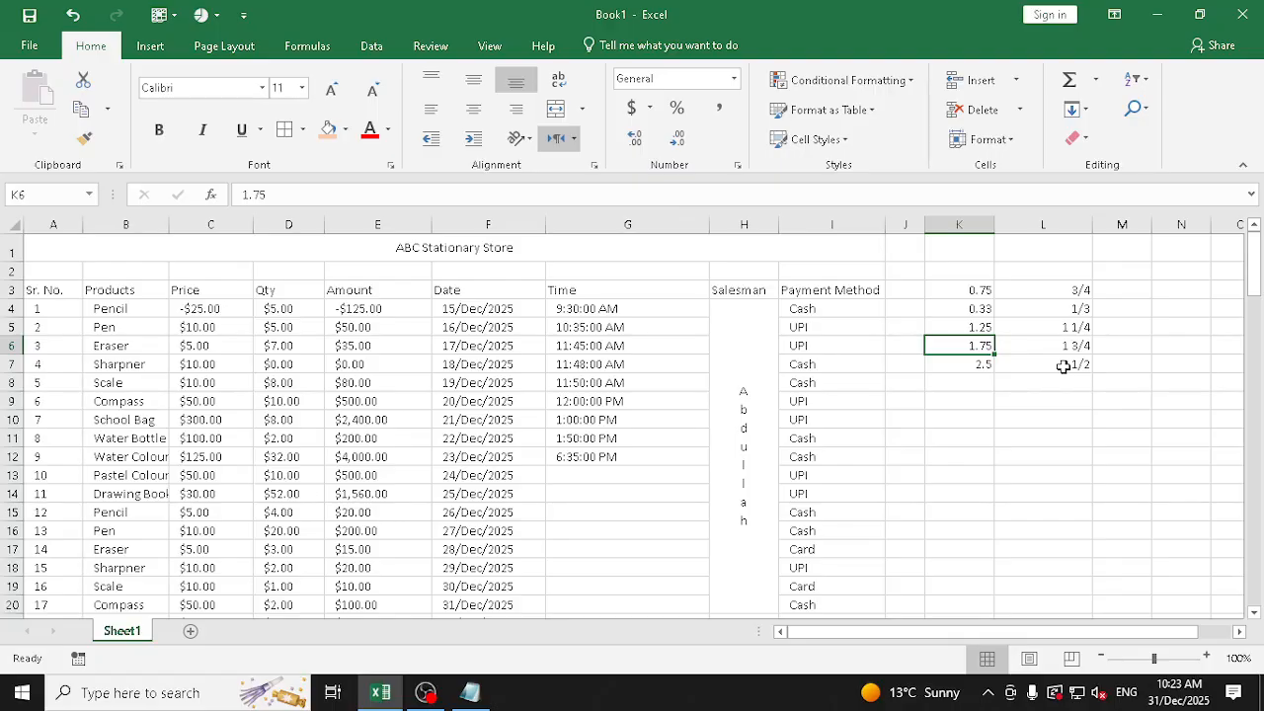
{"action": "left_click_drag", "start_coordinate": [1080, 291], "coordinate": [1080, 362]}
{"action": "double_click", "coordinate": [1091, 225]}
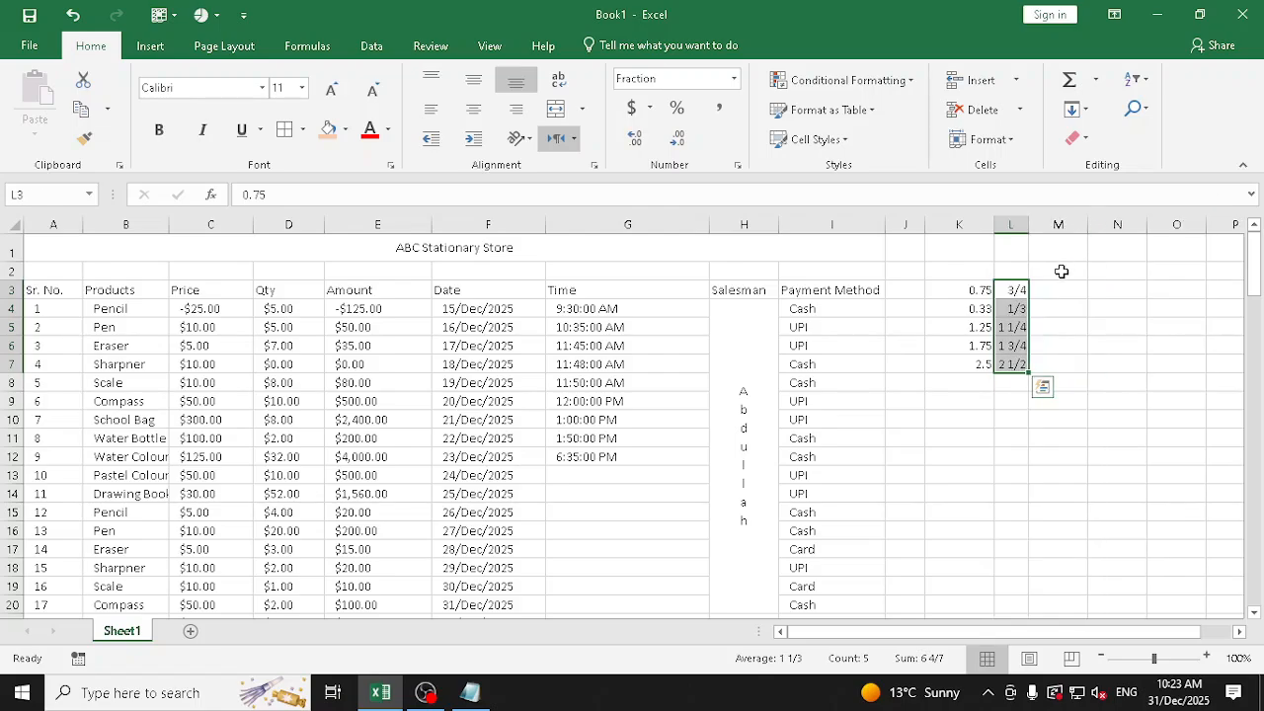
{"action": "left_click_drag", "start_coordinate": [1028, 225], "coordinate": [1074, 225]}
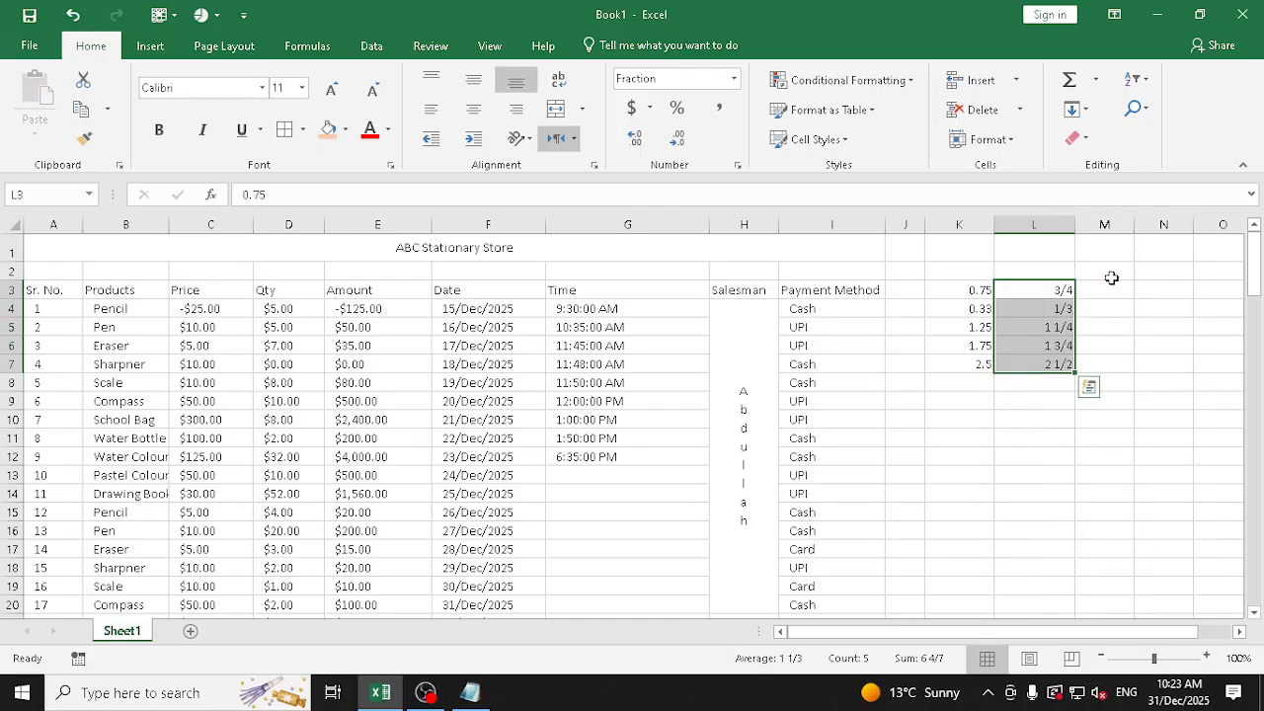
{"action": "left_click", "coordinate": [735, 84]}
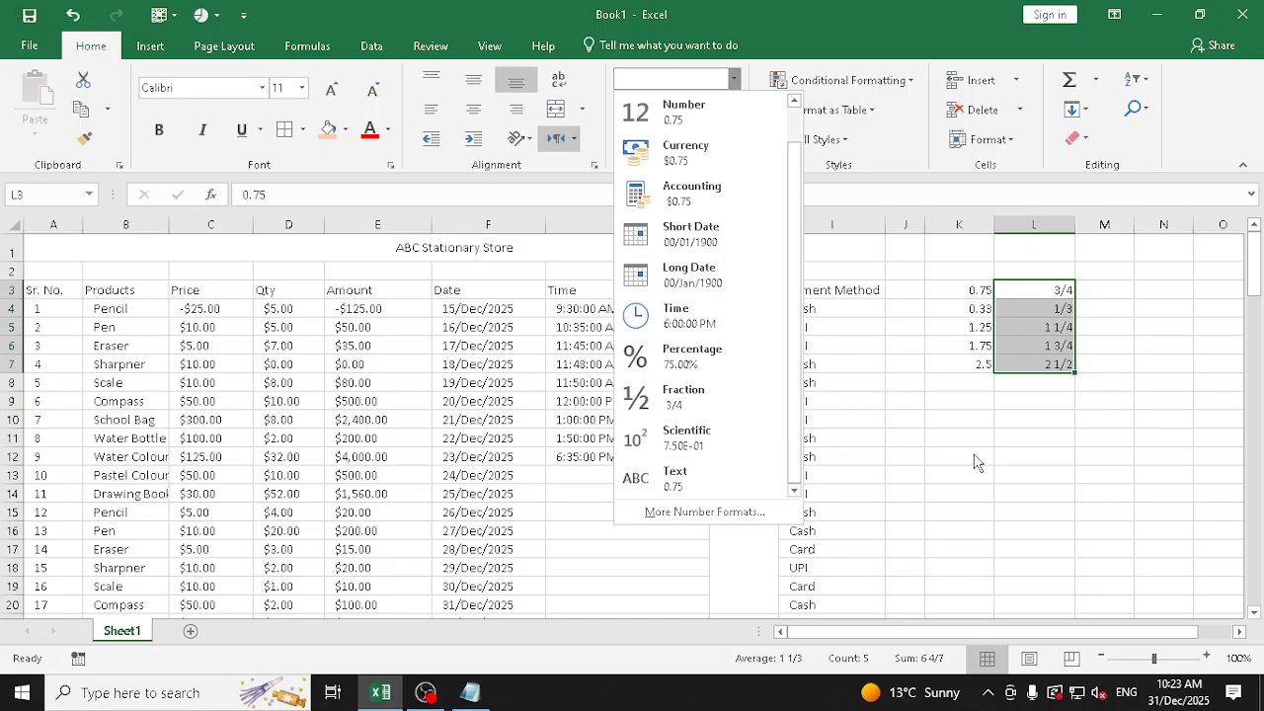
{"action": "key", "text": "Escape"}
{"action": "mouse_move", "coordinate": [1134, 225]}
{"action": "left_mouse_down"}
{"action": "mouse_move", "coordinate": [1172, 229]}
{"action": "mouse_move", "coordinate": [1153, 230]}
{"action": "left_mouse_up"}
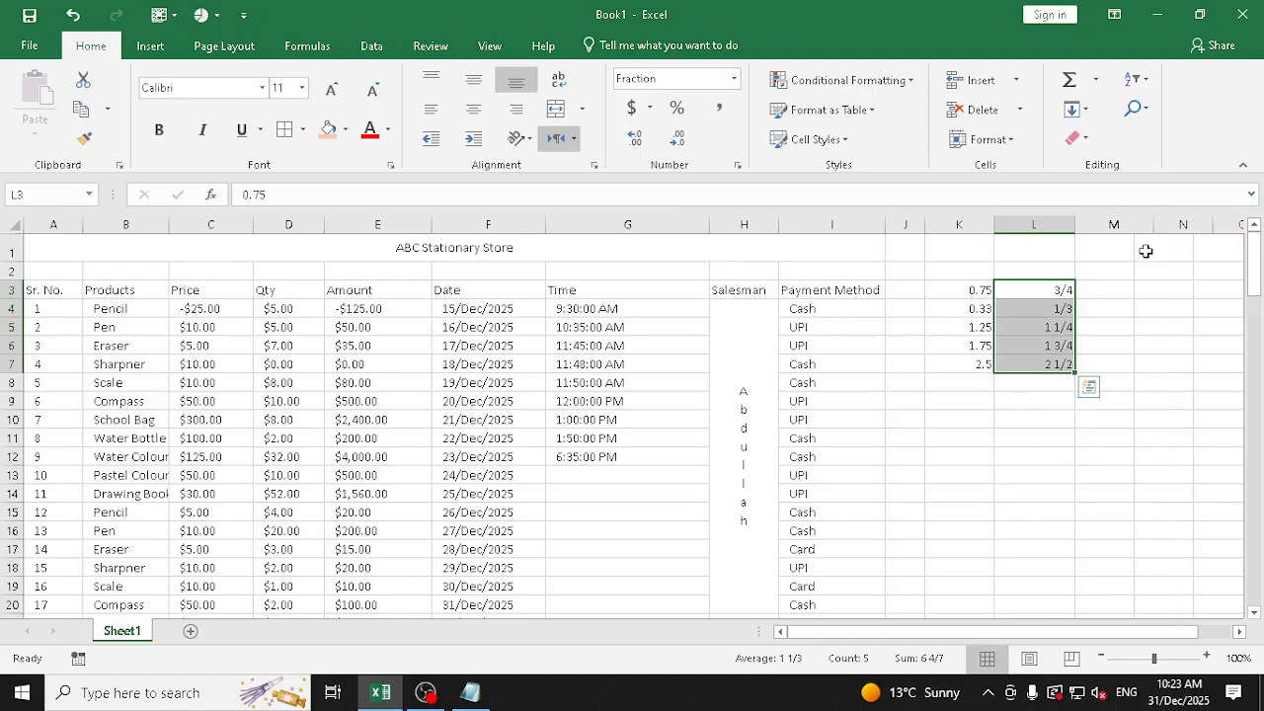
{"action": "left_click", "coordinate": [1110, 293]}
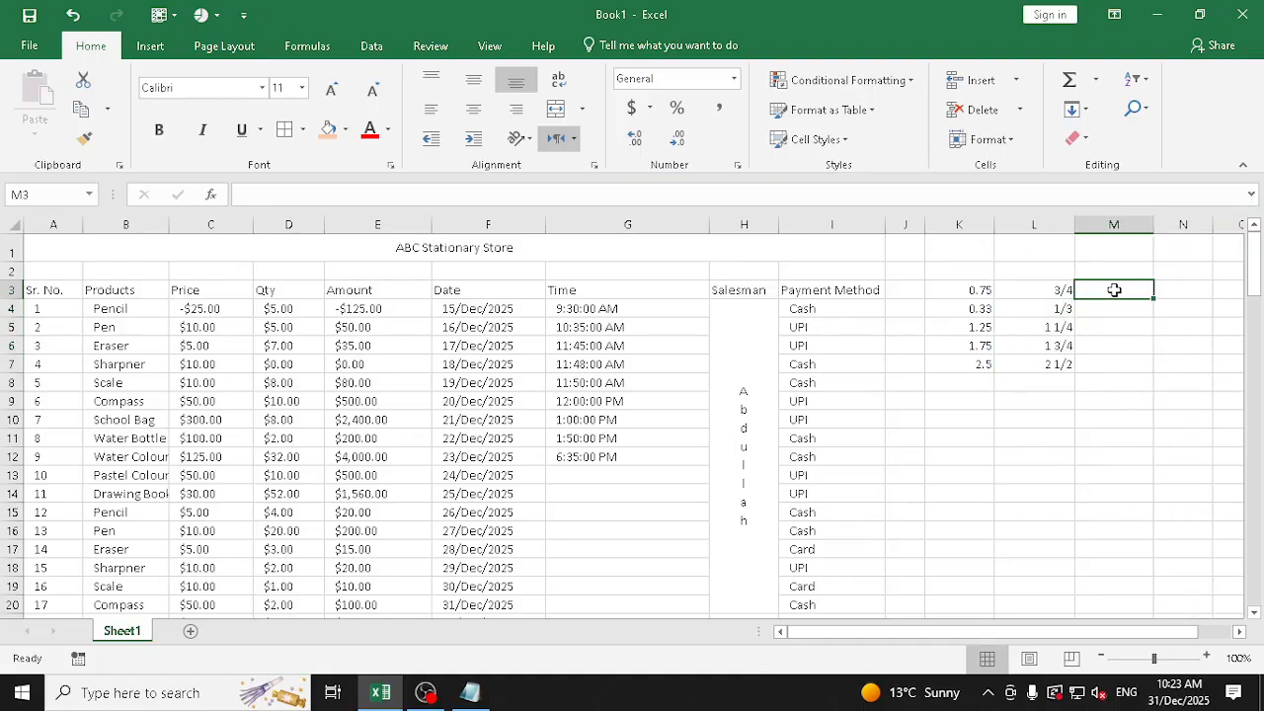
{"action": "type", "text": "8784564"}
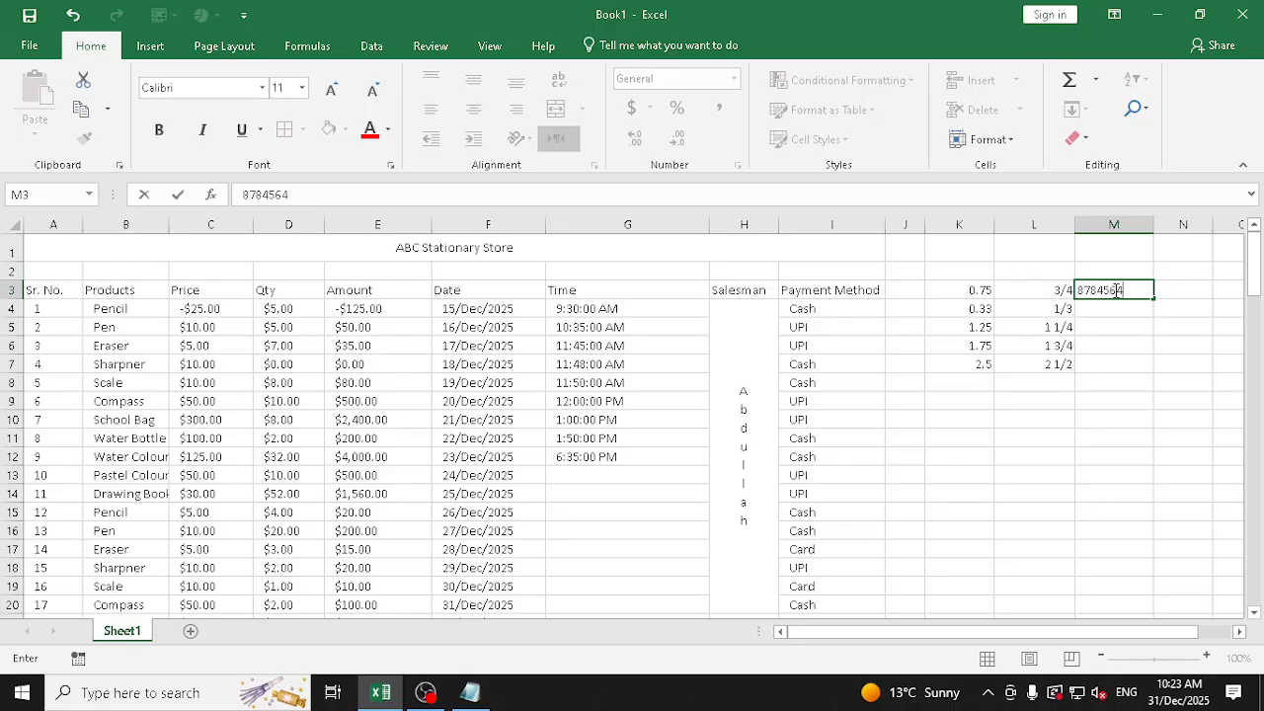
{"action": "type", "text": "541112"}
{"action": "key", "text": "ctrl+Return"}
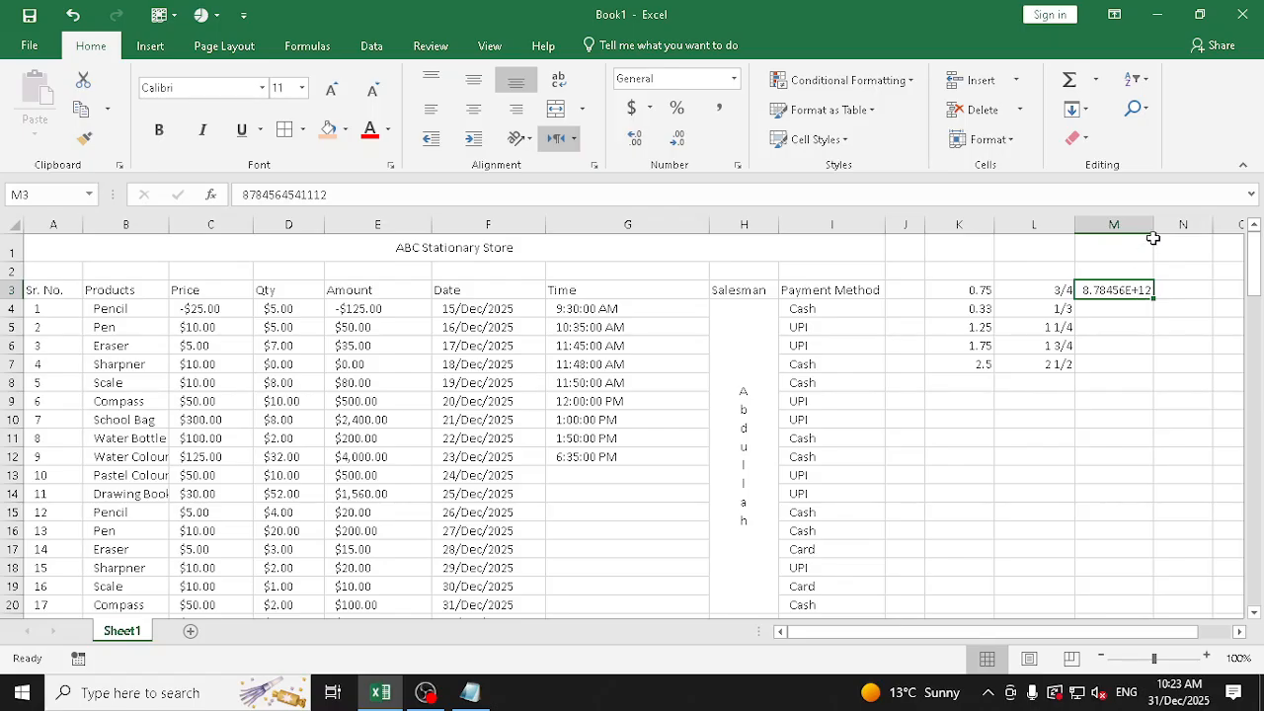
Switch to the Notepad notes and write the number 24512121 on a new line below the topic list
{"action": "left_click", "coordinate": [22, 692]}
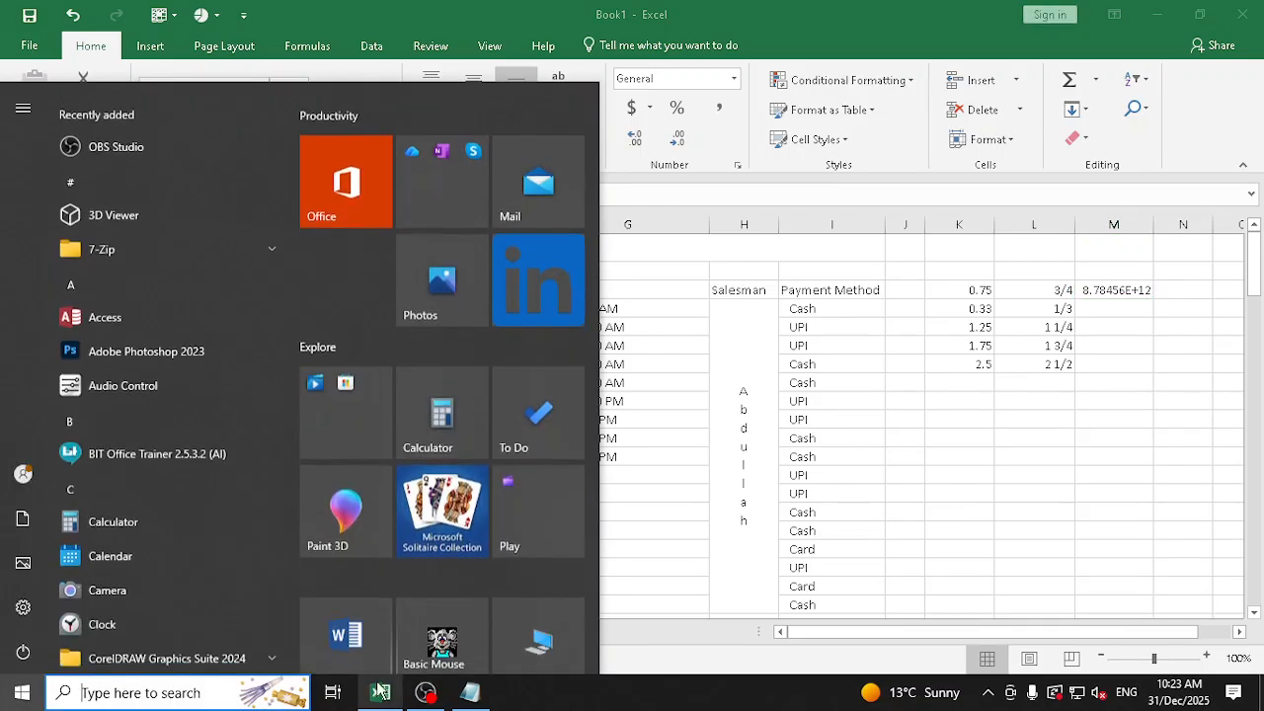
{"action": "left_click", "coordinate": [470, 692]}
{"action": "left_click", "coordinate": [416, 475]}
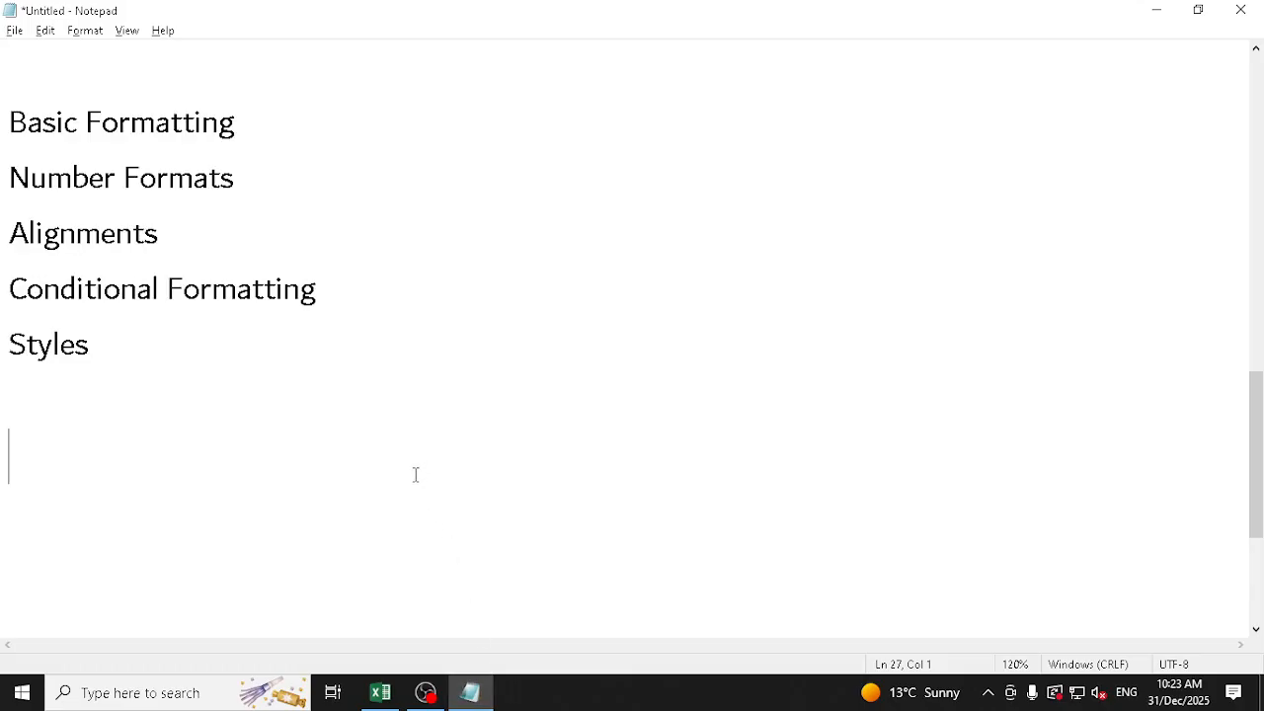
{"action": "key", "text": "Return"}
{"action": "key", "text": "Return"}
{"action": "type", "text": "24512121"}
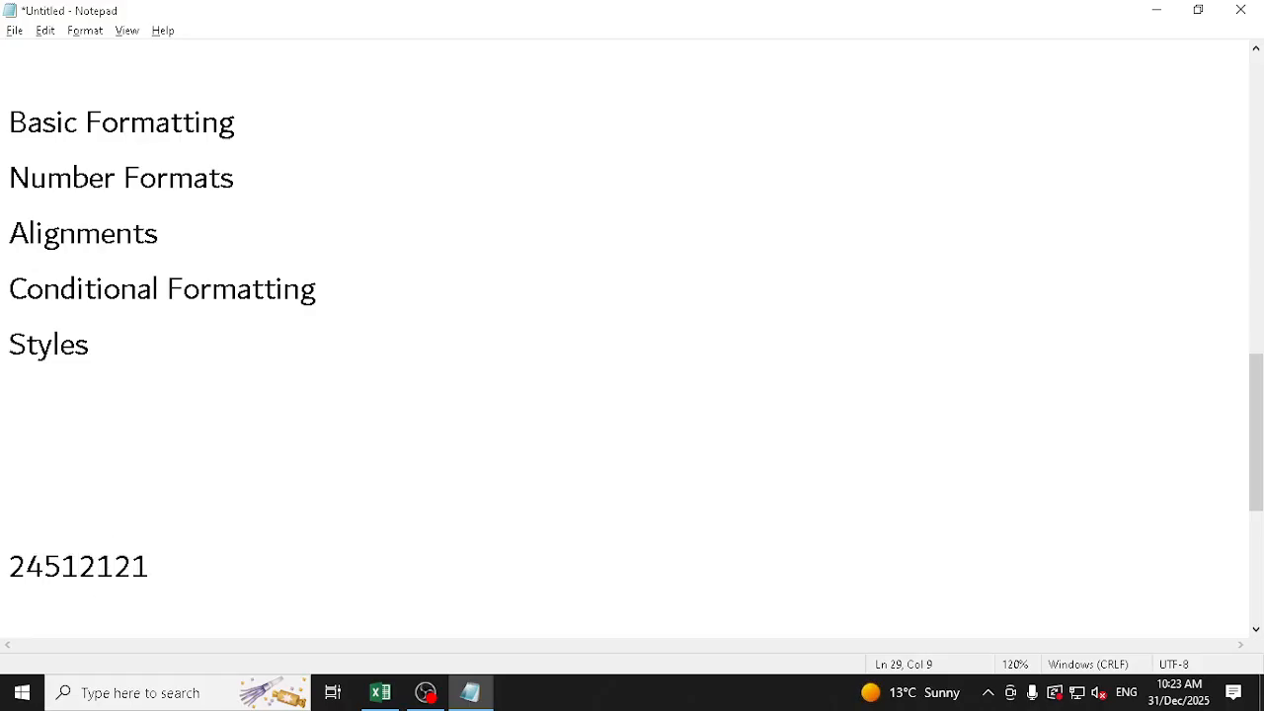
Highlight the digits after the leading 2 in 24512121, and write 2.45 x 10 on the line below
{"action": "key", "text": "shift+Left"}
{"action": "key", "text": "shift+Left"}
{"action": "key", "text": "shift+Left"}
{"action": "key", "text": "shift+Left"}
{"action": "key", "text": "shift+Left"}
{"action": "key", "text": "shift+Left"}
{"action": "key", "text": "shift+Left"}
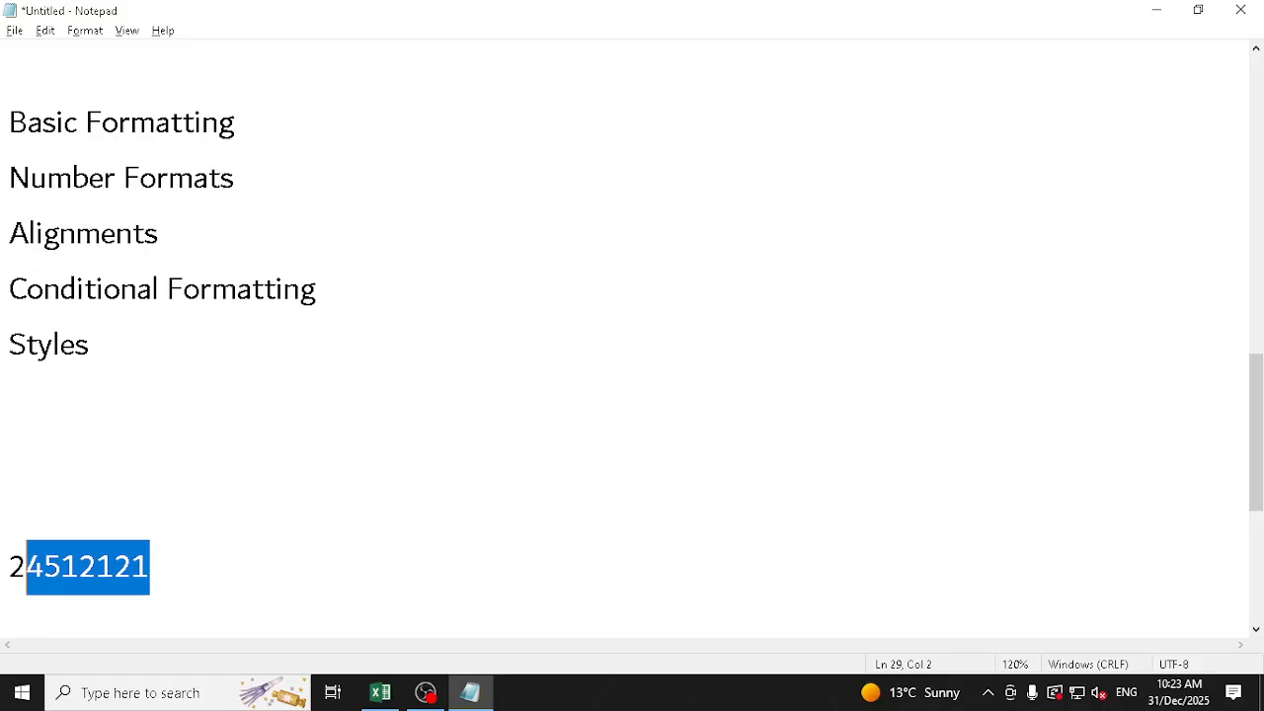
{"action": "key", "text": "Right"}
{"action": "key", "text": "Return"}
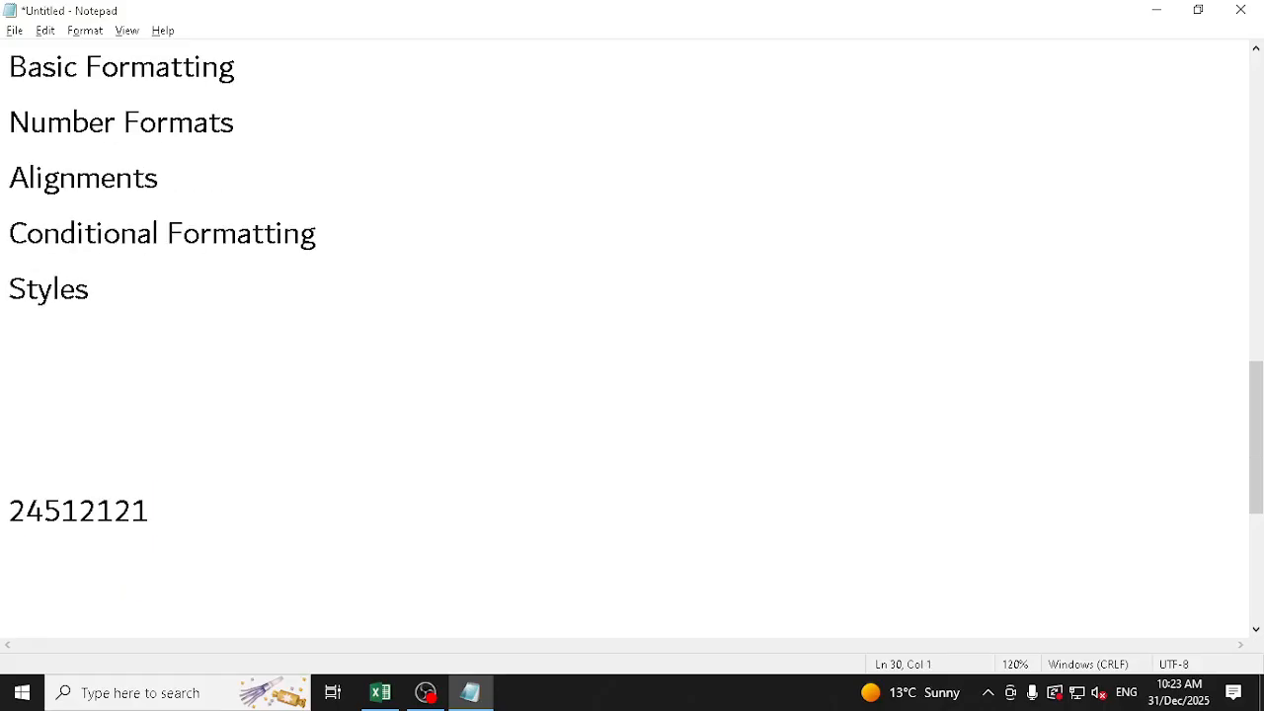
{"action": "type", "text": "2.45 x 10"}
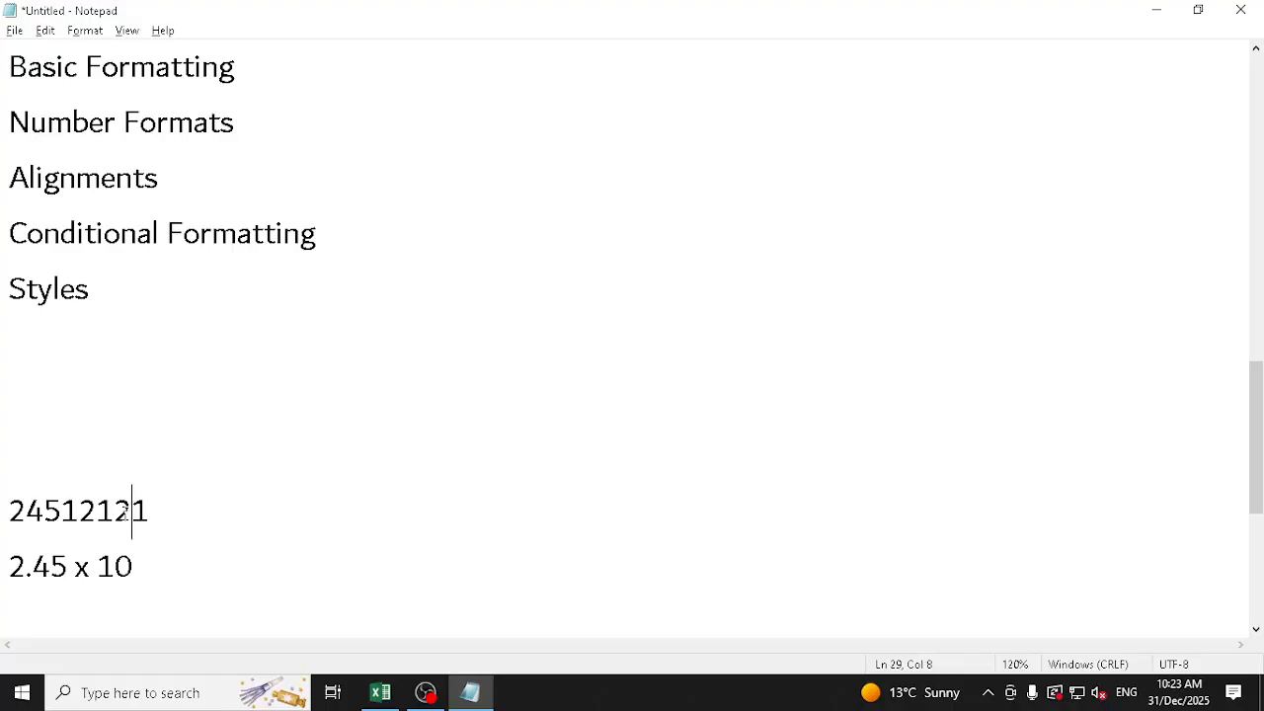
Count through the digits of 24512121 after the first one, and add "rasied 7" after 2.45 x 10
{"action": "key", "text": "Left"}
{"action": "key", "text": "Left"}
{"action": "key", "text": "Left"}
{"action": "key", "text": "Left"}
{"action": "key", "text": "Left"}
{"action": "key", "text": "Left"}
{"action": "left_click", "coordinate": [136, 553]}
{"action": "type", "text": "rasied "}
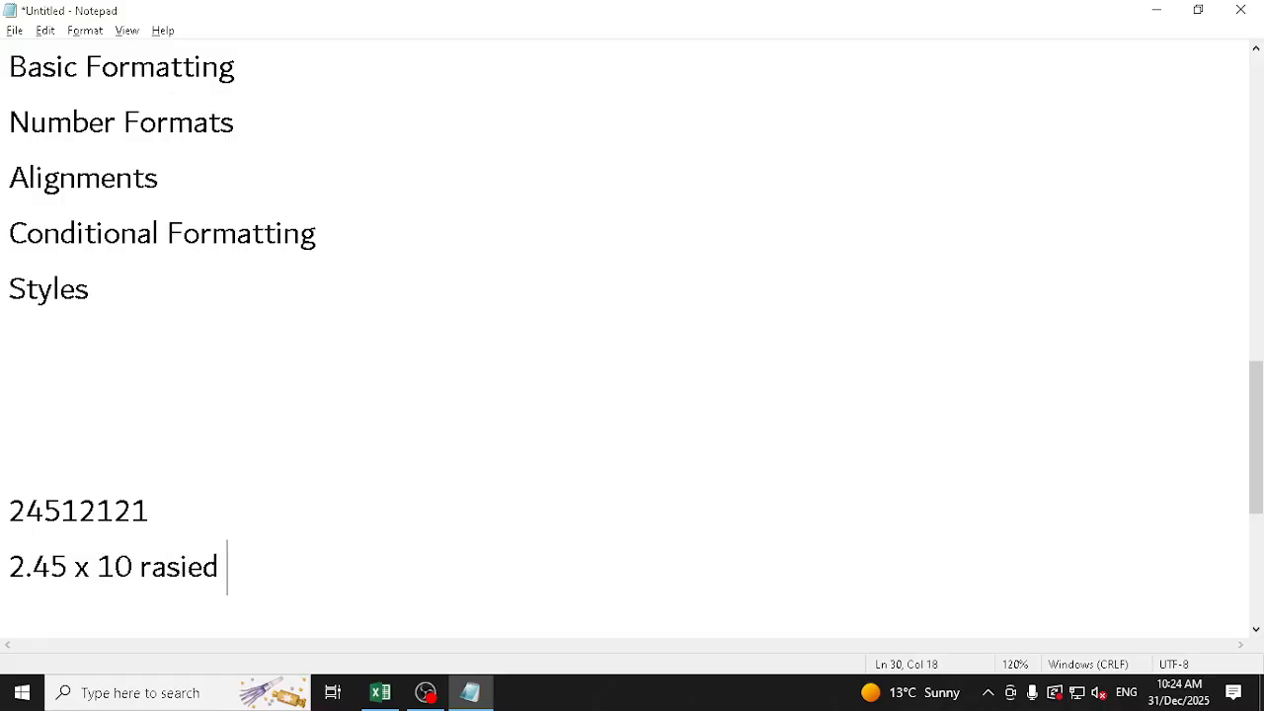
{"action": "type", "text": "7"}
Replace "x 10 rasied 7" after 2.45 with the short exponent notation E7
{"action": "key", "text": "Left"}
{"action": "key", "text": "Left"}
{"action": "key", "text": "Right"}
{"action": "key", "text": "ctrl+Left"}
{"action": "key", "text": "ctrl+Left"}
{"action": "key", "text": "Left"}
{"action": "key", "text": "Left"}
{"action": "key", "text": "shift+End"}
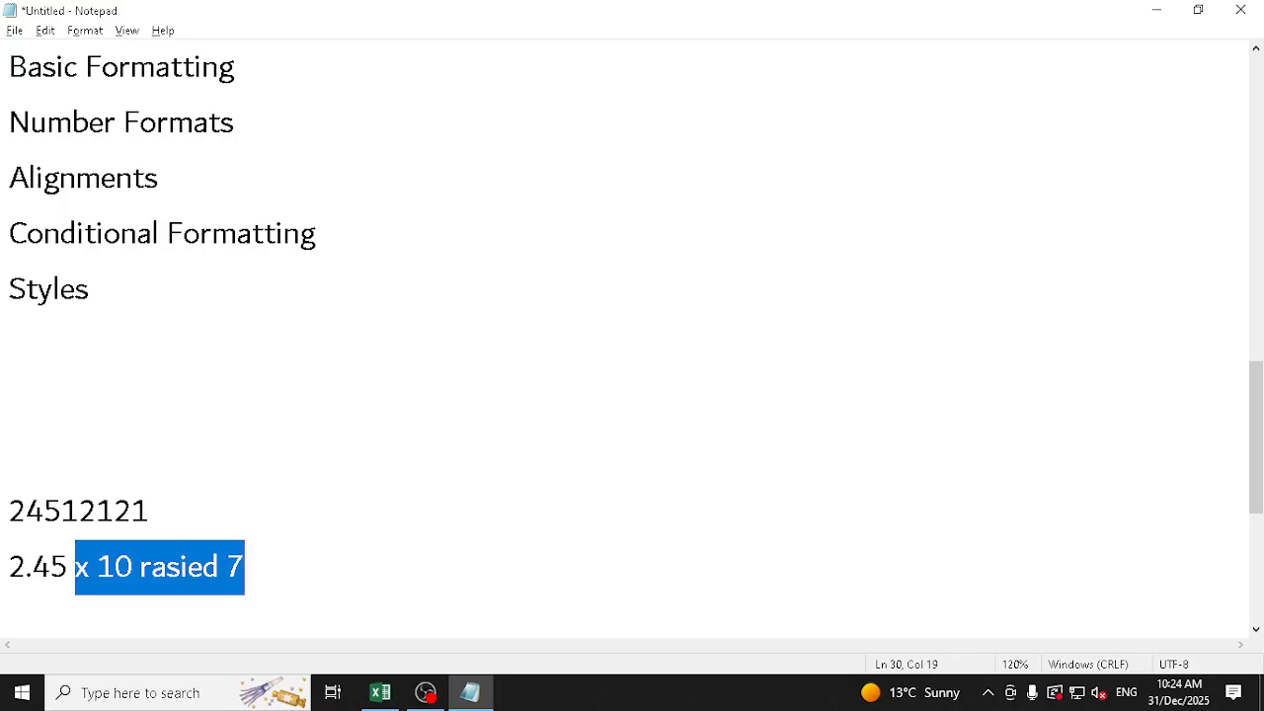
{"action": "key", "text": "Delete"}
{"action": "type", "text": "E7"}
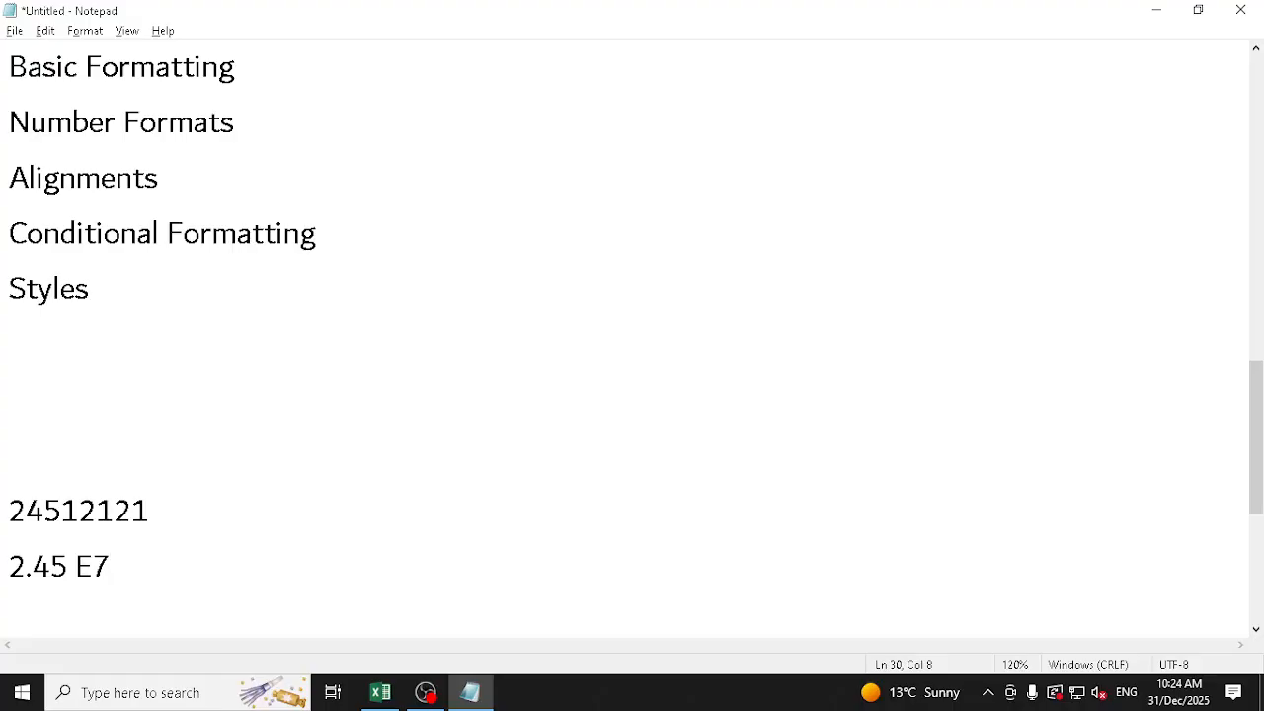
Remove the space so the notation reads 2.45E7, and select it together with the full number above
{"action": "key", "text": "Left"}
{"action": "key", "text": "Left"}
{"action": "key", "text": "Left"}
{"action": "key", "text": "Left"}
{"action": "key", "text": "Right"}
{"action": "key", "text": "Delete"}
{"action": "key", "text": "shift+Up"}
{"action": "key", "text": "shift+Up"}
{"action": "key", "text": "shift+Up"}
{"action": "key", "text": "shift+Up"}
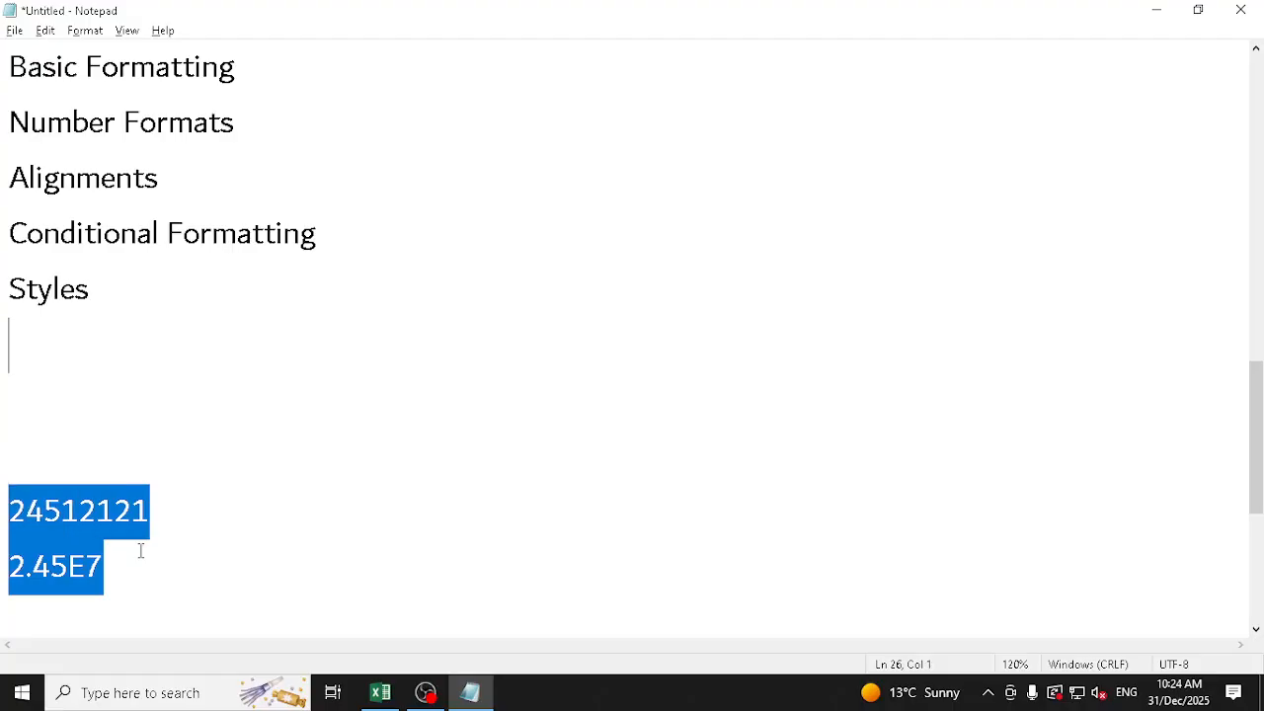
Switch back to the Excel workbook, widen column M, and apply the General number format to M3
{"action": "key", "text": "alt+Tab"}
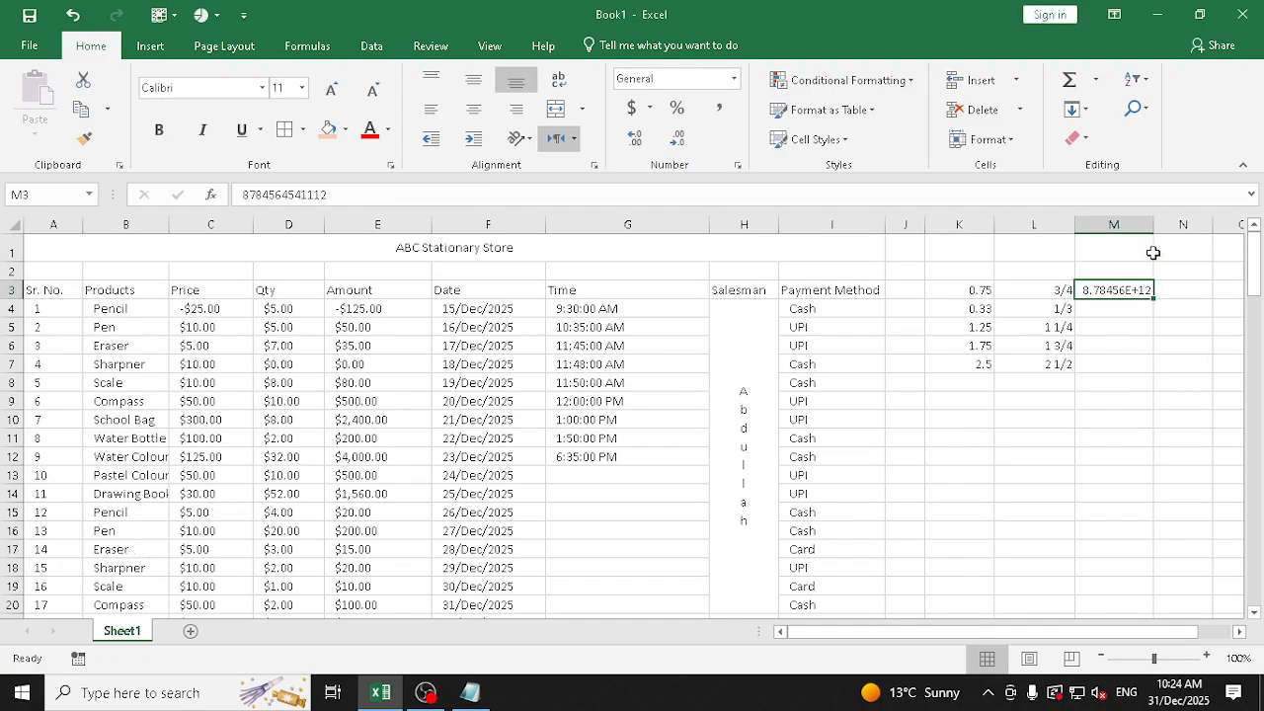
{"action": "left_click_drag", "start_coordinate": [1152, 224], "coordinate": [1179, 225]}
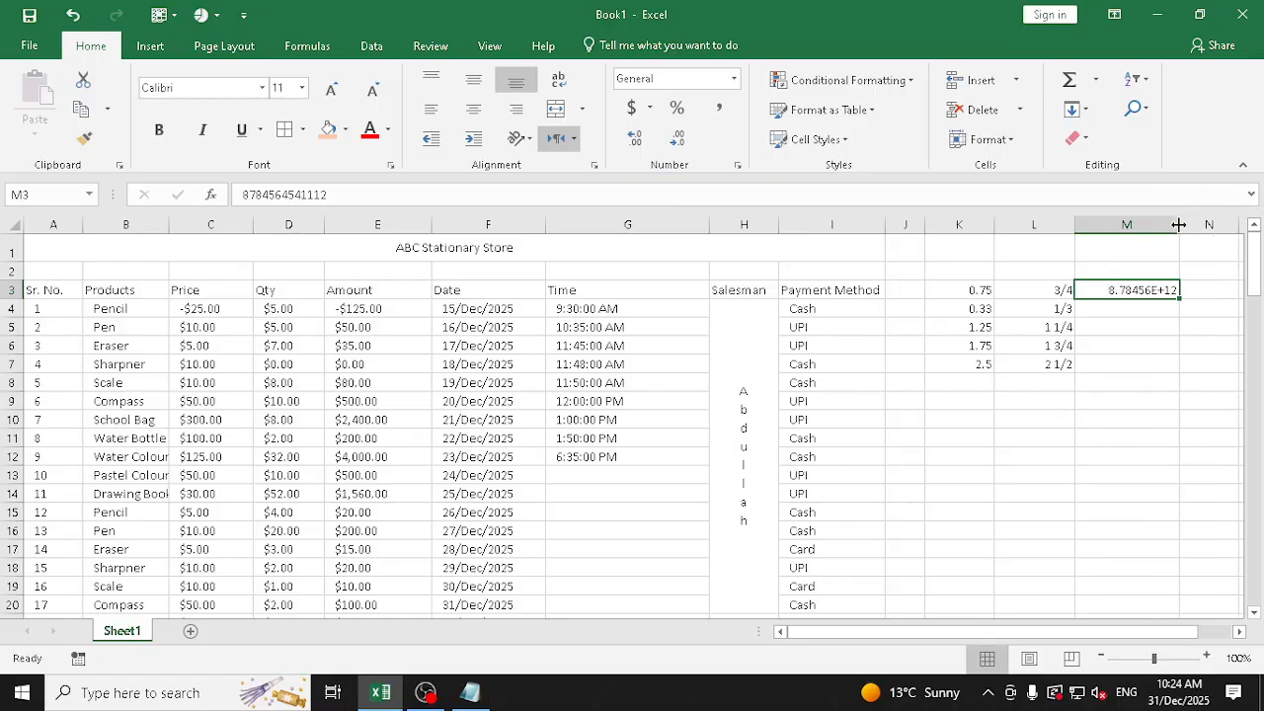
{"action": "left_click", "coordinate": [734, 79]}
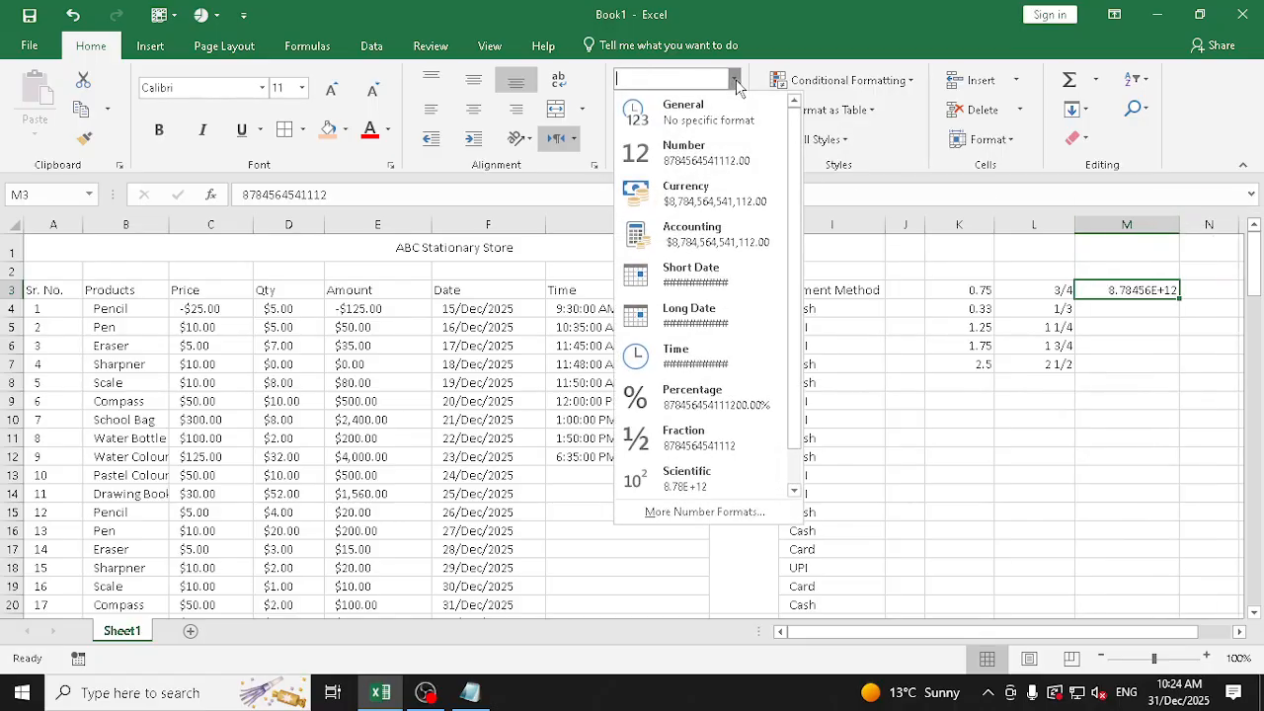
{"action": "left_click", "coordinate": [729, 116]}
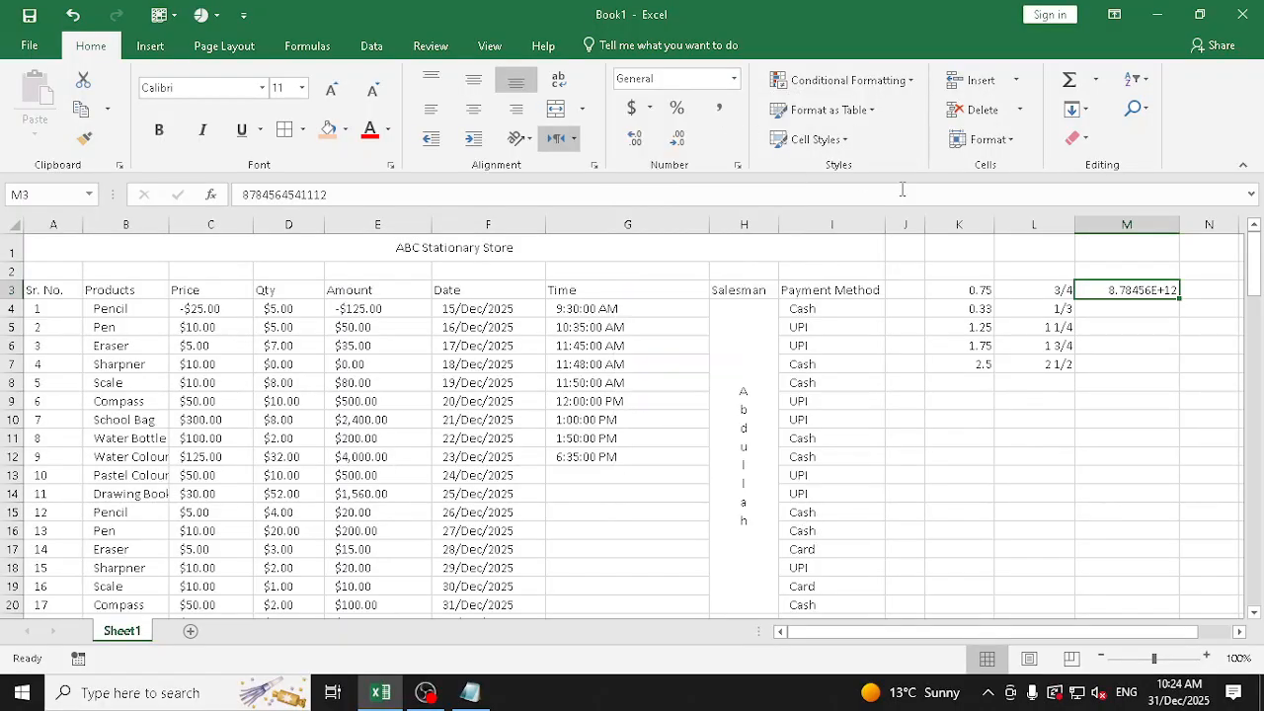
Apply the Number format to M3 without decimal places, and widen column M to fit the full number
{"action": "left_click", "coordinate": [734, 80]}
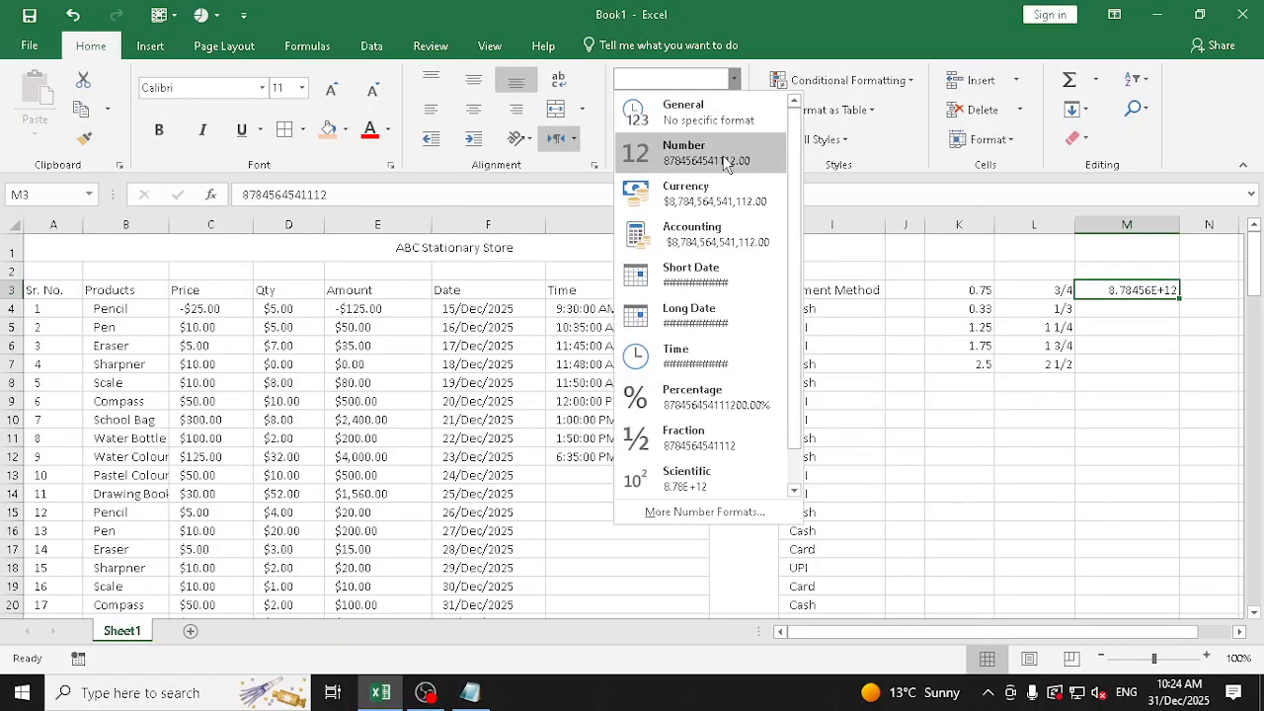
{"action": "left_click", "coordinate": [728, 154]}
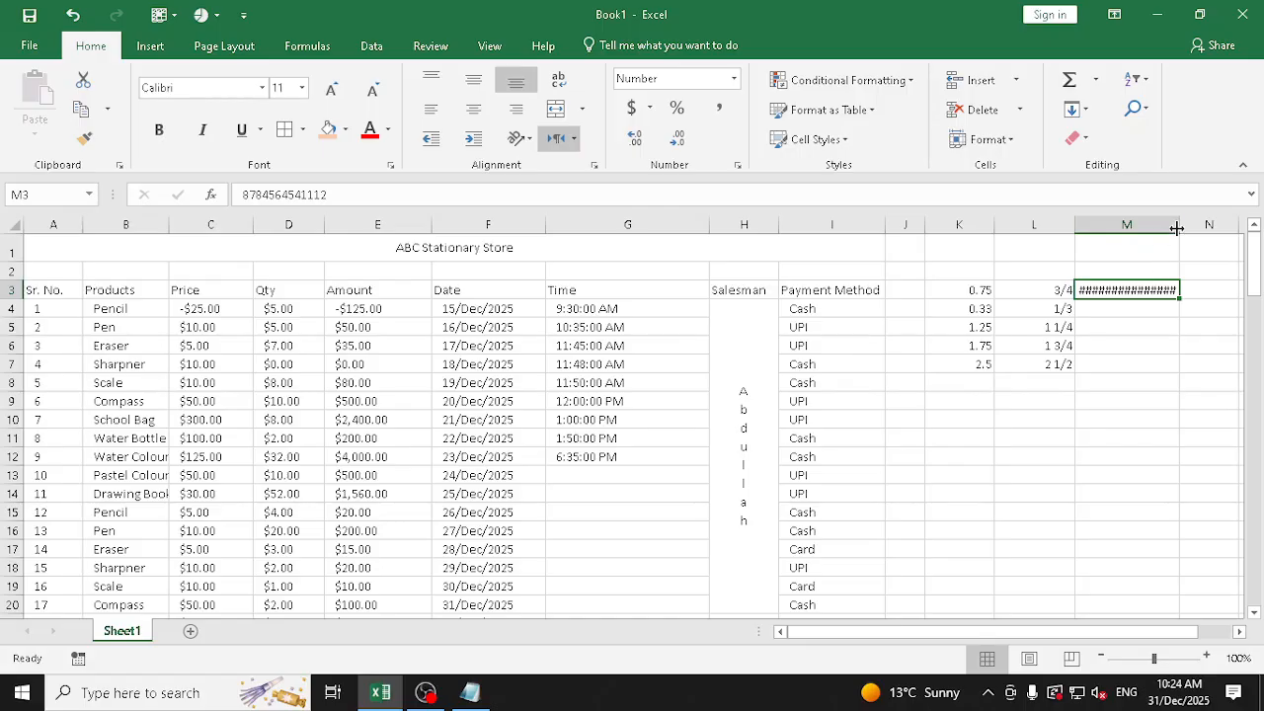
{"action": "left_click_drag", "start_coordinate": [1179, 225], "coordinate": [1210, 225]}
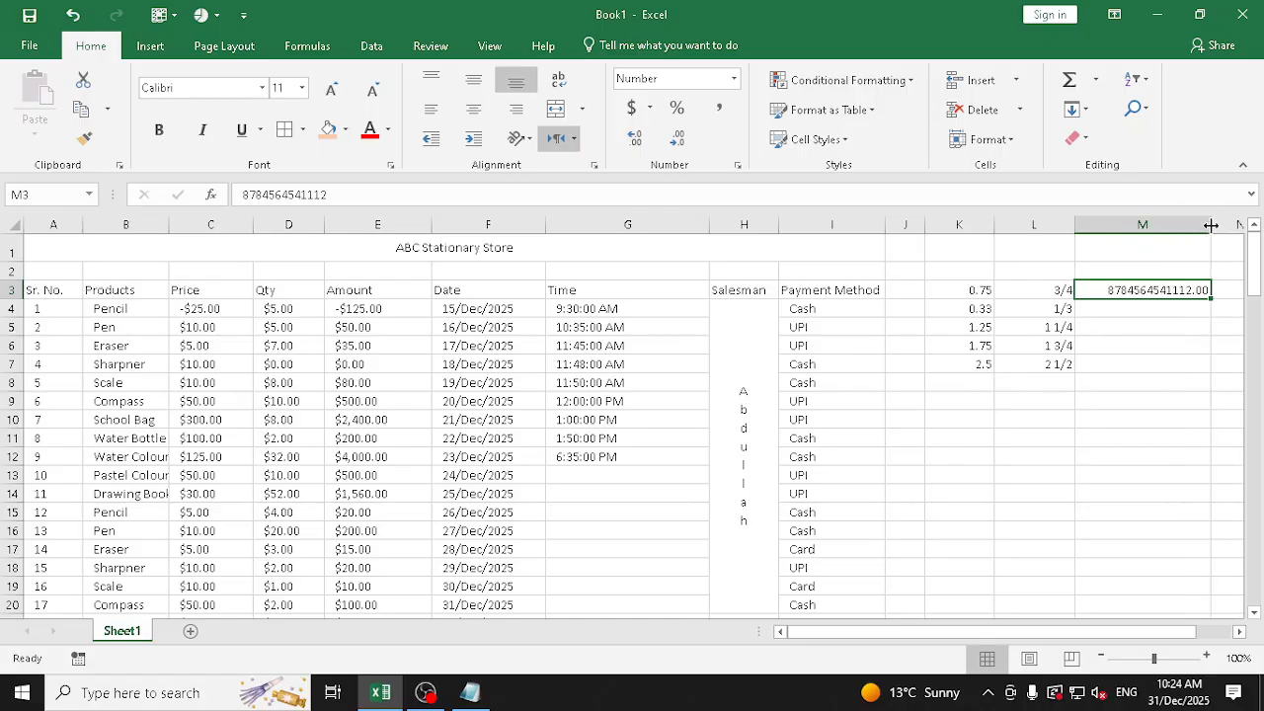
{"action": "left_click", "coordinate": [670, 146]}
{"action": "left_click", "coordinate": [671, 146]}
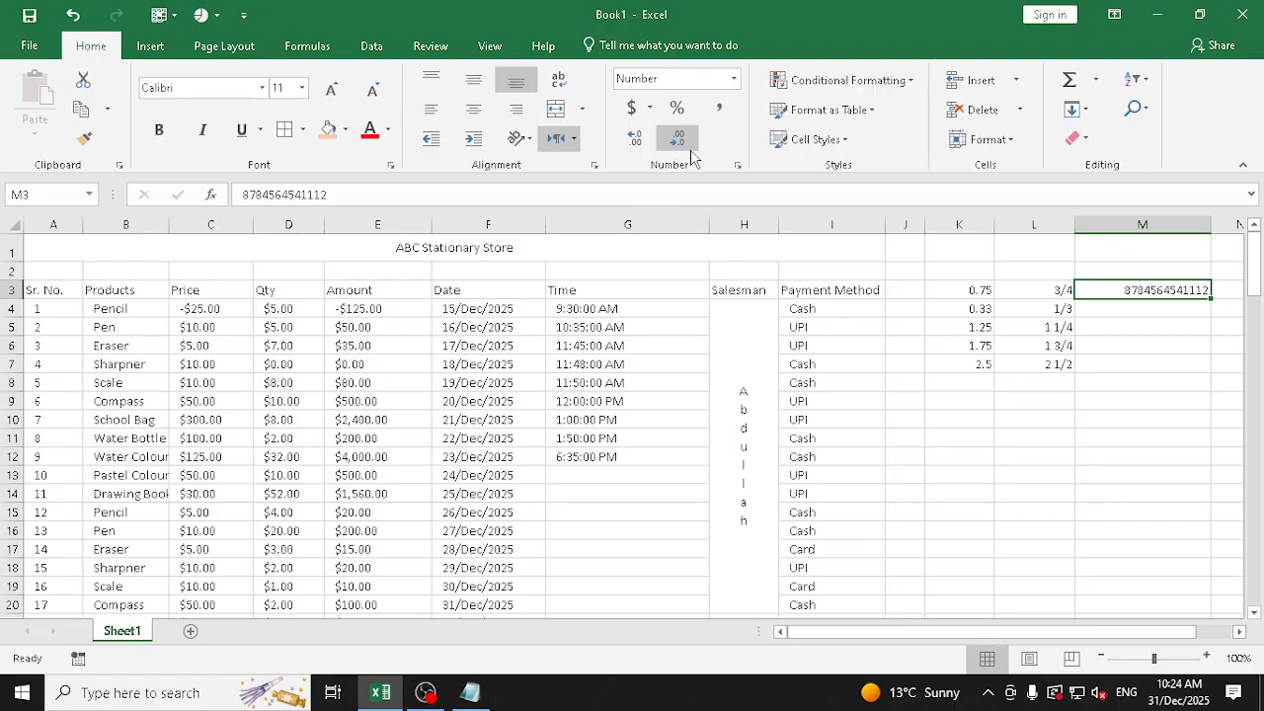
Copy the long number from M3 into M4 and apply the Scientific number format to the copy
{"action": "key", "text": "ctrl+c"}
{"action": "left_click", "coordinate": [1136, 312]}
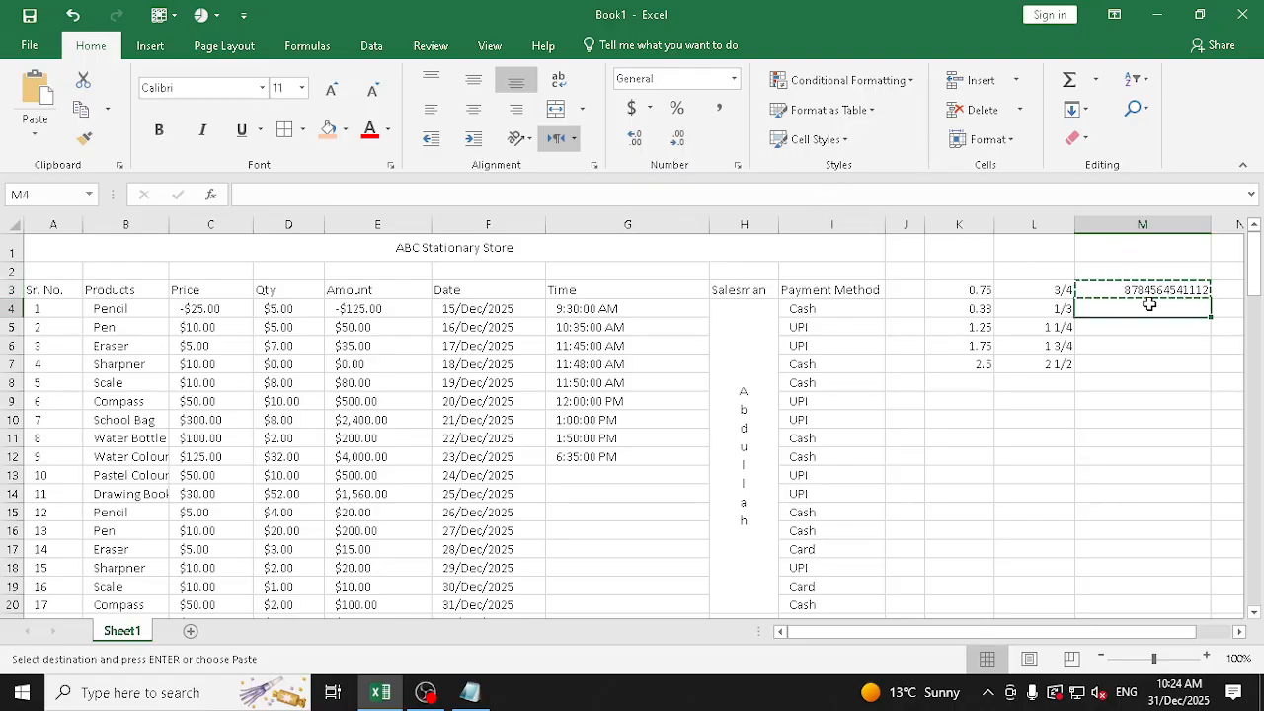
{"action": "key", "text": "ctrl+v"}
{"action": "key", "text": "Escape"}
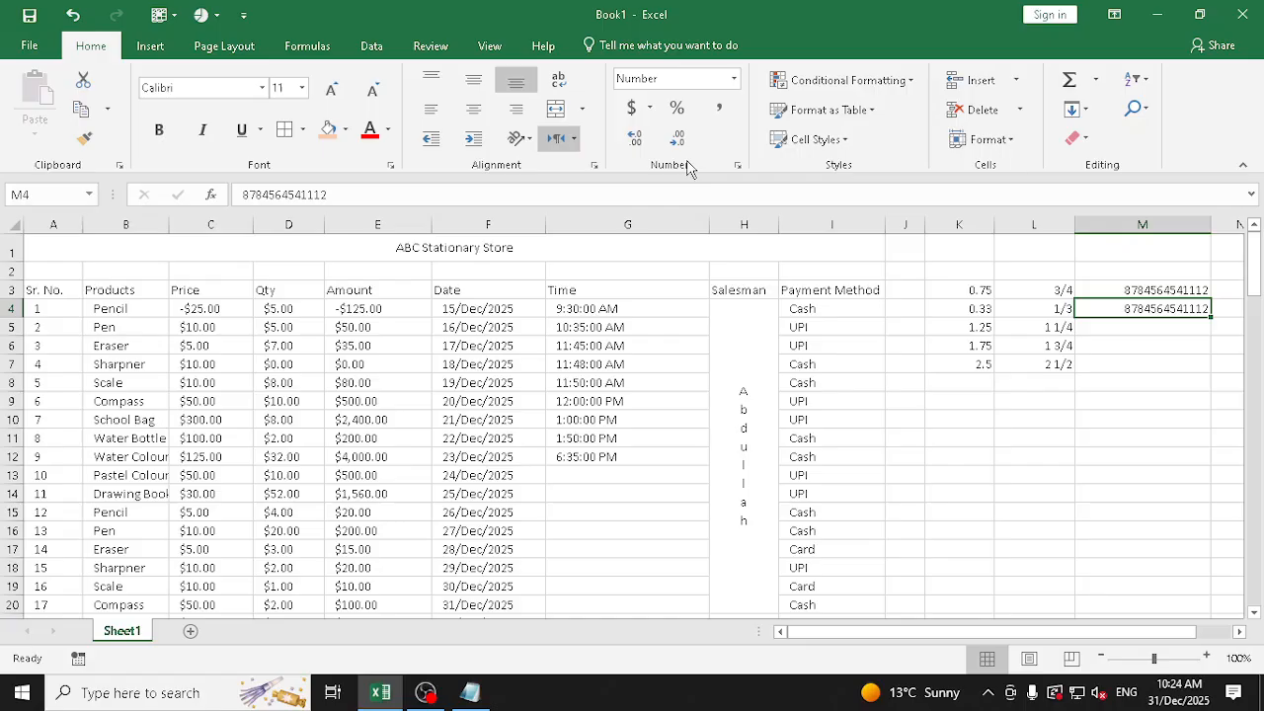
{"action": "left_click", "coordinate": [734, 79]}
{"action": "left_click", "coordinate": [750, 433]}
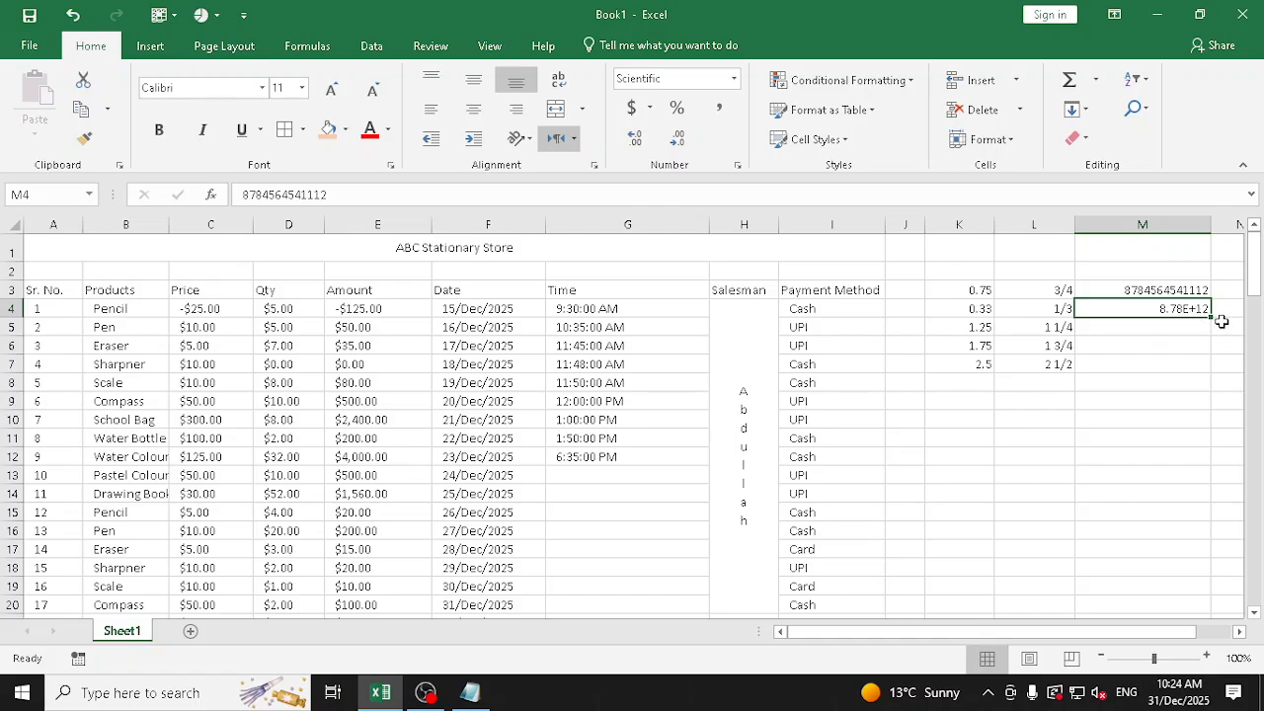
{"action": "left_click", "coordinate": [734, 79]}
{"action": "scroll", "coordinate": [777, 430], "scroll_direction": "down", "scroll_amount": 1}
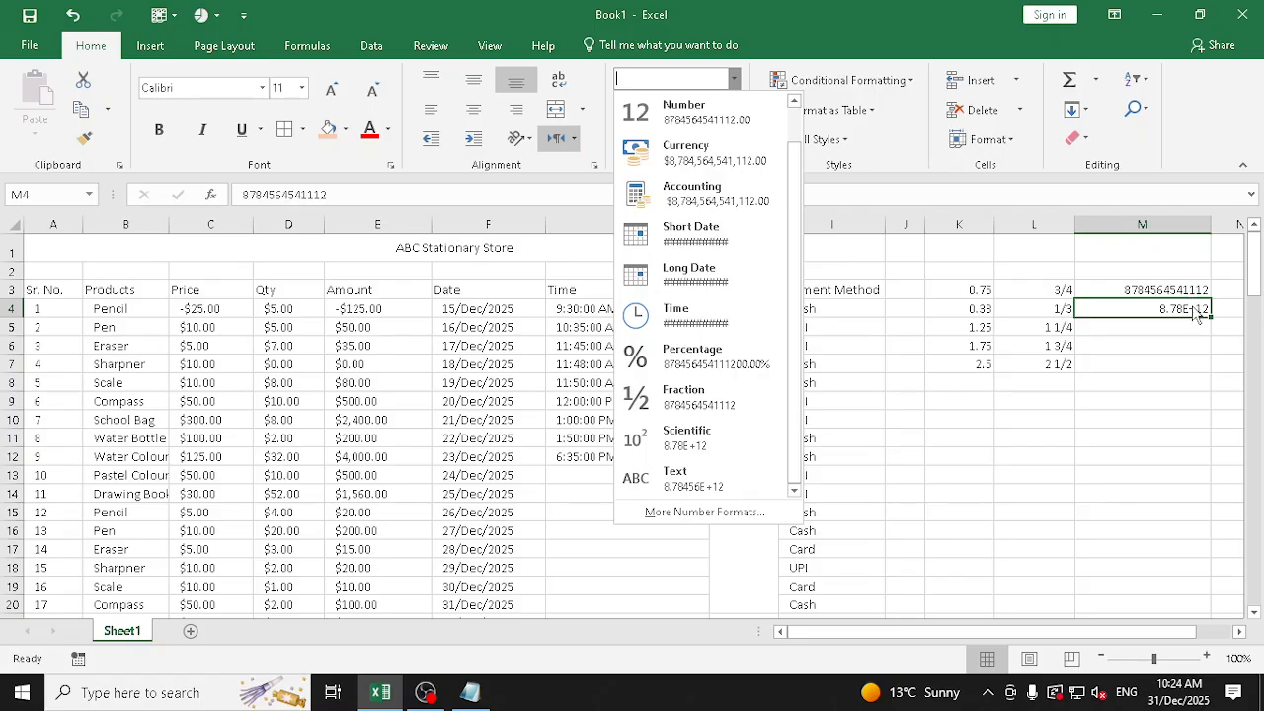
{"action": "left_click", "coordinate": [1194, 227]}
Delete the whole of column M with its Scientific format example
{"action": "left_click", "coordinate": [1192, 226]}
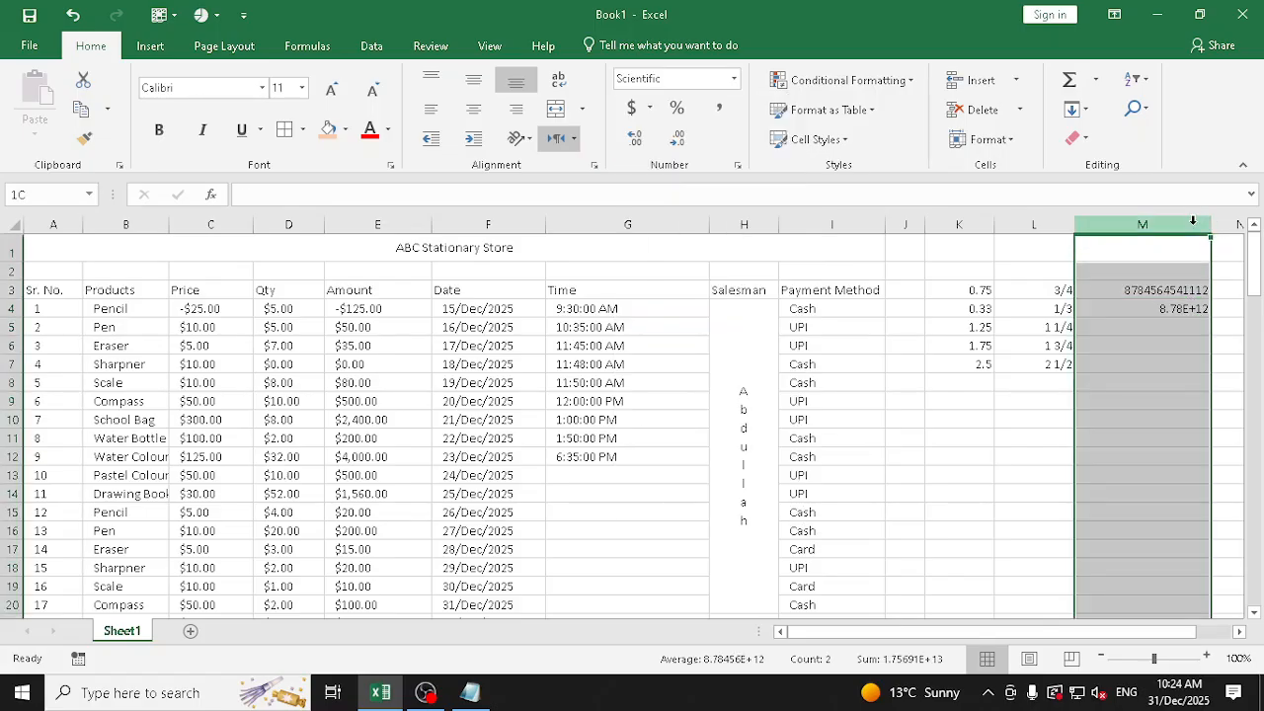
{"action": "right_click", "coordinate": [1188, 225]}
{"action": "left_click", "coordinate": [1135, 395]}
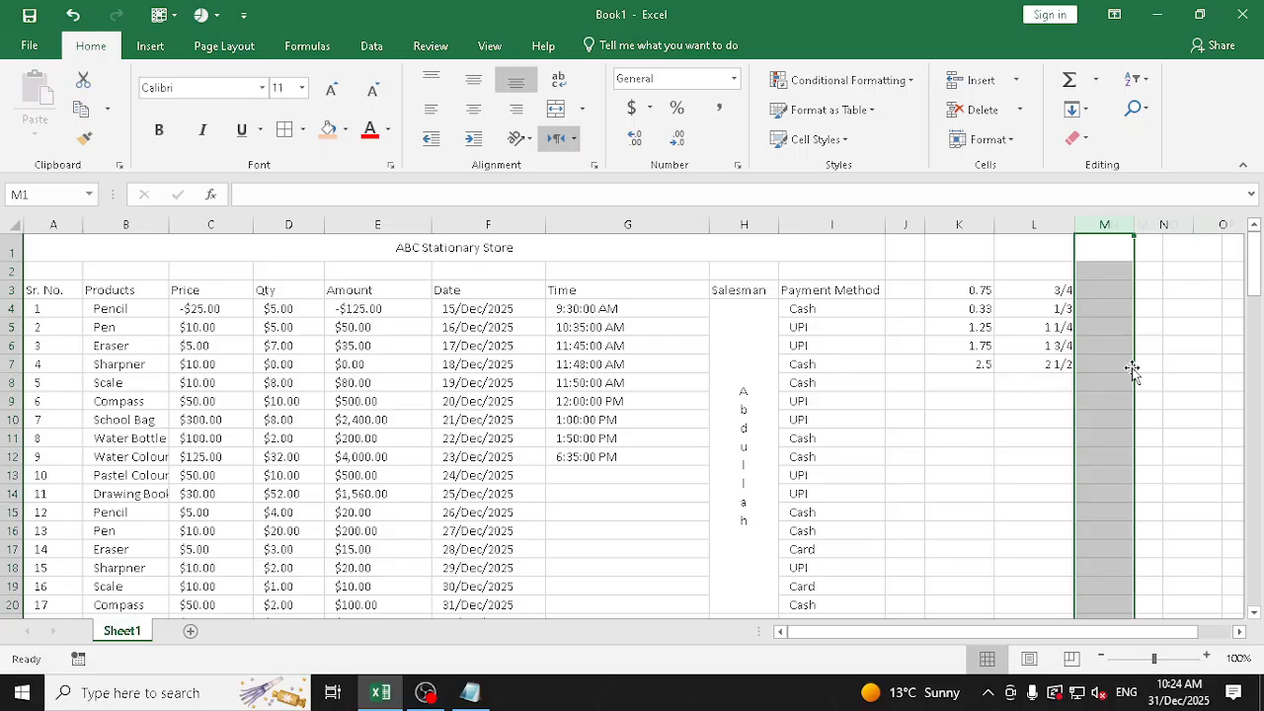
{"action": "left_click", "coordinate": [1156, 295]}
{"action": "type", "text": "98745456"}
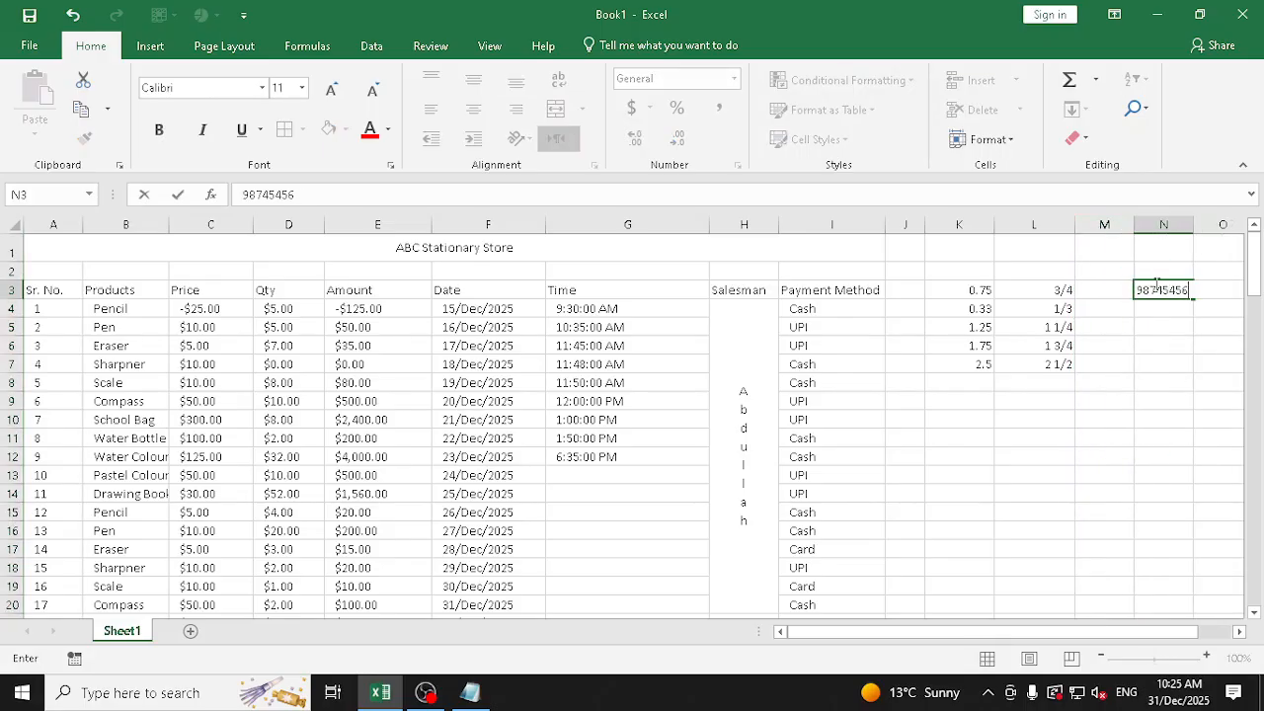
{"action": "type", "text": "454"}
{"action": "key", "text": "Return"}
{"action": "left_click", "coordinate": [1156, 286]}
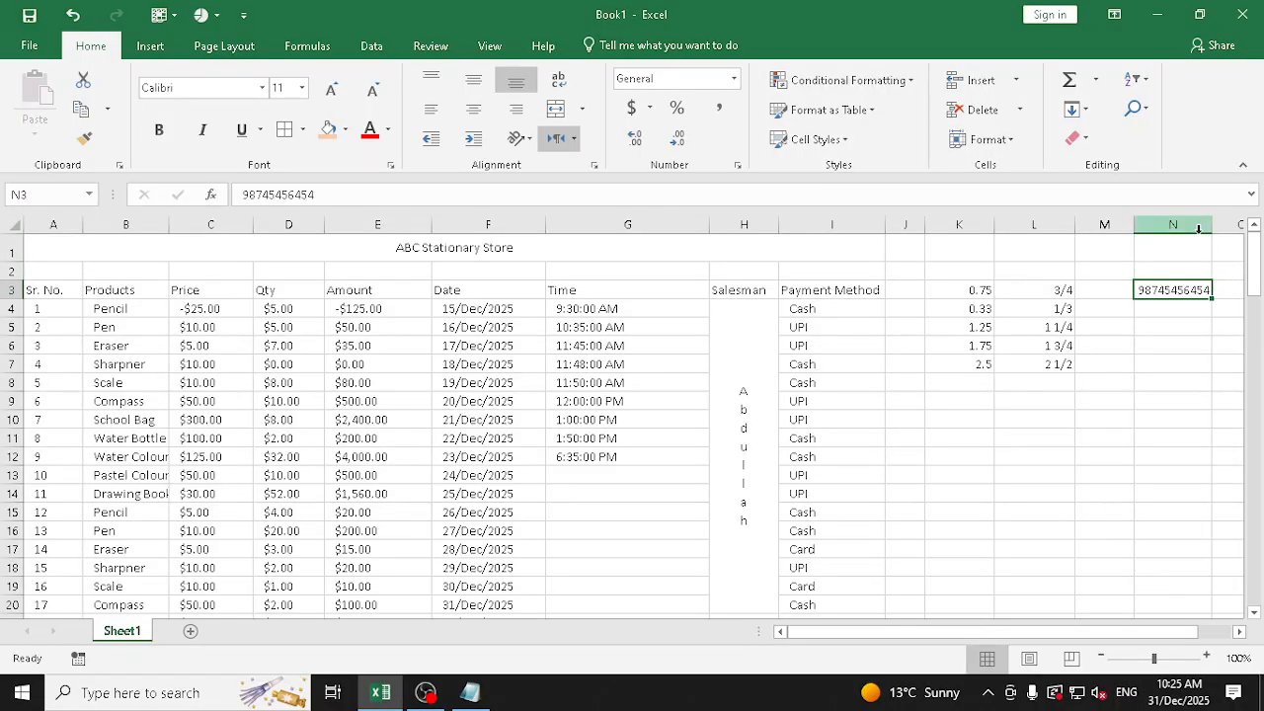
Lengthen the number in N3 by inserting 85545 before its last two digits
{"action": "double_click", "coordinate": [1199, 290]}
{"action": "type", "text": "85"}
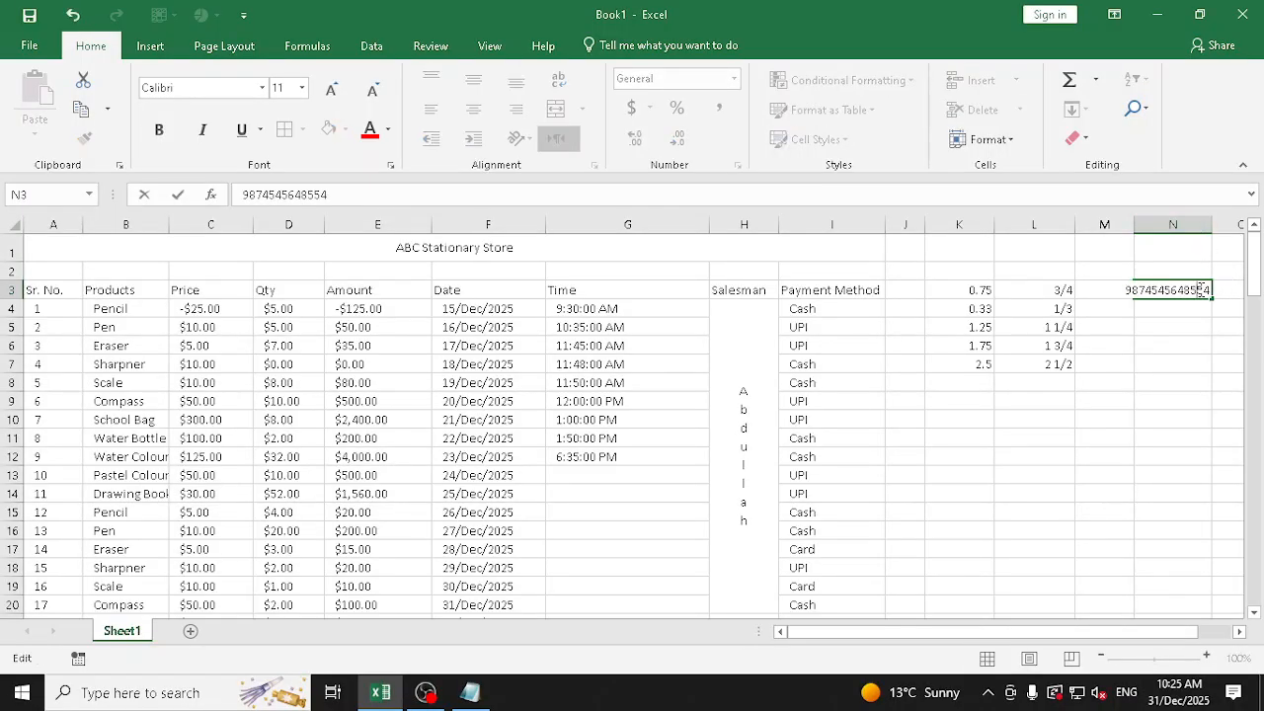
{"action": "type", "text": "545"}
{"action": "key", "text": "Return"}
{"action": "left_click", "coordinate": [1201, 290]}
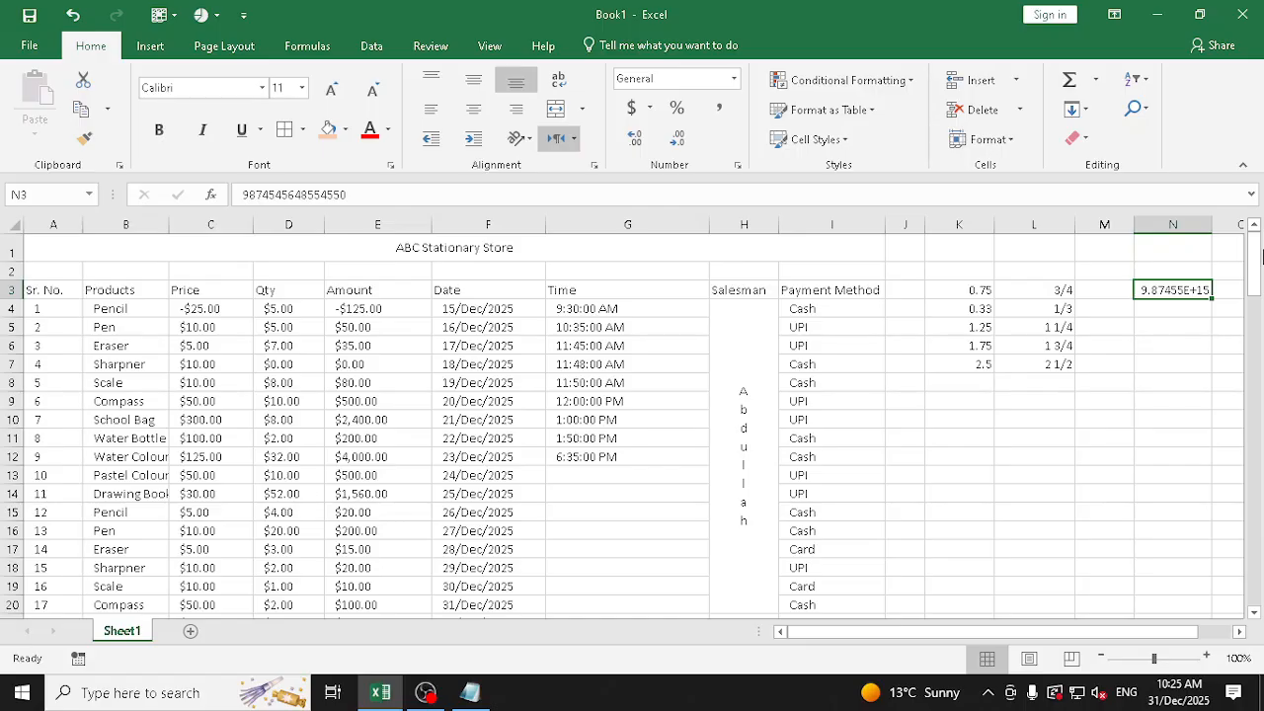
Format the long number in N3 as Number without decimal places, and delete column N
{"action": "left_click_drag", "start_coordinate": [1154, 632], "coordinate": [1231, 635]}
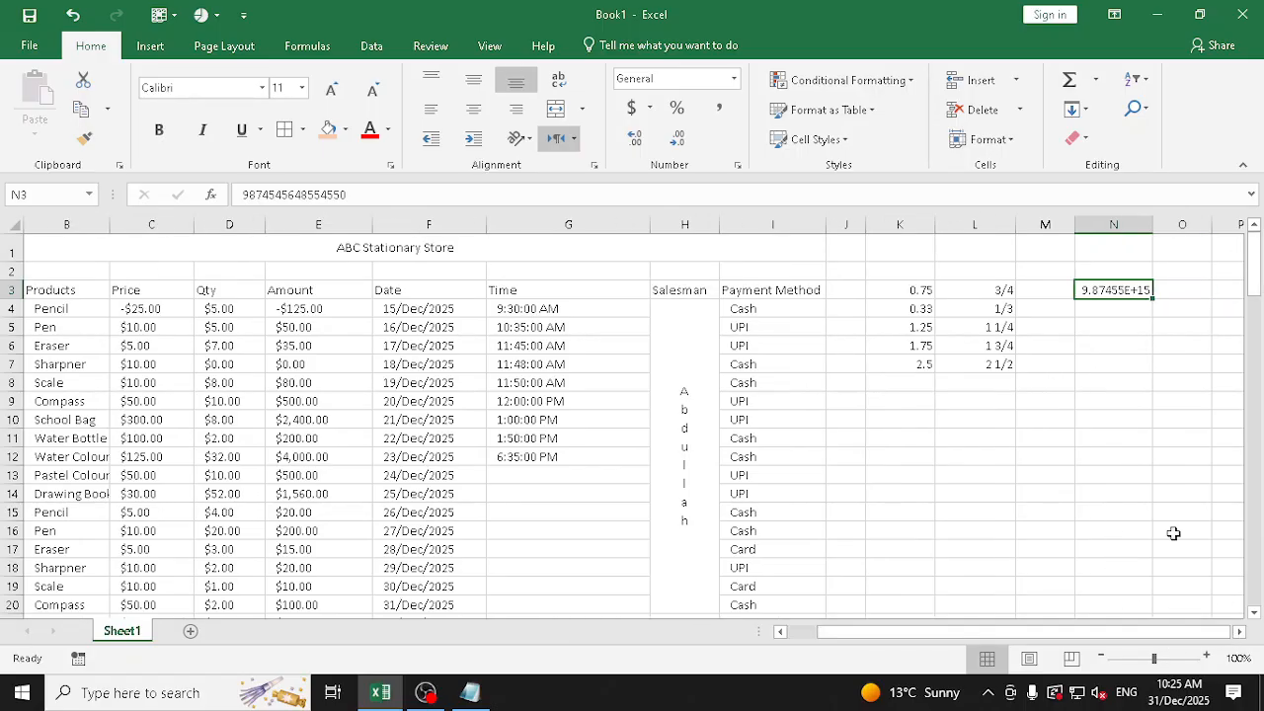
{"action": "left_click", "coordinate": [732, 79]}
{"action": "left_click", "coordinate": [720, 148]}
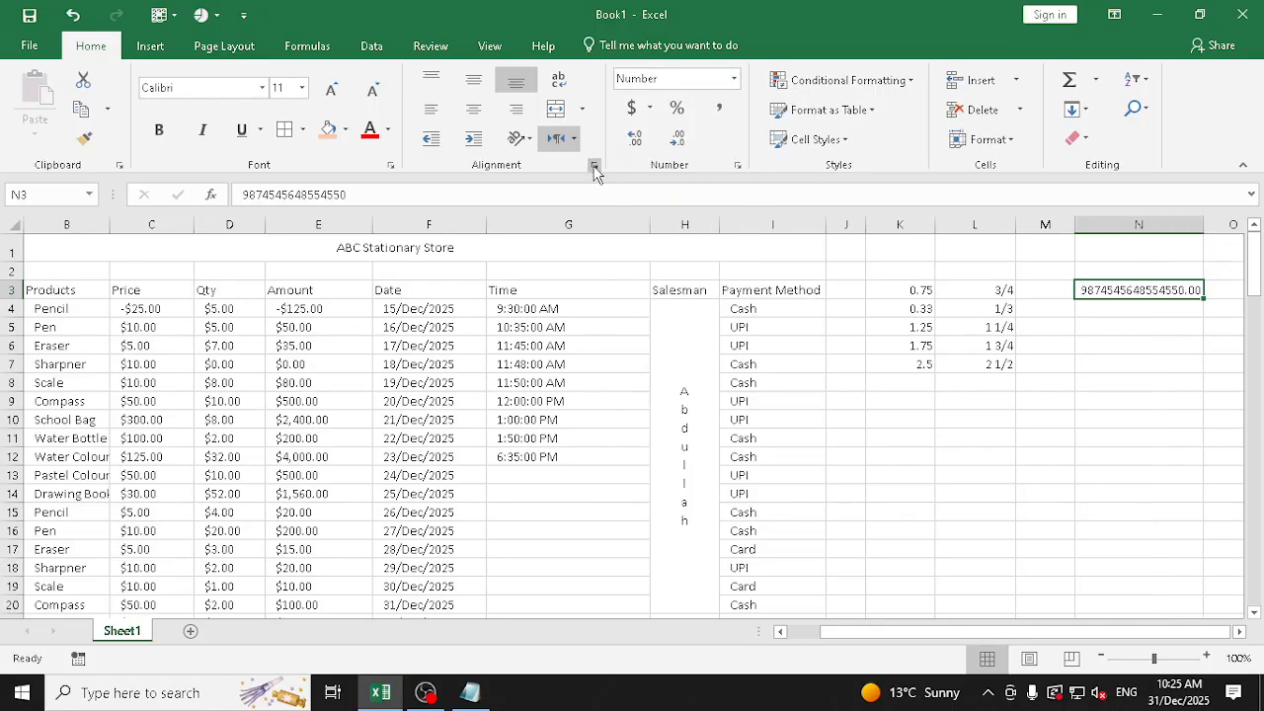
{"action": "left_click", "coordinate": [671, 140]}
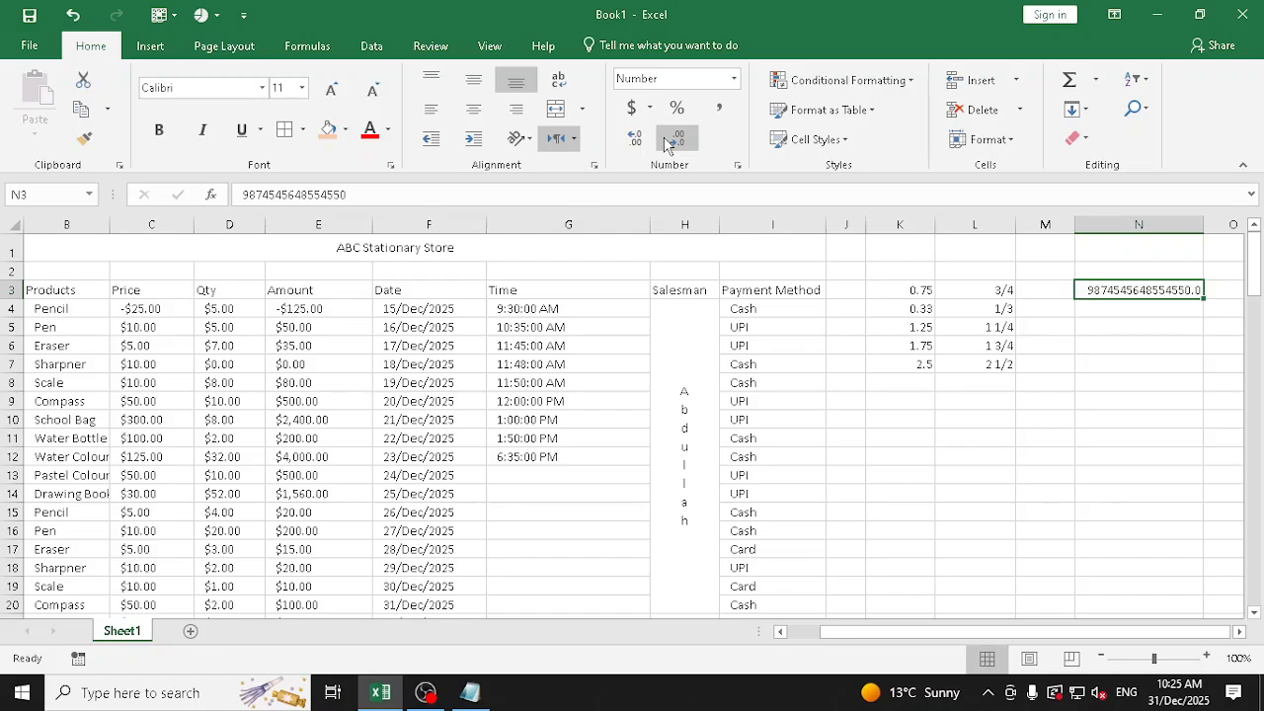
{"action": "left_click", "coordinate": [669, 144]}
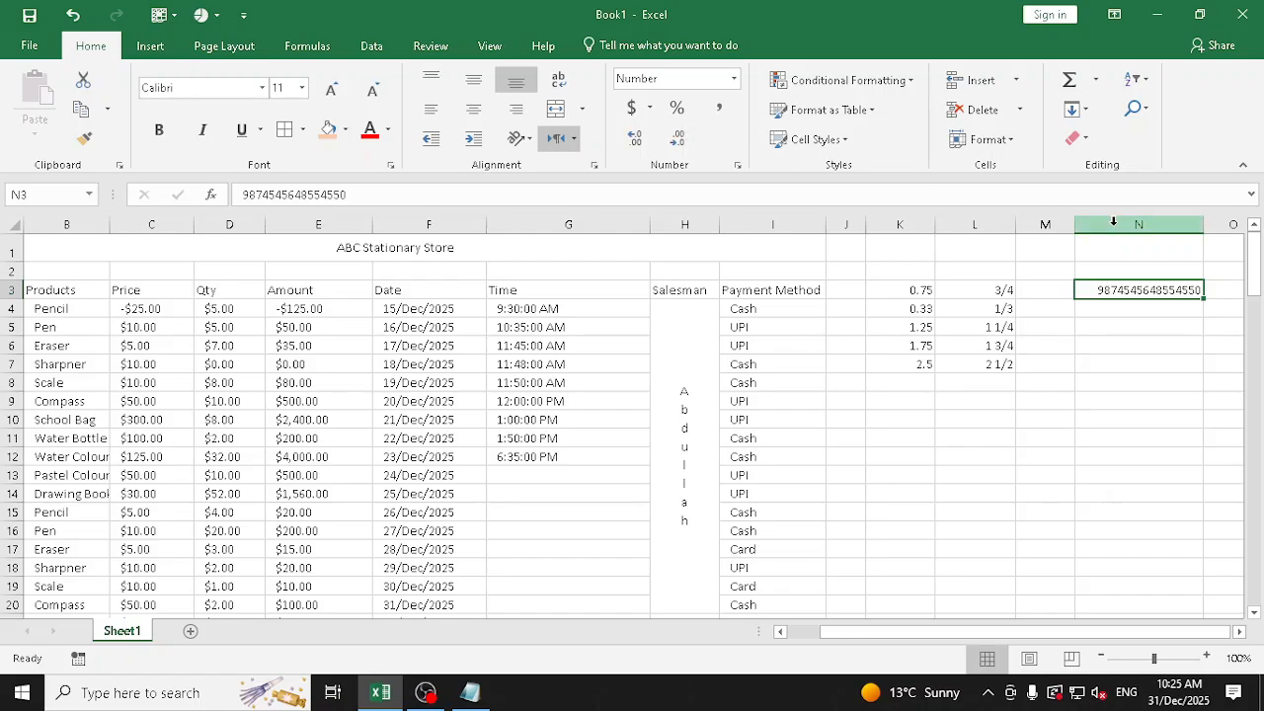
{"action": "right_click", "coordinate": [1143, 229]}
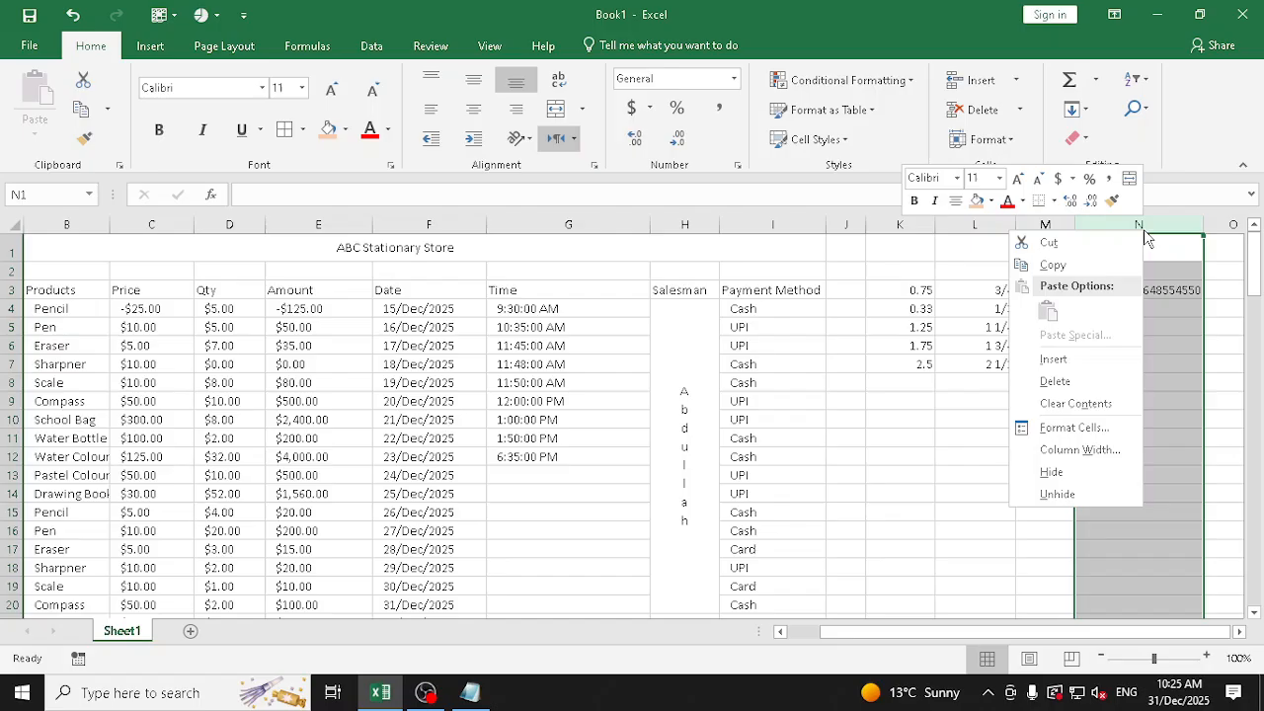
{"action": "left_click", "coordinate": [1098, 379]}
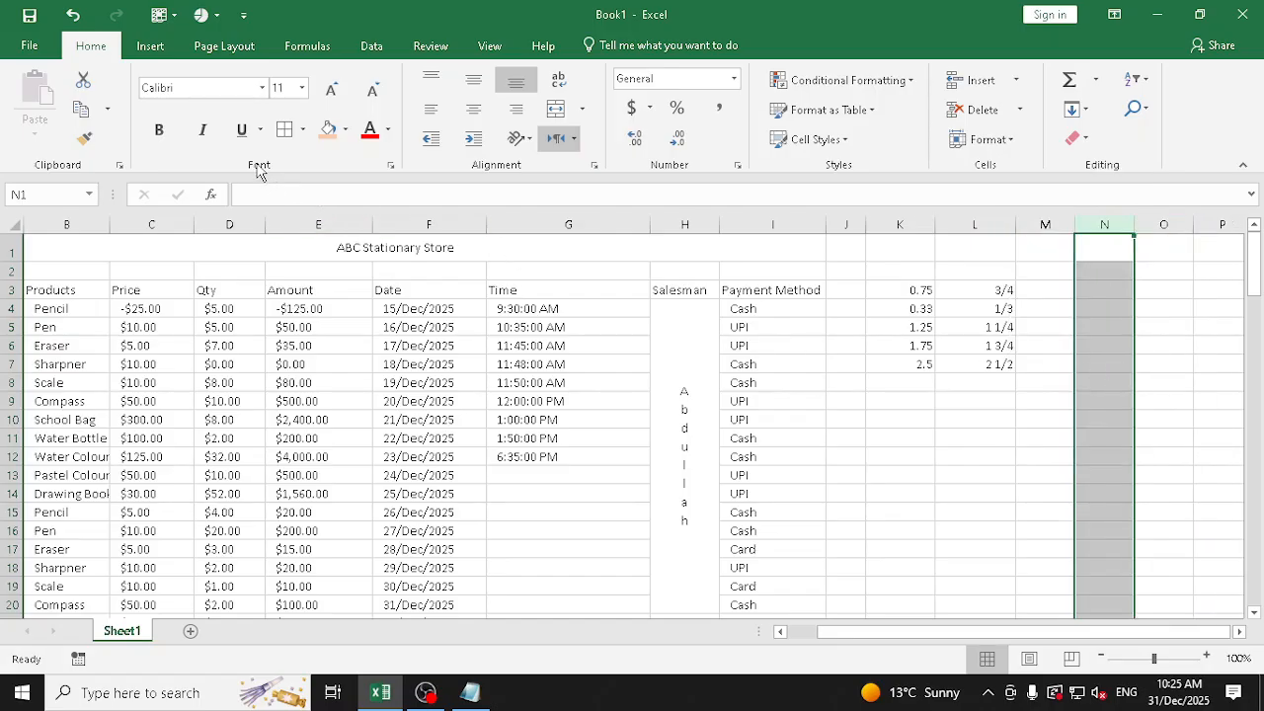